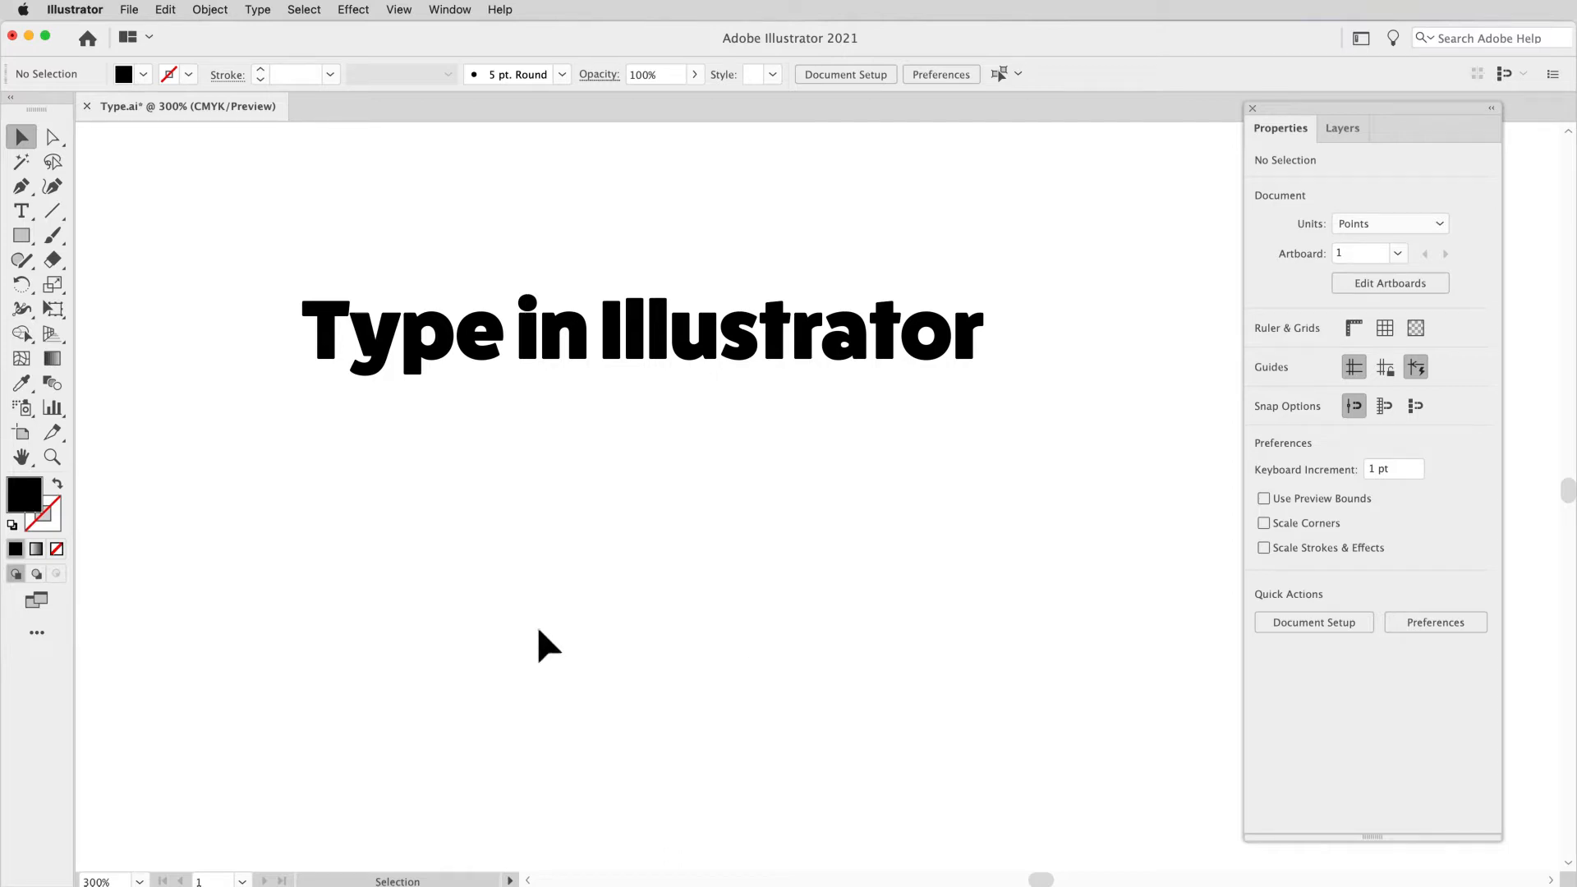
Step: Detach the type tools as a floating palette and place a point type object with placeholder text below the "Type in Illustrator" heading
click(24, 220)
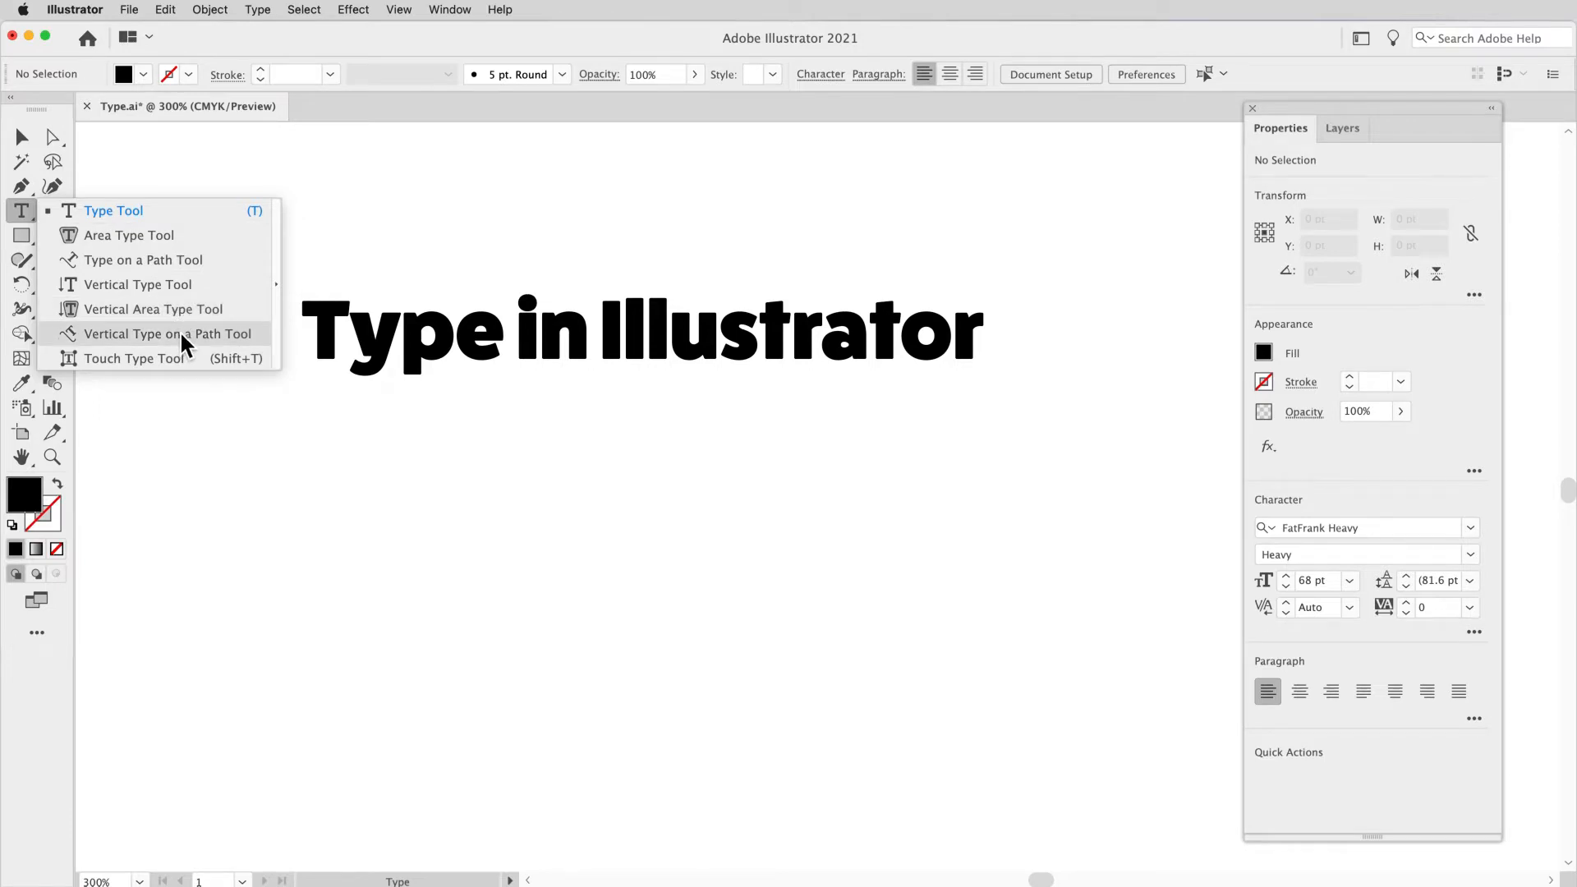
click(279, 257)
drag(175, 233, 253, 195)
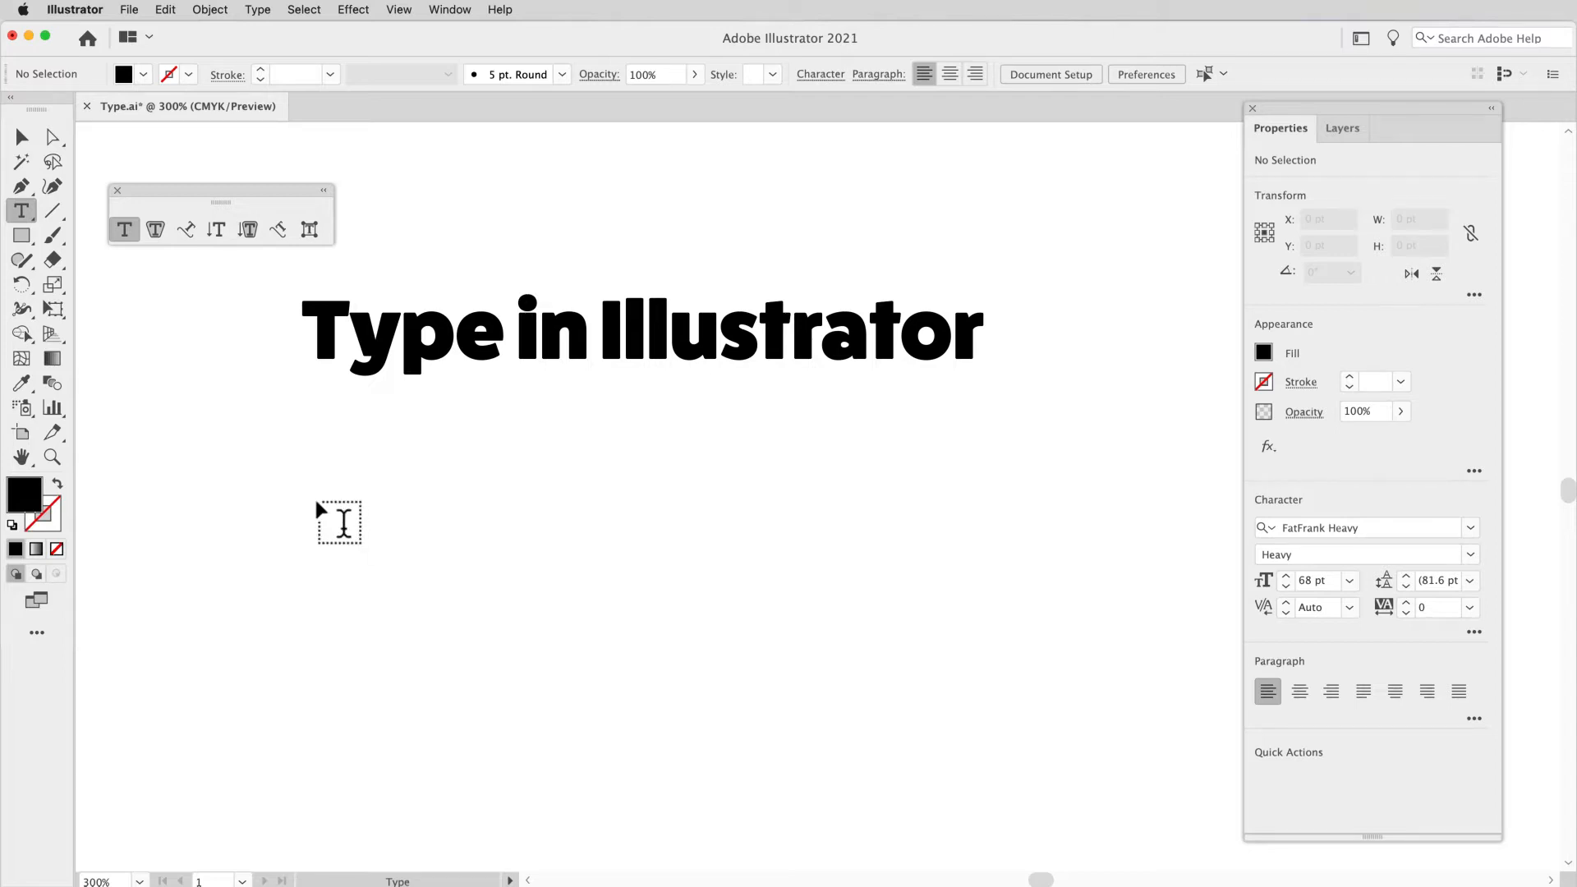
click(319, 505)
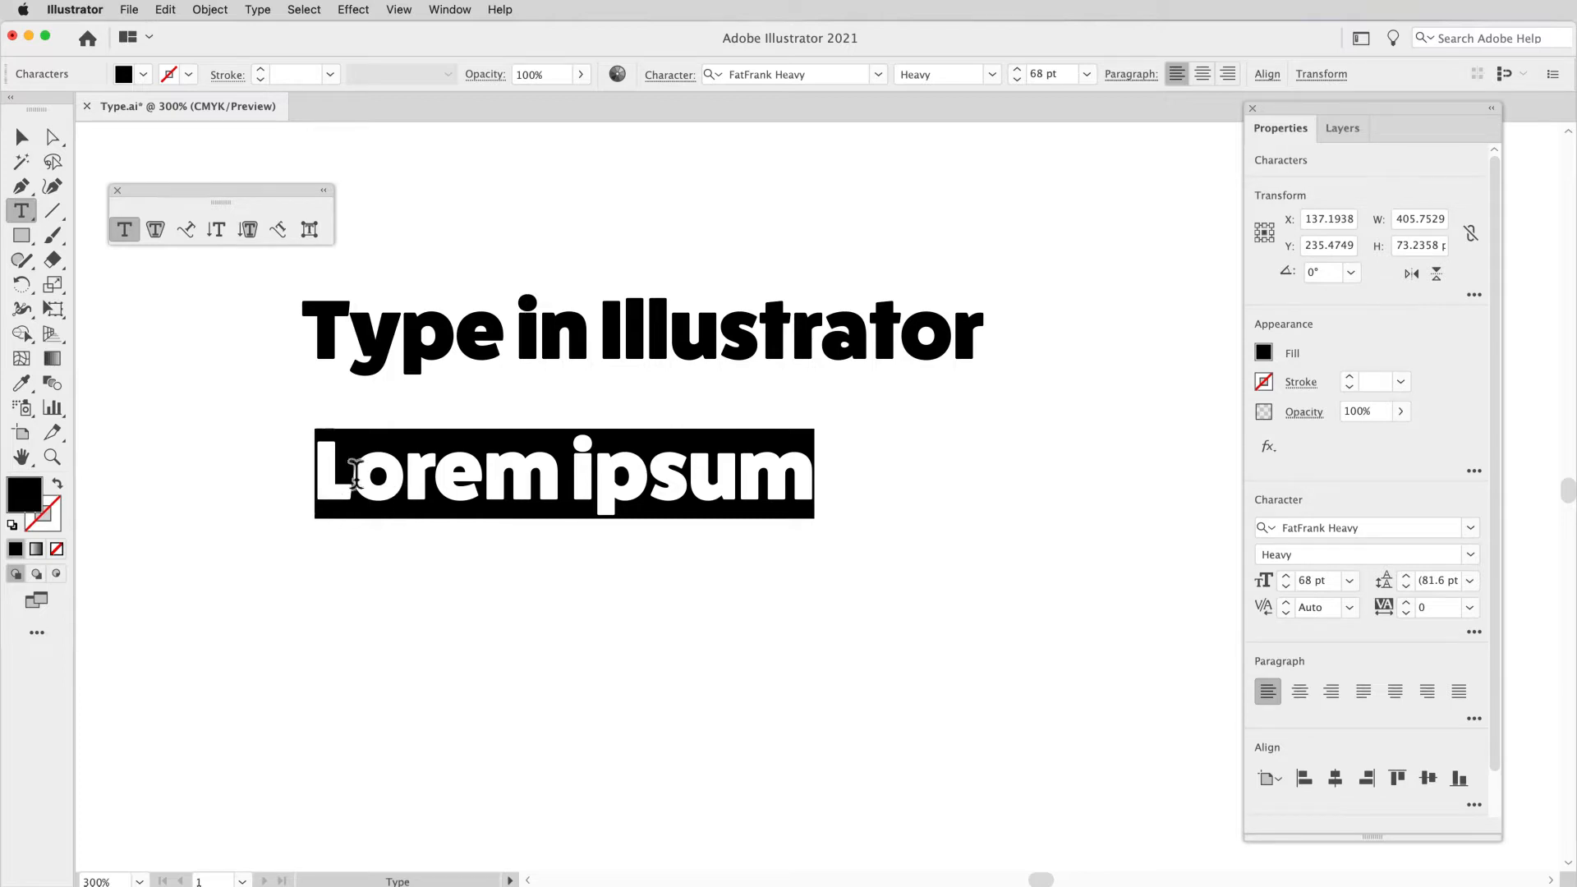
Step: Review the Type preferences, including the option to fill new type objects with placeholder text
click(87, 10)
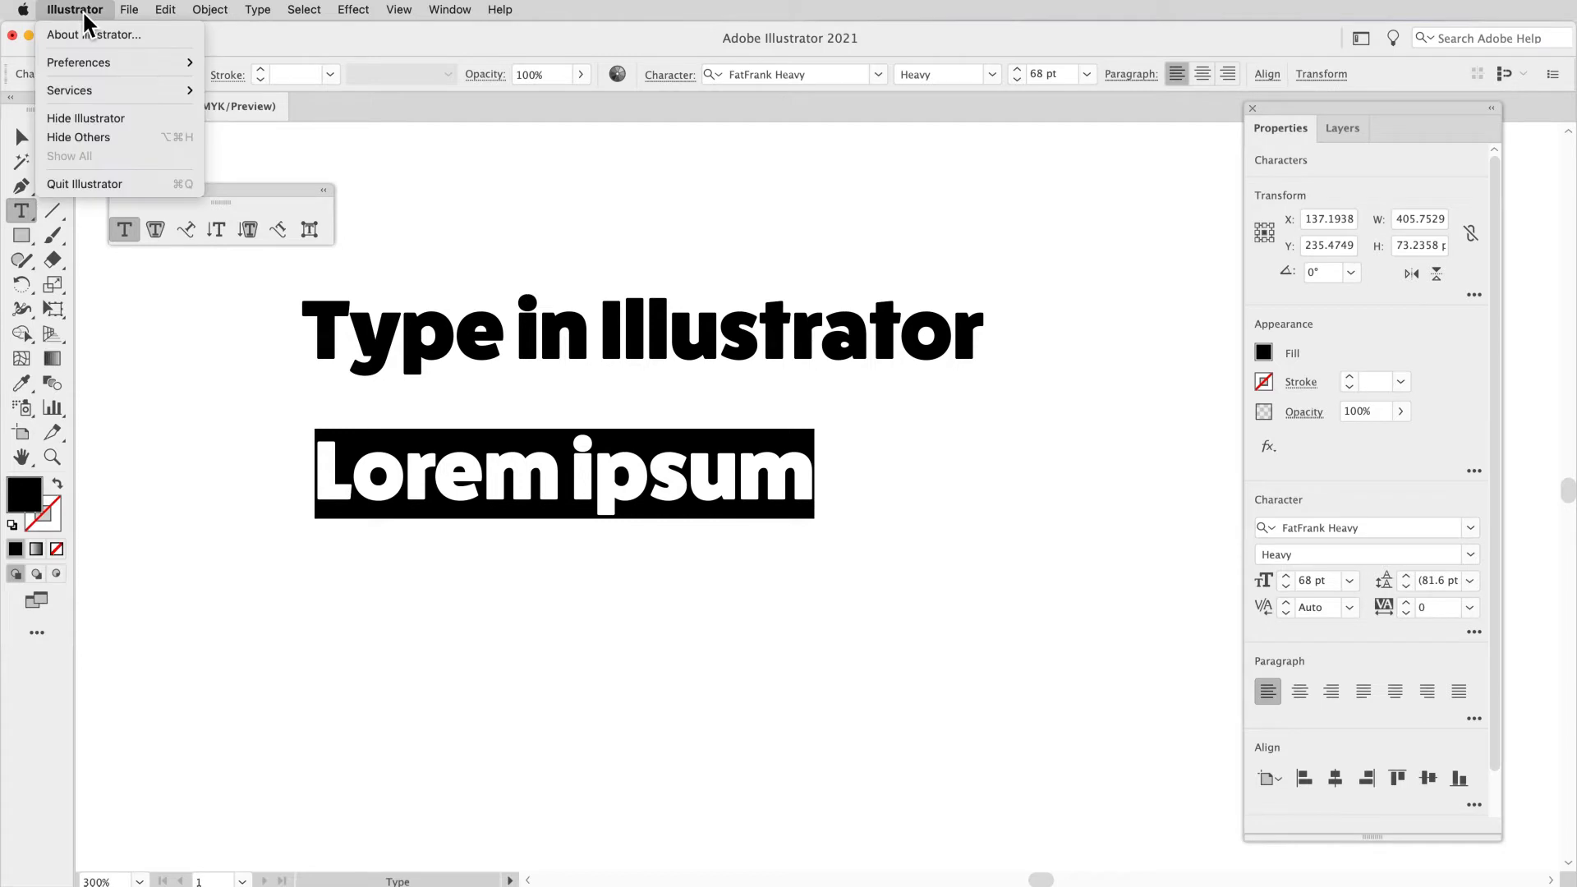
mouse_move(91, 61)
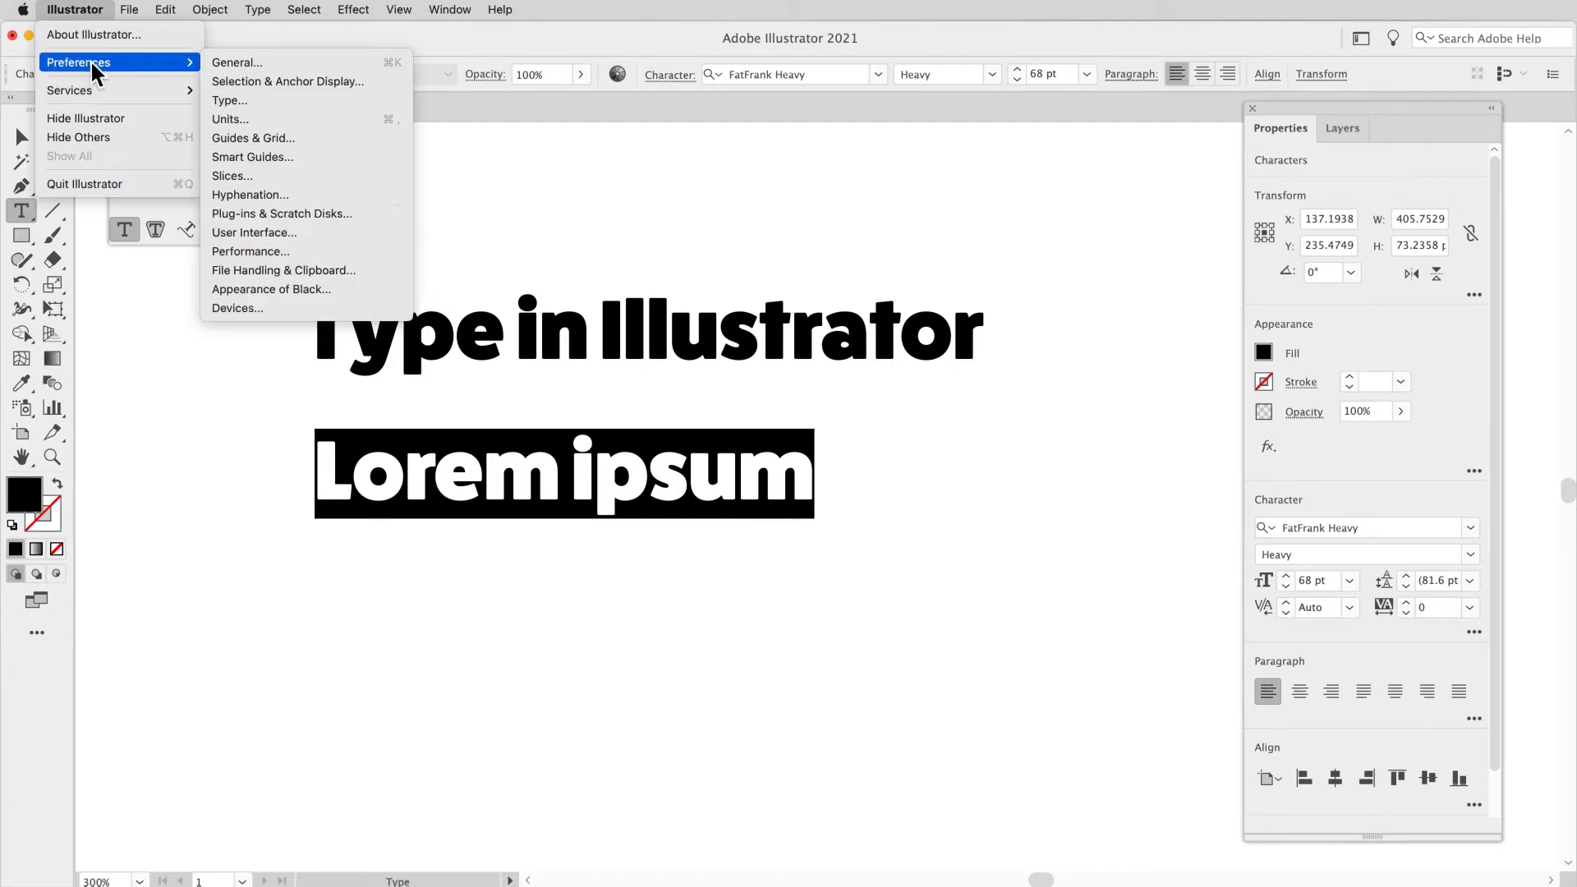
click(223, 101)
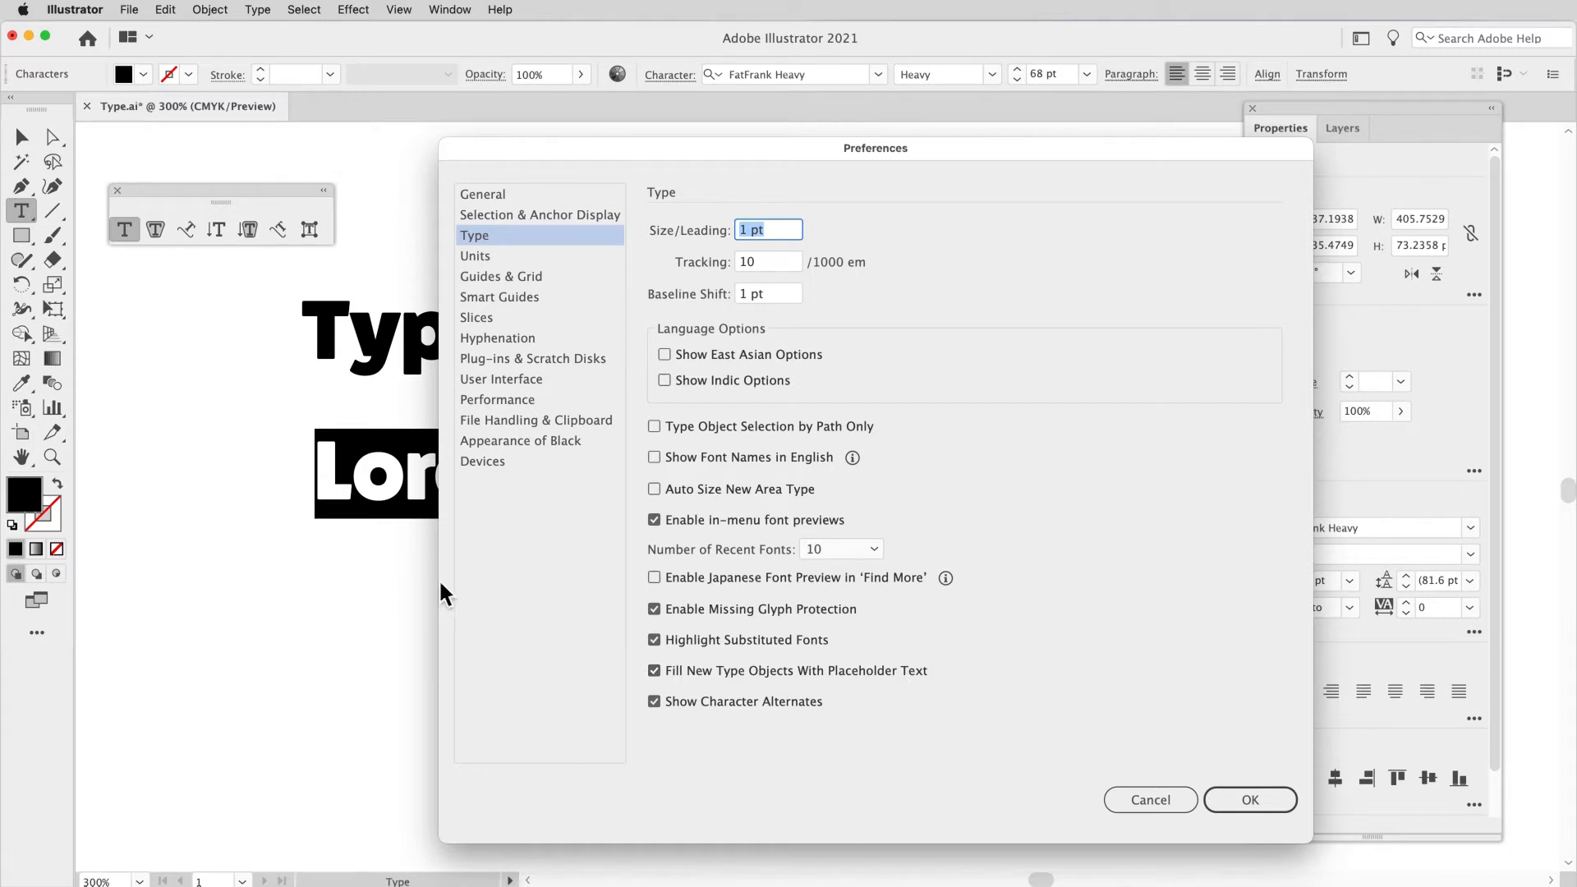
click(1244, 805)
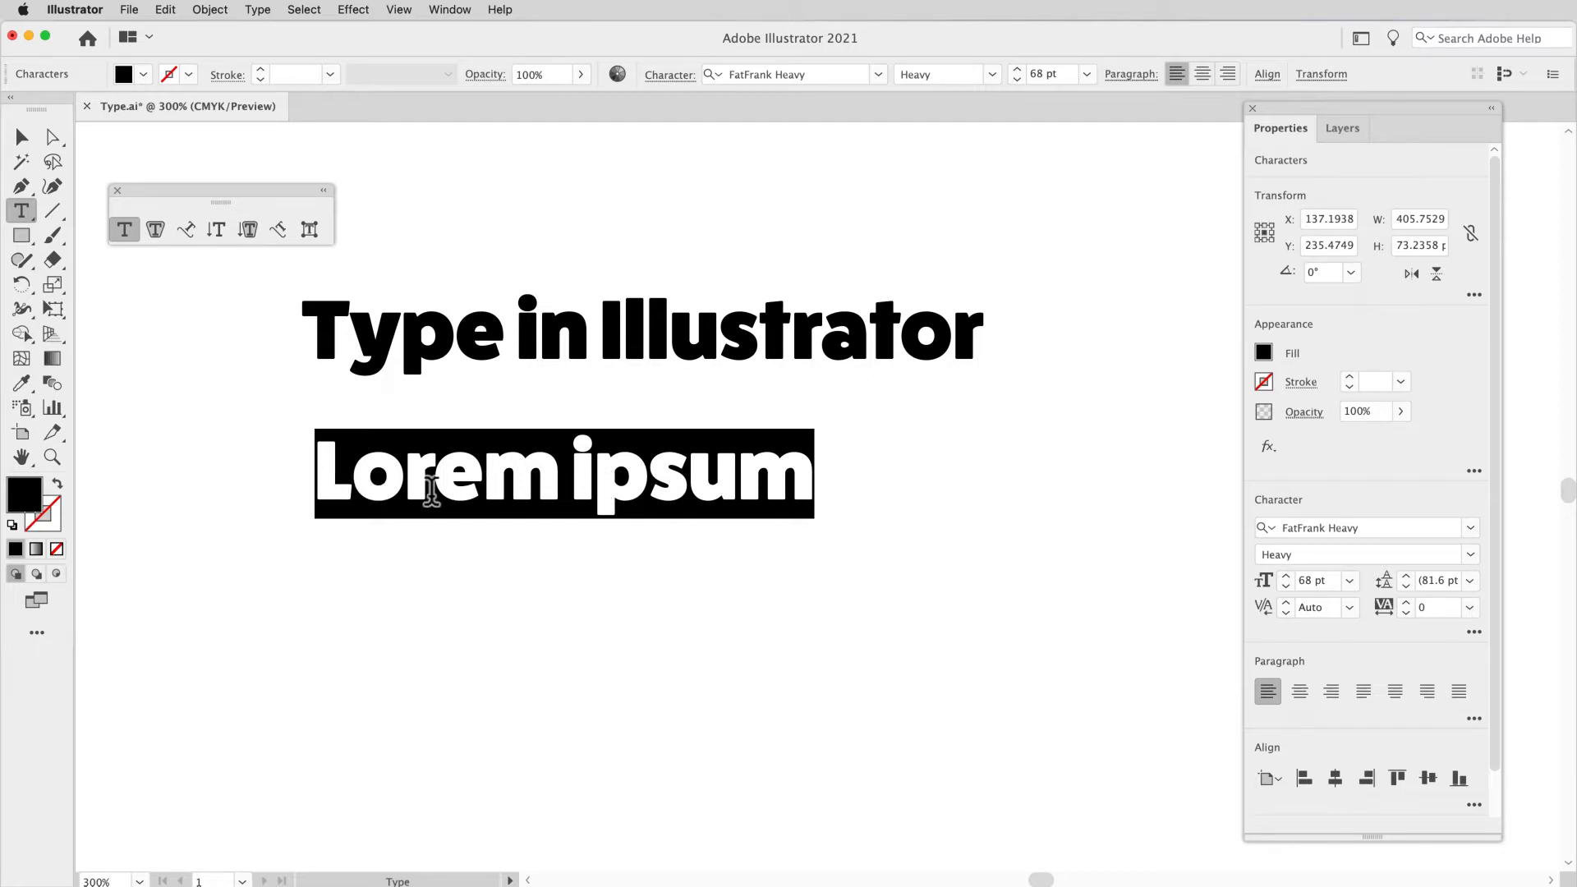
Step: Replace the selected "Lorem ipsum" placeholder with one long line of random filler text beginning "dfkljgdkfgj sdfklgj sdflkg"
text(dfkljgdkfgj sdfklgj sdflk)
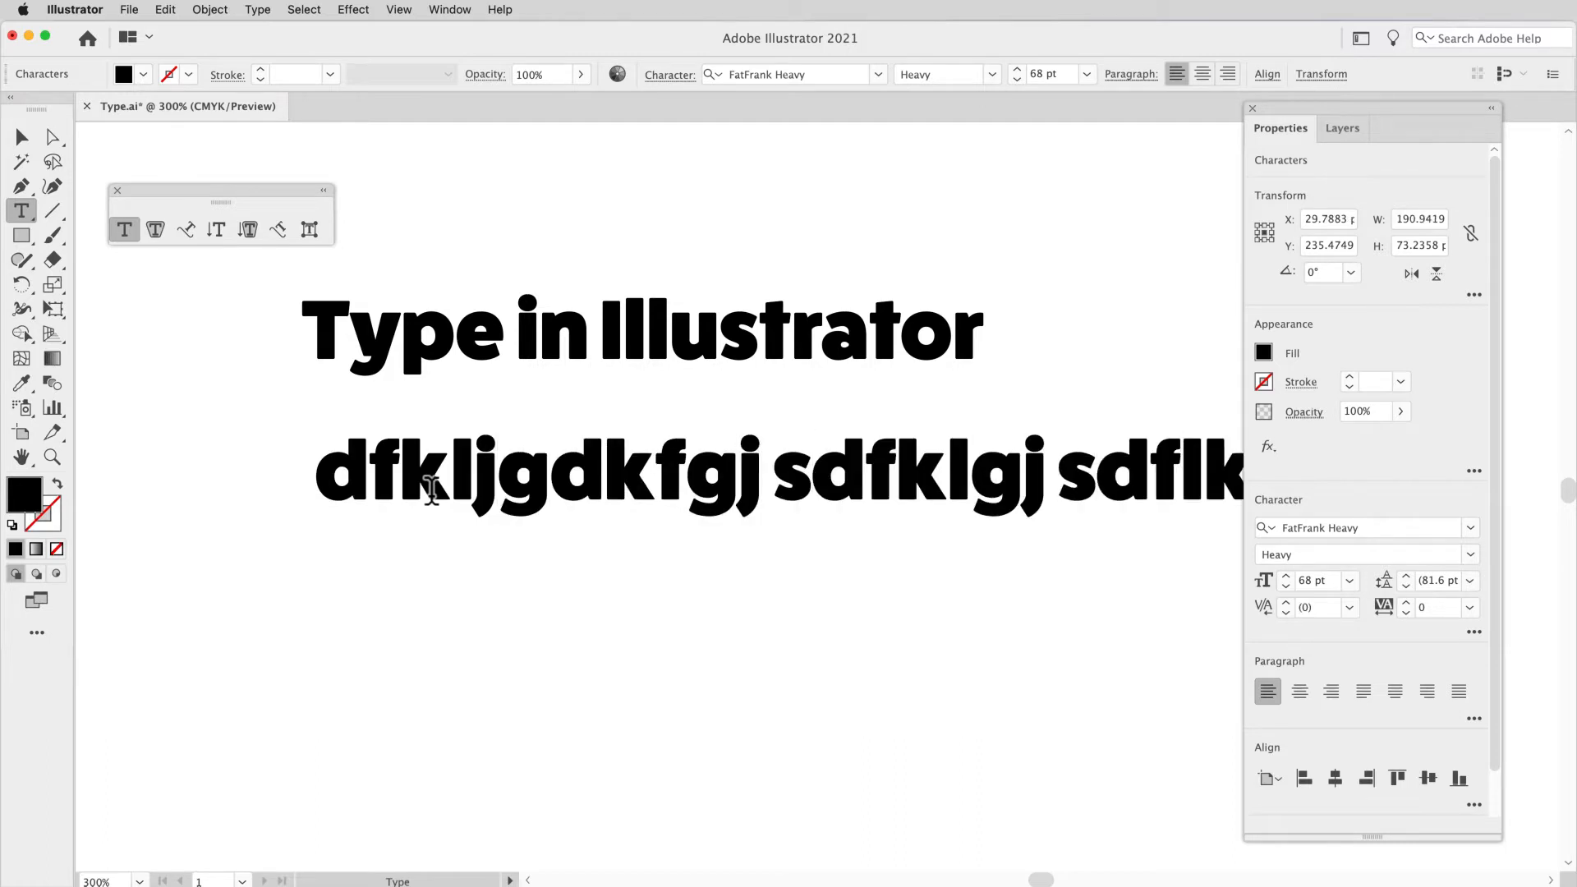
text(lgj sdflk)
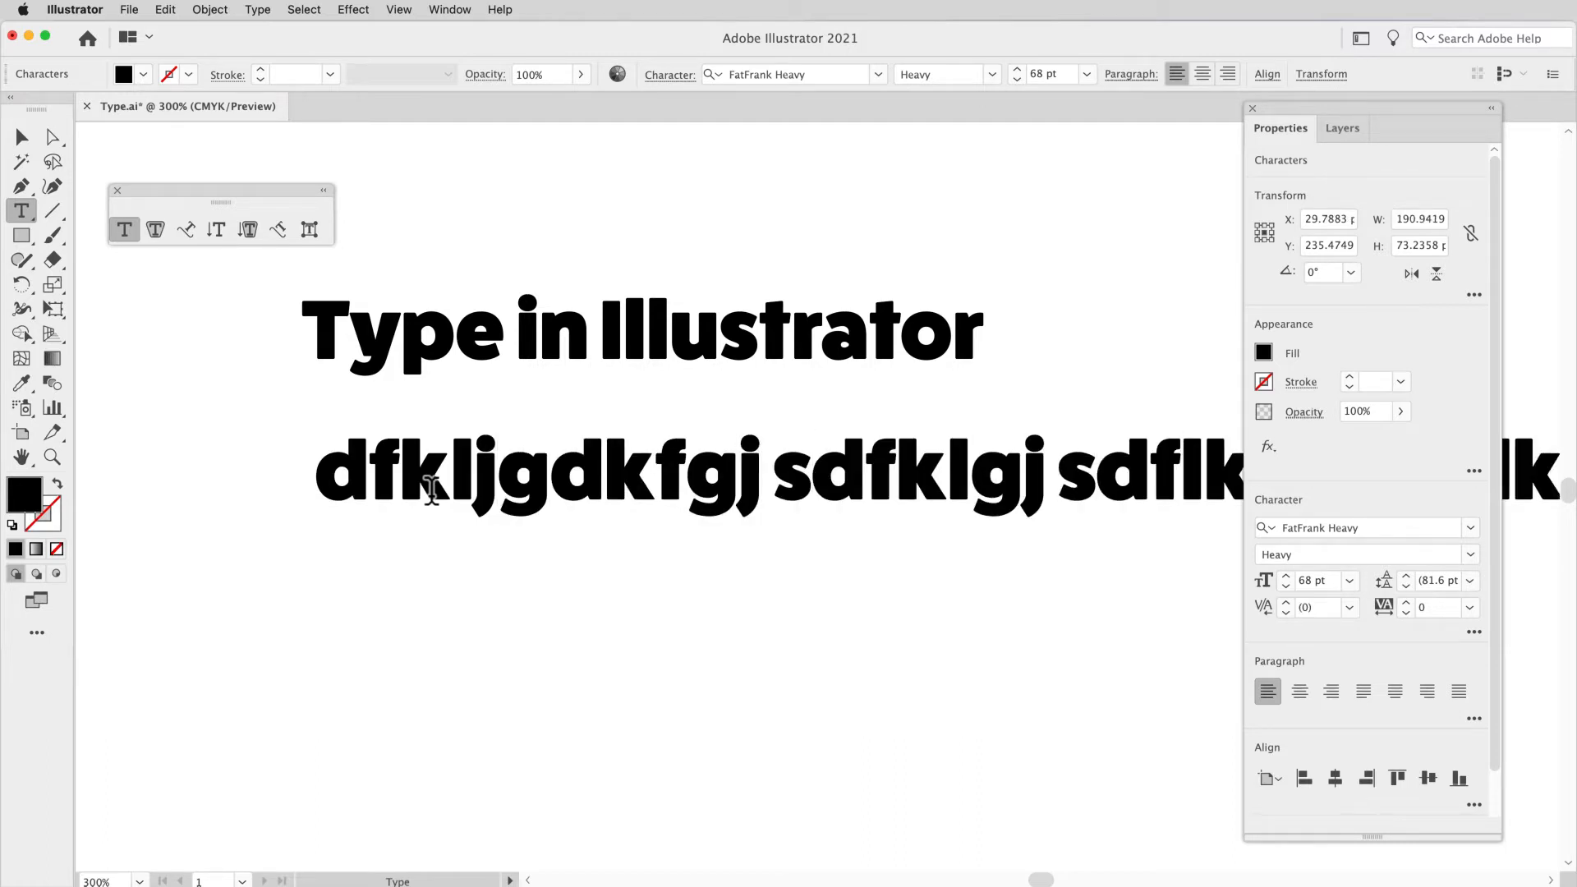
key(super+minus)
key(super+minus)
key(super+minus)
key(super+minus)
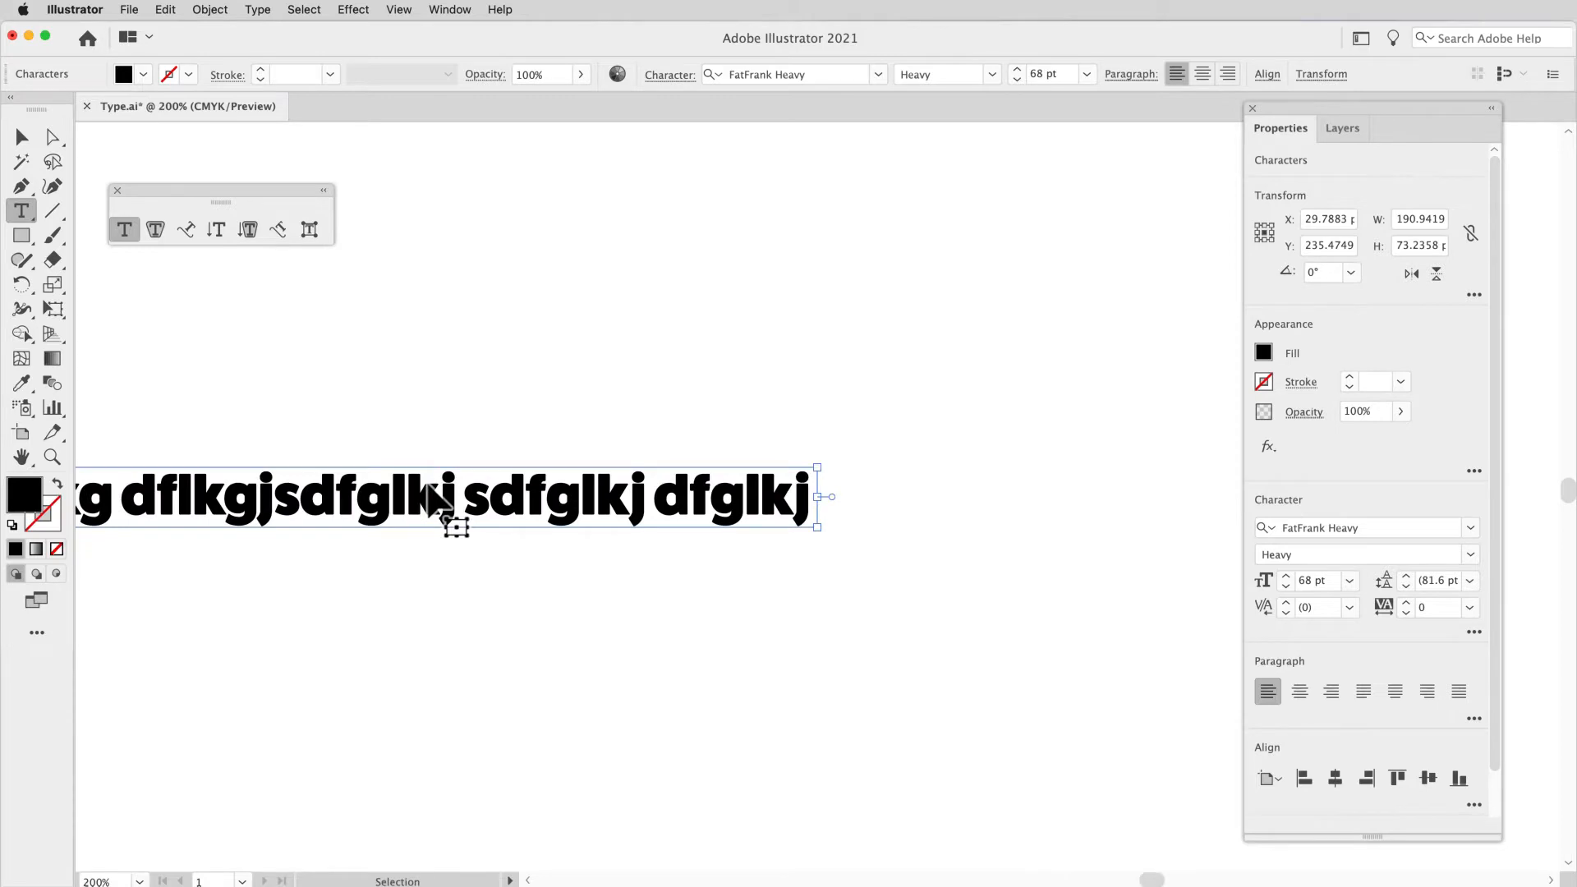
text(dfkgljd)
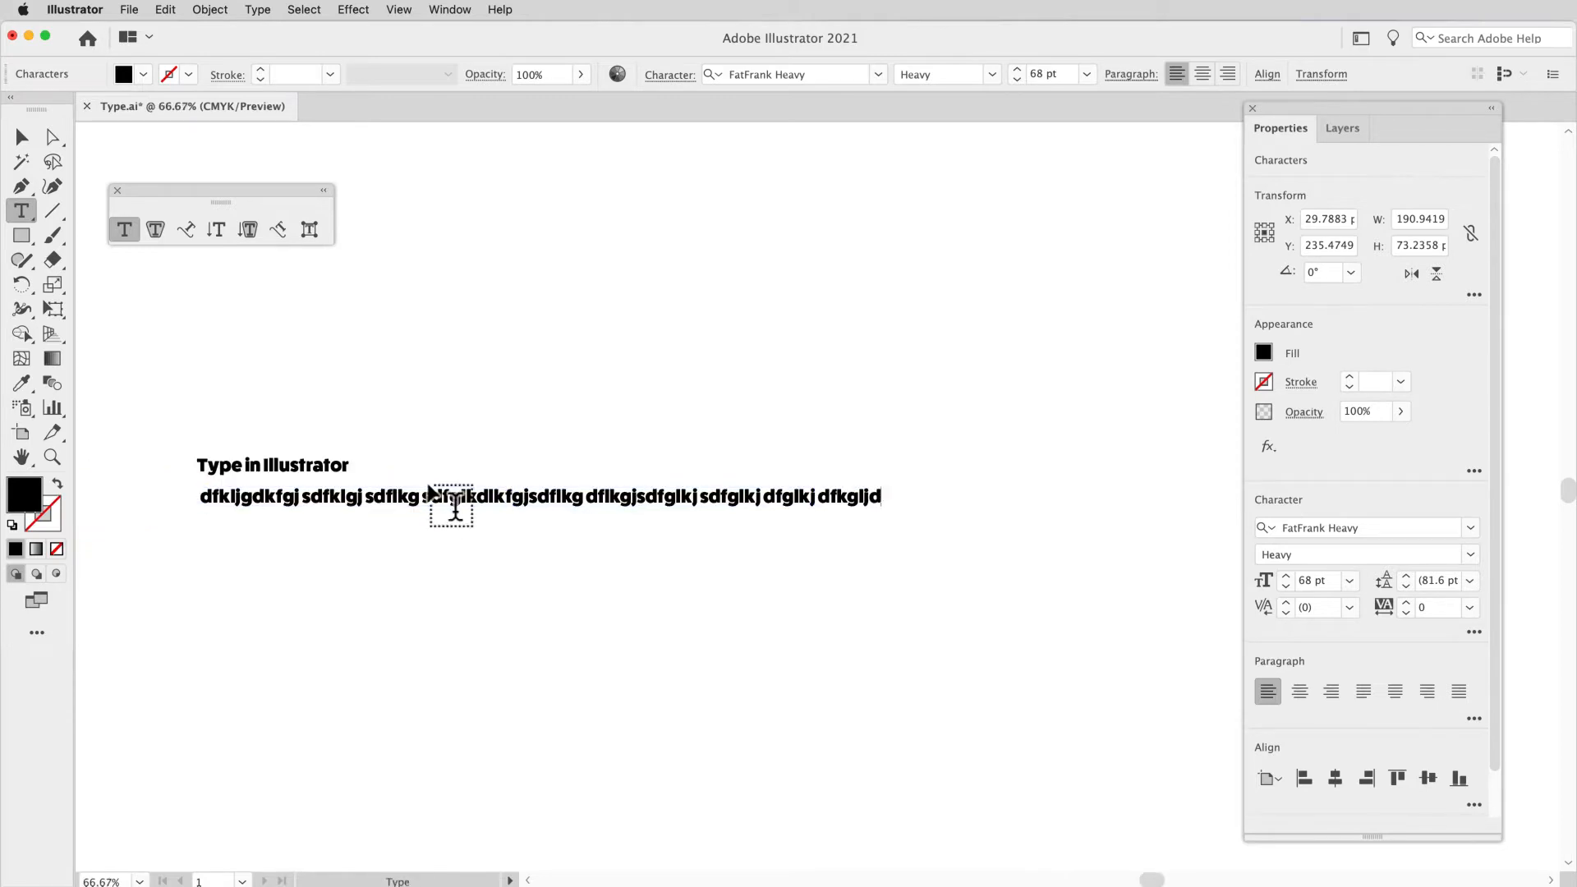
text(jfglkjdsfglkjdfglkjdfglkdfglkj)
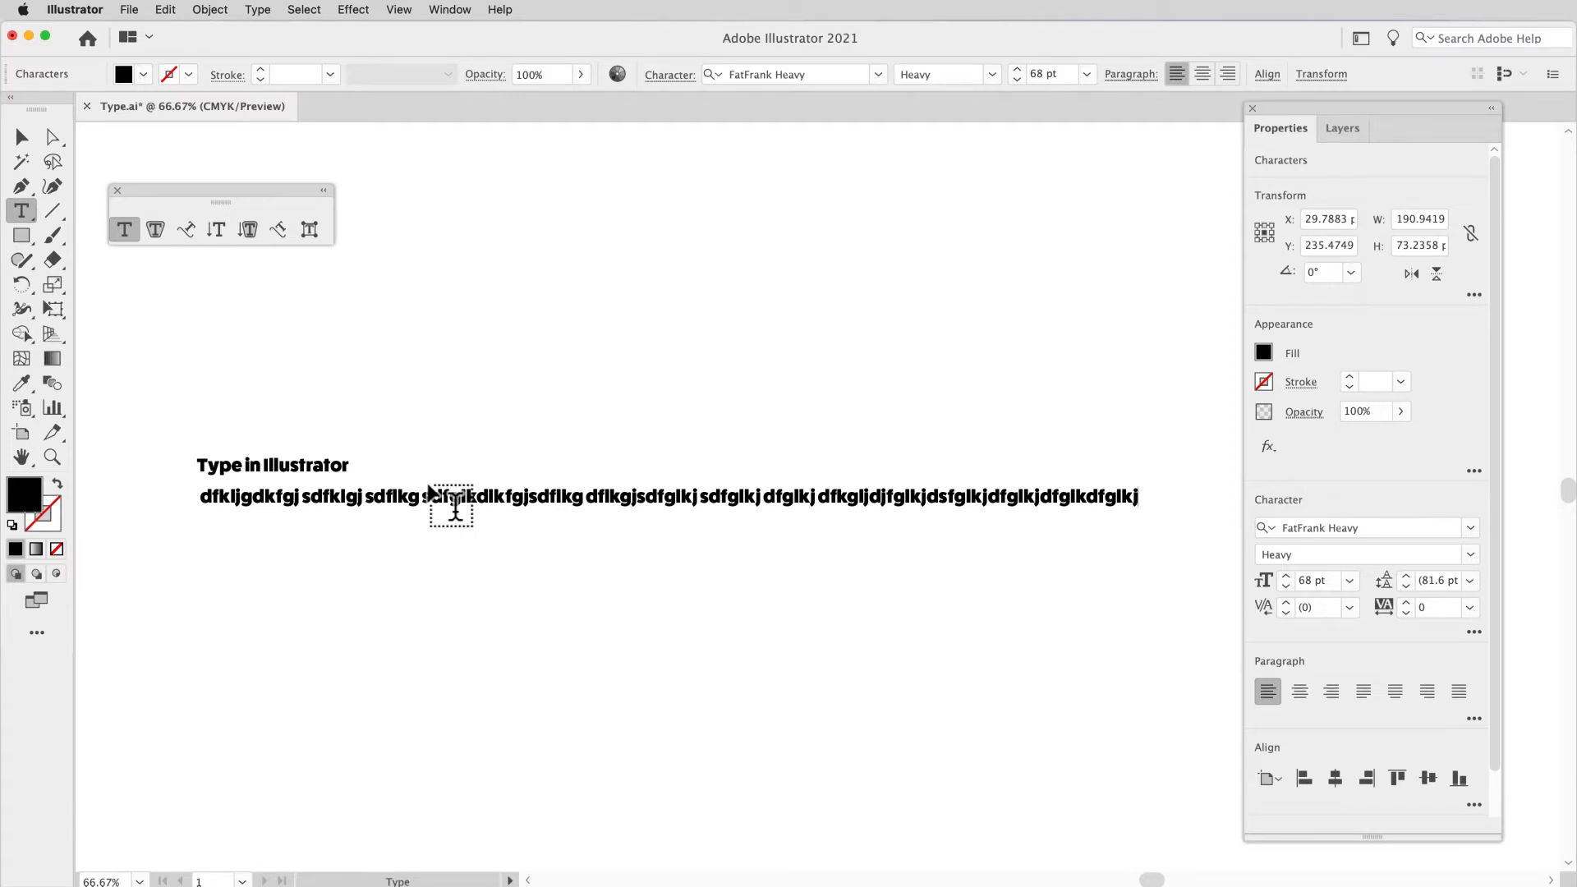
Step: Break the long filler line into four lines at "dflkgjsdfglkj", "dfkgljdjfglkjdsfglk" and "jdfglkjdfglkdfglkj", and finish editing the text
click(587, 500)
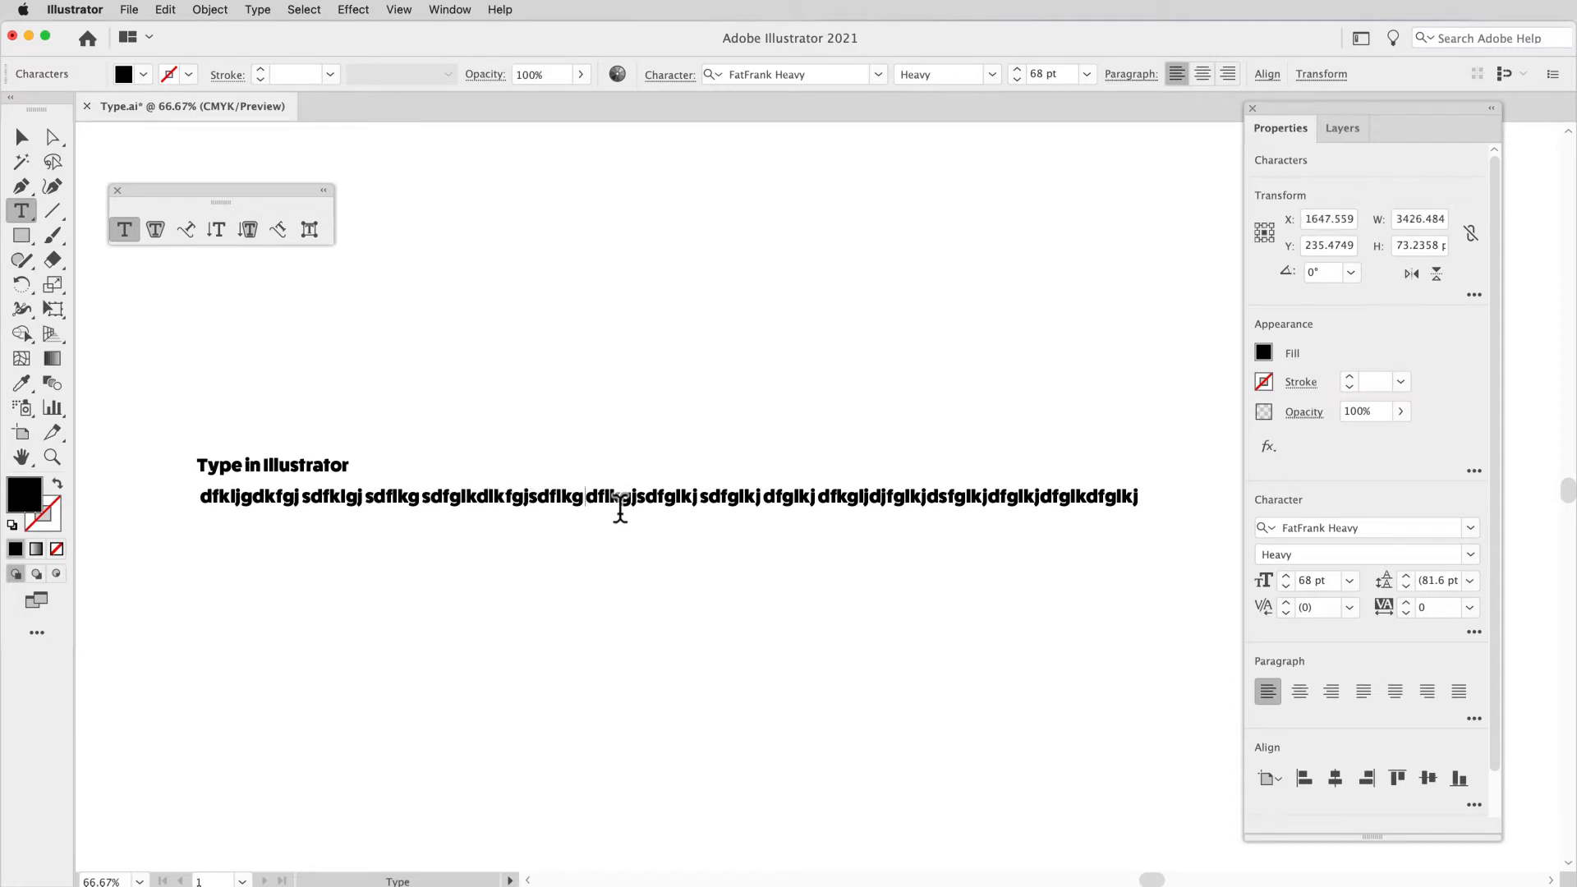
key(Return)
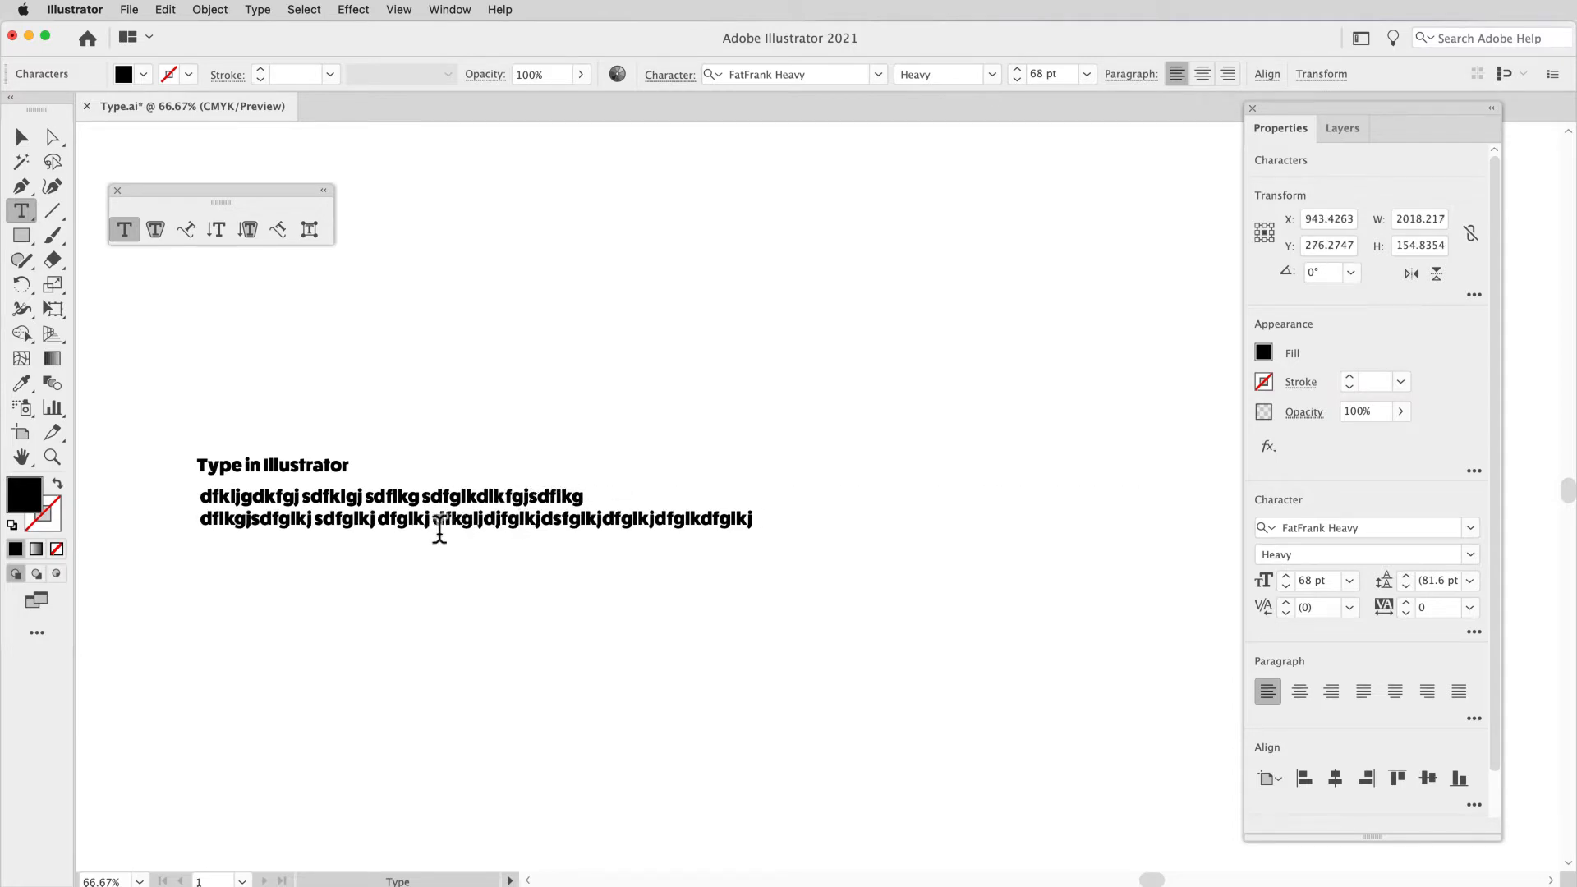
key(Return)
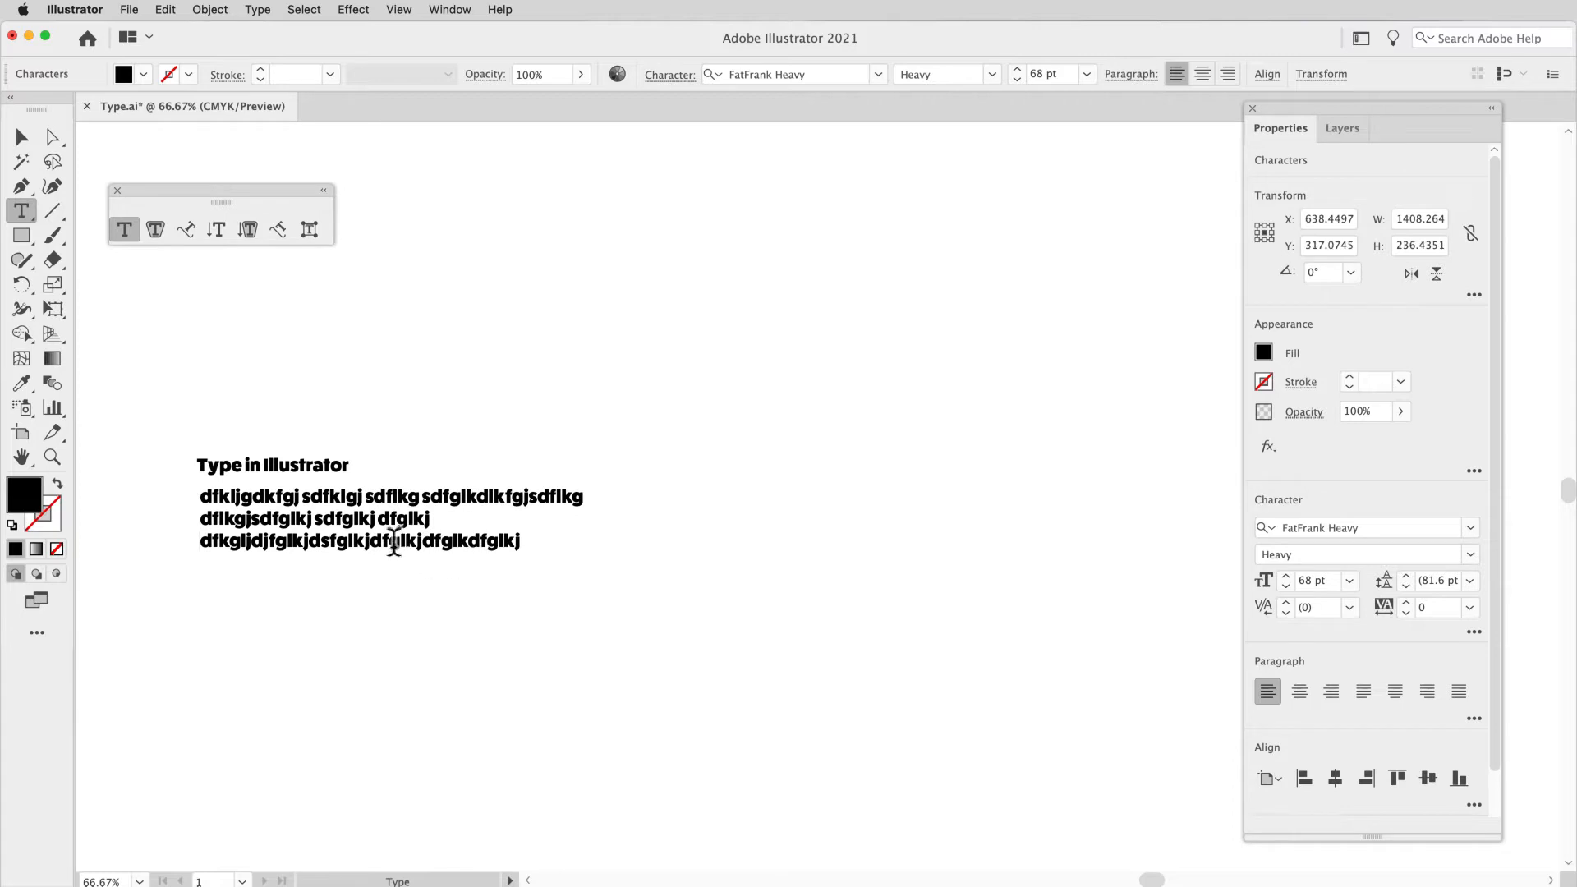
click(369, 543)
key(Return)
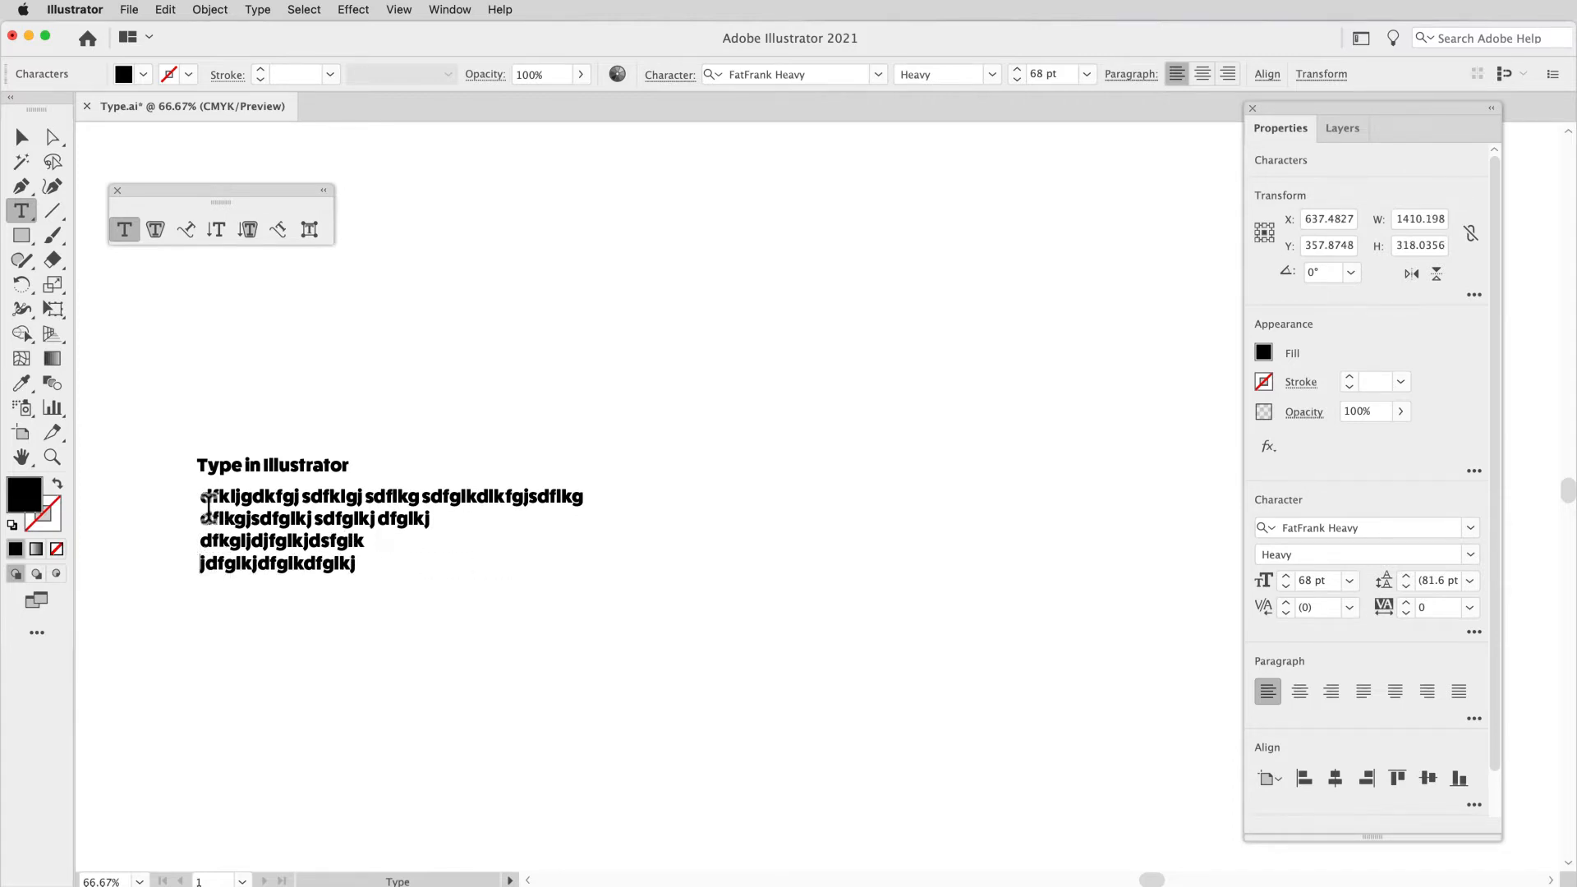
click(22, 137)
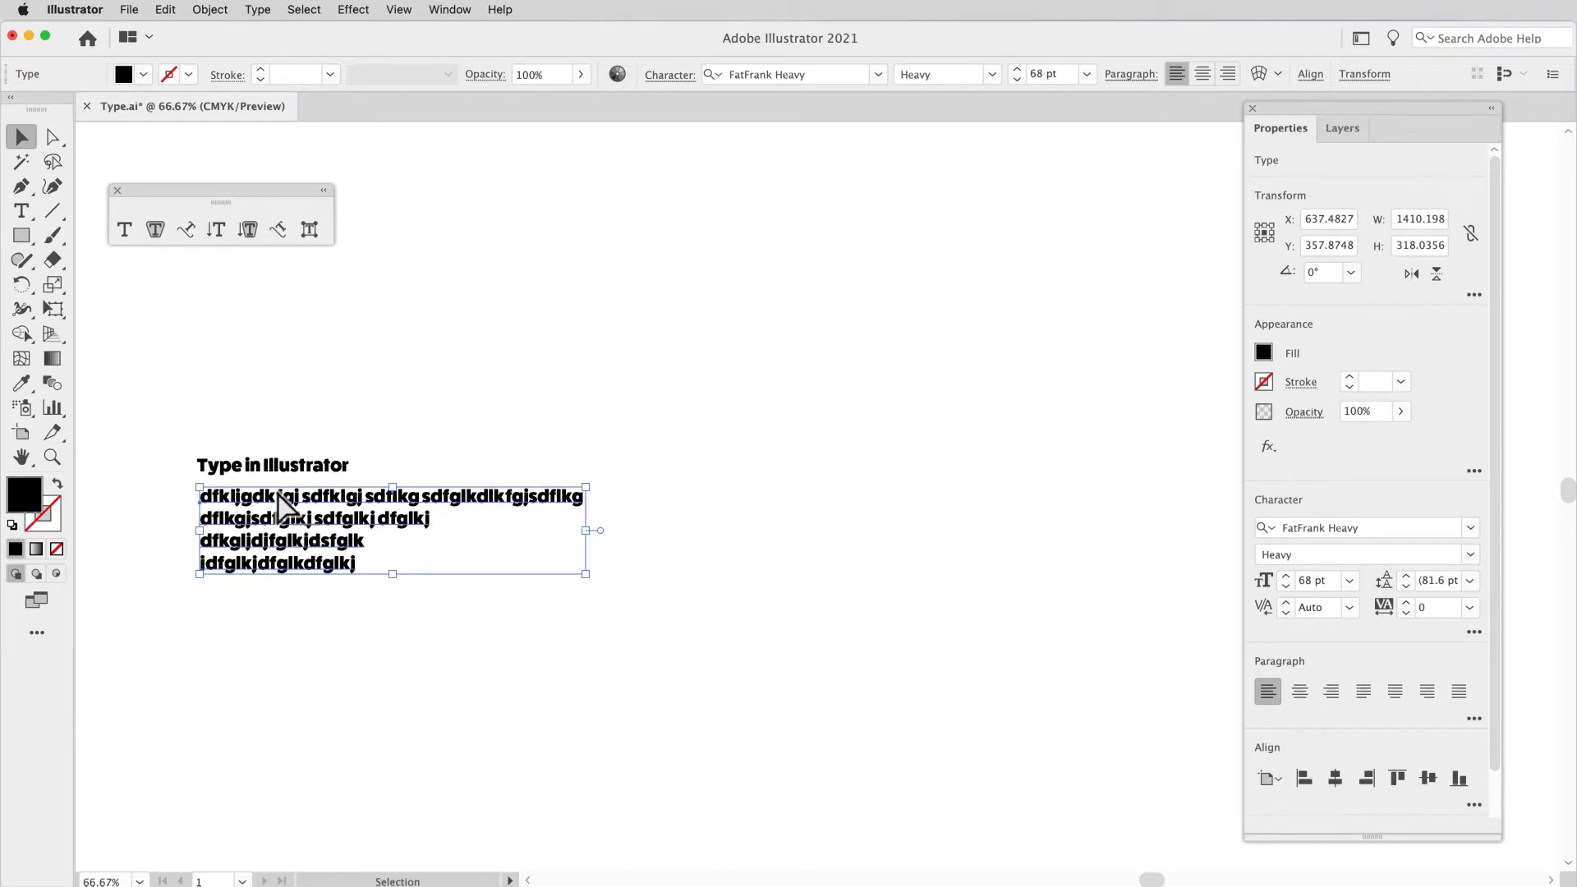
Step: Create an area type object about 1027 pt wide and 312 pt high with placeholder text below the four filler lines
key(super+equal)
key(super+equal)
key(space)
drag(327, 497, 207, 452)
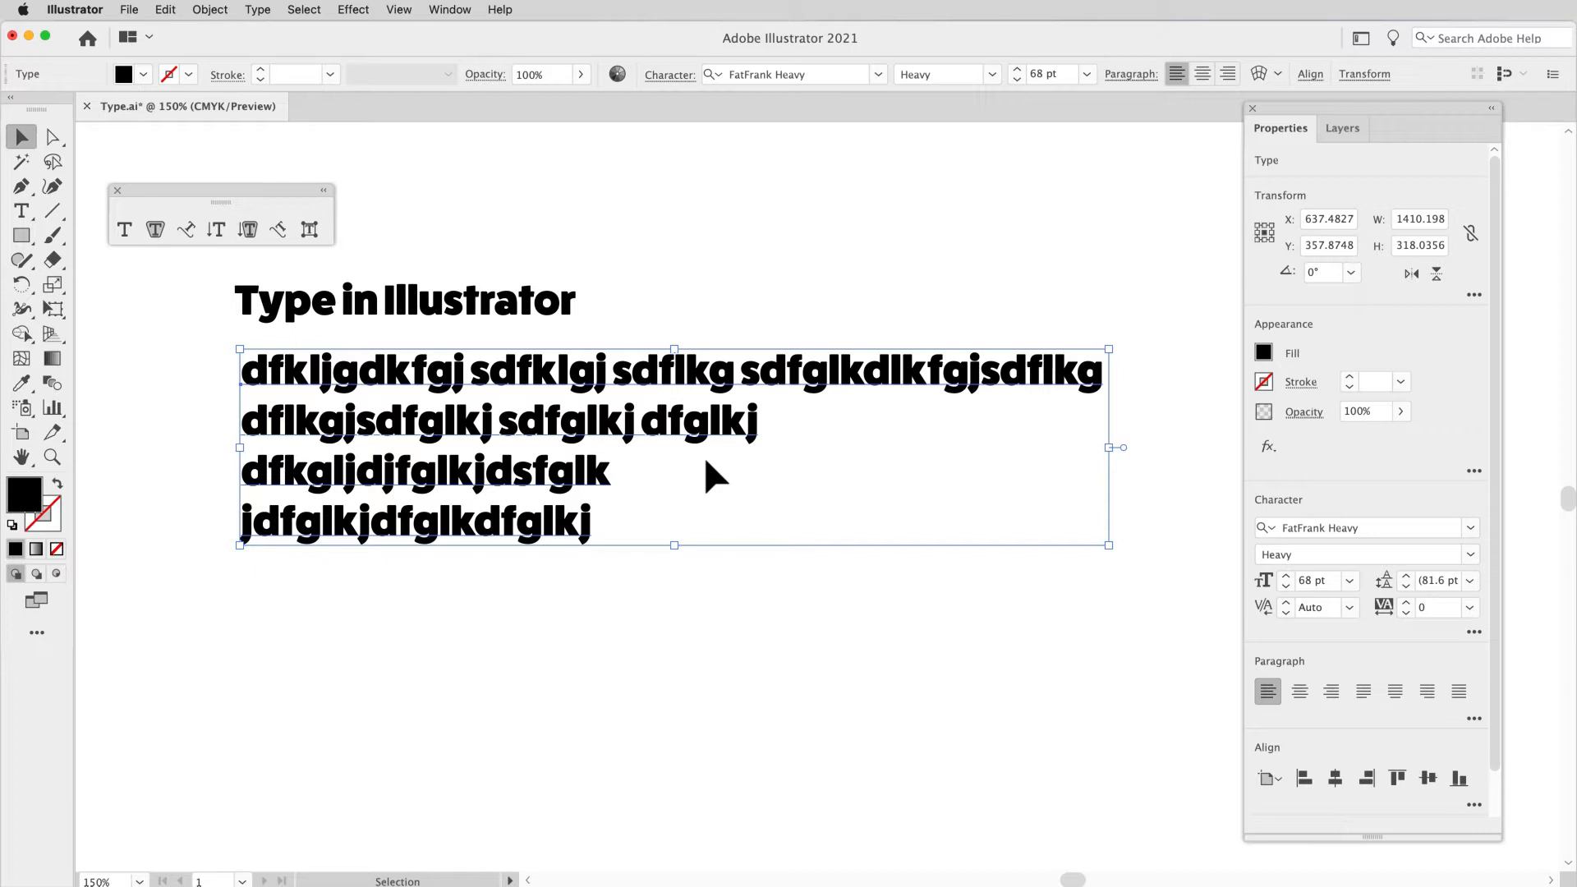
click(126, 233)
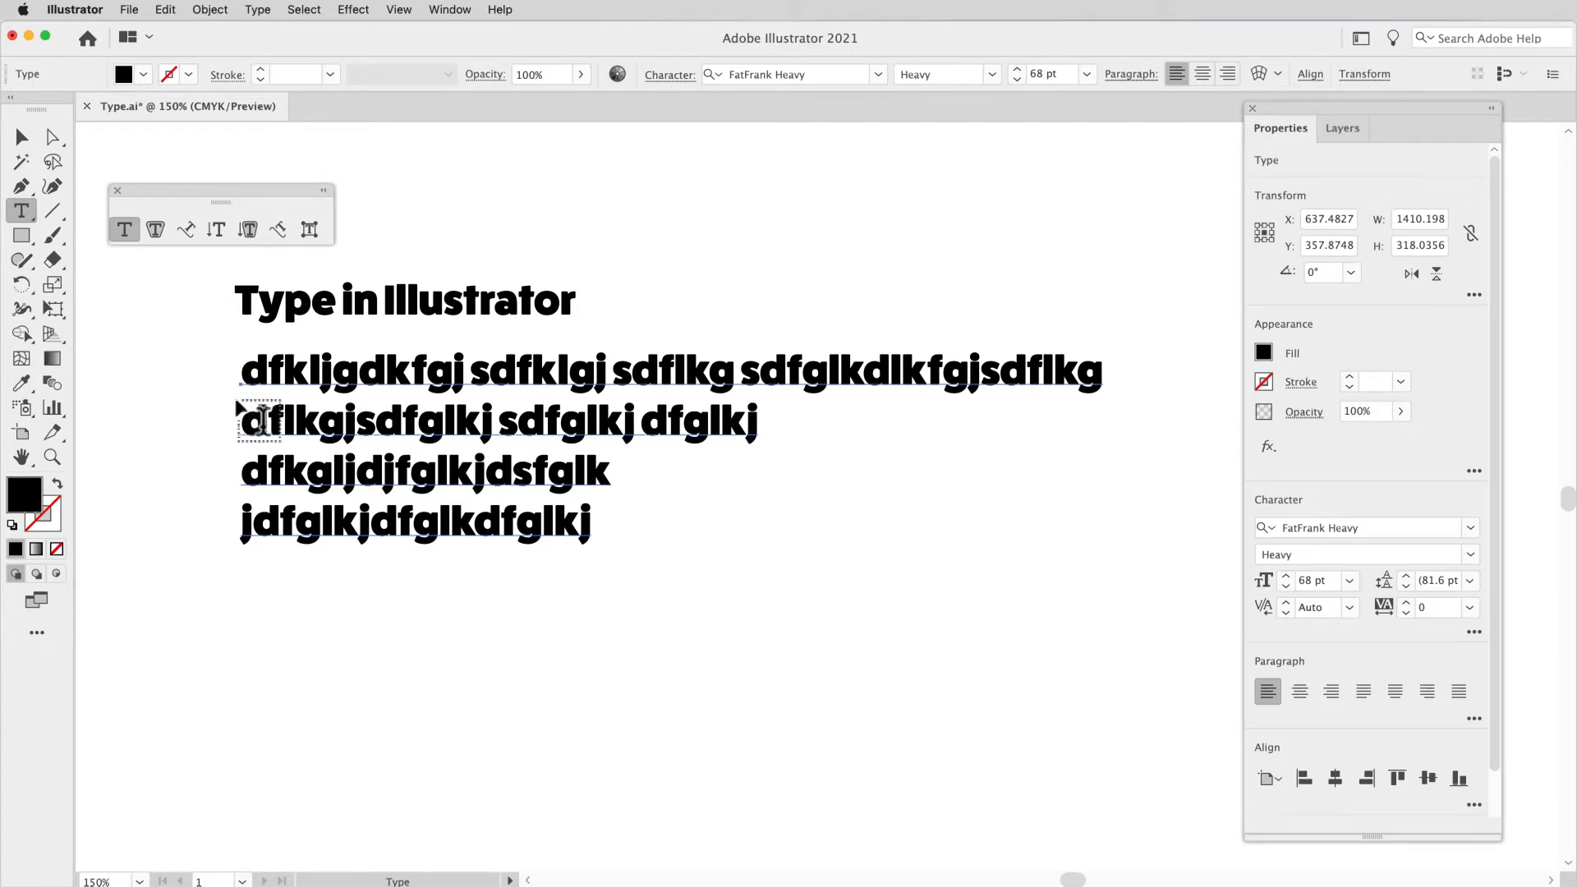
drag(245, 613, 879, 802)
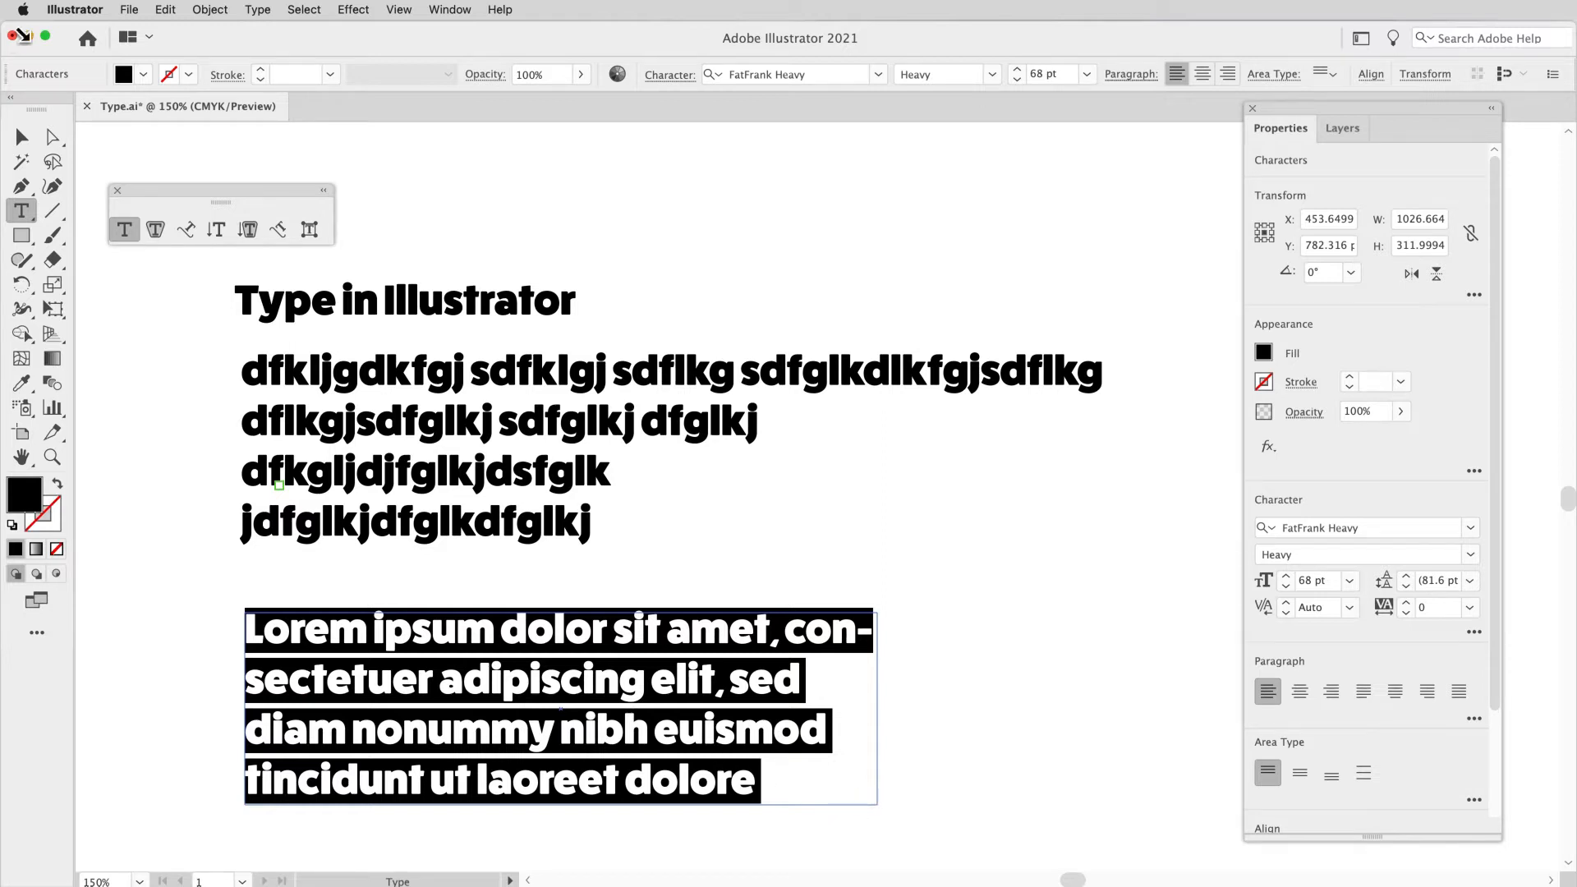
click(20, 139)
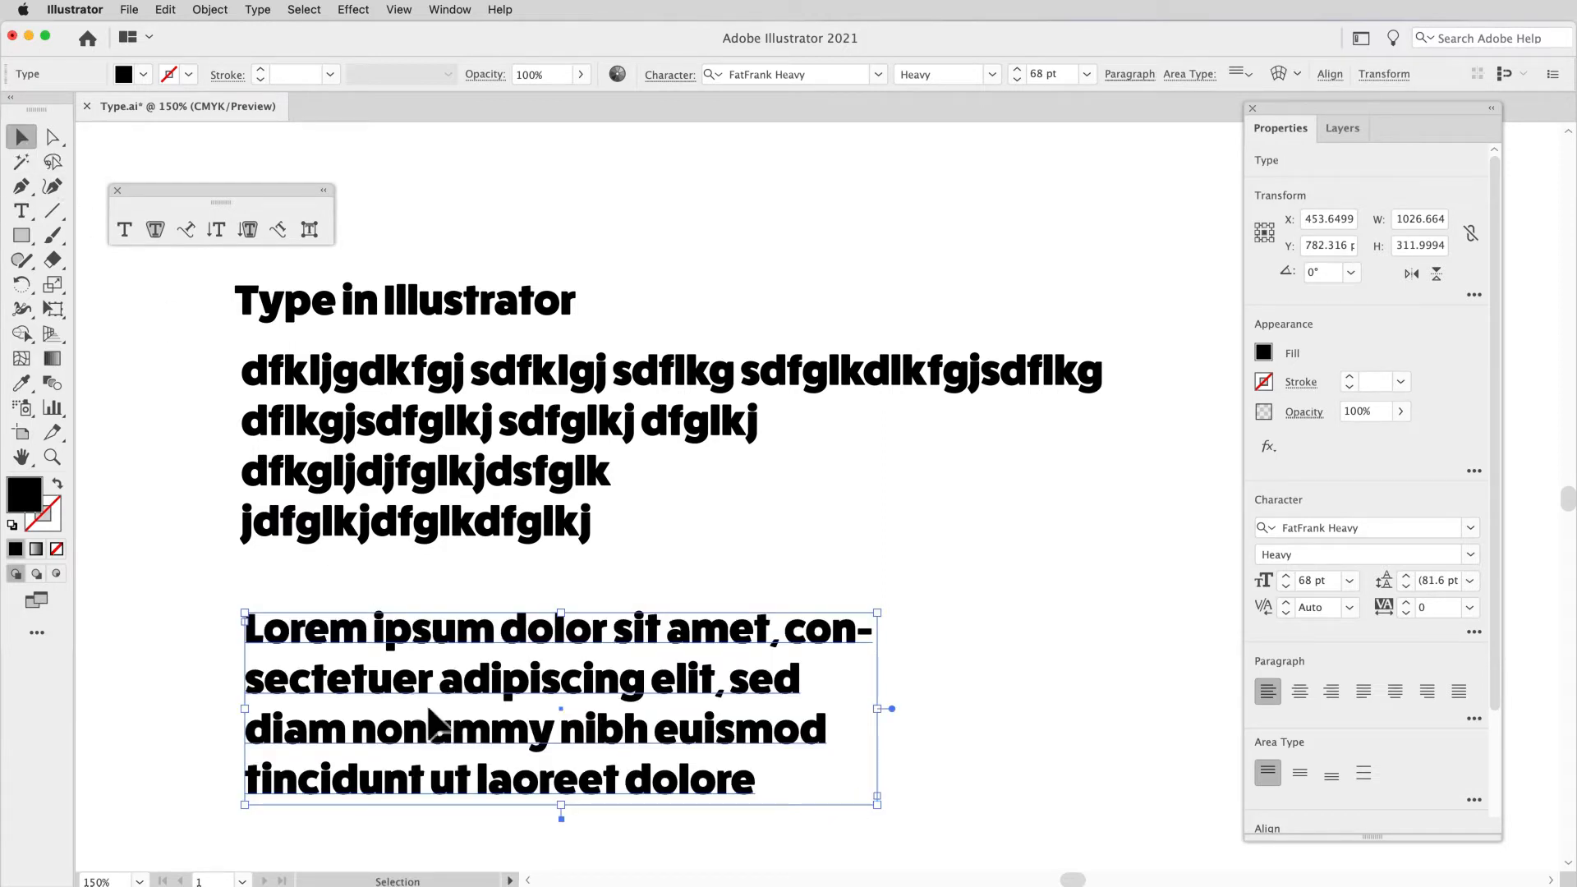
Step: Select the point type and area type objects alternately to compare their bounding boxes and baselines
click(419, 497)
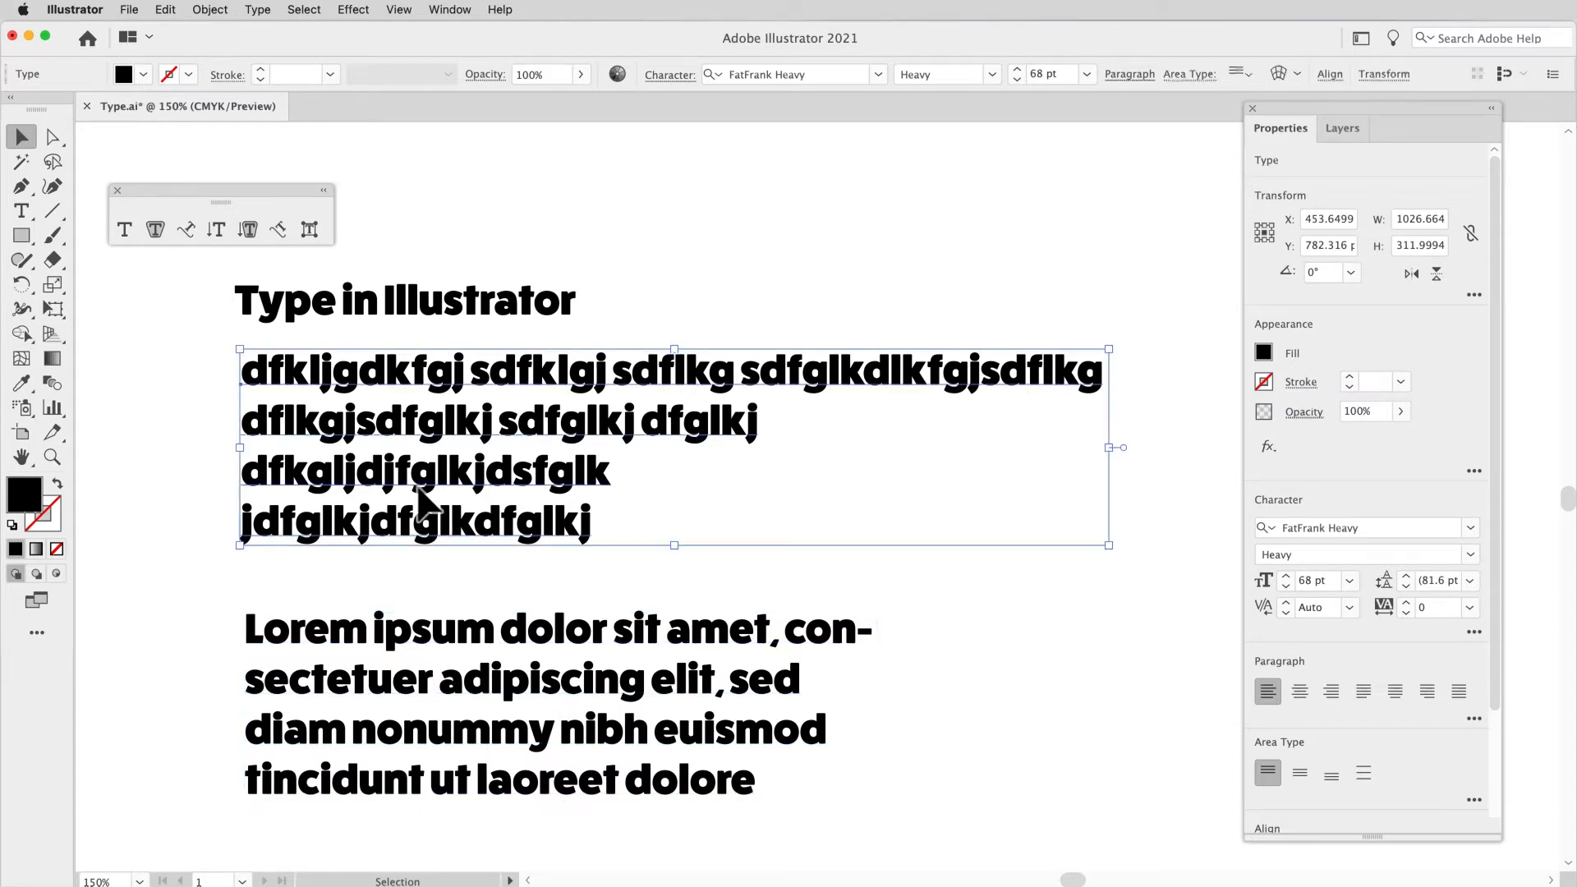
click(445, 675)
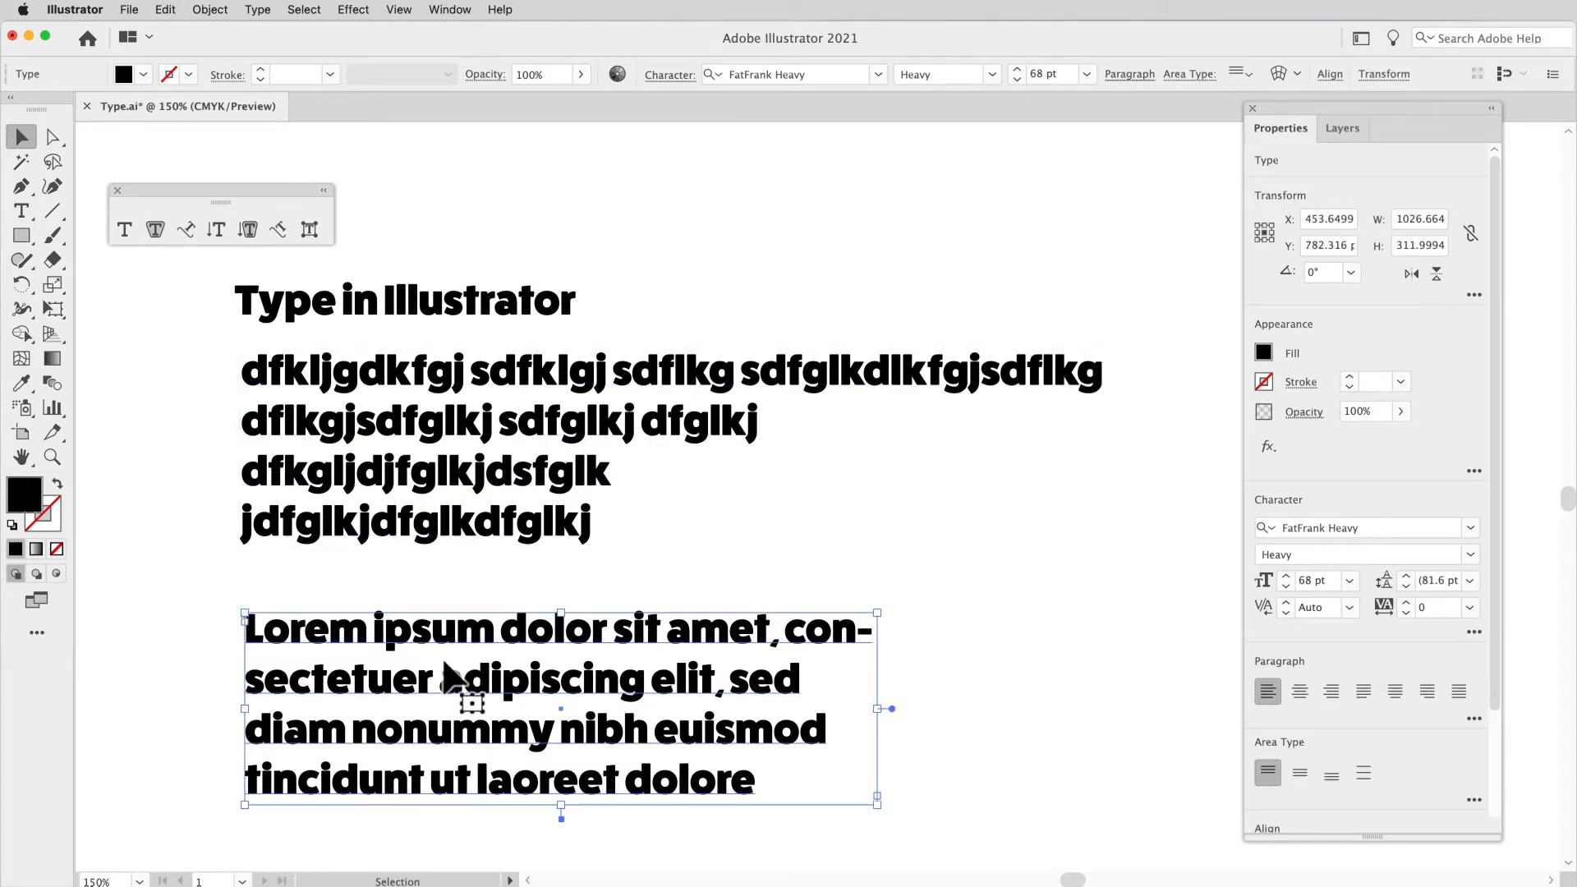
click(458, 448)
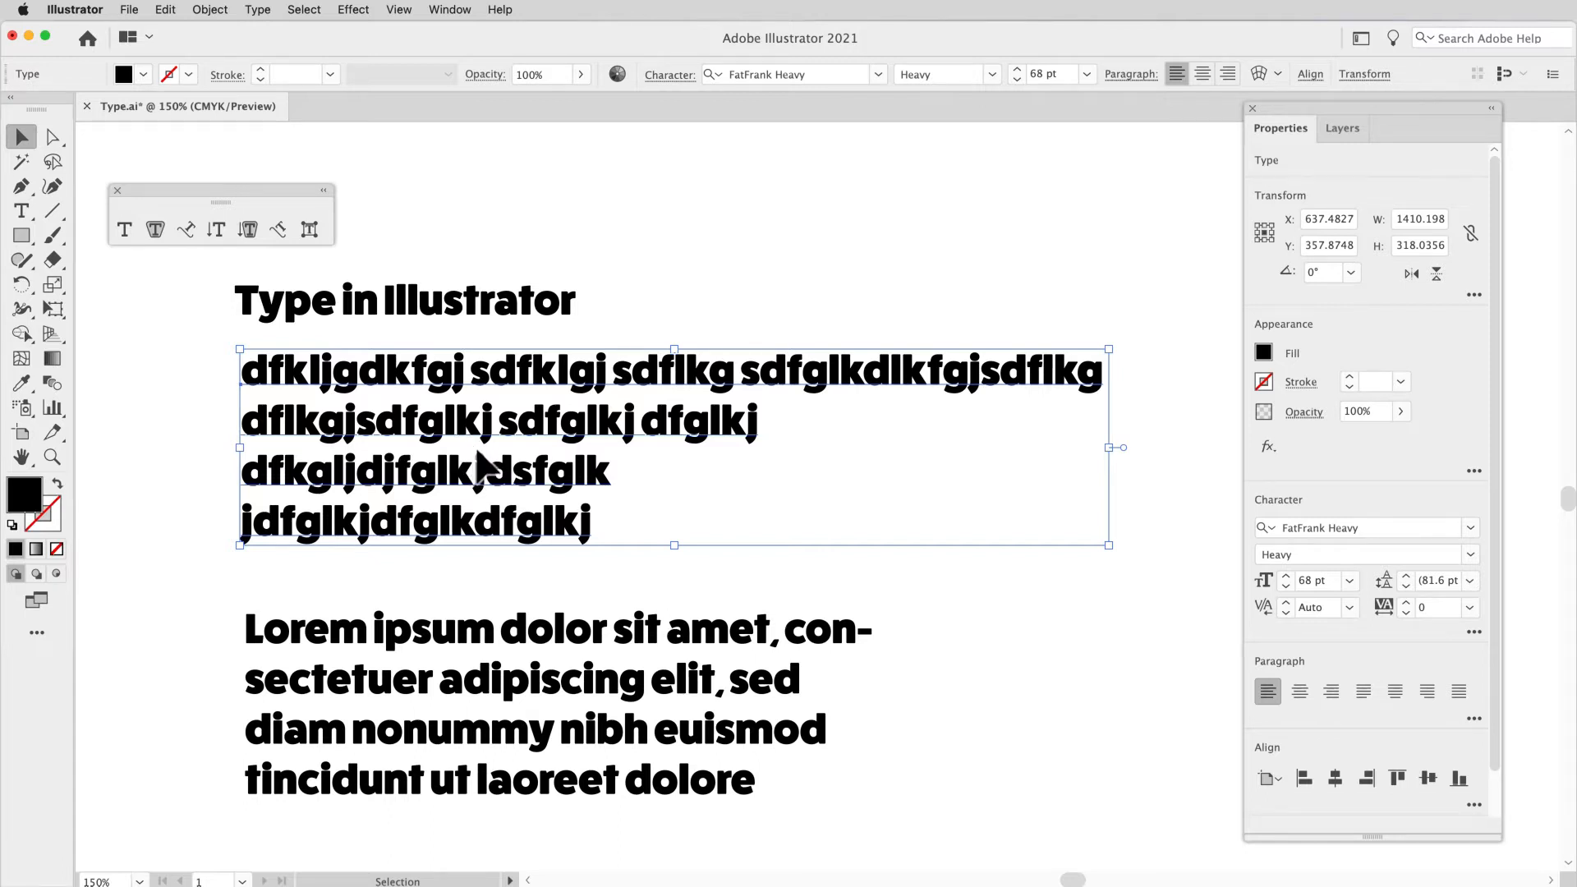
click(155, 386)
click(234, 411)
click(254, 403)
click(319, 634)
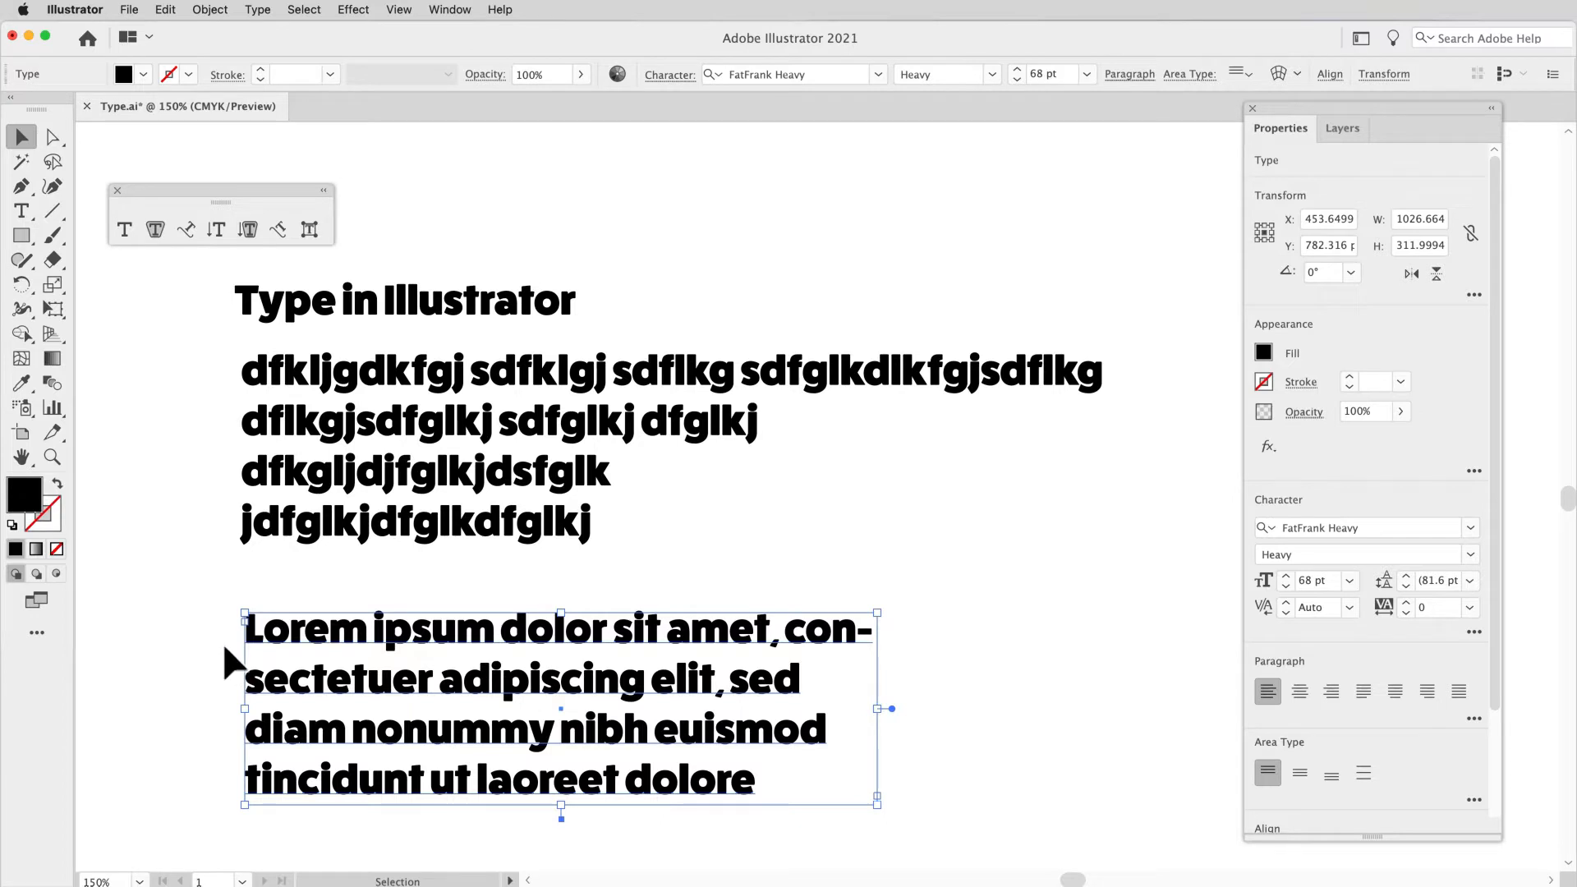
Step: Examine the type conversion handles beside the frames of the point type and area type objects
click(573, 496)
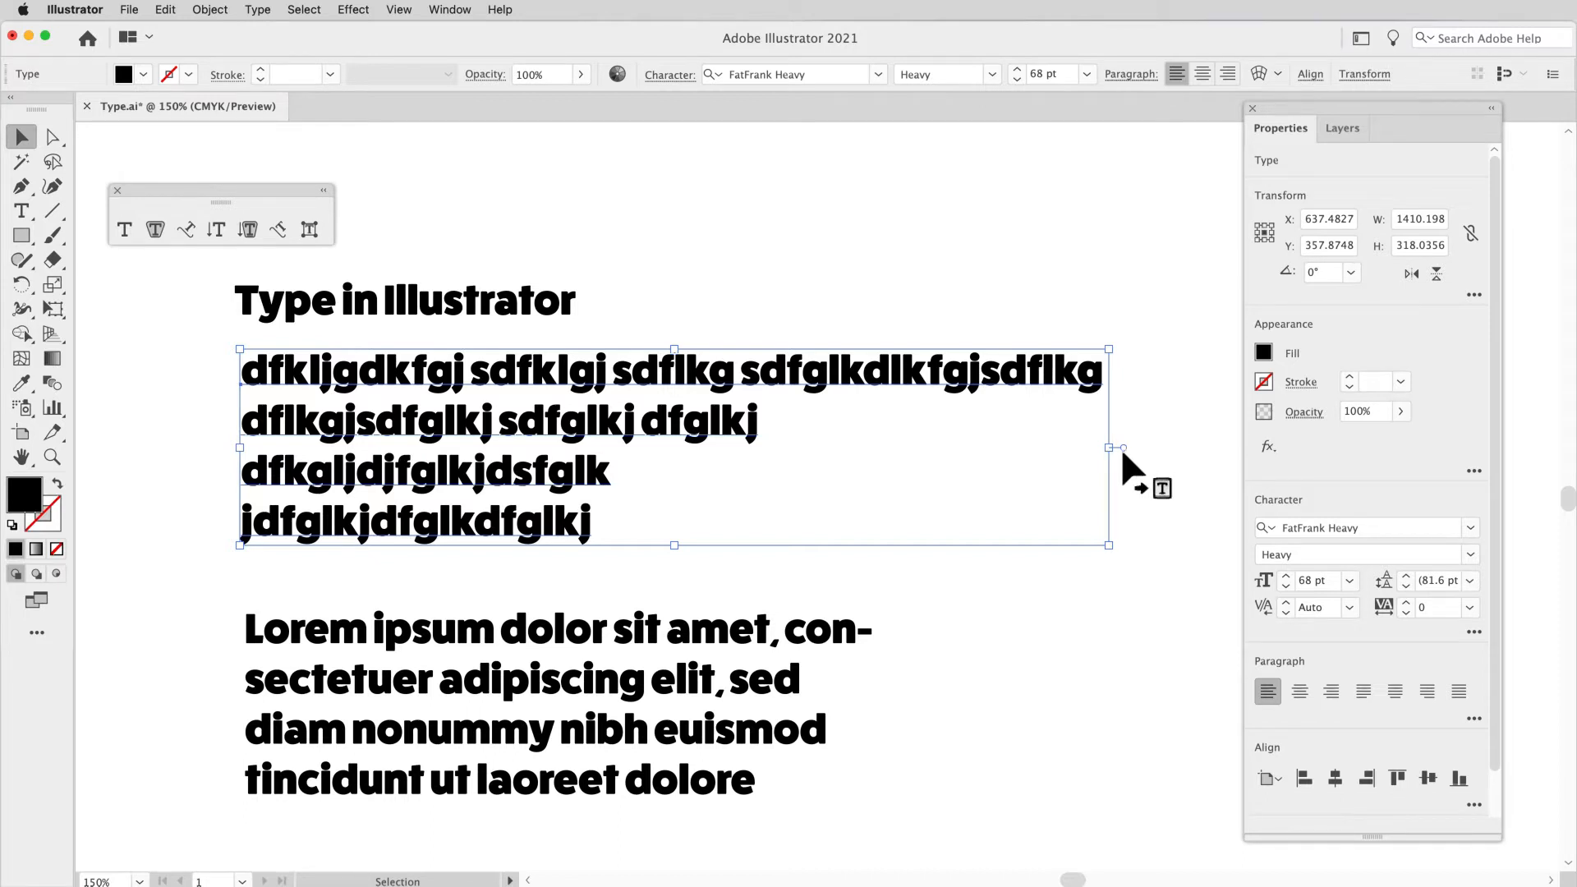
click(766, 641)
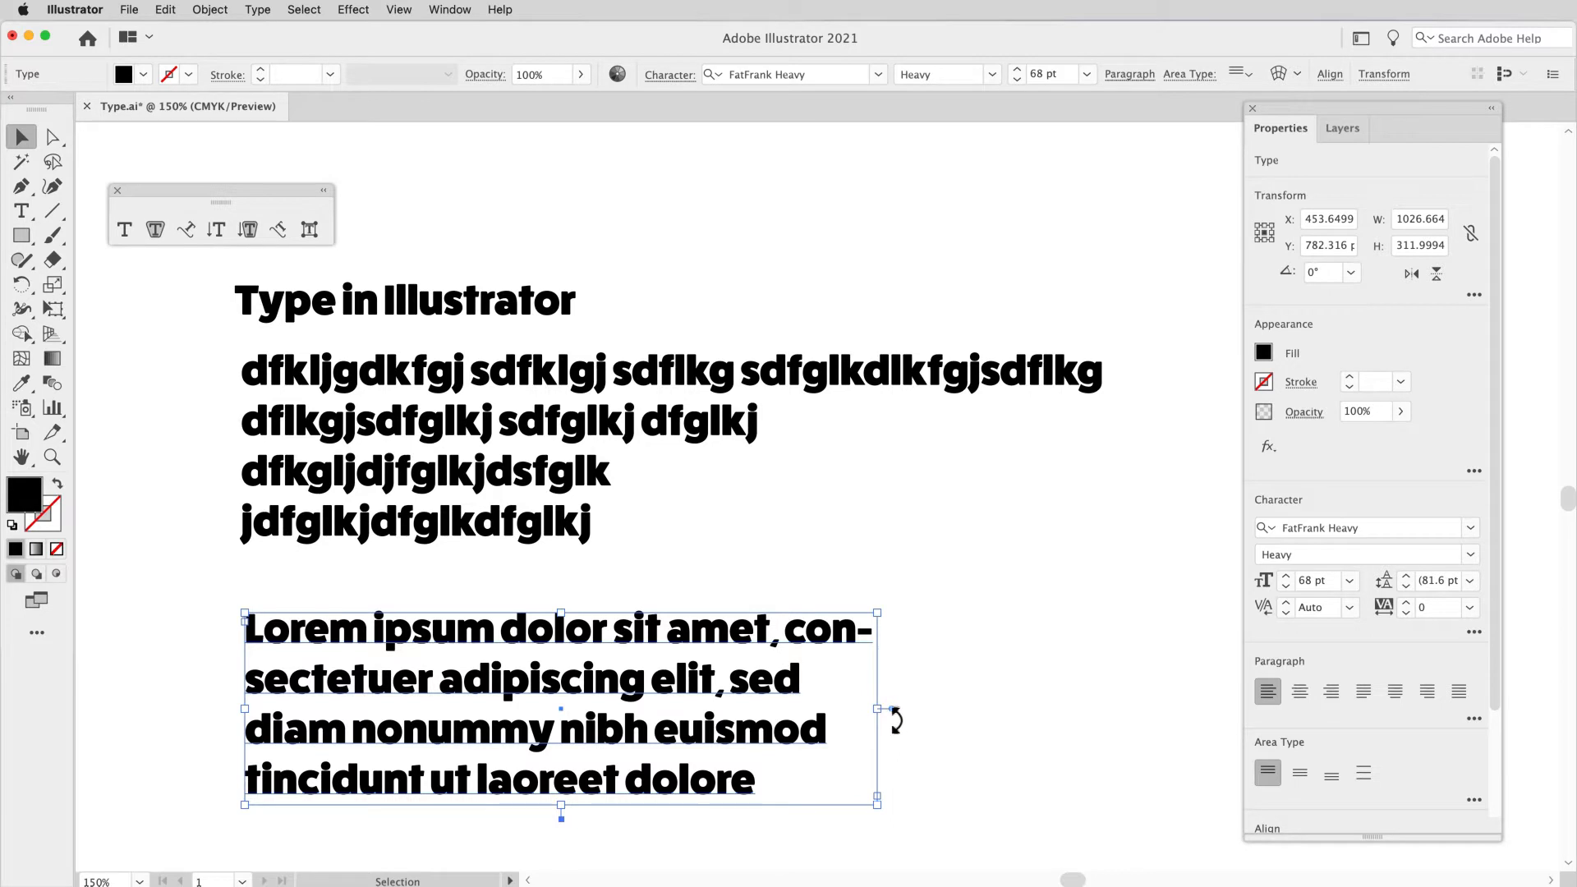
scroll(896, 710, down, 1)
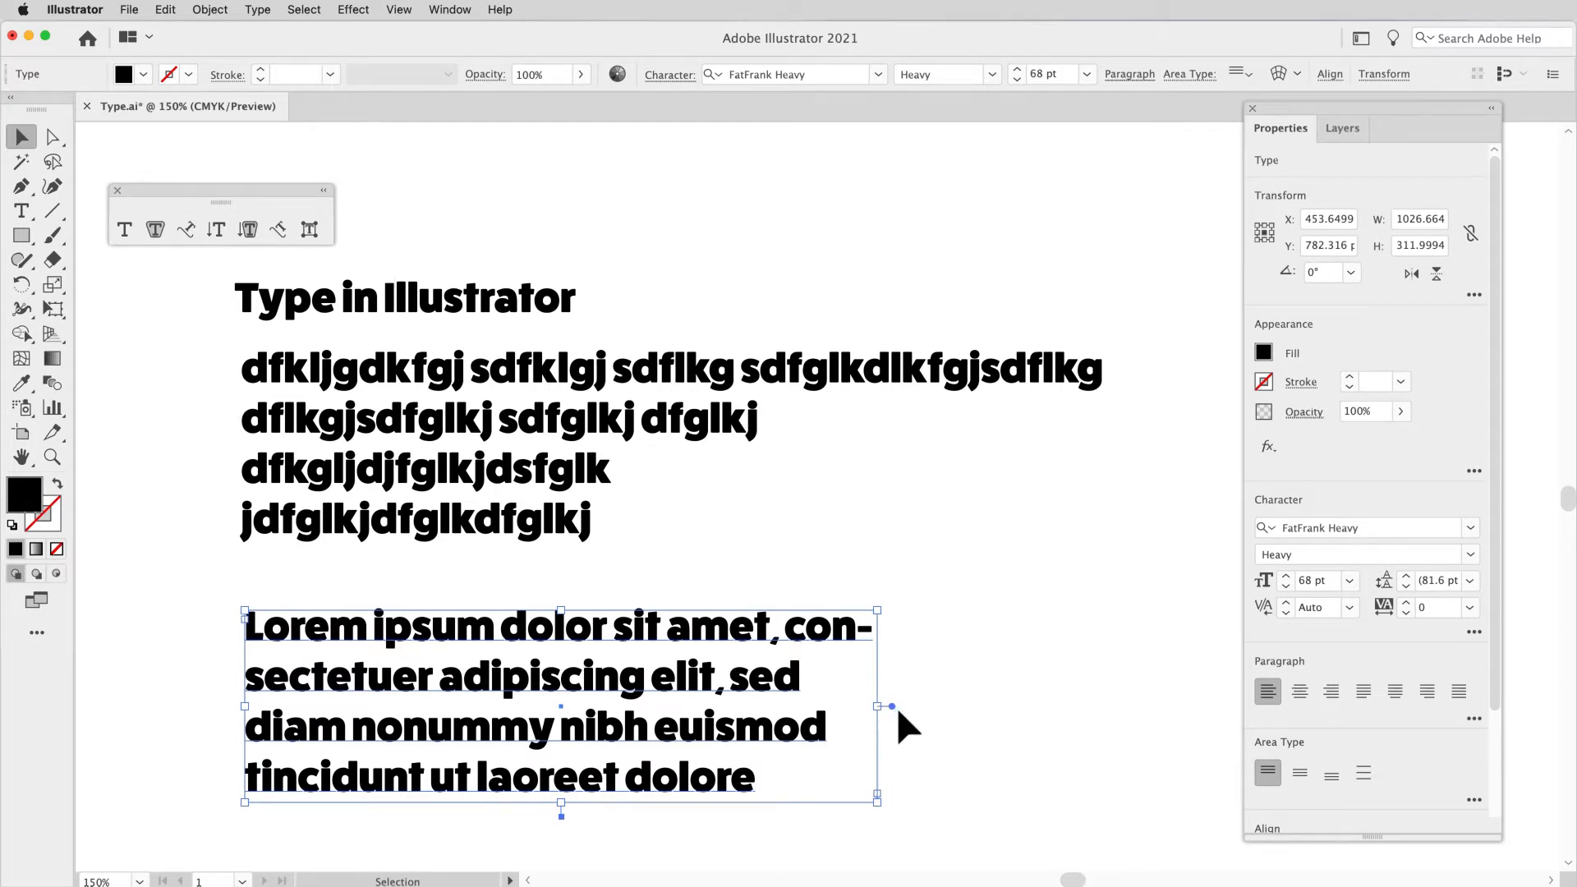
click(912, 399)
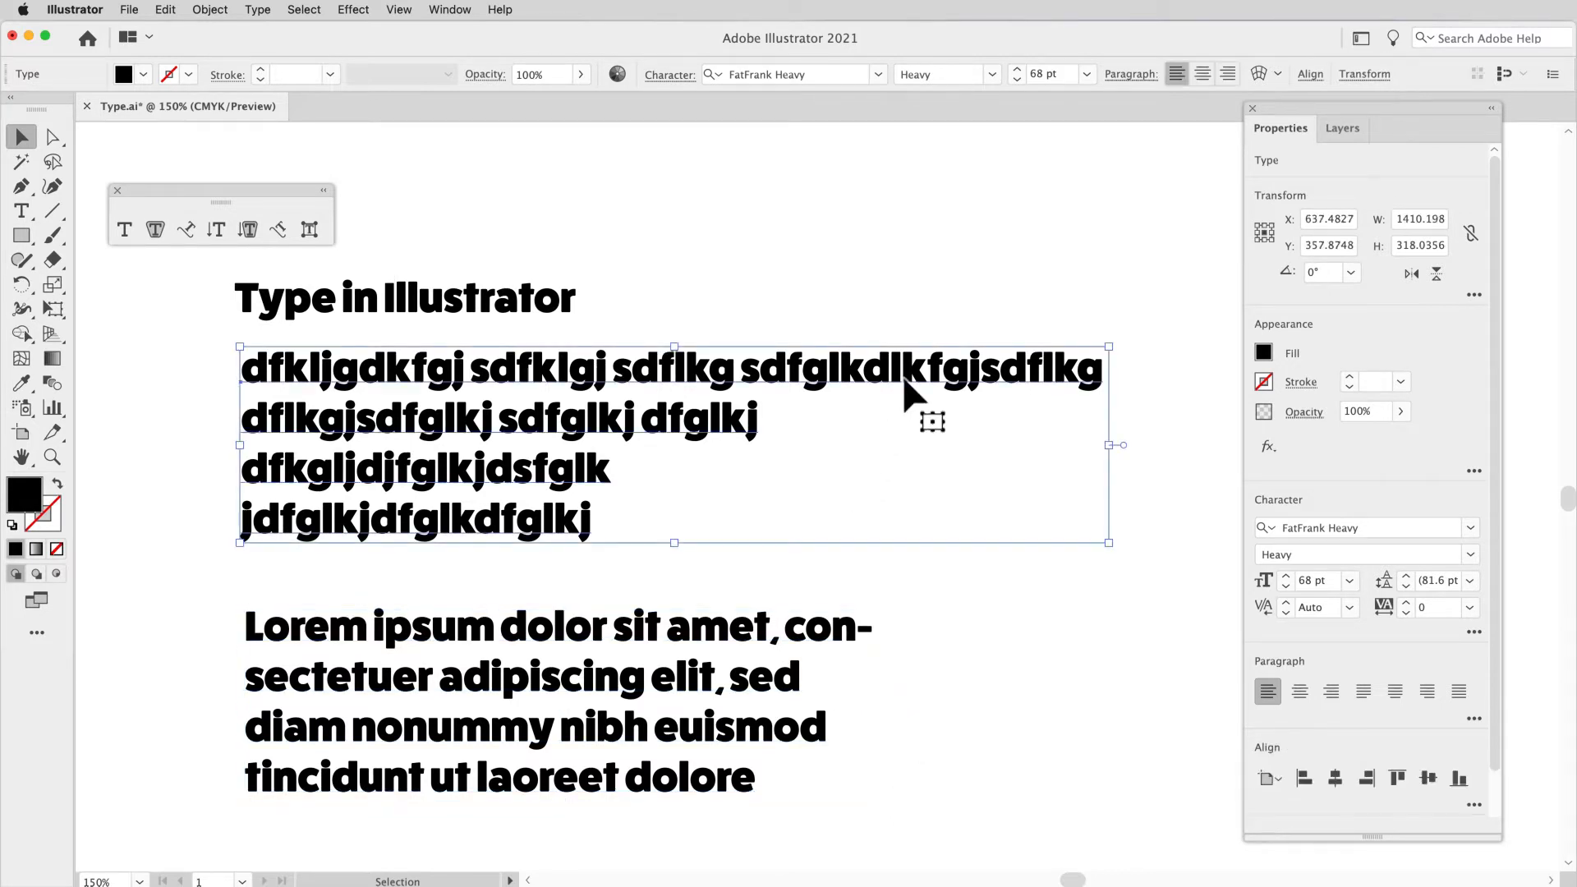
click(796, 628)
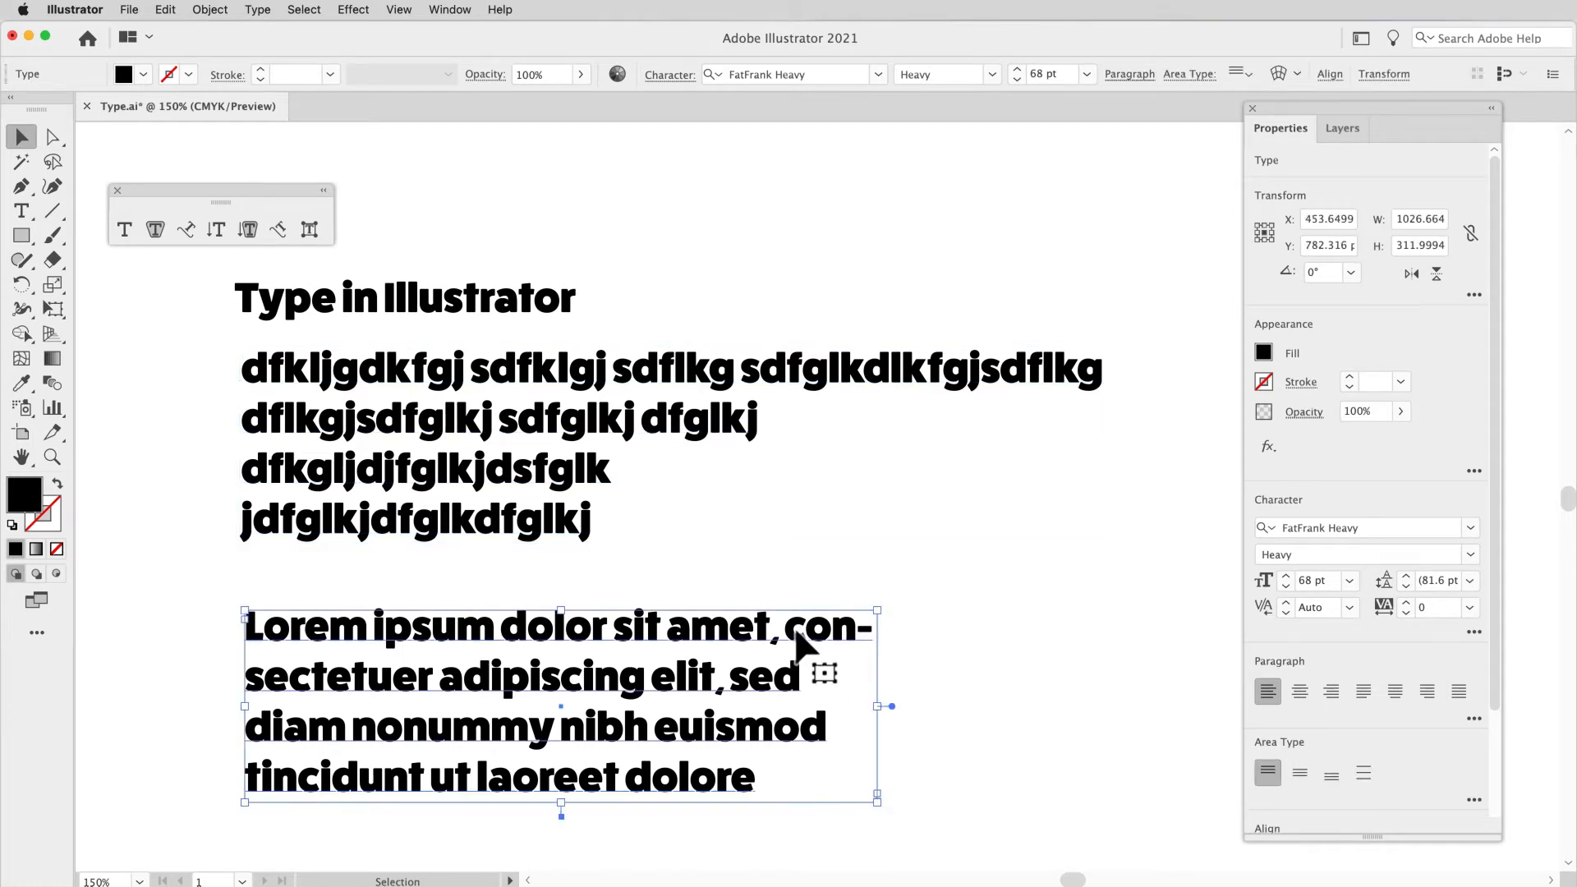
scroll(795, 631, down, 3)
key(super+shift+a)
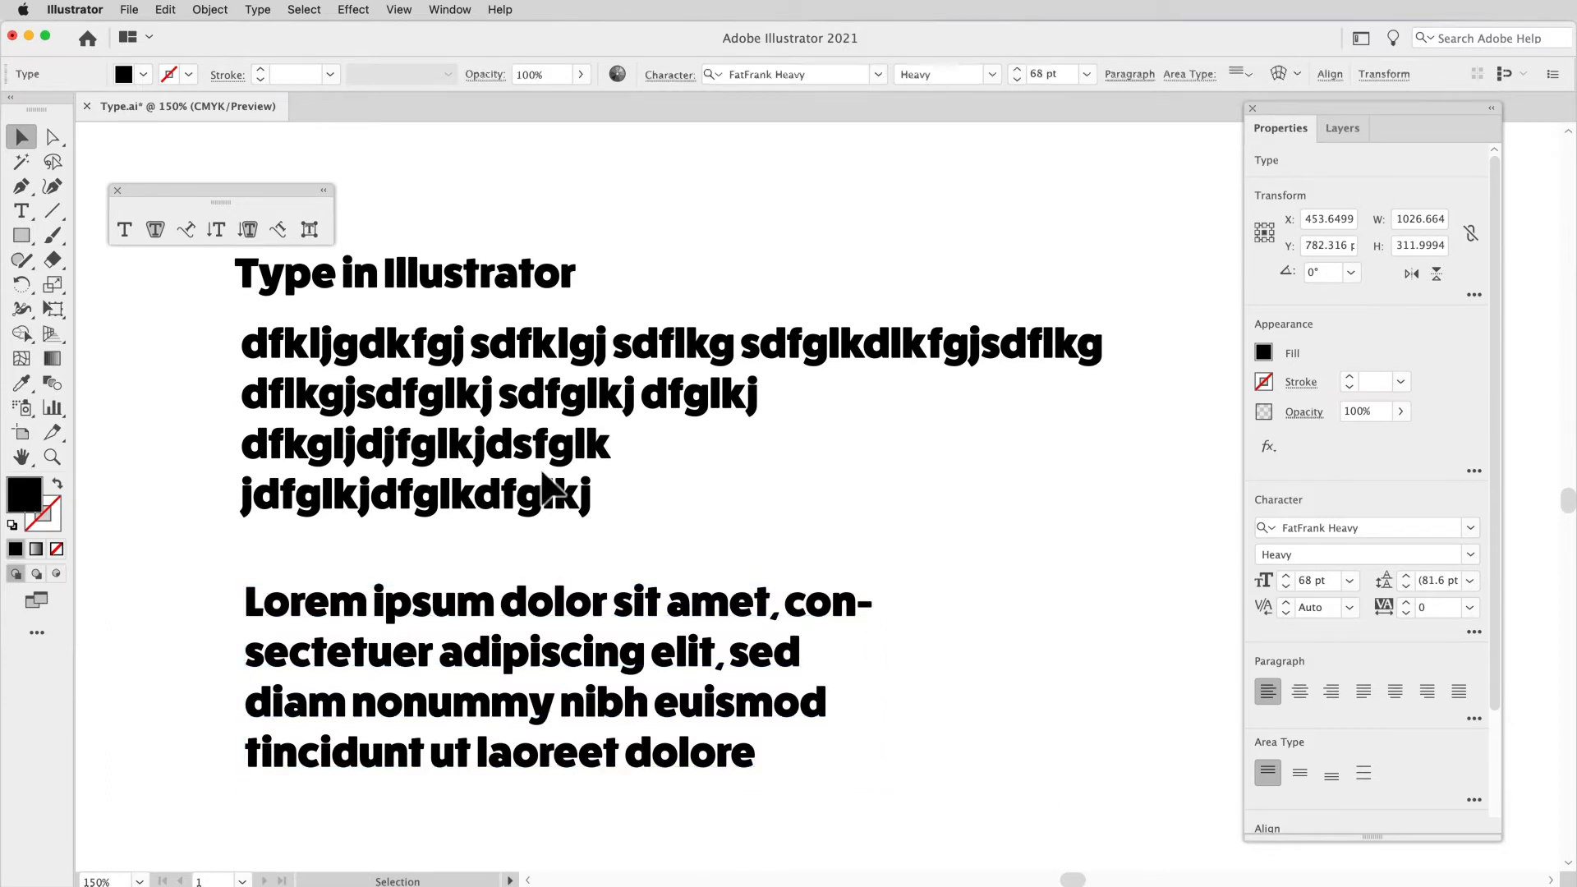
click(545, 456)
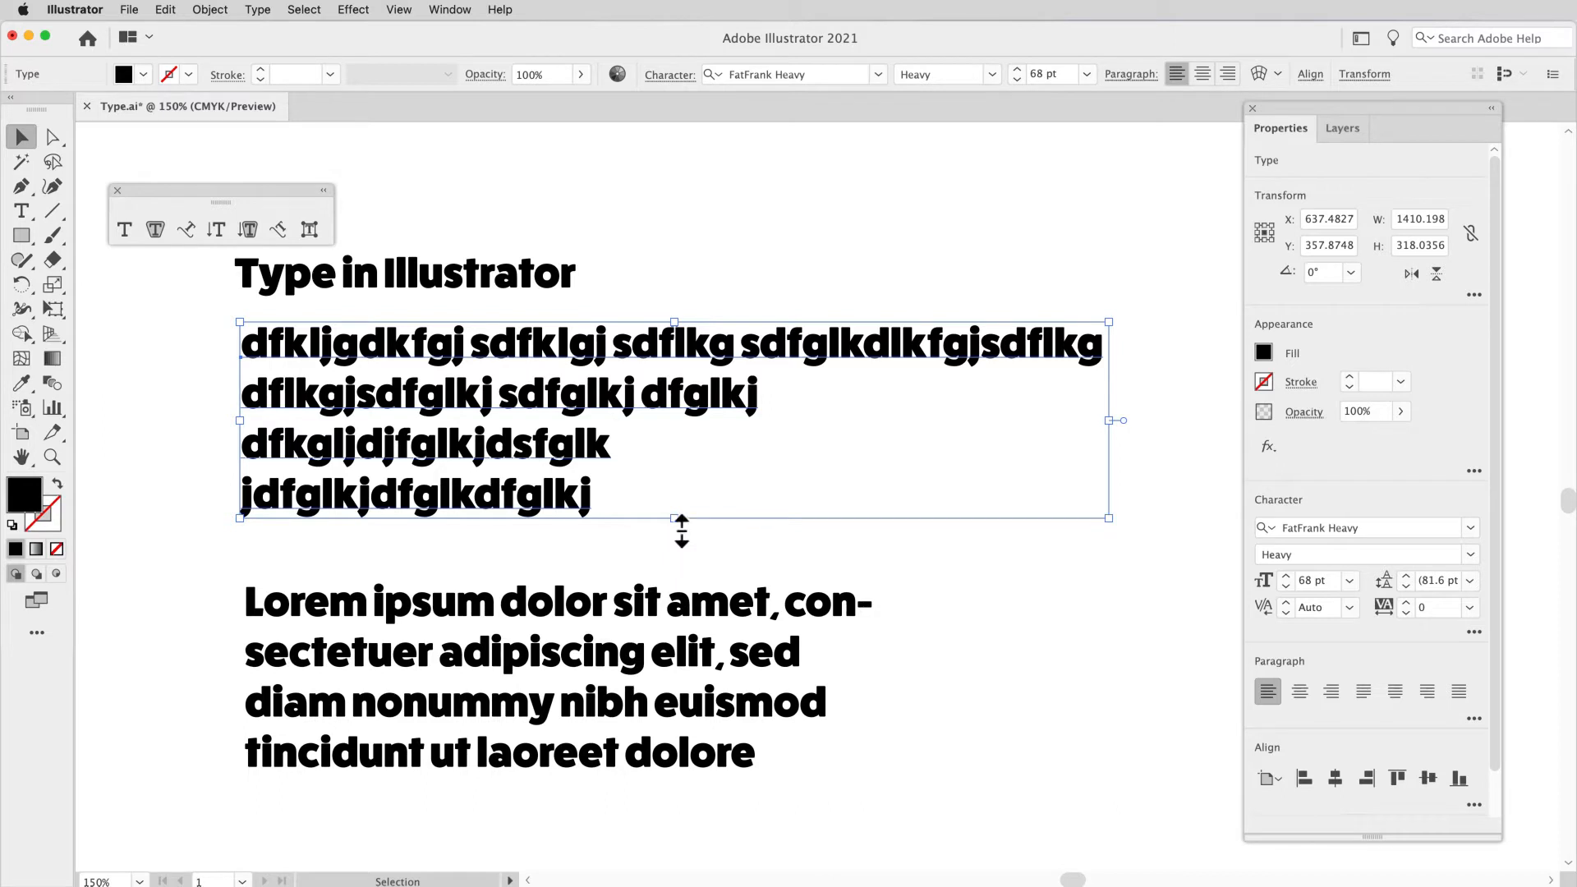
click(619, 612)
scroll(620, 613, down, 1)
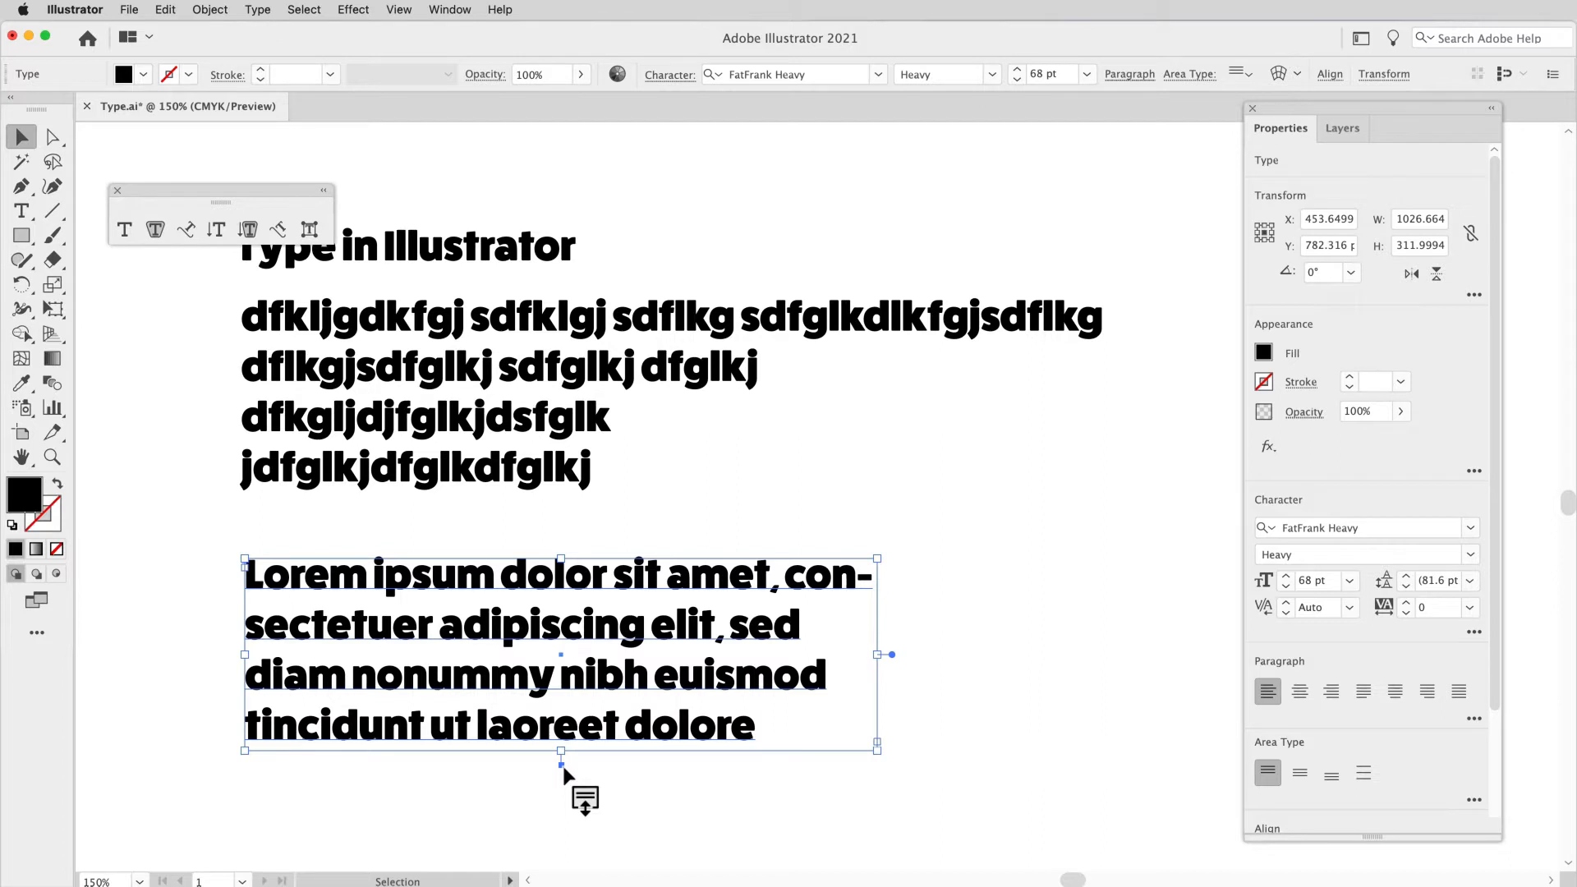
Step: Scale the four-line point type object non-proportionally to about 652 pt wide and 337 pt high
click(560, 433)
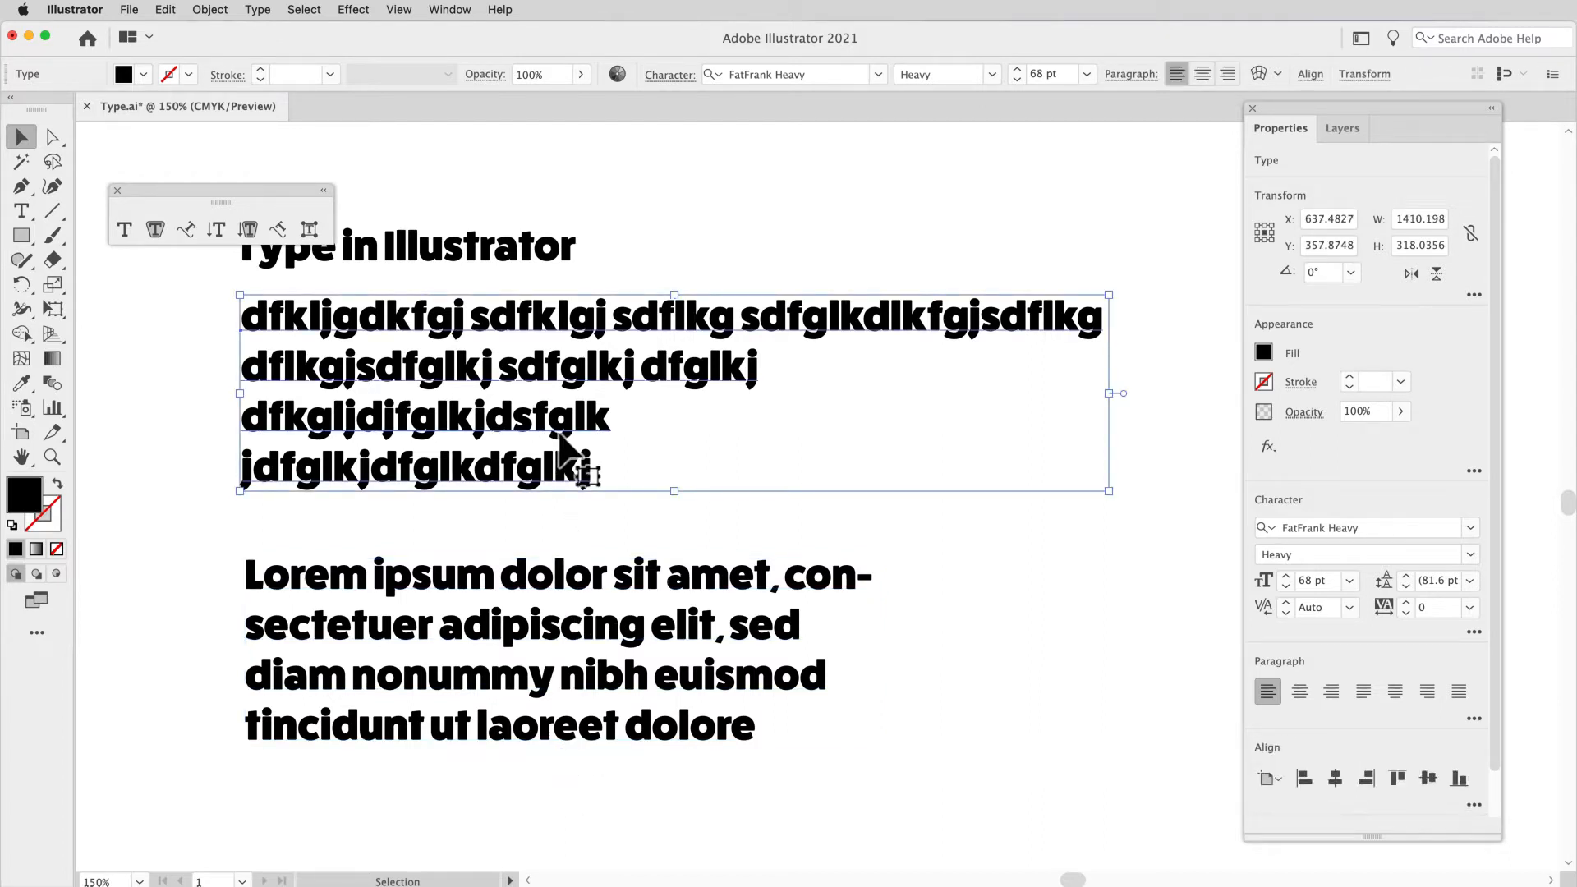
drag(1110, 492, 643, 503)
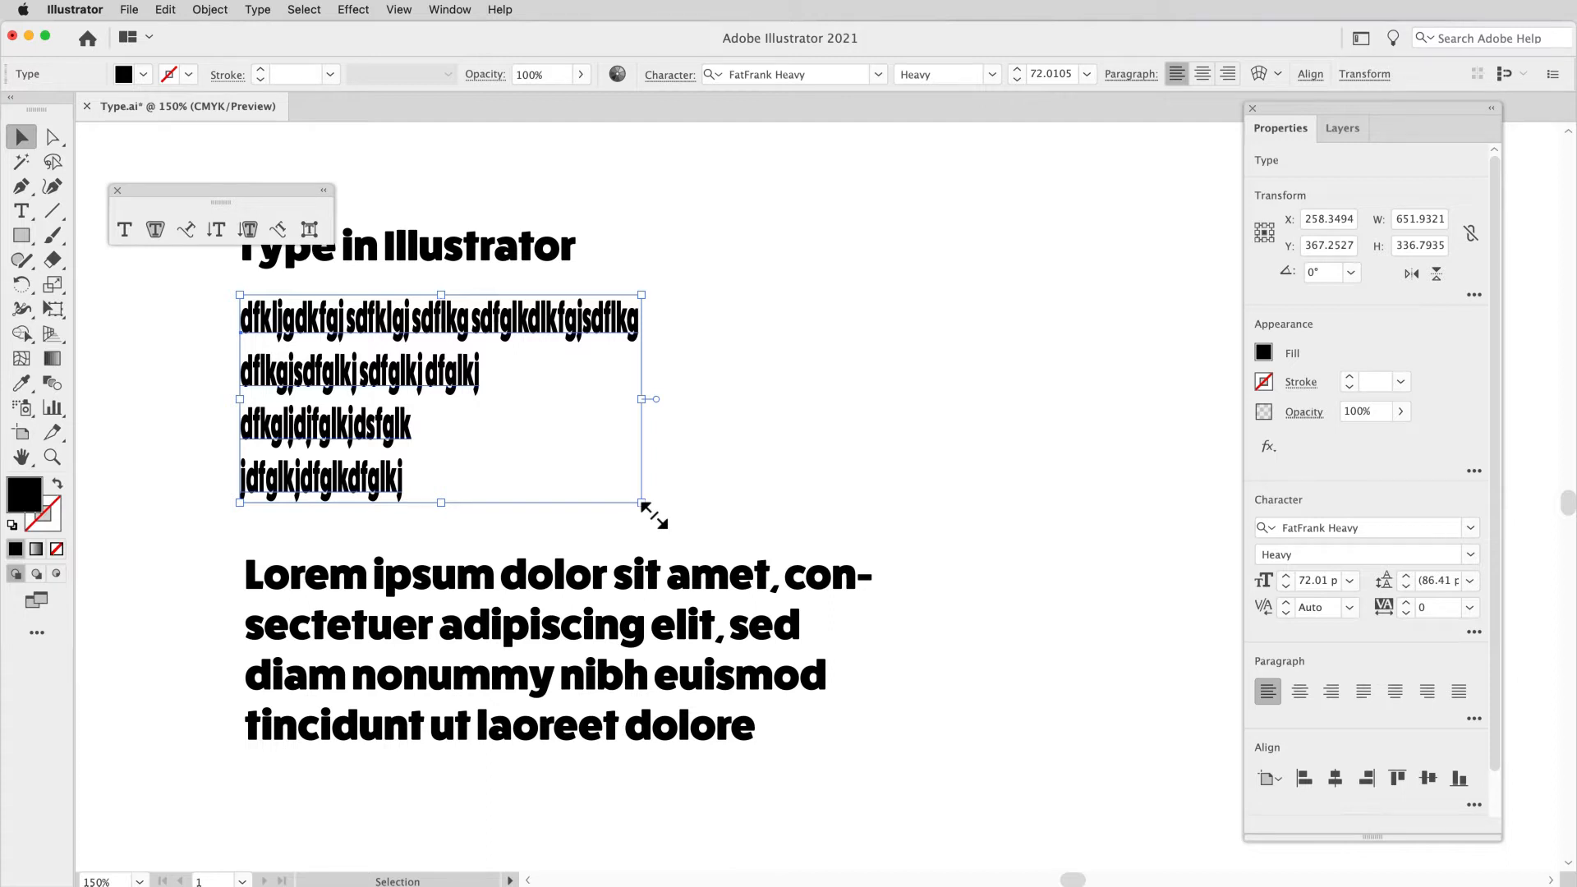
Step: Undo the point type's scaling and resize the area type frame below to about 759 pt wide and 511 pt high
key(cmd+z)
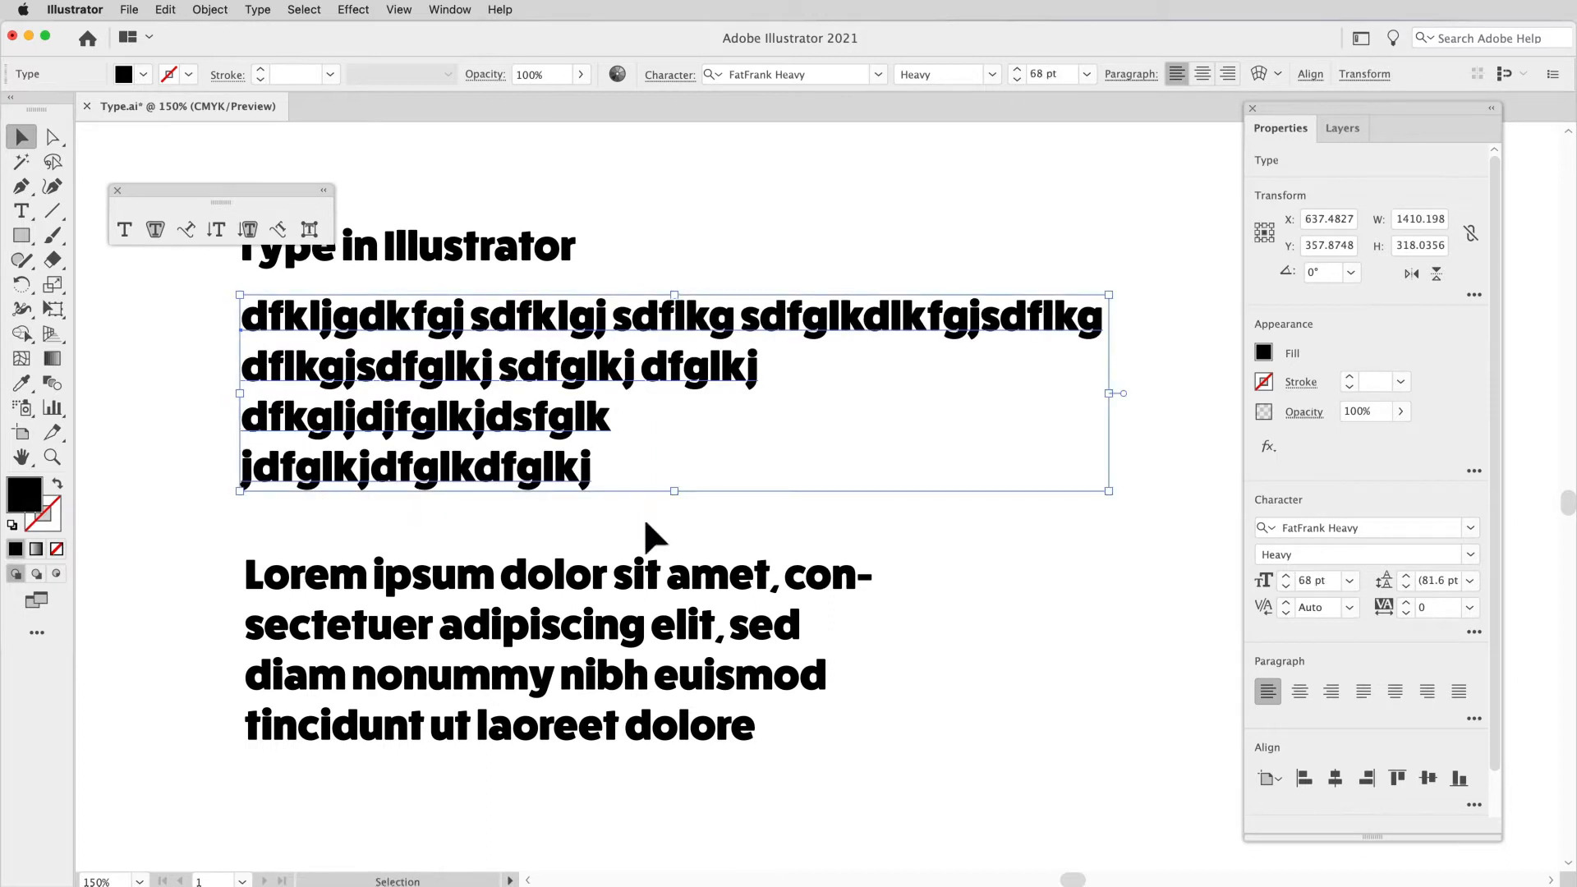
click(641, 578)
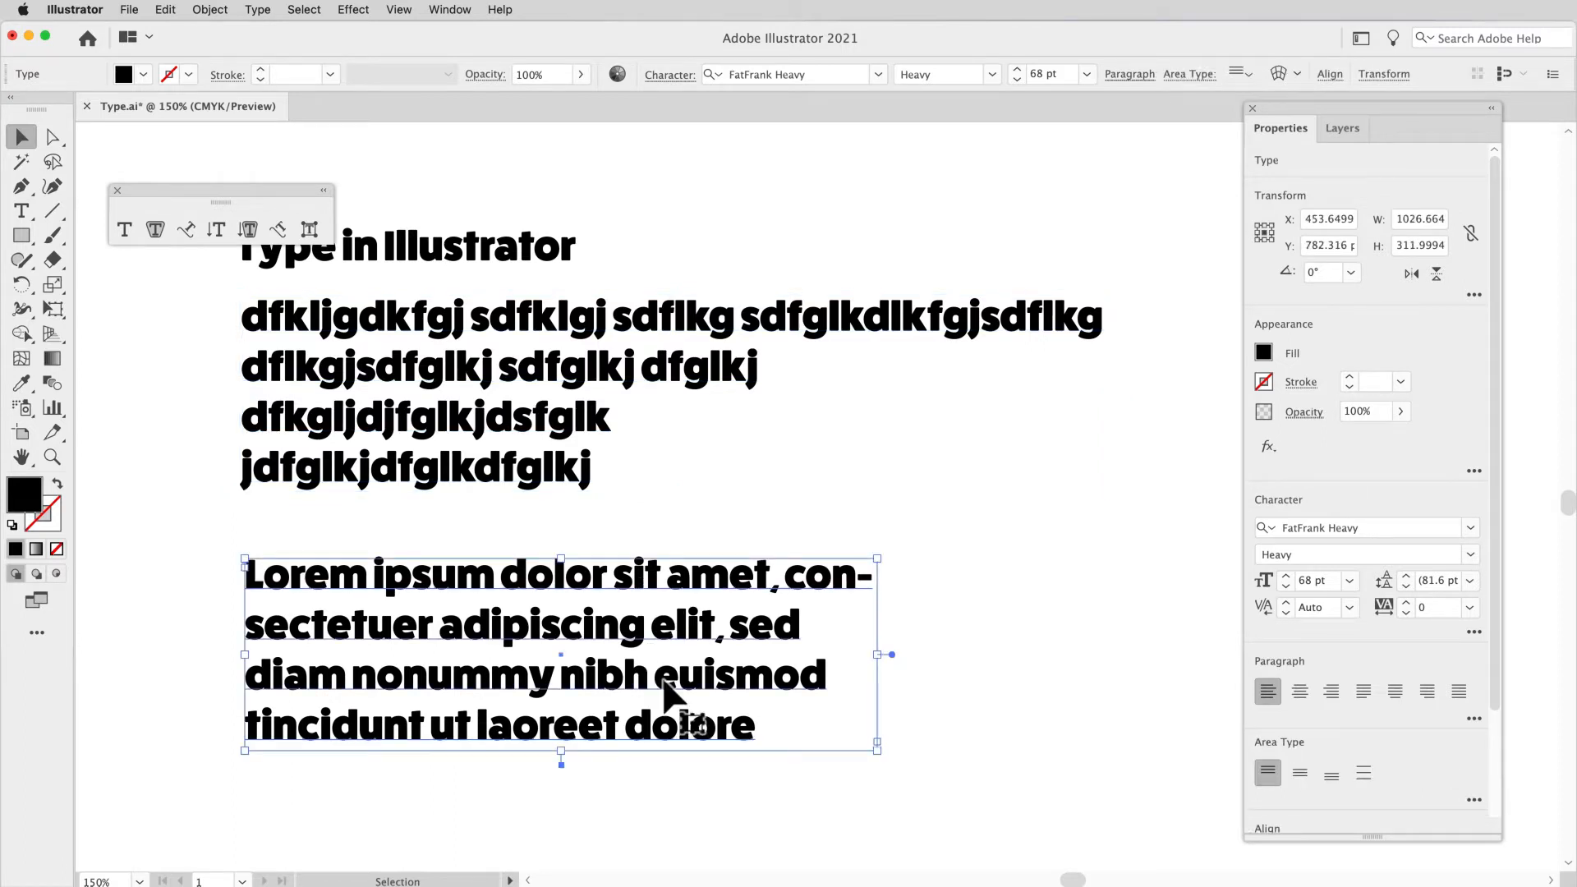
scroll(690, 719, down, 3)
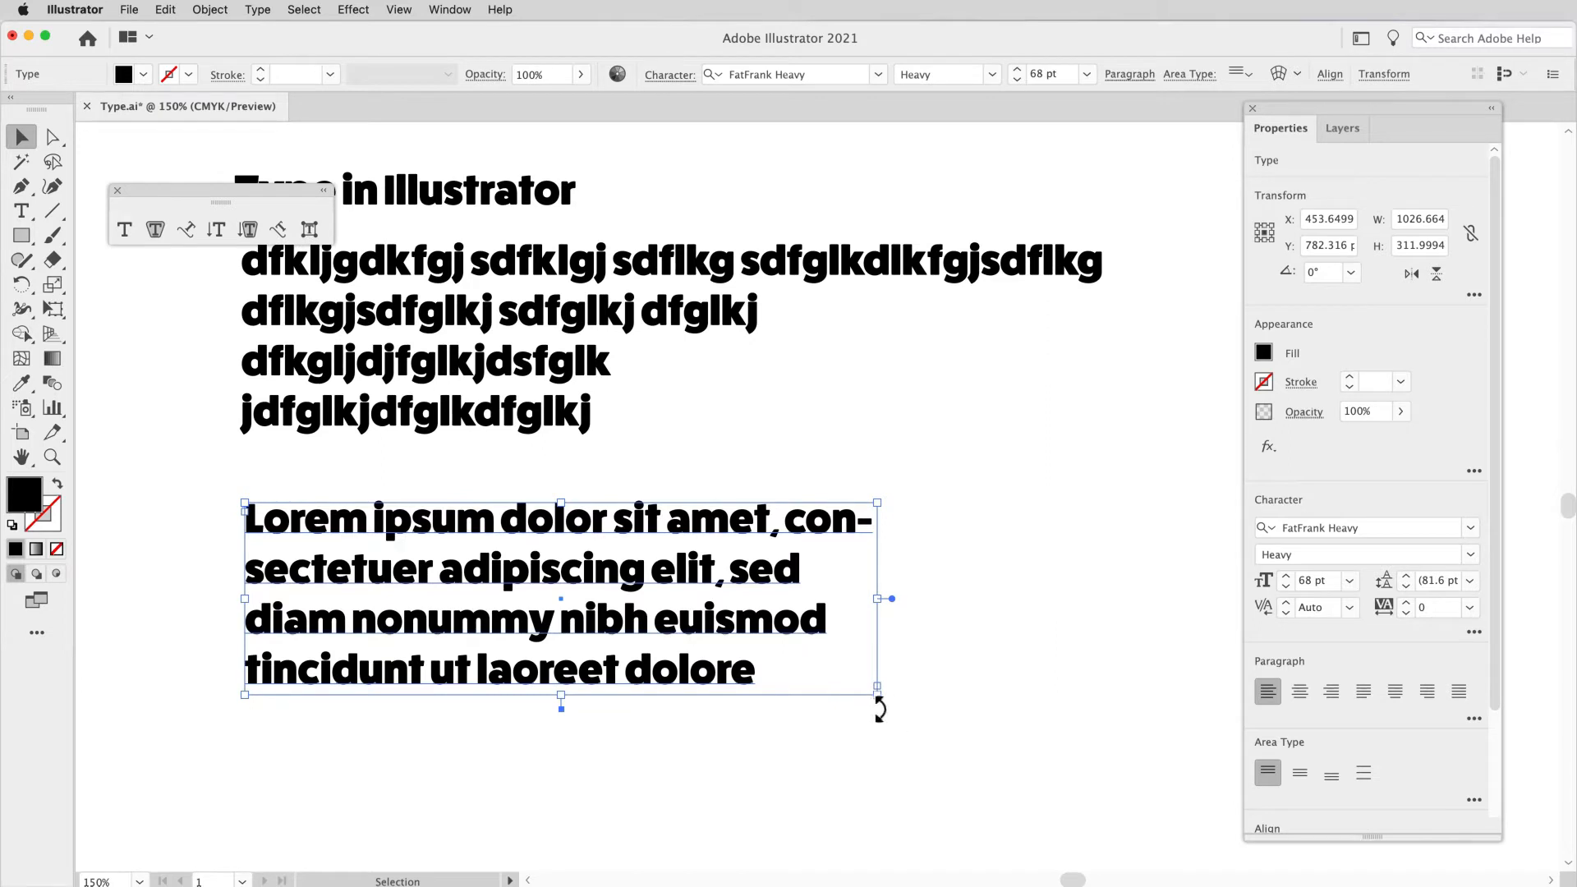
drag(887, 715, 723, 830)
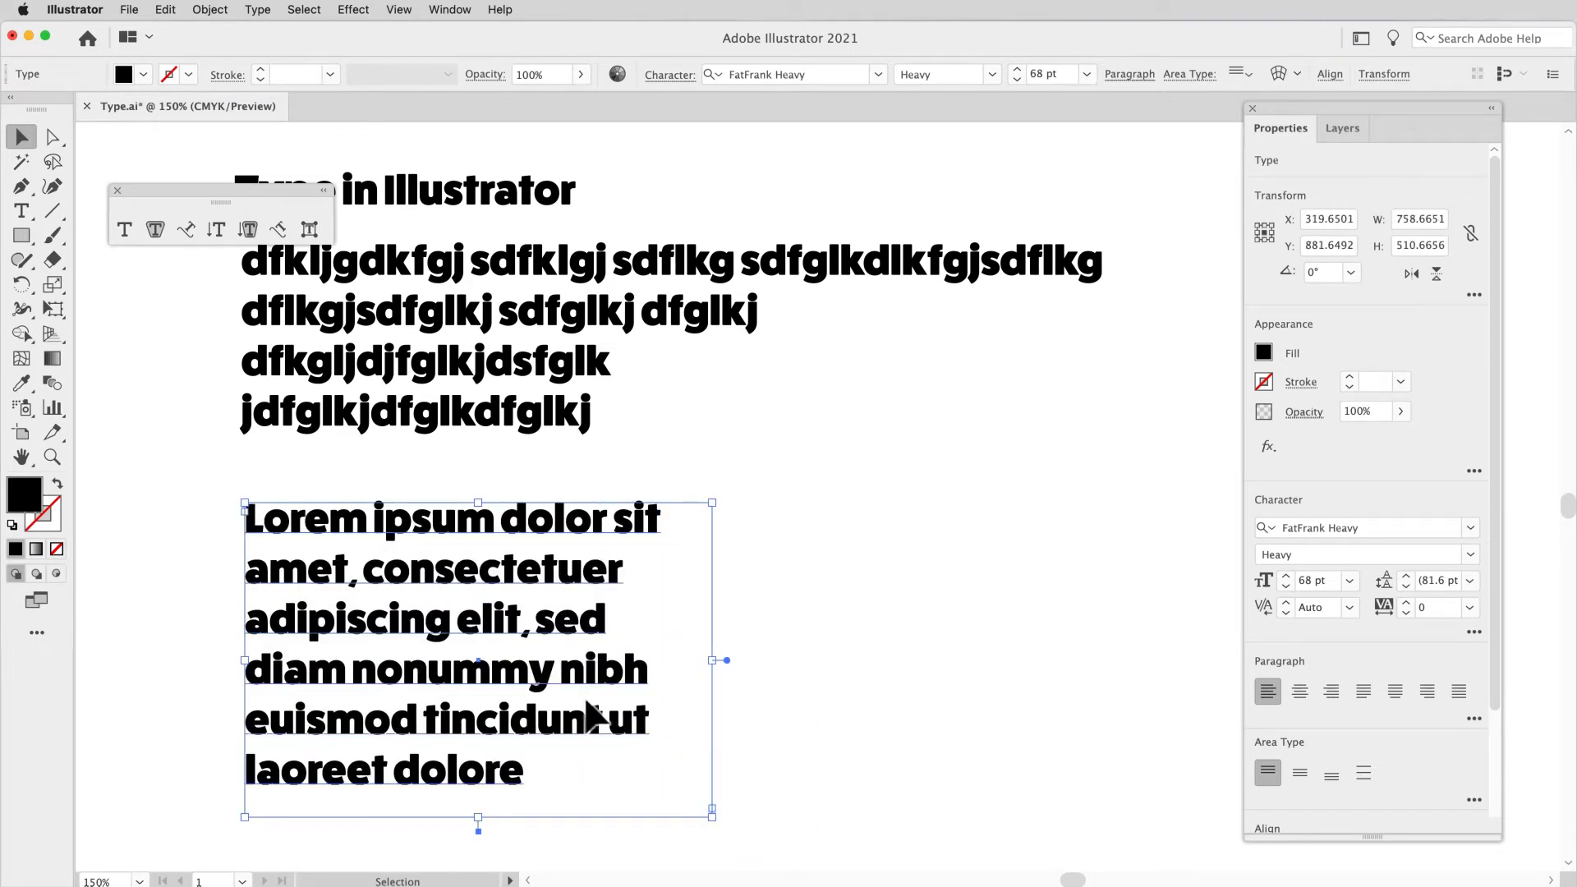
Step: Raise the top edge of the area type frame and enlarge it to about 864 pt wide and 744 pt high
click(429, 382)
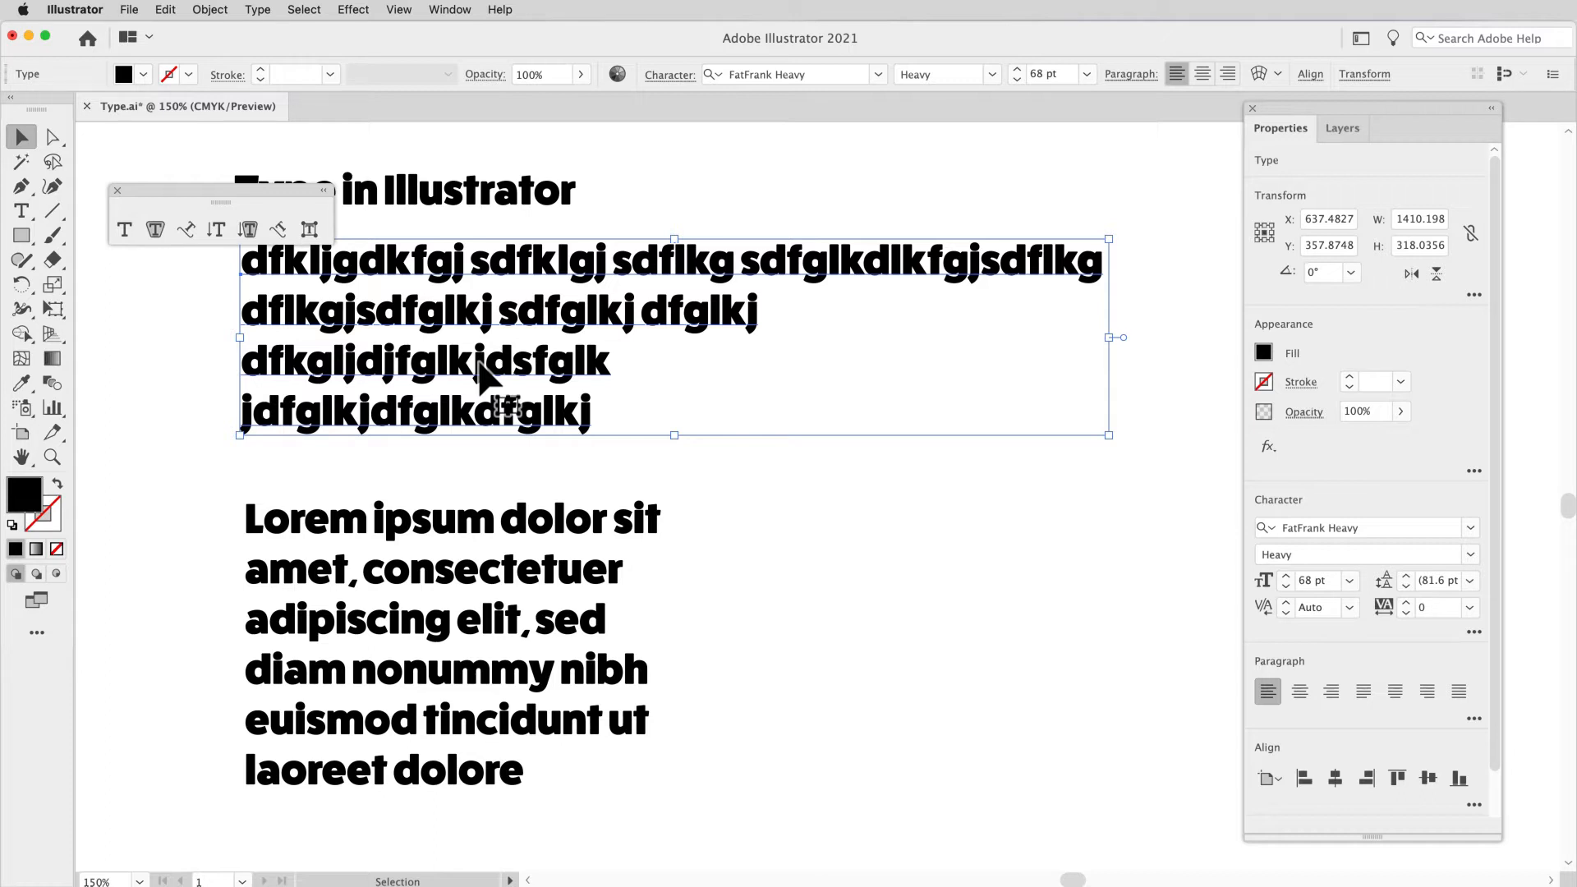
click(514, 522)
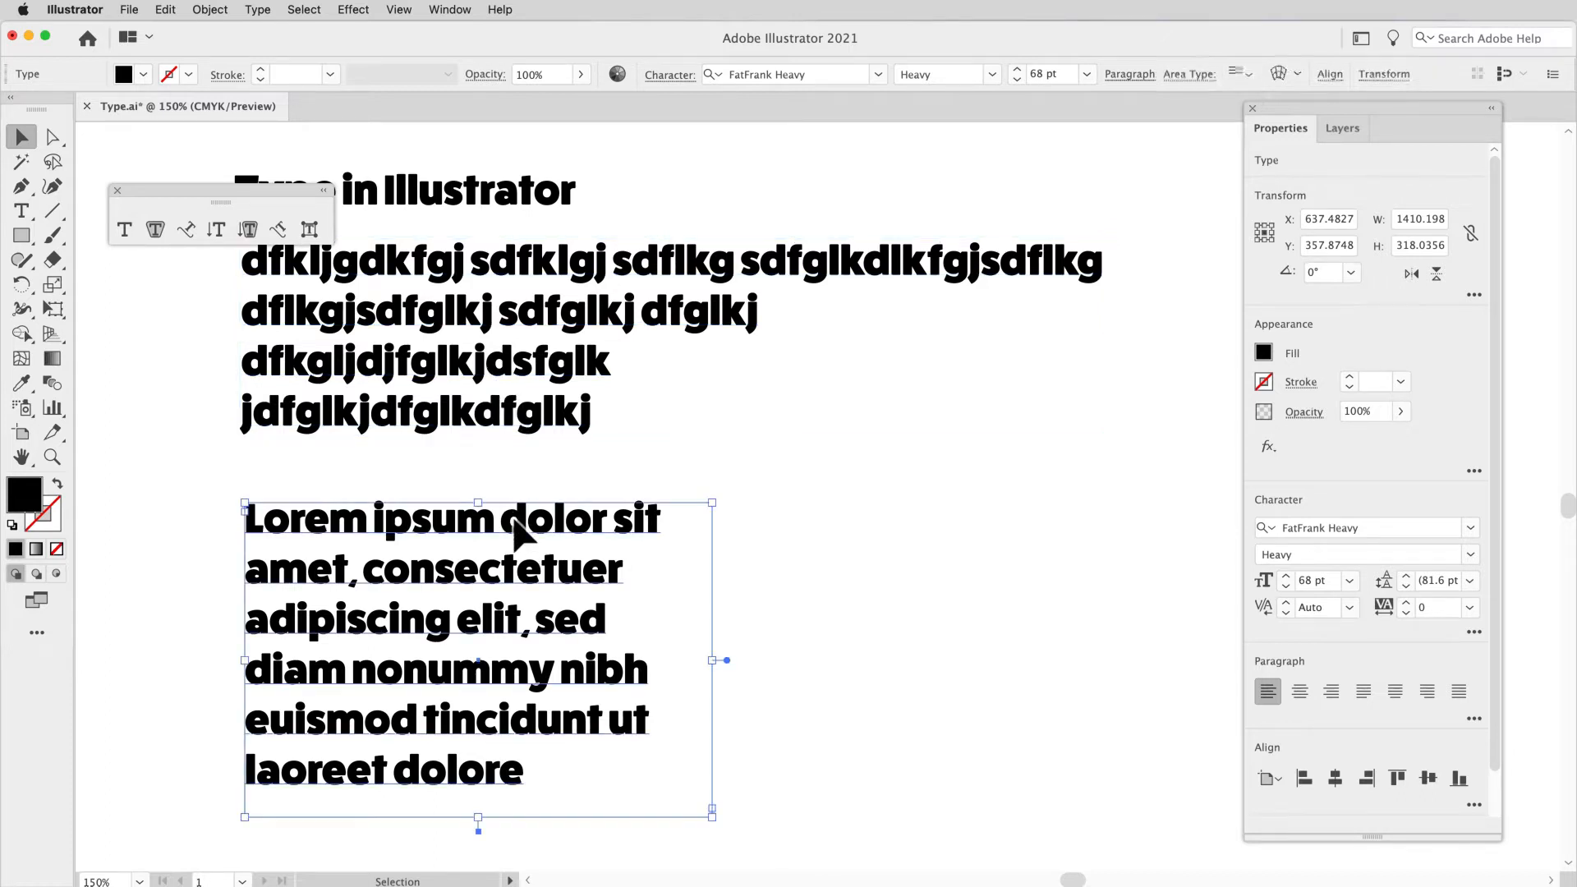
mouse_move(722, 514)
mouse_down()
mouse_move(690, 489)
mouse_move(618, 481)
mouse_move(720, 483)
mouse_up()
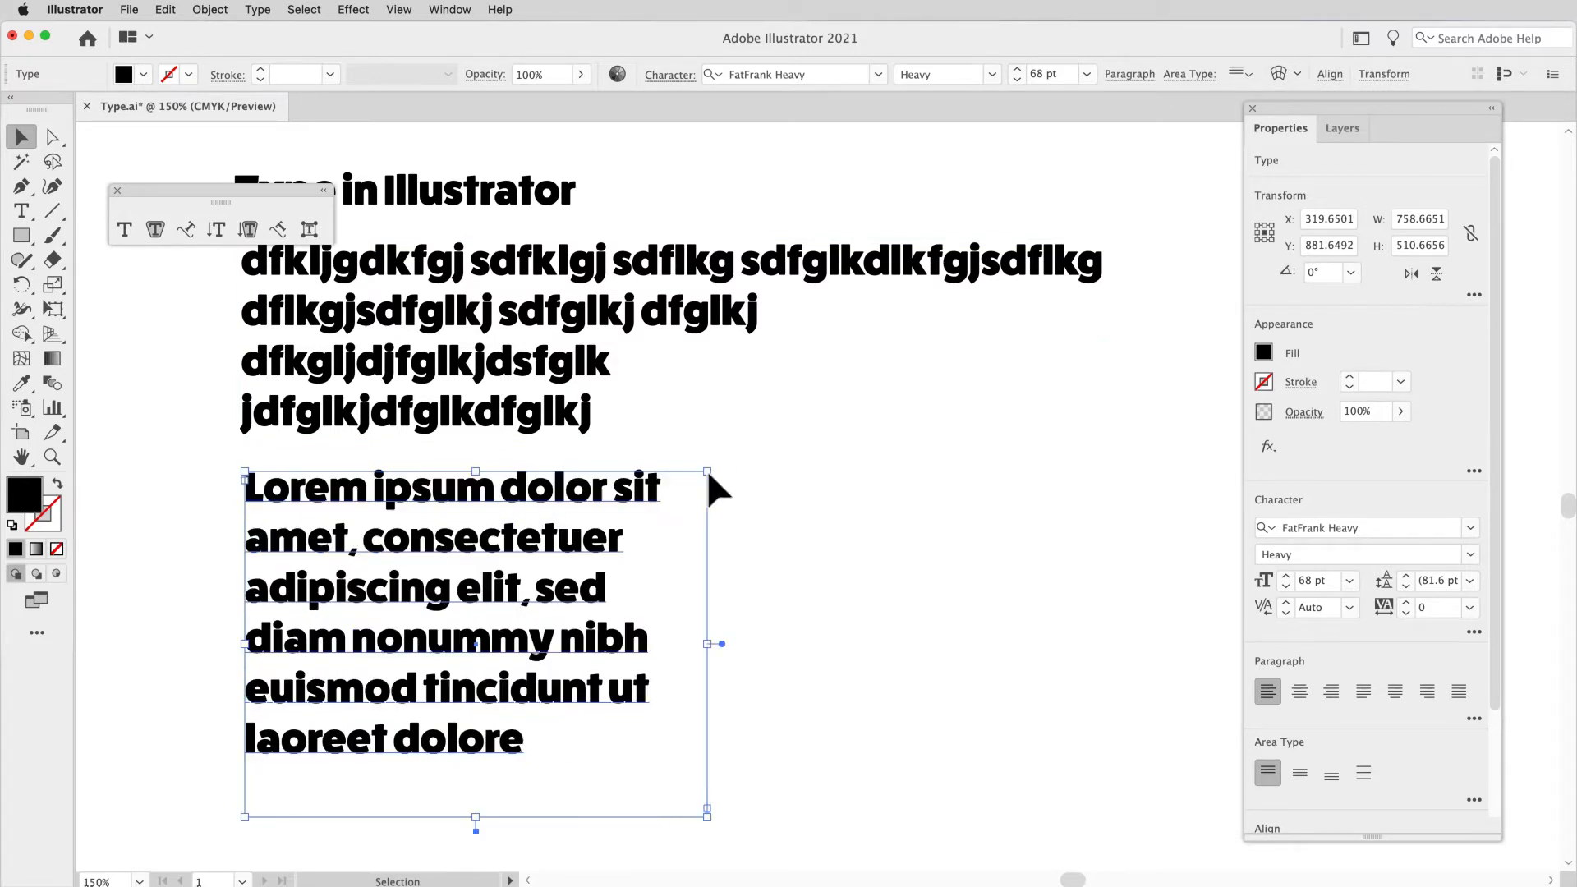
scroll(721, 484, down, 3)
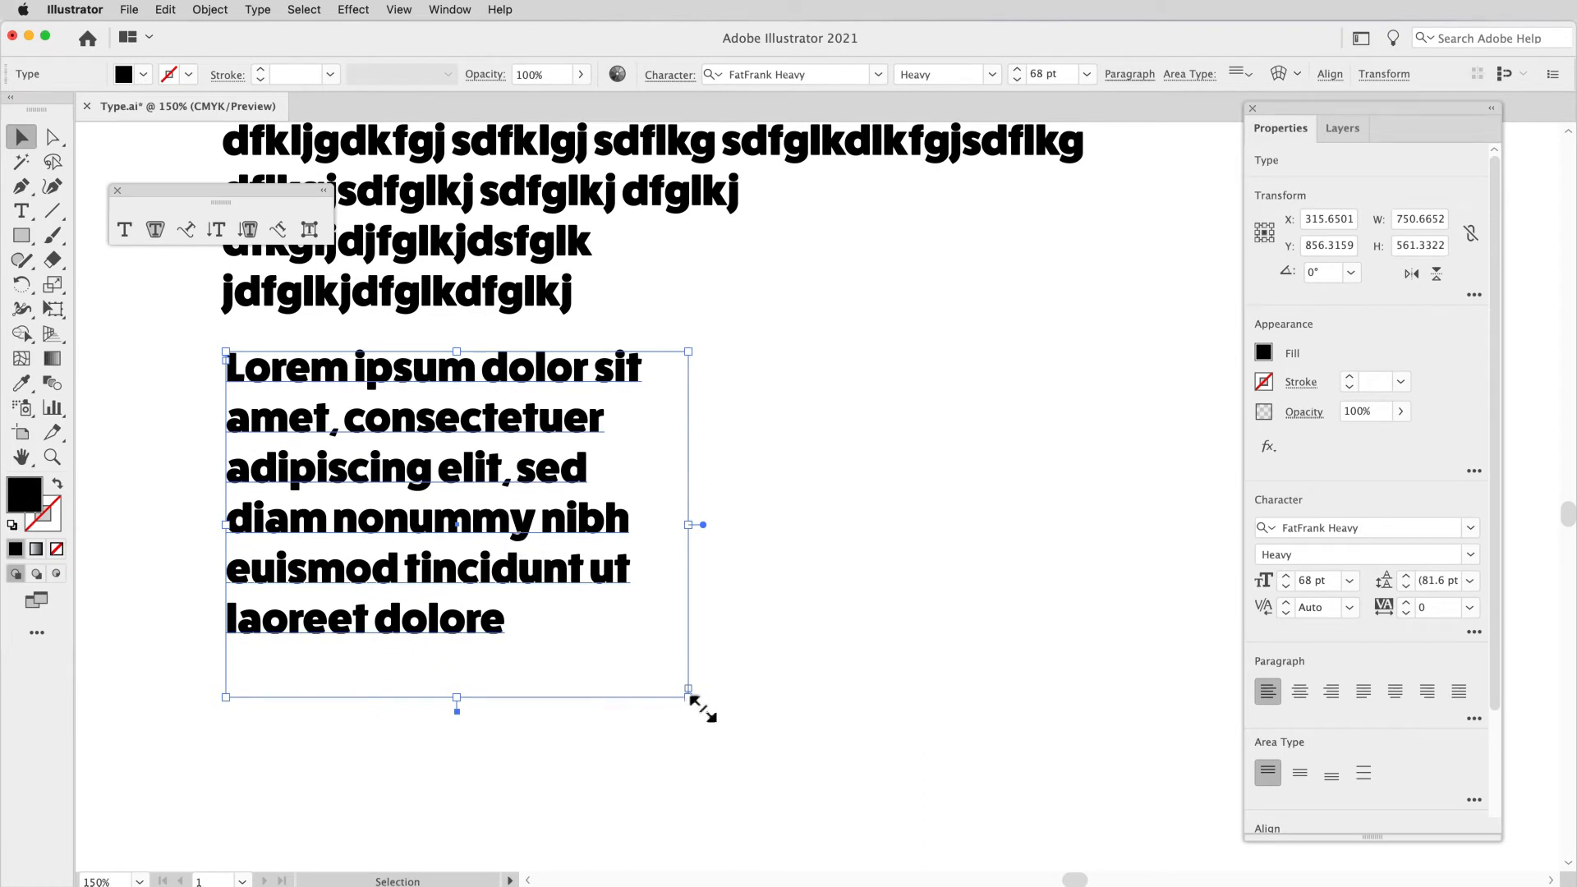
drag(699, 715, 769, 821)
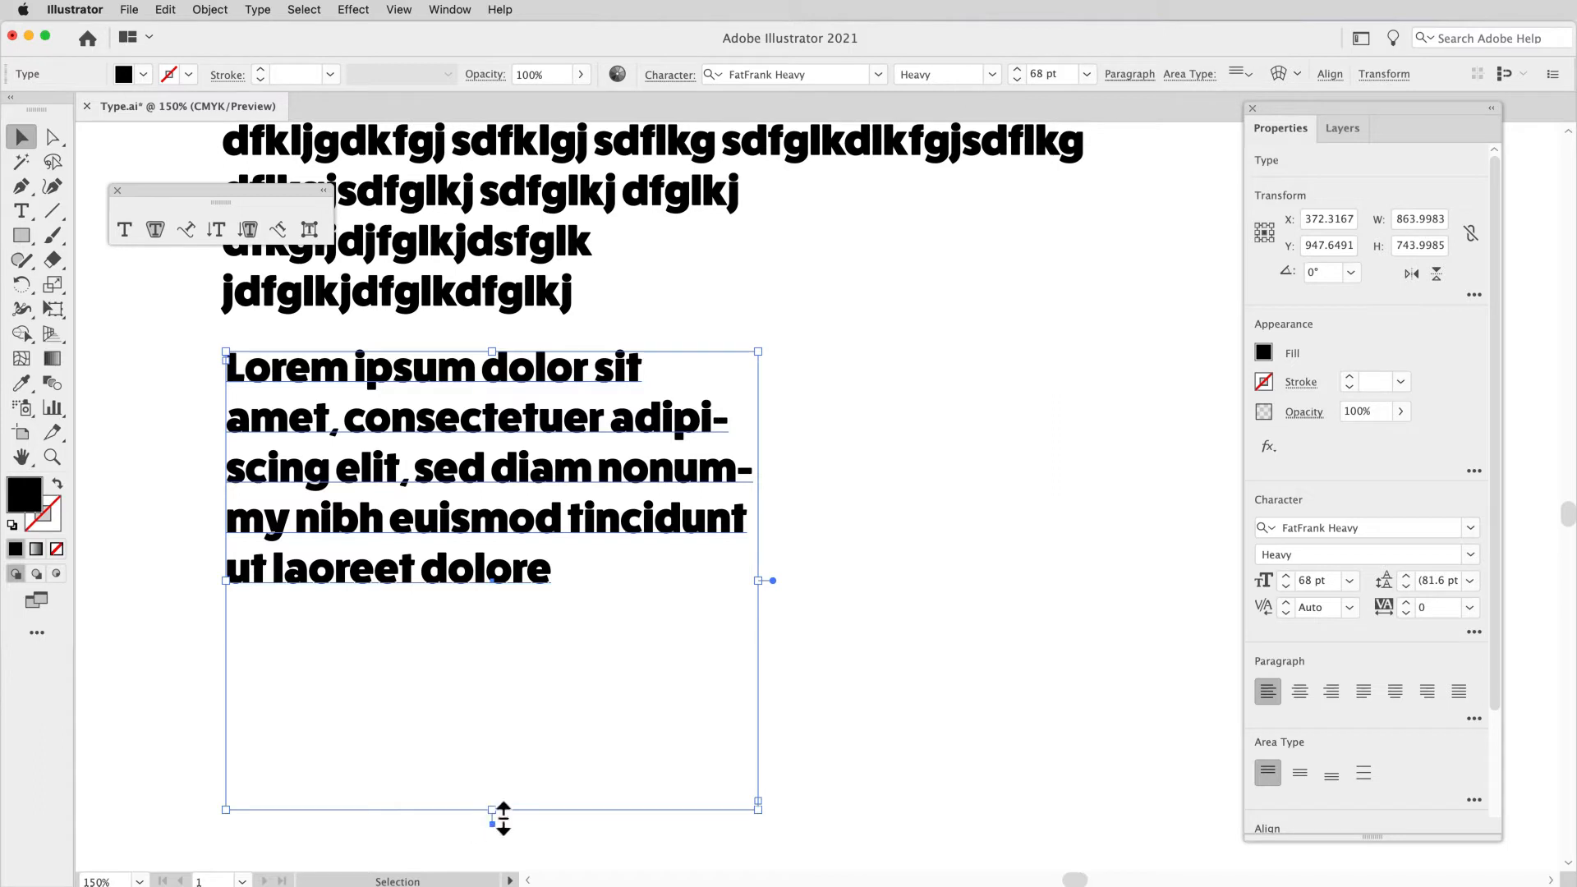
Step: Shorten the area type frame to about 495 pt and 259 pt high, auto-fitting its height to the text each time
drag(503, 819, 511, 668)
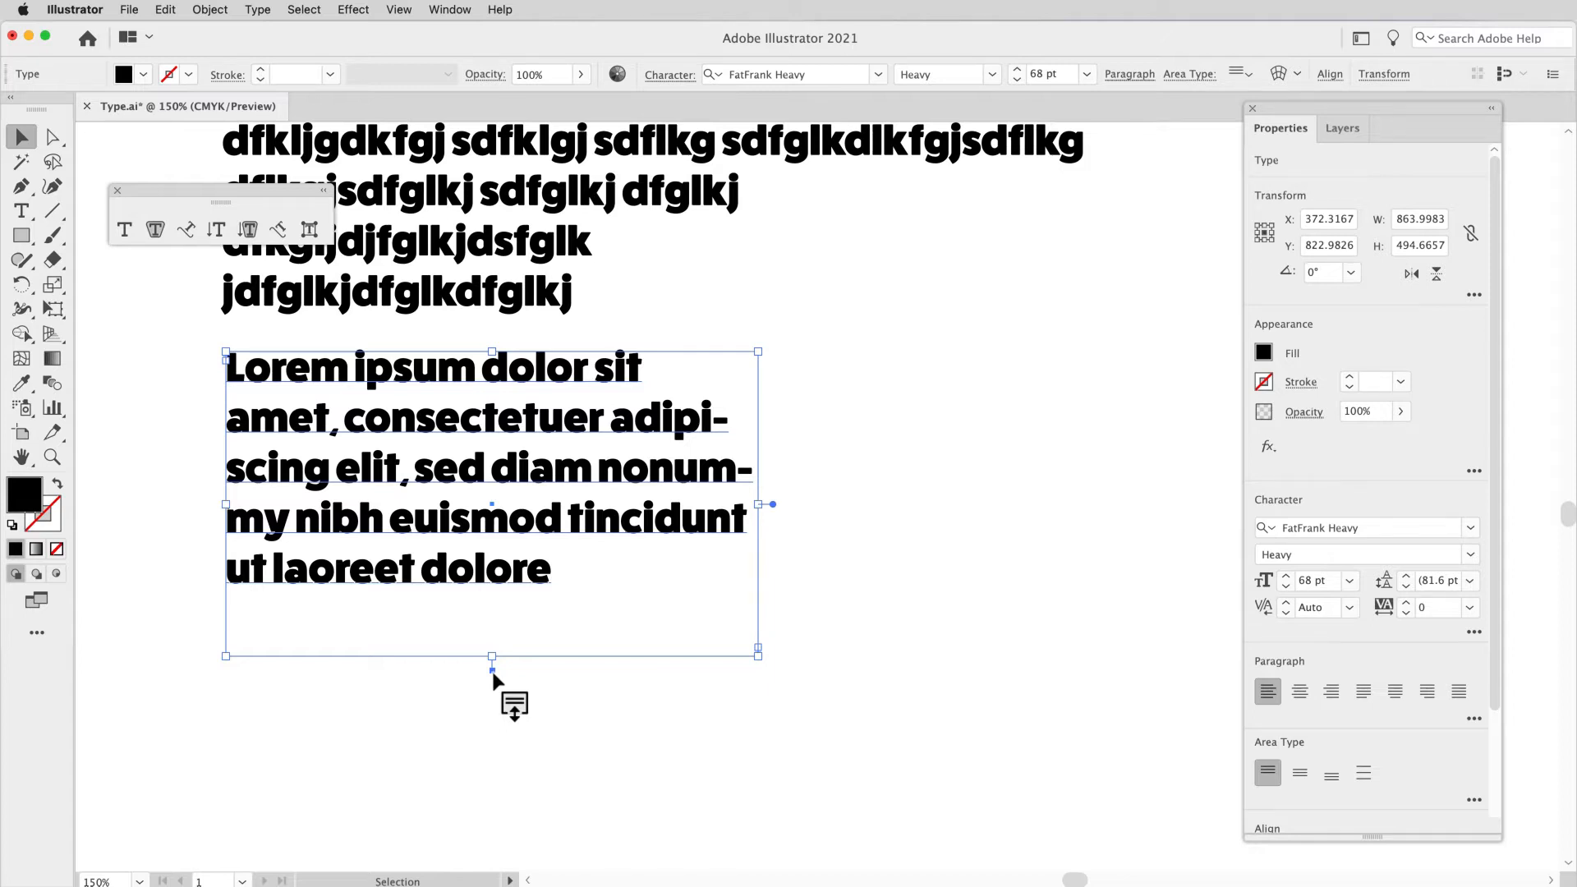
double_click(492, 670)
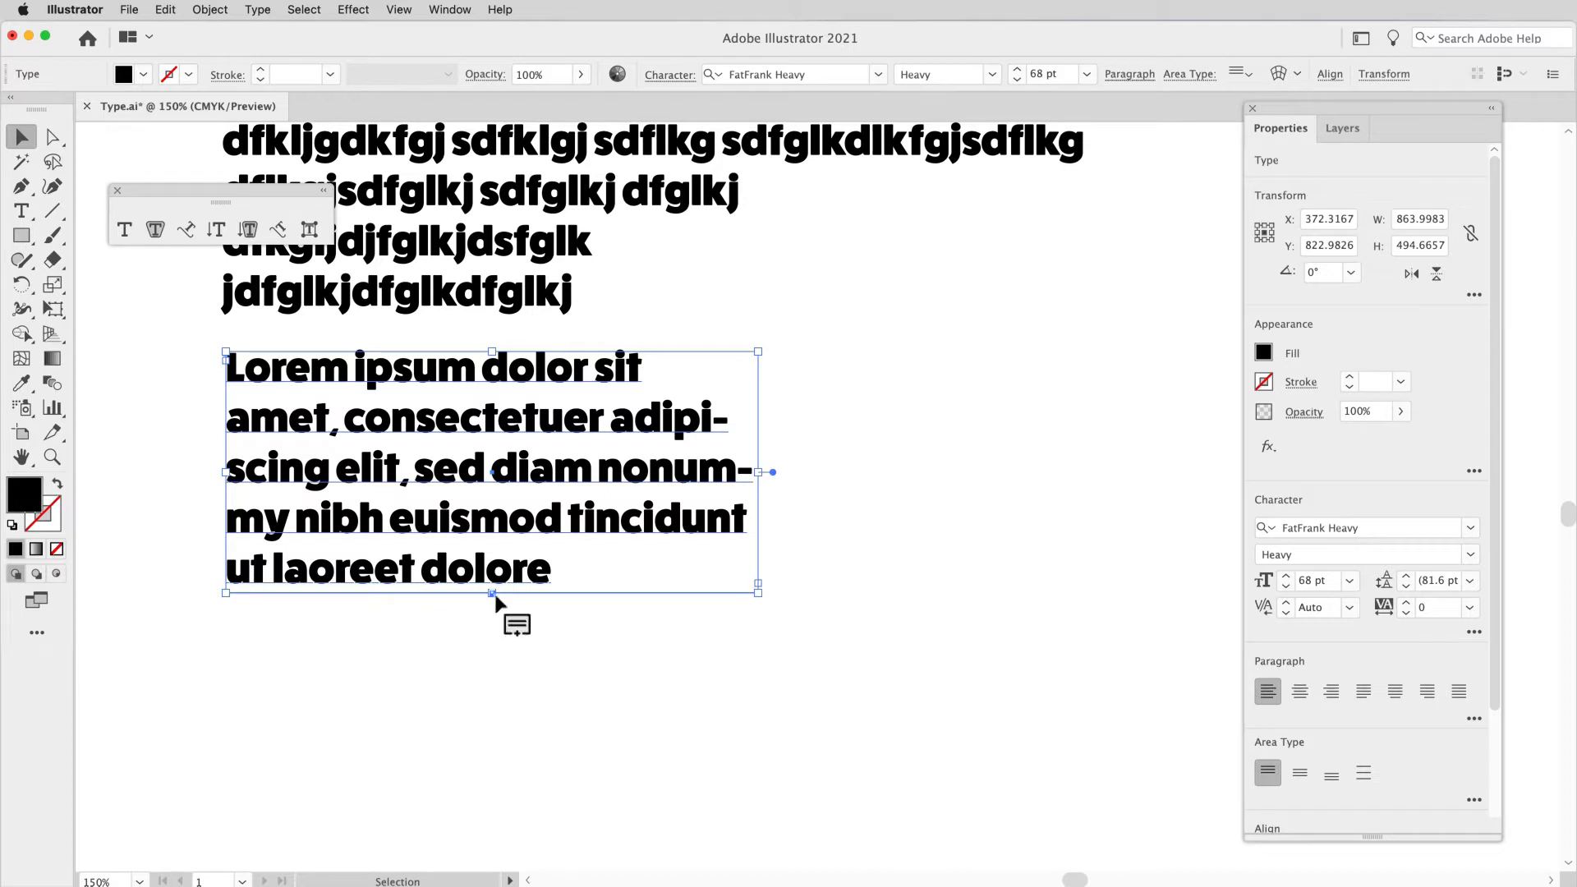
mouse_move(494, 596)
mouse_down()
mouse_move(574, 619)
mouse_move(500, 606)
mouse_up()
drag(769, 605, 766, 523)
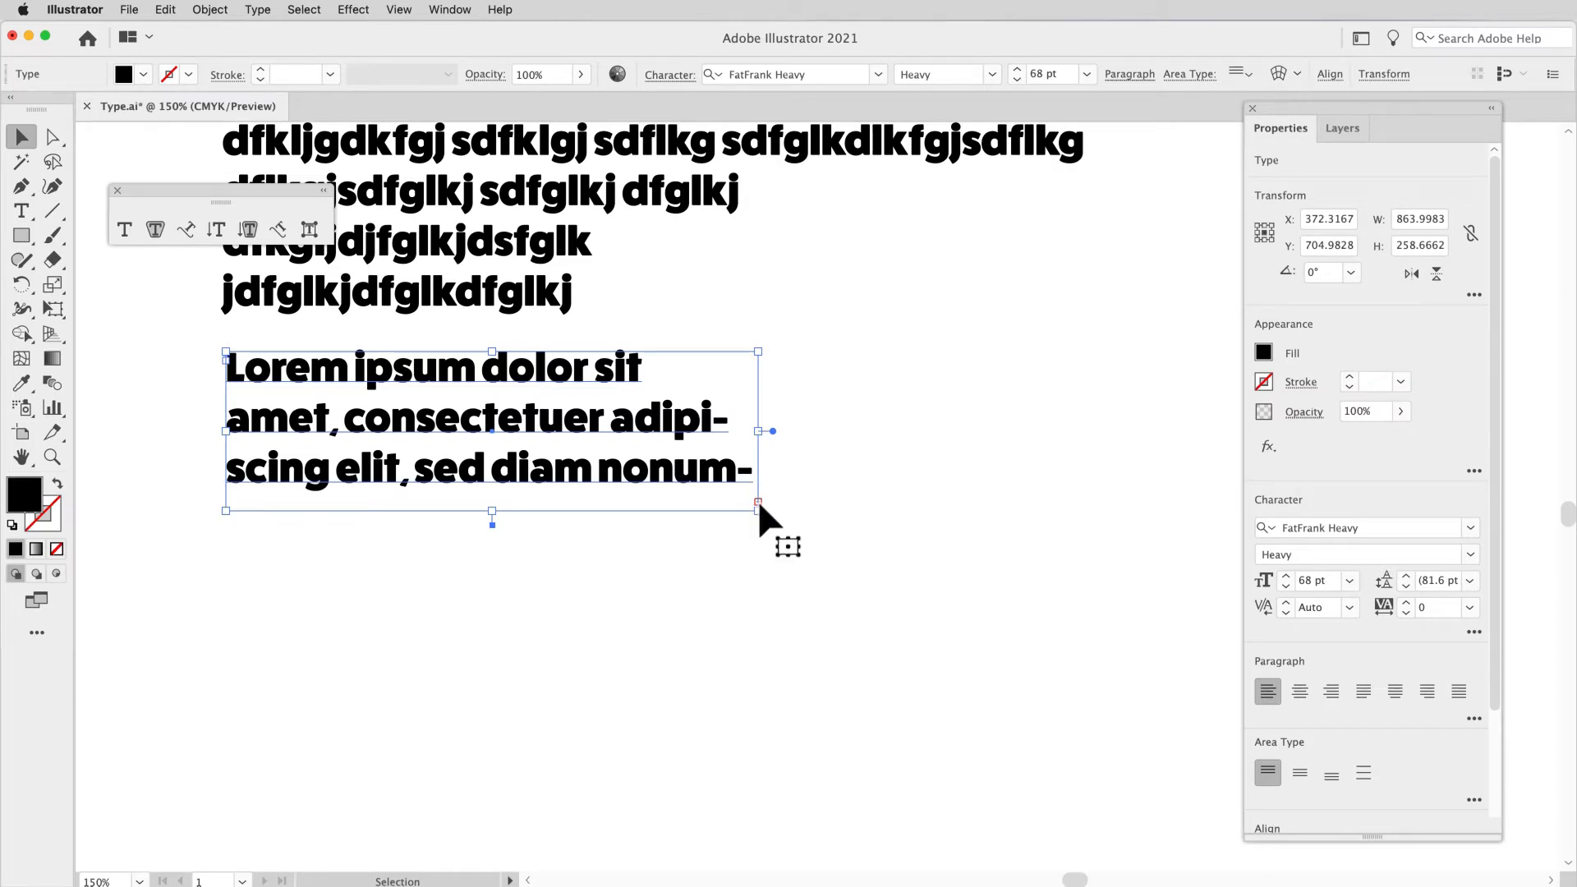
double_click(493, 525)
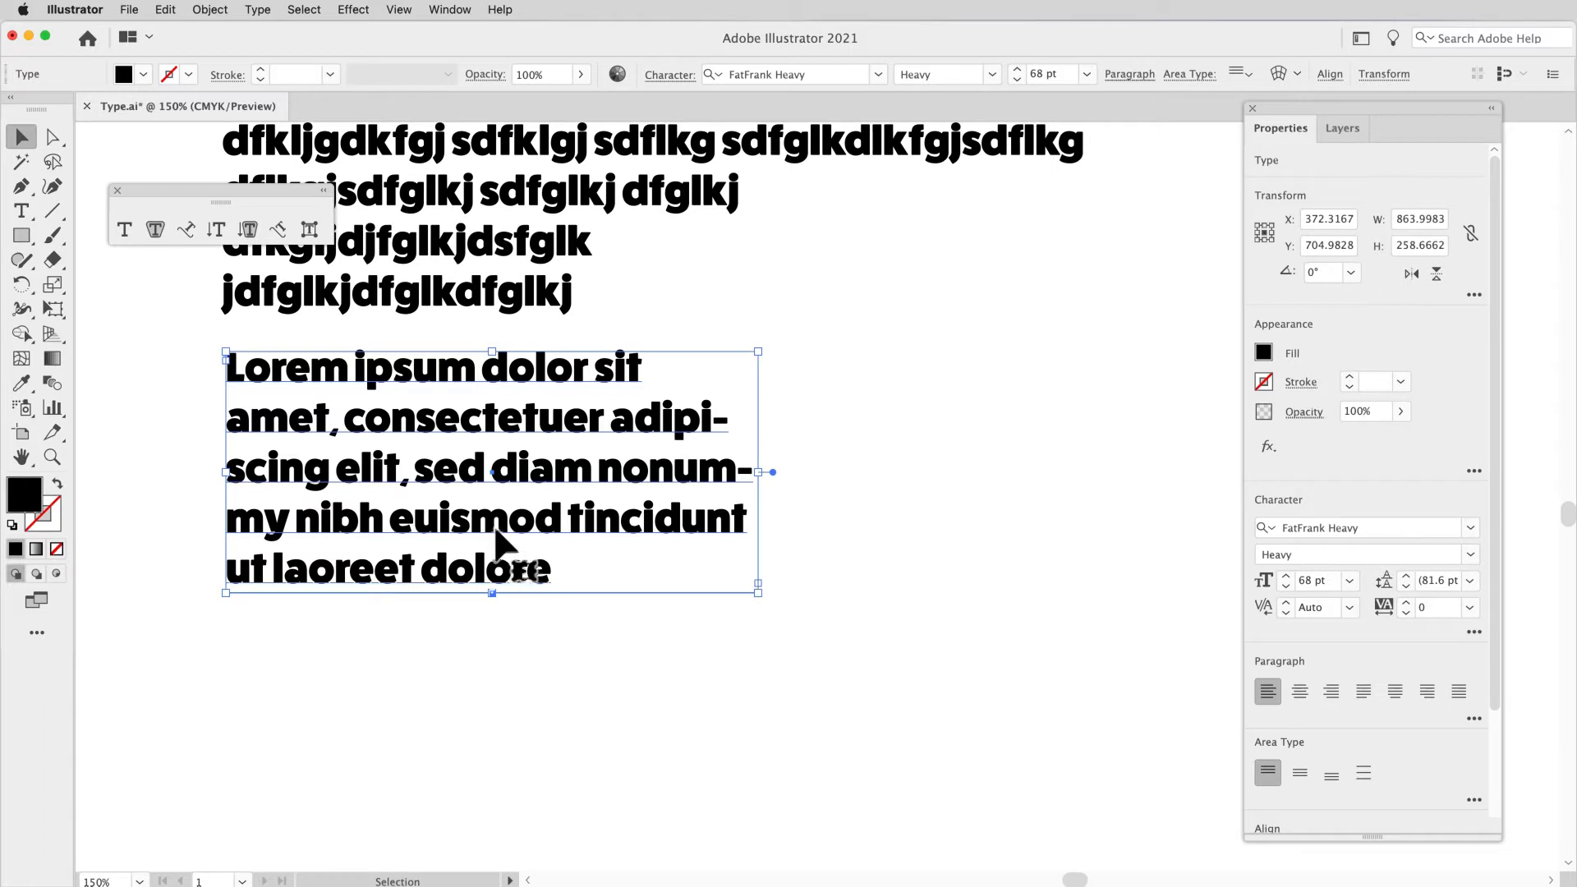
Step: Resize the area type frame to about 640 pt wide and 644 pt high
drag(765, 606, 633, 761)
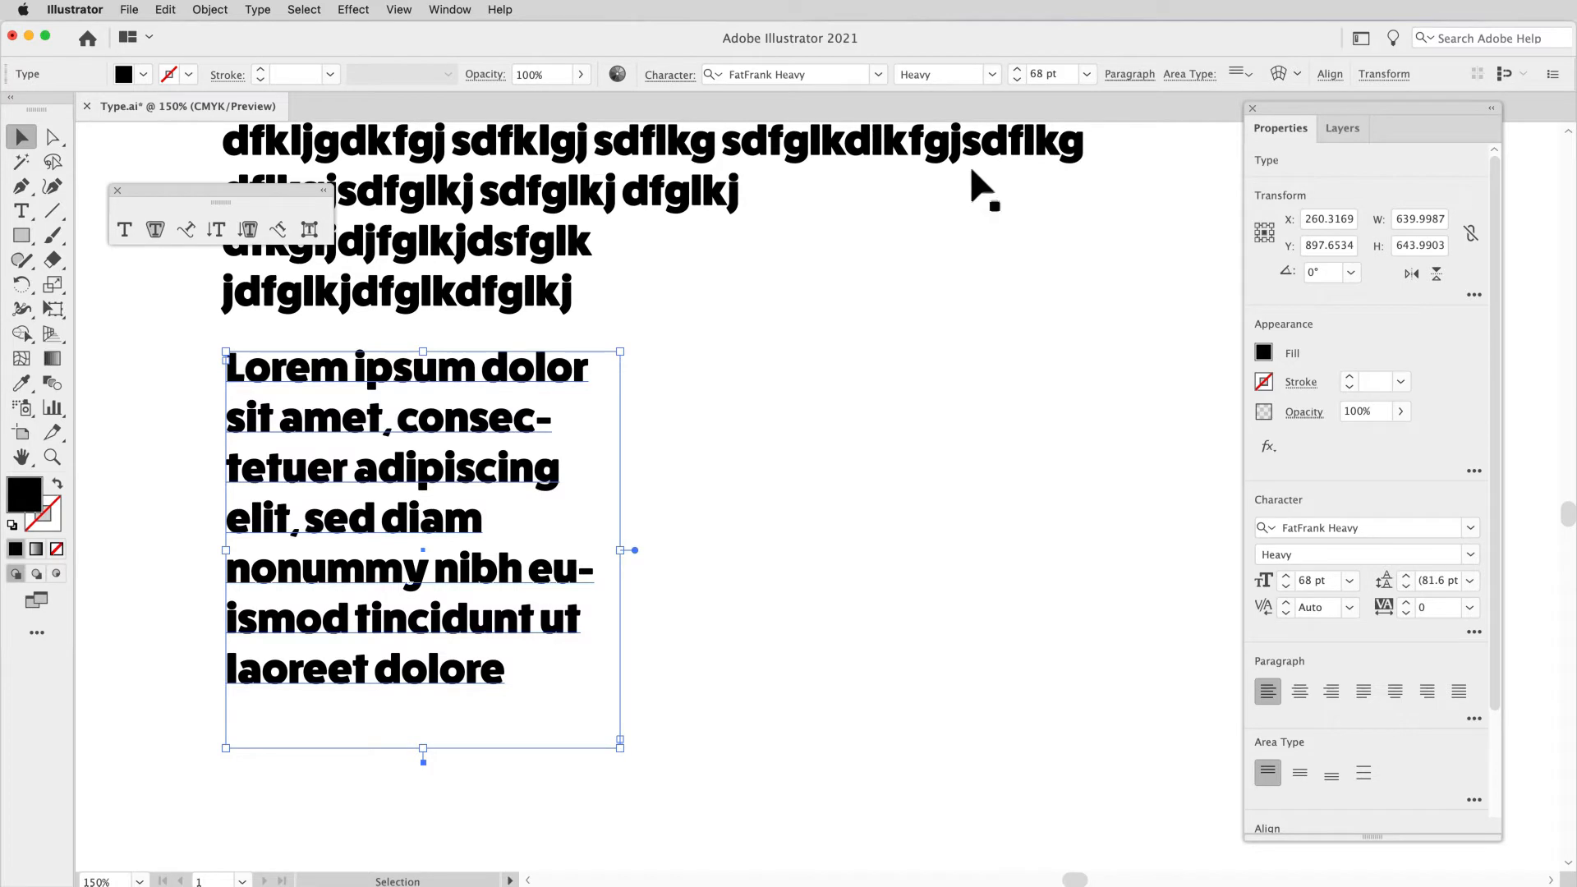
Step: Try to scale the four-line point type object non-proportionally to about 1044 pt wide and 334 pt high, and undo it
scroll(971, 171, up, 5)
scroll(977, 183, left, 3)
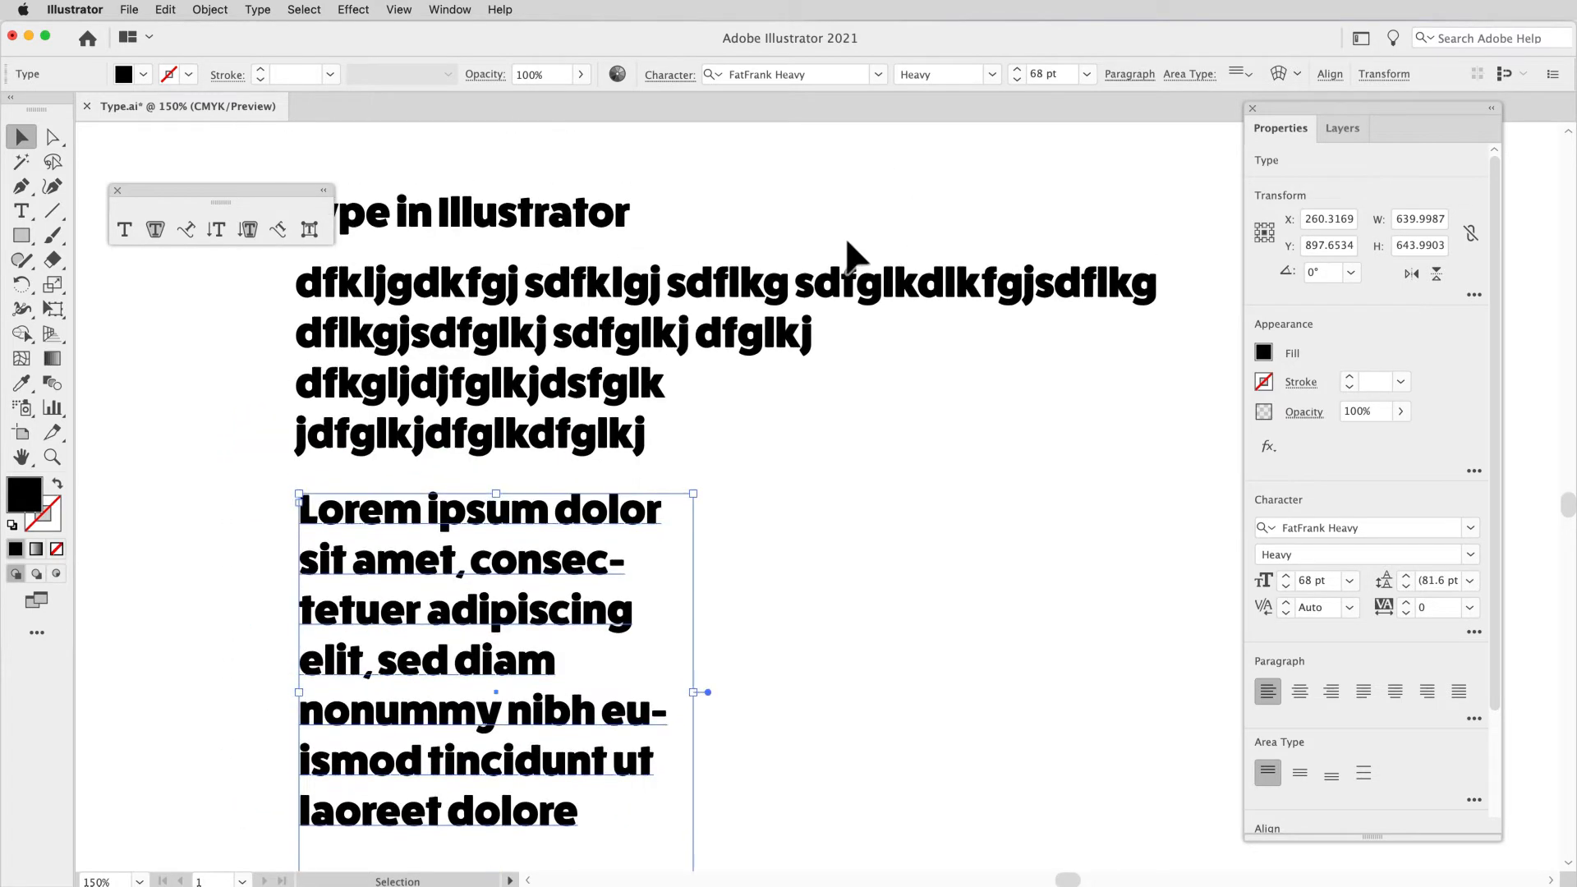
click(824, 287)
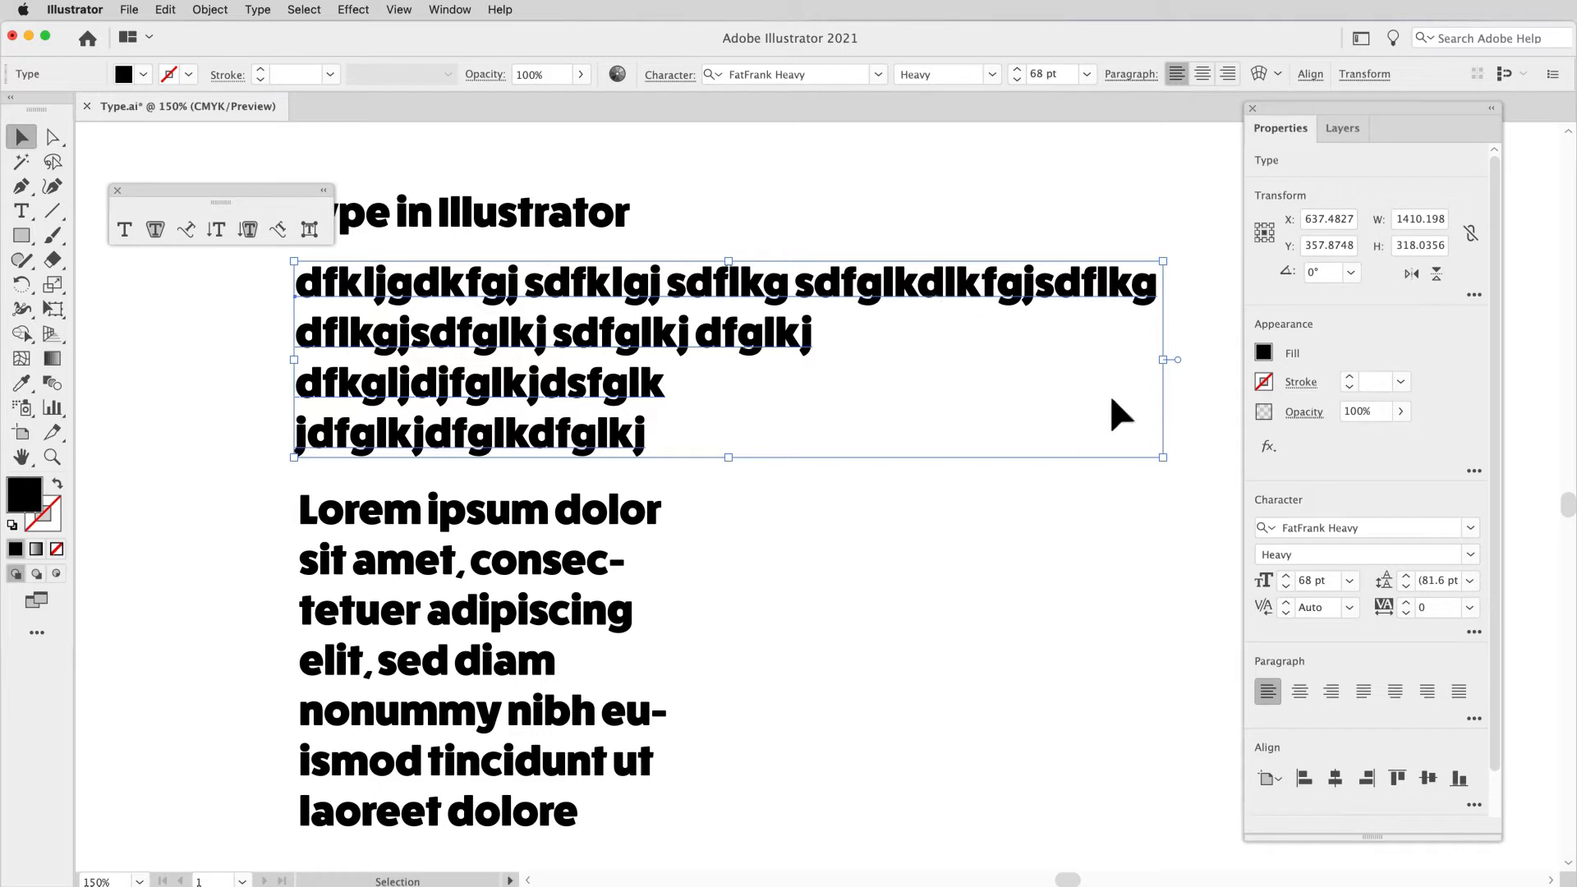
drag(1165, 459, 951, 481)
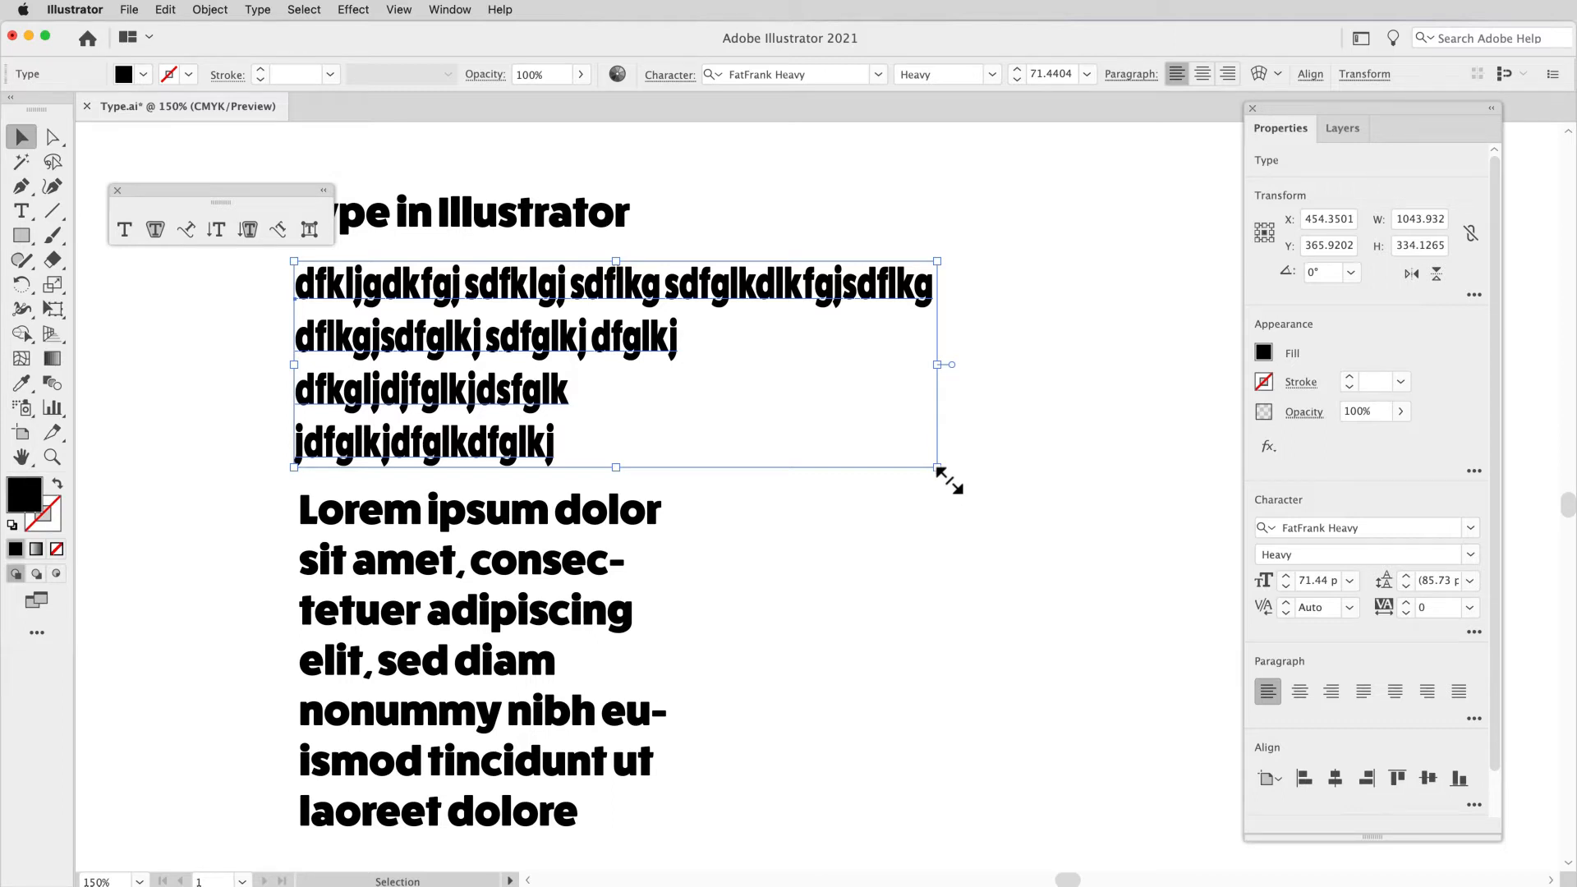
key(super+z)
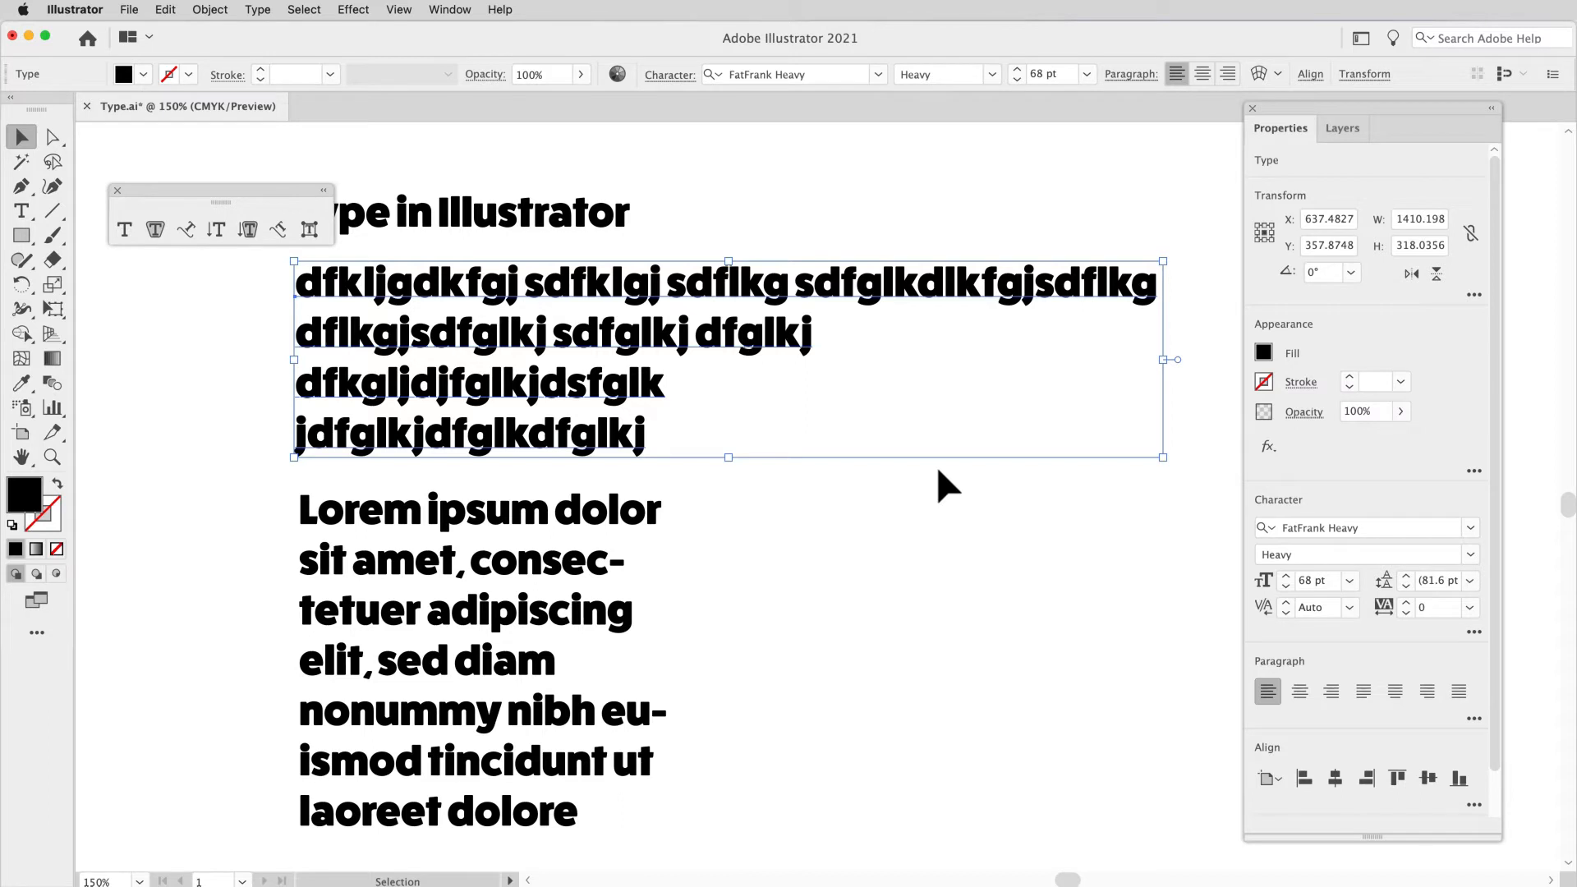
Step: Insert a line break before the last word in the first line of the point type object
double_click(802, 294)
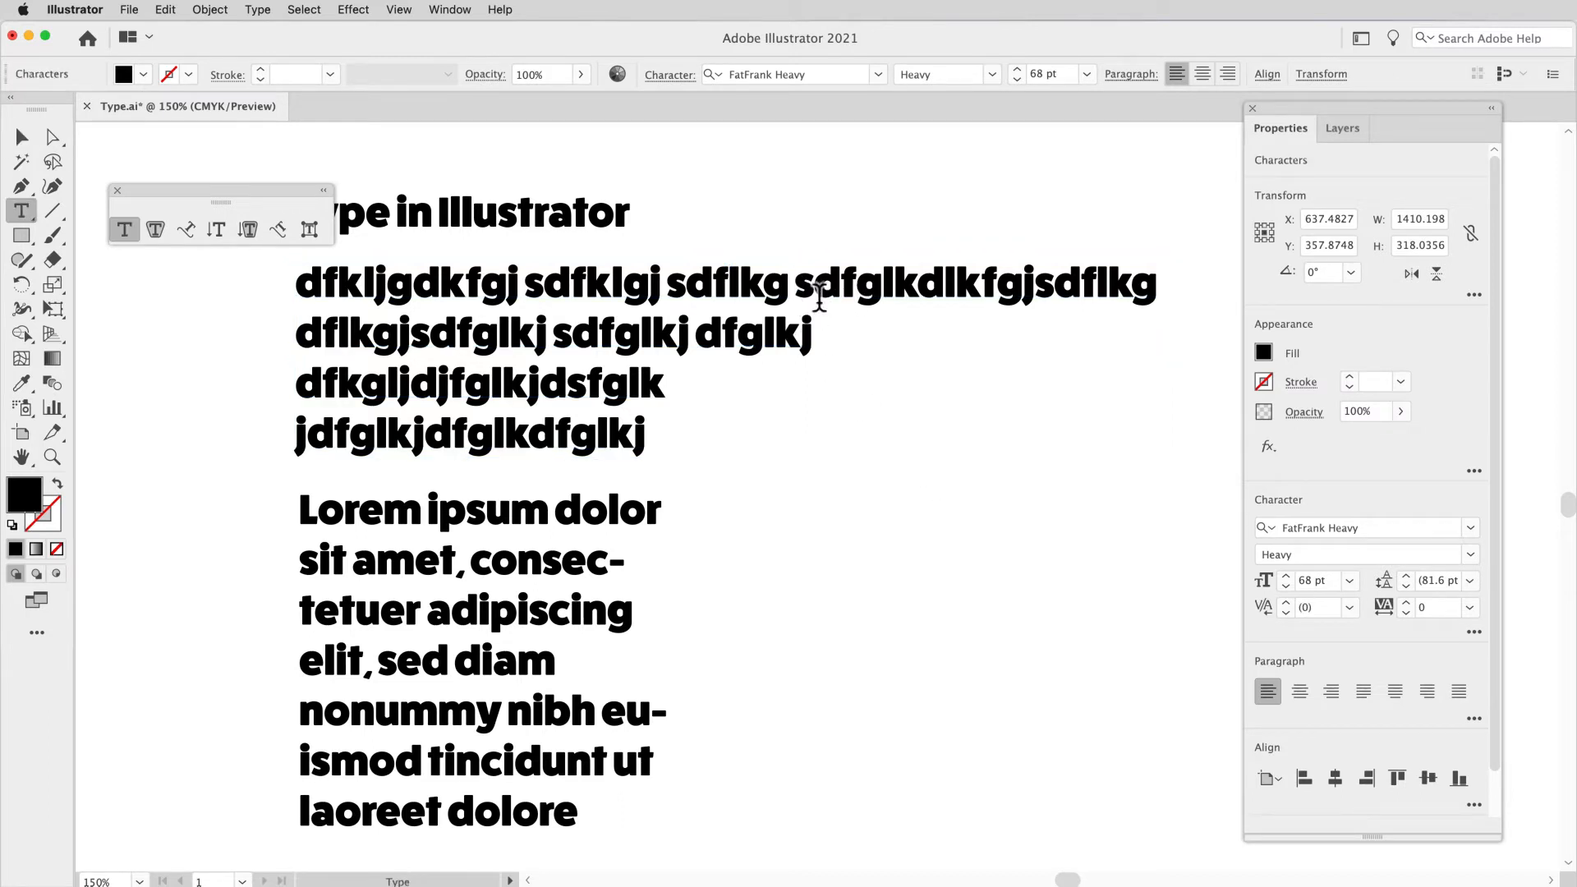
click(22, 138)
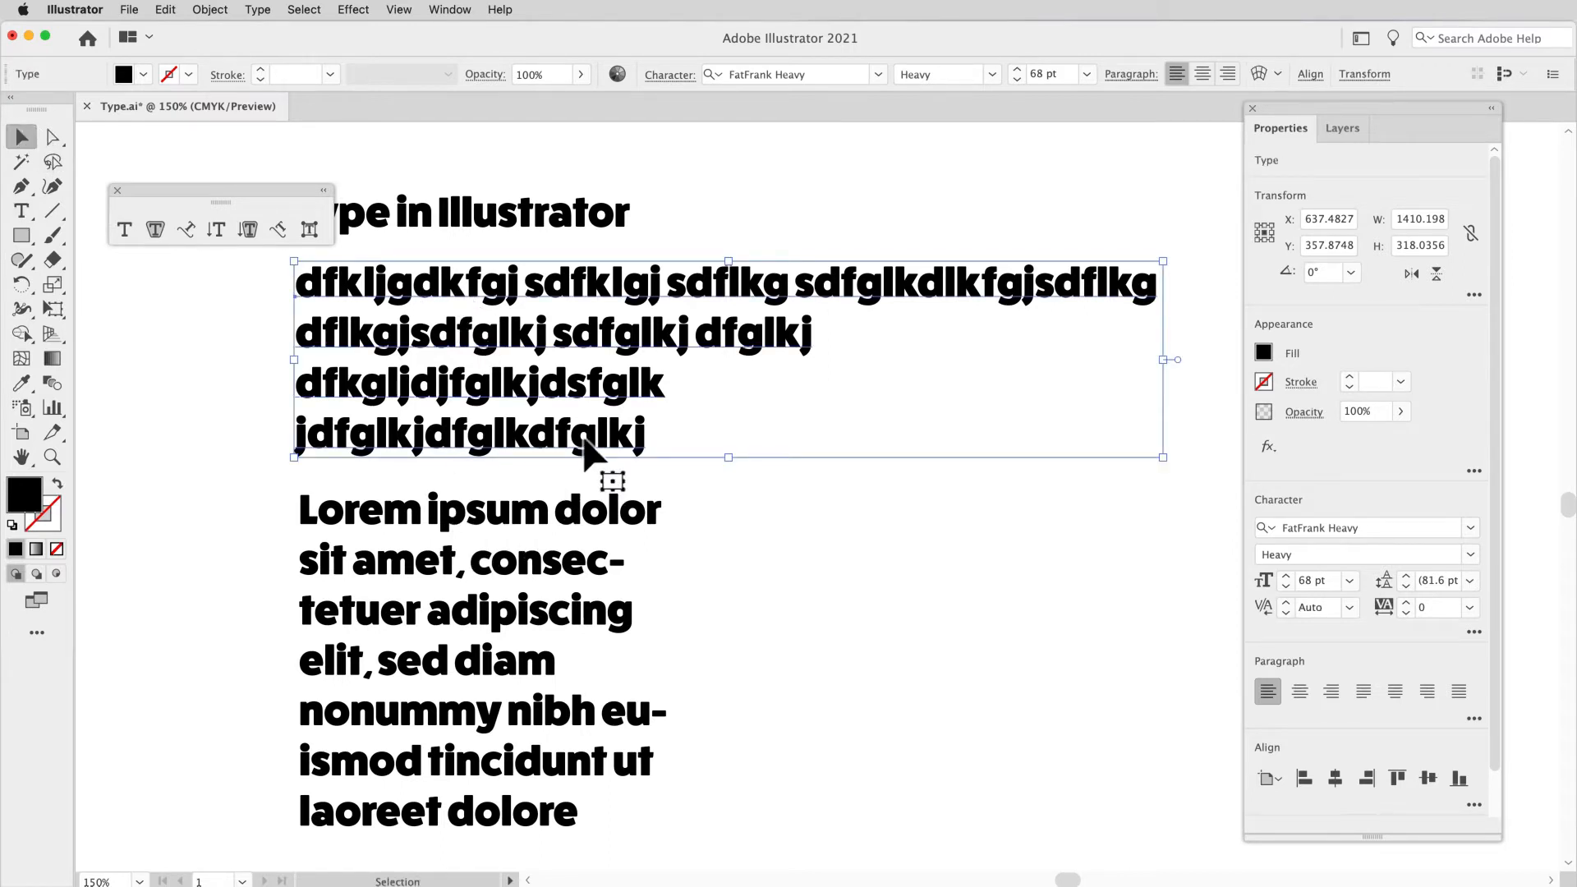
double_click(805, 301)
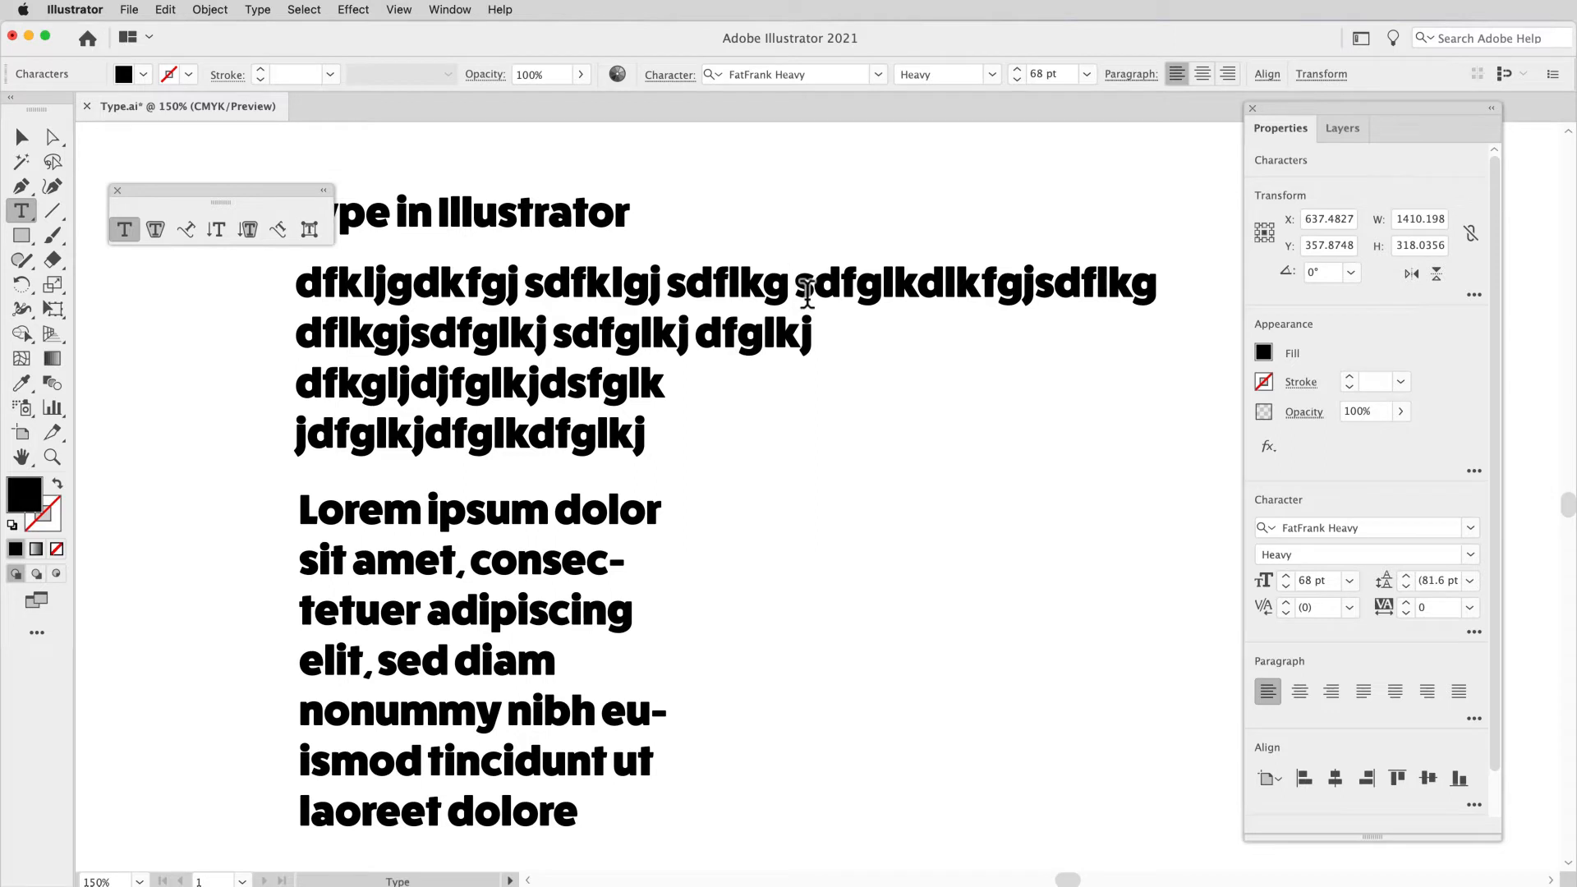
key(Return)
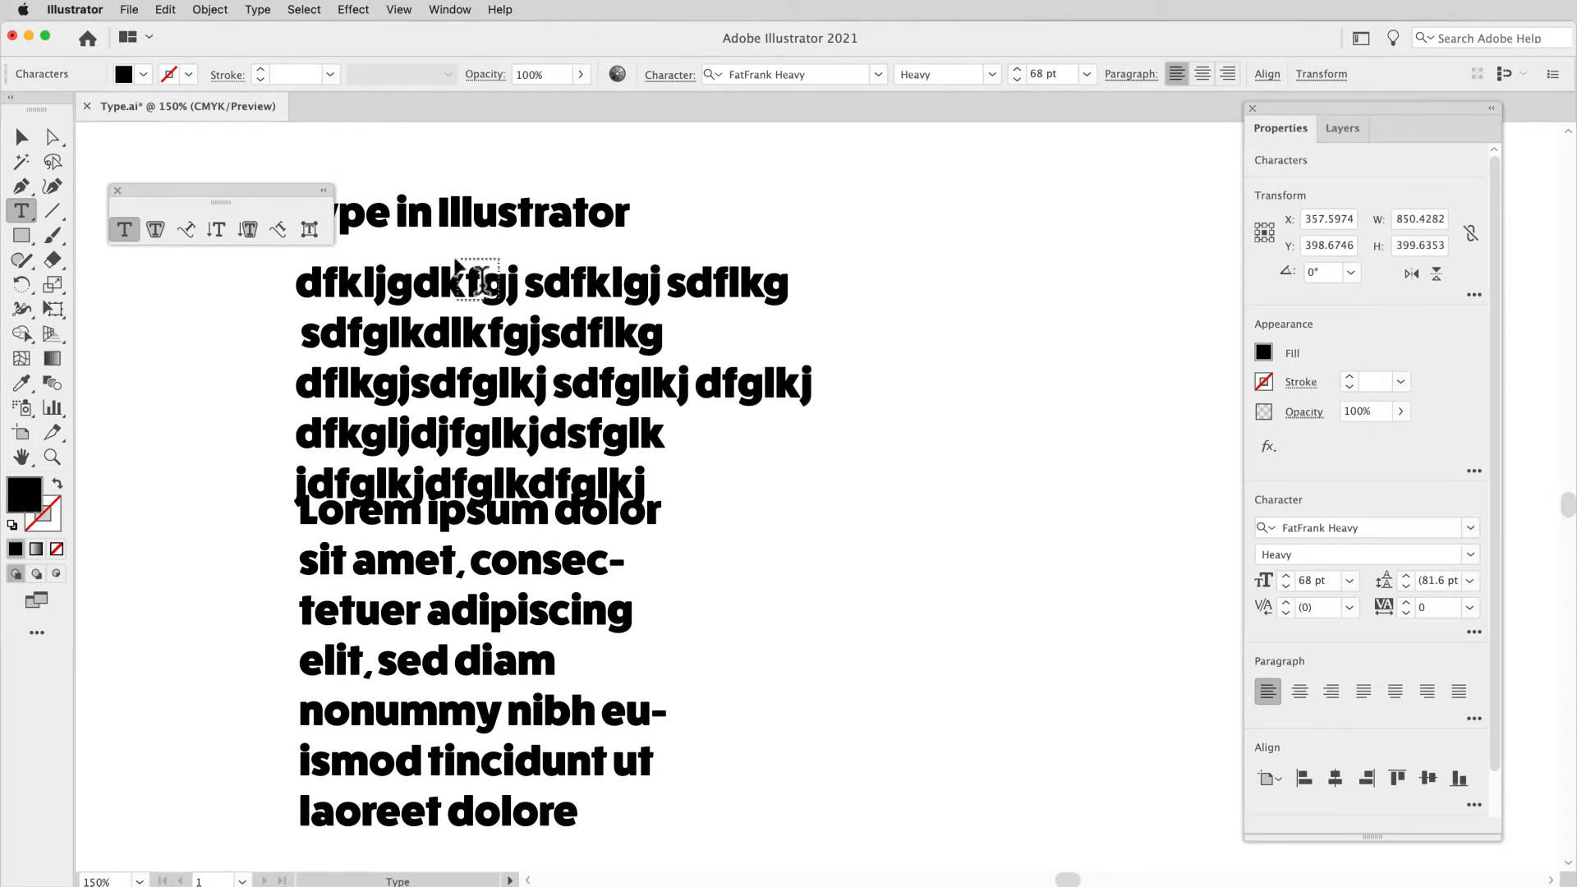
Step: Delete the line "sdfglkdlkfgjsdflkg" from the point type object and finish editing the text
triple_click(359, 341)
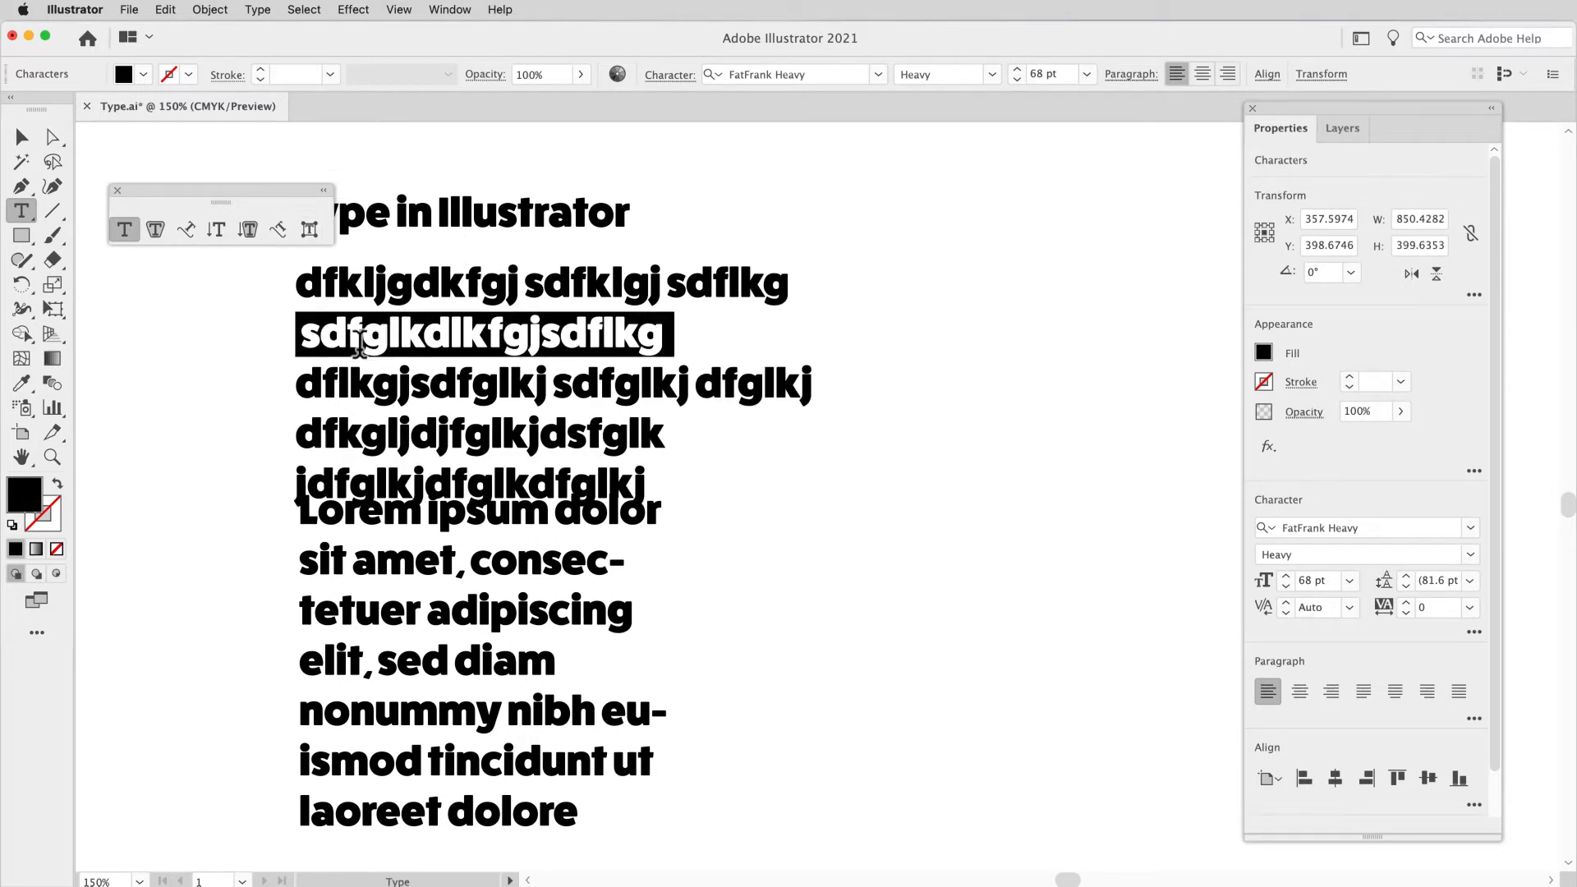
key(BackSpace)
click(23, 140)
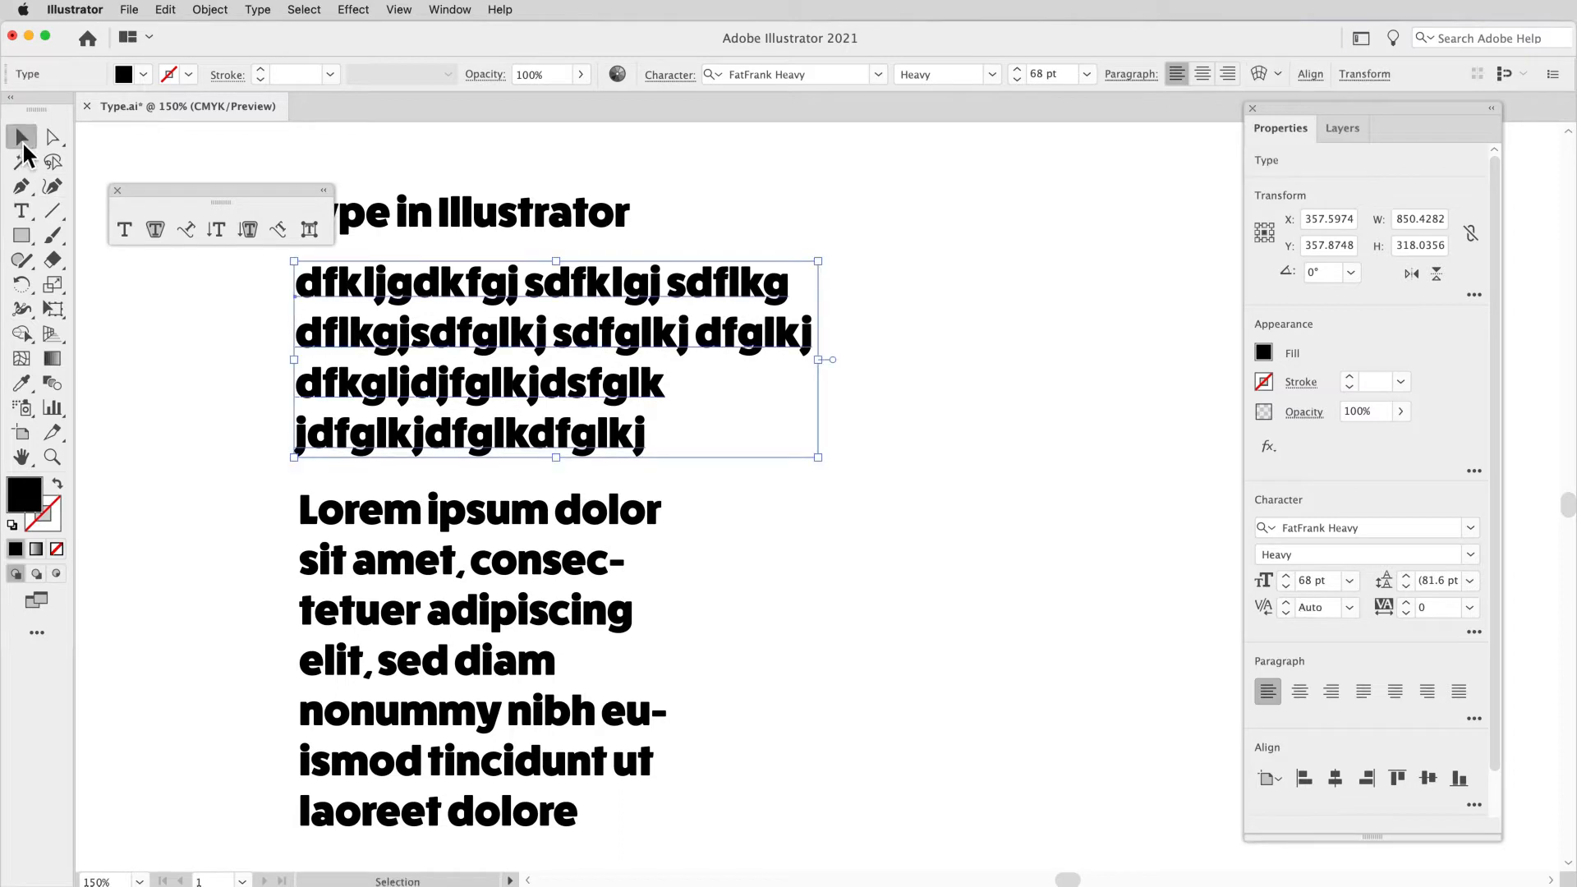
Step: Move the floating type tools off the "Type in Illustrator" heading and reposition the heading at about X 332 pt, Y 96 pt
drag(380, 304, 374, 302)
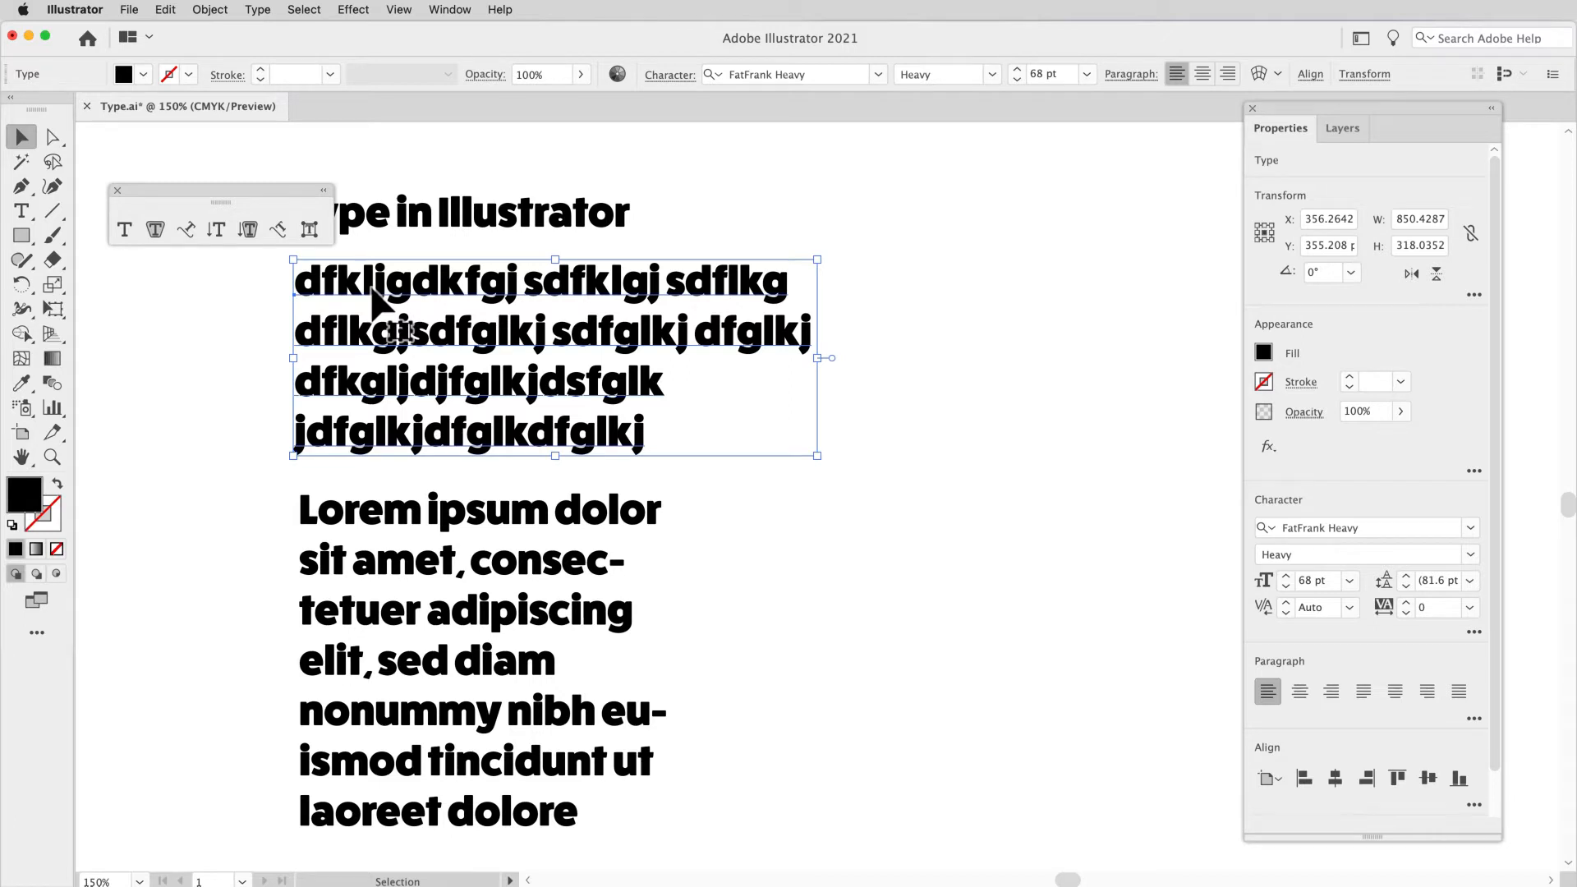
drag(256, 189, 241, 136)
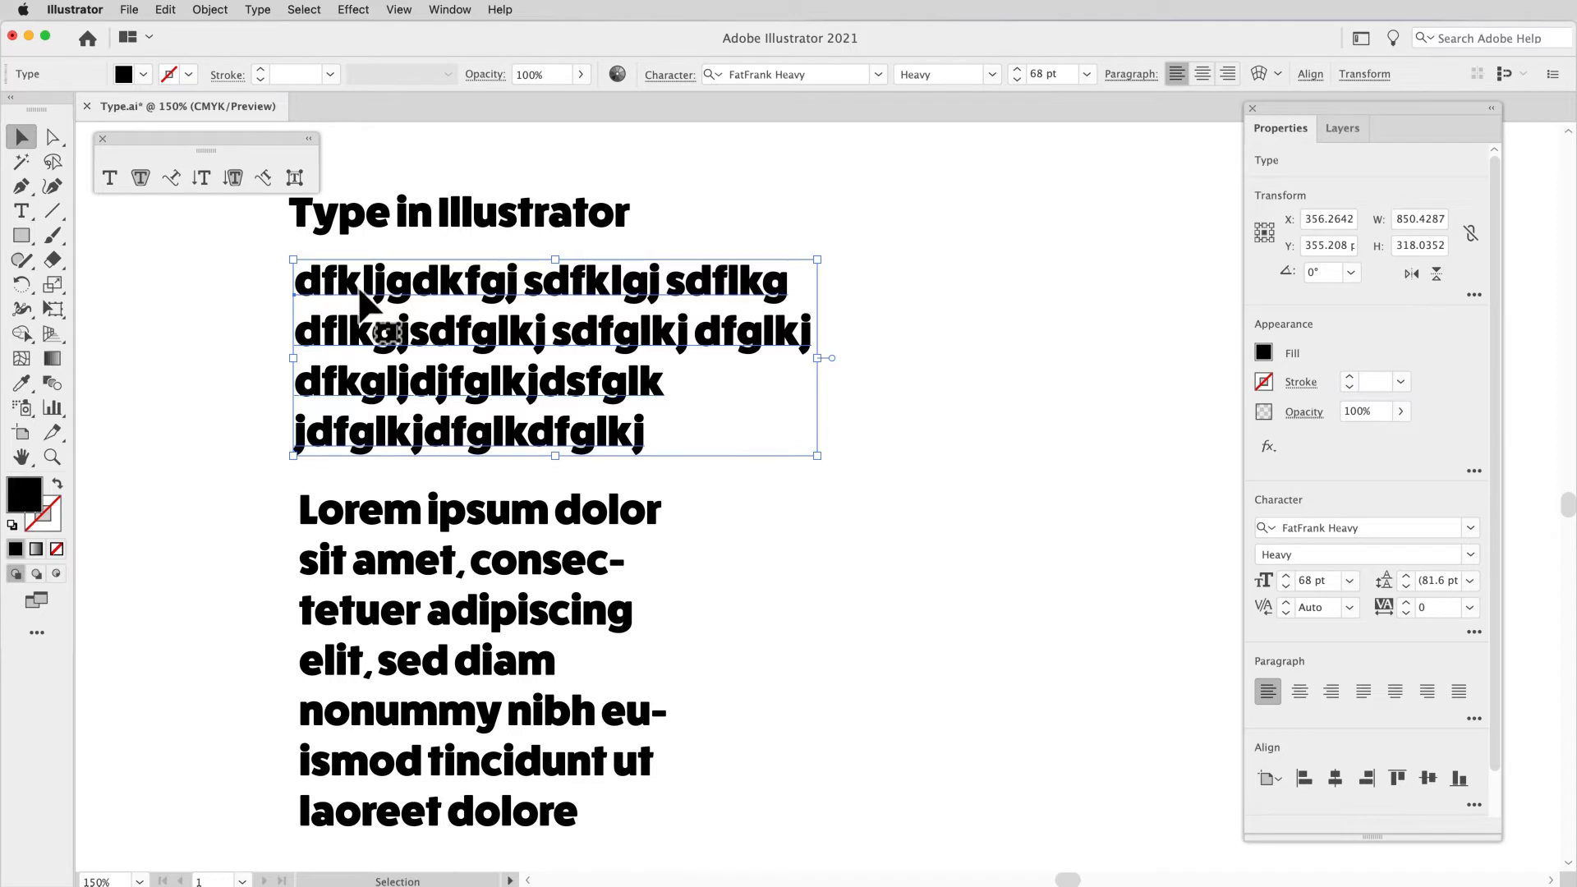
click(238, 293)
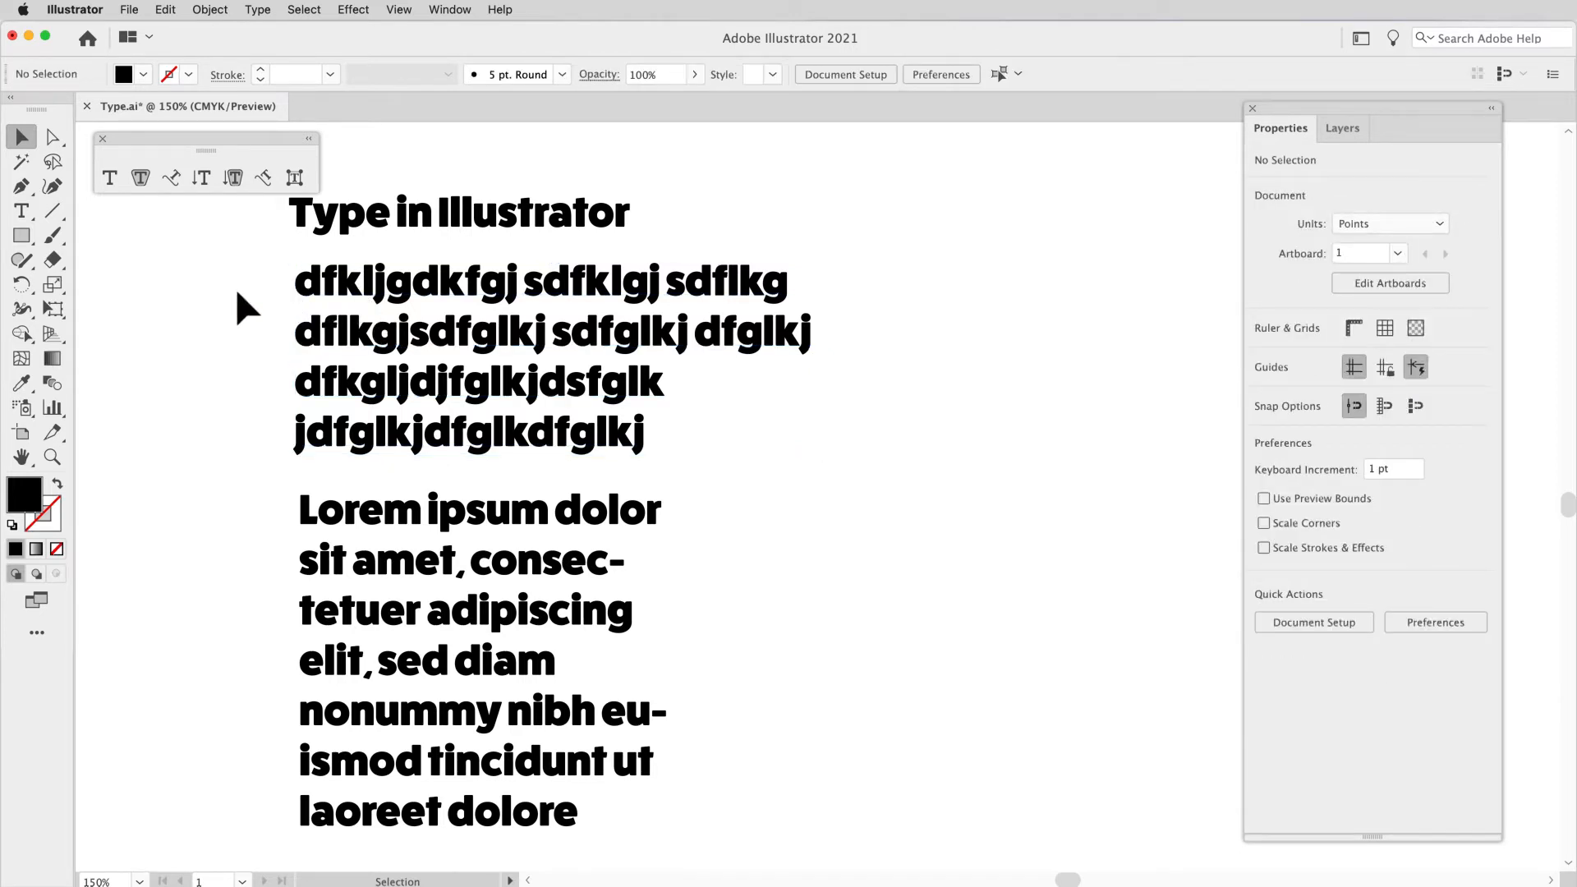
click(369, 219)
drag(376, 220, 429, 202)
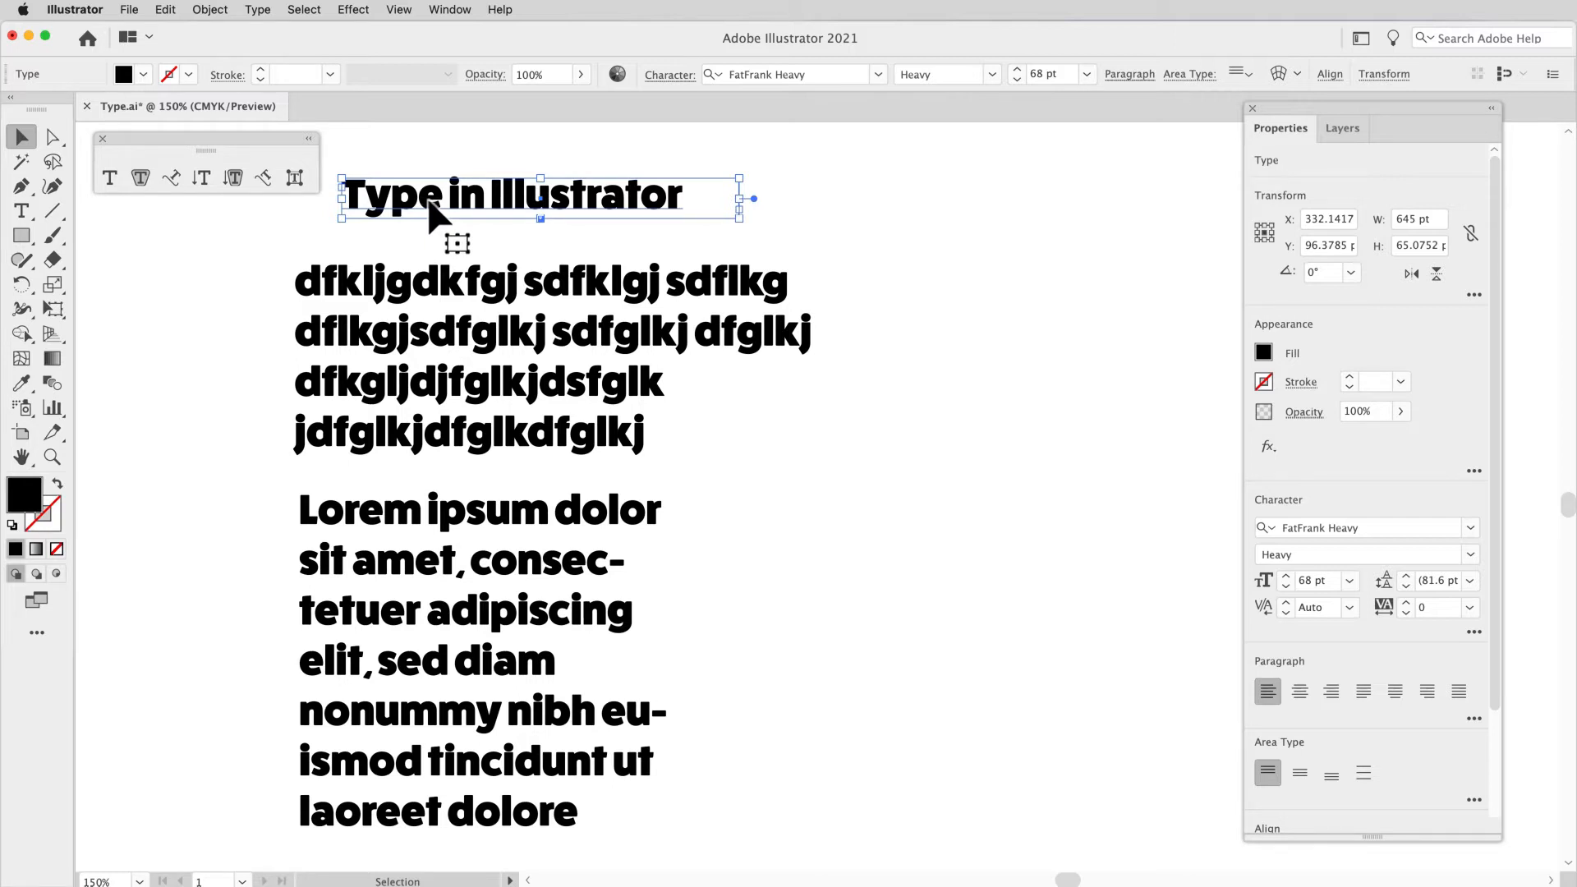
Step: Create a point type object reading "16" to the right of the "Type in Illustrator" heading
click(834, 220)
key(t)
click(909, 212)
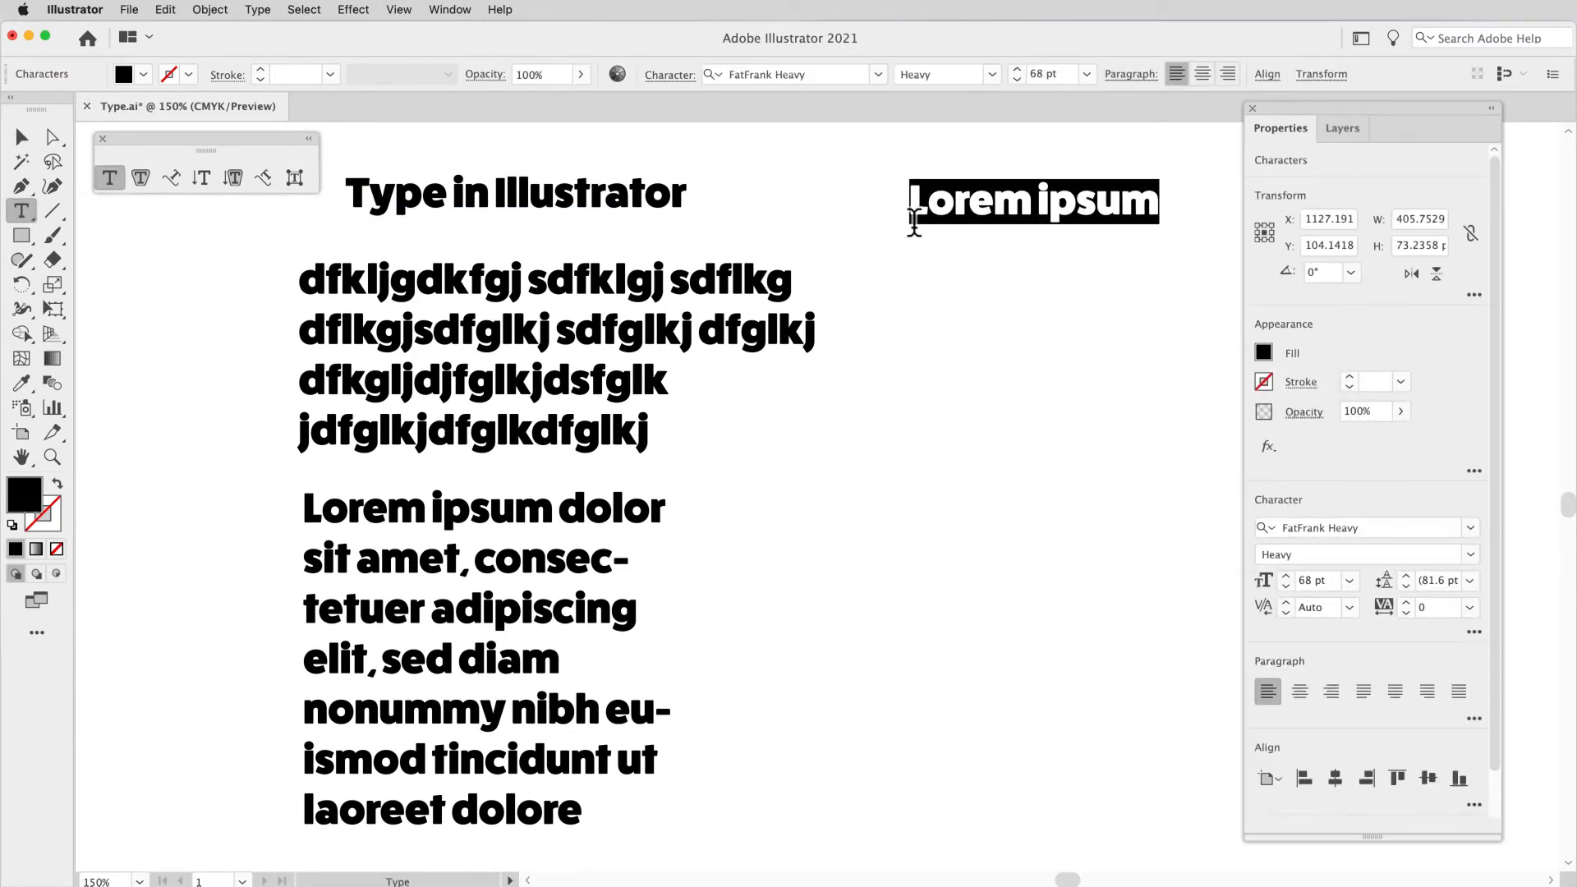
text(16)
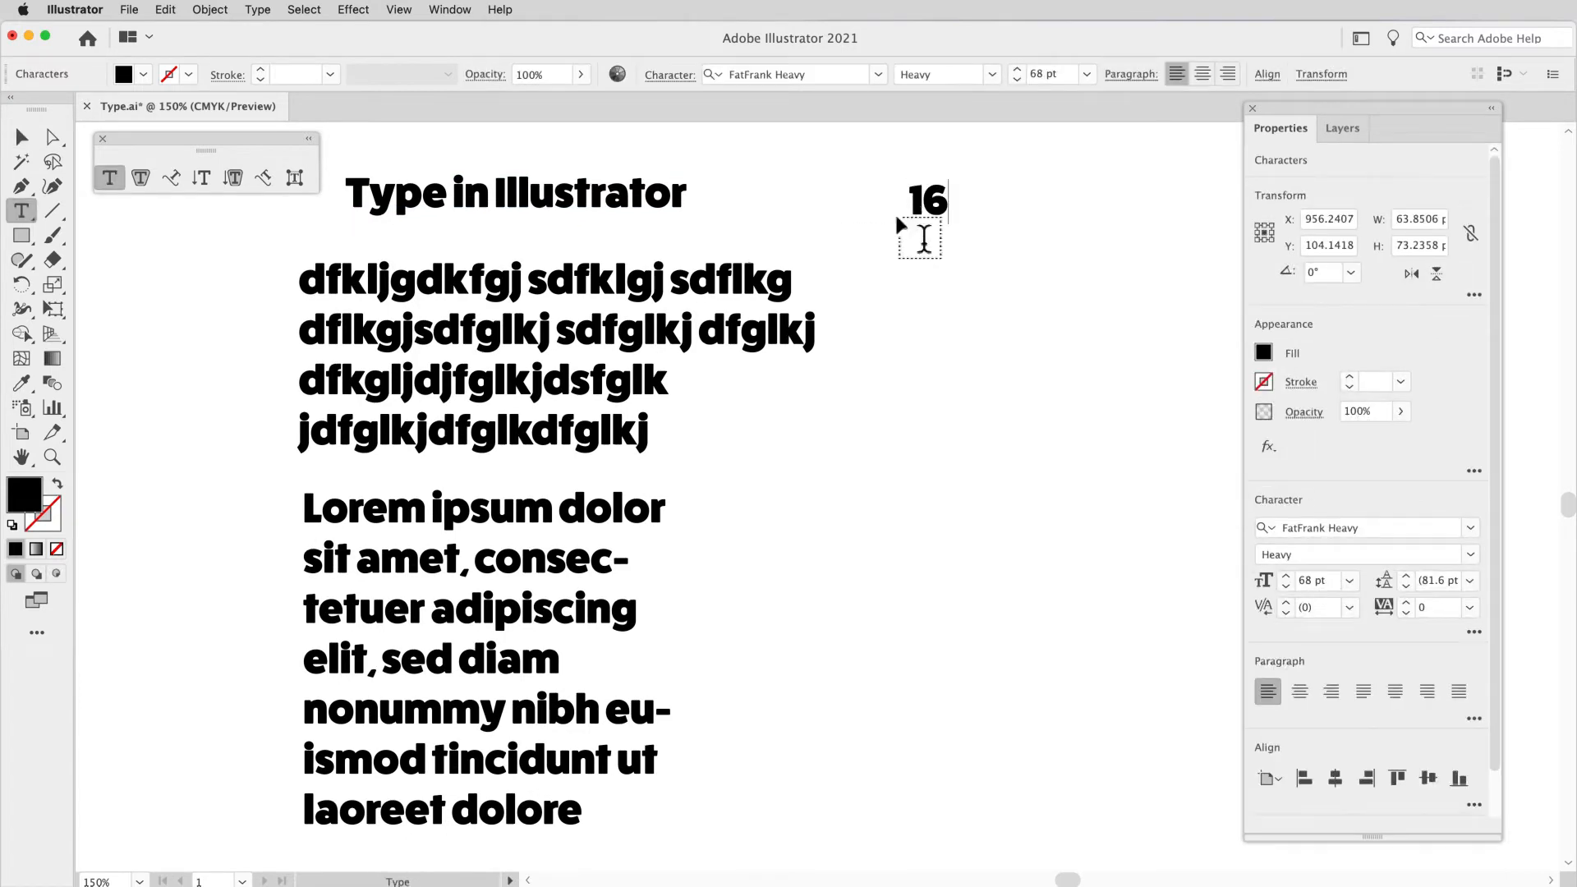
click(21, 137)
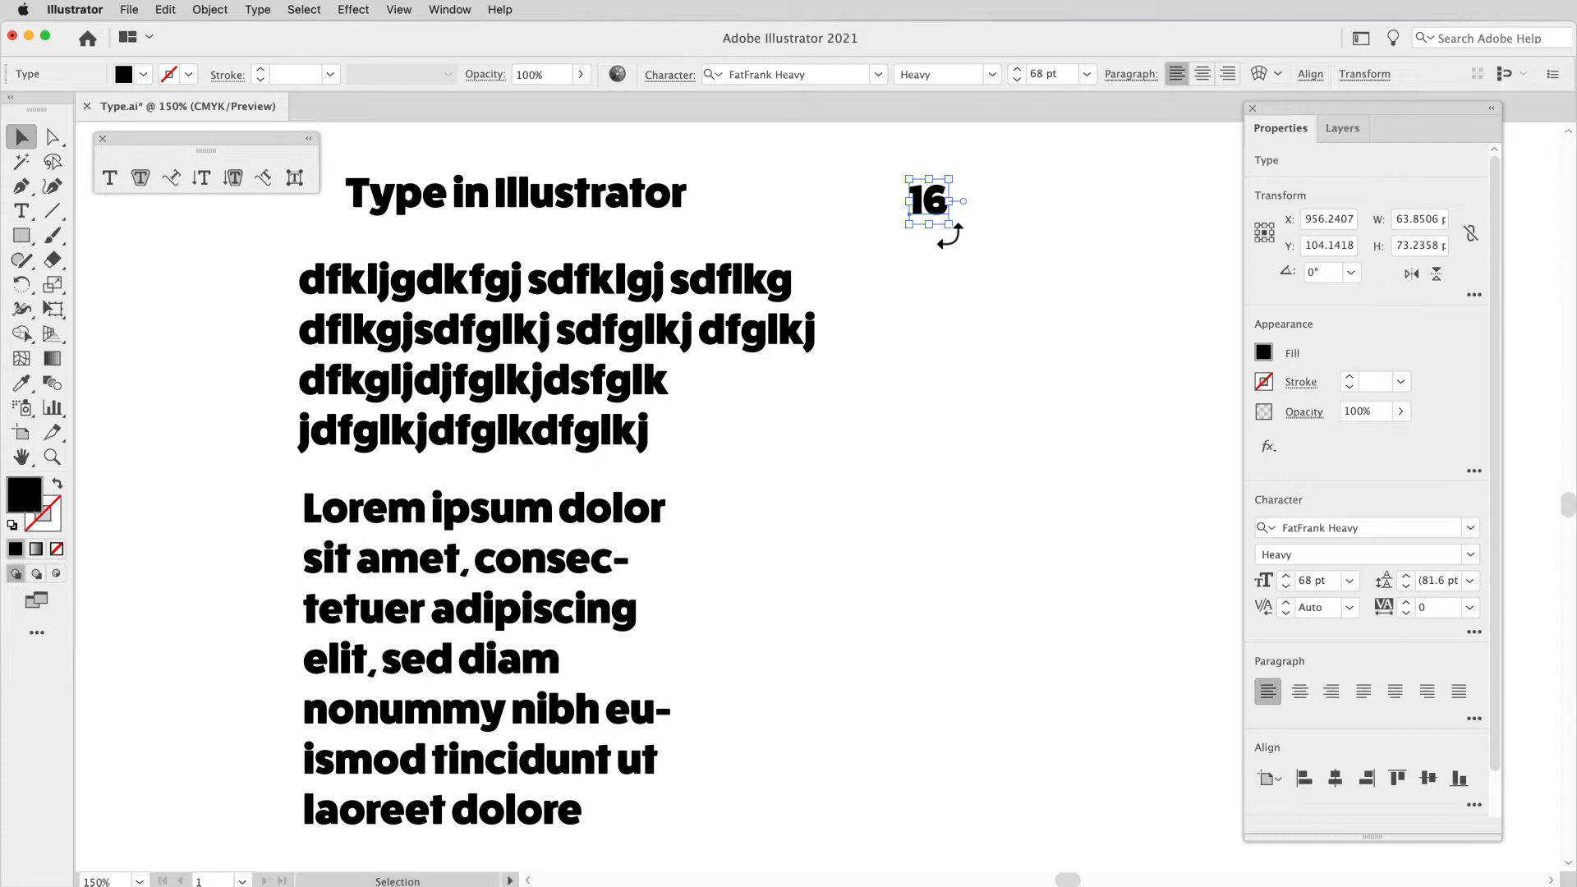
Step: Try to scale the "16" point type to about 131 pt wide and 165 pt high, and delete the object
drag(950, 227, 989, 278)
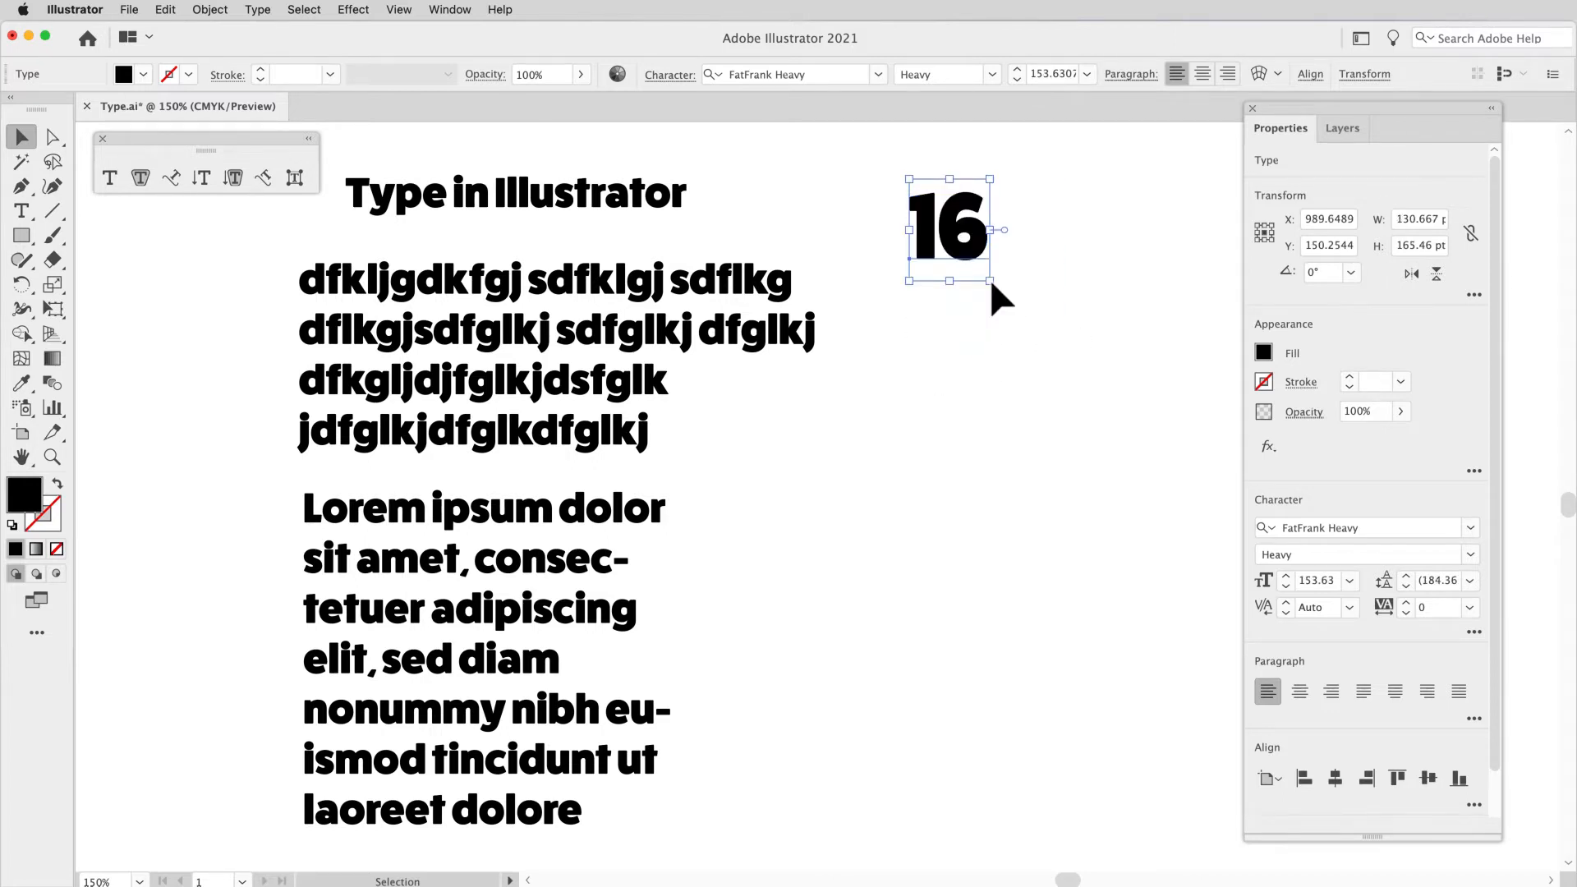
key(cmd+z)
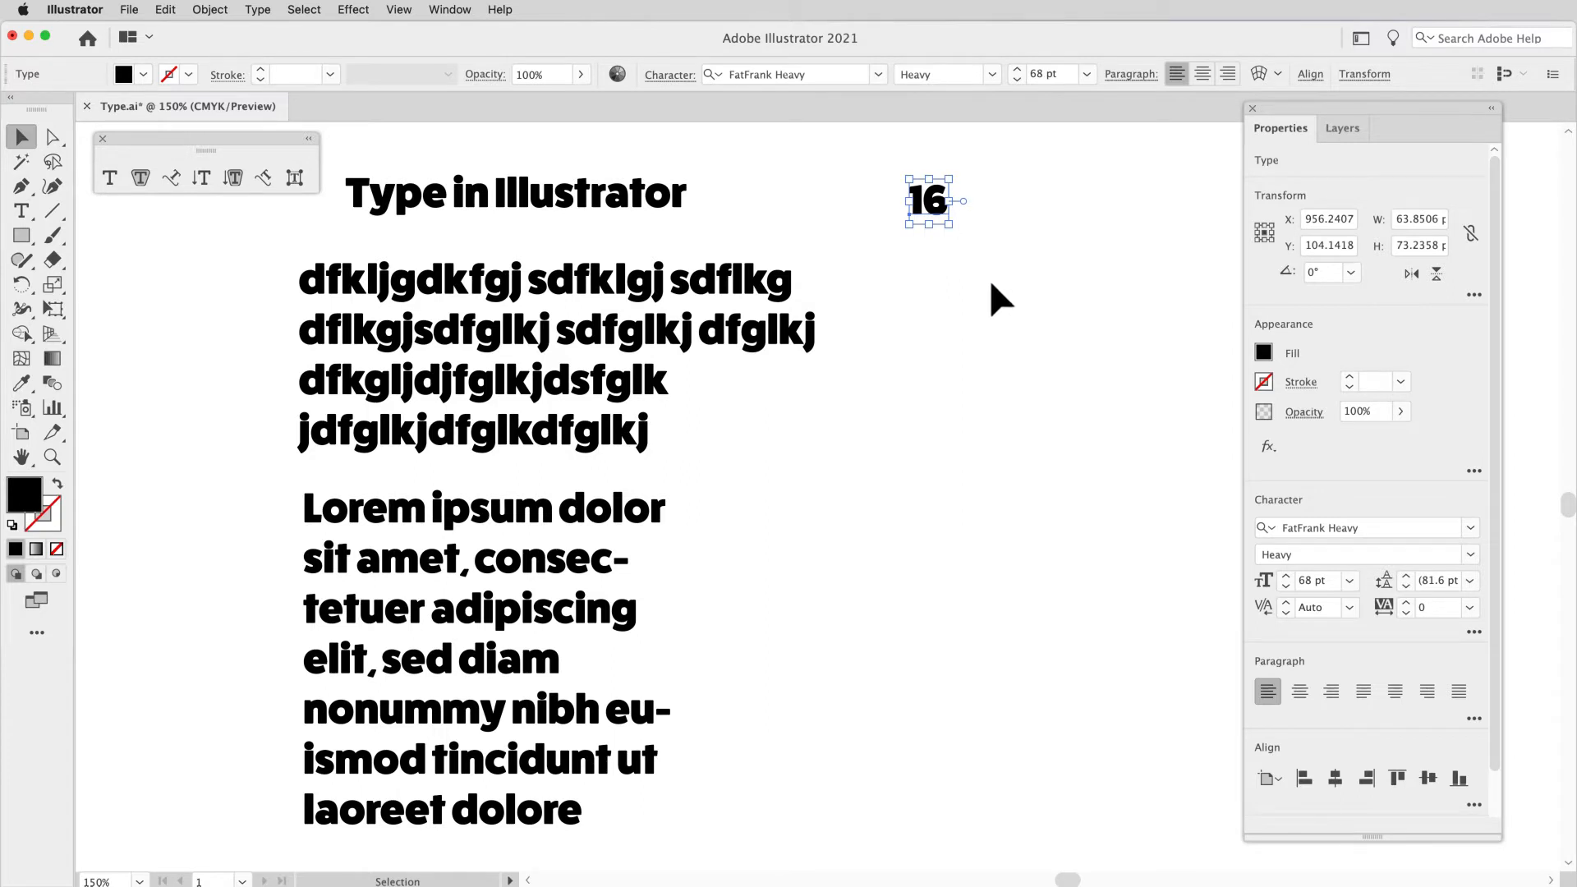
key(Delete)
Step: Convert the random-letter point type below the heading to area type
click(754, 336)
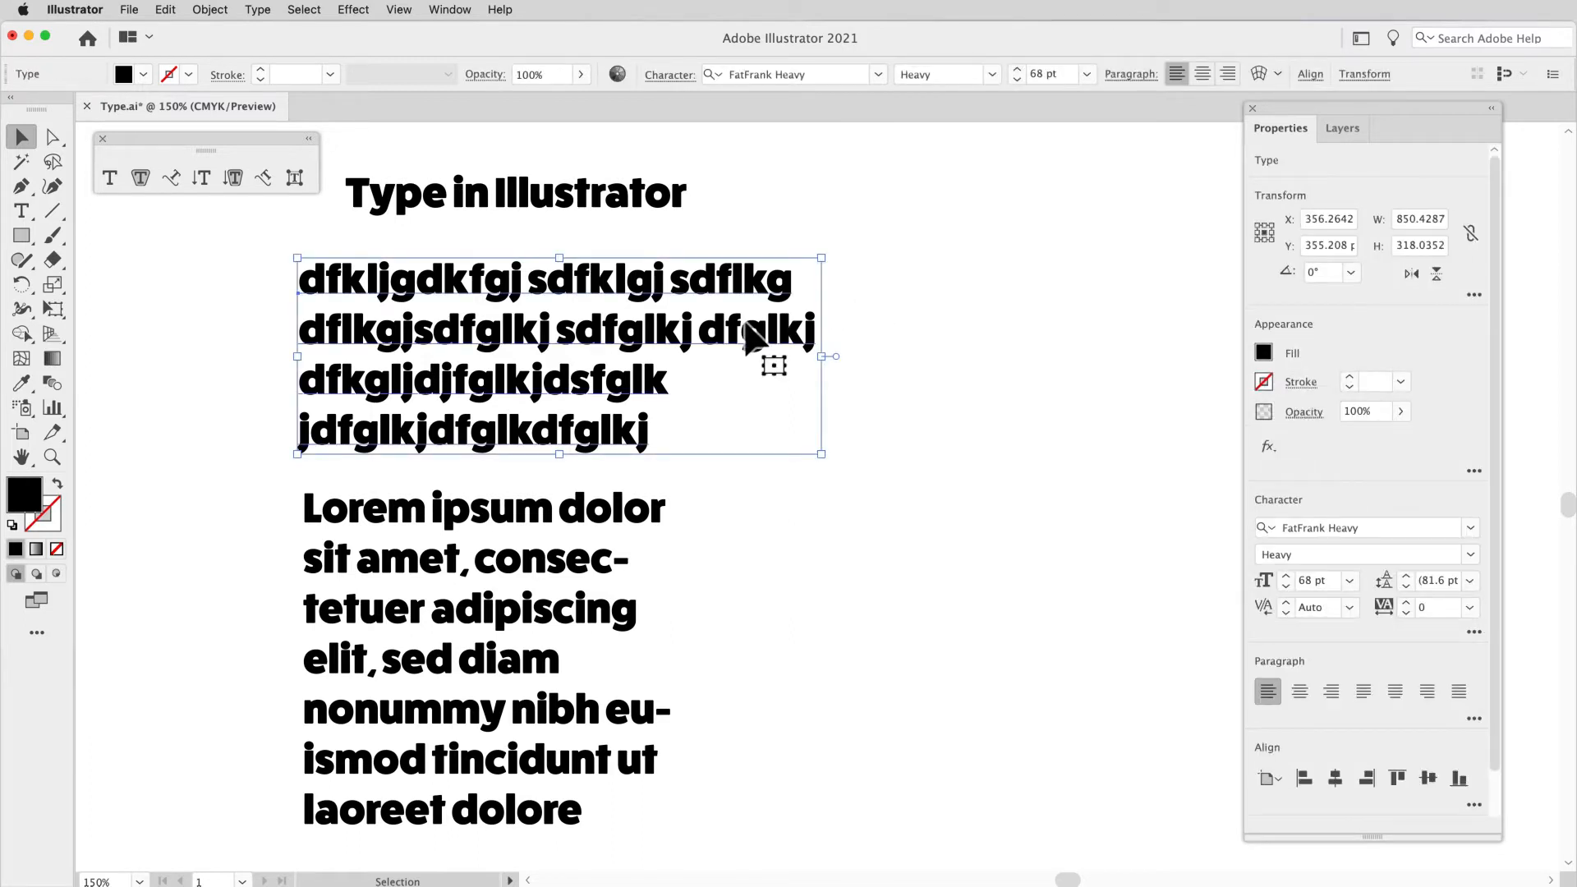
scroll(746, 322, down, 2)
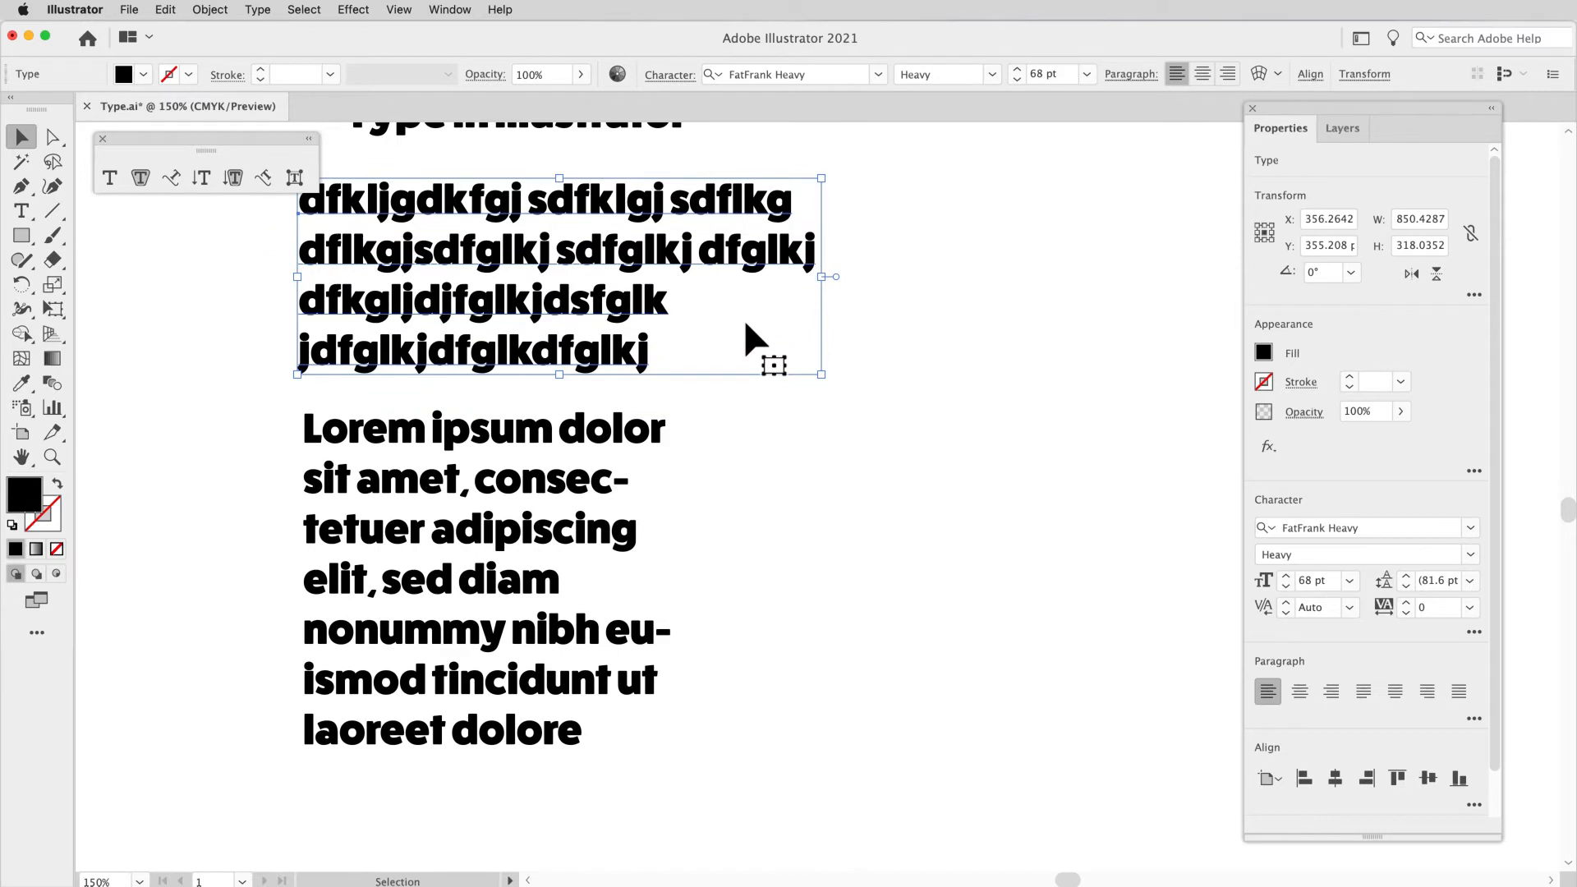
double_click(837, 277)
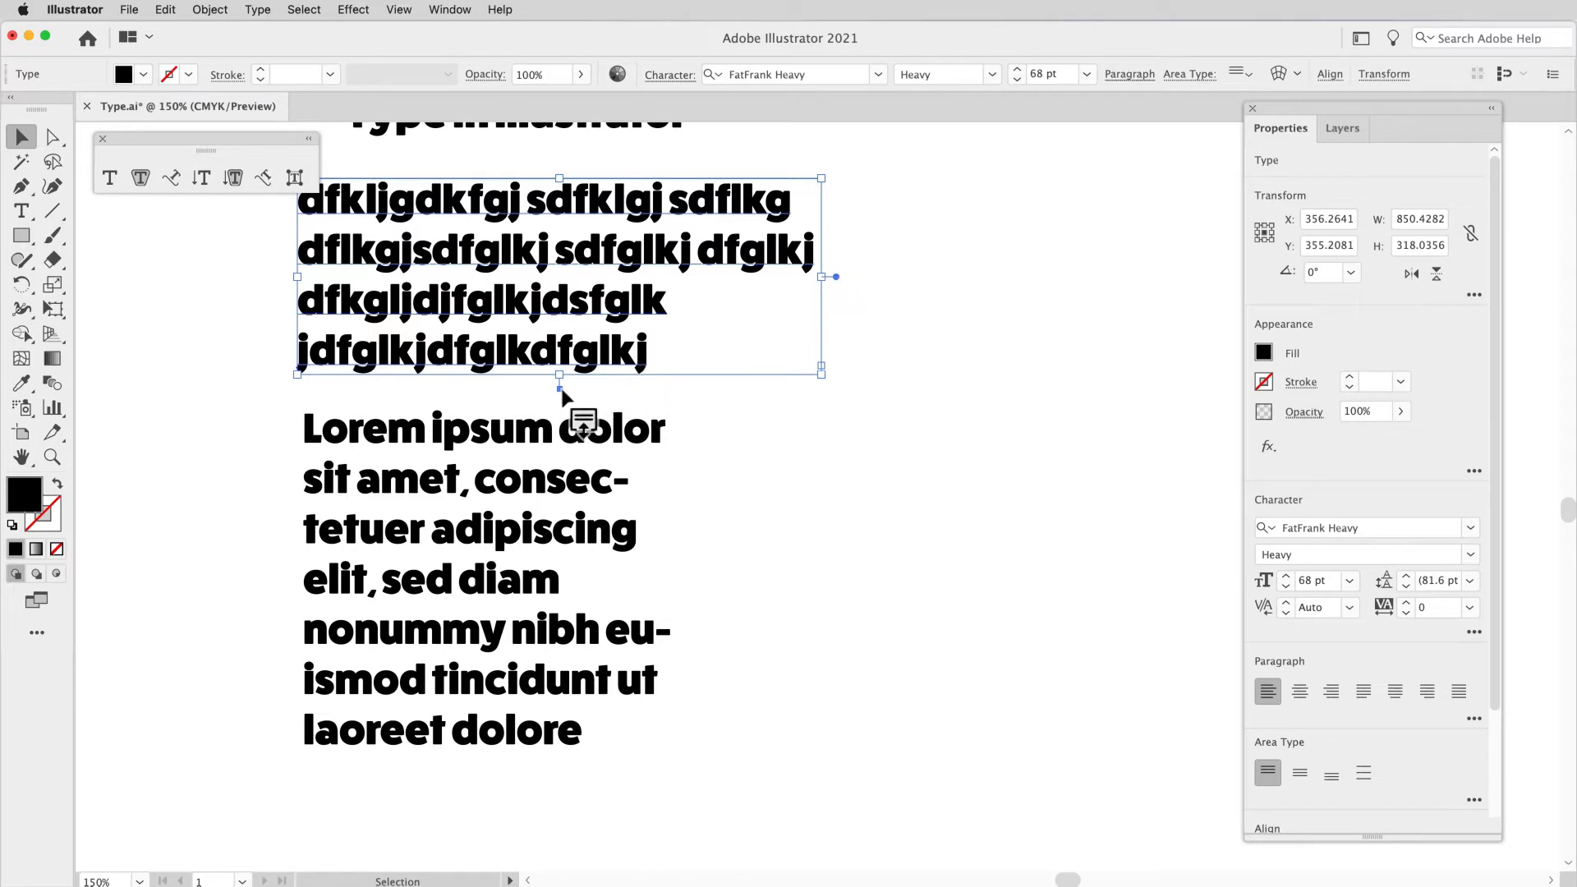
Step: Move the random-letter area type to the upper right of the Lorem ipsum block and resize its frame to about 581 pt wide and 418 pt high
drag(835, 387, 559, 424)
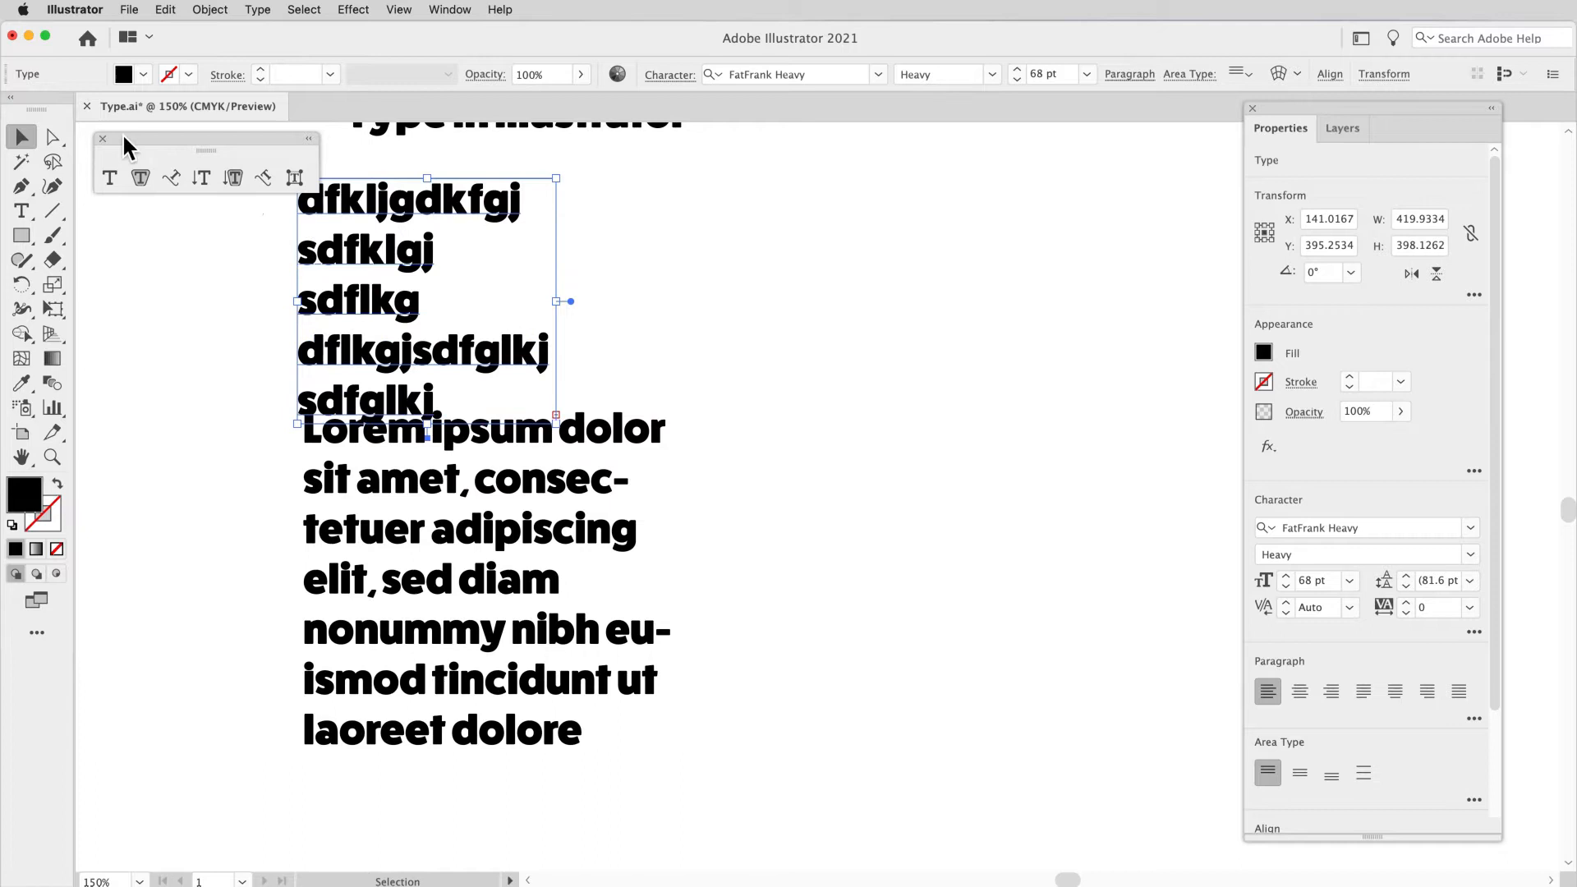
drag(369, 244, 810, 235)
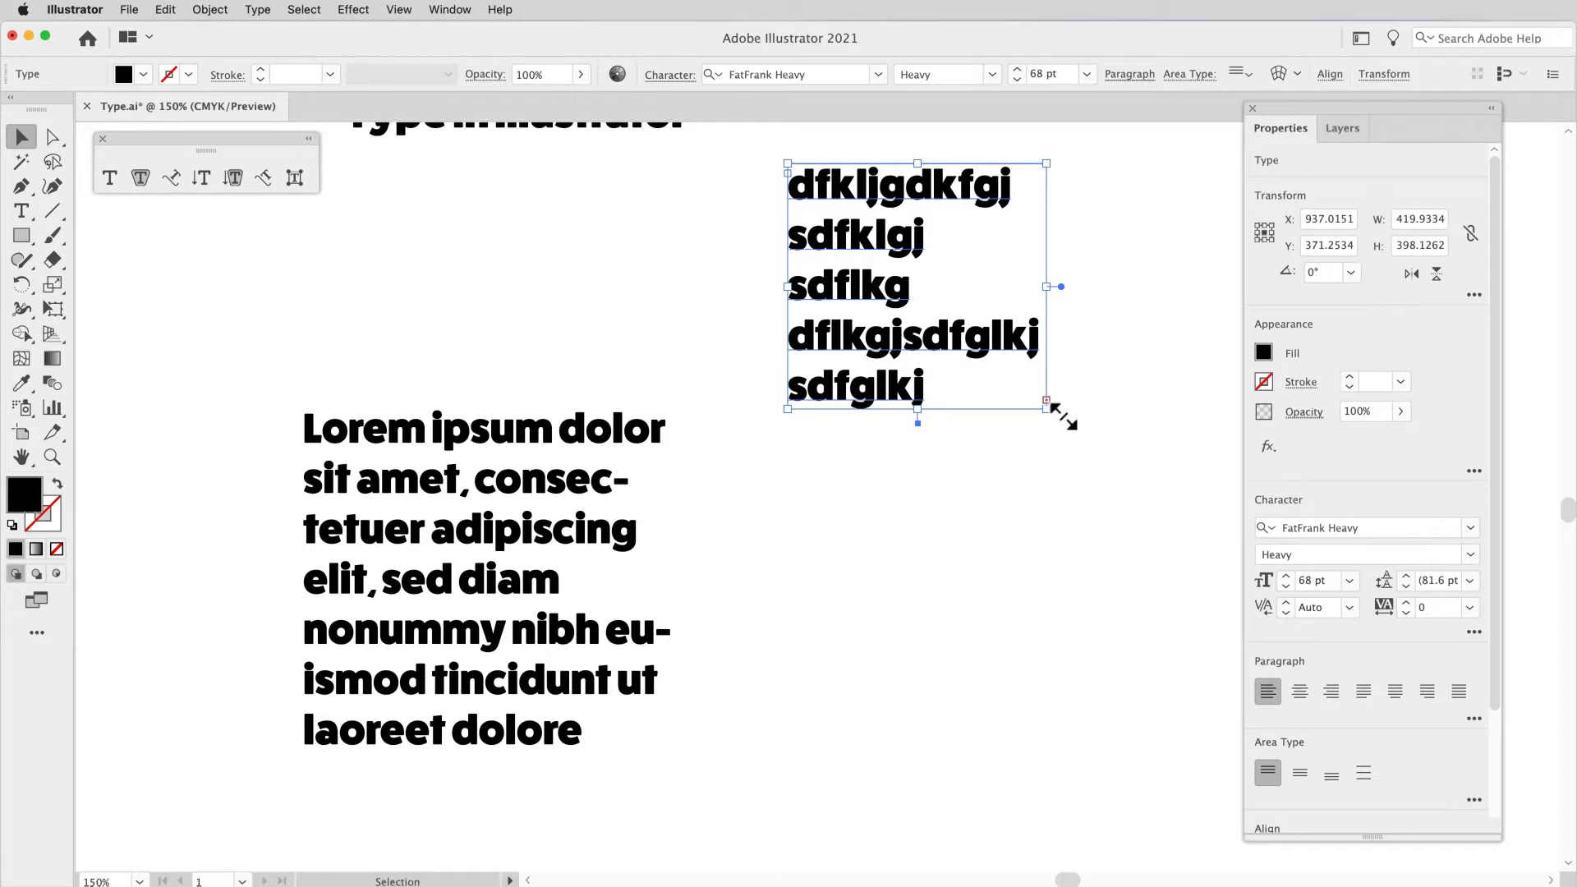
drag(1062, 415, 1163, 433)
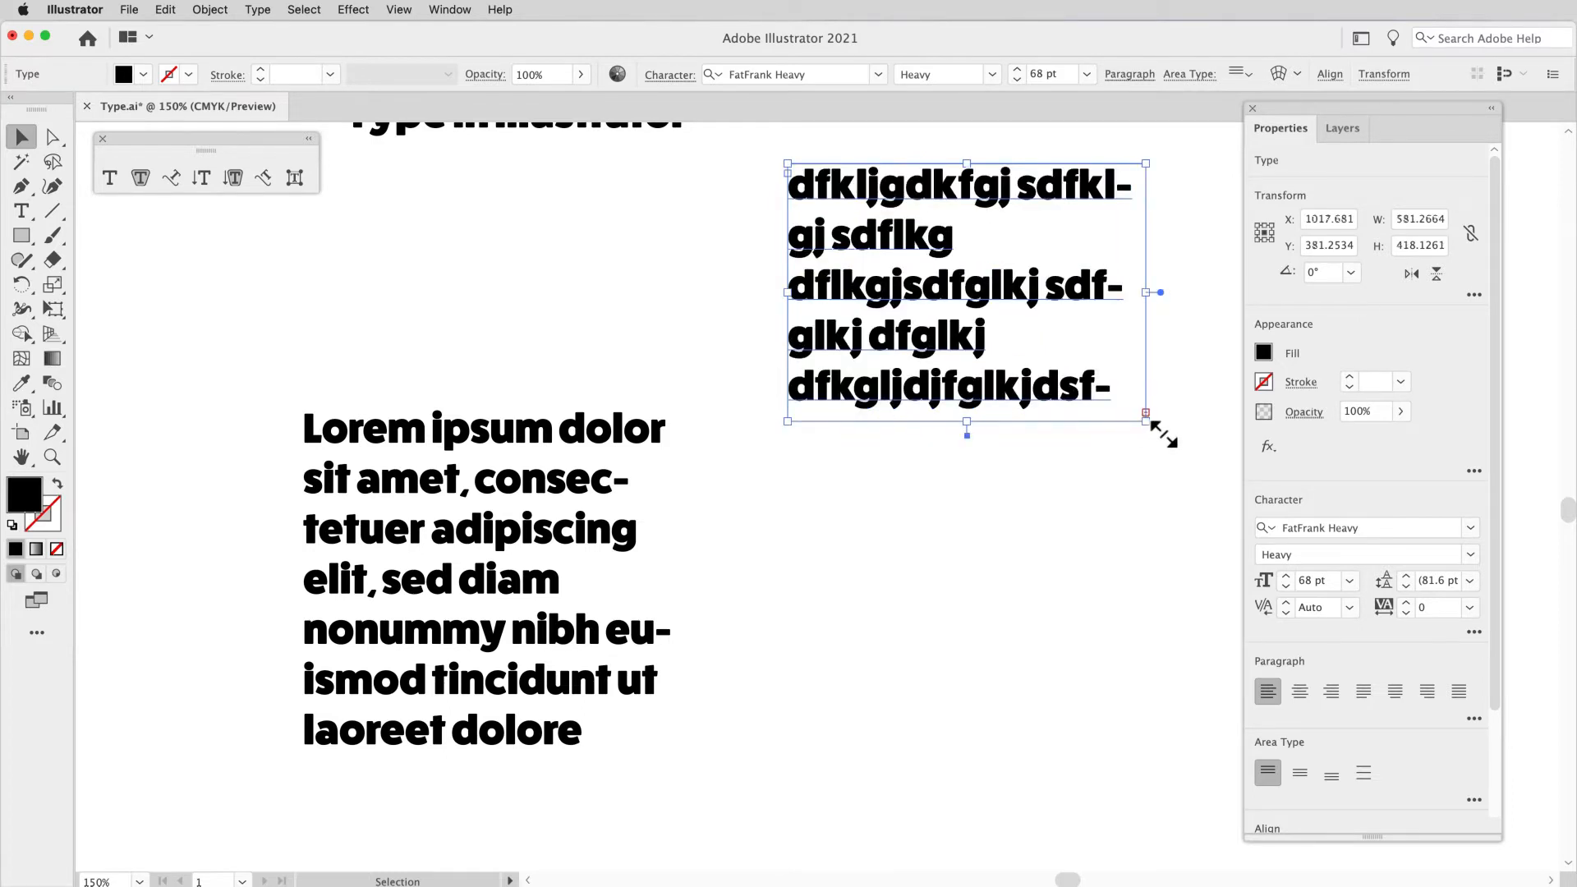
Step: Move the Lorem ipsum area type to about X 176 pt, Y 700 pt and convert it to point type
click(575, 429)
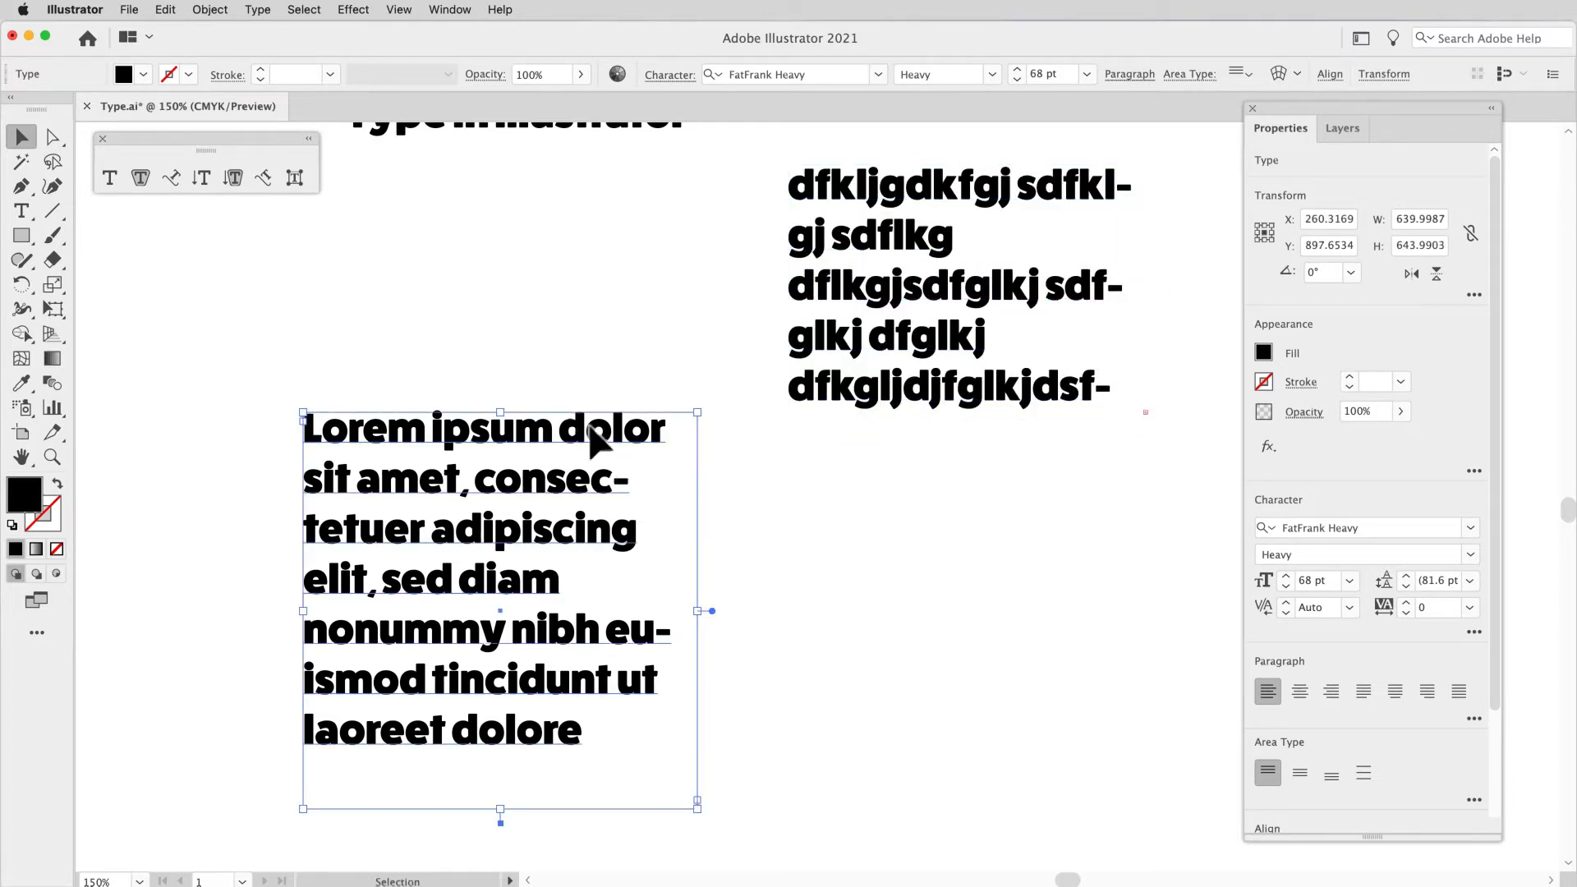
drag(599, 444, 549, 322)
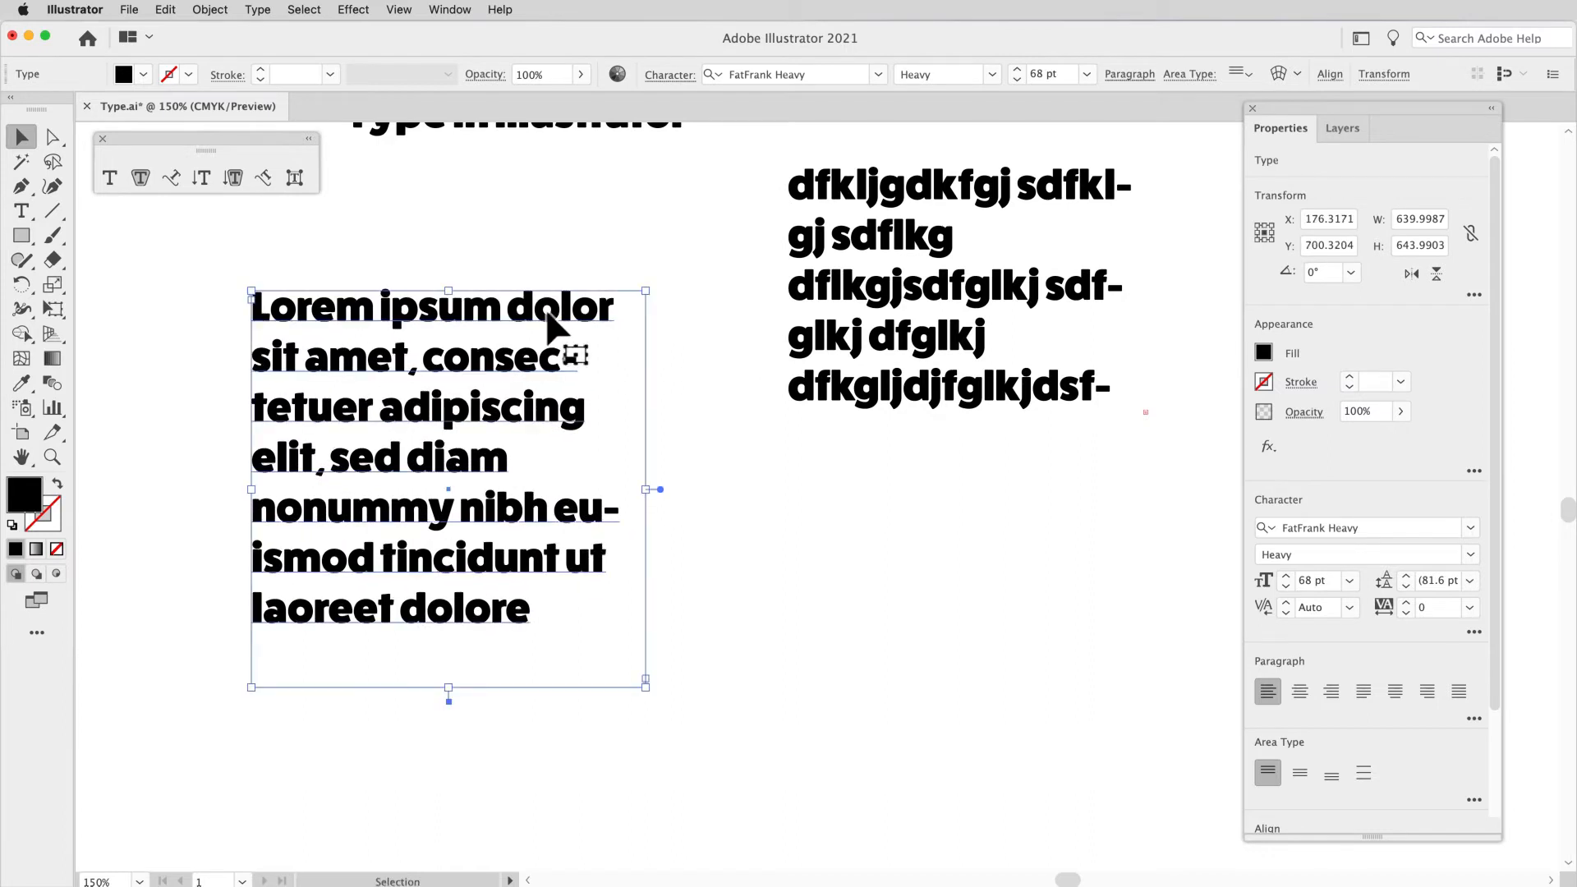
click(662, 491)
double_click(662, 493)
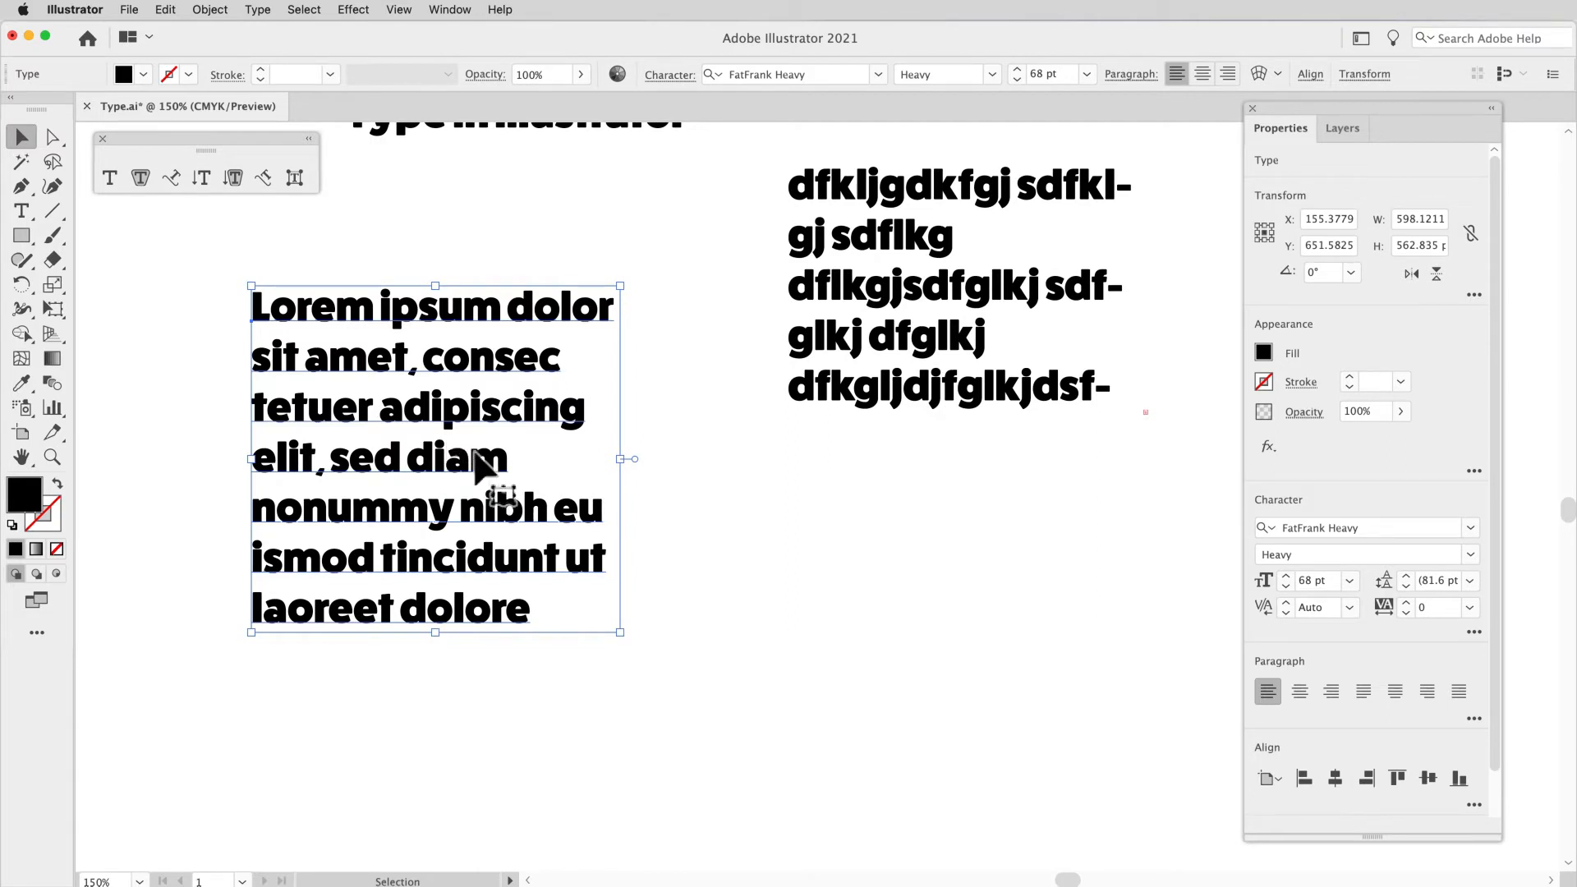
Step: Try squeezing the Lorem ipsum point type to about 380 pt wide and 548 pt high, and undo the scaling
drag(622, 637, 497, 637)
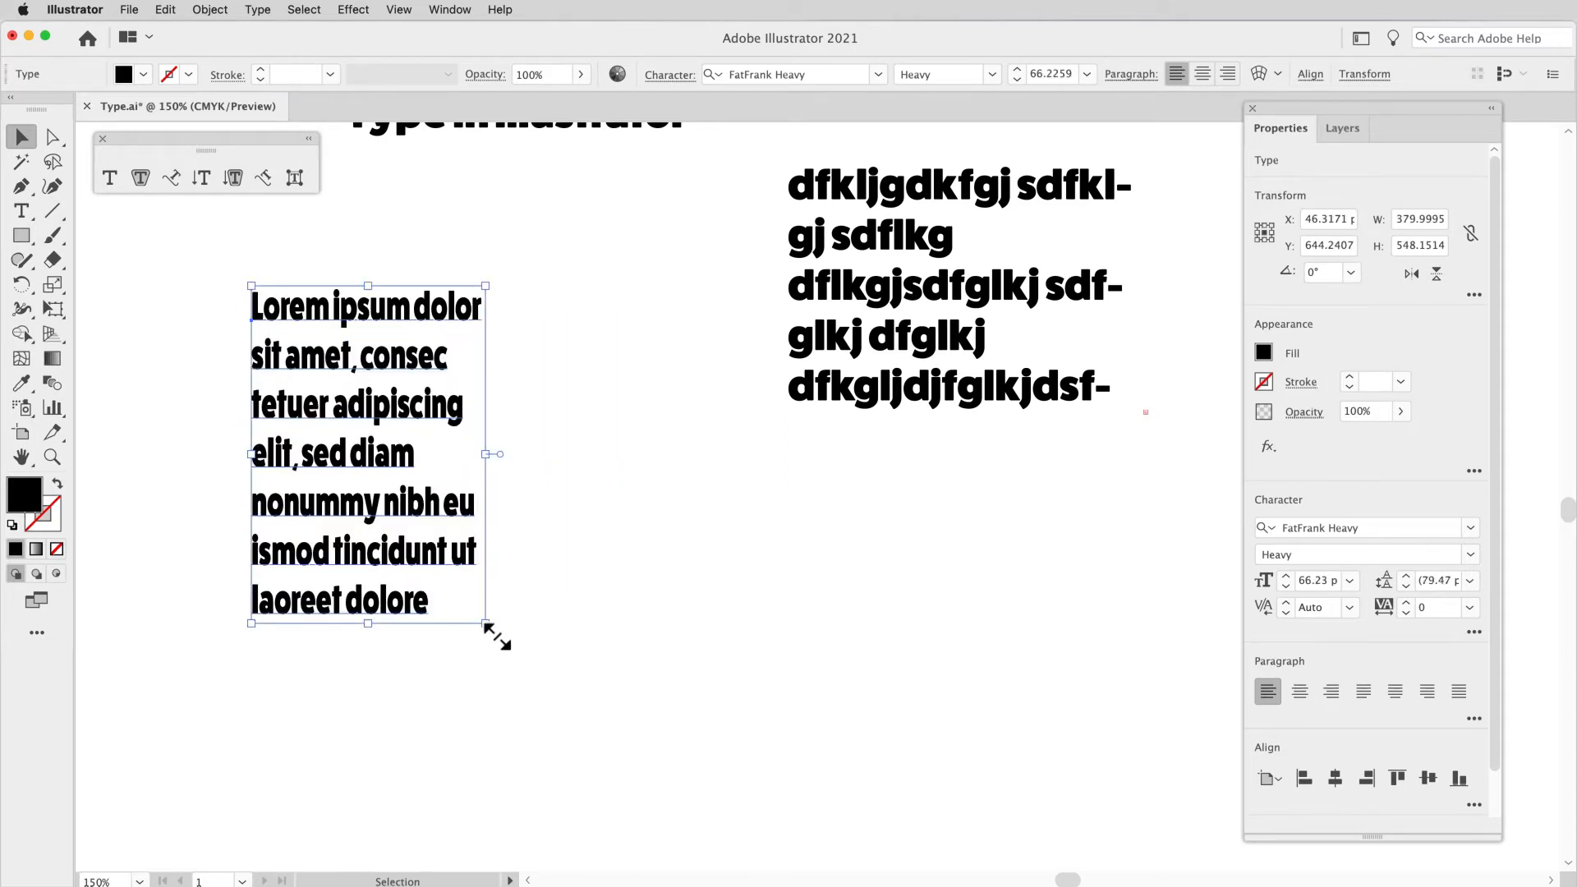
key(super+z)
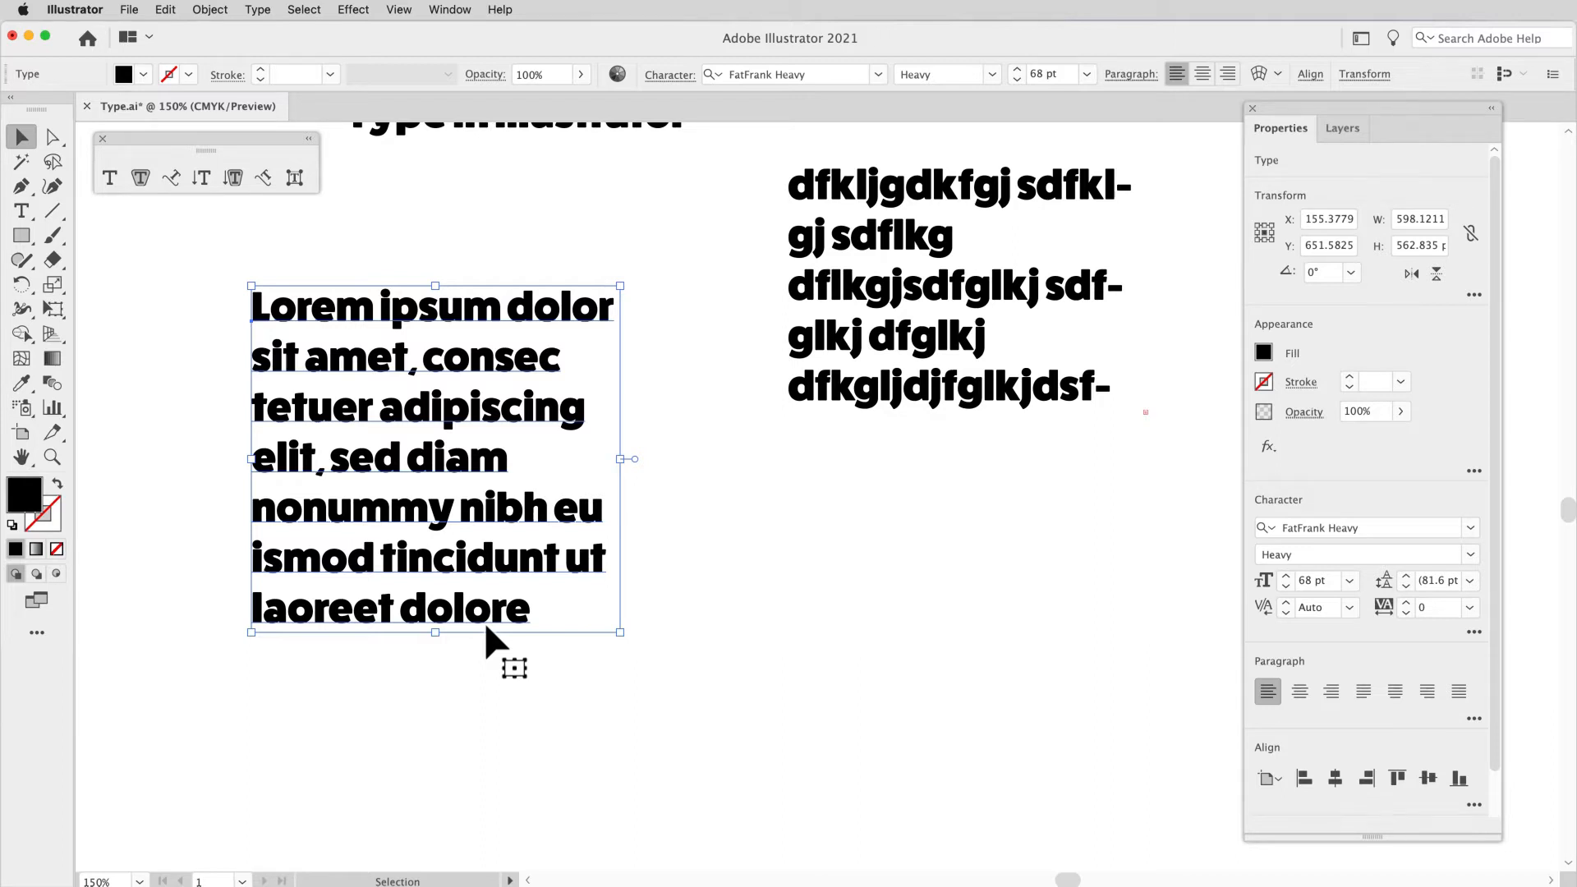
Step: Convert the Lorem ipsum text back to area type and enlarge its frame to about 632 pt wide and 639 pt high
click(637, 459)
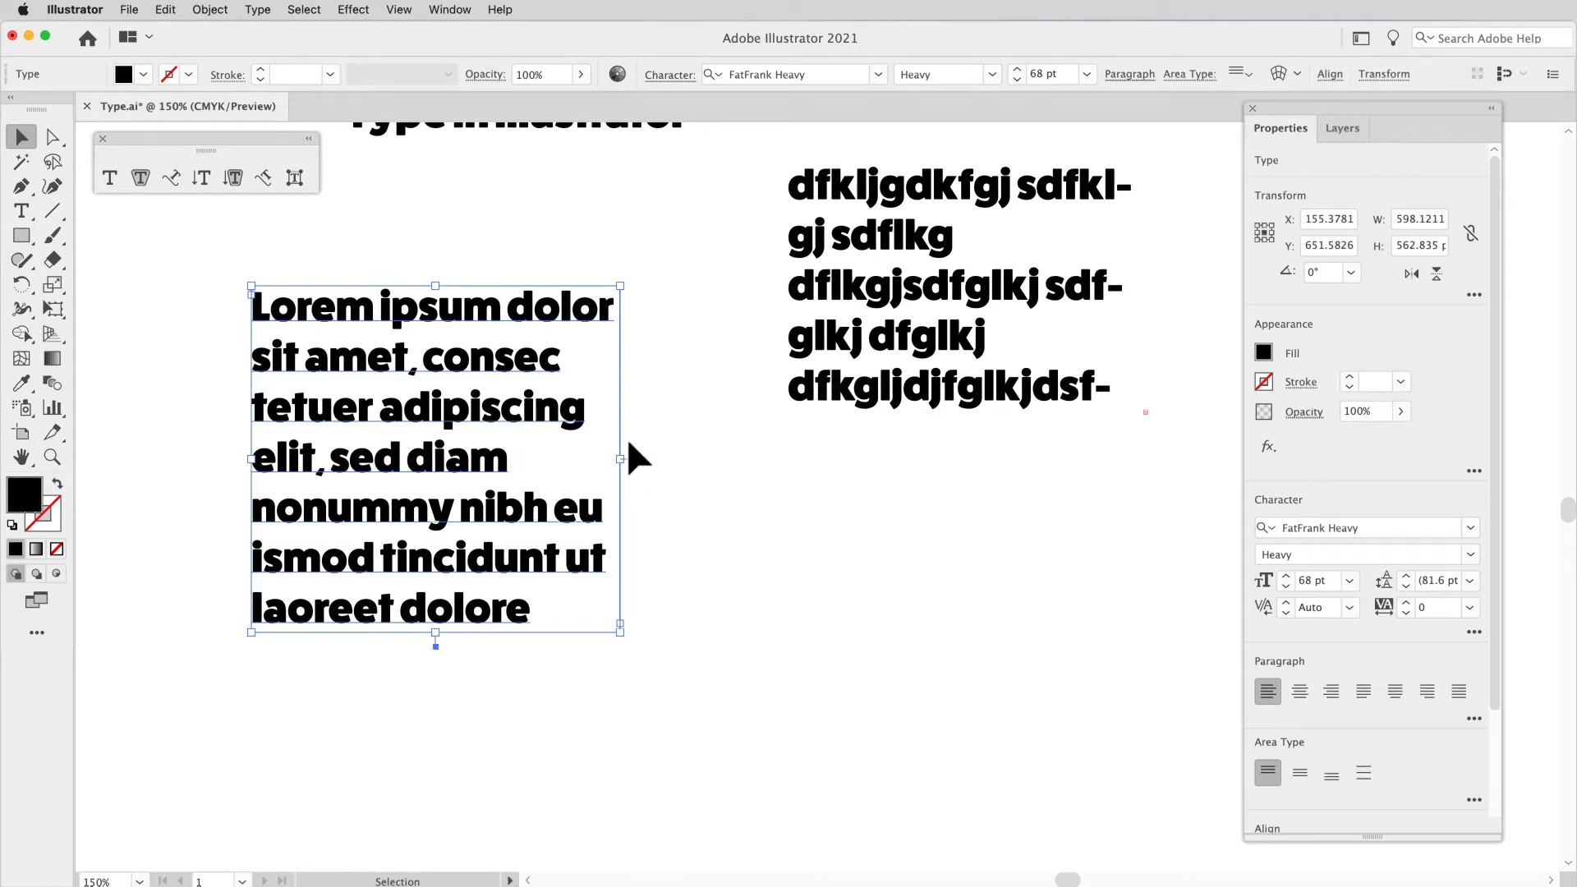
drag(633, 645, 653, 693)
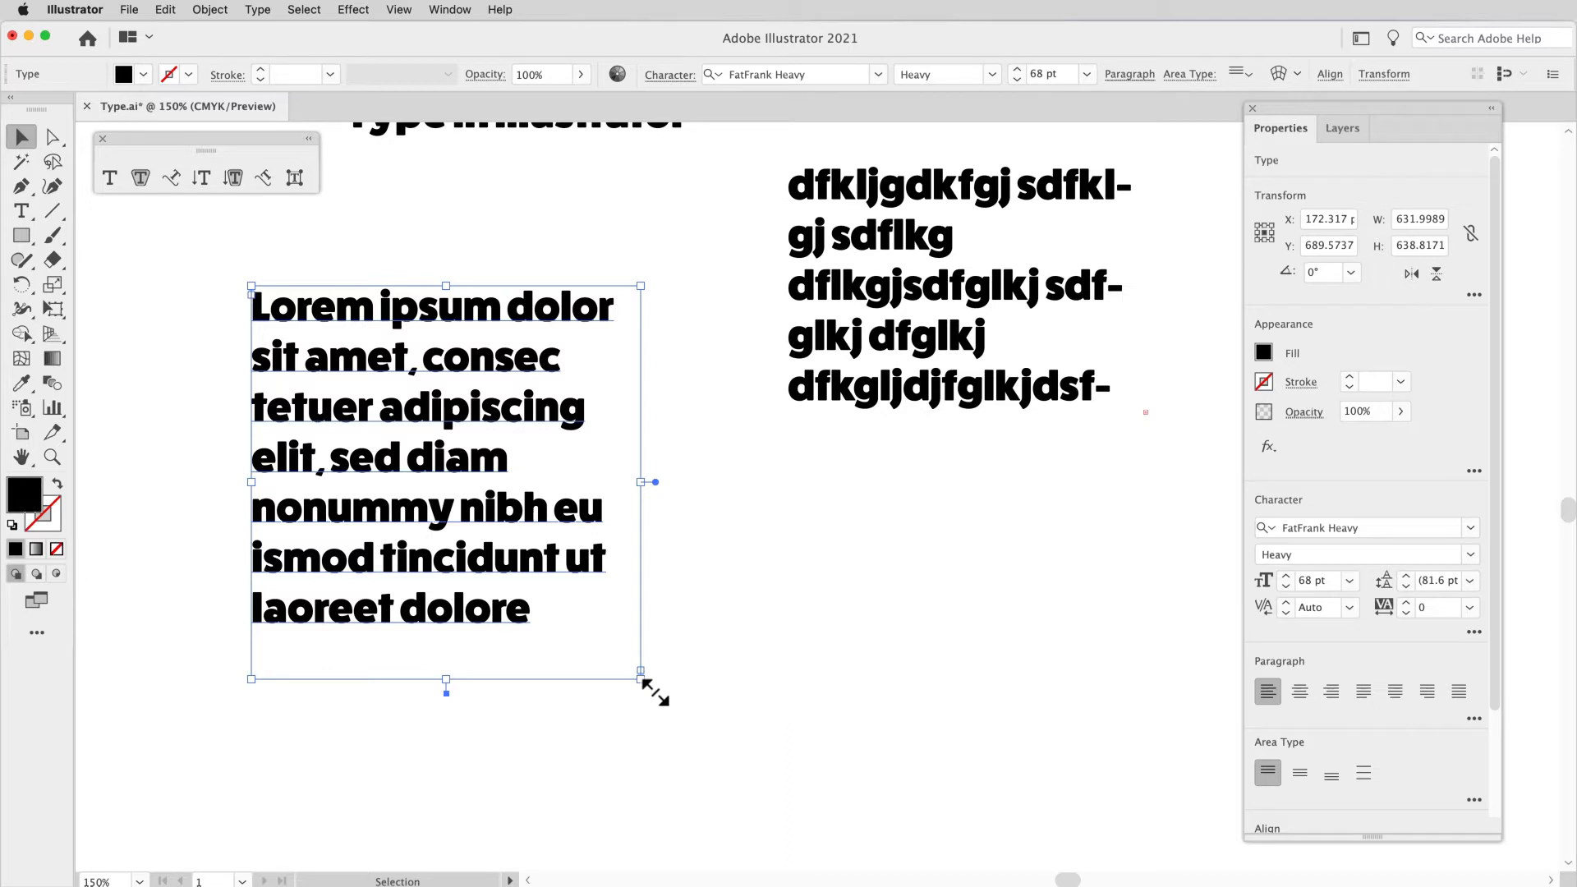
Step: Try to convert the overset random-letter area type to point type, and decline the conversion that would lose the overset text
click(908, 306)
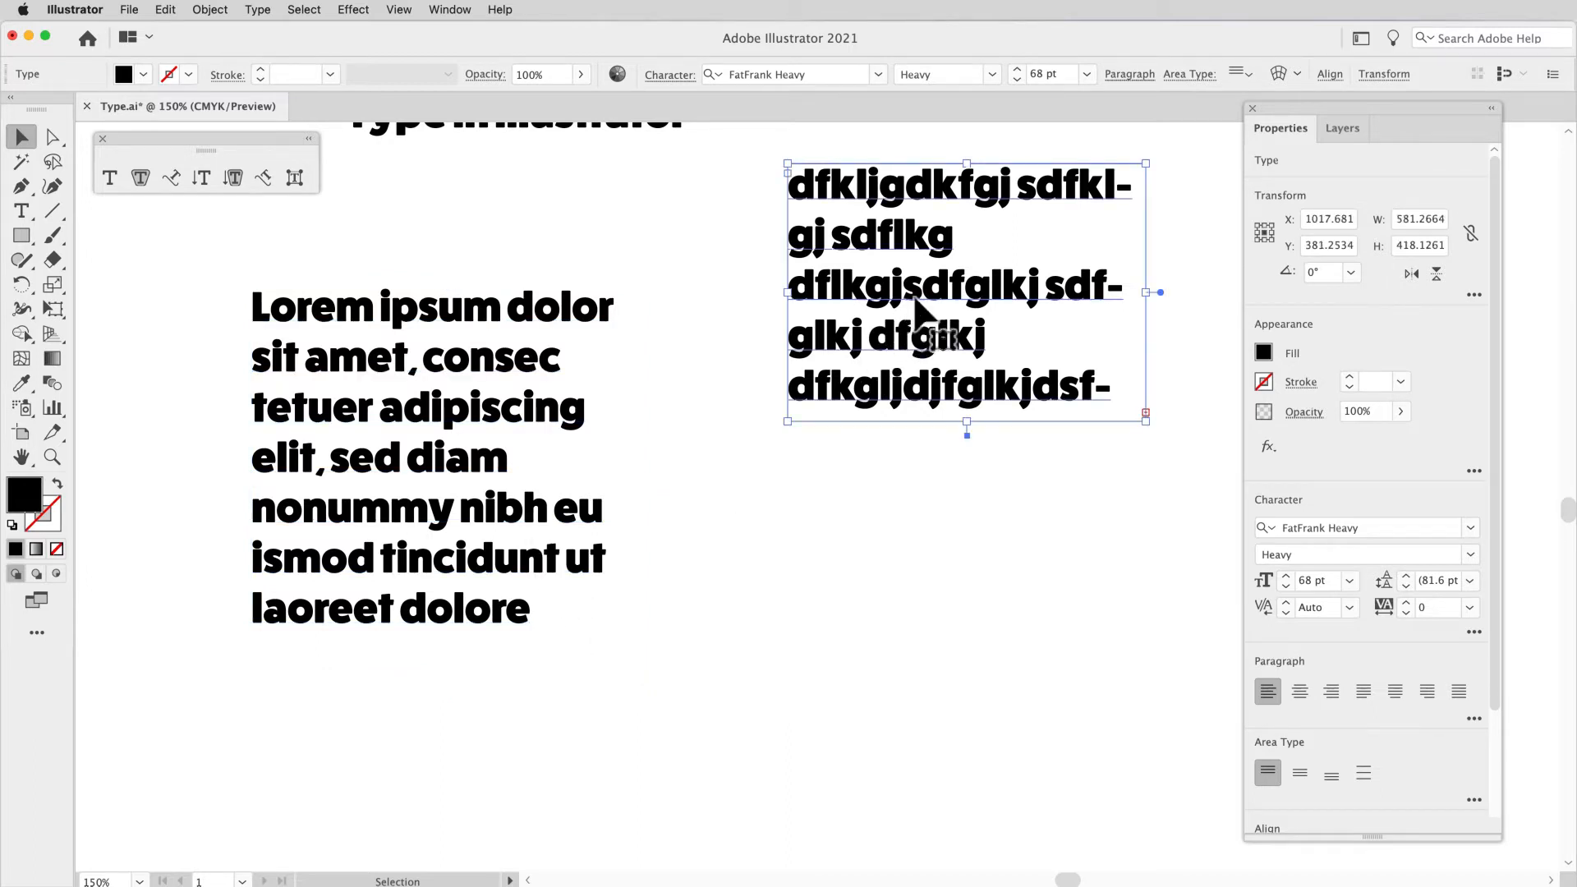
double_click(1158, 294)
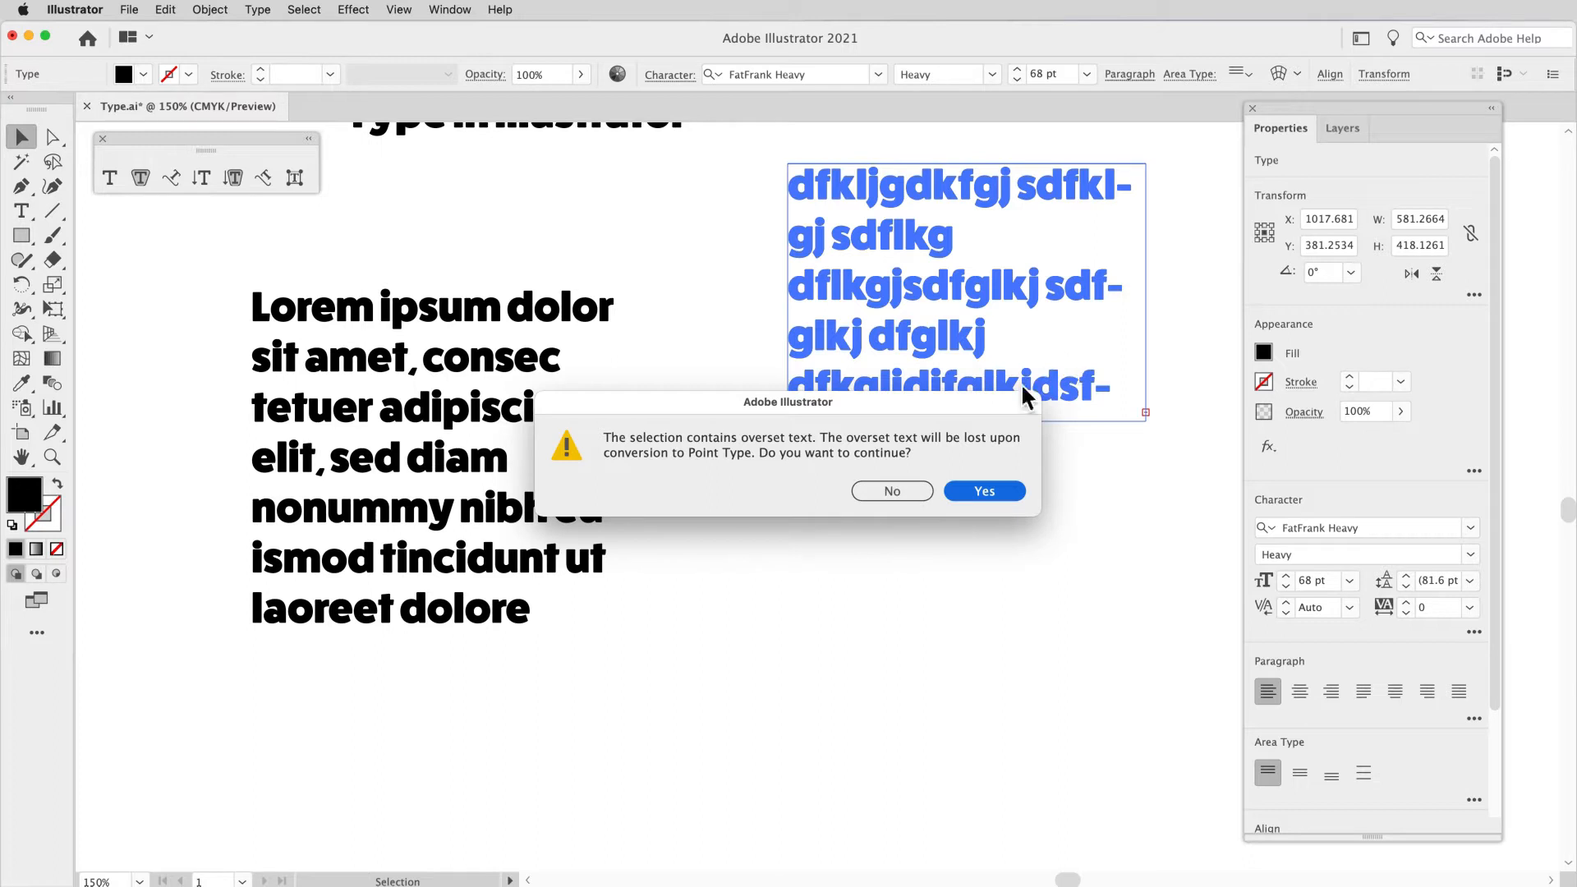
click(899, 489)
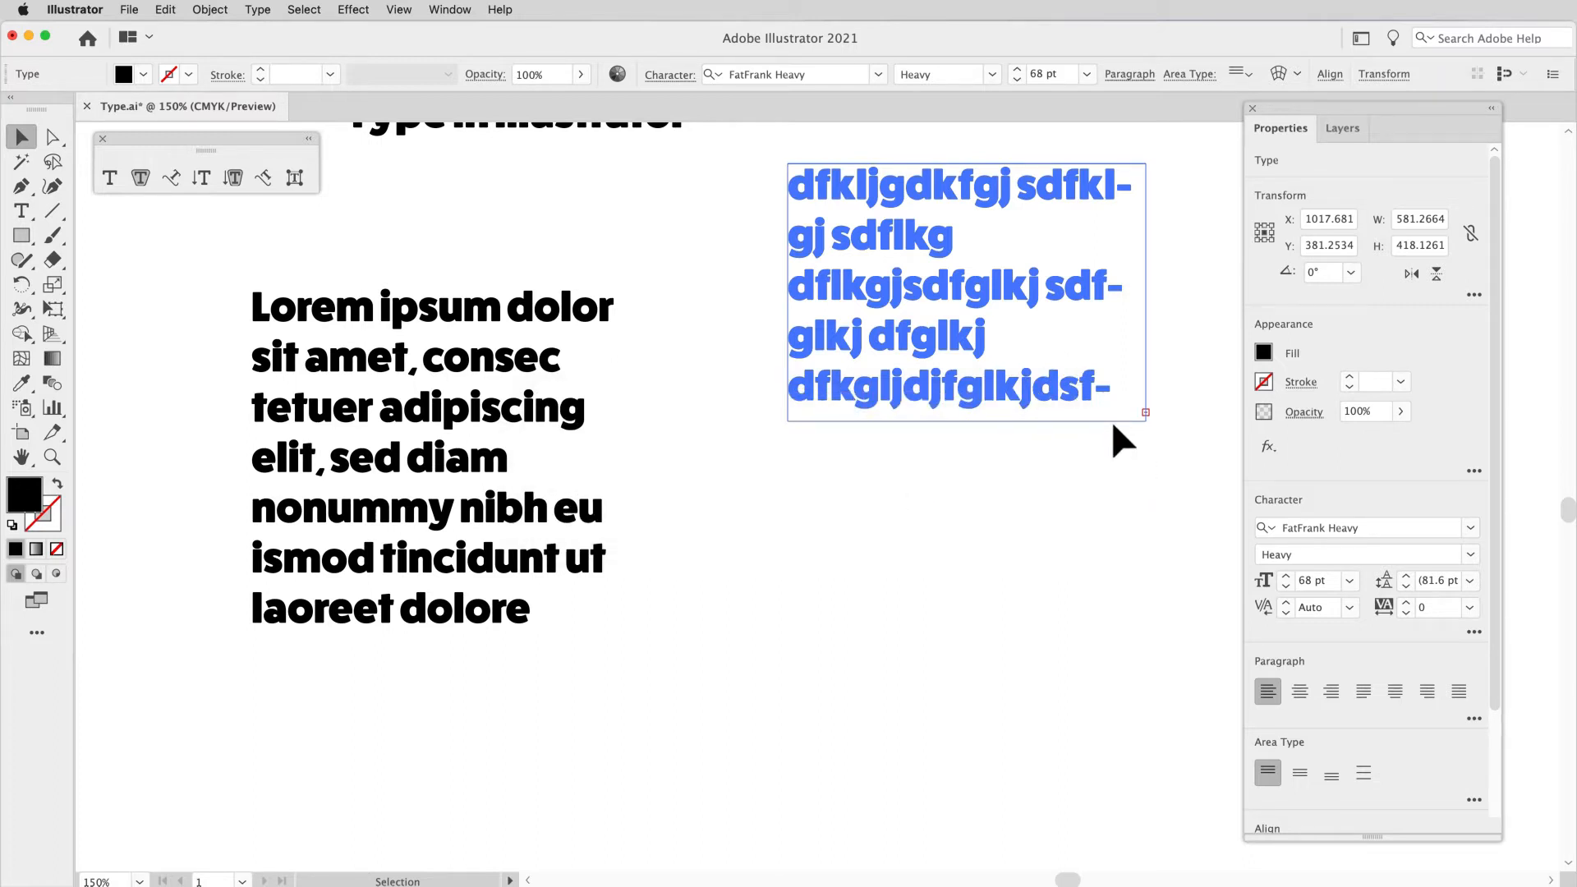
key(Escape)
Step: Auto-fit the random-letter area type frame to its full text and convert it to point type
double_click(968, 435)
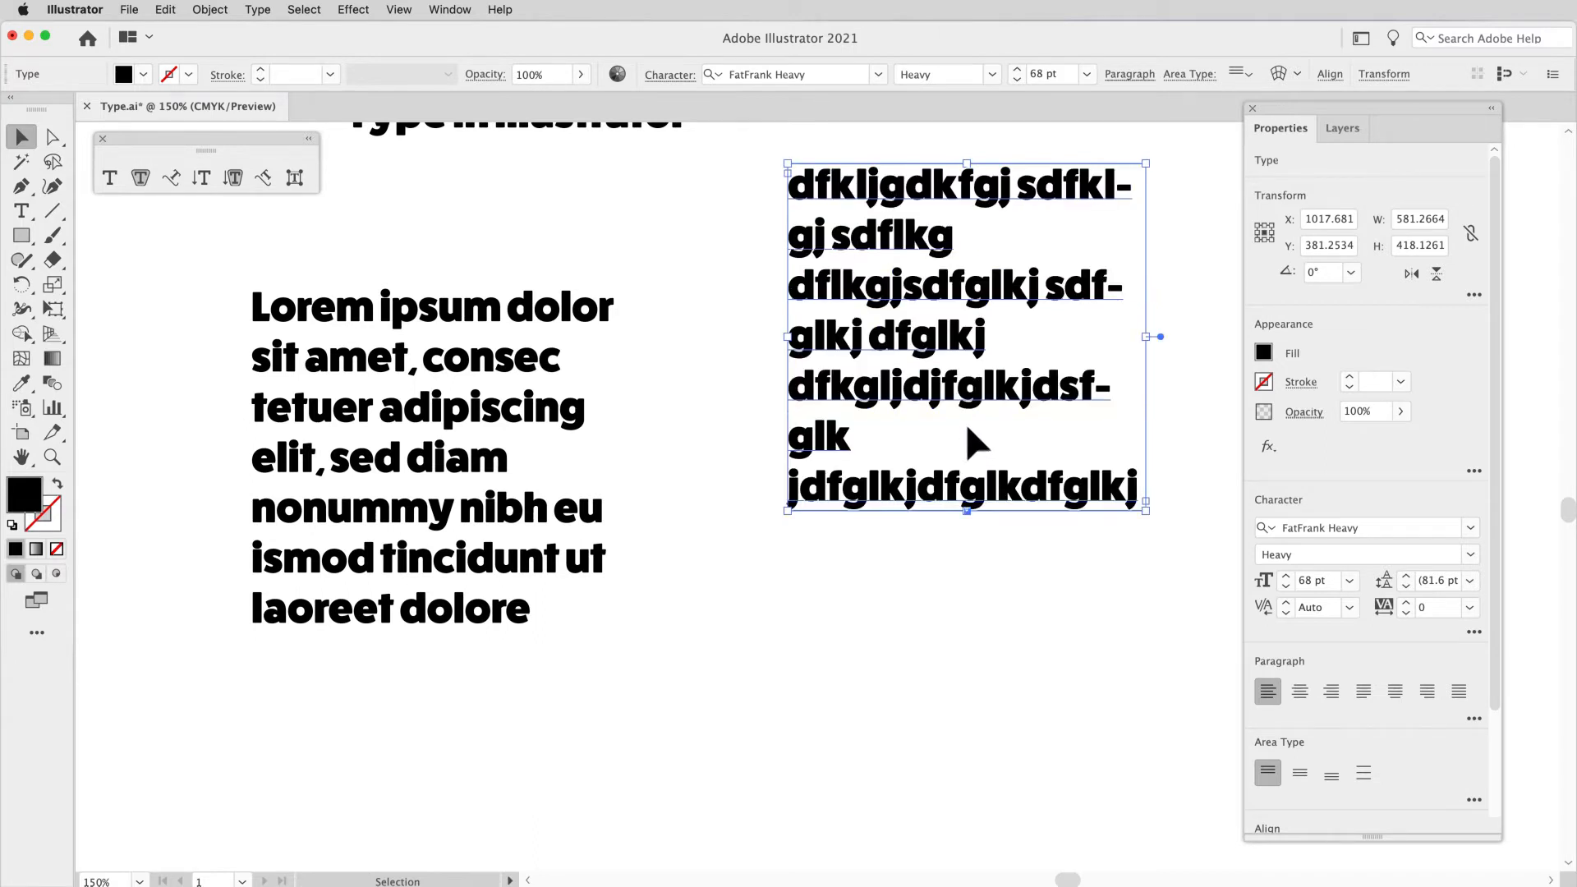
double_click(1162, 336)
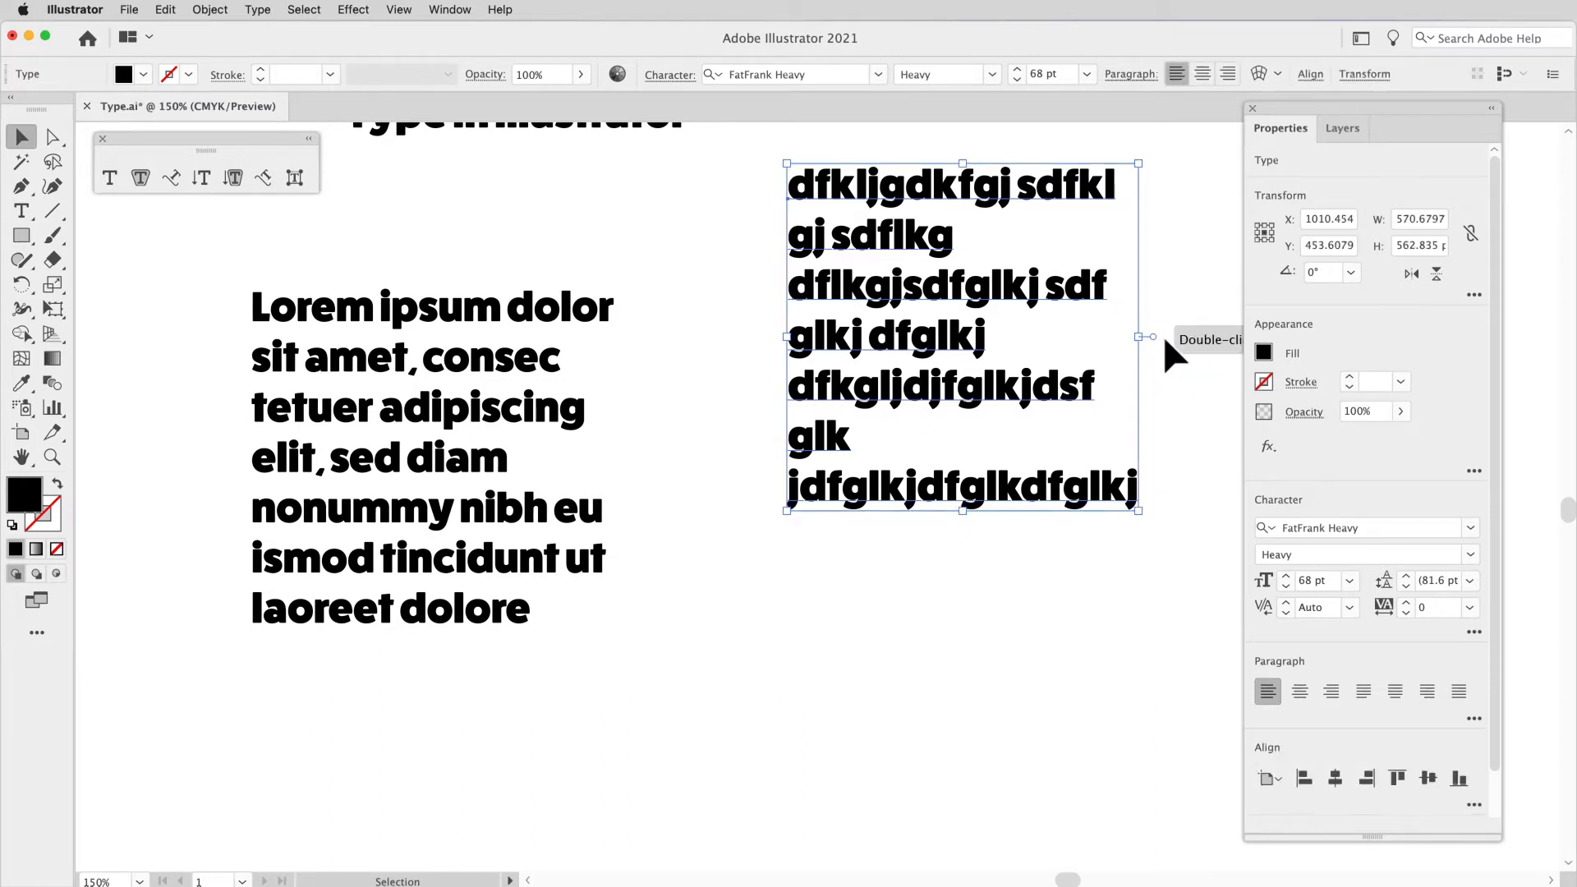
Step: Scale the random-letter point type to about 339 pt wide and 334 pt high and reposition it farther from the Lorem ipsum block
drag(957, 305, 933, 373)
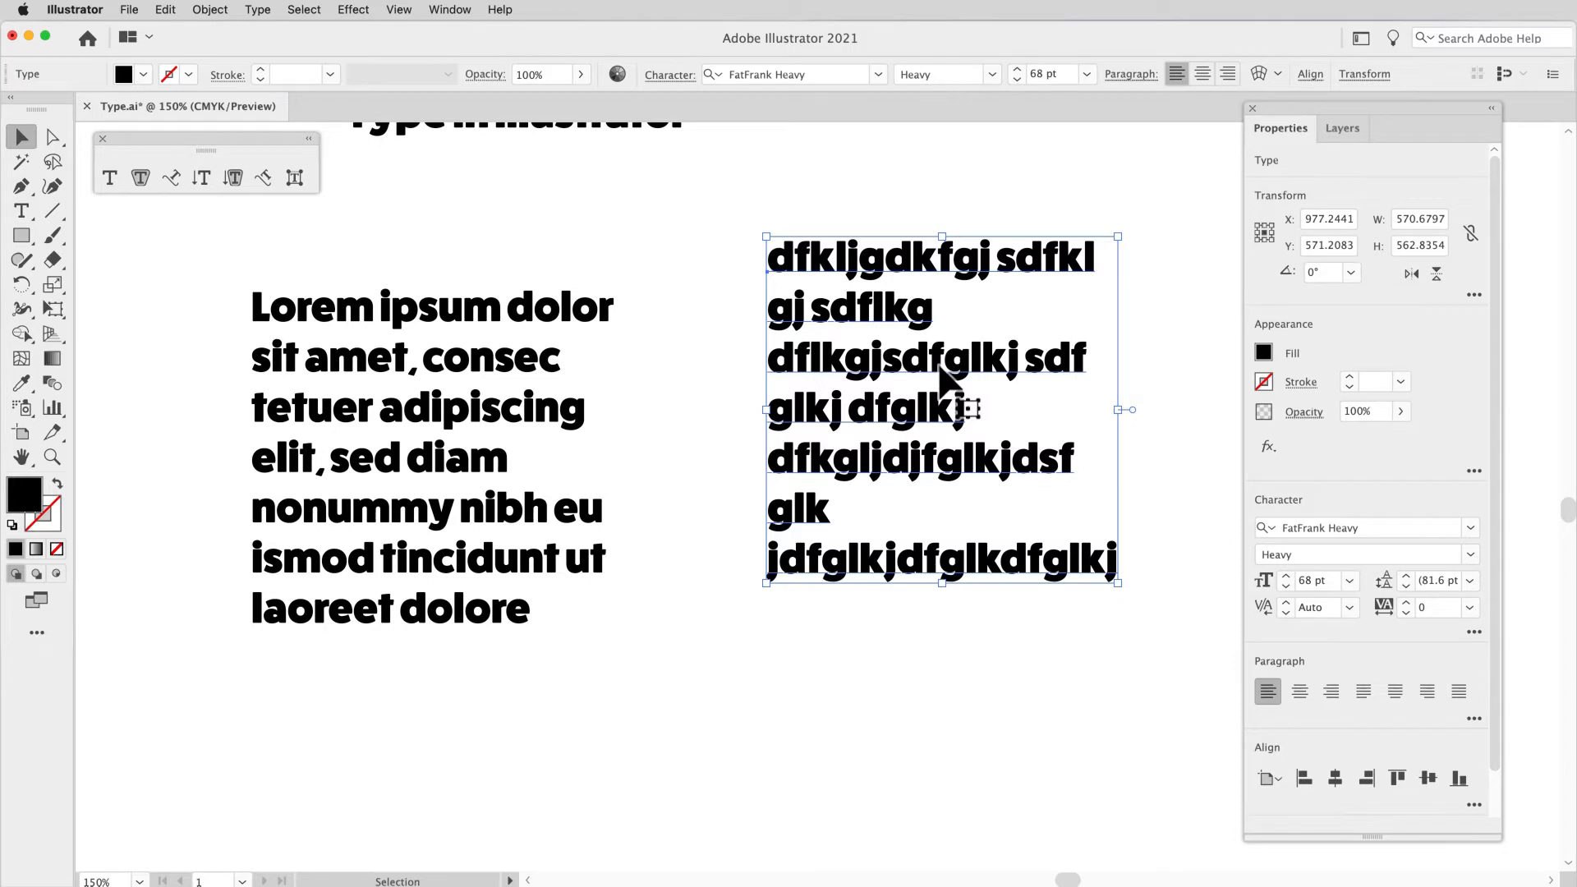
drag(1123, 250, 991, 382)
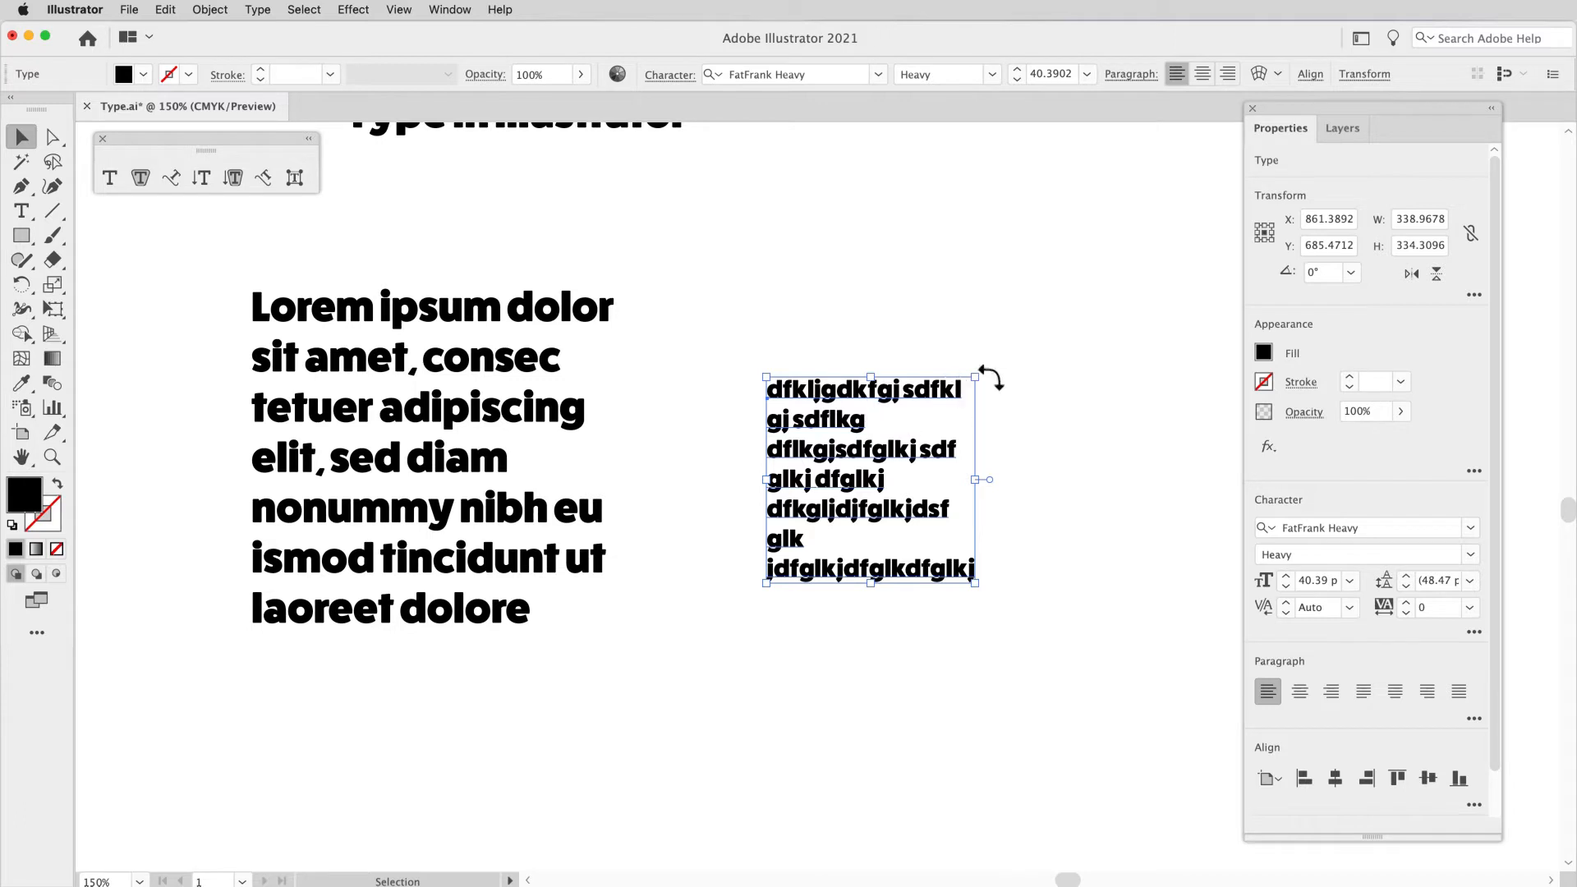
drag(990, 375, 1031, 370)
click(1021, 354)
drag(886, 393, 984, 330)
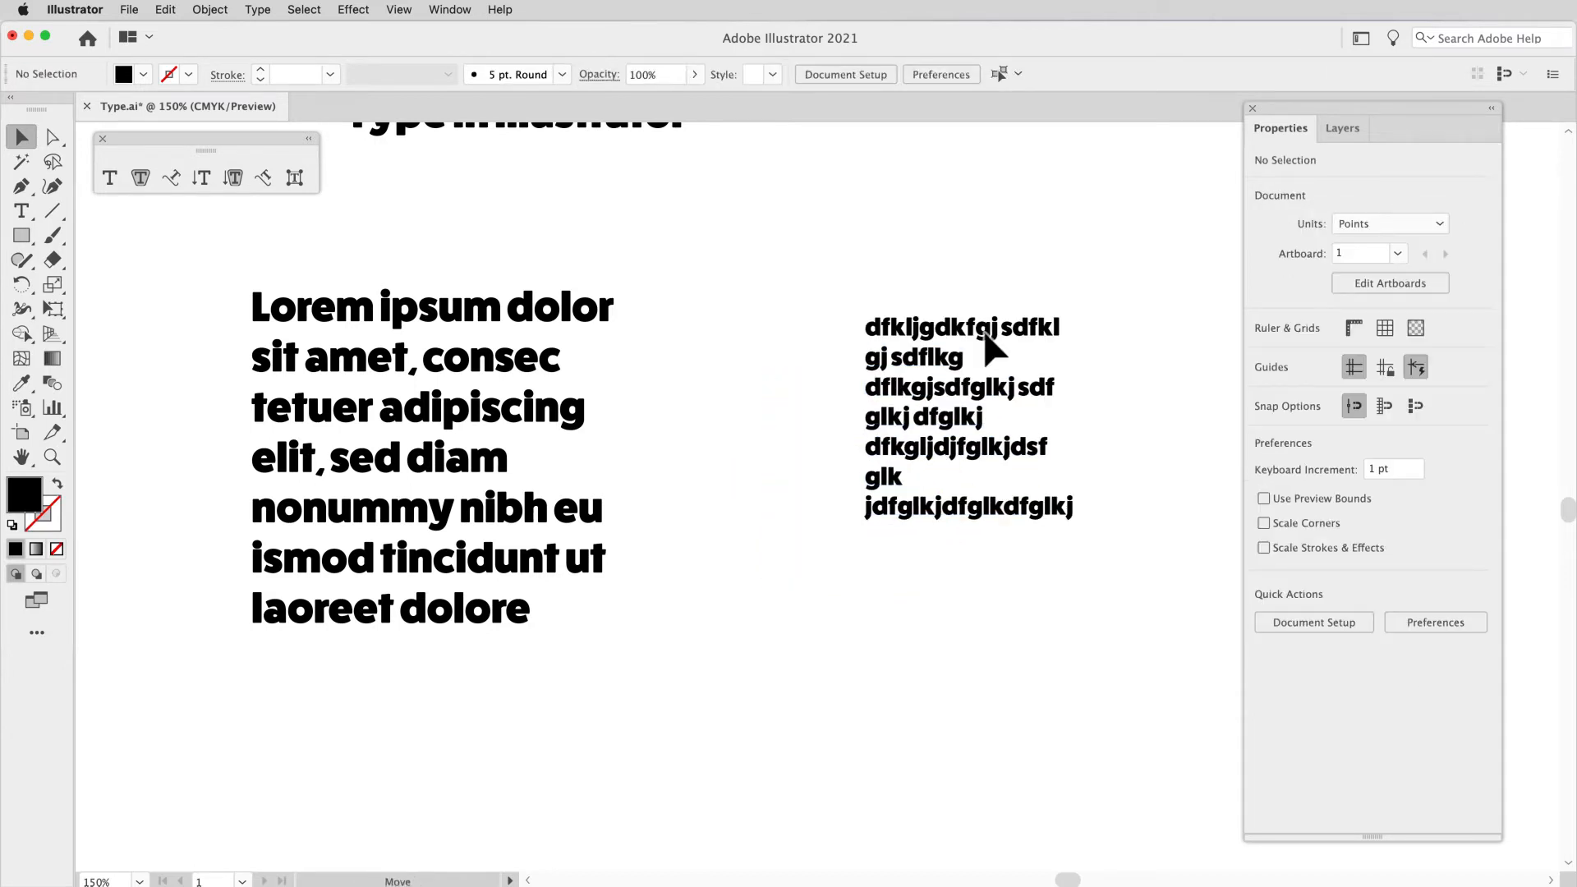
Step: Enlarge the Lorem ipsum area type frame to about 666 pt wide and 673 pt high
click(547, 336)
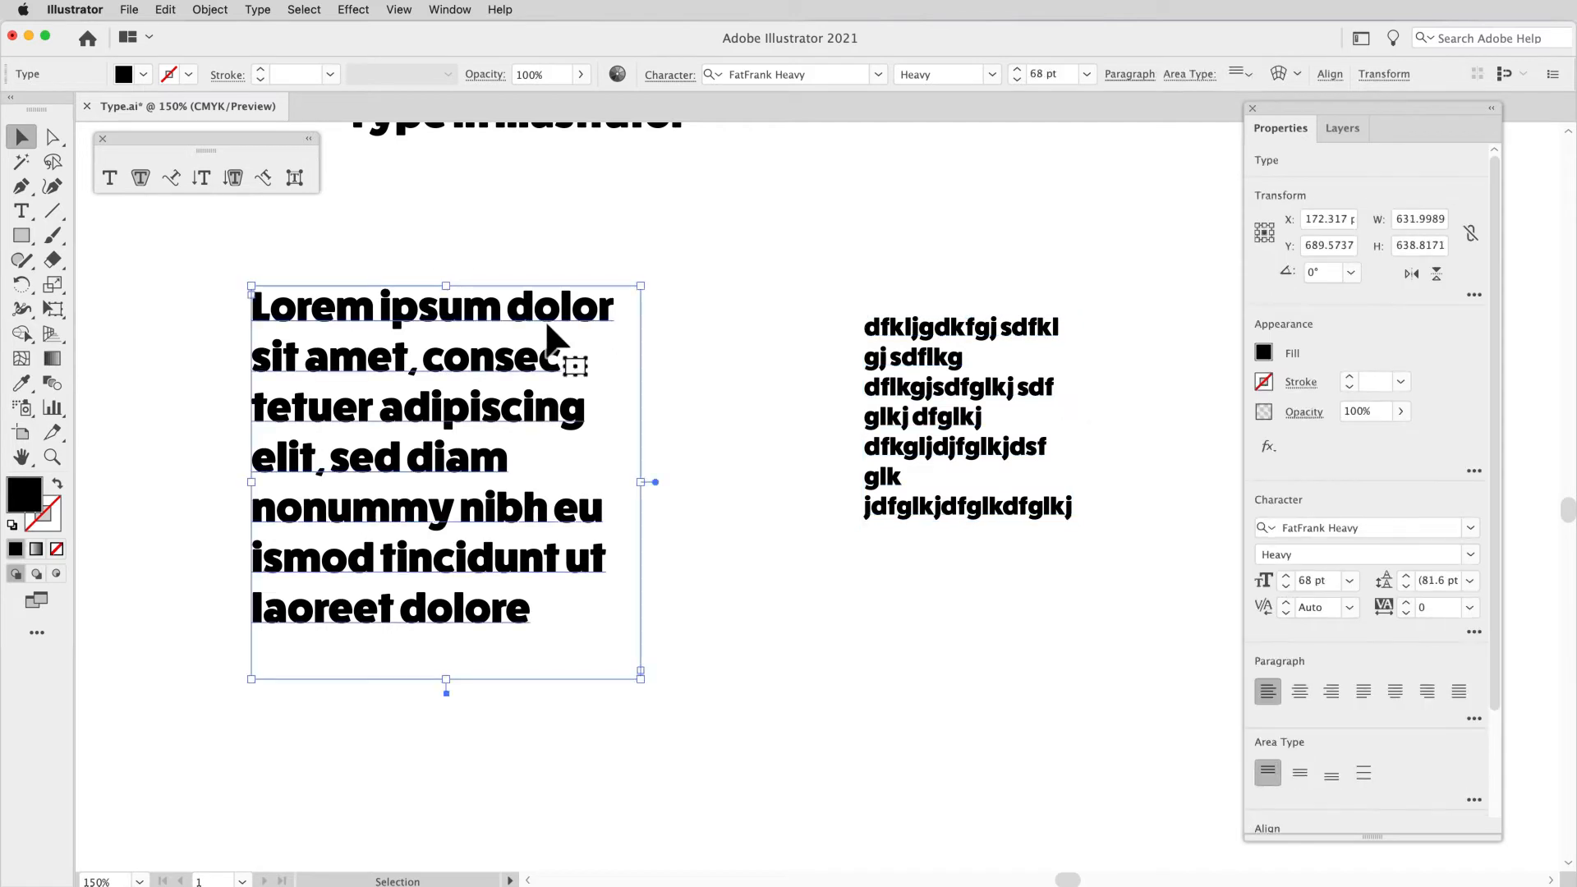
drag(649, 297, 690, 271)
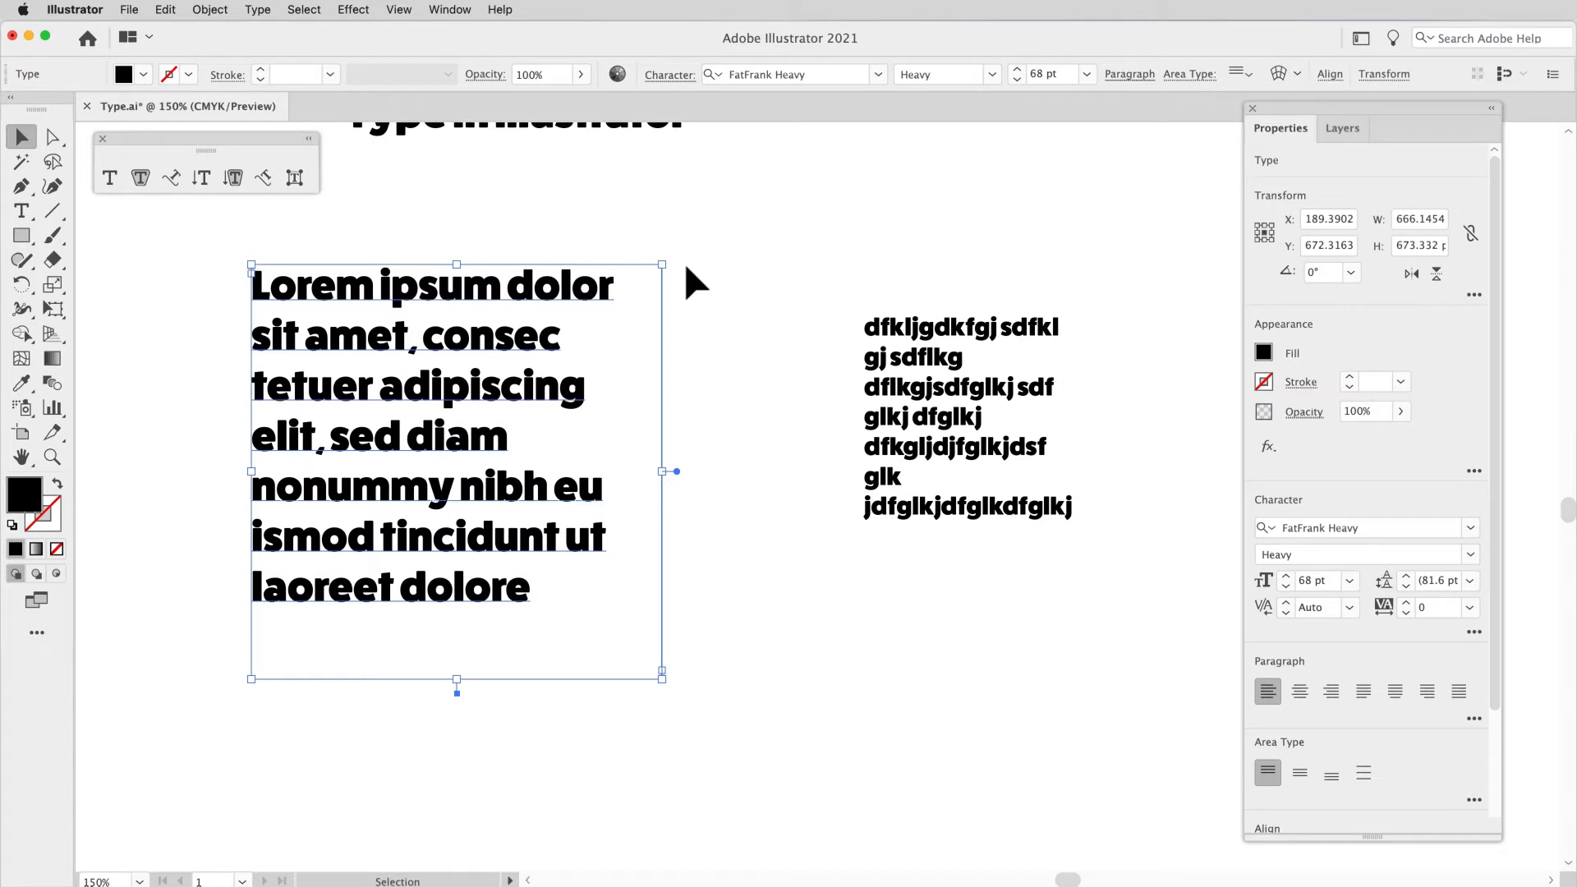
Step: Try rotating the Lorem ipsum area type frame freehand, including to about 78.8°, and undo the rotations
drag(680, 268, 336, 293)
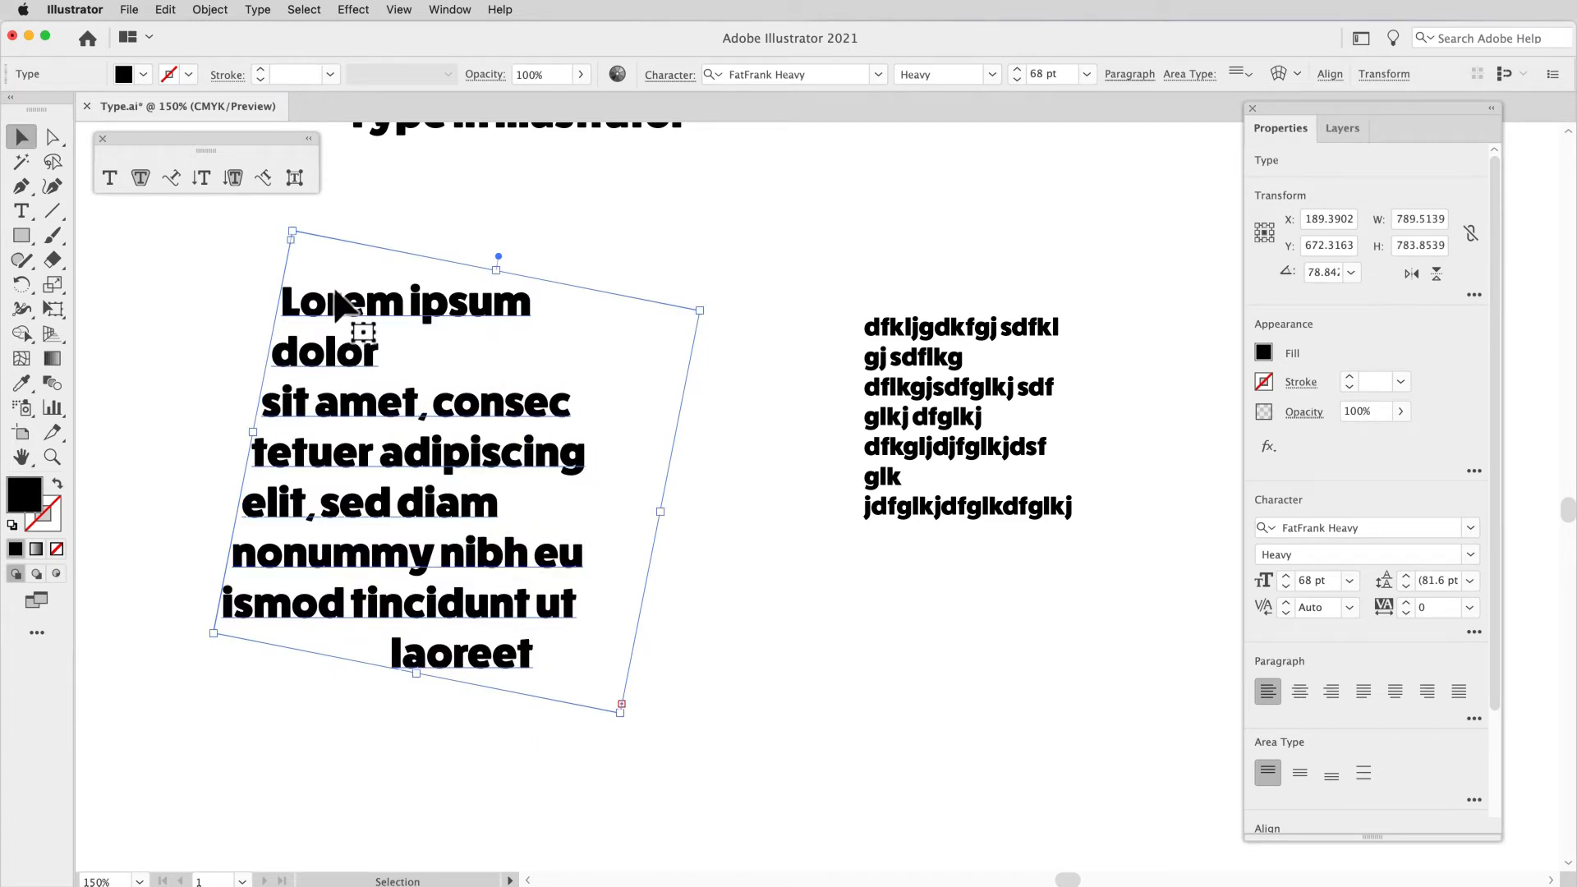
key(super+z)
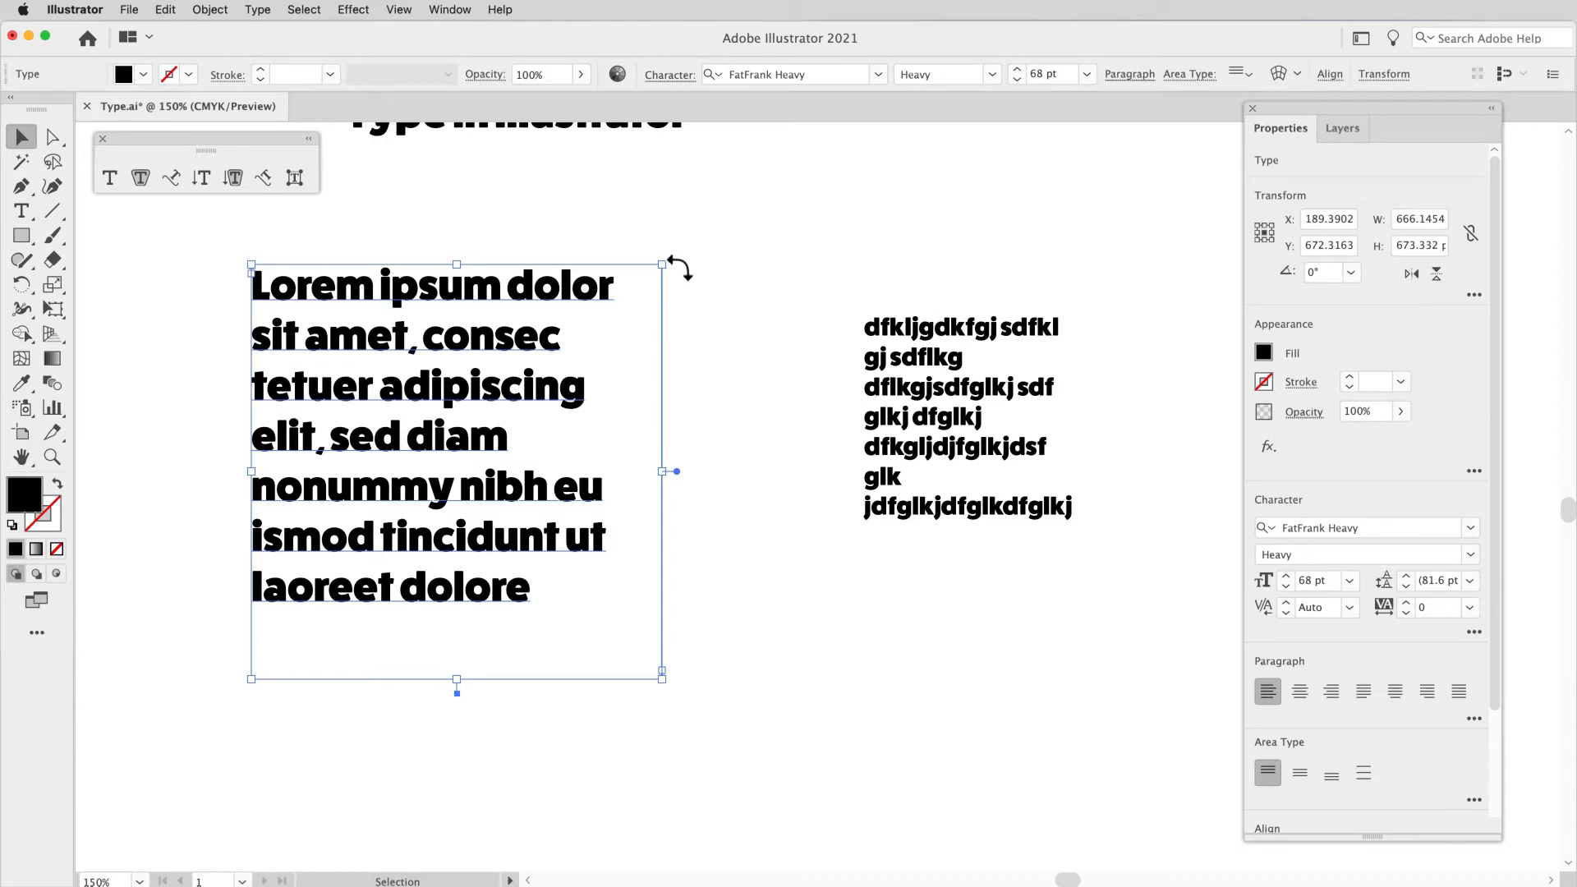
drag(681, 268, 631, 263)
key(super+z)
Step: Set the rotation of the Lorem ipsum area type to 30° and return it to 0°
scroll(1334, 278, up, 1)
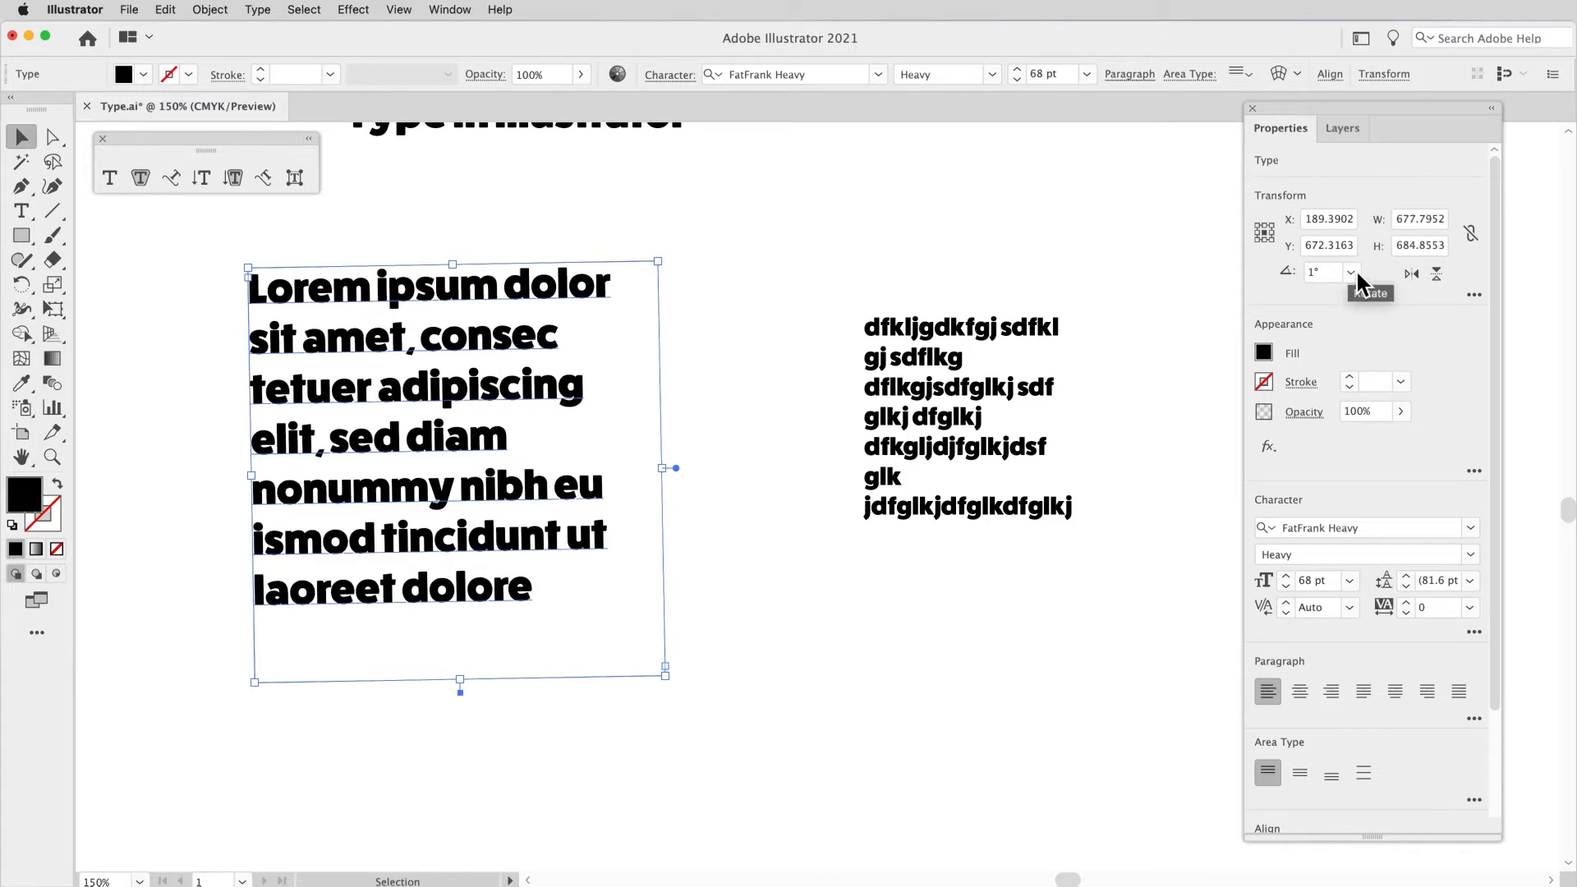
click(1354, 272)
click(1364, 319)
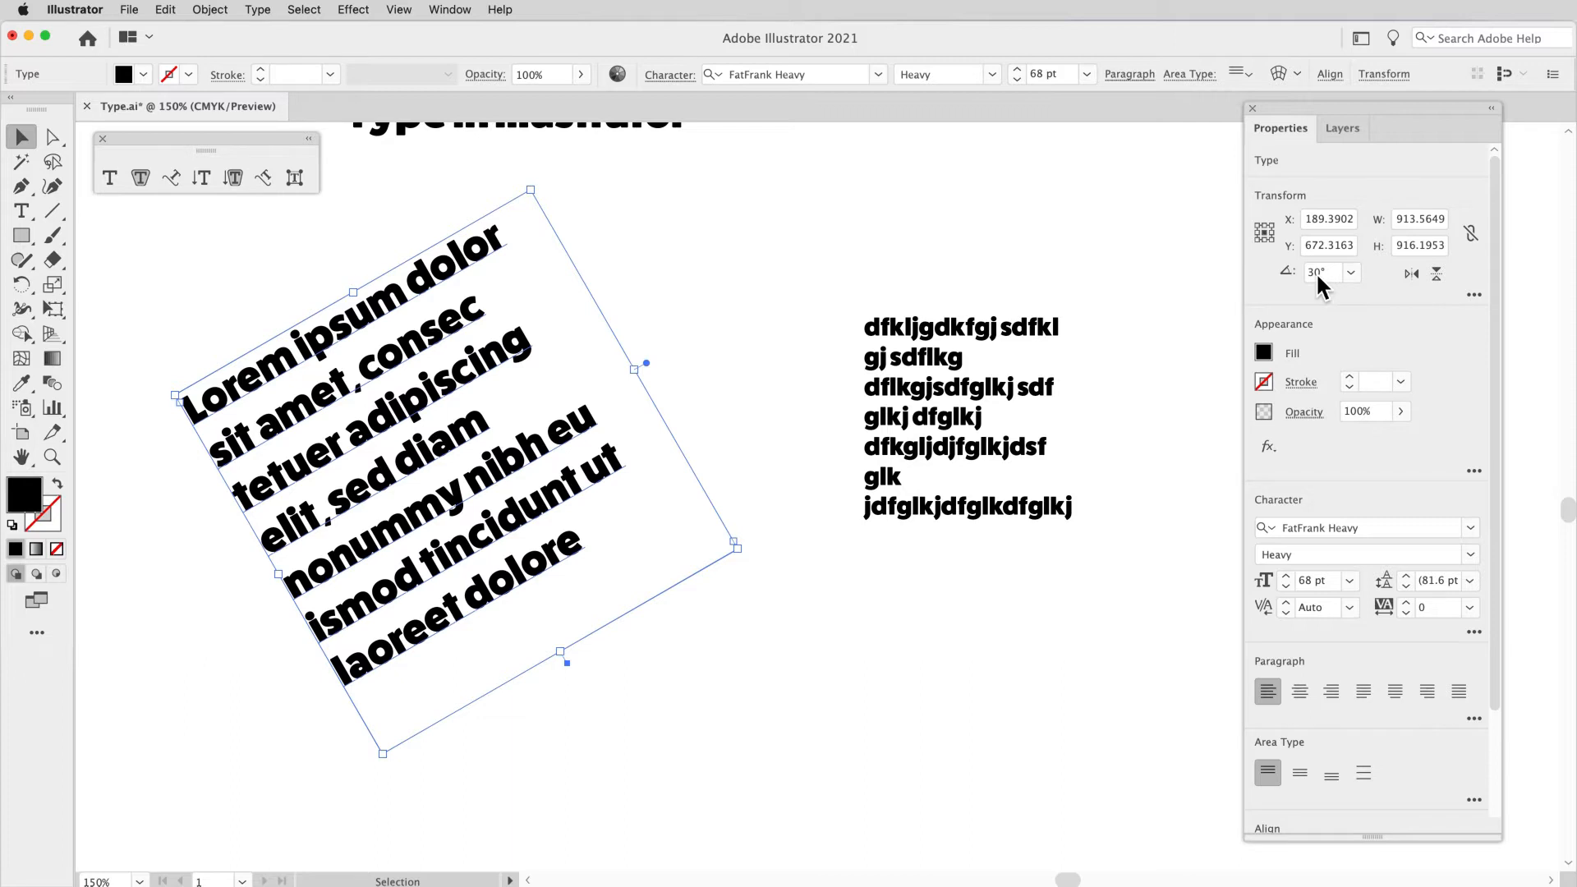
click(1311, 274)
key(Return)
click(1327, 271)
text(0)
key(Return)
Step: Try a slight clockwise freehand rotation of the Lorem ipsum area type frame, check its angle value, and undo the rotation
drag(676, 267, 669, 343)
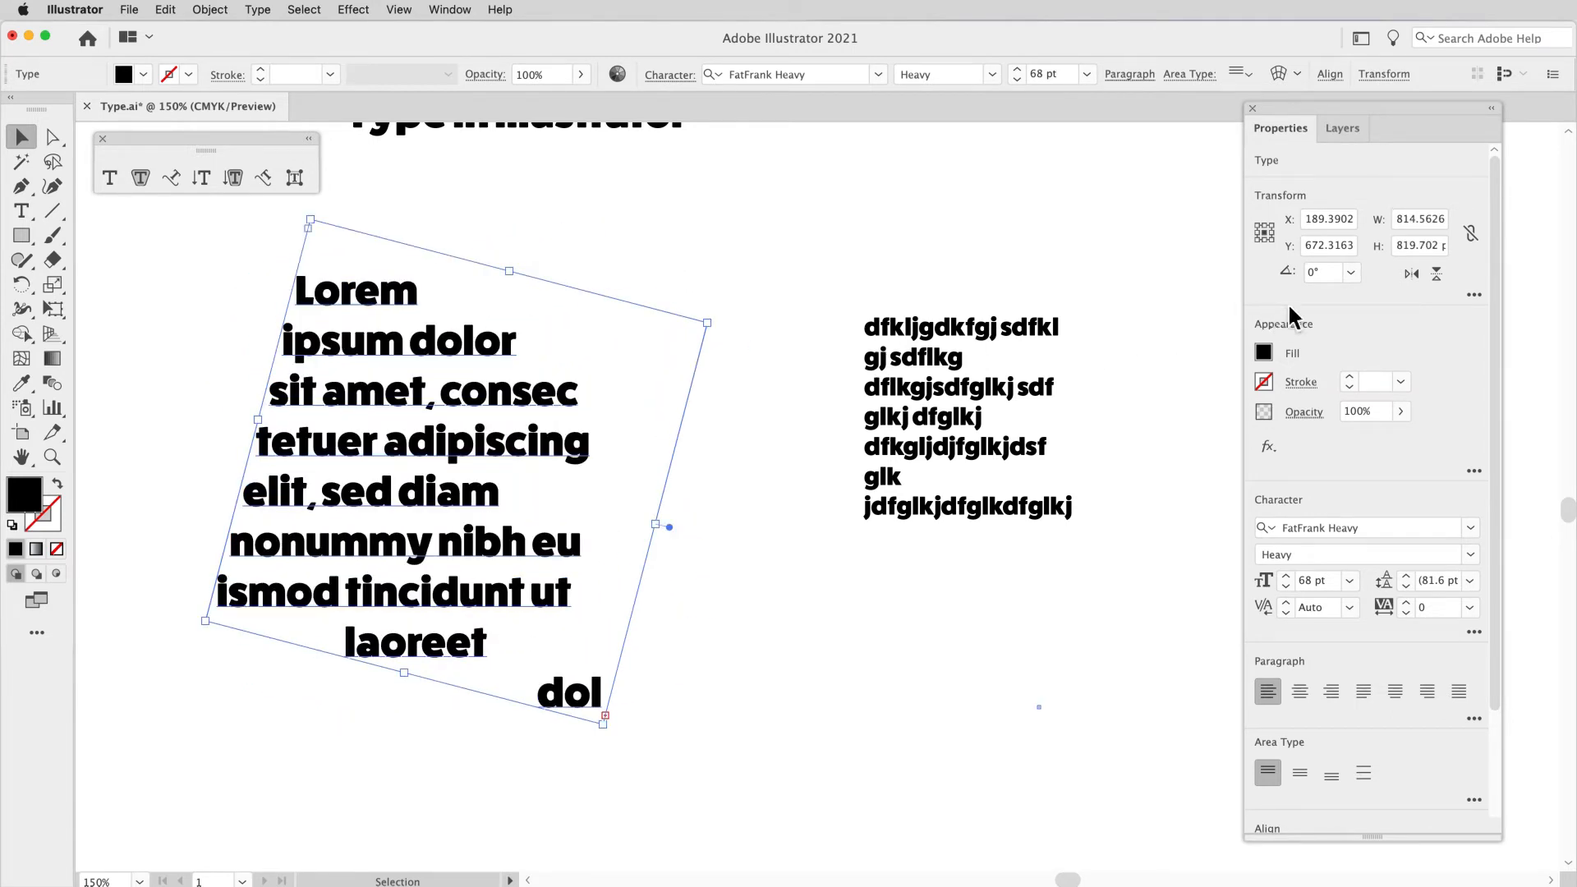
click(1314, 273)
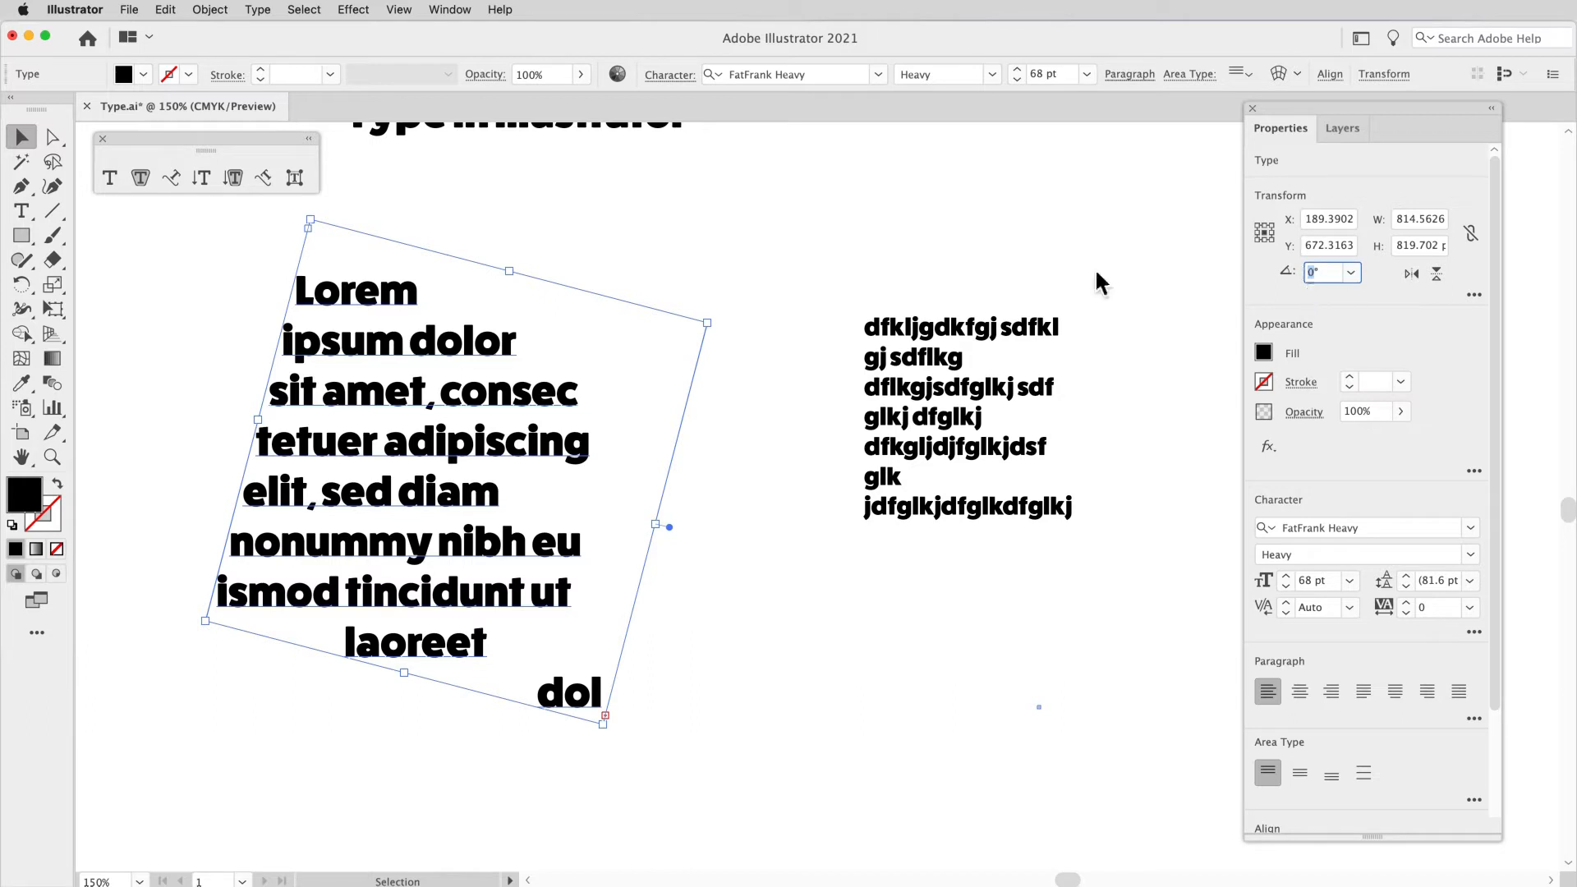
click(855, 284)
key(super+z)
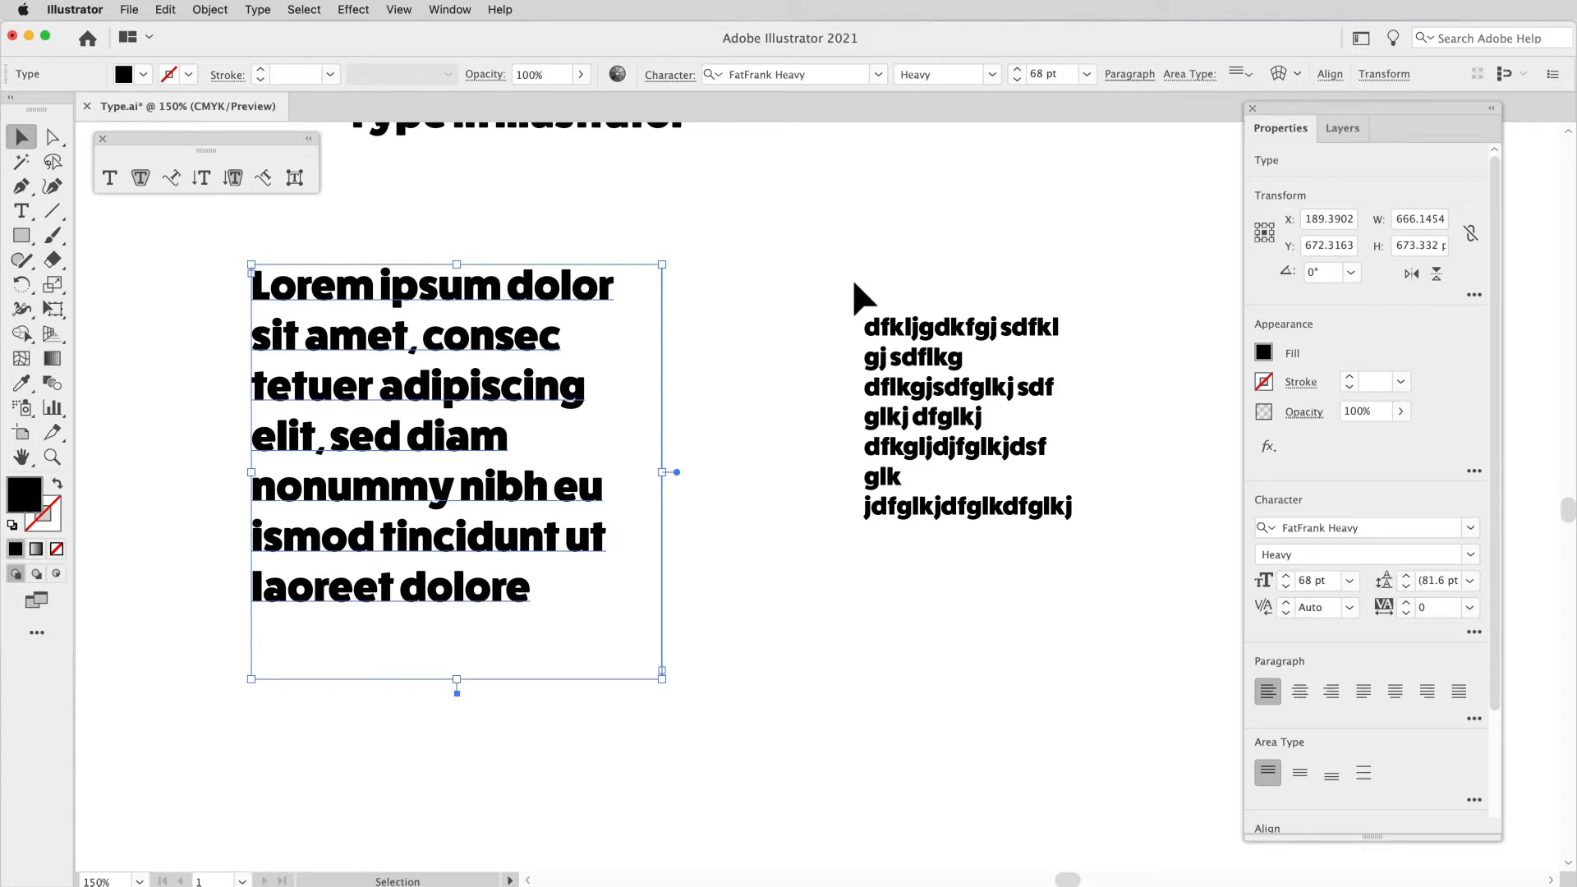
Step: Delete the Lorem ipsum area type and the random-letter point type, keeping only the heading
key(Delete)
click(915, 341)
key(Delete)
Step: Convert the "Type in Illustrator" heading to point type and scale it to about 1013 pt wide and 134 pt high
key(space)
drag(679, 286, 721, 602)
click(619, 441)
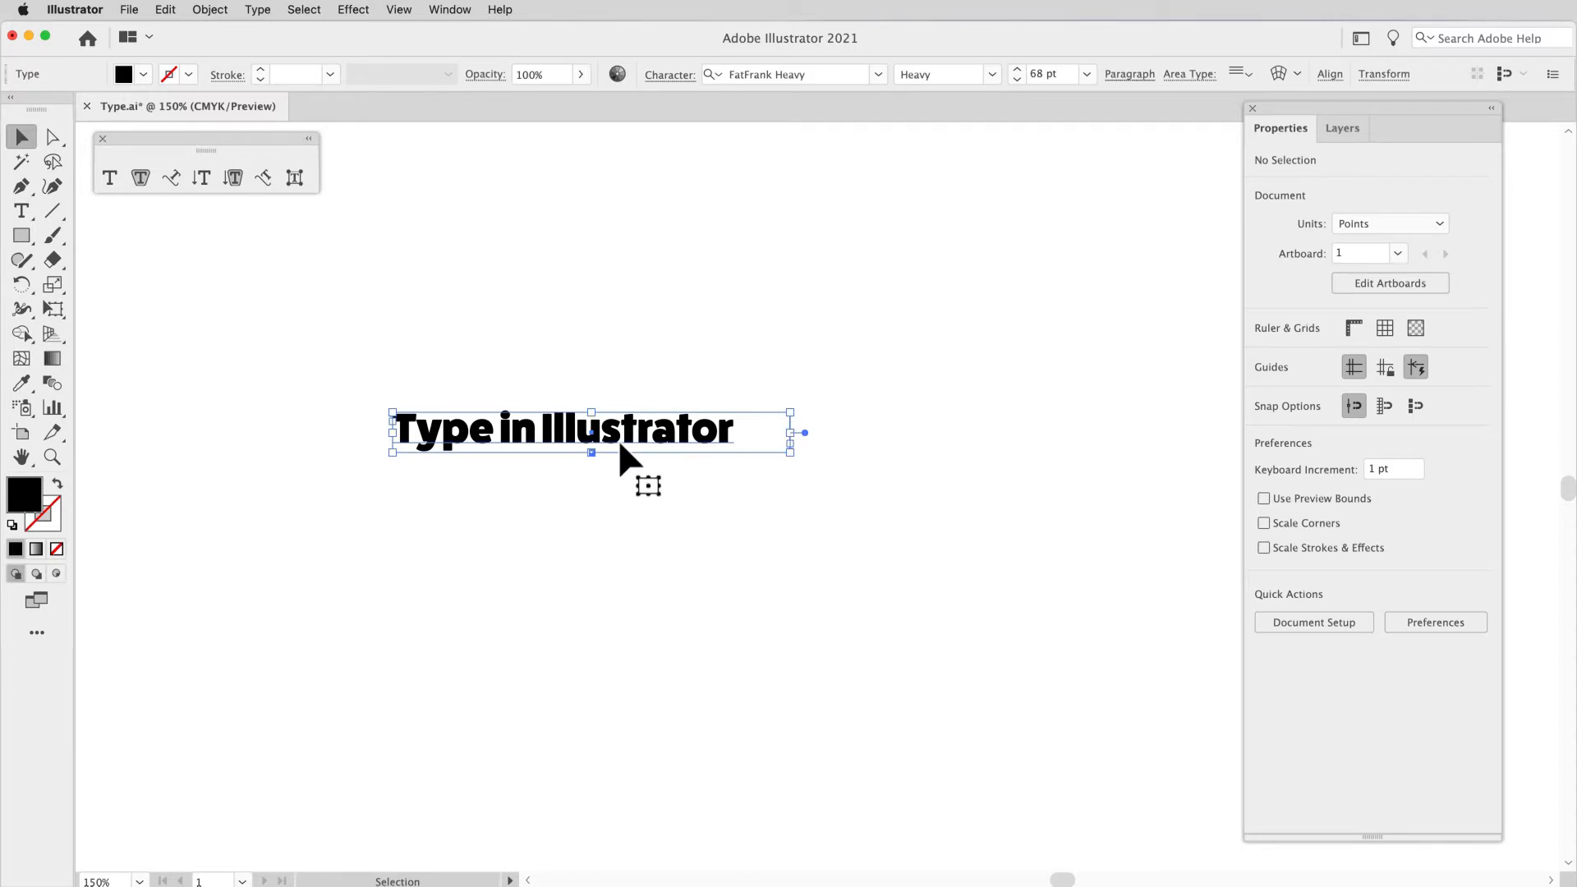
double_click(805, 432)
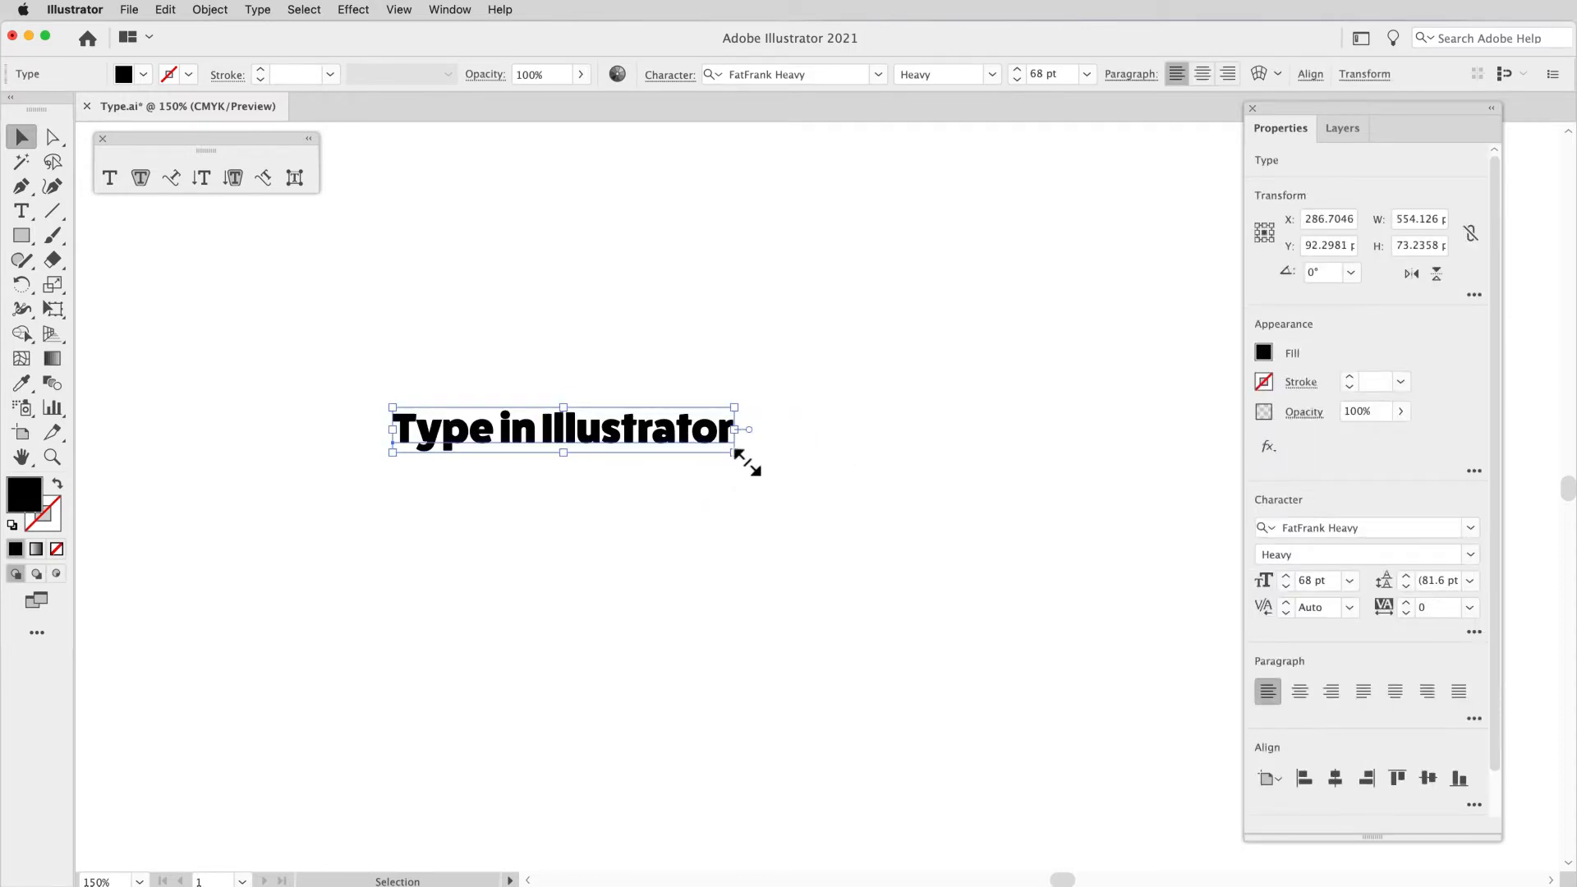
drag(745, 459, 1036, 554)
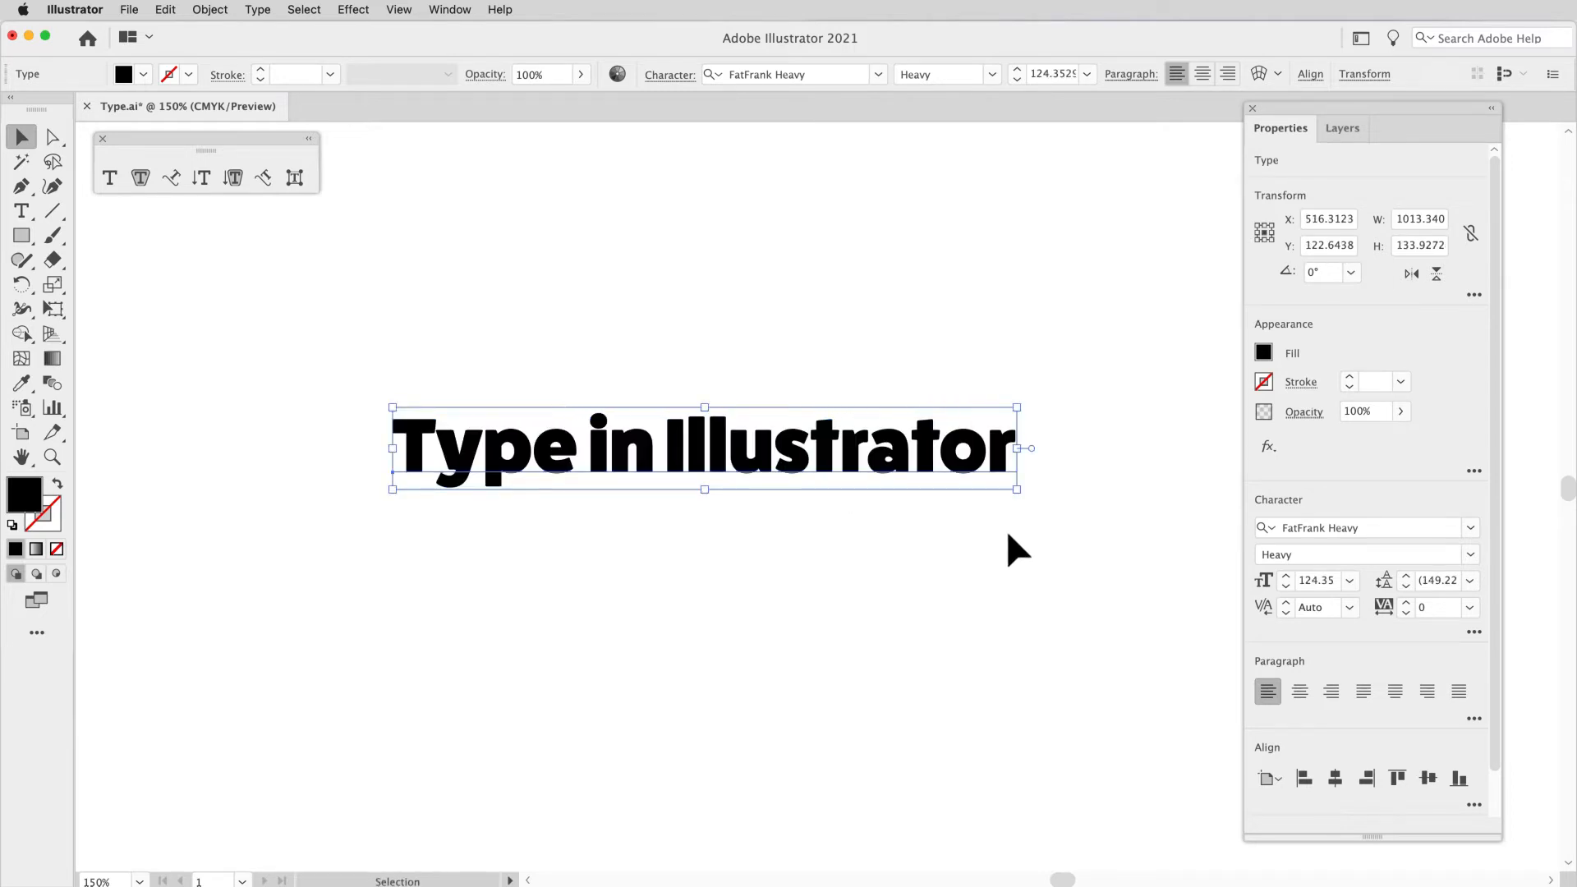
Step: Select all the characters of the "Type in Illustrator" heading for editing
double_click(803, 454)
triple_click(804, 456)
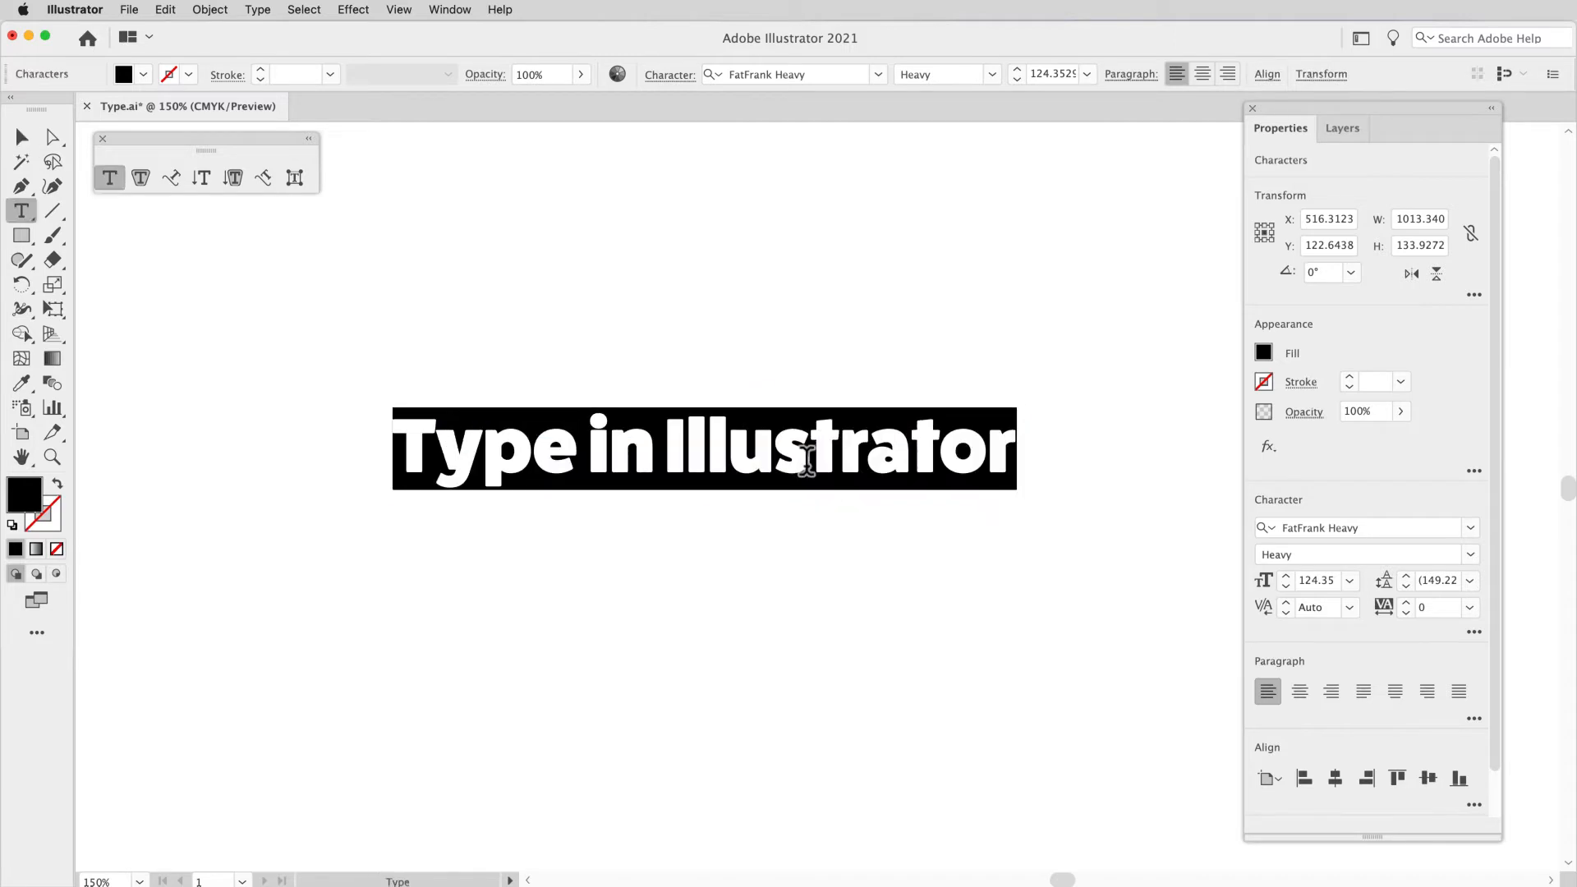
click(710, 453)
triple_click(710, 453)
Step: Check that the Control bar is enabled among the available workspace windows
click(449, 10)
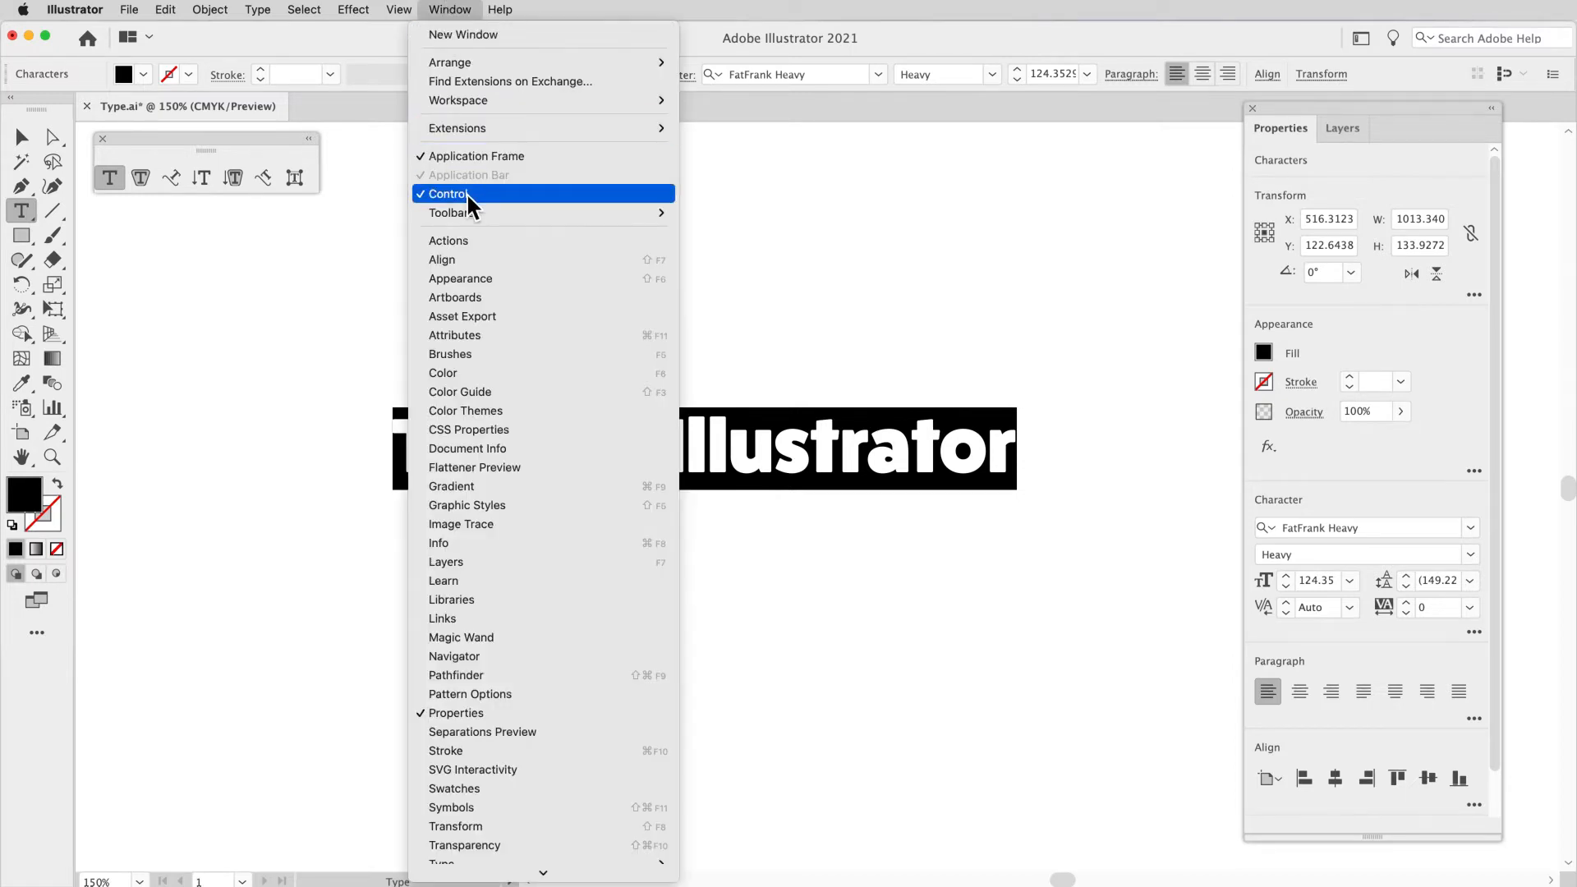
click(452, 9)
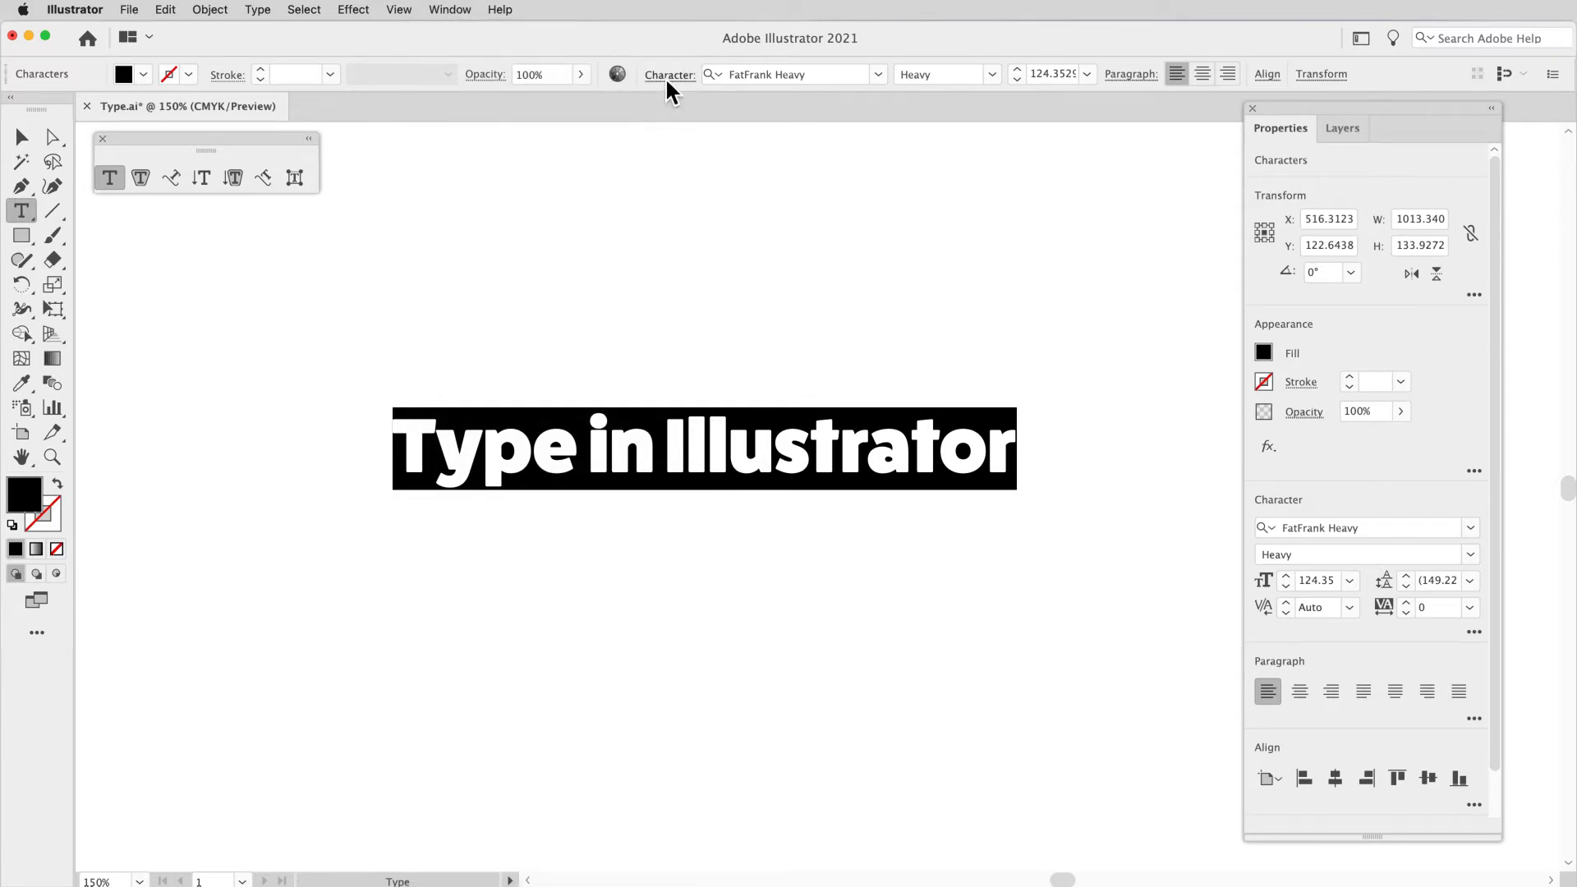
Step: Review the font, style, size and paragraph settings available for the selected heading
click(1137, 76)
click(1142, 77)
click(780, 75)
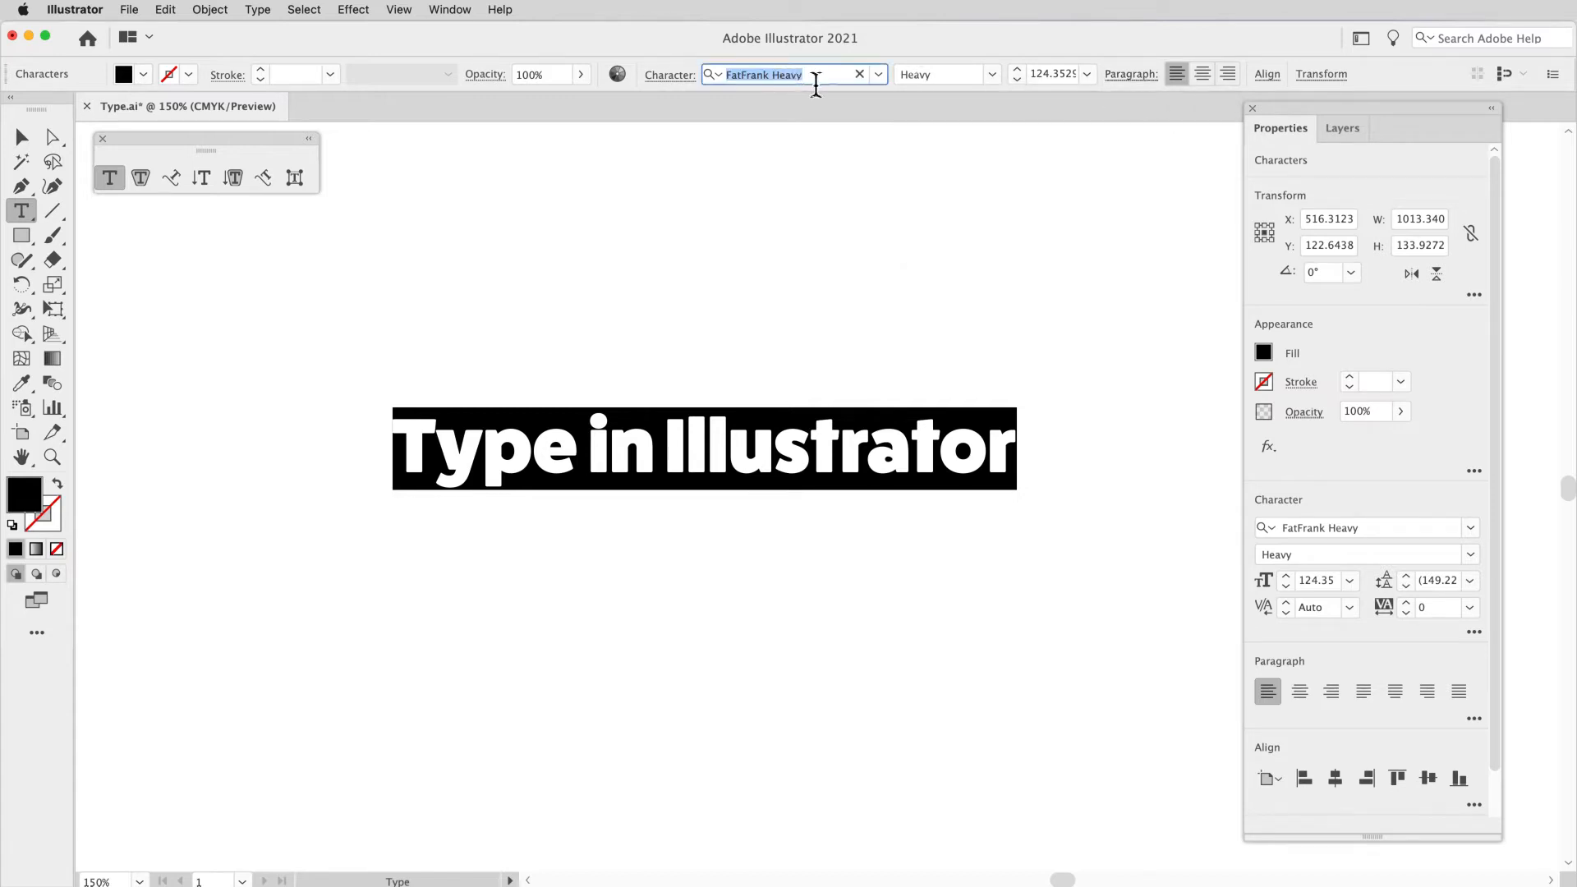
click(945, 75)
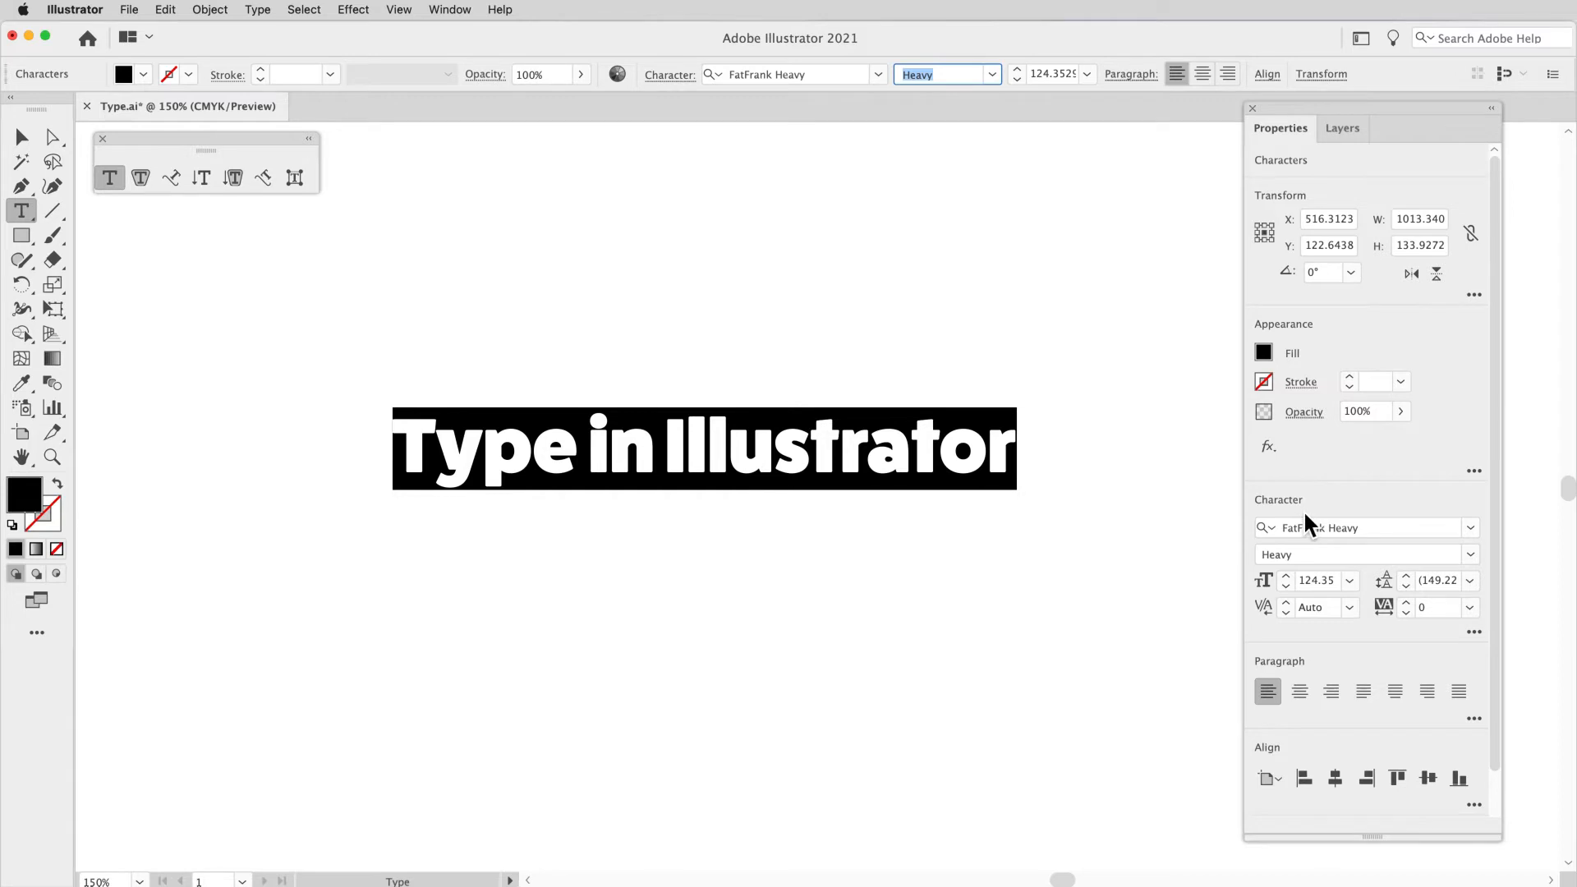
scroll(1304, 514, down, 2)
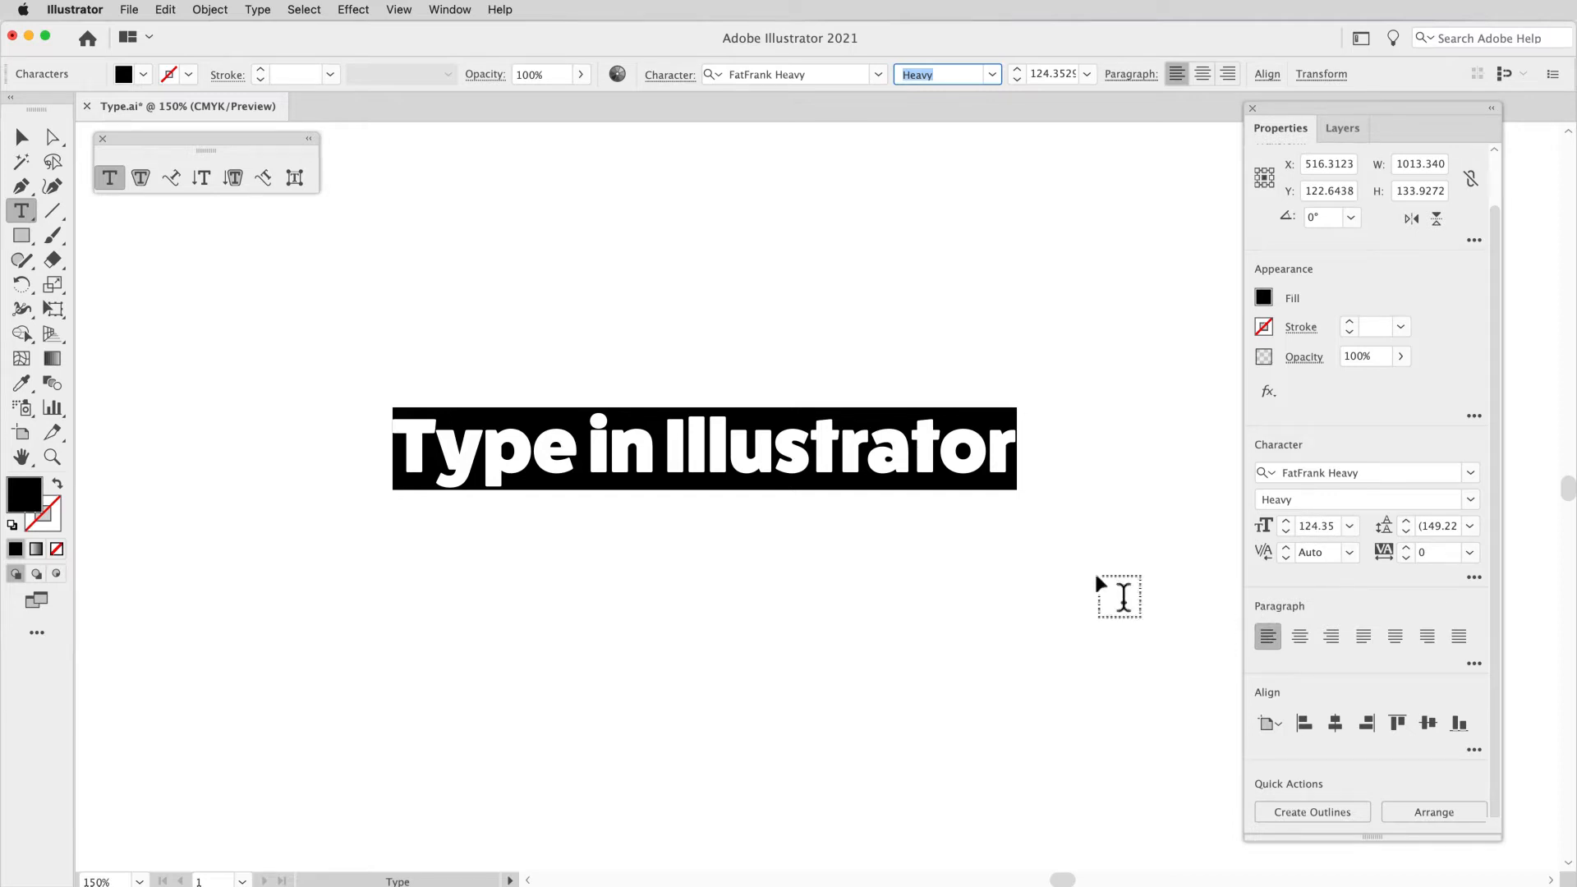
Step: Bring up the Character panel group for the selected heading
scroll(889, 480, down, 3)
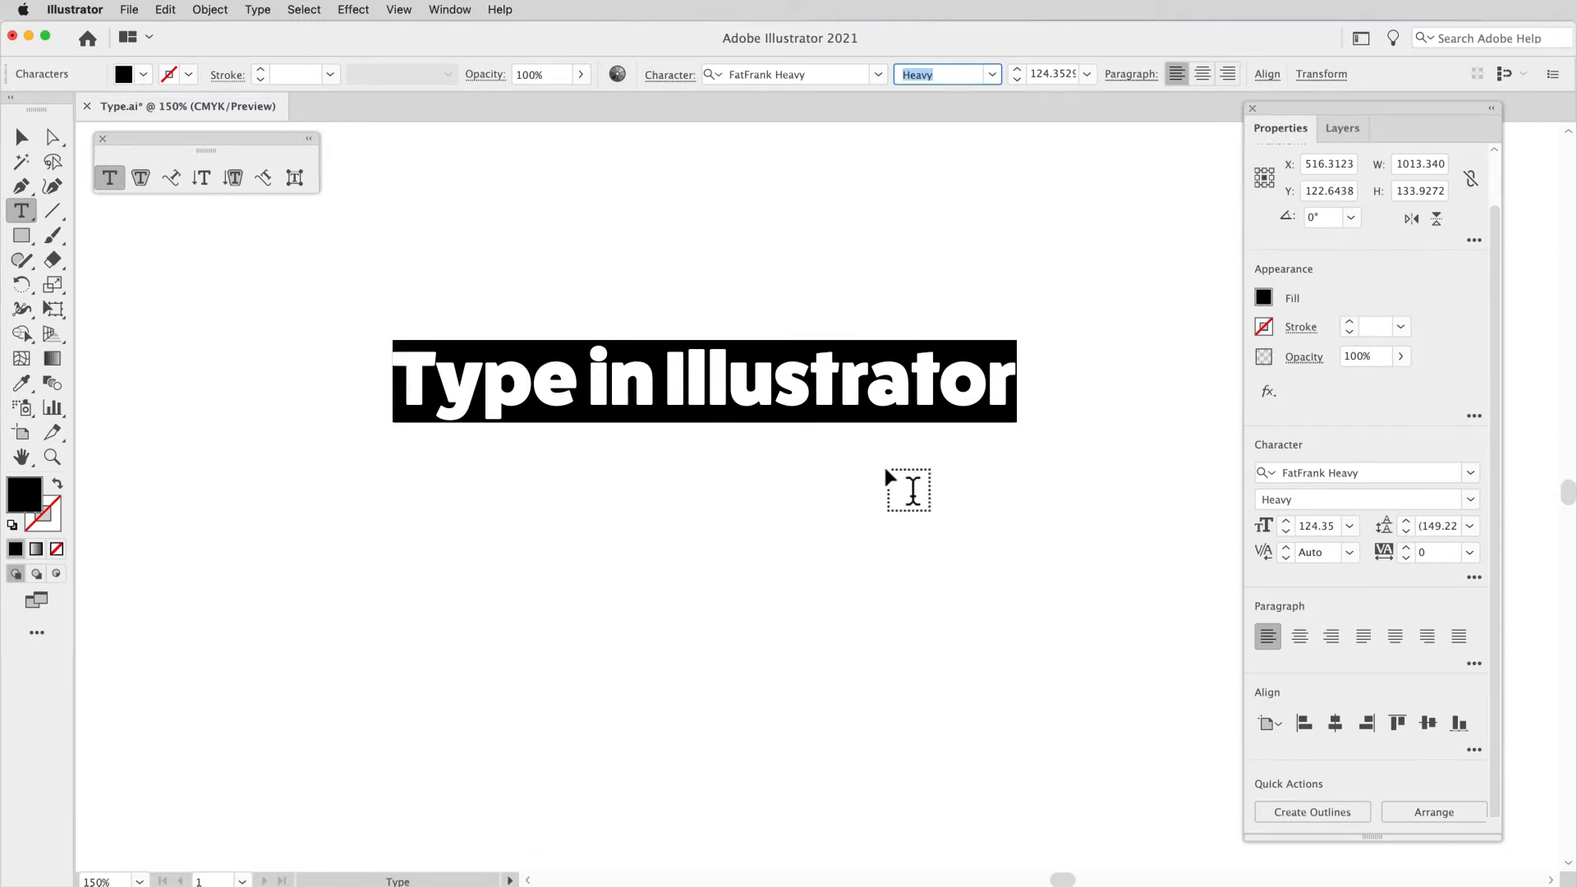
scroll(886, 470, down, 2)
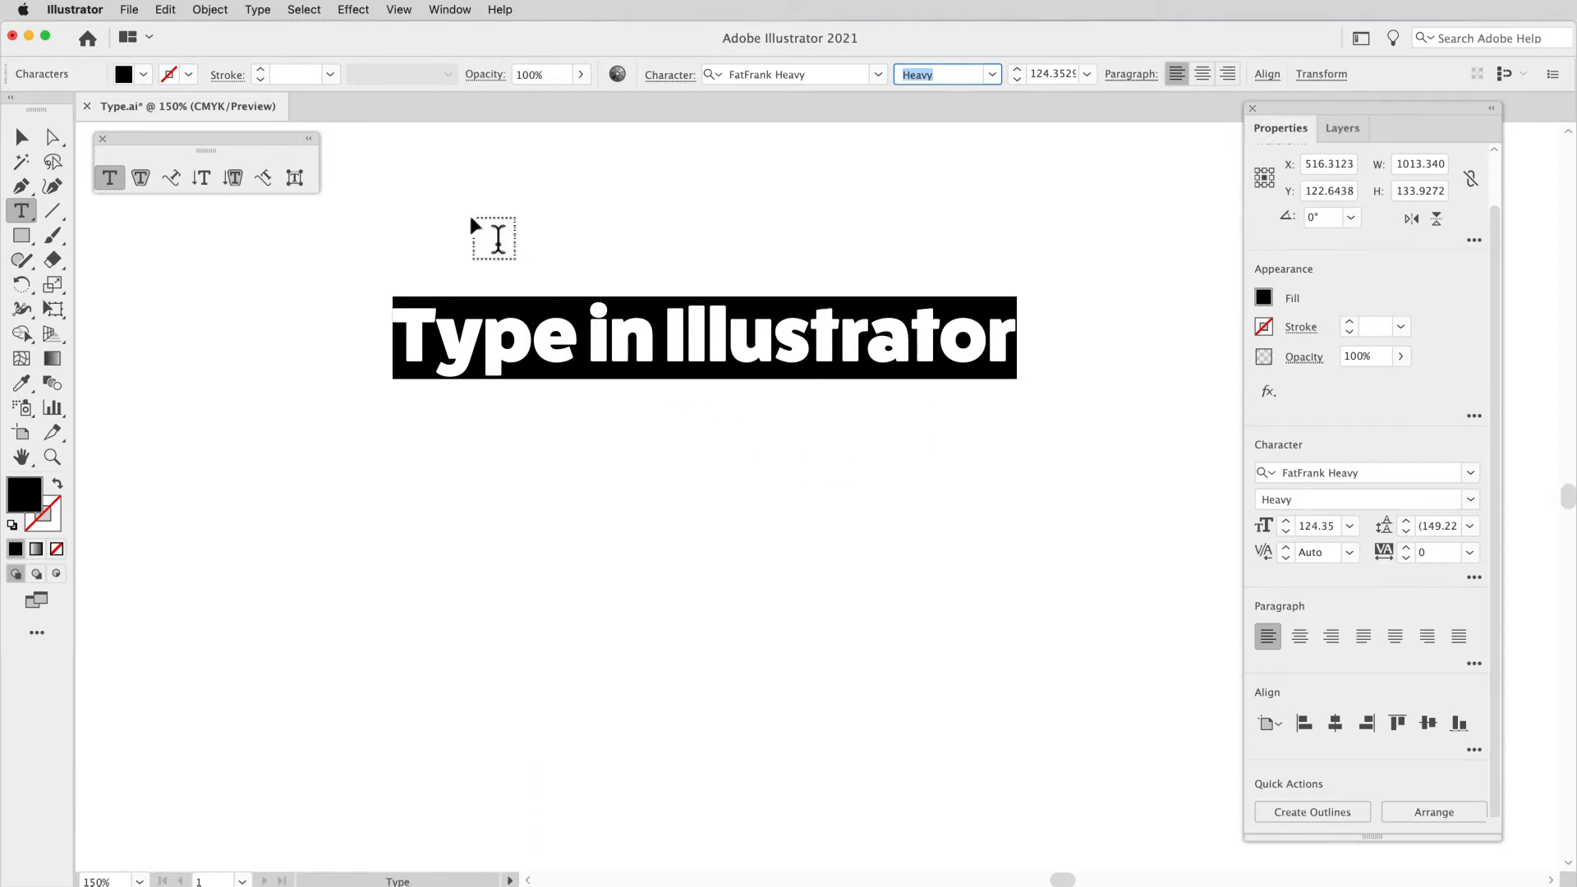
click(464, 11)
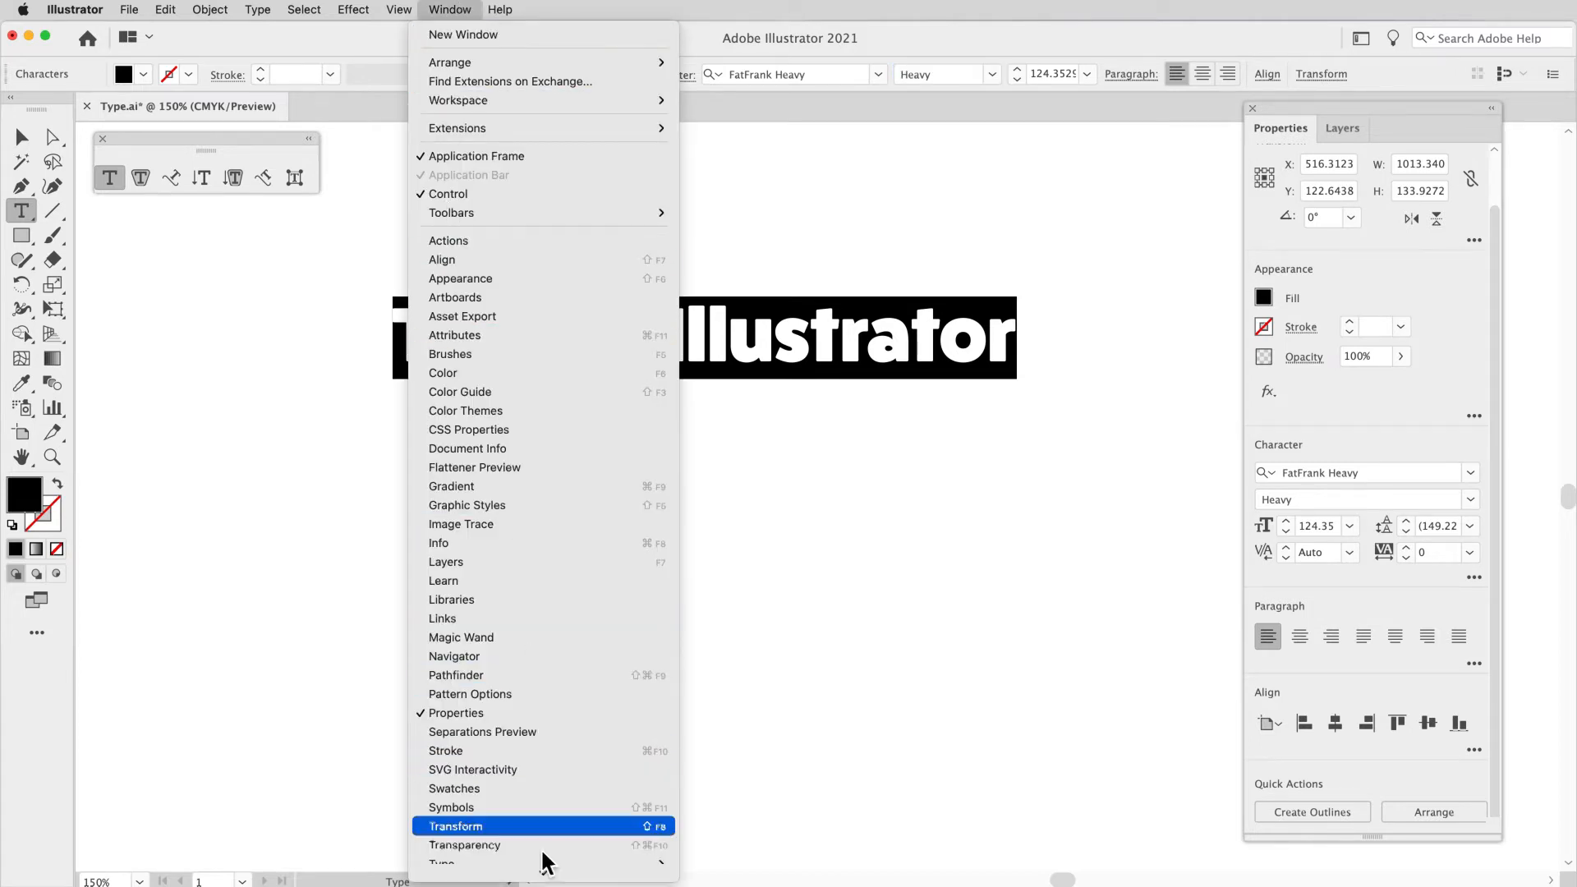
scroll(540, 848, down, 3)
scroll(575, 822, down, 2)
mouse_move(525, 723)
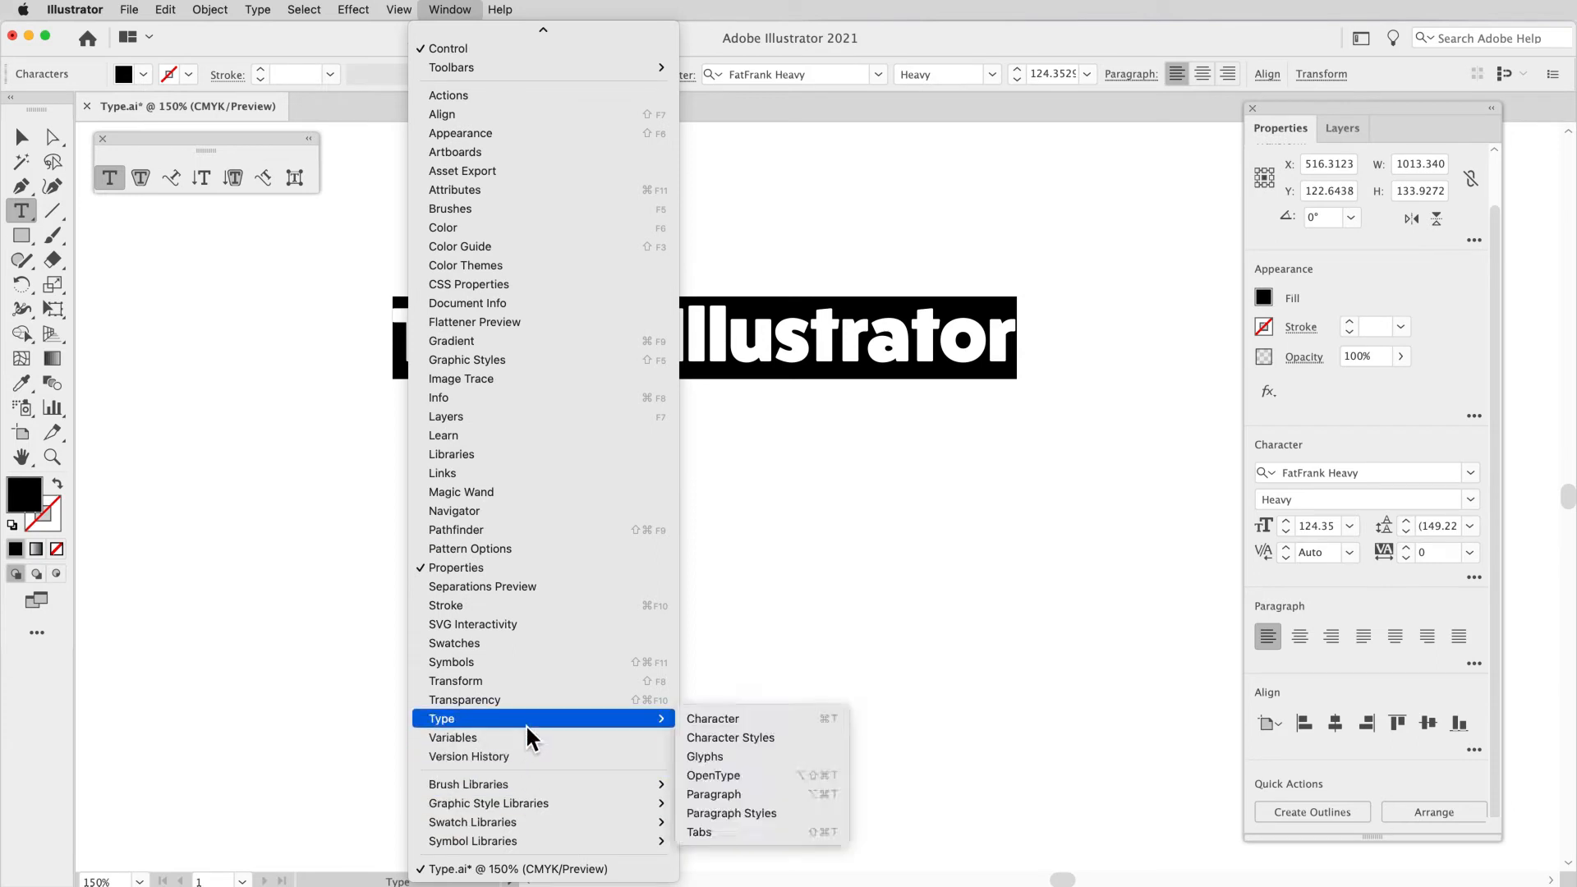
click(694, 727)
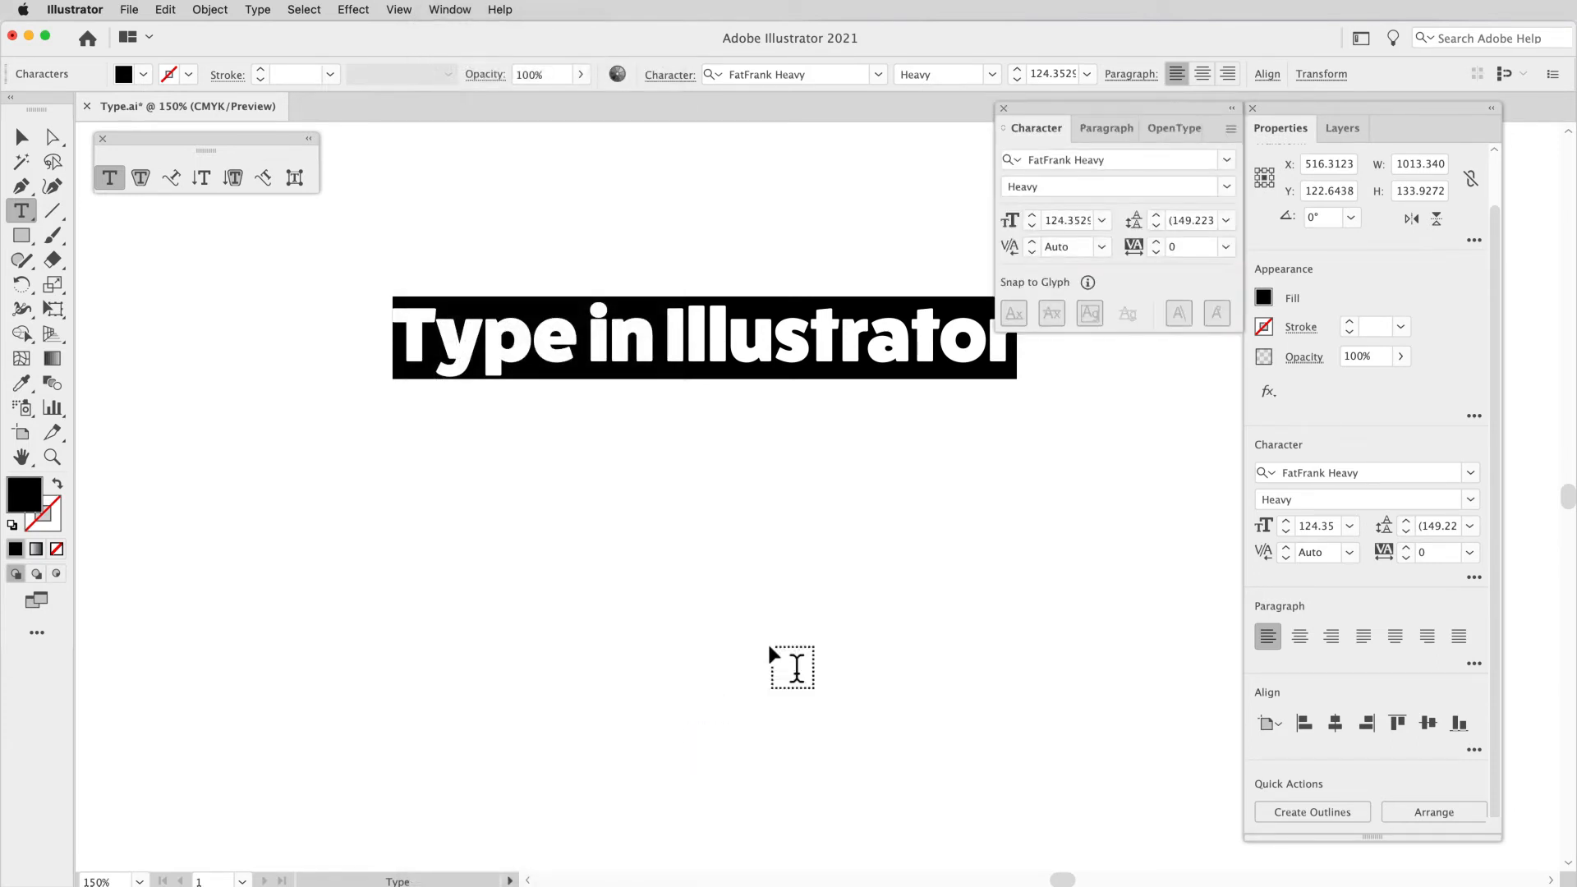
Step: Separate the Paragraph panel from its group and dock it directly beneath the Character panel
click(1100, 133)
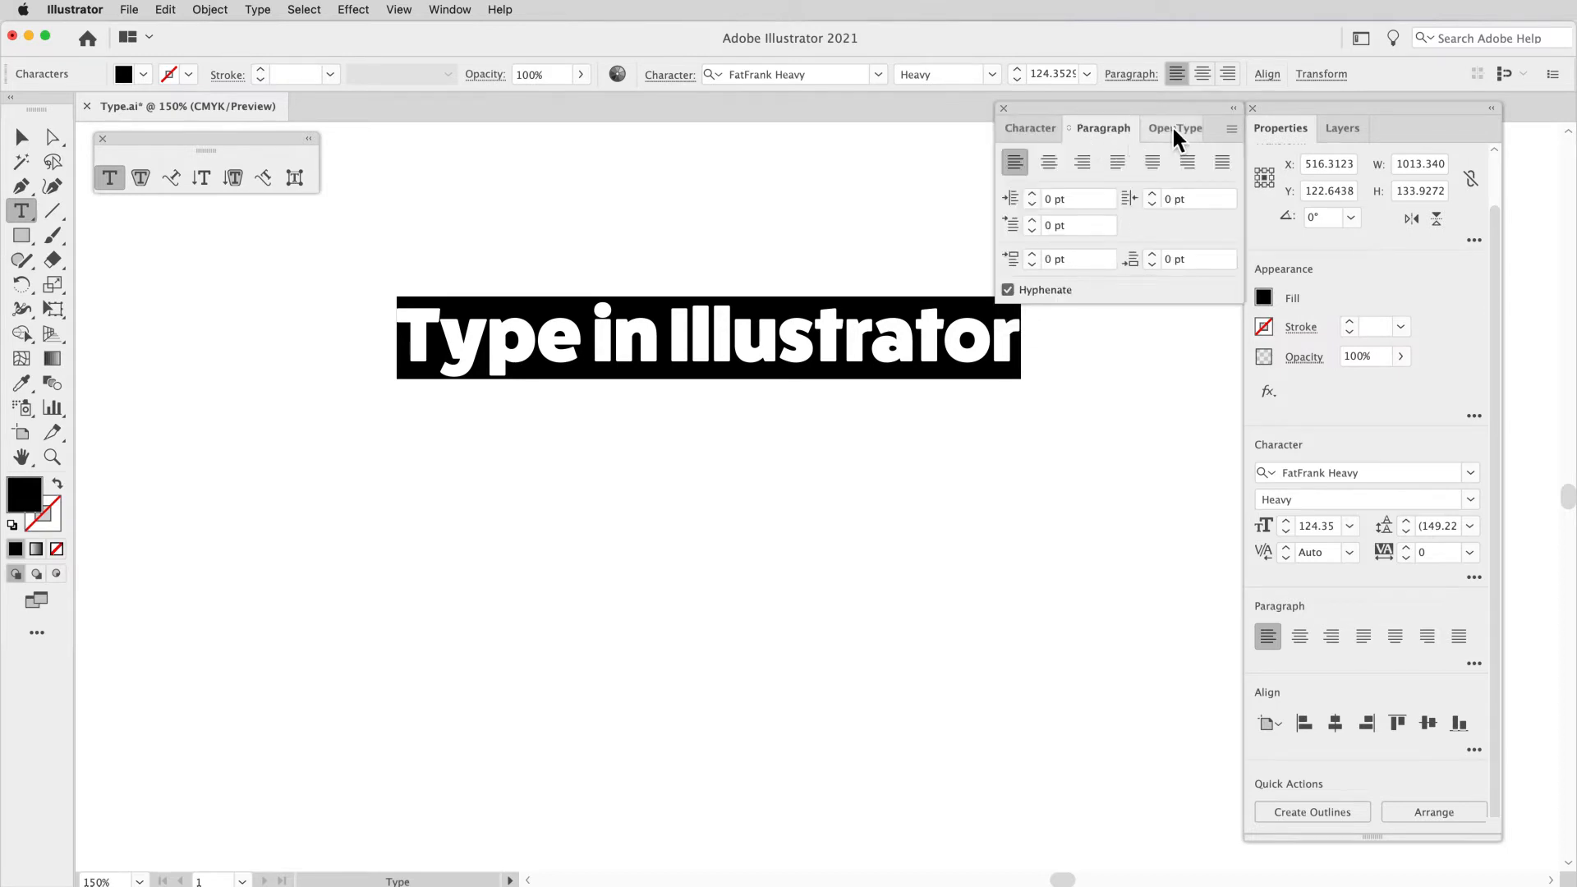
click(1036, 129)
drag(1114, 130, 1042, 340)
scroll(858, 407, right, 2)
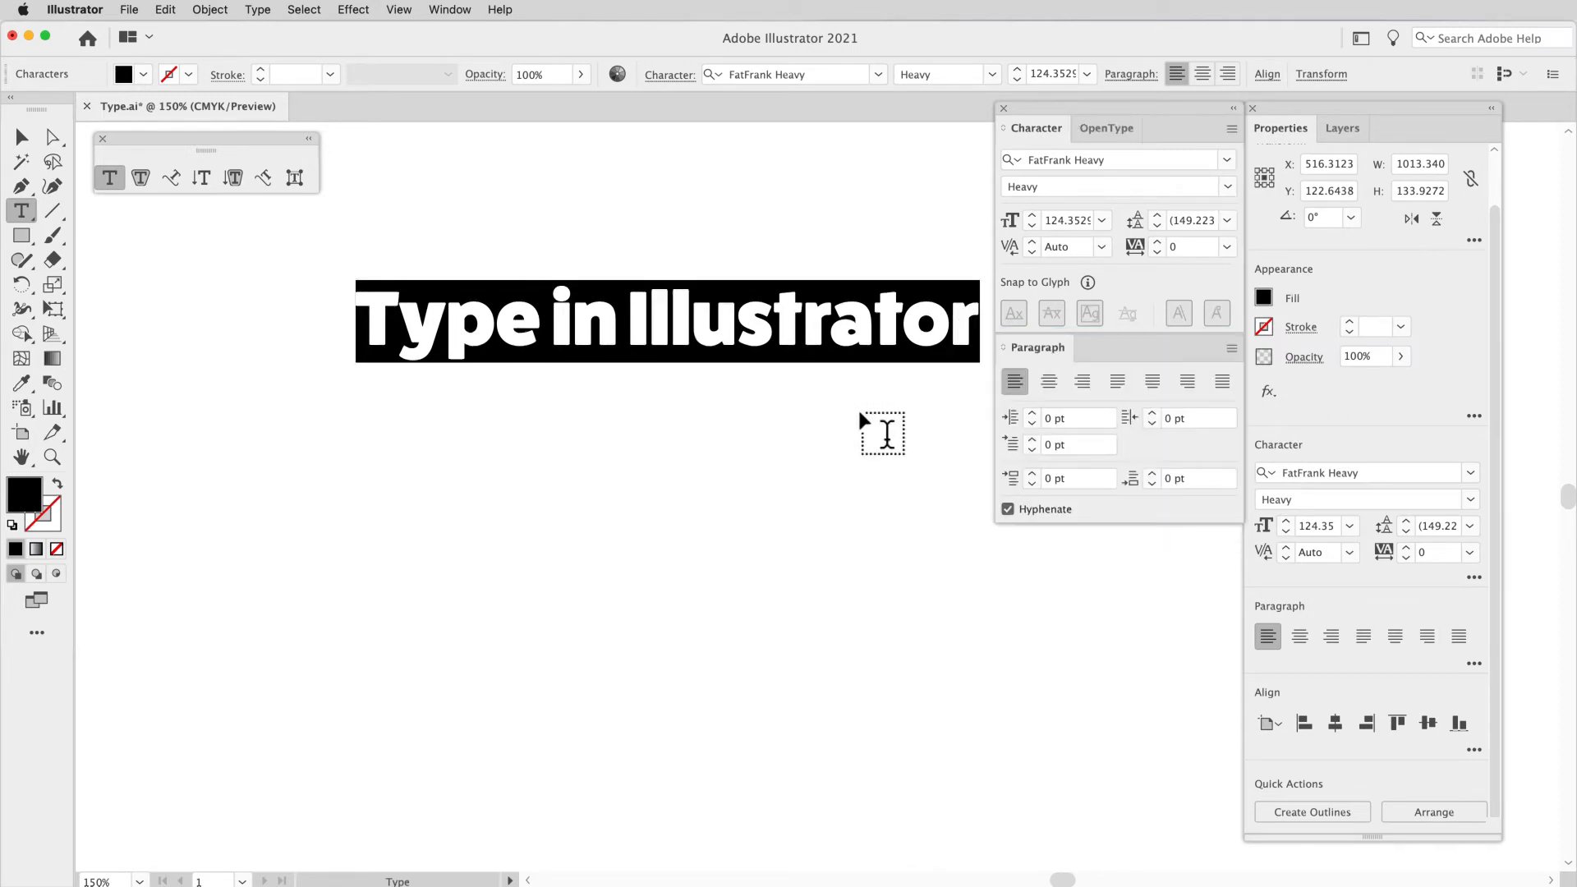
scroll(858, 407, right, 1)
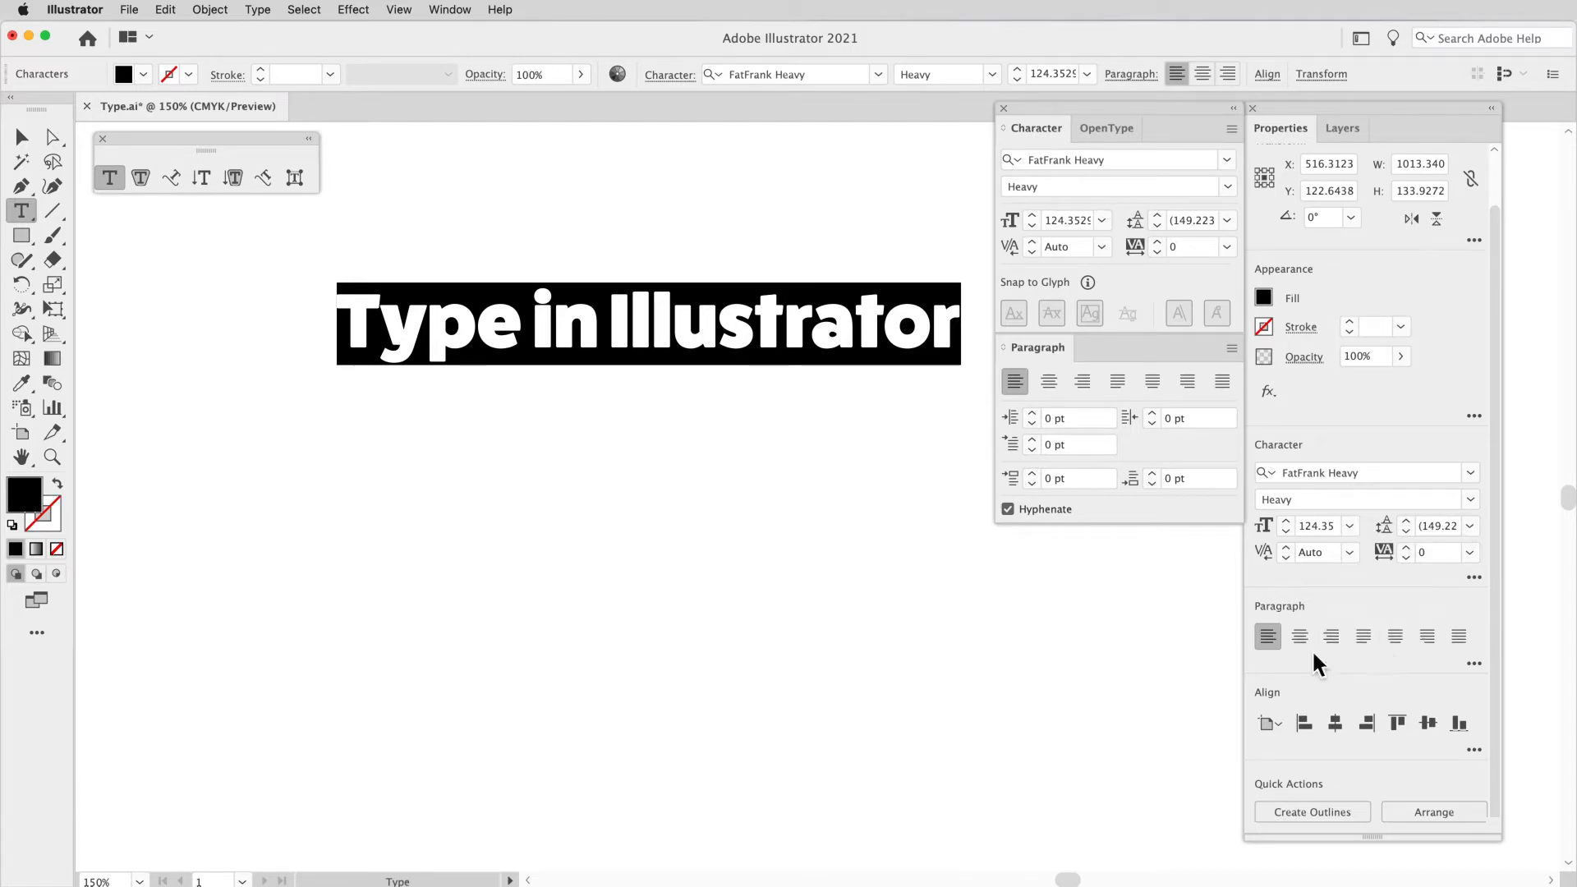
Step: Expand the Character panel to show its full set of options
click(1476, 578)
click(1476, 578)
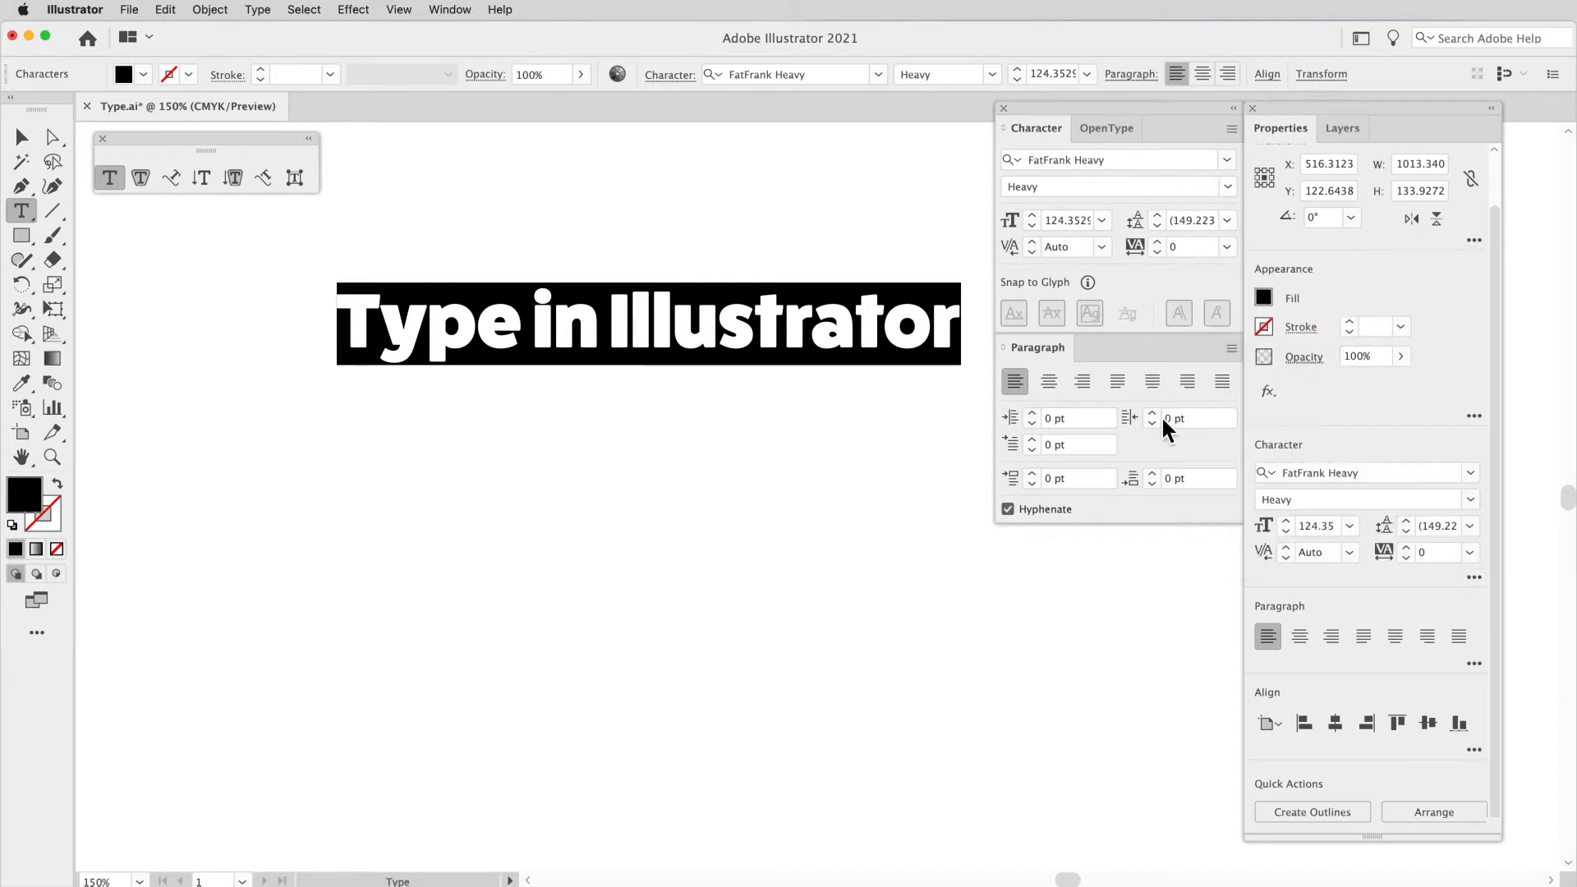
click(1231, 129)
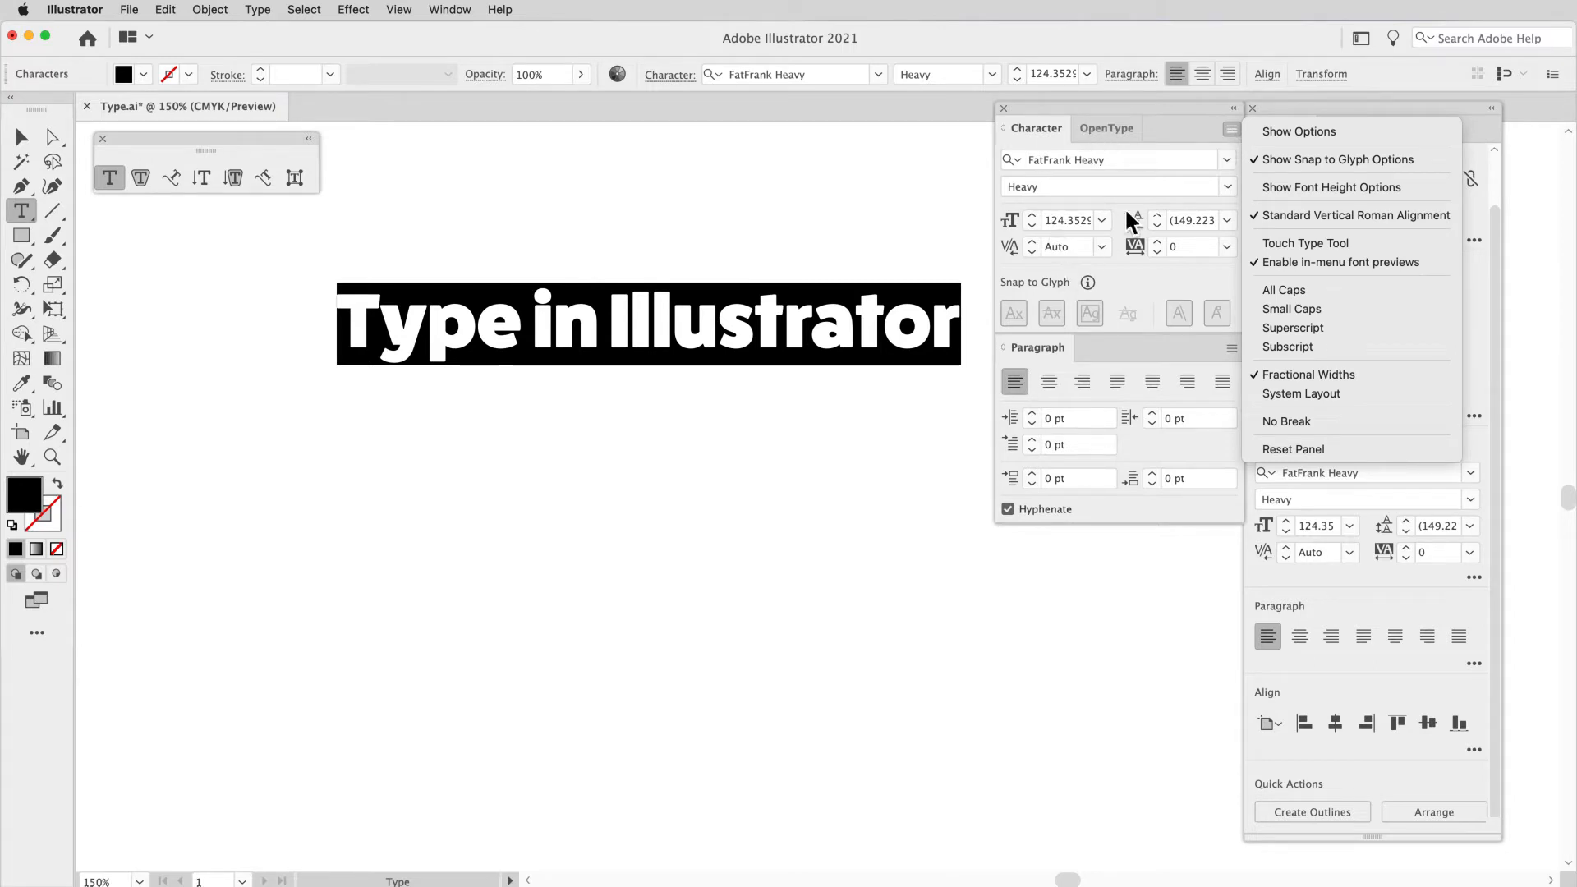
click(1274, 131)
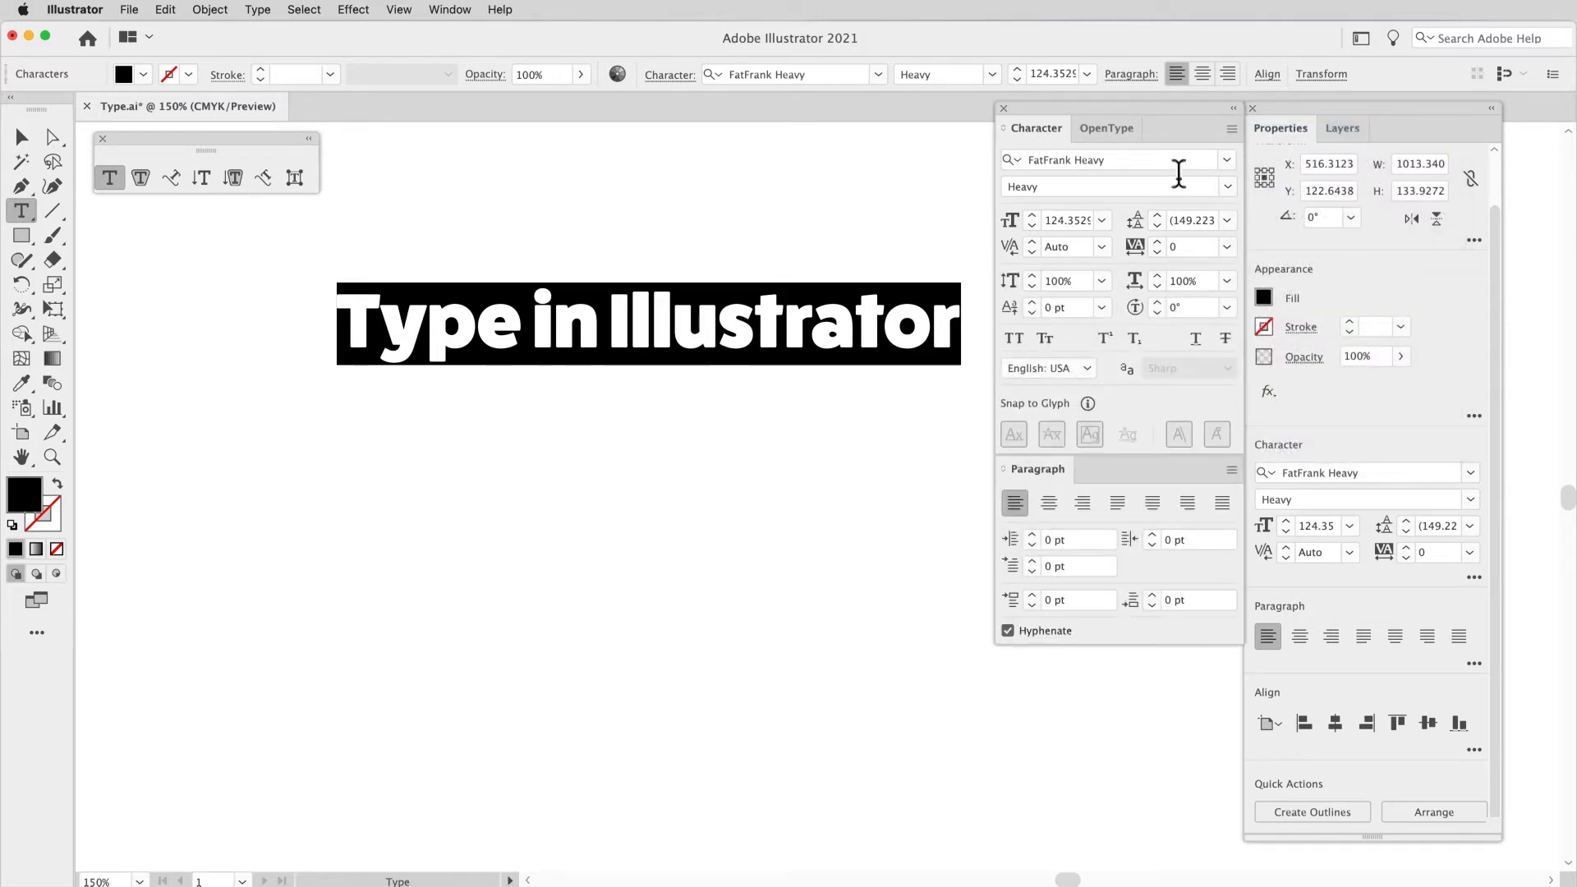
Step: Hide the additional Paragraph panel options and show them again
click(1232, 473)
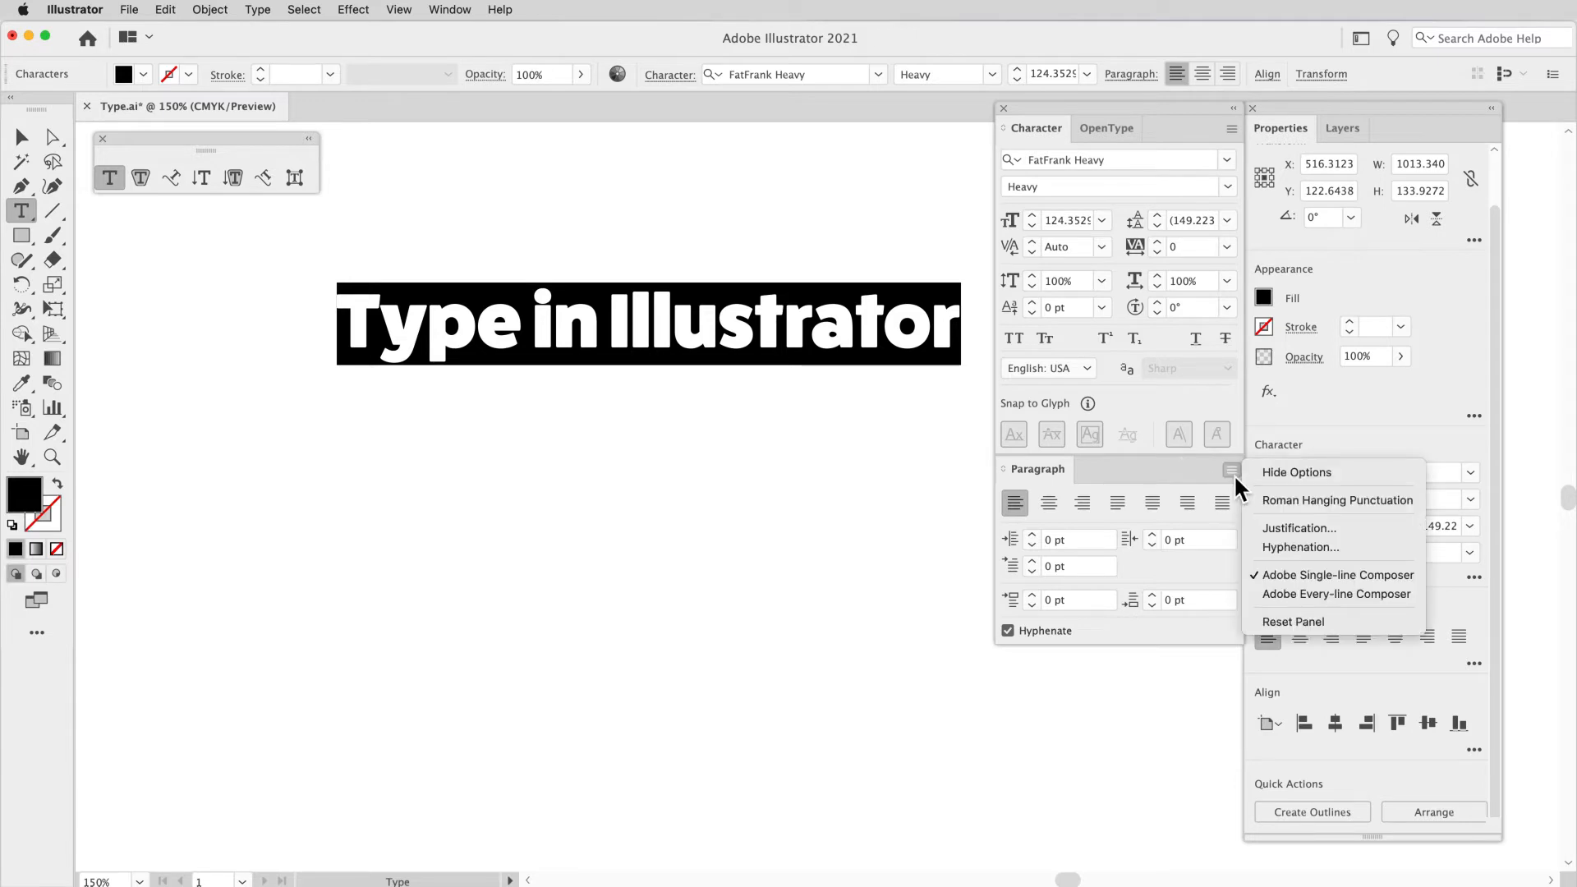
click(1283, 475)
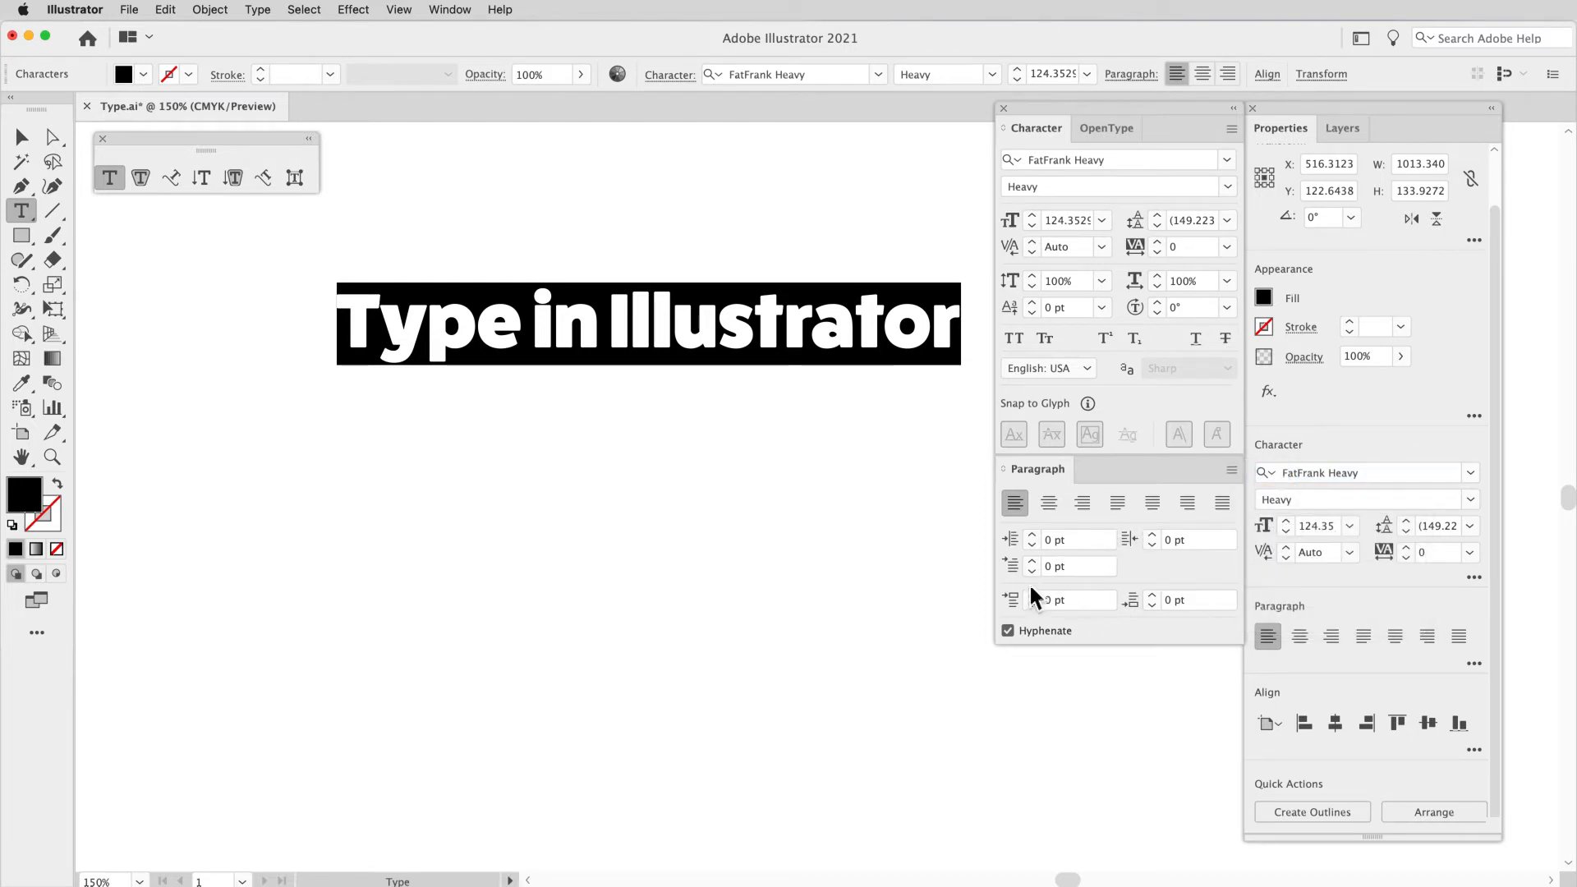
click(1232, 470)
click(1268, 474)
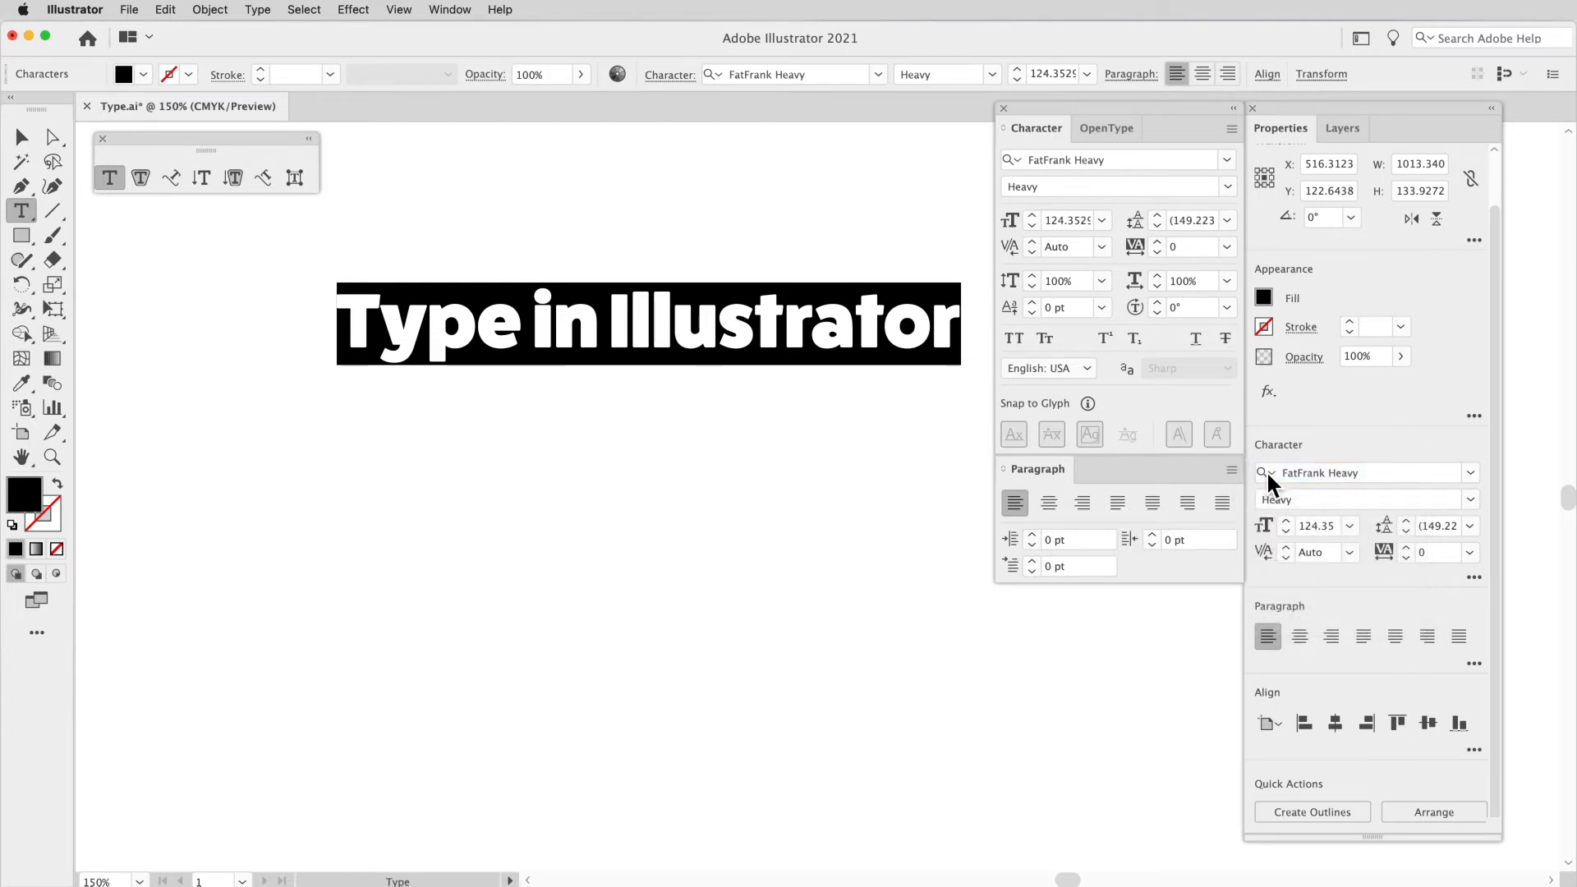
click(1231, 470)
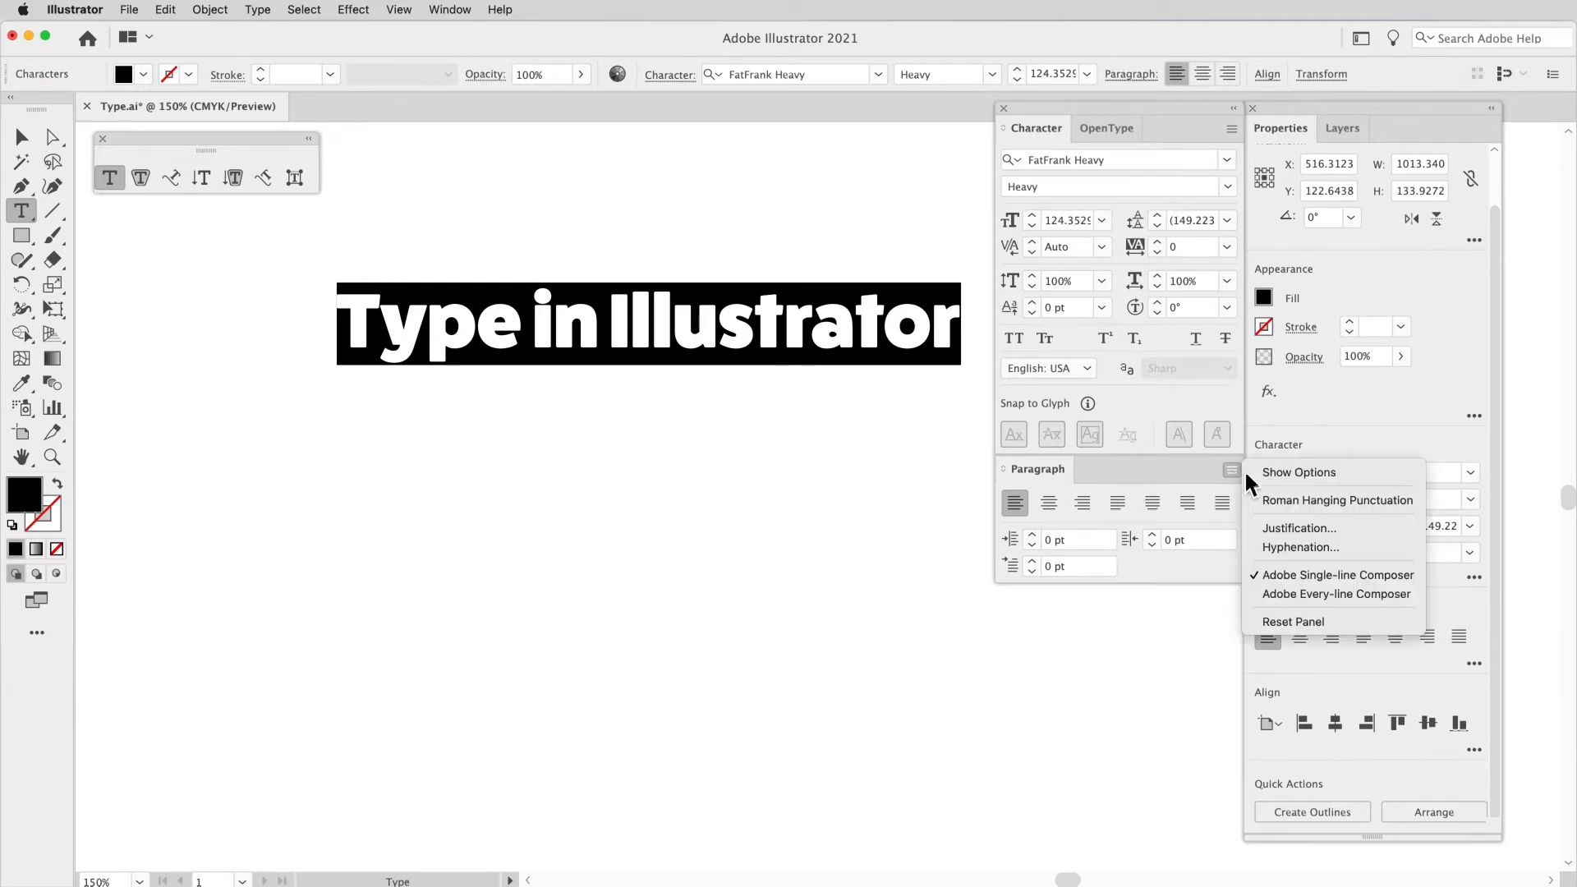
click(1258, 472)
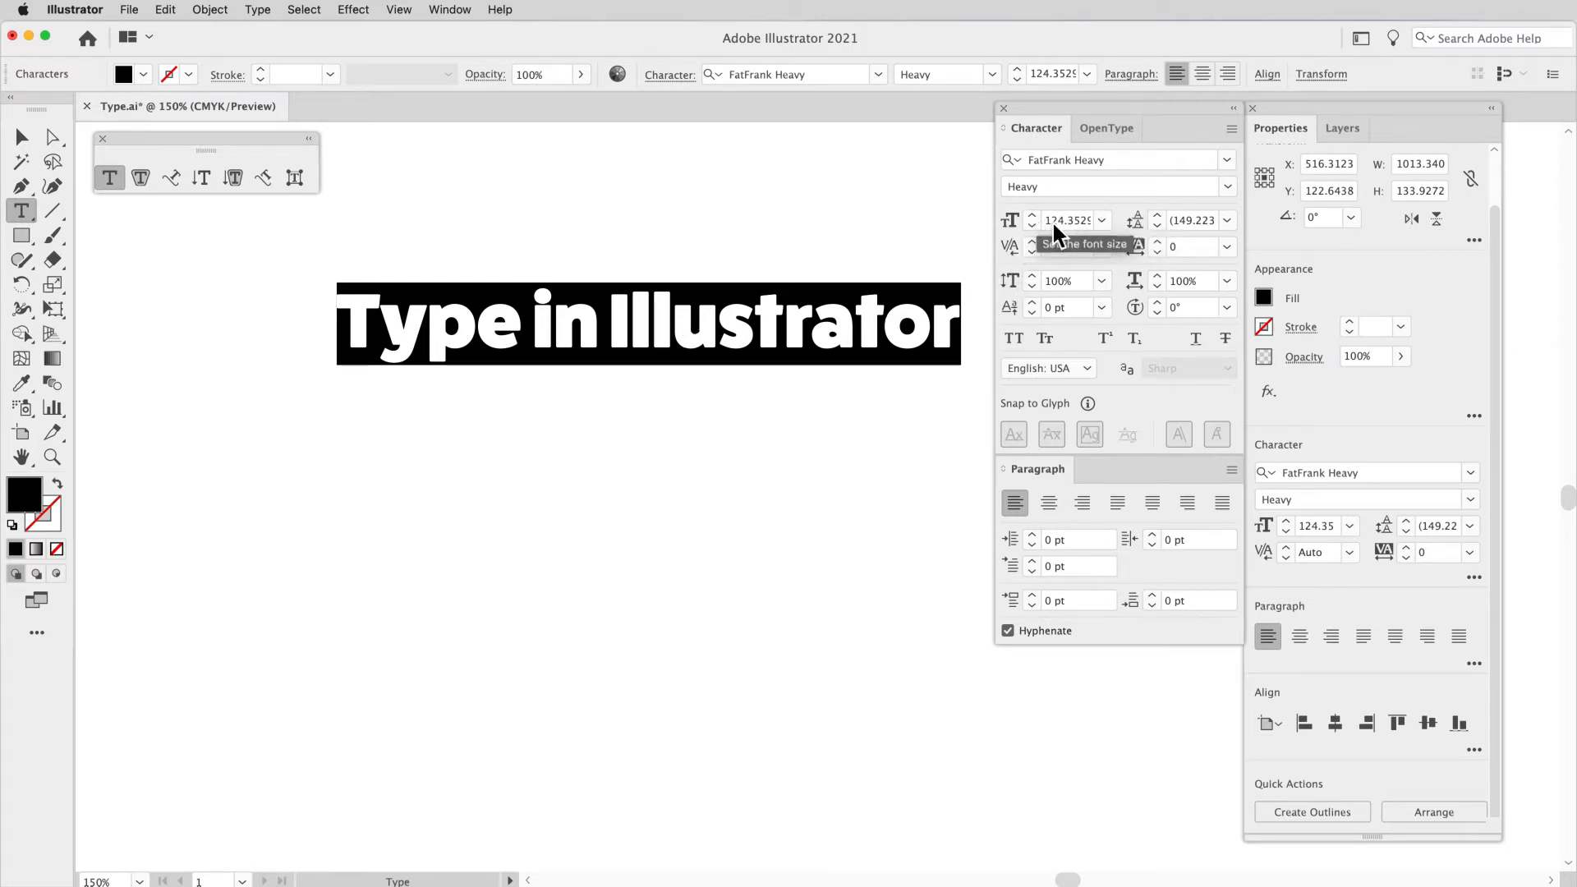
Step: Look over the preset font sizes, and step the heading's size up to 126 pt and down to 124 pt
click(1102, 220)
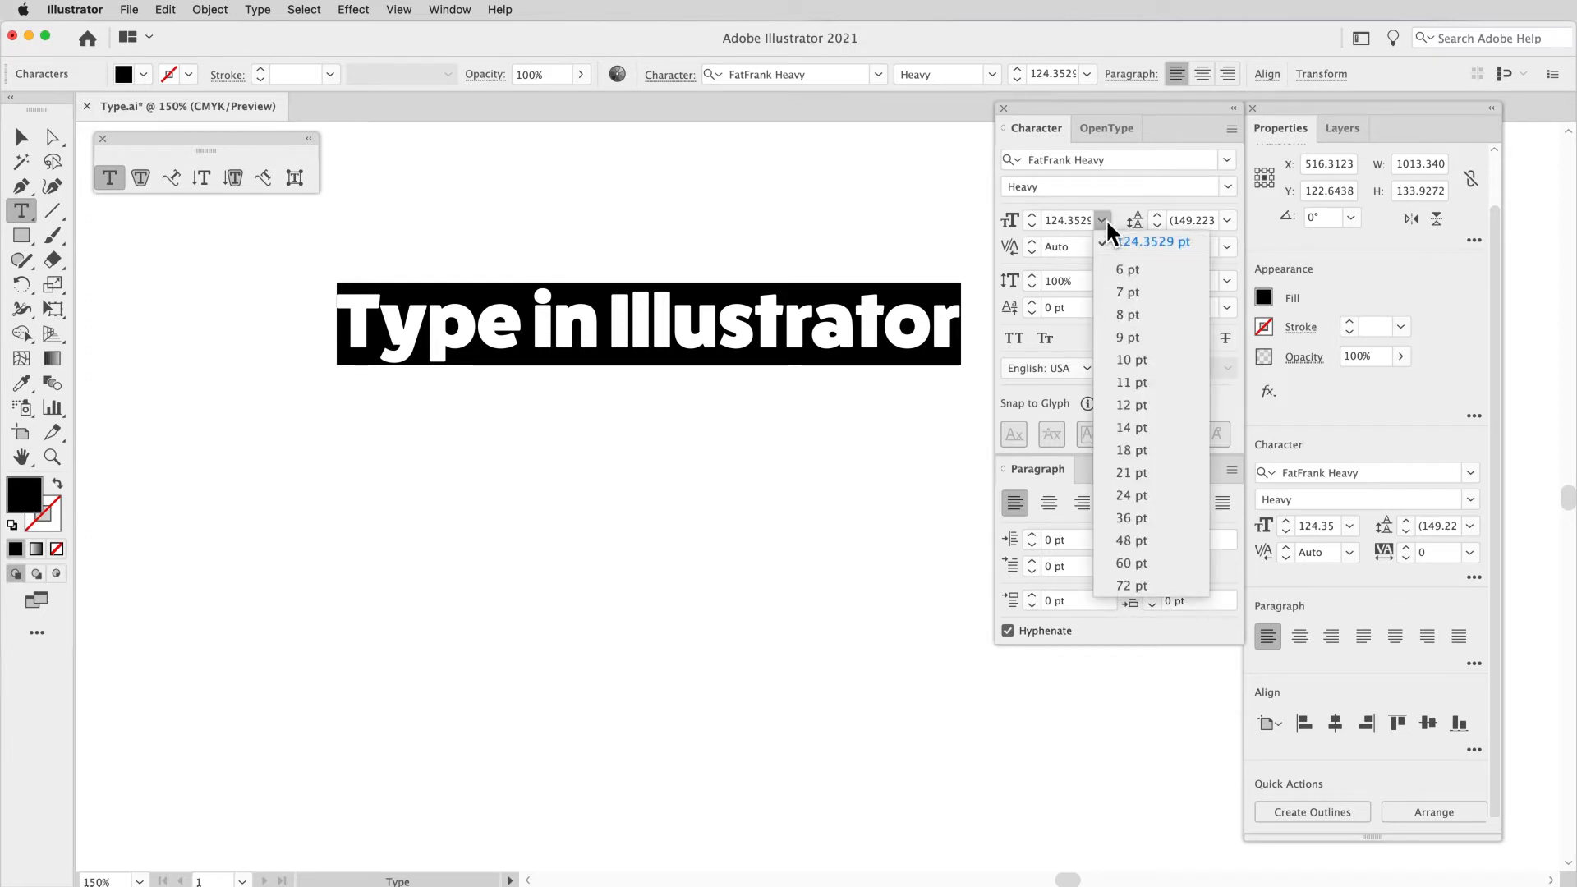
click(1102, 218)
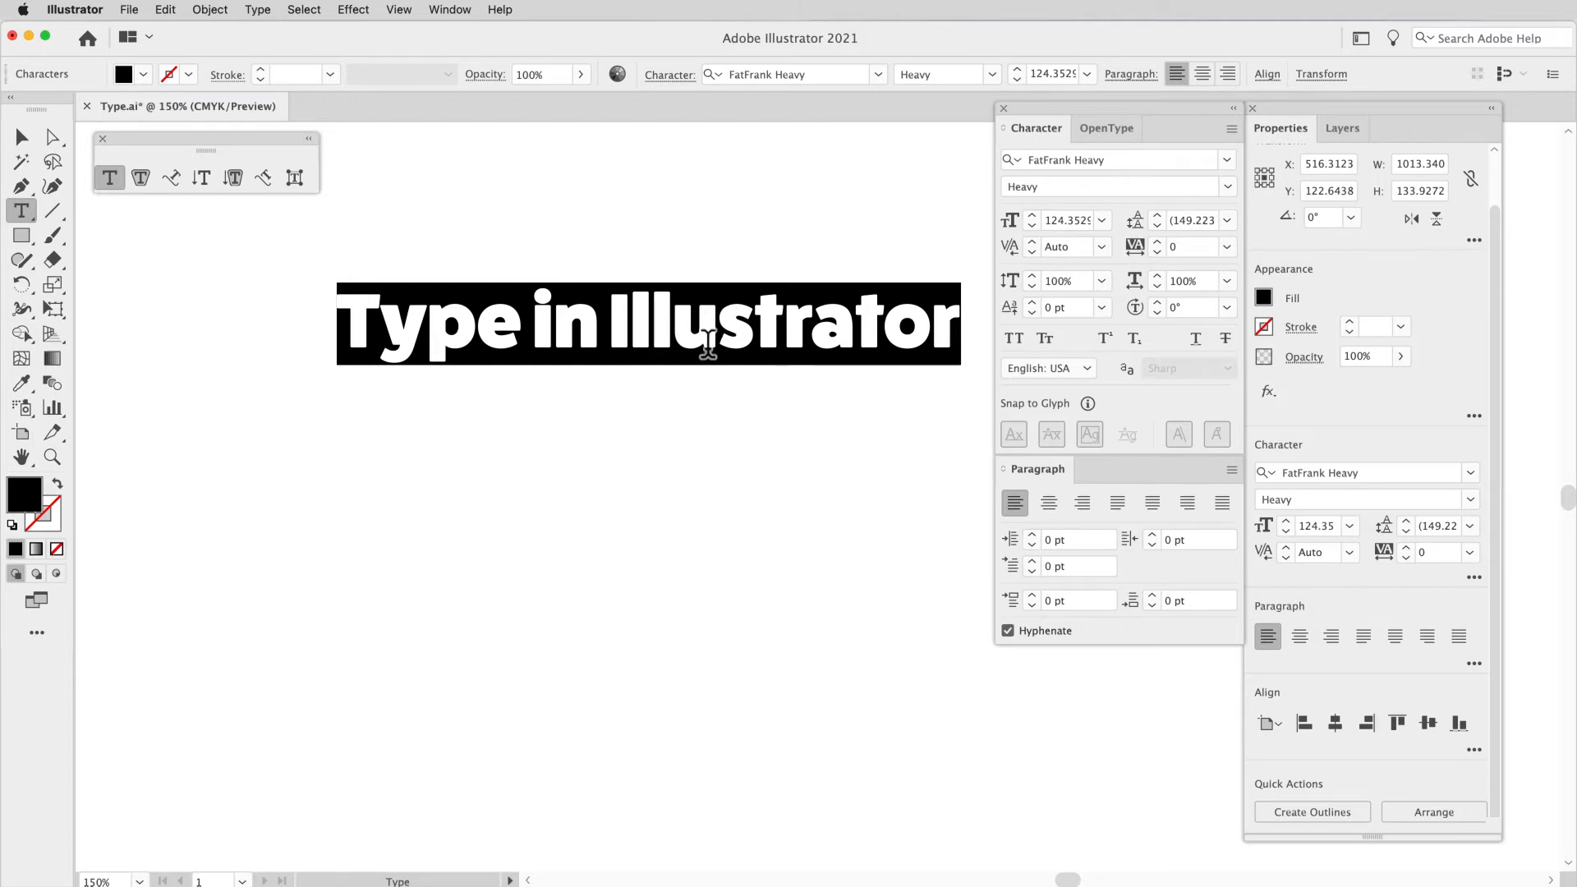
click(1033, 217)
click(1032, 217)
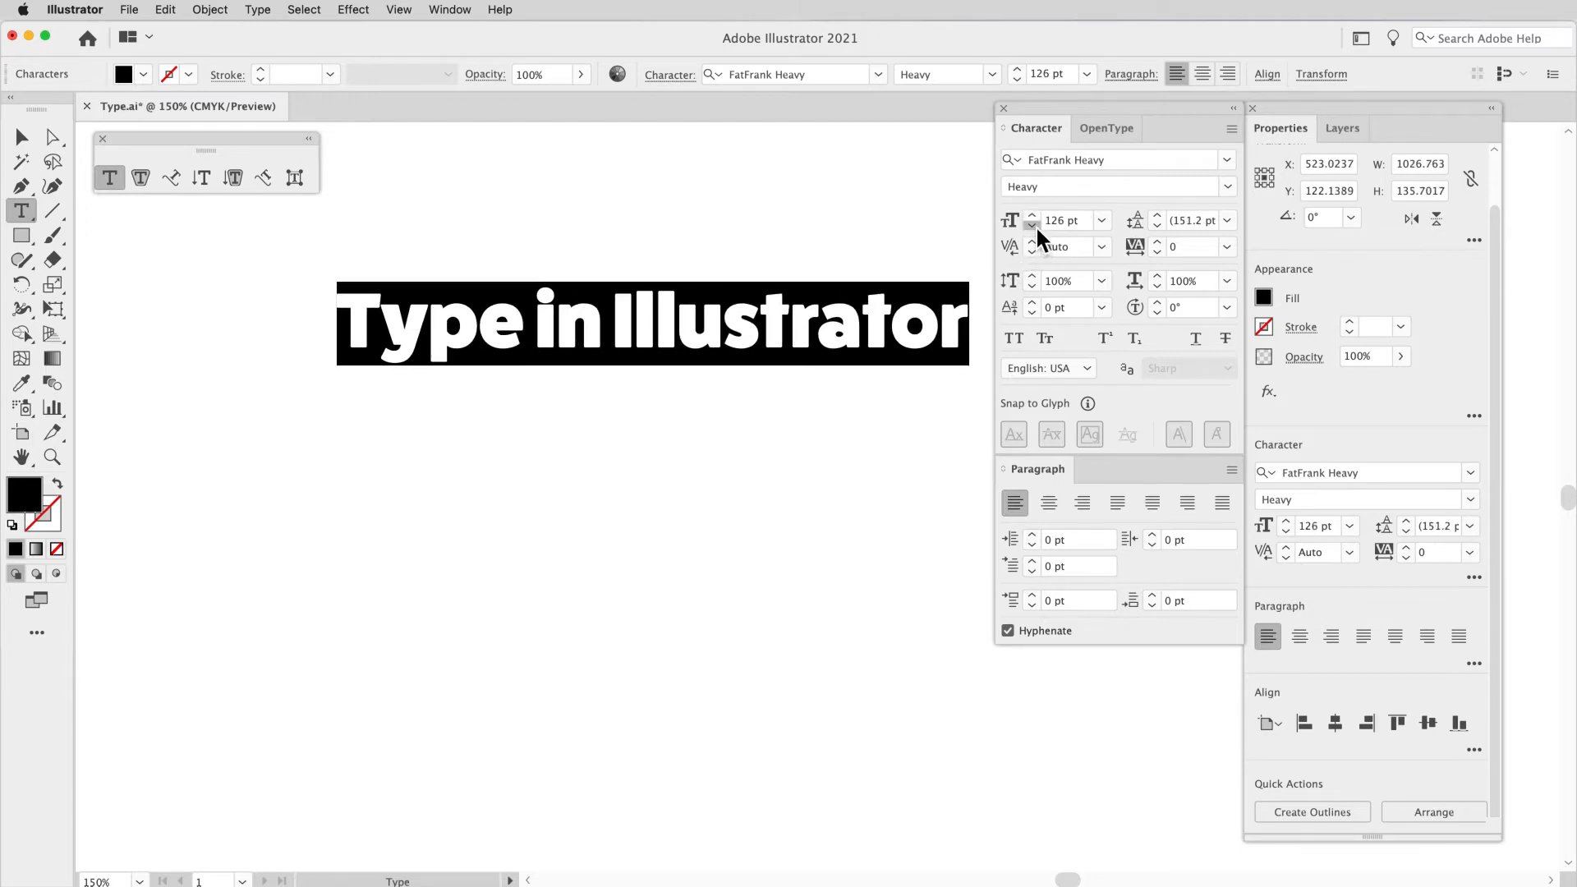
click(1035, 226)
click(1035, 226)
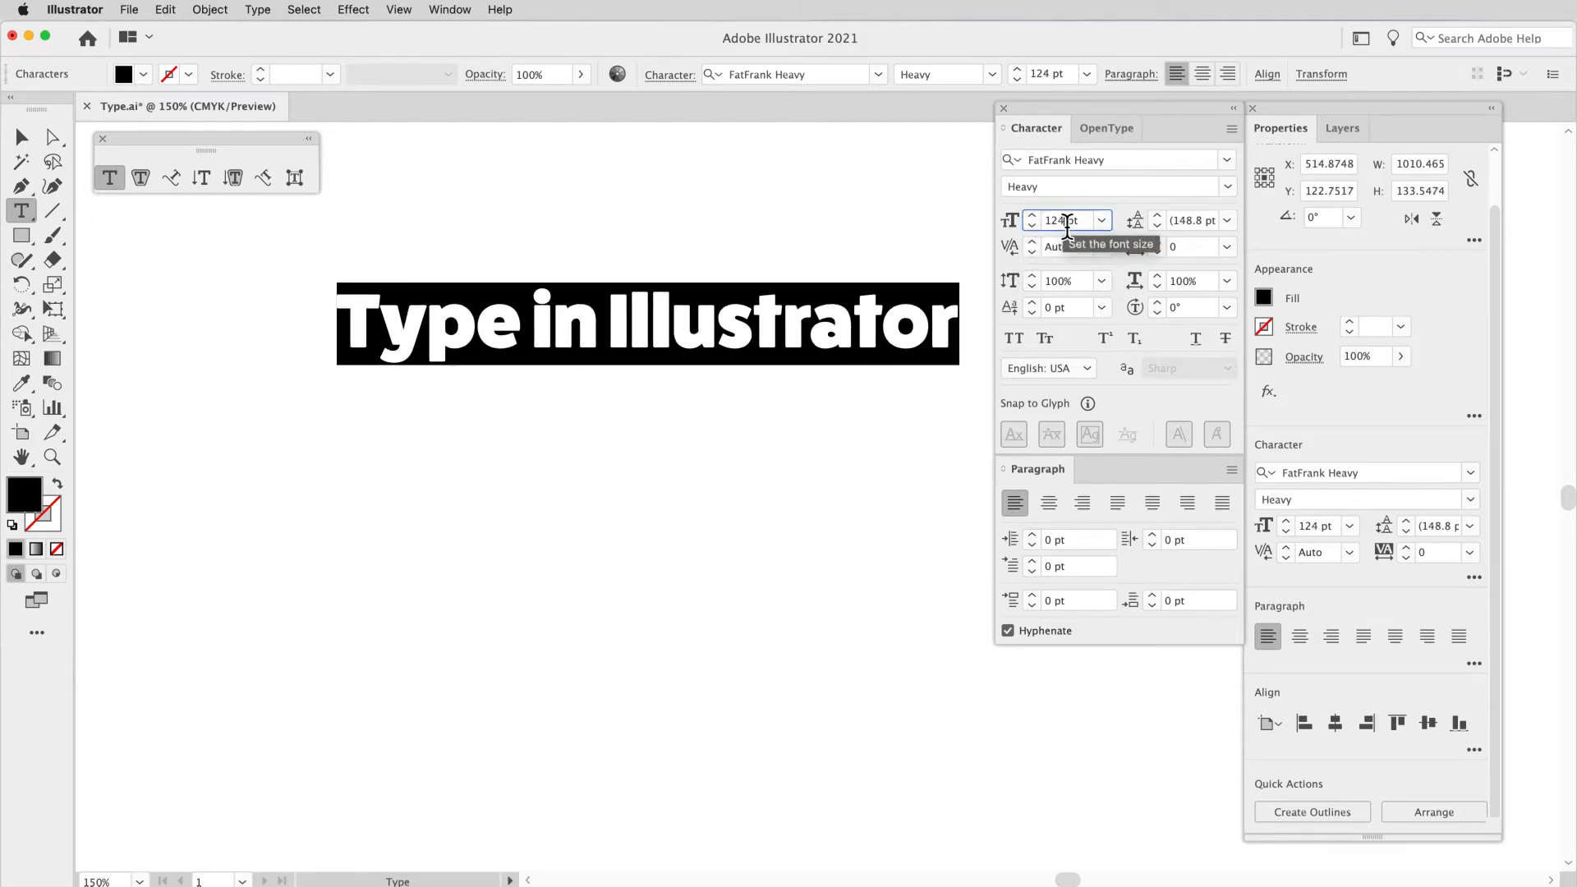
Step: Step the heading's font size up to 128 pt and back down to 120 pt in small increments
click(1066, 220)
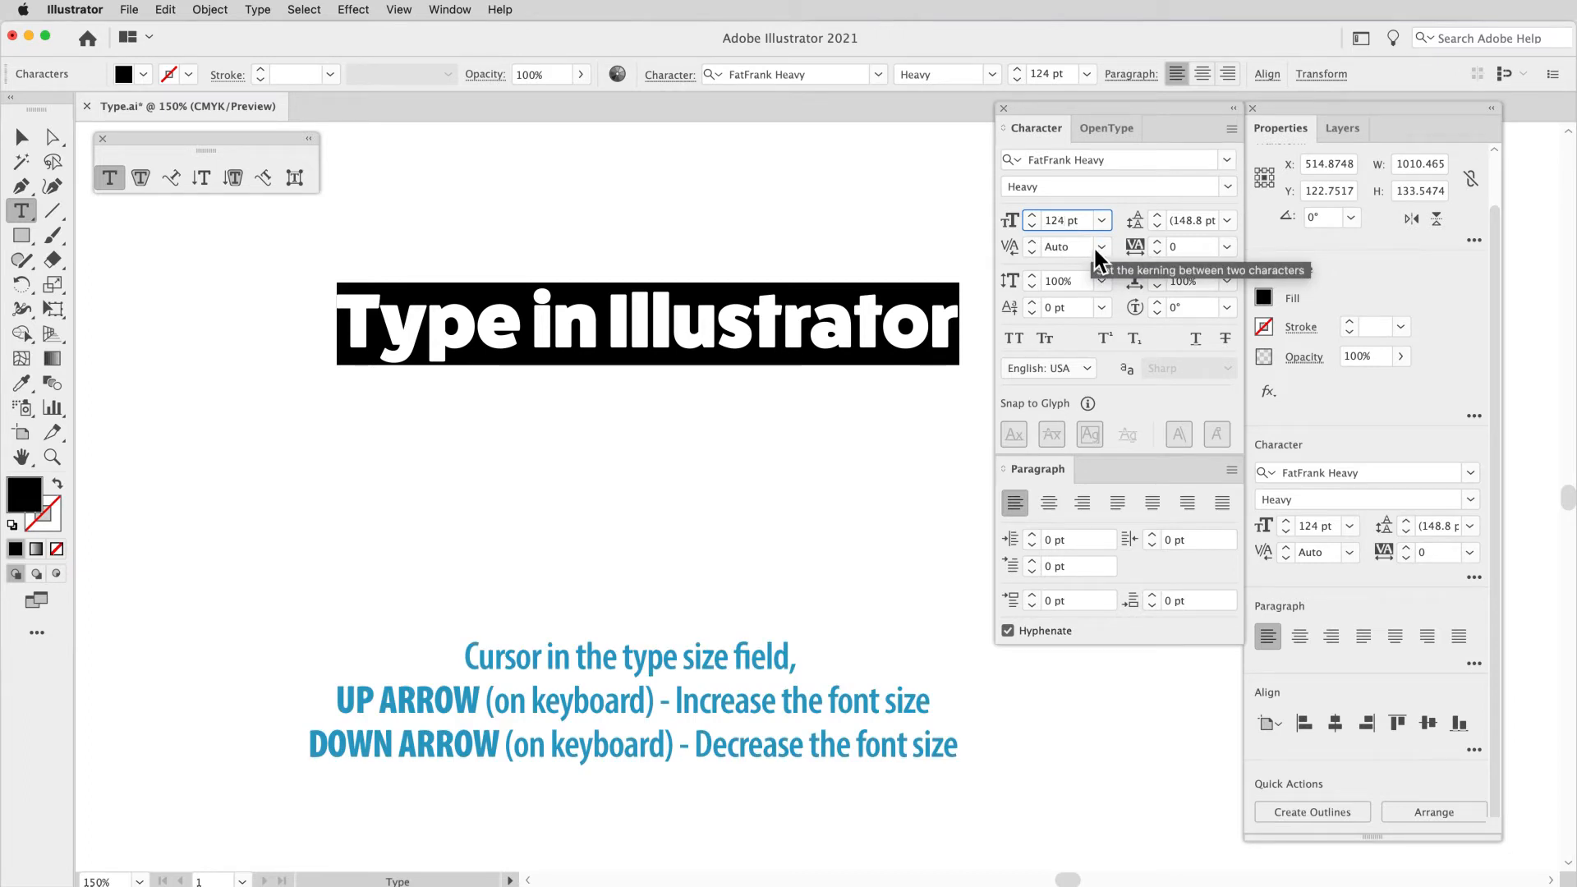
key(Up)
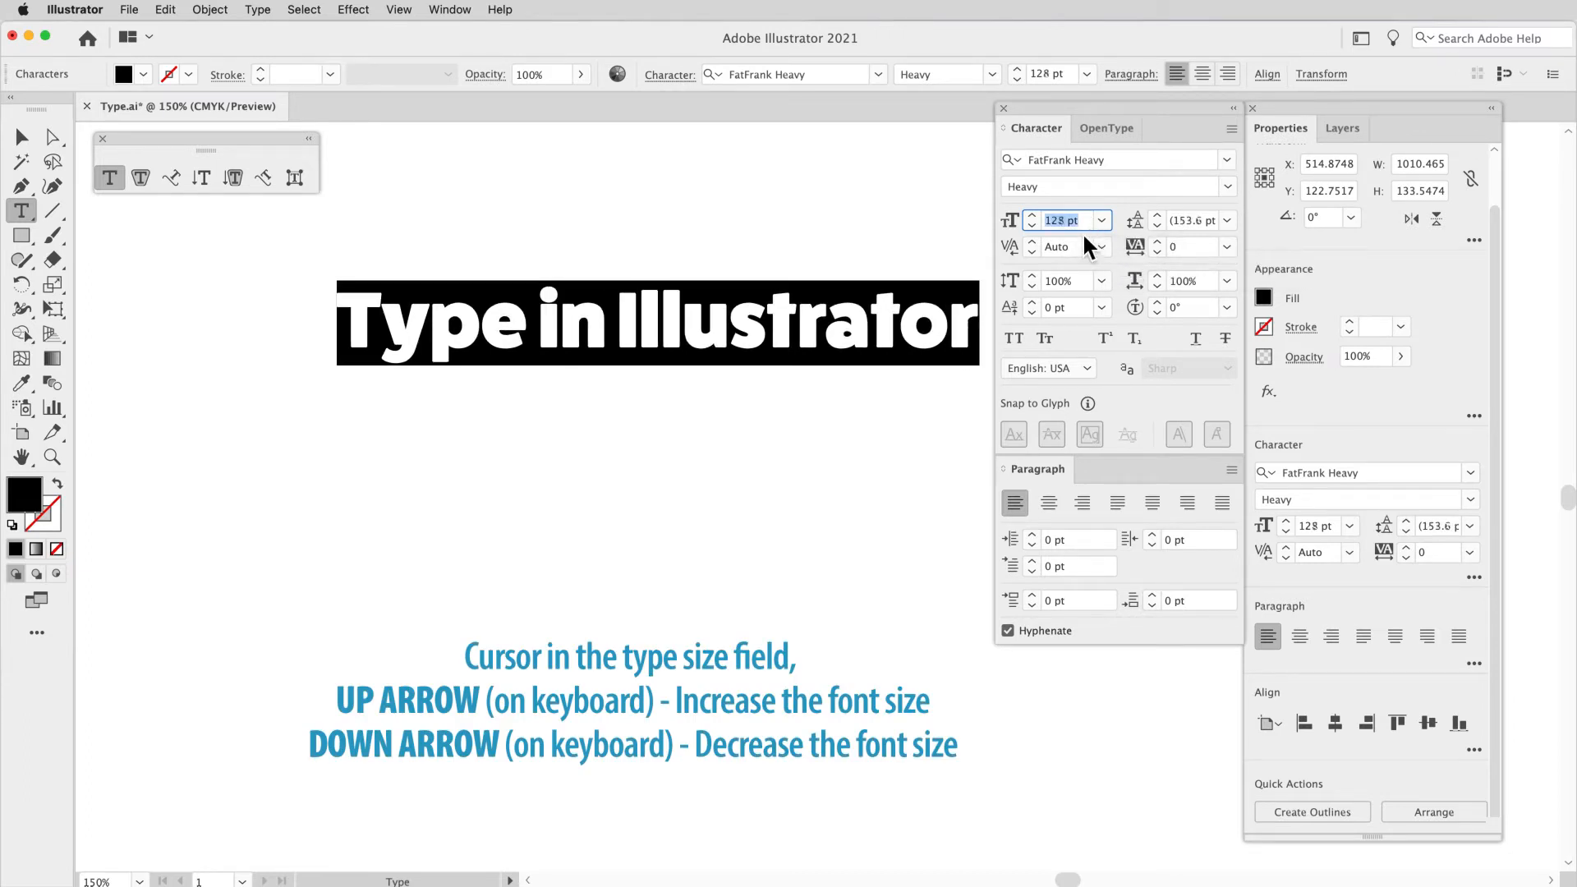
key(Down)
key(Down)
key(Down)
key(Down)
key(Down)
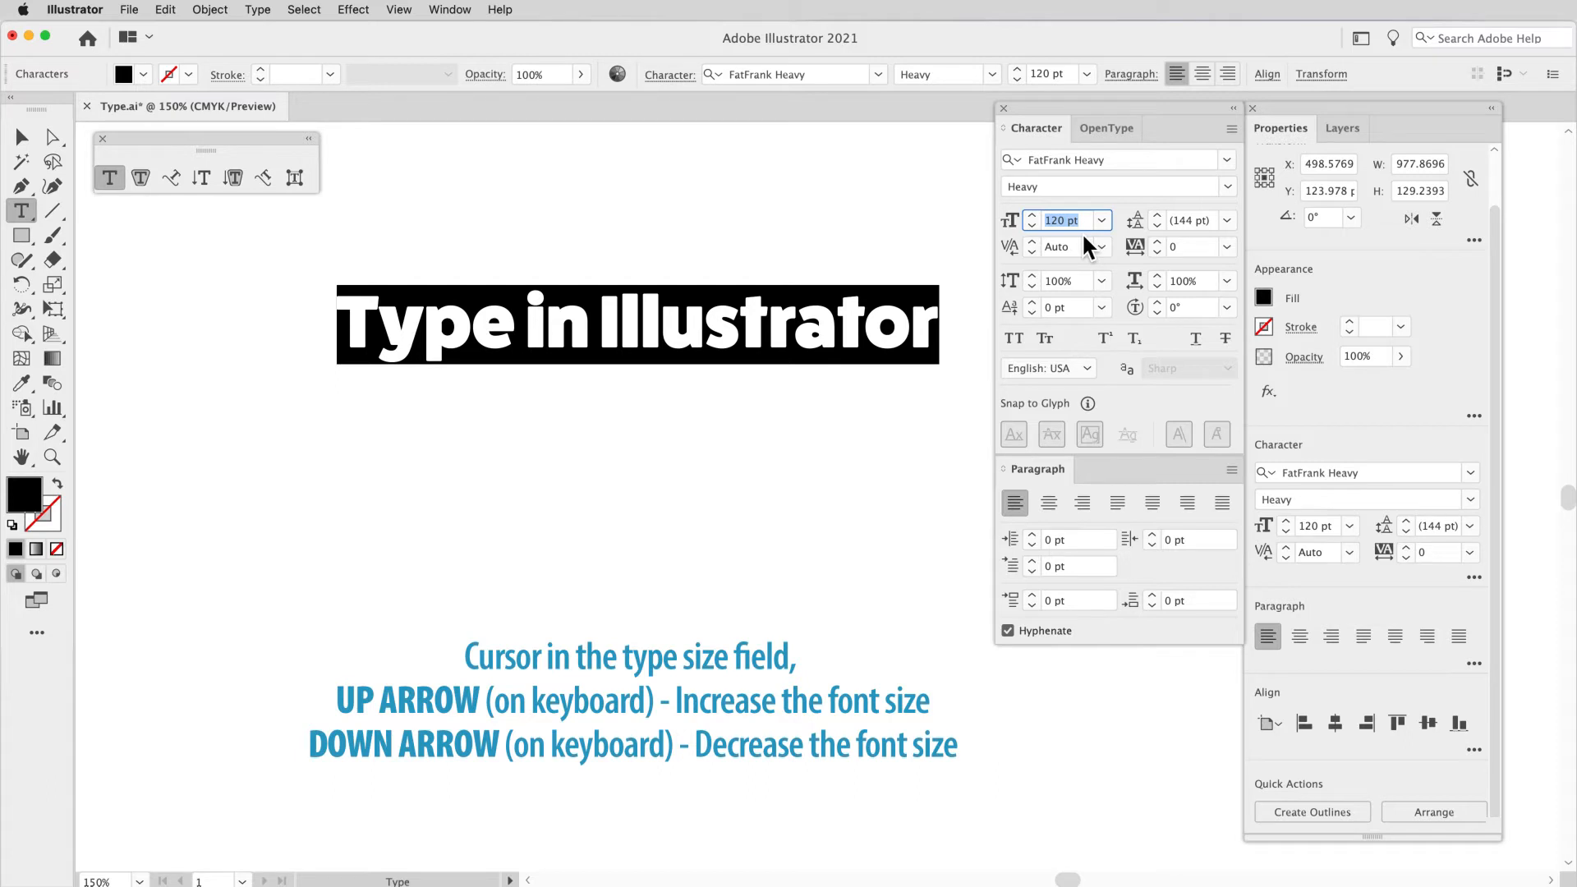
Step: Change the heading's font size in 10 pt increments, up to 130 pt and down to 70 pt
key(shift+Up)
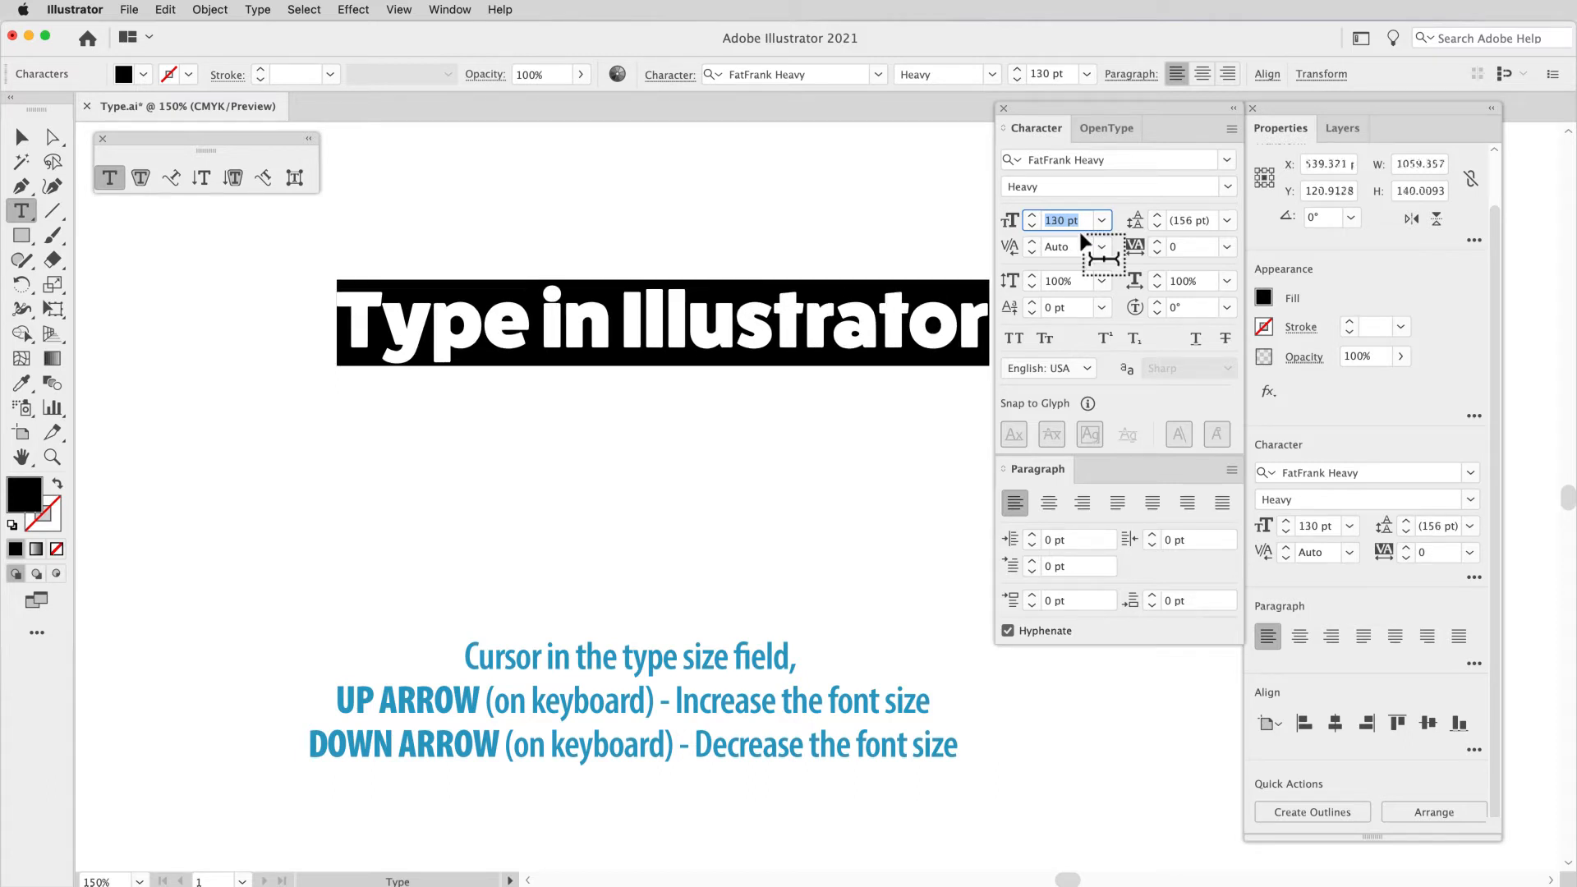
key(shift+Down)
key(shift+Down)
key(shift+Down)
key(shift+Down)
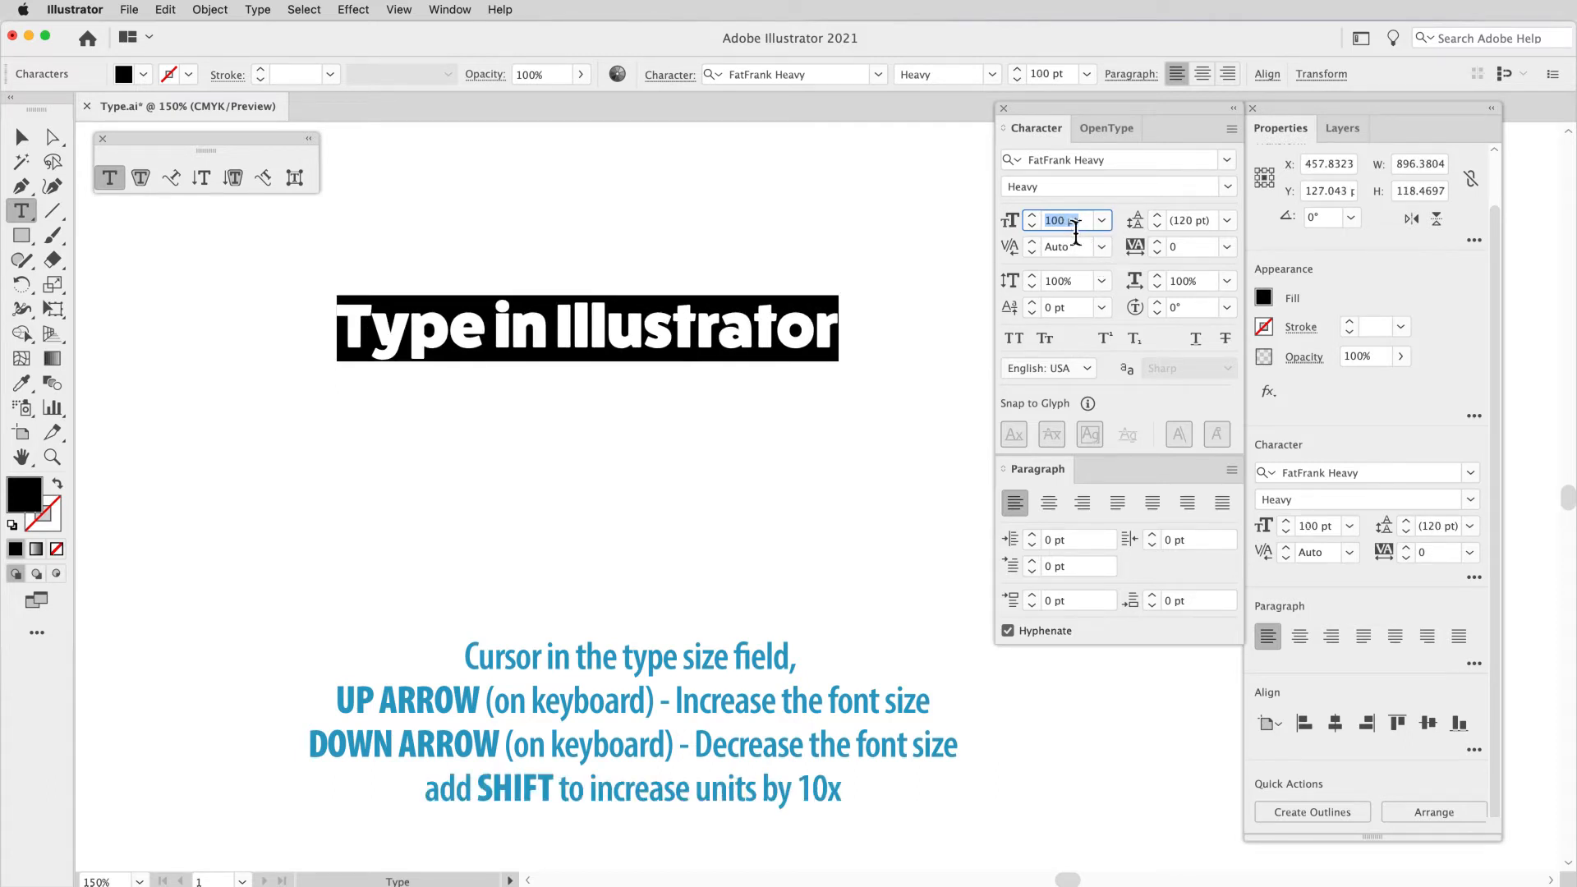
key(shift+Down)
key(shift+Down)
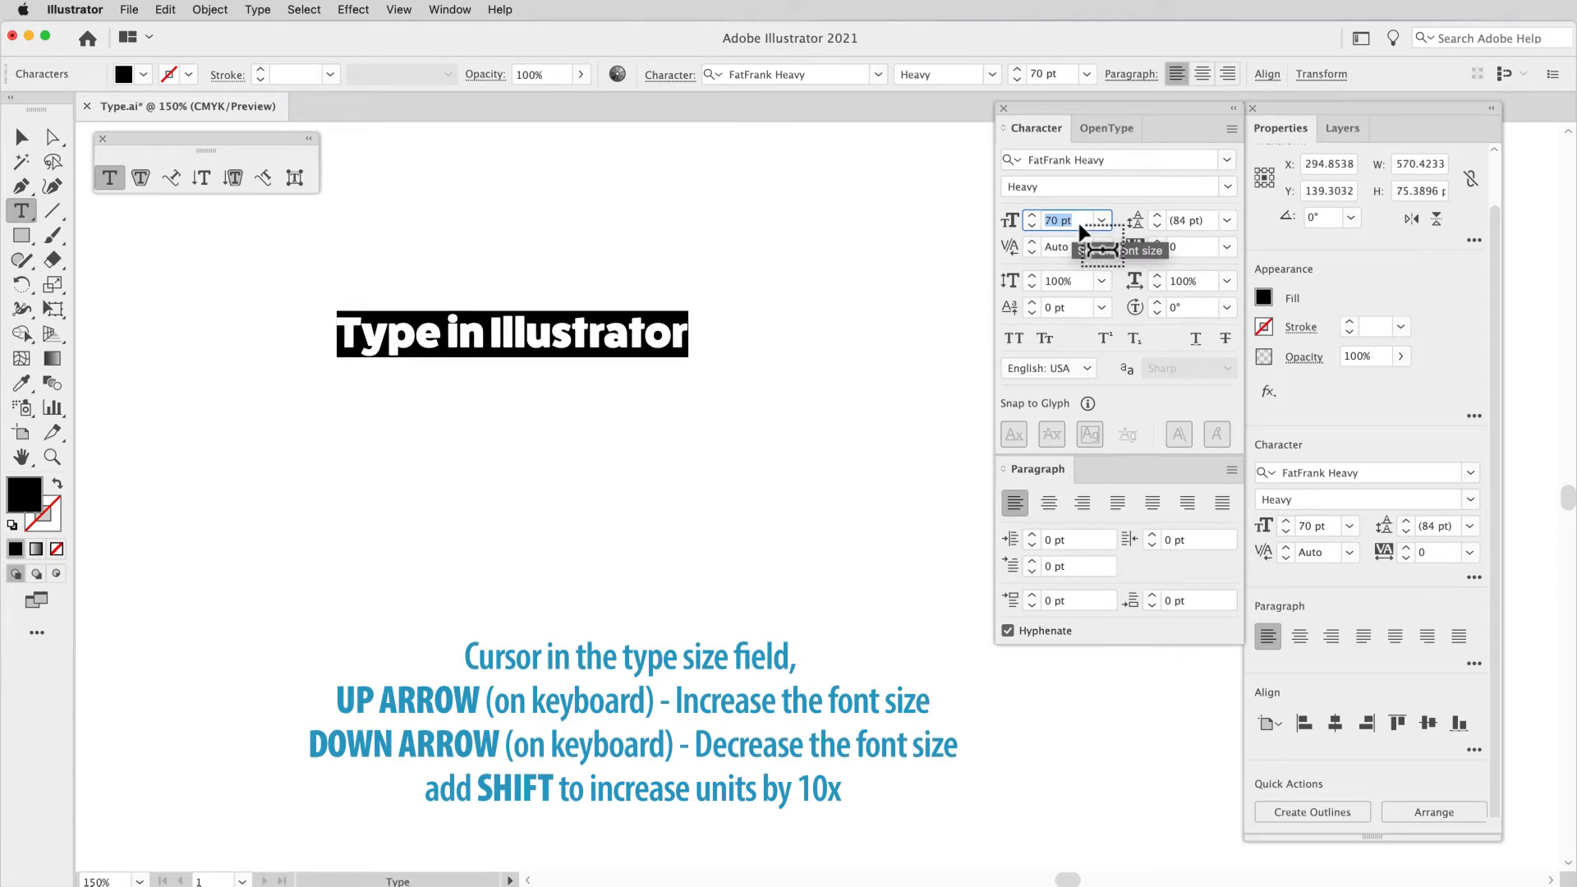
Step: Raise the heading's font size to 90 pt and set it to exactly 85 pt
key(shift+Up)
key(shift+Up)
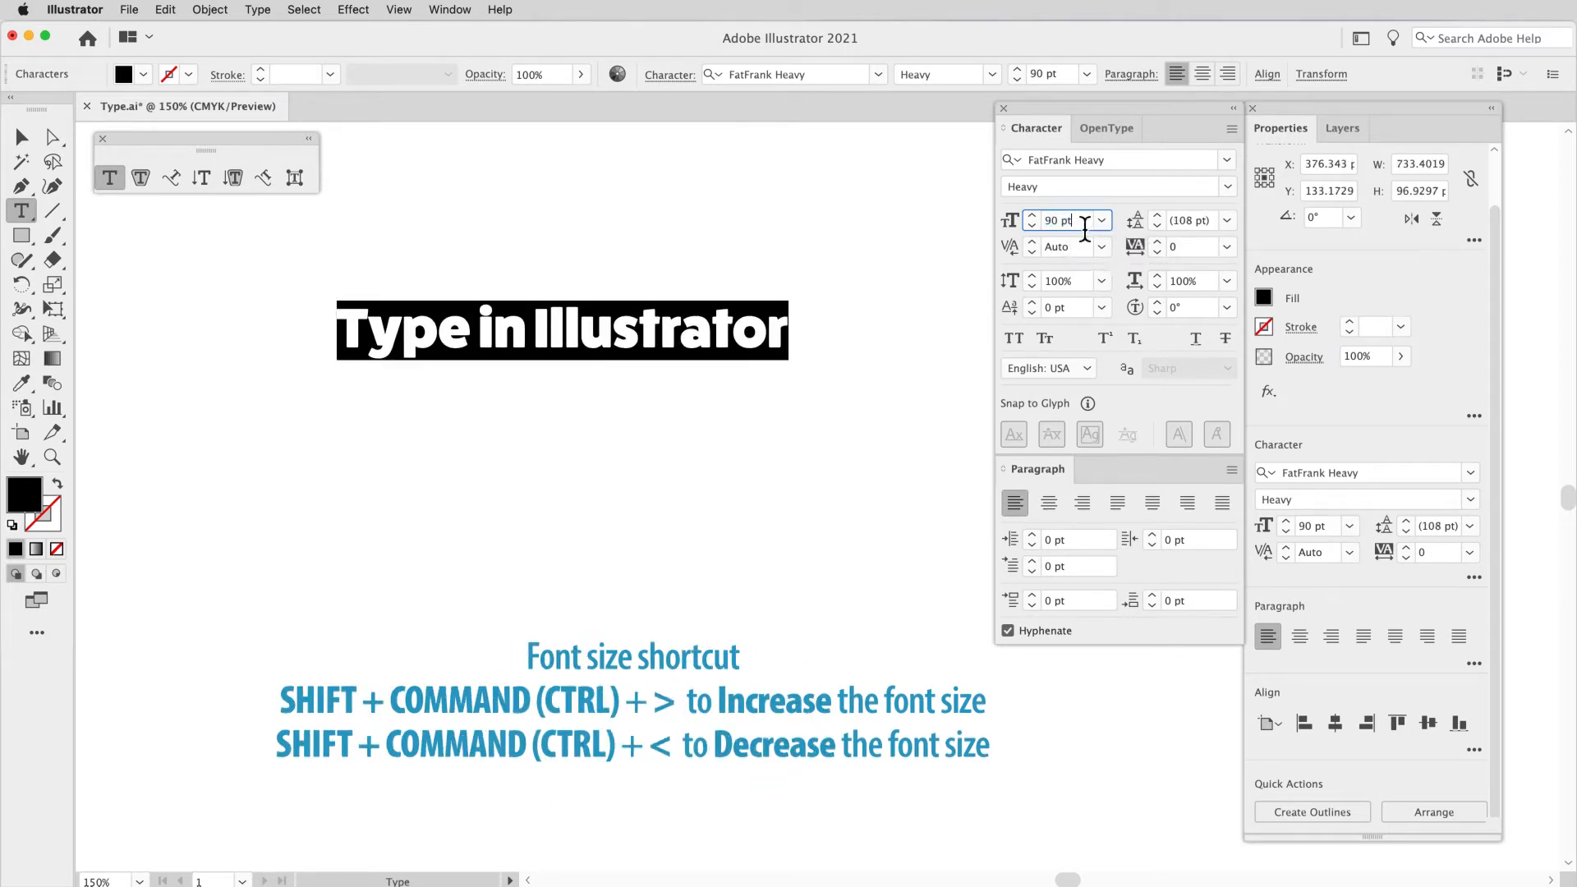
text(85)
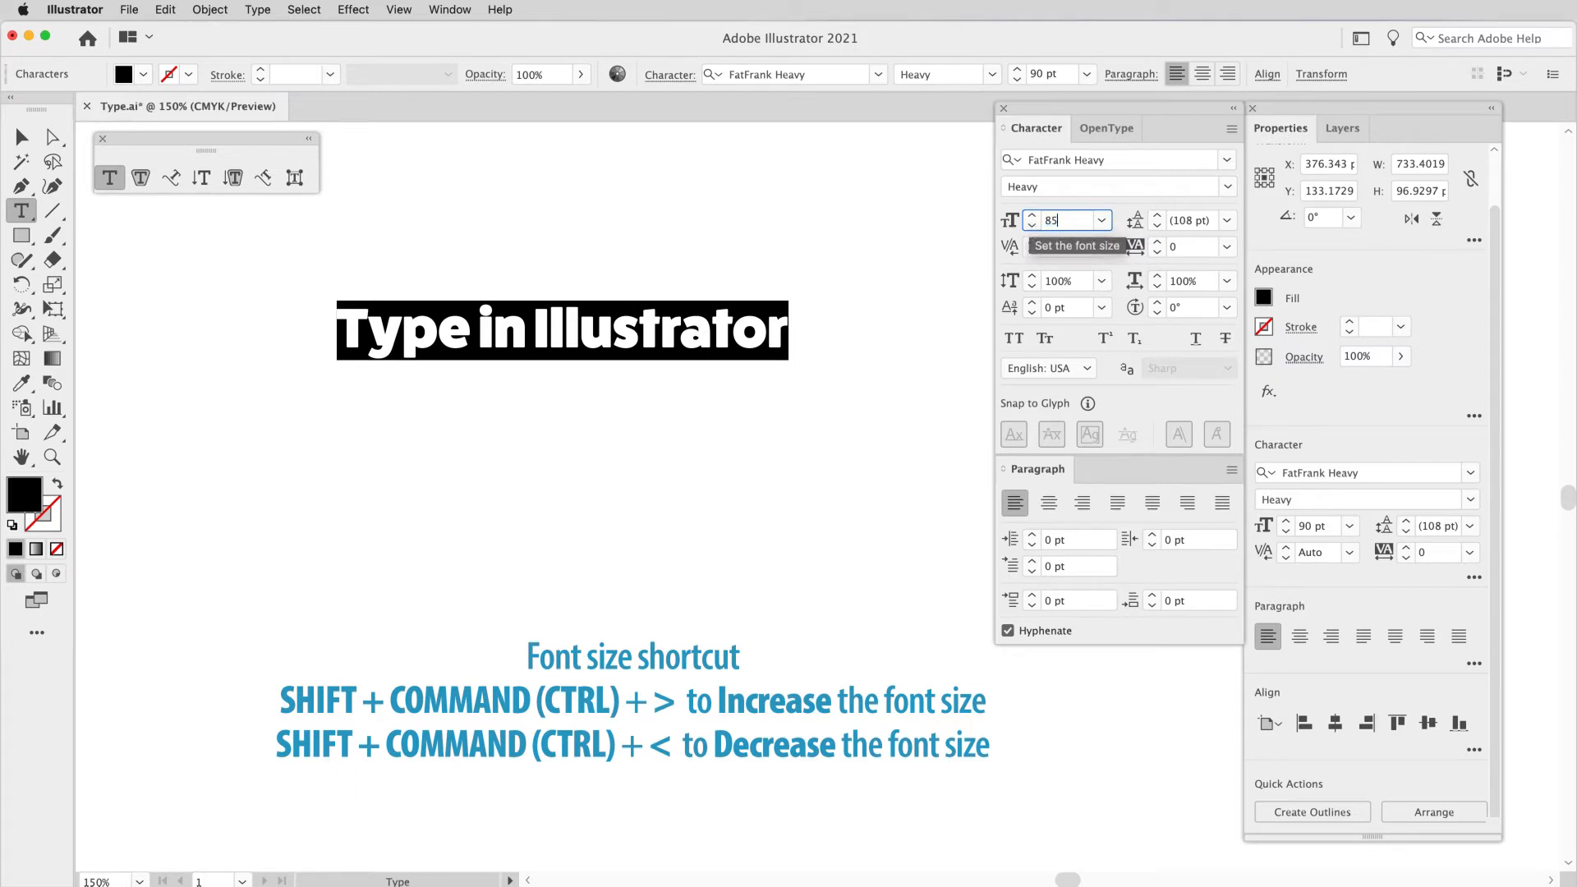
key(Return)
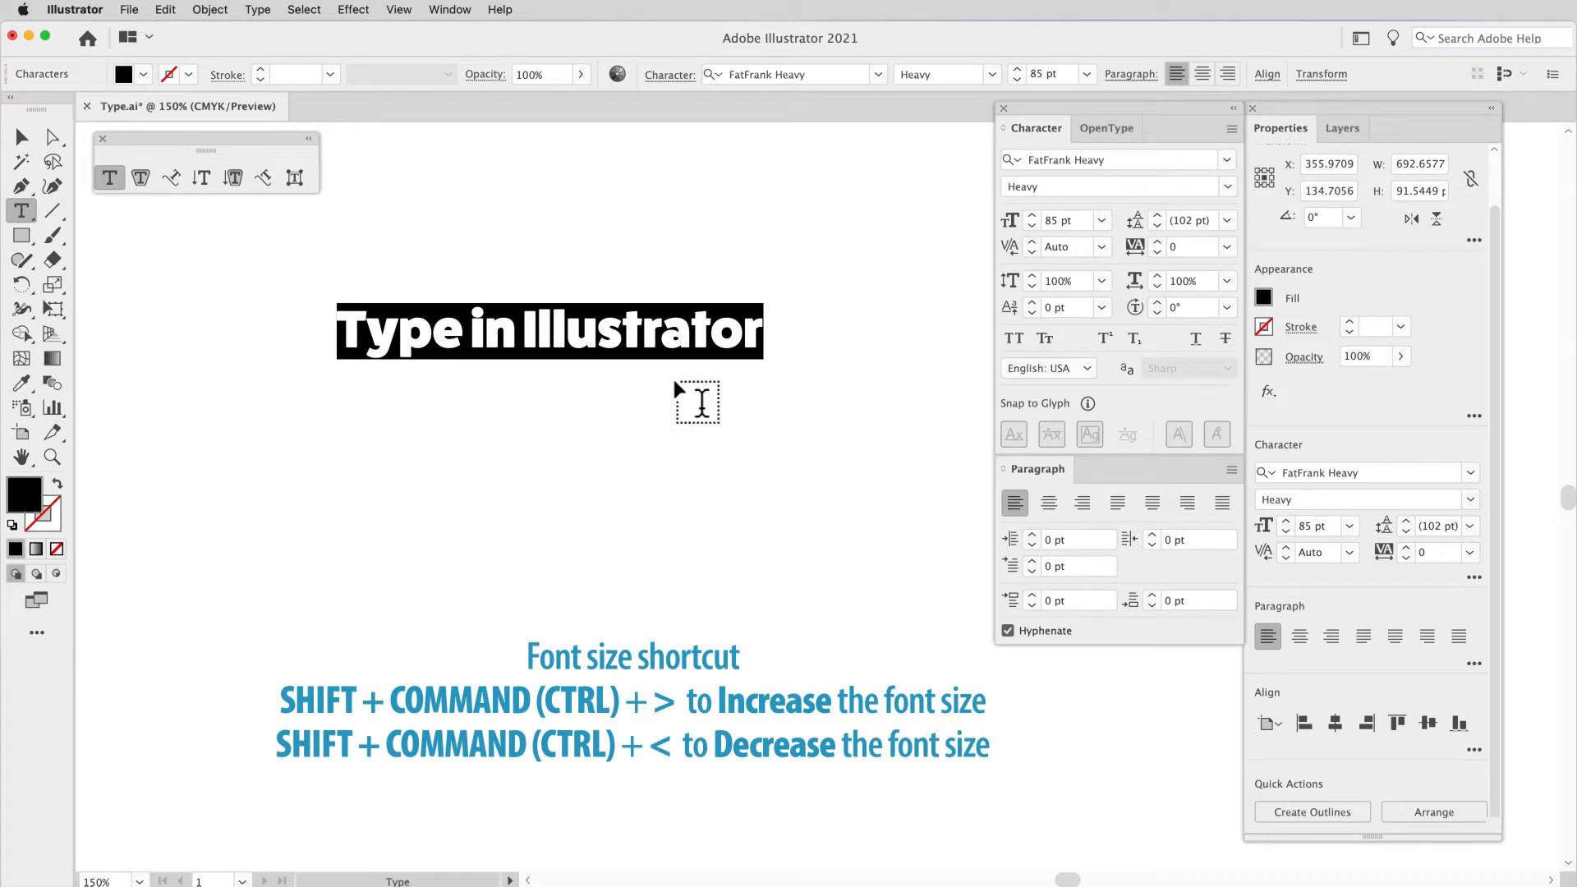
Step: Enlarge the selected heading text incrementally to a font size of 101 pt
key(super+shift+period)
key(super+shift+comma)
key(super)
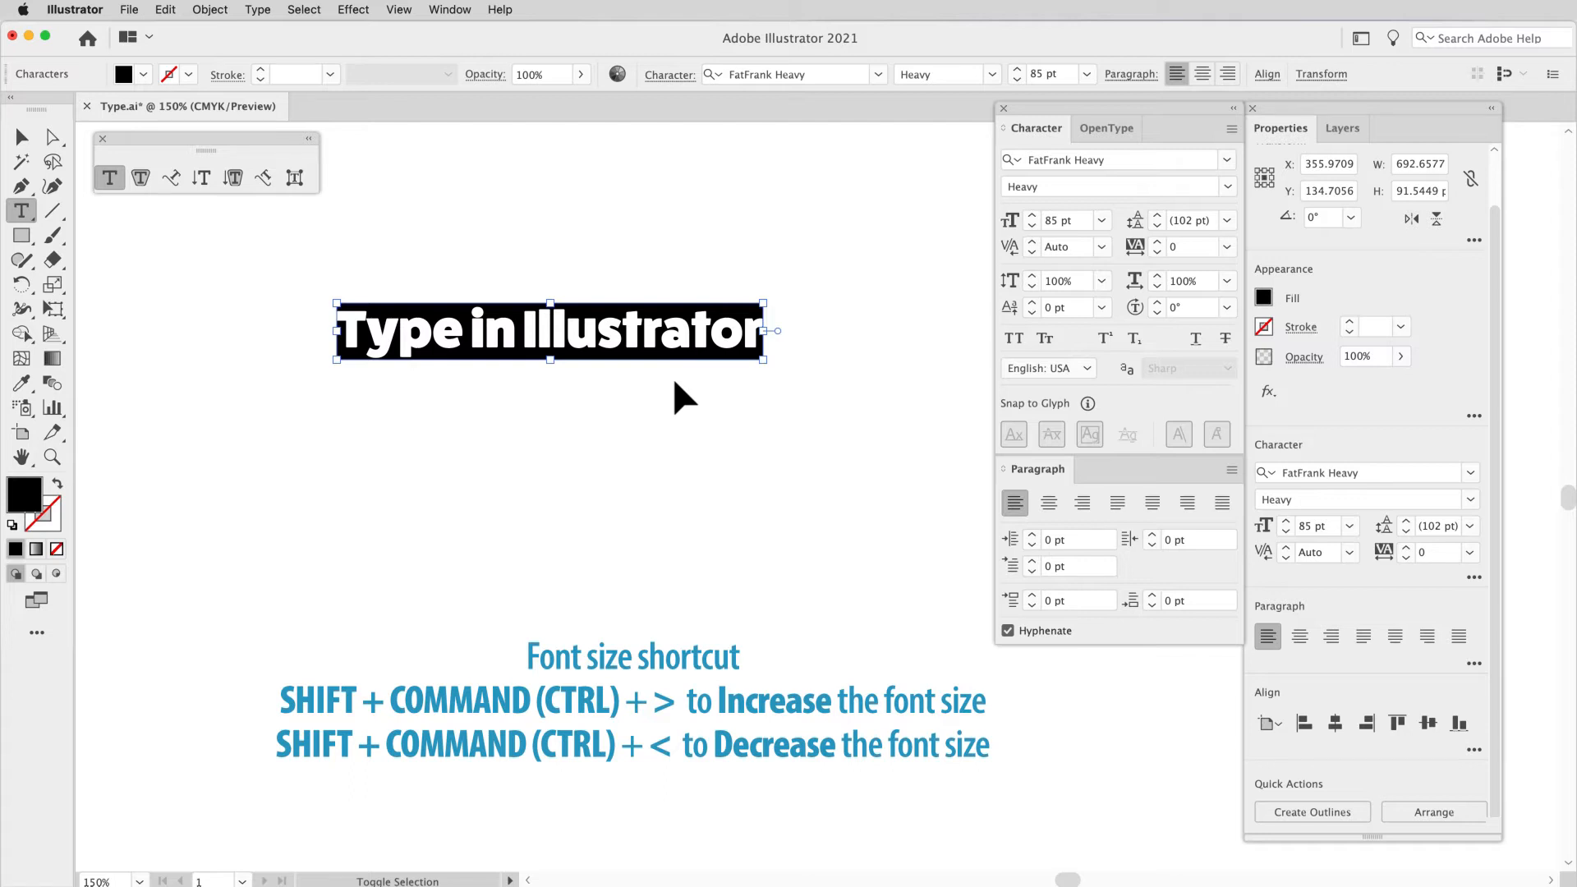
key(shift+super)
key(shift+super+period)
key(shift+super+period)
key(shift+super+period)
key(shift+super+period)
key(shift+super+period)
key(shift+super+period)
key(shift+super+period)
key(shift+super+period)
key(shift+super+period)
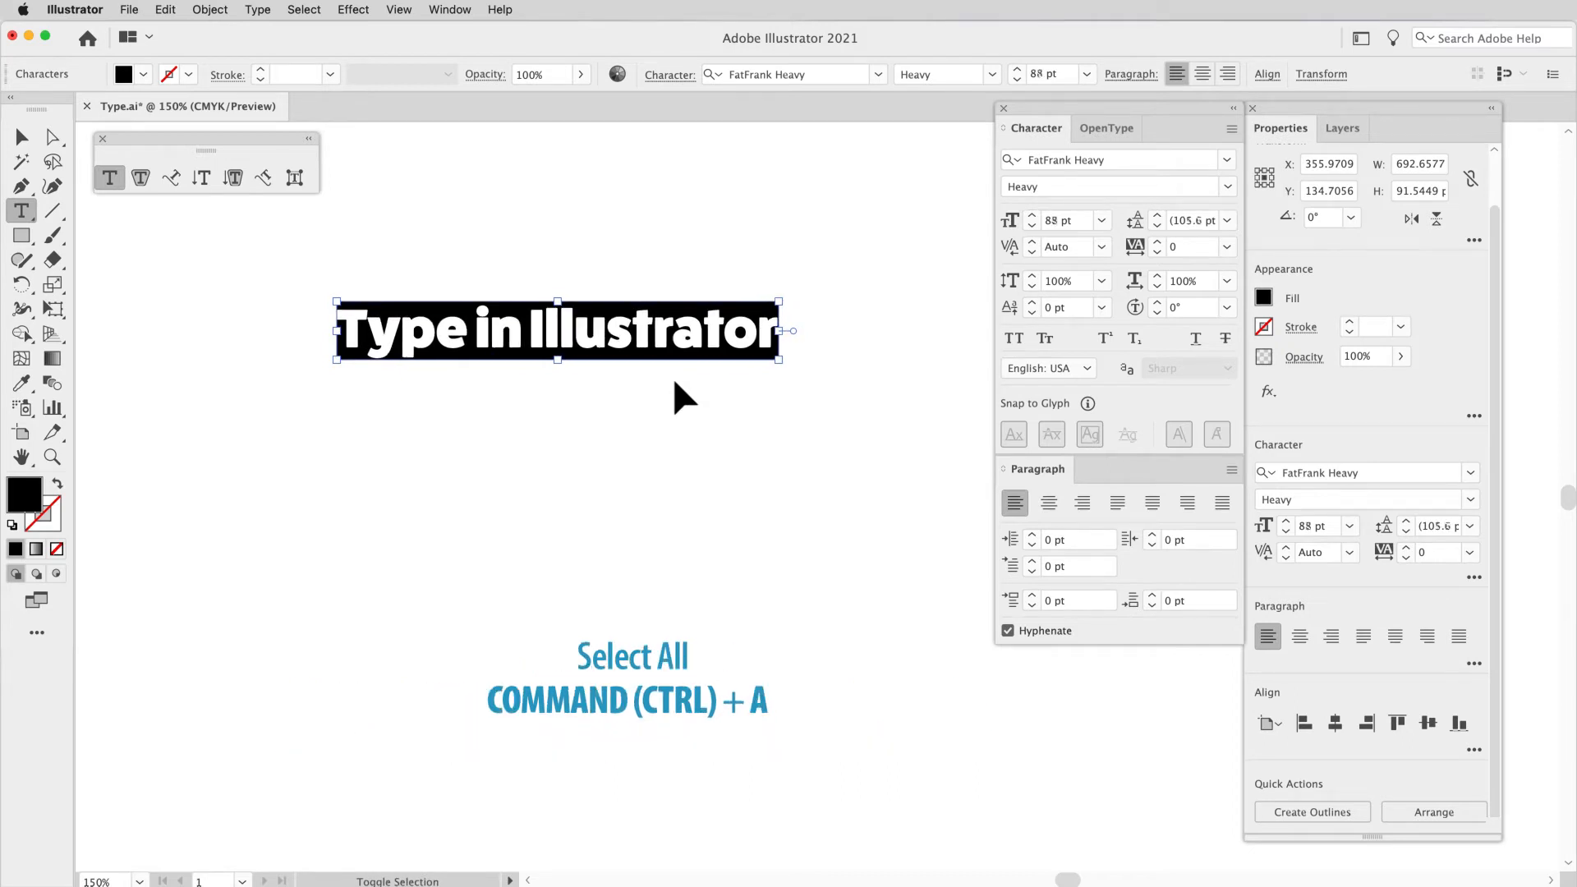
key(shift+super+period)
key(shift+super+period)
key(shift+super+period)
key(shift+super+period)
key(shift+super+period)
key(shift+super+period)
key(shift+super+period)
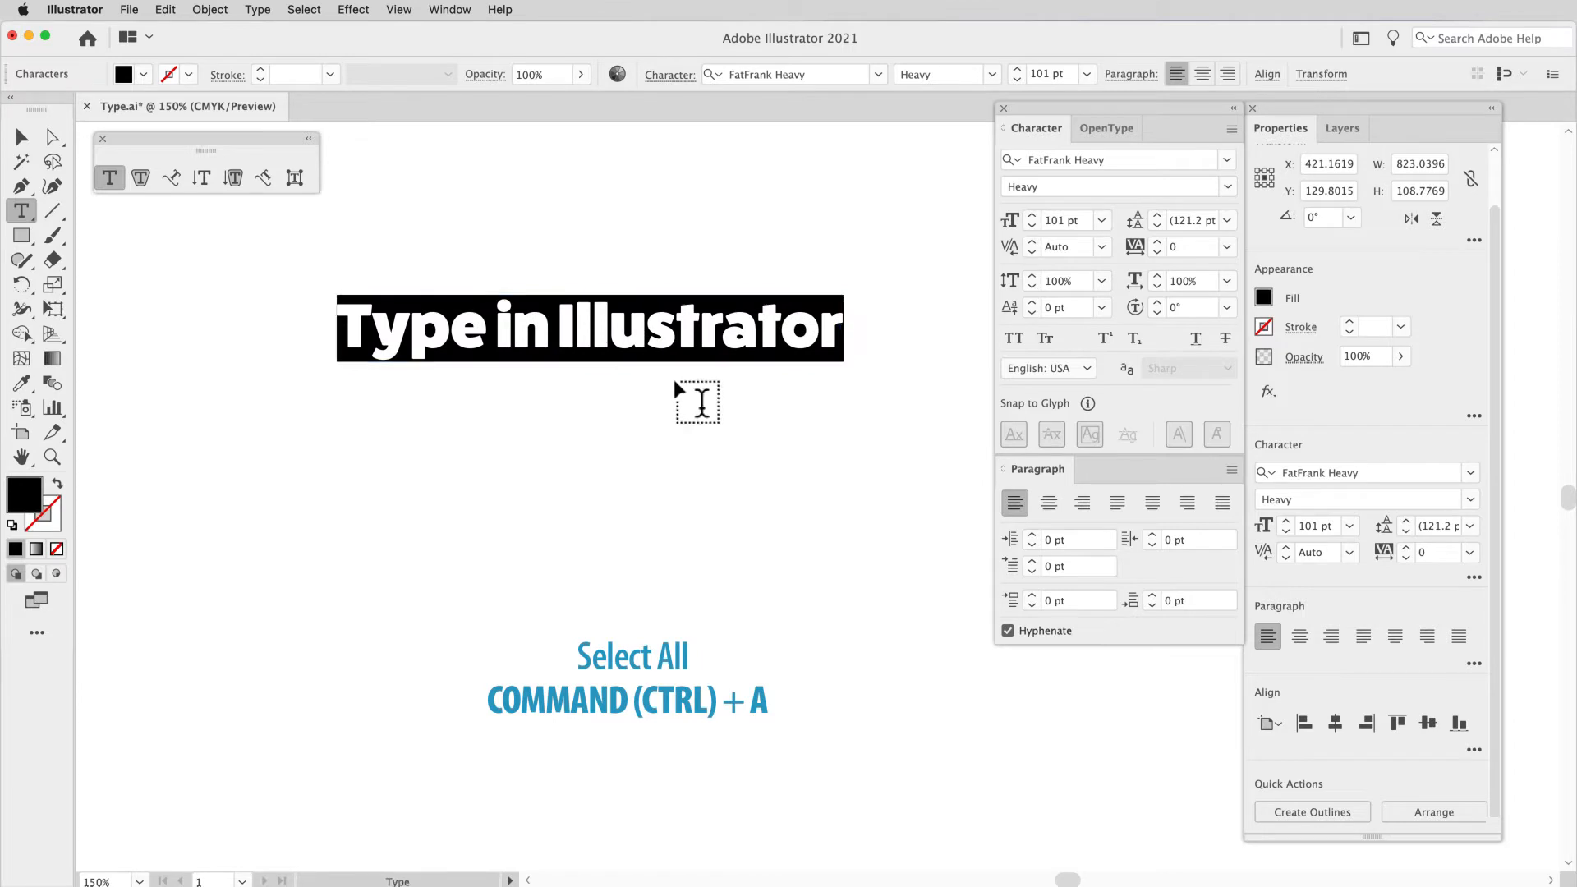
Step: Reduce the selected heading text incrementally to a font size of 89 pt
key(shift+super+comma)
key(shift+super+comma)
key(shift+super+comma)
key(shift+super+comma)
key(shift+super+comma)
key(shift+super+comma)
key(shift+super+comma)
key(shift+super+comma)
key(shift+super+comma)
key(shift+super+comma)
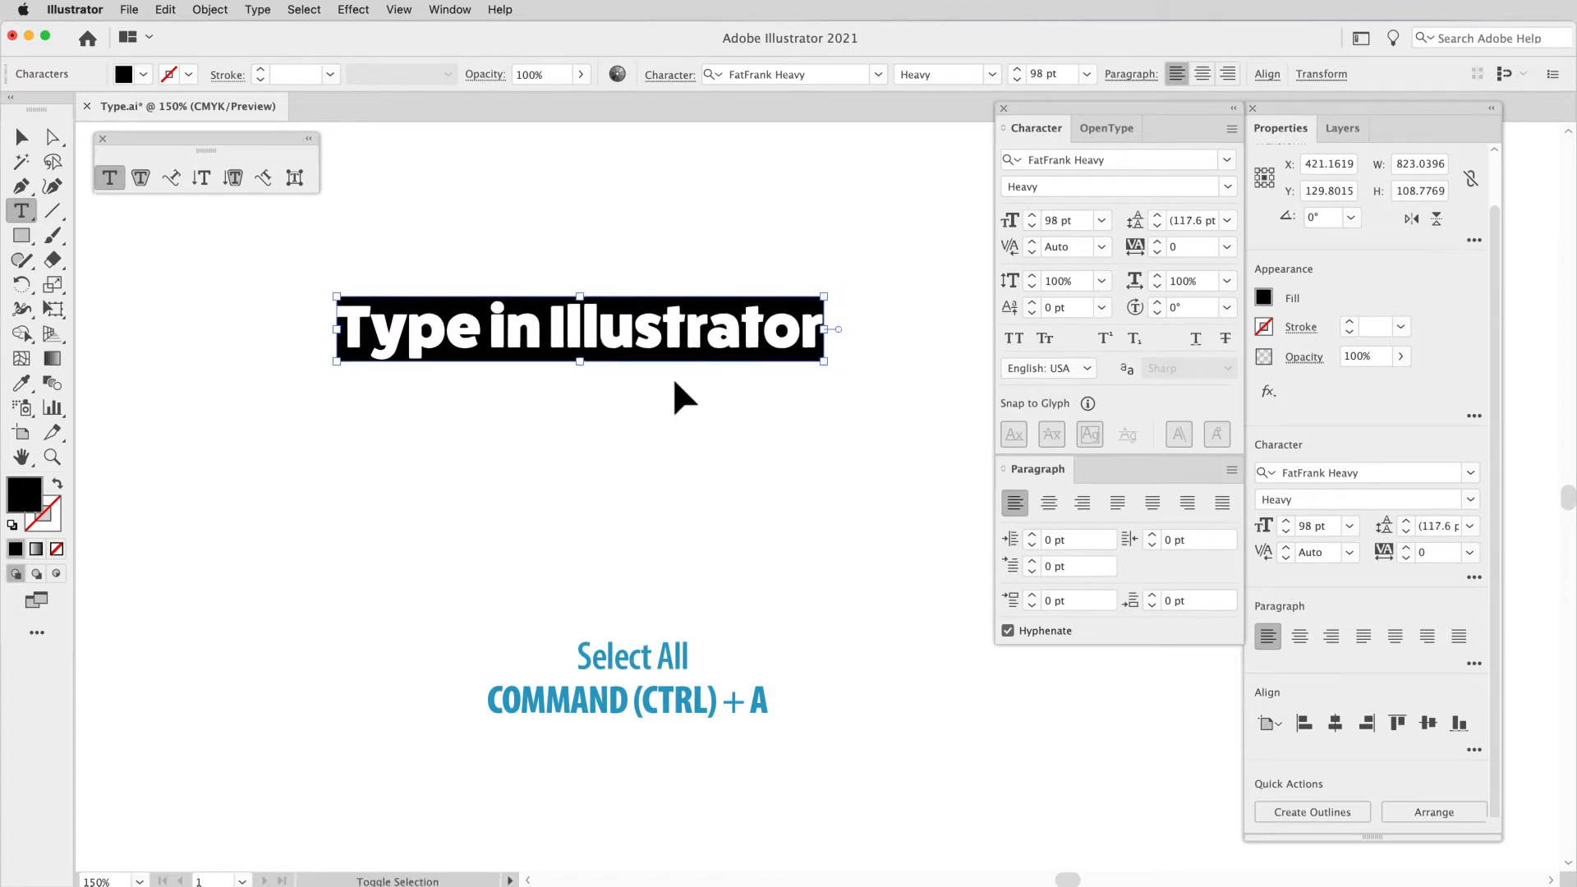
key(shift+super+comma)
key(shift+super+comma)
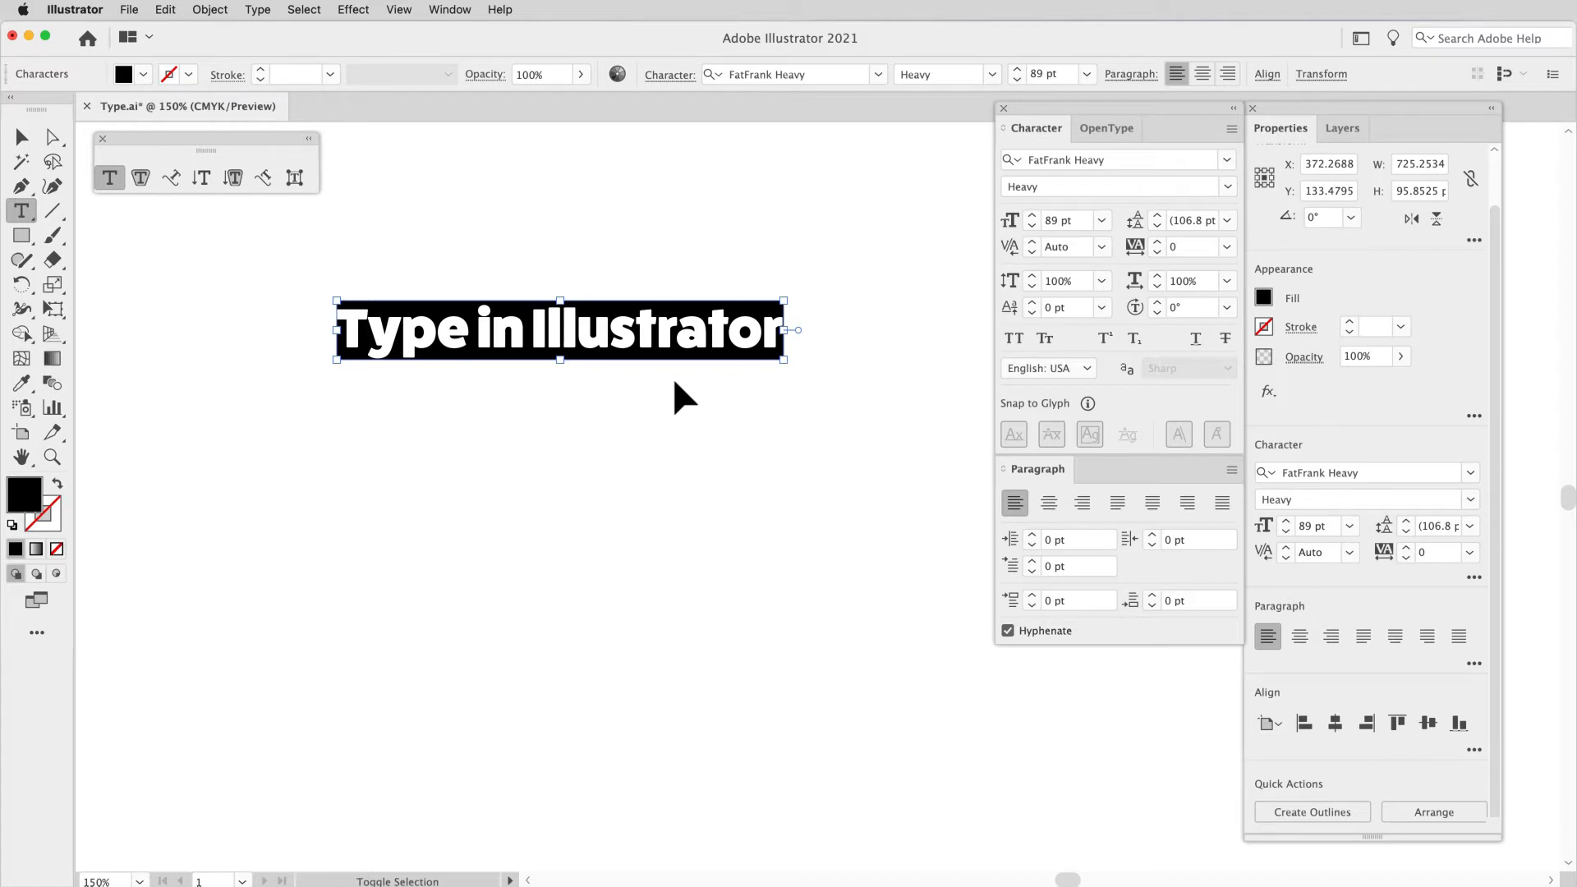
key(super+shift+a)
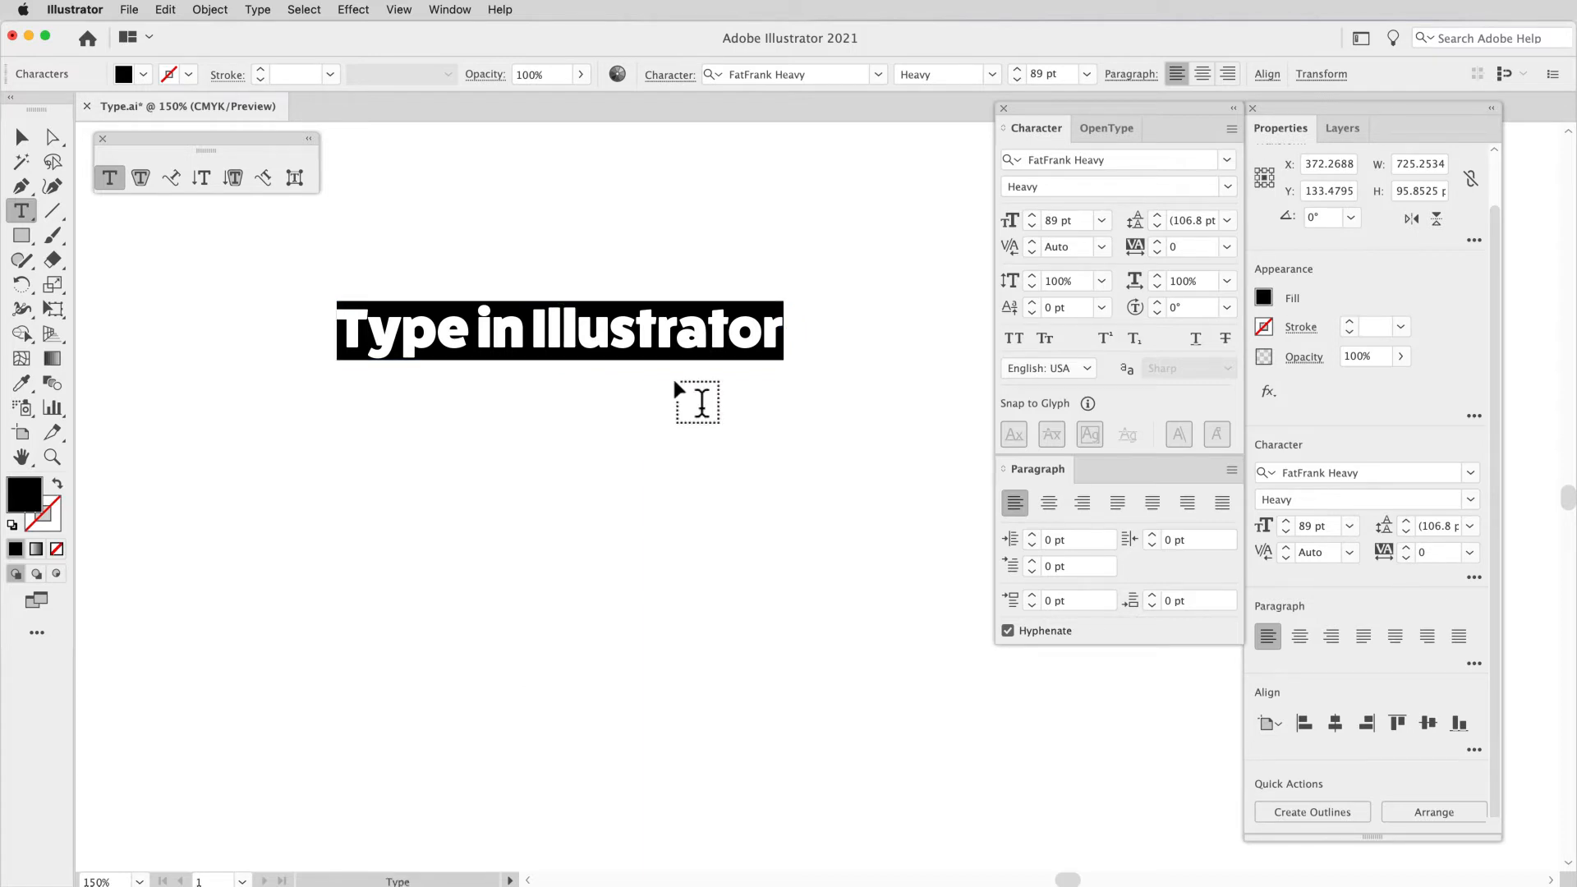
Step: Insert a line break before "Illustrator" so the heading runs over two lines
scroll(702, 403, right, 1)
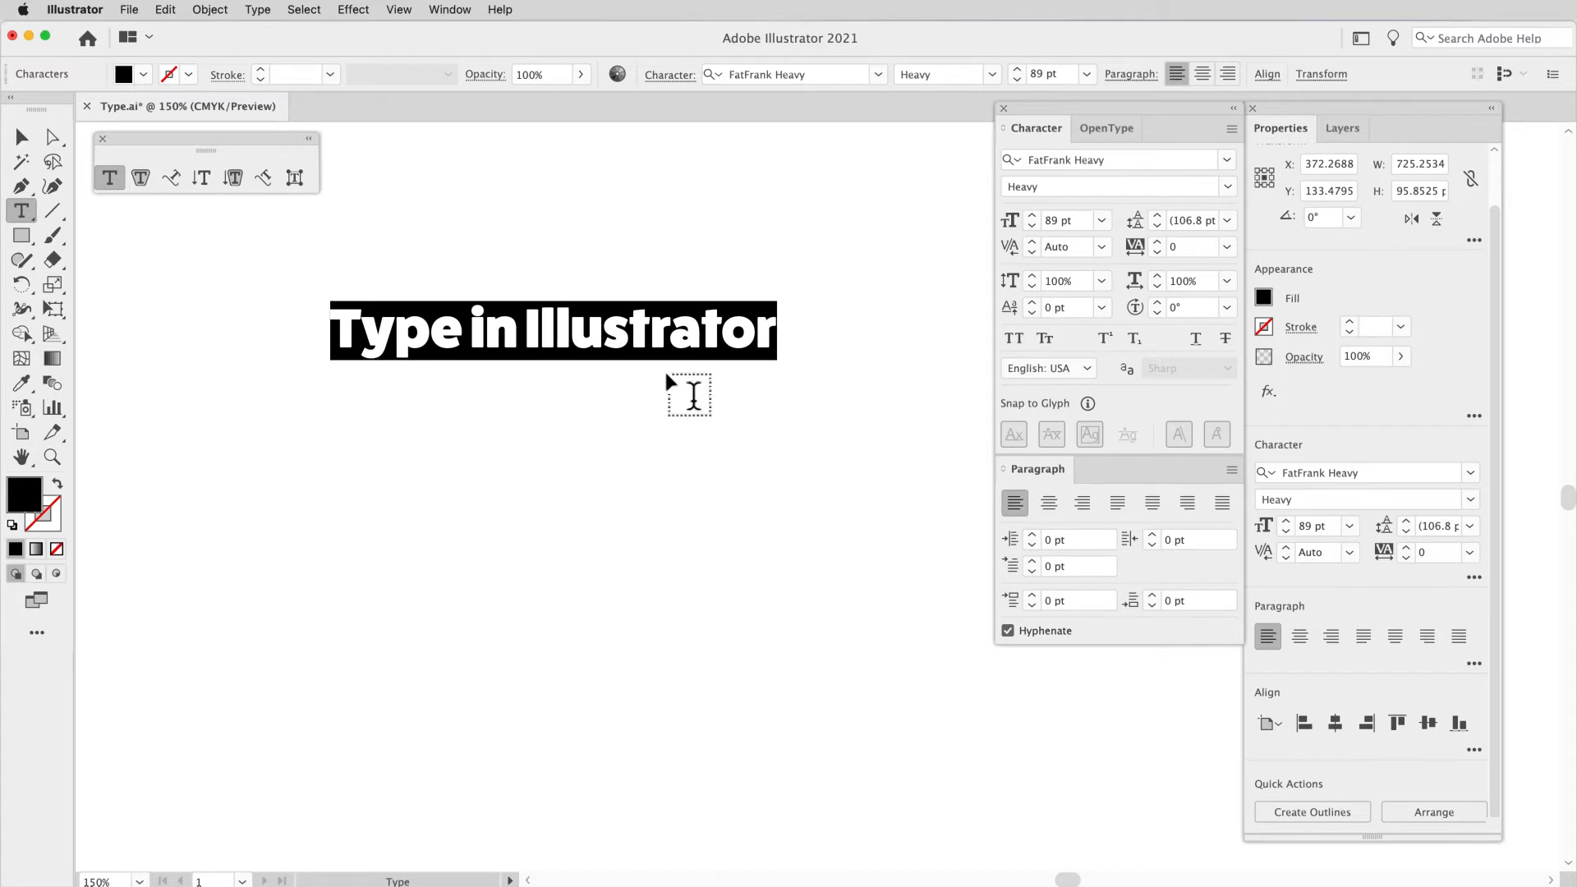
click(527, 337)
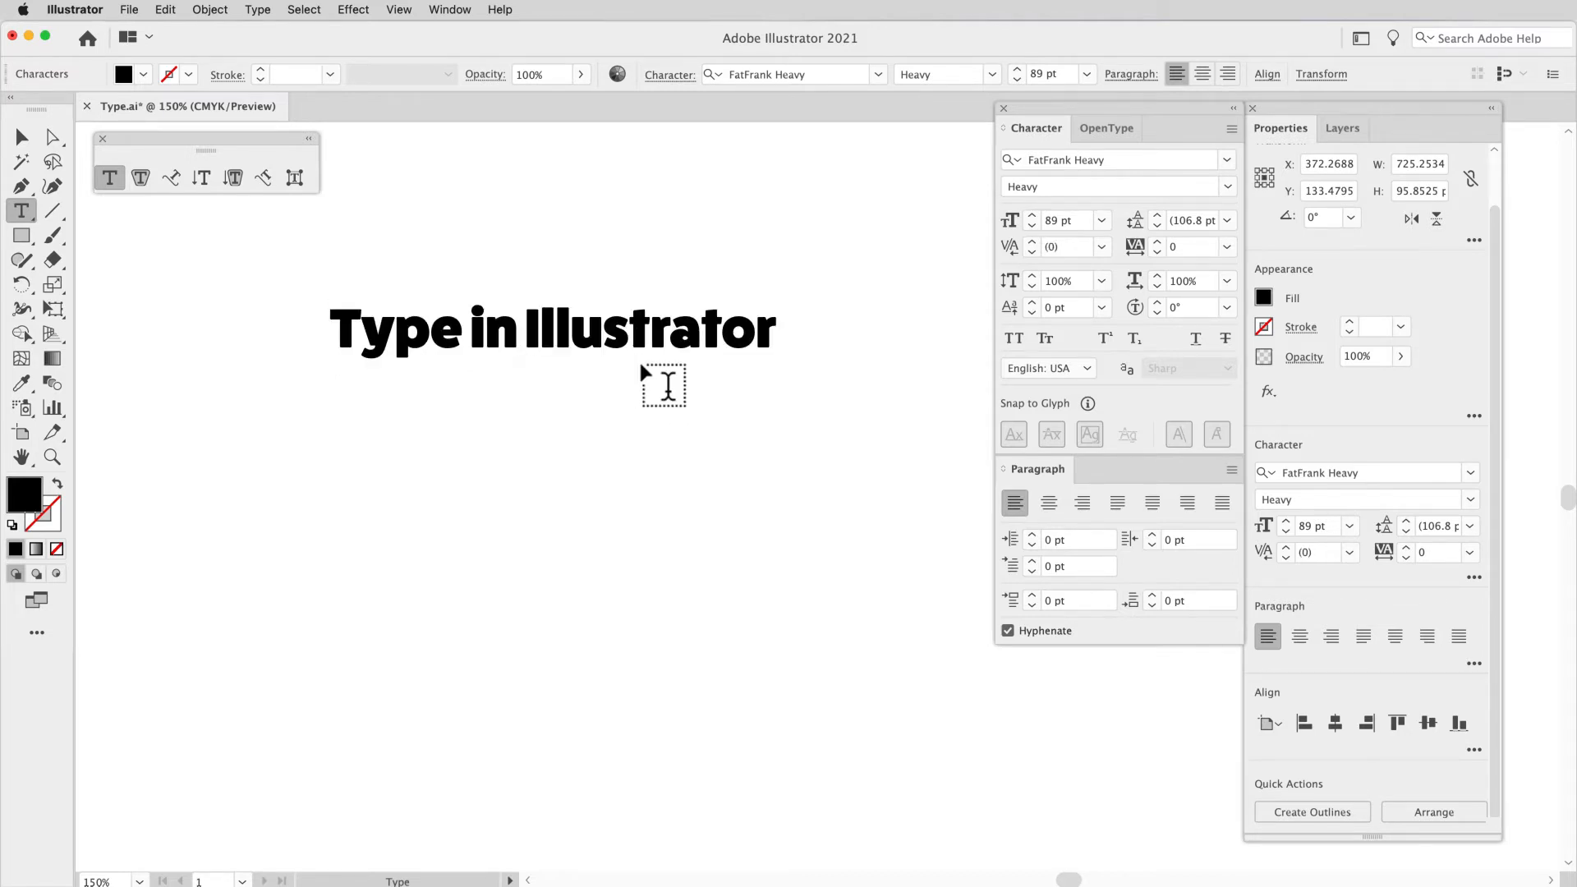
key(Return)
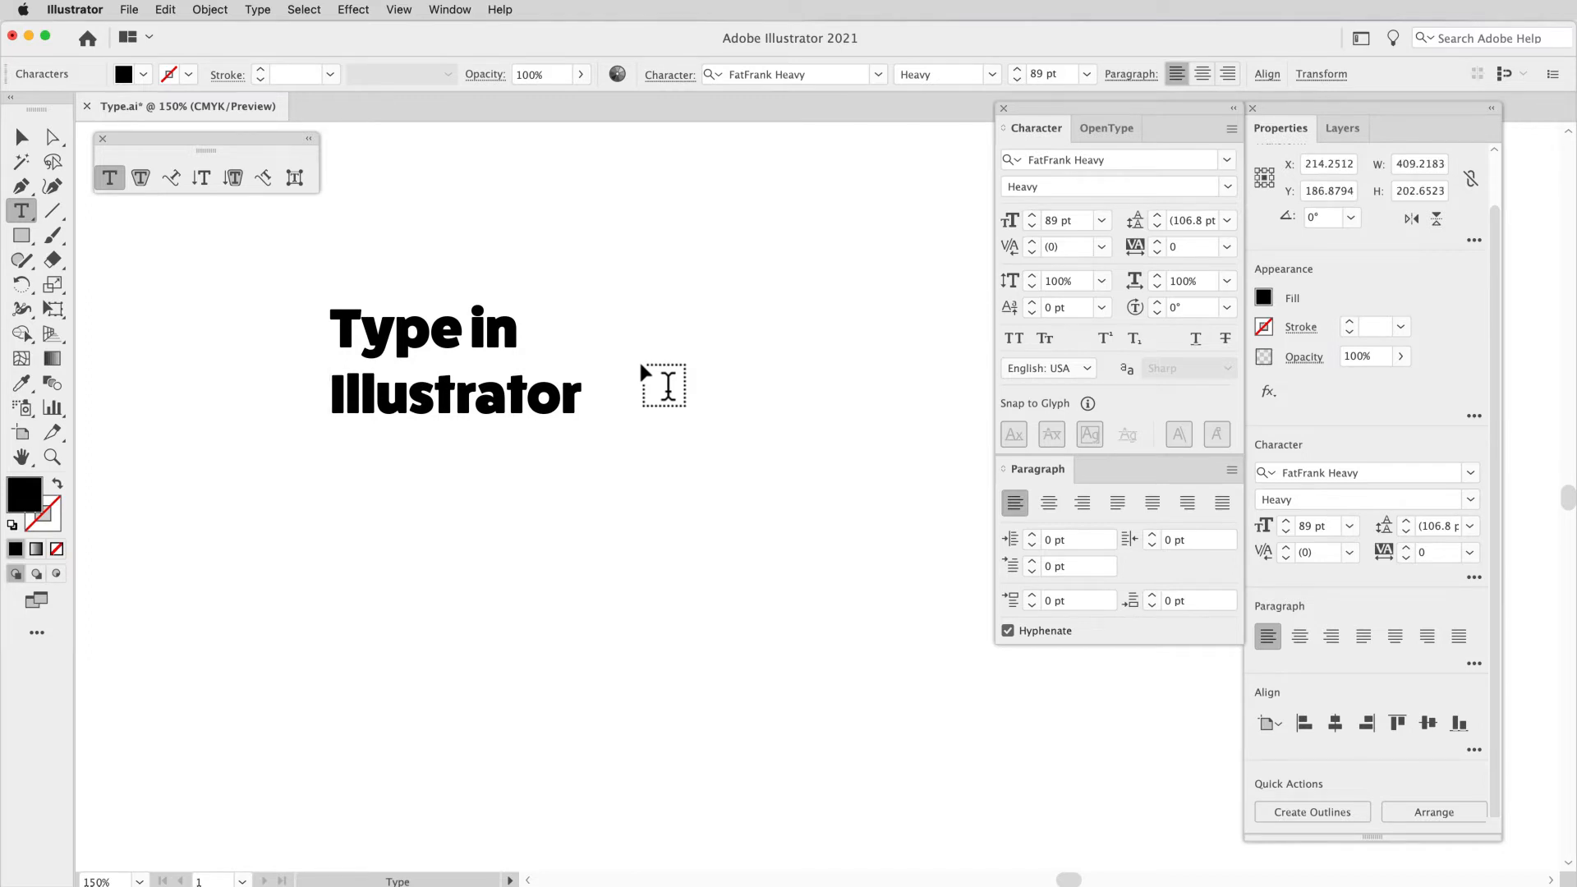
Step: Try different text selections in the heading: the letters "tr", the word "Illustrator", and both lines
click(537, 394)
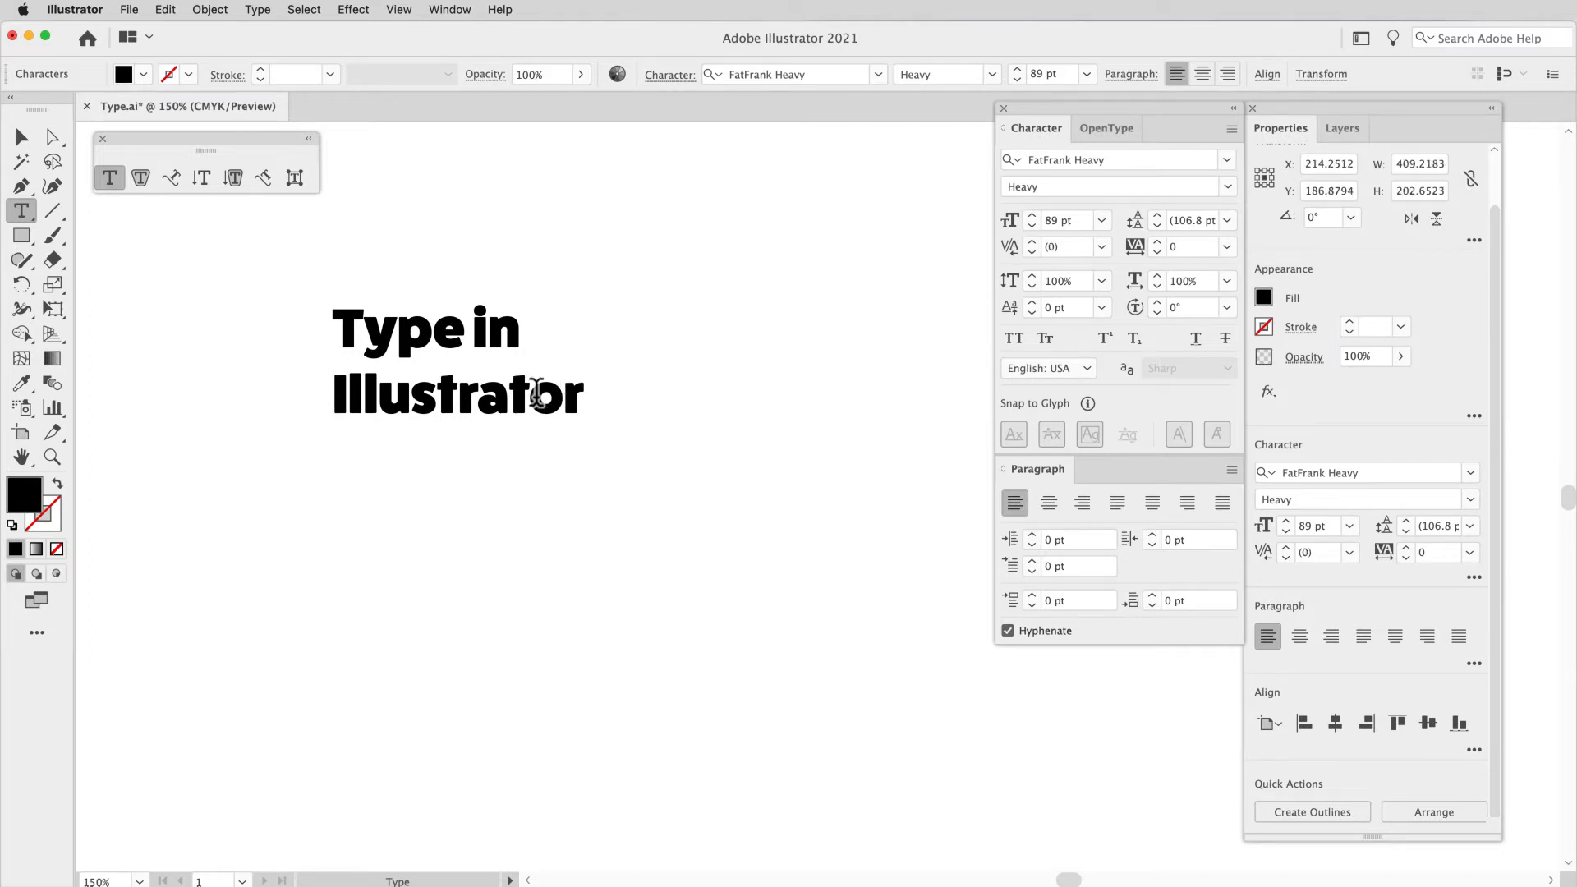
scroll(536, 395, left, 5)
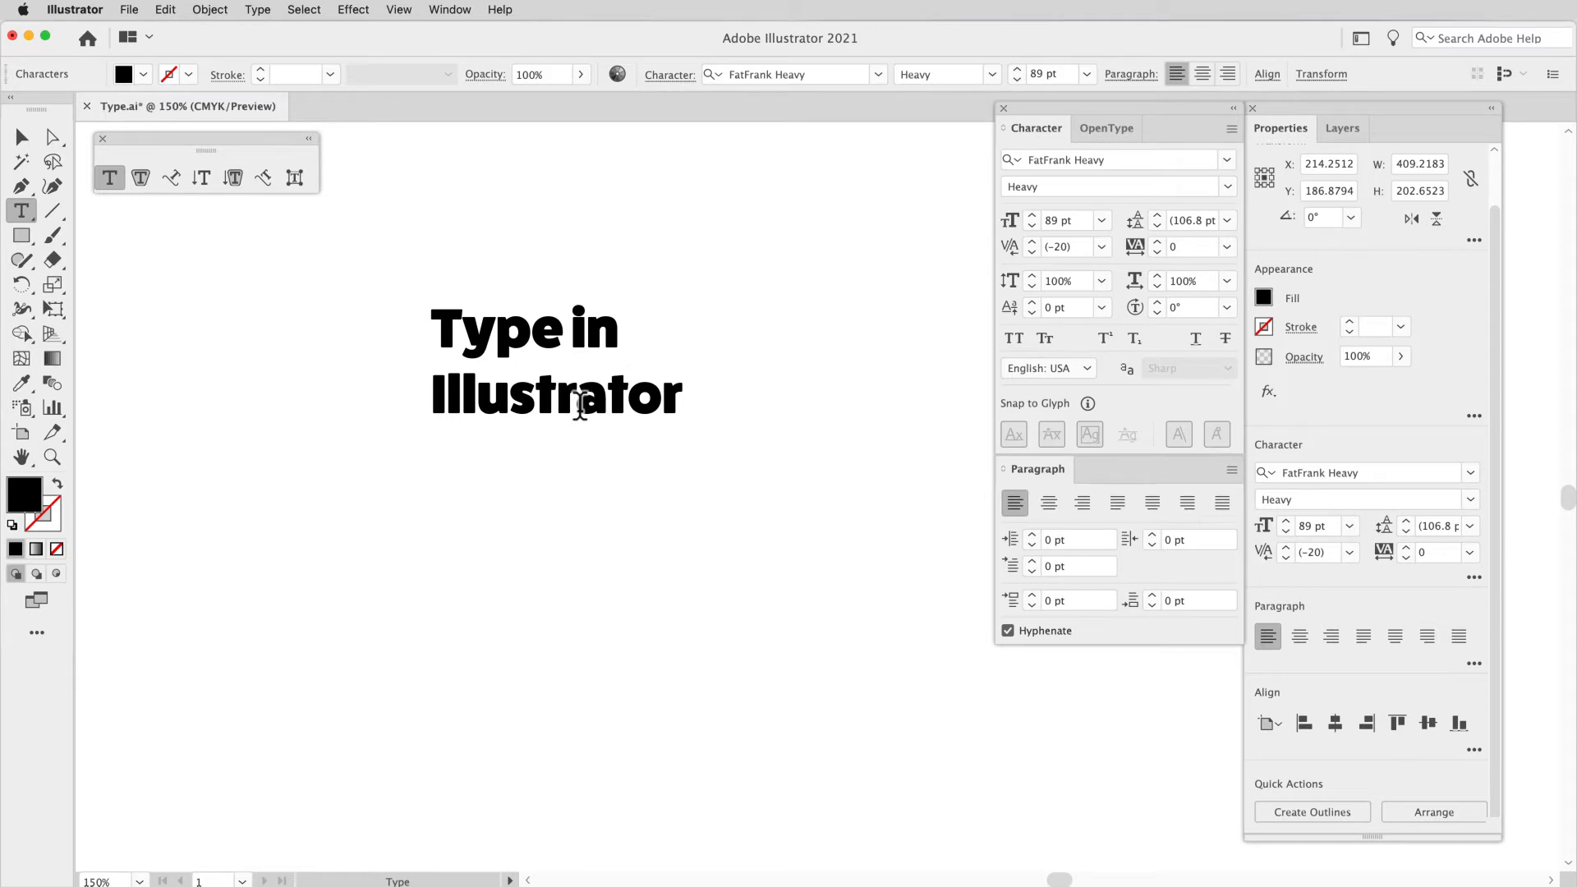
drag(580, 404, 538, 407)
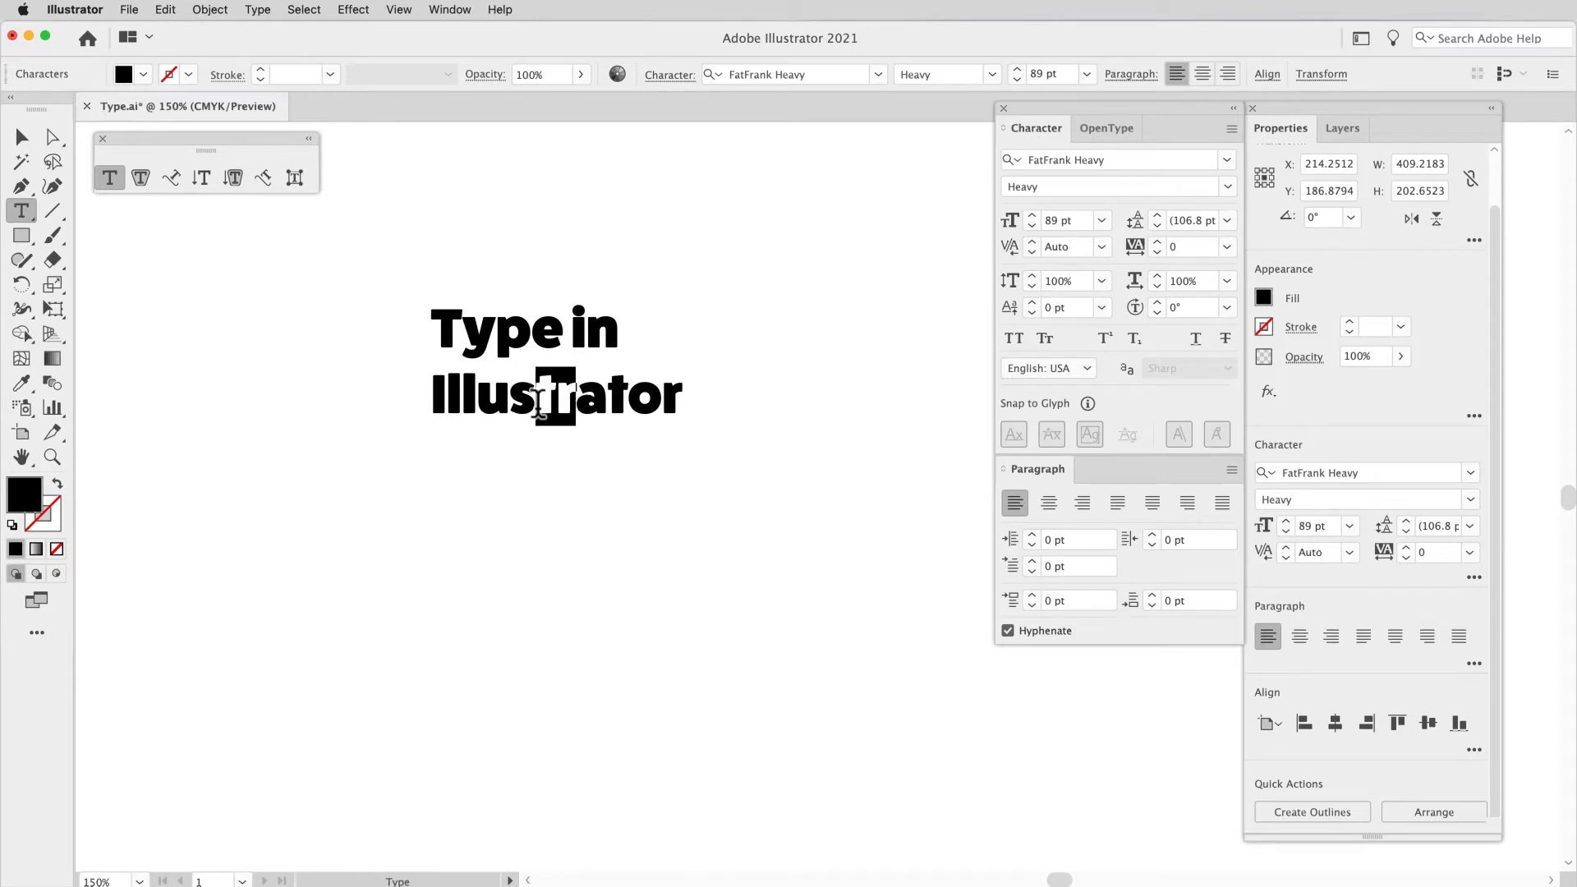
click(538, 404)
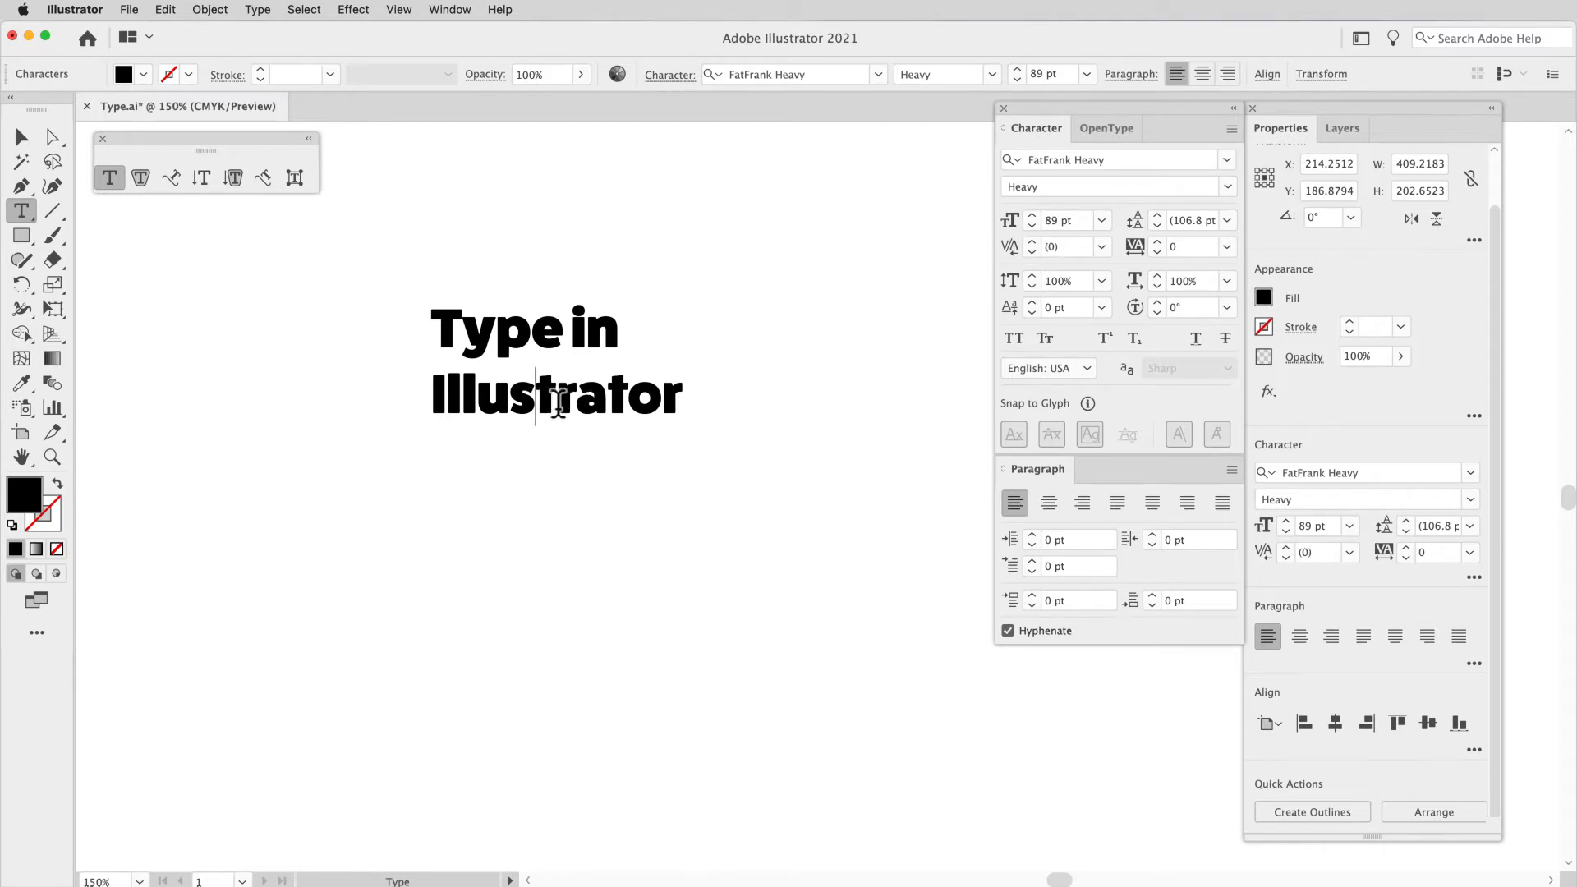
key(Escape)
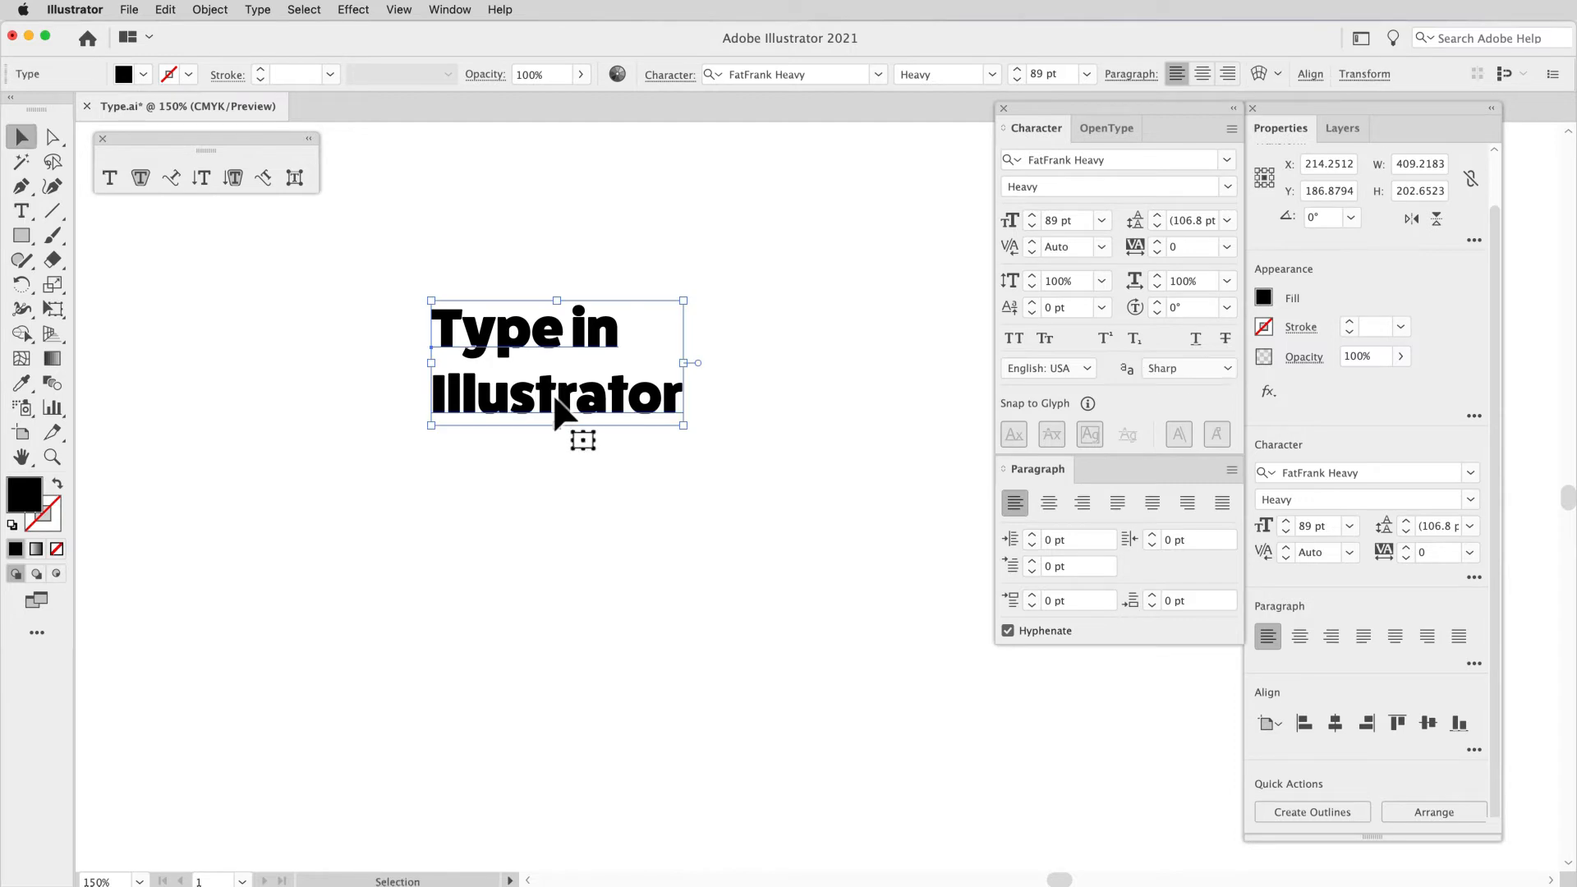
double_click(558, 404)
double_click(557, 405)
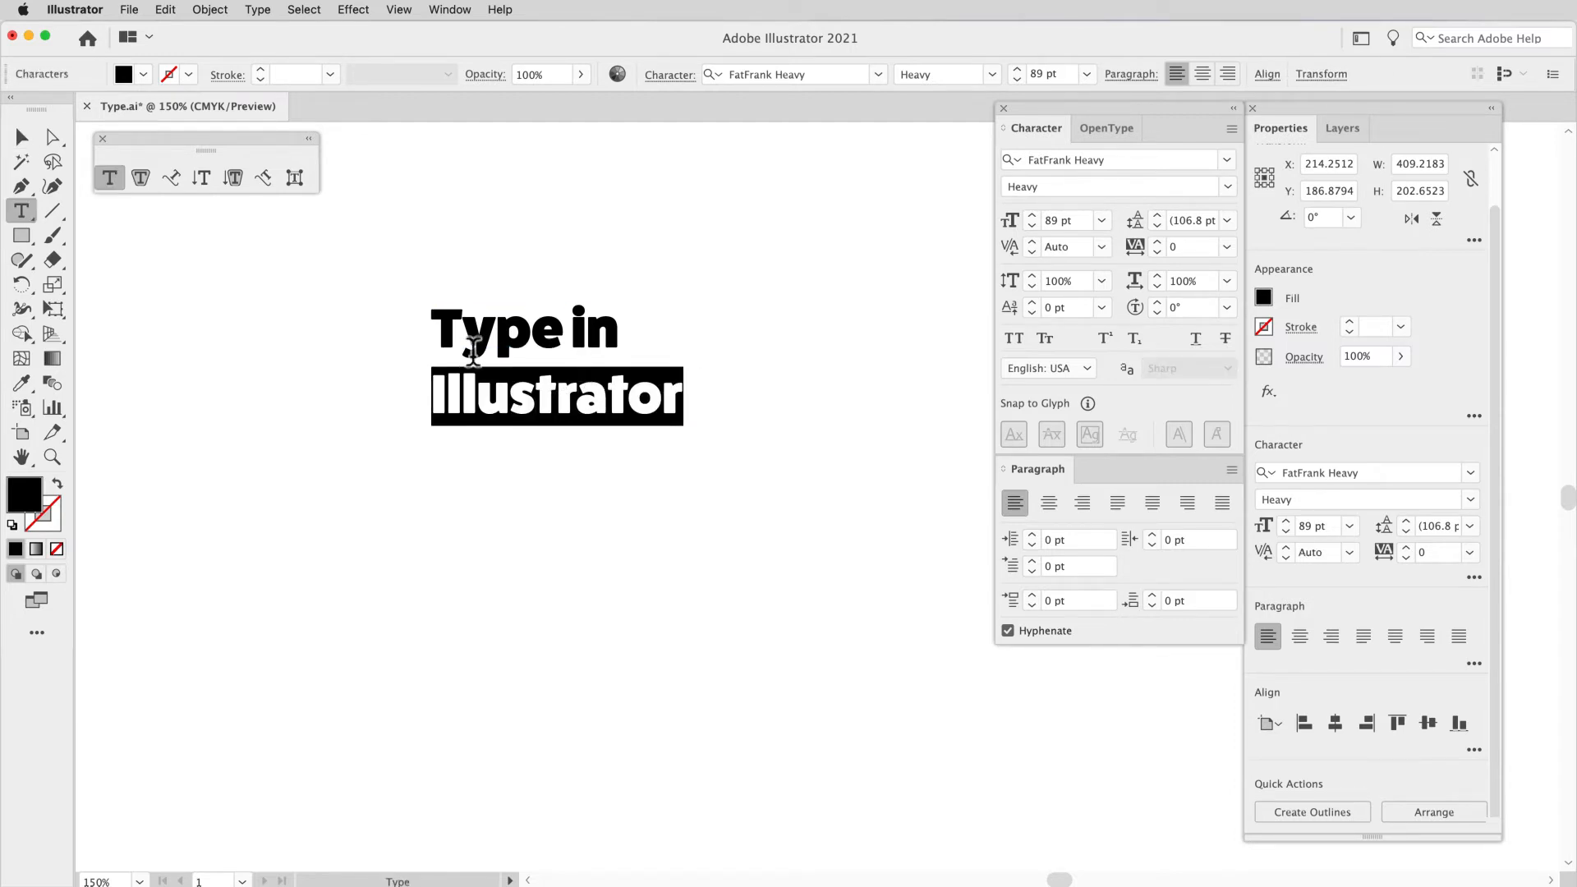
shift+click(444, 333)
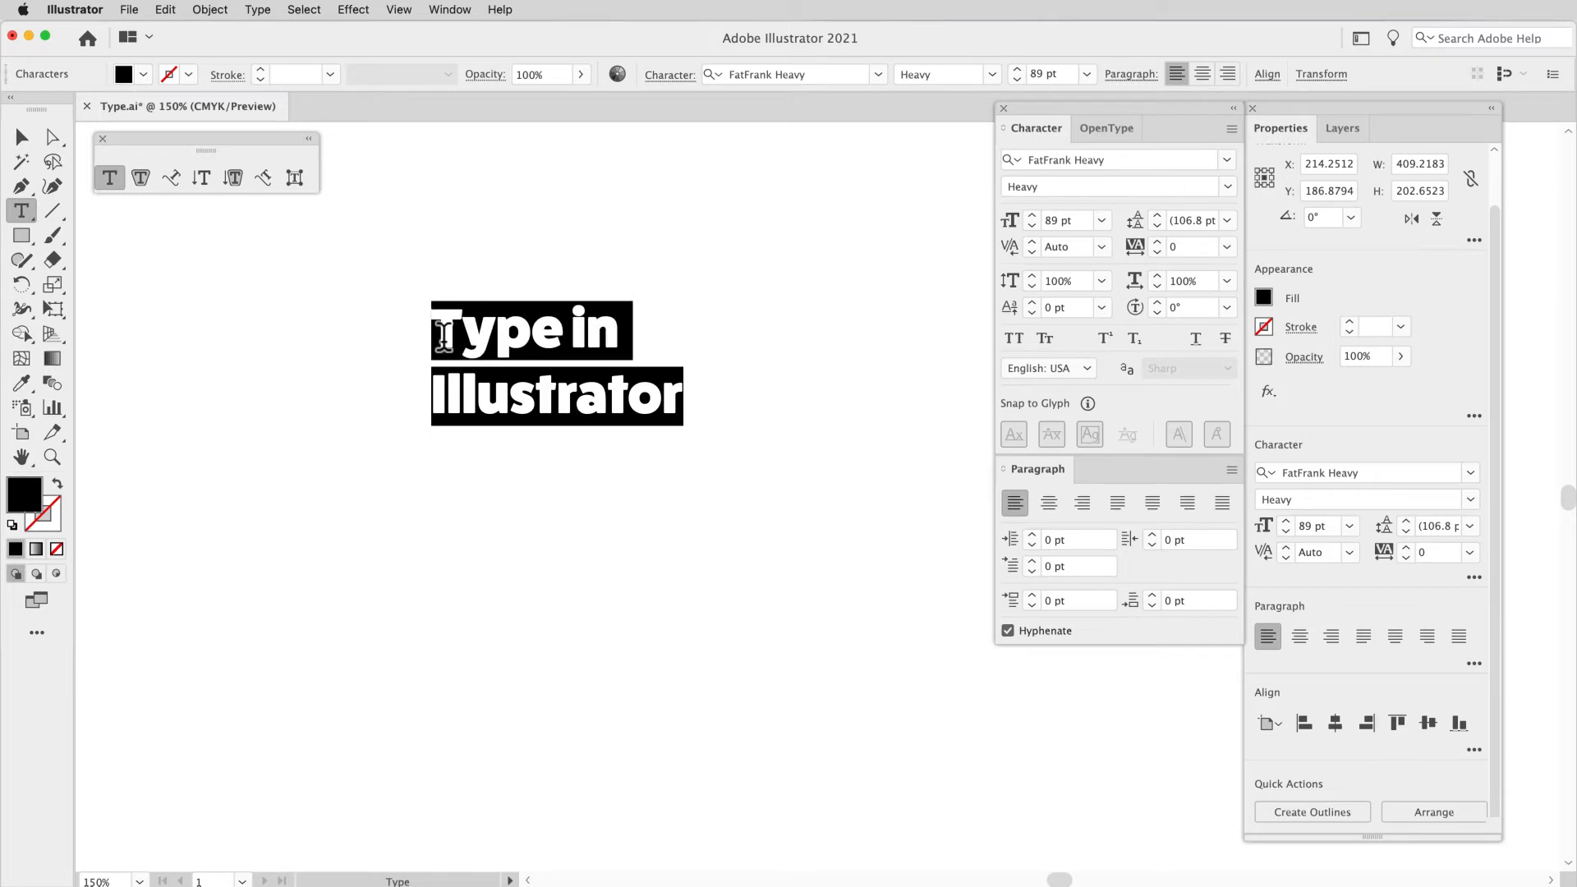
click(593, 400)
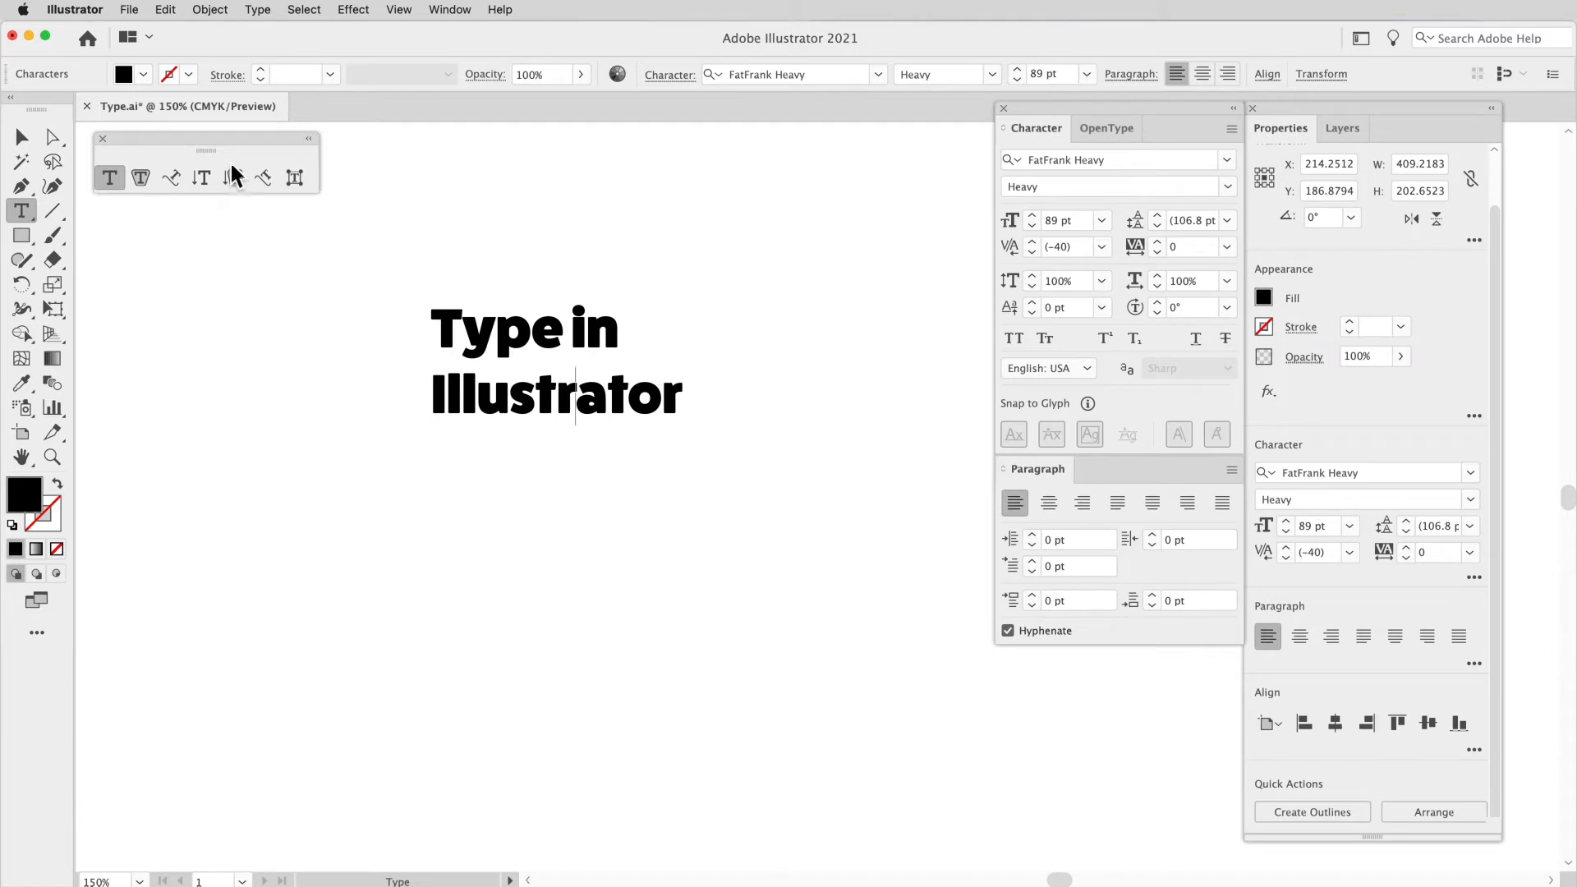
Step: Select all the text of the two-line heading
click(166, 10)
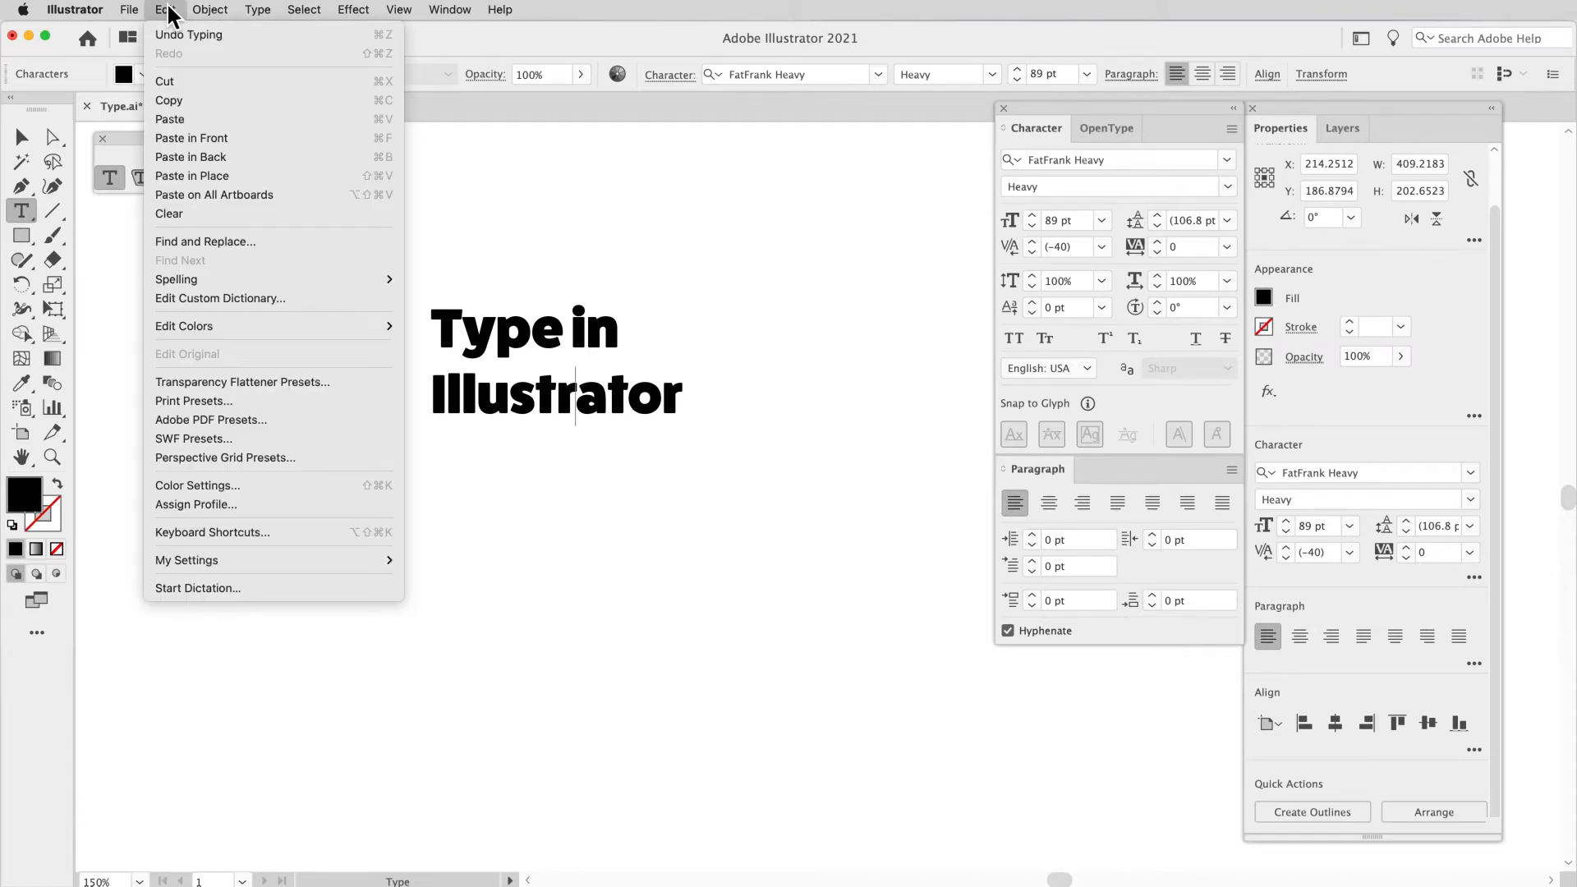
mouse_move(303, 12)
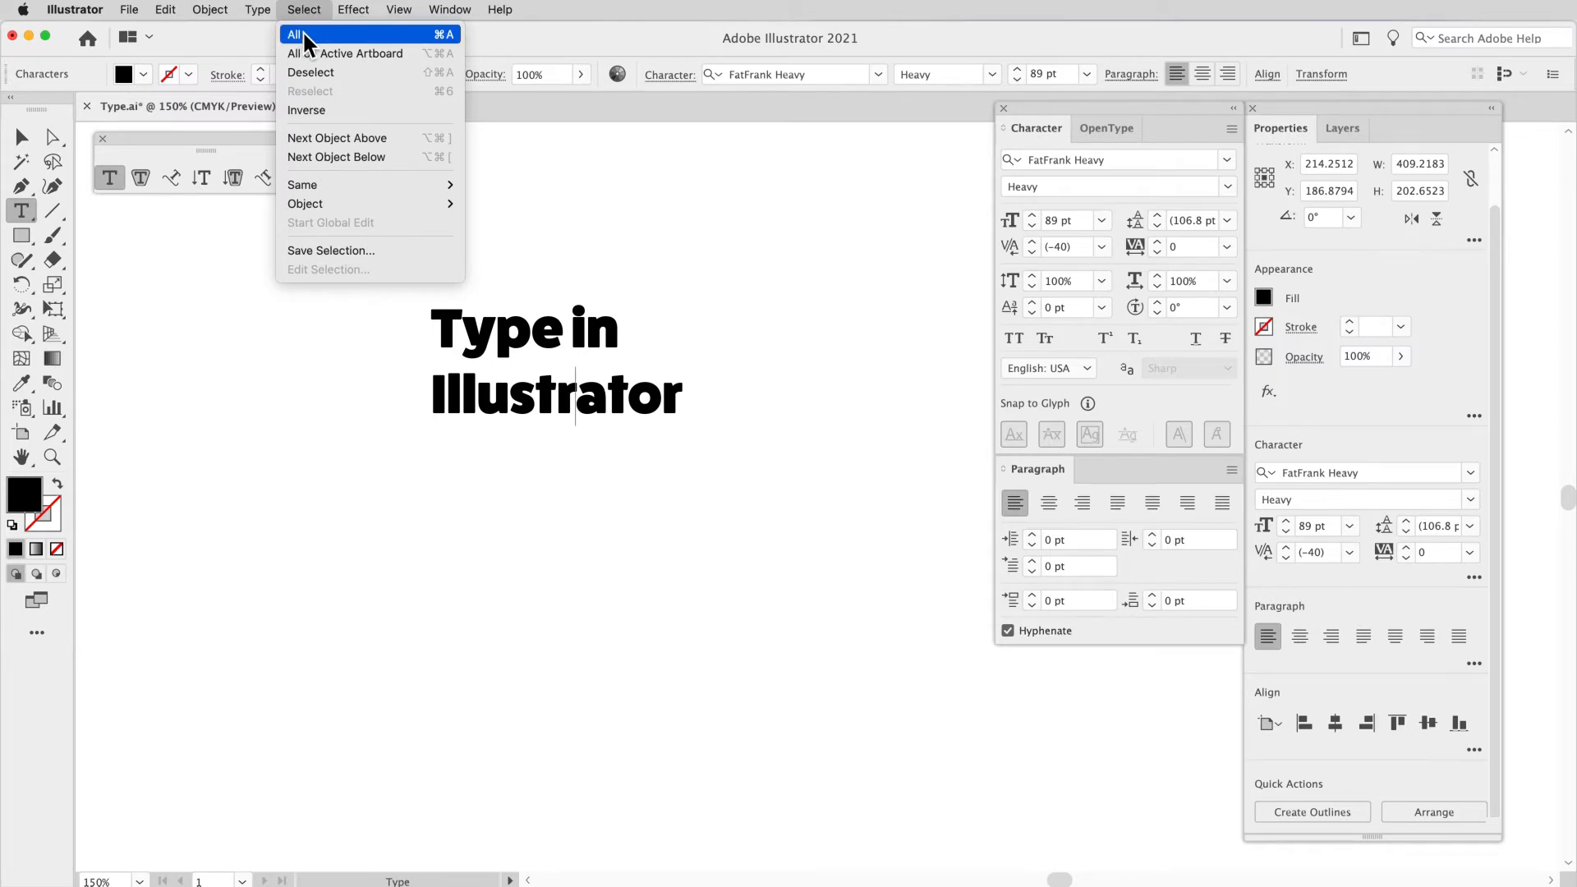
click(305, 36)
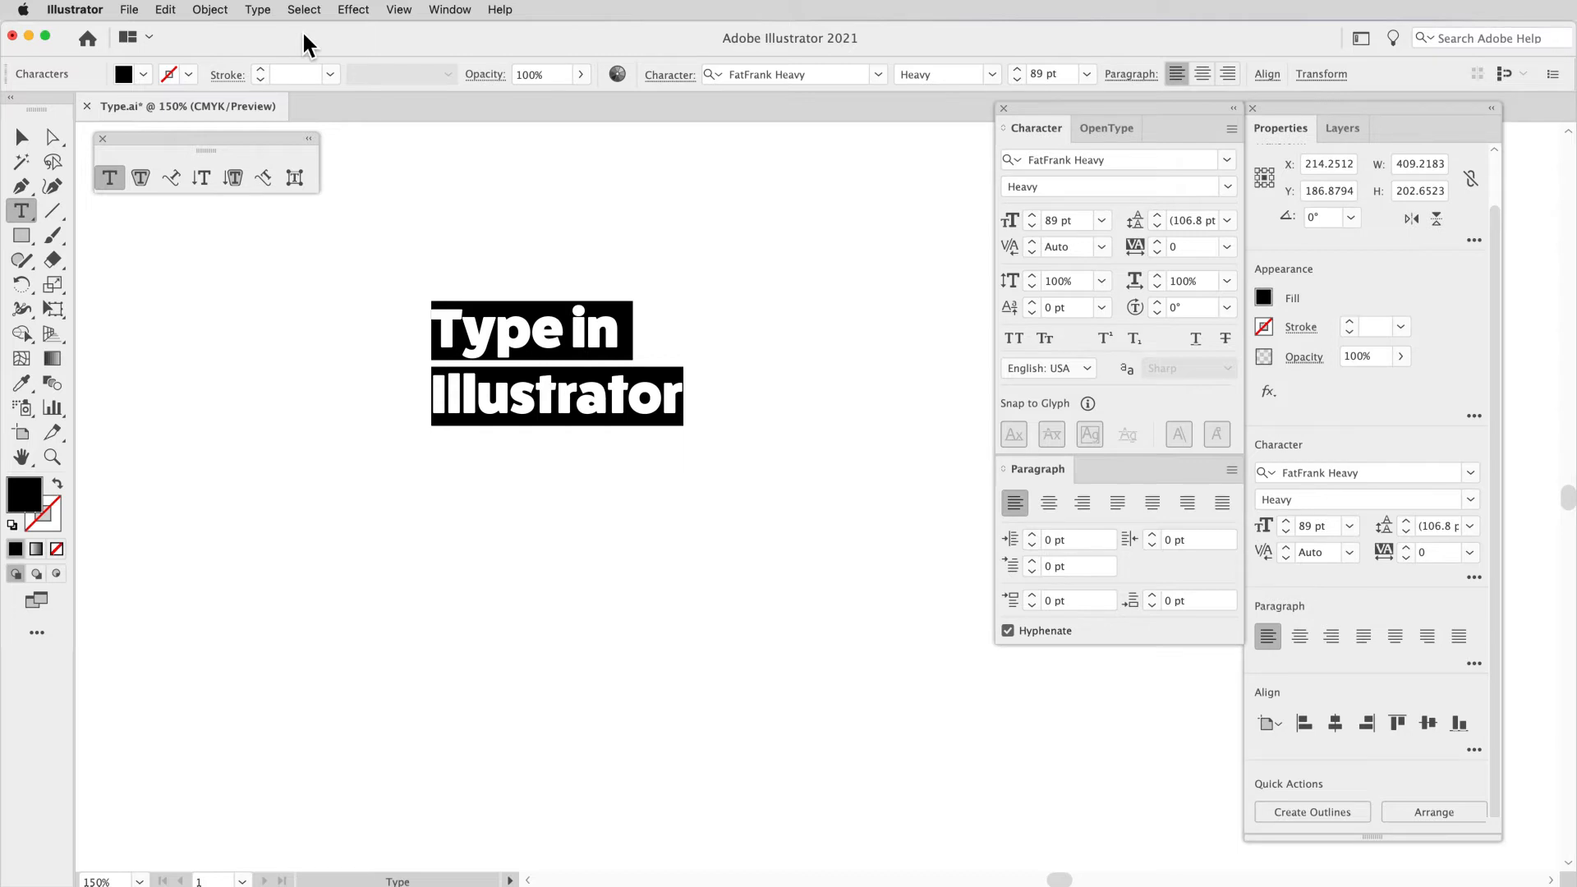
click(531, 330)
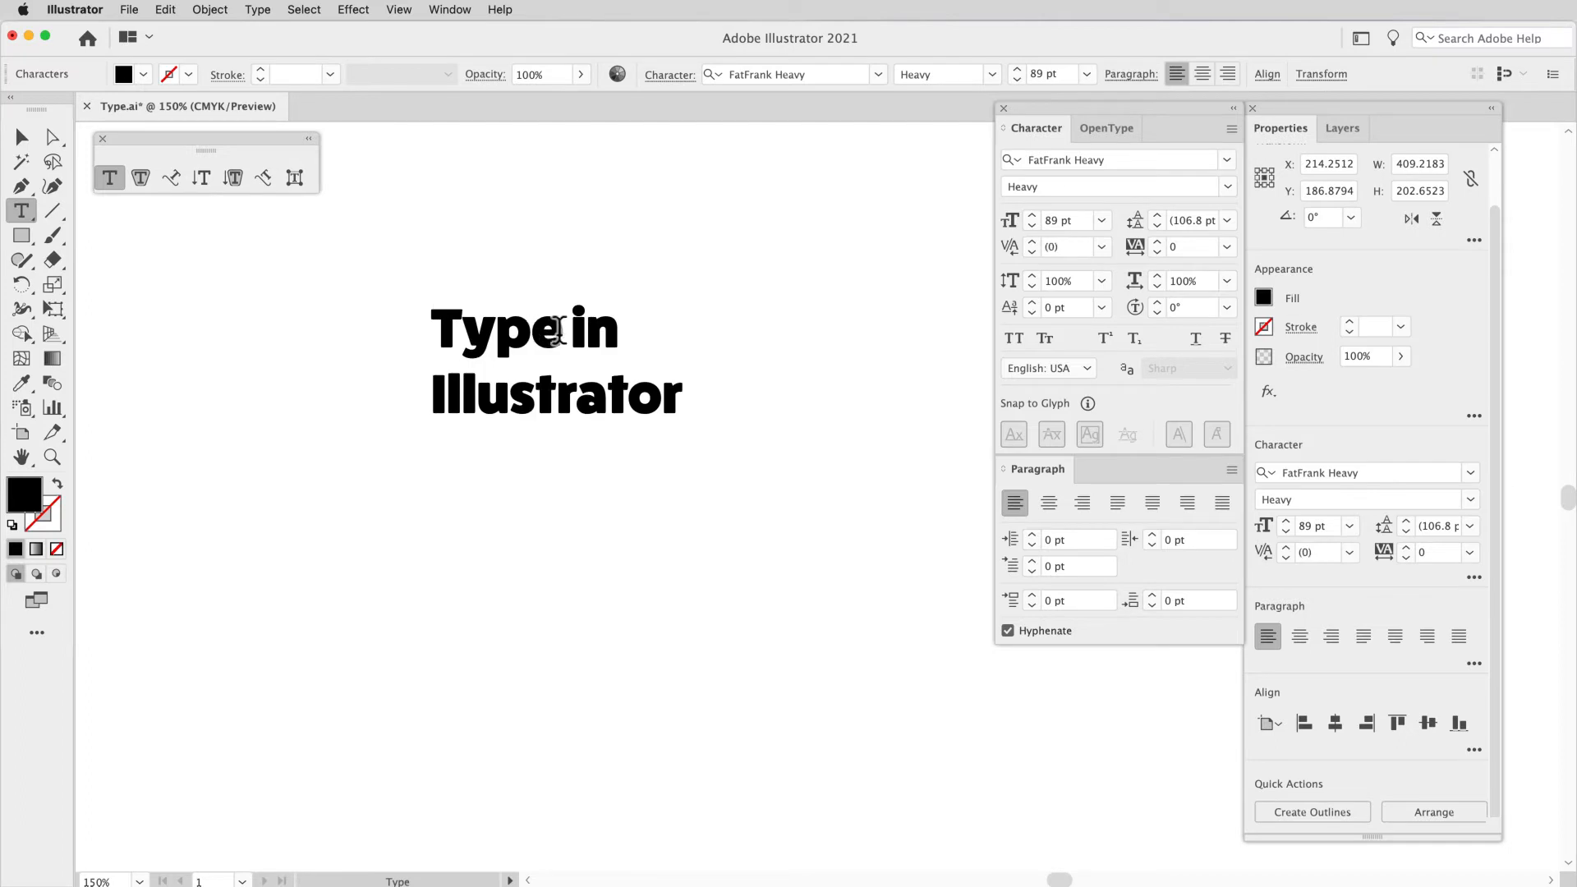
key(super+a)
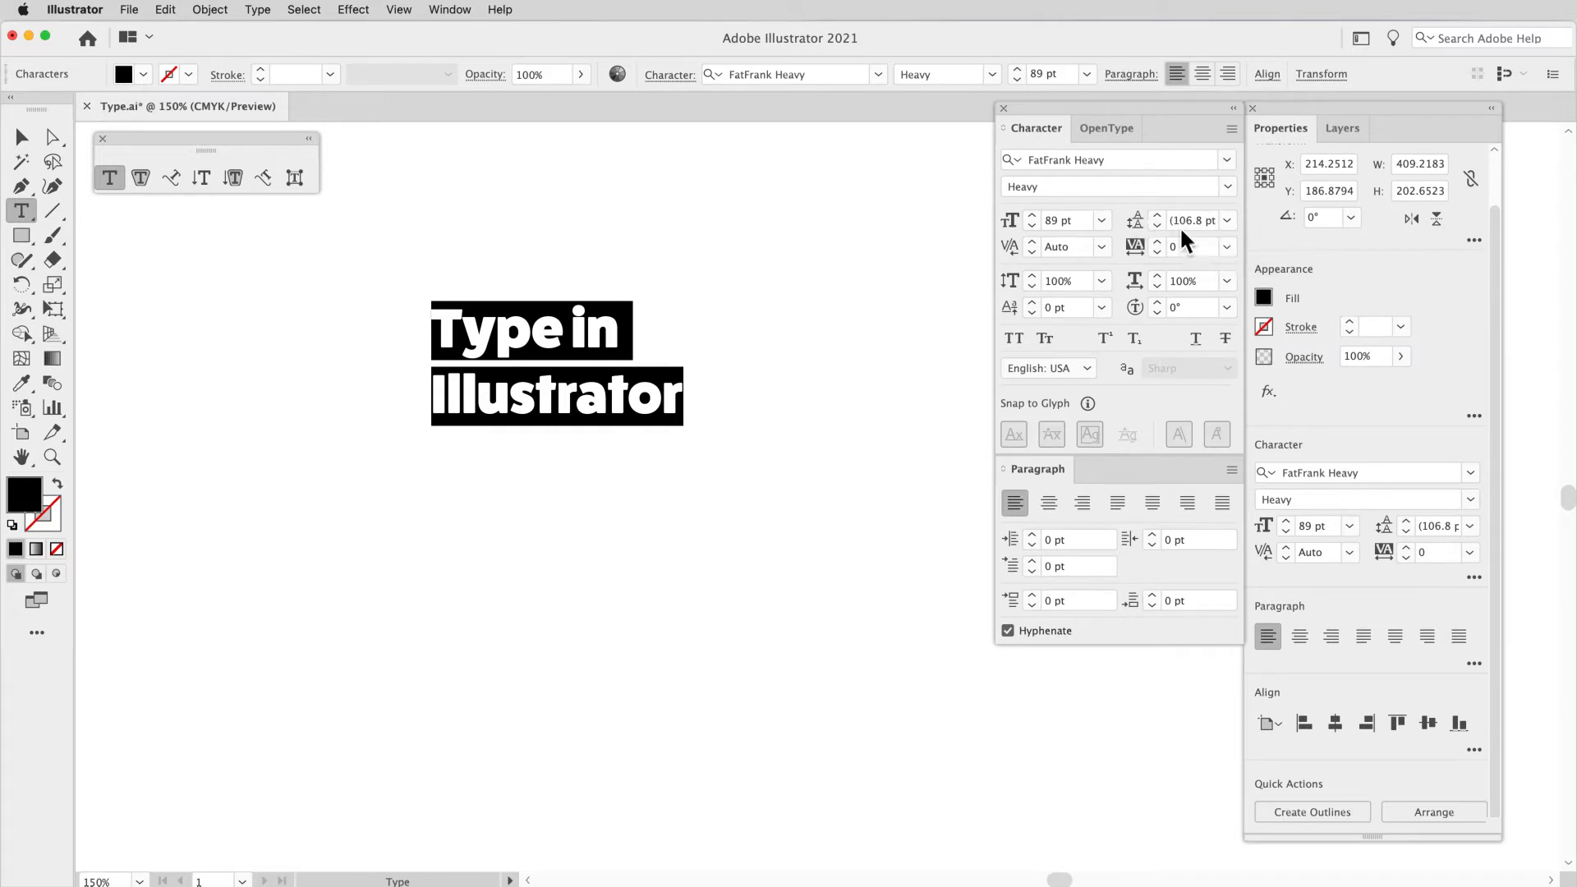
Step: Check the leading presets and step the heading's font size up to 93 pt and back down to 90 pt
click(1230, 223)
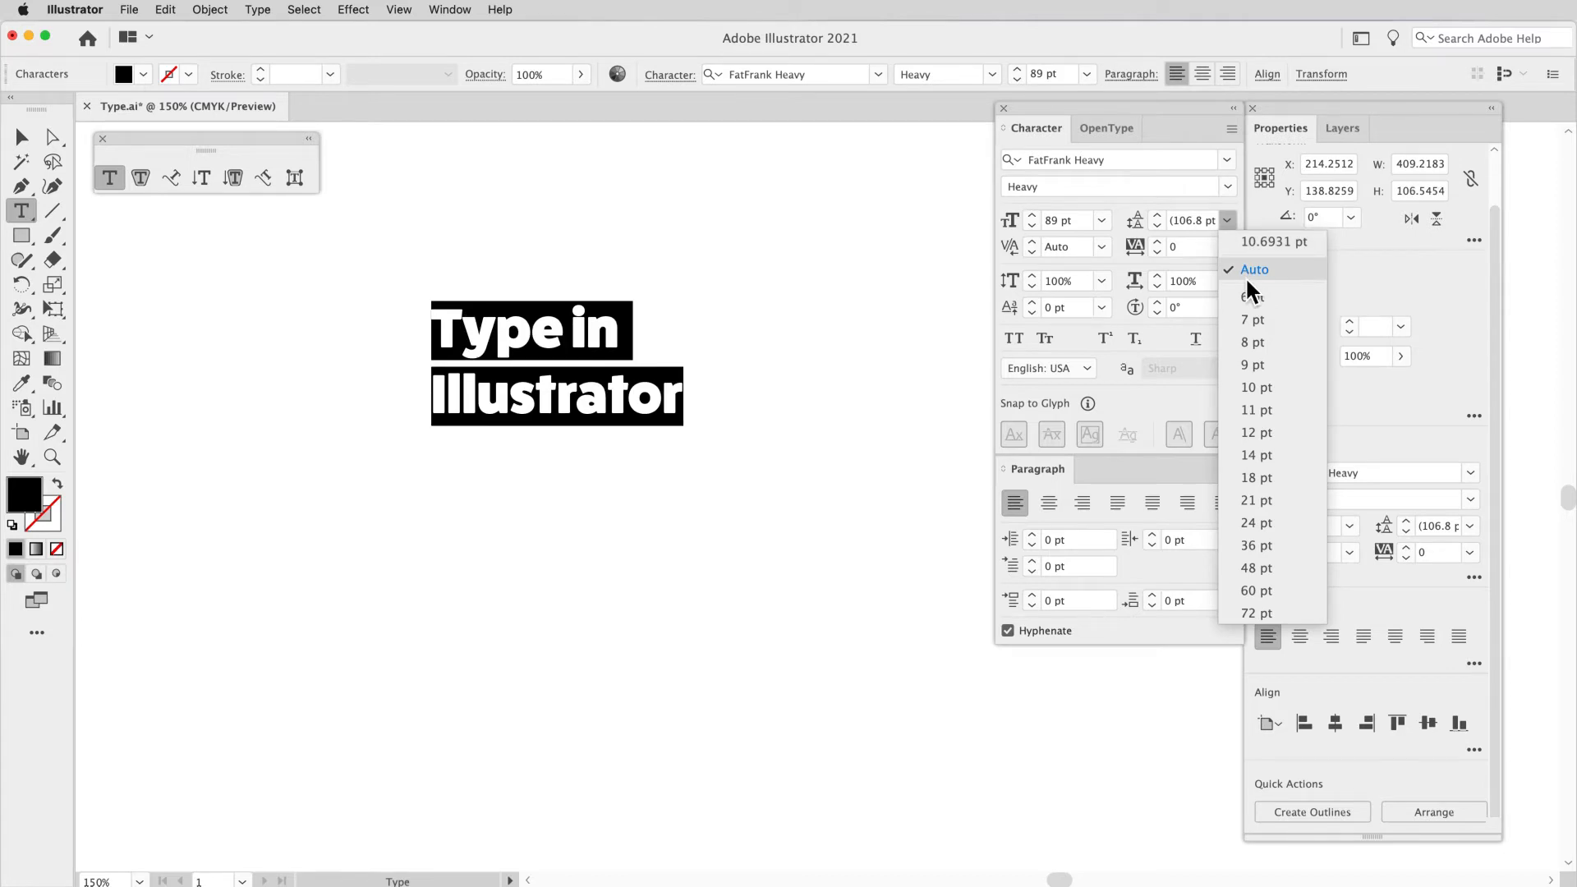
click(1035, 215)
click(1035, 215)
click(1035, 215)
click(1036, 215)
click(1035, 215)
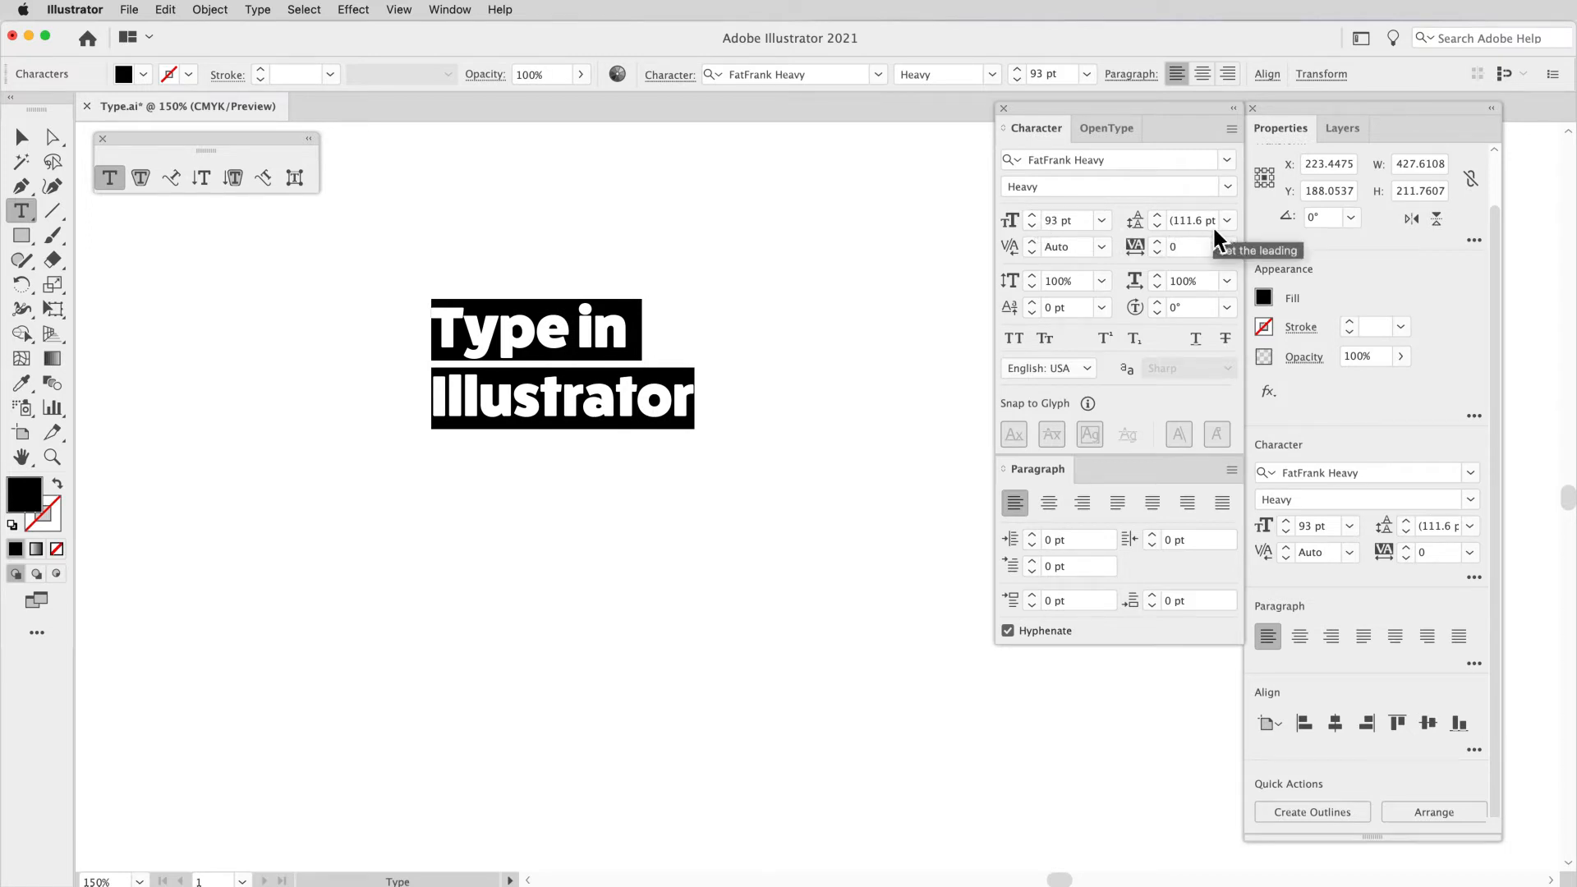
click(1035, 225)
click(1035, 225)
click(1035, 225)
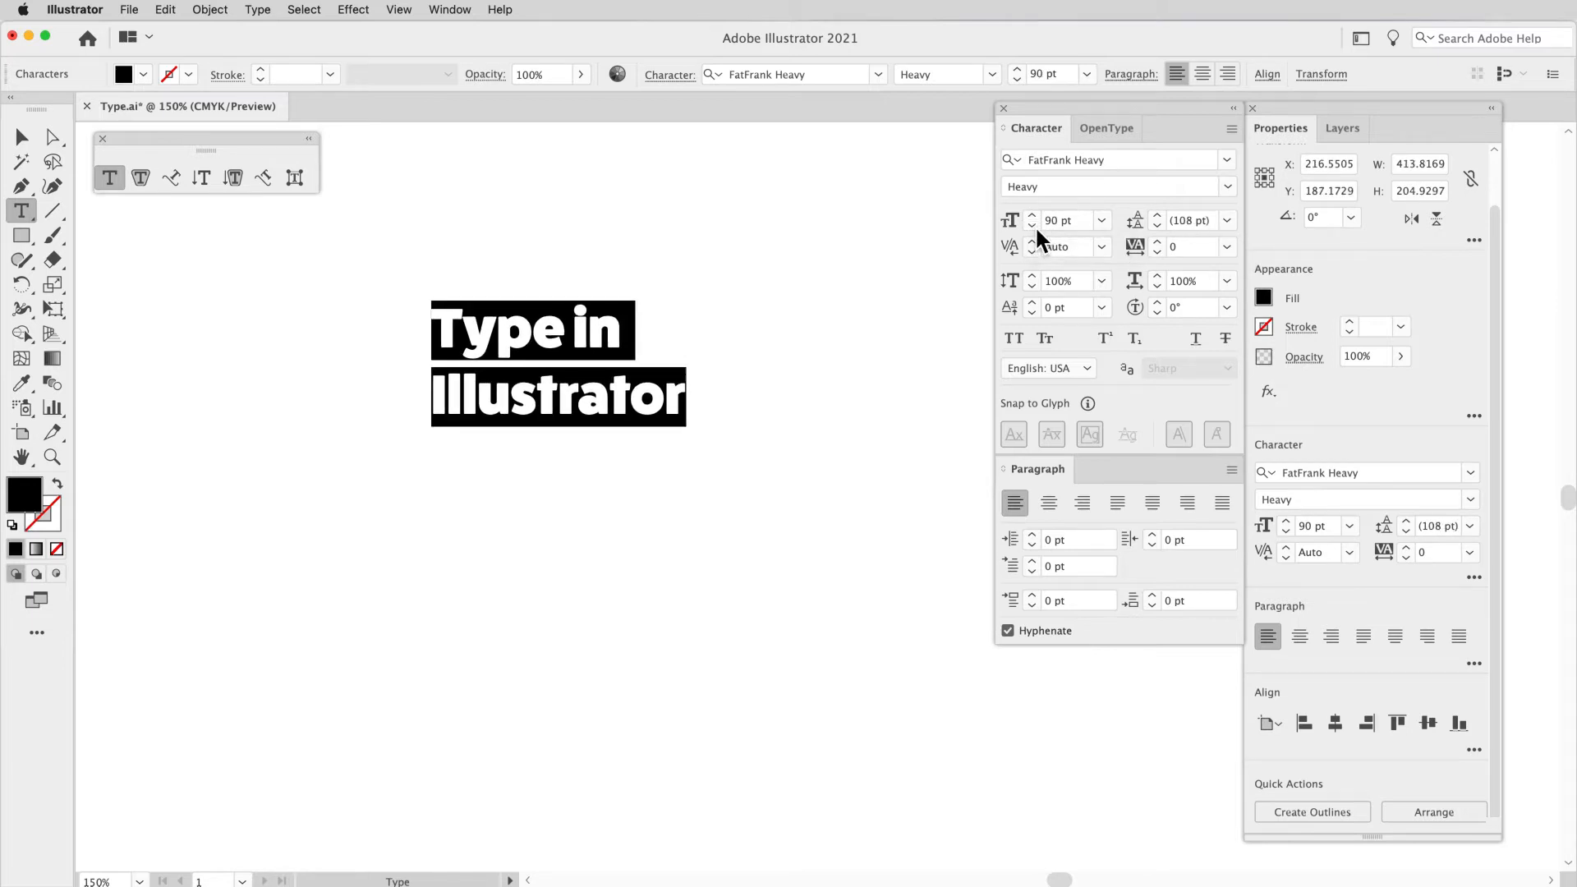
Step: Increase the two-line heading's font size in small increments to 100 pt, keeping the leading on Auto
click(1033, 215)
click(1034, 215)
click(1033, 215)
click(1033, 215)
click(1034, 215)
click(1033, 215)
click(1033, 215)
click(1033, 216)
click(1034, 215)
click(1034, 215)
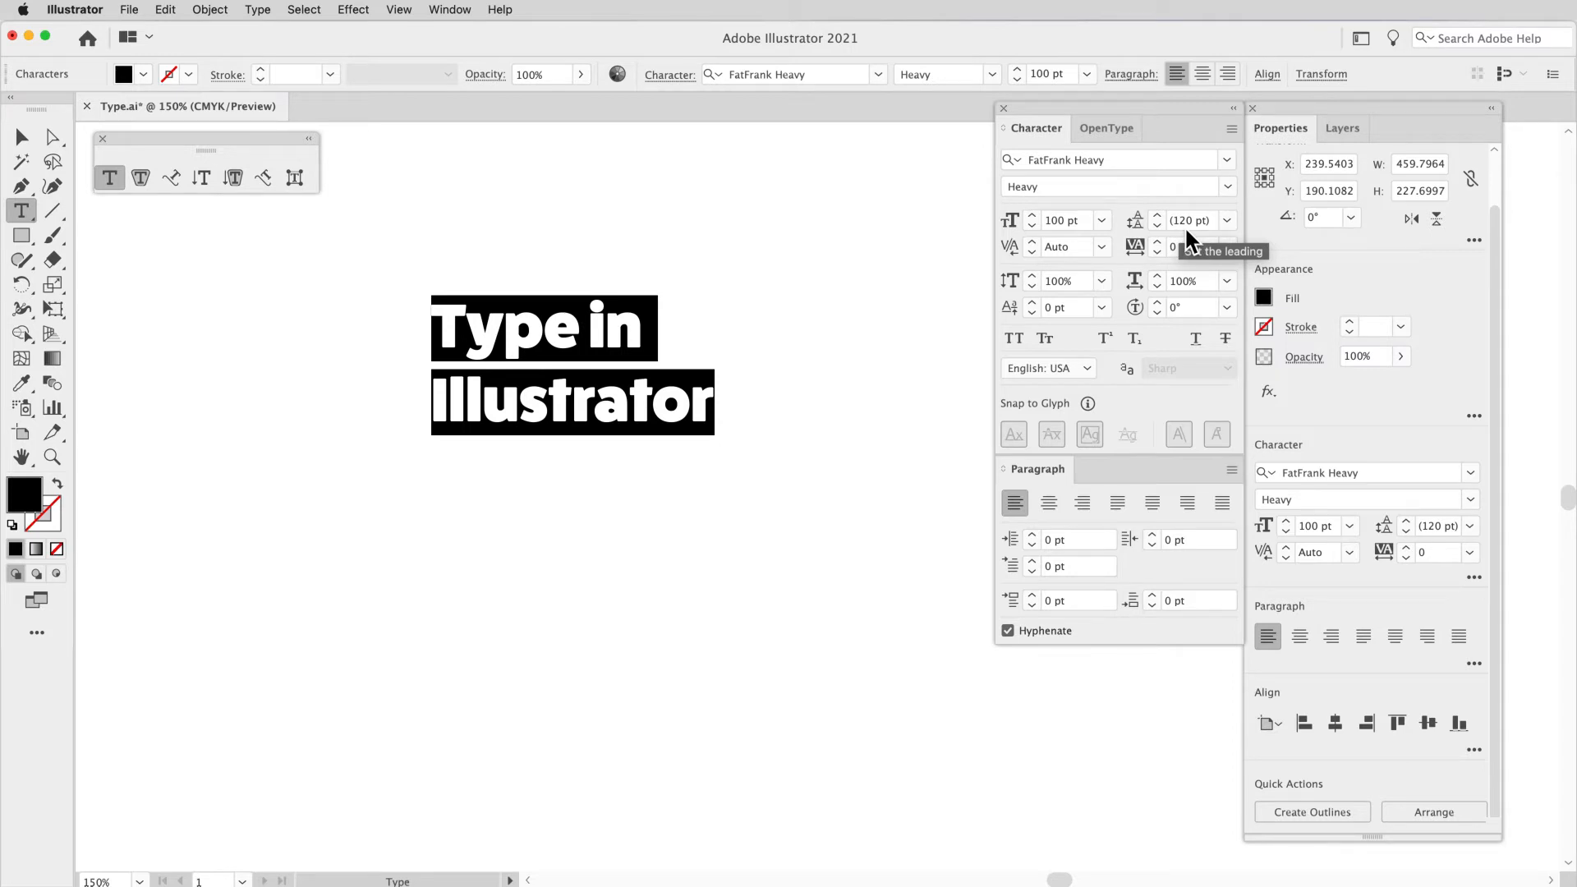
Step: Set the heading's leading to the 72 pt preset and raise it in small increments to 76 pt
click(1227, 220)
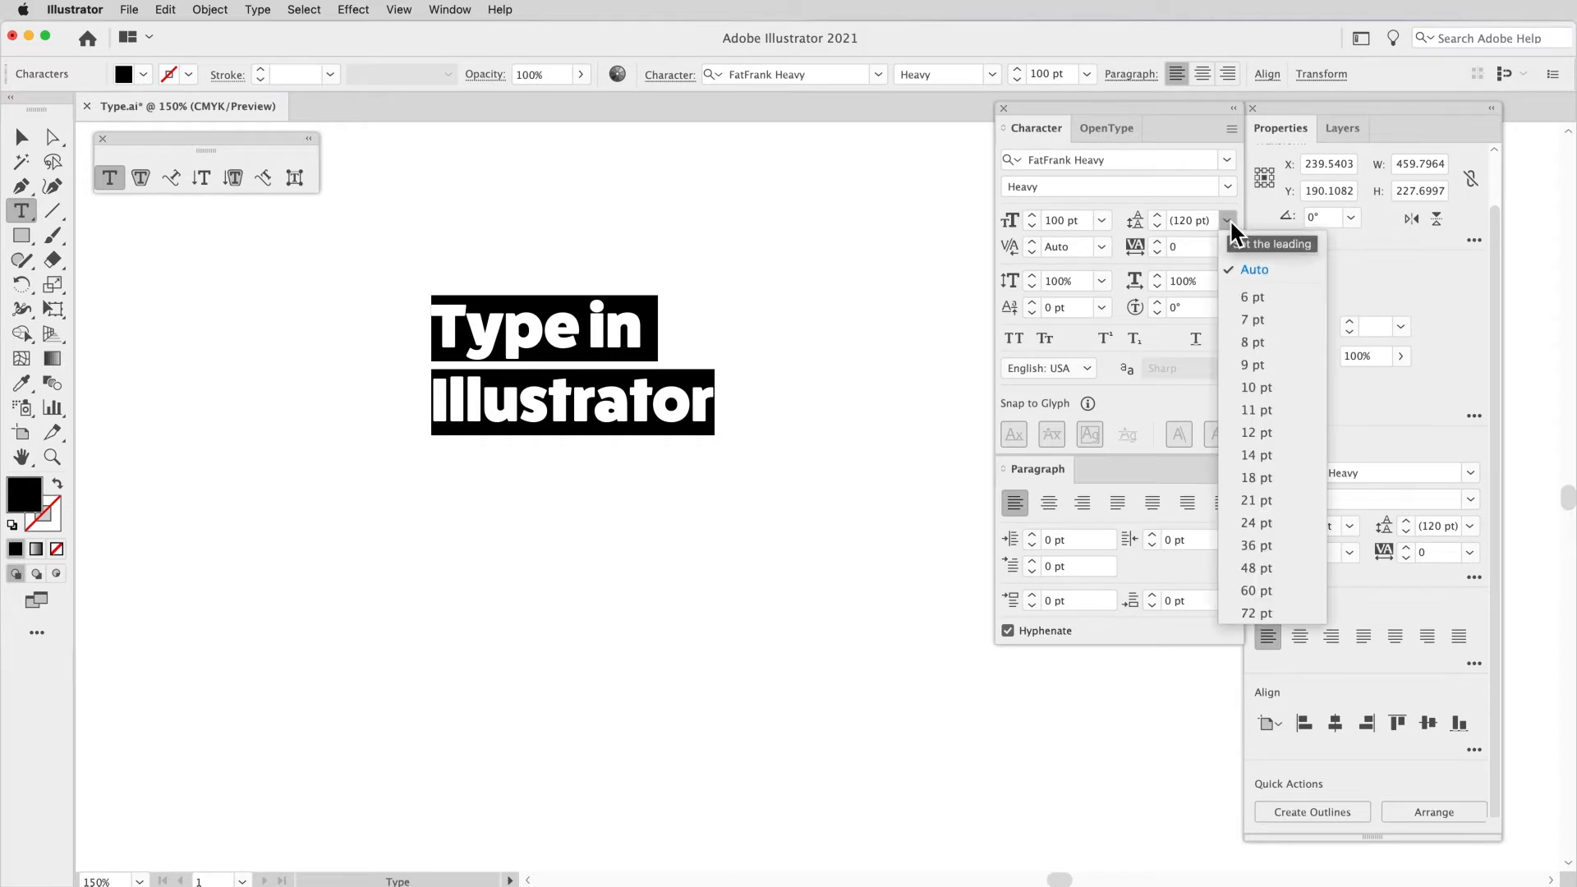
click(1260, 615)
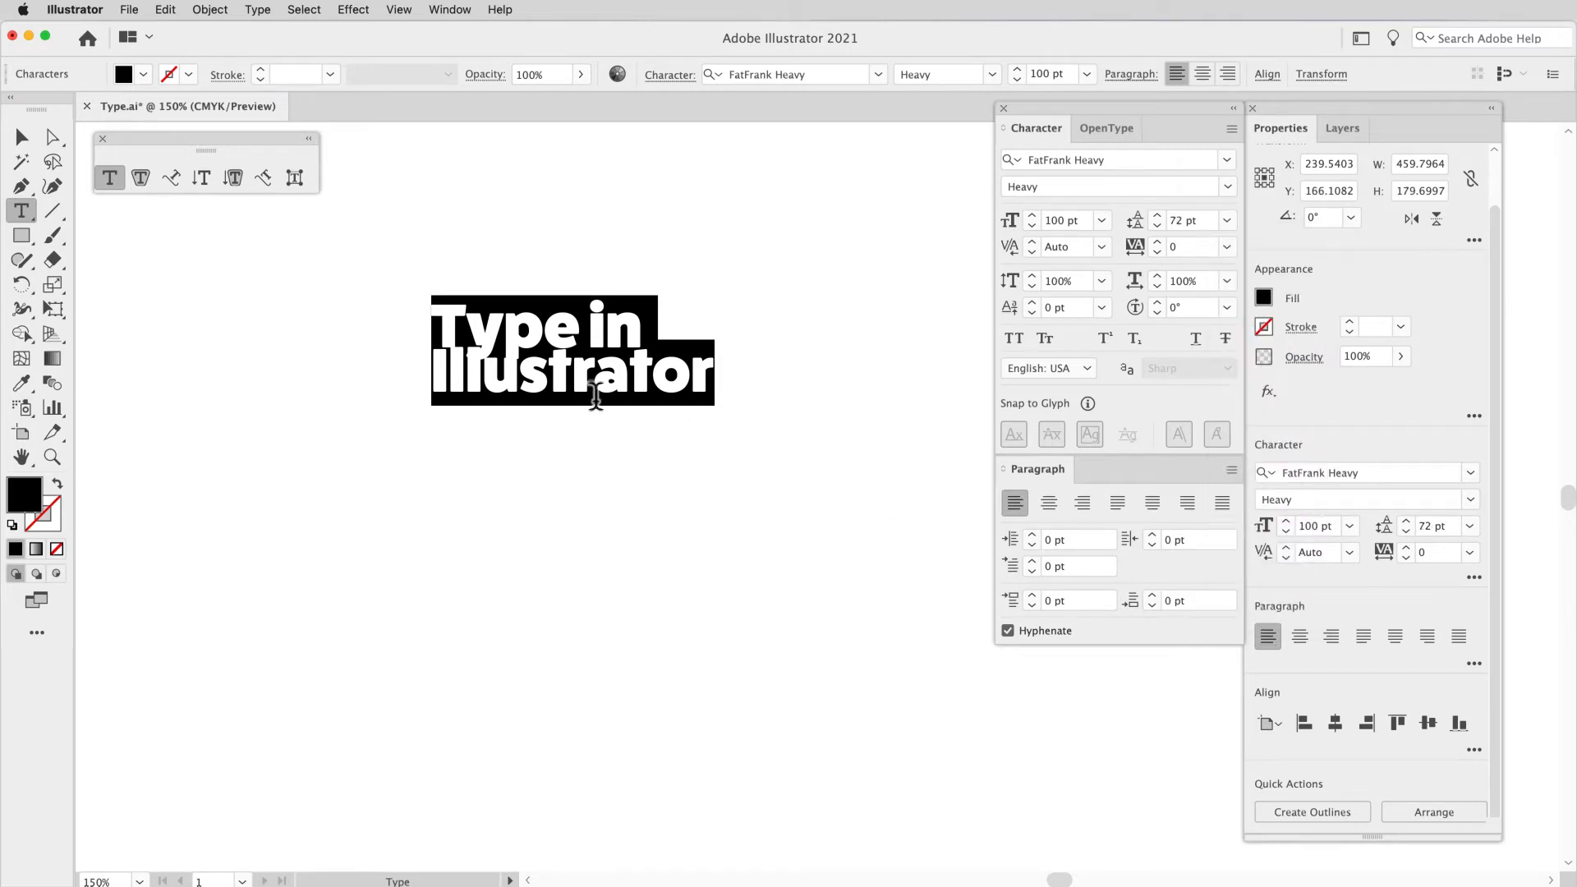
click(1203, 222)
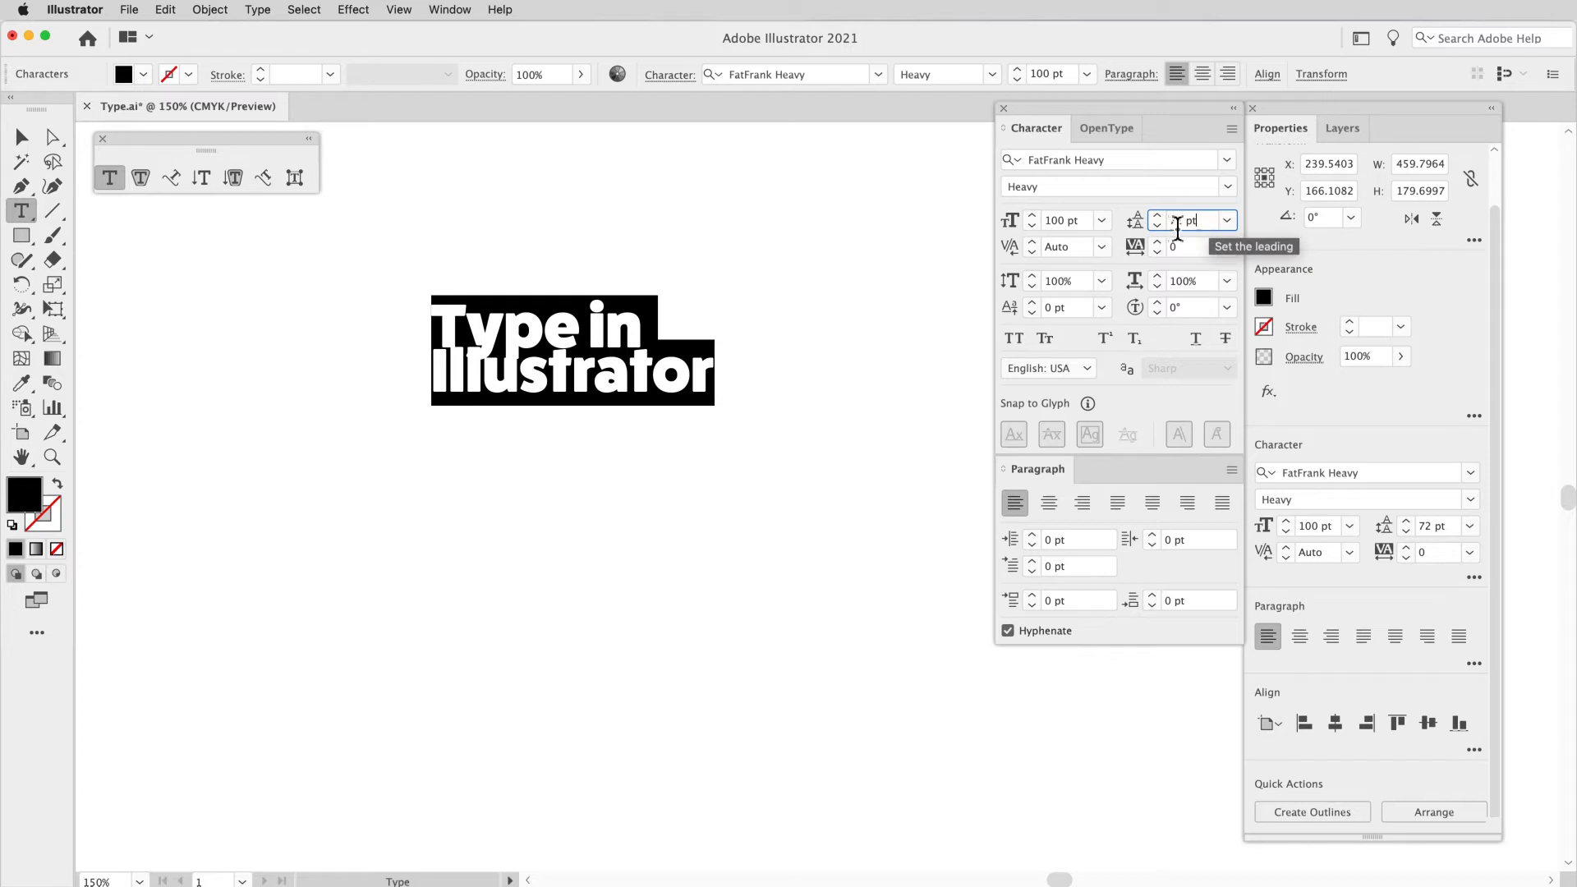
drag(1211, 223, 1162, 224)
click(1210, 226)
key(Up)
key(Up)
key(Up)
key(Up)
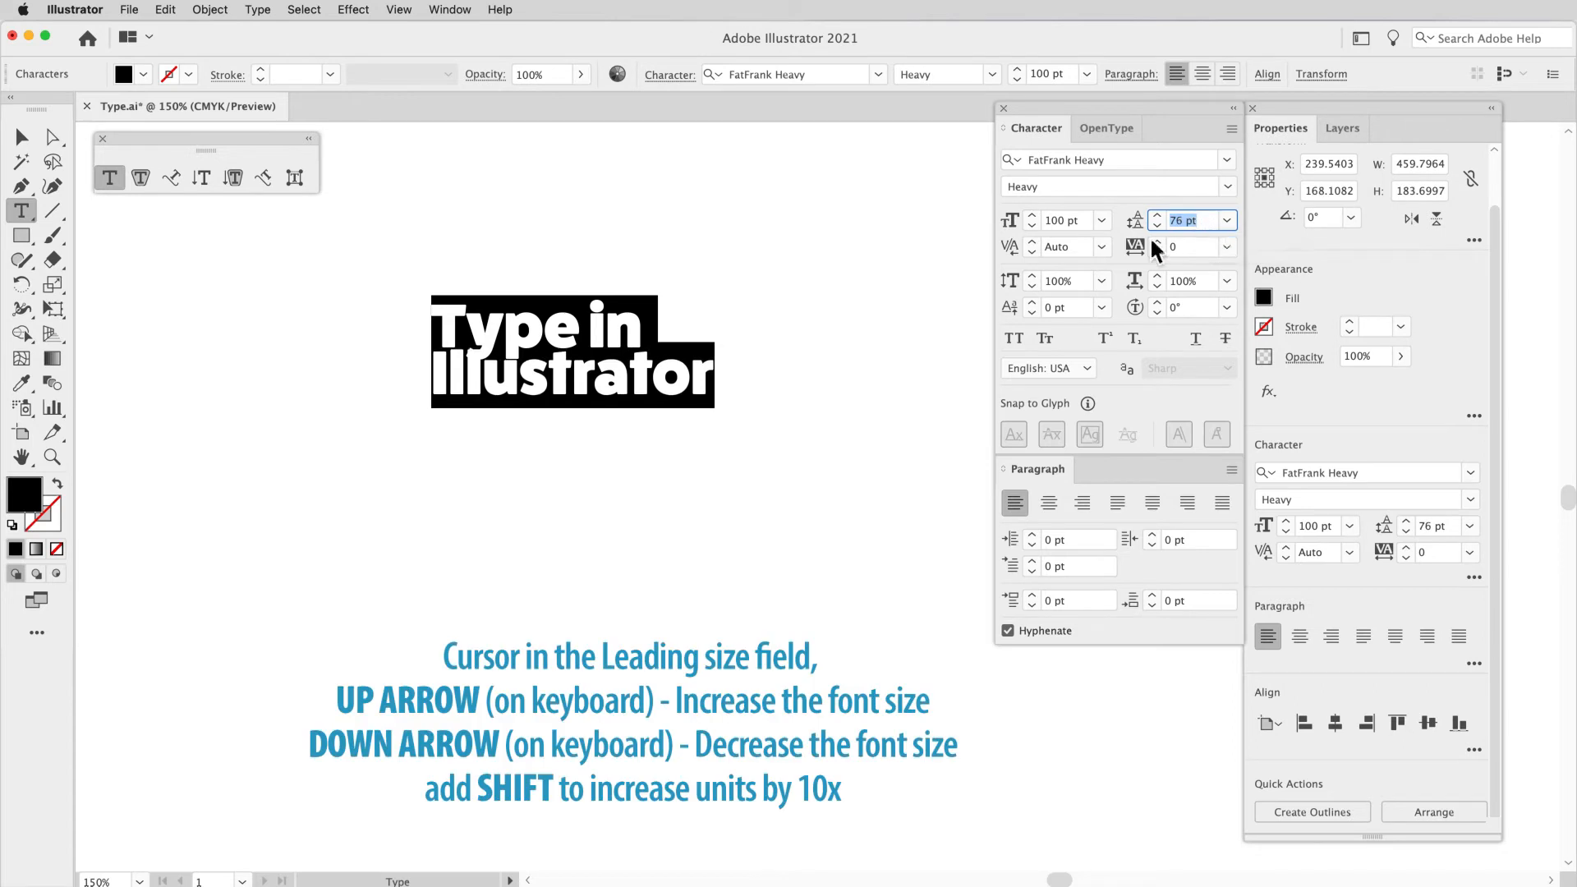
key(Return)
scroll(613, 387, right, 1)
Step: Tighten the heading's leading incrementally to 71 pt
key(space)
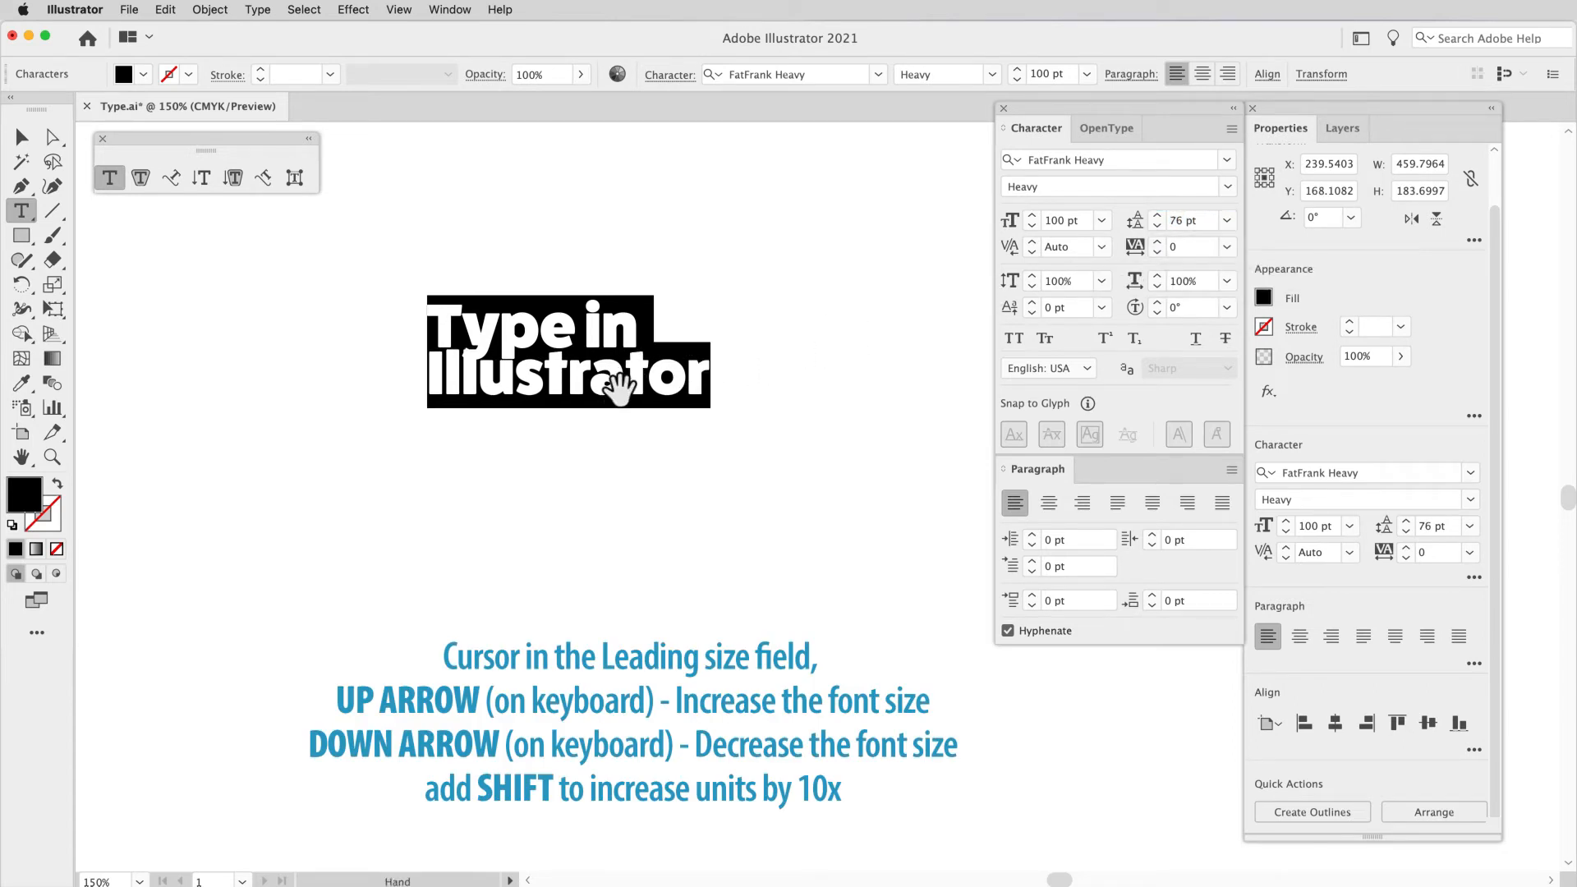
key(alt+Up)
key(alt+Up)
key(alt+Up)
key(alt+Up)
key(alt+Up)
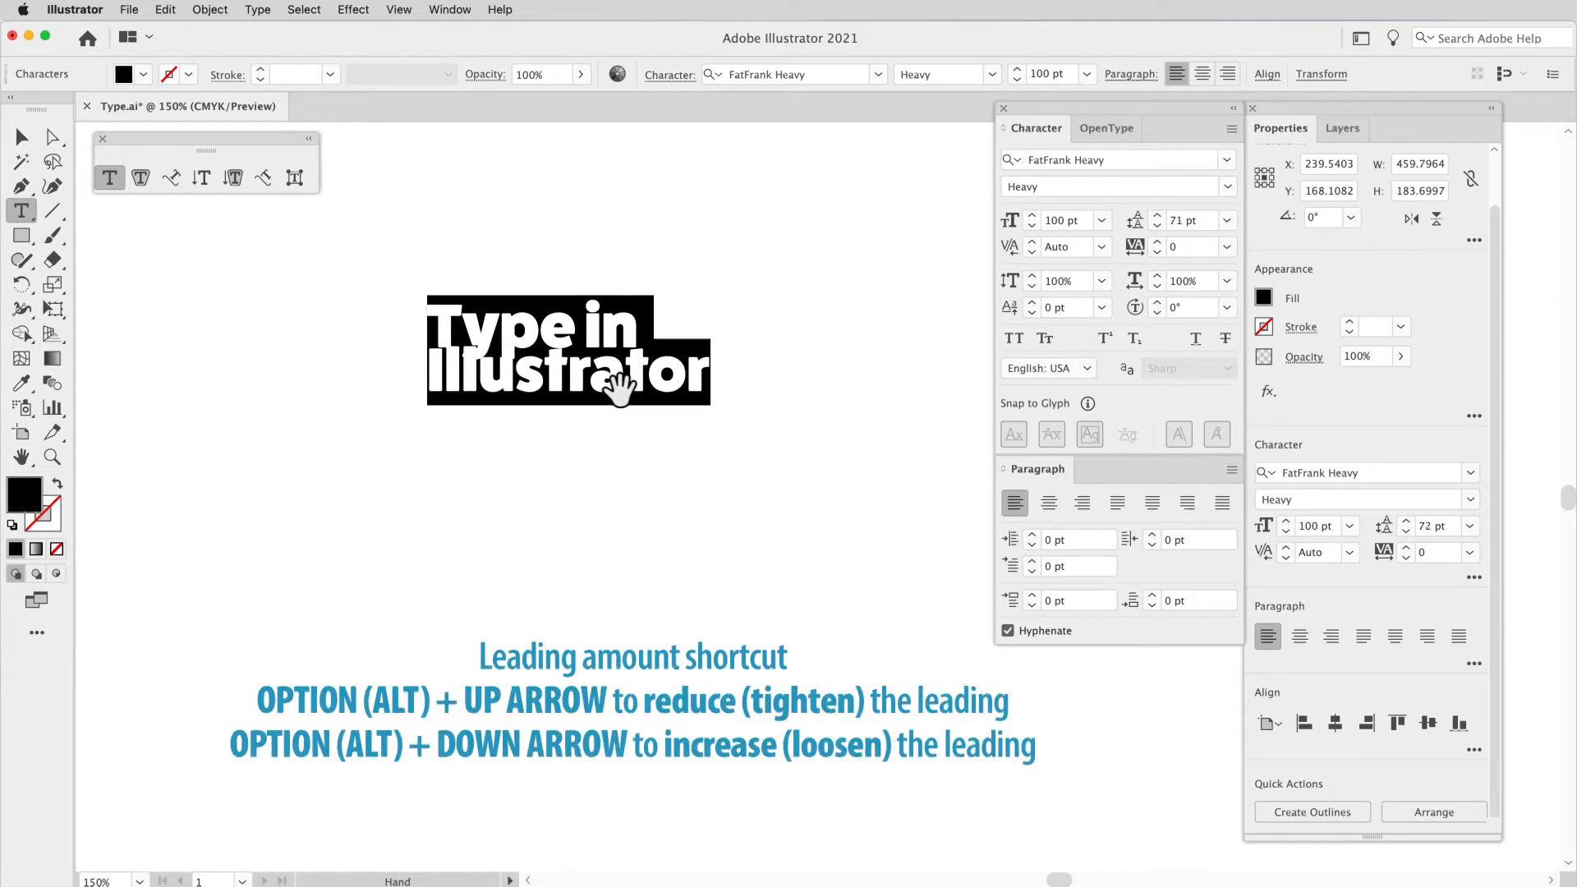
Step: Loosen the leading between the heading's two lines incrementally to 107 pt
key(alt+Down)
key(alt+Down)
key(alt+Down)
key(alt+Down)
key(alt+Down)
key(alt+Down)
key(alt+Down)
key(alt+Down)
key(alt+Down)
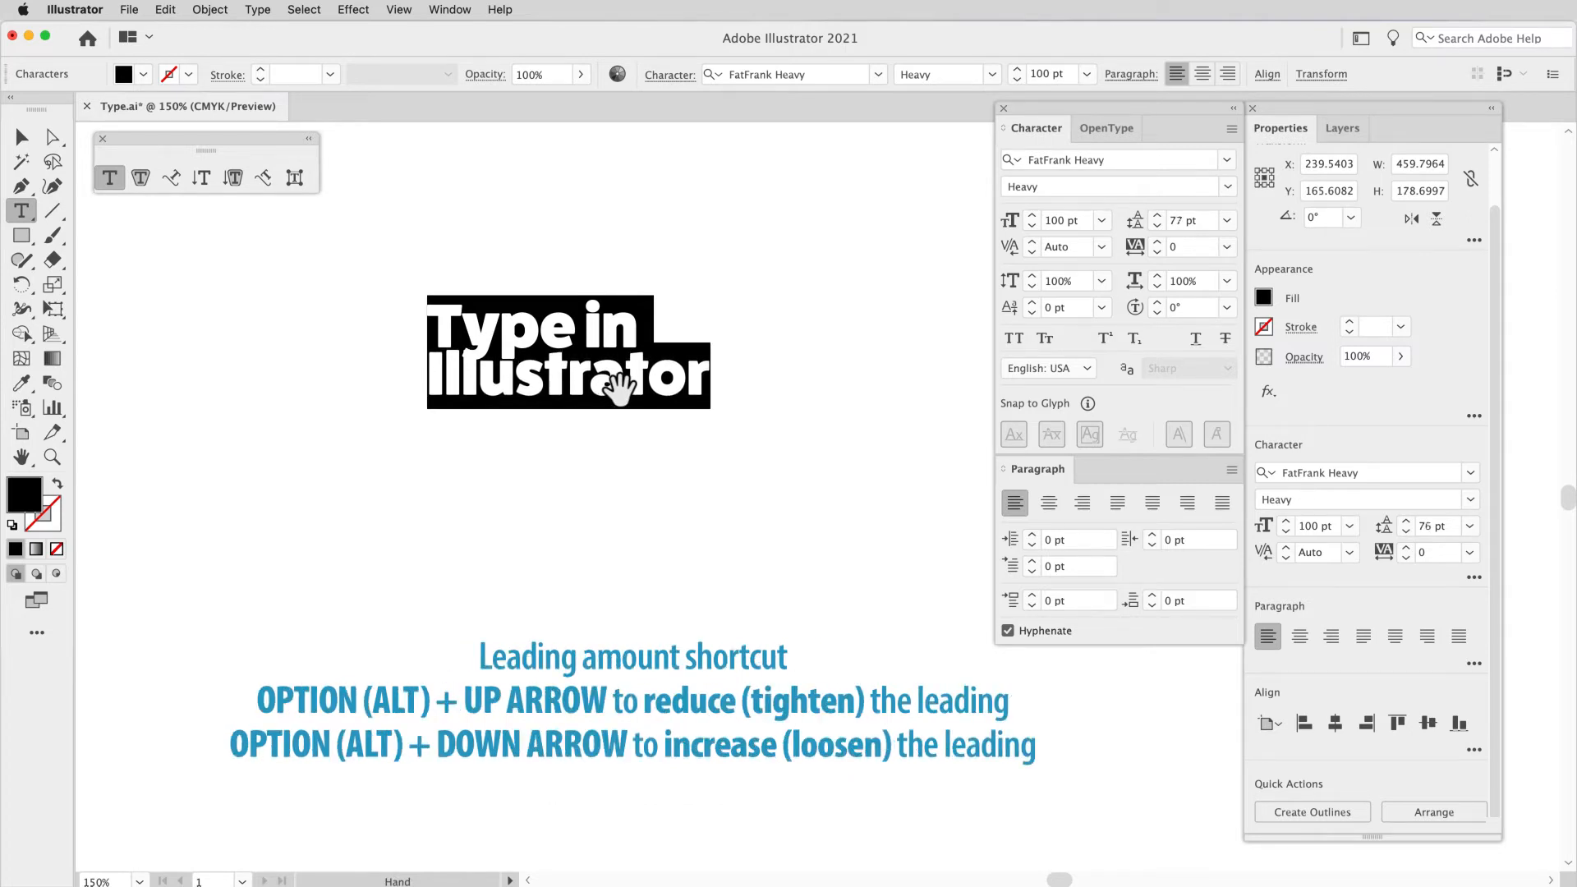
key(alt+Down)
key(alt+Down)
key(alt+Down)
key(alt+Down)
key(alt+Down)
key(alt+Down)
key(alt+Down)
key(alt+Down)
key(alt+Down)
key(alt+Down)
key(alt+Down)
key(alt+Down)
key(alt+Down)
key(alt+Down)
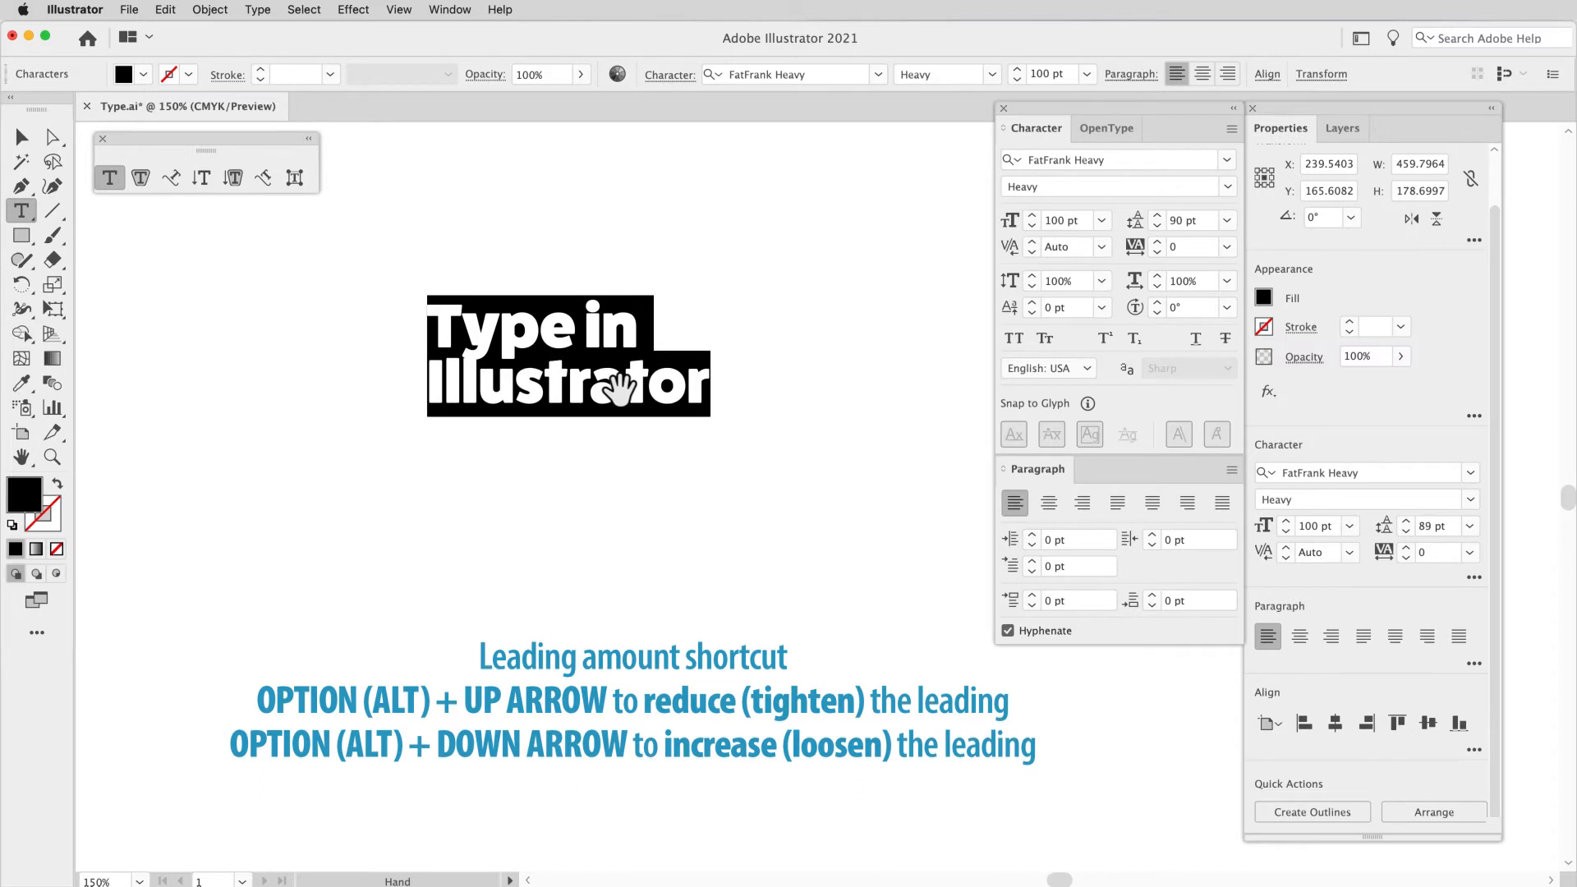
key(alt+Down)
key(alt+Down)
key(alt+Down)
key(alt+Down)
key(alt+Down)
key(alt+Down)
key(alt+Down)
key(alt+Down)
key(alt+Down)
key(alt+Down)
key(alt+Down)
key(alt+Down)
key(alt+Down)
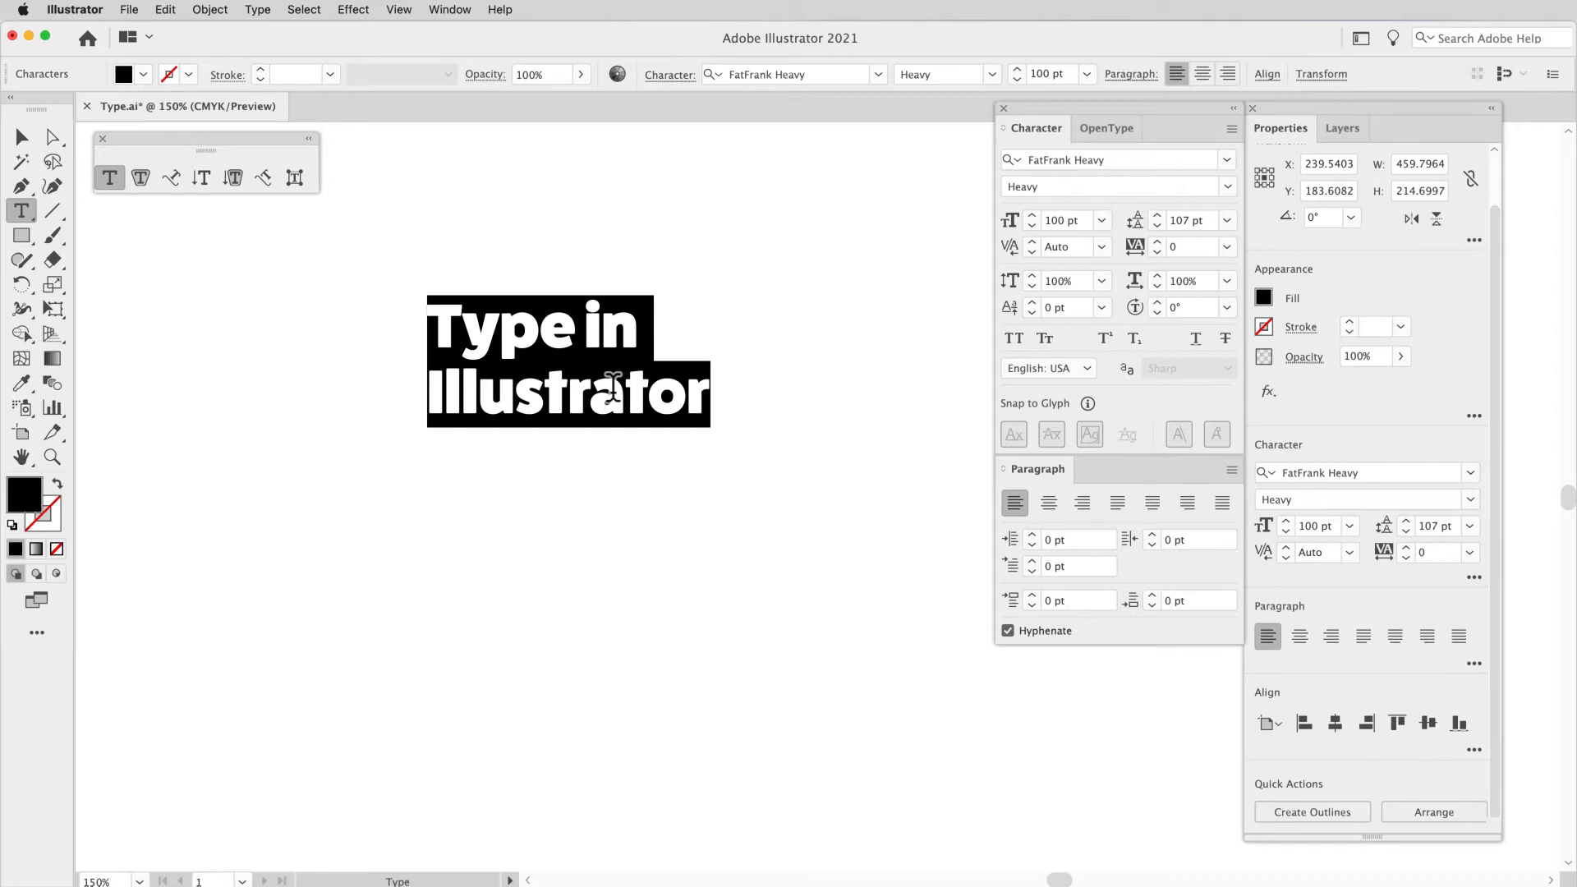
Step: Enlarge the selected two-line heading incrementally to a font size of 139 pt
key(super+shift+period)
key(super+shift+period)
key(super+shift+period)
key(super+shift+period)
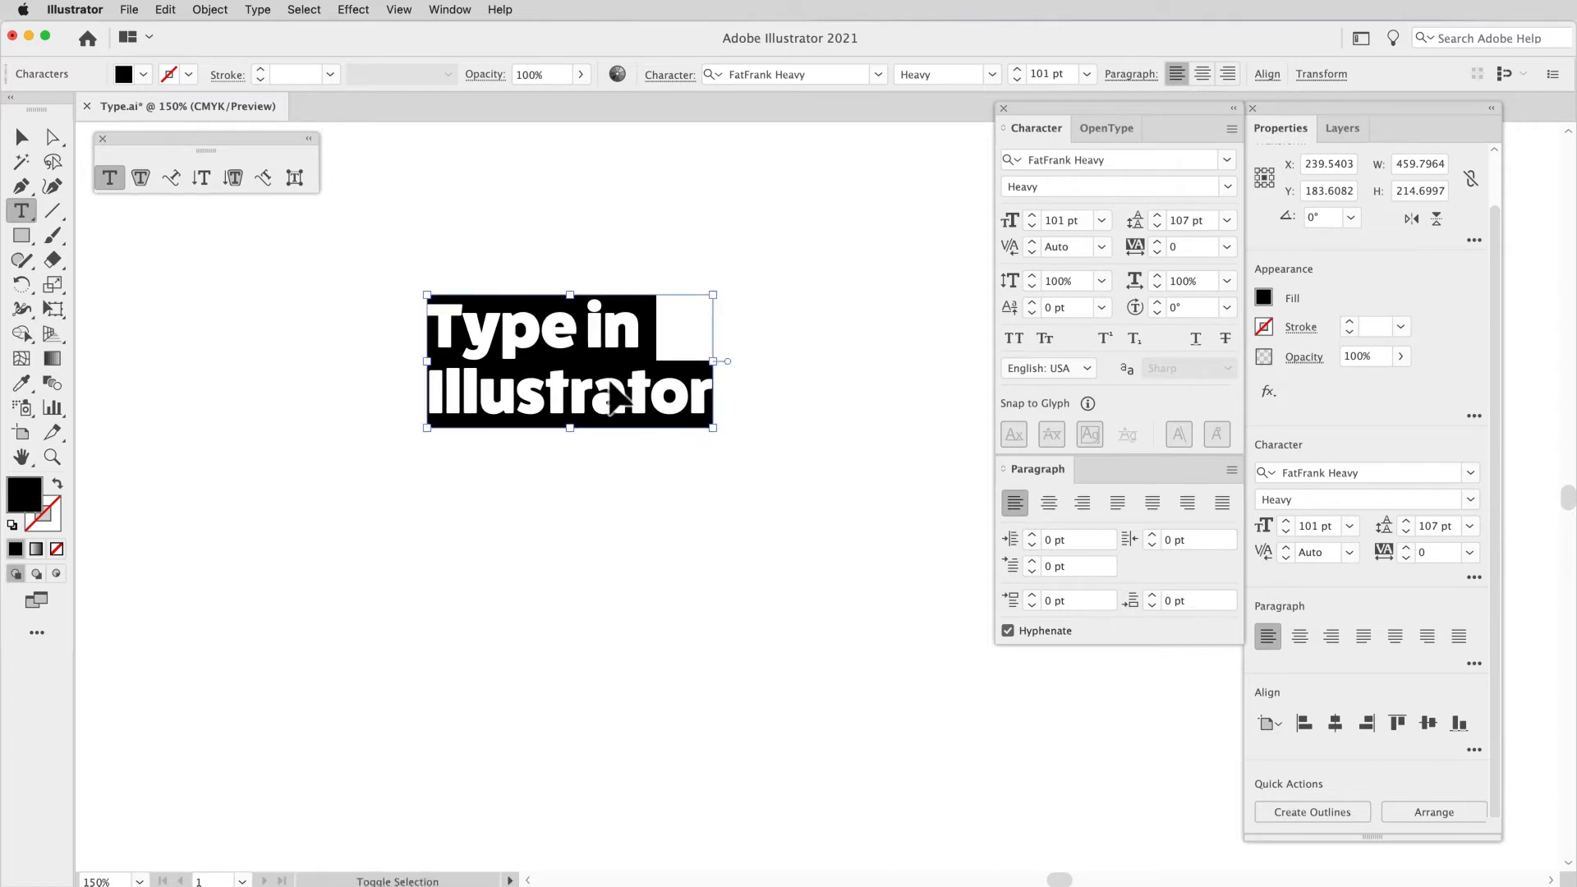
key(super+shift+period)
key(super+shift+period)
key(super+shift+period)
key(super+shift+period)
key(super+shift+period)
key(super+shift+period)
key(super+shift+period)
key(super+shift+period)
key(super+shift+period)
key(super+shift+period)
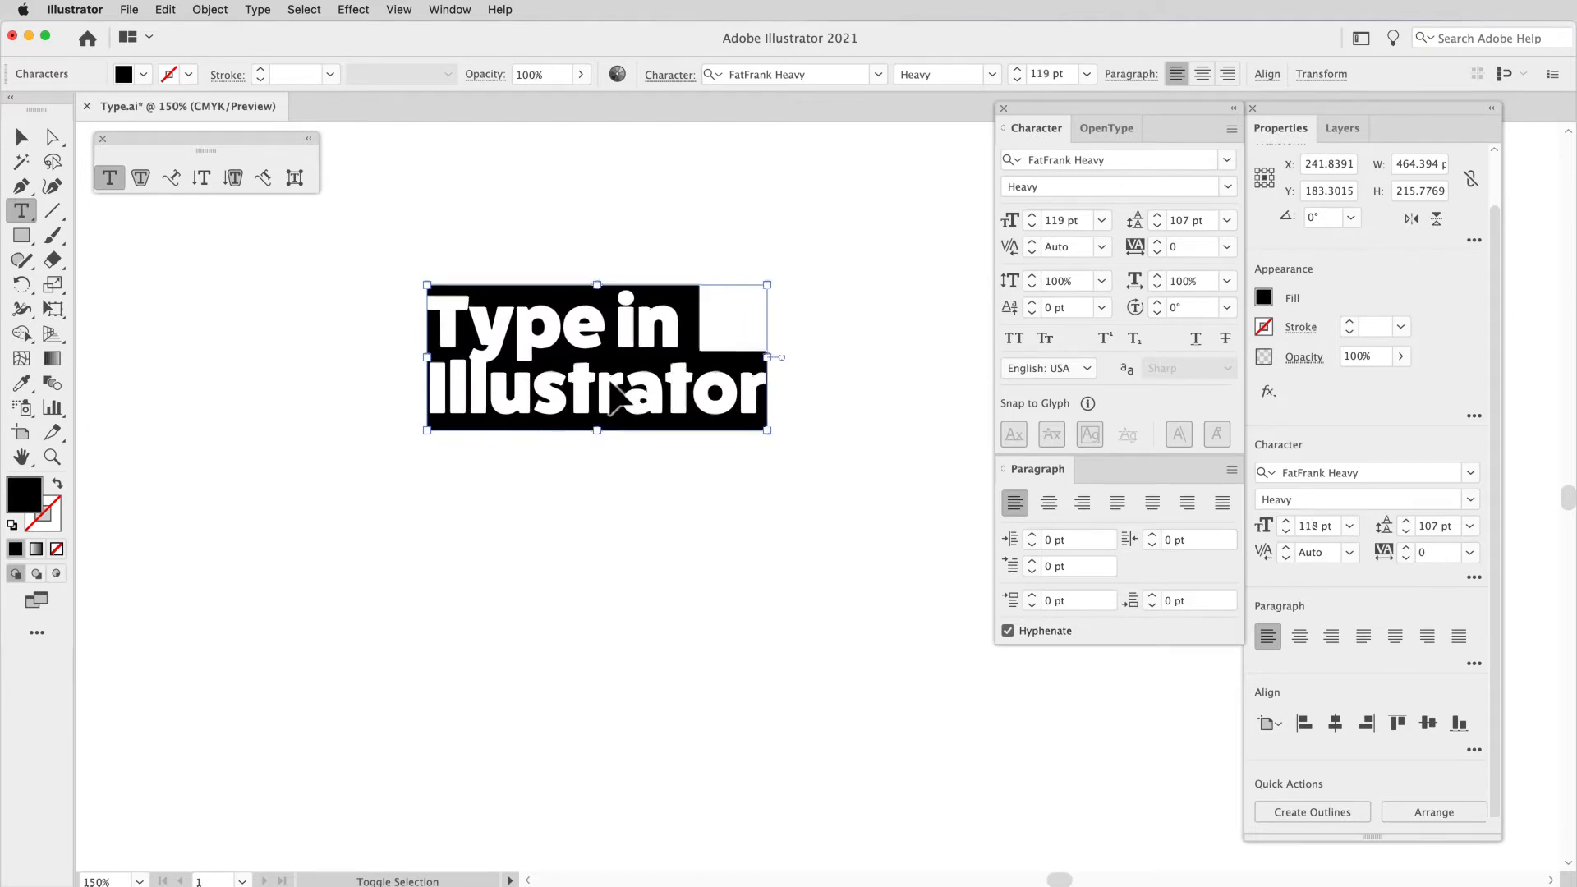
key(super+shift+period)
key(super+shift+period)
key(super+shift+period)
key(super+shift+period)
key(super+shift+period)
Step: Loosen the leading between the selected heading's two lines incrementally to 141 pt
key(space)
key(alt+Down)
key(alt+Down)
key(alt+Down)
key(alt+Down)
key(alt+Down)
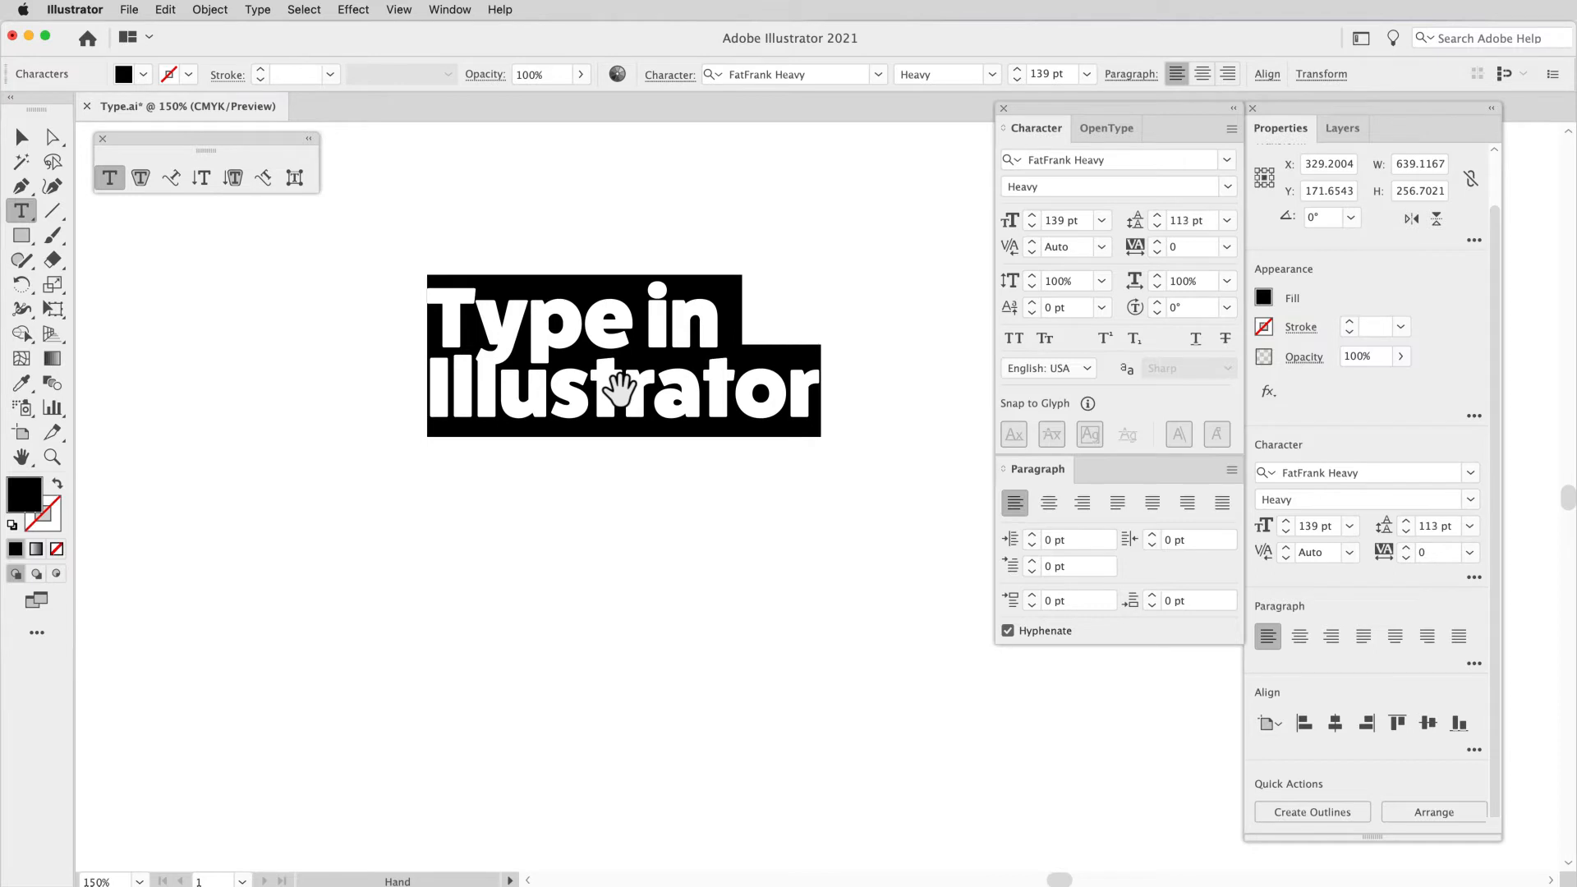
key(alt+Down)
key(alt+Down)
key(alt+Down)
key(alt+Down)
key(alt+Down)
key(alt+Down)
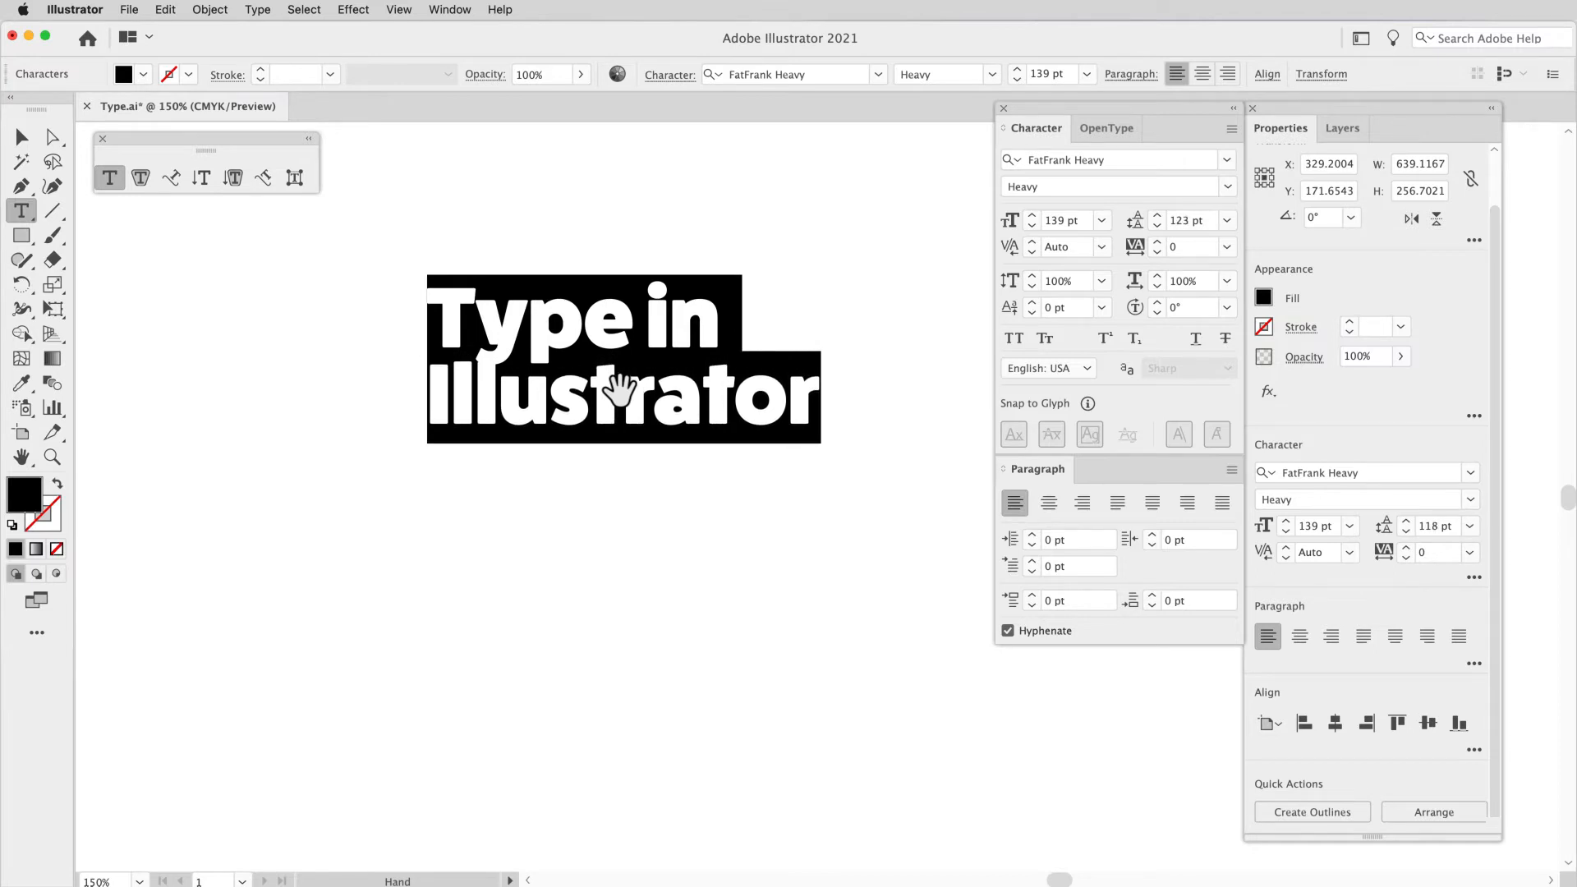
key(alt+Down)
key(alt+Down)
key(alt+Down)
key(alt+Down)
key(alt+Down)
key(alt+Down)
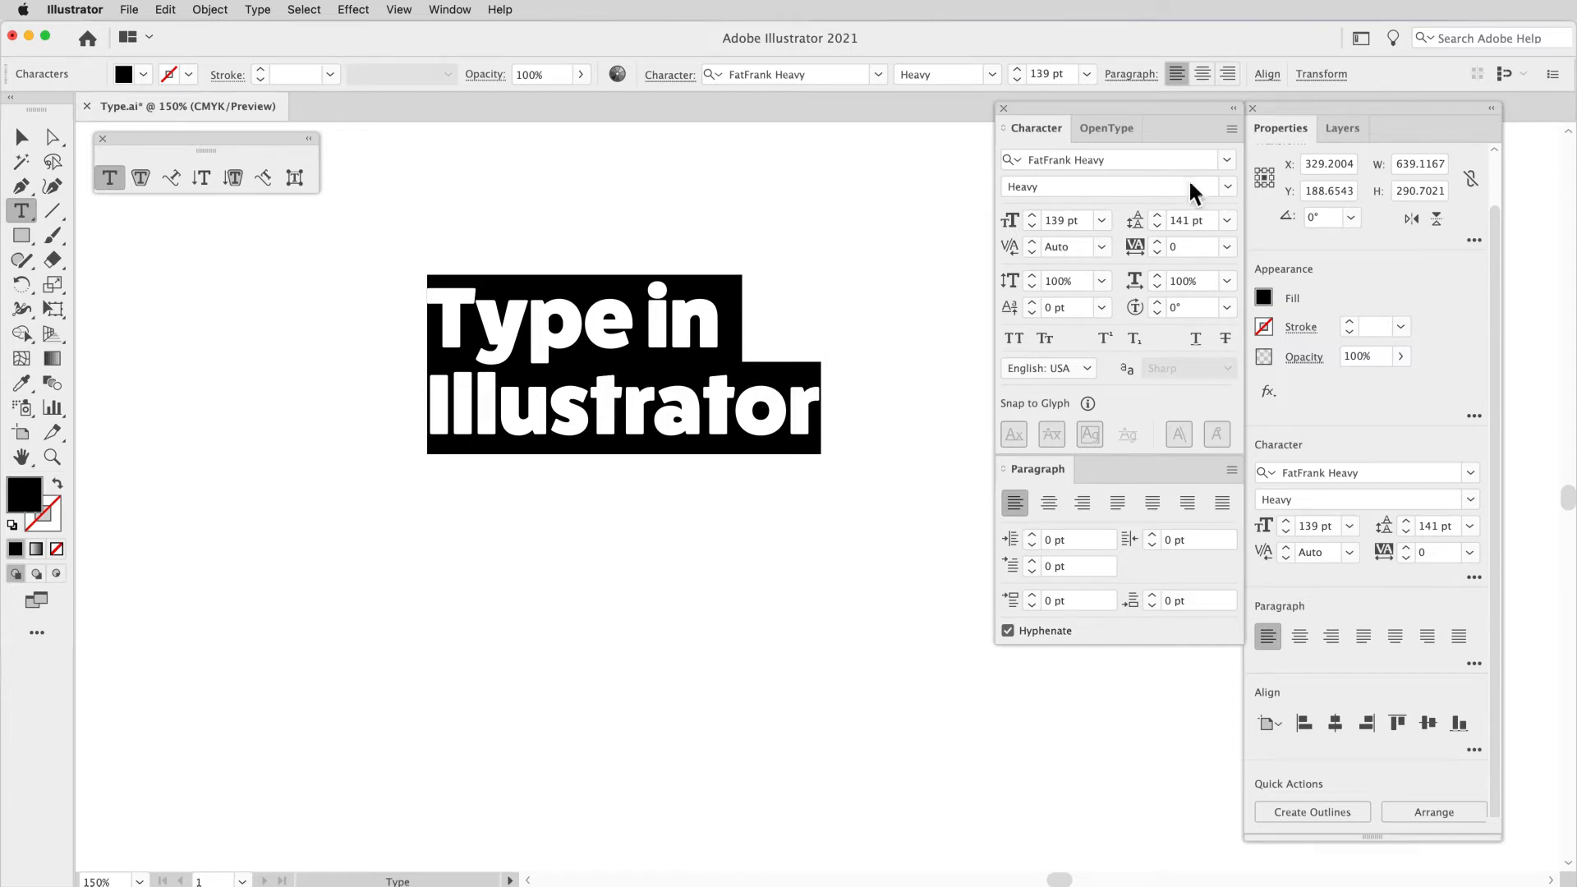
Step: Change the selected heading's font to Bodoni 72 Oldstyle Bold
click(1230, 163)
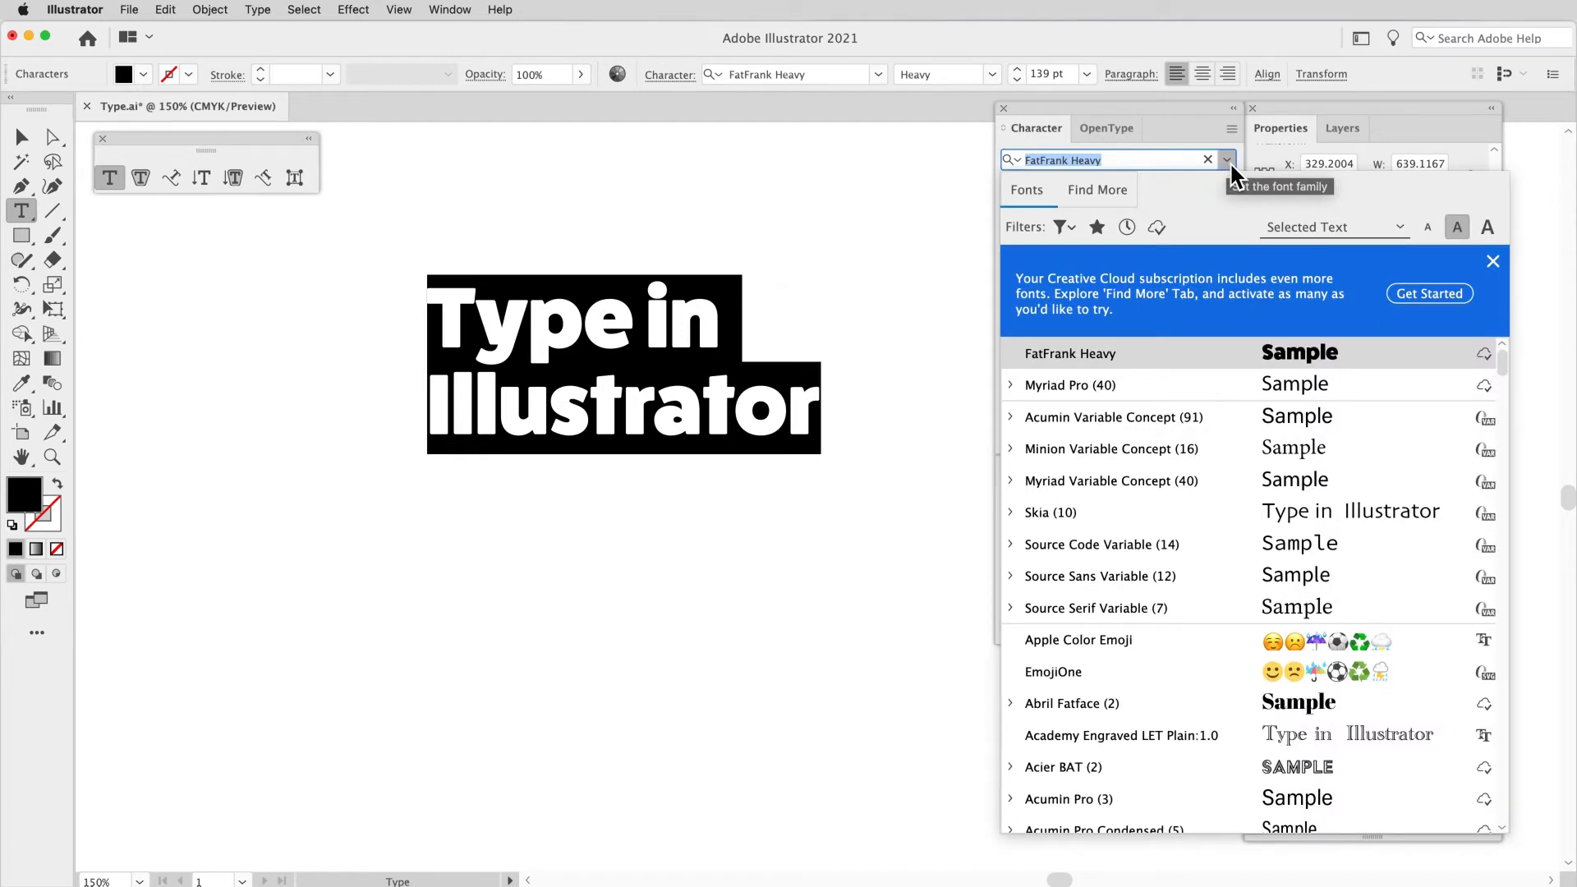
scroll(1225, 545, down, 8)
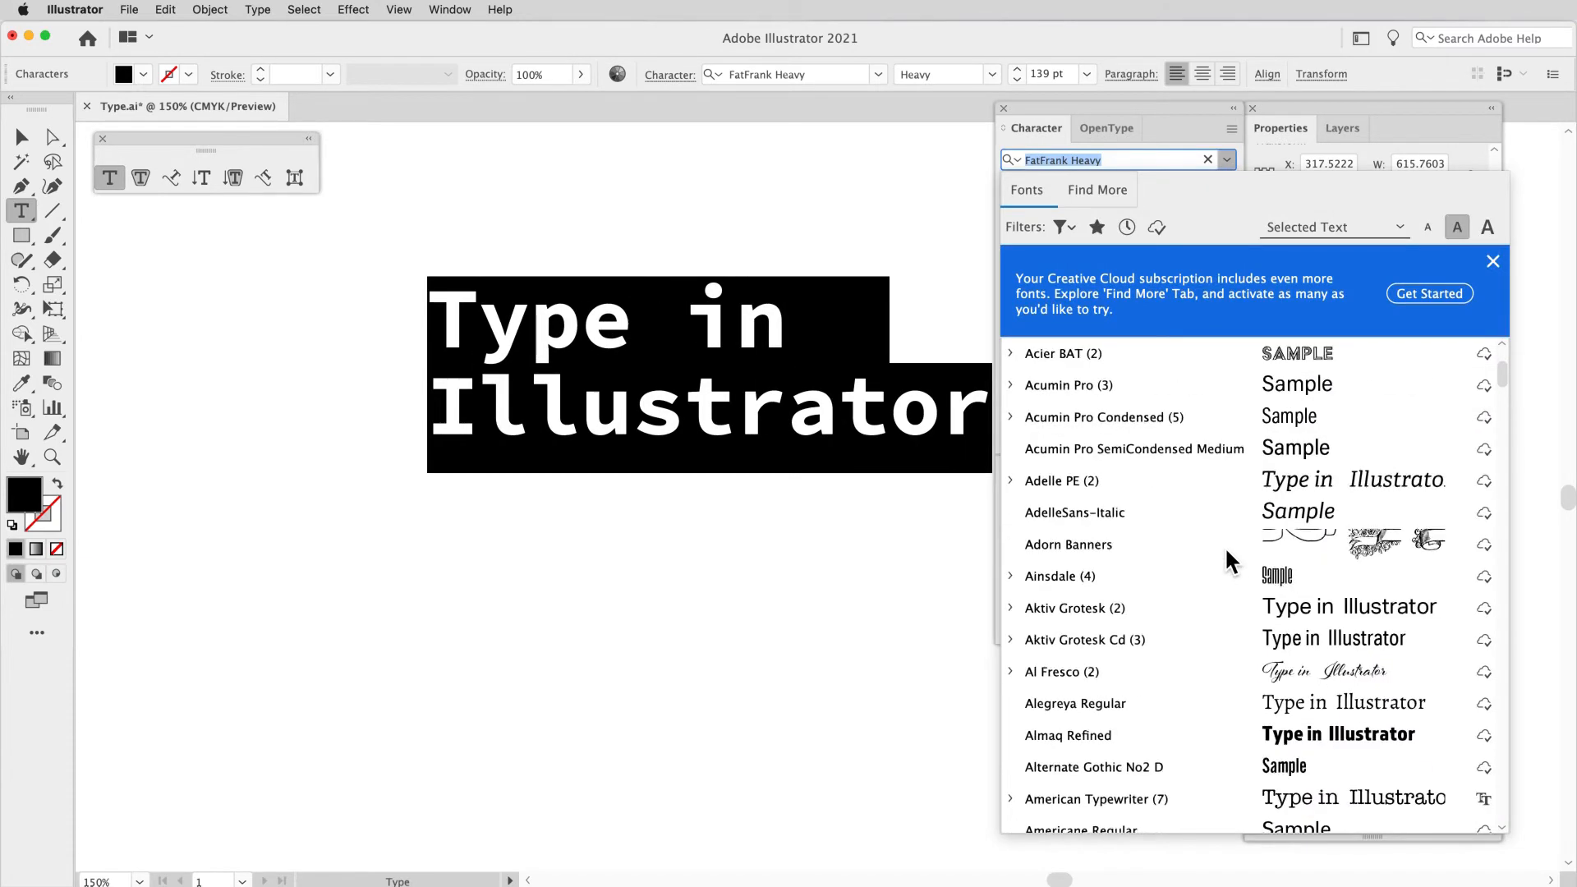
scroll(1225, 545, down, 6)
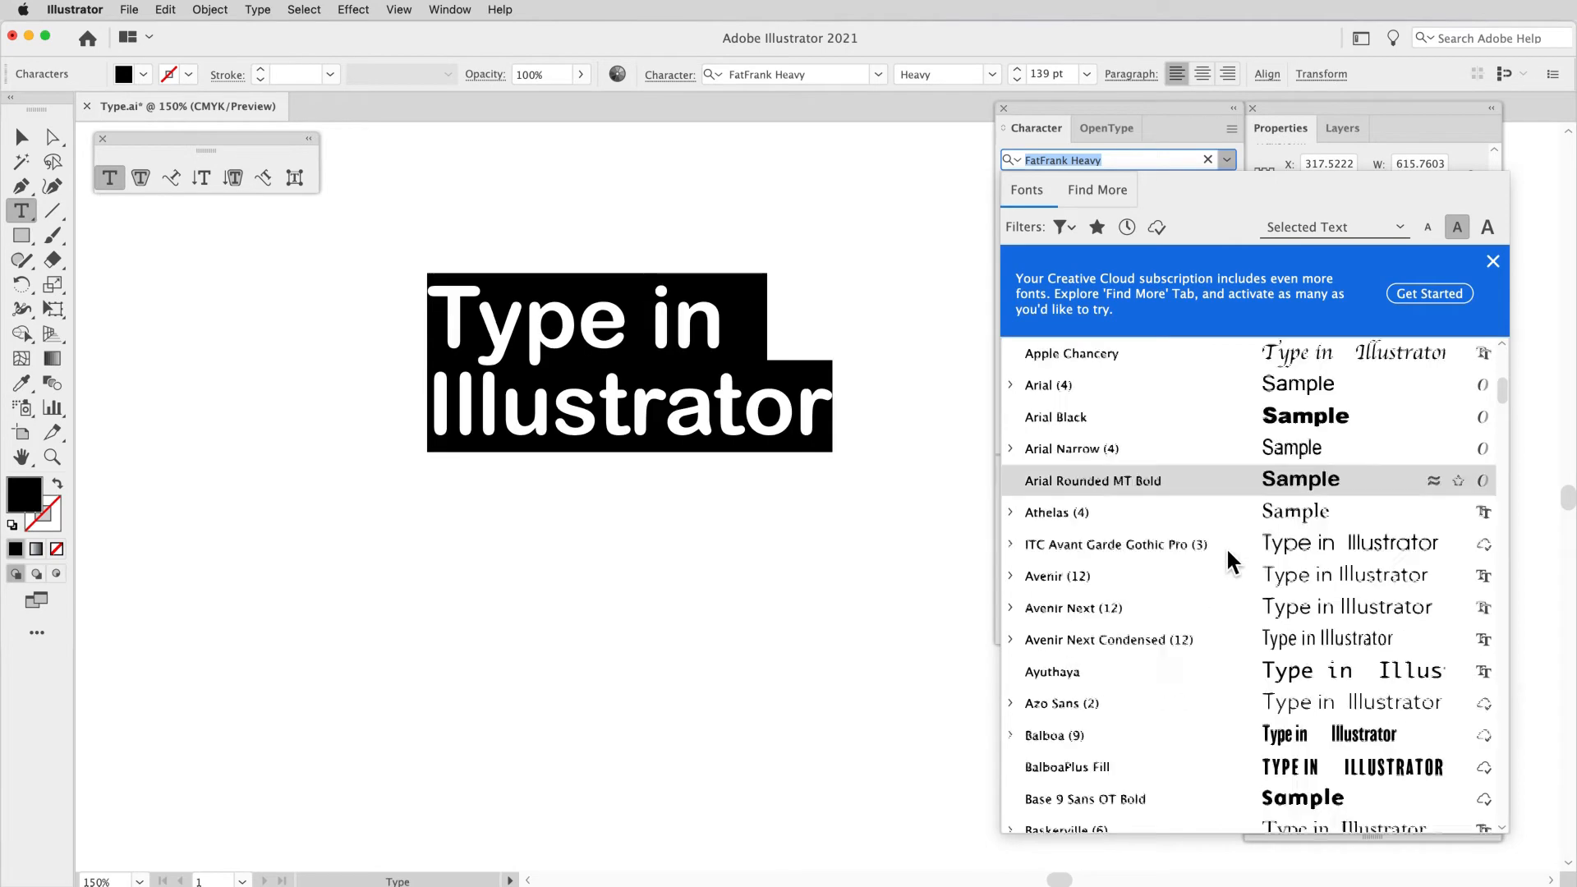
scroll(1226, 546, down, 5)
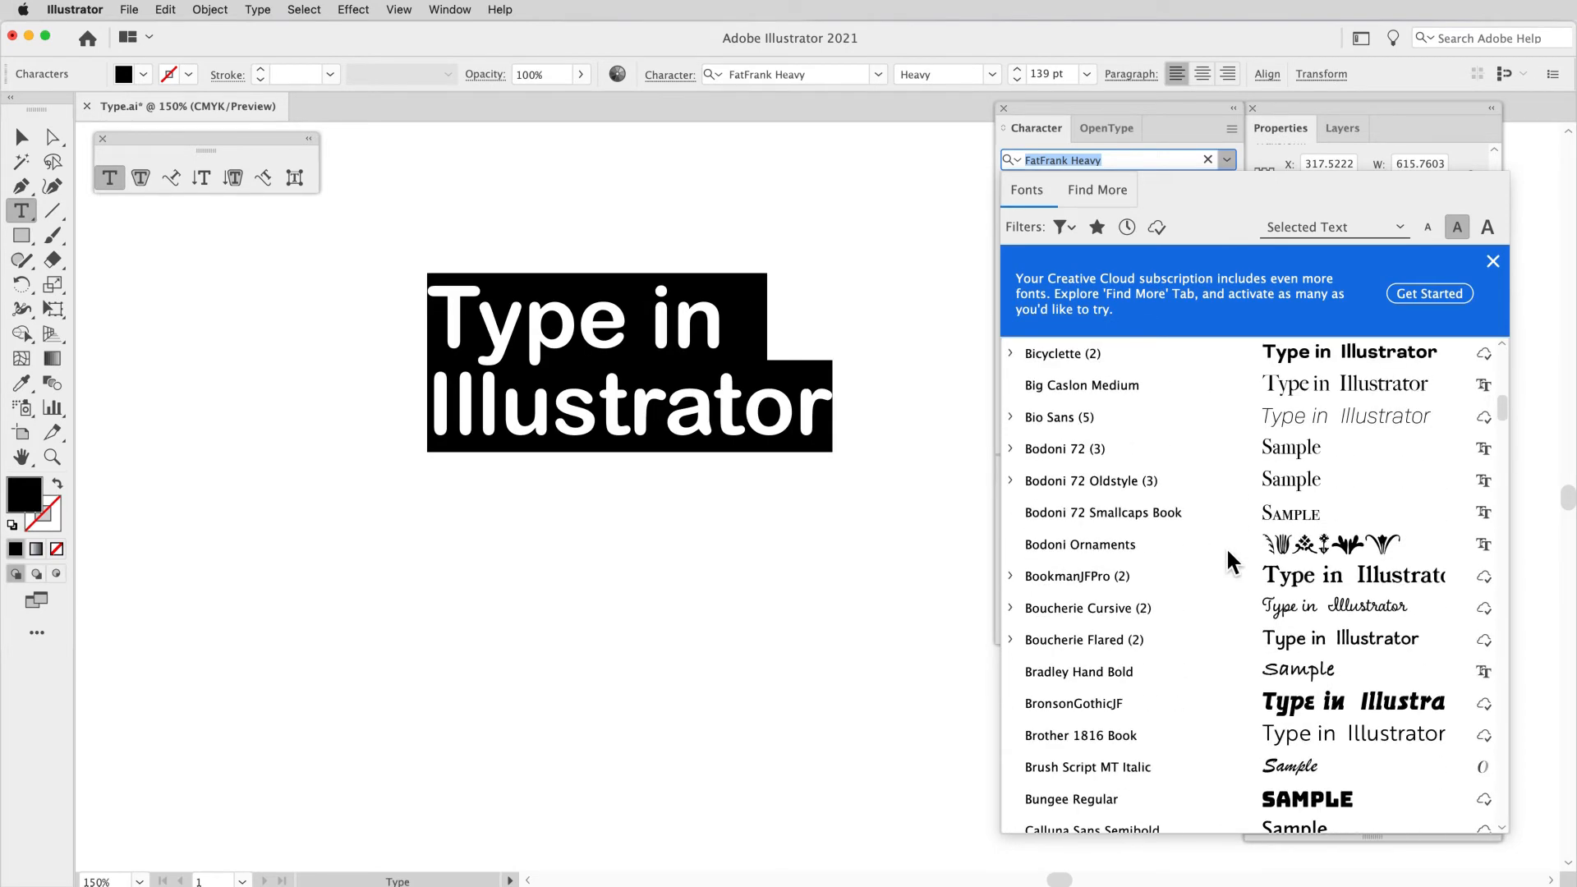
click(1189, 469)
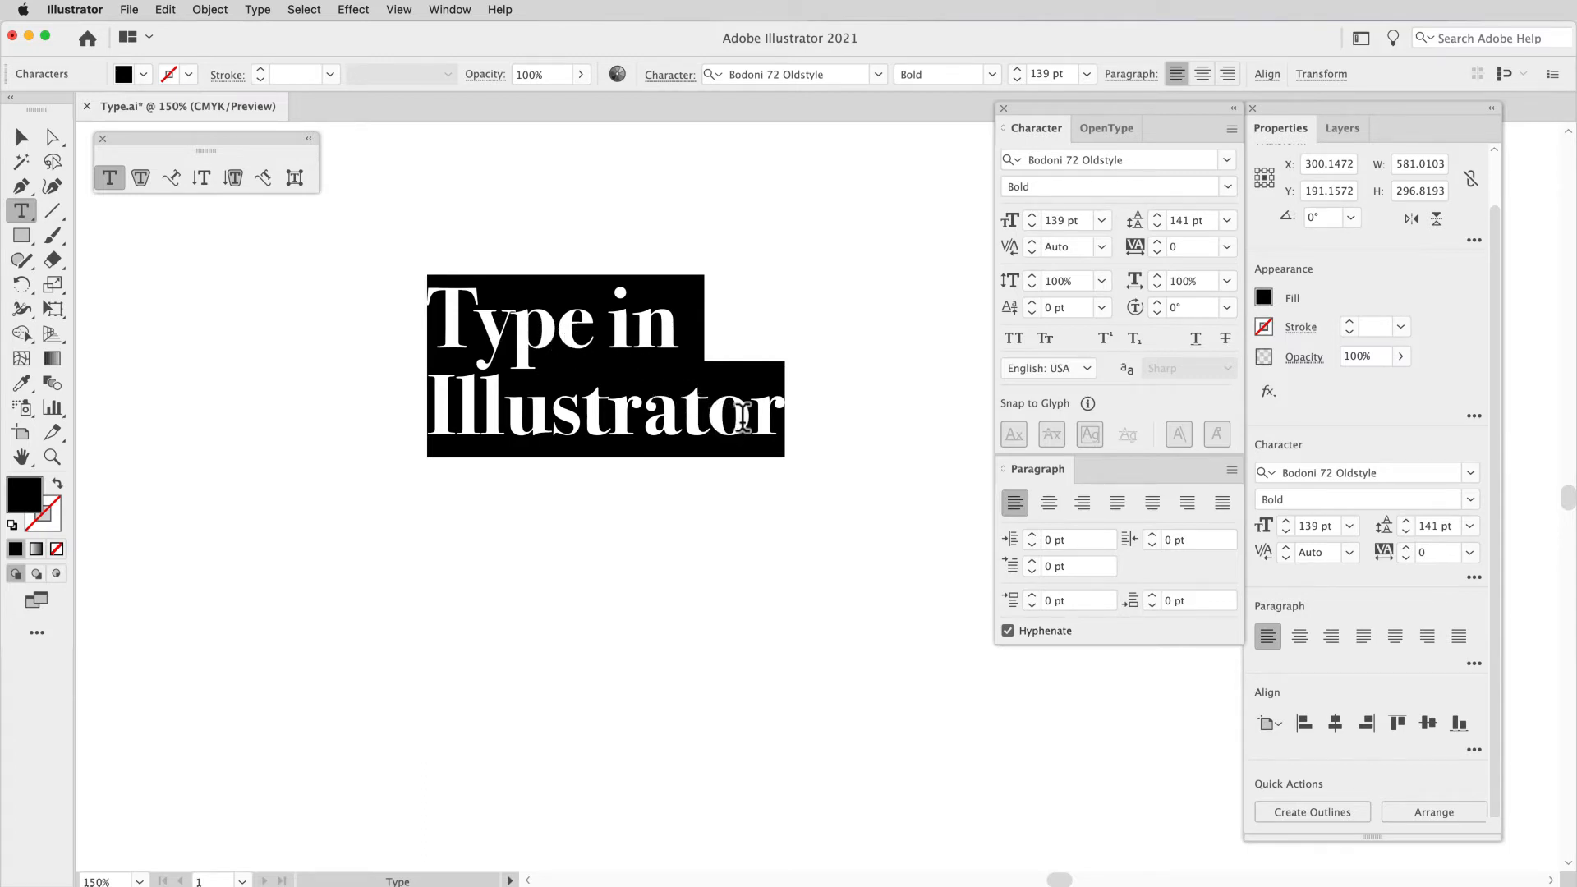
Step: Tighten the kerning between the T and y of "Type" incrementally to -69
click(708, 417)
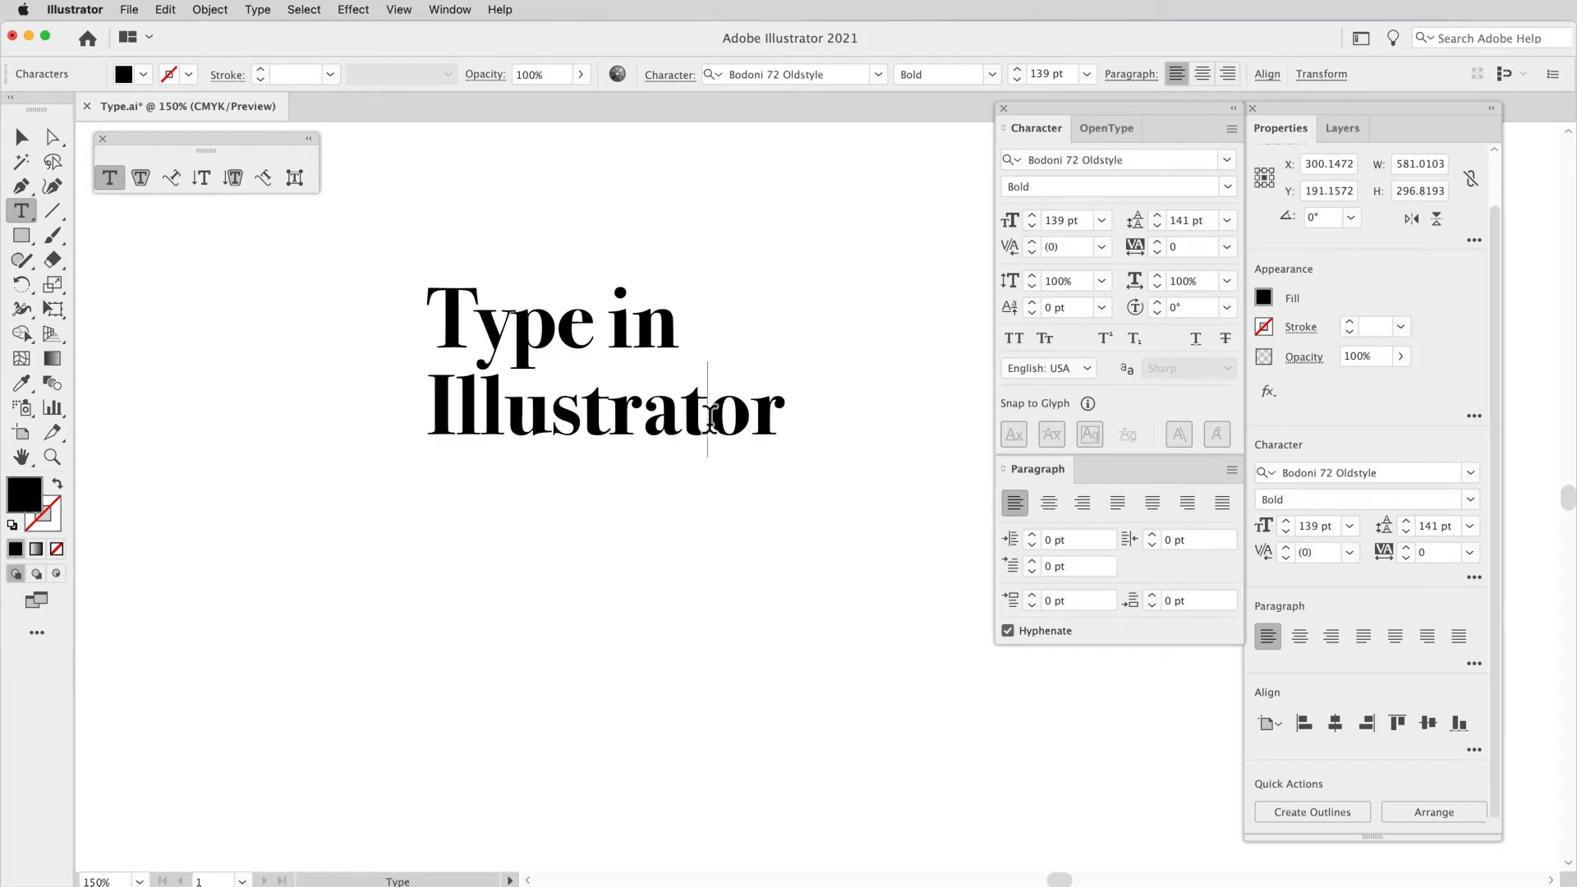
click(479, 341)
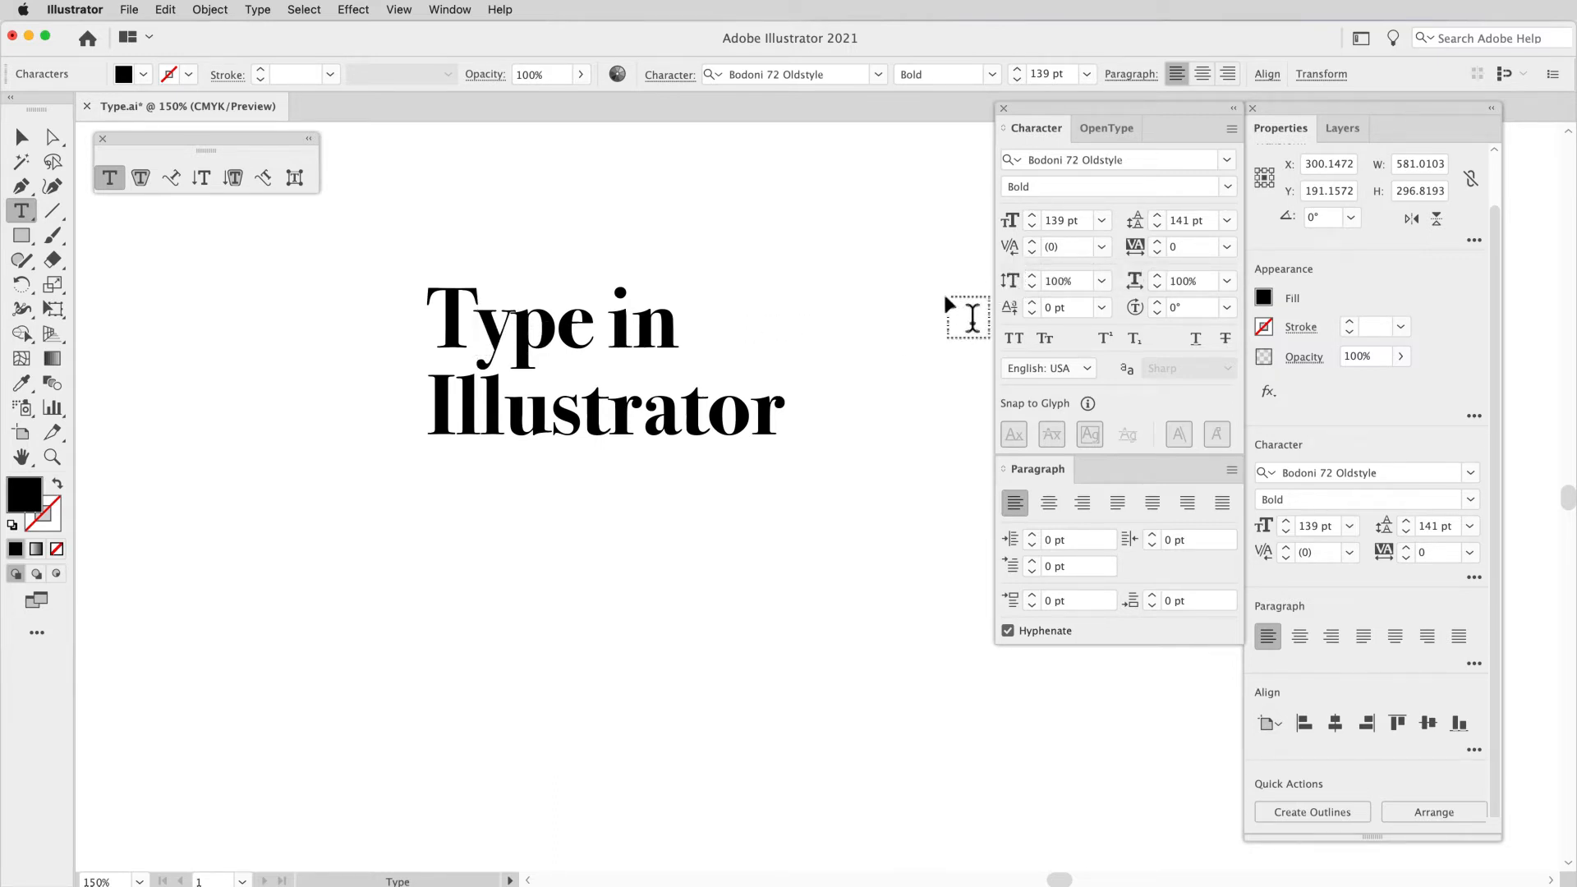
click(1036, 253)
click(1036, 251)
click(1036, 251)
click(1036, 251)
click(1037, 251)
click(1037, 251)
click(1036, 251)
click(1036, 252)
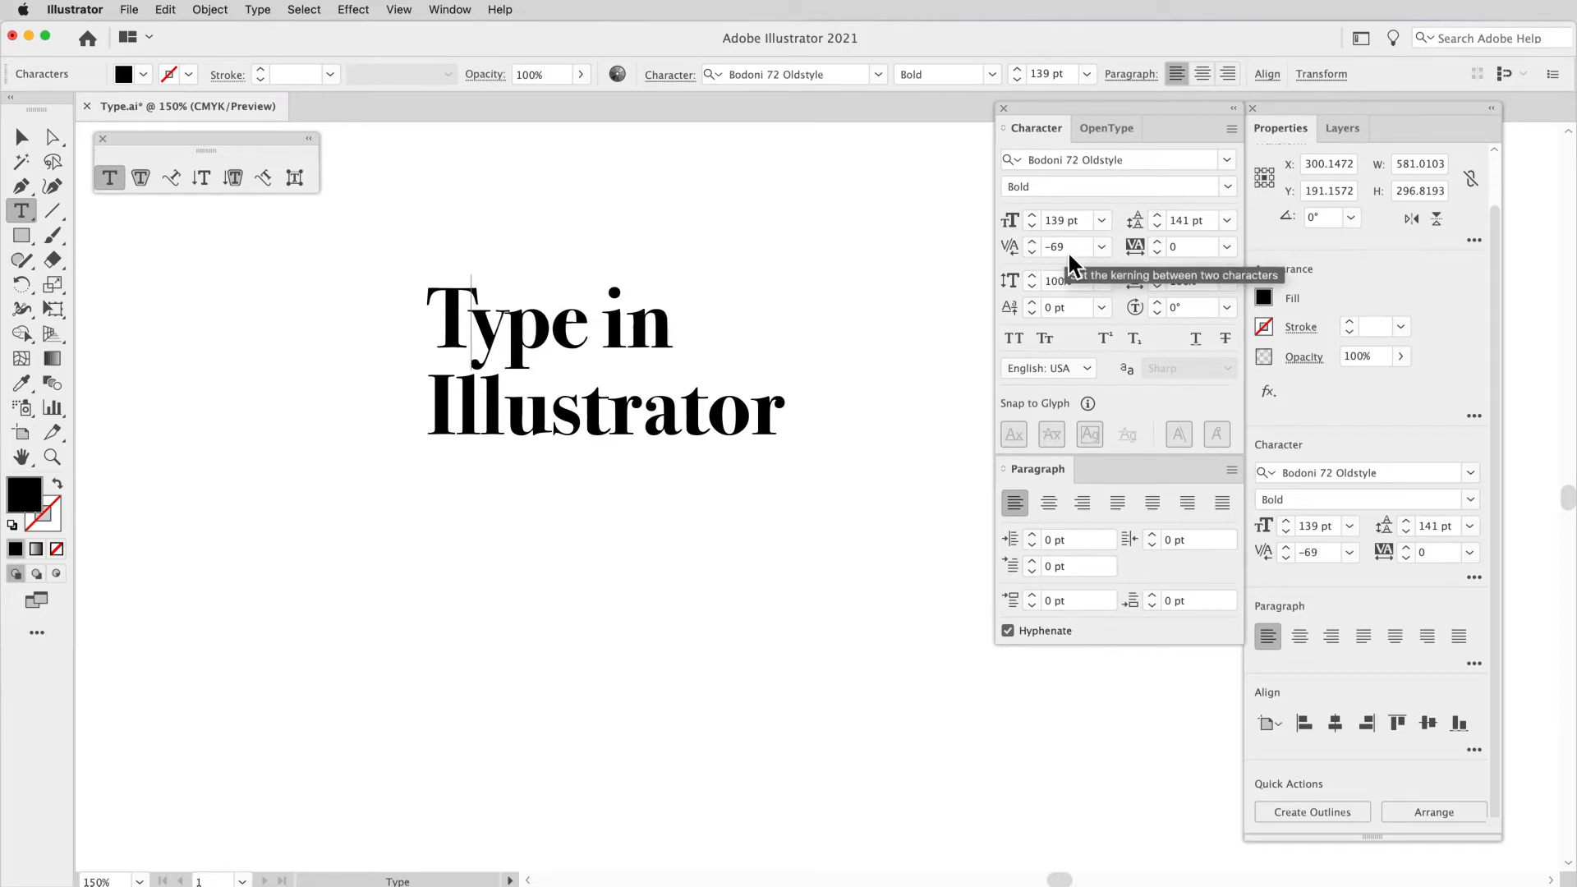
Step: Loosen the kerning between the y and p of "Type" incrementally to 41
click(510, 337)
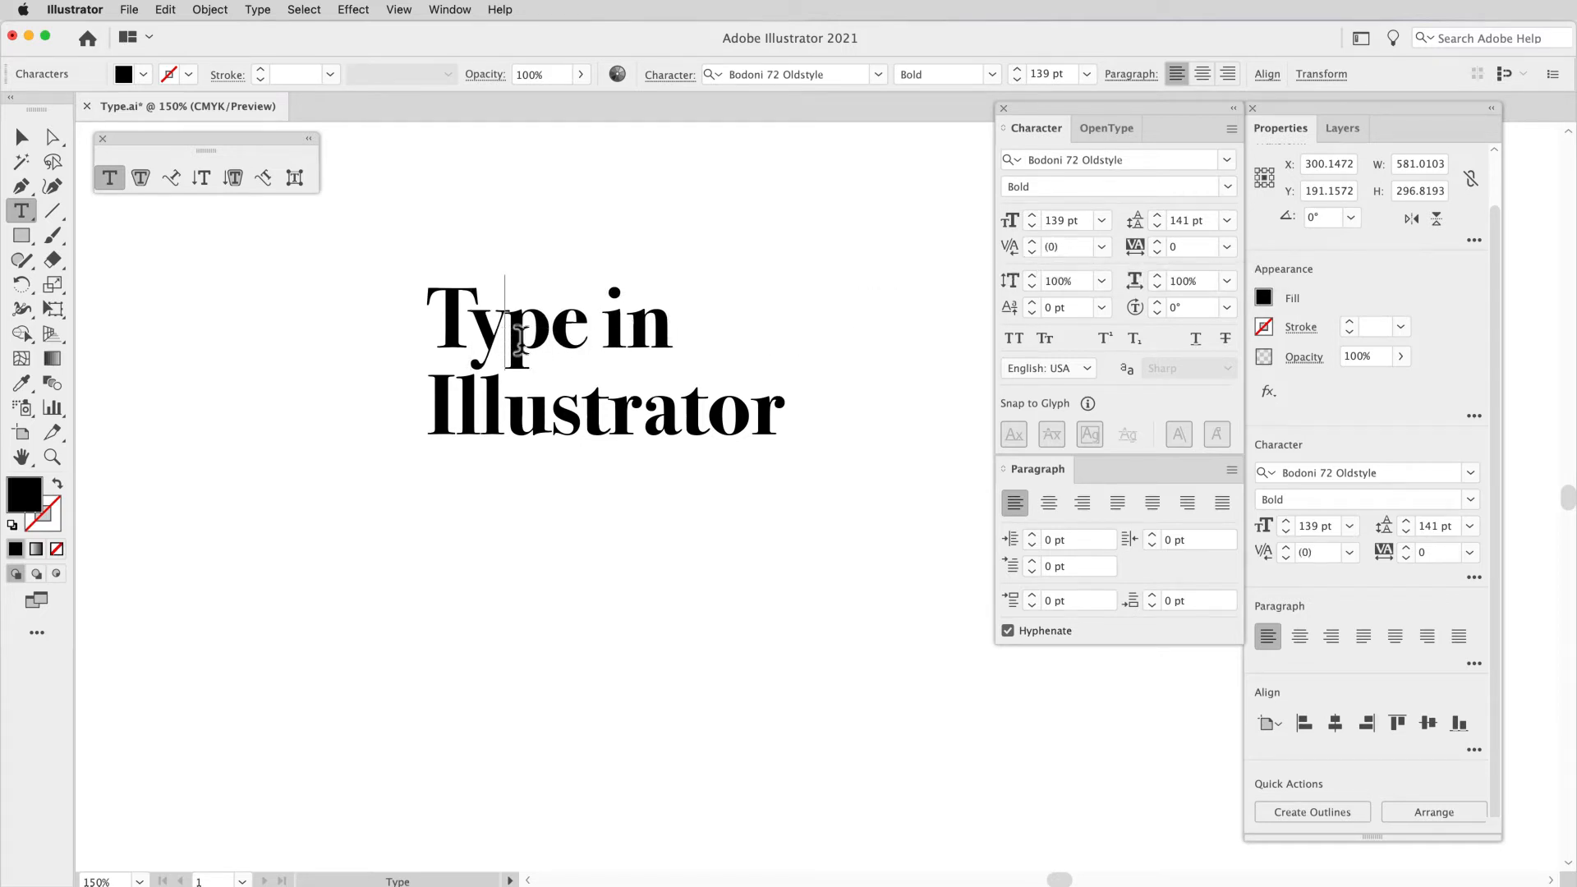
click(1038, 242)
click(1039, 242)
click(1038, 241)
click(1039, 242)
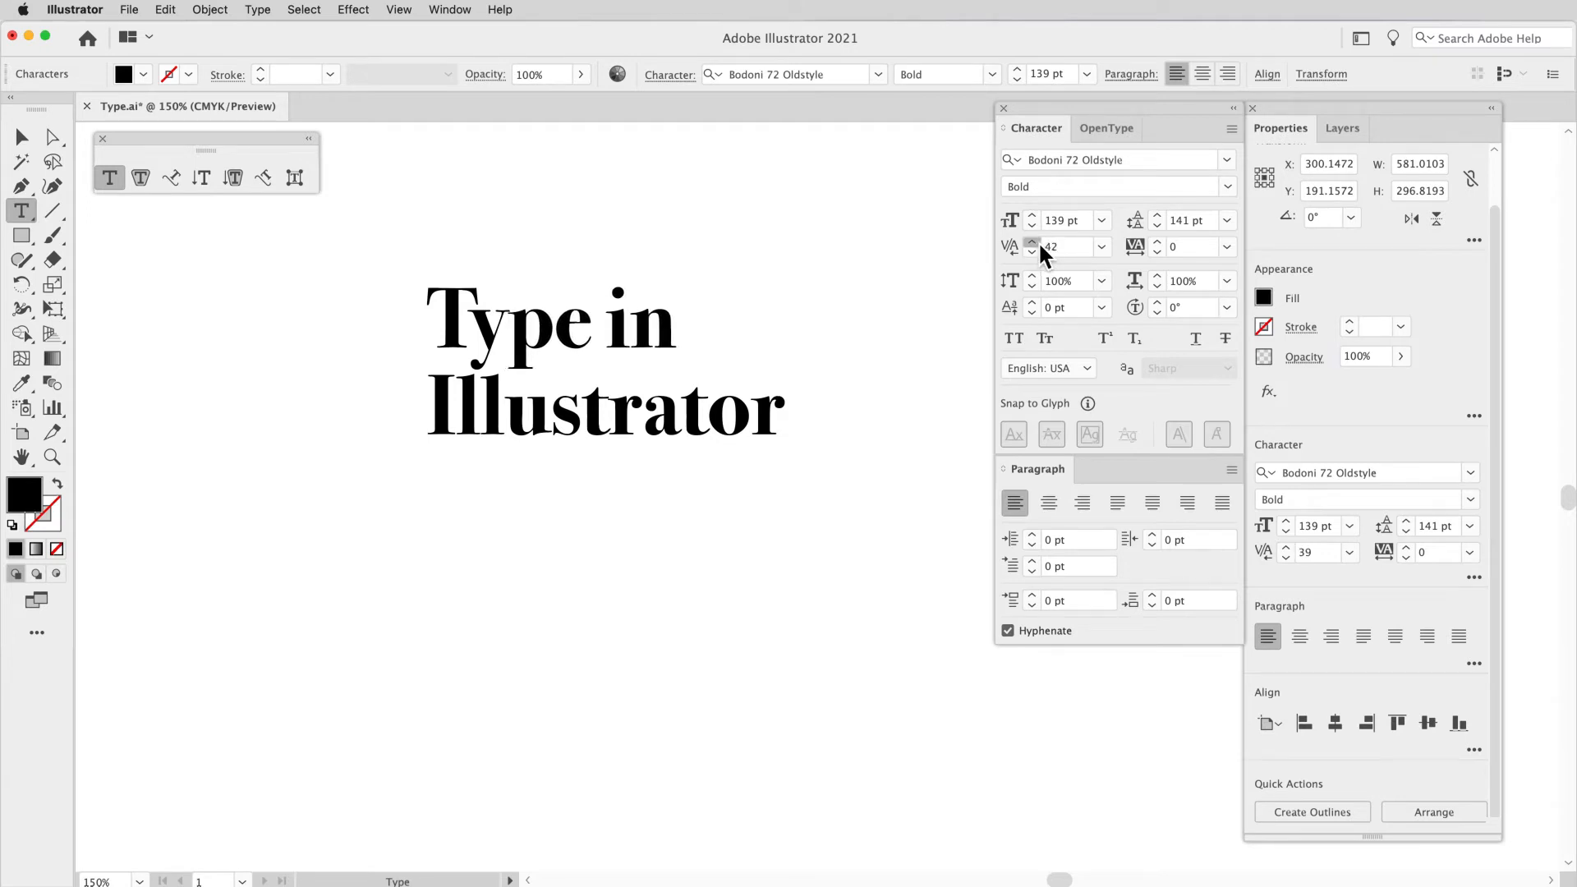
click(1034, 253)
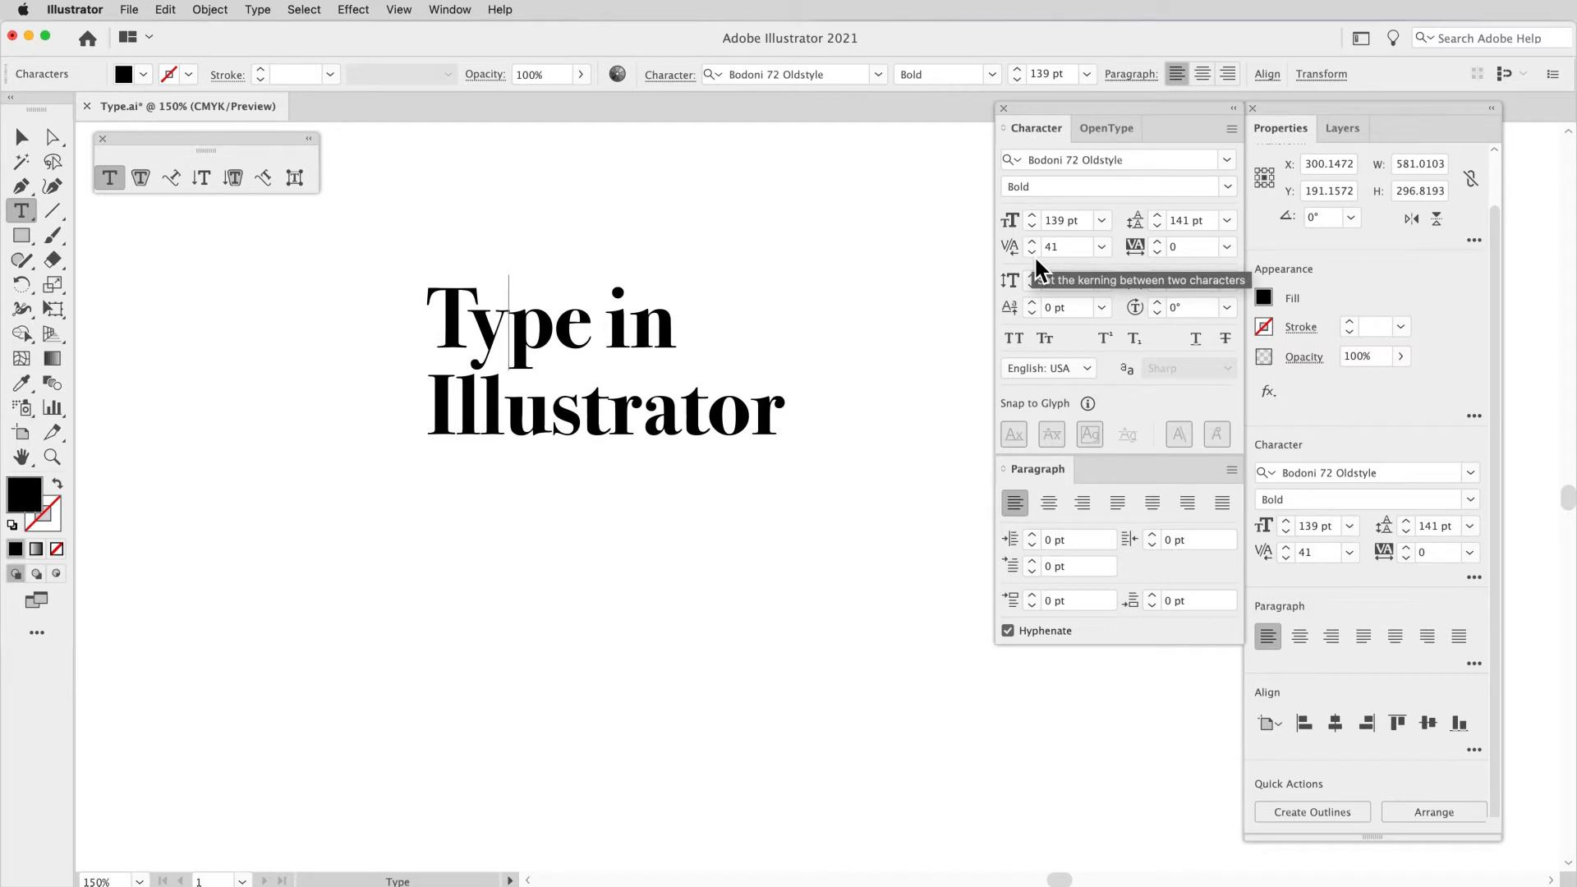
Step: Loosen the kerning between the p and e of "Type" to 70 and tighten it back to -10
click(563, 333)
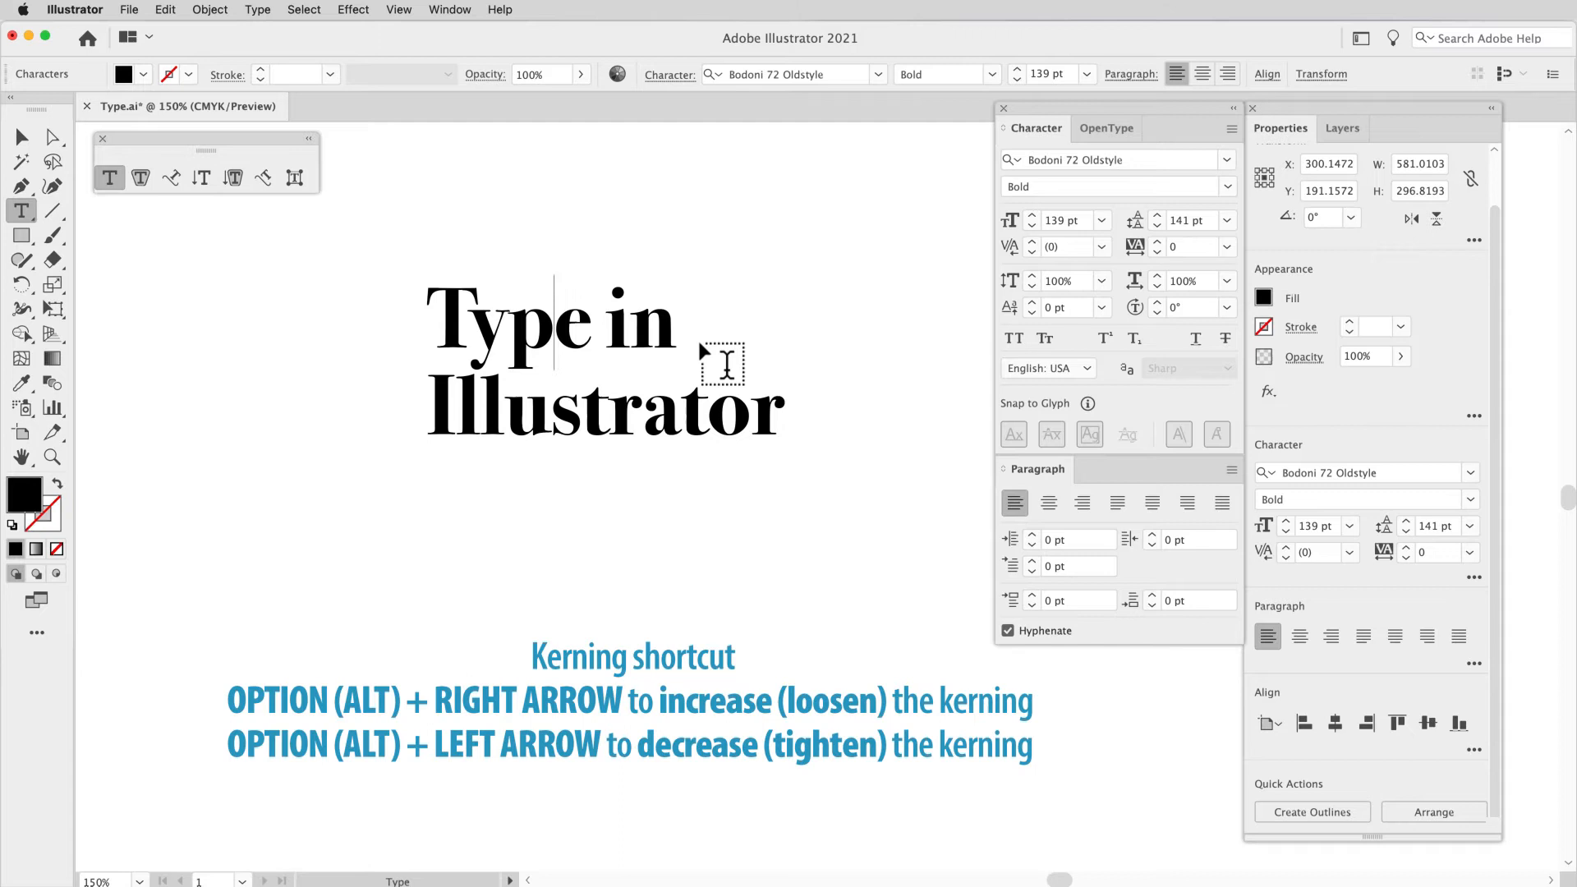
key(alt+Right)
key(alt+Right)
key(alt+Right)
key(alt+Right)
key(alt+Right)
key(alt+Right)
key(alt+Right)
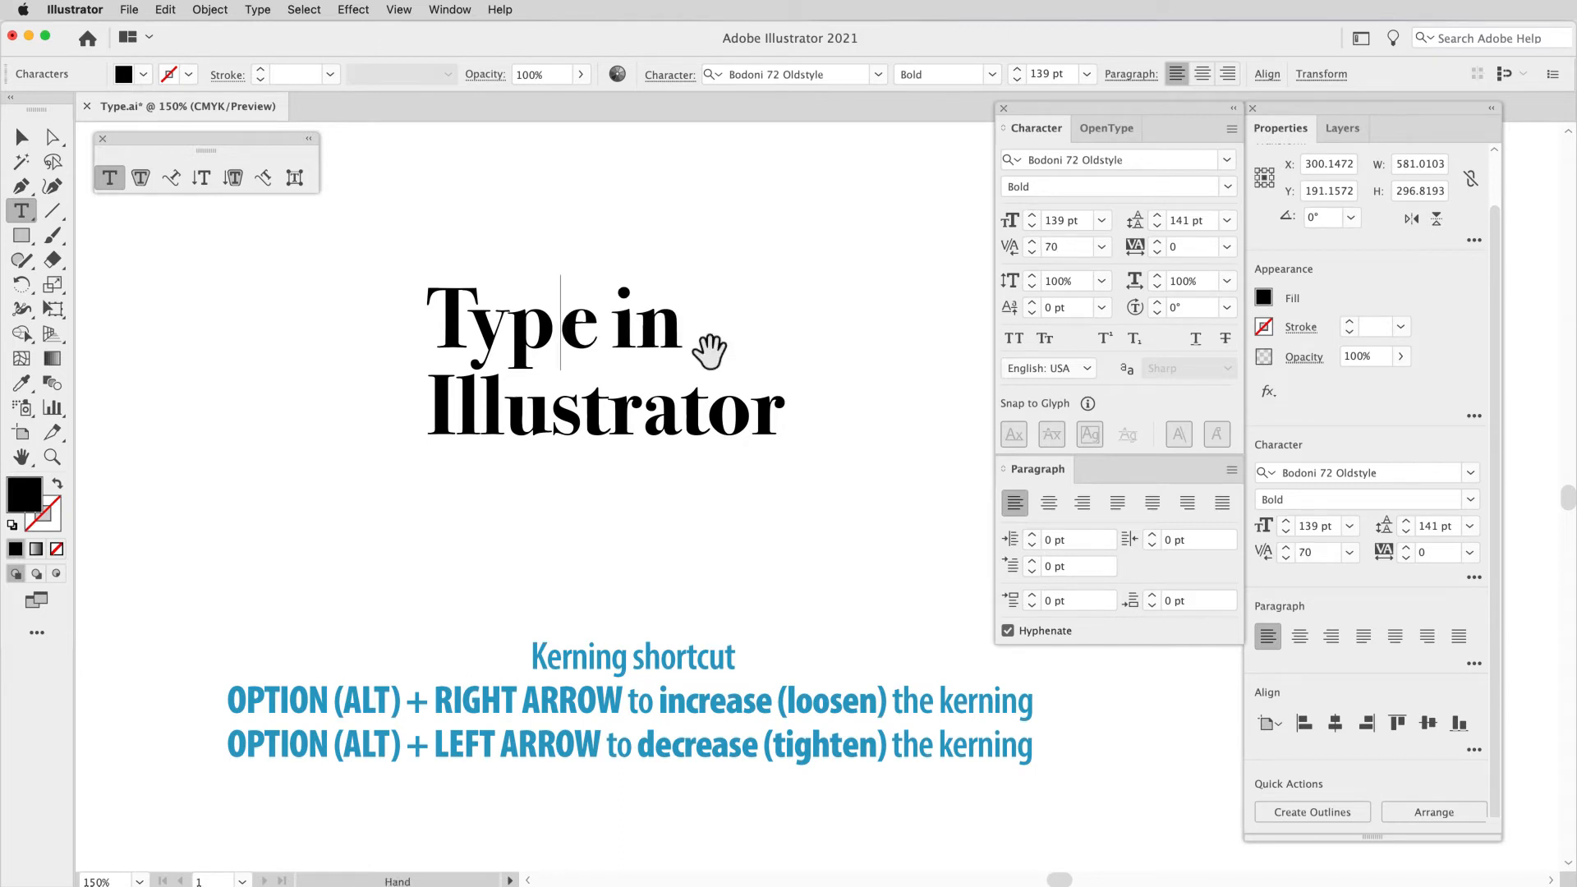
key(alt+Left)
key(alt+Left)
key(alt+Left)
key(alt+Left)
key(alt+Left)
key(alt+Left)
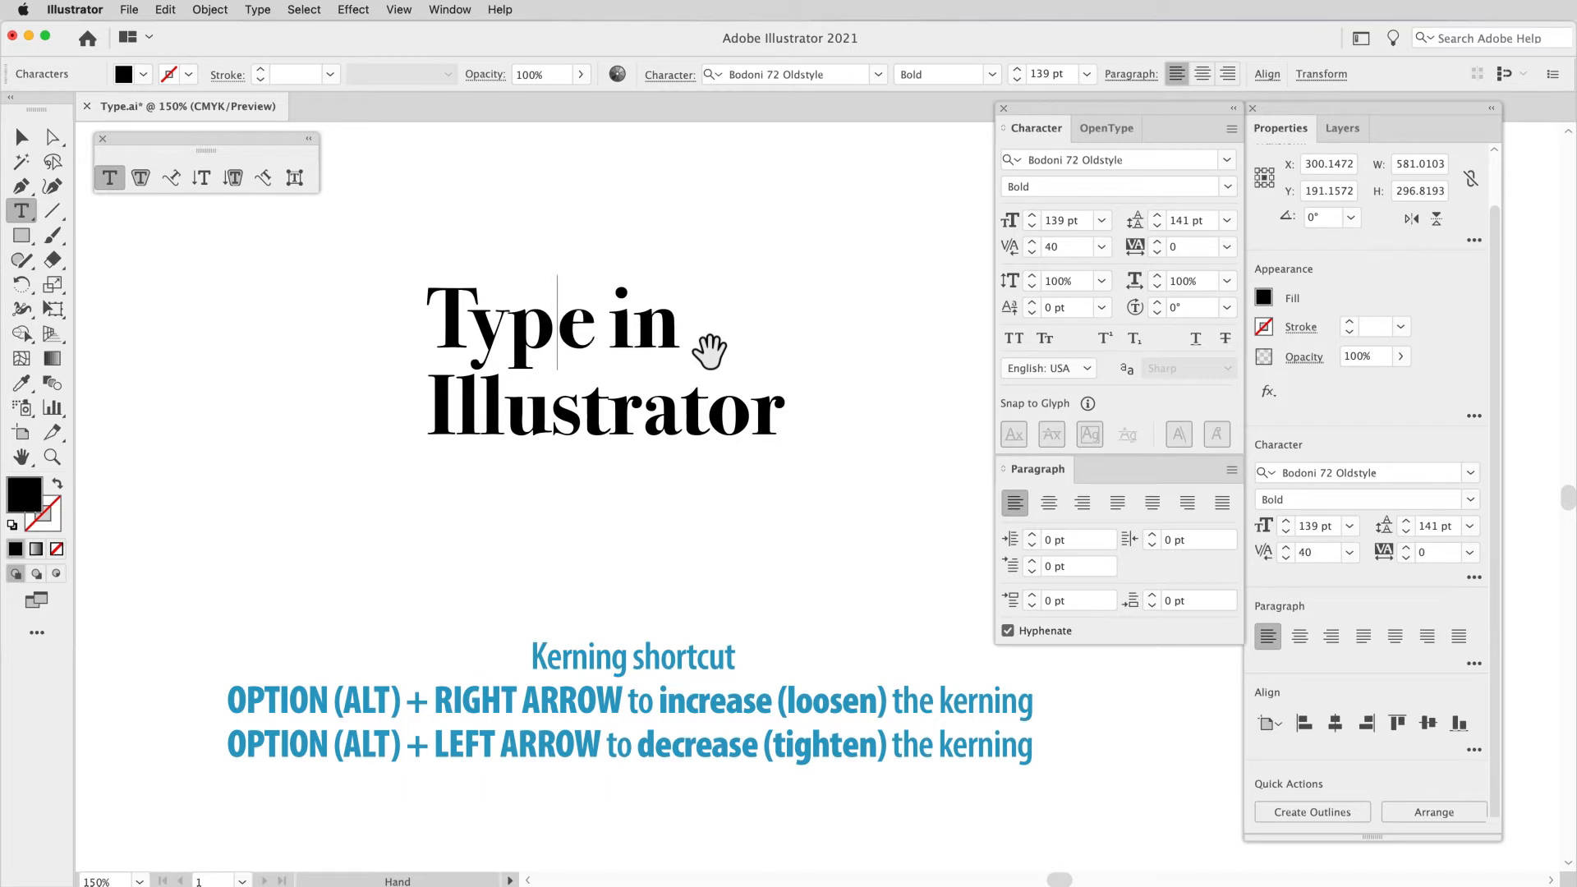
key(alt+Left)
key(alt+Left)
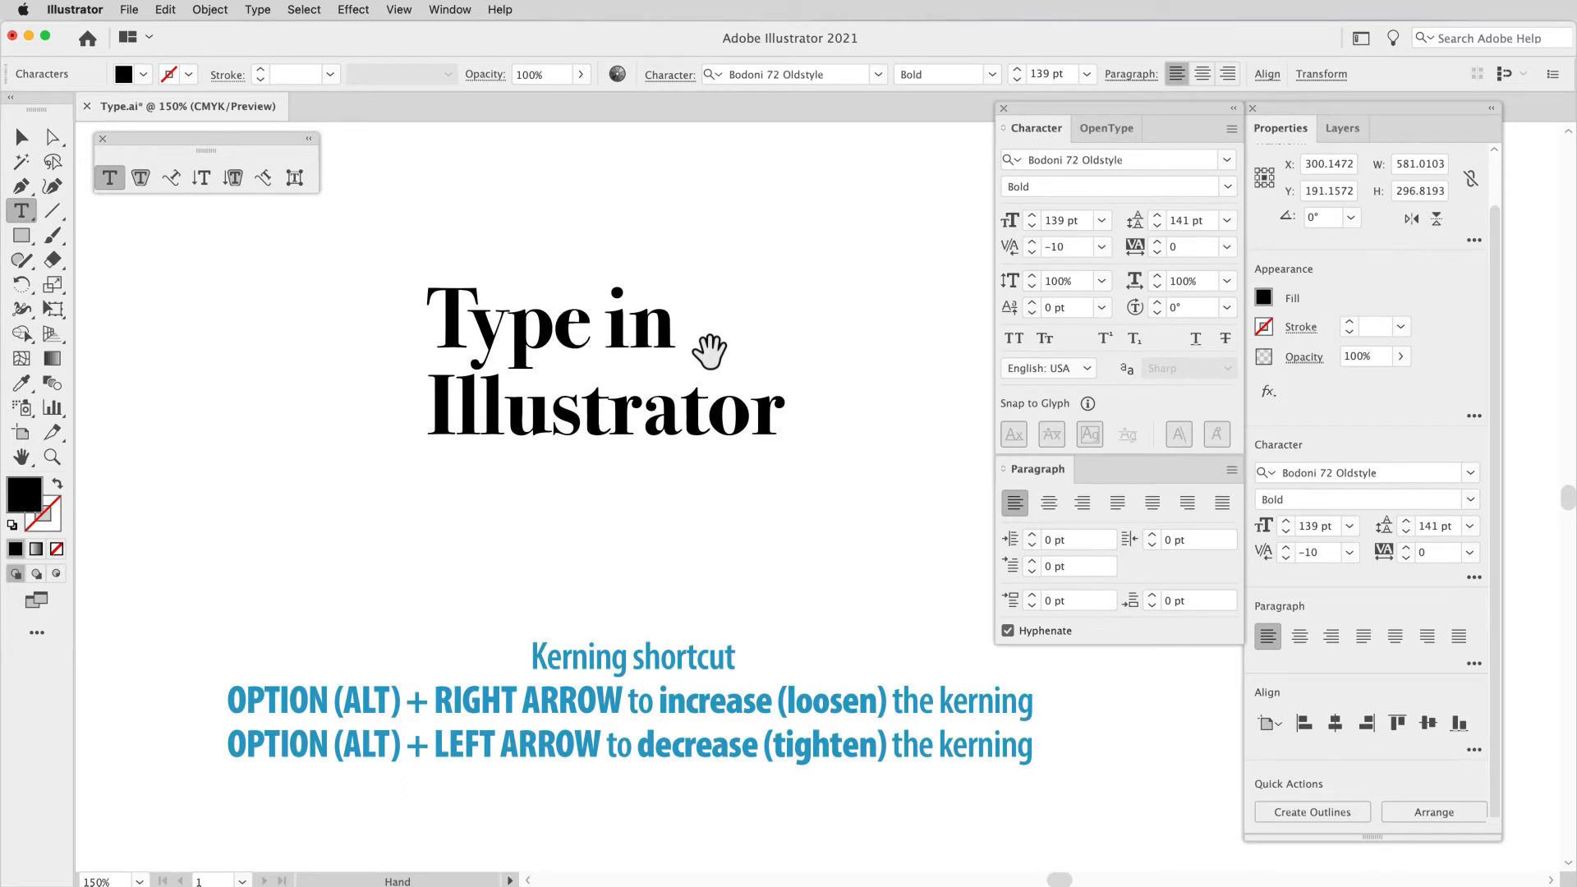
Step: Change the font of the whole two-line heading to Source Code Variable Bold
key(super+a)
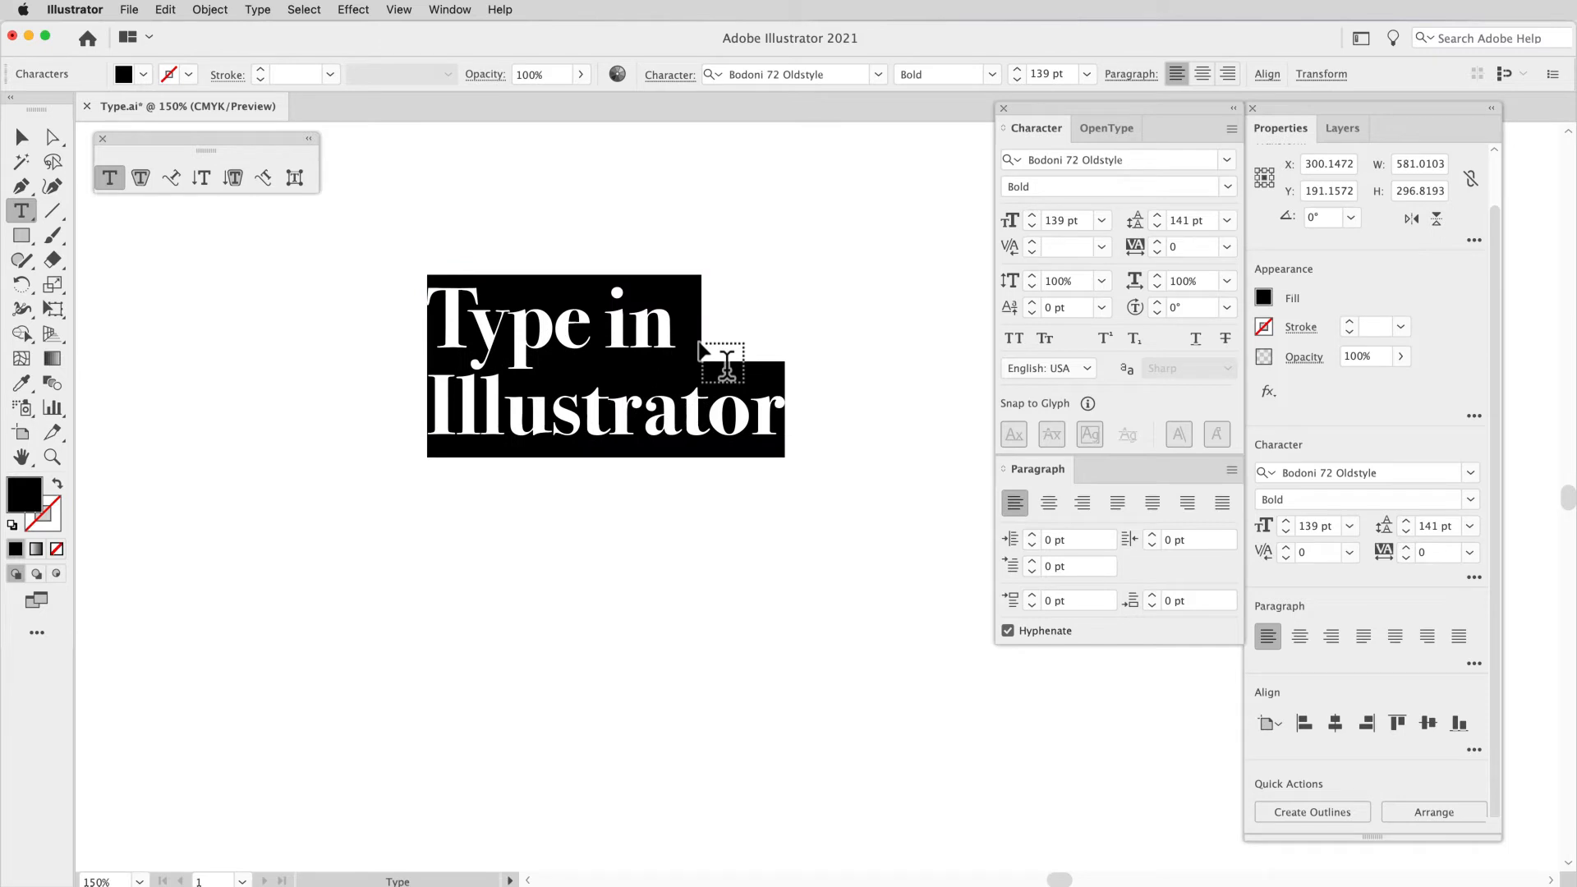
click(1228, 159)
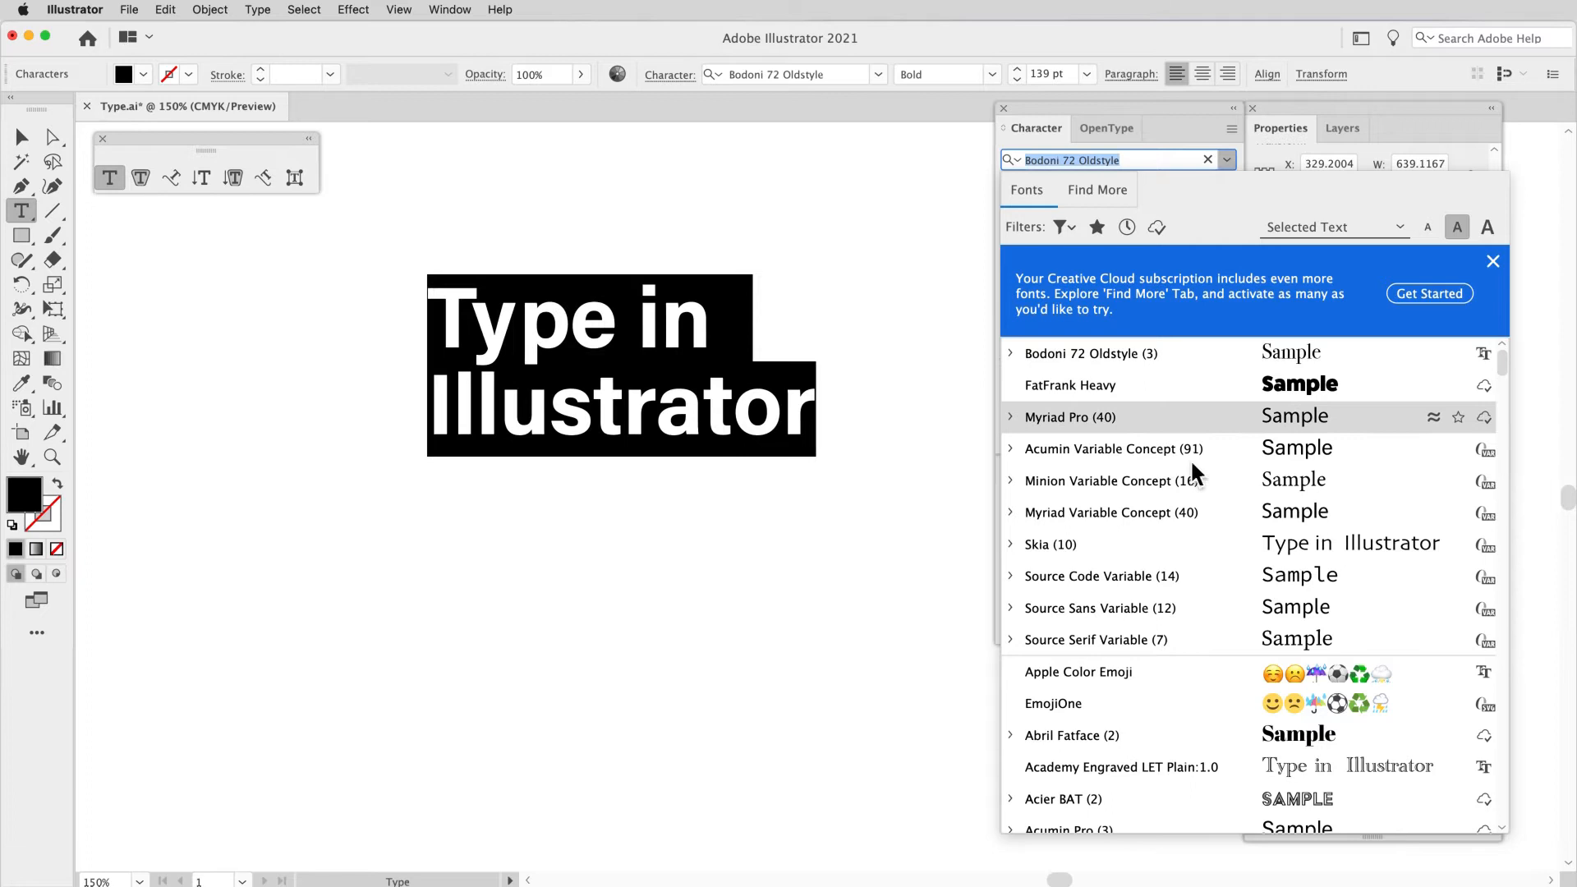
click(1176, 575)
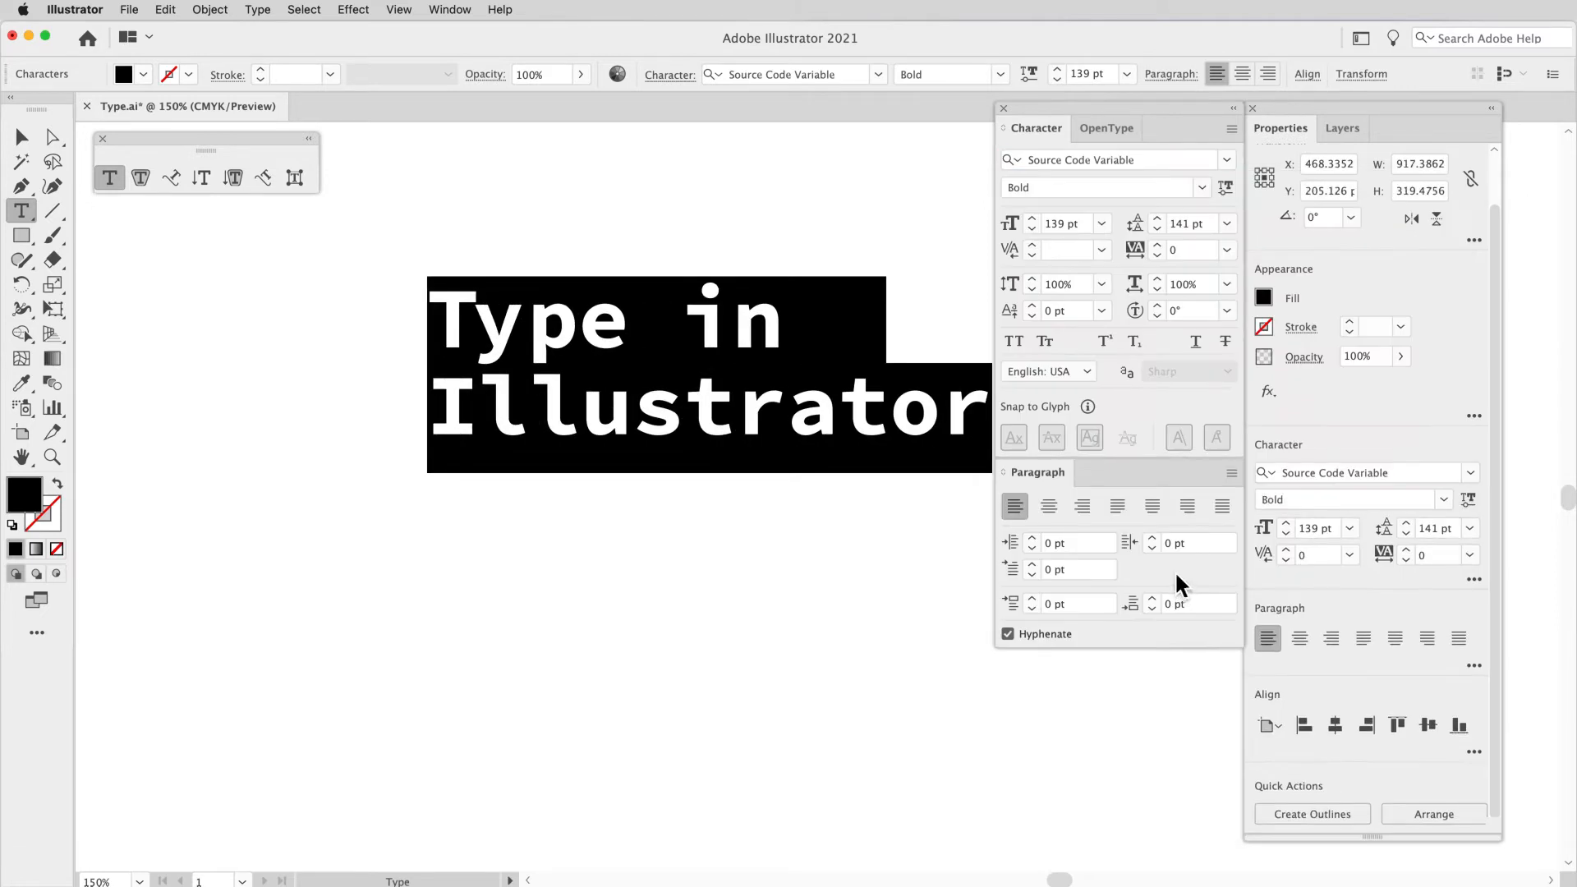
click(849, 451)
key(space)
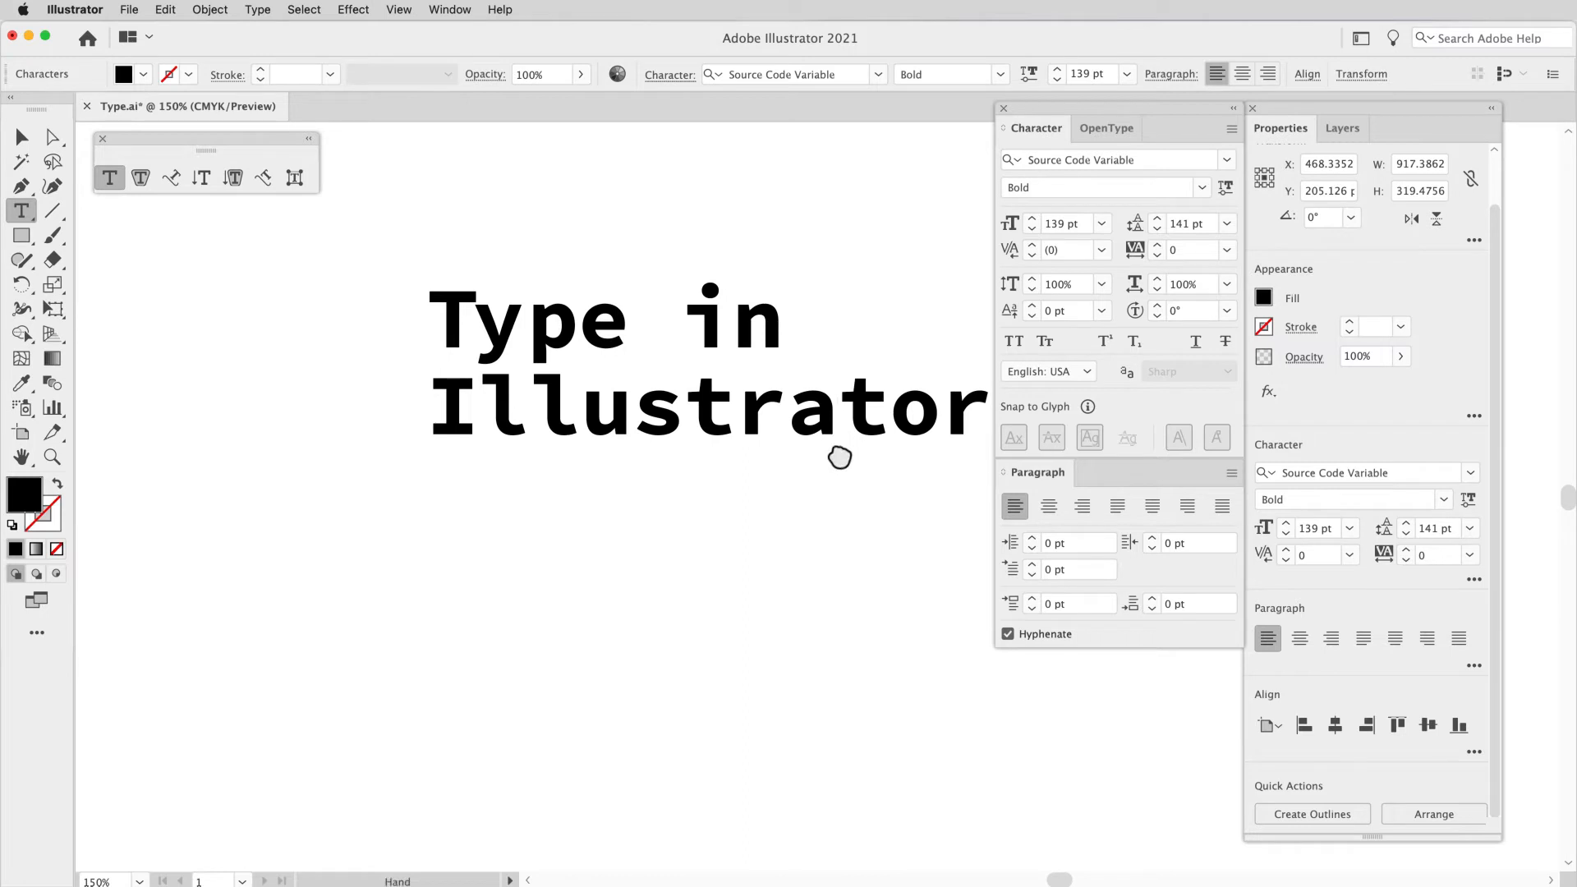
drag(839, 458, 747, 456)
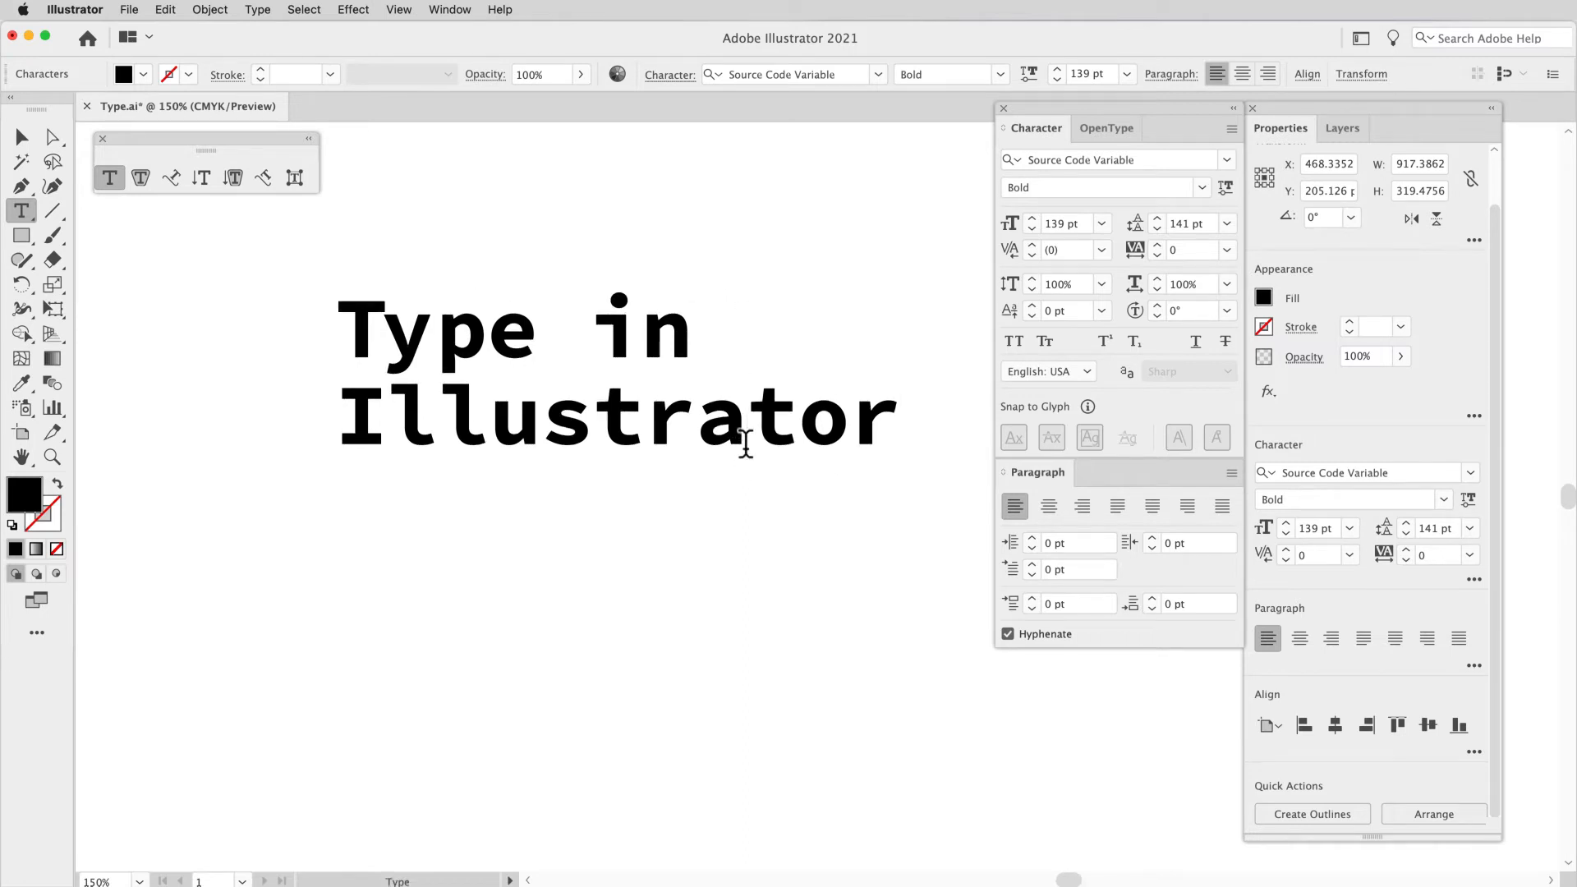
Step: Select the whole heading and tighten its tracking incrementally to -86
key(super+a)
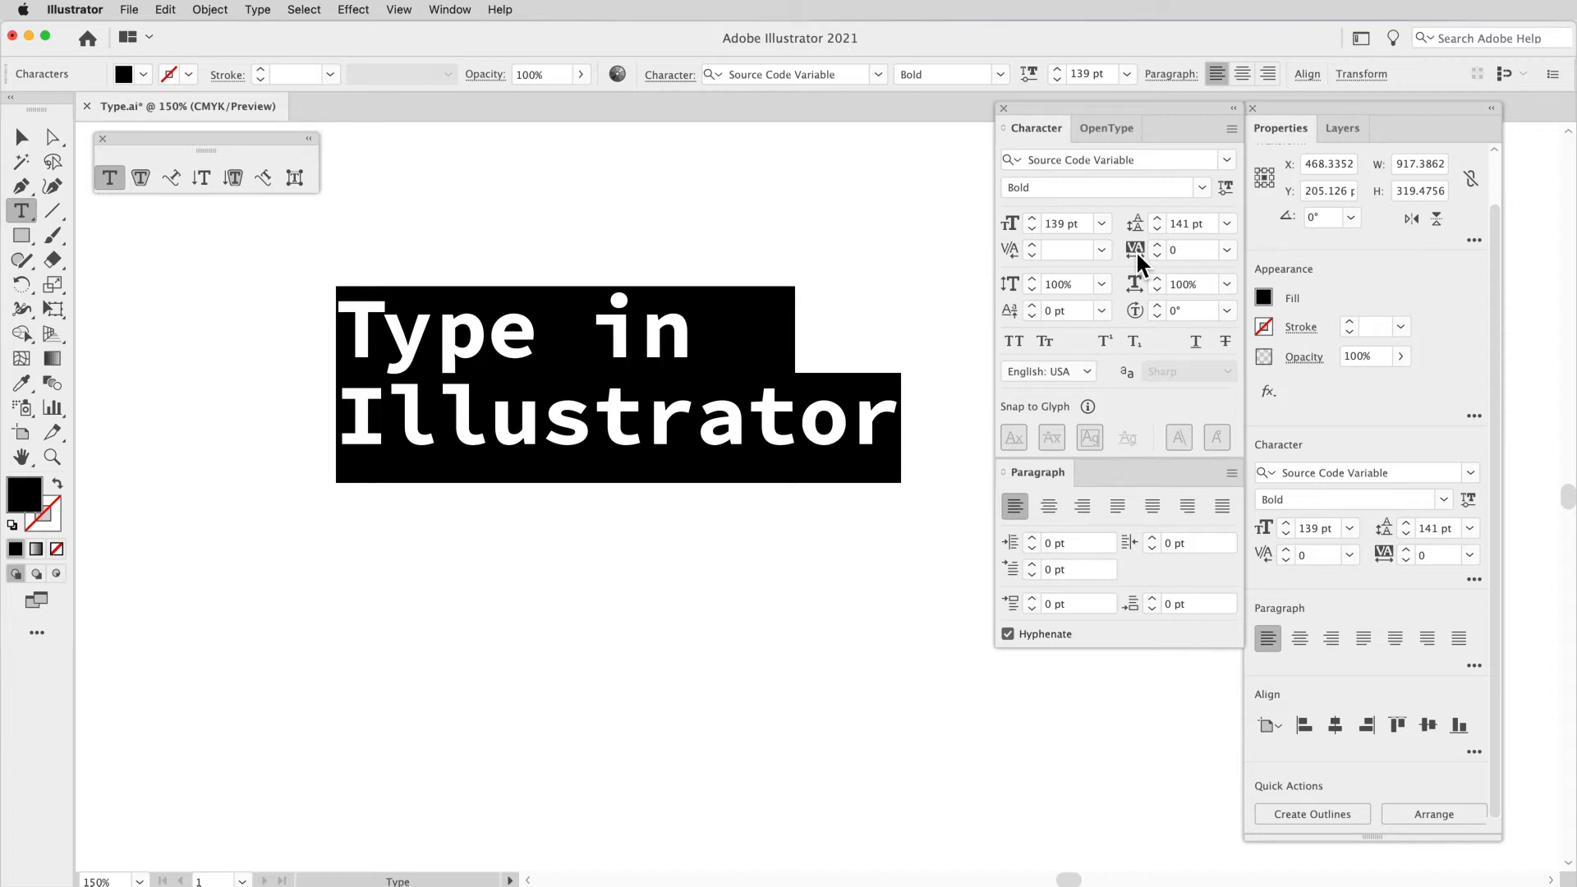
click(1165, 255)
click(1165, 254)
click(1165, 255)
click(1165, 255)
click(1164, 256)
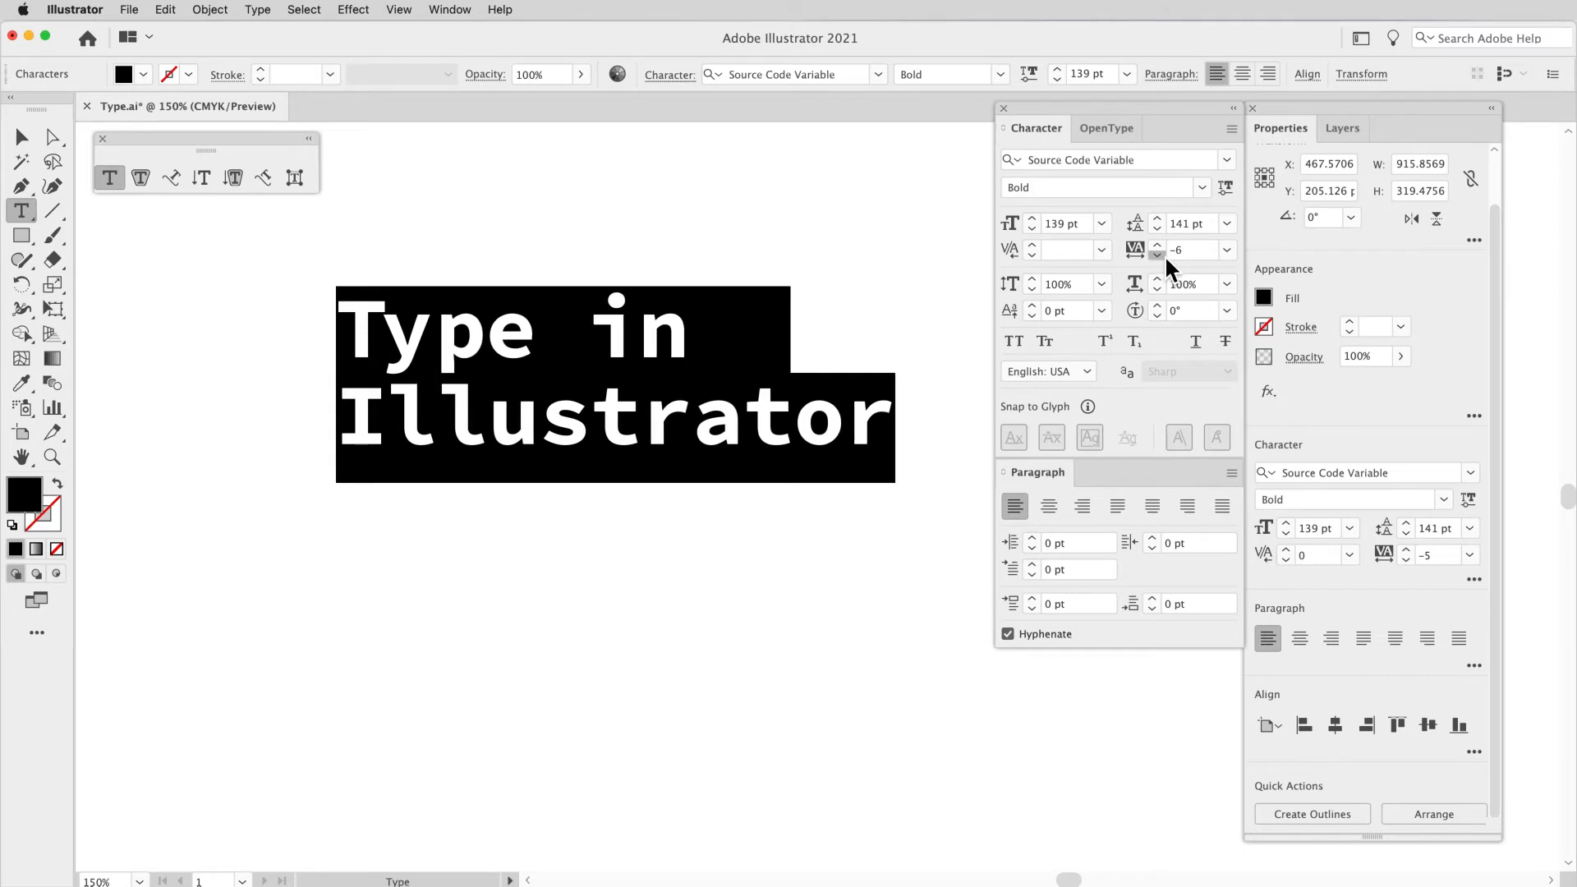
drag(1165, 255, 1162, 243)
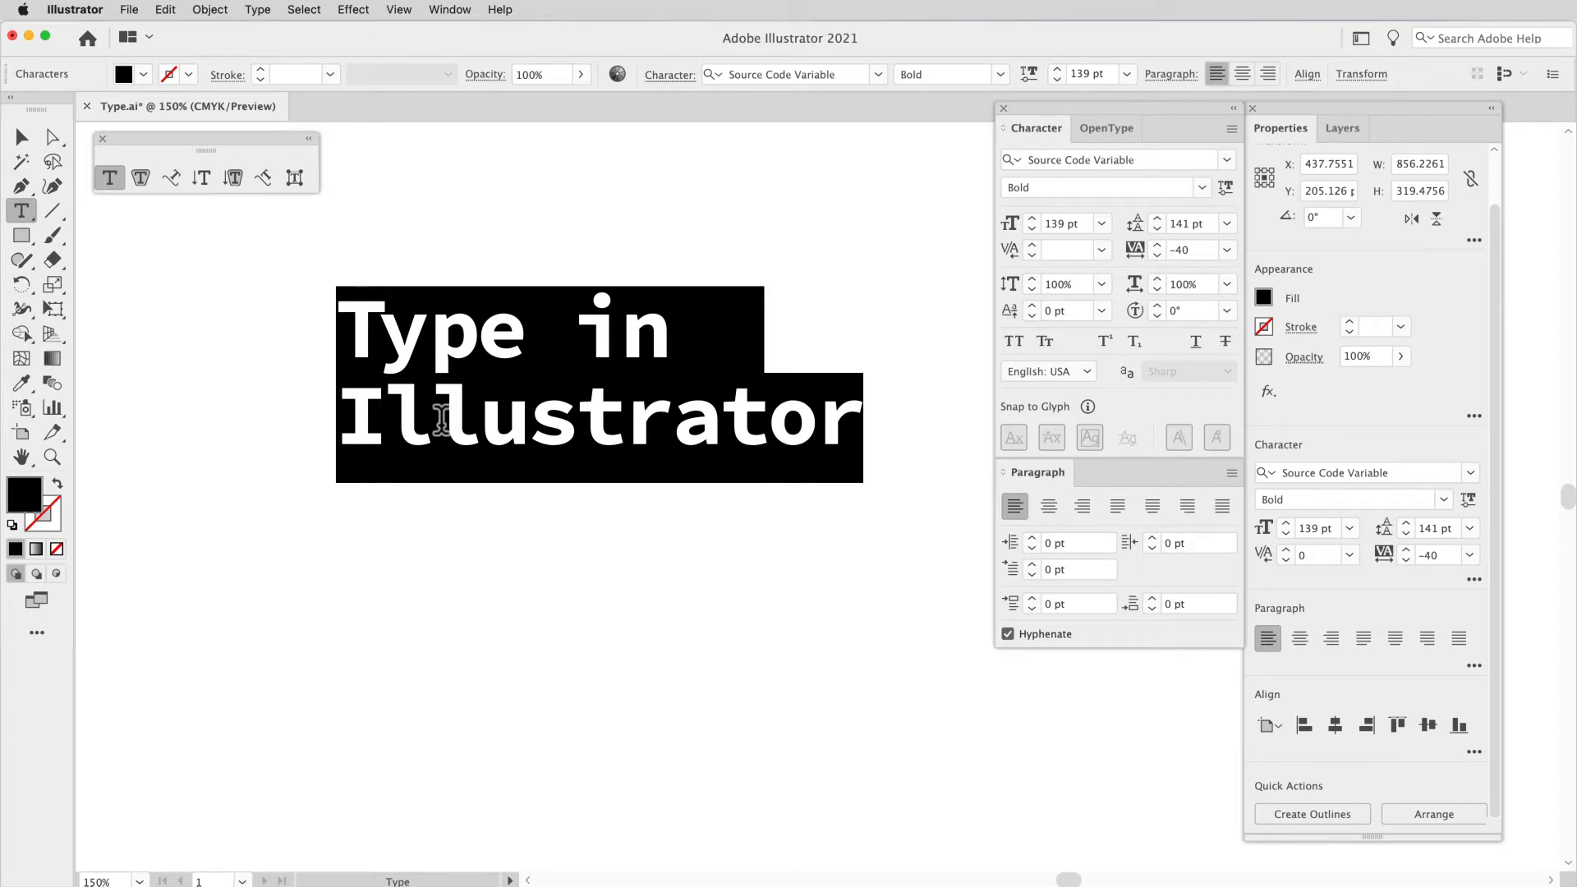
click(1160, 257)
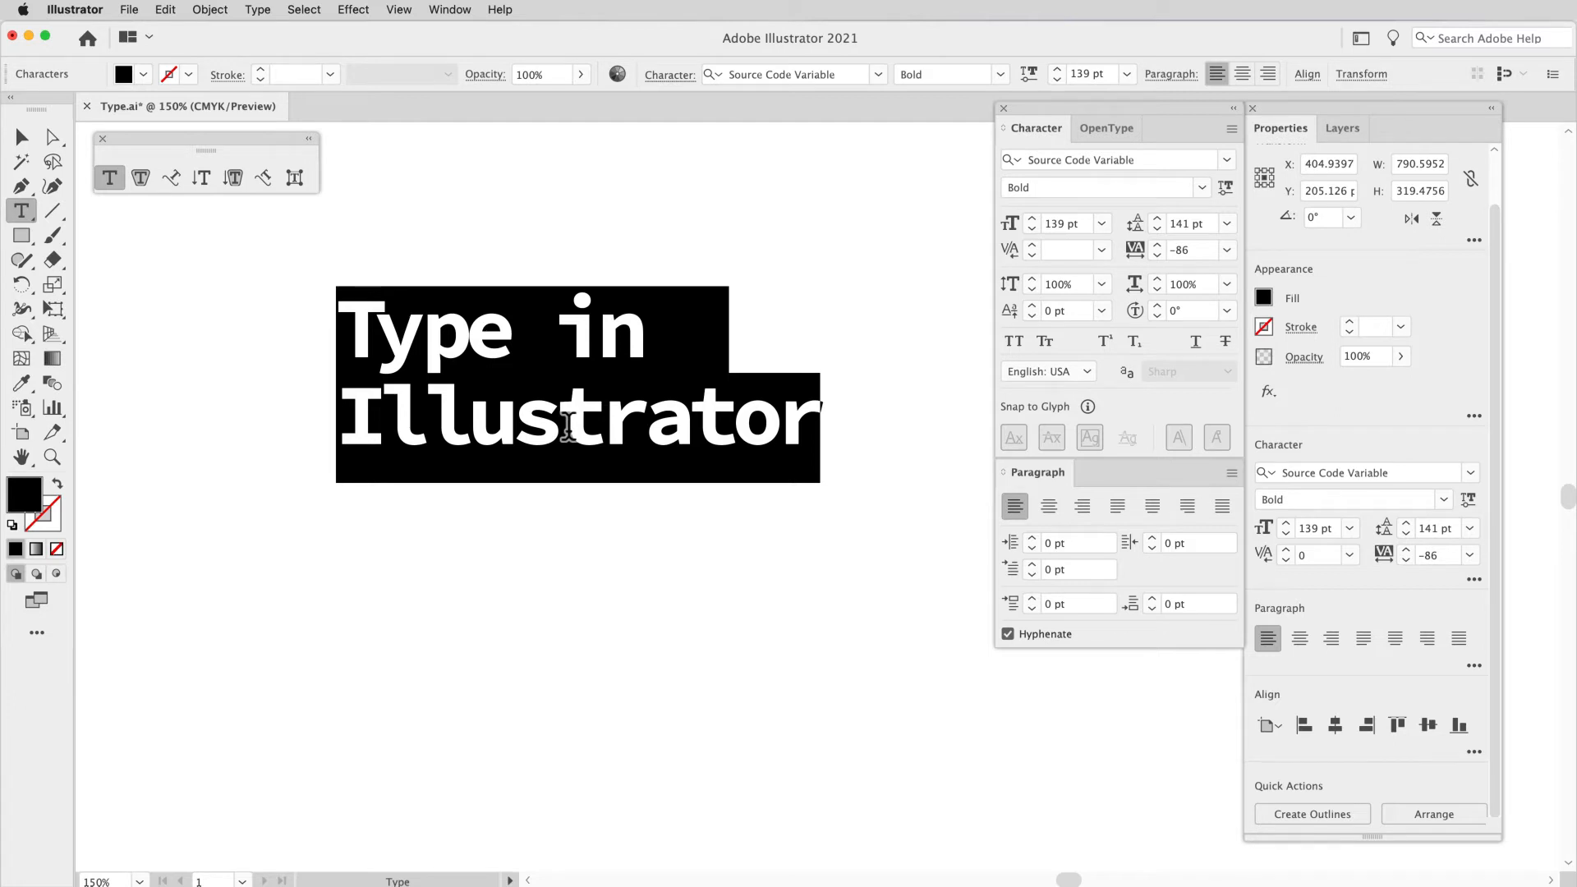
Step: Tighten the kerning between the two l's of "Illustrator" incrementally to -120
click(424, 417)
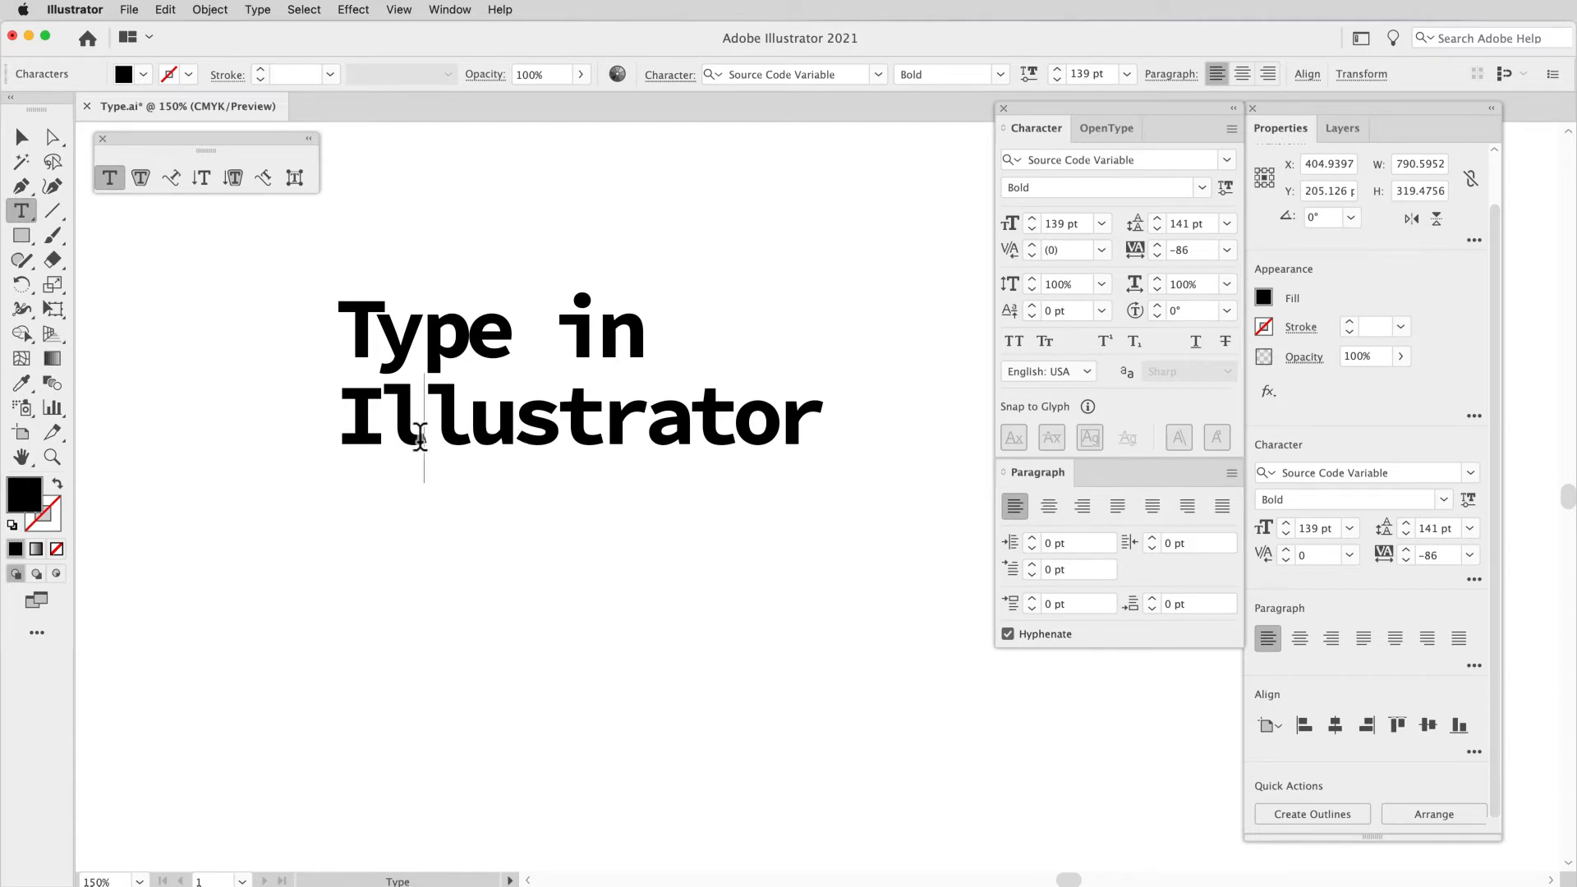
key(alt+Left)
key(alt+Left)
key(alt+Left)
key(alt+Left)
key(alt+Left)
key(alt+Left)
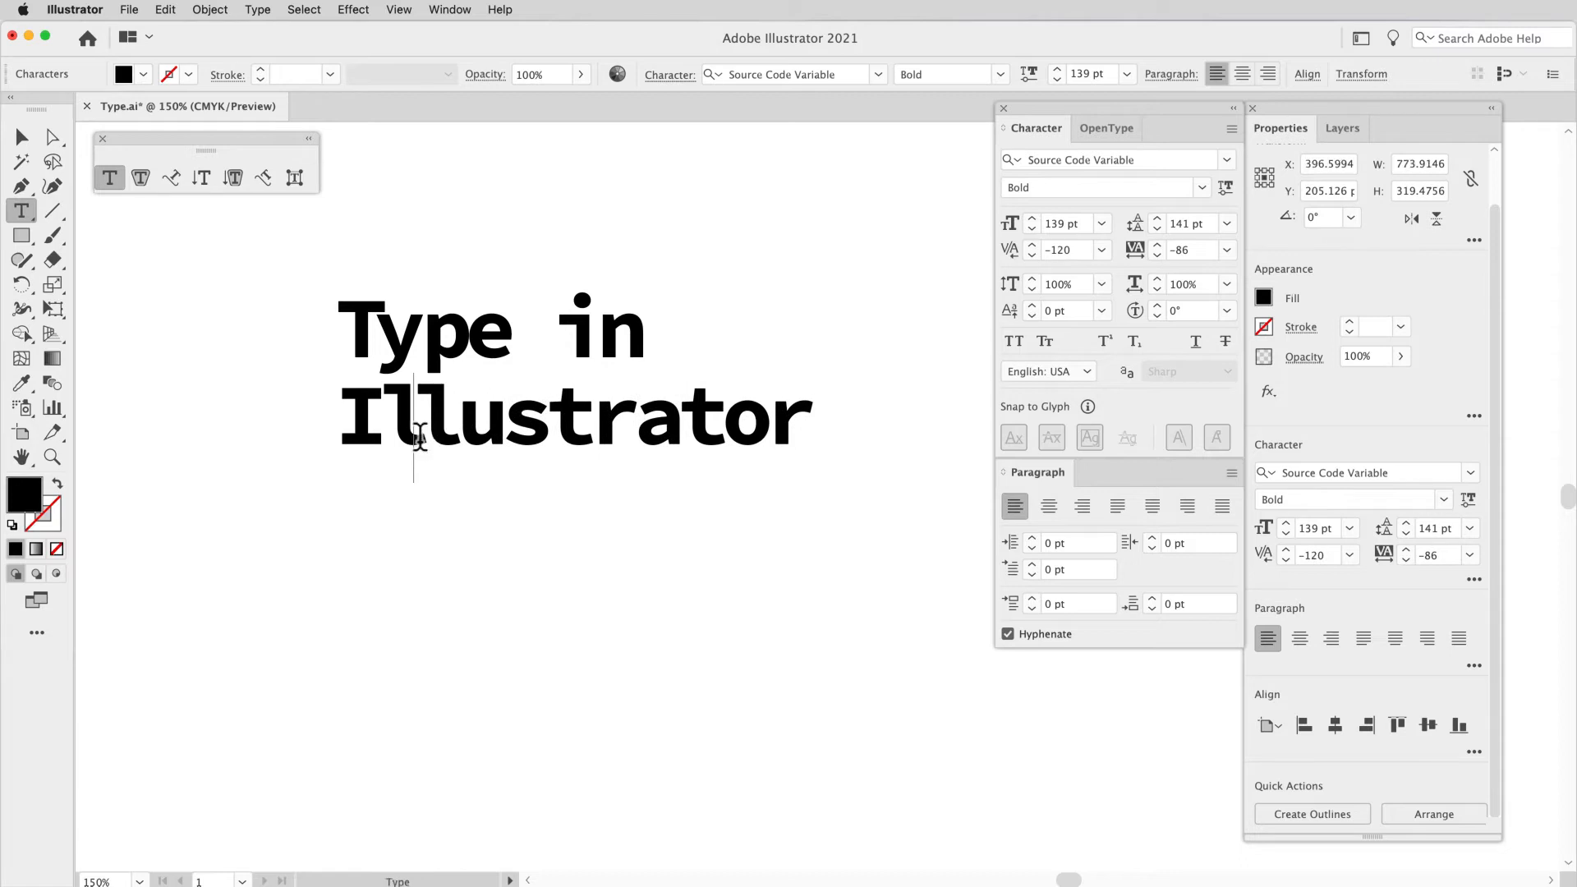
Step: Fine-tune the kerning between individual letter pairs within the word "Type" in small increments
click(430, 370)
key(alt+Left)
key(Right)
key(Right)
key(Left)
key(alt+Right)
key(alt+Right)
key(Right)
key(Right)
key(Right)
key(Right)
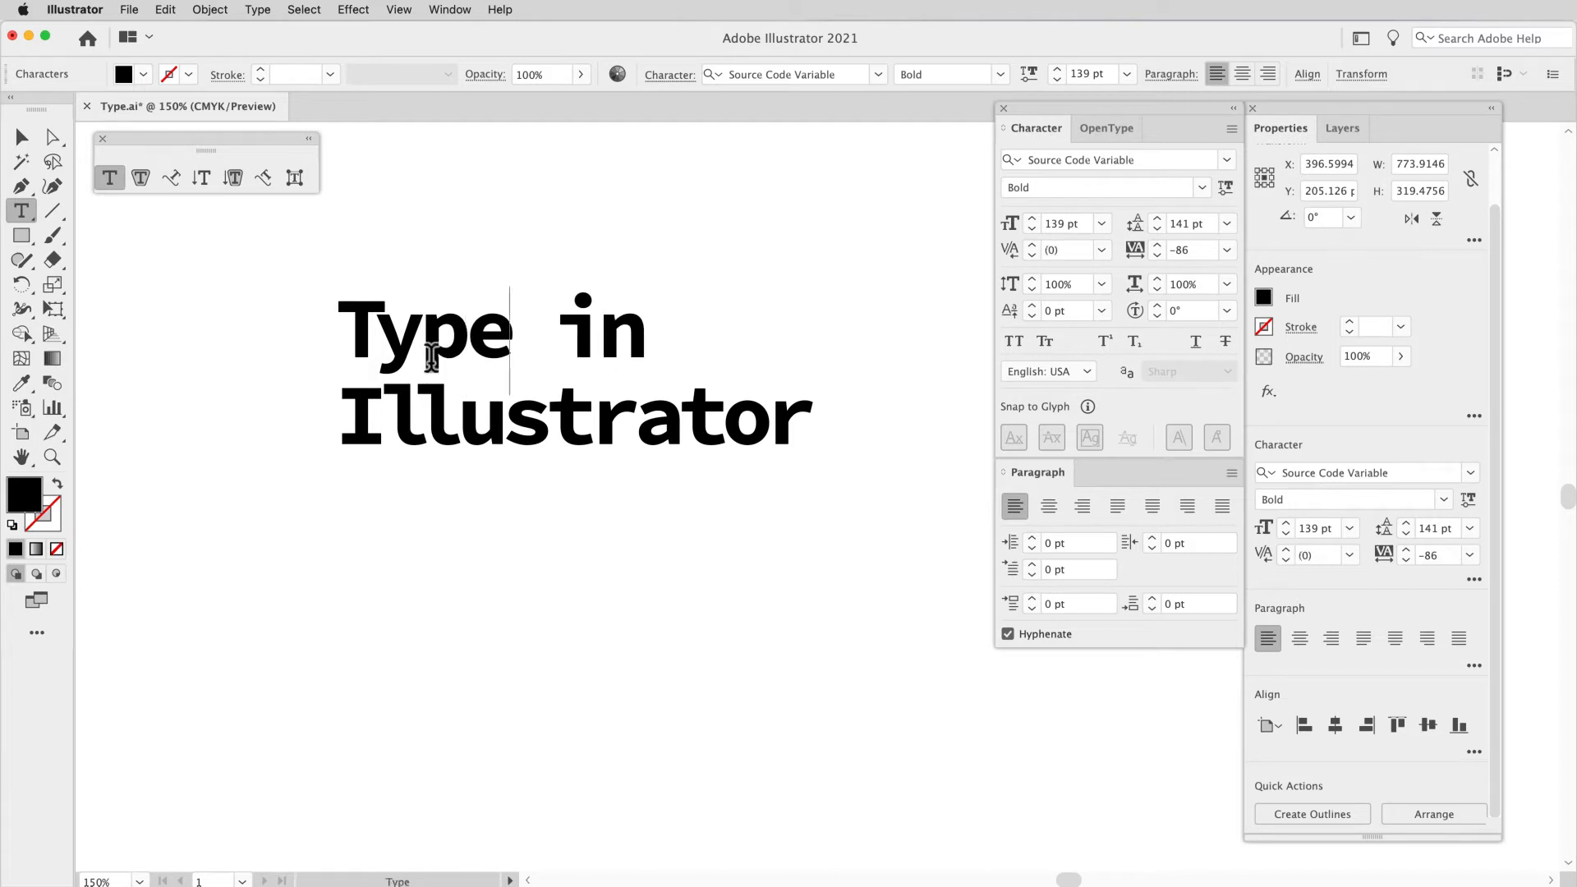
Step: Tighten the kerning in the gap between "Type" and "in" incrementally to -50
key(Left)
key(alt+Left)
key(alt+Left)
key(alt+Left)
key(alt+Left)
key(alt+Left)
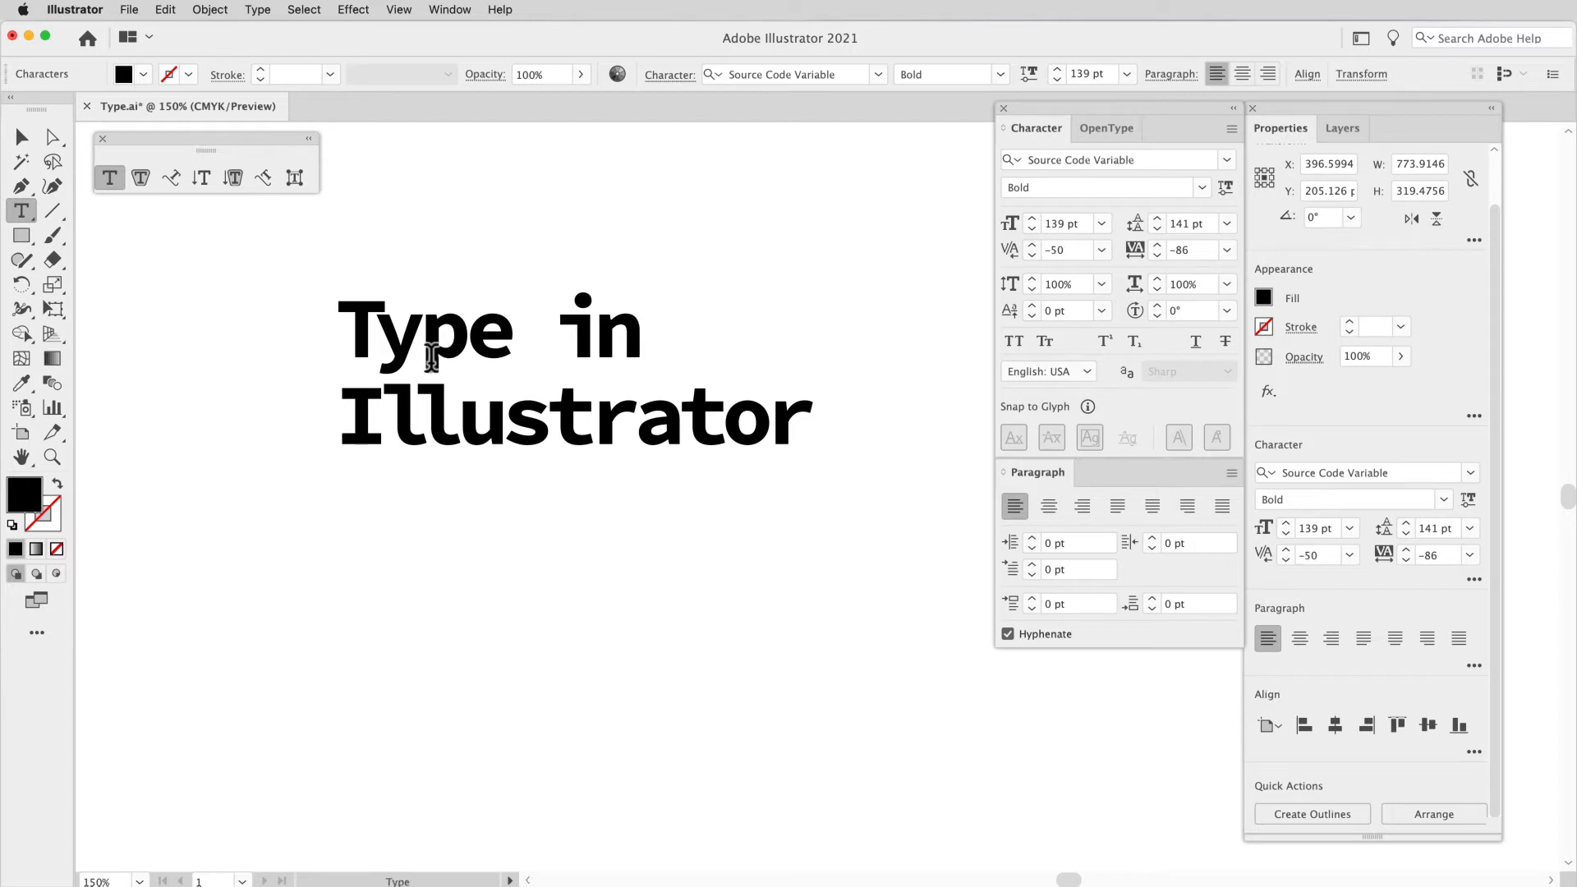
Step: Loosen the whole heading's tracking to -76 and select the heading as a type object
key(super+a)
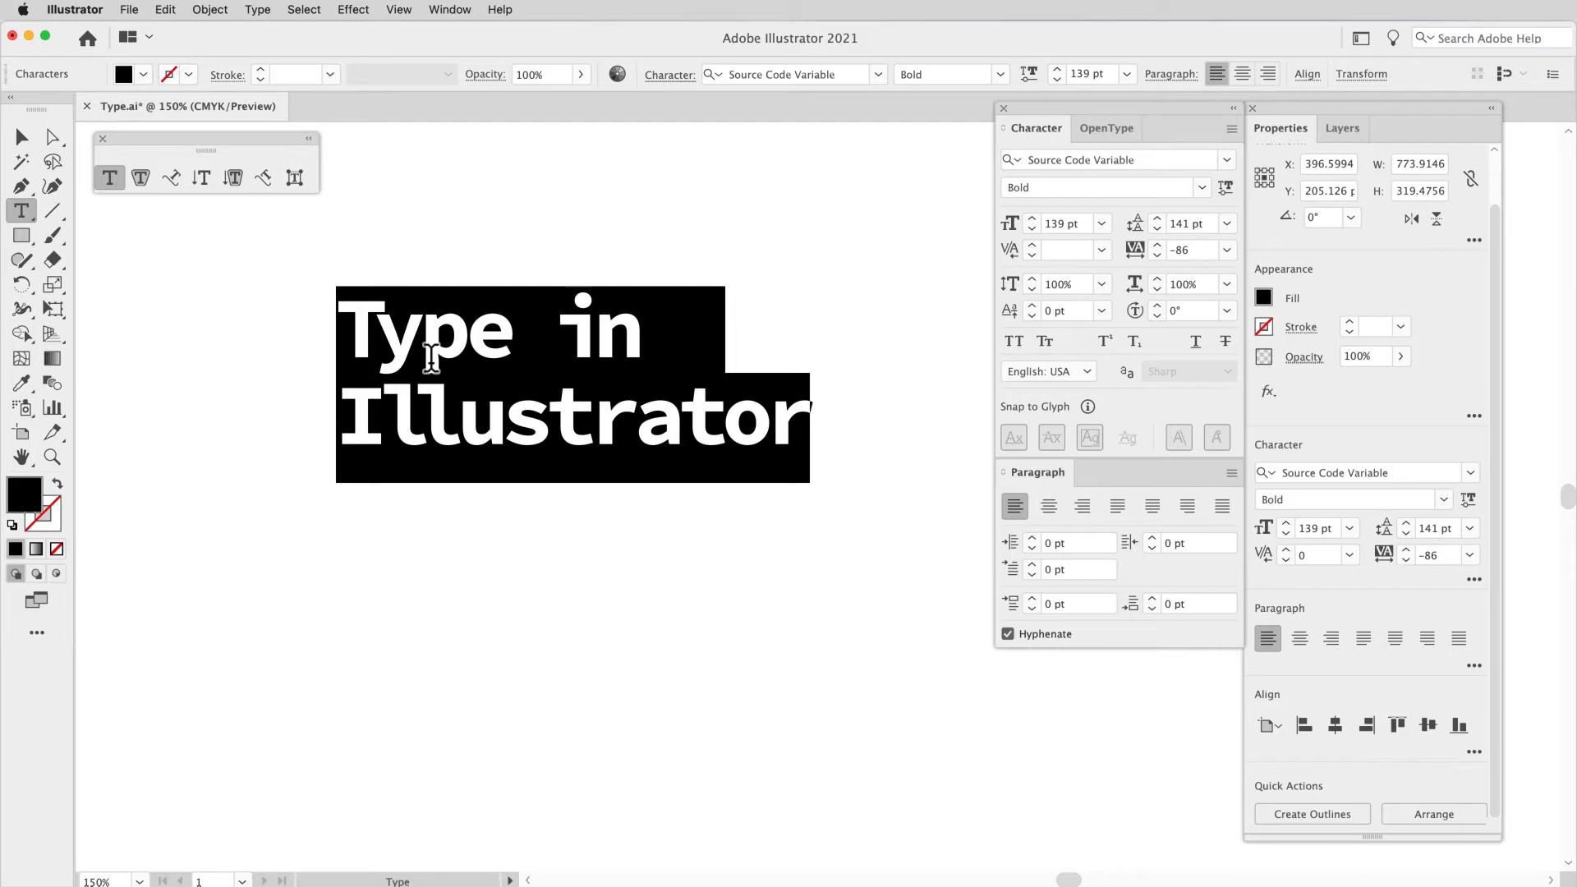
key(alt+Right)
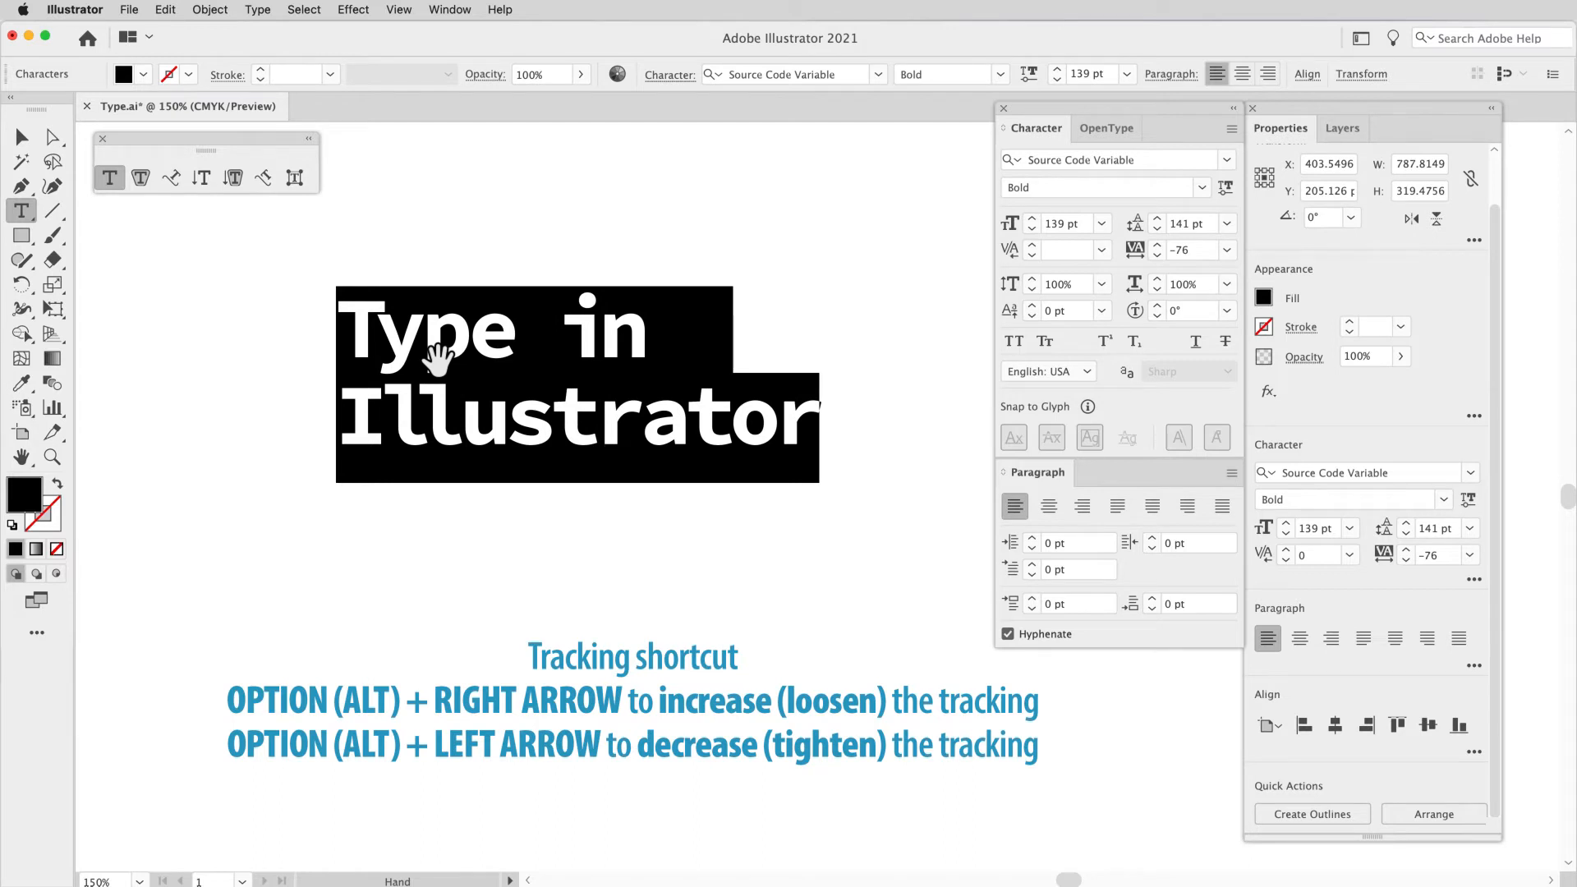
click(428, 427)
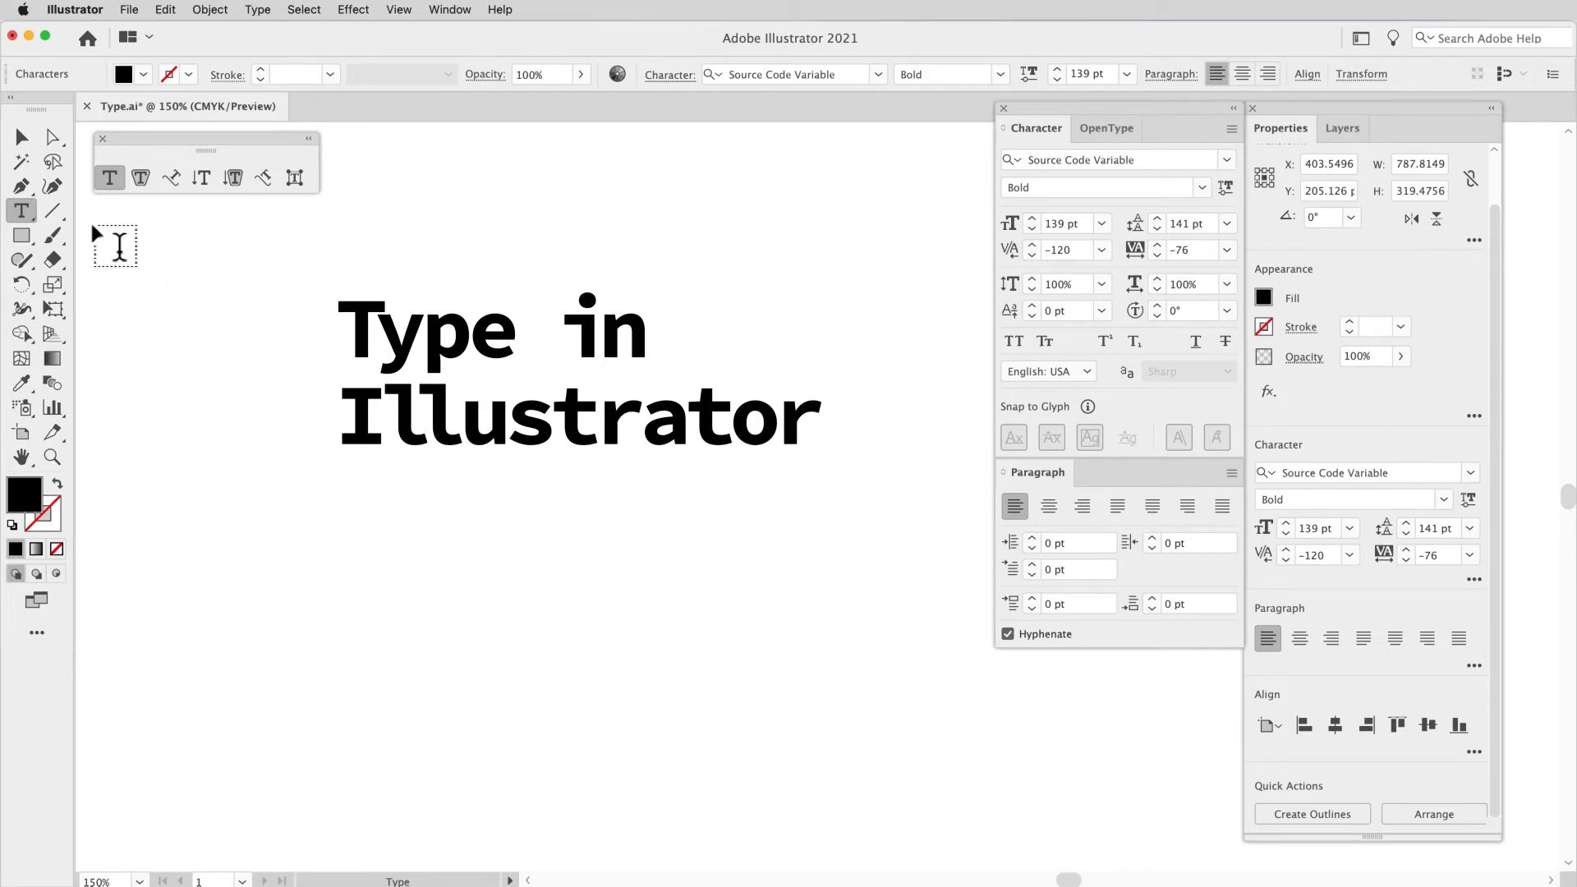
click(22, 136)
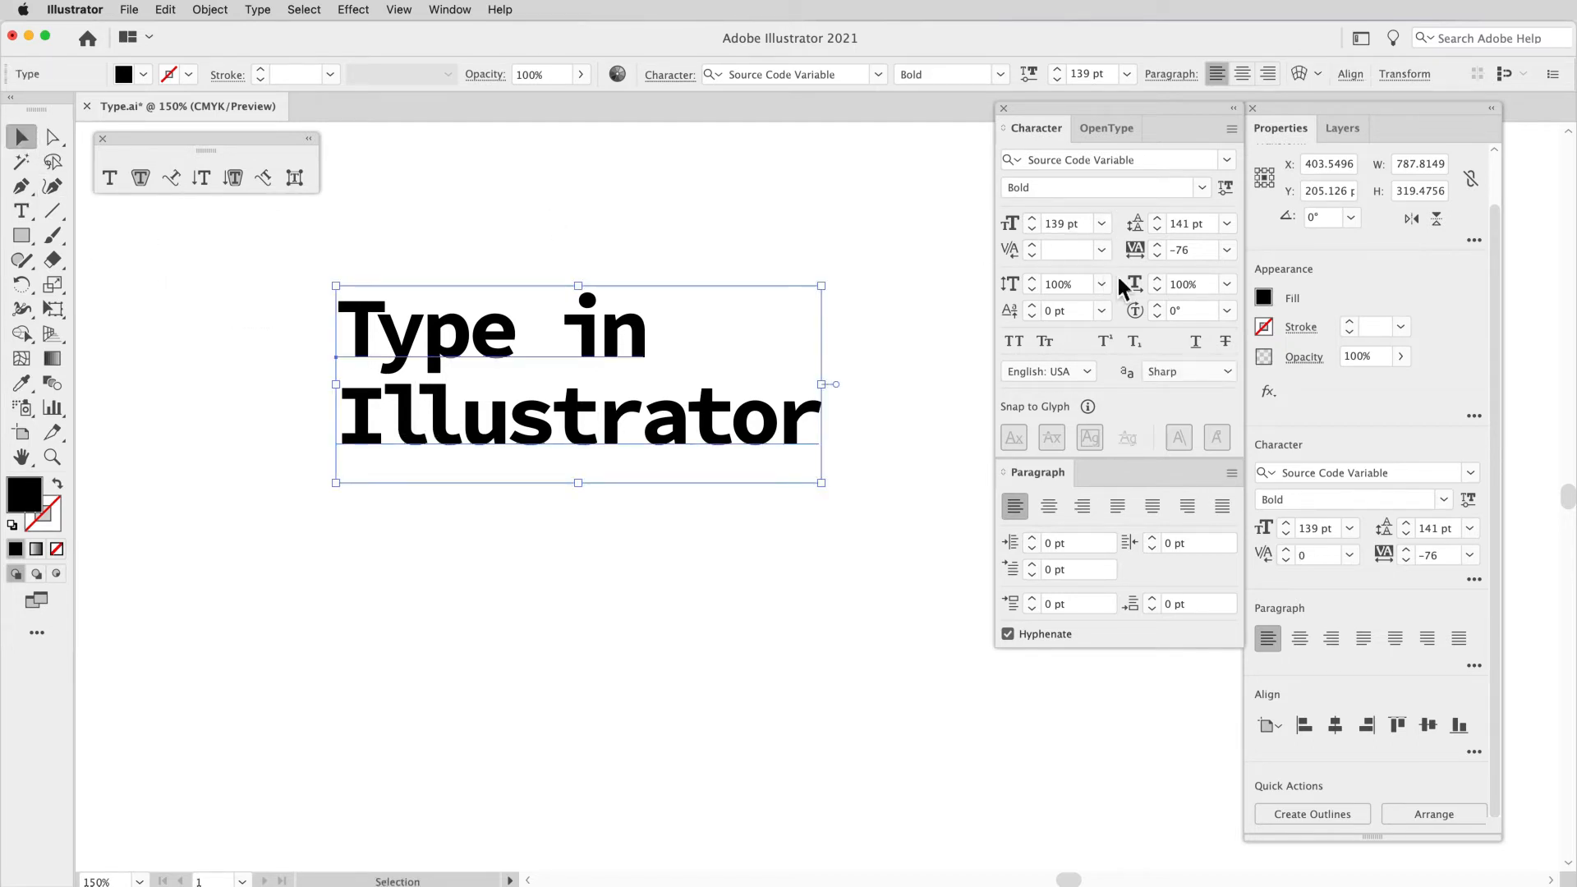
Step: Stretch the heading's letters taller by raising their vertical scale incrementally to 130%
click(1033, 279)
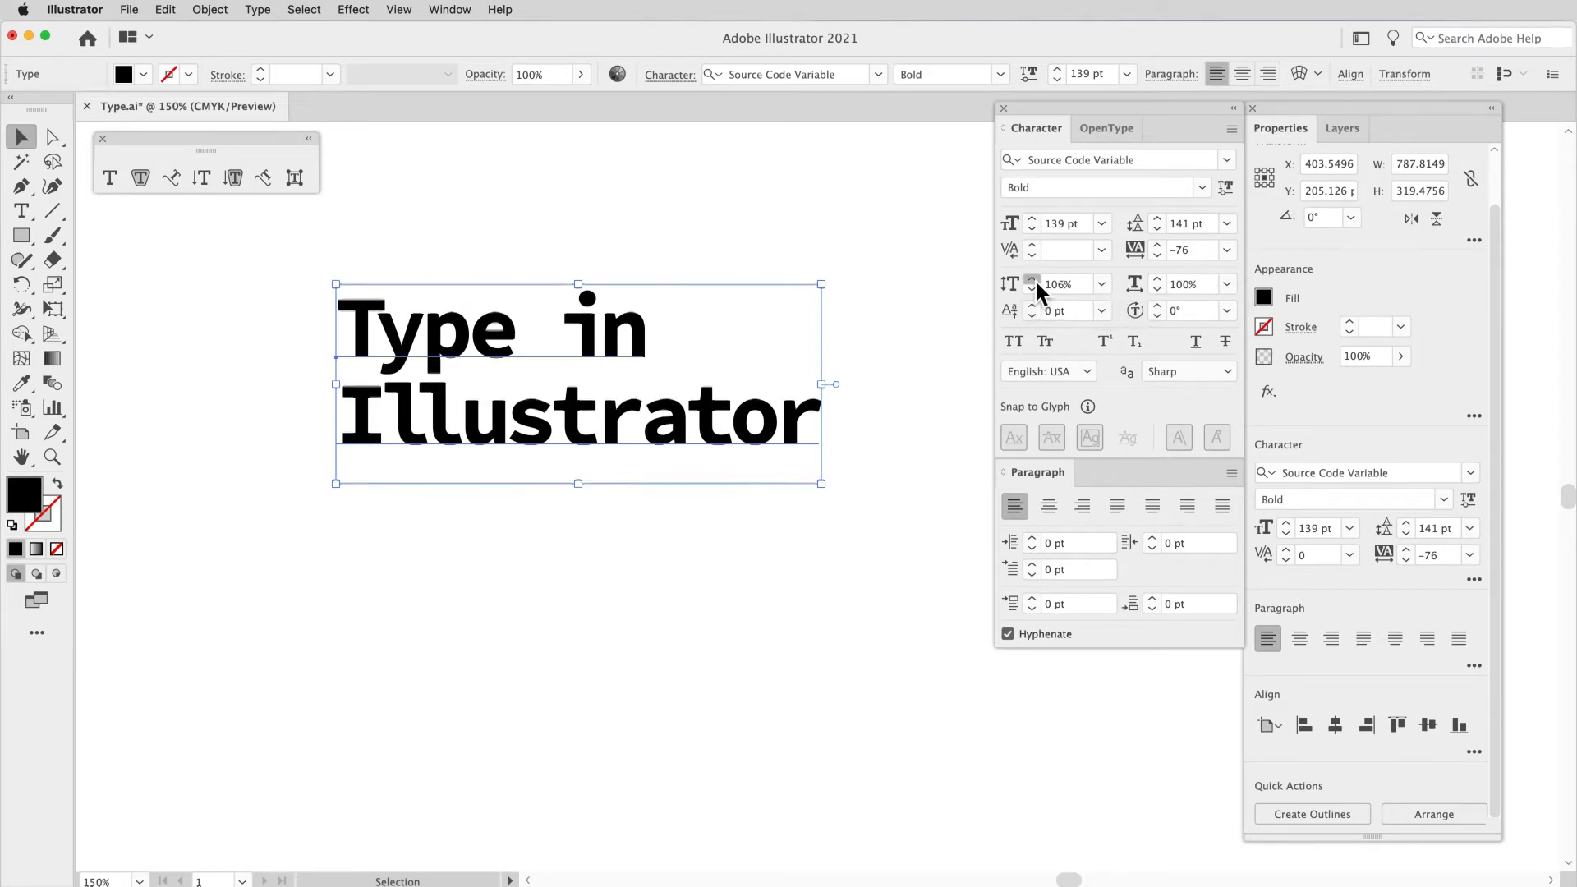
click(1034, 279)
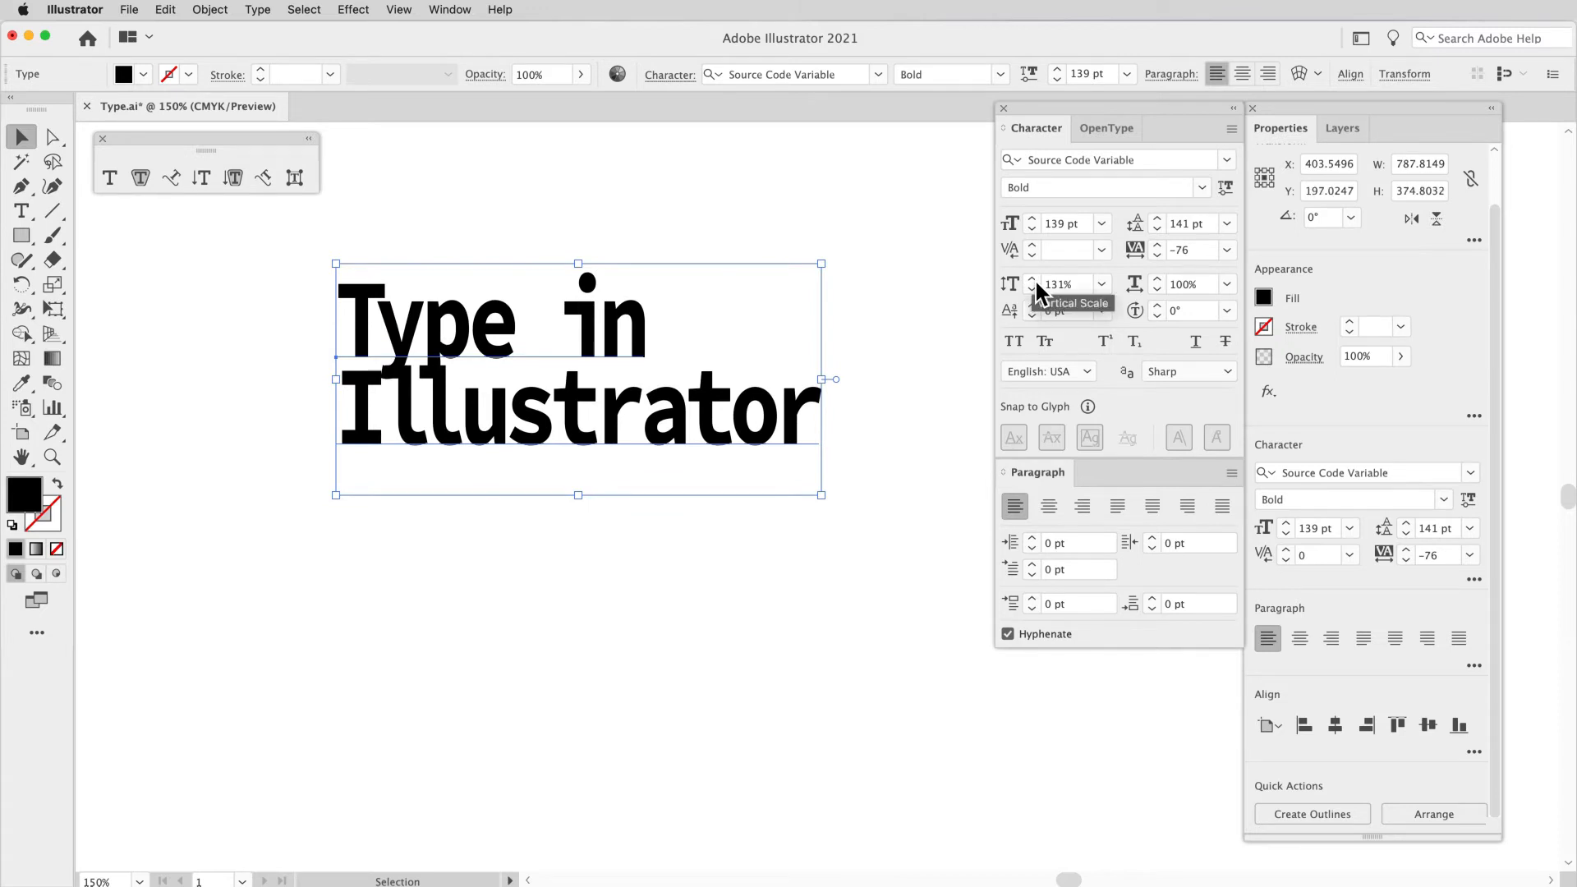
click(1033, 282)
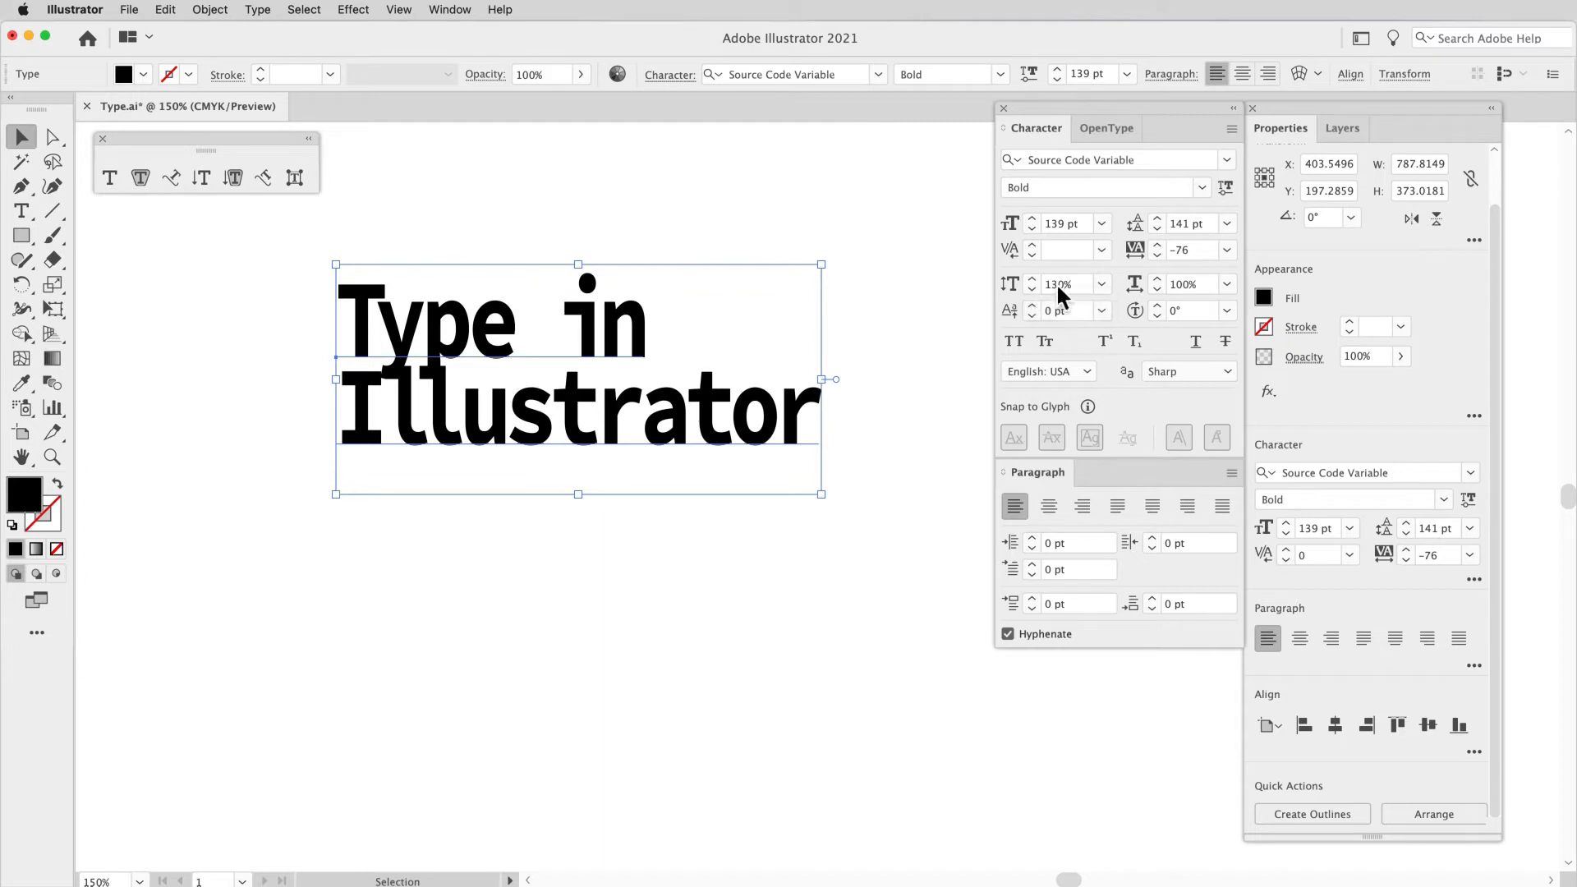
Step: Reset the heading's vertical scale to 100%
click(1043, 286)
text(100)
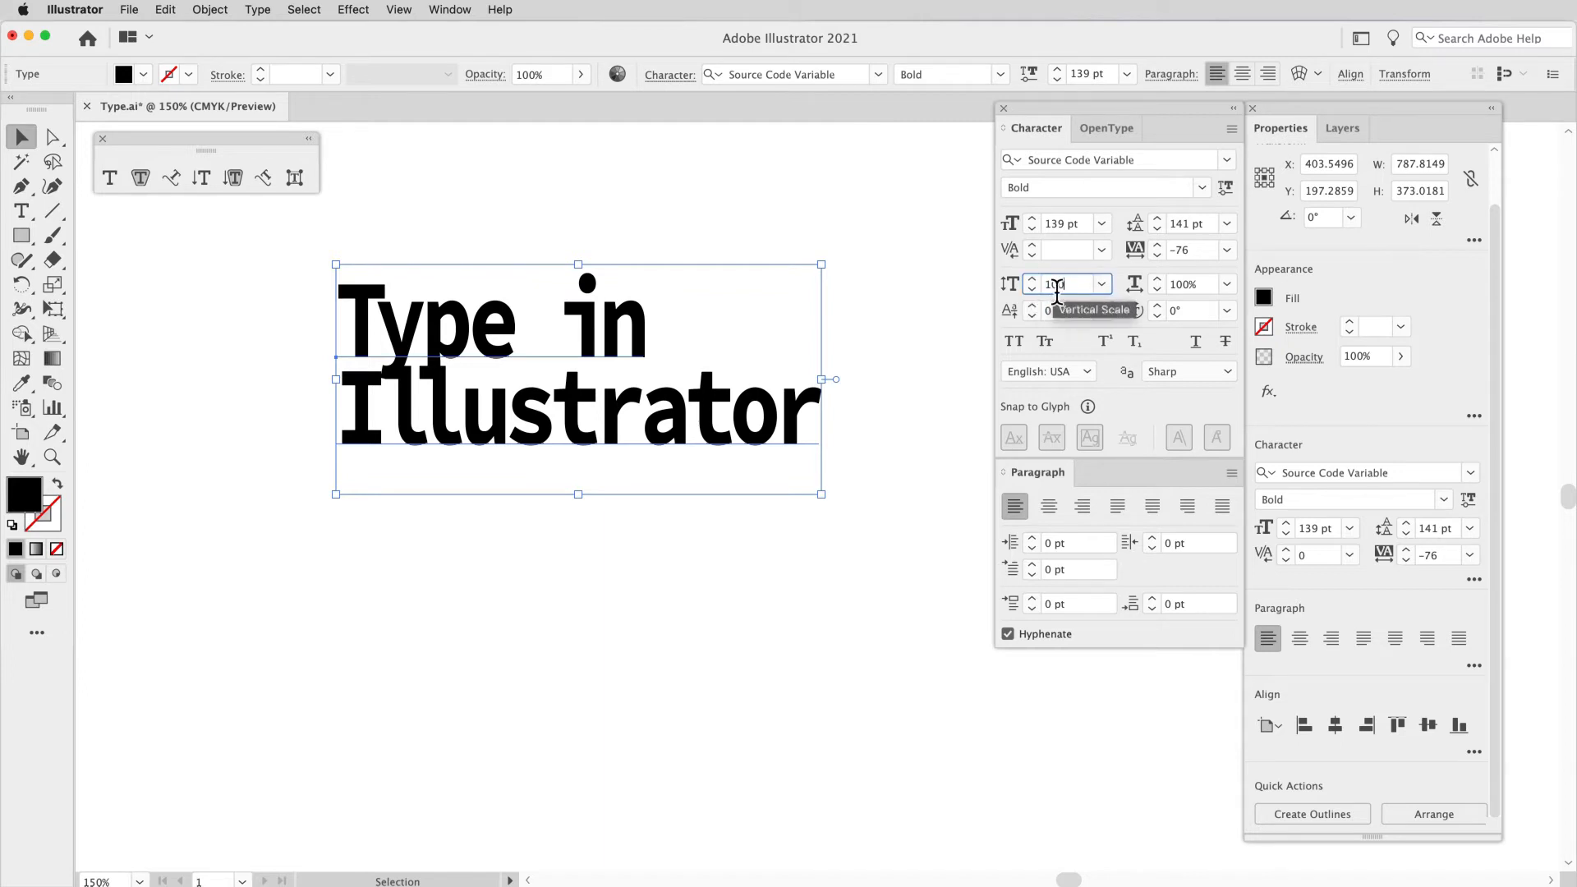
key(Return)
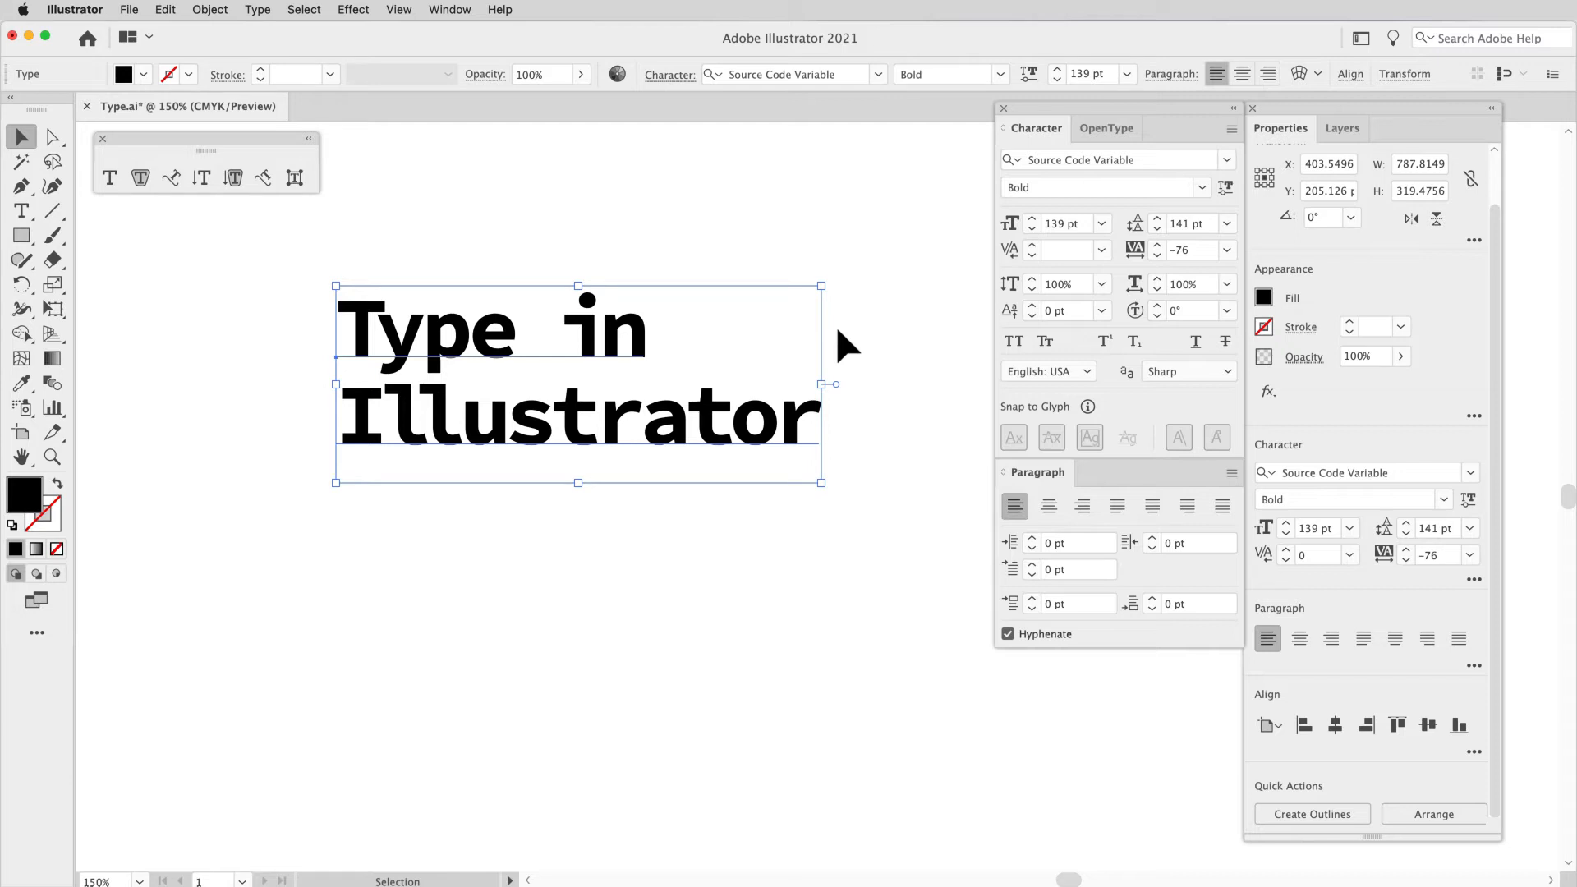
click(1047, 292)
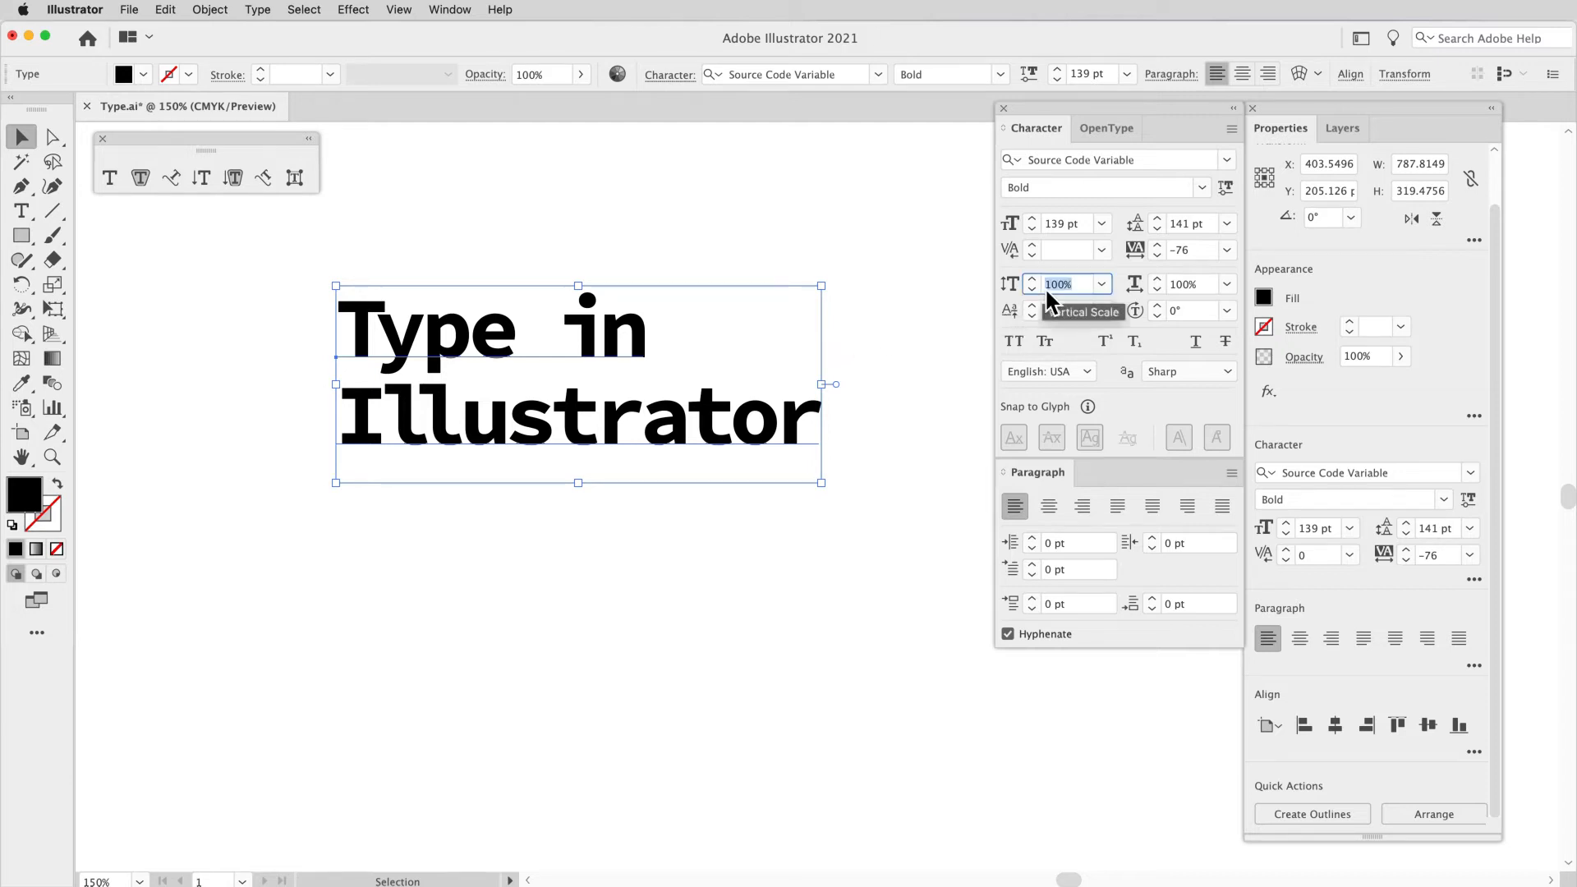
click(1187, 287)
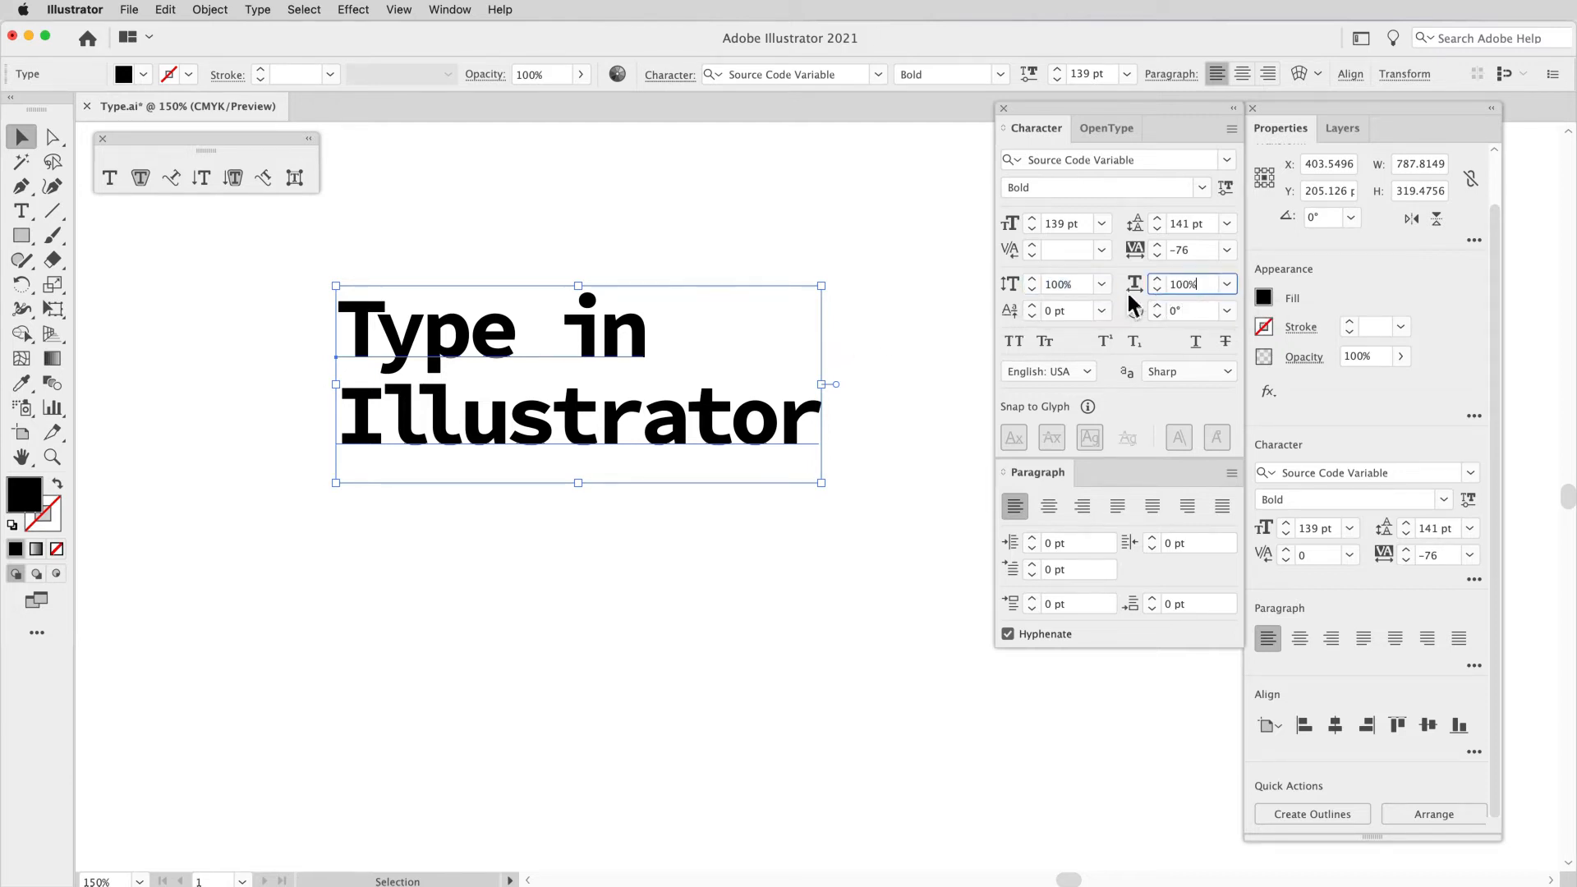
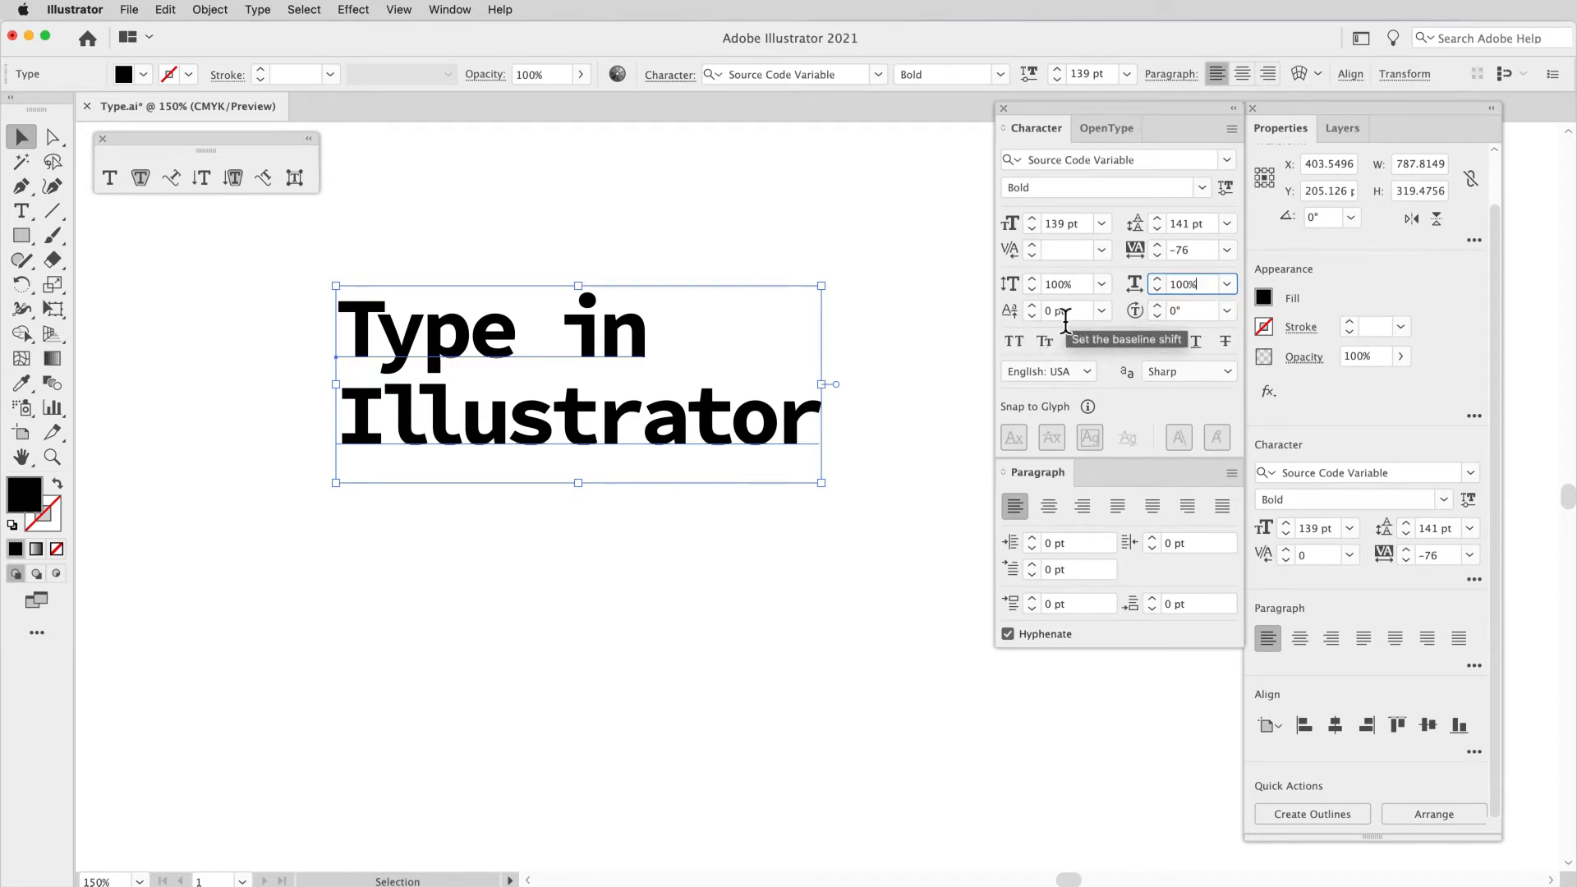
Step: Tighten the leading of the heading's word "Illustrator" incrementally to 134 pt
double_click(705, 418)
double_click(707, 421)
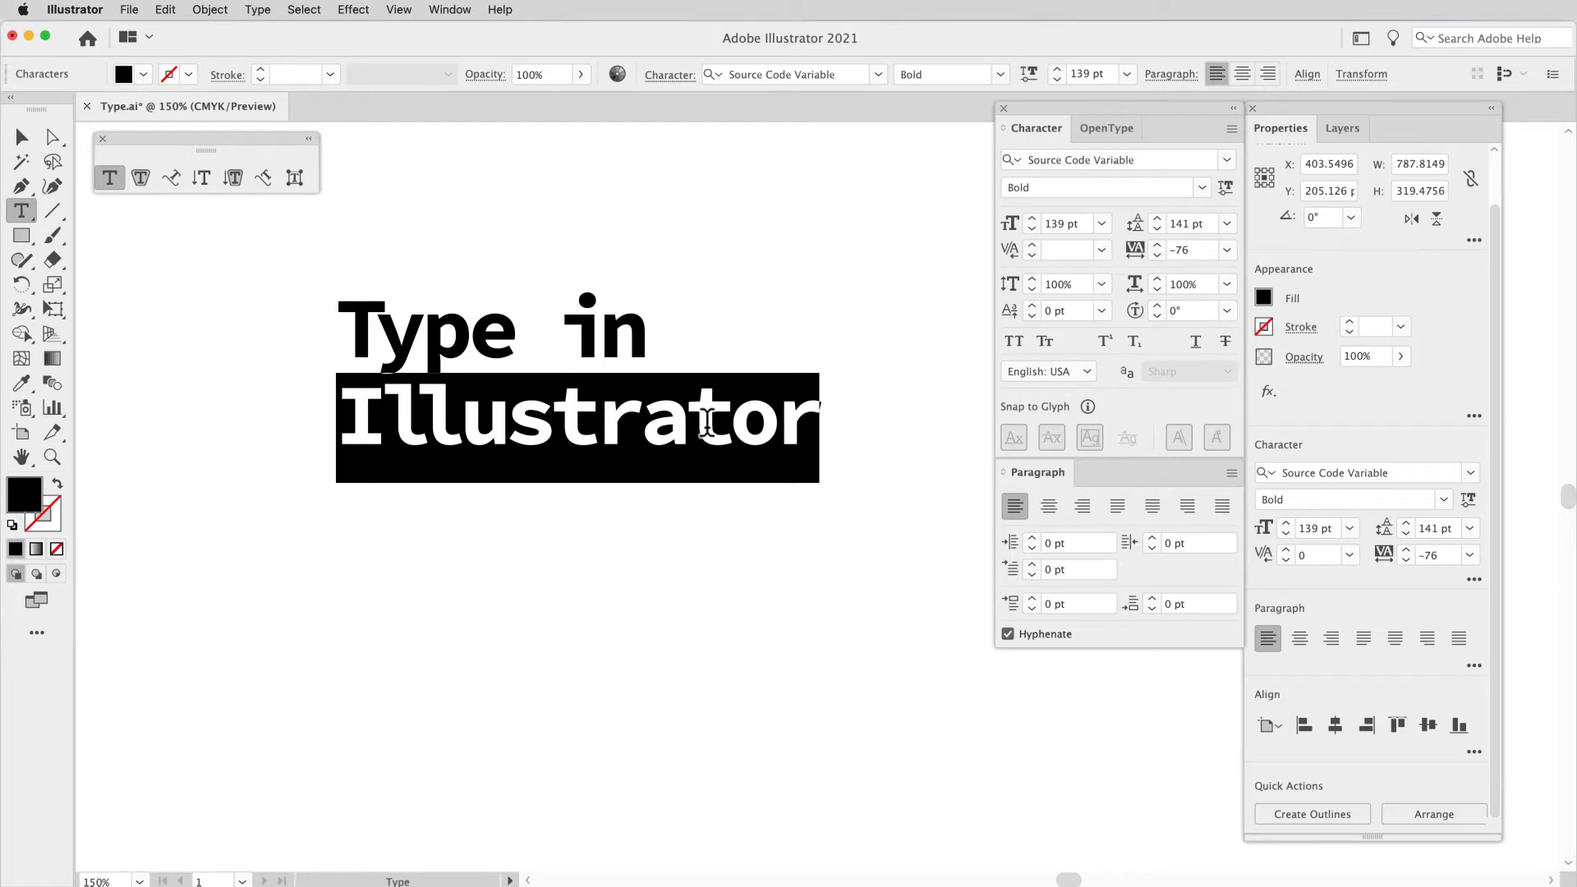
click(1158, 230)
click(1158, 230)
click(1159, 229)
click(1159, 229)
click(1159, 230)
click(1158, 230)
click(1158, 229)
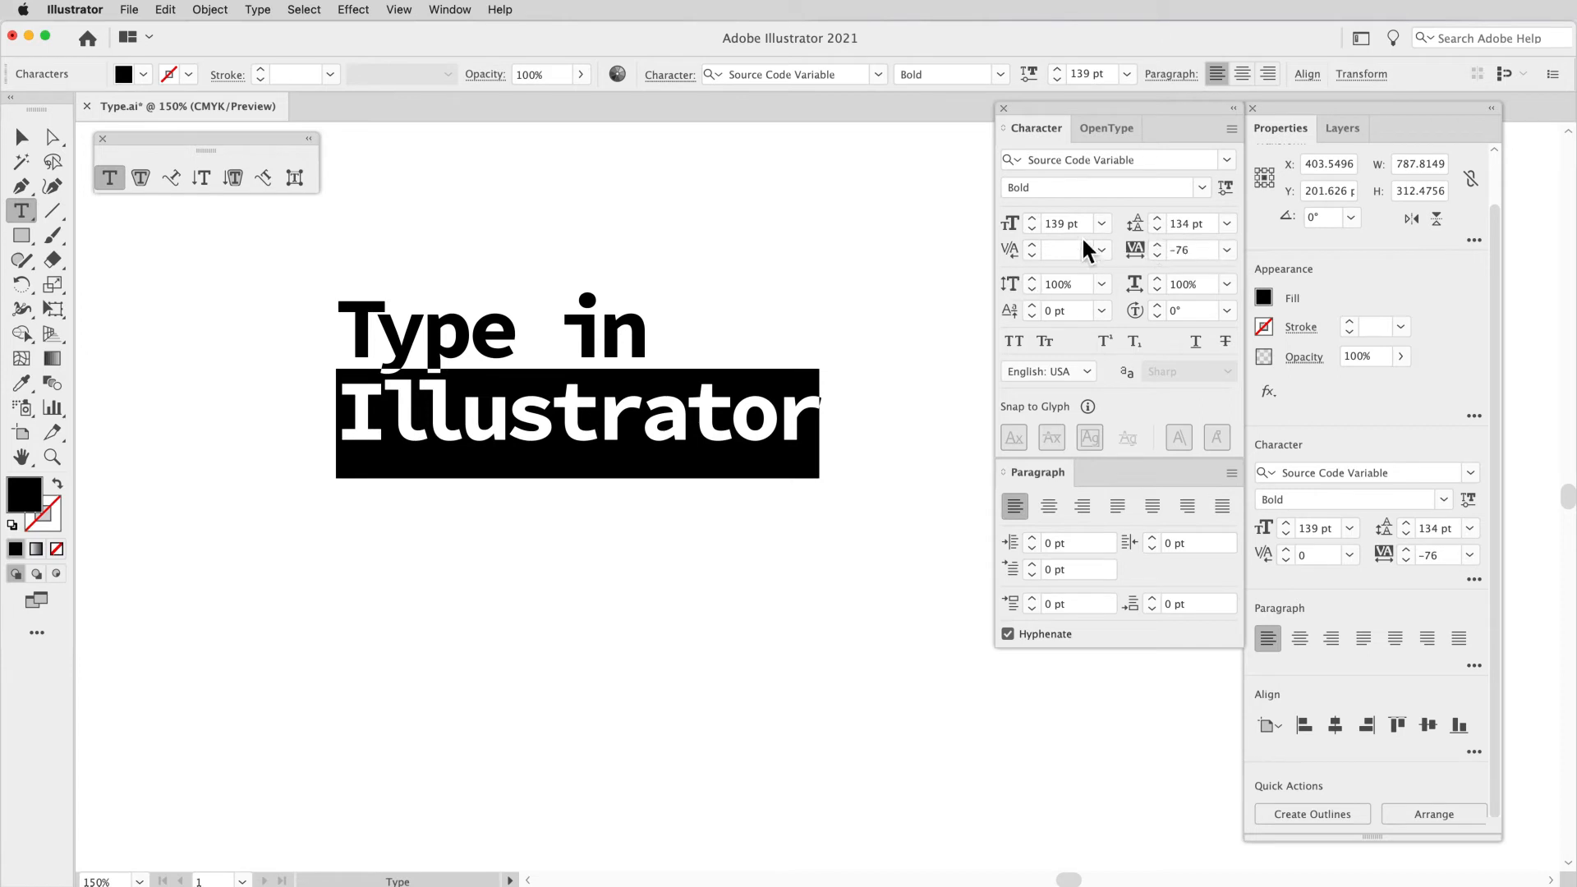
Step: Raise the leading of "Illustrator" back to 141 pt
click(1157, 219)
click(1158, 218)
click(1157, 219)
click(1158, 219)
click(1158, 218)
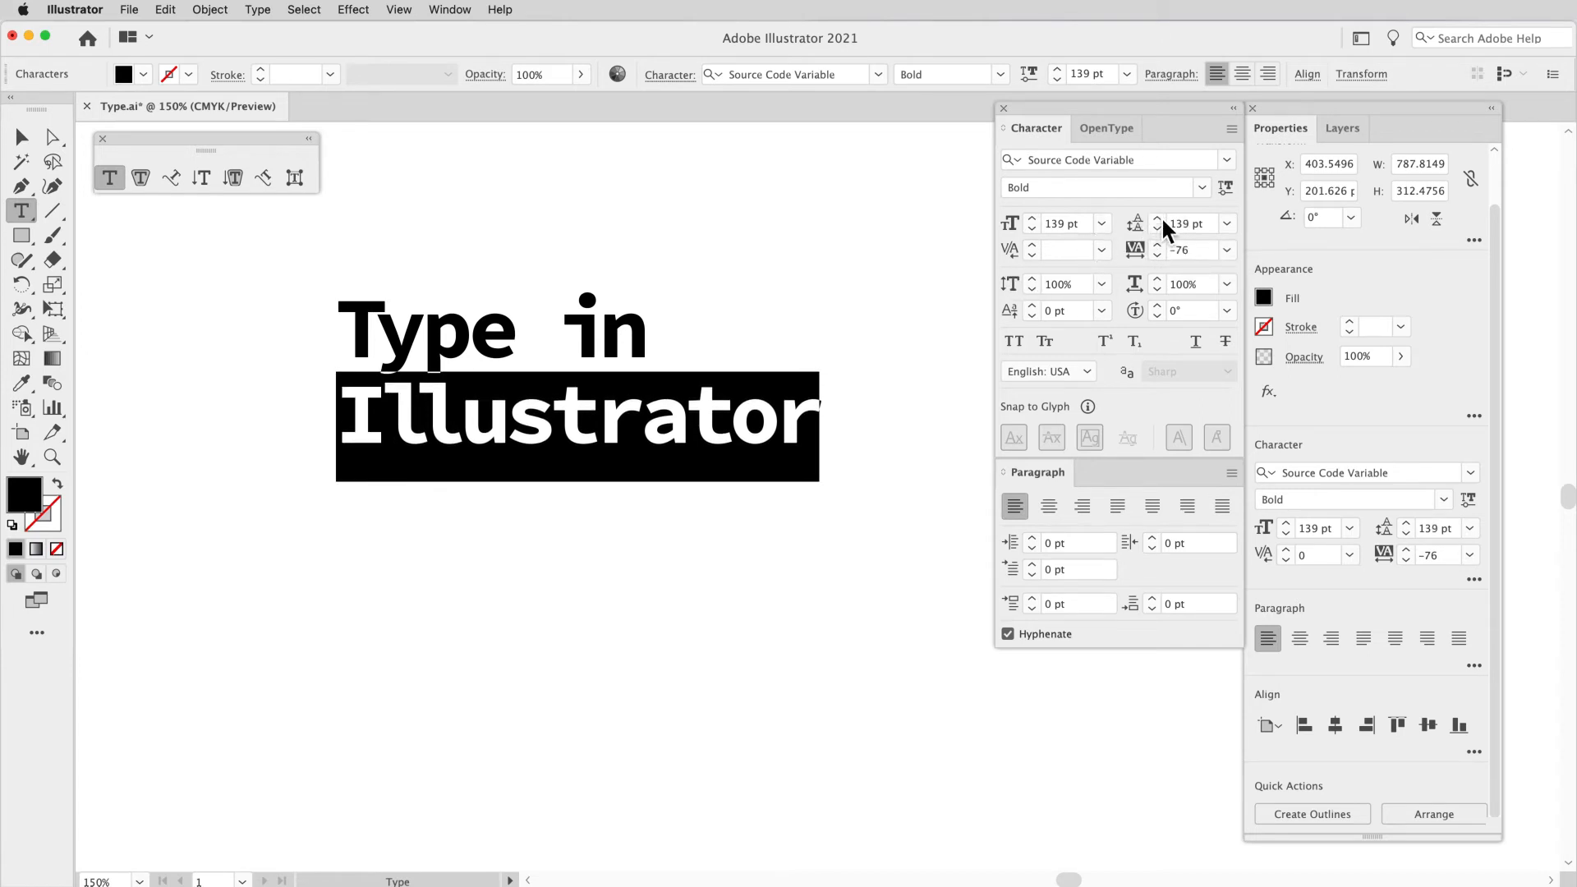
click(1162, 219)
click(1161, 219)
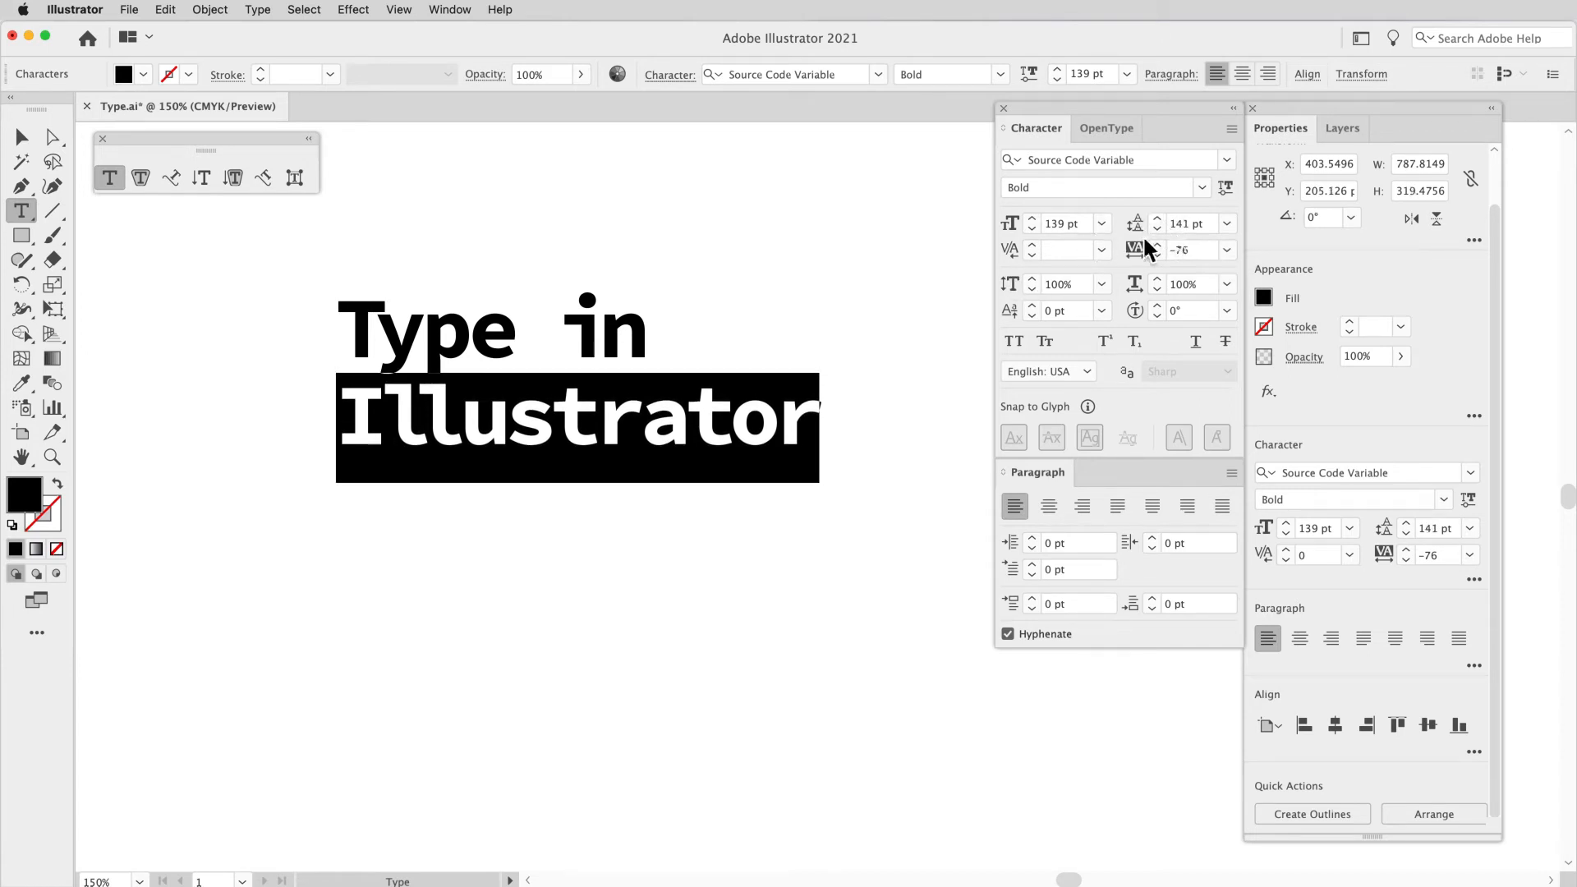
Step: Try raising and lowering the baseline shift of "Illustrator" and reset it to 0 pt
click(1033, 306)
click(1033, 305)
click(1032, 306)
click(1032, 305)
click(1032, 305)
click(1033, 316)
click(1033, 315)
click(1033, 315)
click(1033, 316)
click(1033, 316)
click(1032, 315)
double_click(1049, 312)
text(0)
key(Return)
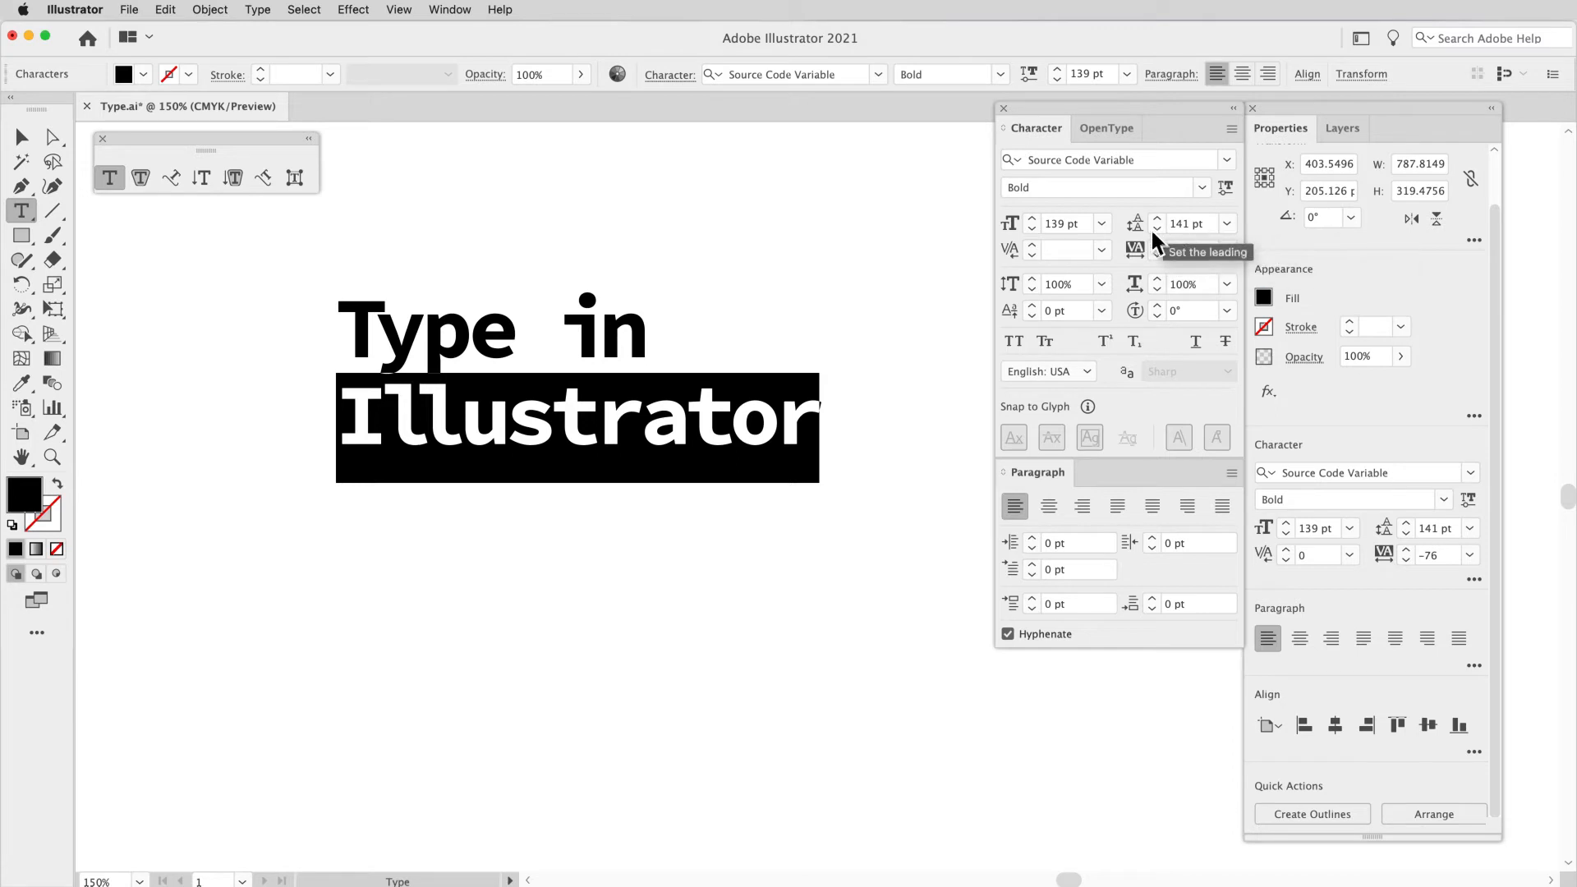
Step: Insert a ™ symbol directly after "in" in the heading and replace it with a ® symbol
click(642, 354)
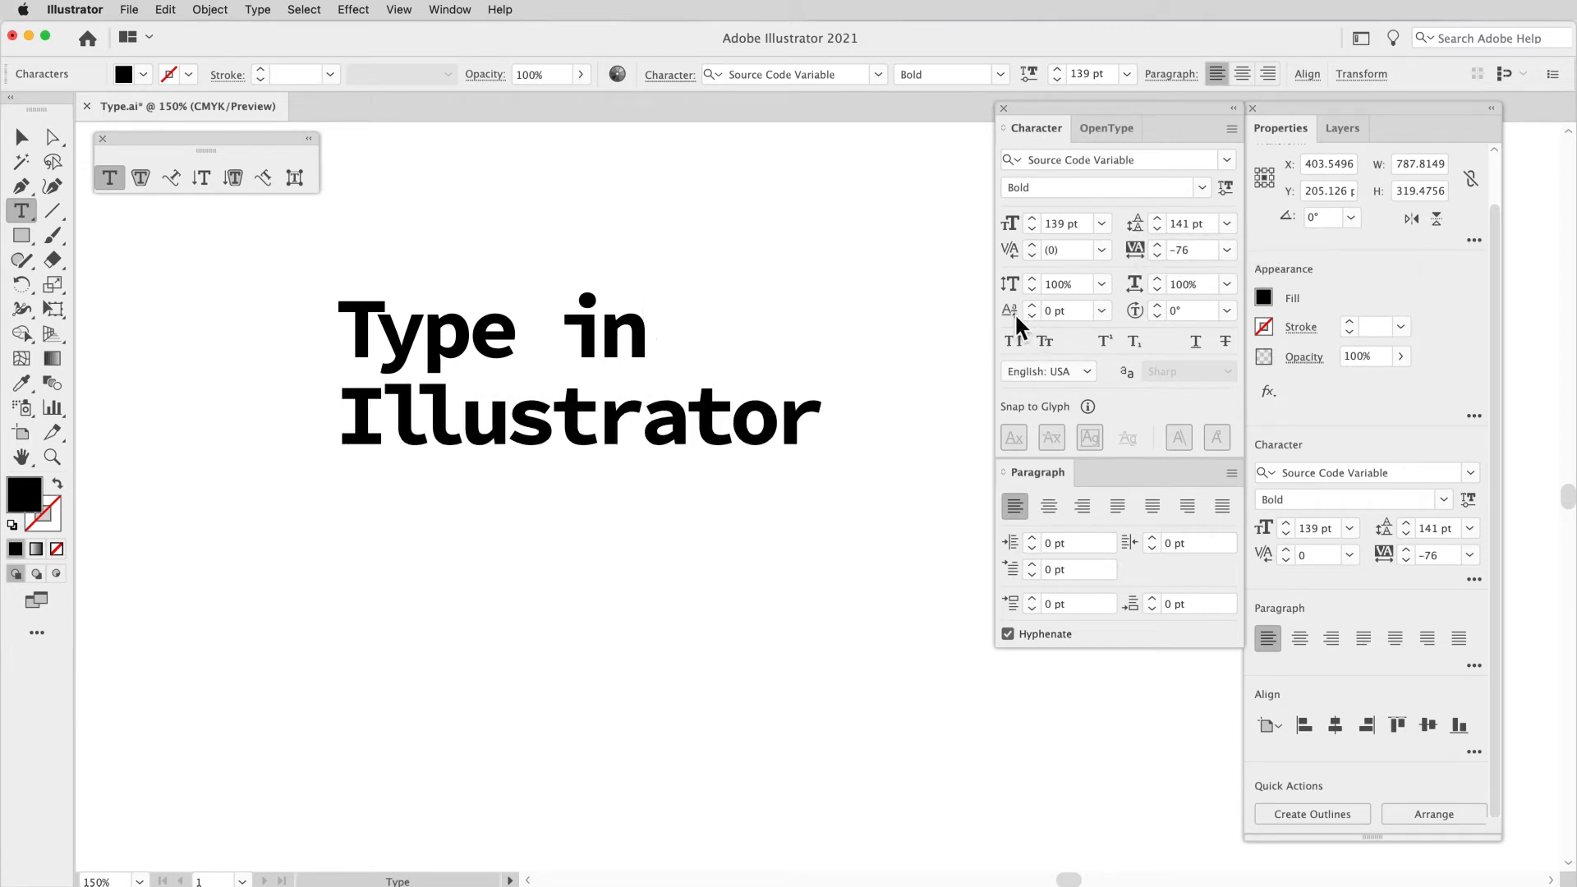
text(™)
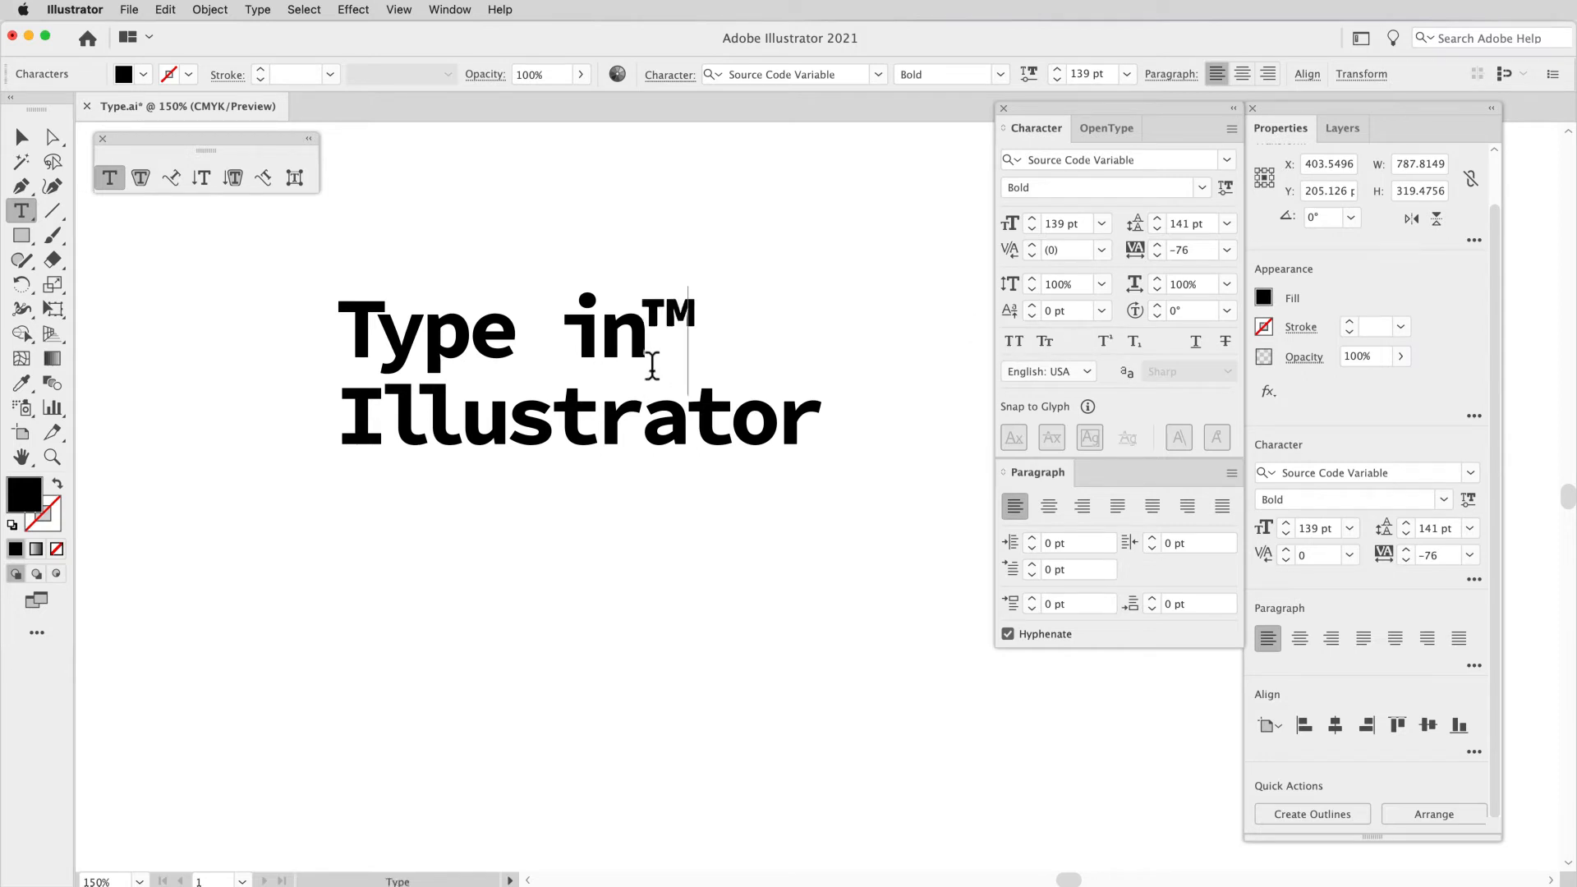
key(BackSpace)
text(®)
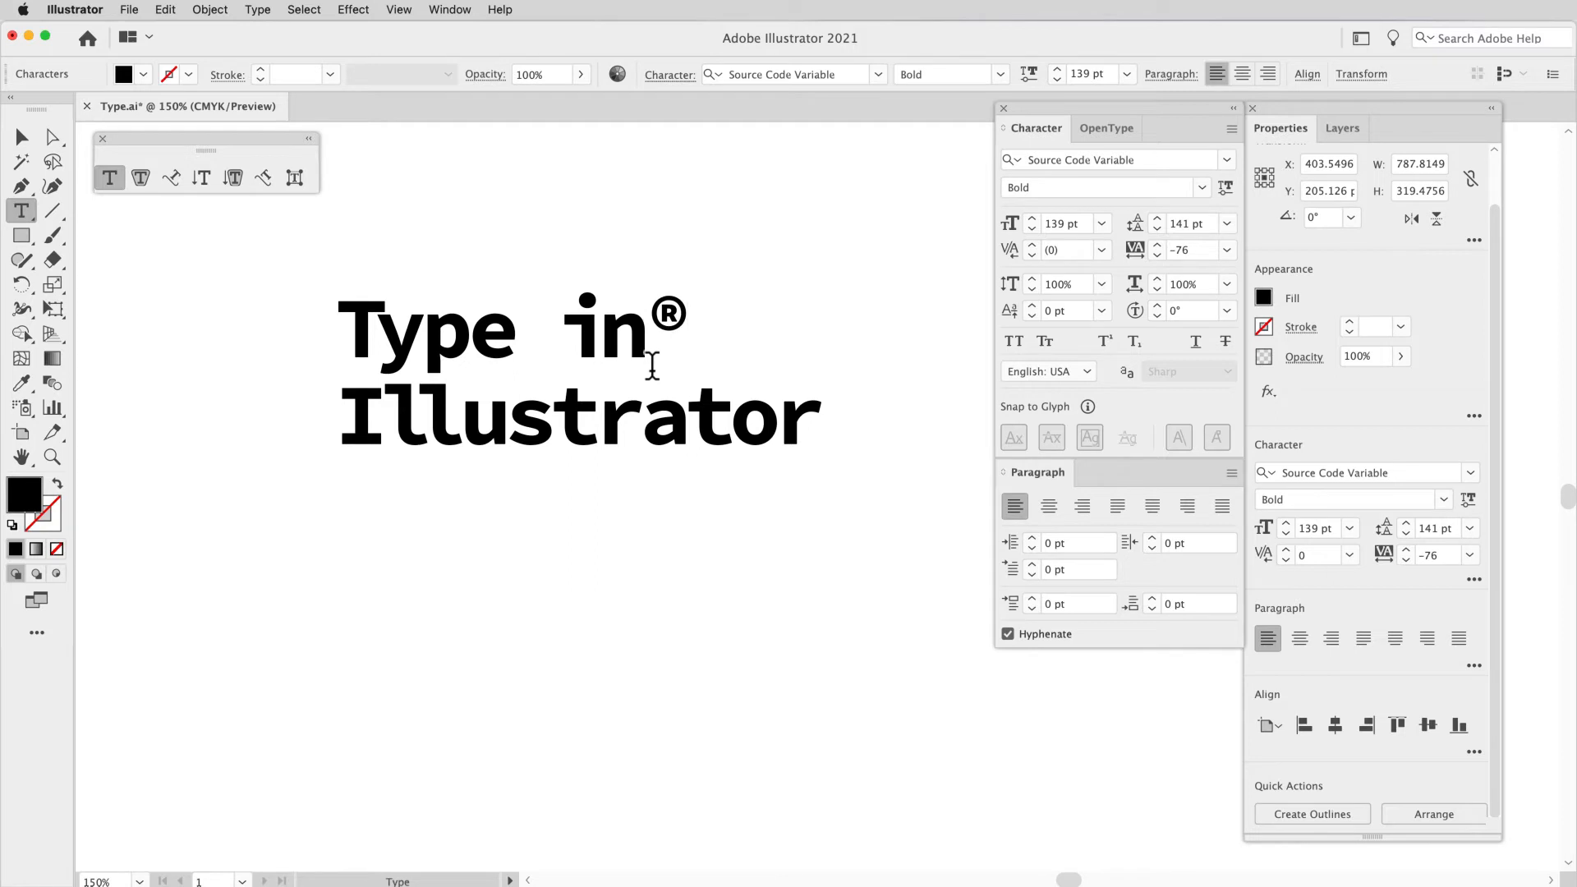
Step: Raise only the ® symbol above its line with a baseline shift of 5 pt
key(shift+Left)
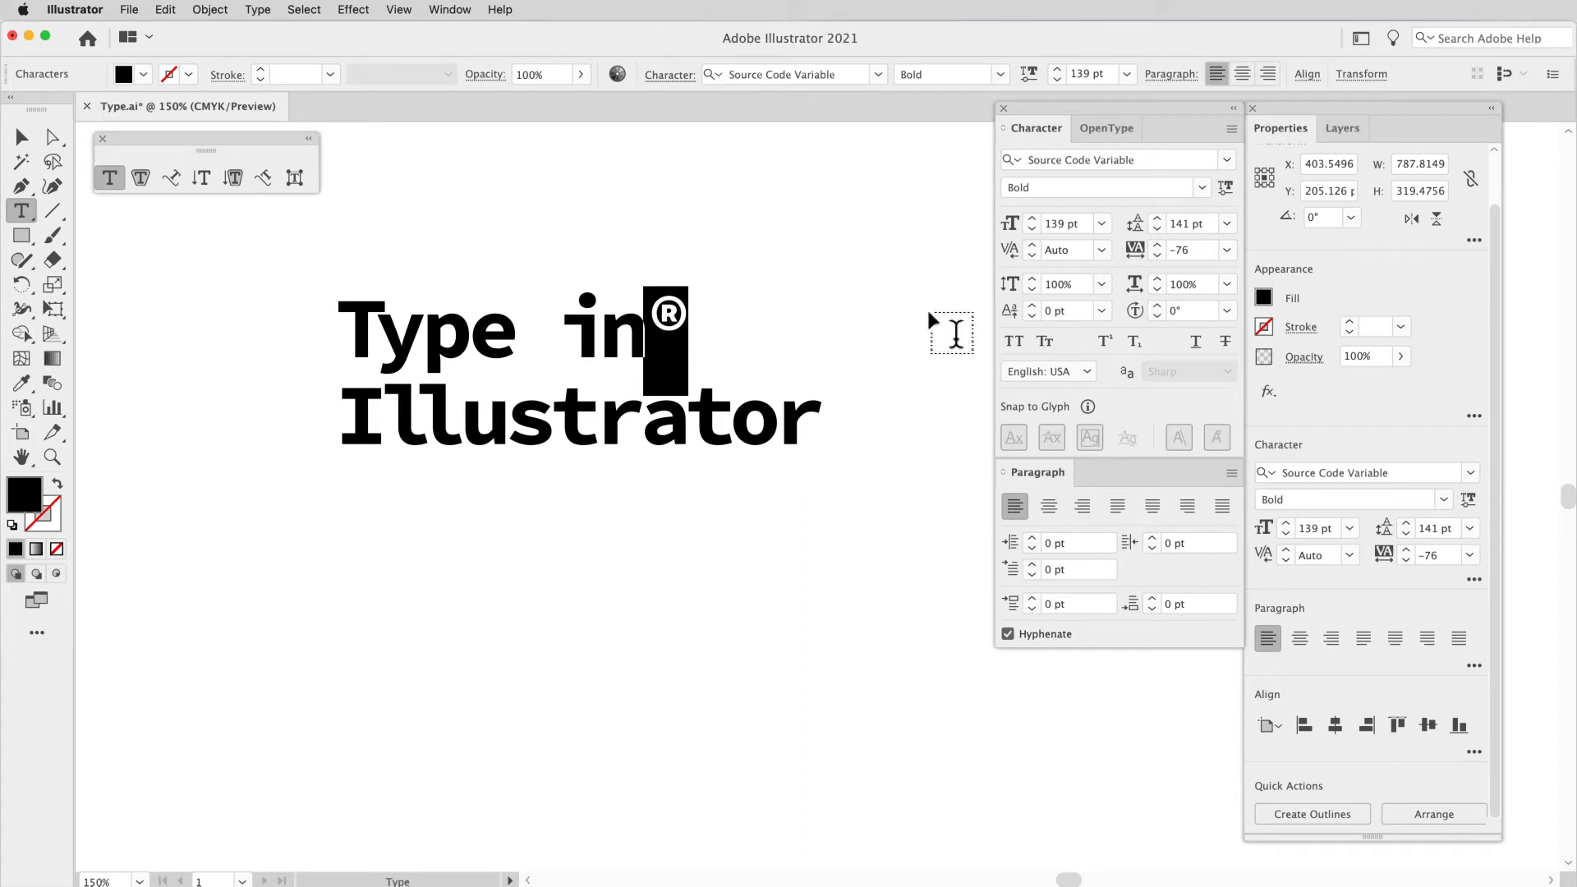
click(1032, 305)
click(1032, 305)
click(1032, 306)
click(1032, 306)
click(1032, 306)
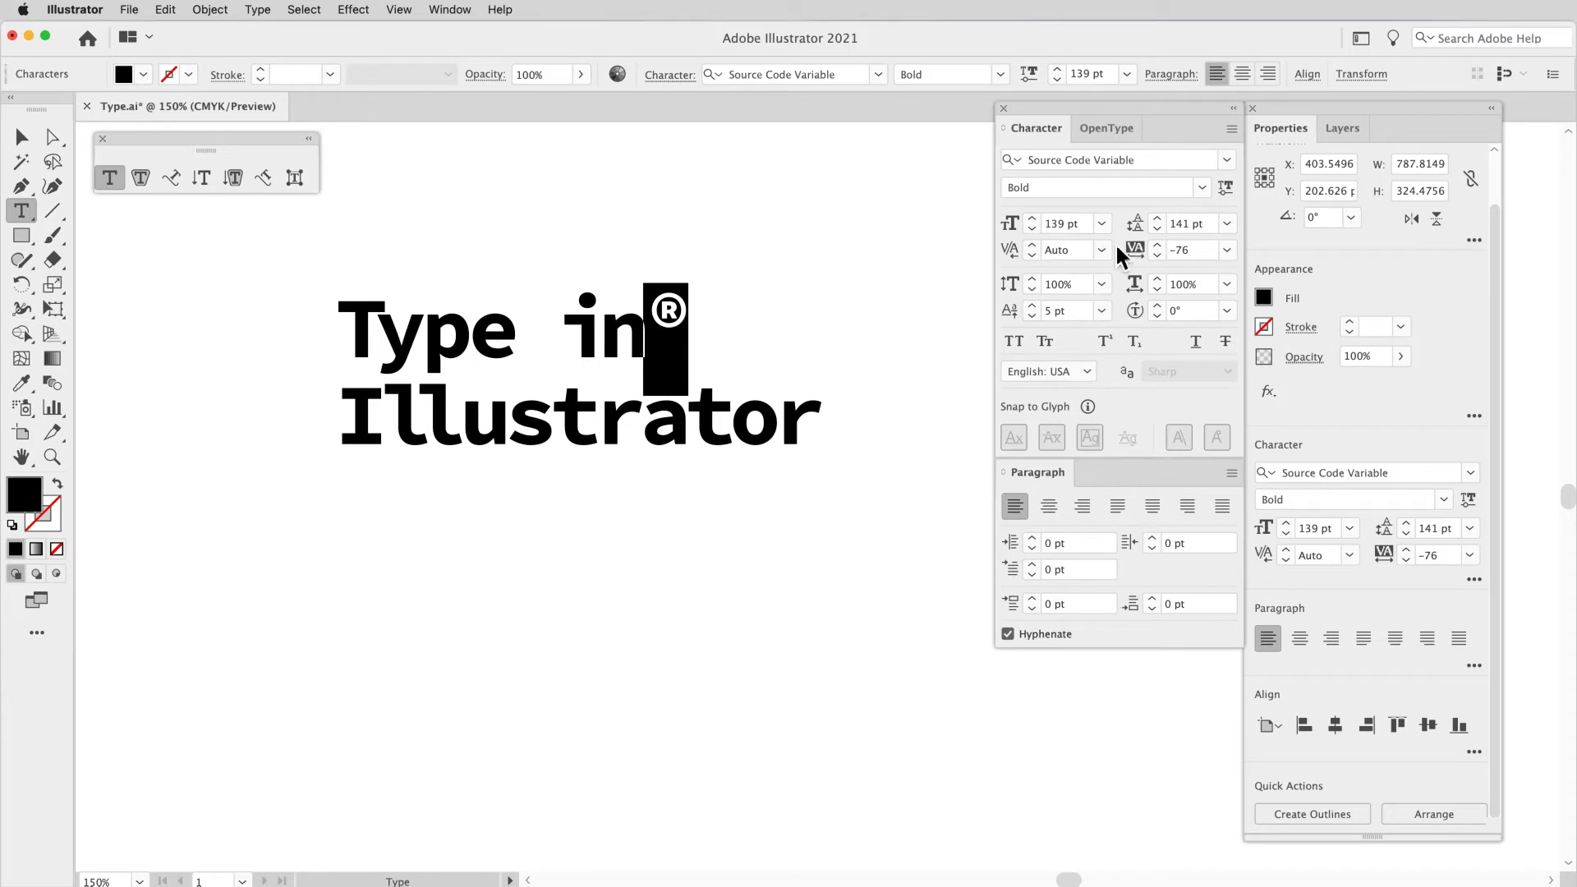
click(663, 324)
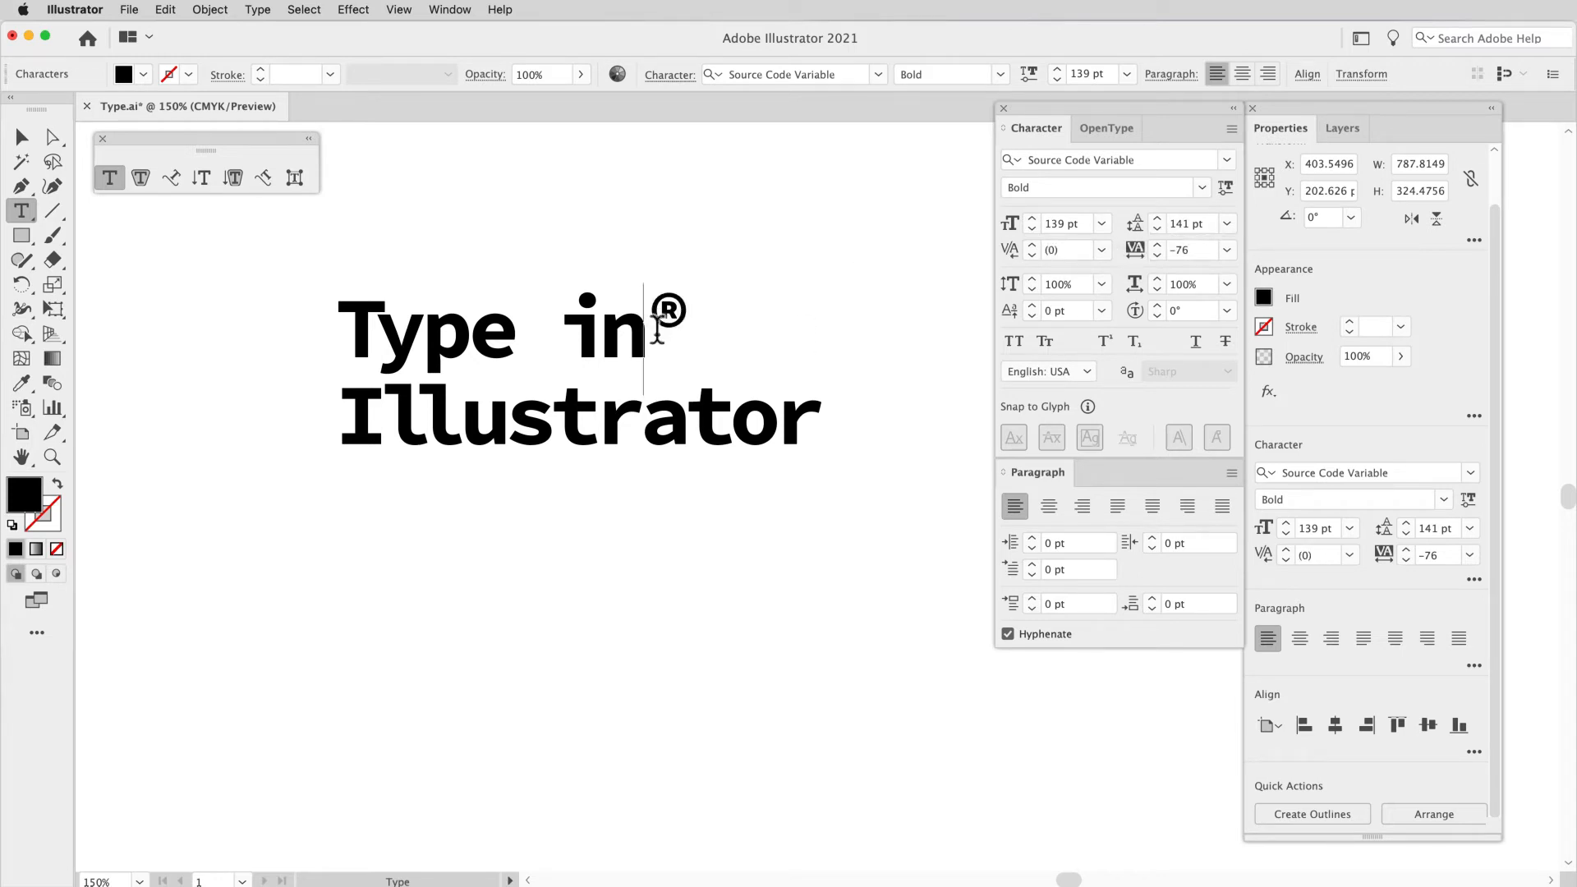
drag(658, 329, 680, 329)
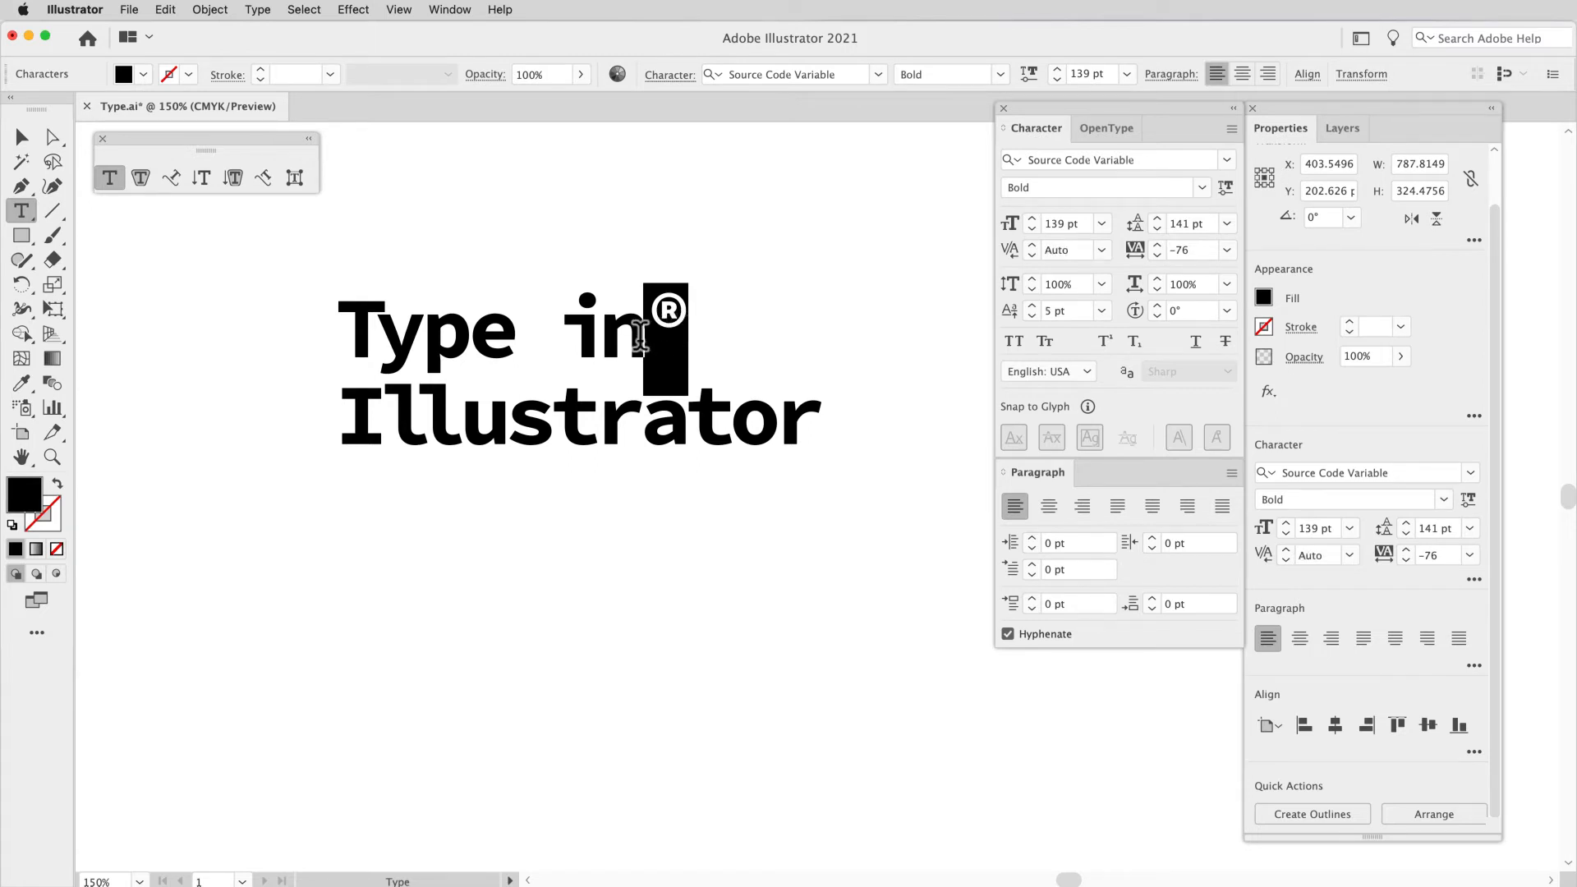
double_click(676, 321)
click(673, 319)
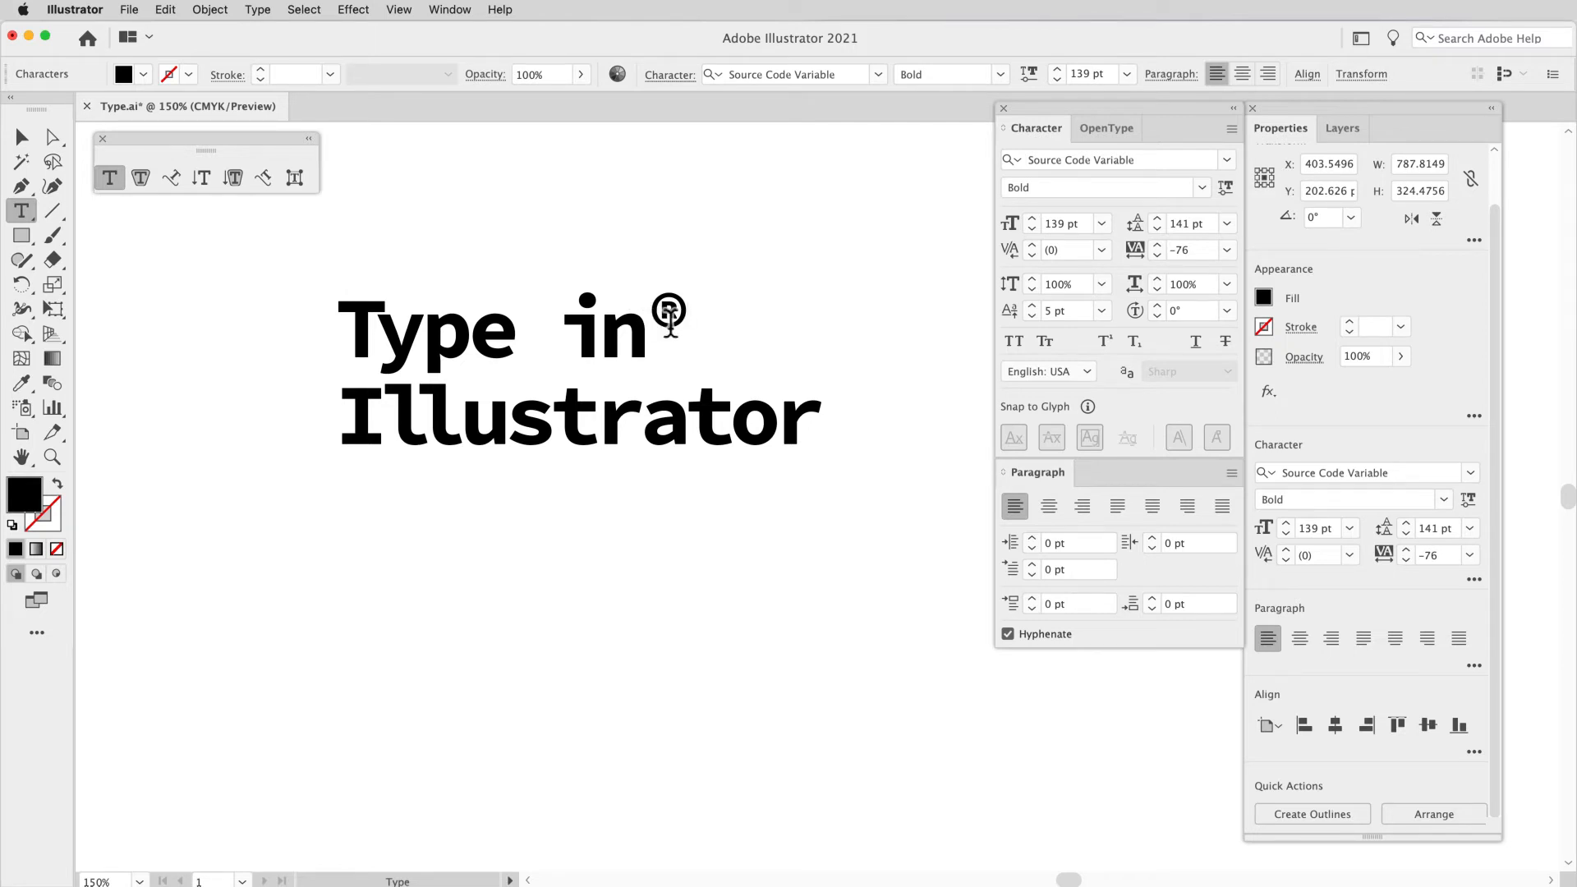
click(654, 327)
click(21, 148)
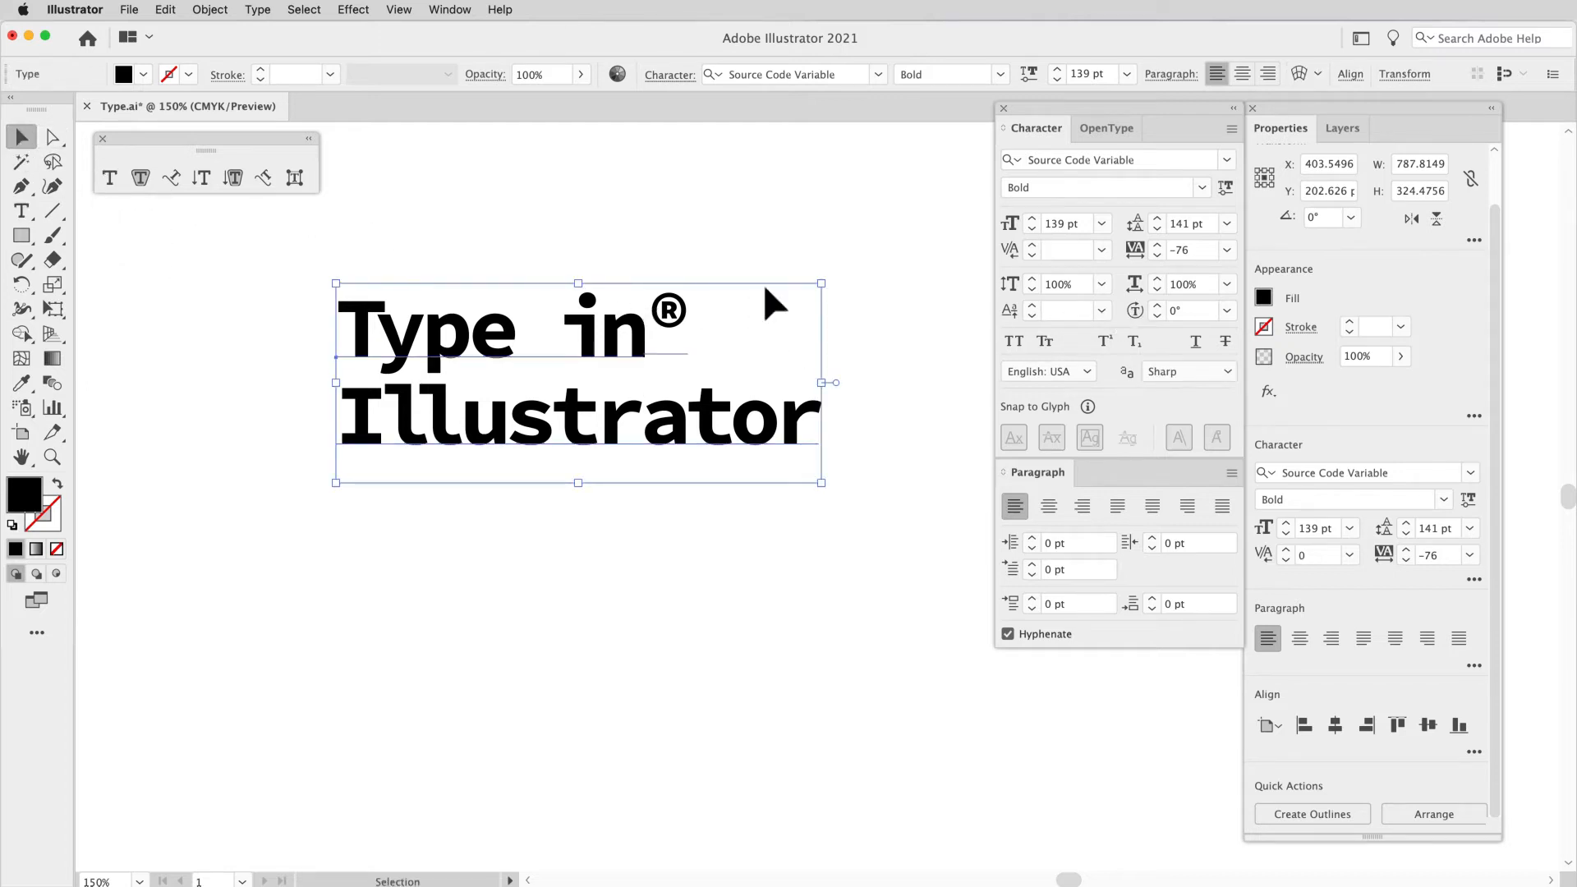
Step: Preview the word "in" turned upside down with character rotation and keep its rotation at 0°
double_click(649, 332)
drag(645, 338, 567, 338)
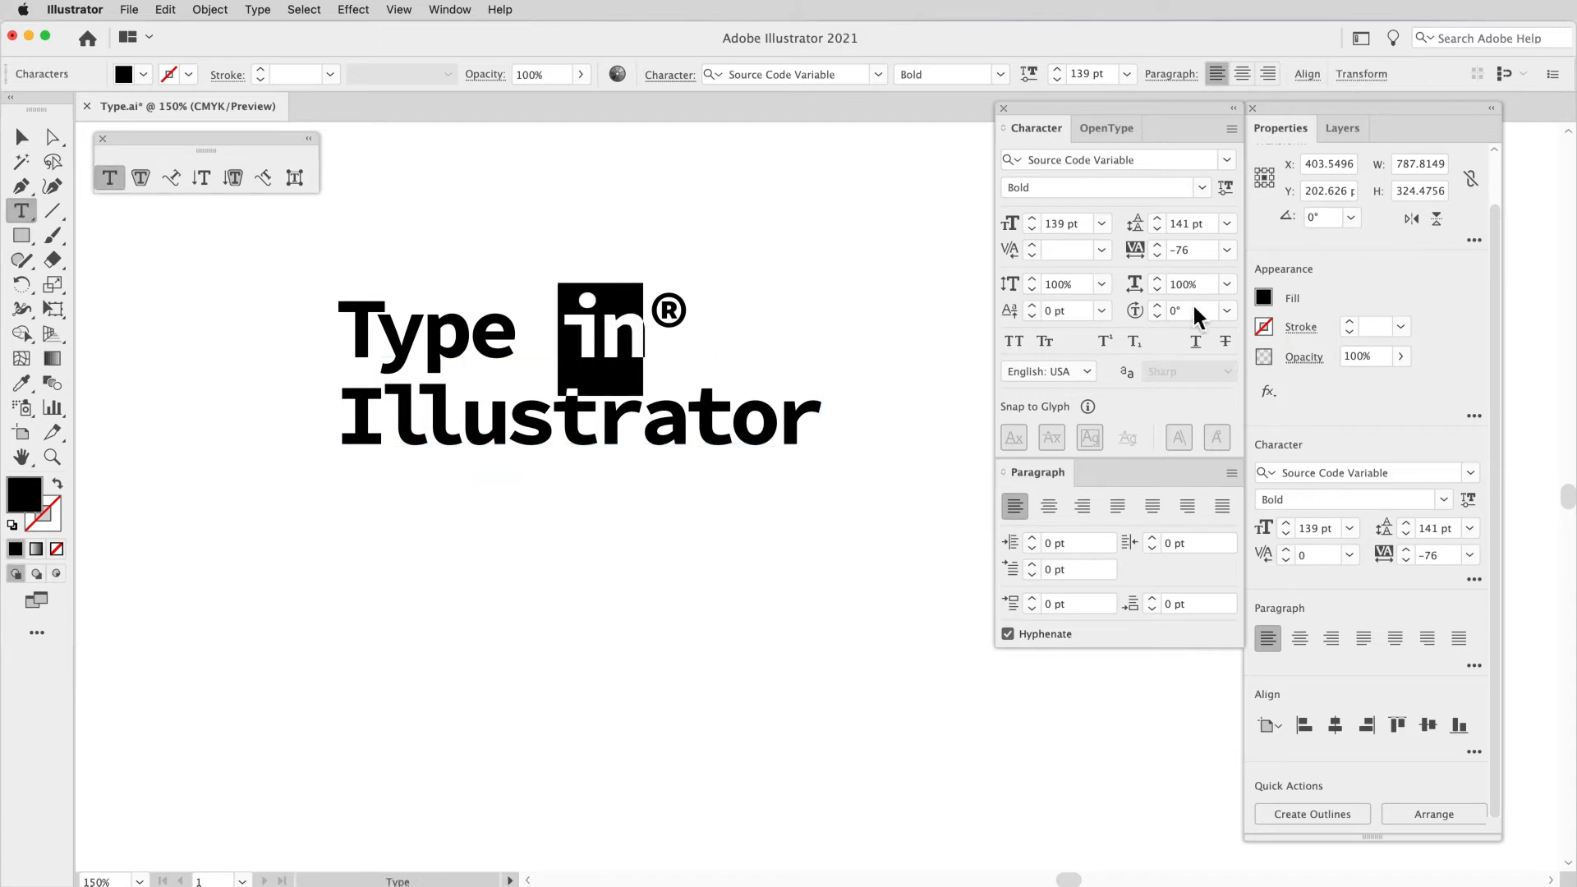
click(1227, 309)
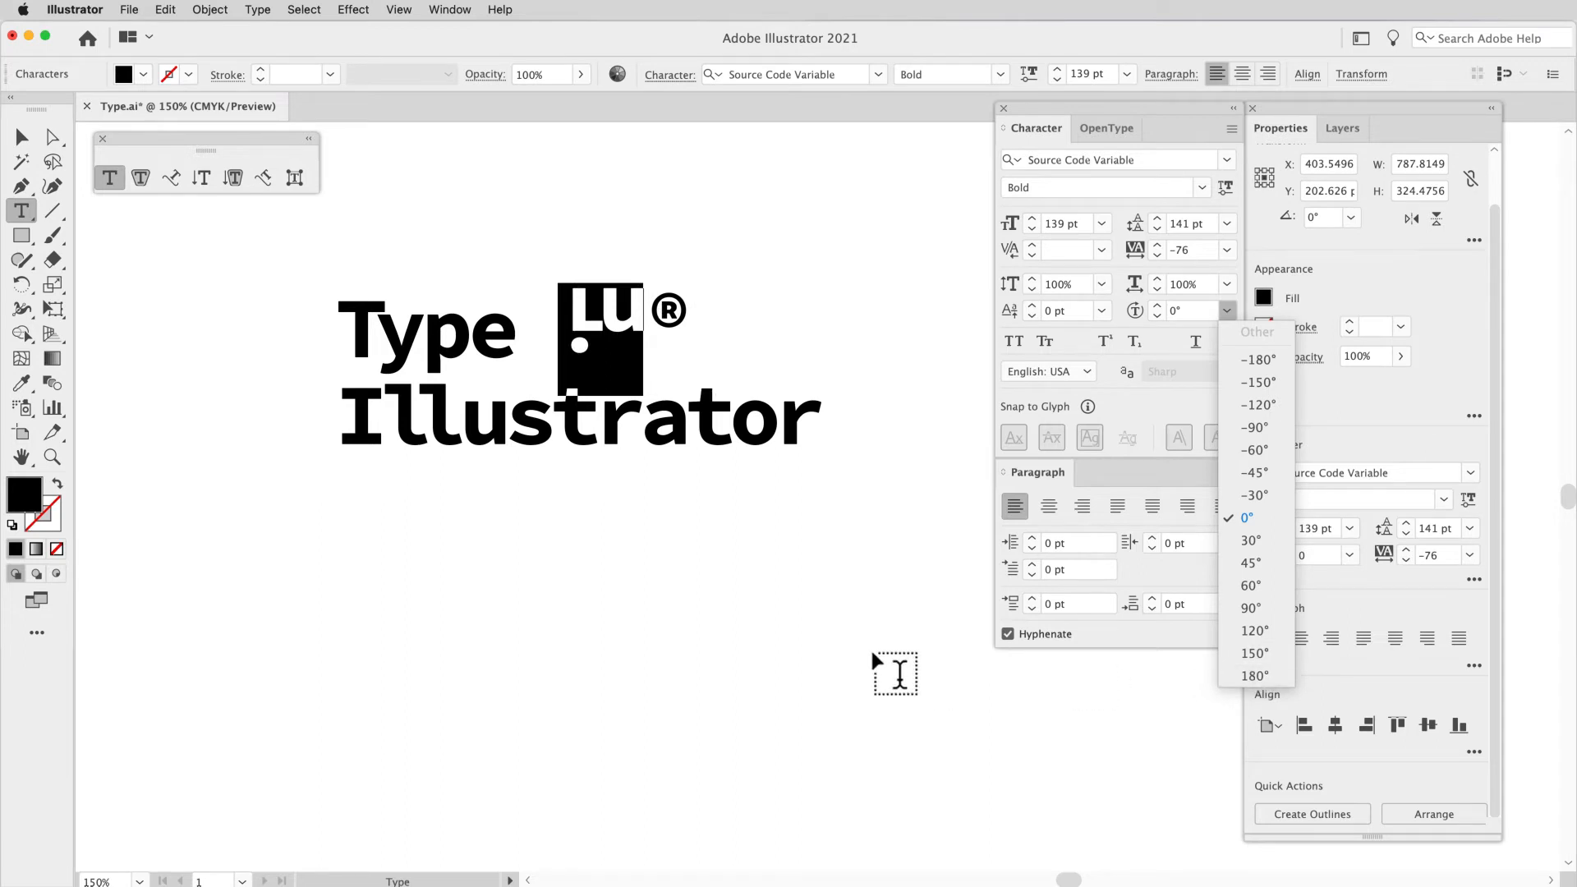
click(1197, 314)
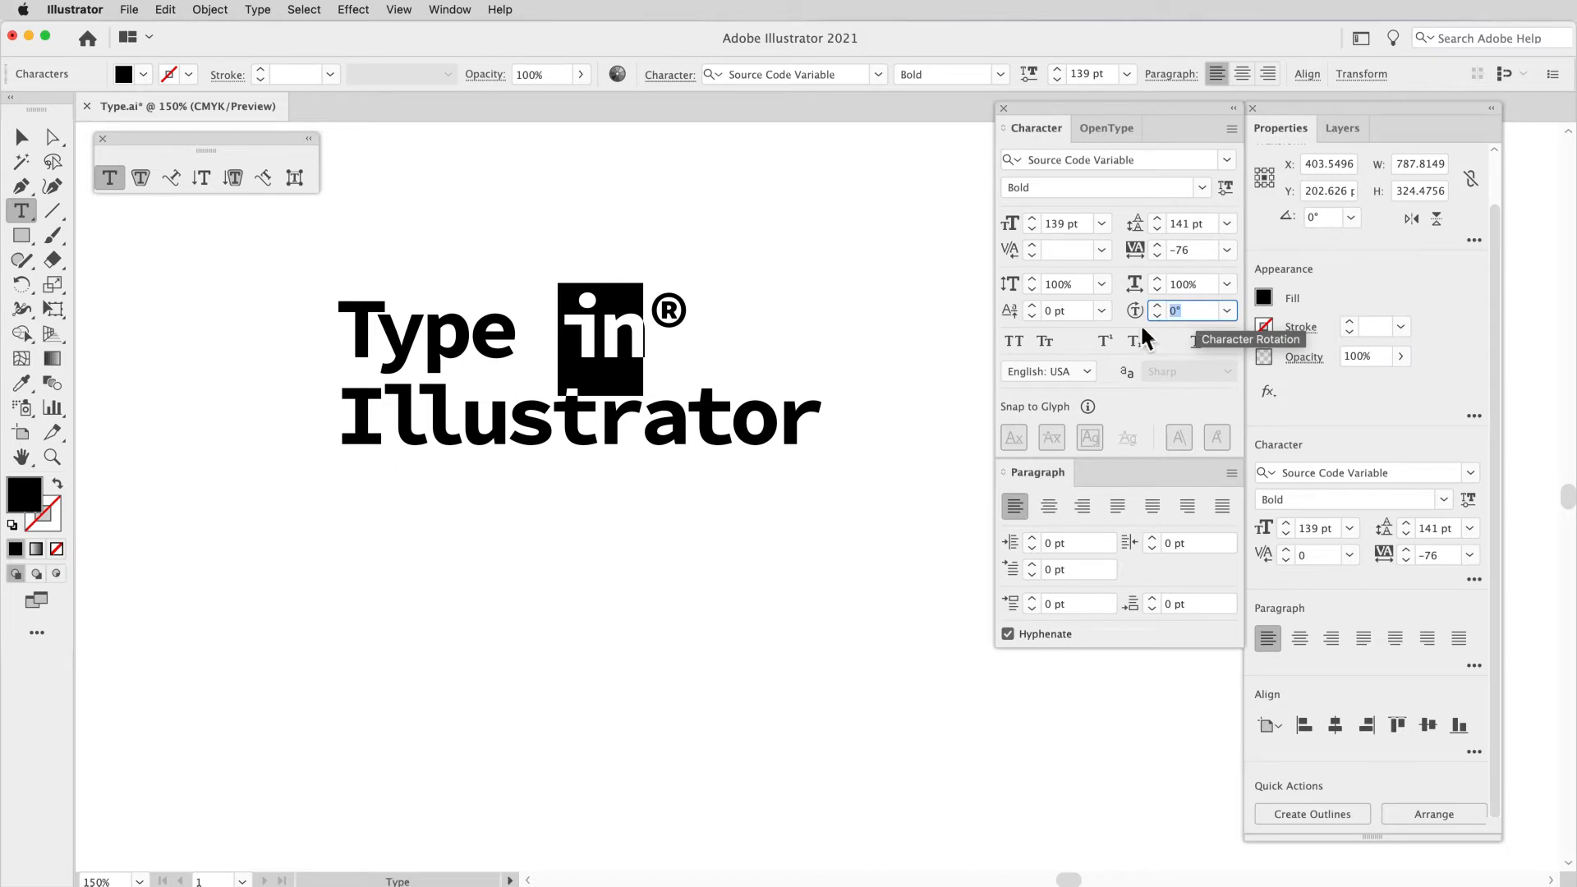
Step: Apply All Caps to the word "Illustrator" and turn it off again
click(684, 416)
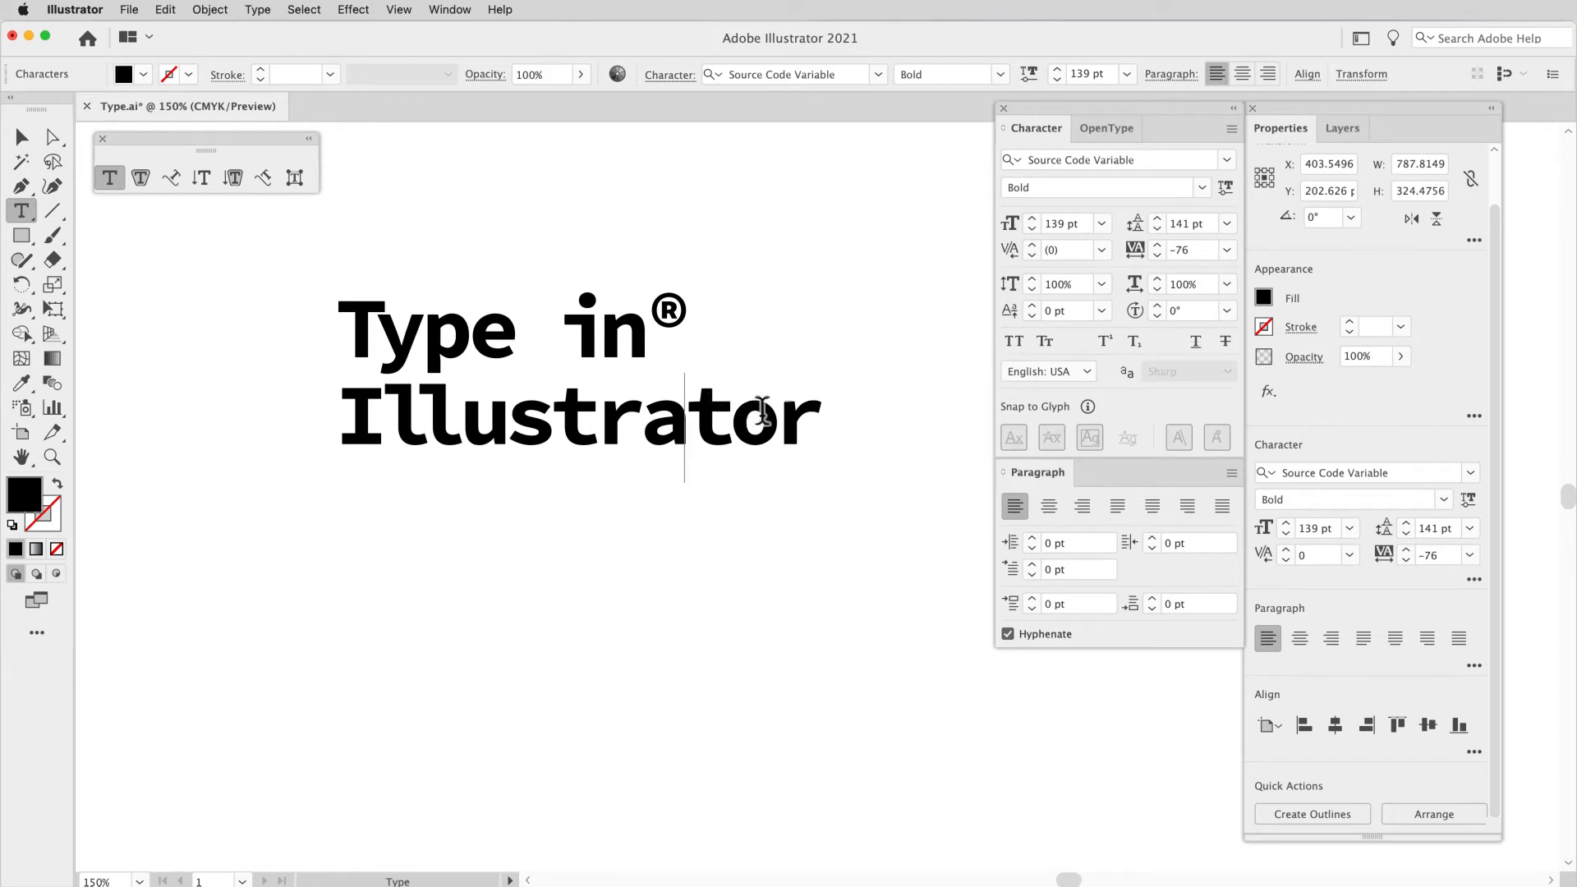
drag(821, 411, 735, 406)
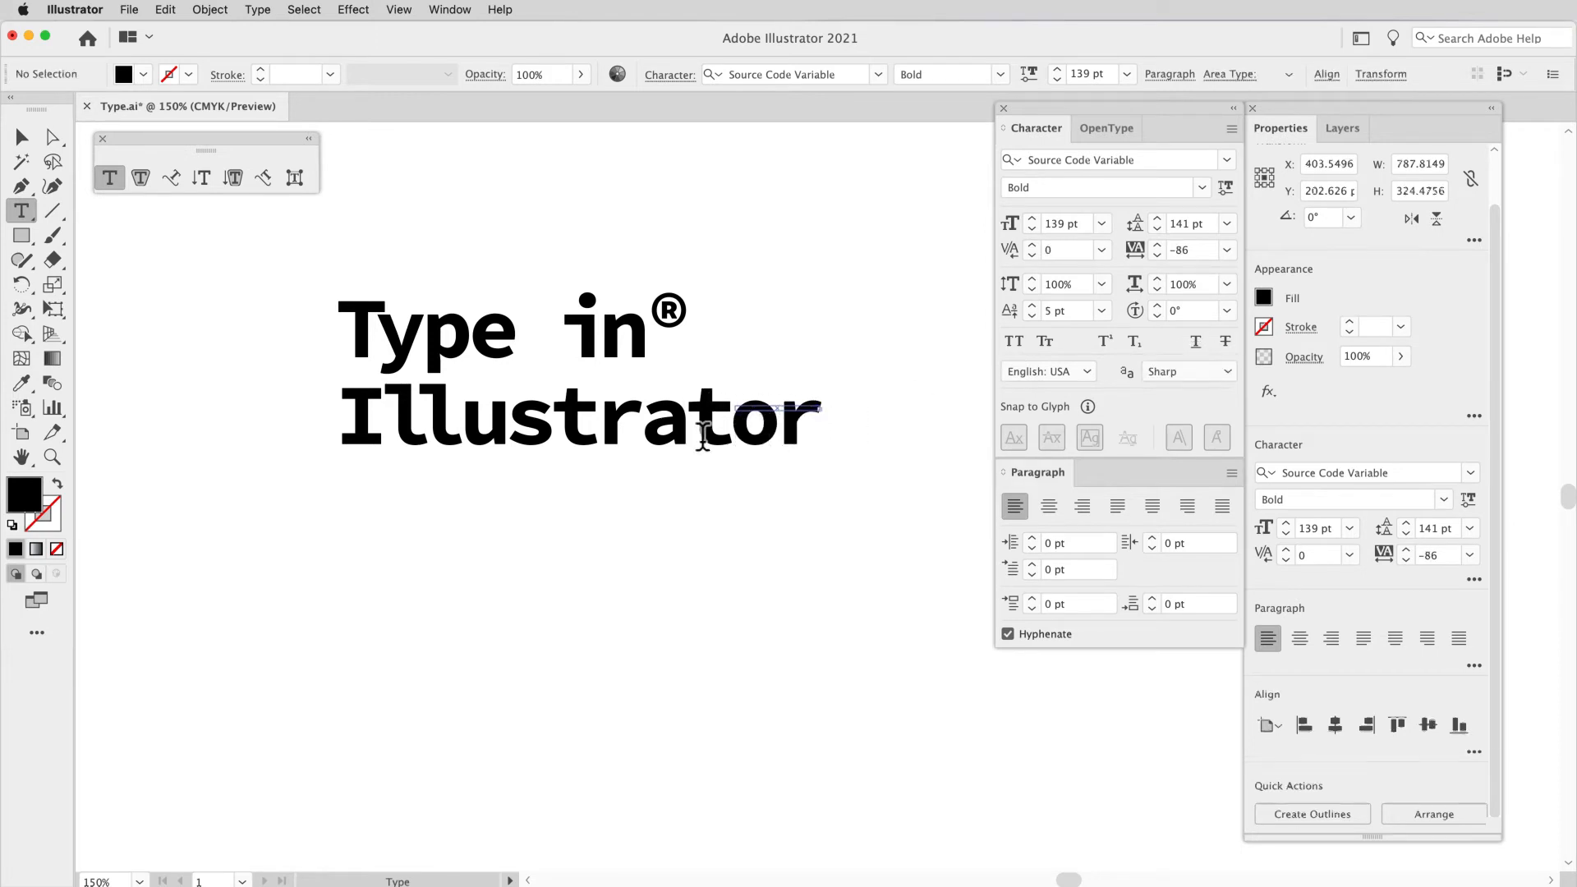
double_click(703, 435)
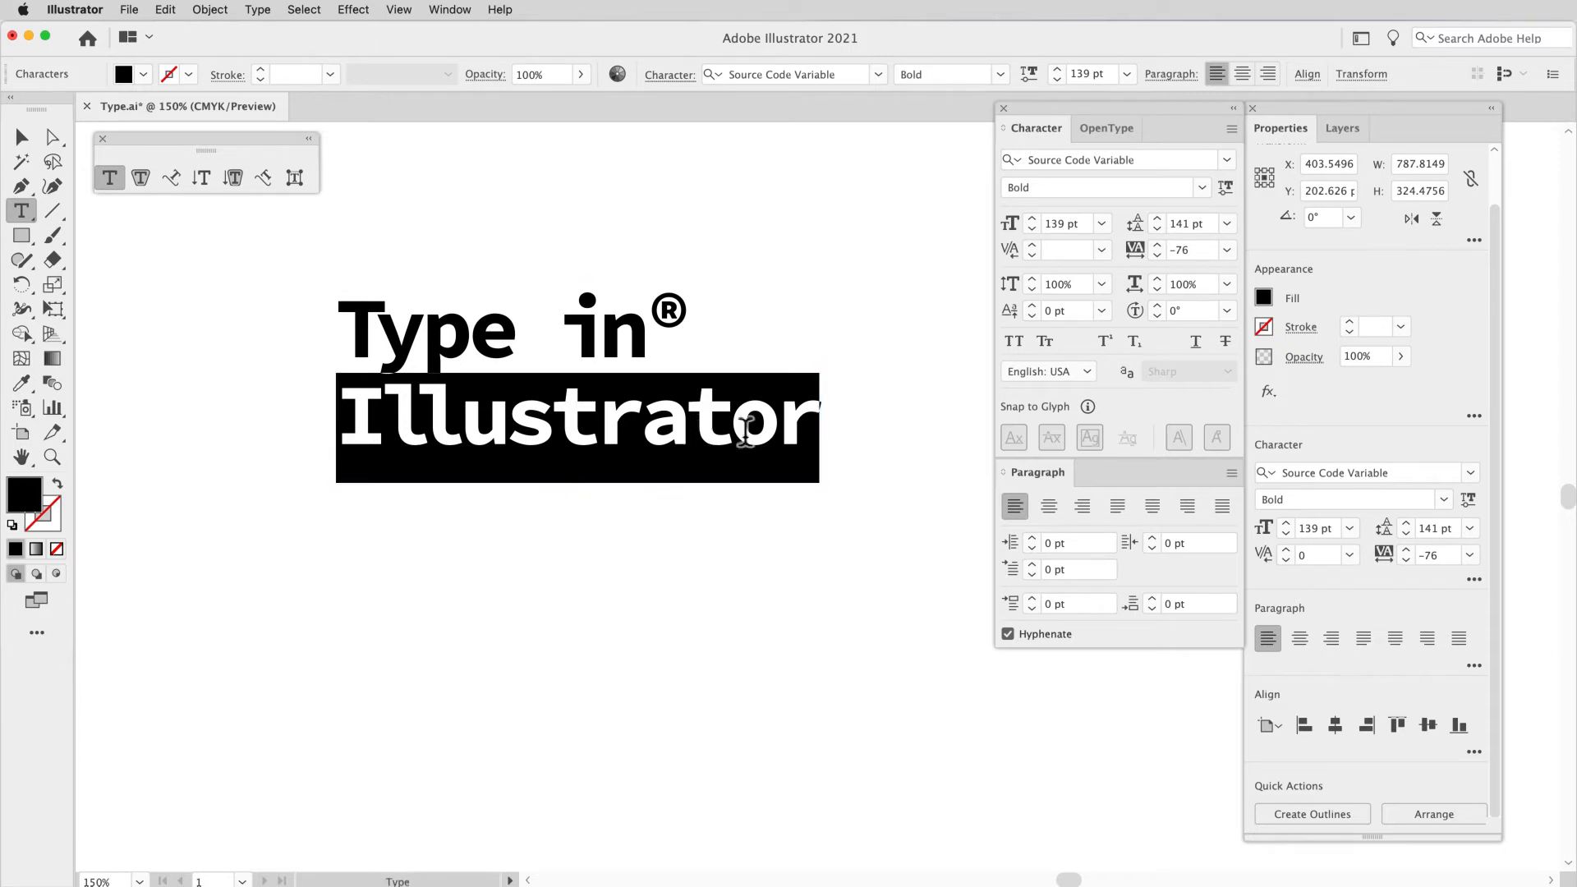
click(1013, 343)
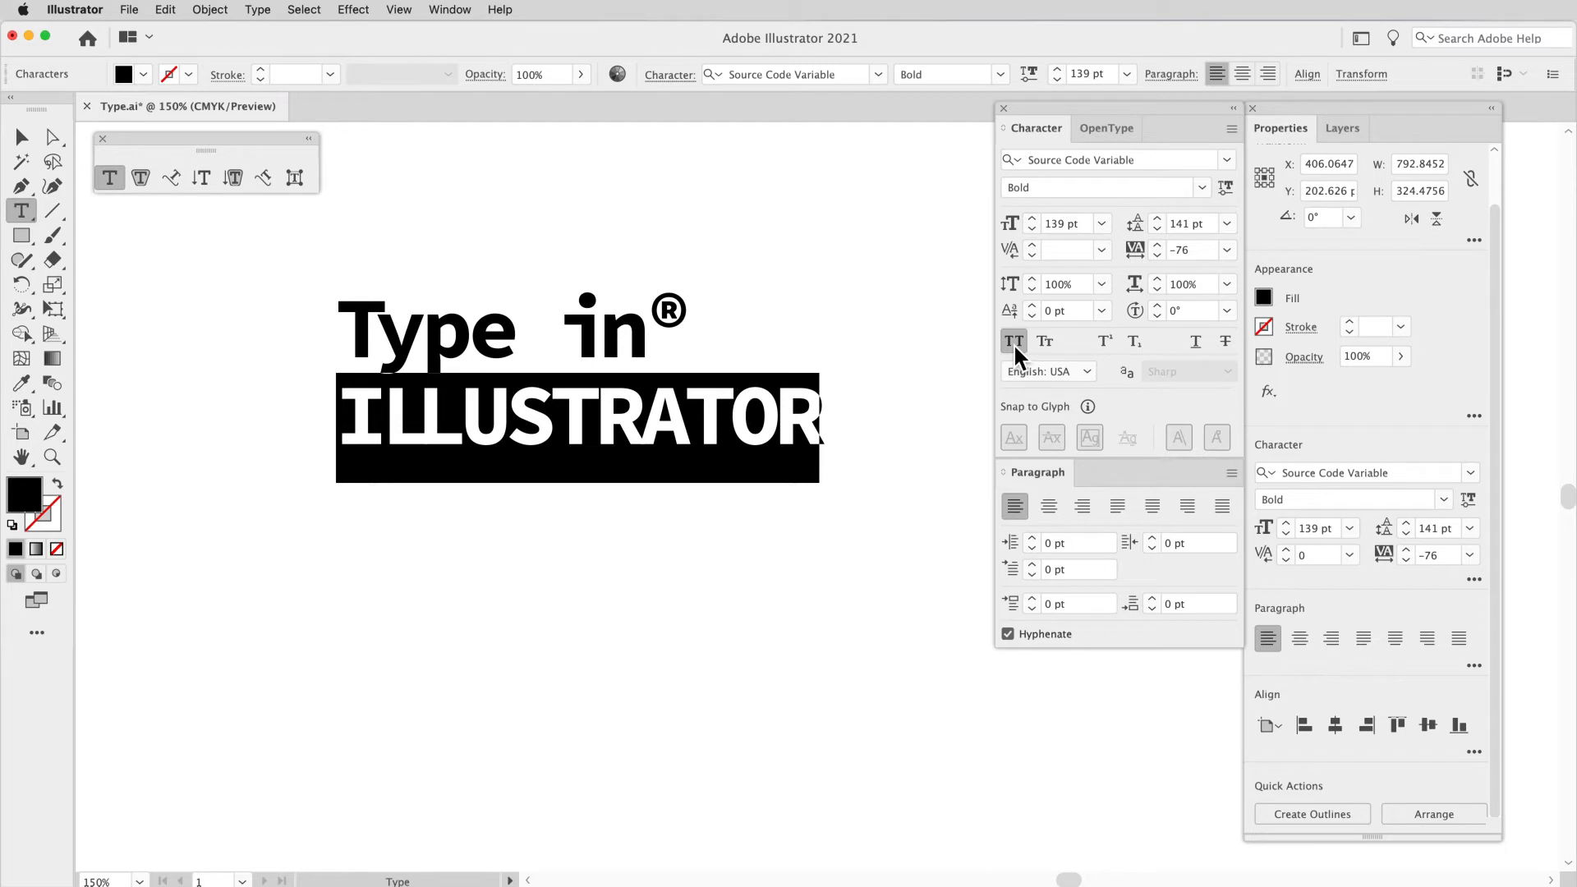
click(1013, 343)
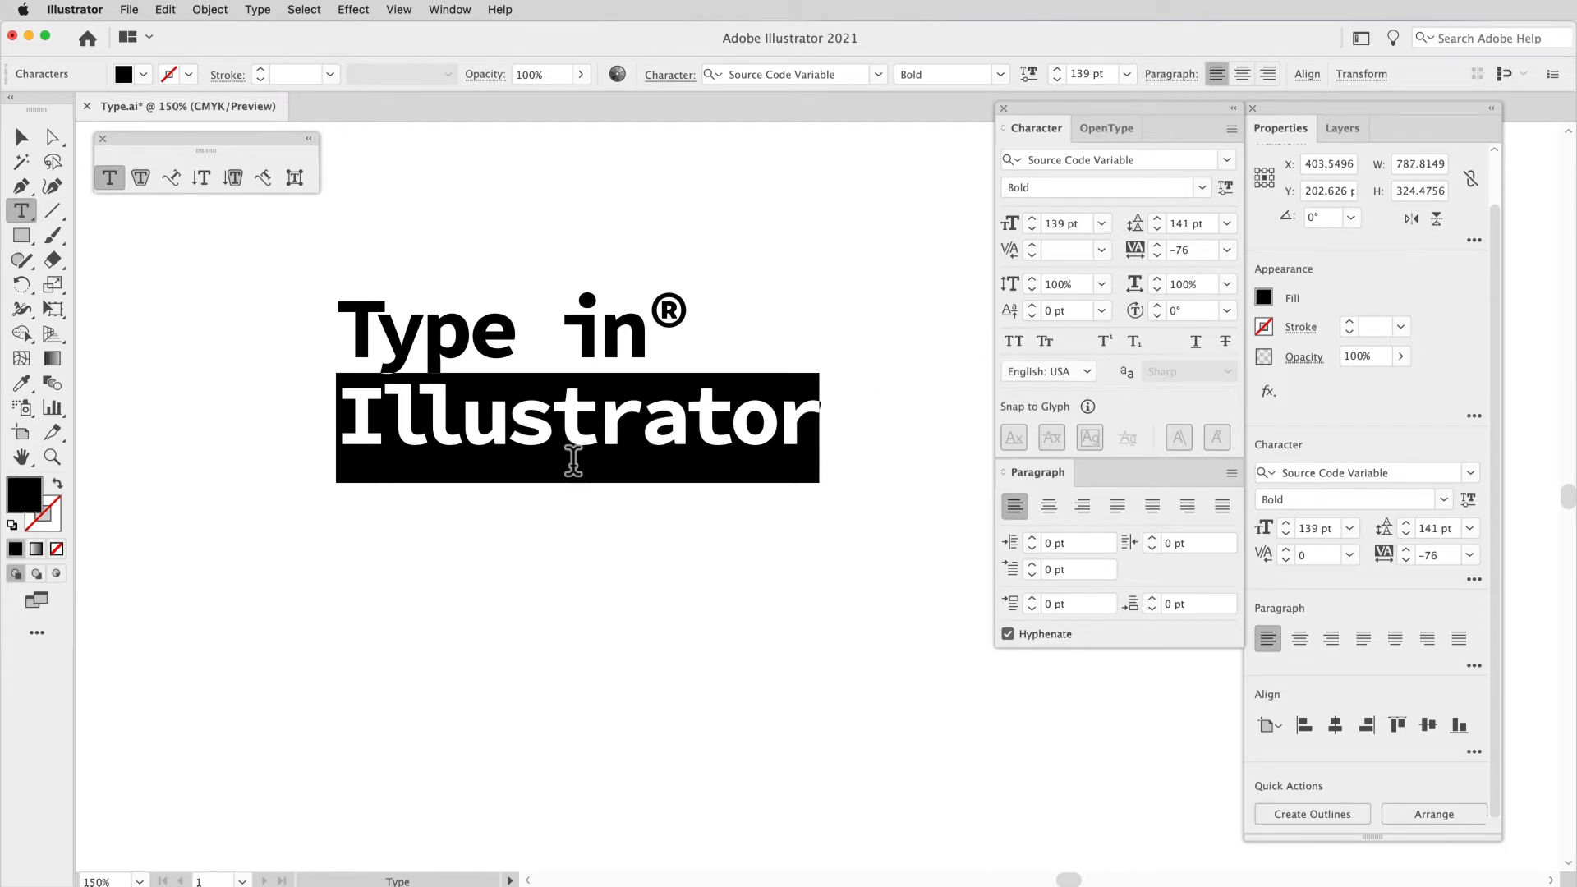
Step: Retype the last three letters of "Type" as capitals "YPE" and replace them with lowercase "ype"
drag(515, 359, 384, 357)
text(YPE)
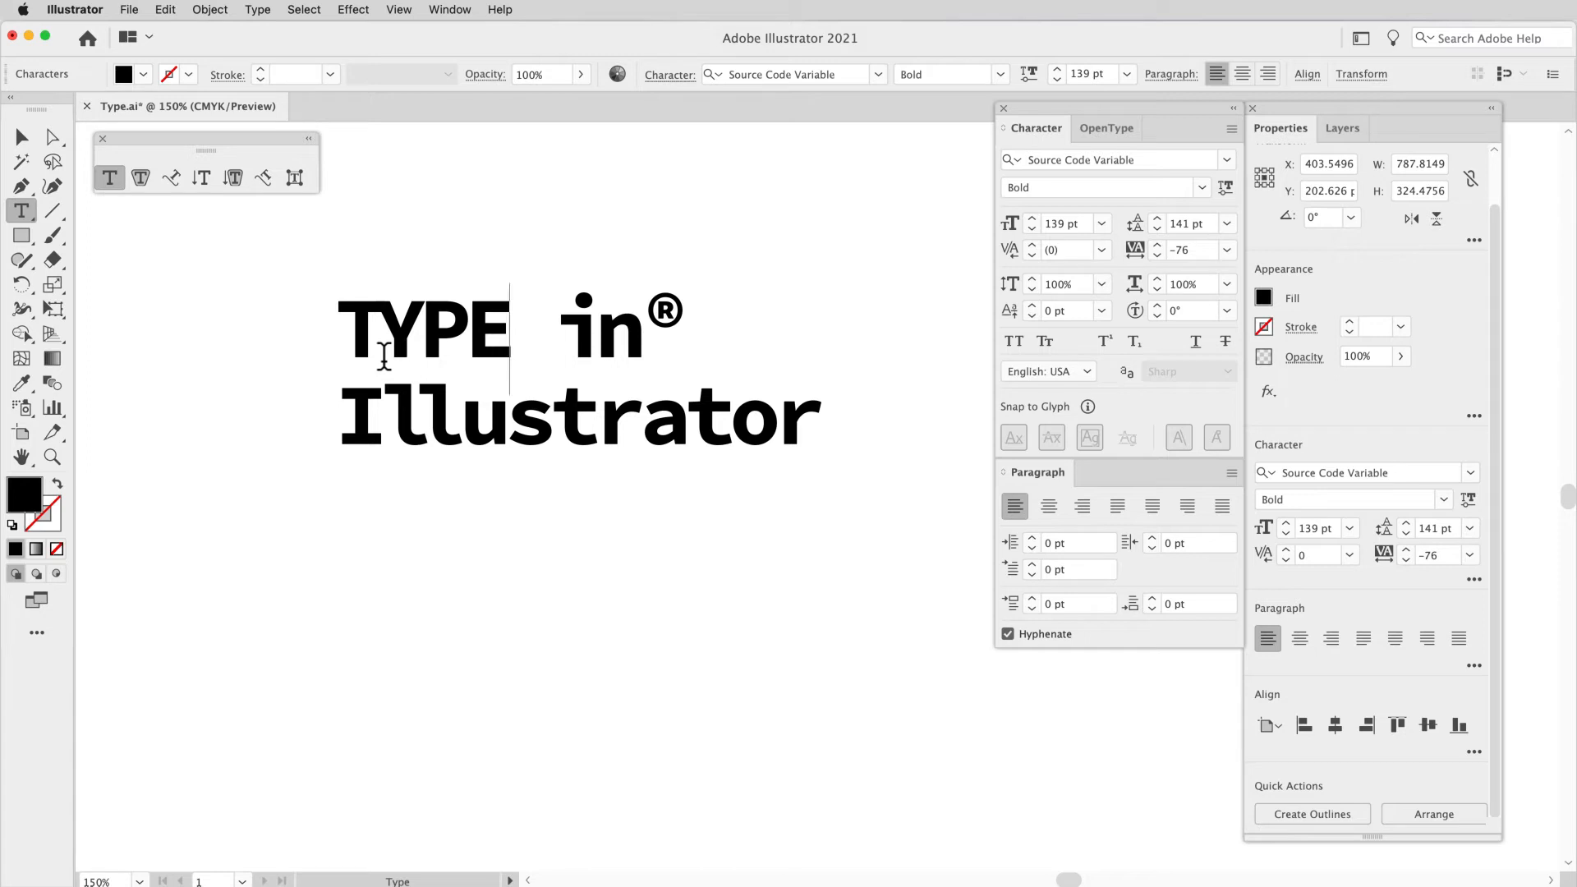
key(BackSpace)
key(BackSpace)
key(BackSpace)
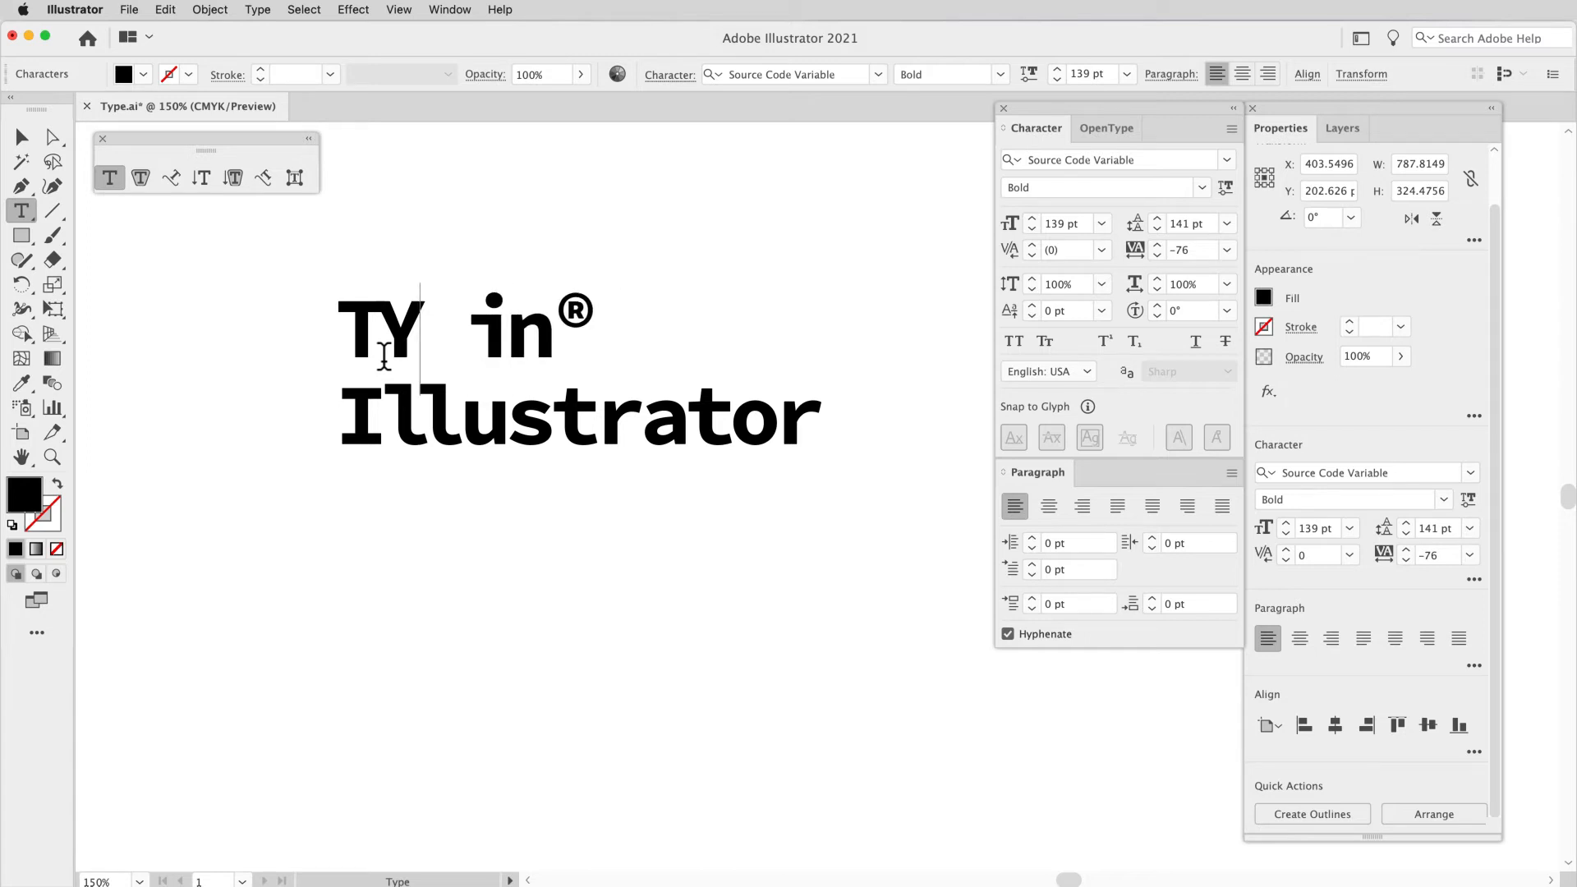
text(ype)
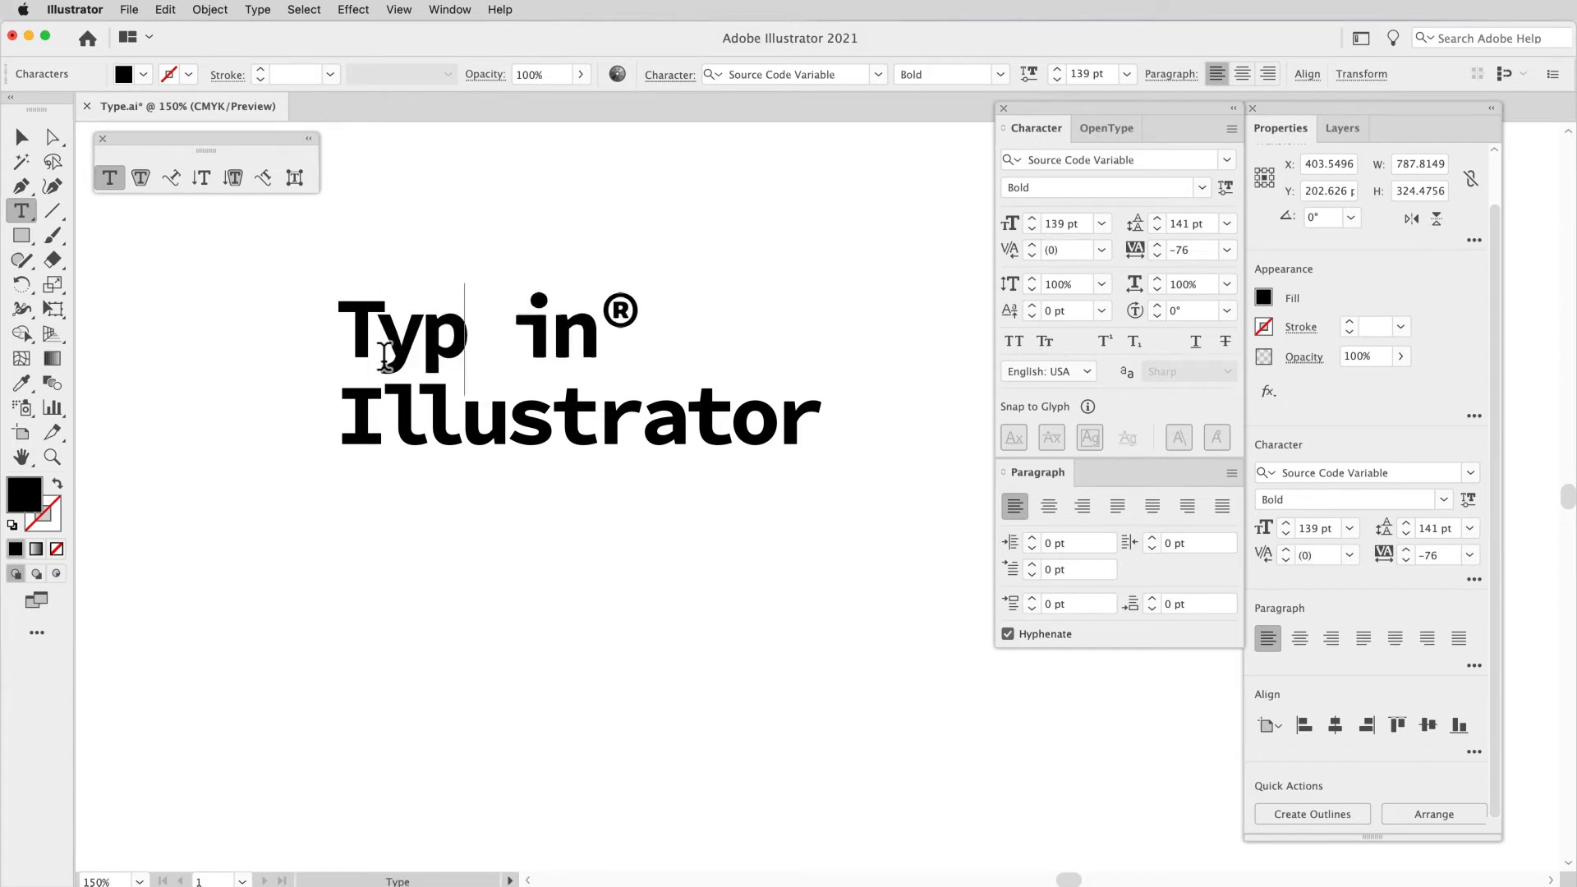
Step: Try All Caps and Small Caps on the word "Type" and turn both off
drag(511, 344, 349, 355)
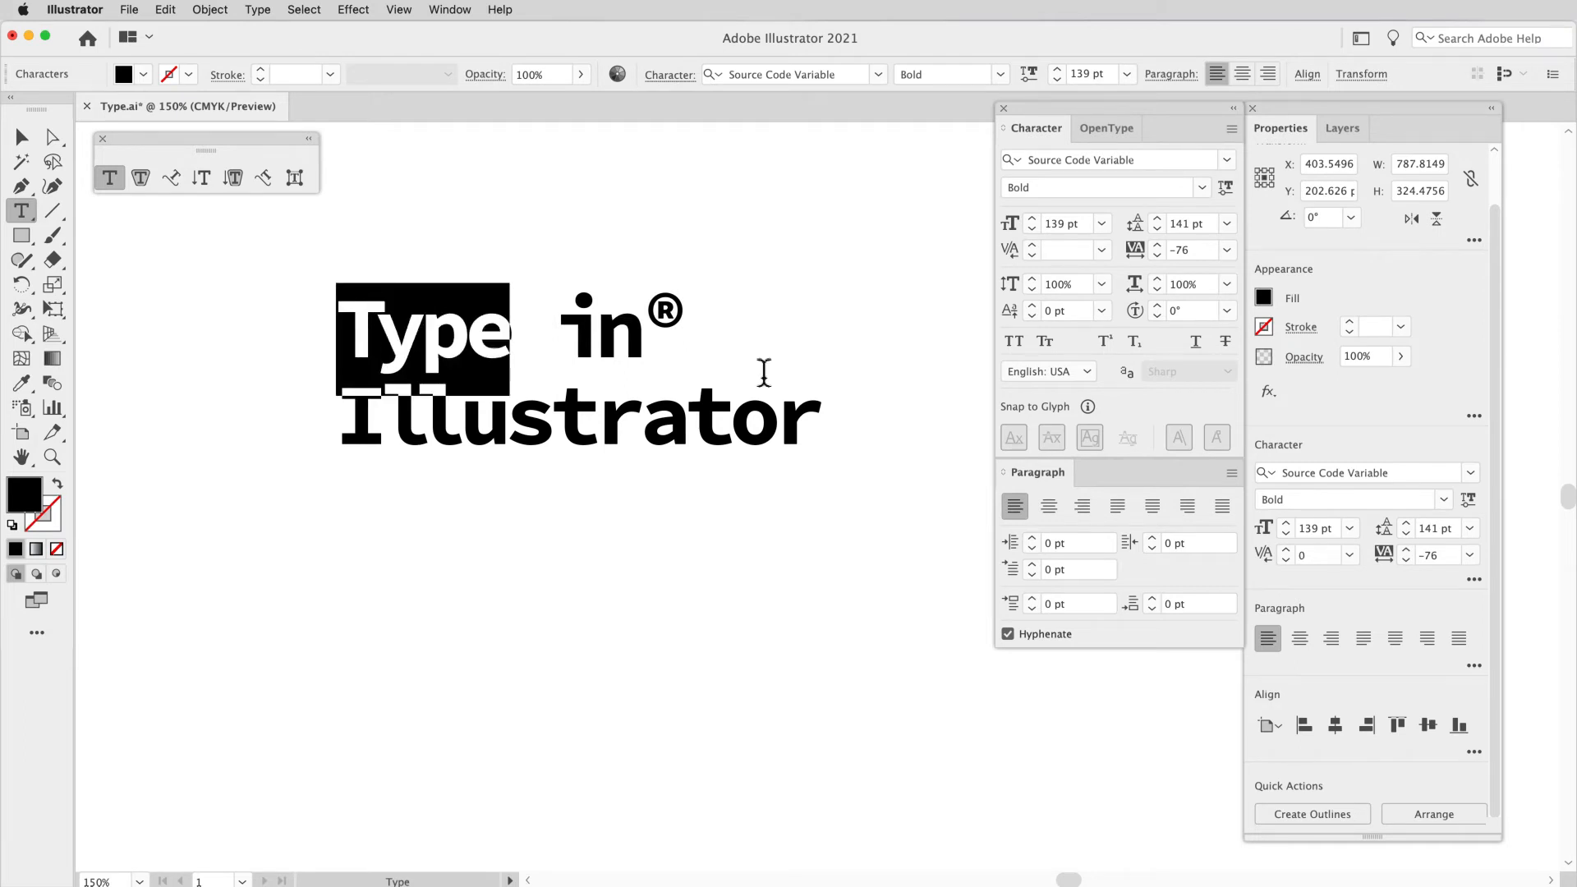
click(1016, 342)
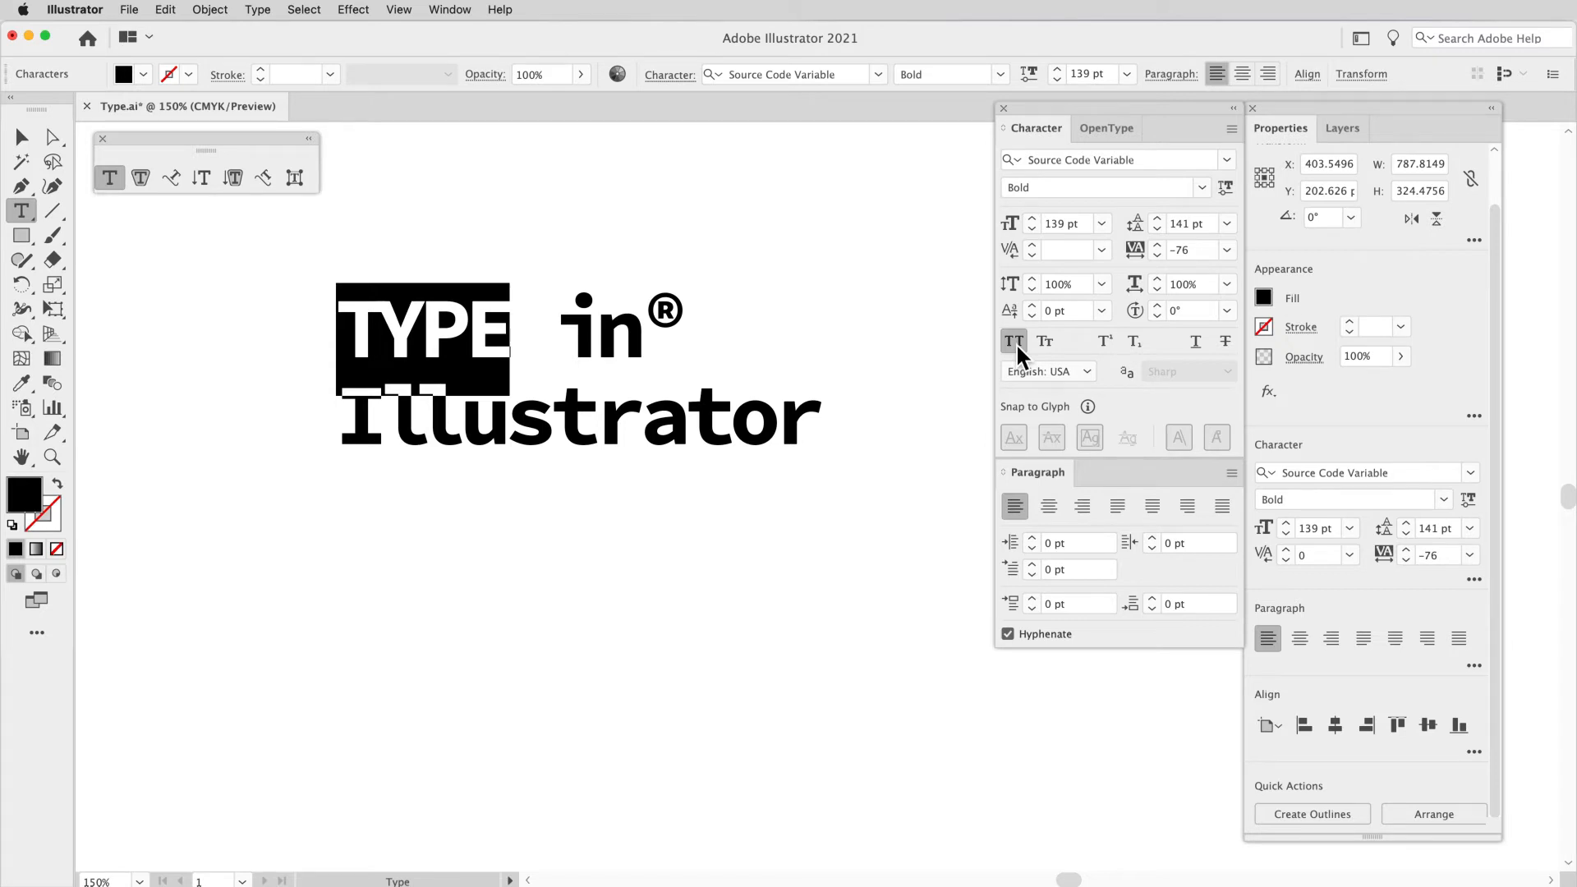
click(1016, 343)
click(1015, 343)
click(1014, 341)
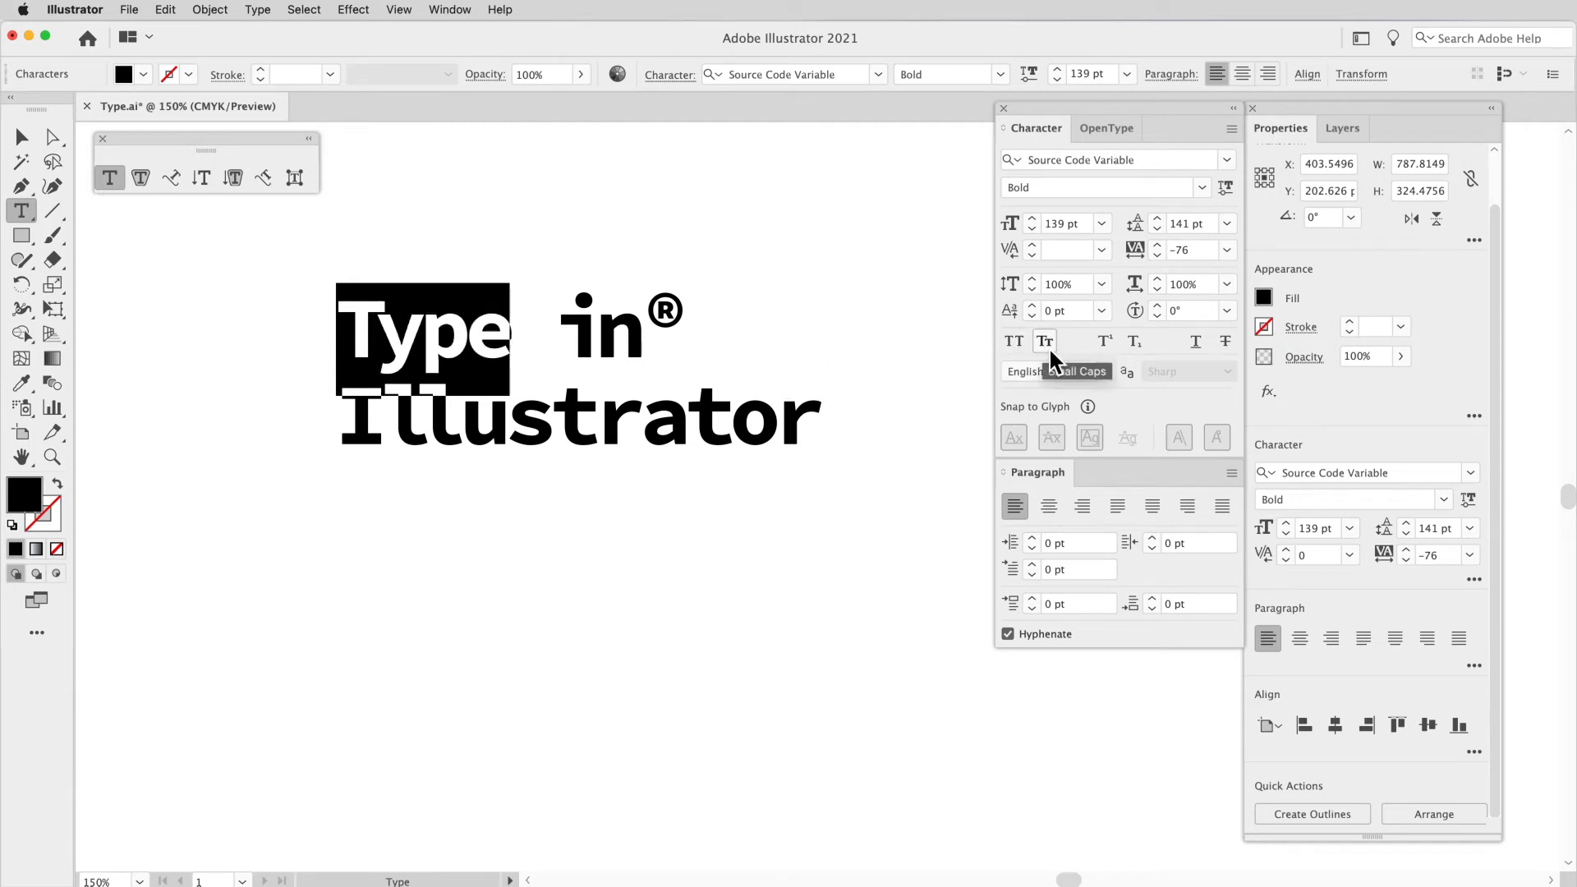
click(1045, 342)
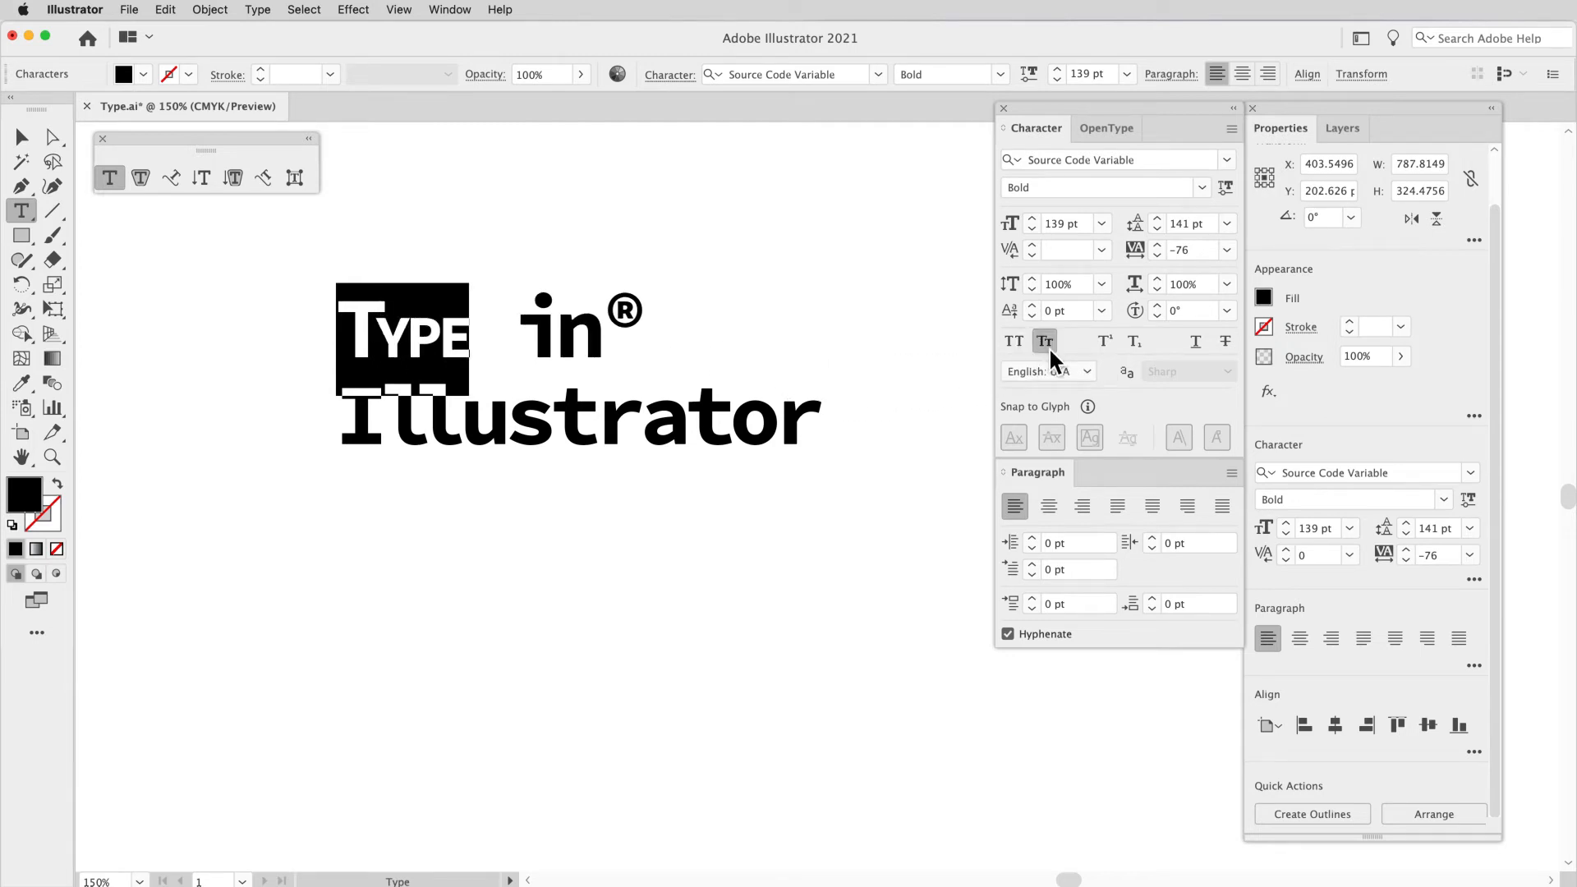
click(1048, 347)
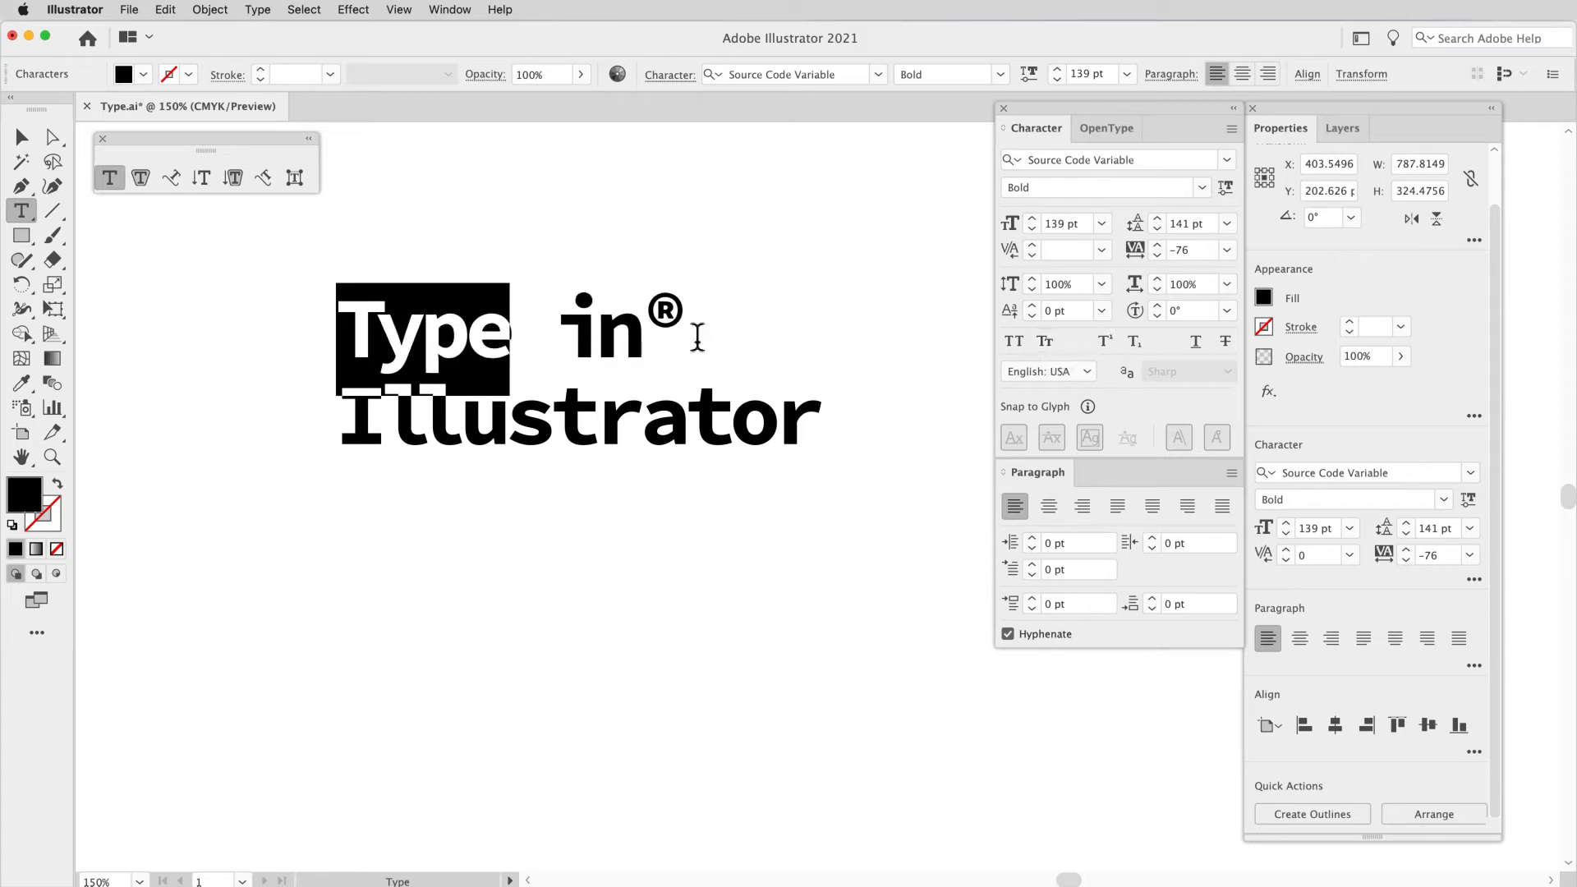
Step: Try Superscript and Subscript on the ® symbol and turn both off
drag(694, 338, 662, 336)
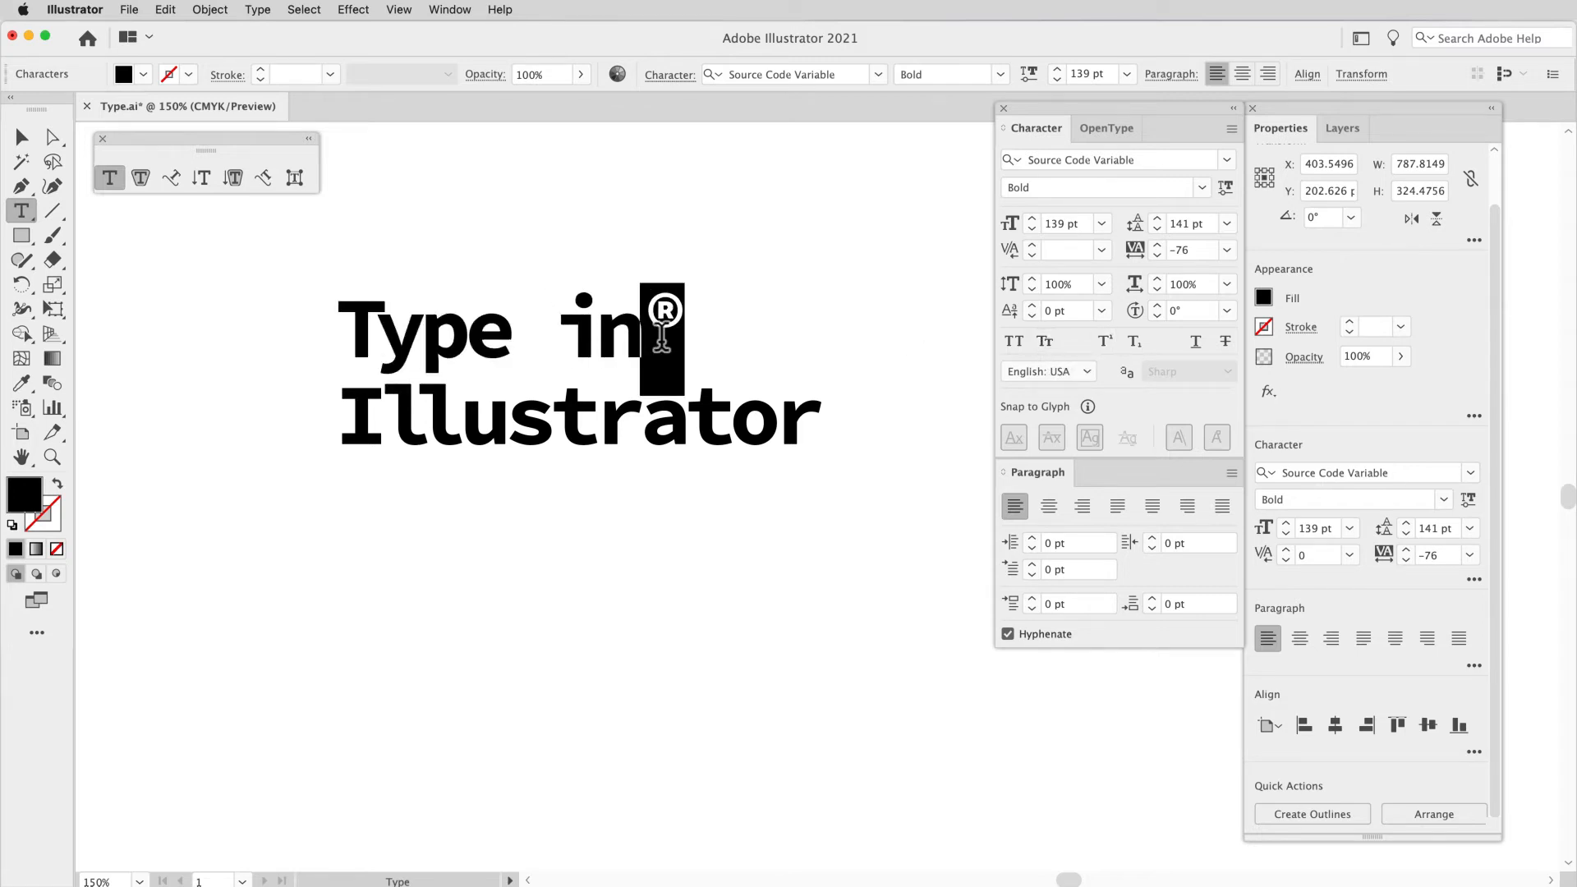
click(1109, 343)
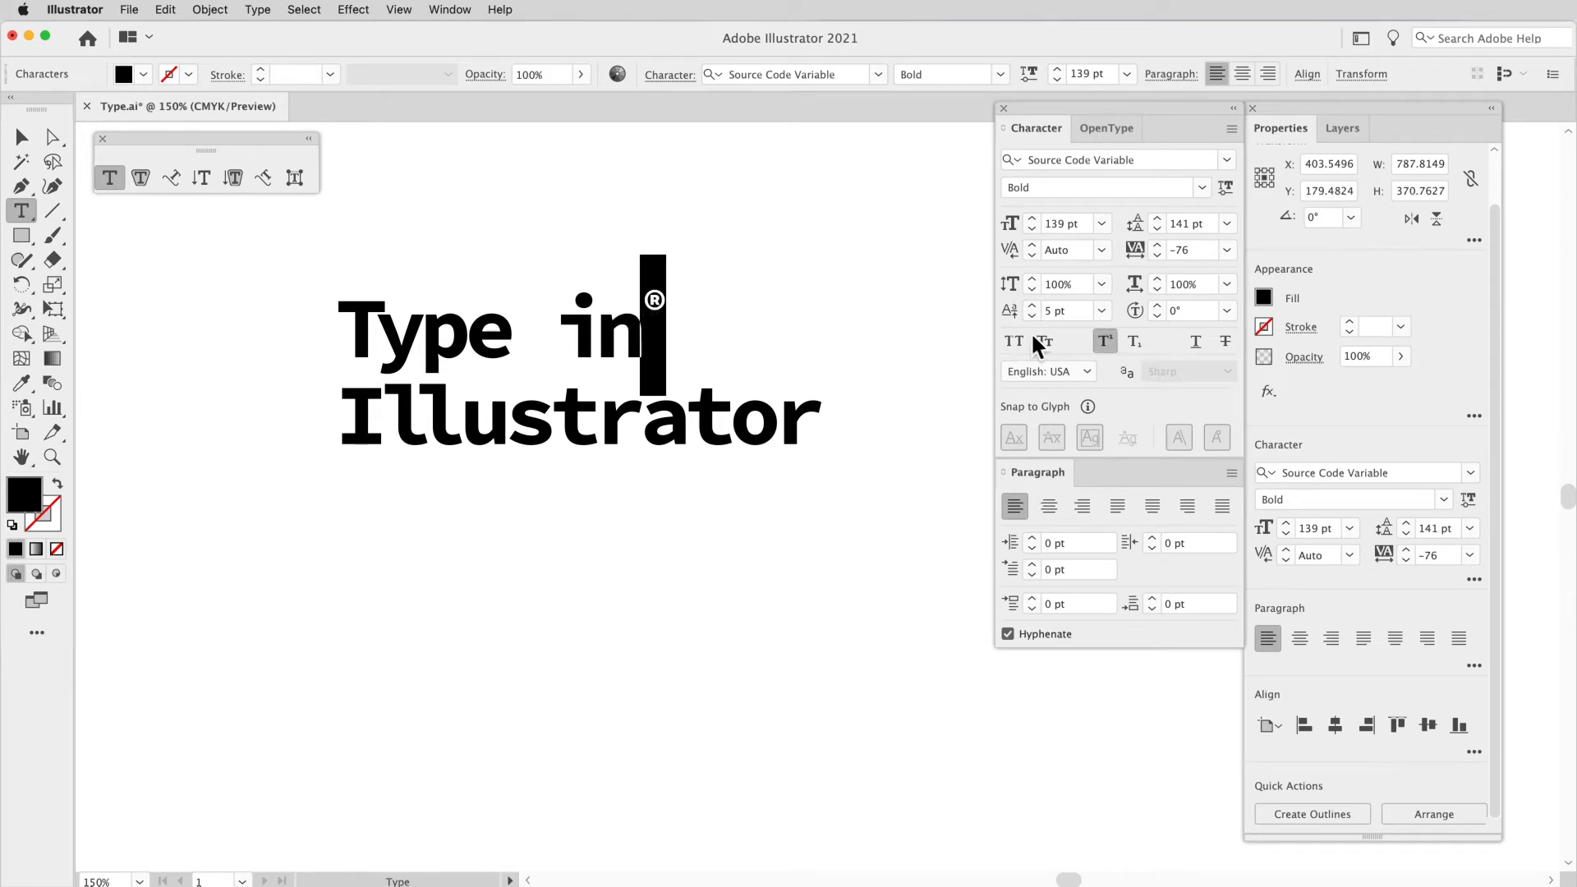
click(1109, 347)
click(1134, 342)
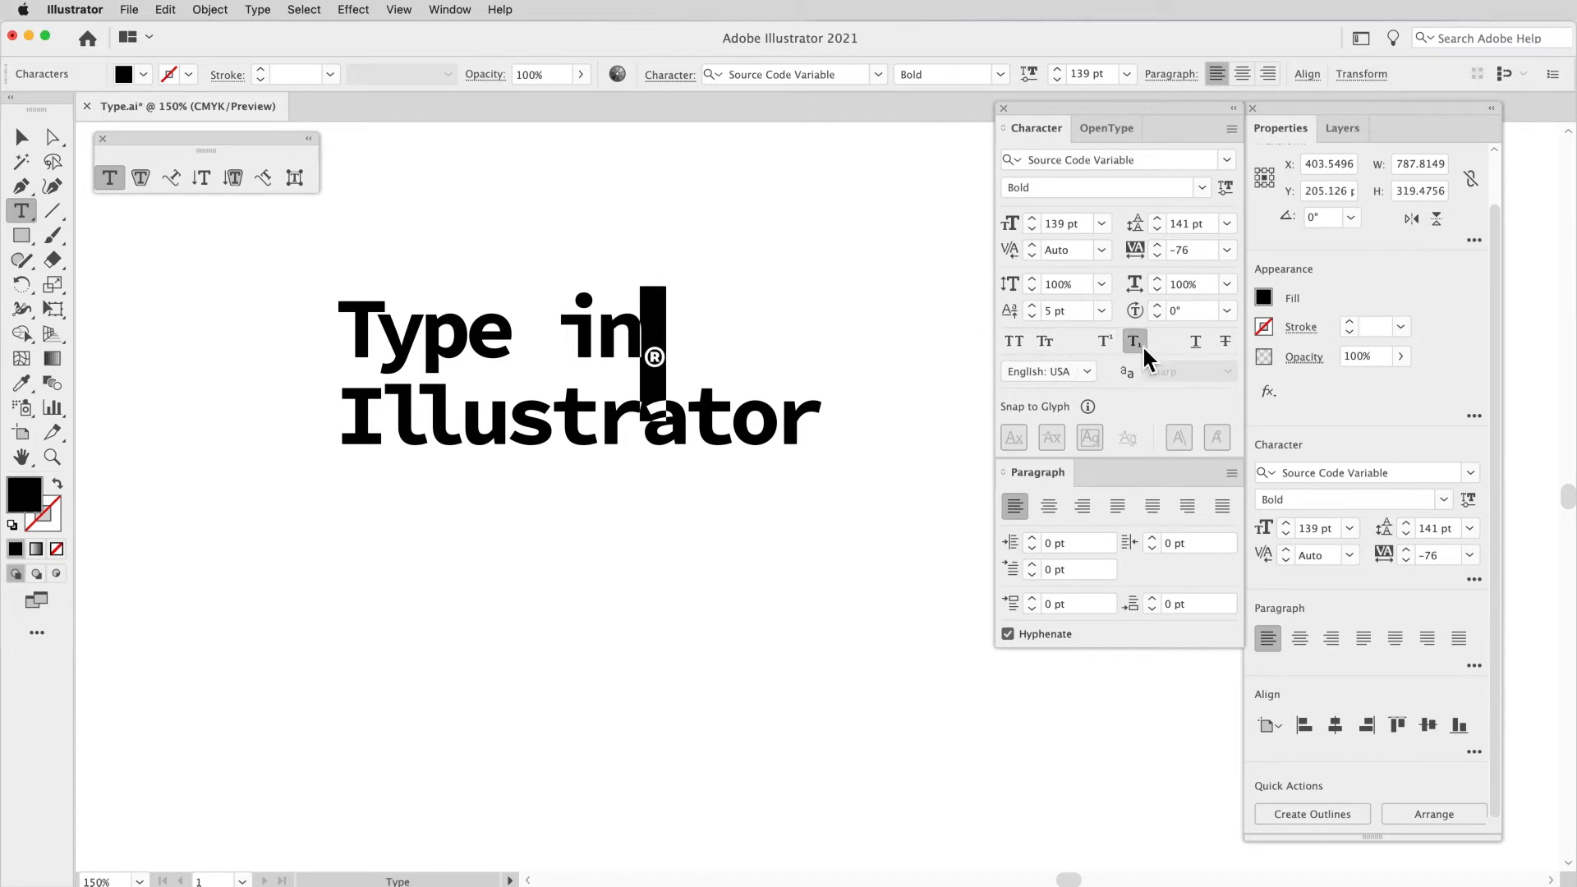
click(1144, 349)
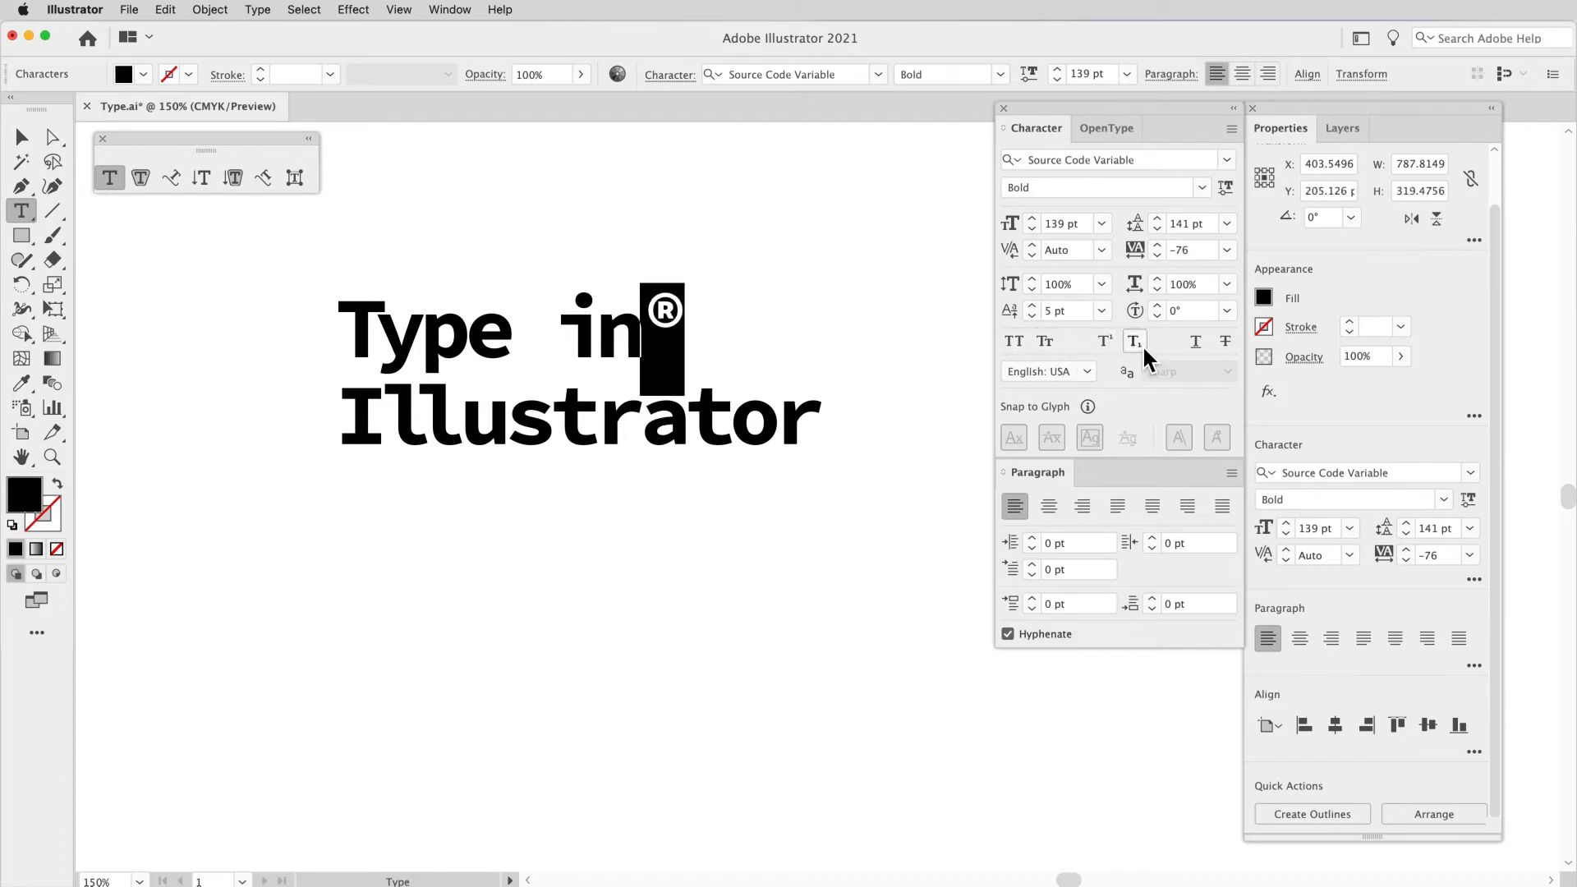
Step: Try Underline, Strikethrough and All Caps on the word "Type" and turn each one off
double_click(608, 349)
drag(510, 352, 337, 343)
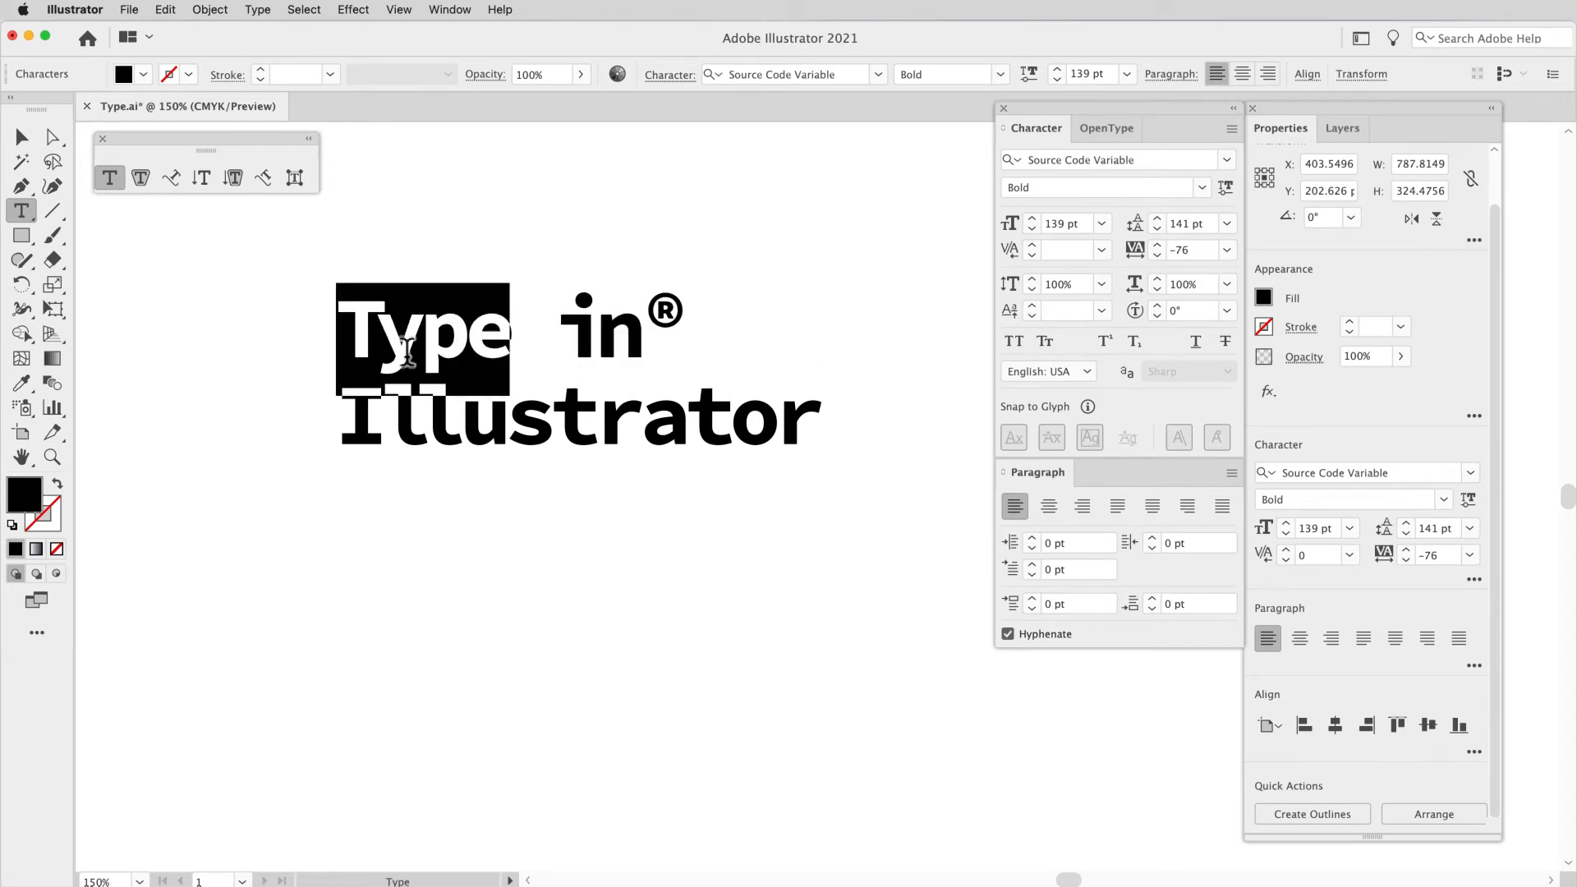
click(1195, 342)
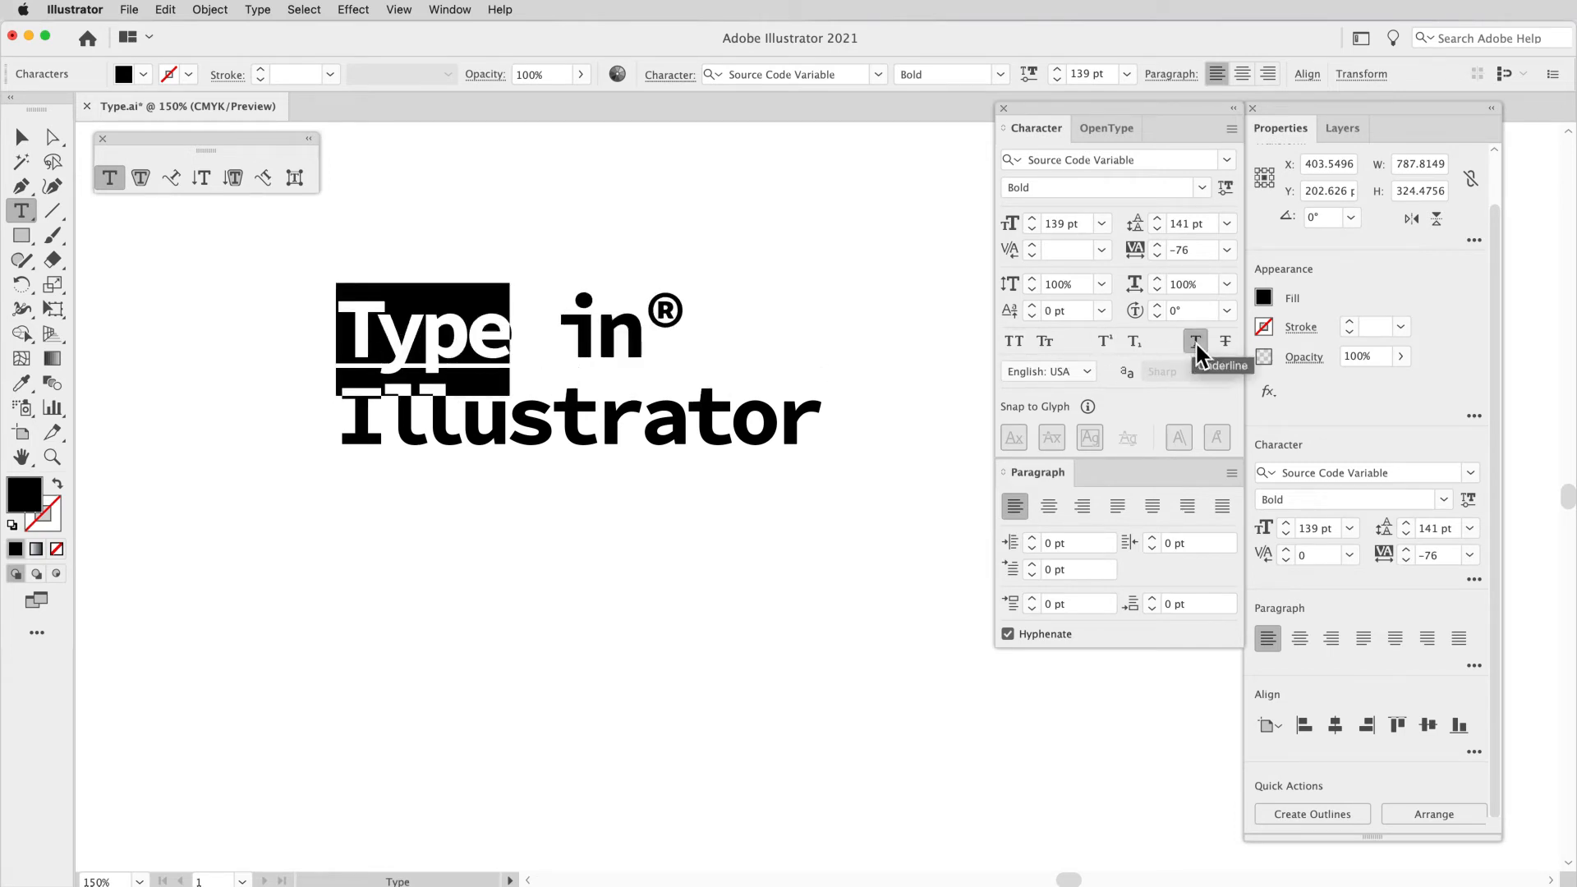
click(1195, 342)
click(1226, 342)
click(1226, 342)
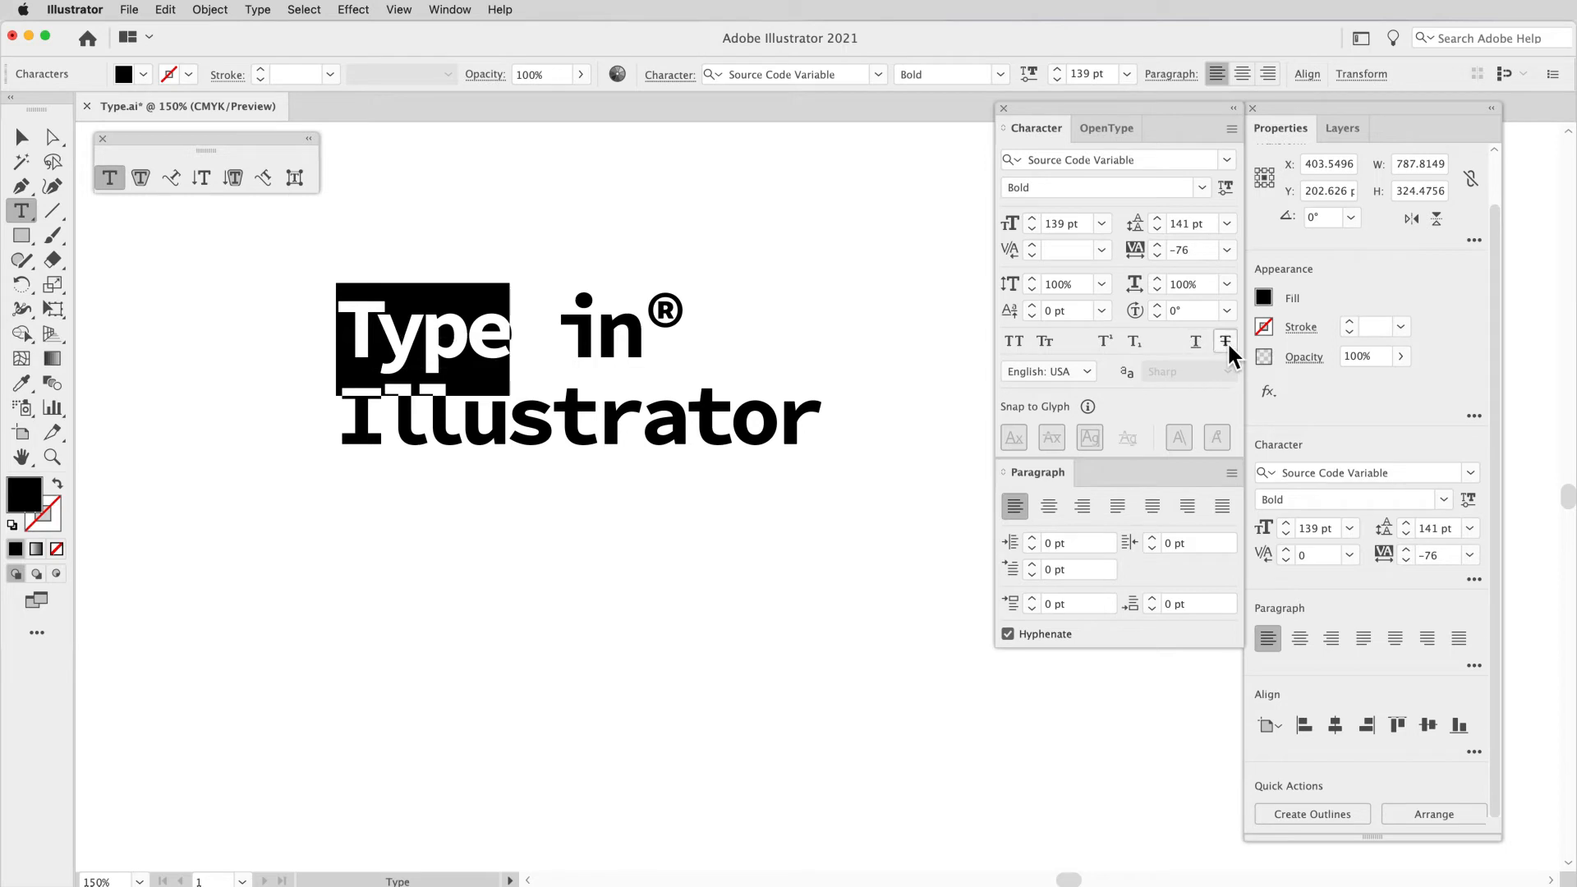
click(1018, 344)
click(1018, 343)
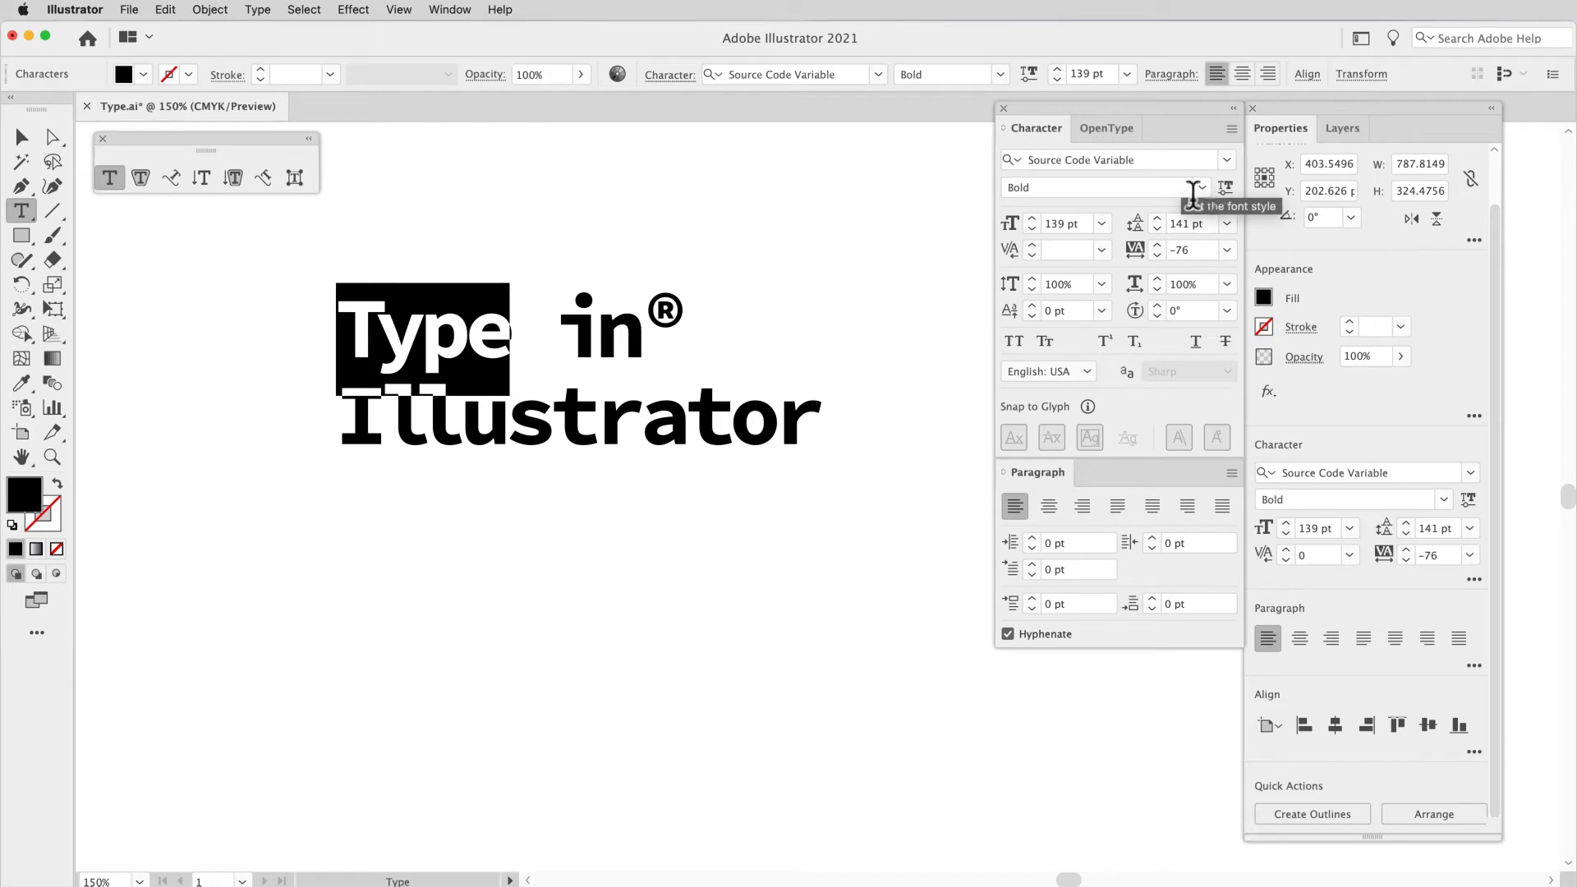
Step: Select the whole heading text and change its font to Almaq Refined
click(641, 433)
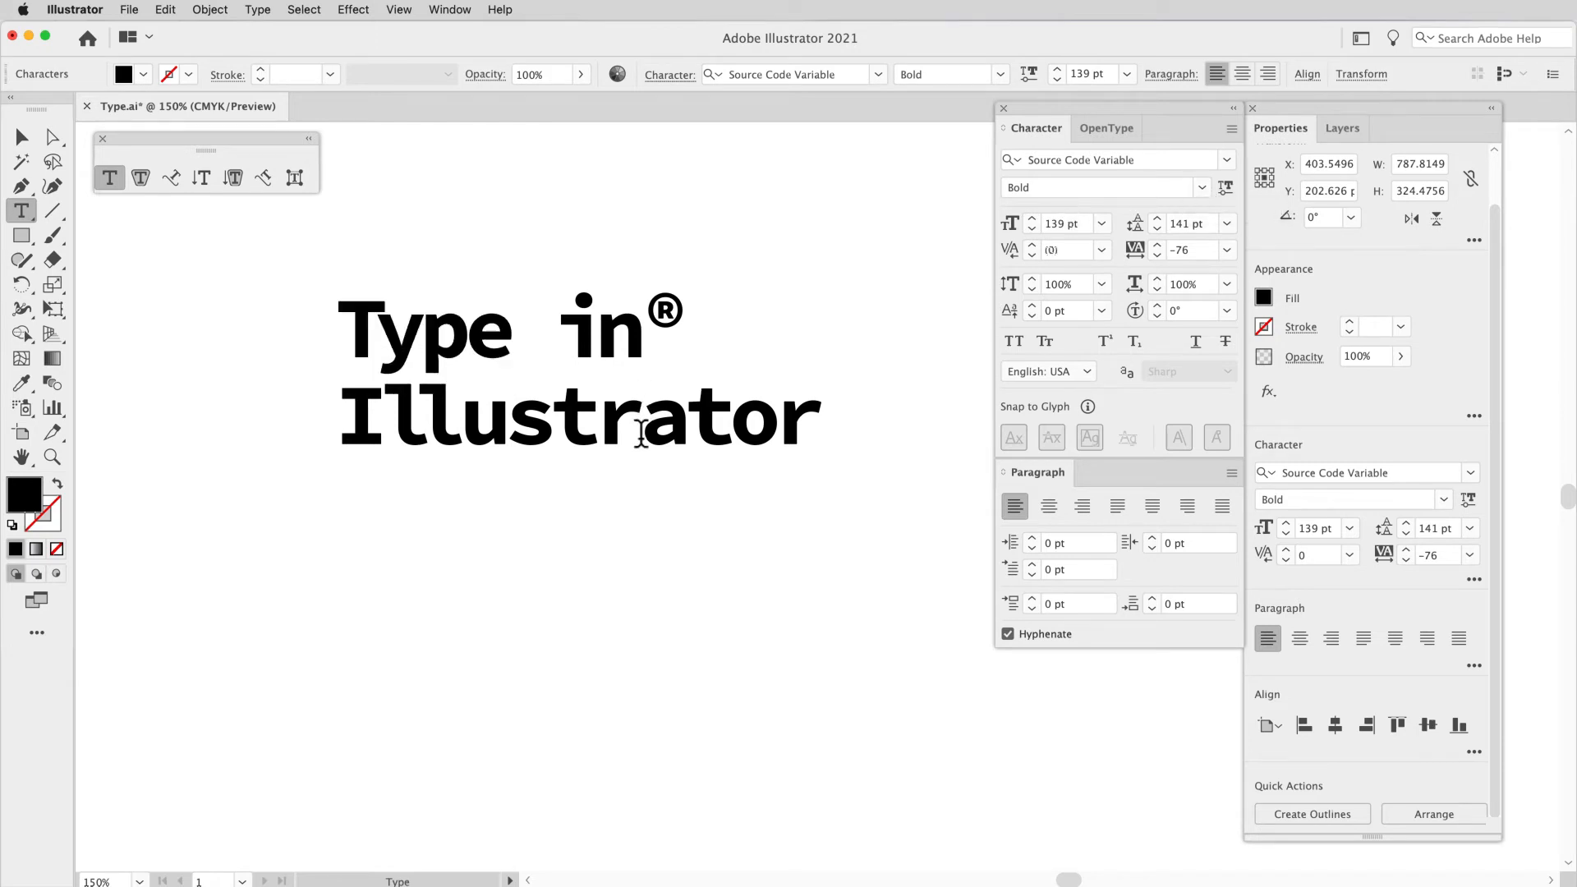
key(super+a)
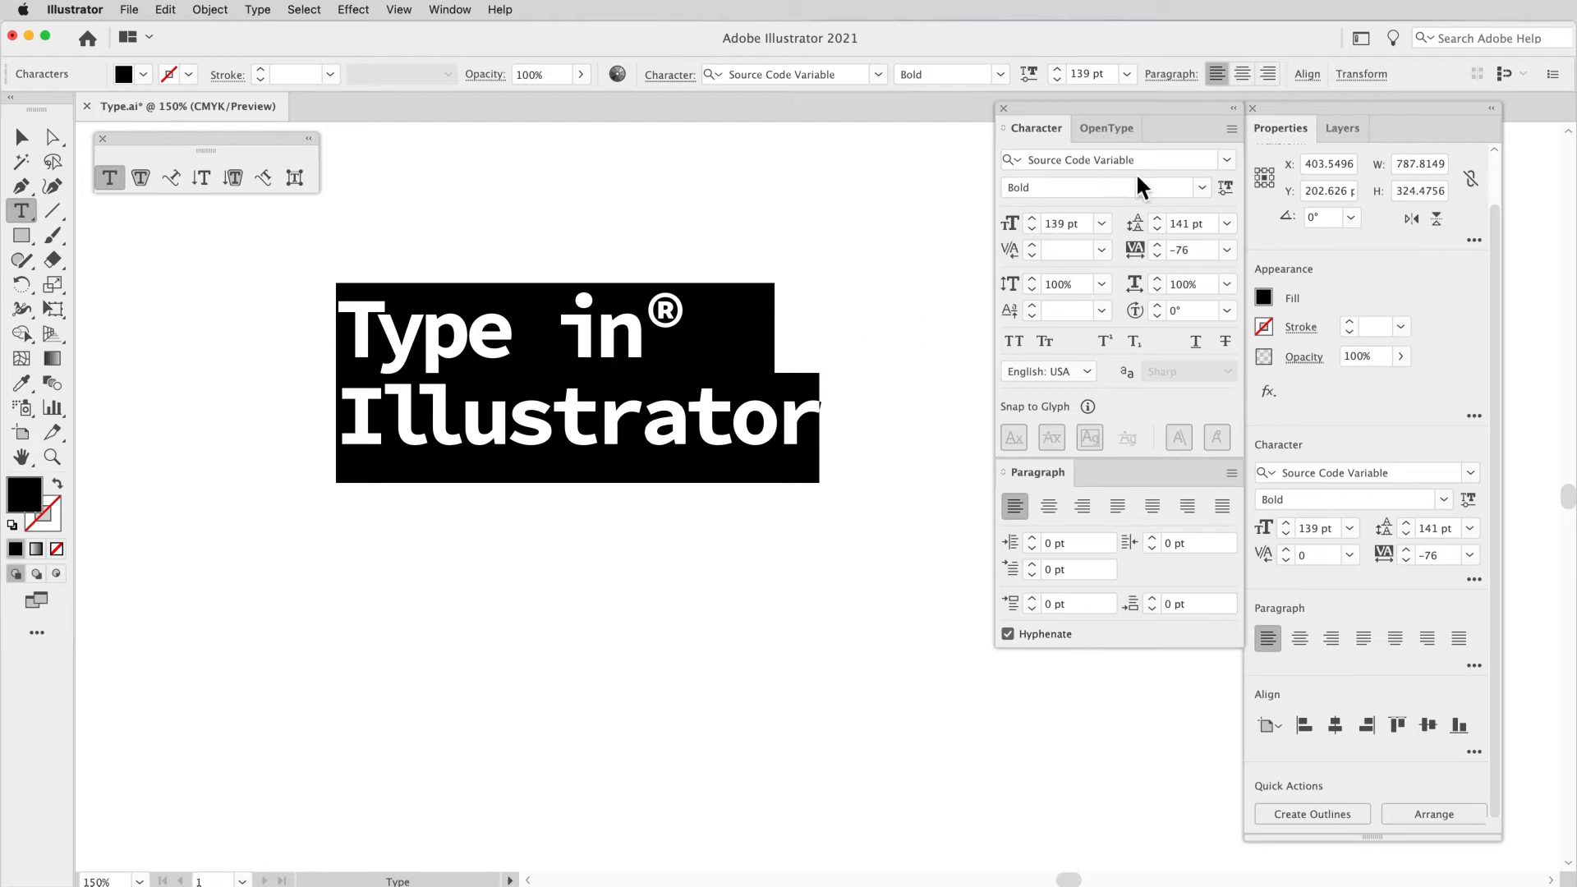
click(1225, 161)
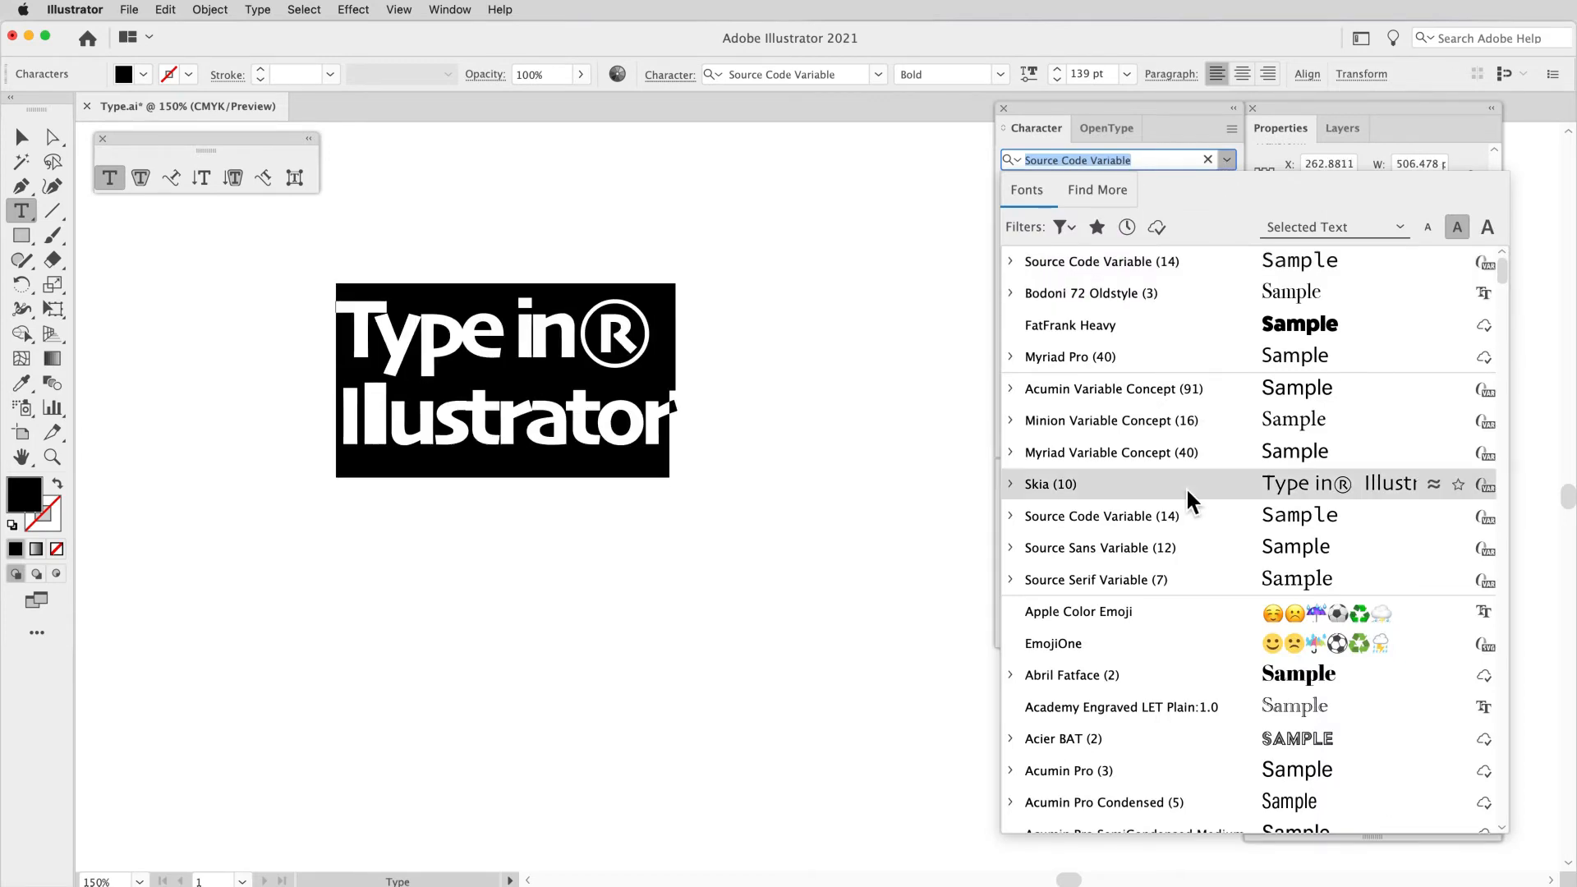
scroll(1186, 487, down, 5)
scroll(1186, 486, down, 6)
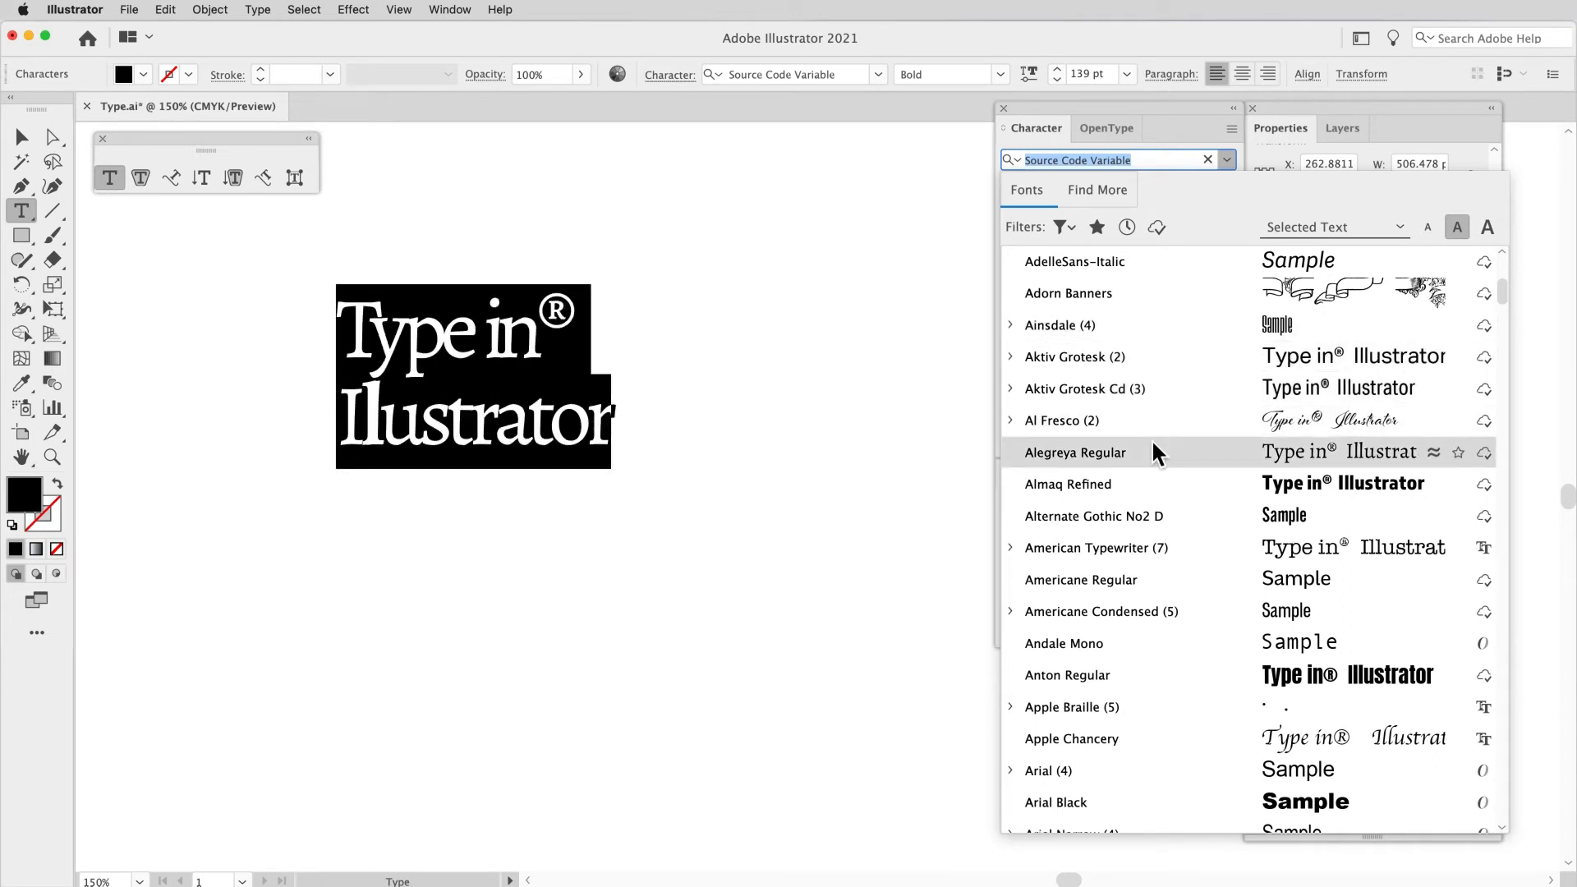
click(1143, 484)
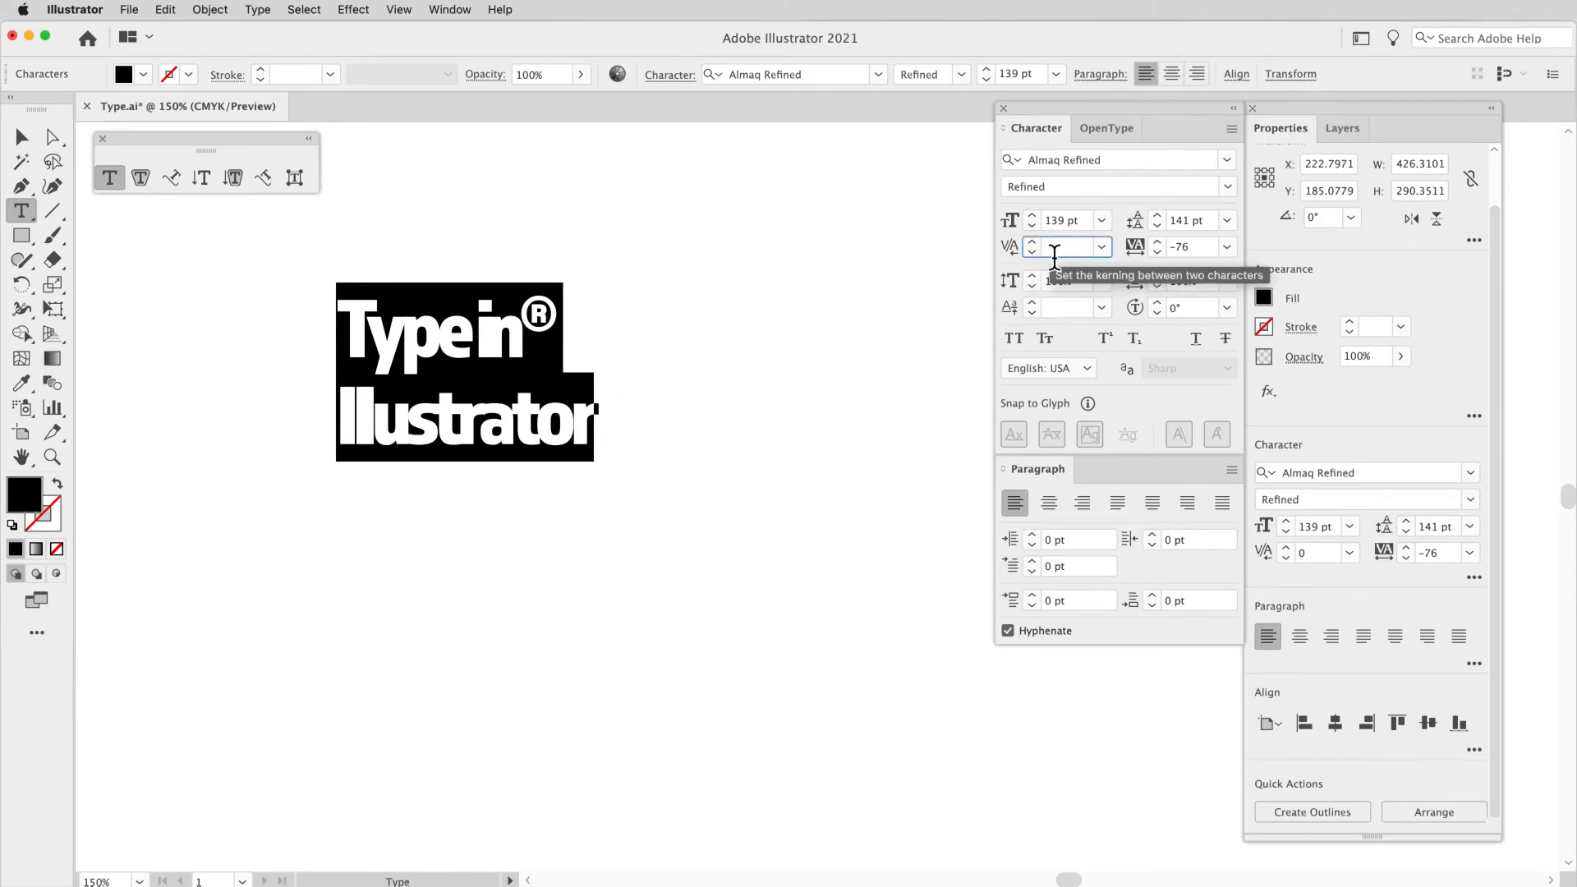
Step: Set both the kerning and the tracking of the selected heading to 0
text(0)
click(1179, 248)
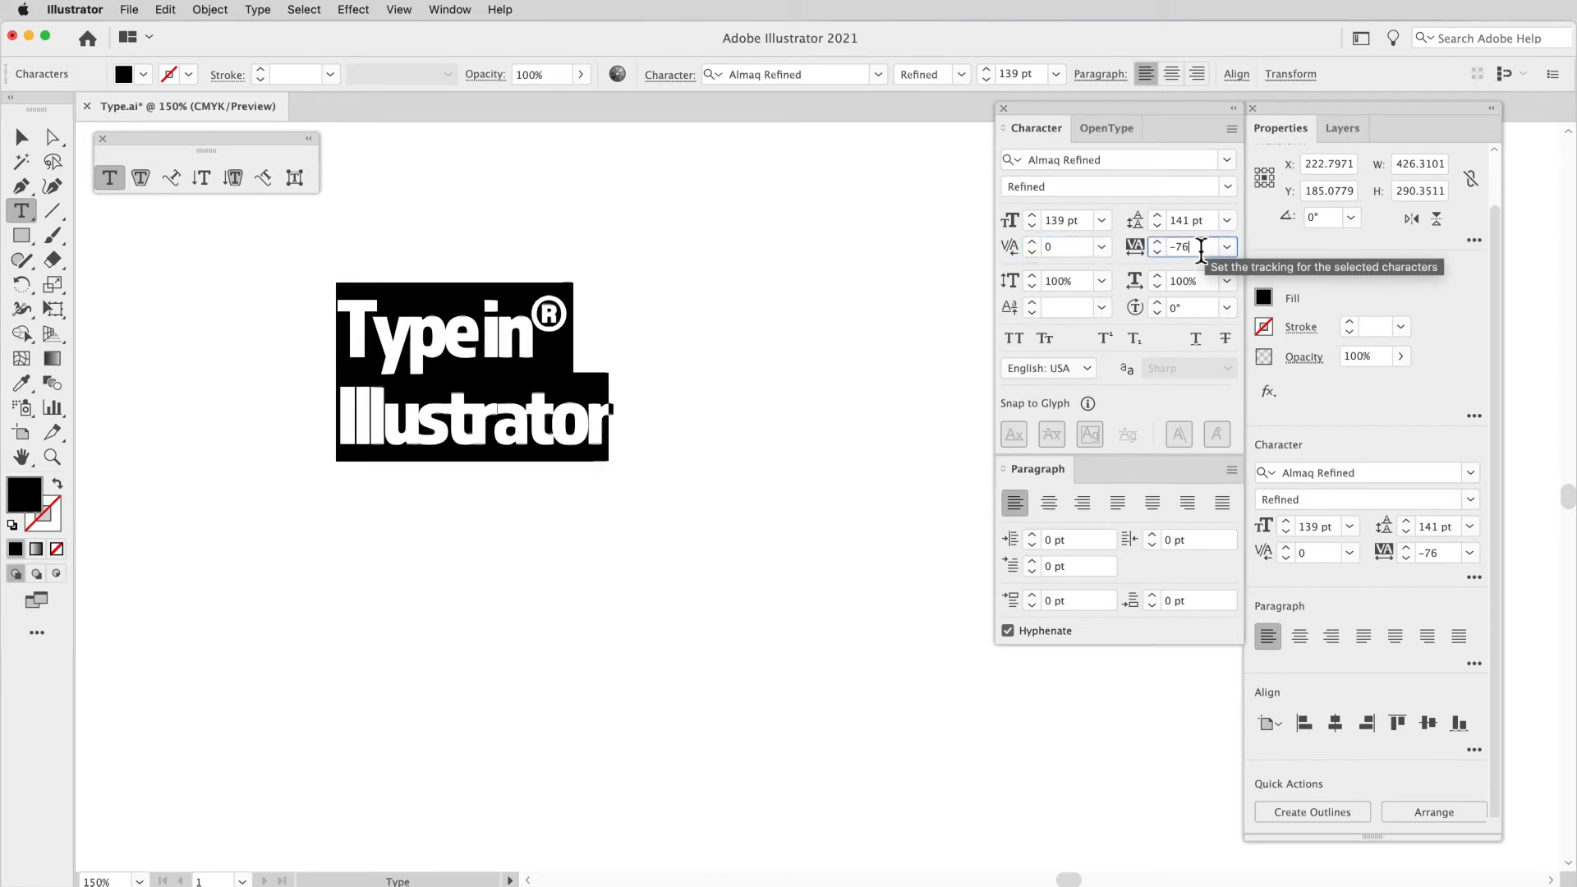
text(0)
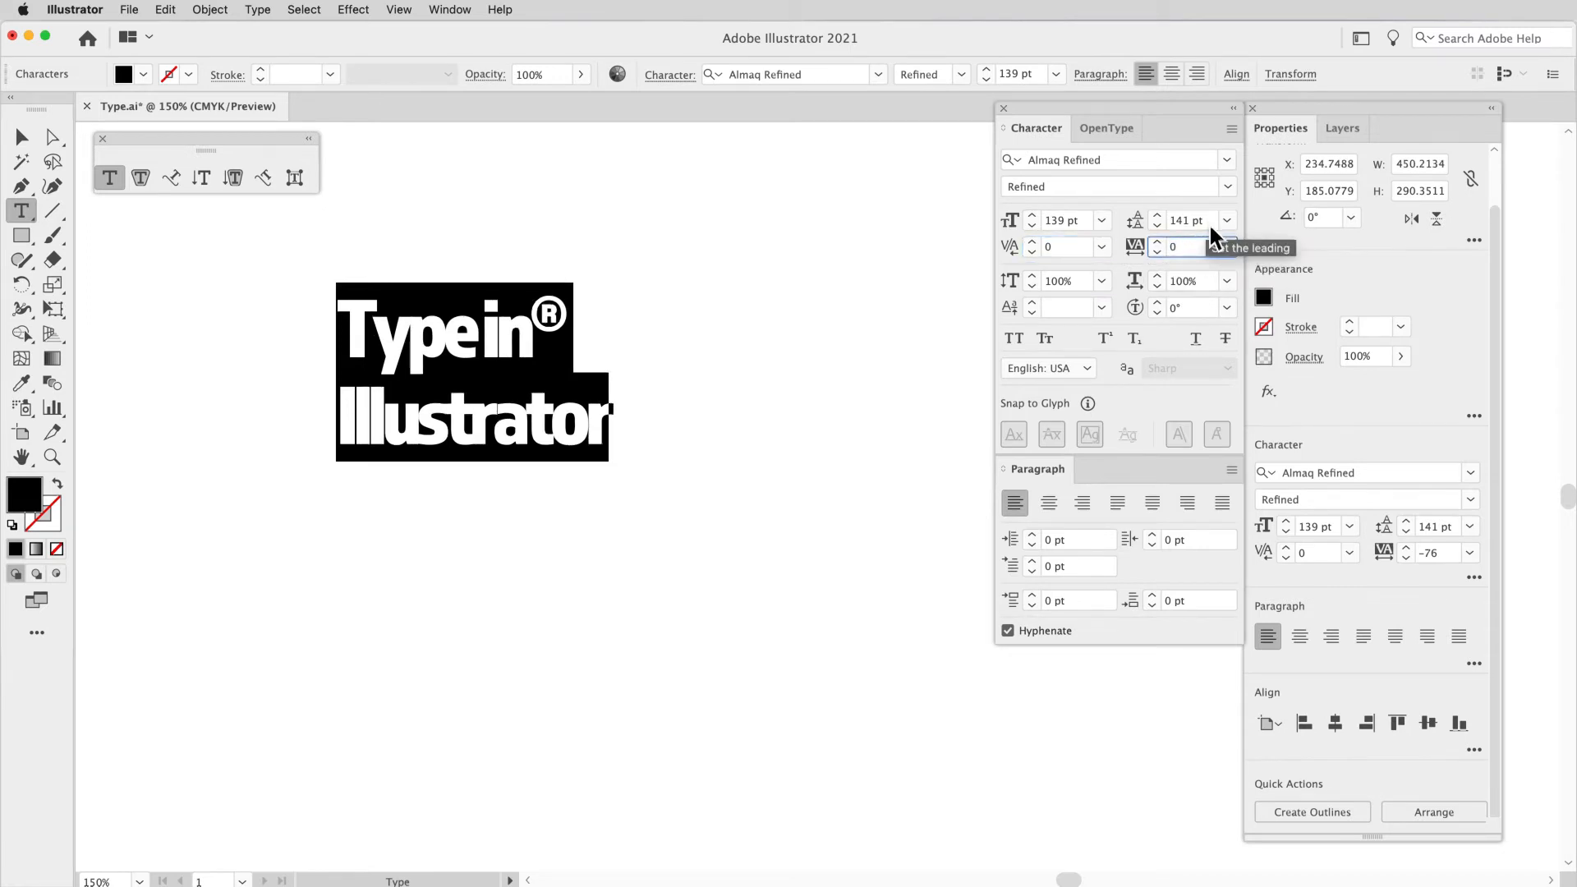
click(1210, 221)
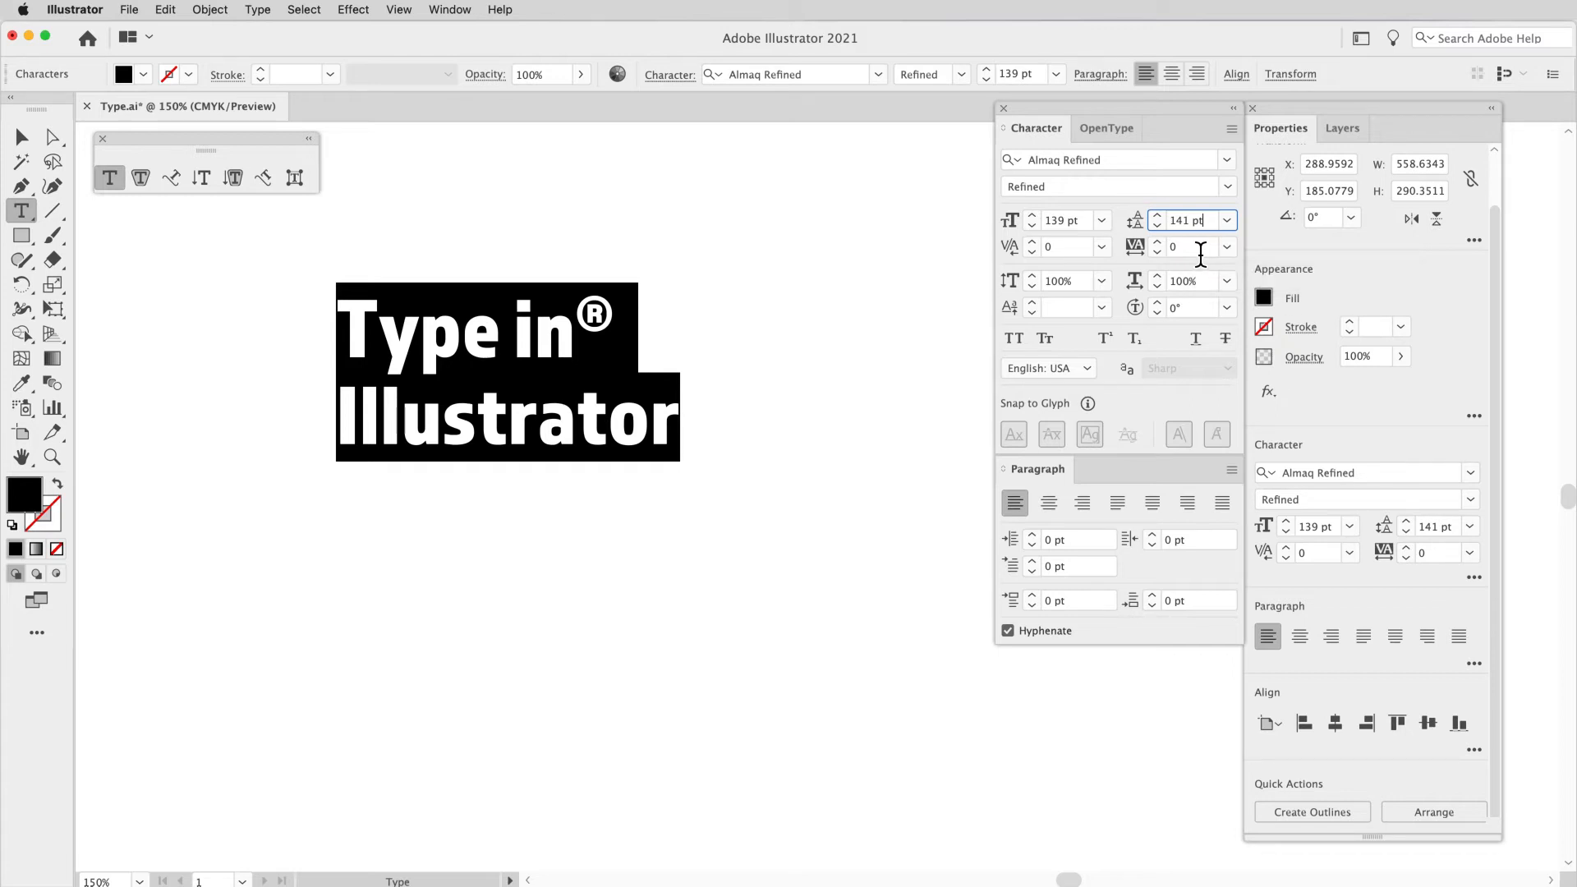
click(1061, 247)
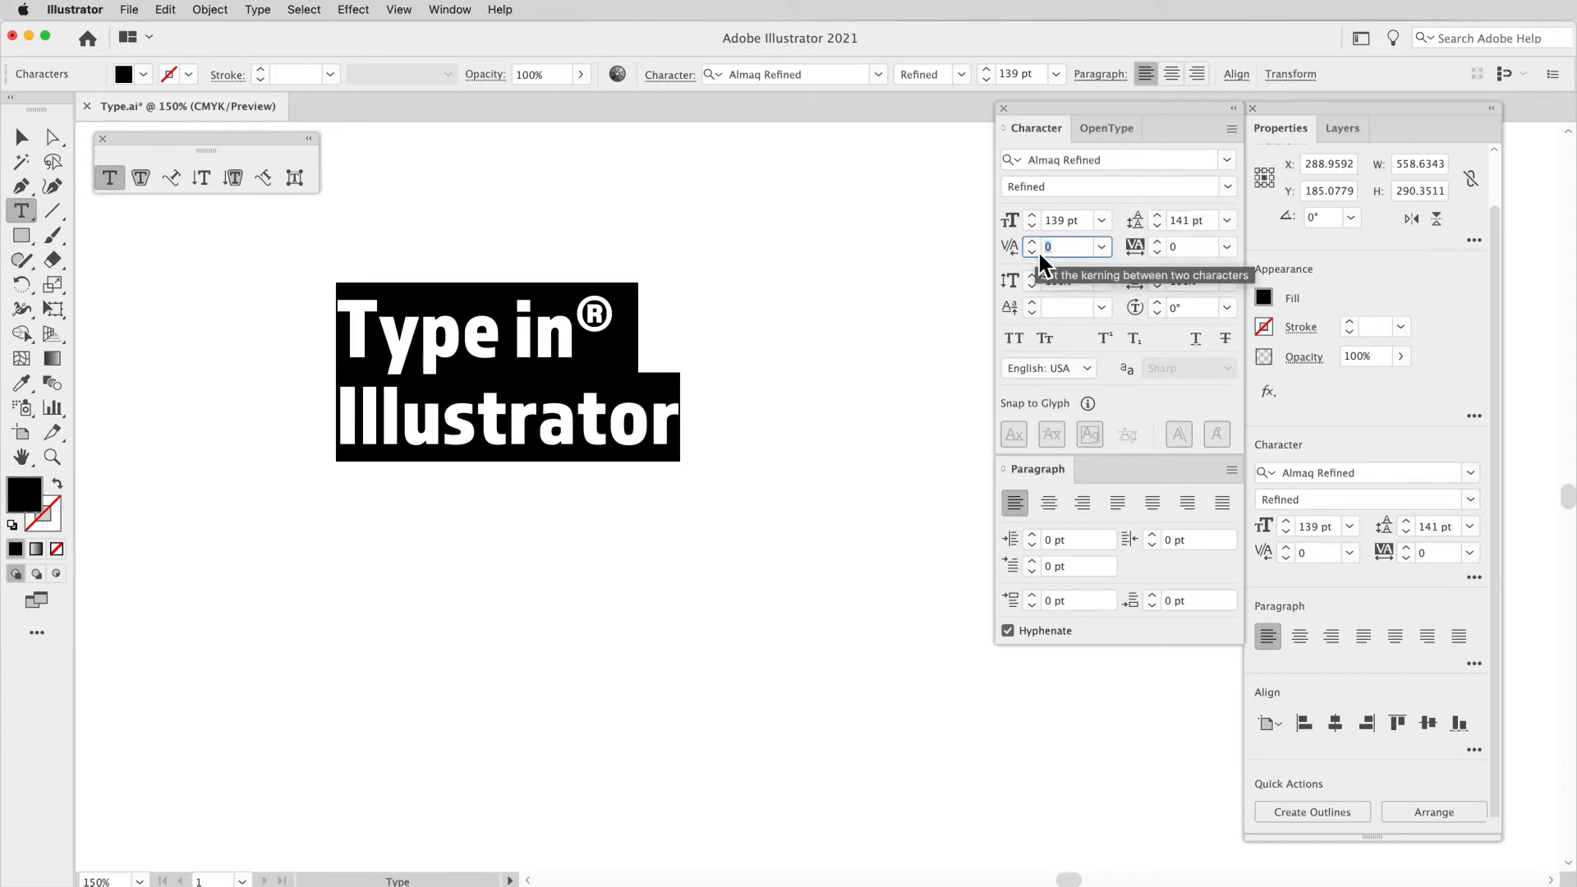
click(1180, 250)
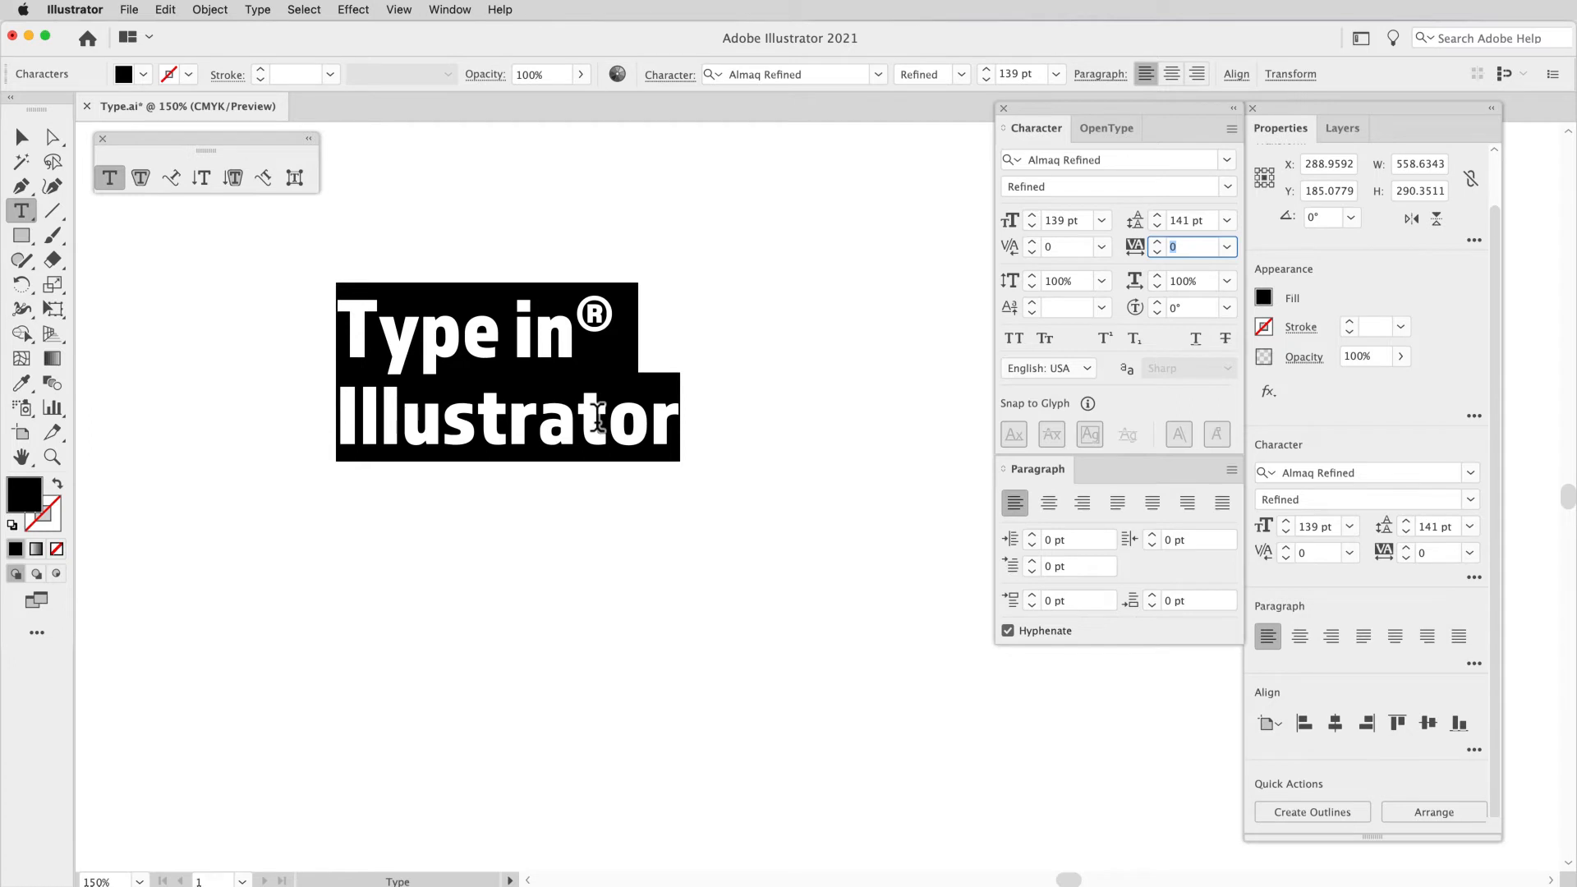
click(1061, 249)
click(1191, 247)
Step: Browse the font list with previews on the heading and keep Selected Text as the sample text
click(1234, 158)
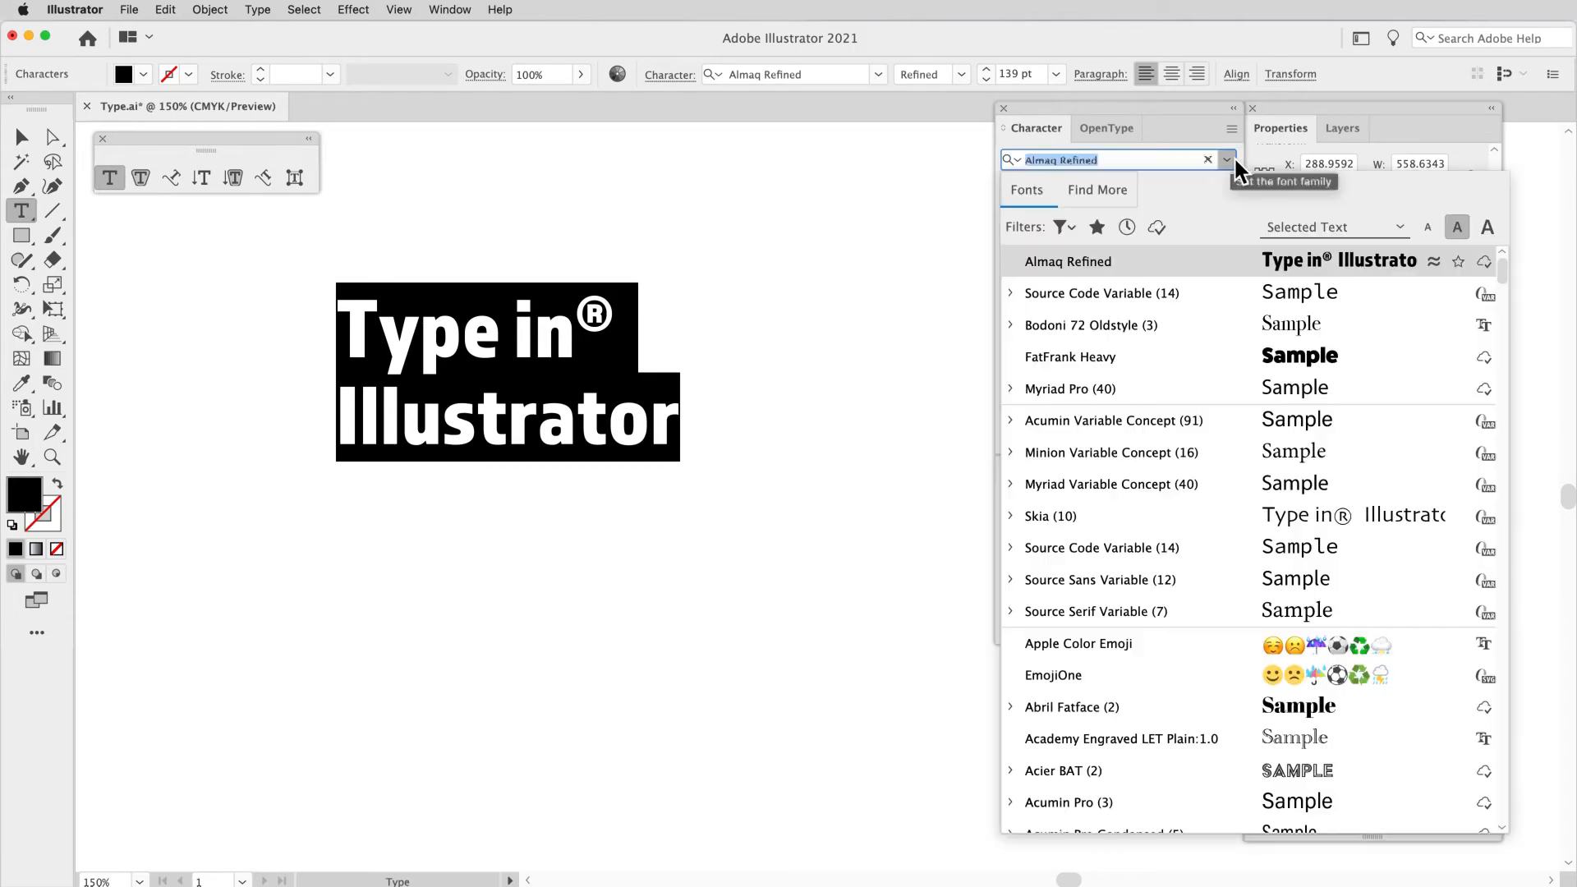
scroll(1241, 500, down, 5)
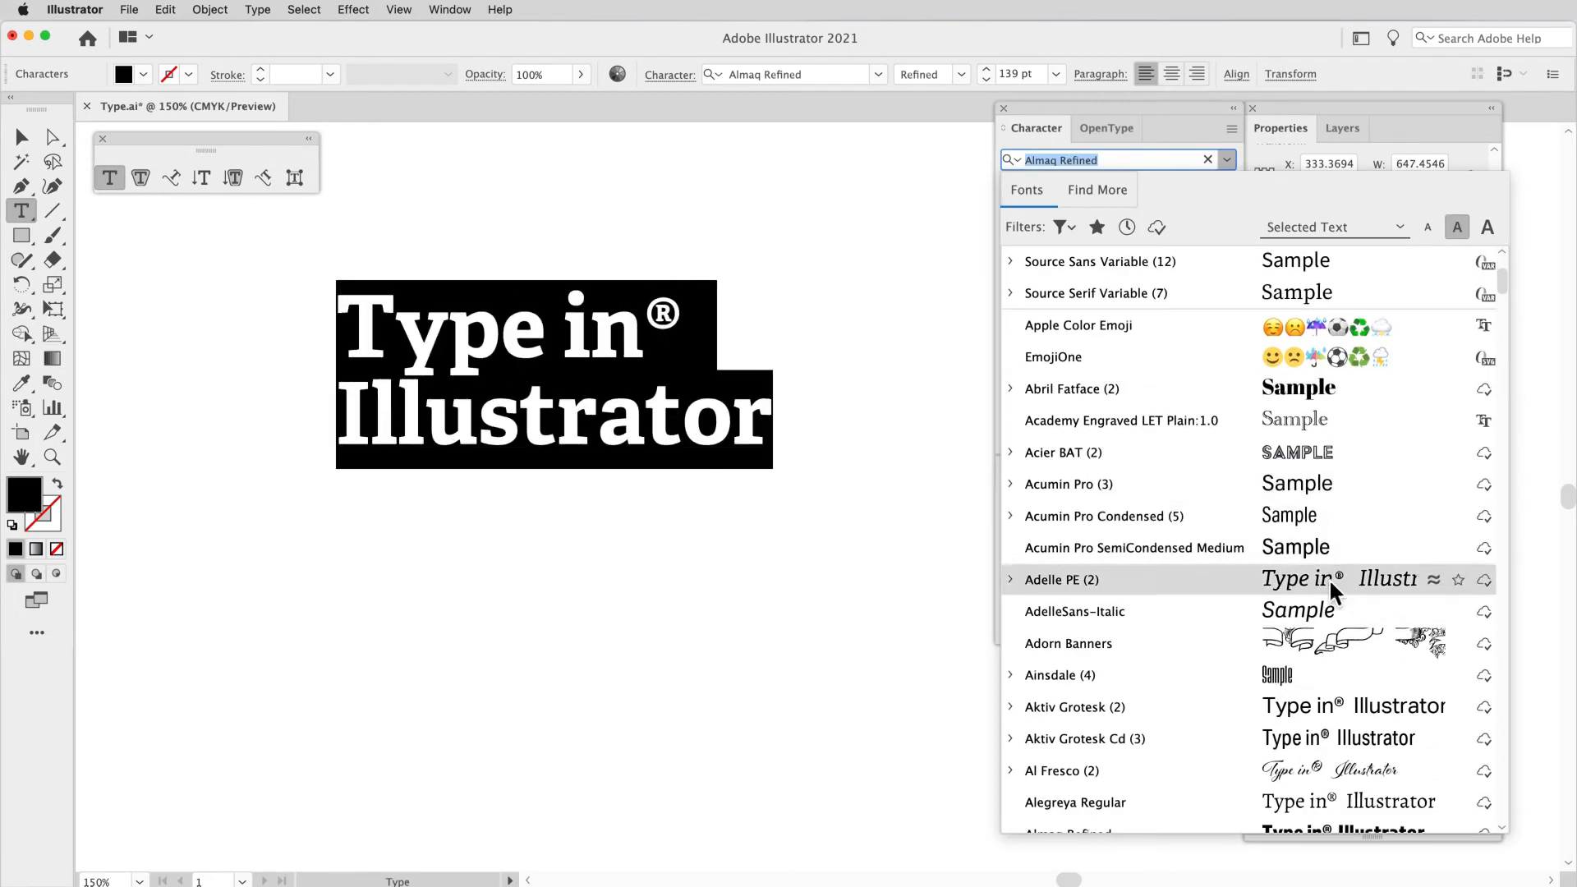
scroll(1331, 656, down, 10)
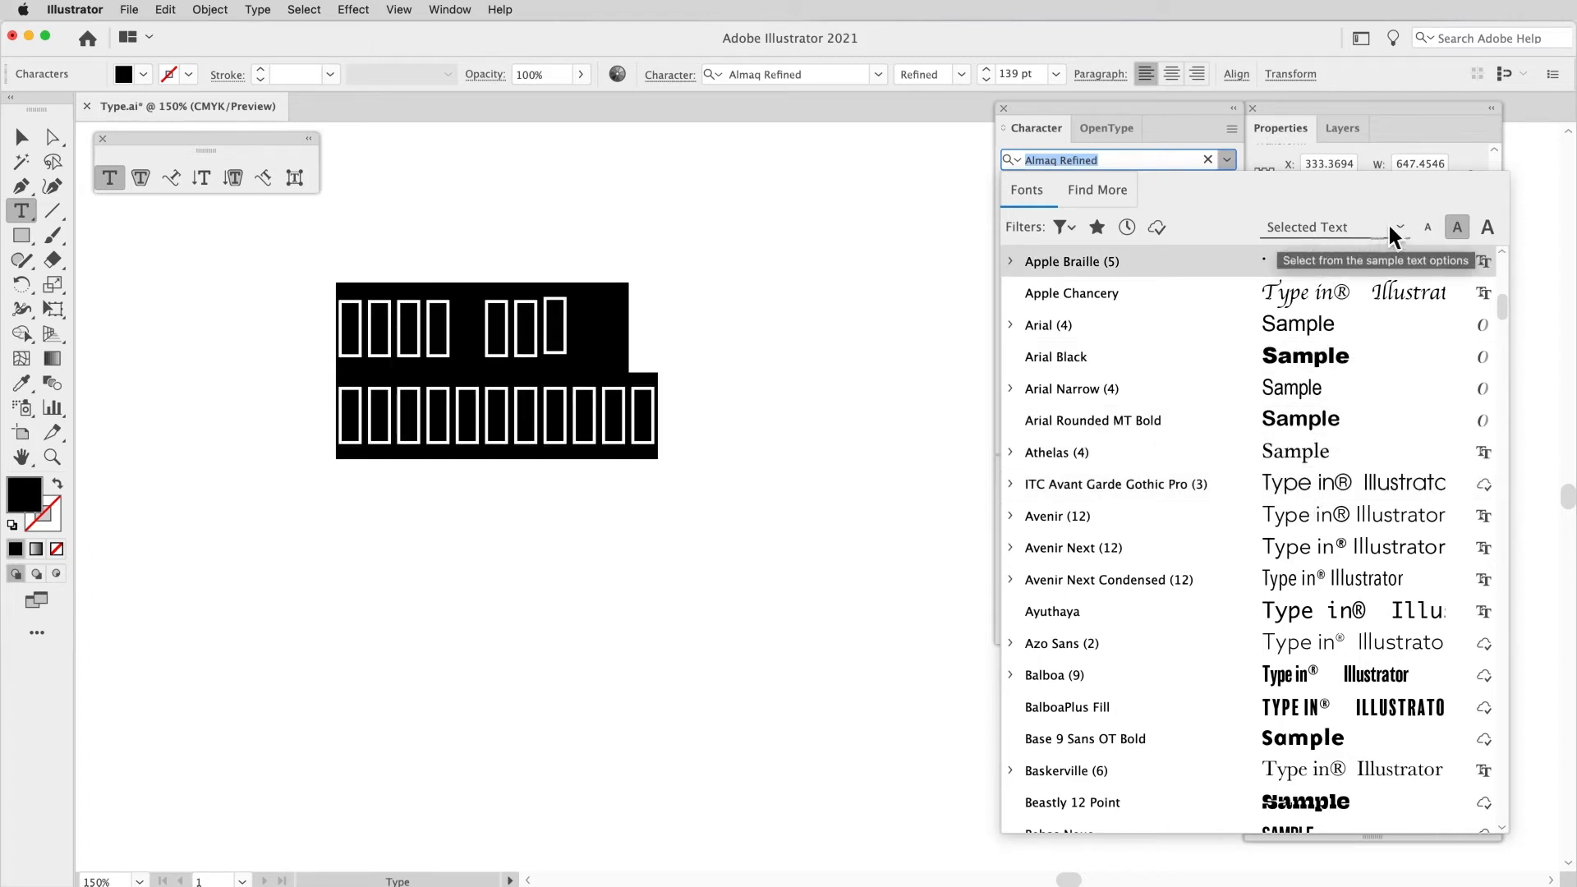
click(1407, 238)
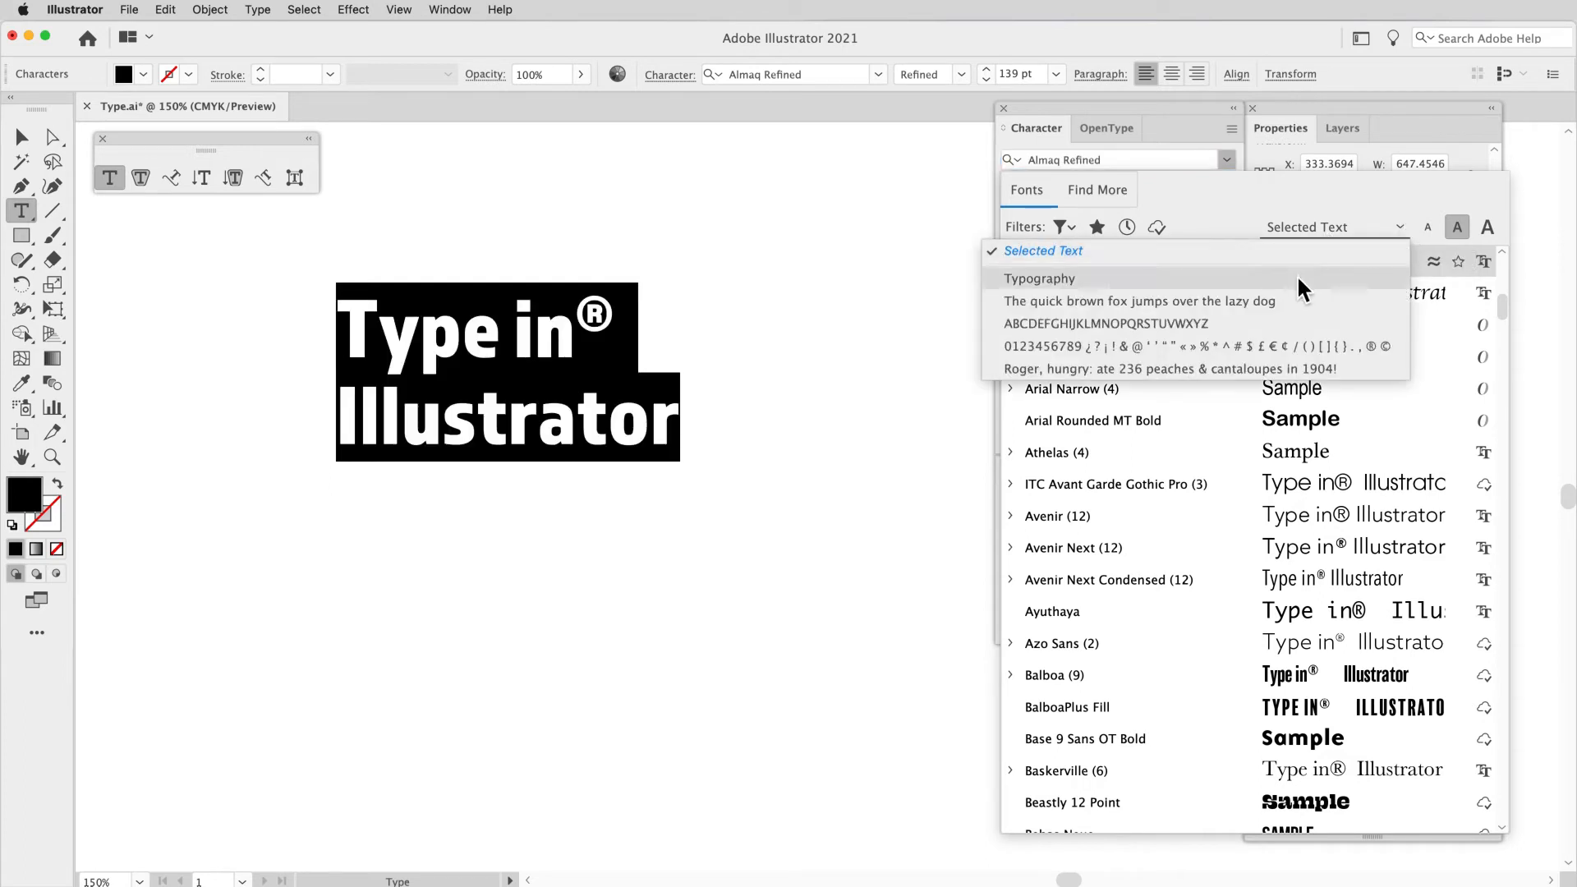
click(1085, 251)
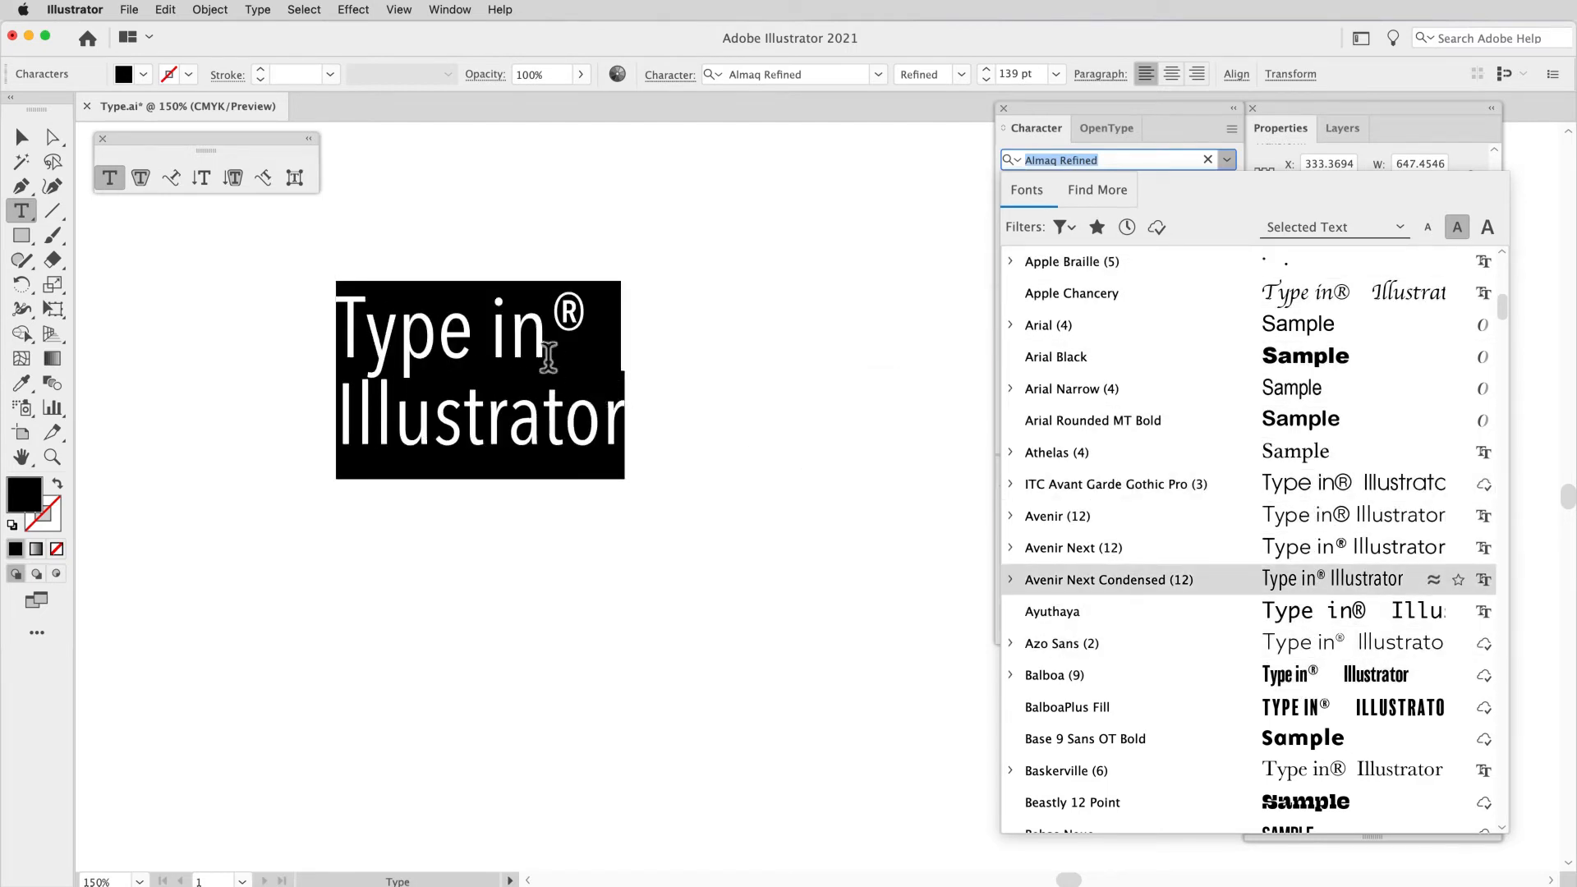
Step: Try "Typography" and "The quick brown fox jumps over the lazy dog" as font preview samples and return to Selected Text
click(1407, 224)
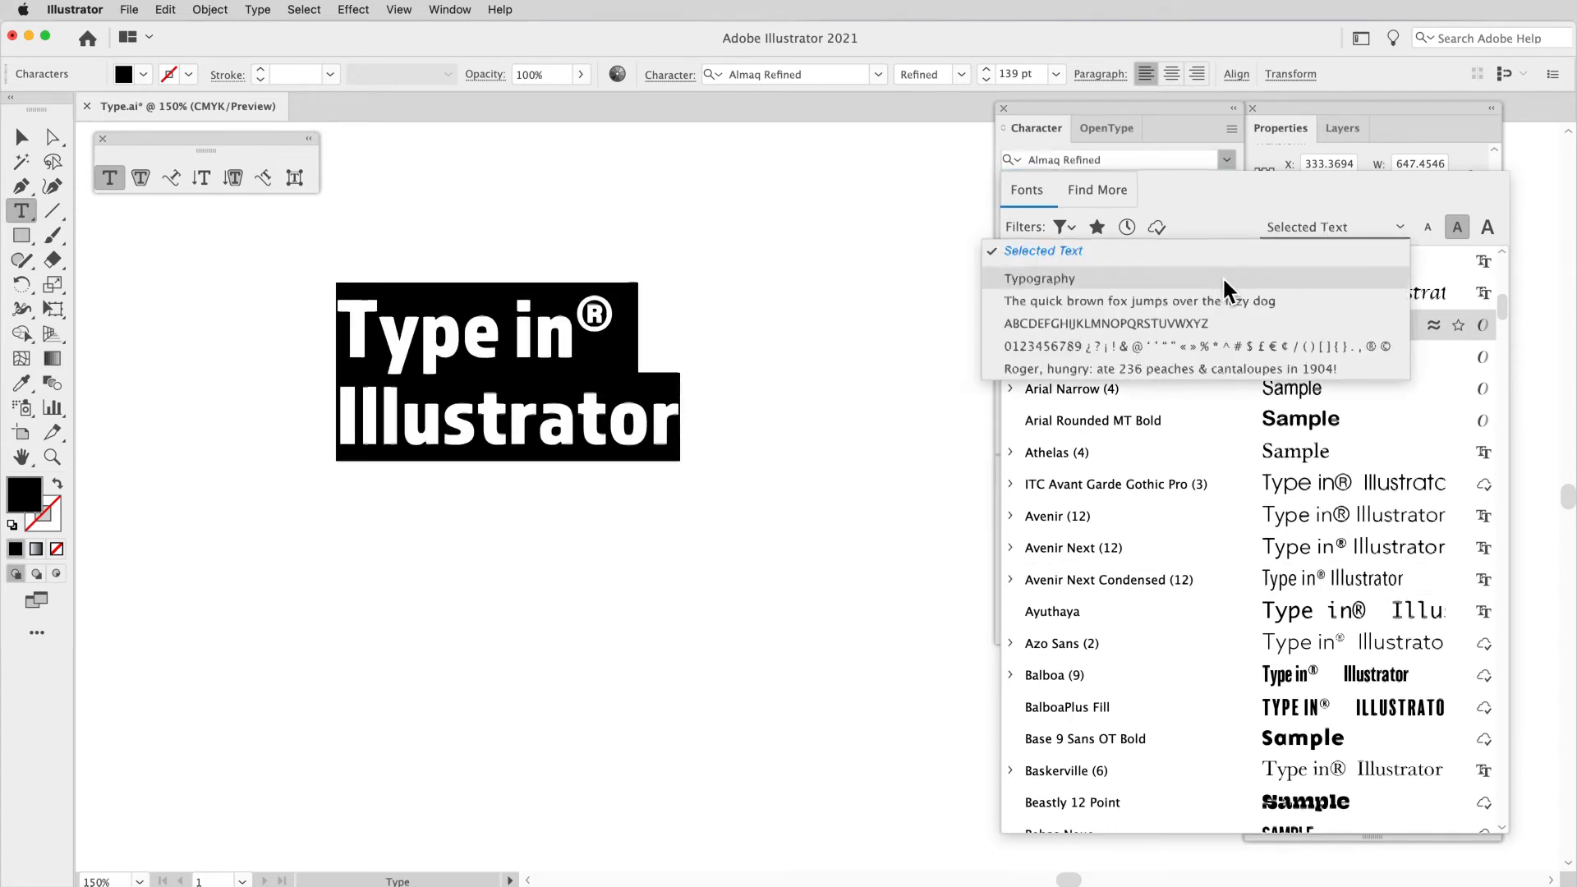
click(1223, 278)
click(1403, 226)
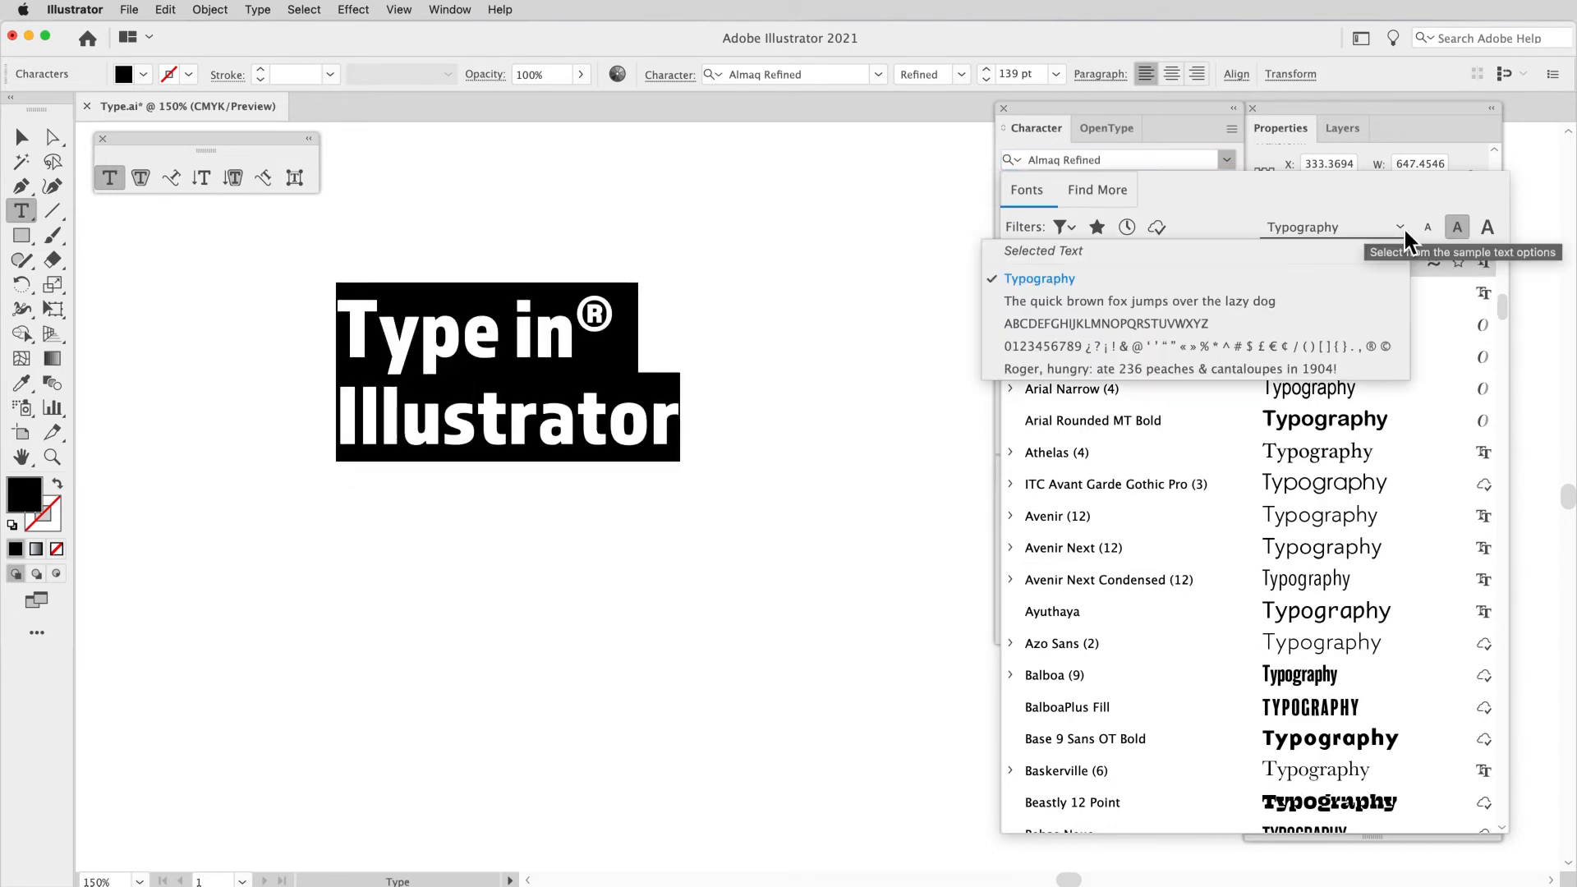
click(1199, 309)
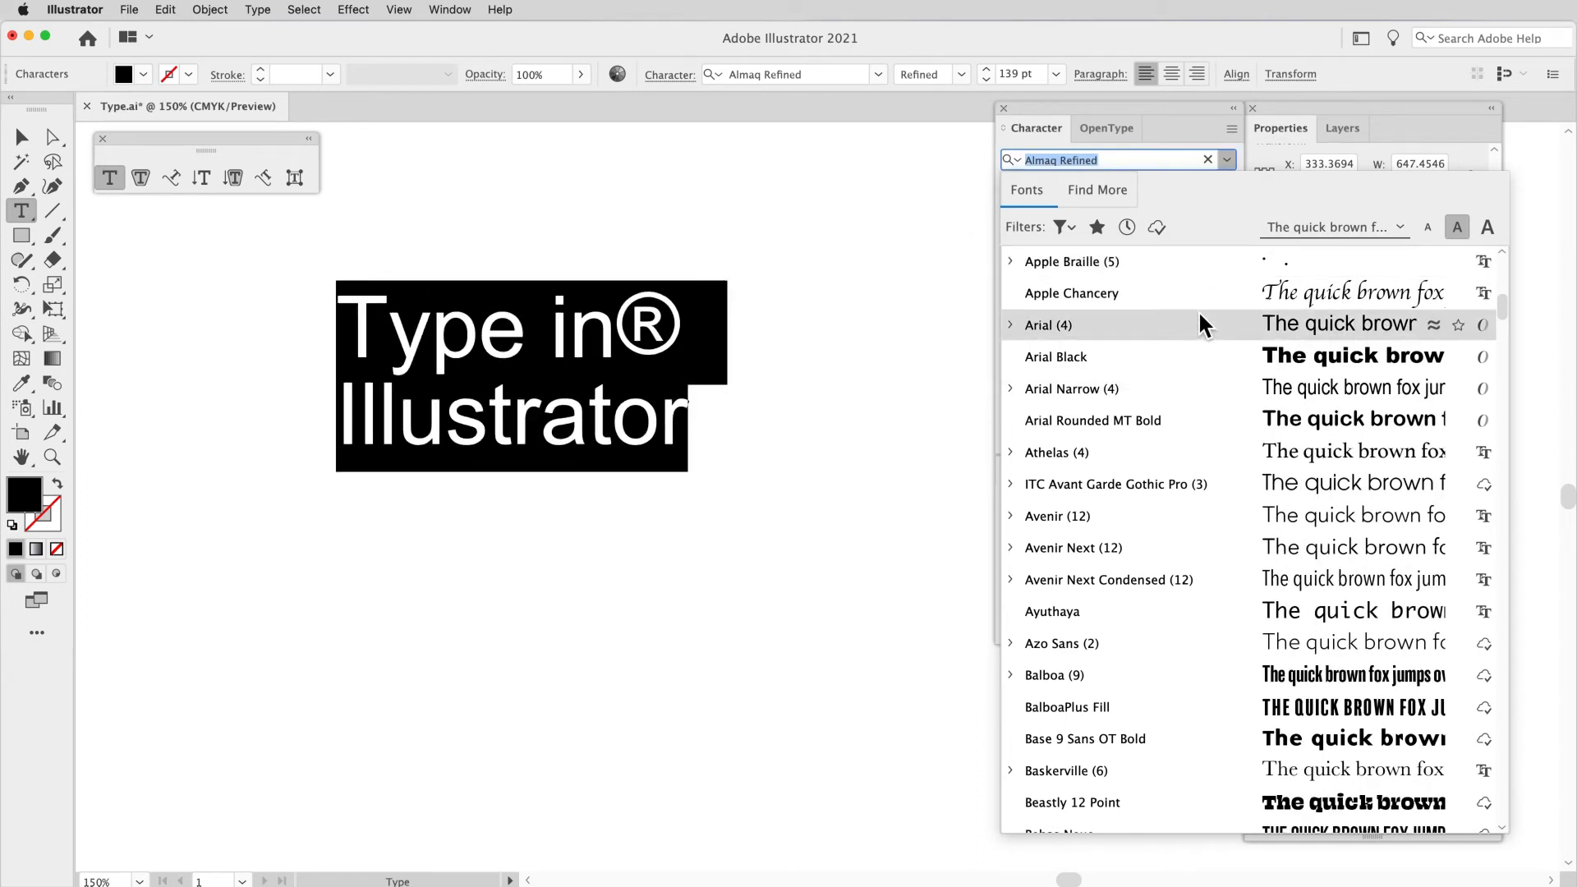
click(1403, 223)
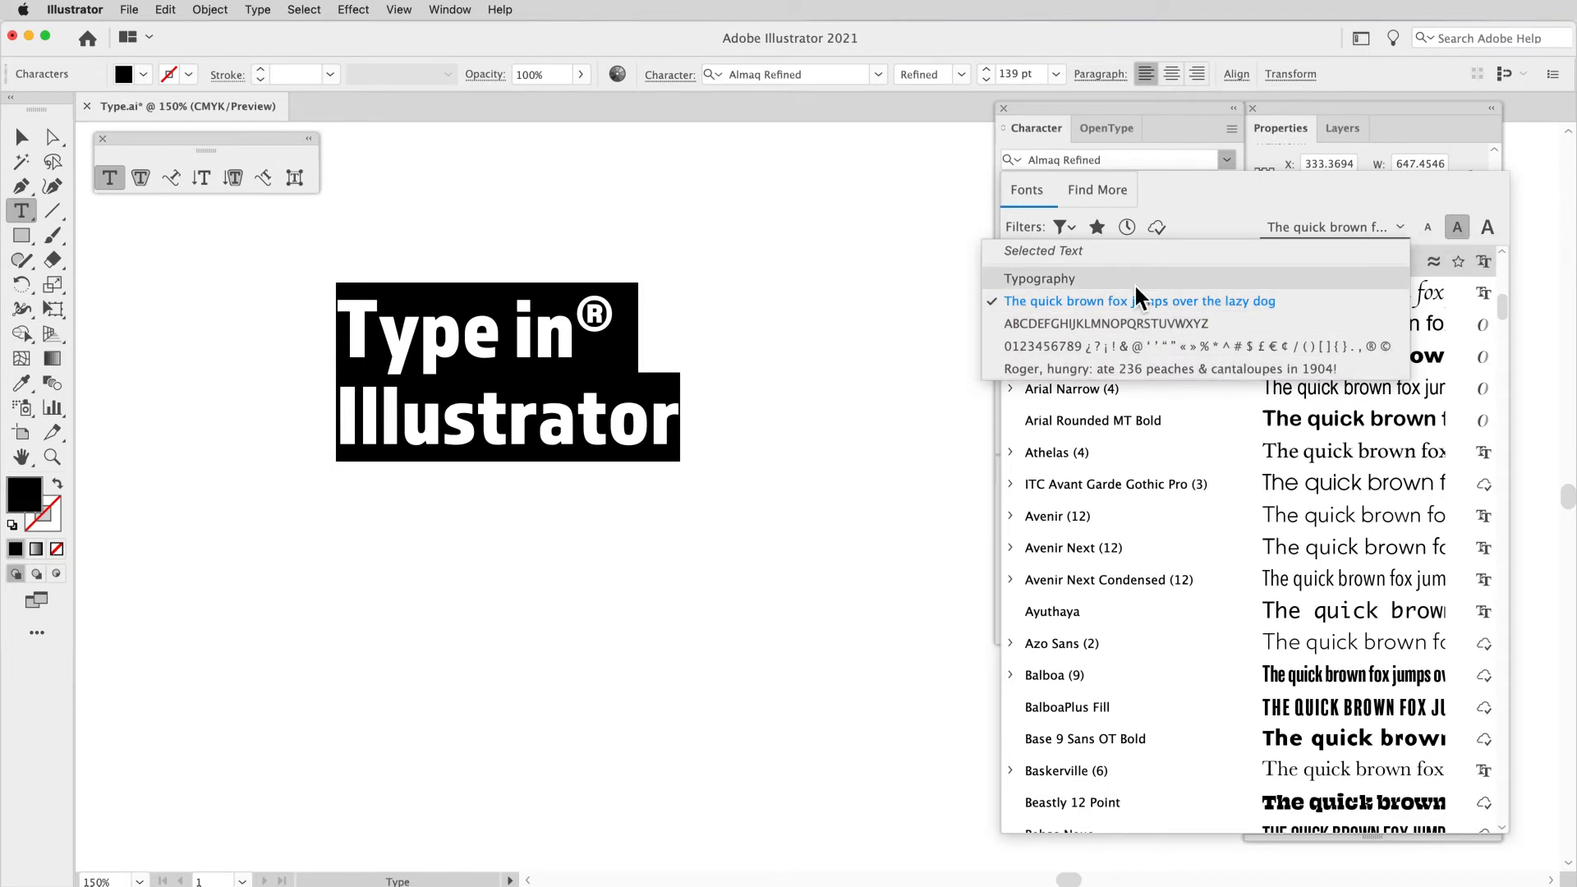
click(1137, 260)
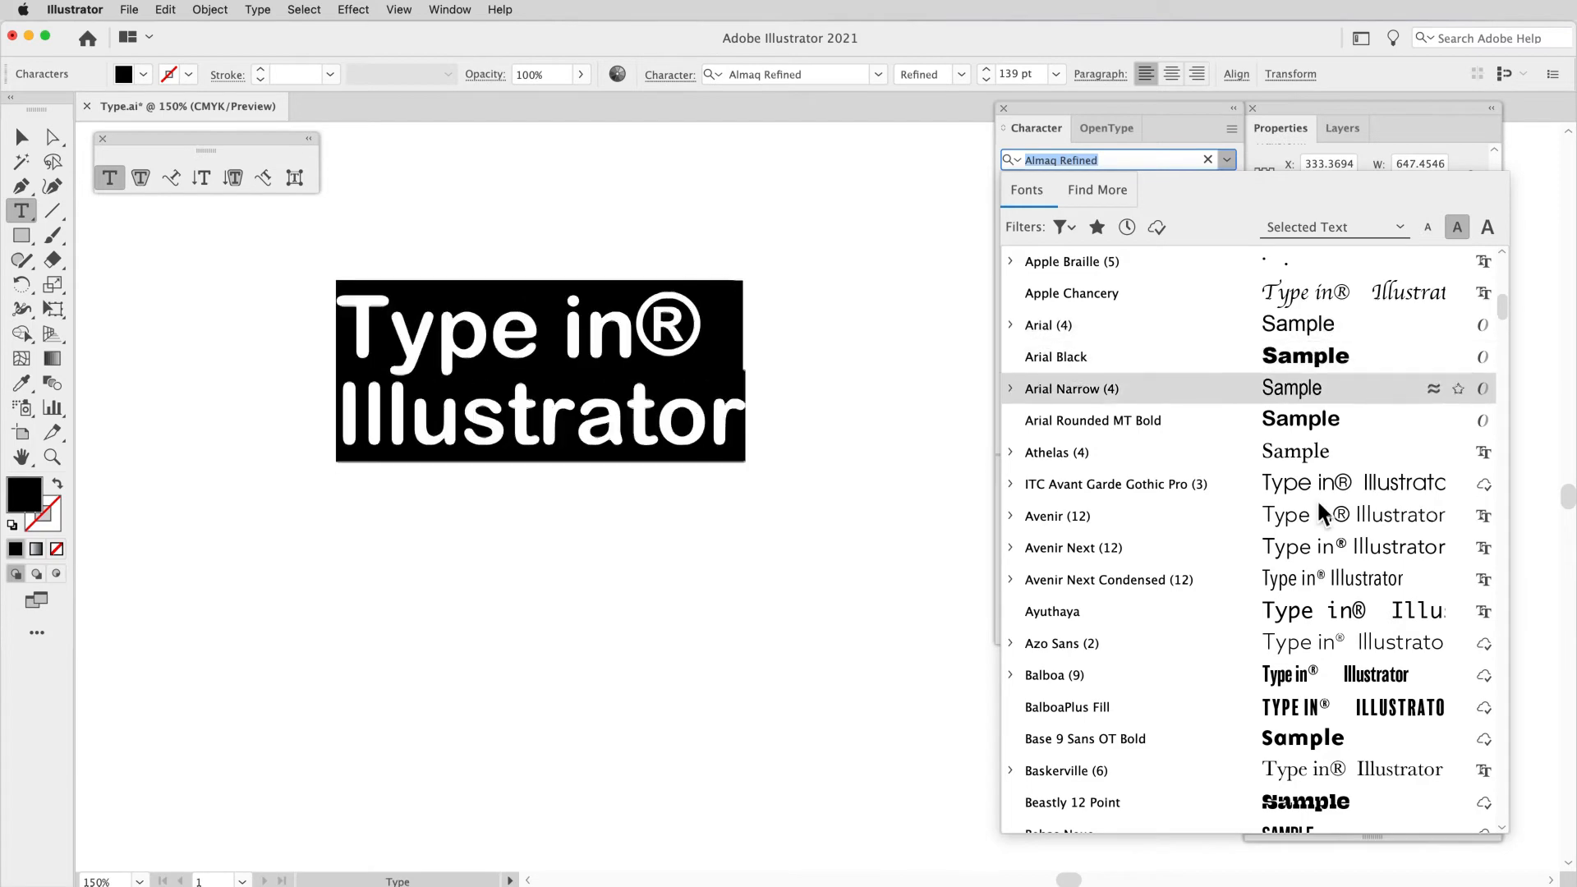
Step: Change the heading's font to Bebas Neue Pro Regular and tighten its tracking to -20
scroll(1321, 550, down, 5)
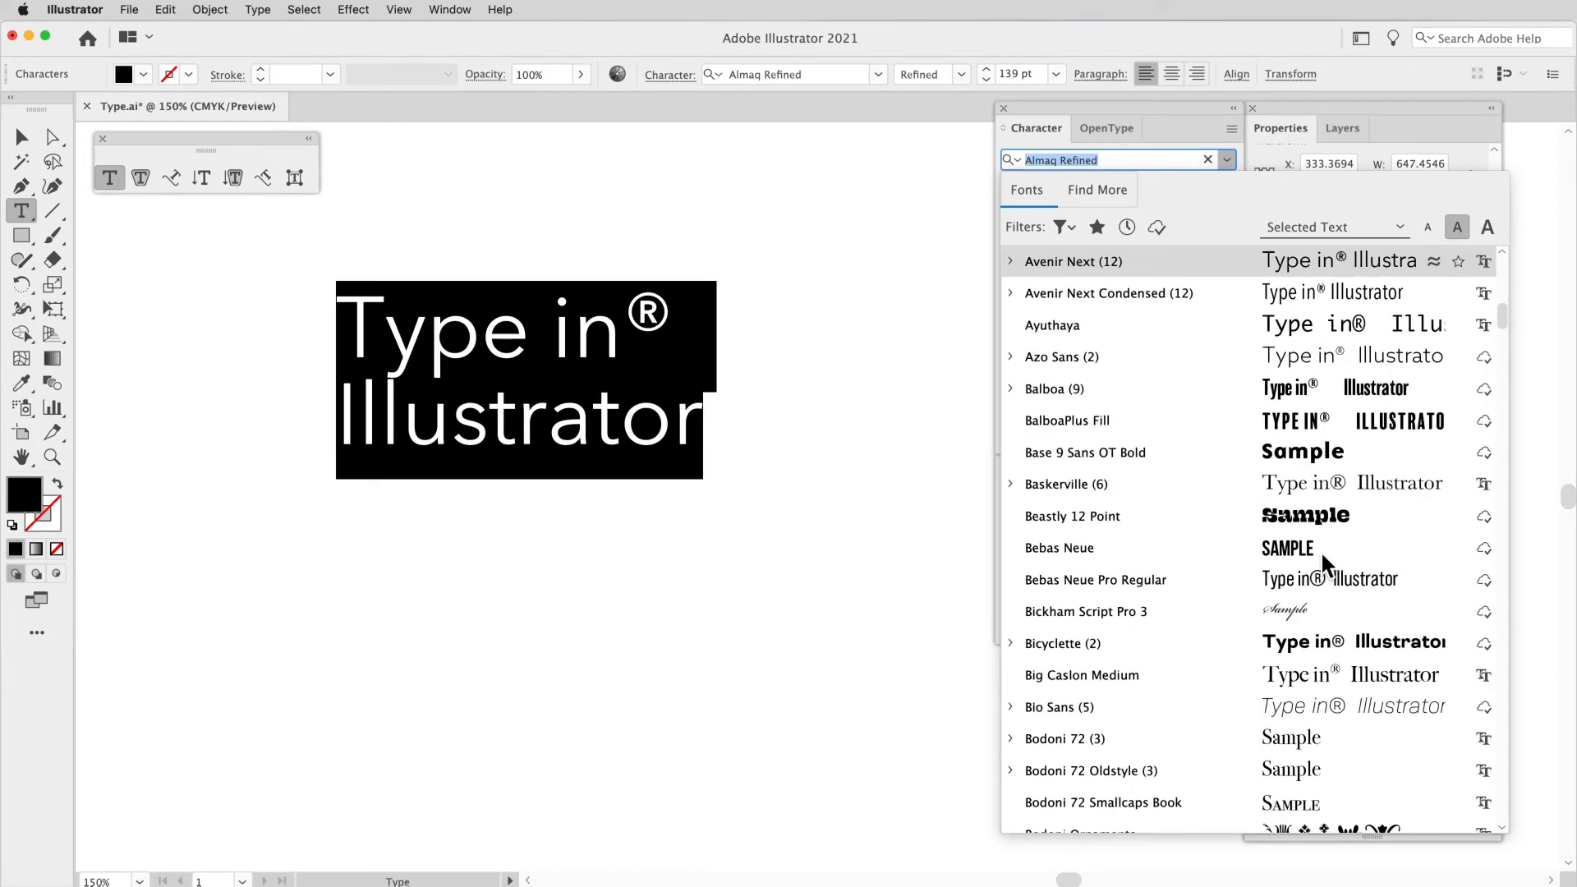
click(1287, 582)
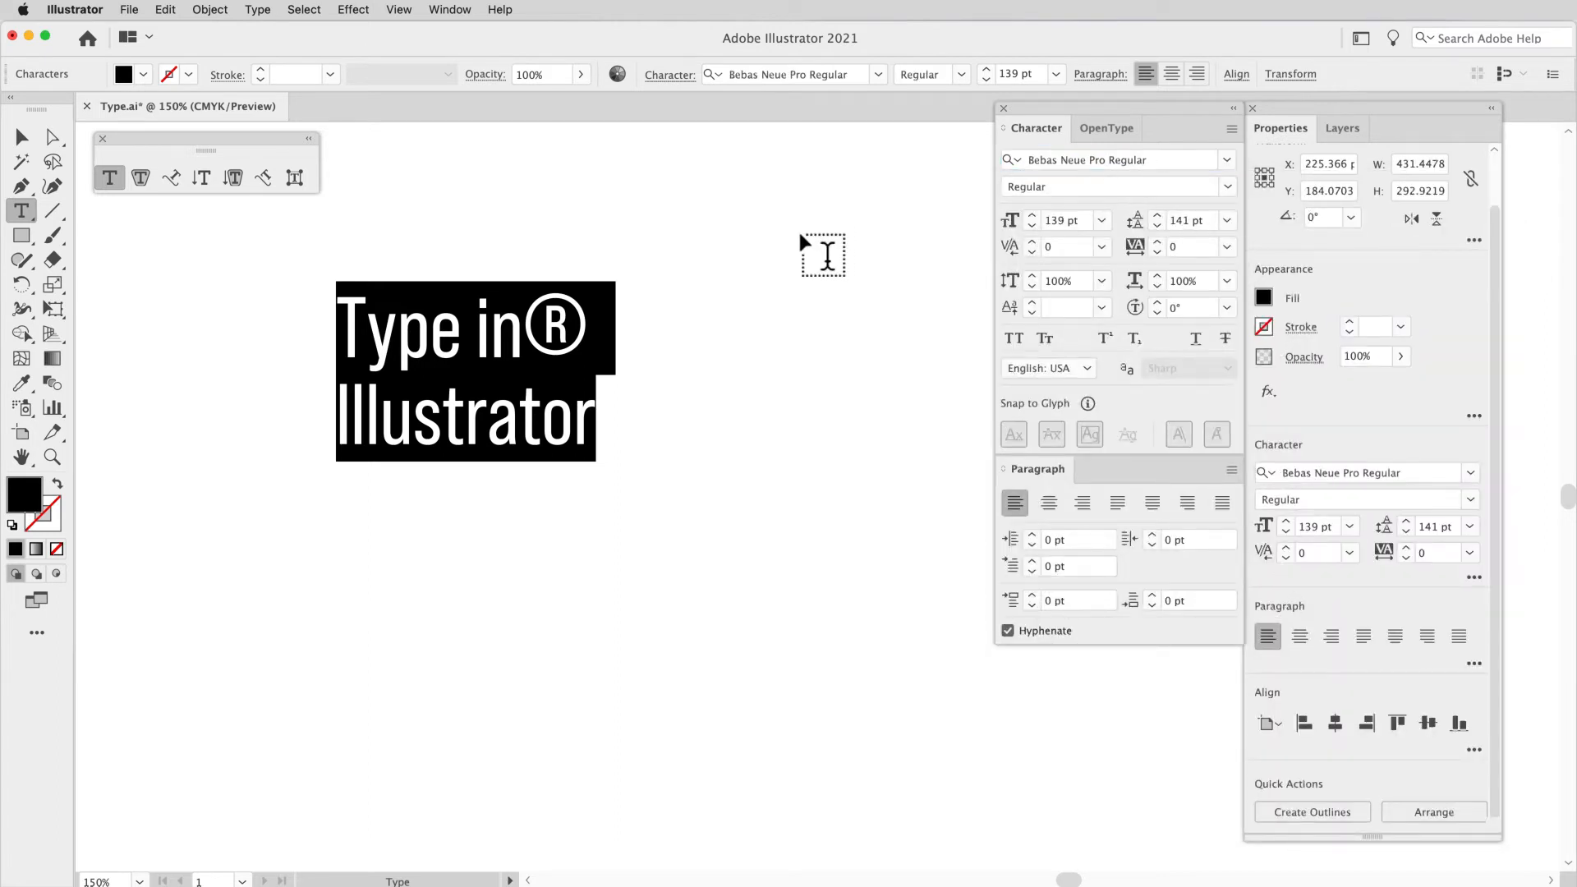
key(alt+Left)
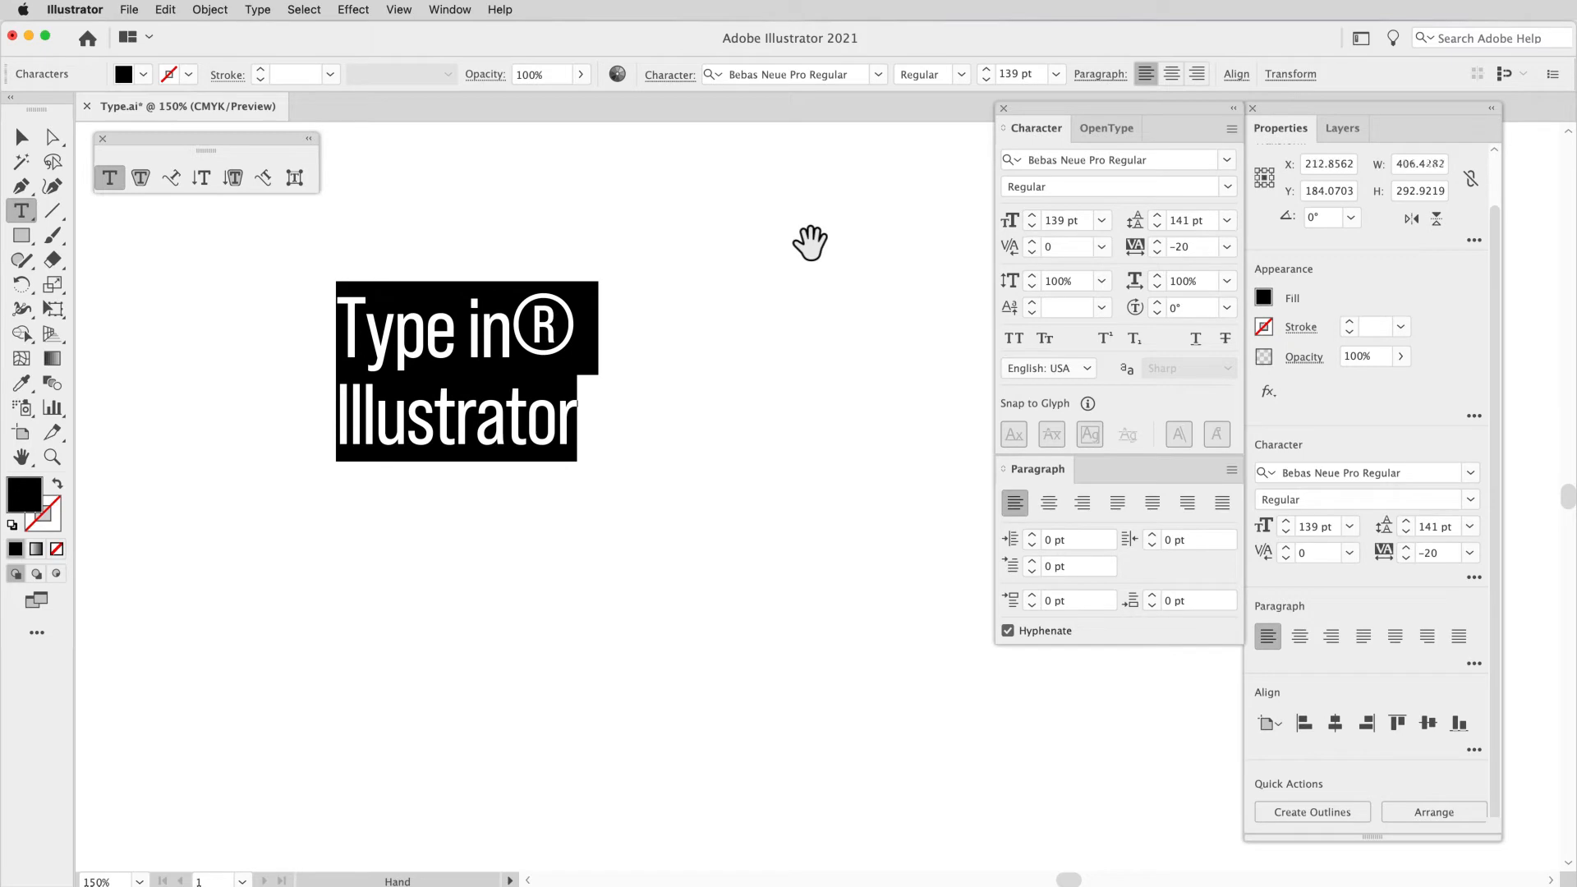
Step: Preview other fonts from the font list on the heading and close the list without choosing one
click(1227, 160)
scroll(1226, 368, down, 5)
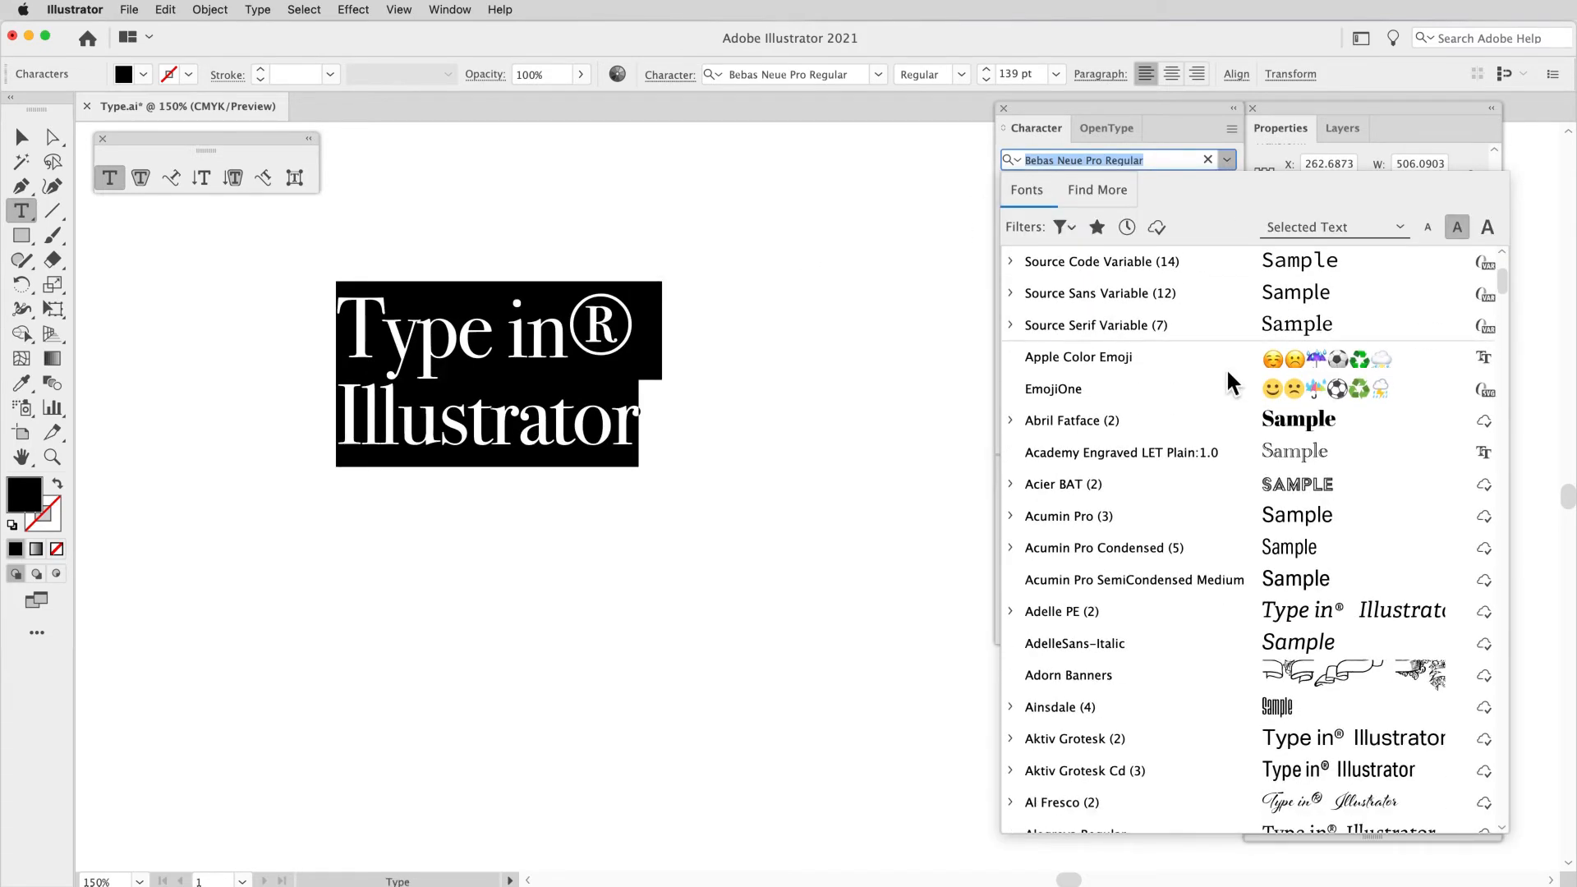
scroll(1216, 378, down, 5)
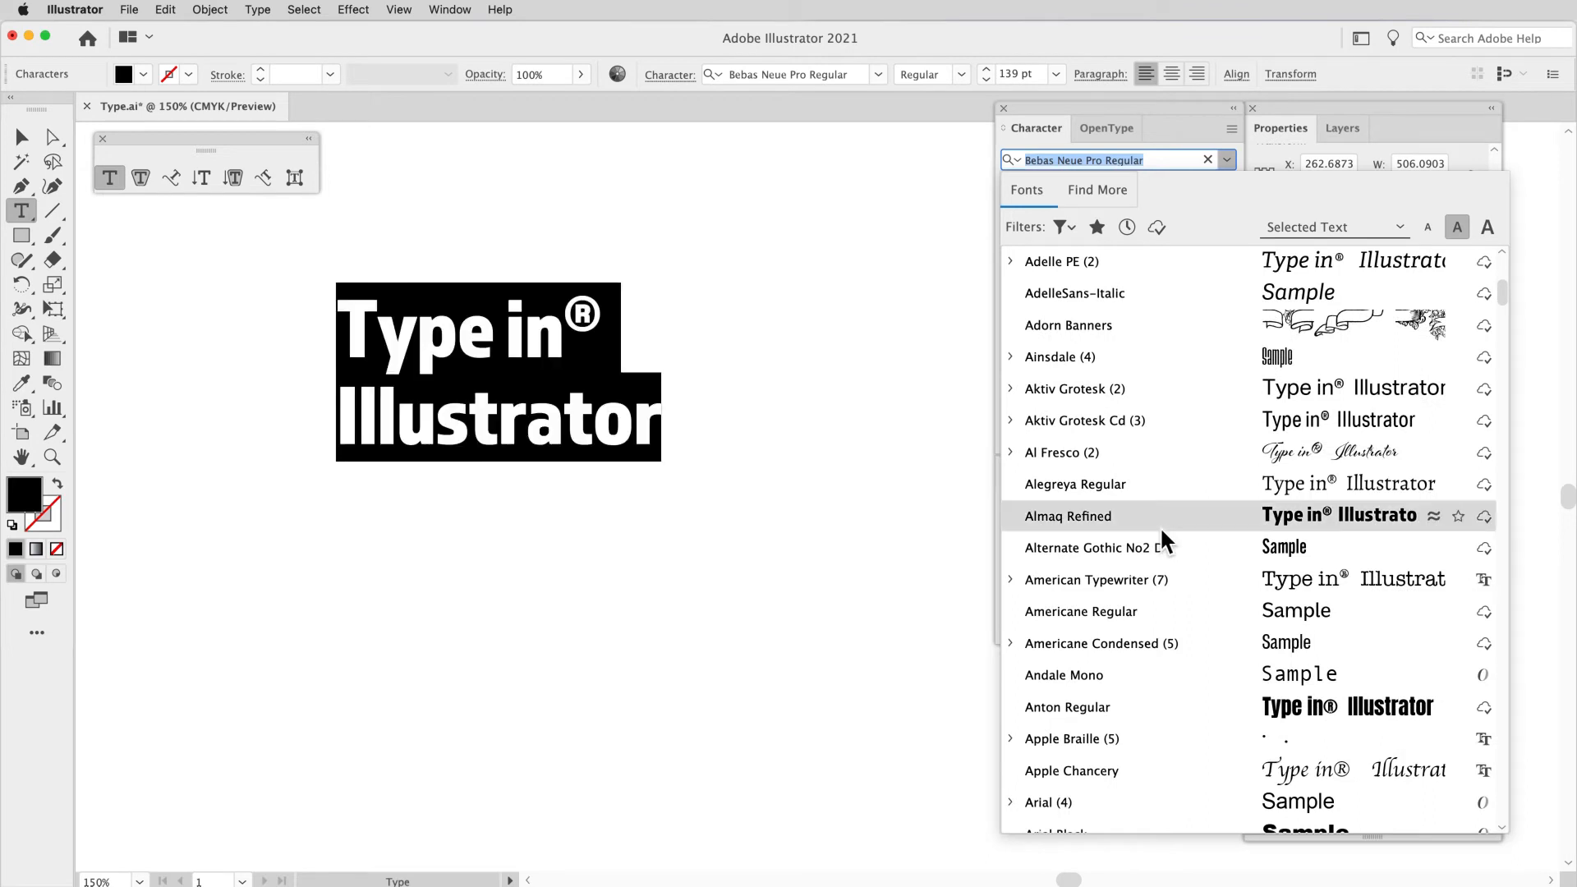
click(1178, 168)
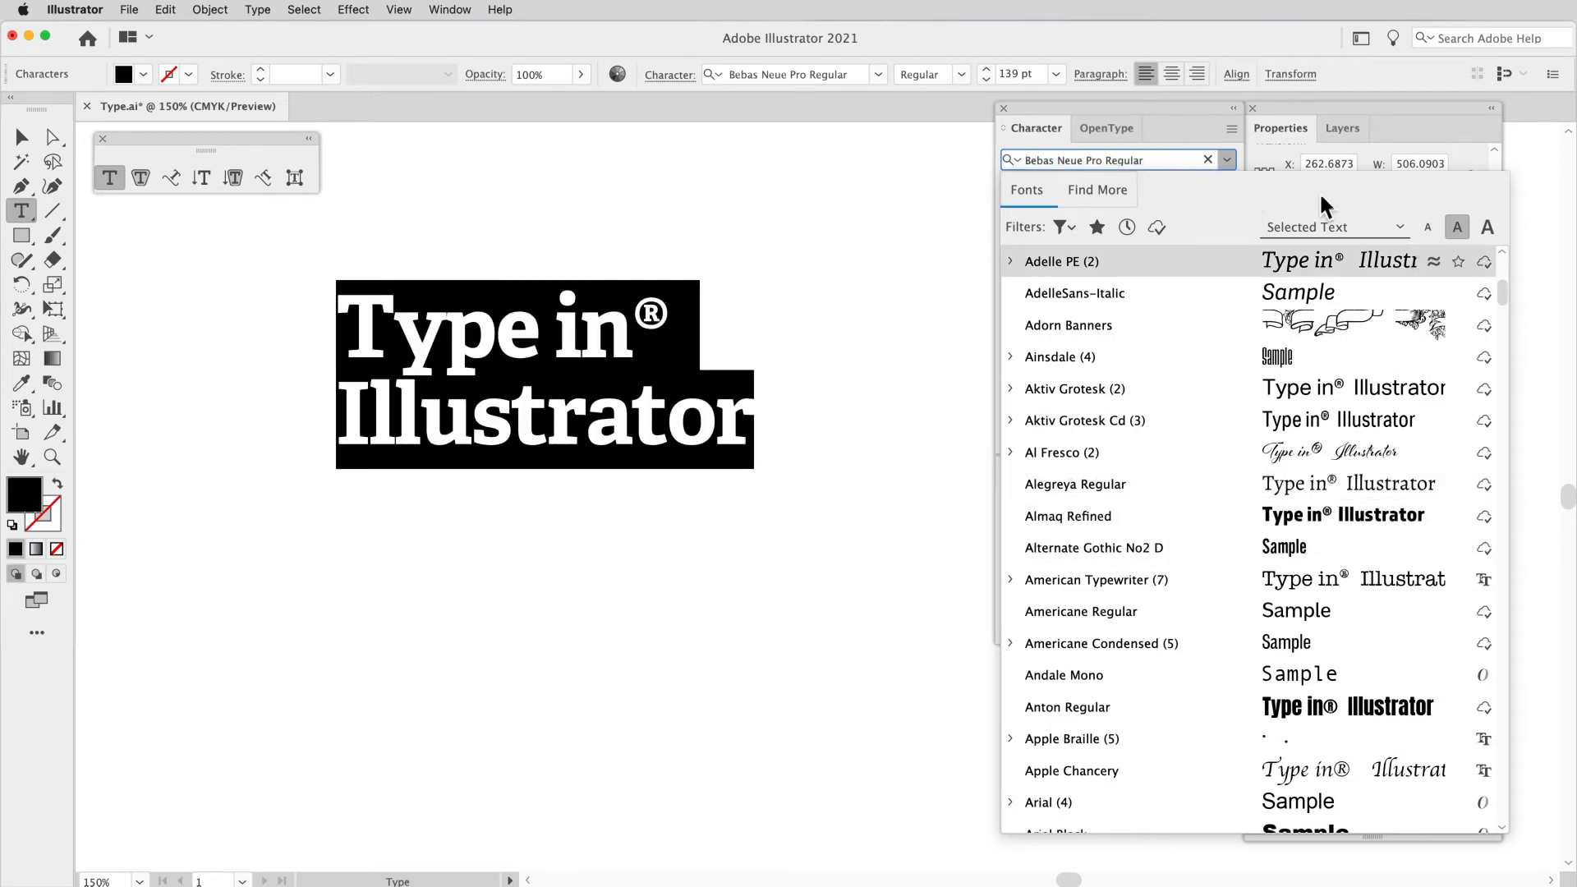
click(1228, 160)
click(1229, 159)
click(1229, 159)
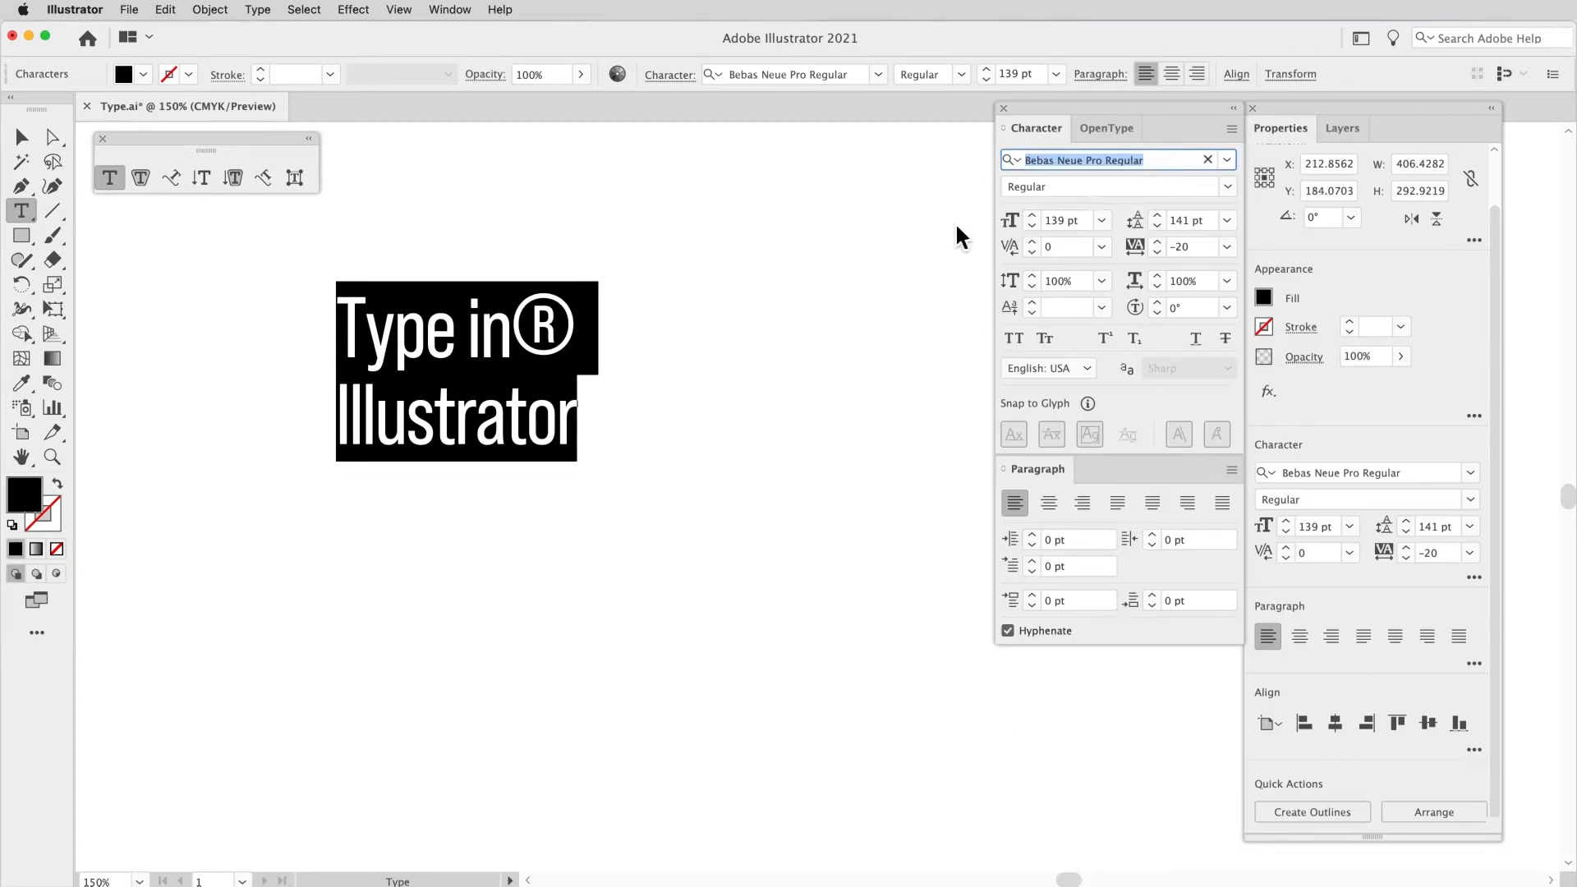
Step: Cycle the selected heading through the fonts in the list, from Bebas Neue Pro Regular forward to Century Old Style Std
click(1167, 162)
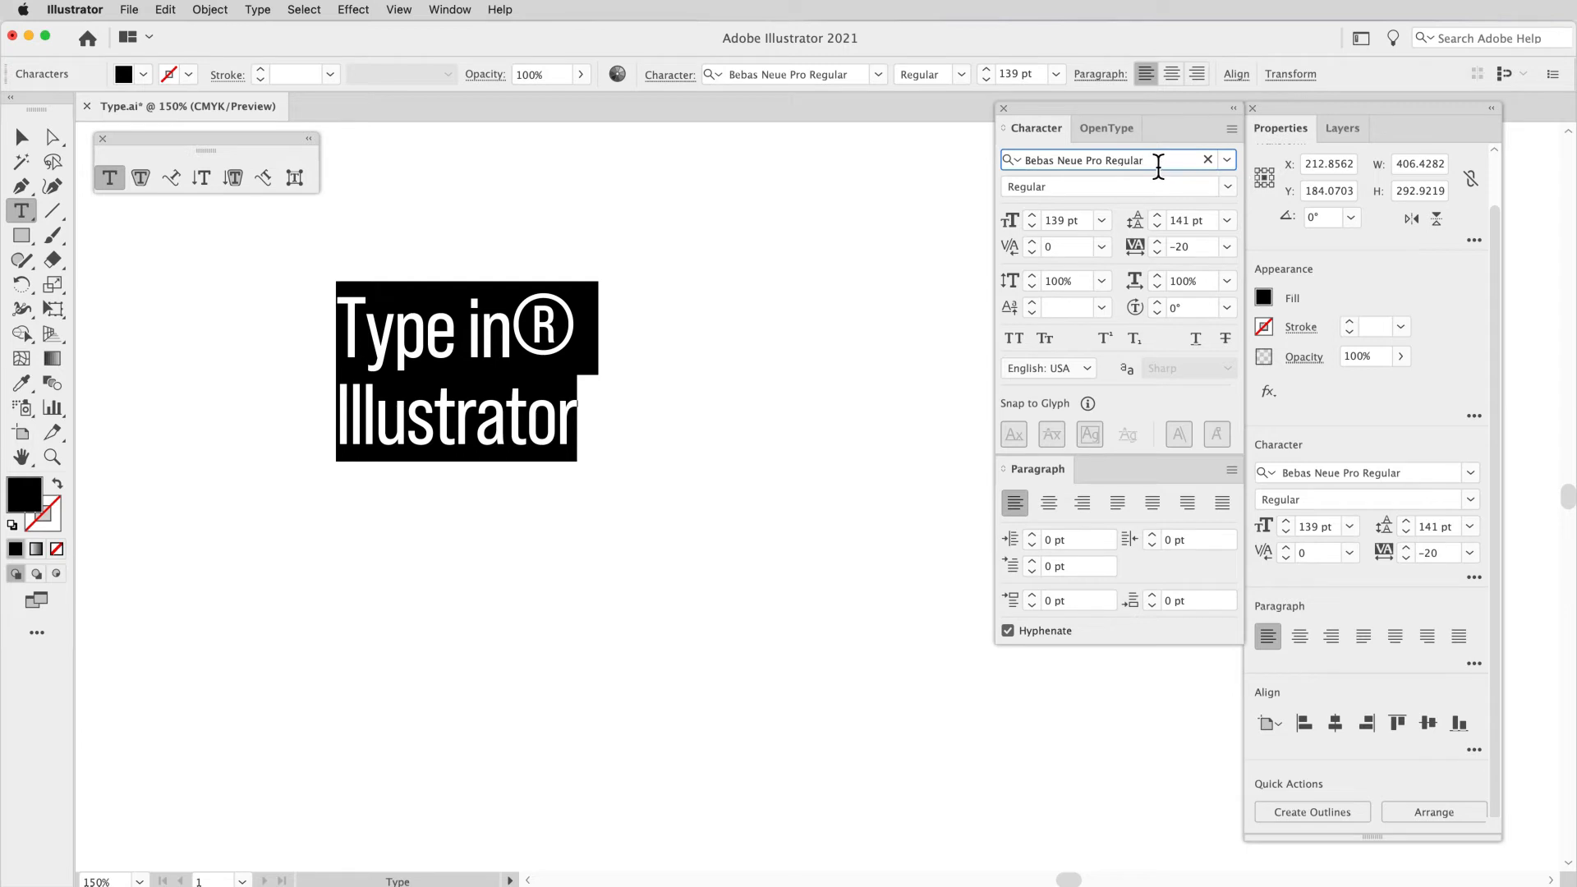
key(Down)
key(Down)
key(Down)
key(Down)
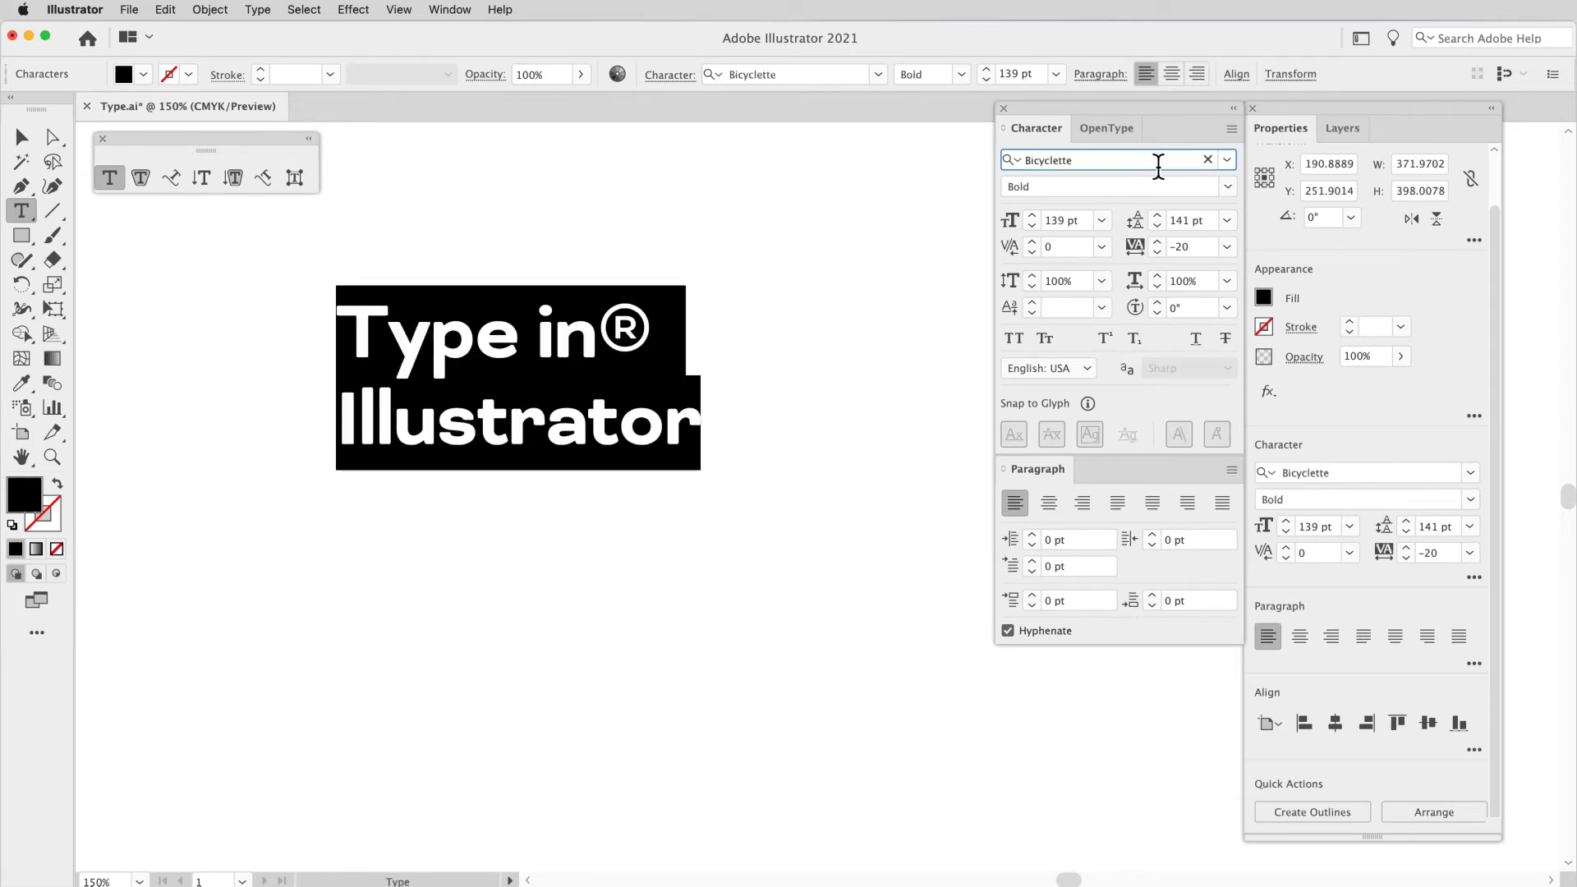
key(Down)
key(Down)
key(Down)
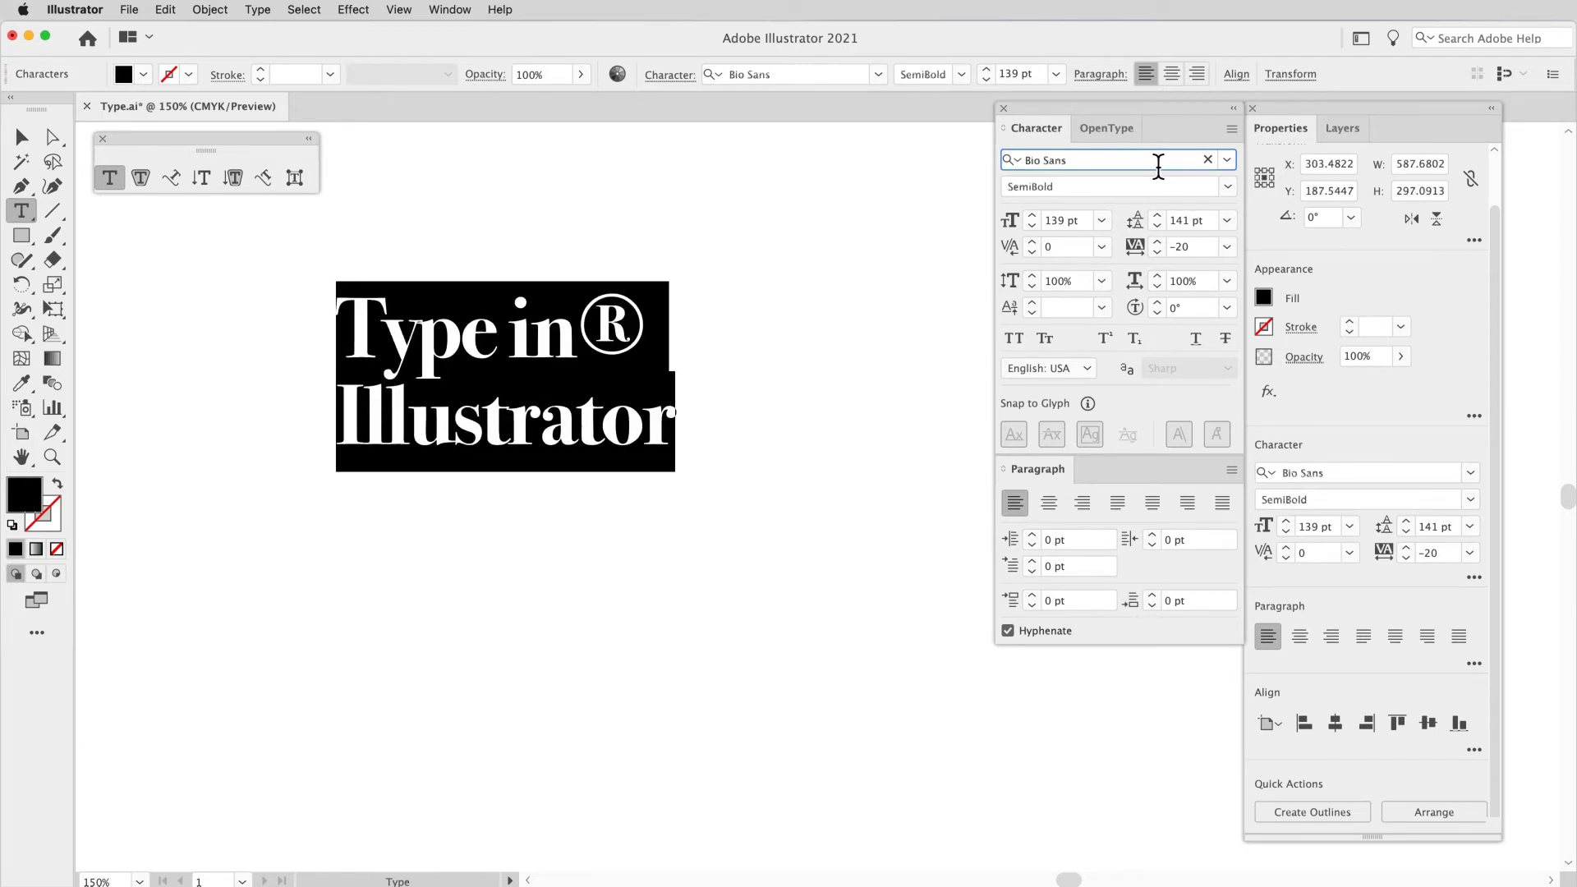
key(Down)
key(Down)
key(Down)
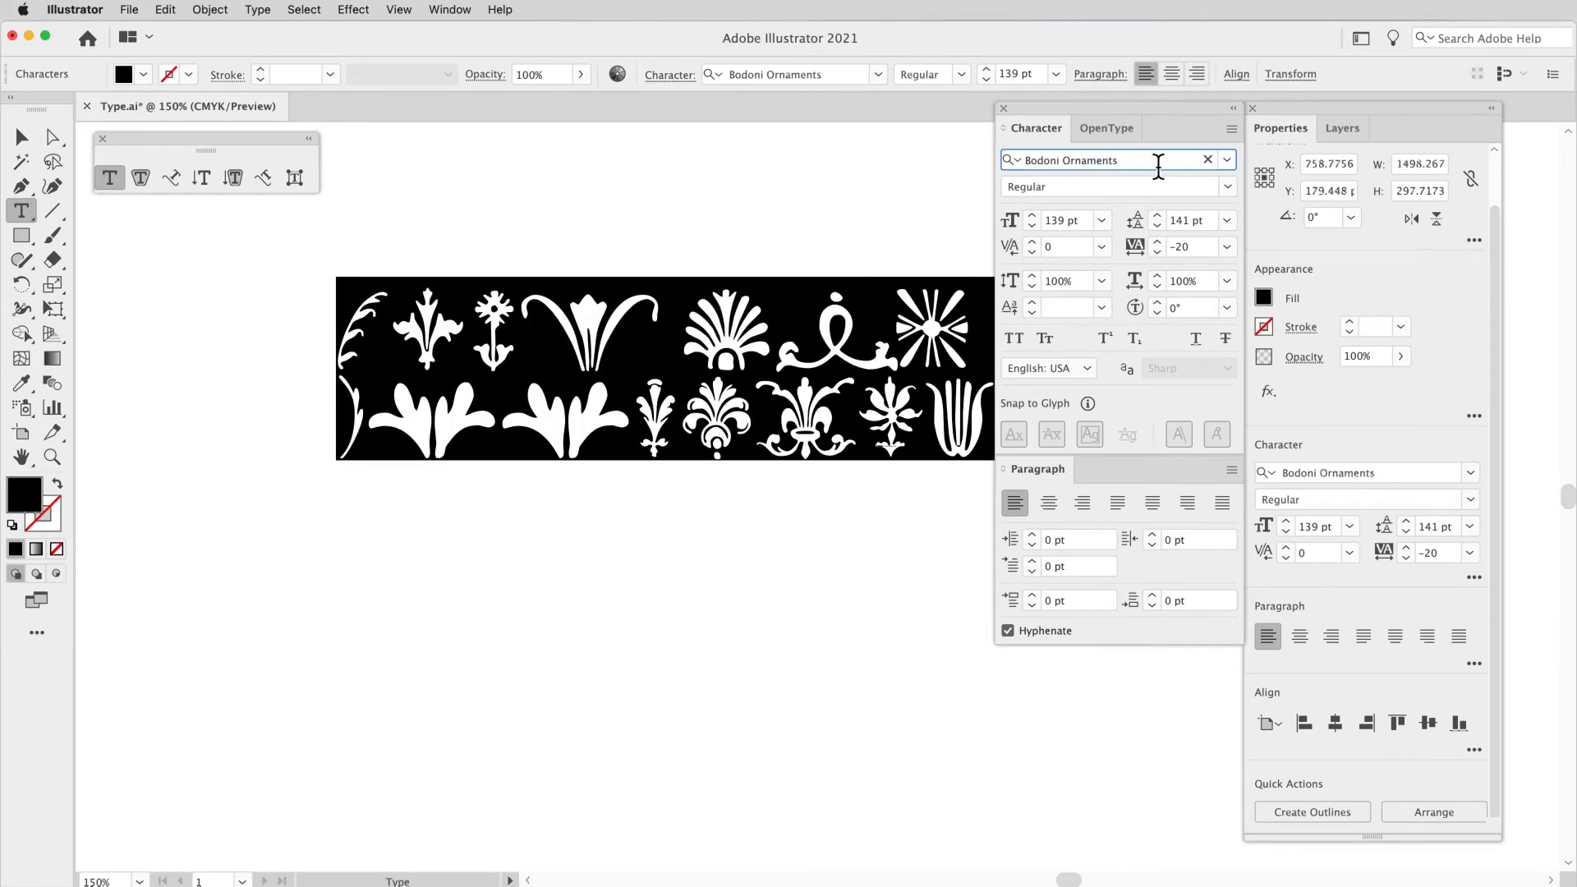
key(Down)
key(Down)
key(Down)
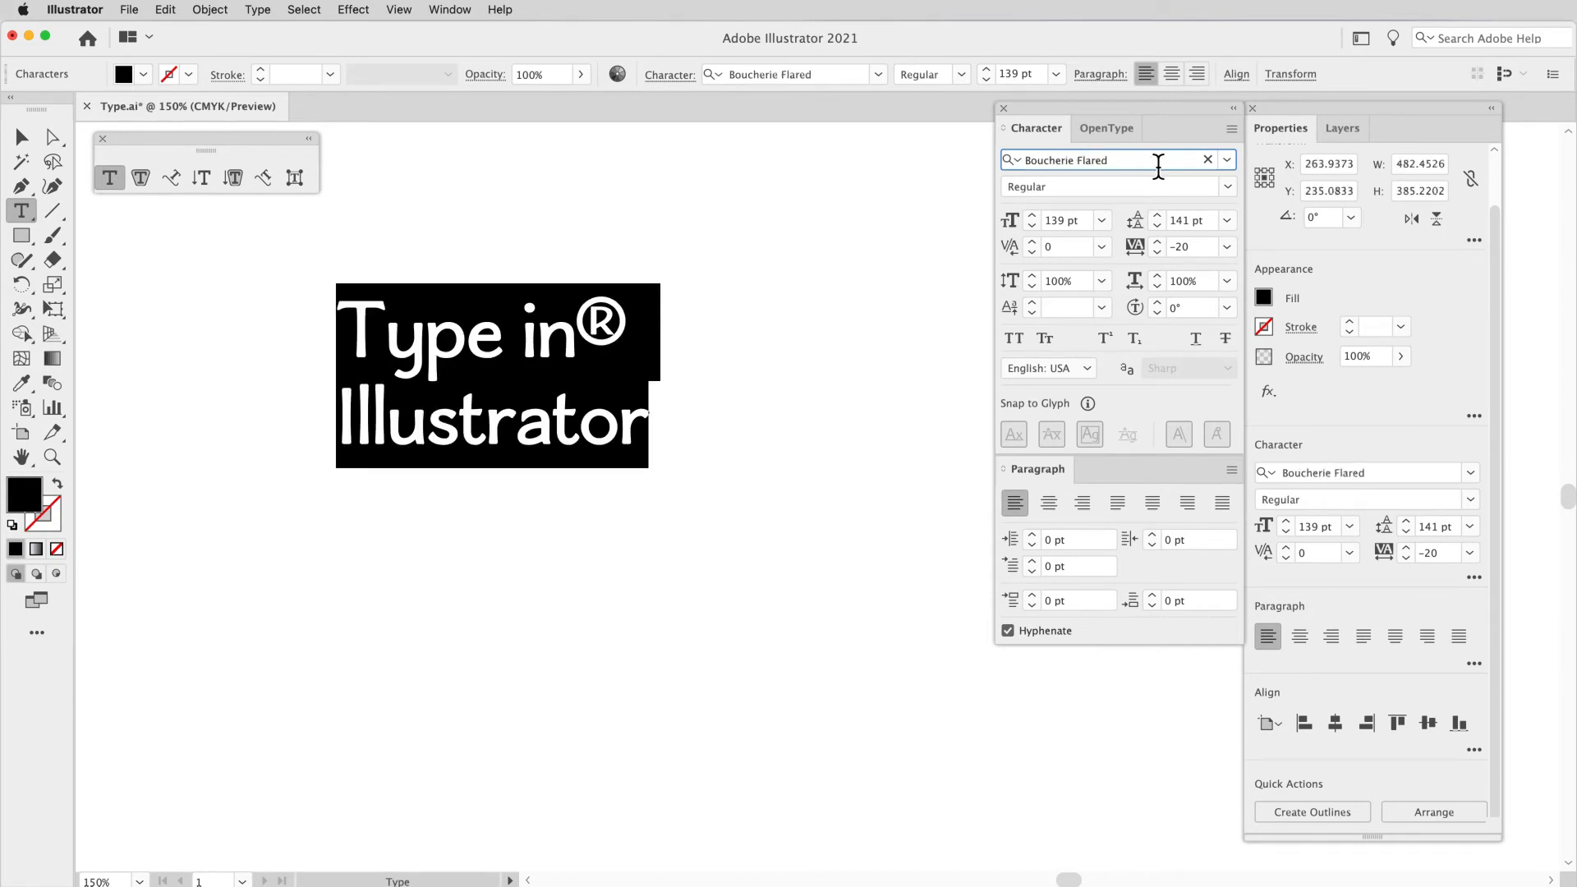
key(Down)
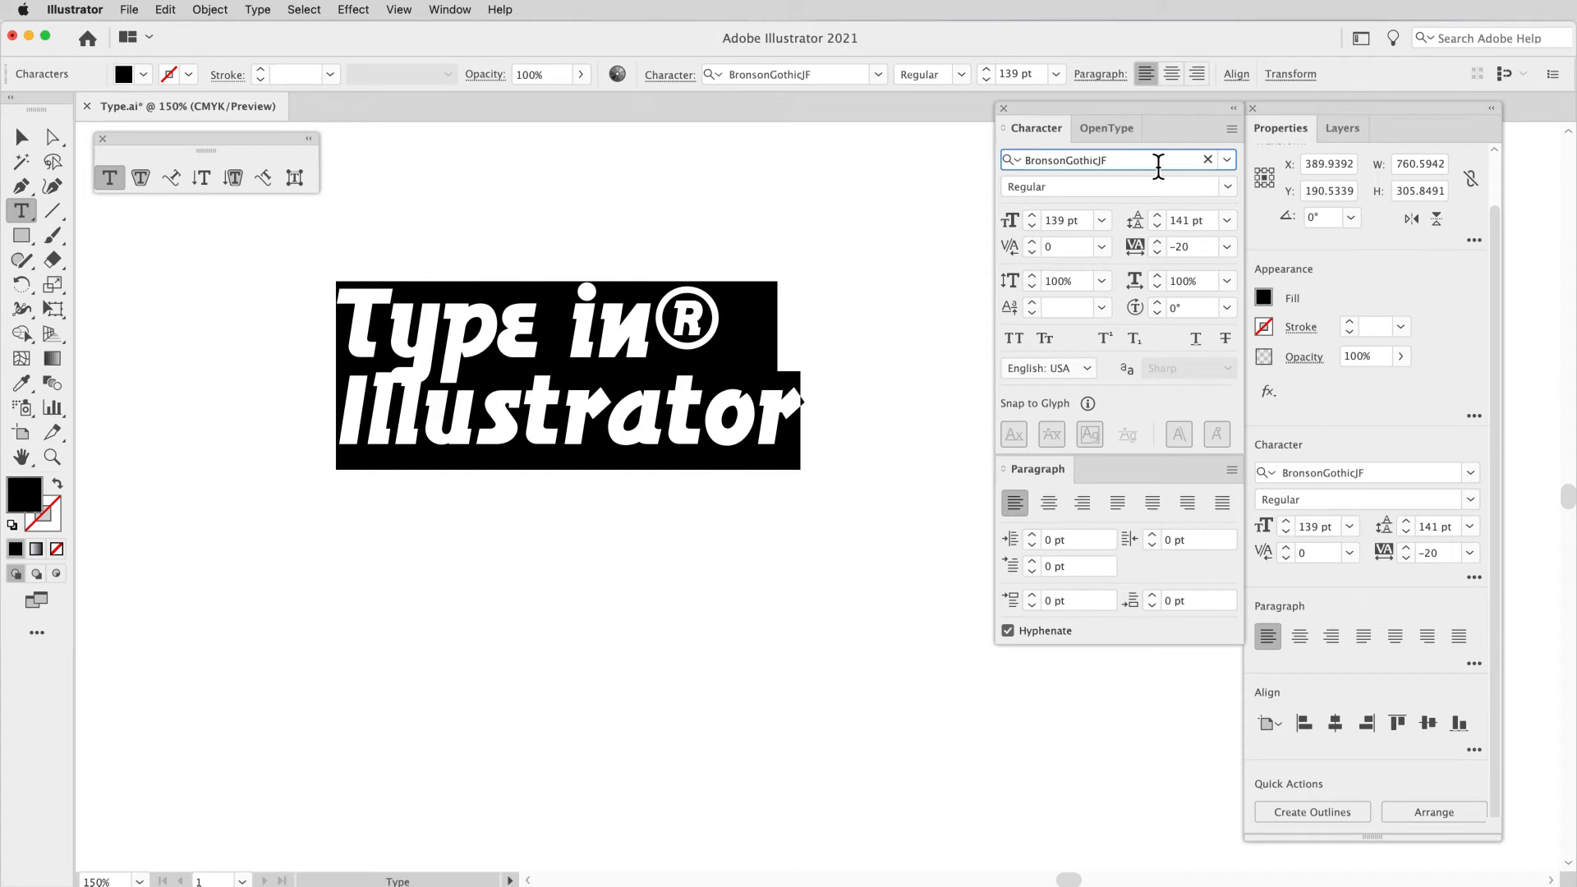
key(Down)
key(Down)
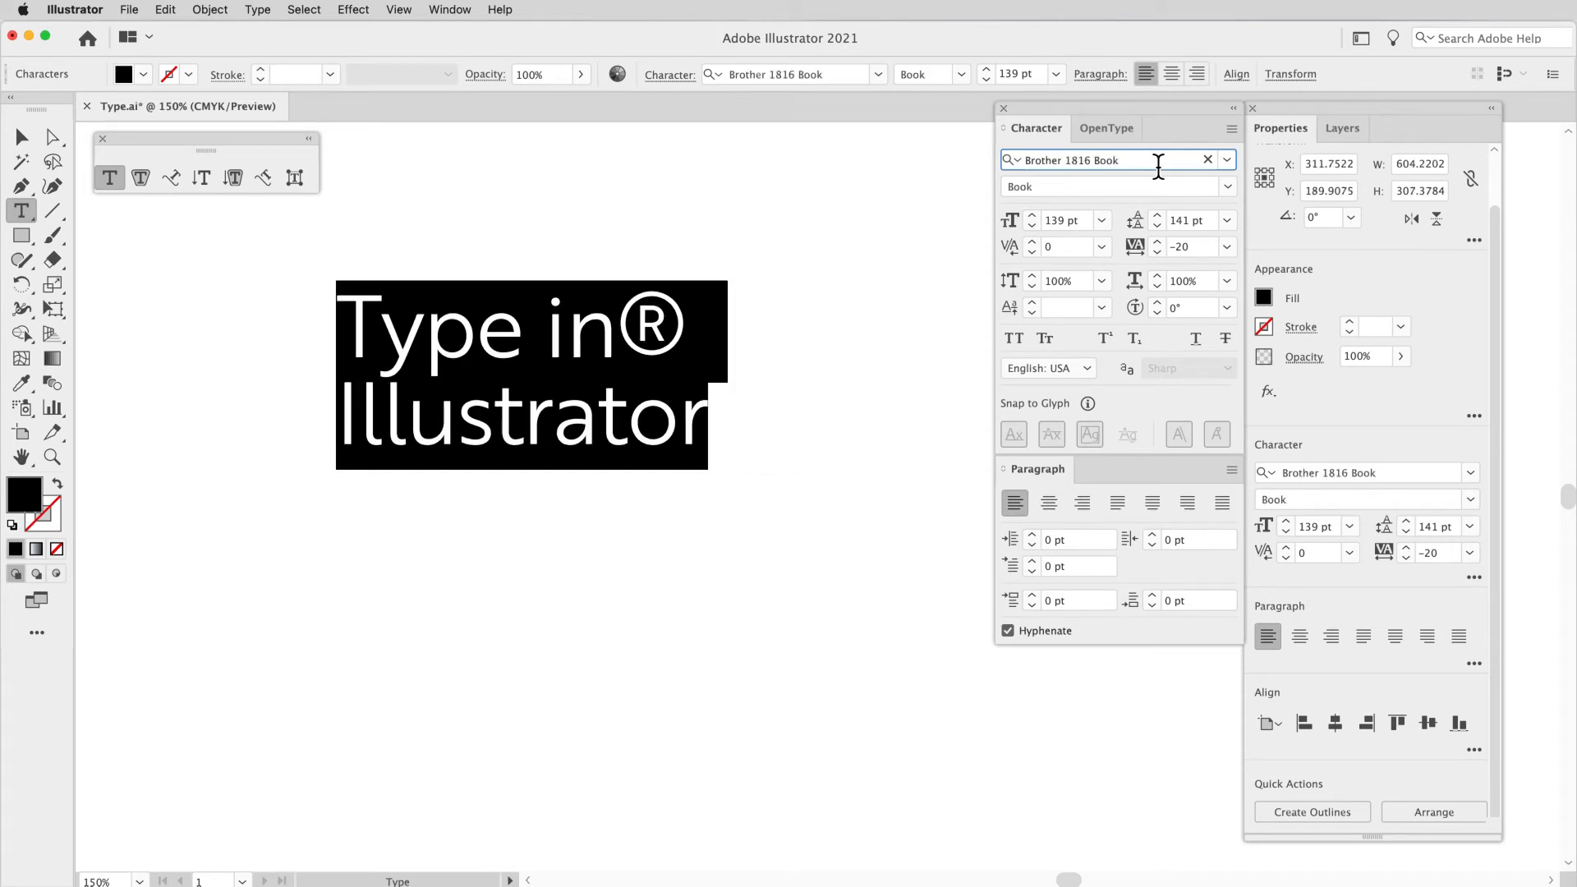
key(Down)
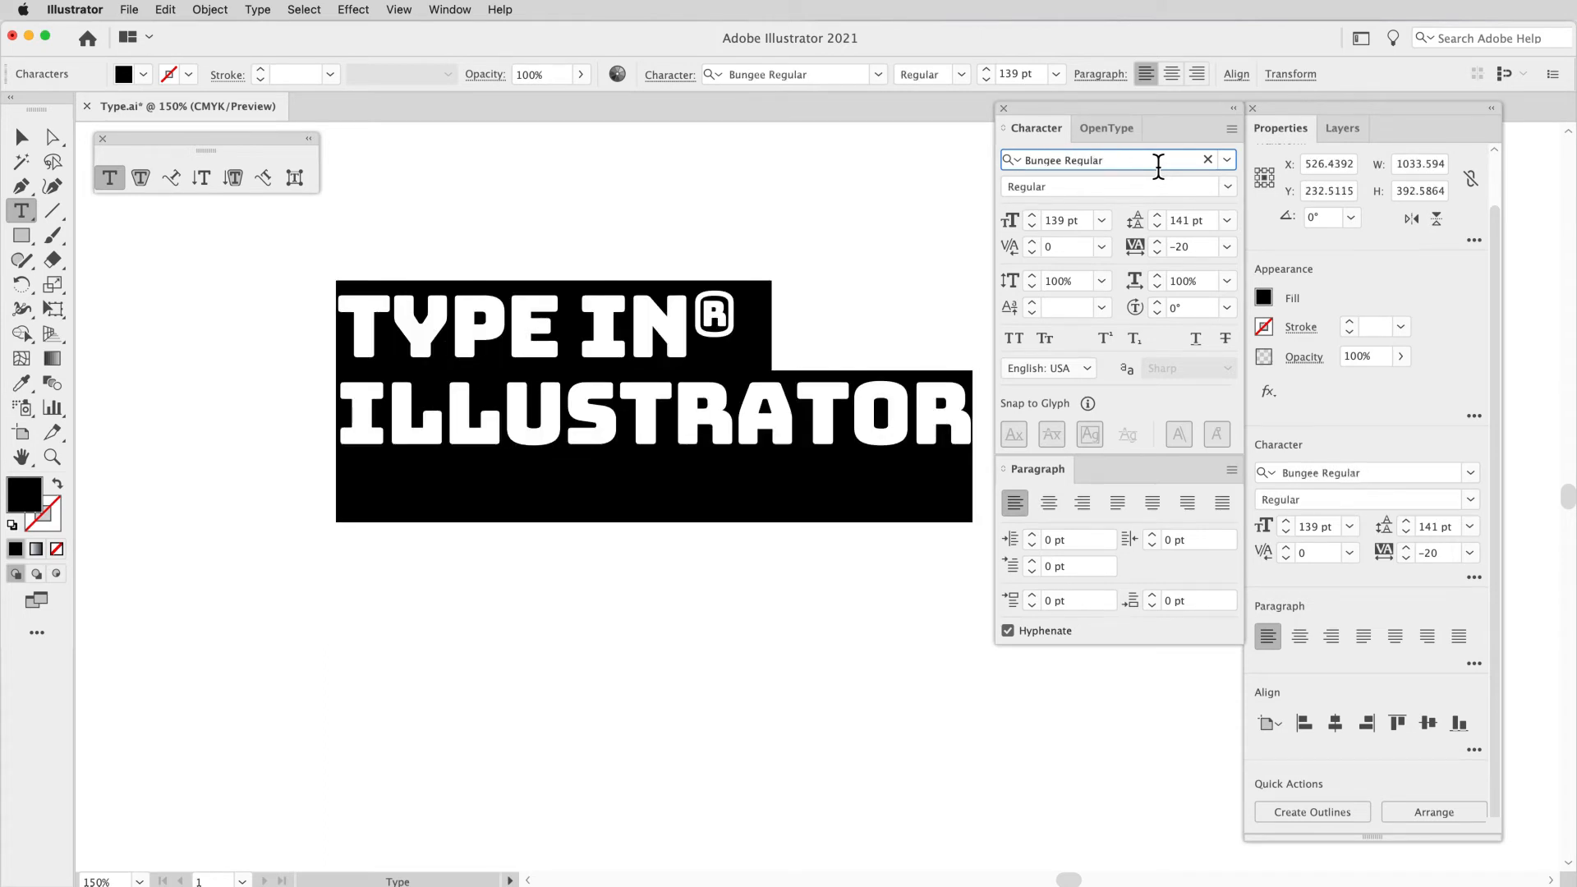
key(Down)
key(Down)
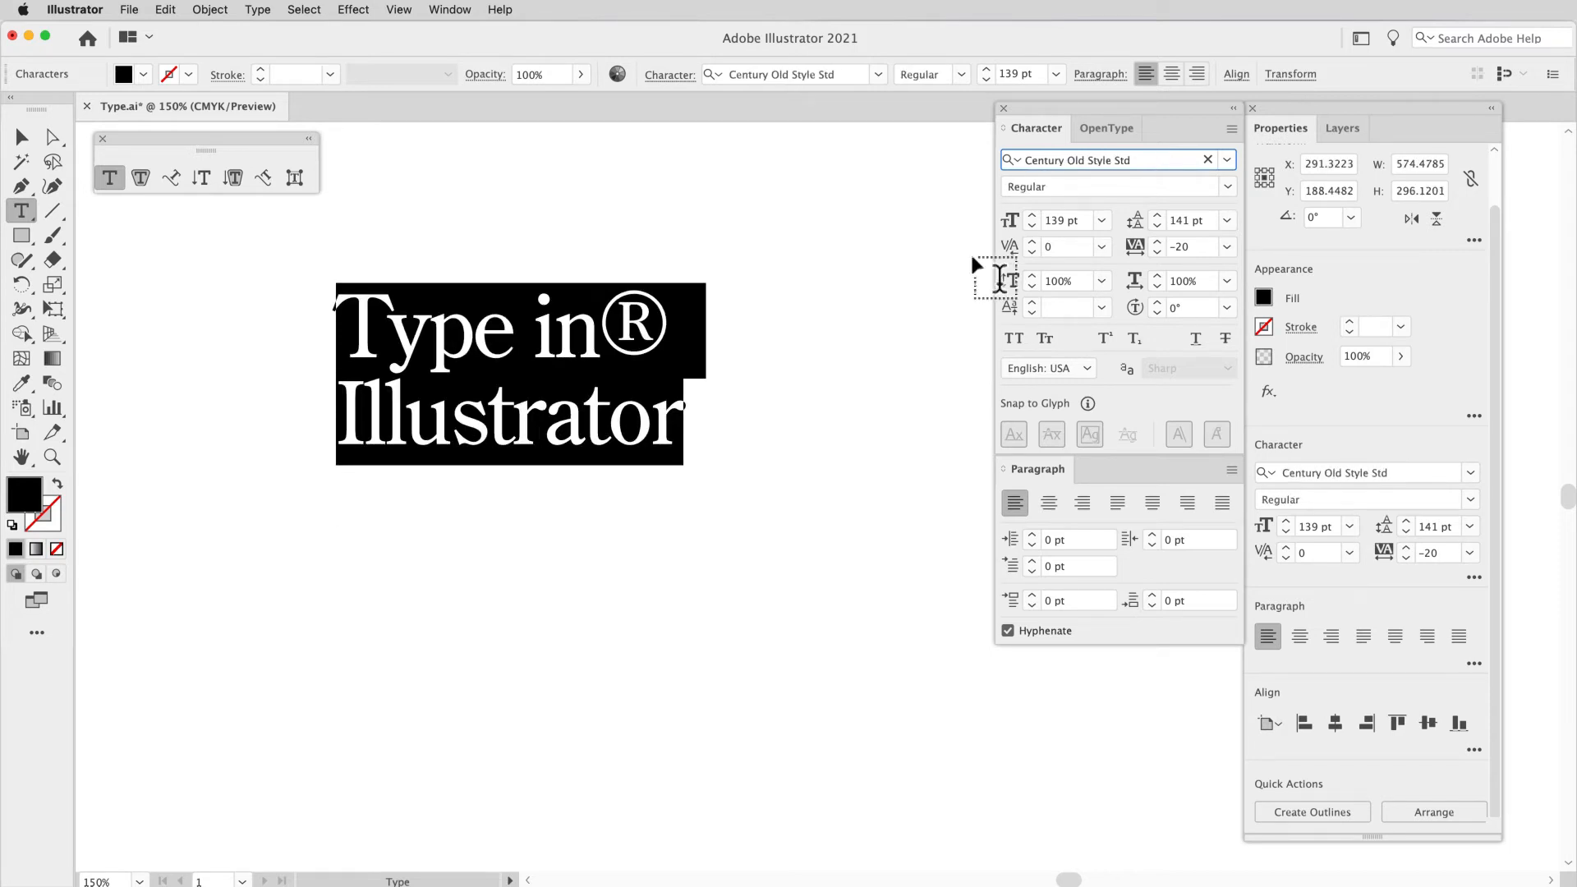
Step: Delete the ® symbol after "Type in" in the heading
click(668, 317)
double_click(629, 328)
key(BackSpace)
Step: Select the whole heading, check the styles available for Century Old Style Std, and cycle forward through the fonts to Clarendon Text Pro
click(535, 345)
key(super+a)
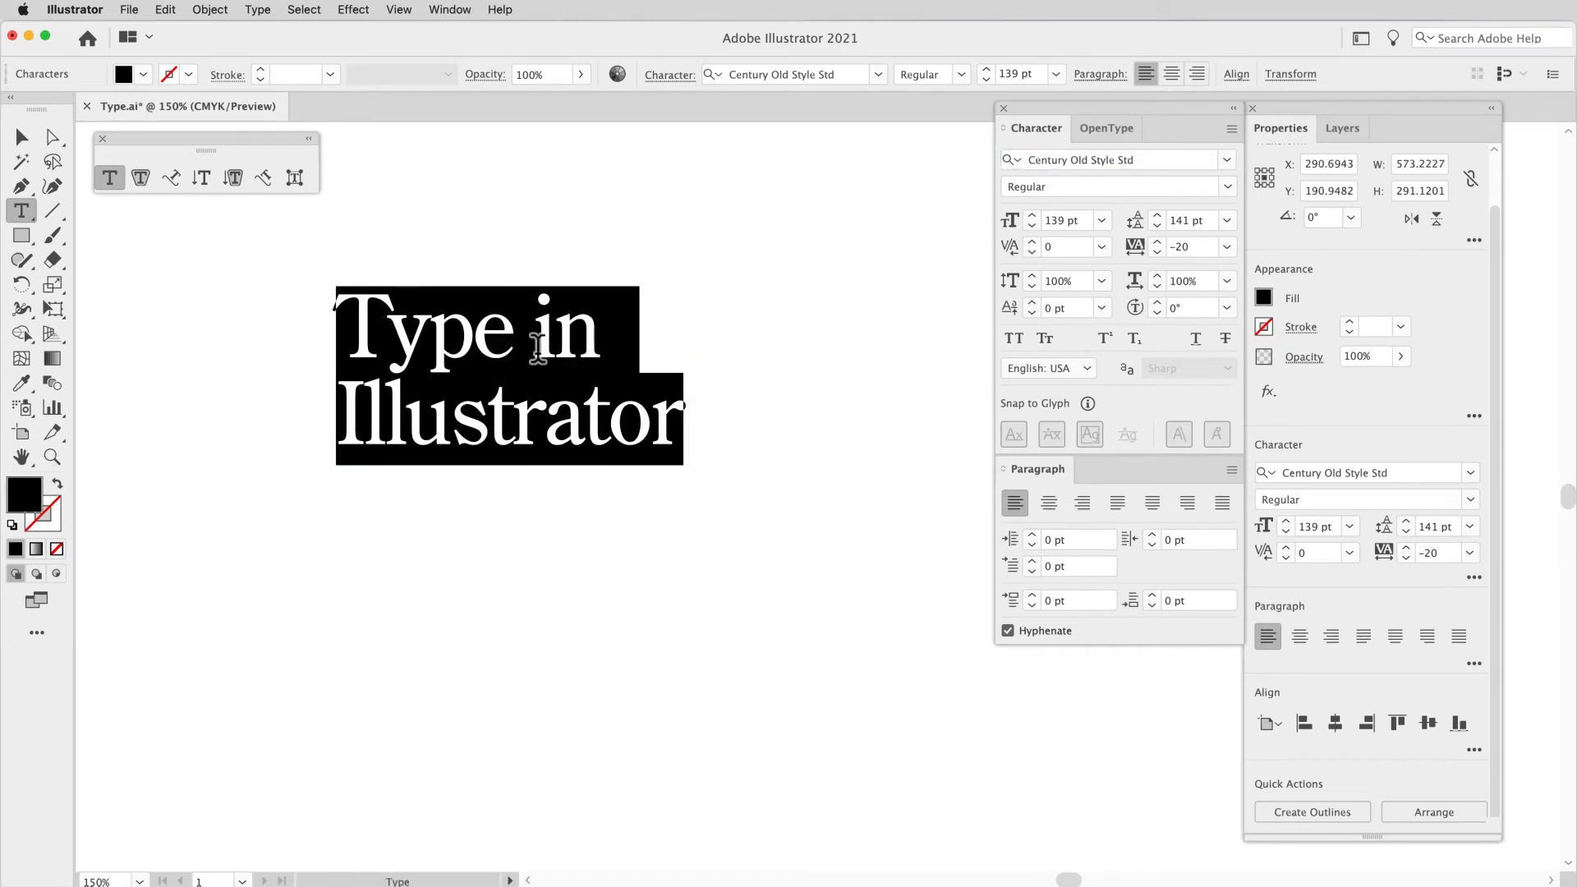
click(1229, 193)
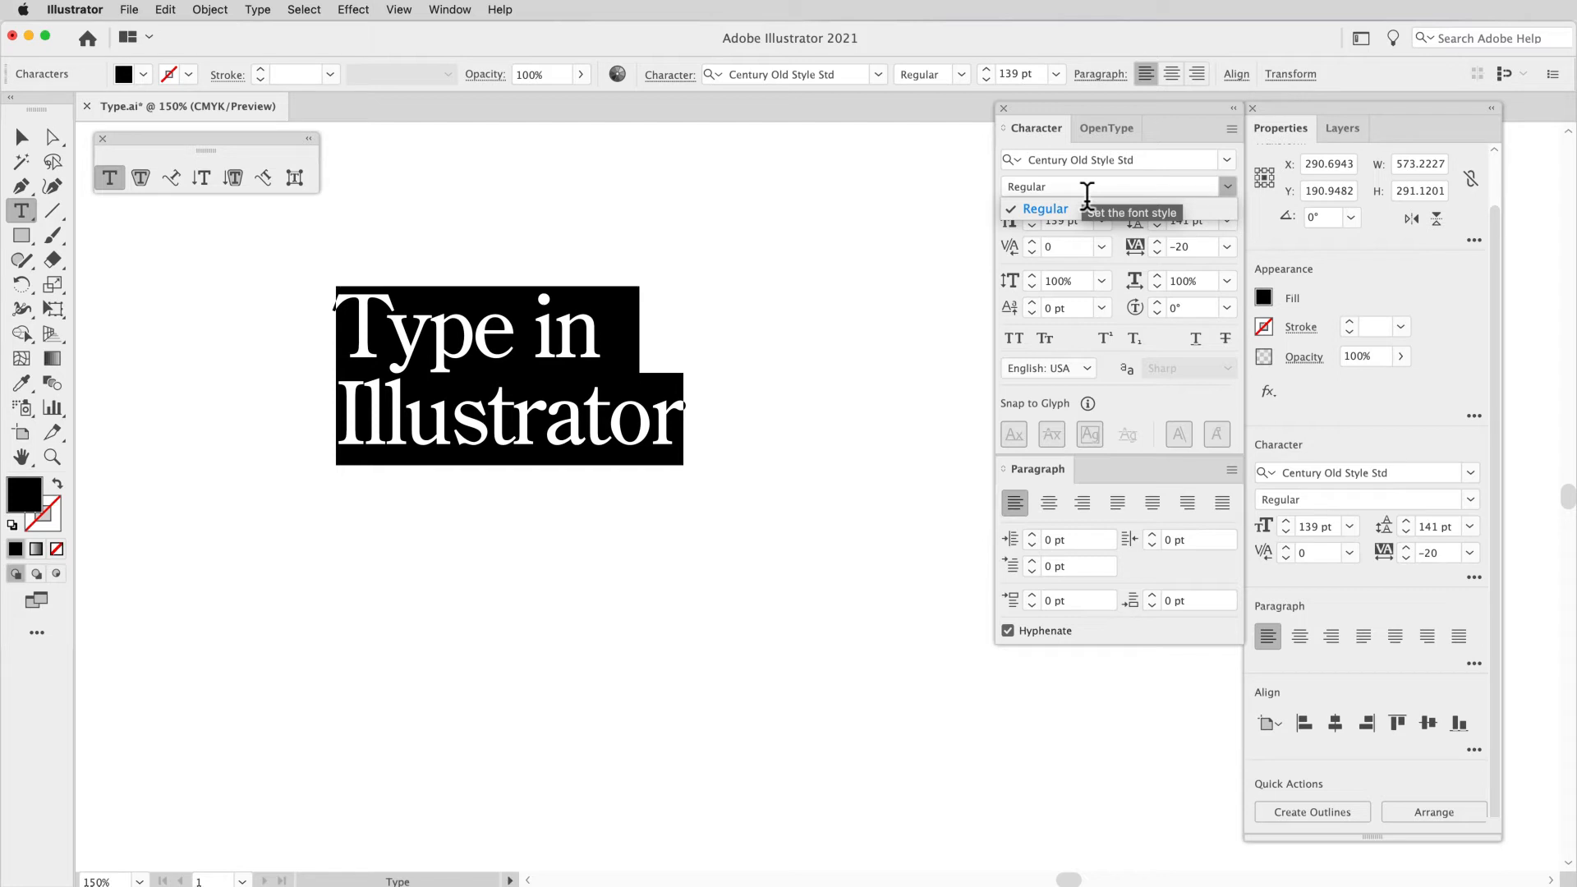
click(1164, 174)
click(1163, 172)
click(1161, 171)
key(Down)
key(Down)
key(Down)
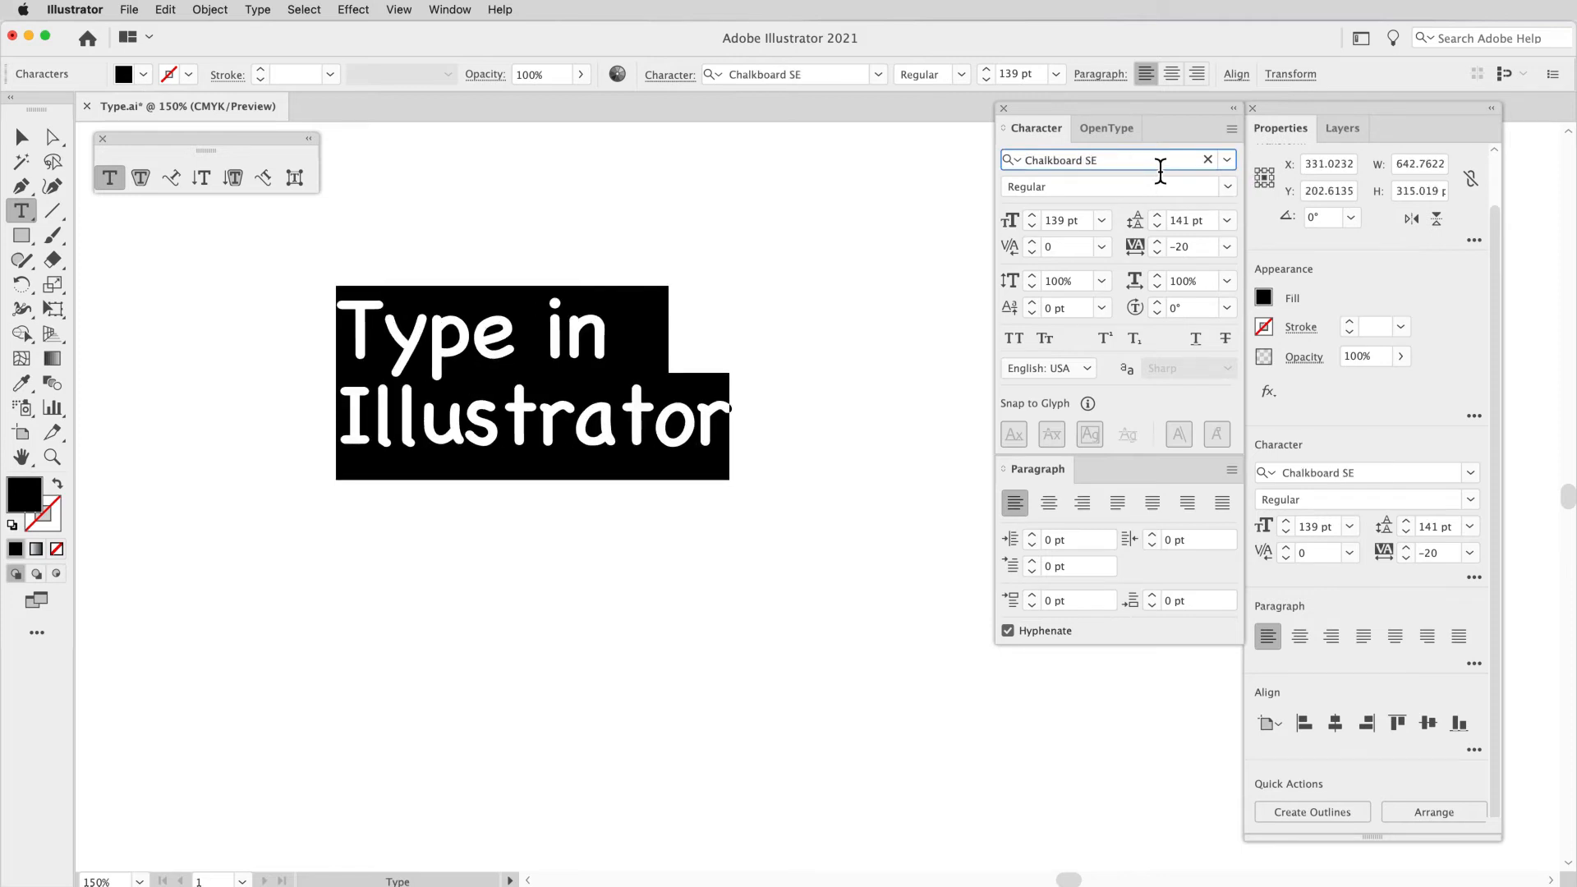
key(Down)
key(Down)
key(Down)
key(Down)
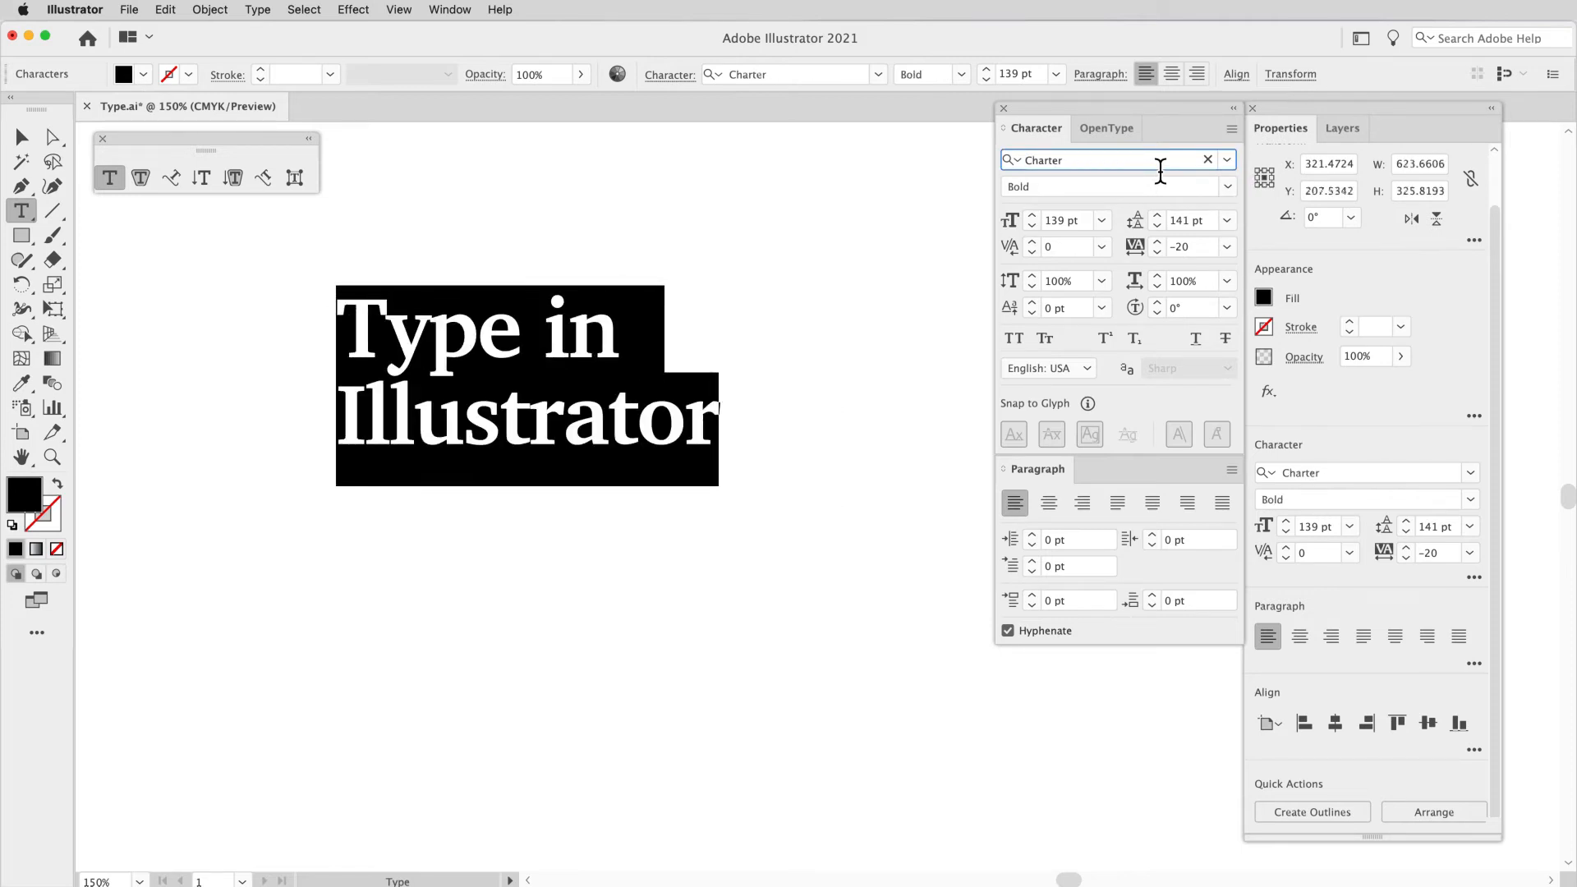
key(Down)
key(Up)
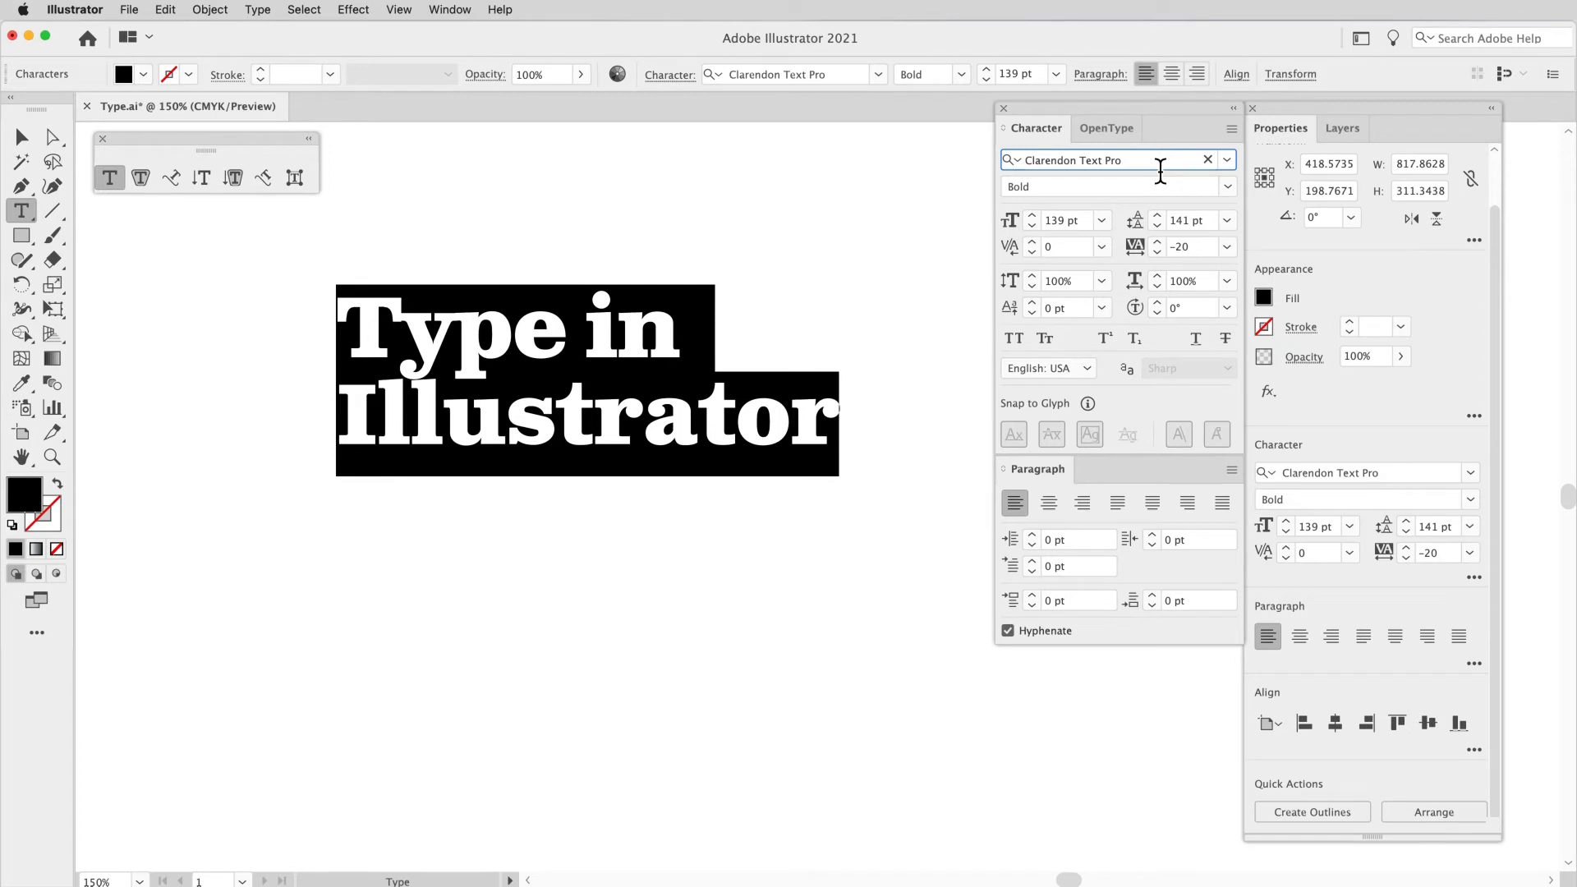
Step: Set the heading's font style to Regular
click(1157, 196)
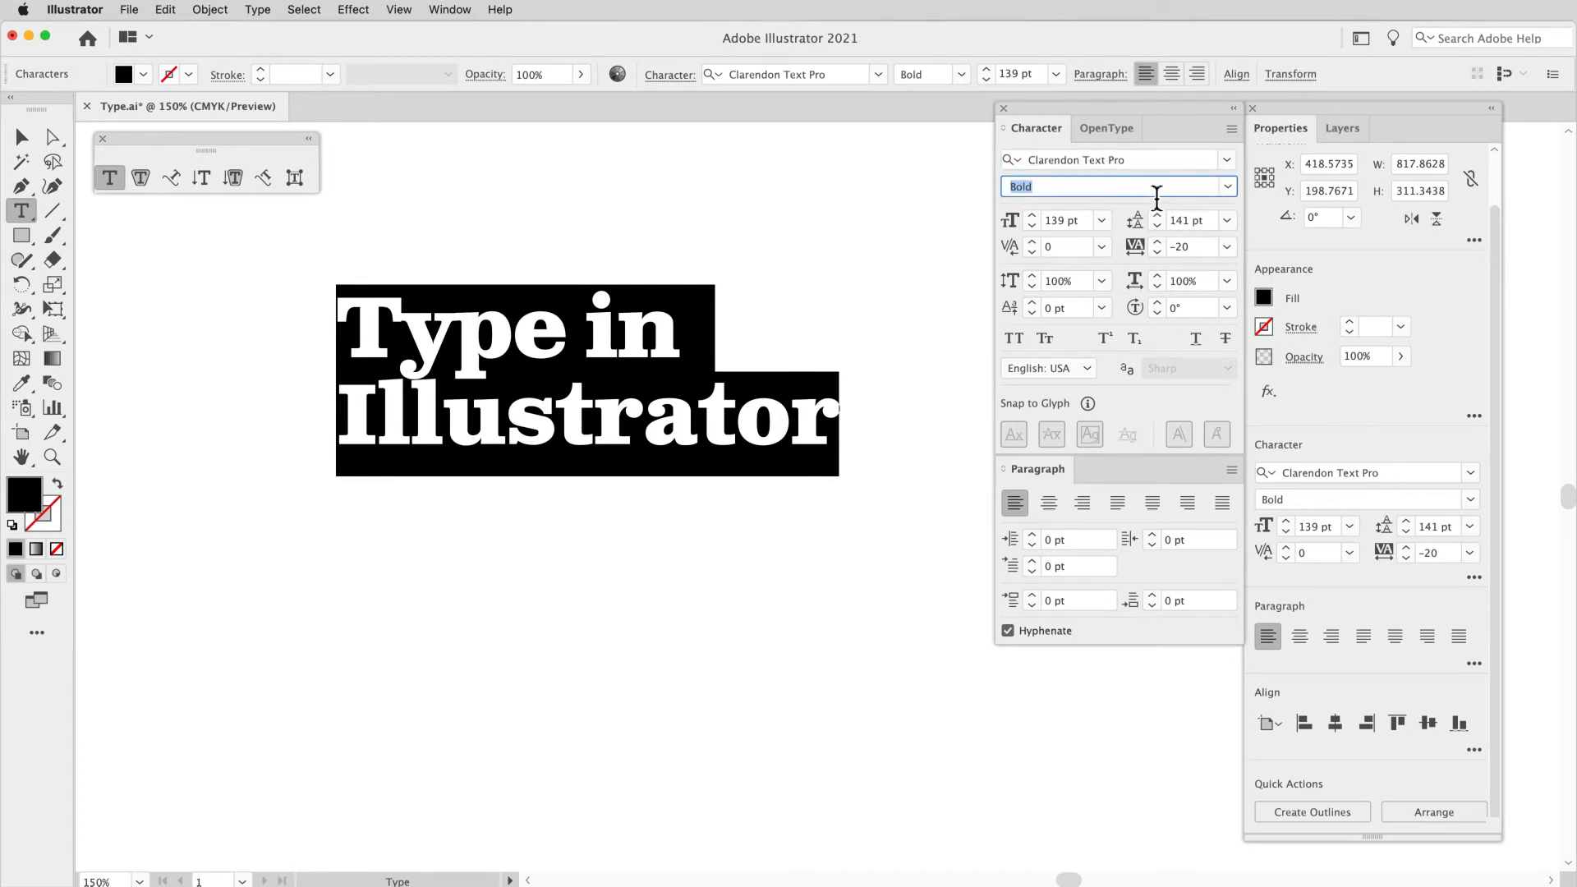
click(1227, 187)
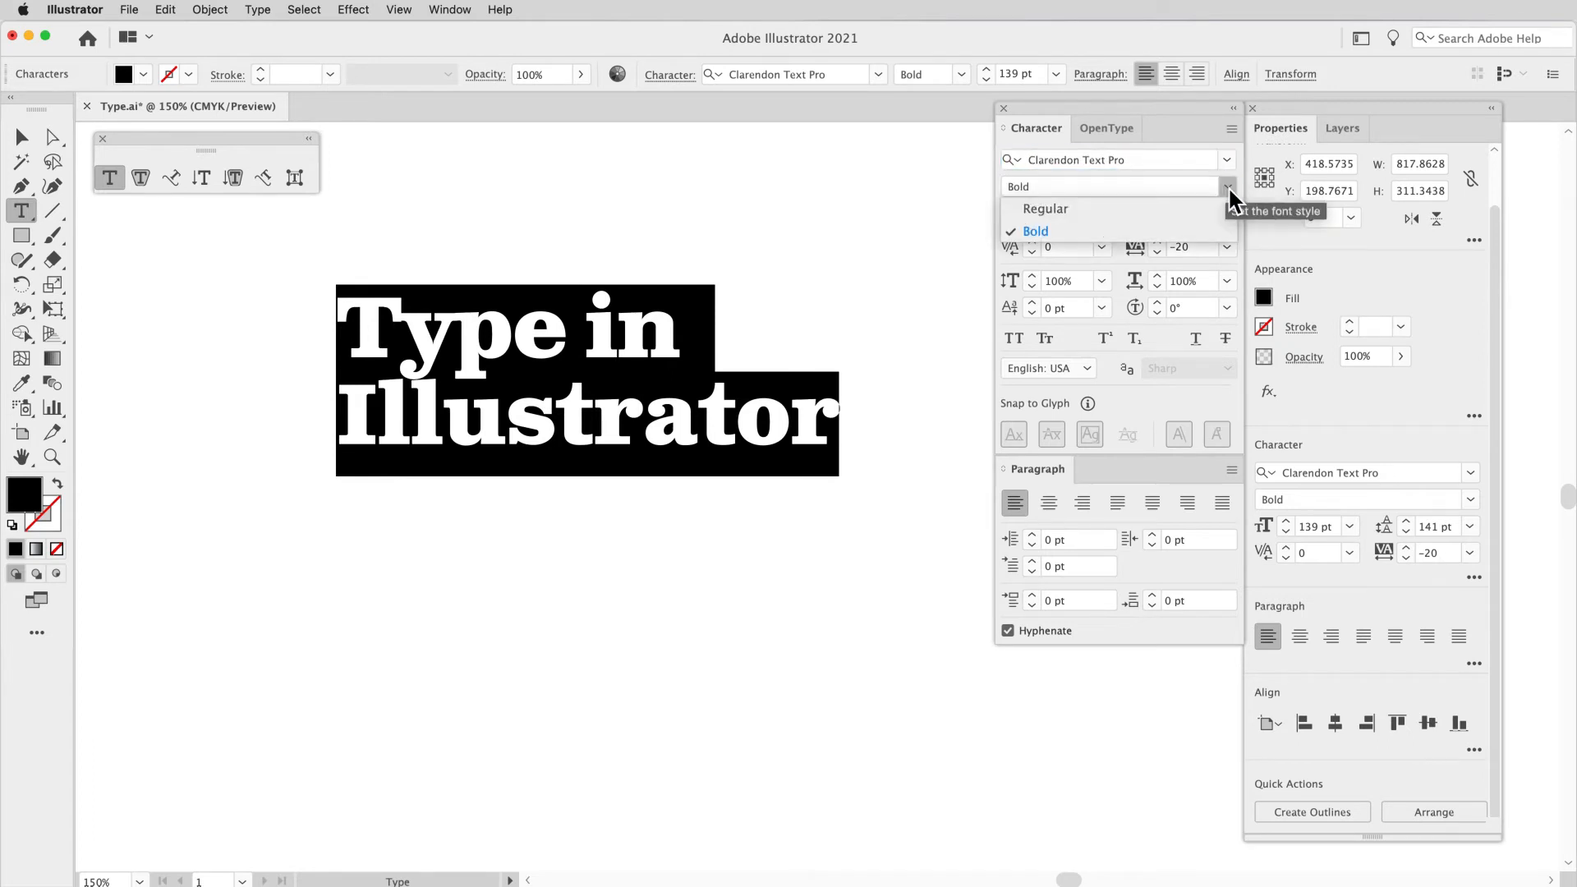
click(1108, 216)
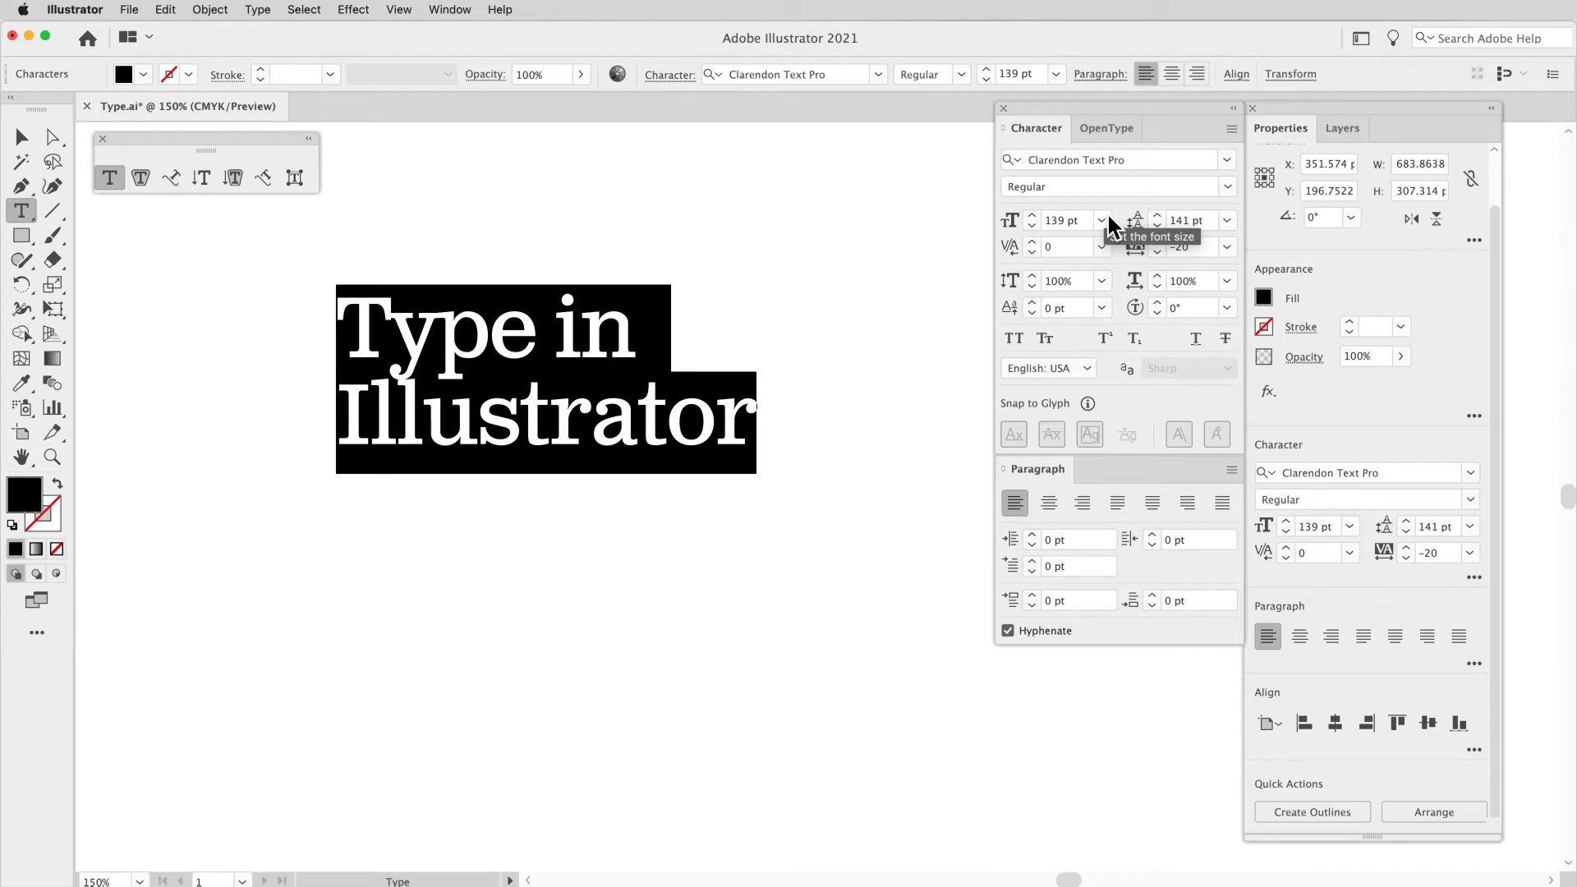
Step: Browse the Adobe Fonts available under Find More and activate BD Kickrom Mono Regular
click(1232, 161)
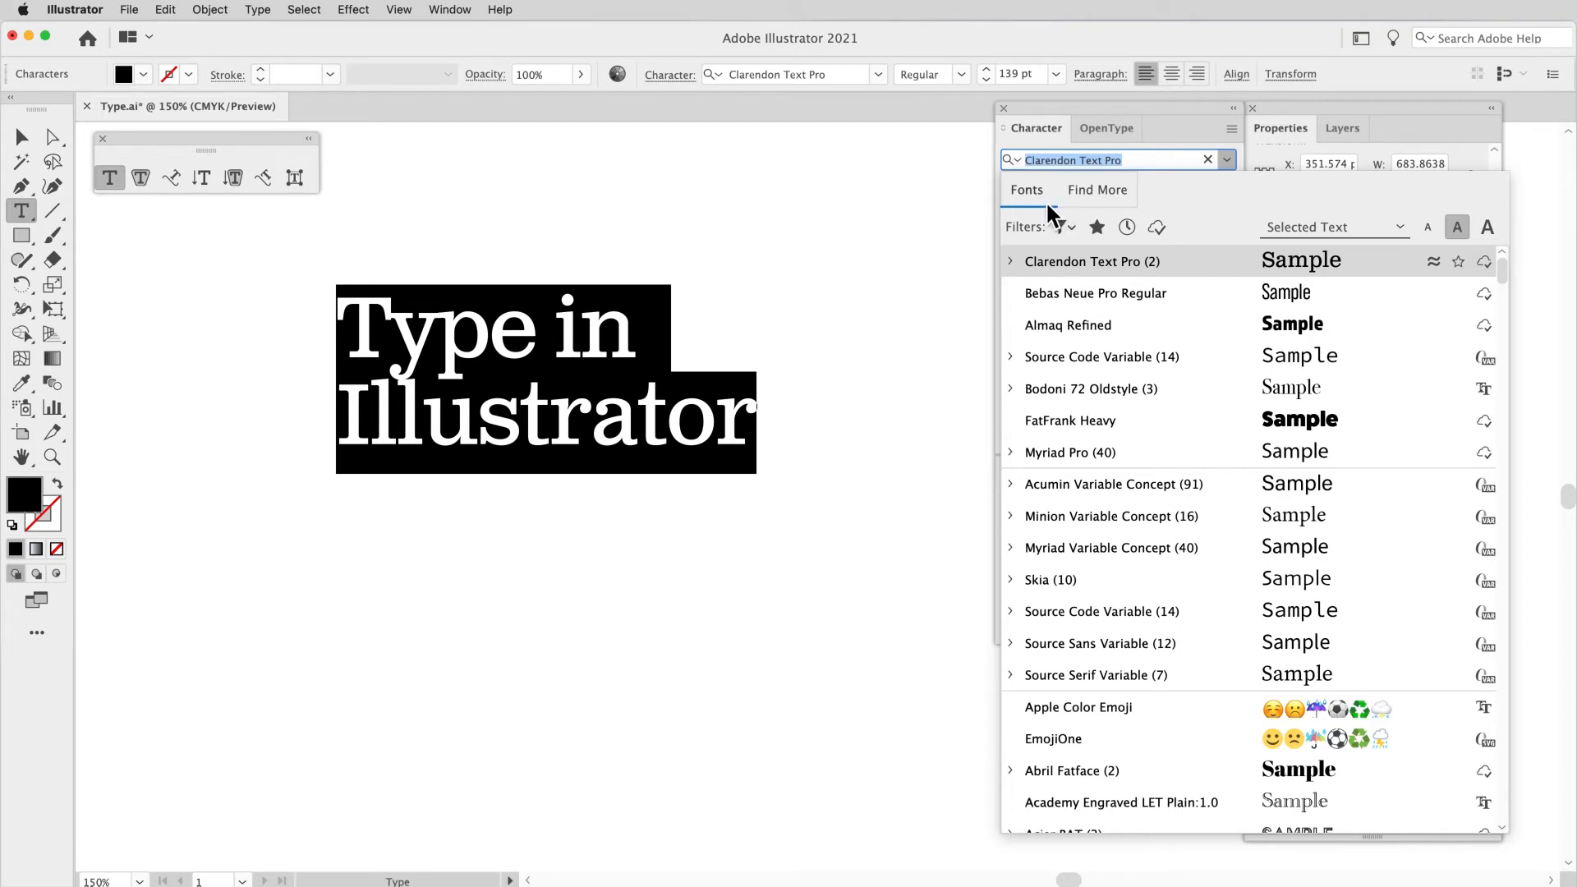
click(1096, 192)
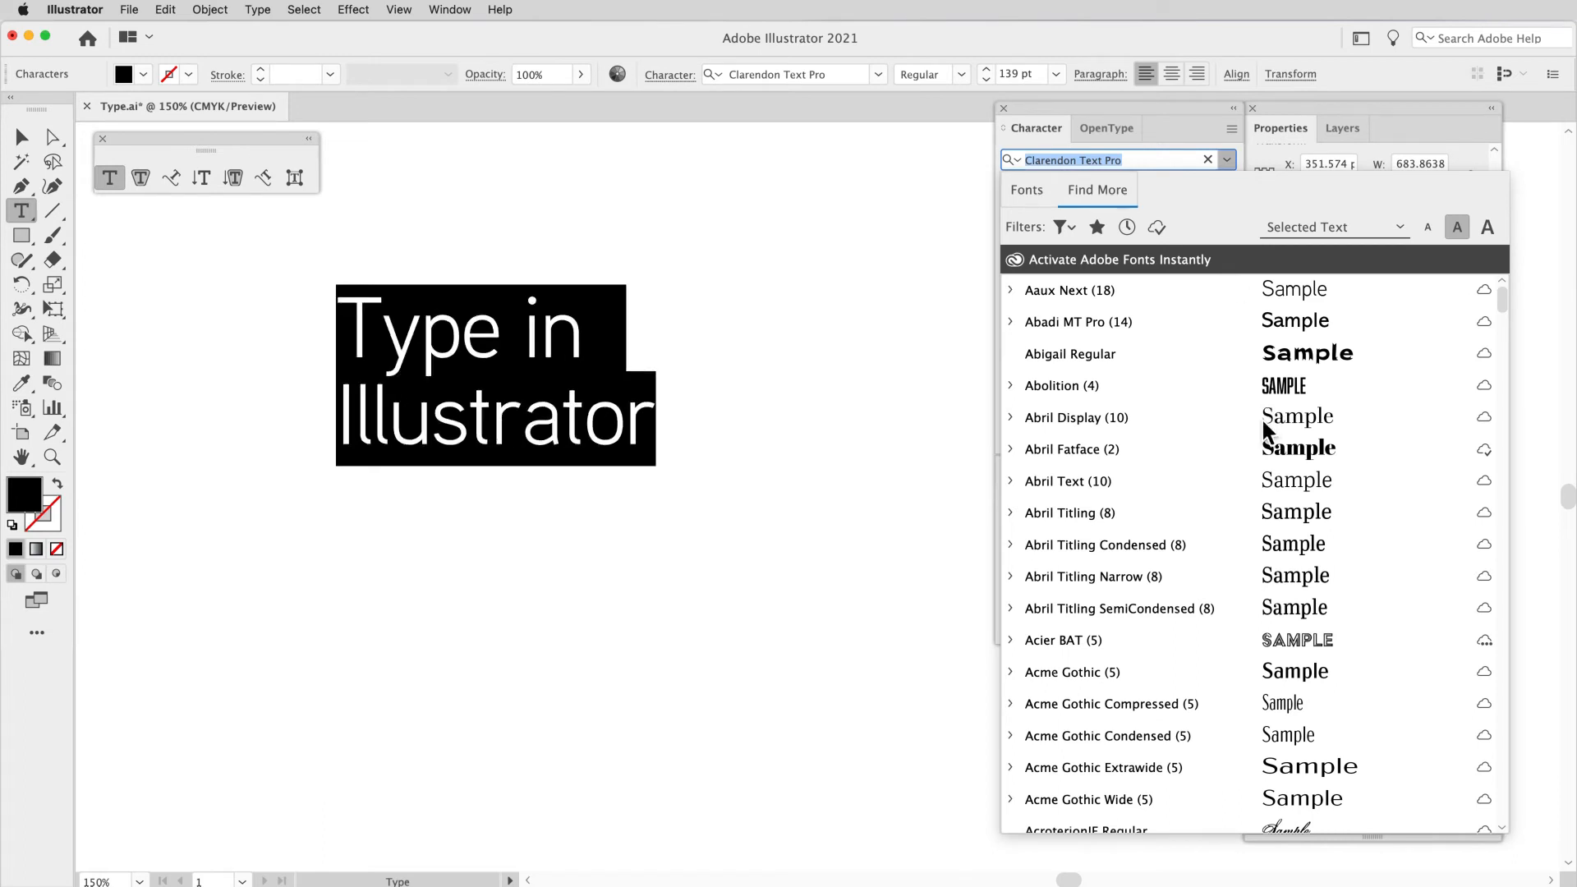
scroll(1199, 478, down, 15)
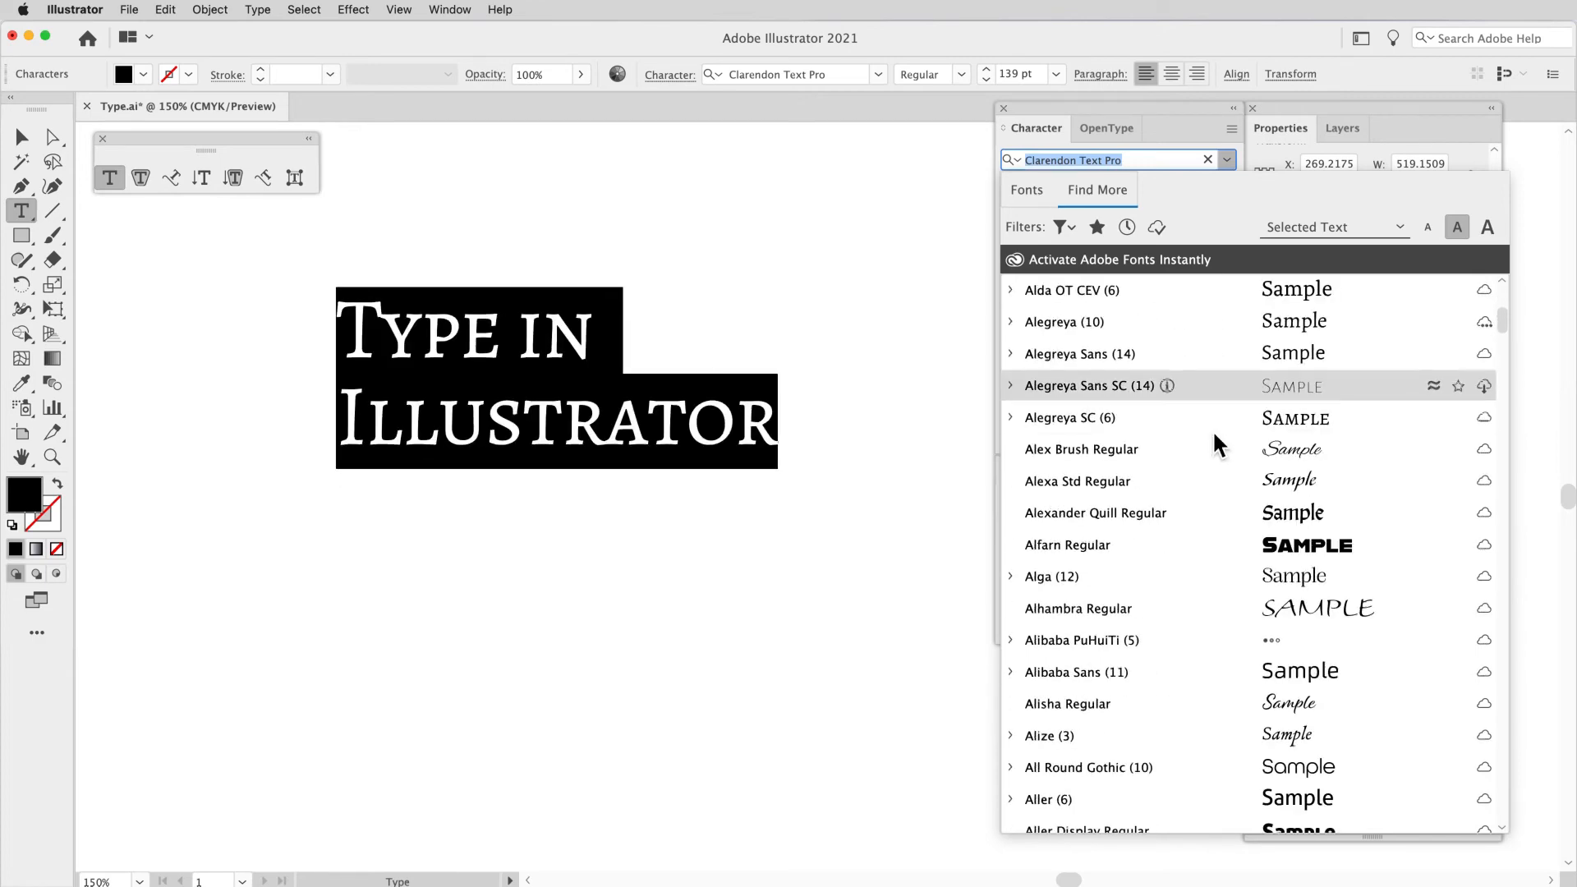
scroll(1214, 430, down, 10)
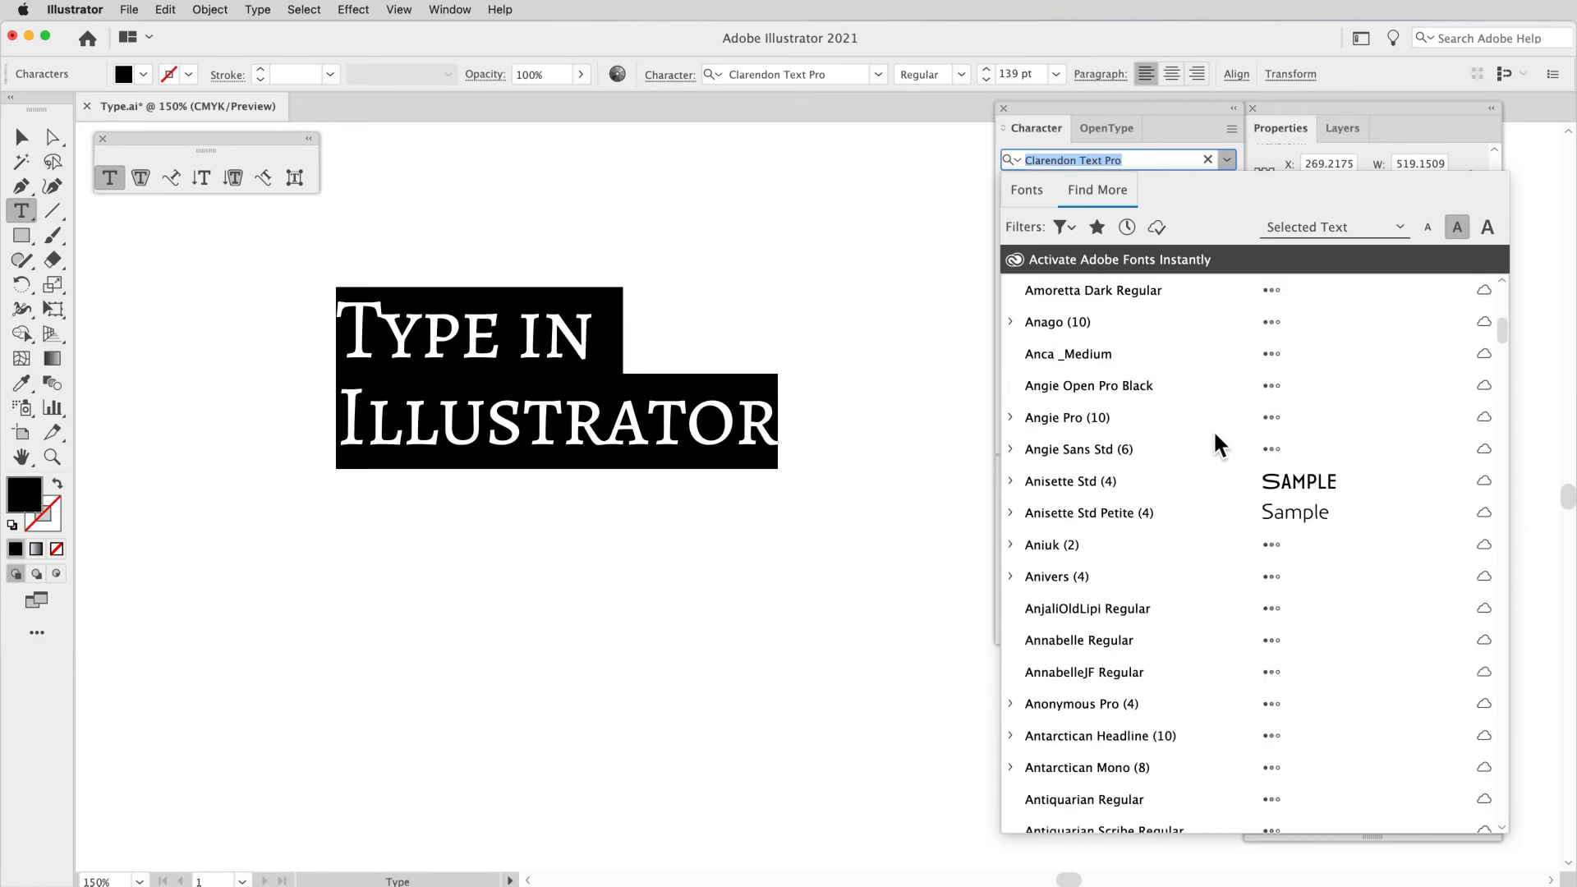
scroll(1214, 430, down, 15)
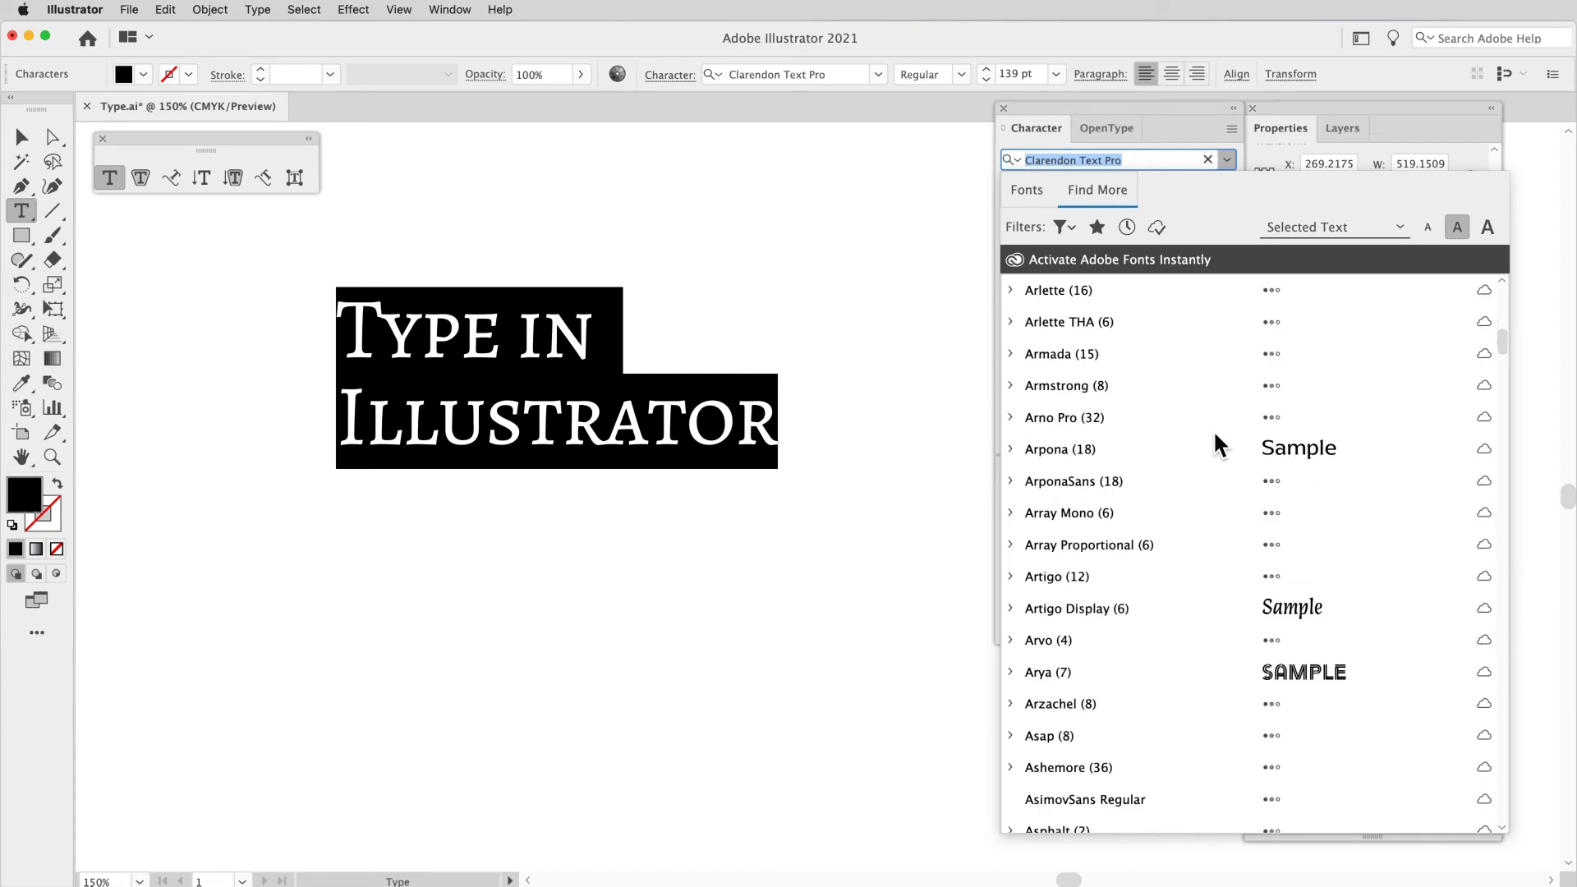
scroll(1214, 430, down, 10)
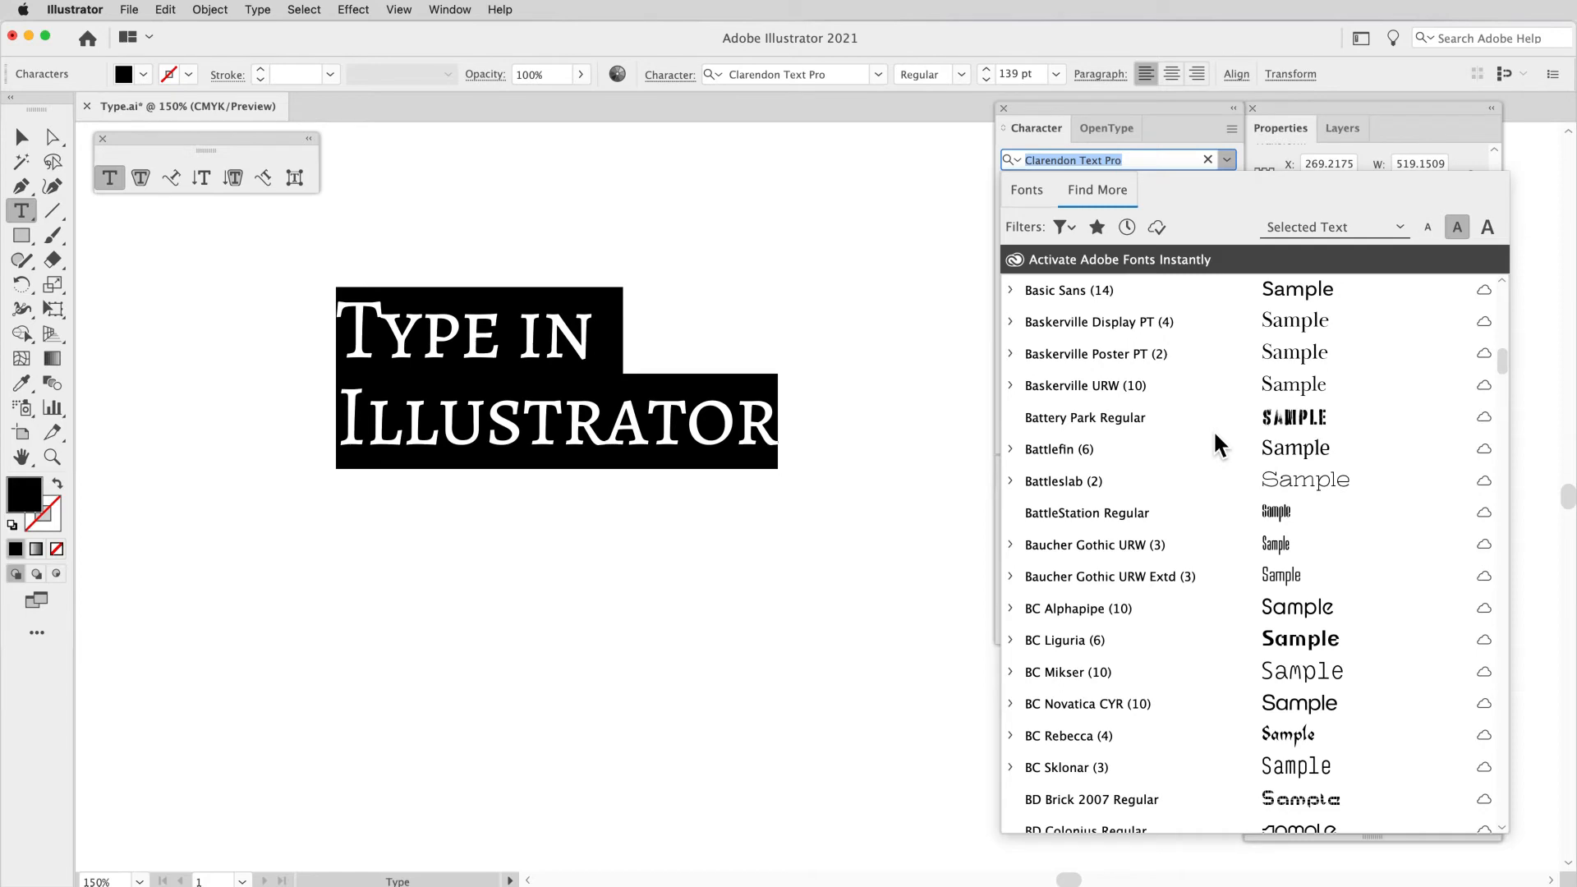
scroll(1214, 431, down, 4)
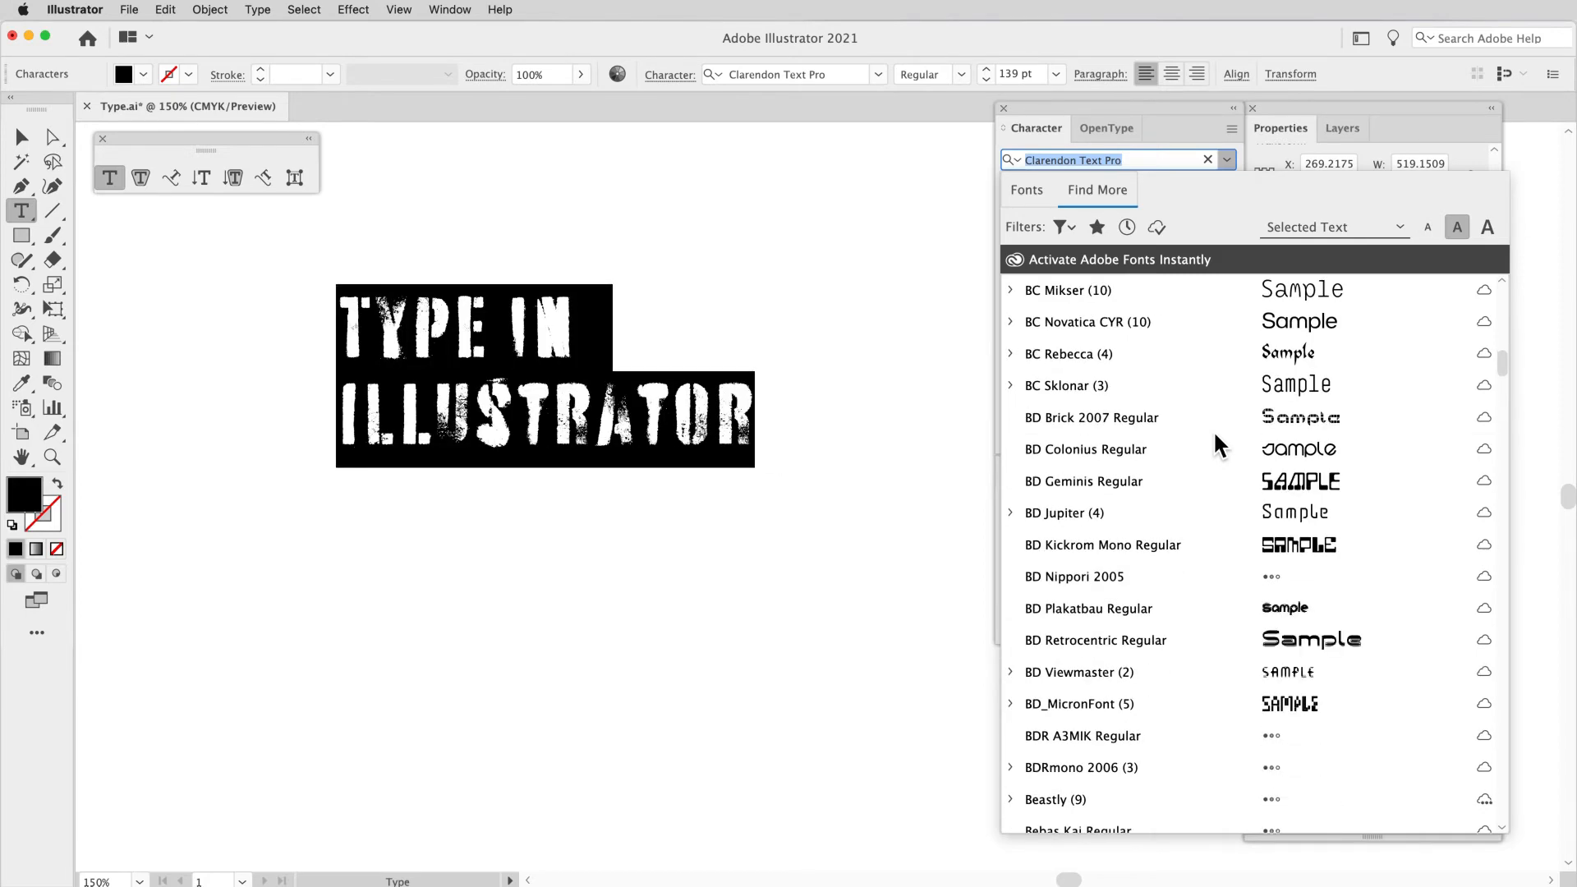
scroll(1215, 431, down, 1)
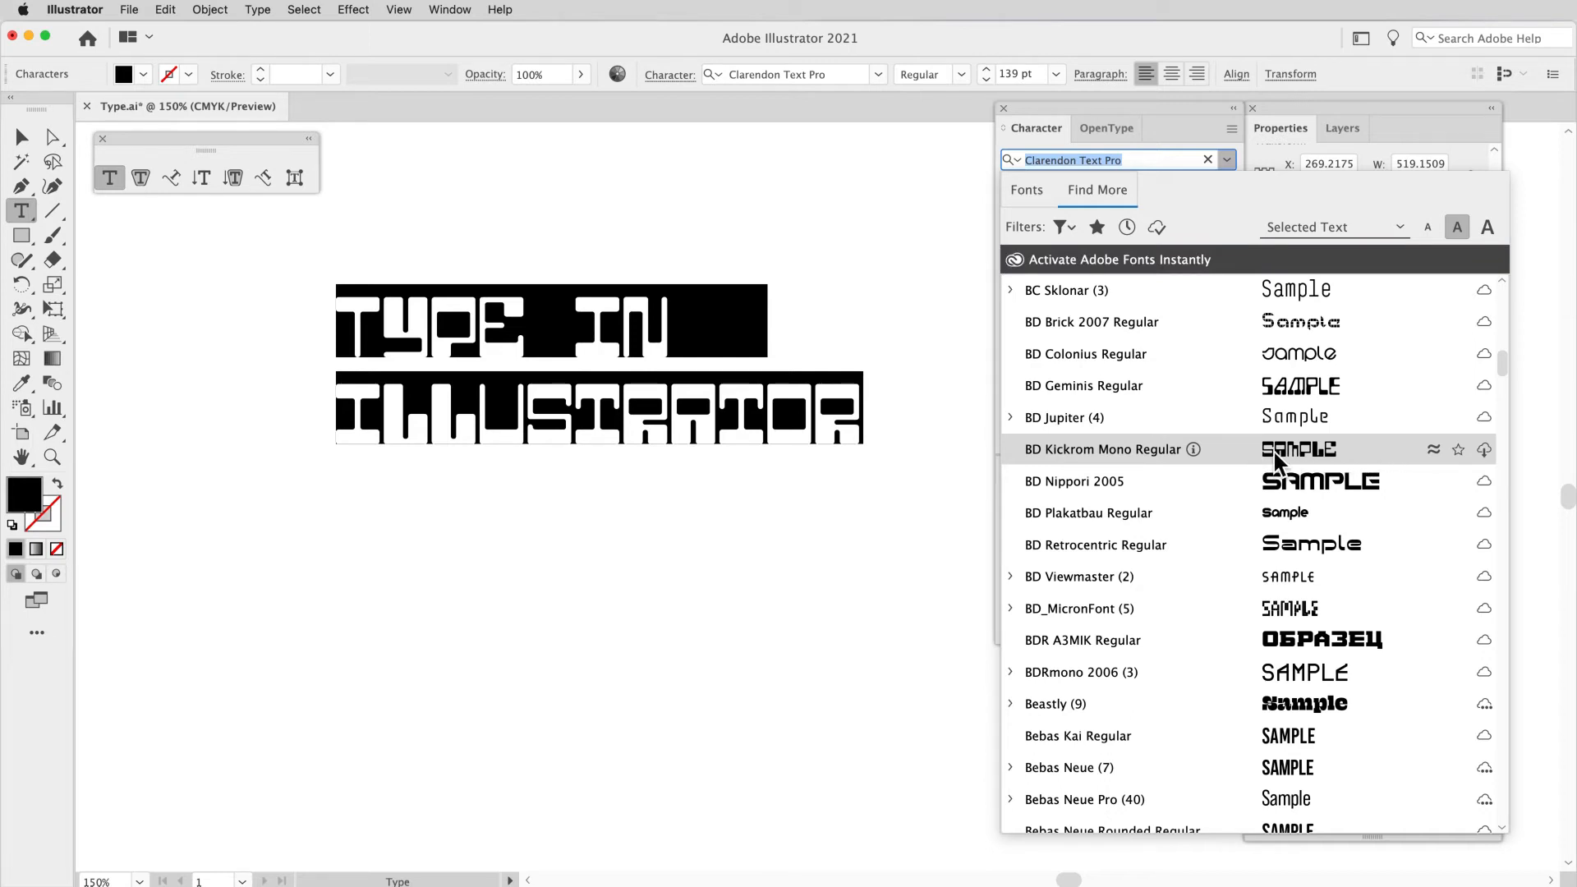
click(1487, 451)
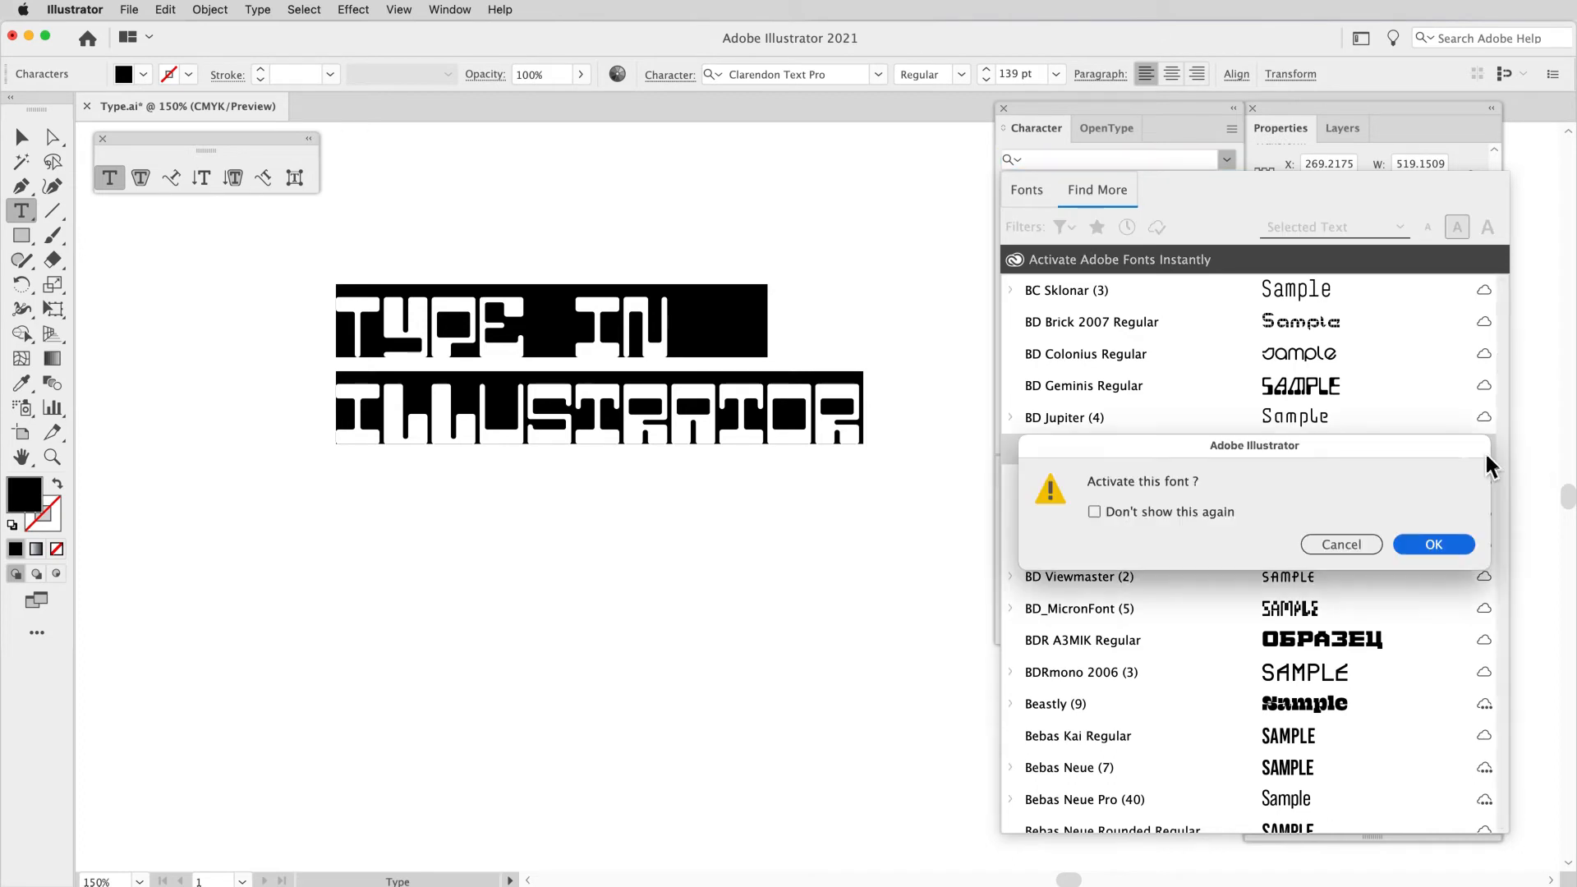
click(1436, 545)
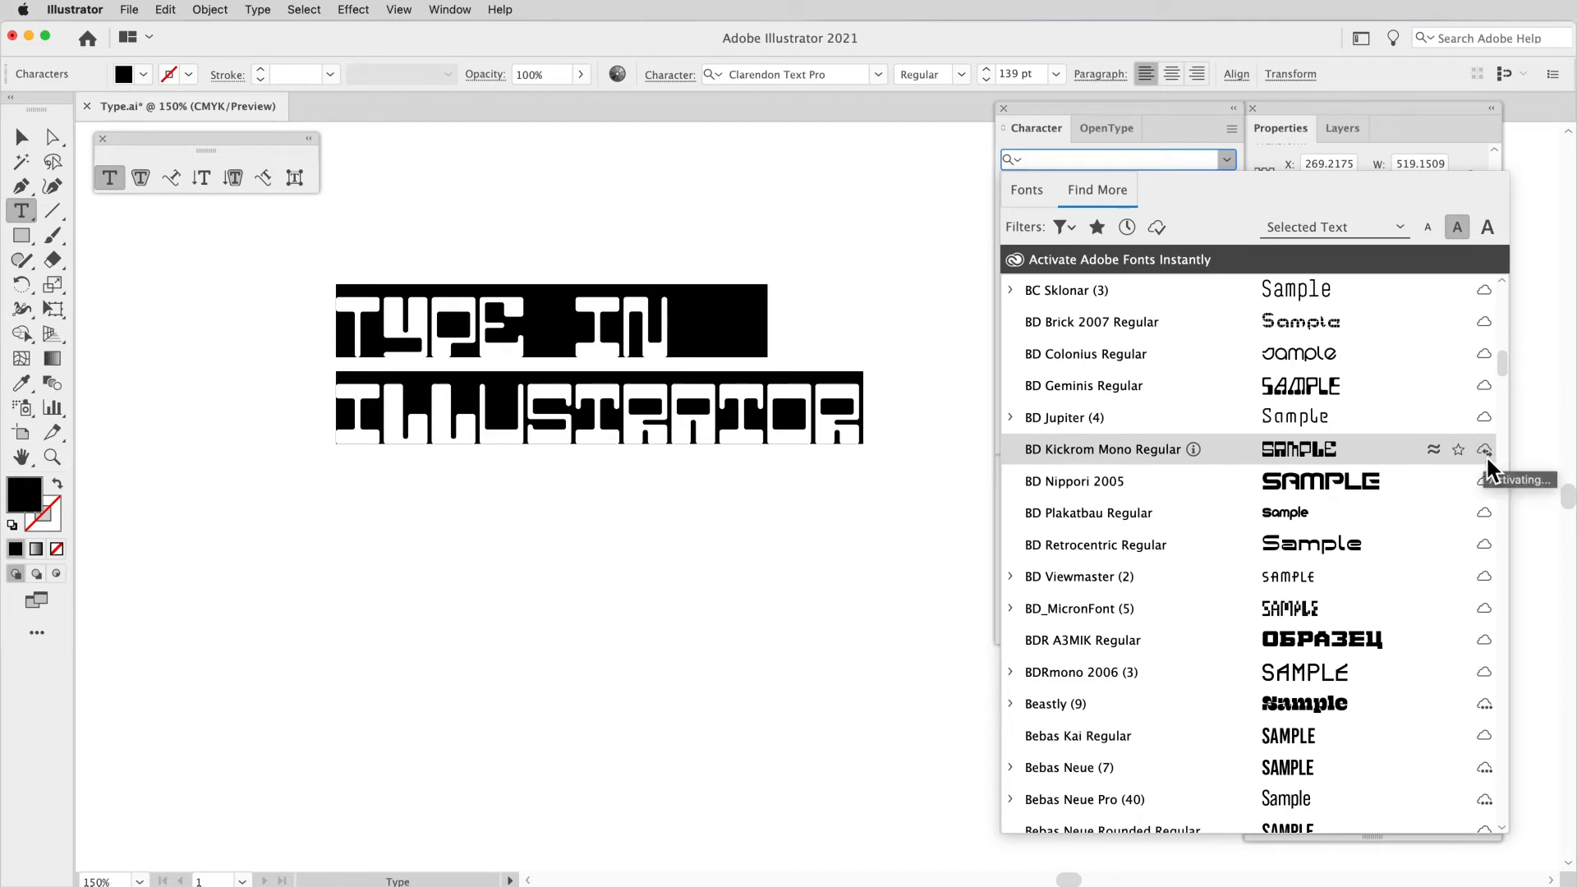
Step: Look for fonts similar to BD Kickrom Mono Regular and to Adelle Sans Cnd, returning to the full Adobe Fonts list after each
click(1434, 452)
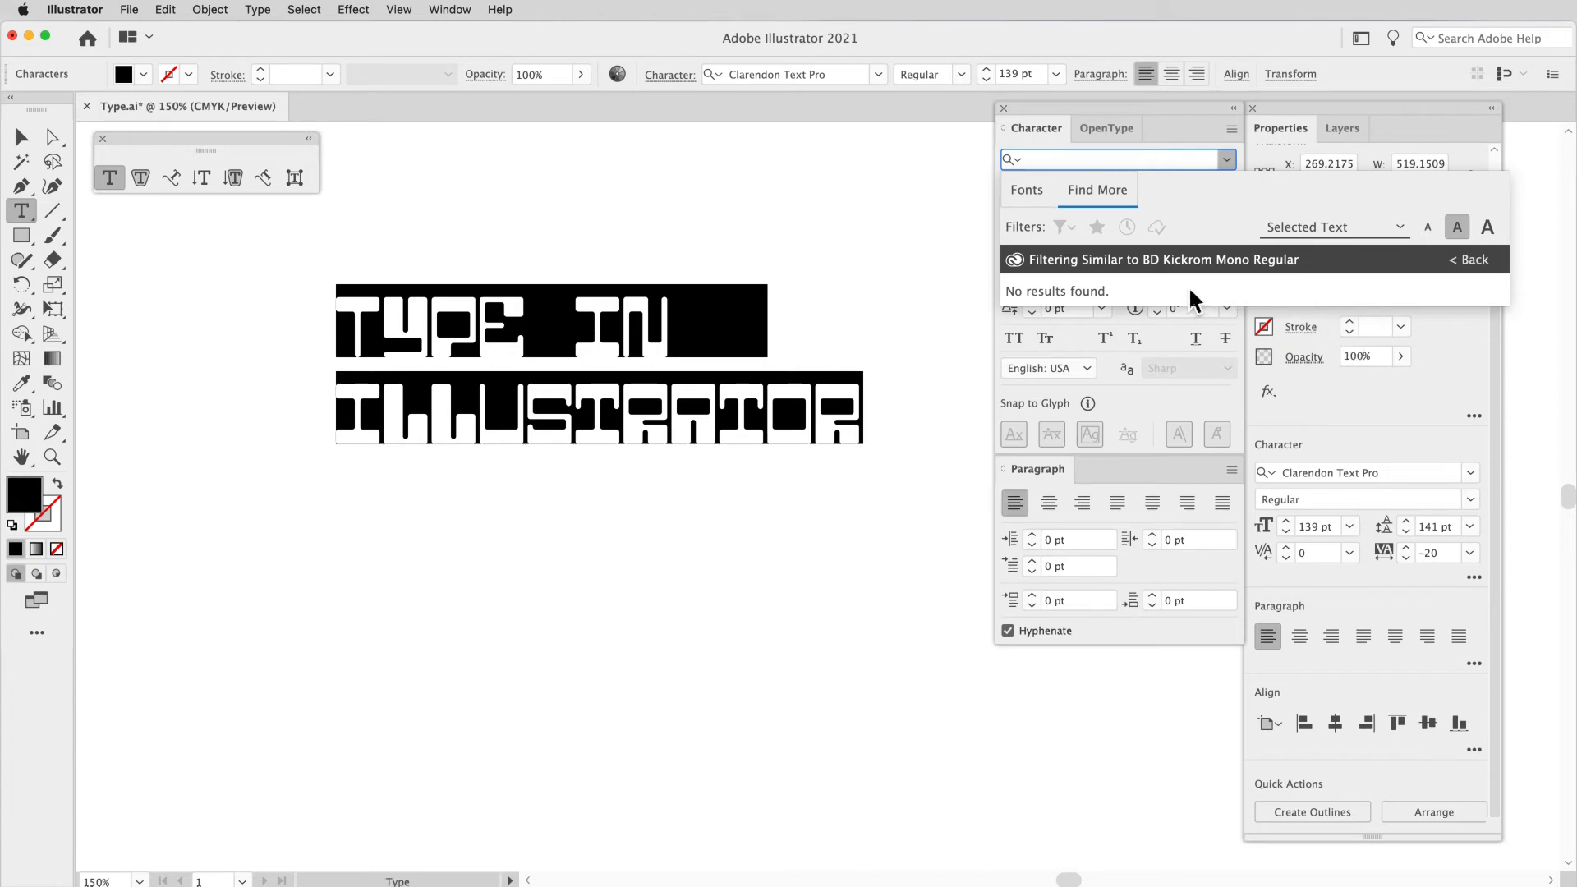
click(1465, 261)
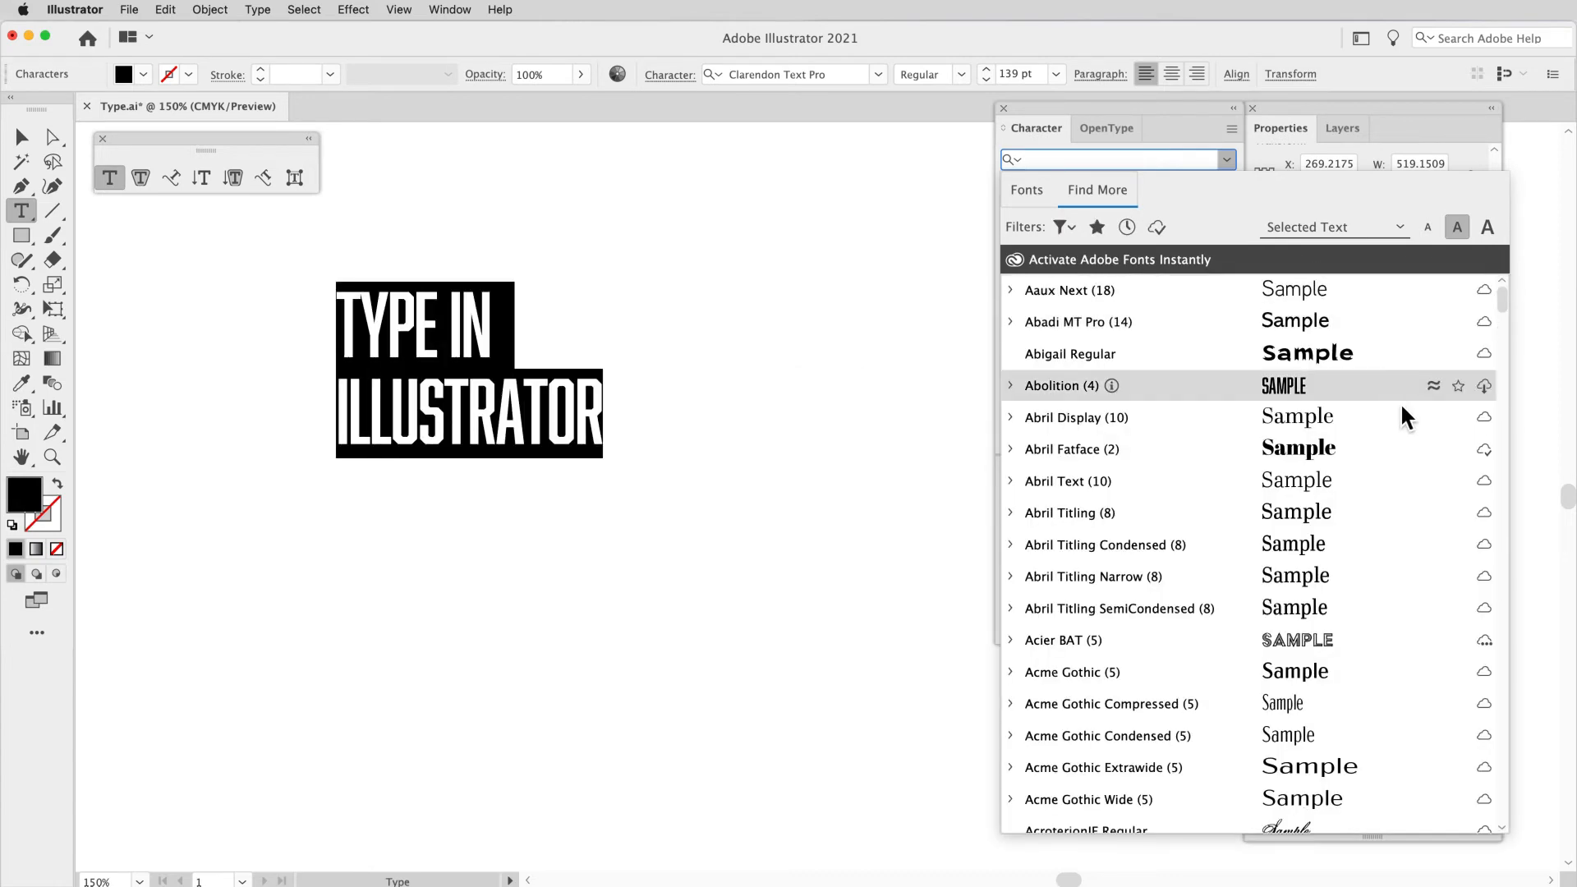
scroll(1402, 404, down, 6)
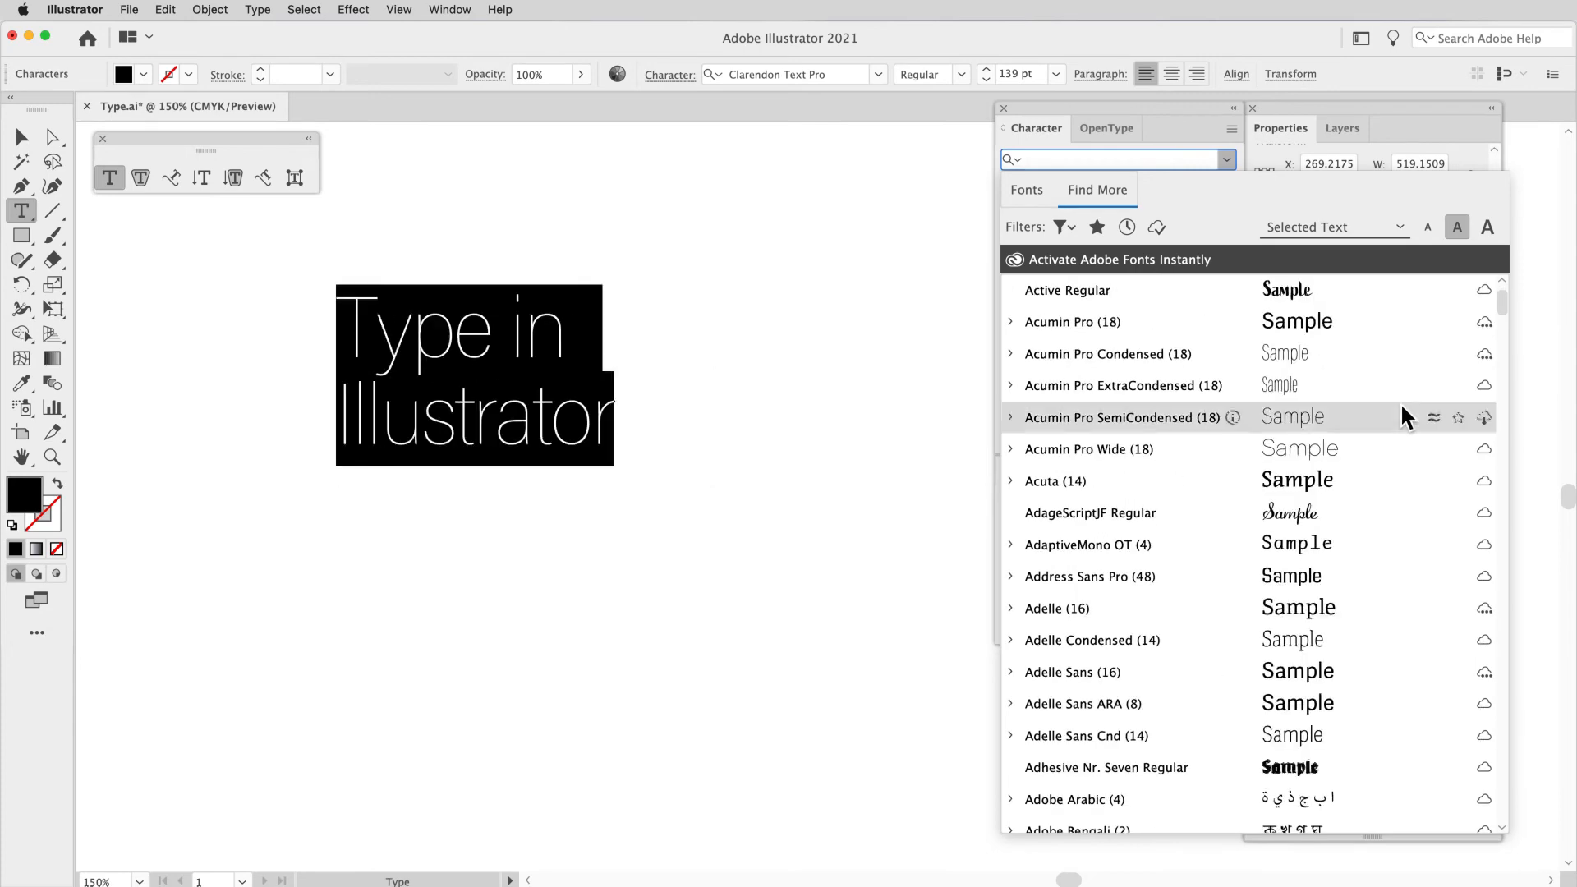
scroll(1400, 402, down, 4)
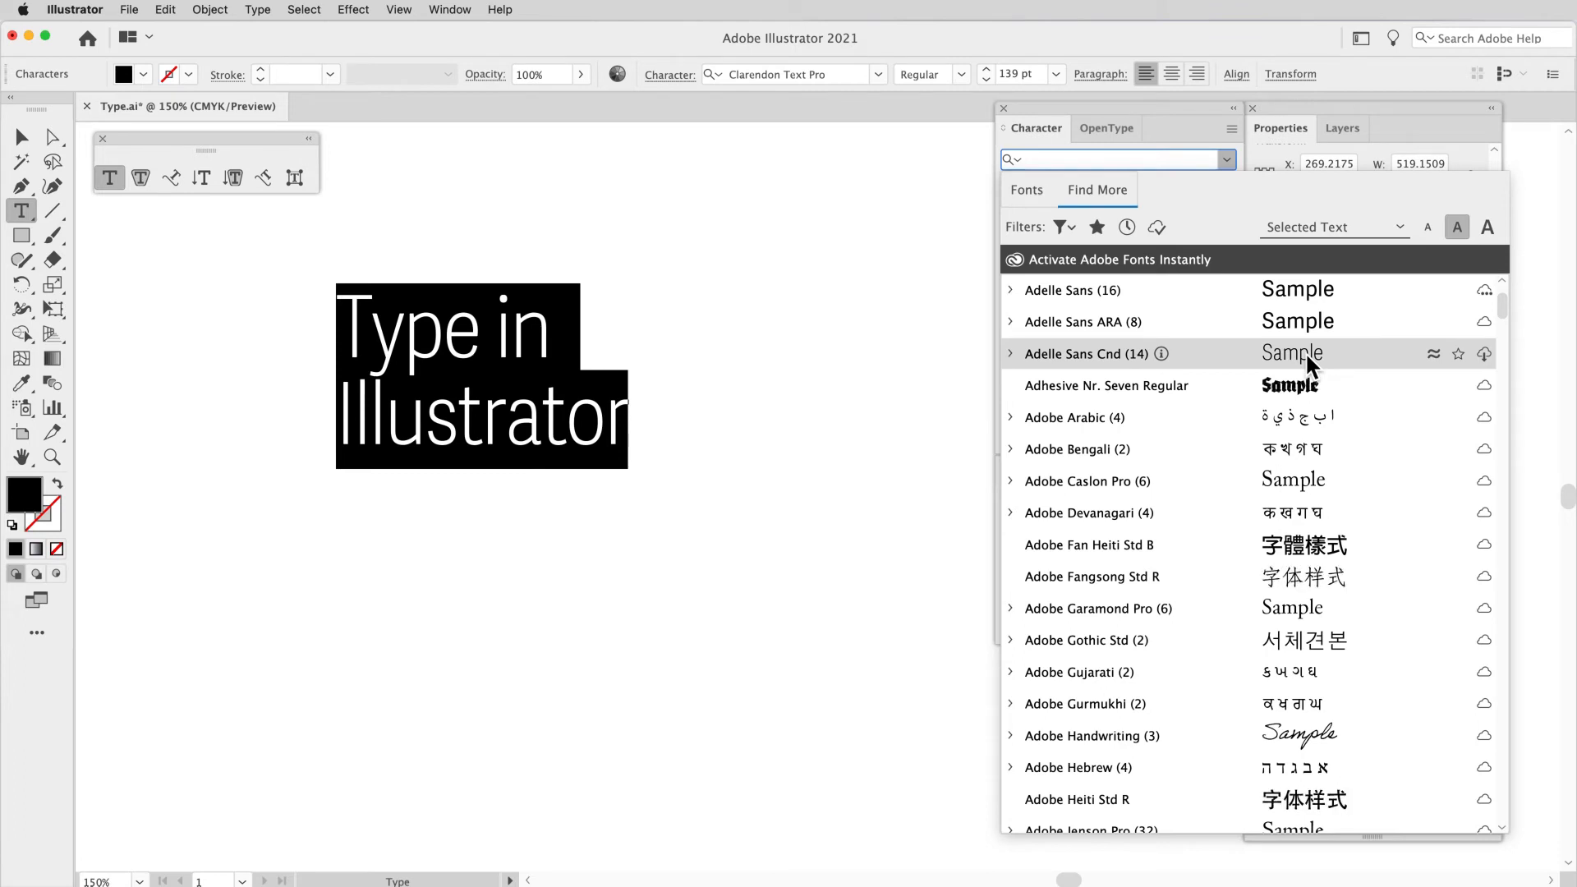
click(1435, 353)
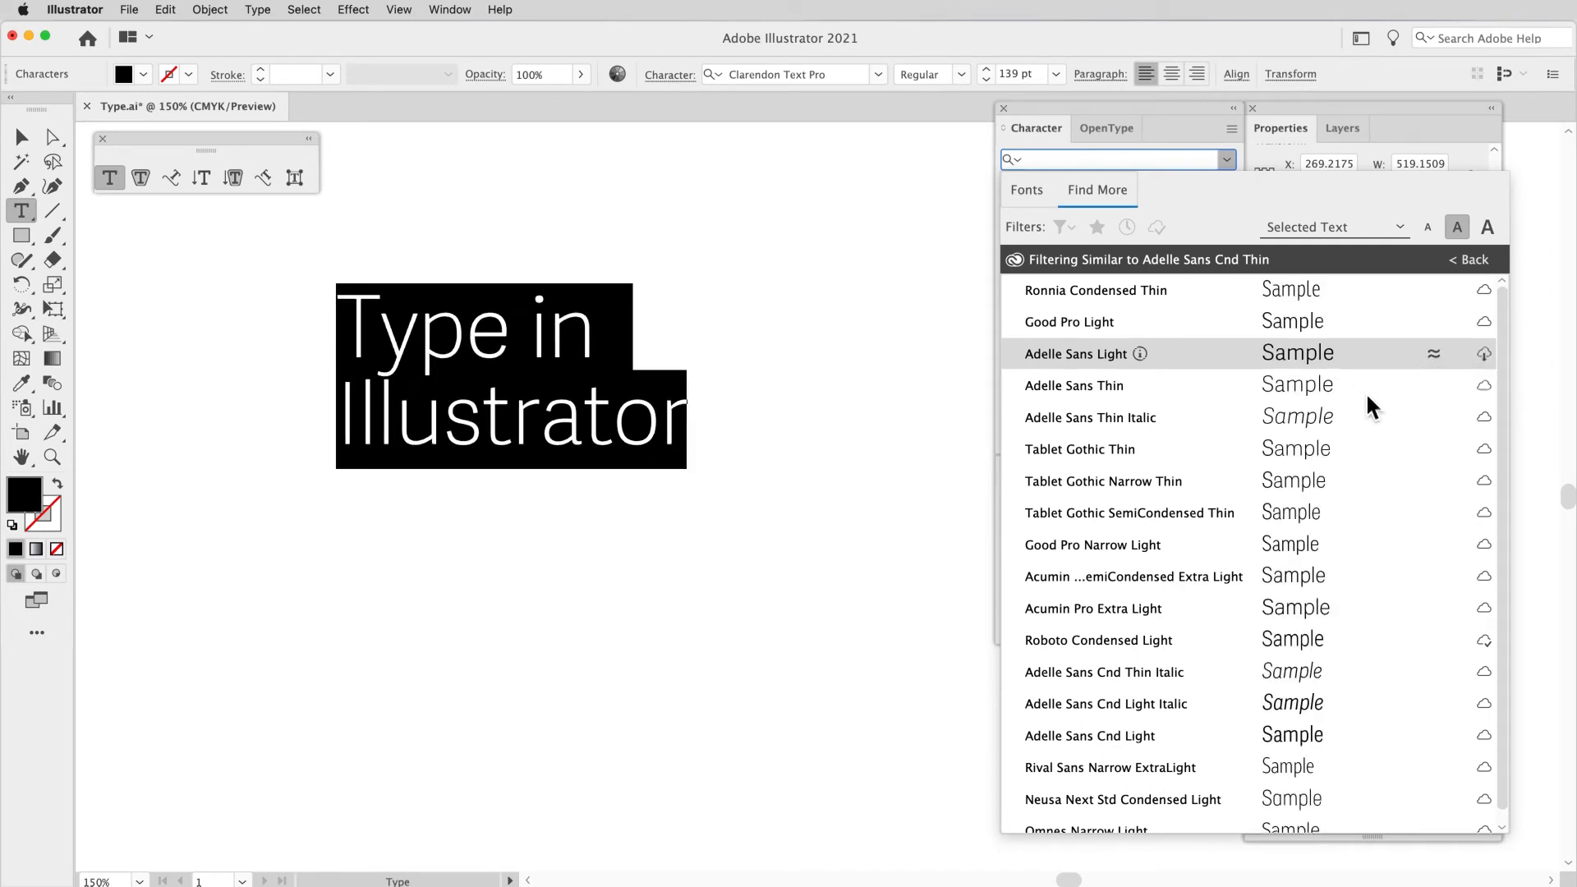
scroll(1367, 392, down, 1)
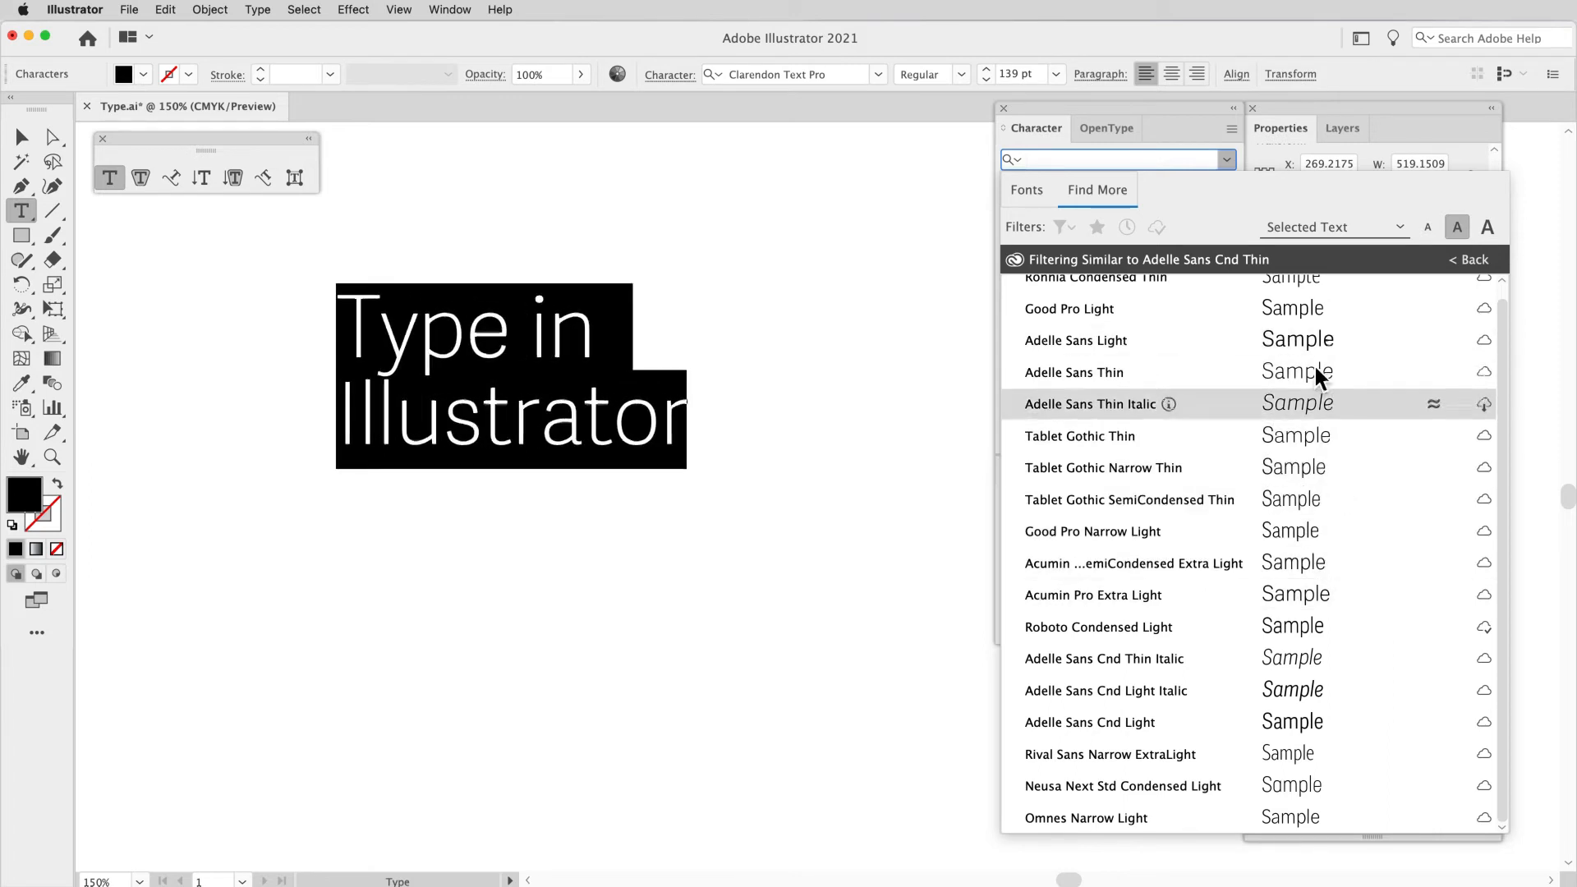
scroll(1345, 345, up, 1)
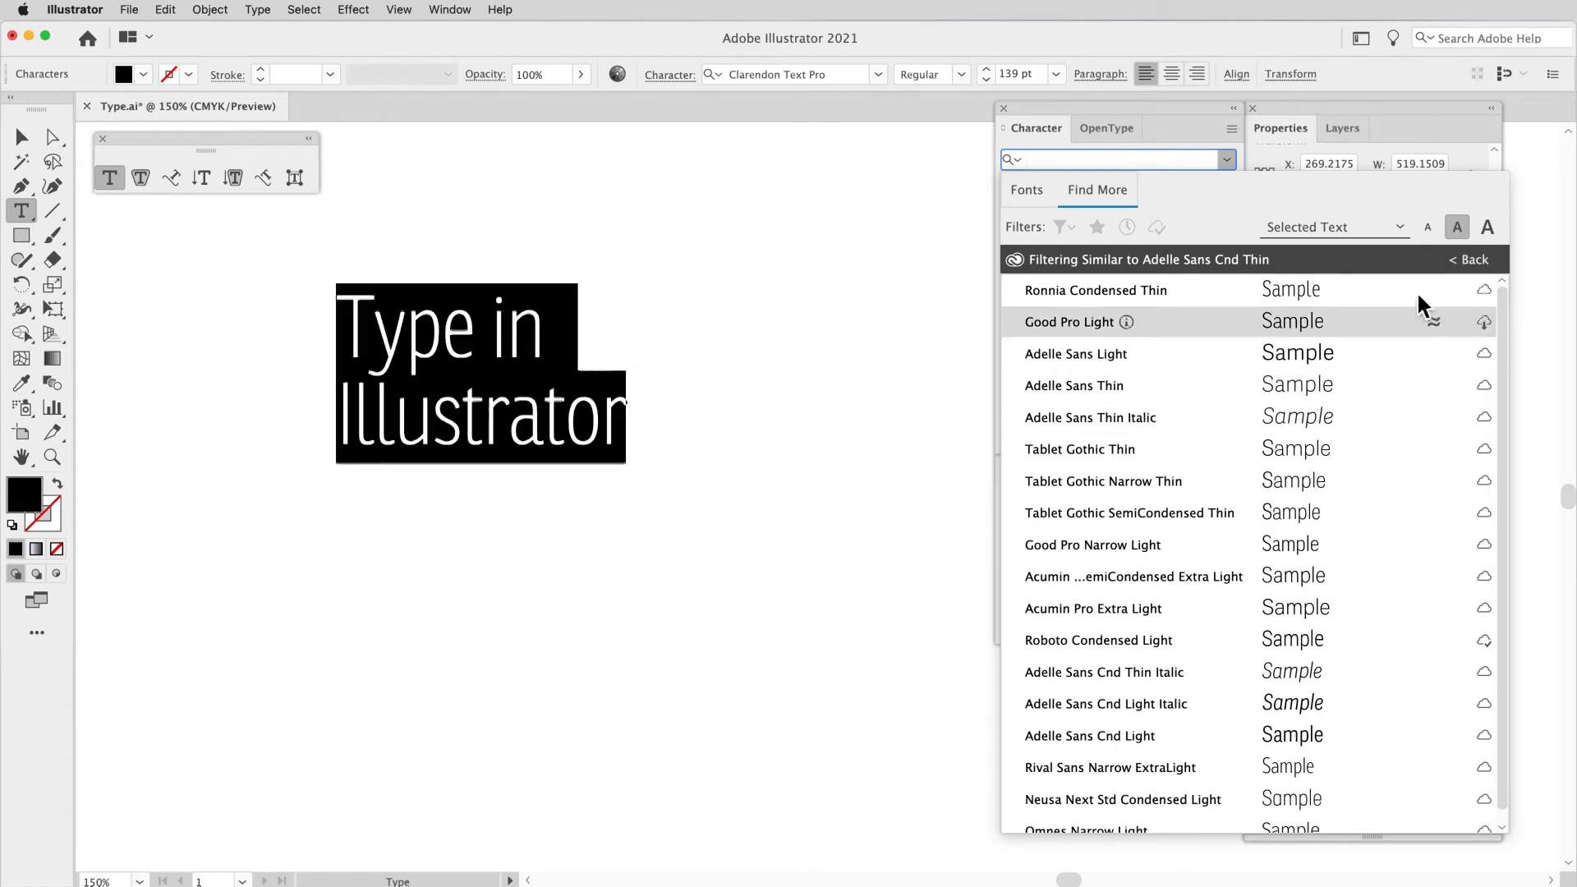
click(1478, 261)
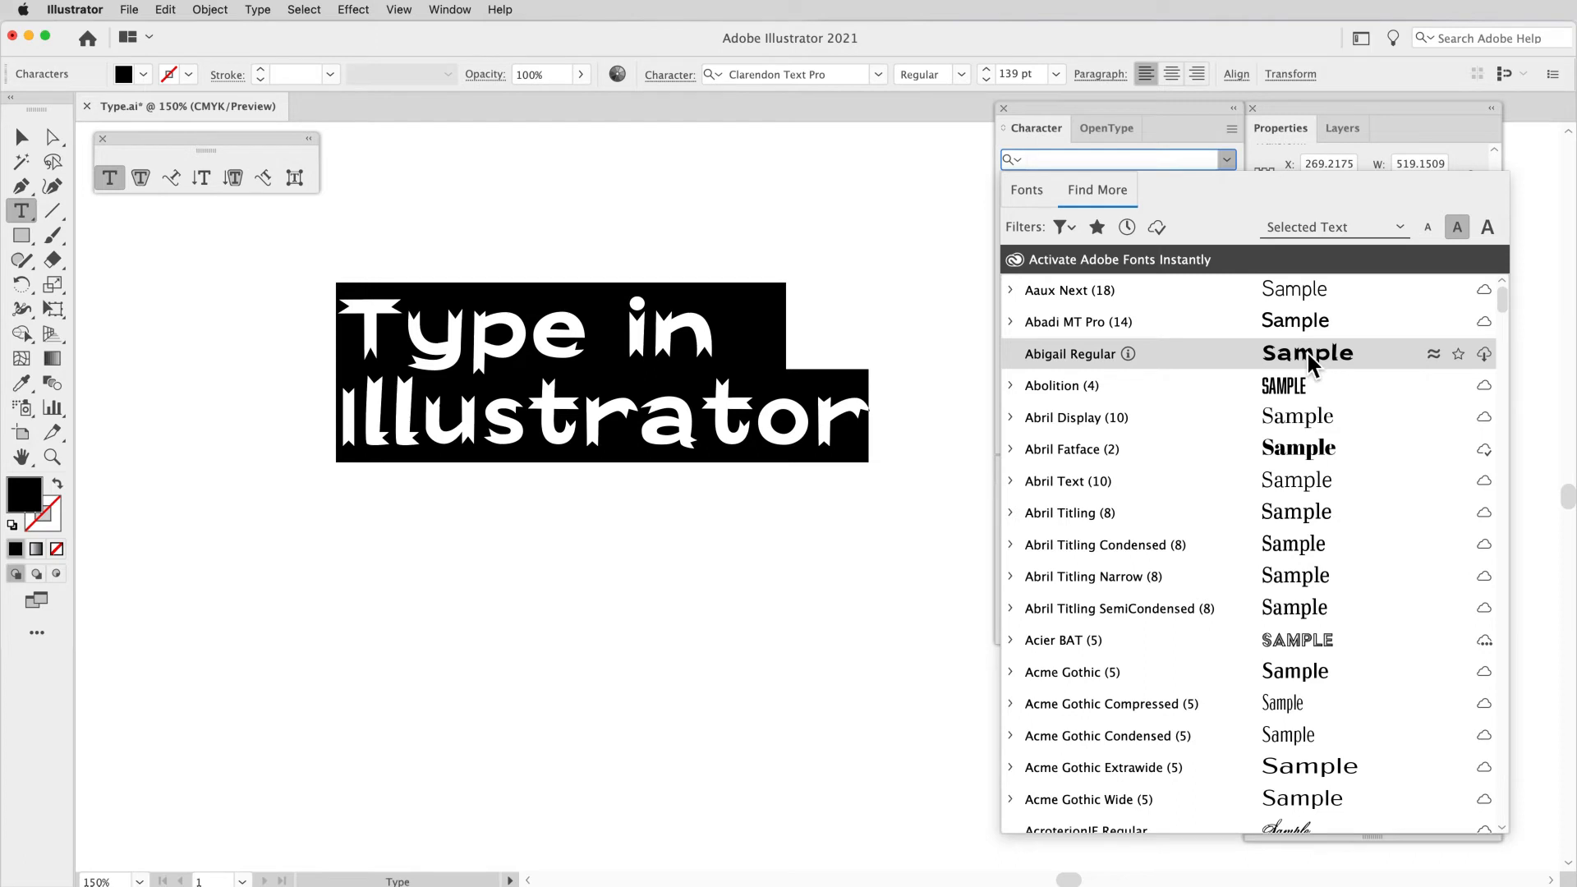
Step: Add Abigail Regular to the favorite fonts, filter the Adobe Fonts list by favorites, and remove that filter
click(1459, 354)
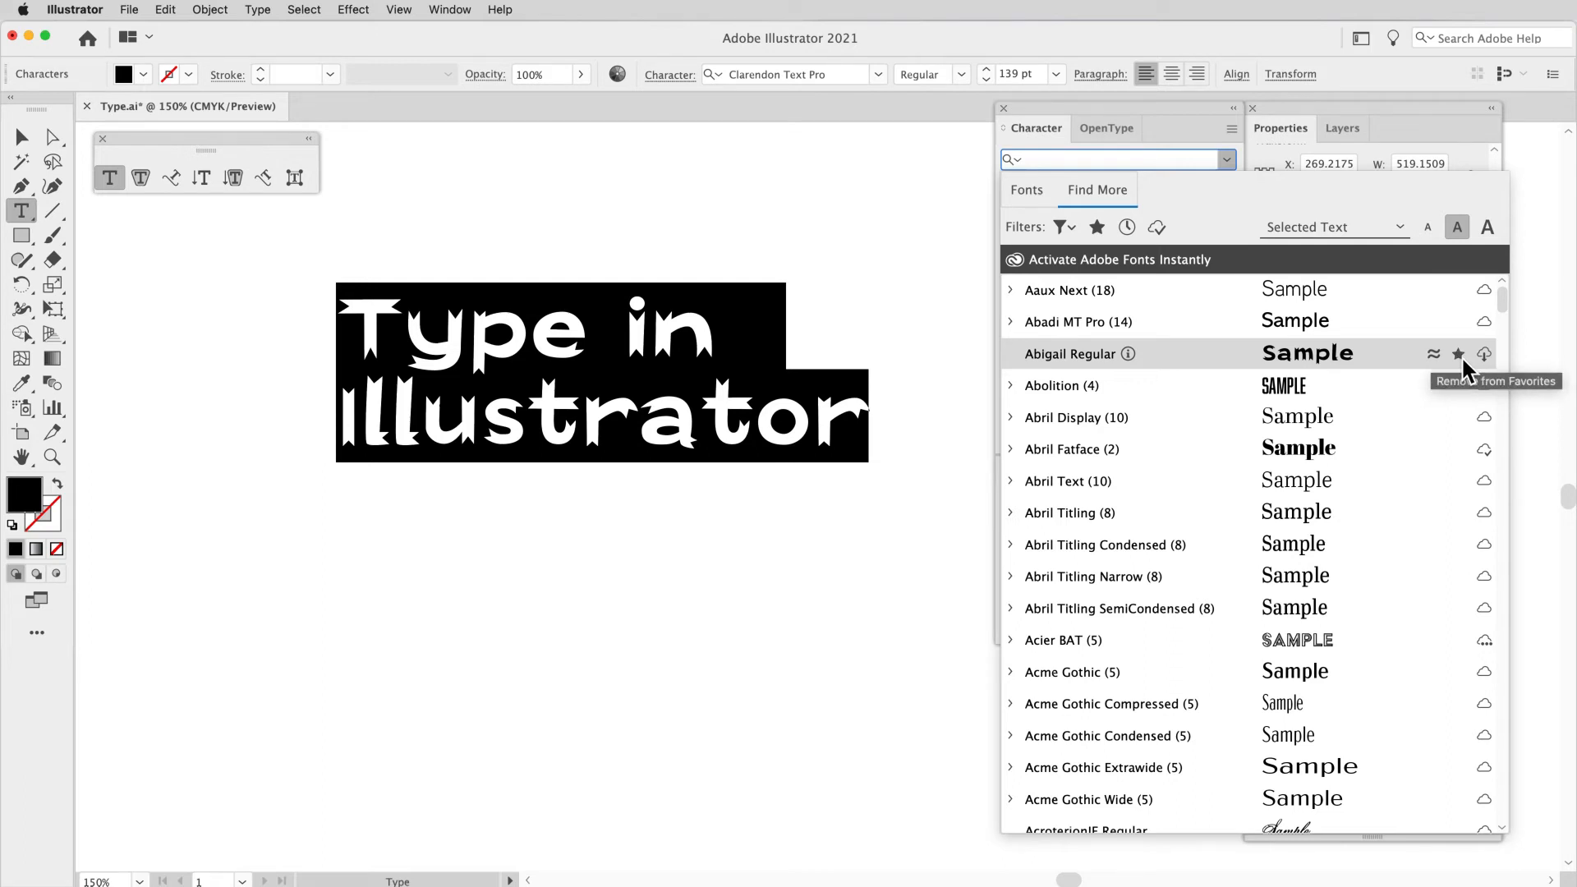
click(1098, 230)
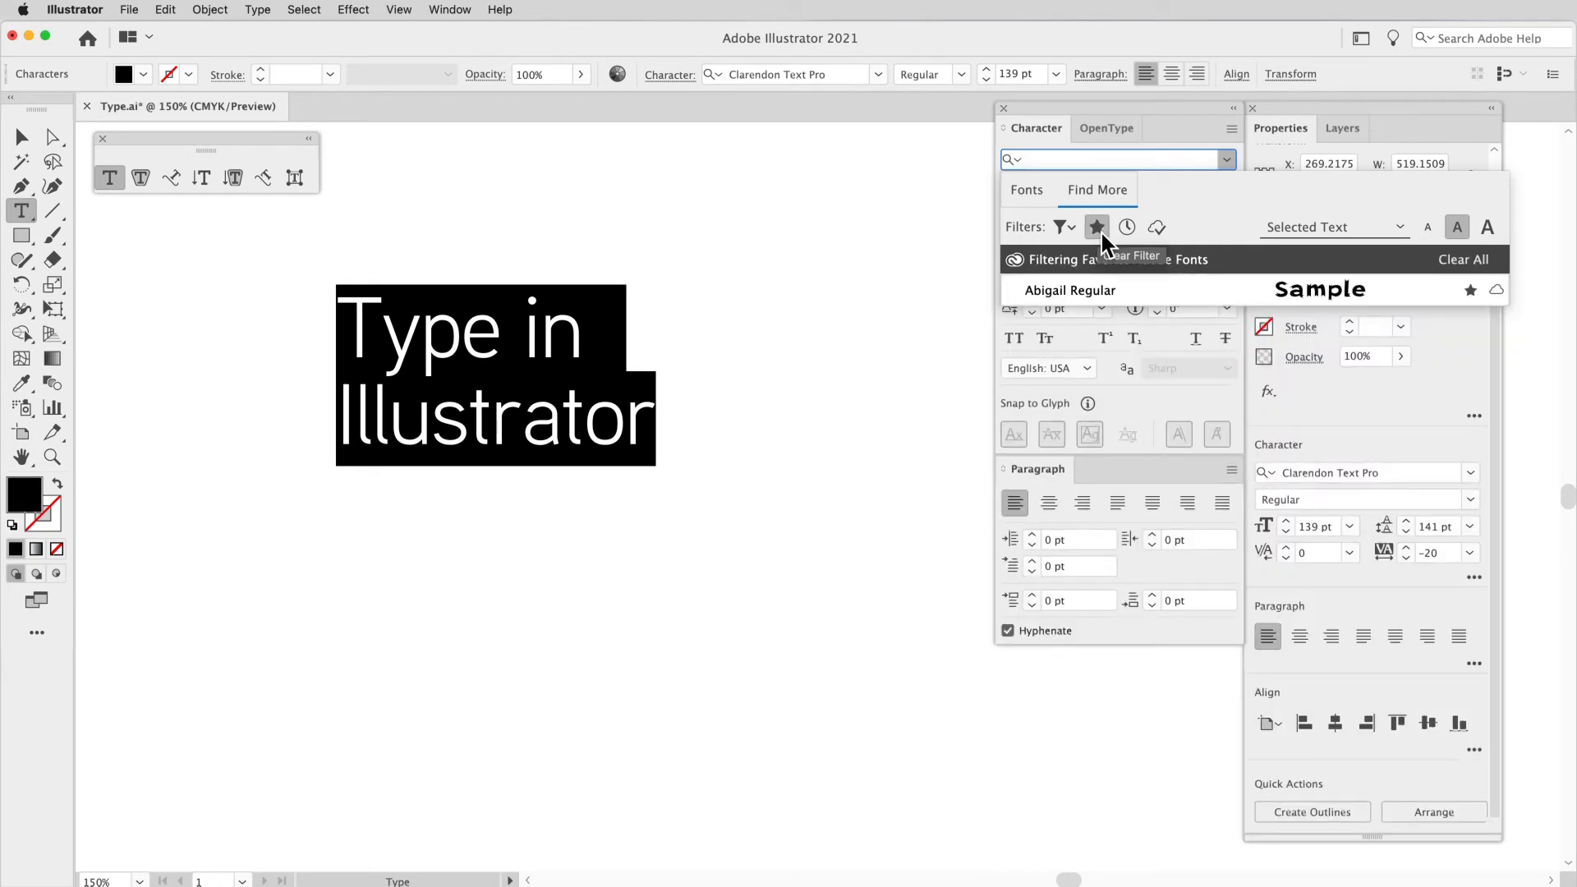
click(1102, 234)
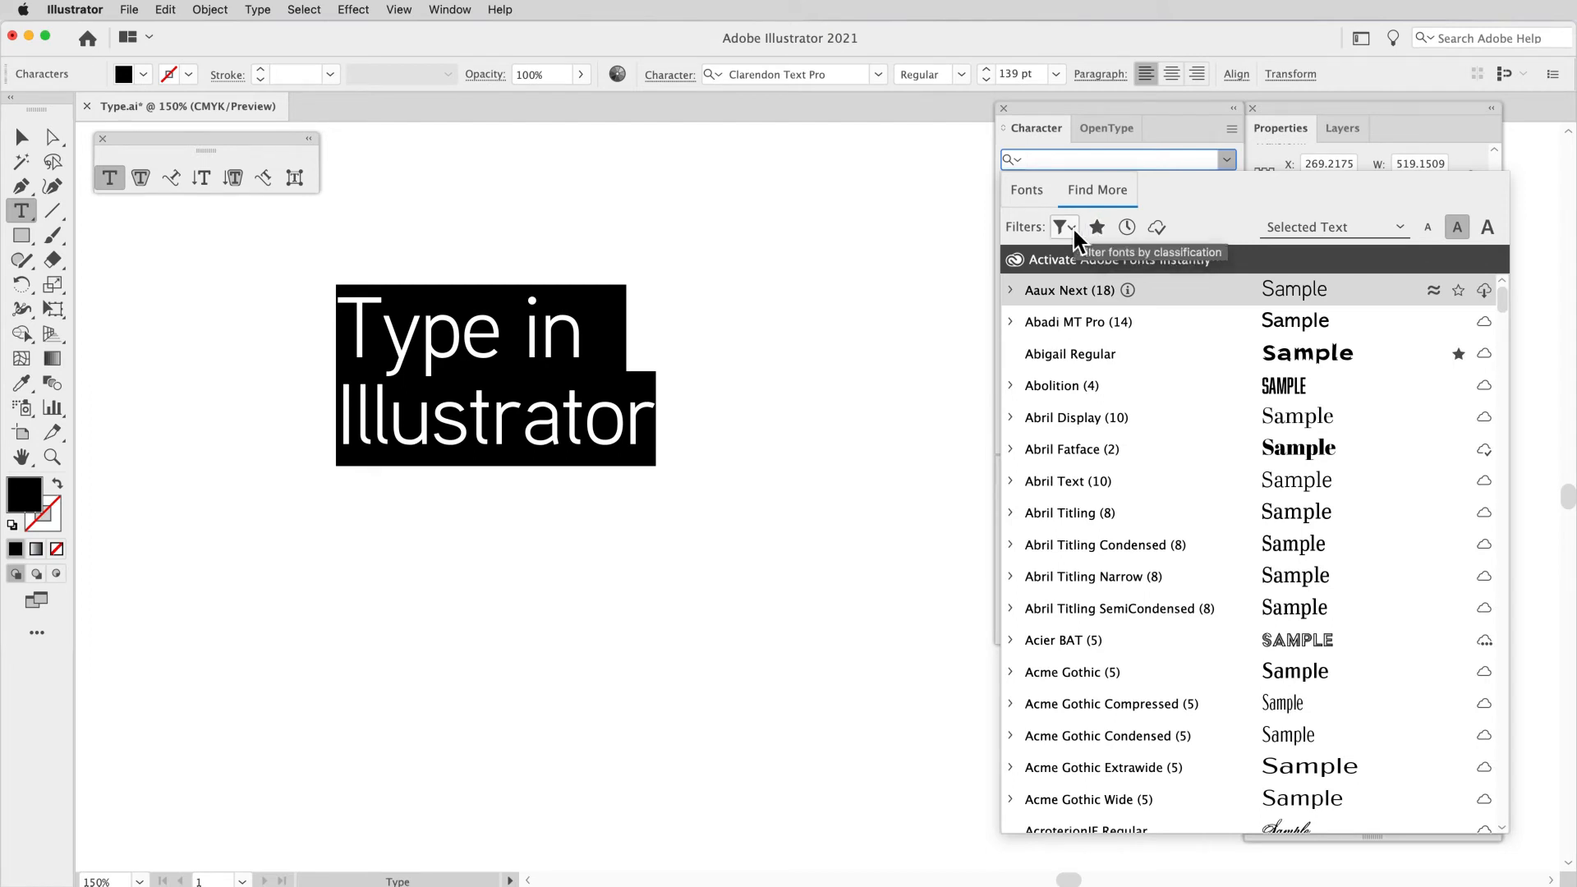
Step: Filter the Adobe Fonts by Slab Serif classification and heavy weight, clear all filters, and close the font list
click(1072, 226)
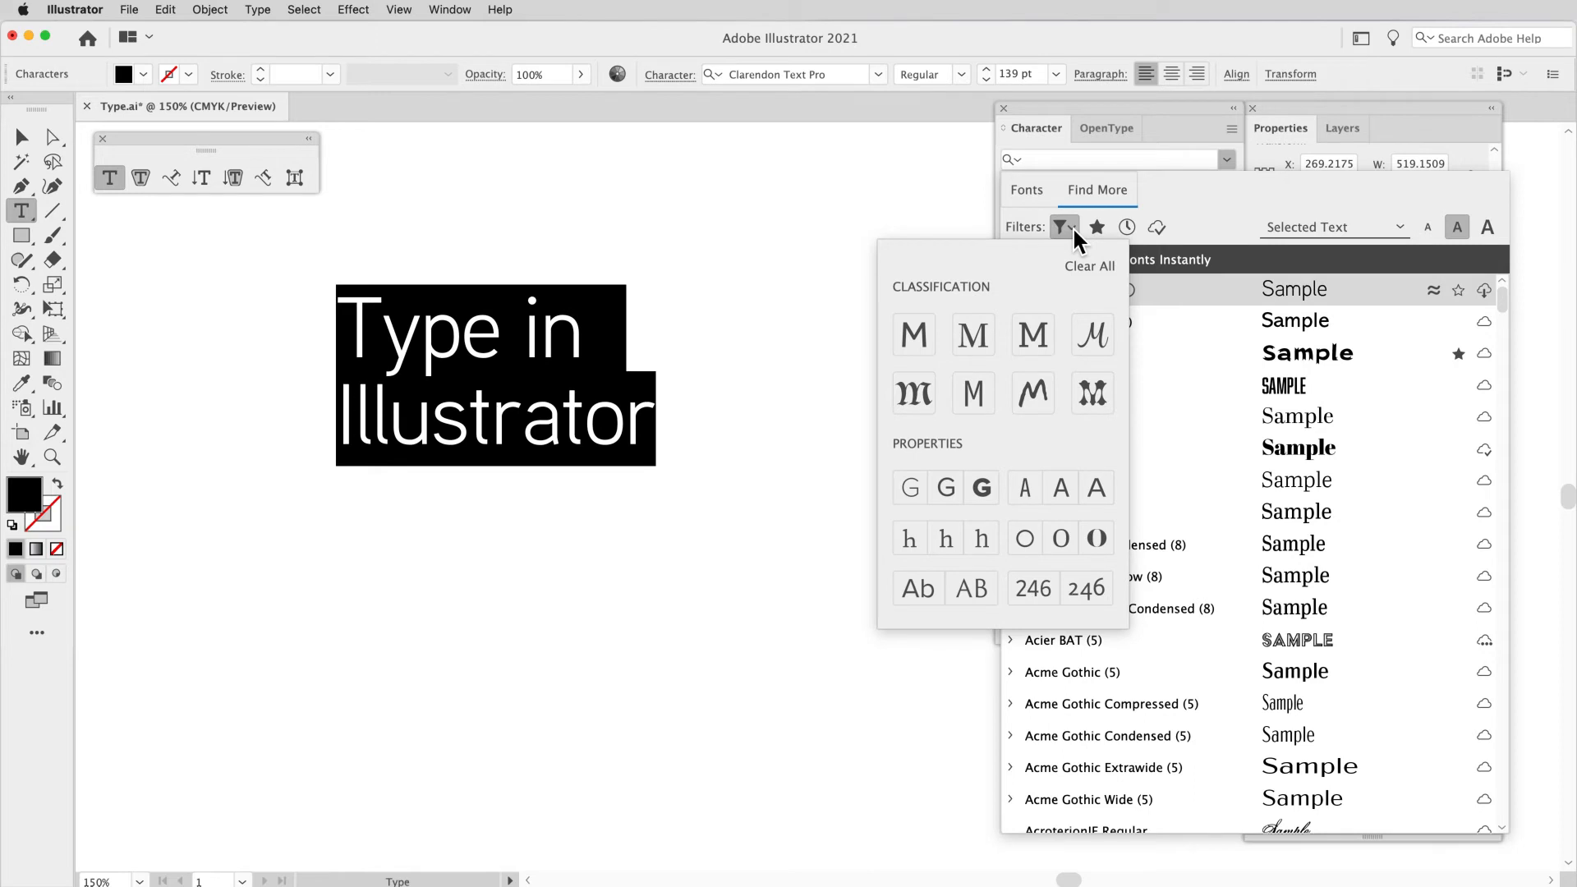
click(1030, 337)
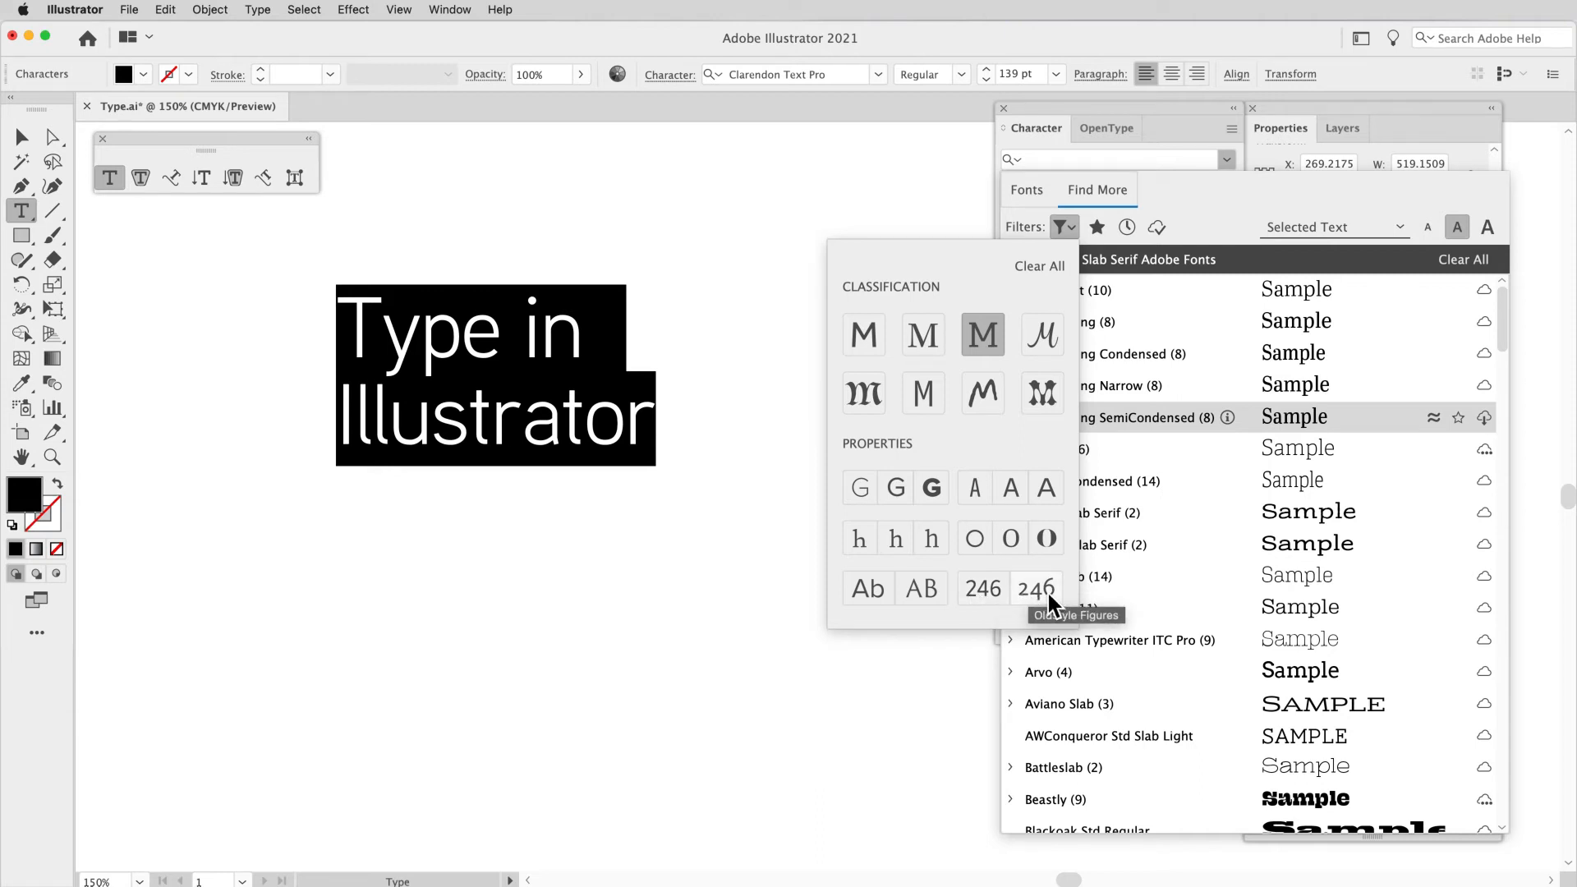
click(931, 490)
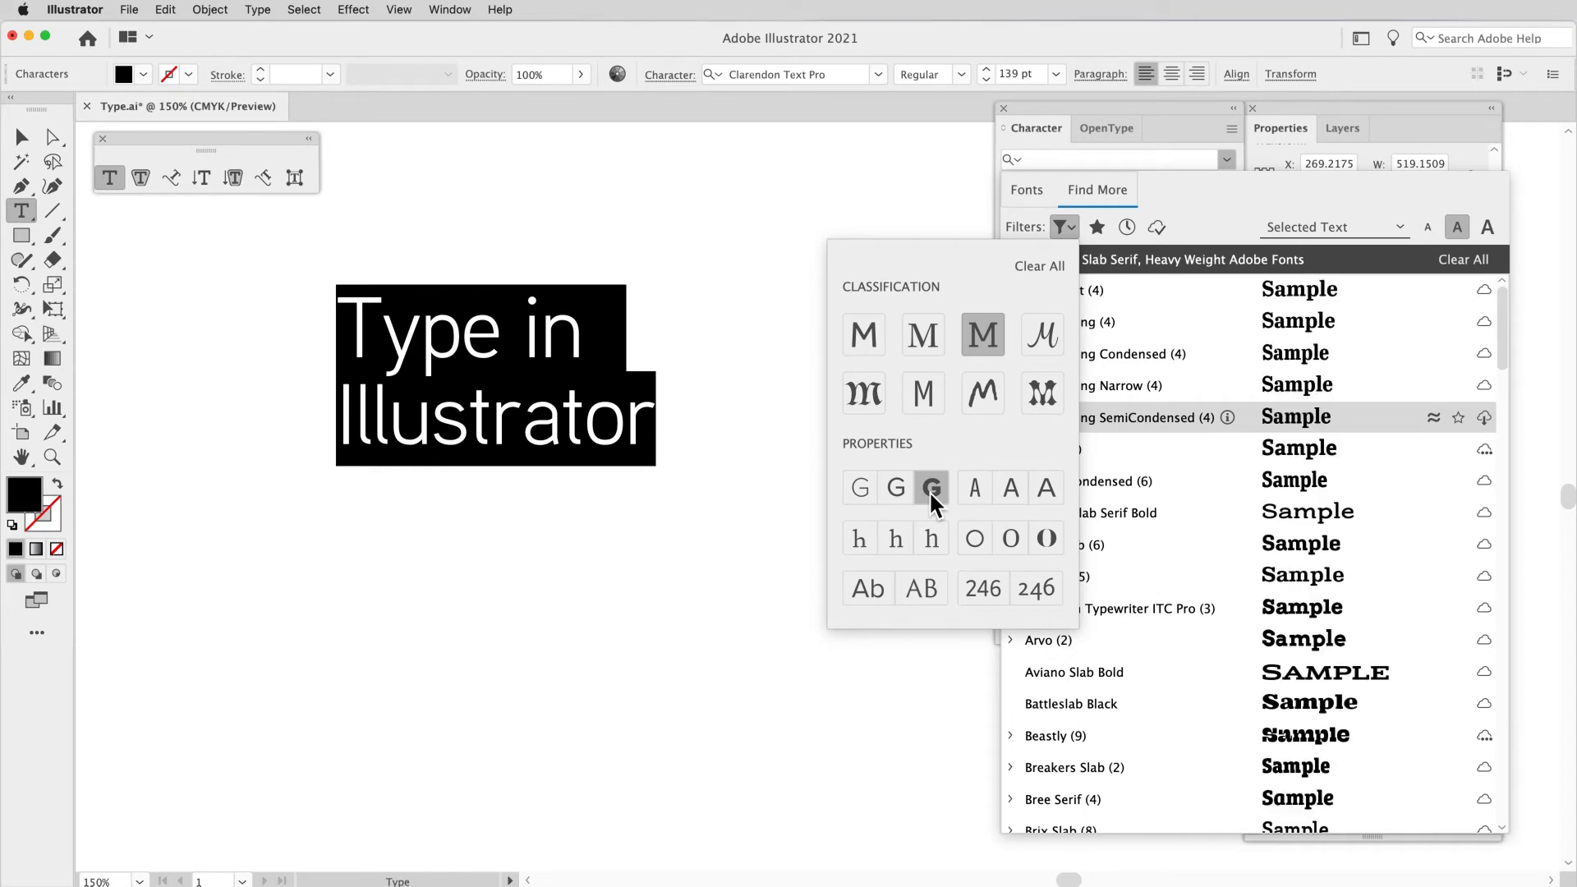
click(1037, 268)
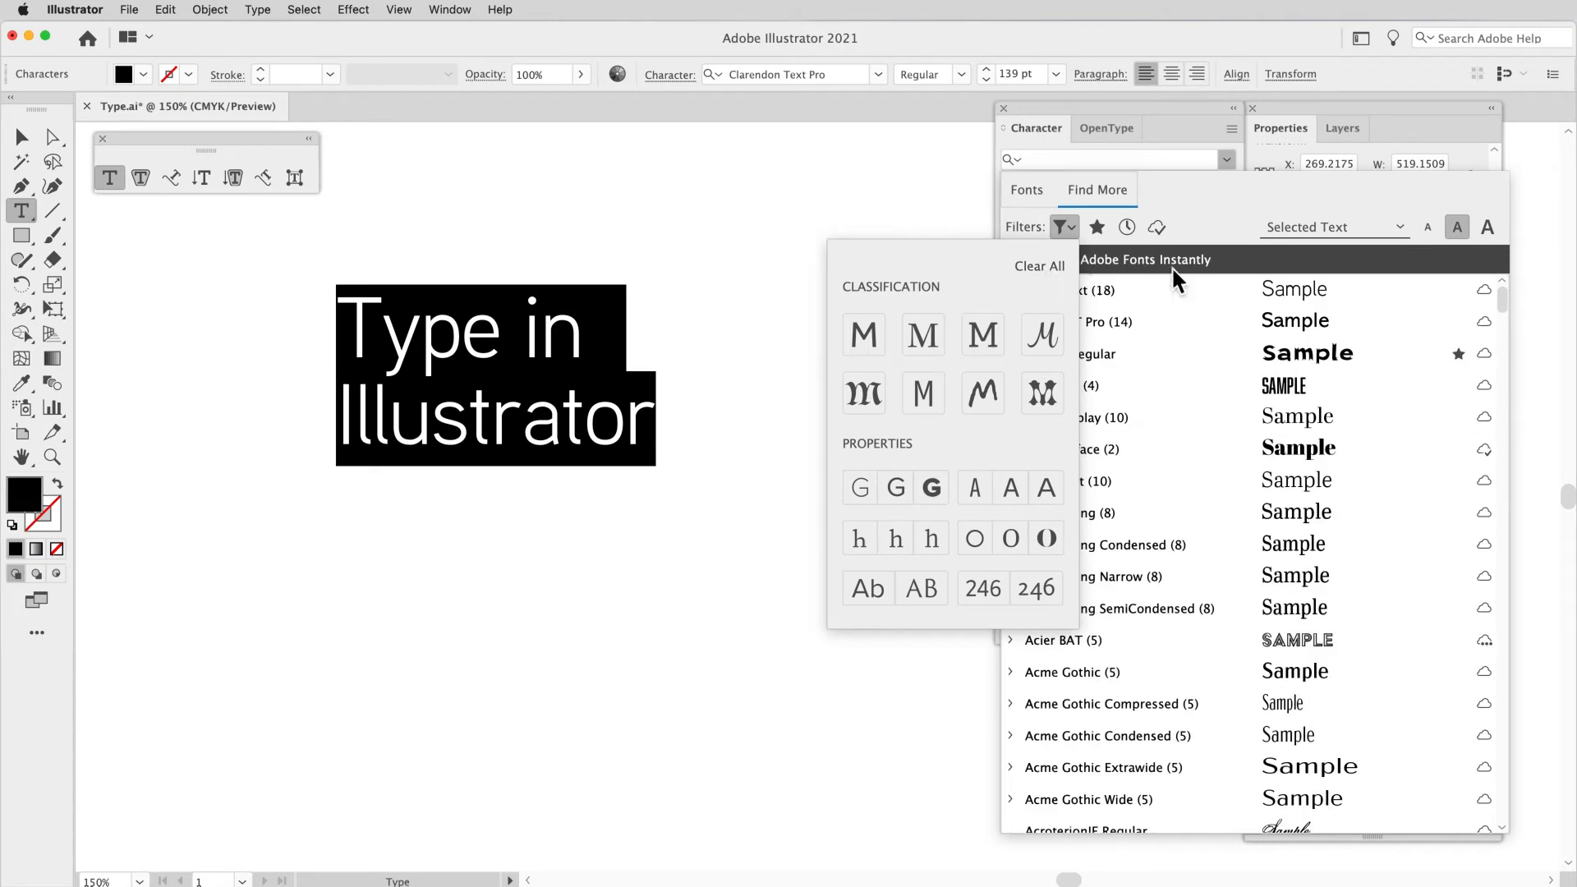
click(1201, 209)
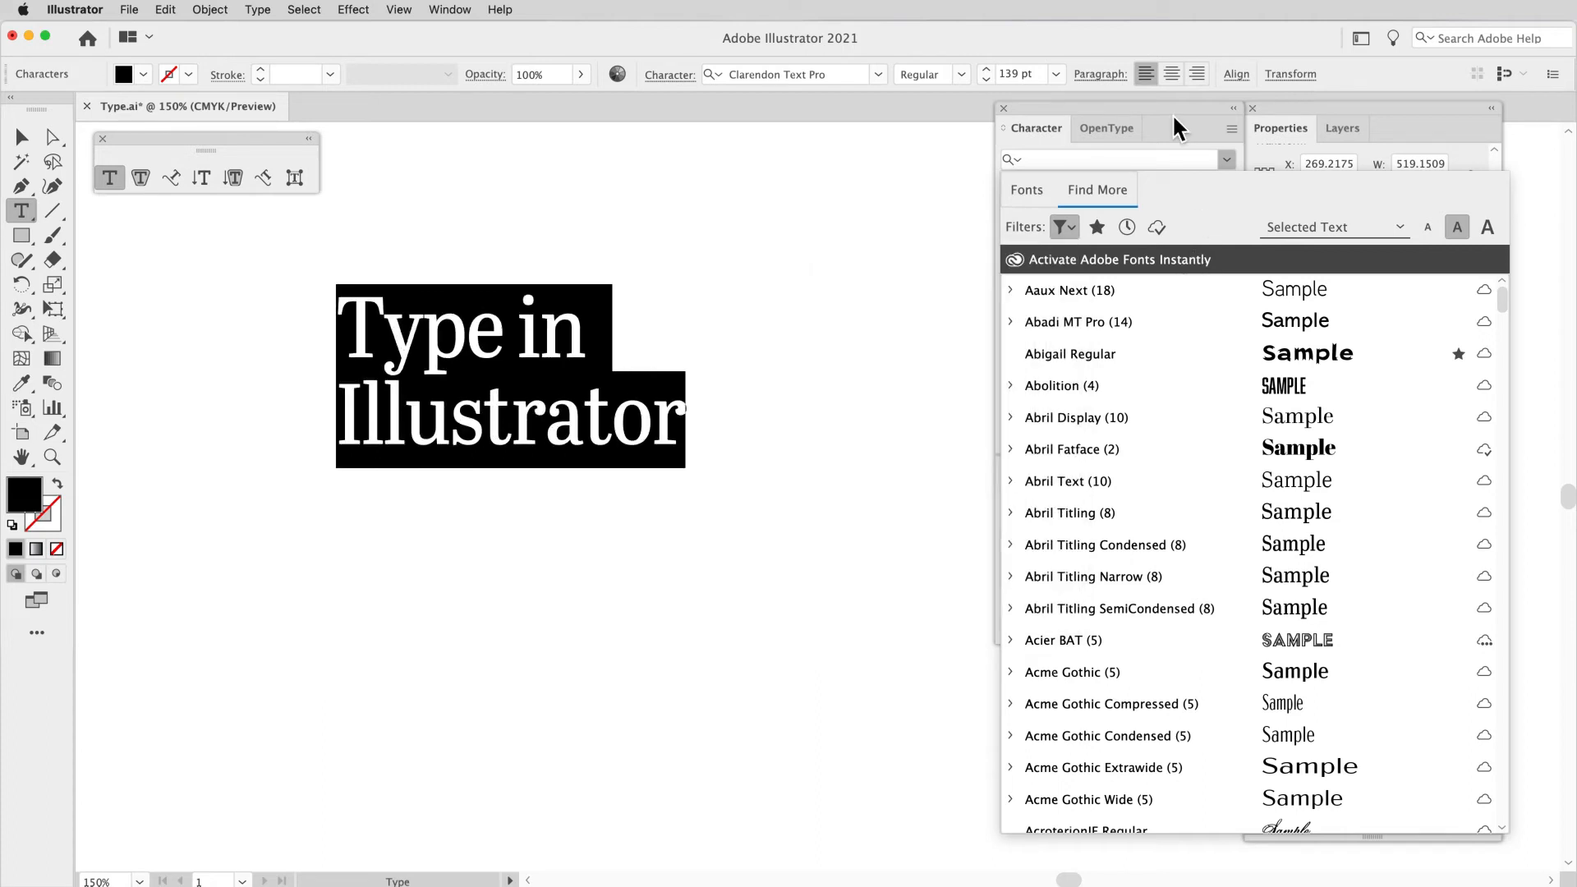
click(581, 408)
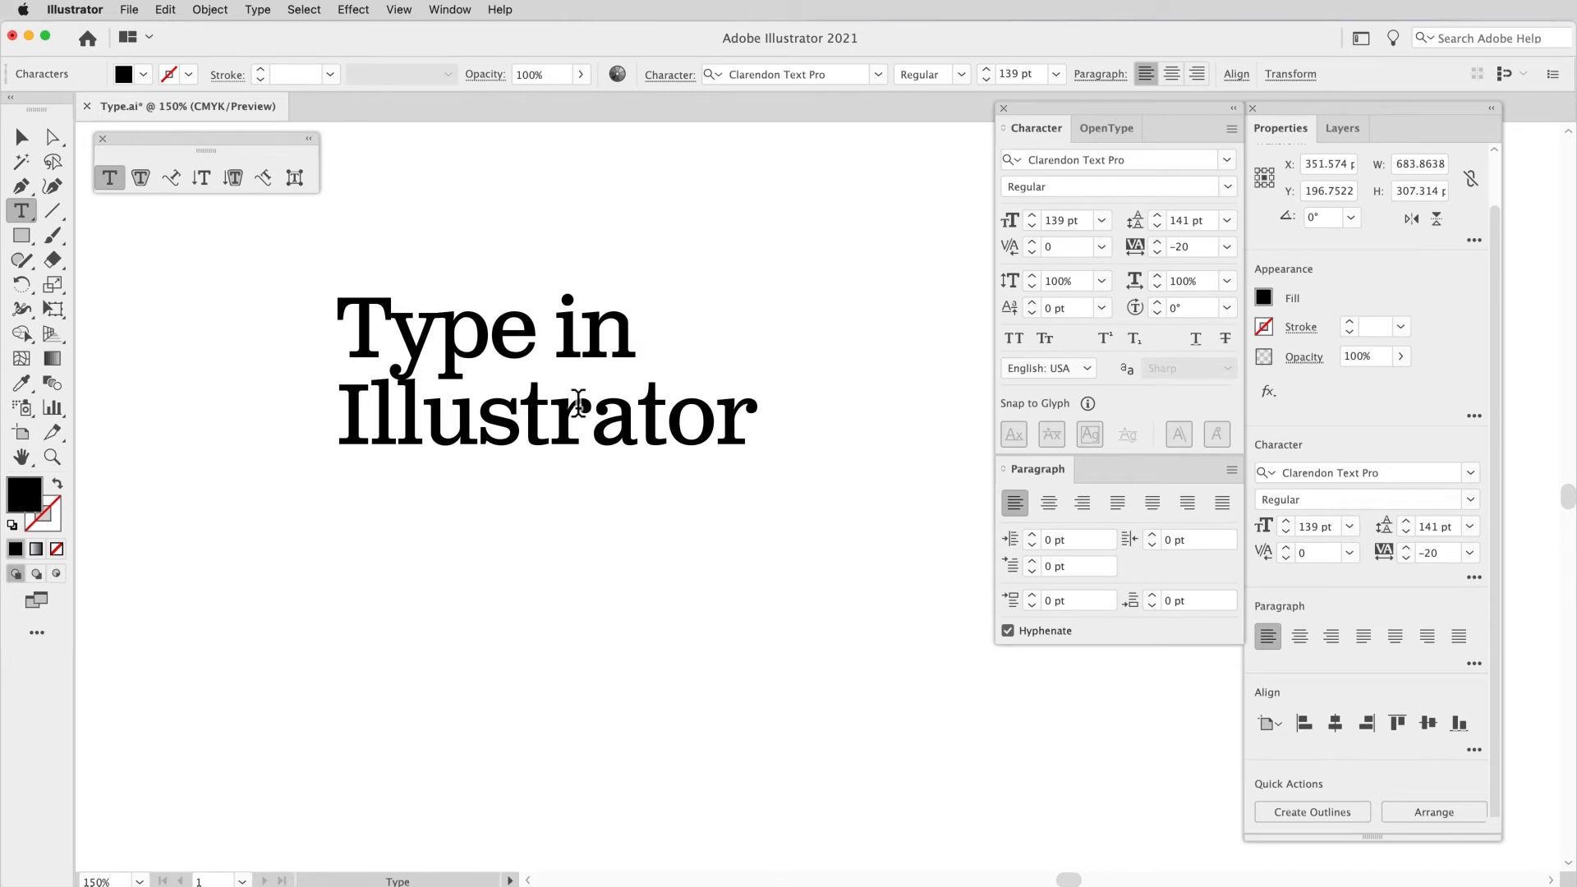
Step: Select the whole heading and try center and right paragraph alignment, returning it to left alignment
key(super+a)
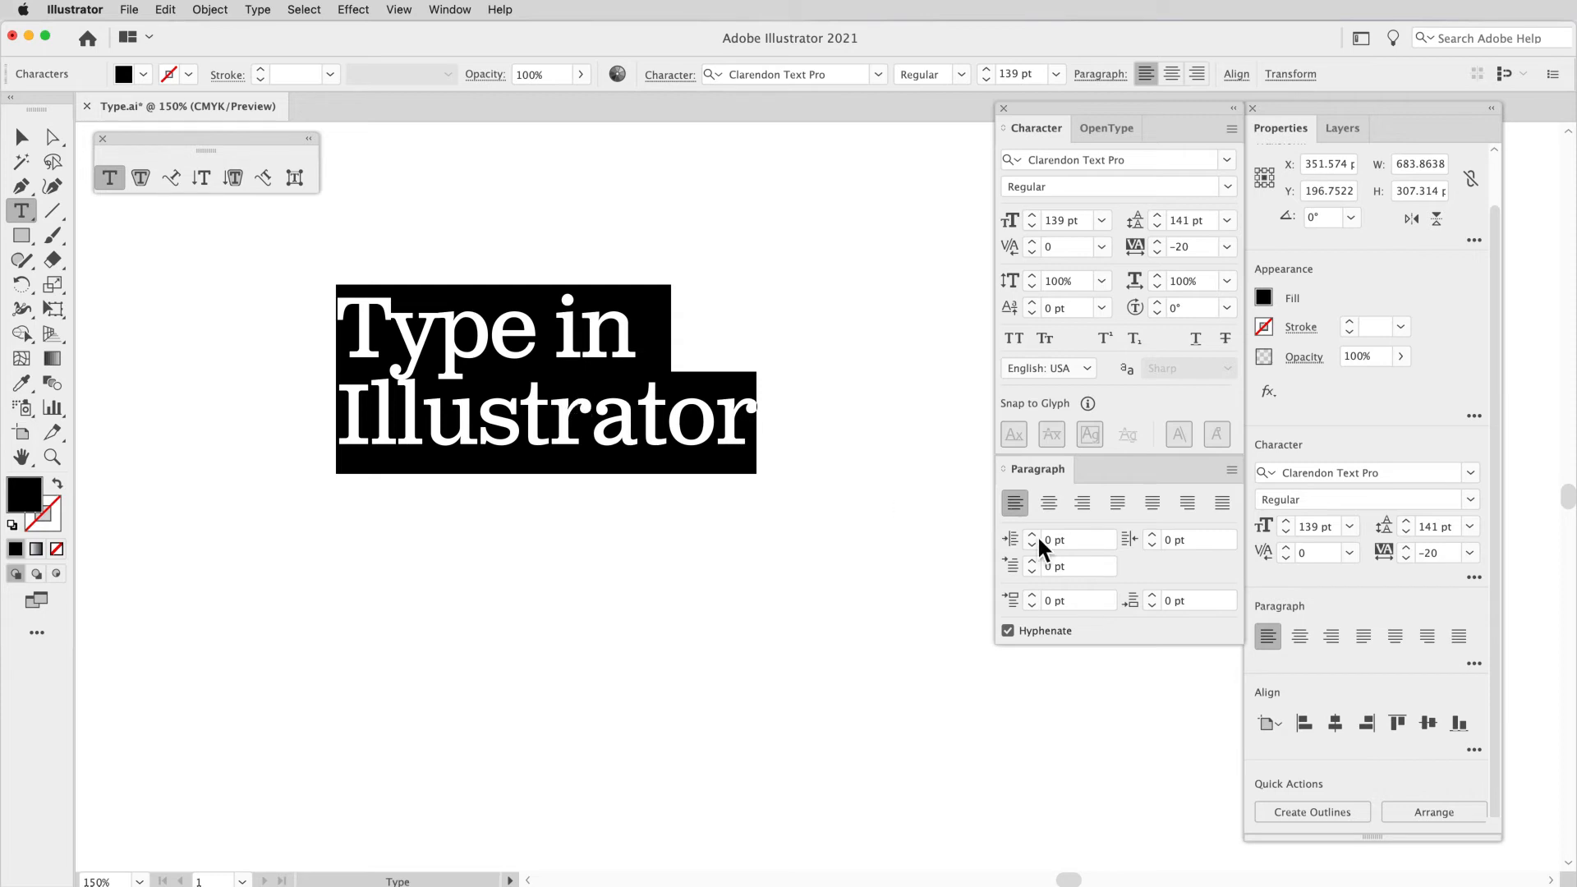
click(1049, 501)
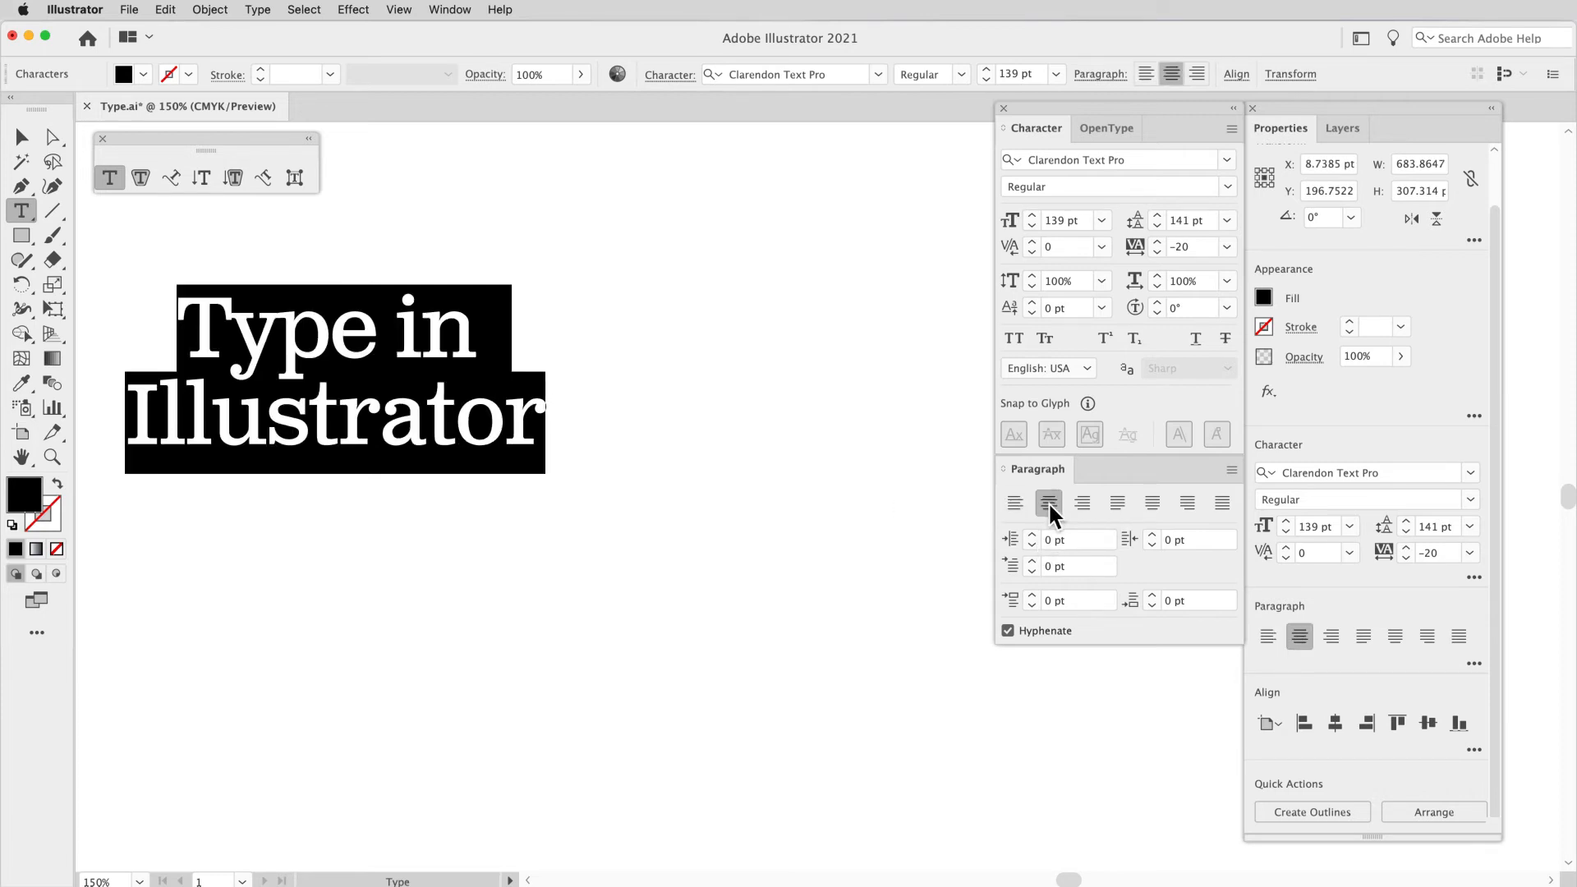
click(1017, 505)
click(1057, 505)
click(1087, 505)
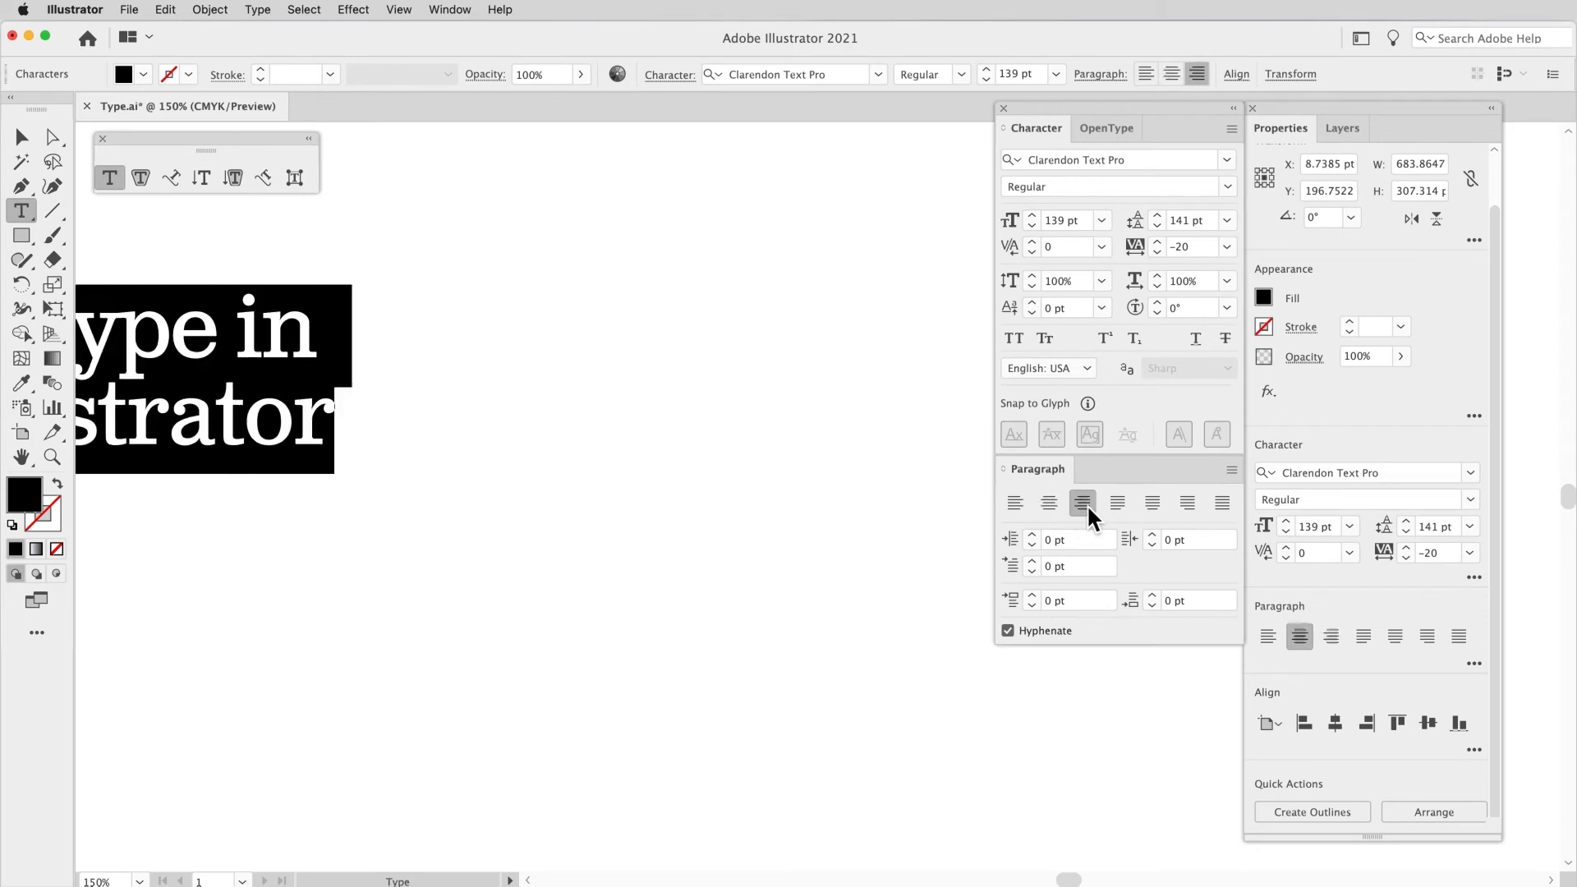
click(1019, 501)
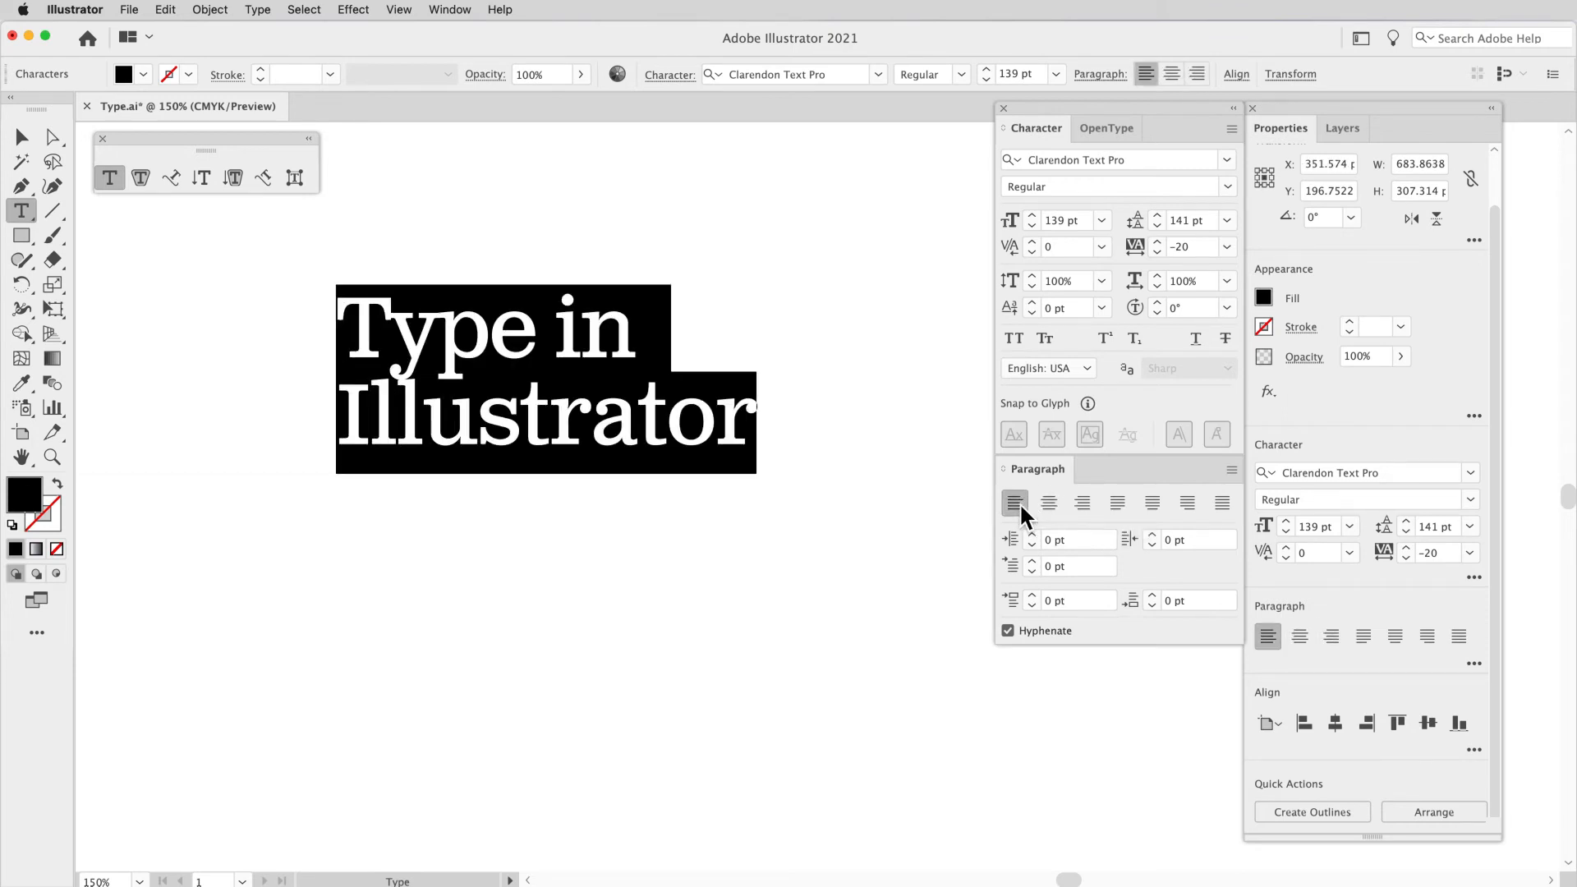
Step: Switch the heading repeatedly between center, right and left alignment to compare how it shifts around its anchor point
click(1047, 501)
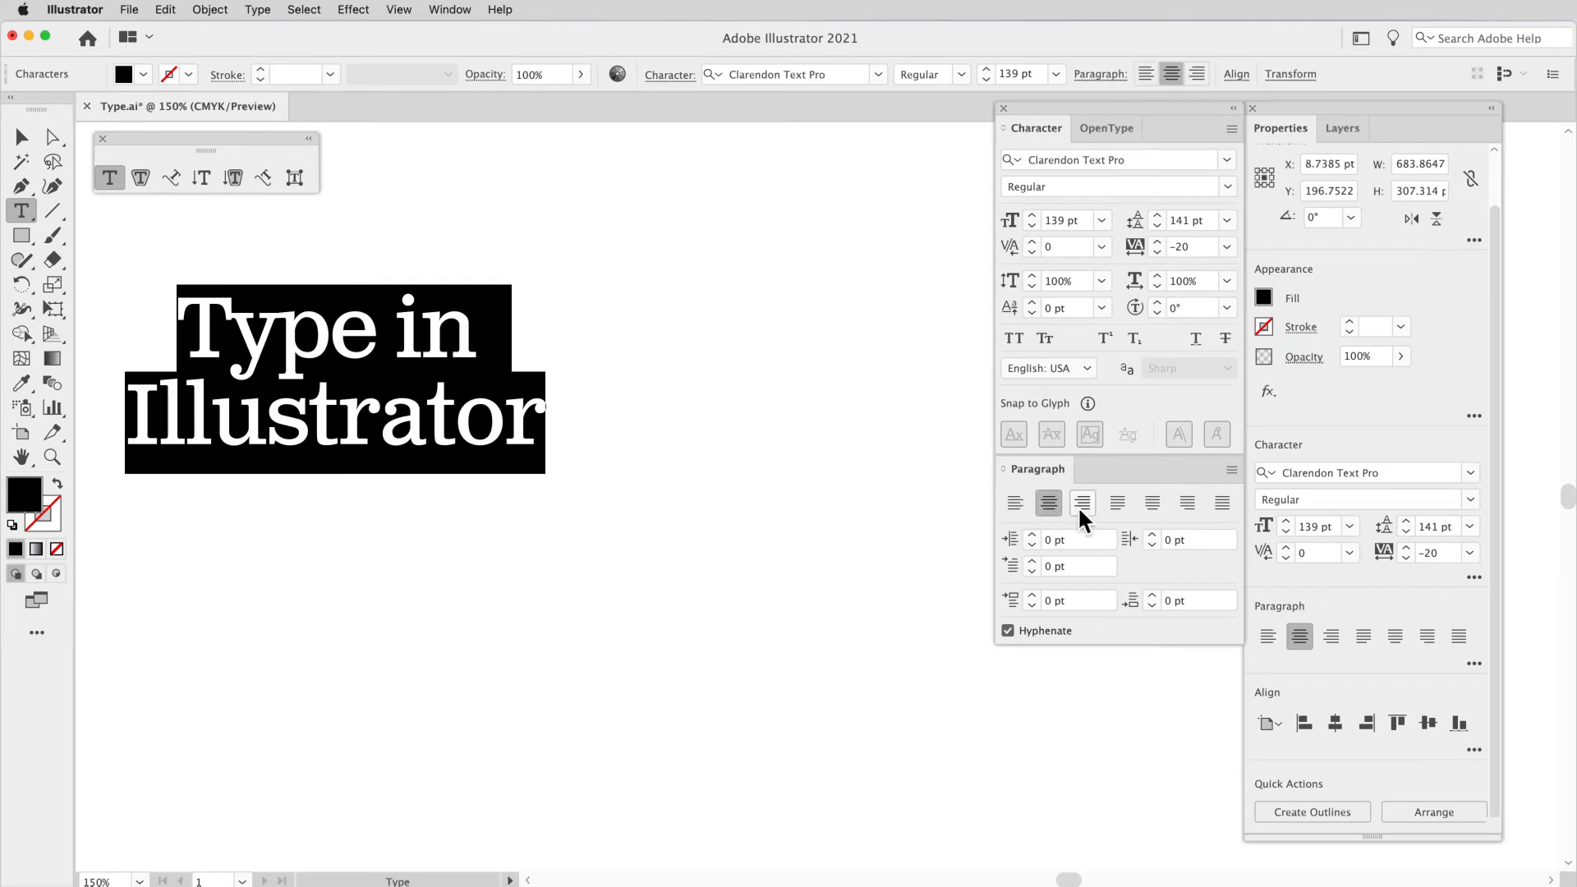
click(1085, 506)
click(1117, 506)
click(1019, 506)
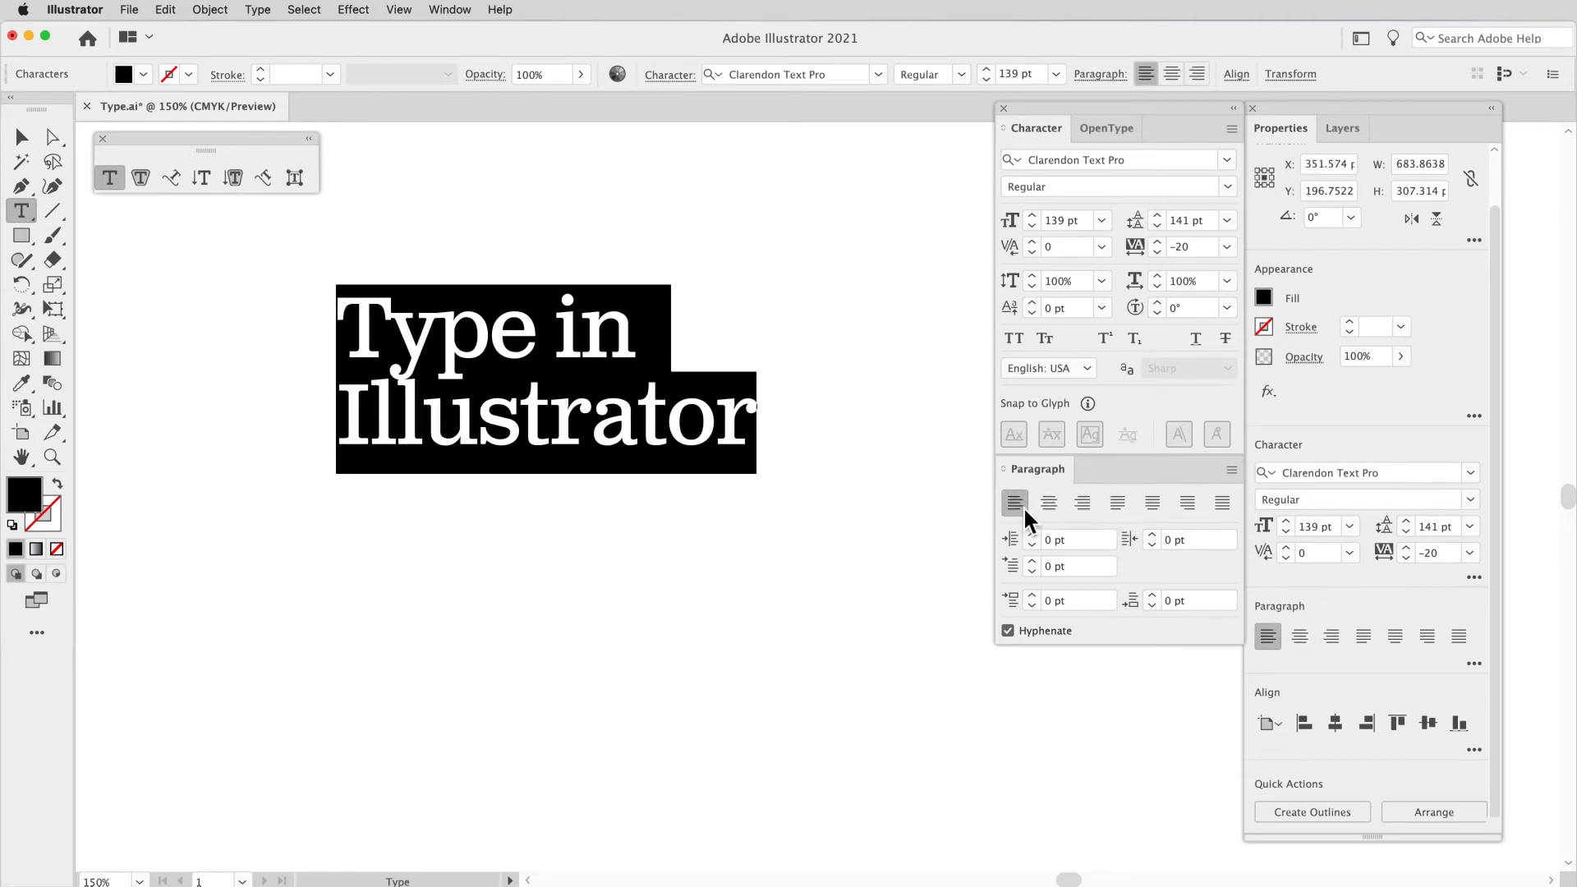
click(1053, 505)
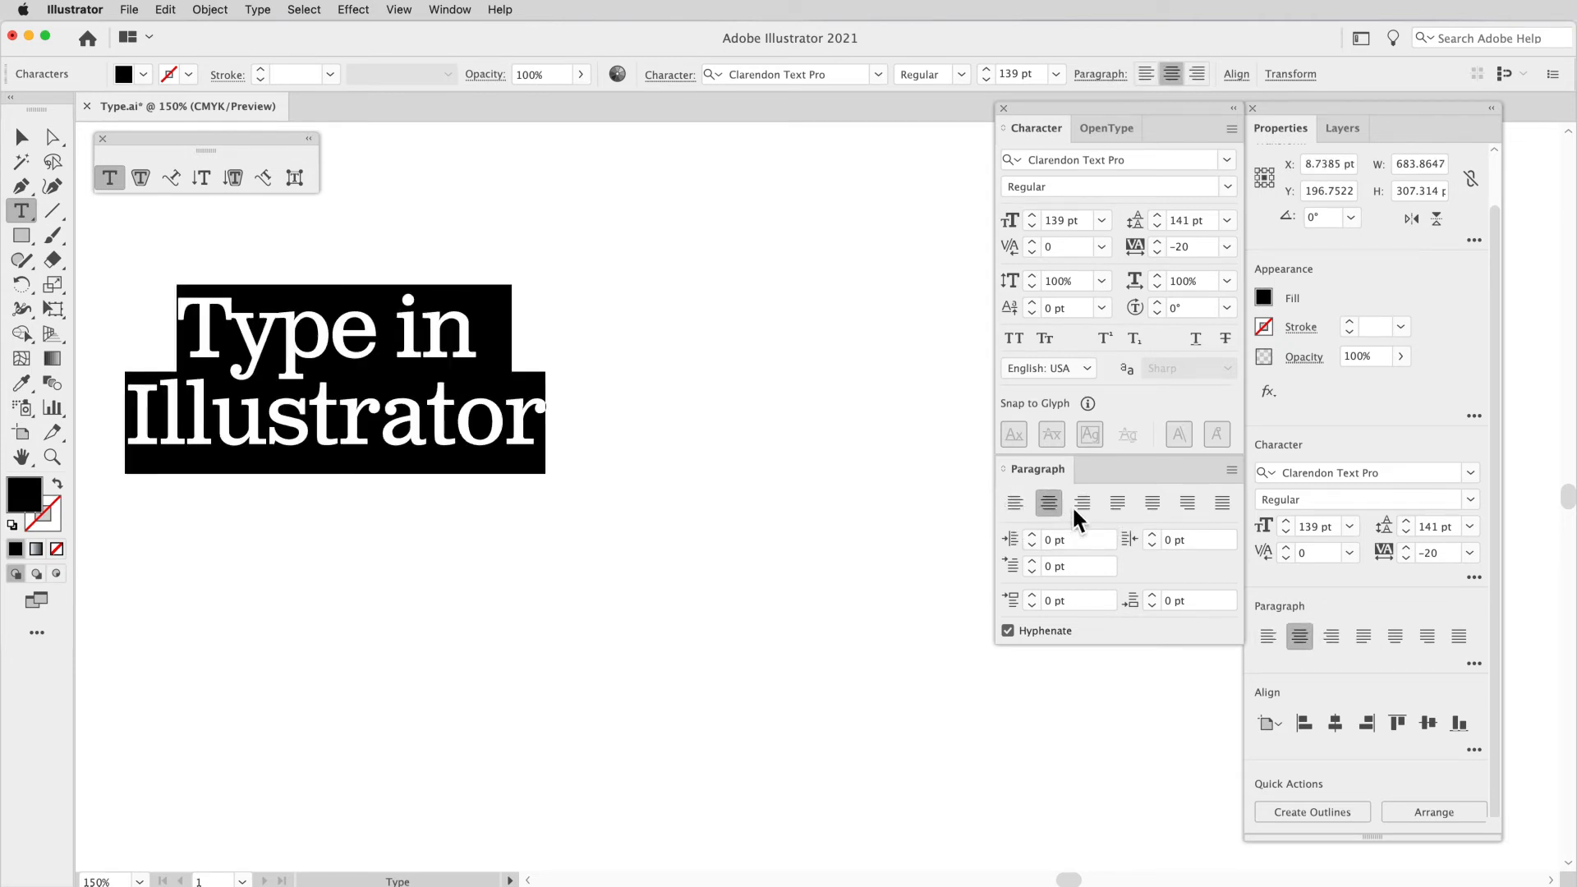
click(1078, 504)
click(1012, 505)
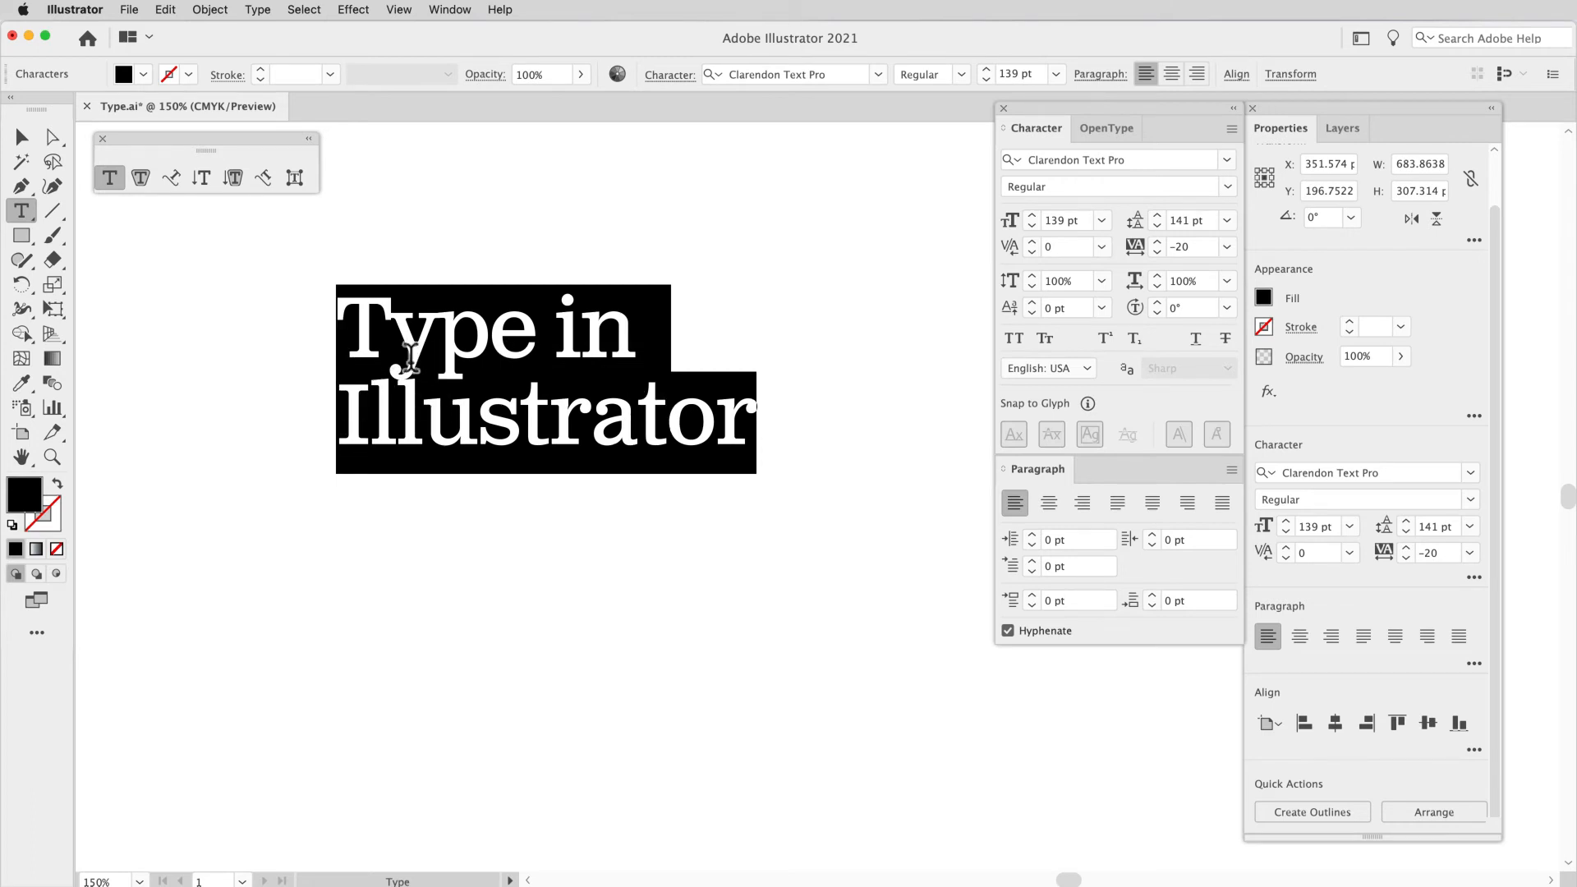
click(1050, 506)
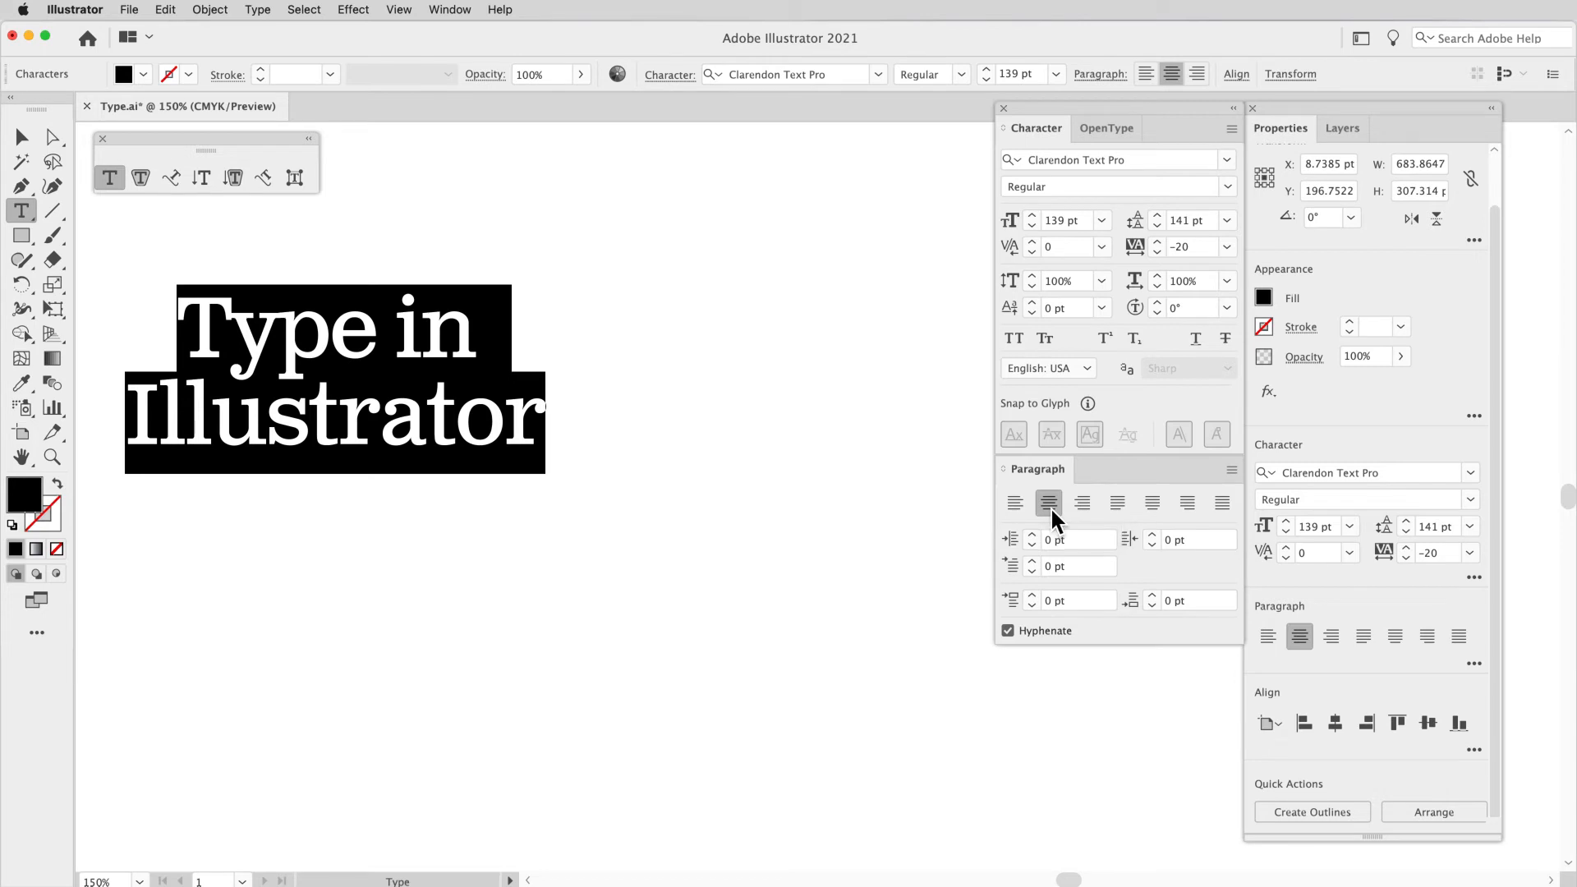
click(1087, 501)
click(1014, 504)
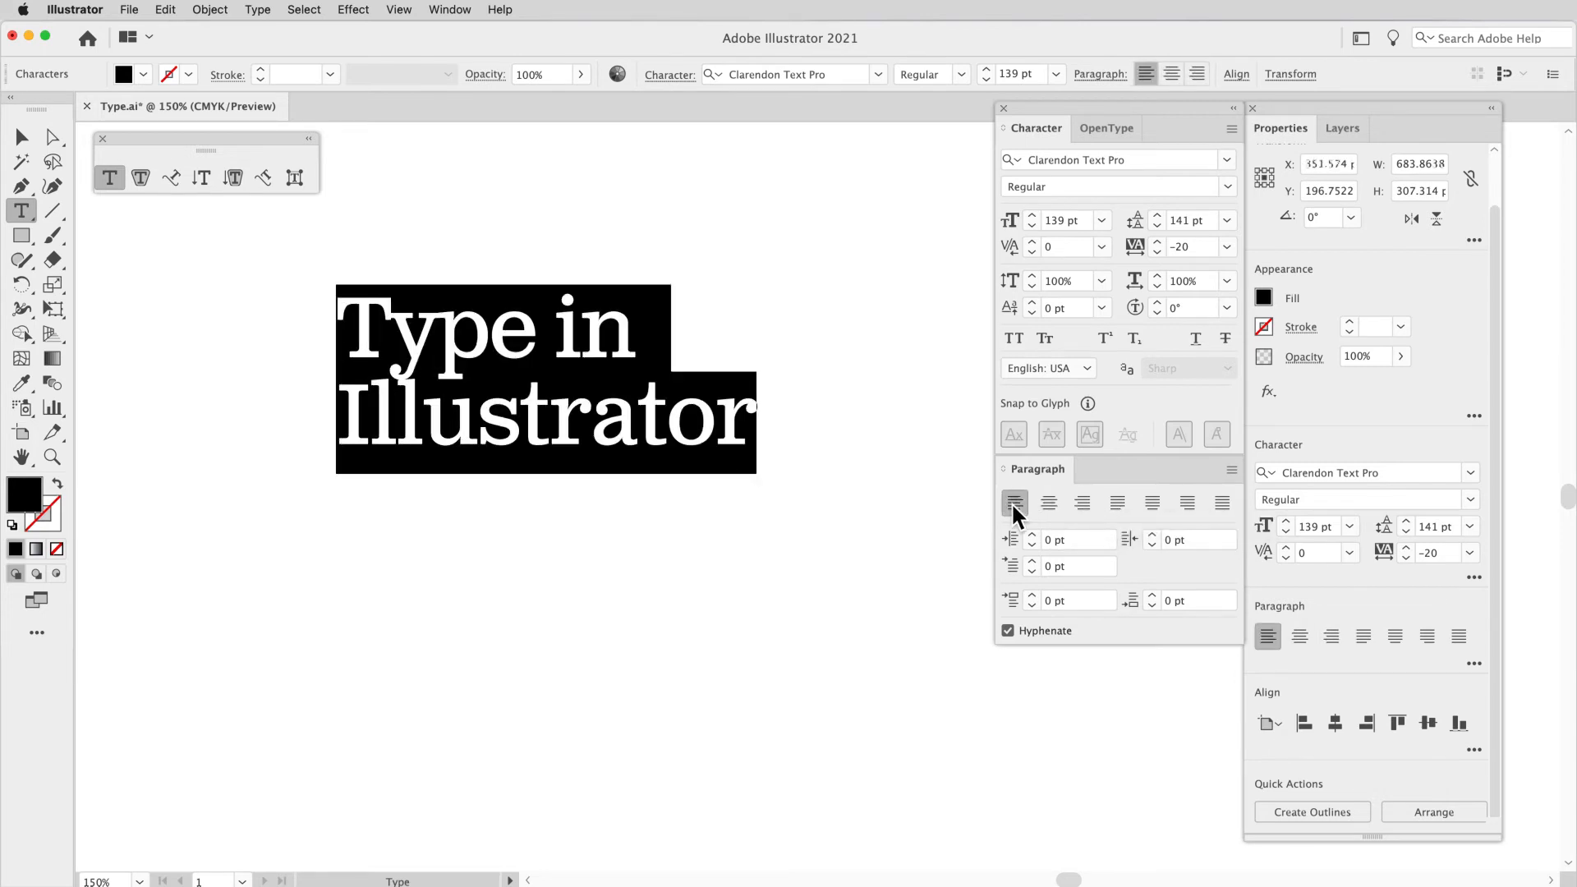
Step: Align the "Type in Illustrator" heading to the right and bring the whole text into view
click(1060, 519)
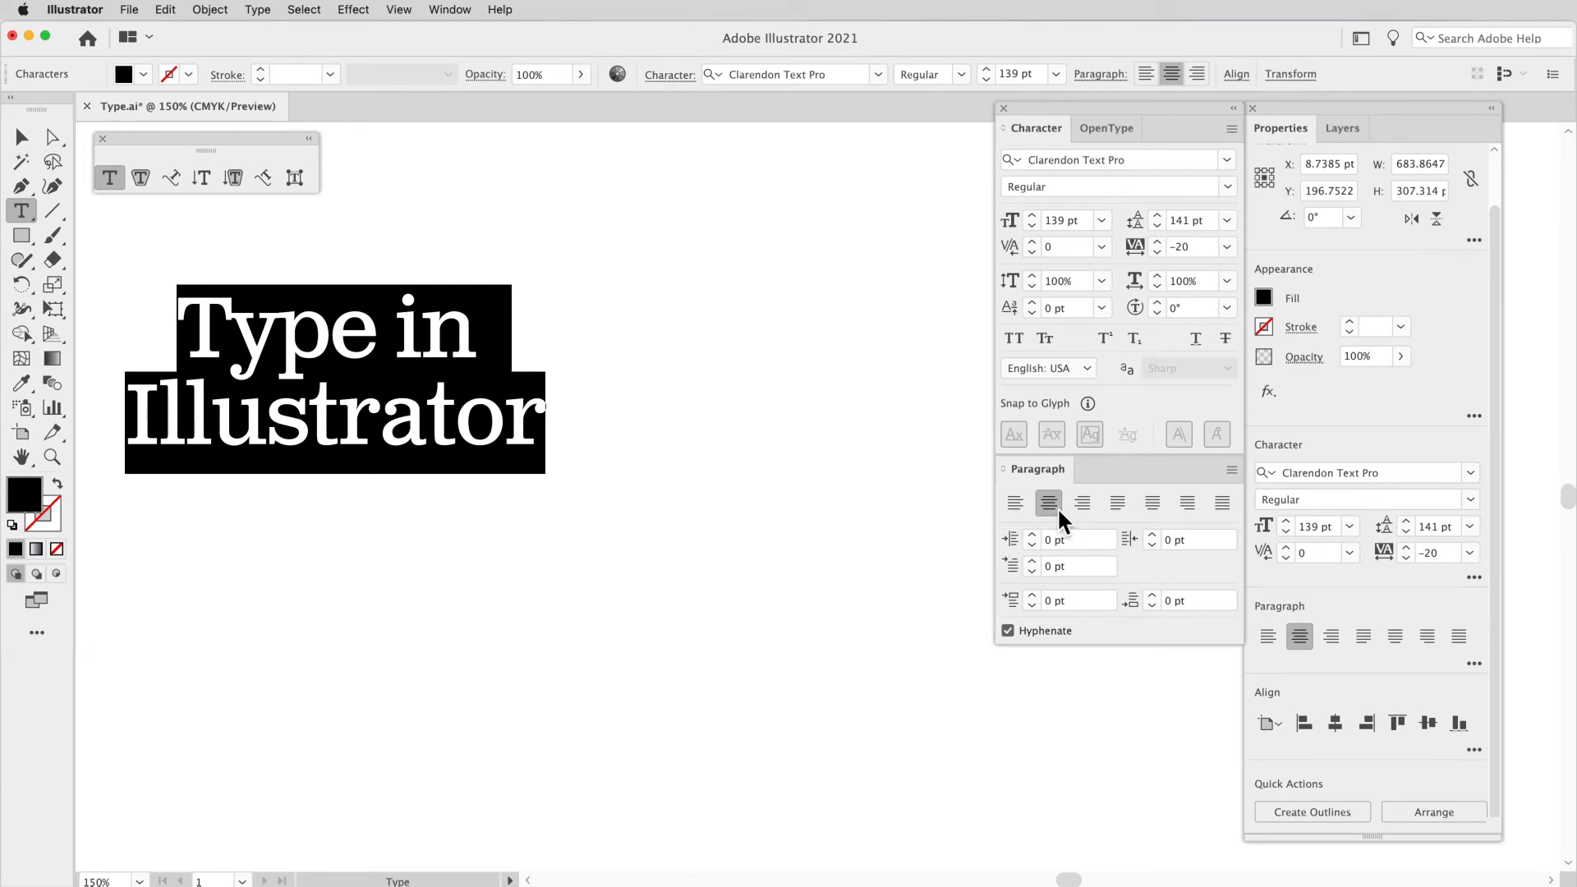
click(1084, 504)
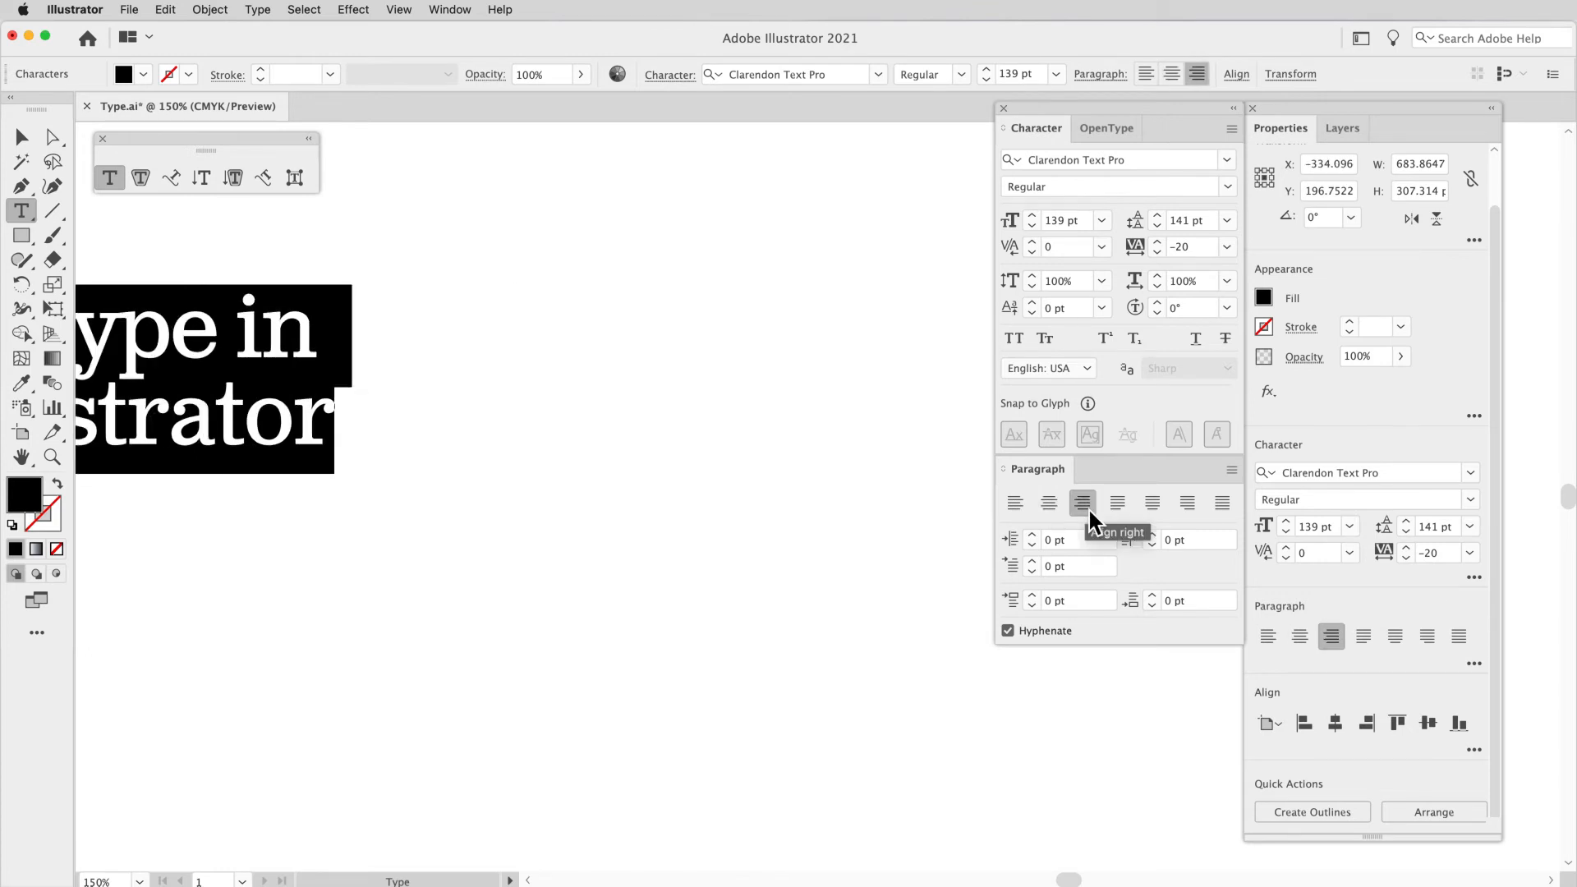
scroll(736, 533, left, 5)
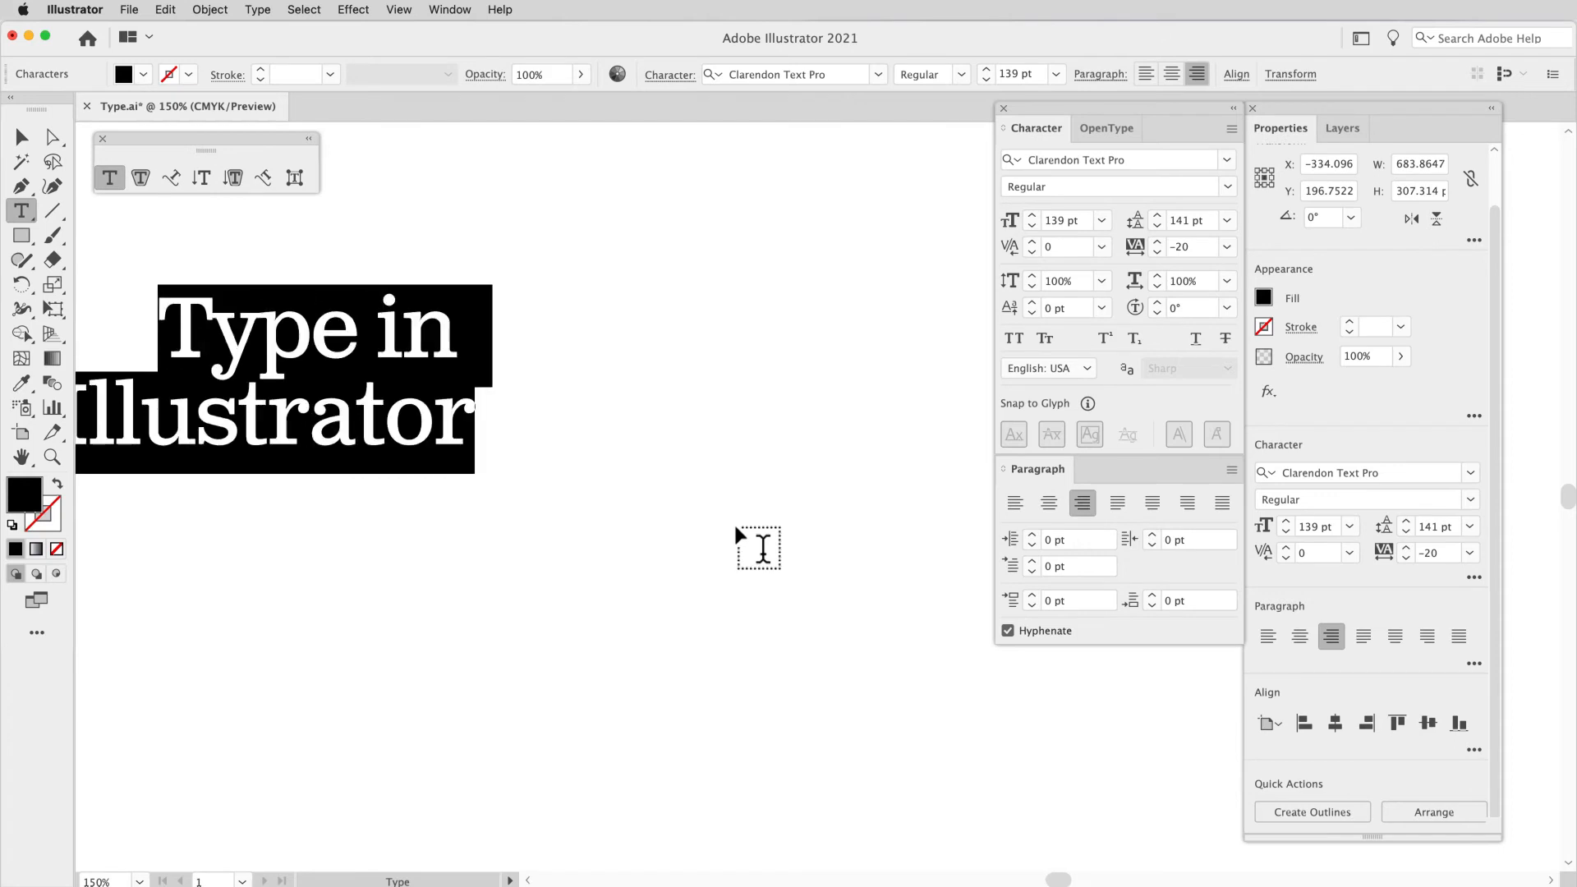
scroll(736, 532, left, 2)
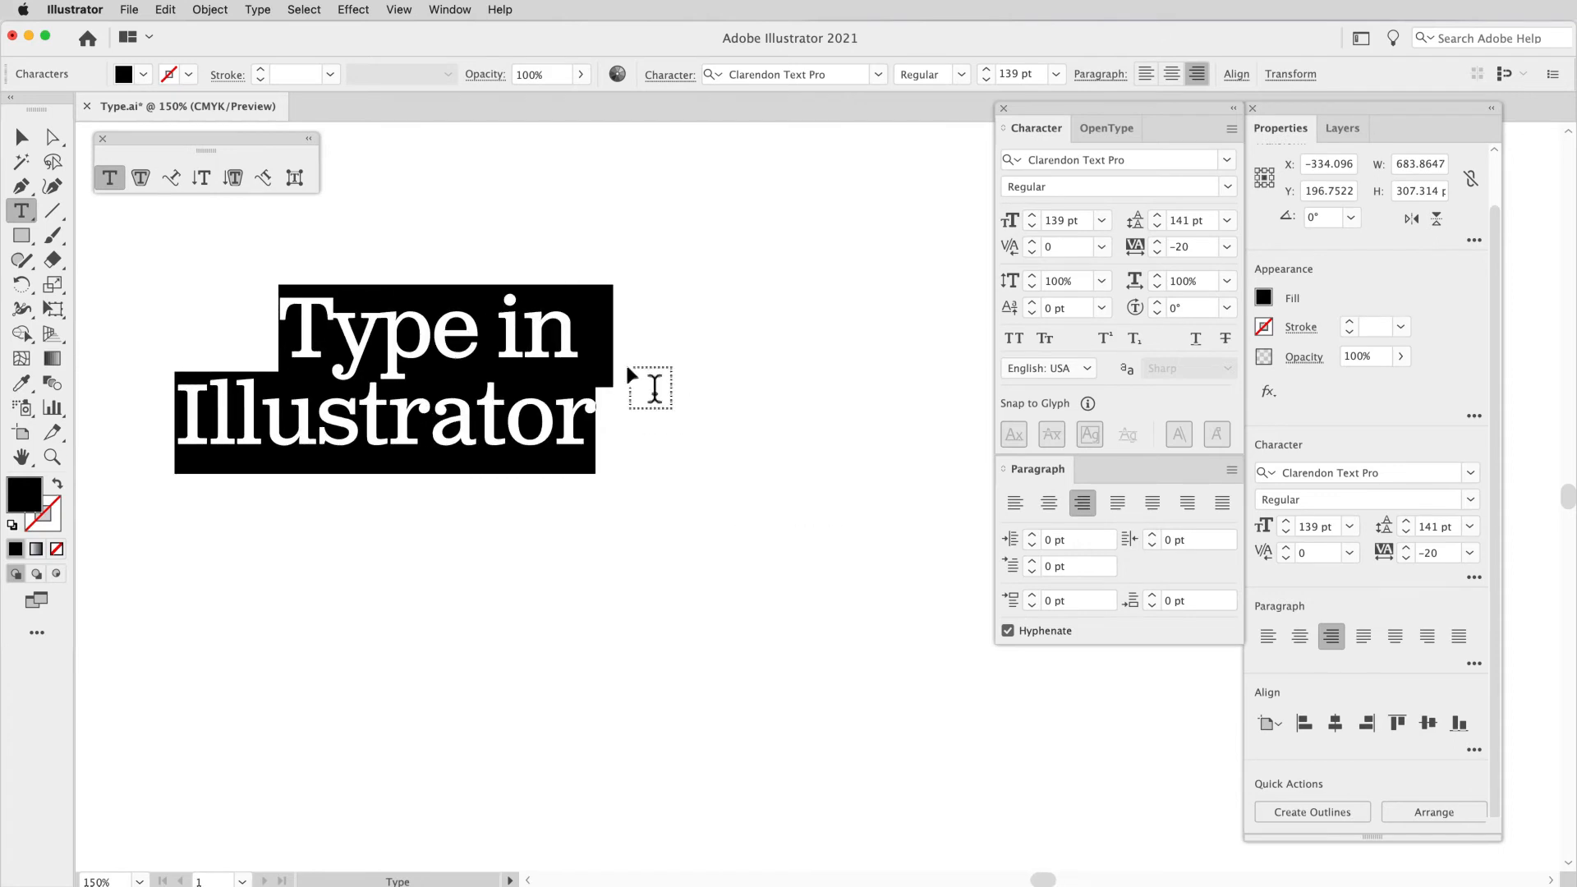
Step: Remove the trailing space after "Type in" so both right-aligned lines end flush
drag(589, 354, 611, 354)
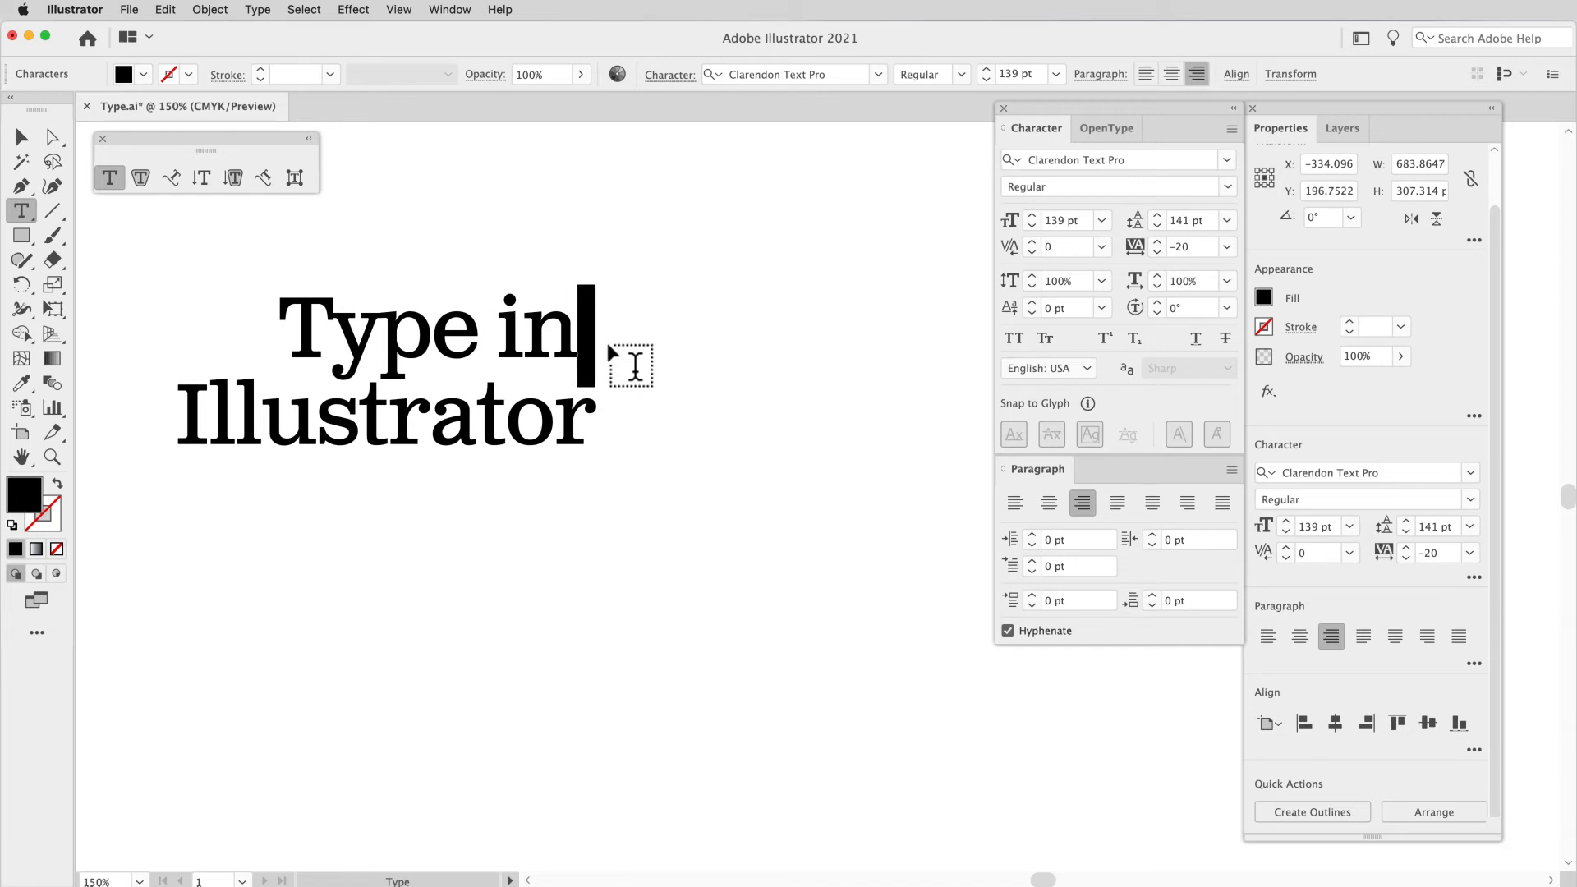
key(Return)
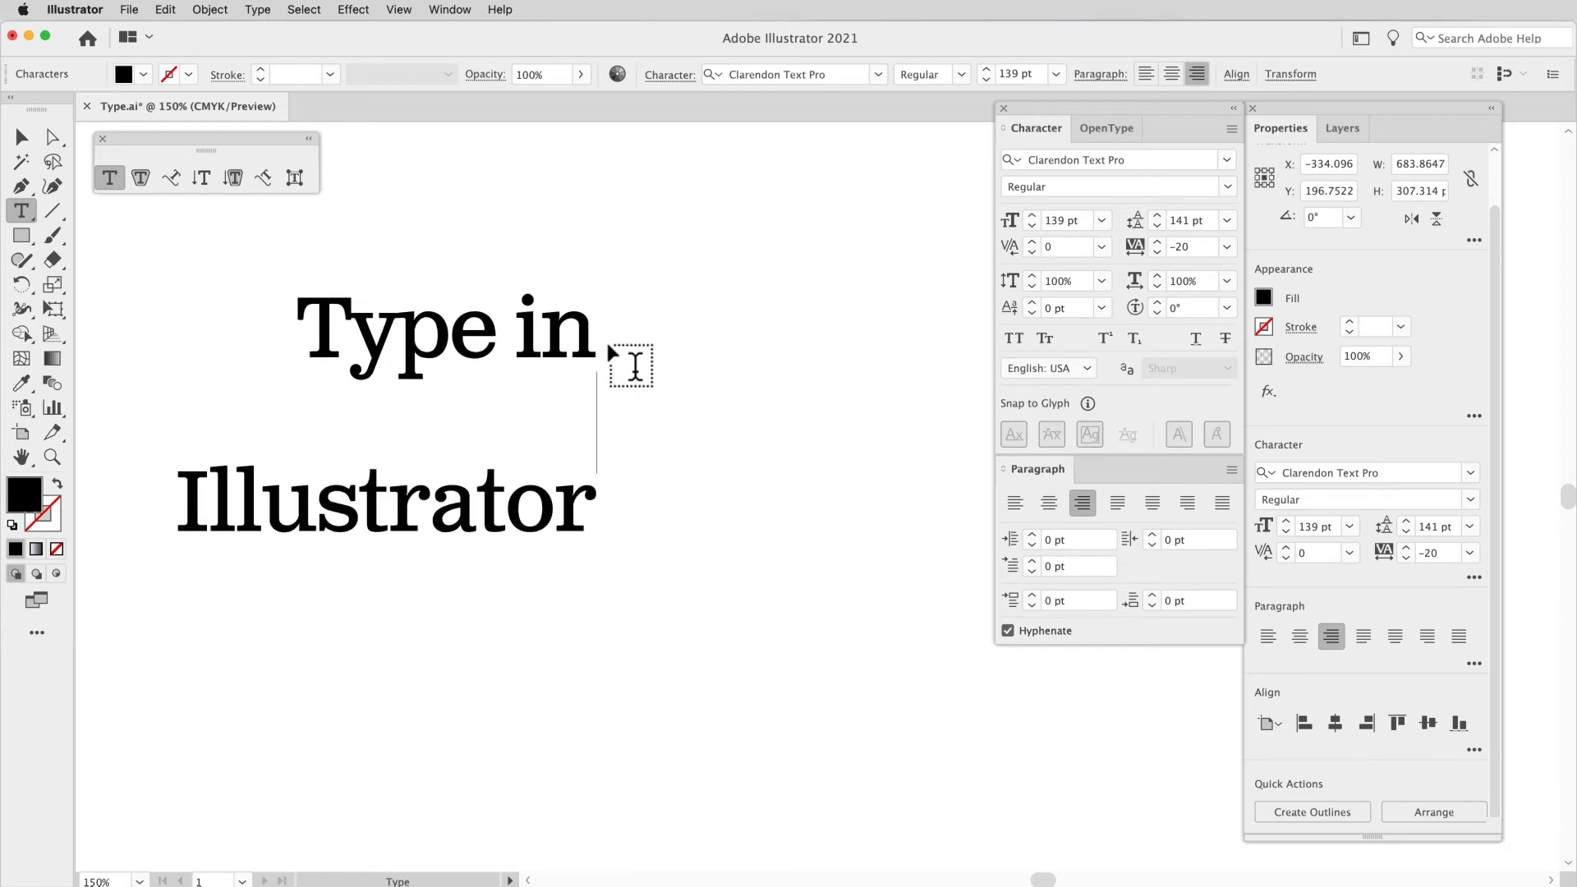
key(BackSpace)
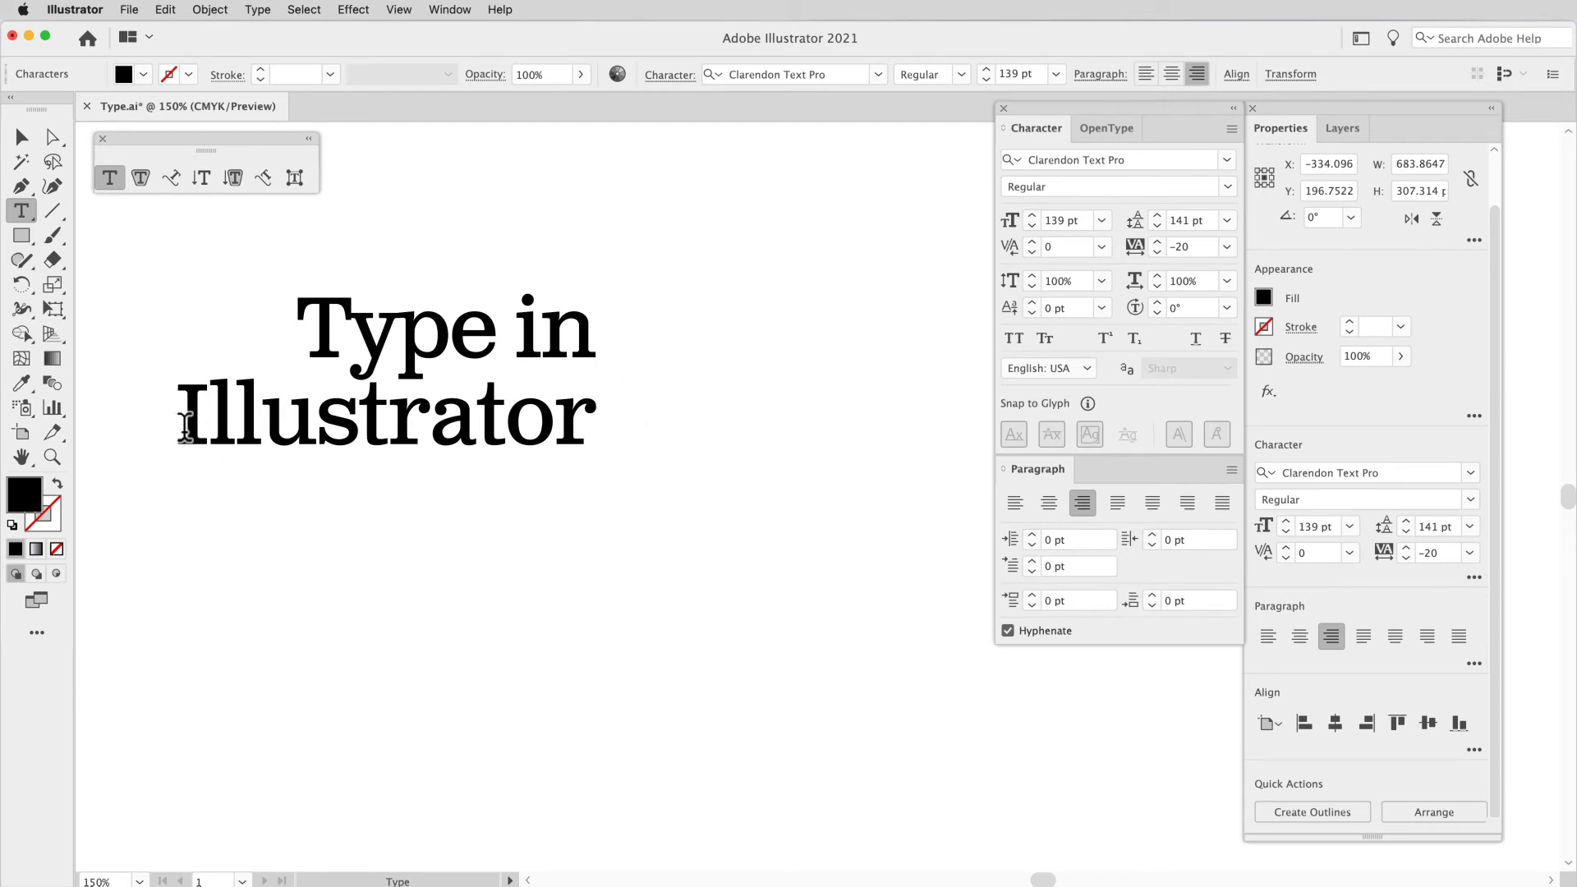
Step: Join the heading into one line and break it again before "Illustrator", leaving no trailing space after "in"
key(Delete)
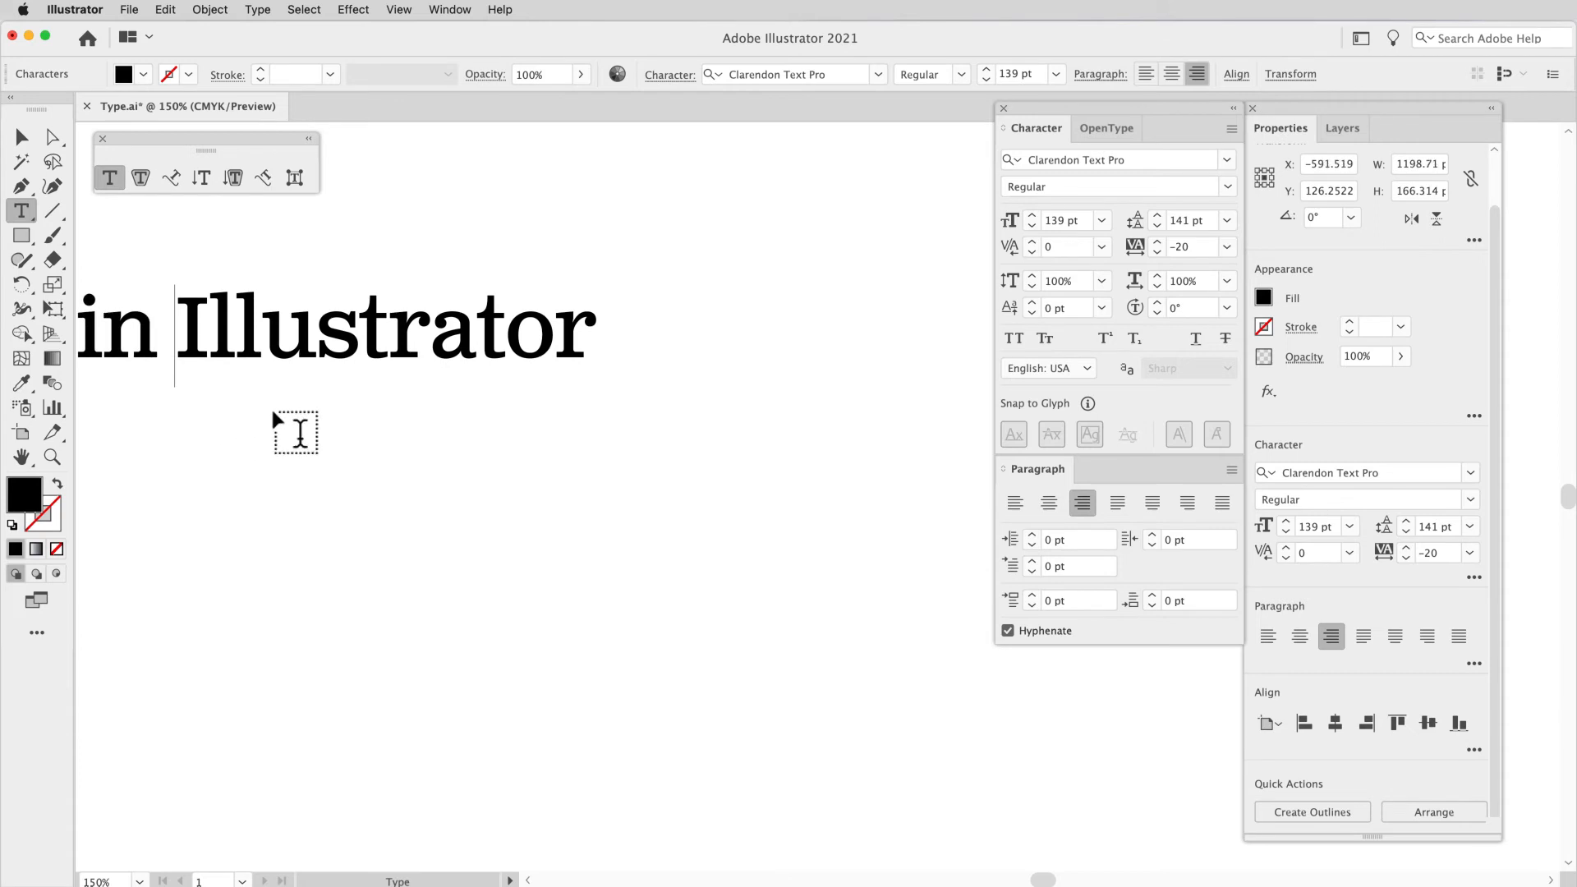
scroll(274, 413, left, 2)
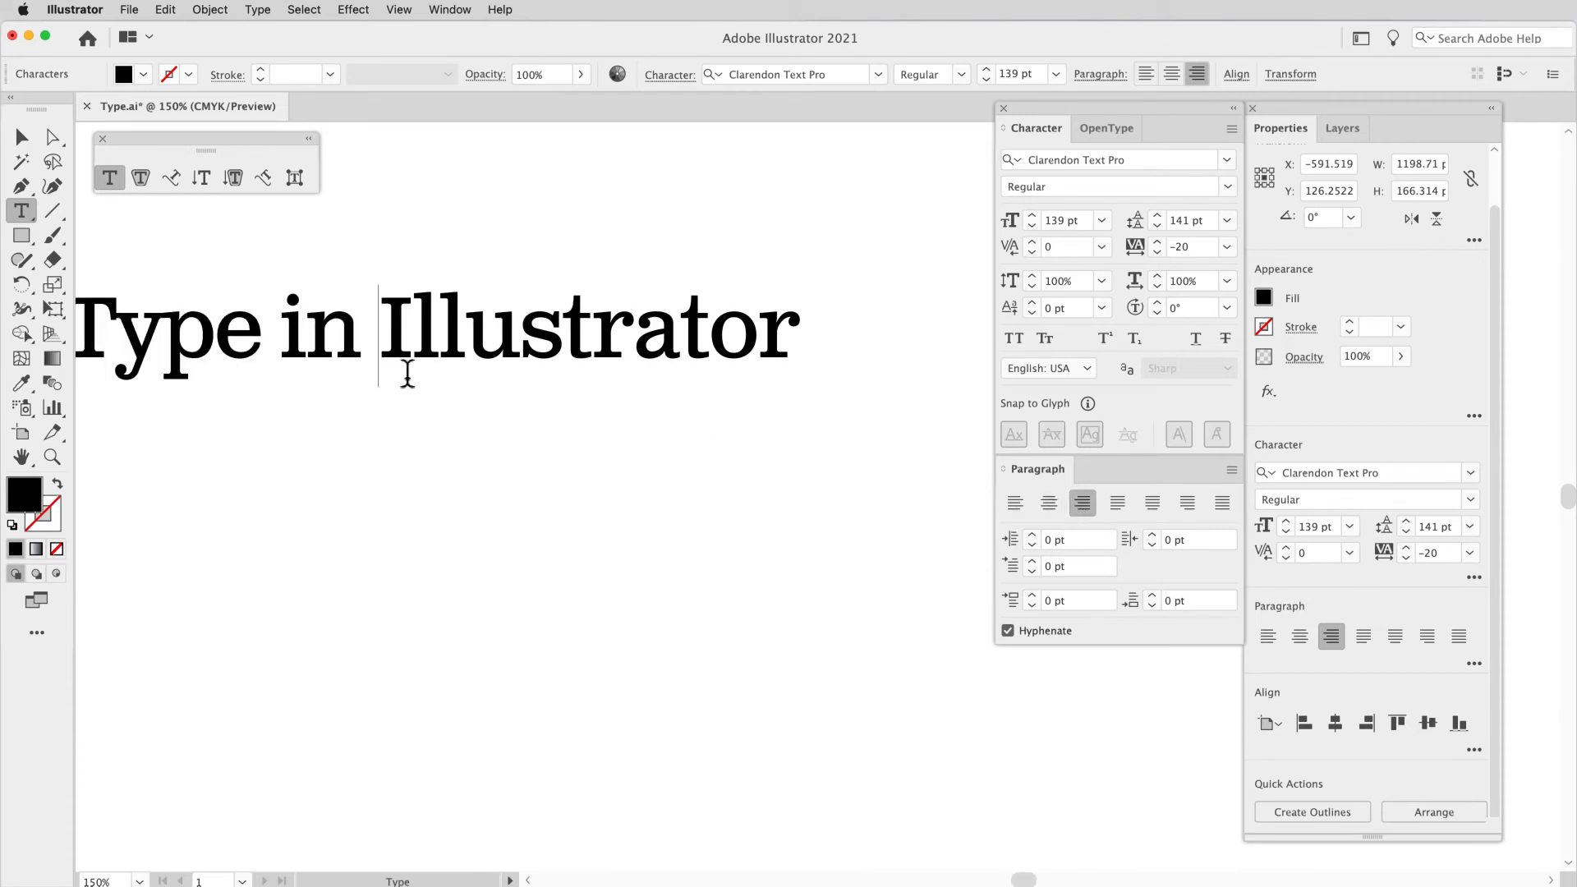
key(Return)
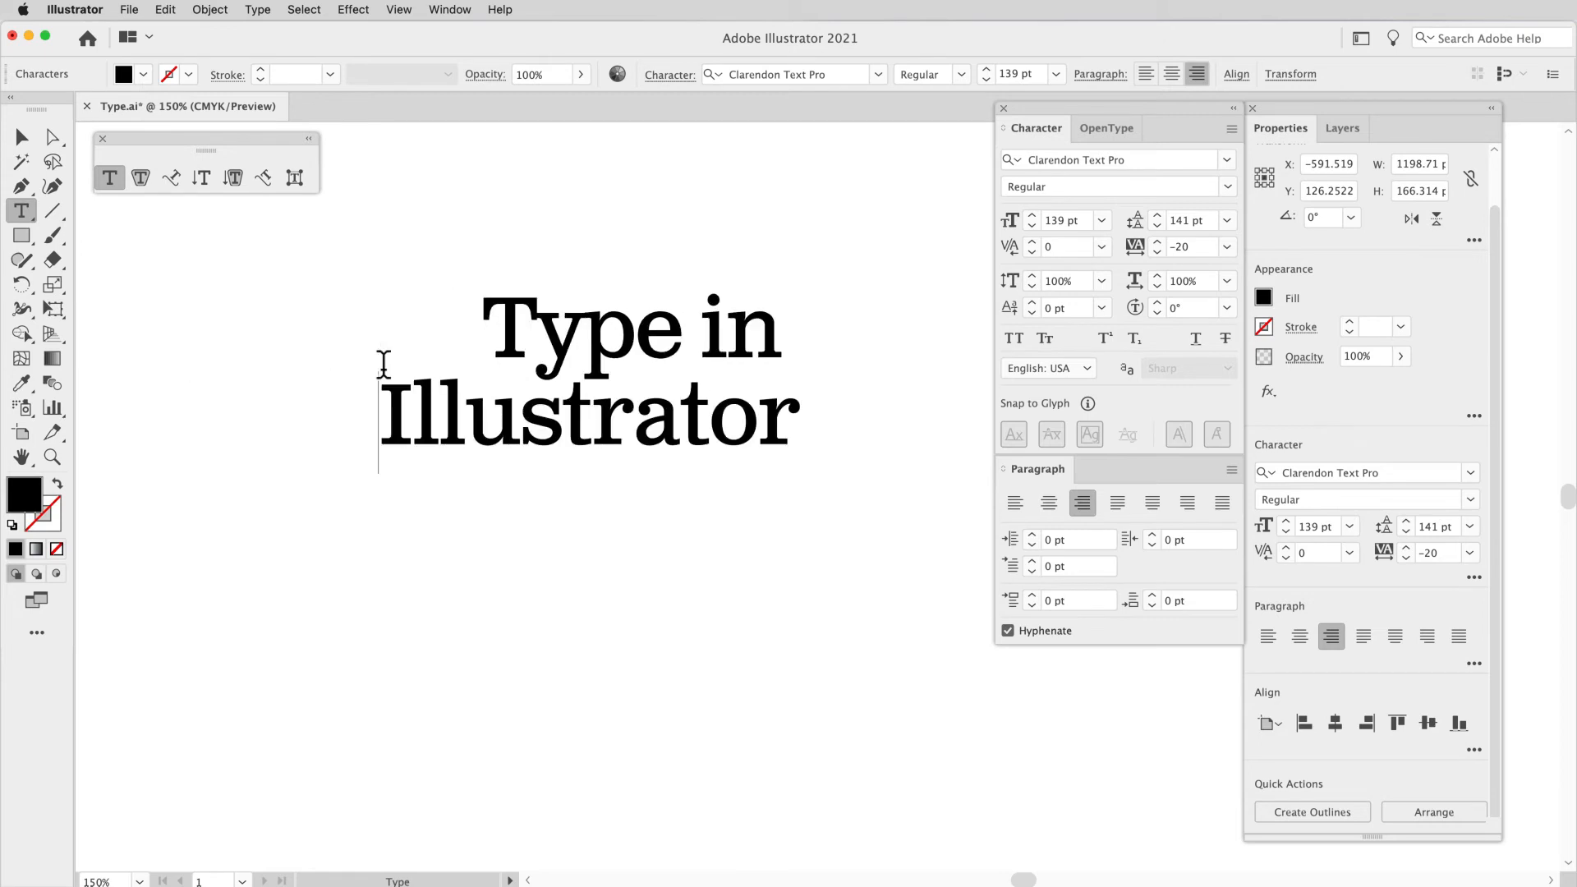
click(789, 342)
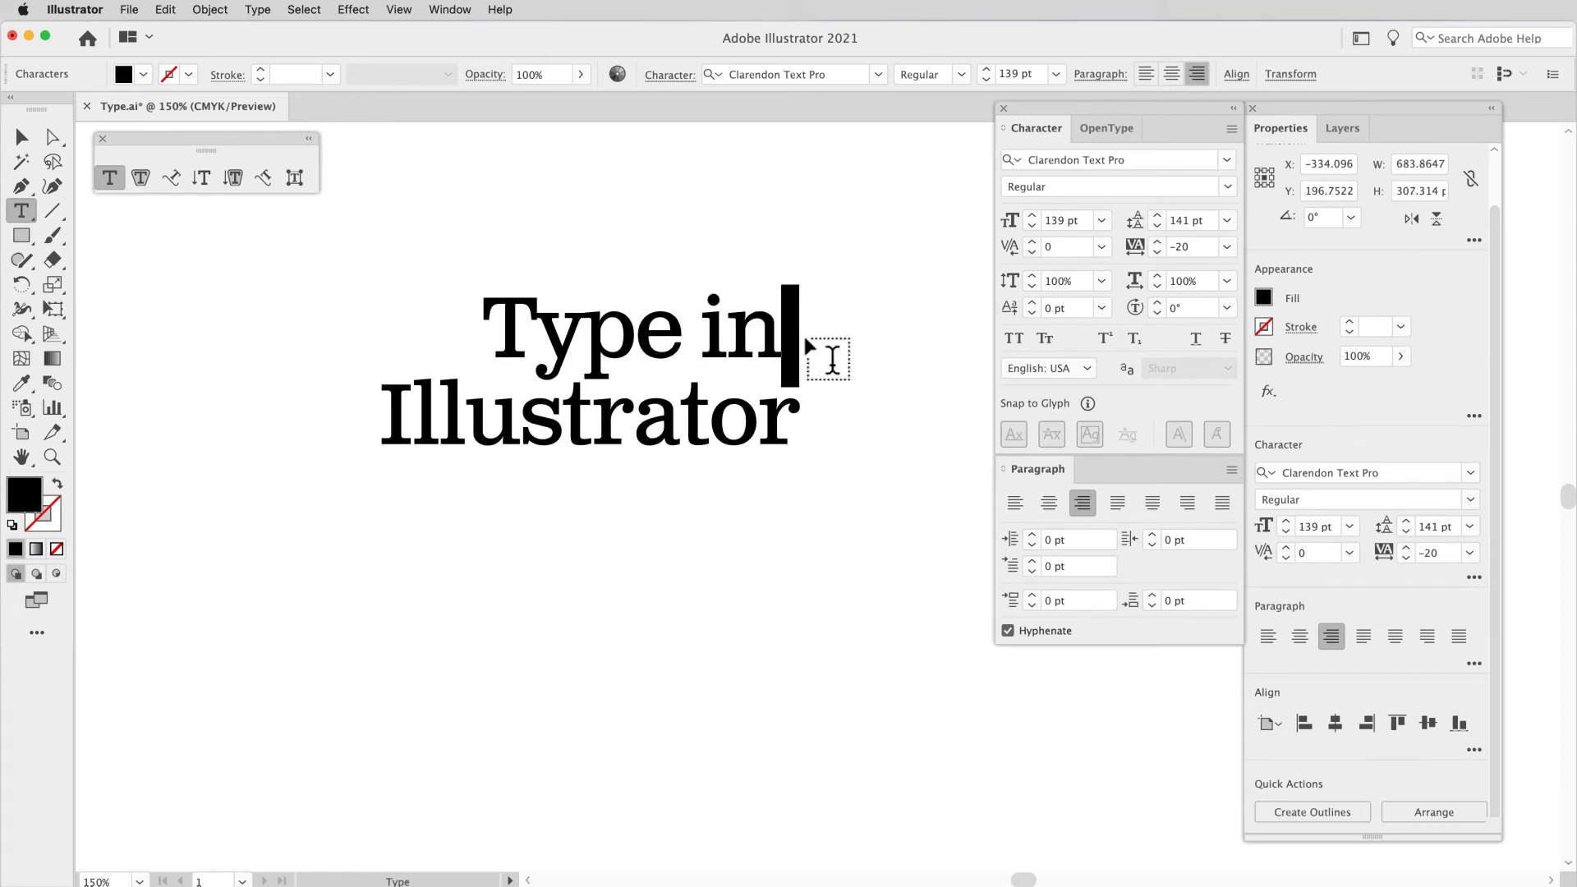
key(BackSpace)
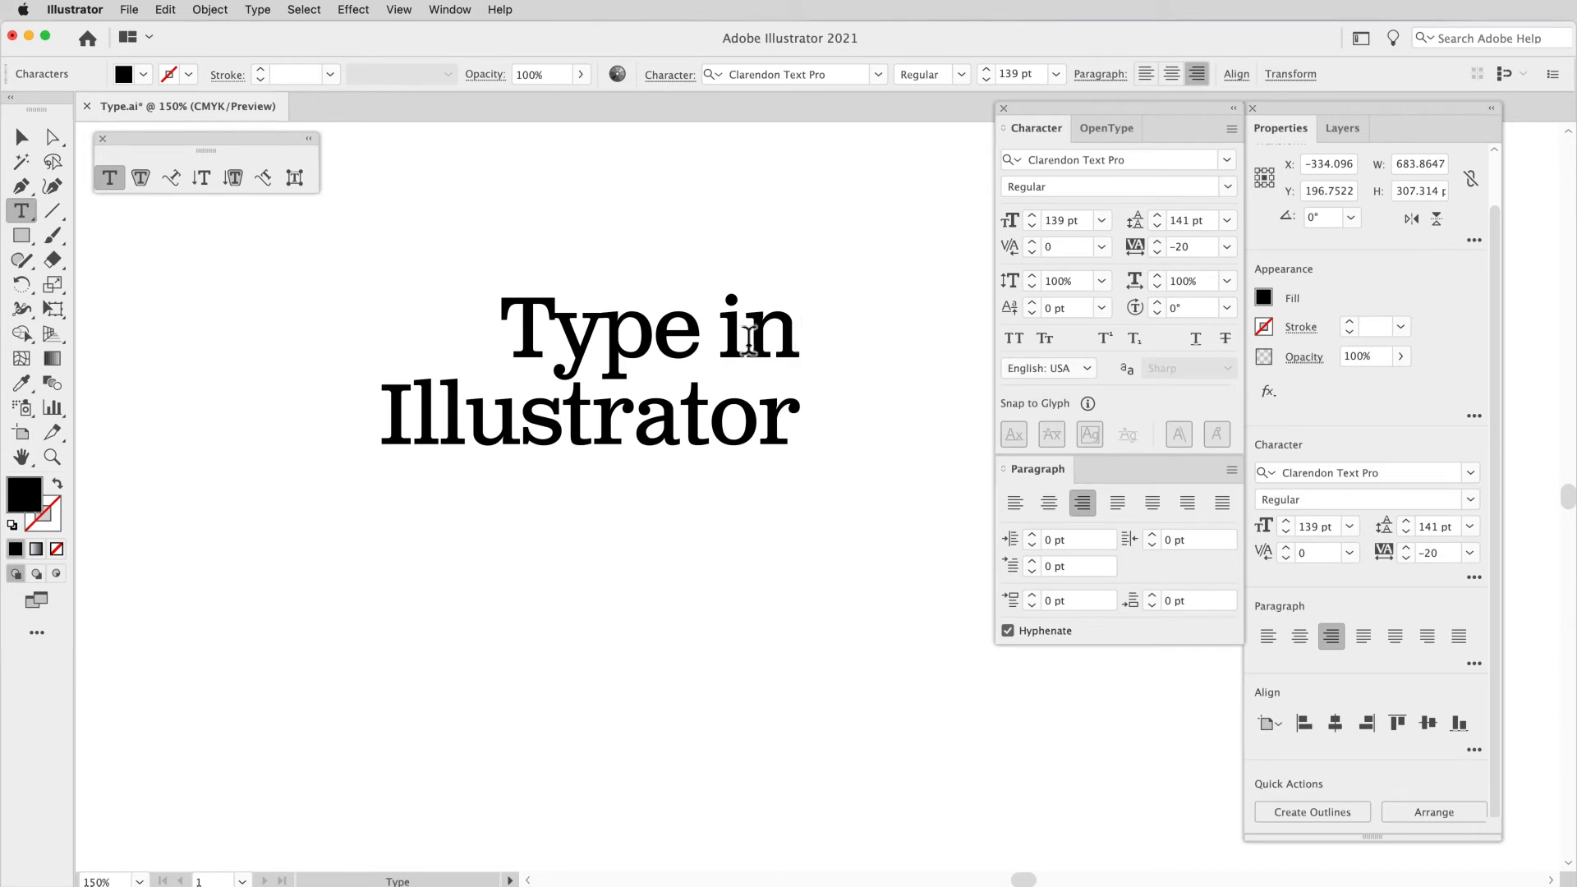
Step: Move the heading about 20 pt left and 17 pt up, deselect it, and activate the Type tool
click(30, 142)
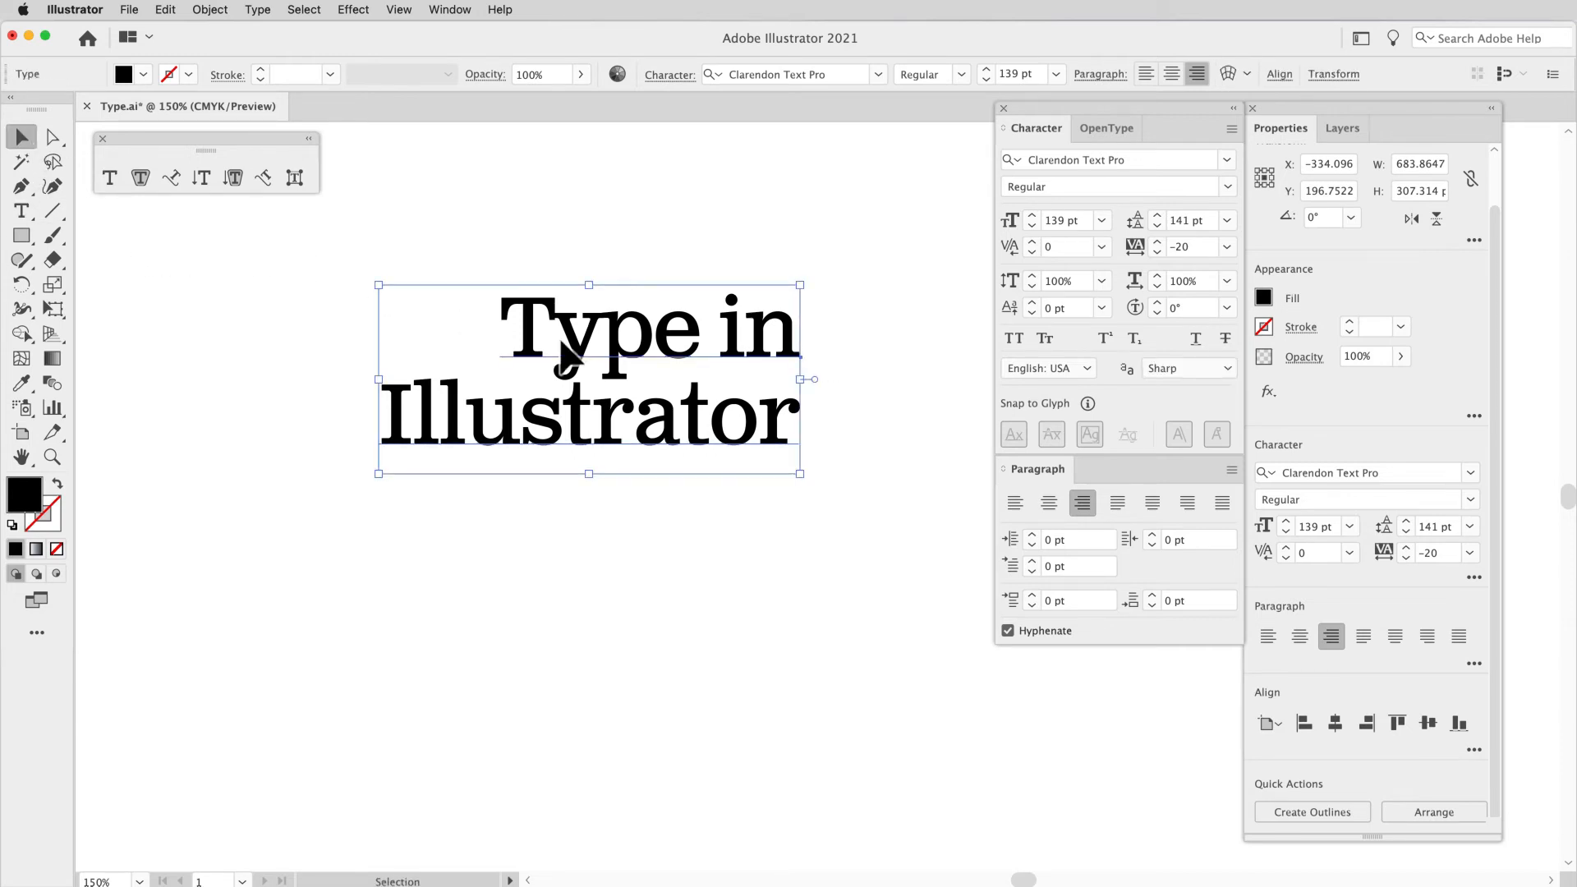
drag(597, 369, 585, 359)
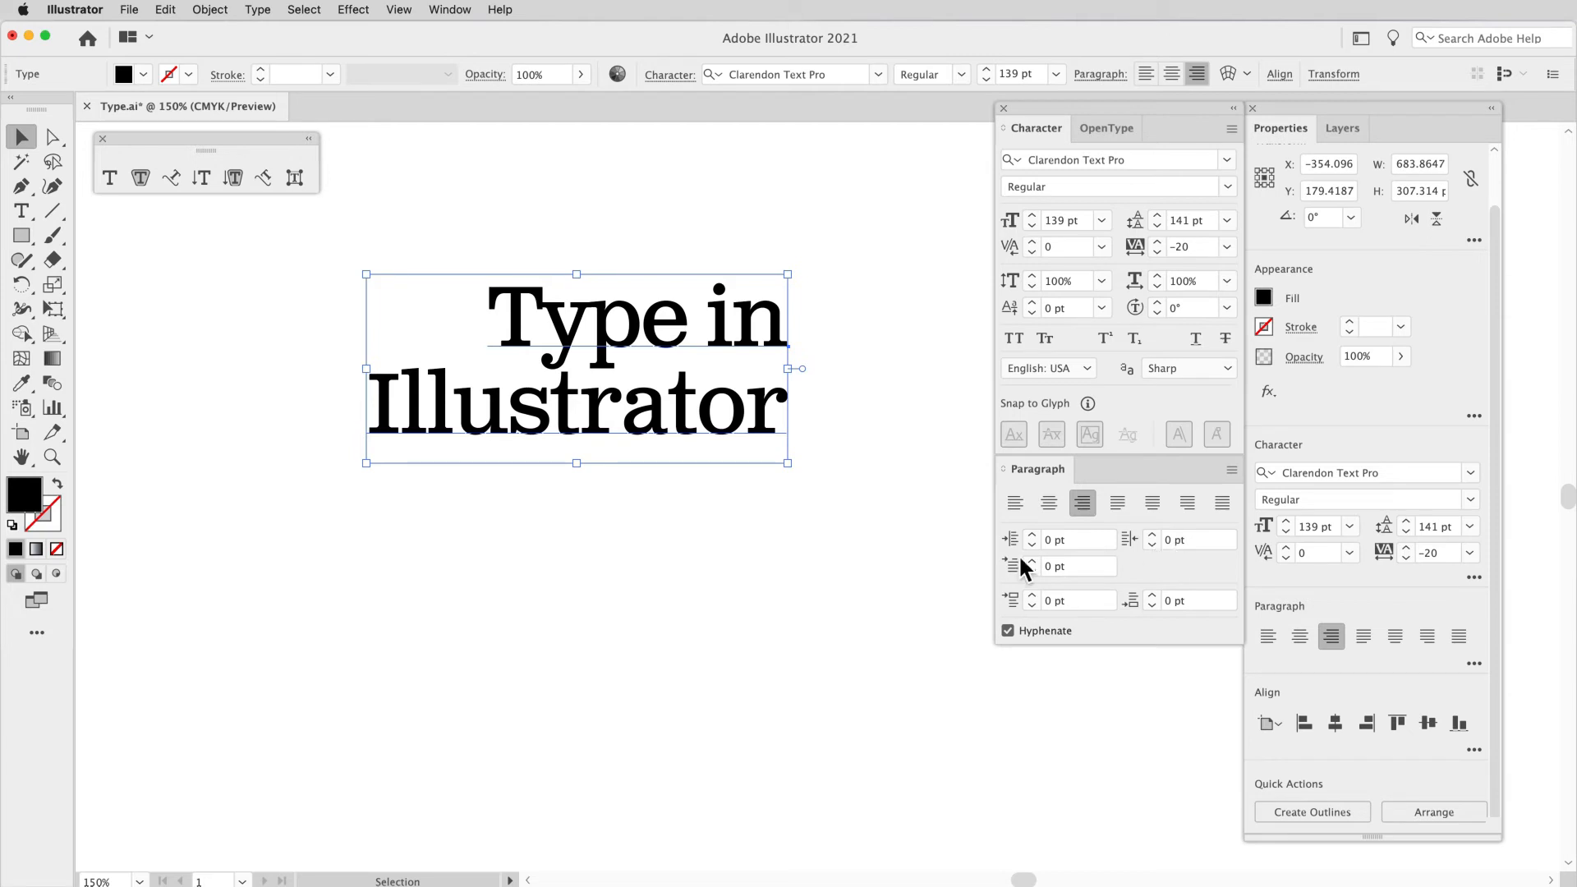
click(775, 588)
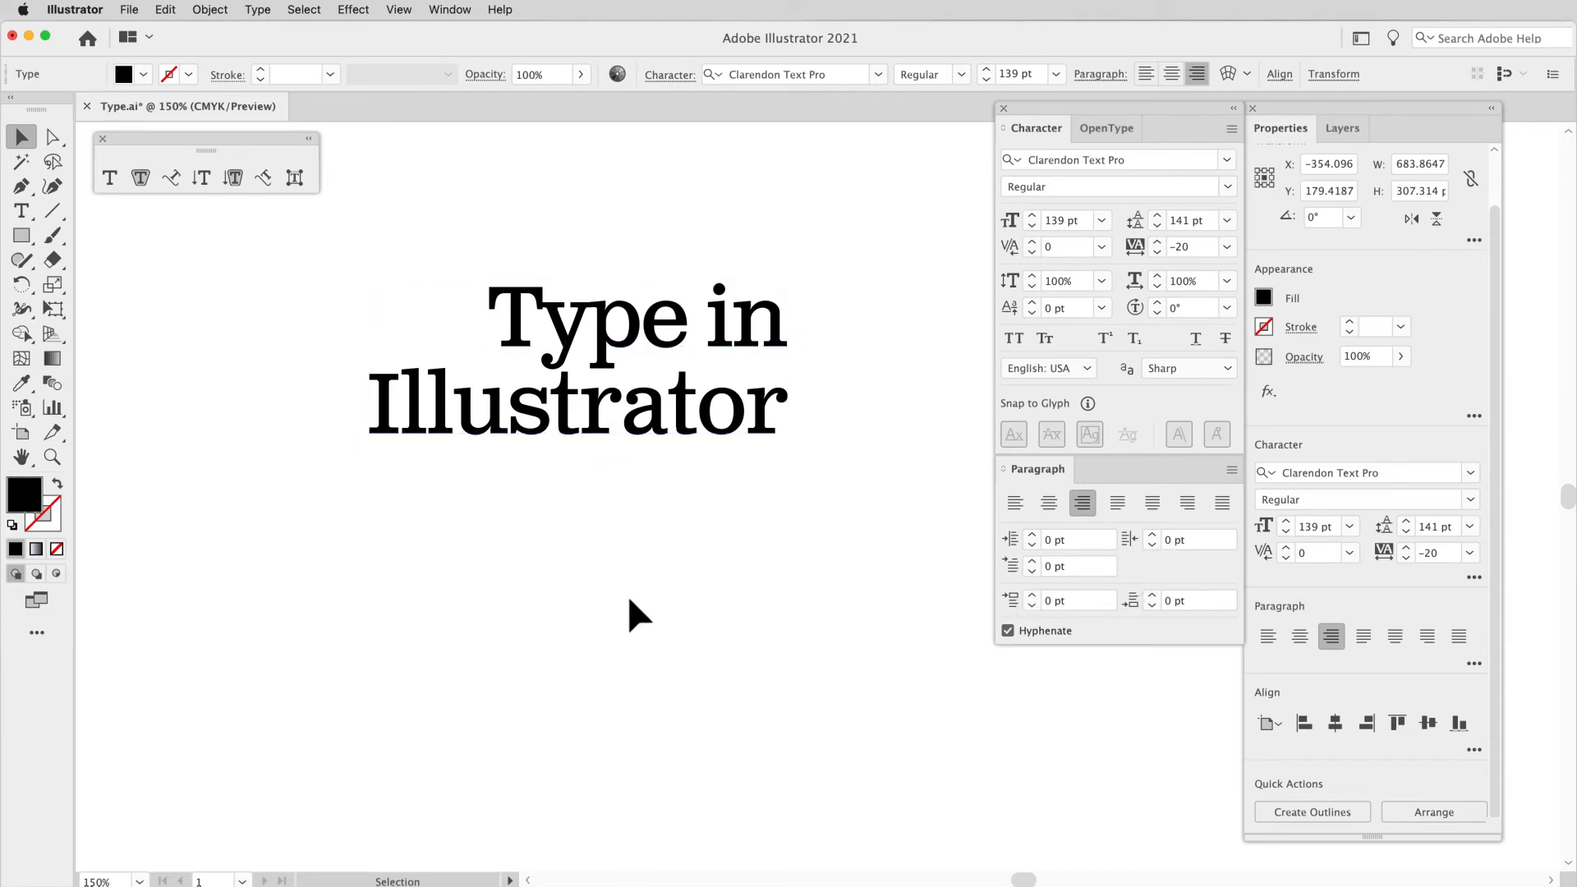
click(31, 210)
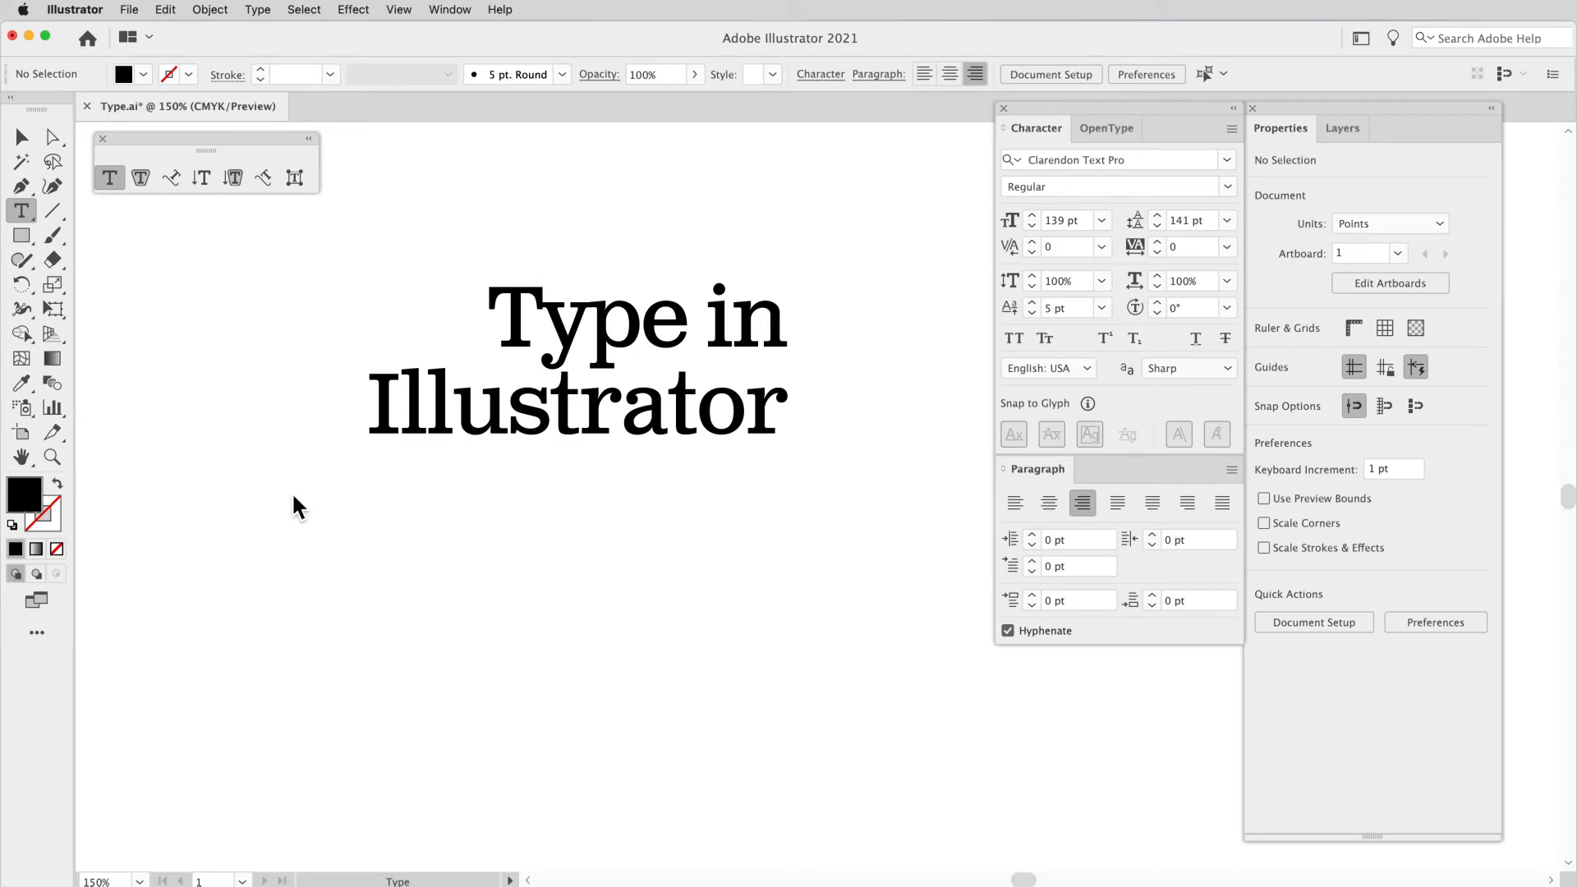
Step: Add an area type box of placeholder text about 1093 × 571 pt below the heading and reduce its font size to 110 pt
drag(291, 493, 964, 844)
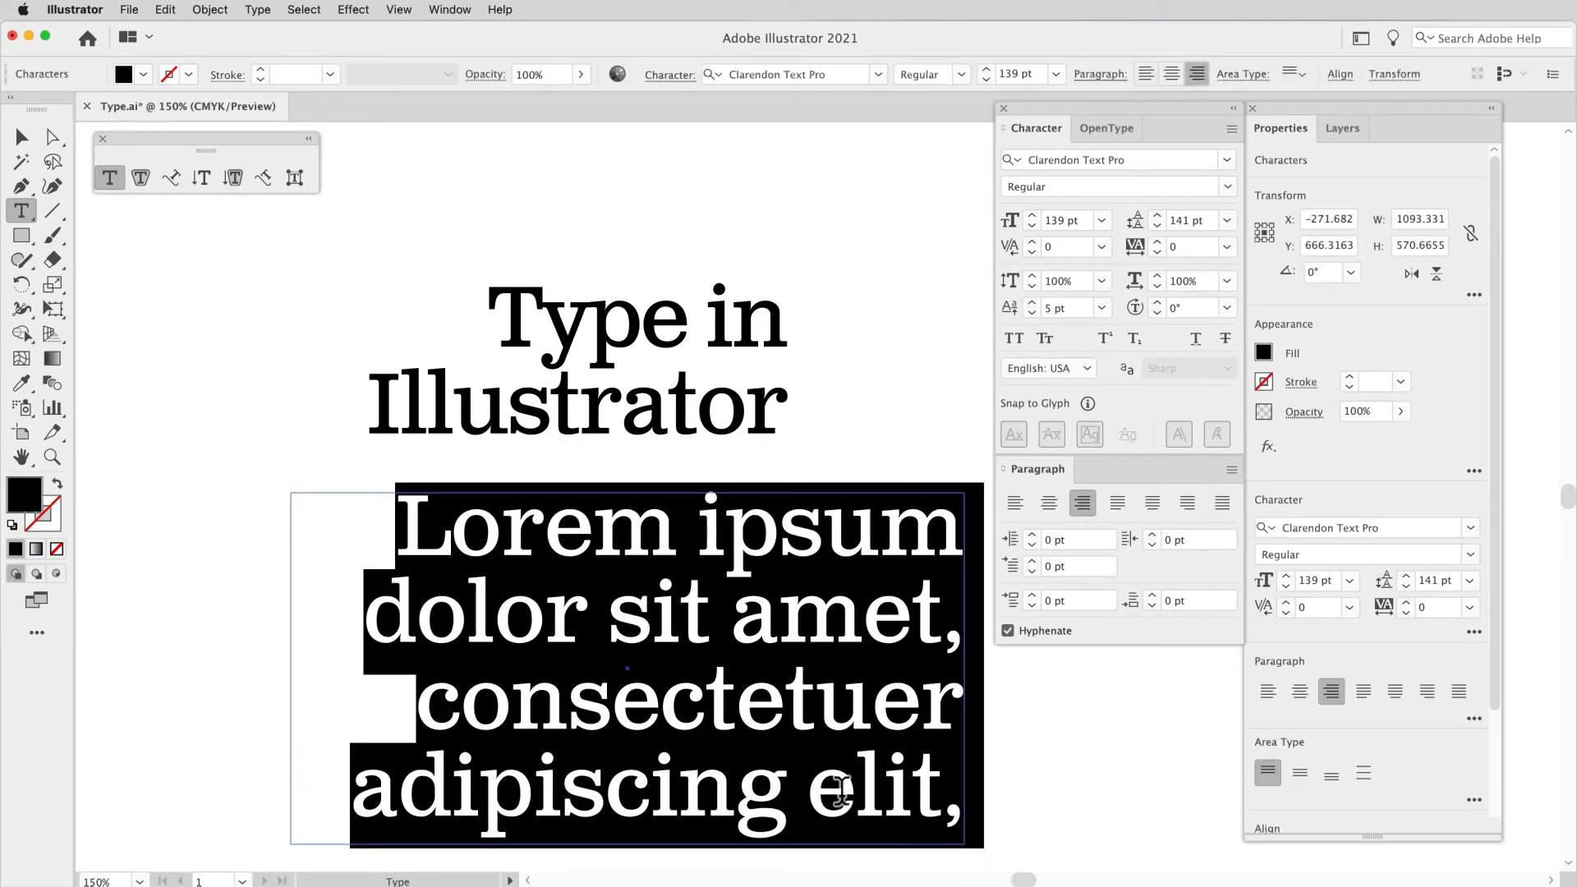
key(super+shift+comma)
key(super+shift+comma)
key(super+shift+comma)
key(super+shift+comma)
key(super+shift+comma)
key(super+shift+comma)
key(super+shift+comma)
key(super+shift+comma)
key(super+shift+comma)
key(super+shift+comma)
key(super+shift+comma)
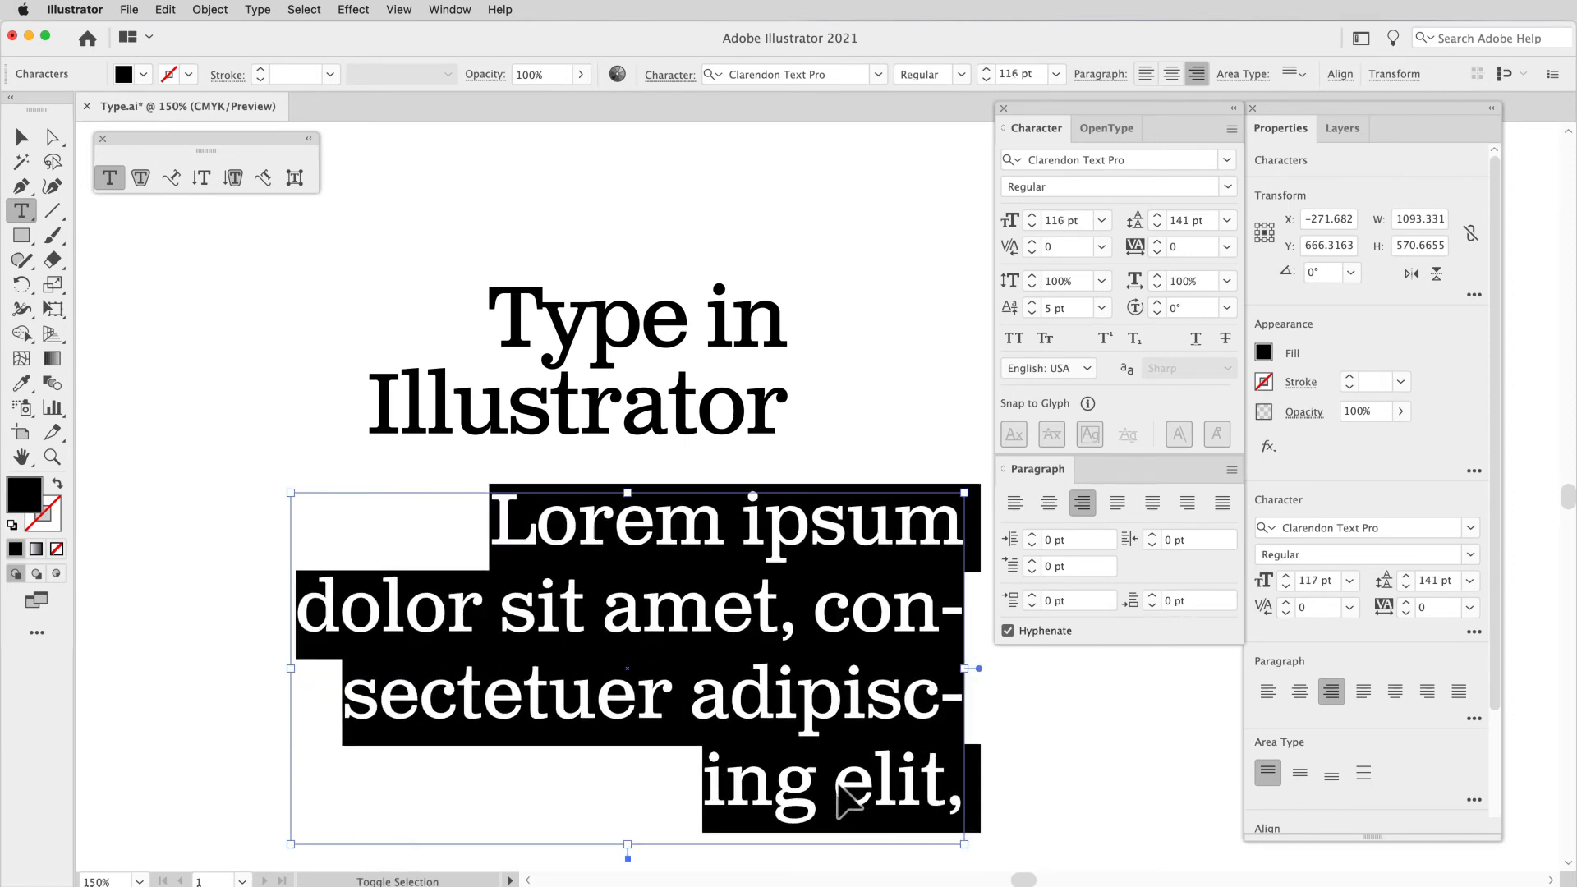
key(super+shift+comma)
key(super+shift+comma)
key(super+shift+comma)
key(super+shift+comma)
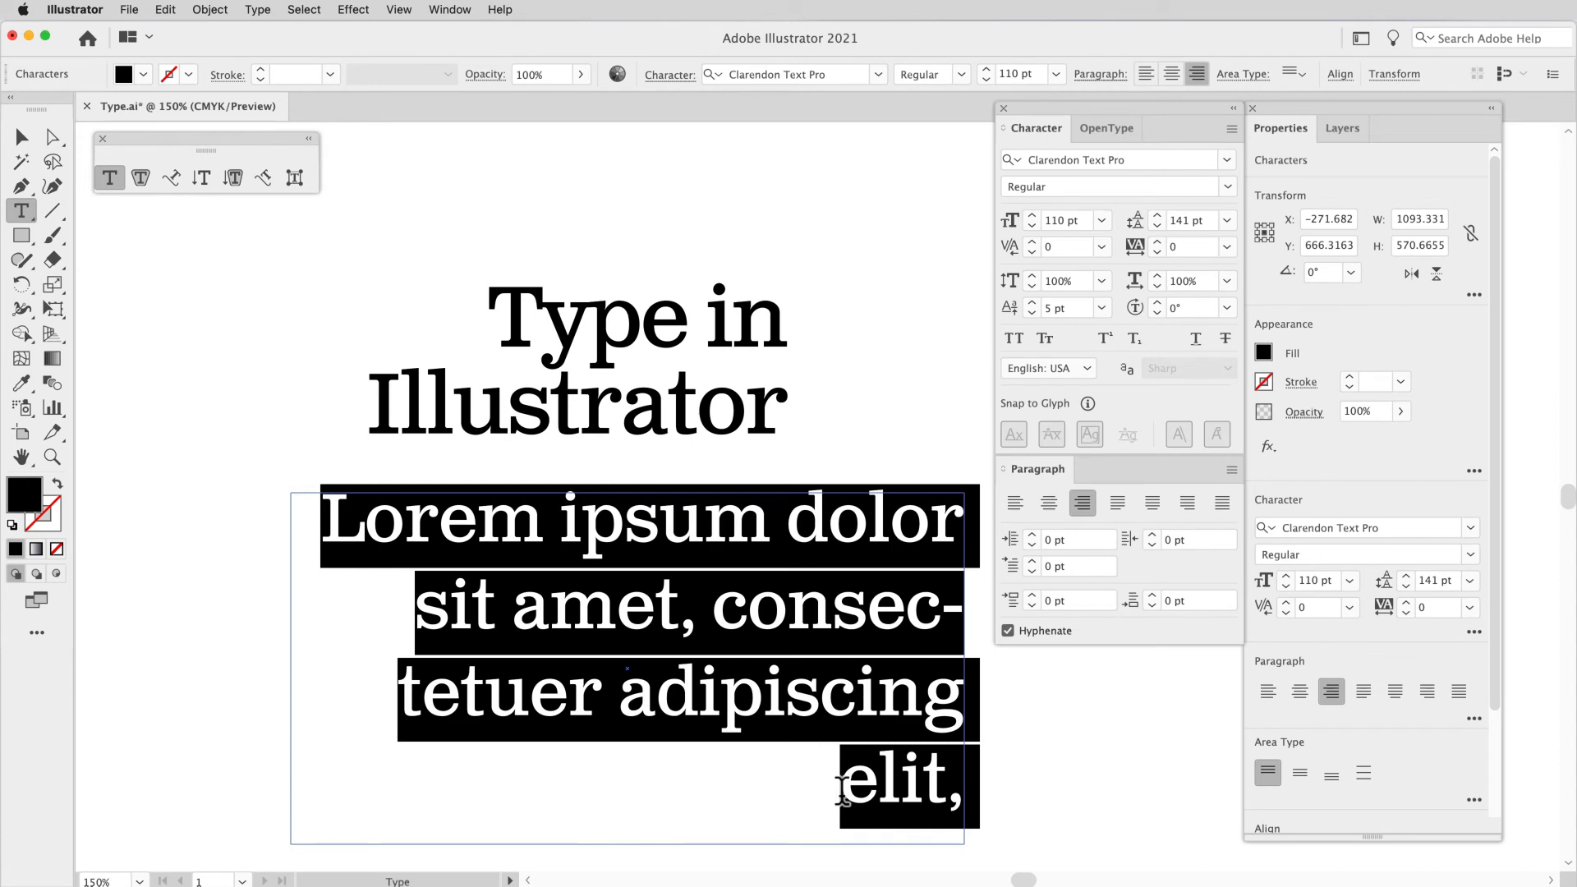
Step: Center the placeholder paragraph and turn off its hyphenation
key(super+shift+c)
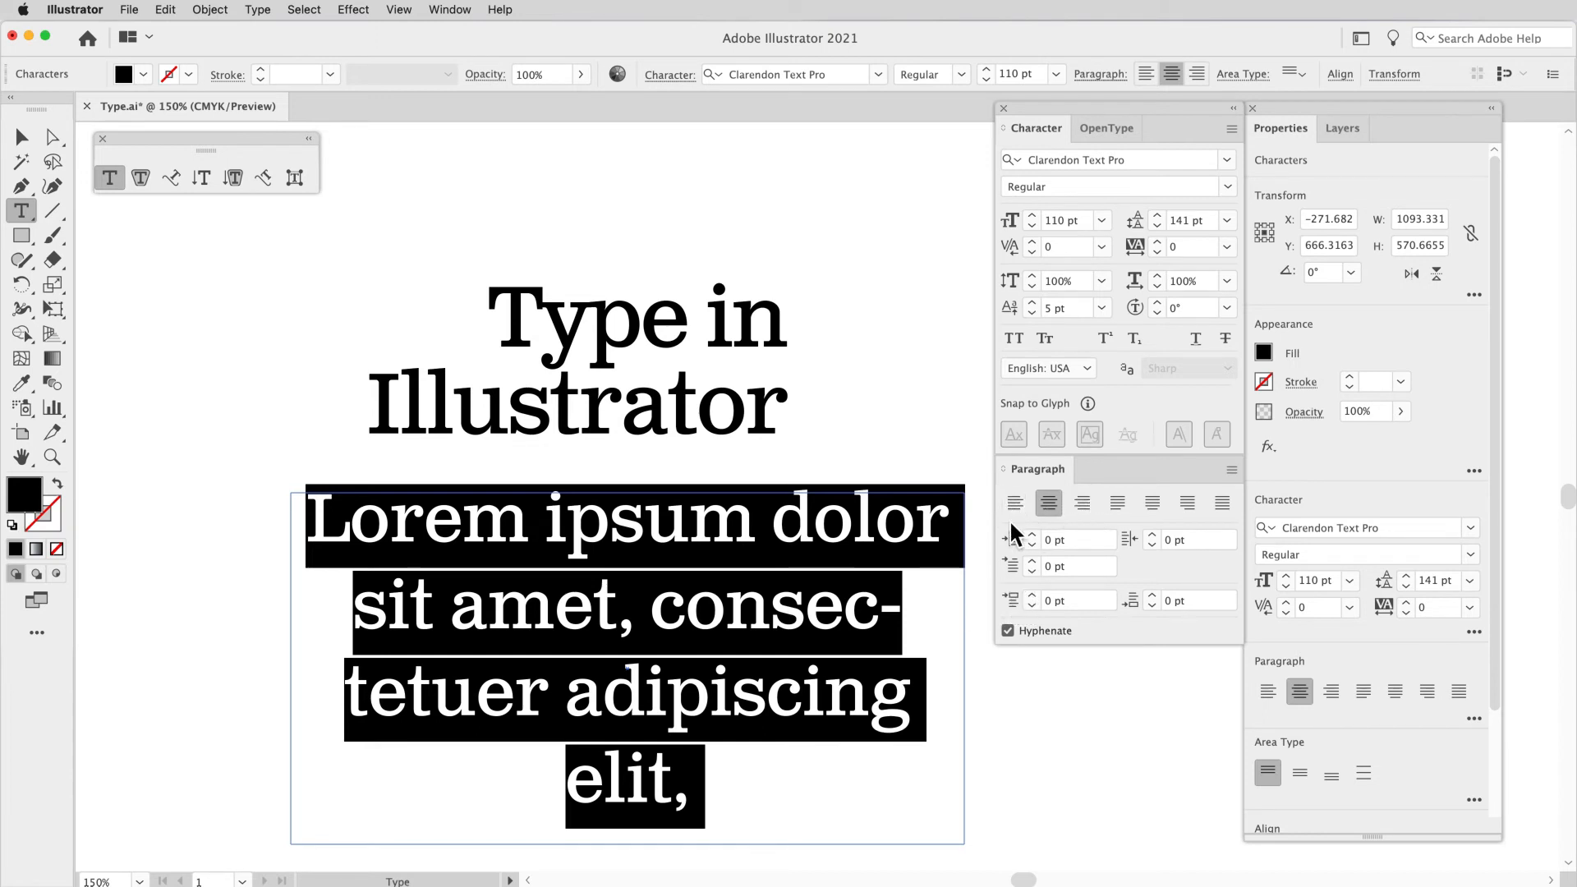
key(super)
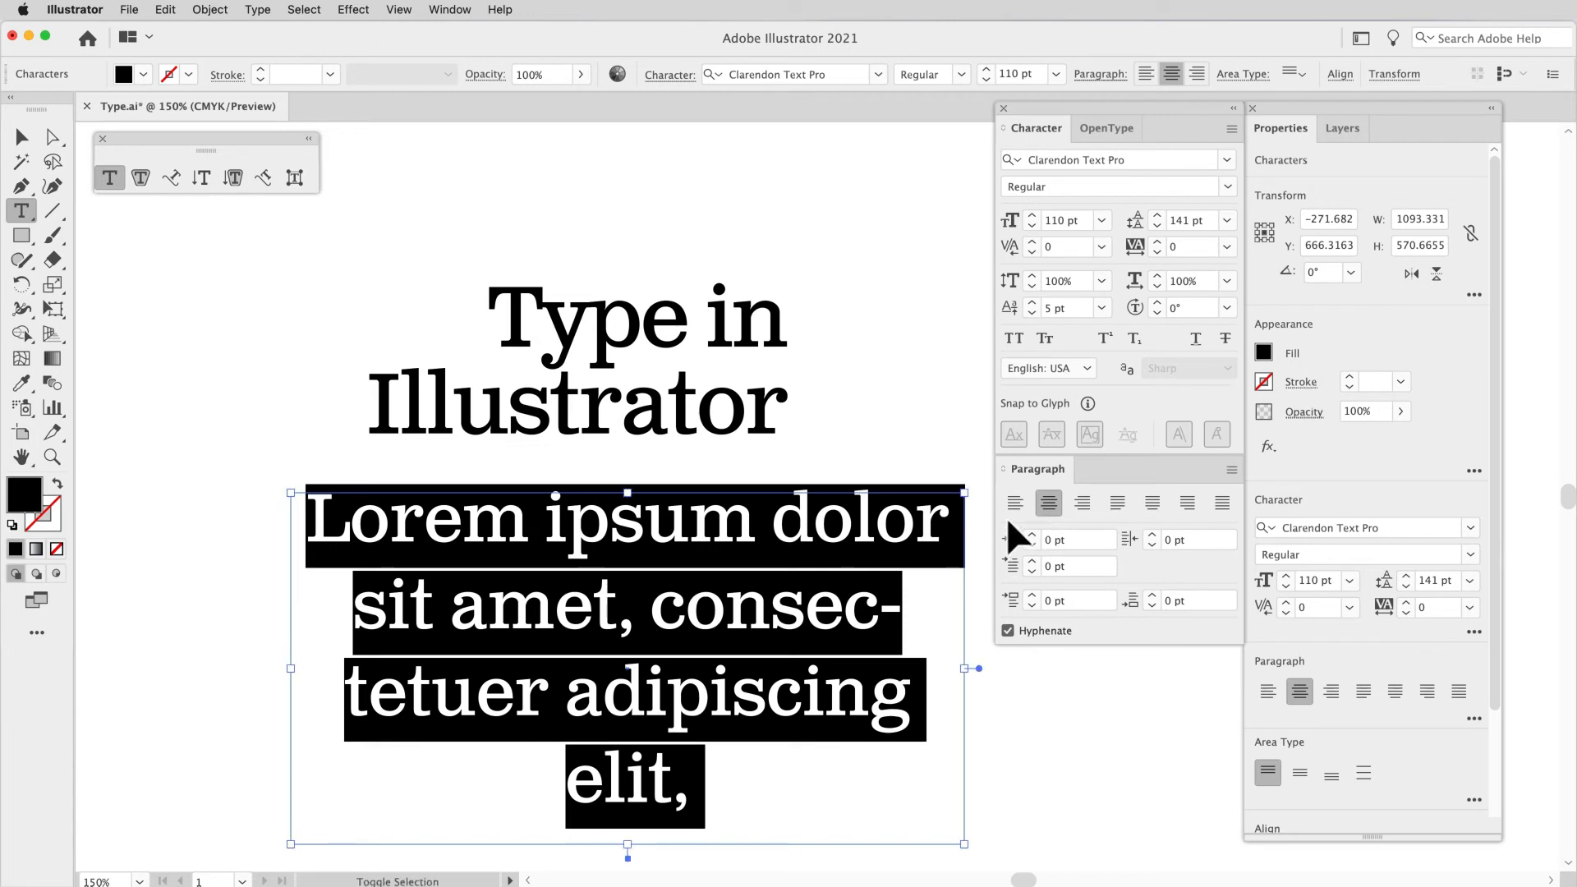
key(super)
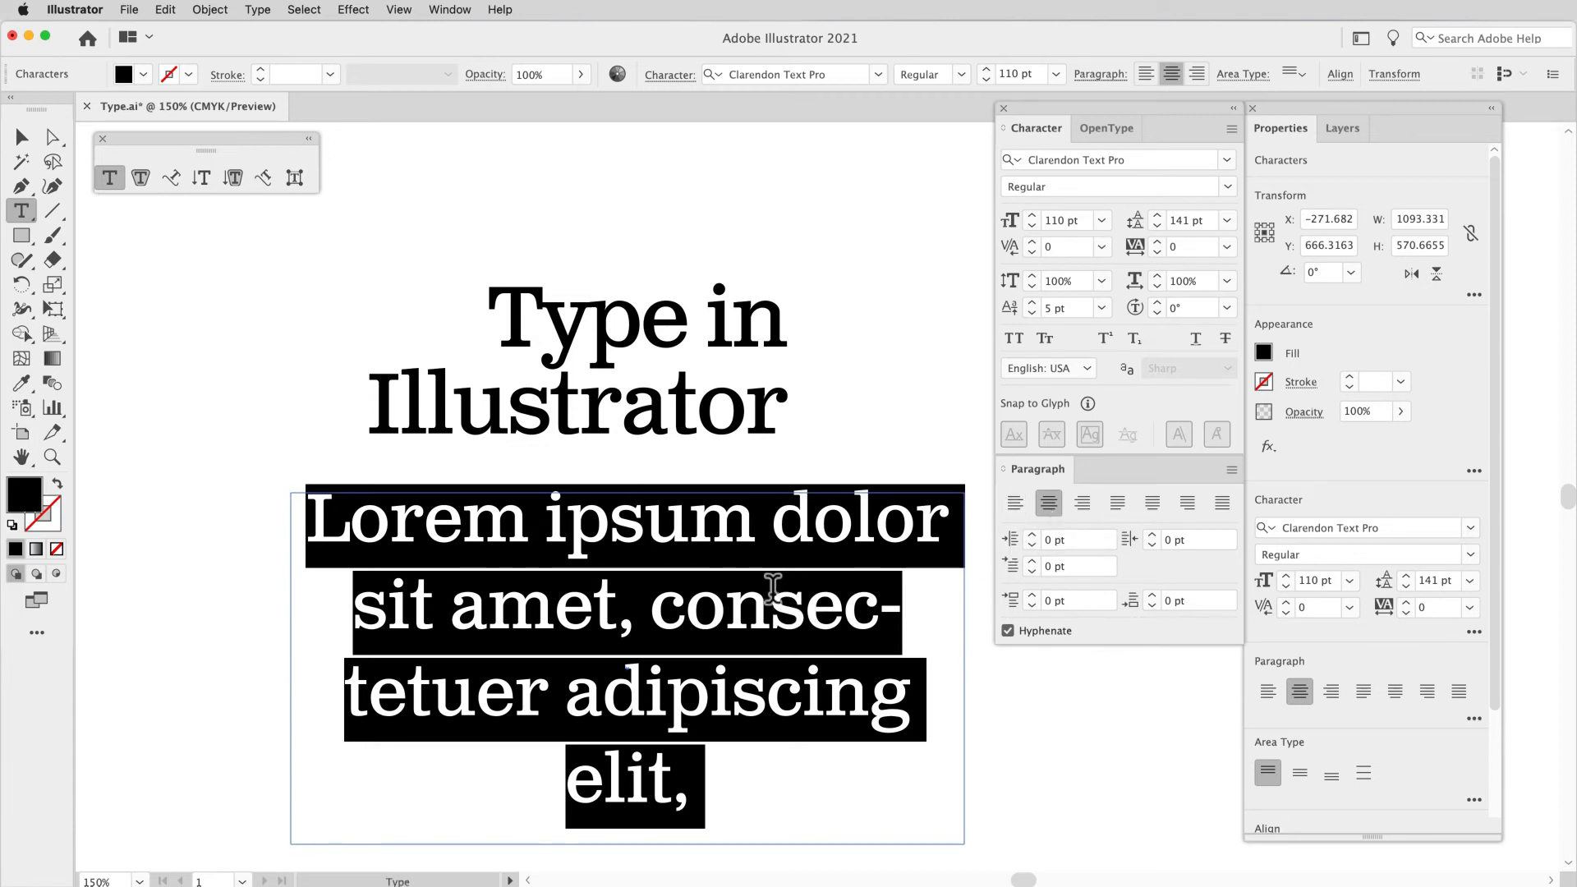
click(1012, 631)
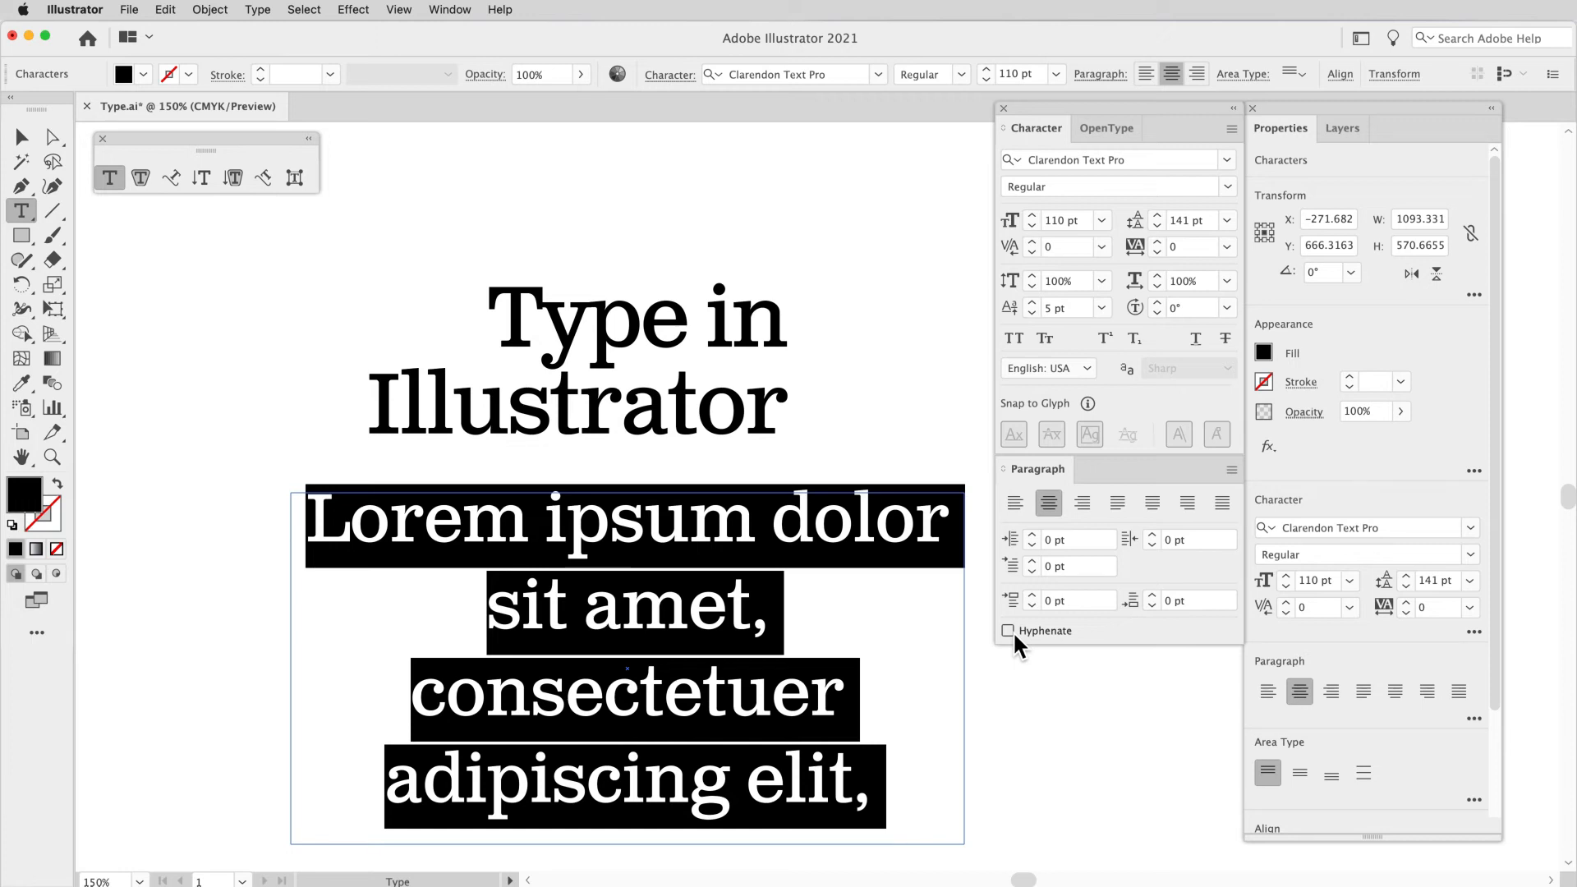
Step: Left-align the placeholder paragraph and increase its left indent to 12 pt
key(super+shift+l)
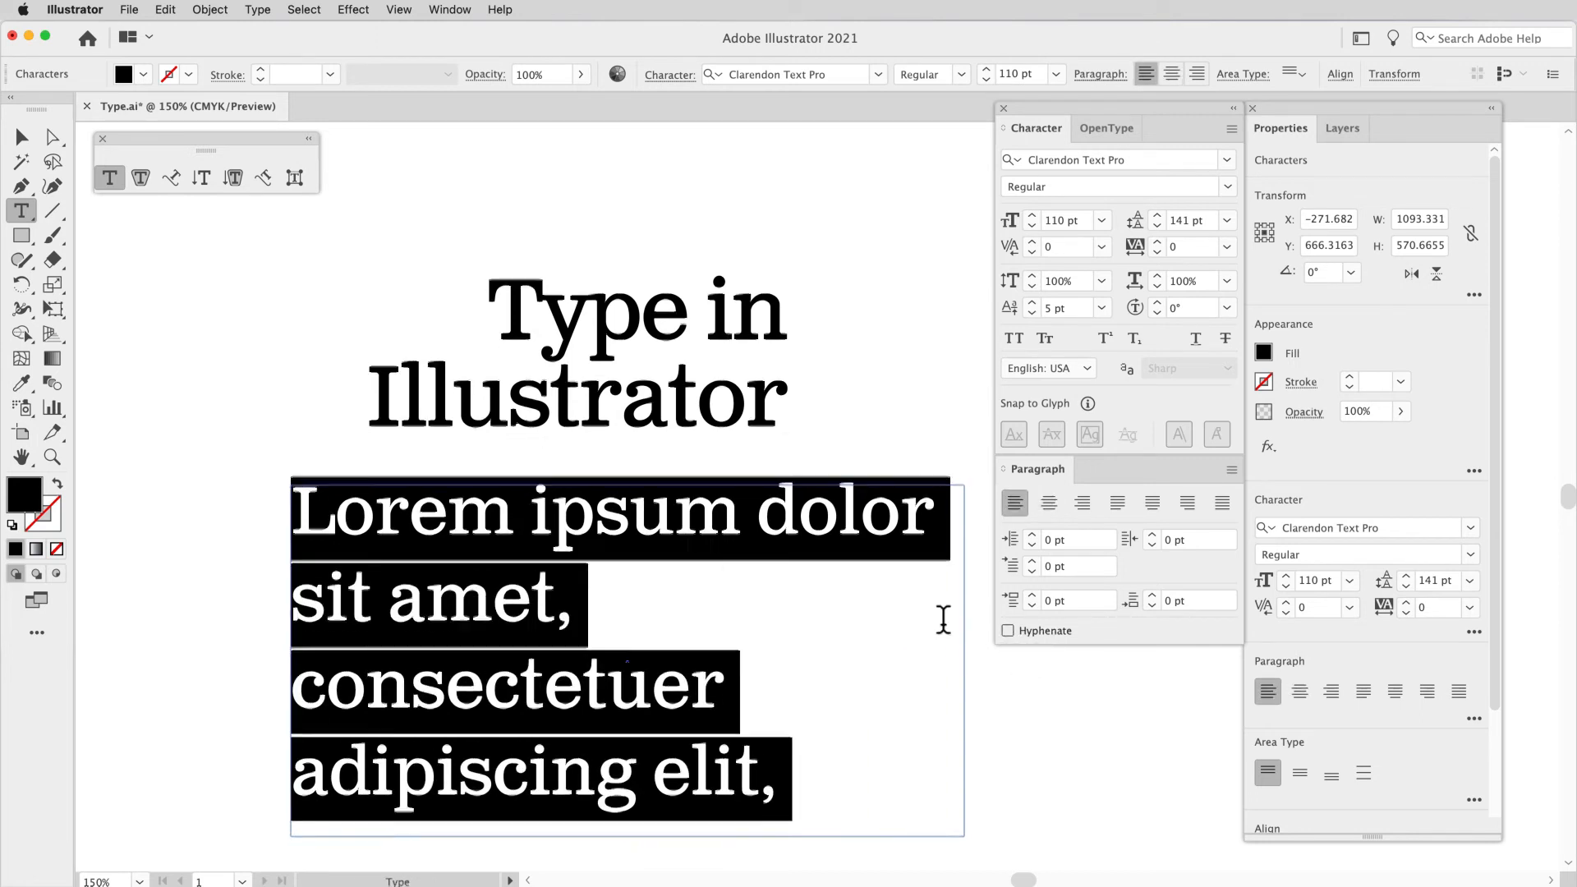
scroll(943, 620, down, 2)
scroll(943, 621, down, 1)
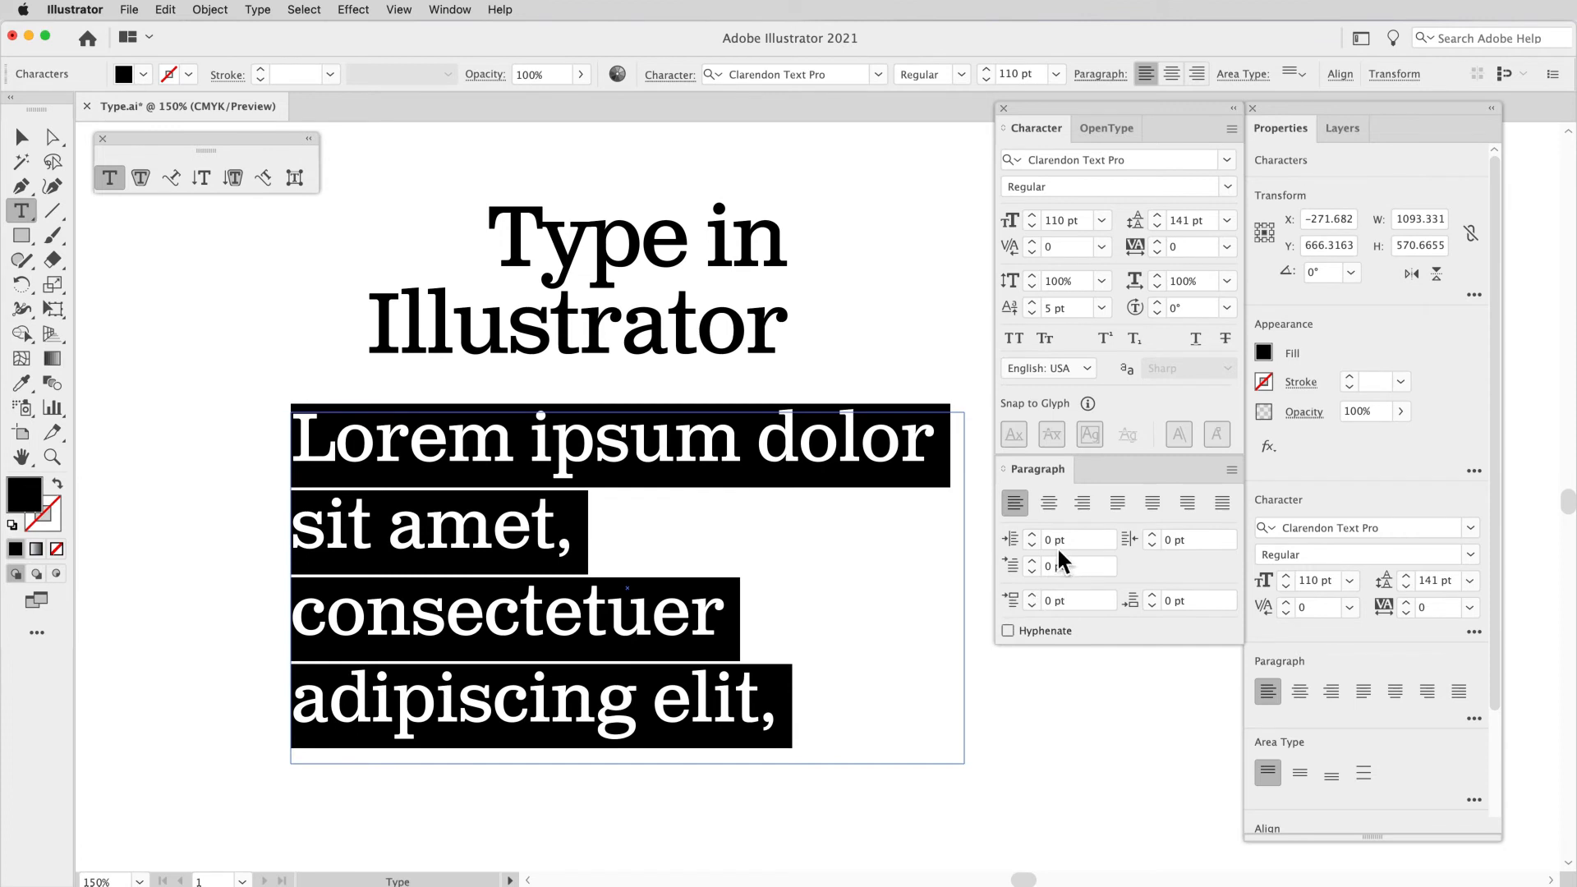
click(1037, 535)
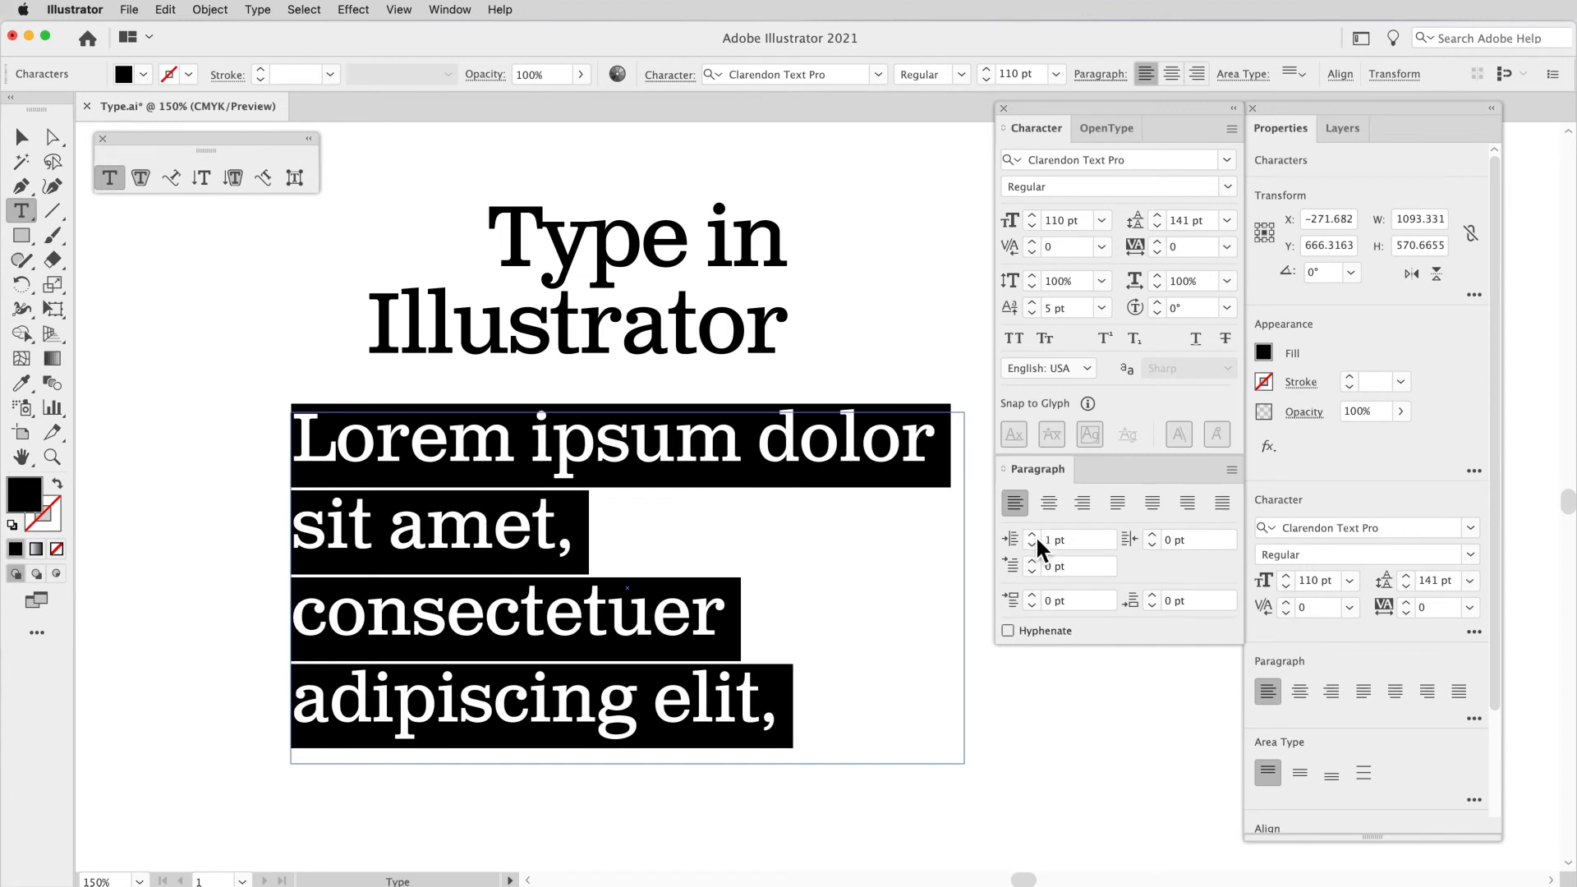
click(1037, 535)
click(1037, 535)
click(1037, 536)
click(1036, 535)
click(1033, 535)
click(1032, 535)
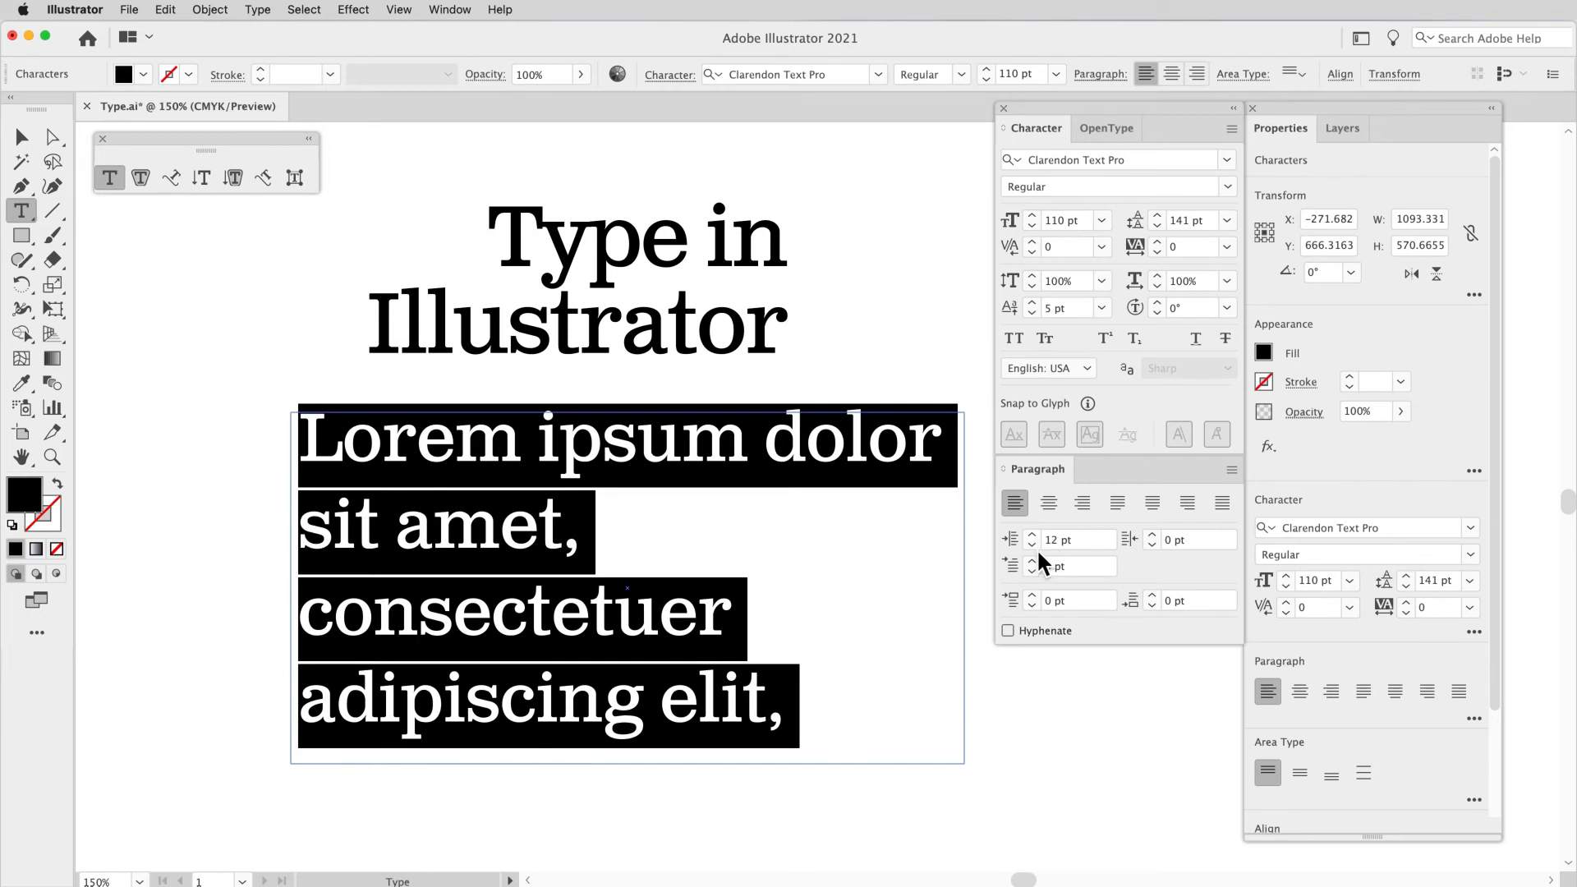
Step: Reduce the placeholder paragraph's left indent to 1 pt
click(1033, 545)
click(1034, 545)
click(1033, 545)
click(1034, 545)
click(1034, 545)
click(1033, 545)
click(1034, 546)
click(1033, 545)
click(1034, 545)
click(1033, 546)
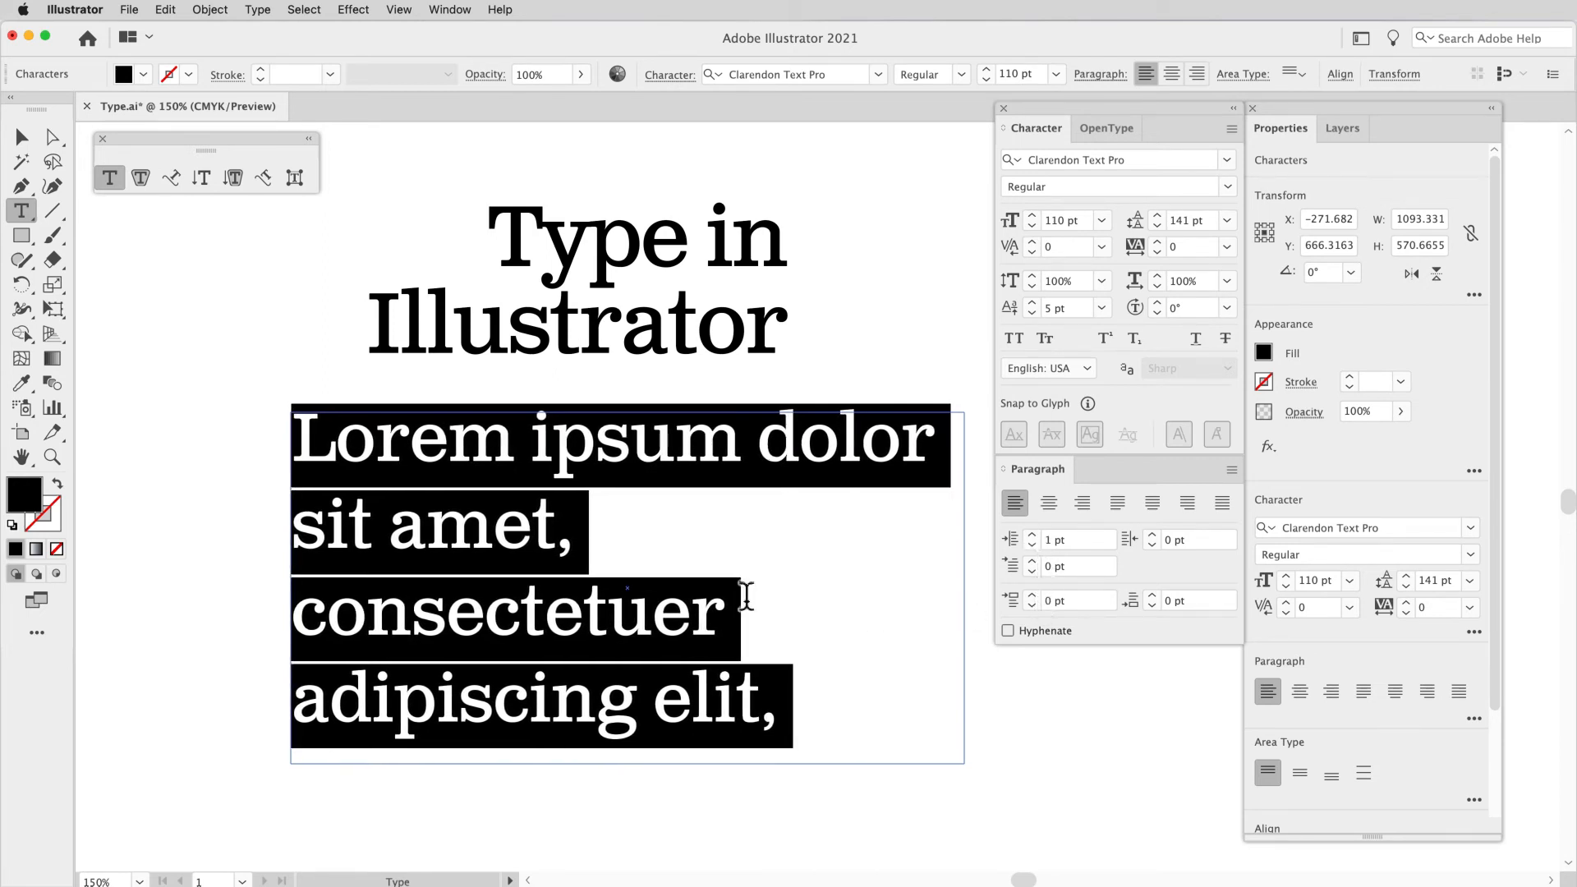
click(683, 570)
triple_click(646, 559)
click(632, 553)
drag(582, 551, 597, 551)
click(601, 552)
drag(569, 448, 808, 704)
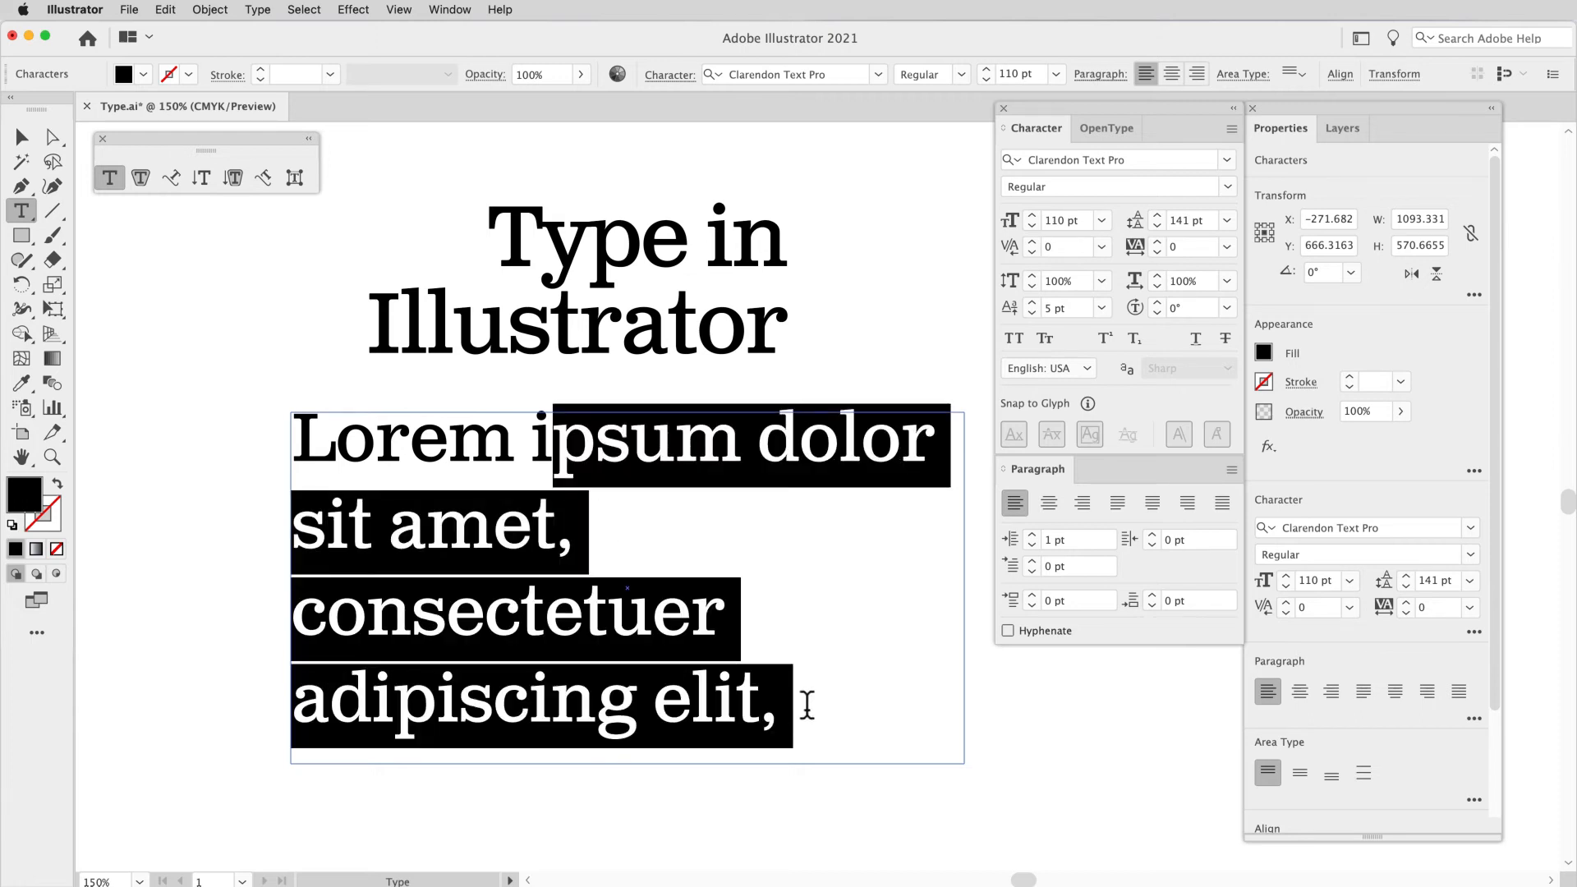
Step: Select all the placeholder text and reduce its font size to 76 pt
key(super+a)
key(super+shift+comma)
key(super+shift+comma)
key(super+shift+comma)
key(super+shift+comma)
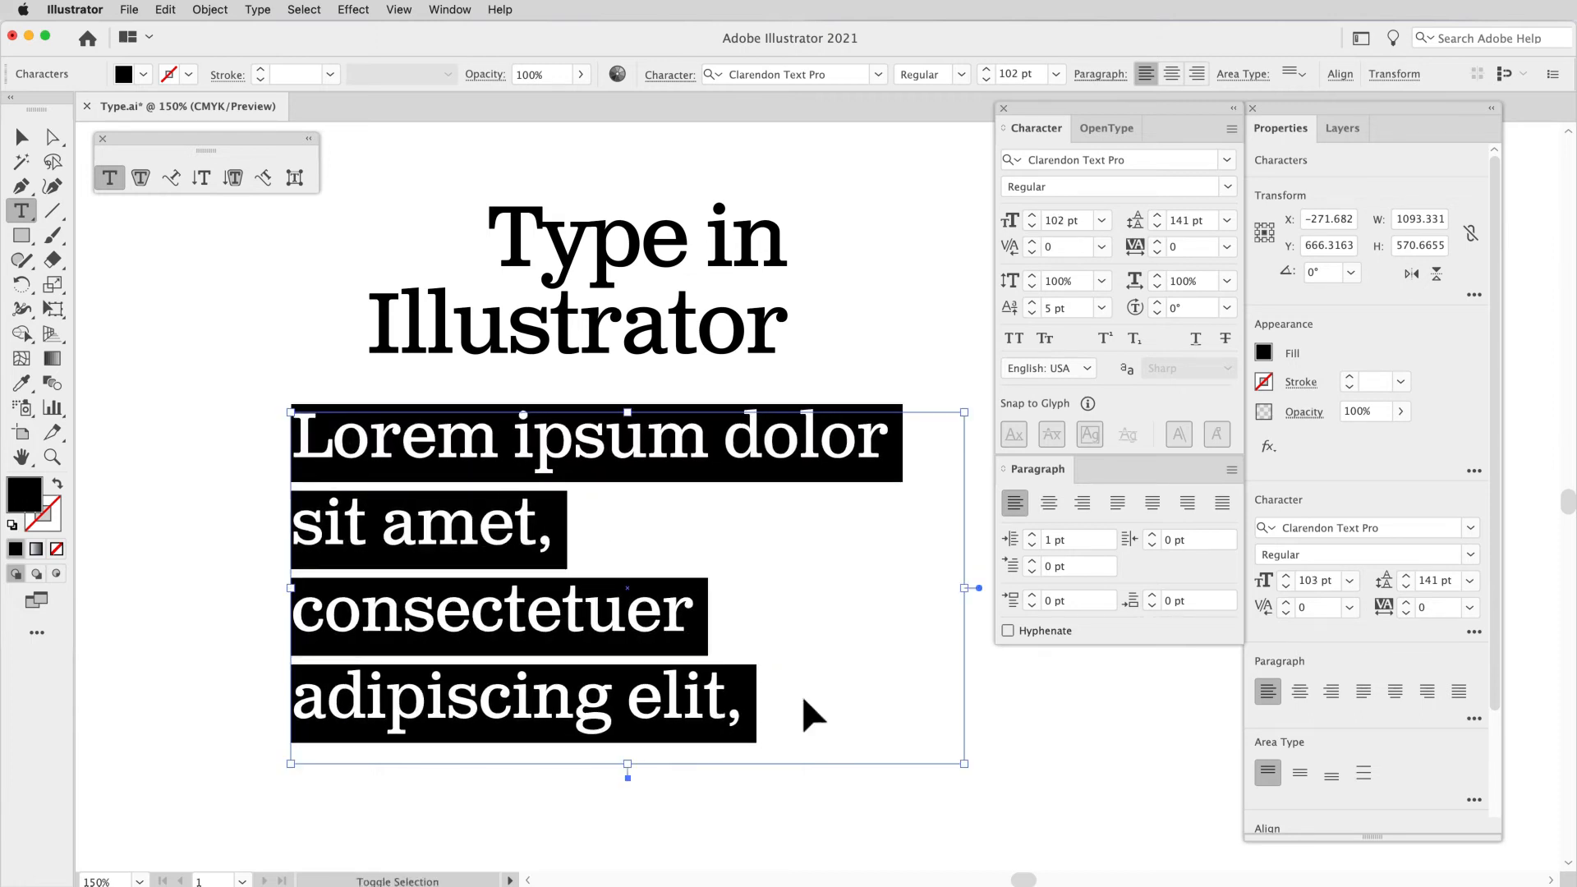
key(super+shift+comma)
key(super+shift+comma)
key(super+shift+comma)
key(super+shift+comma)
key(super+shift+comma)
key(super+shift+comma)
key(super+shift+comma)
key(super+shift+comma)
key(super+shift+comma)
key(super+shift+comma)
key(super+shift+comma)
key(super+shift+comma)
key(super+shift+comma)
key(super+shift+comma)
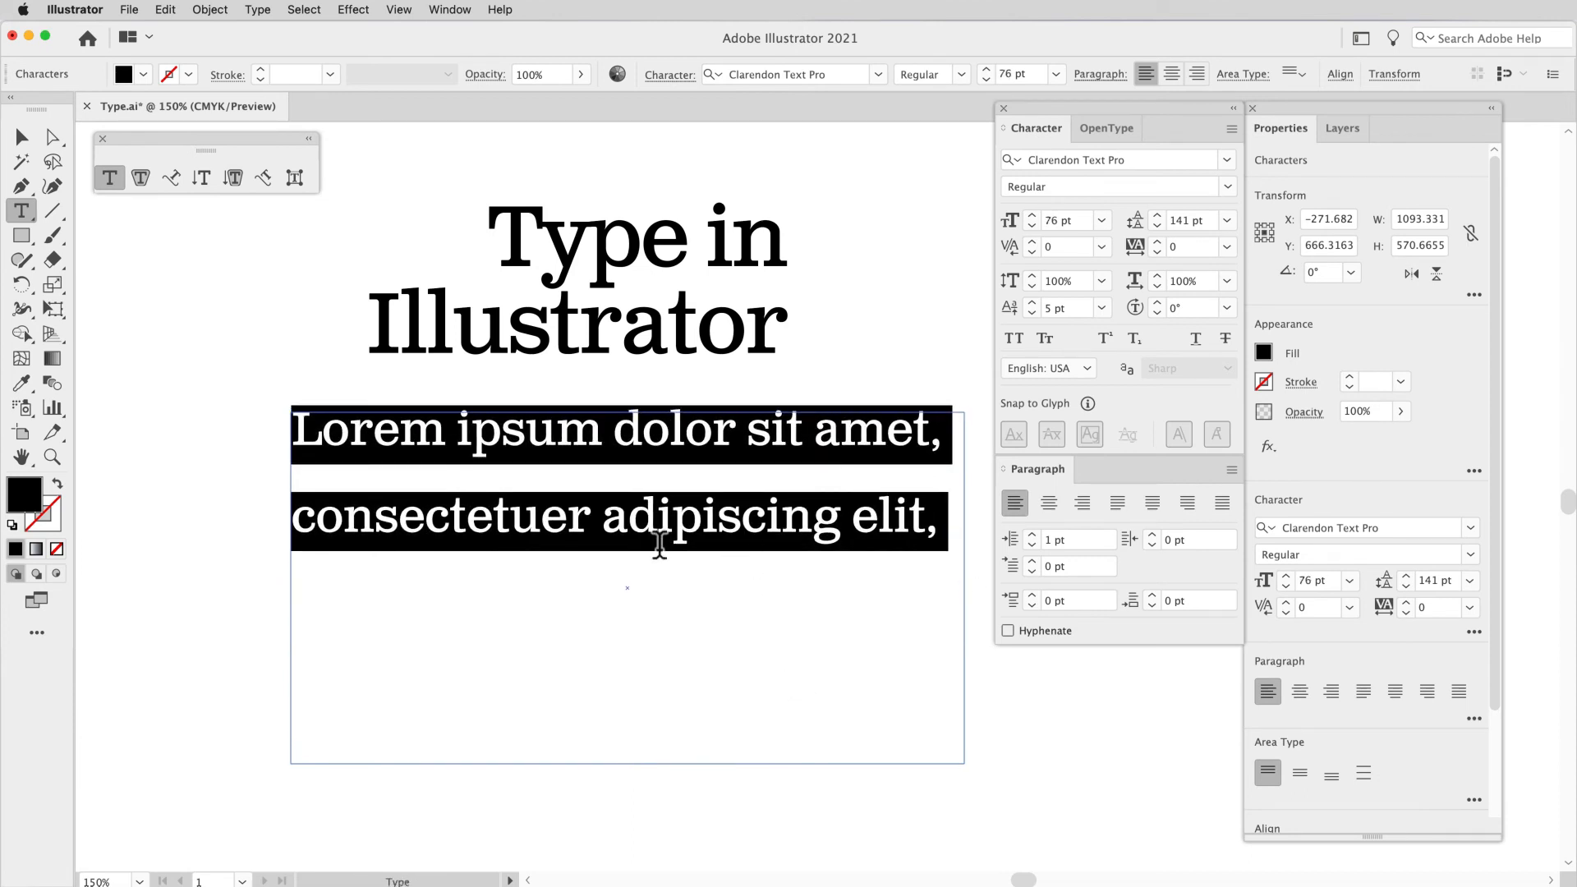
Step: Set the space after paragraph to 7 pt for all of the placeholder text
click(641, 539)
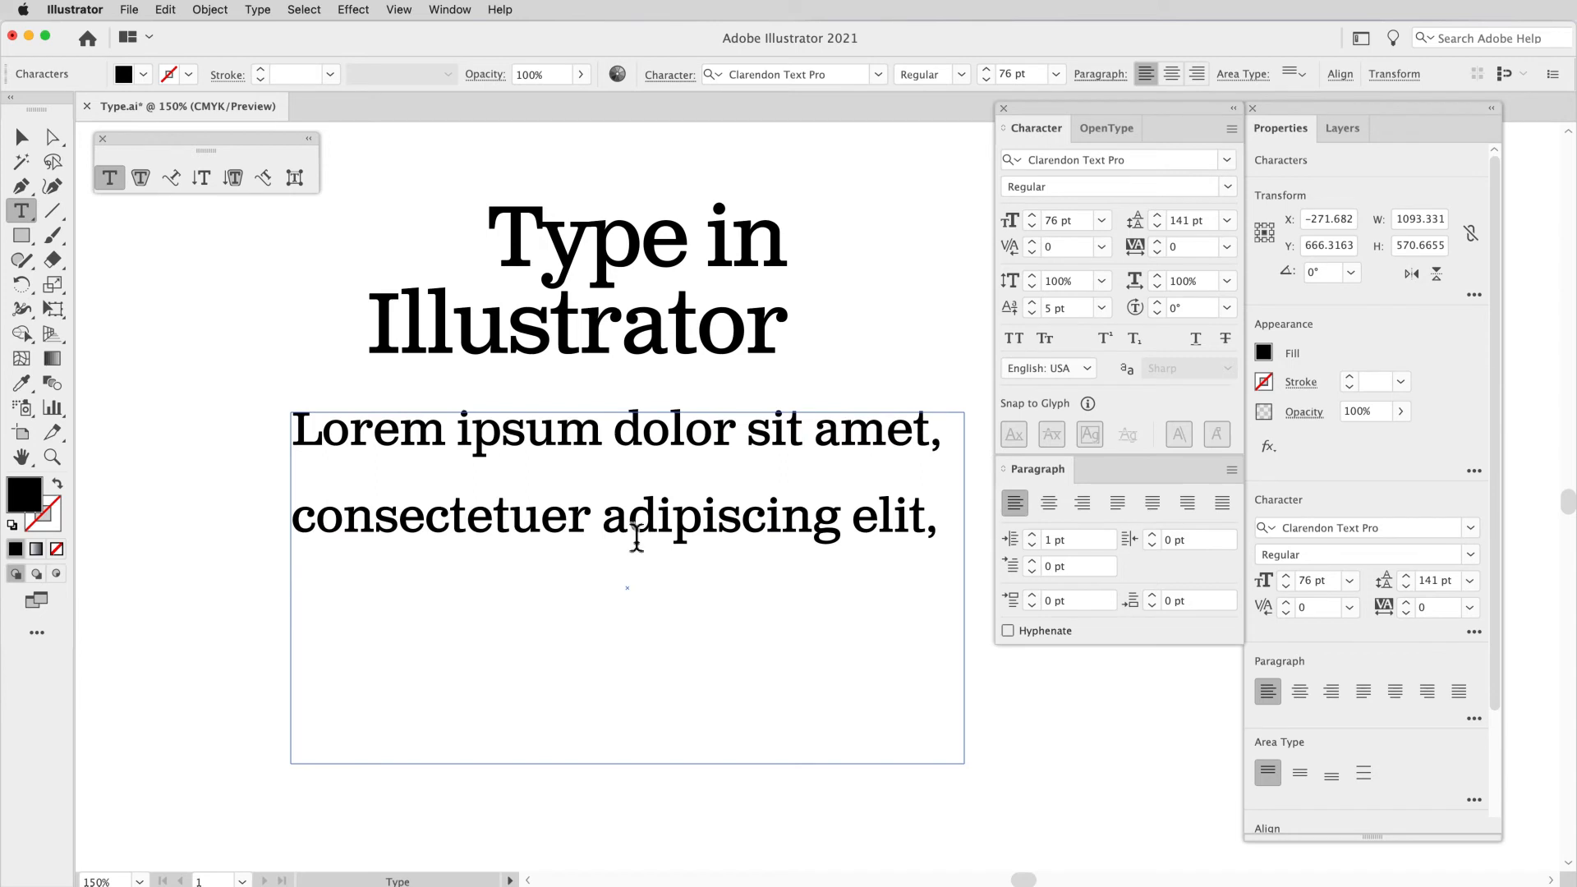
triple_click(822, 525)
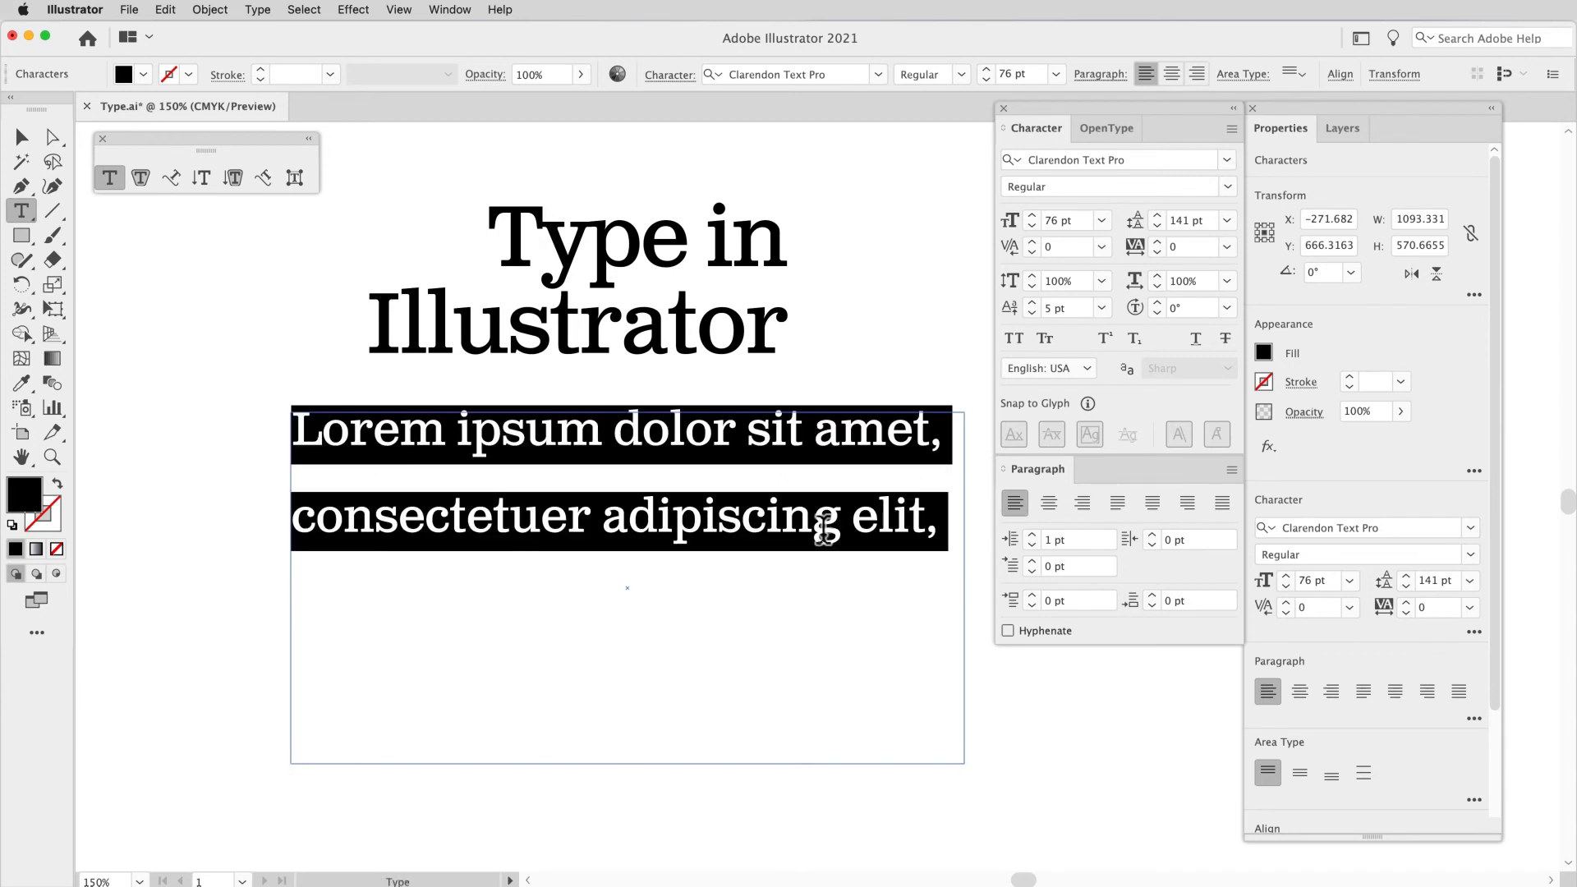
click(1152, 595)
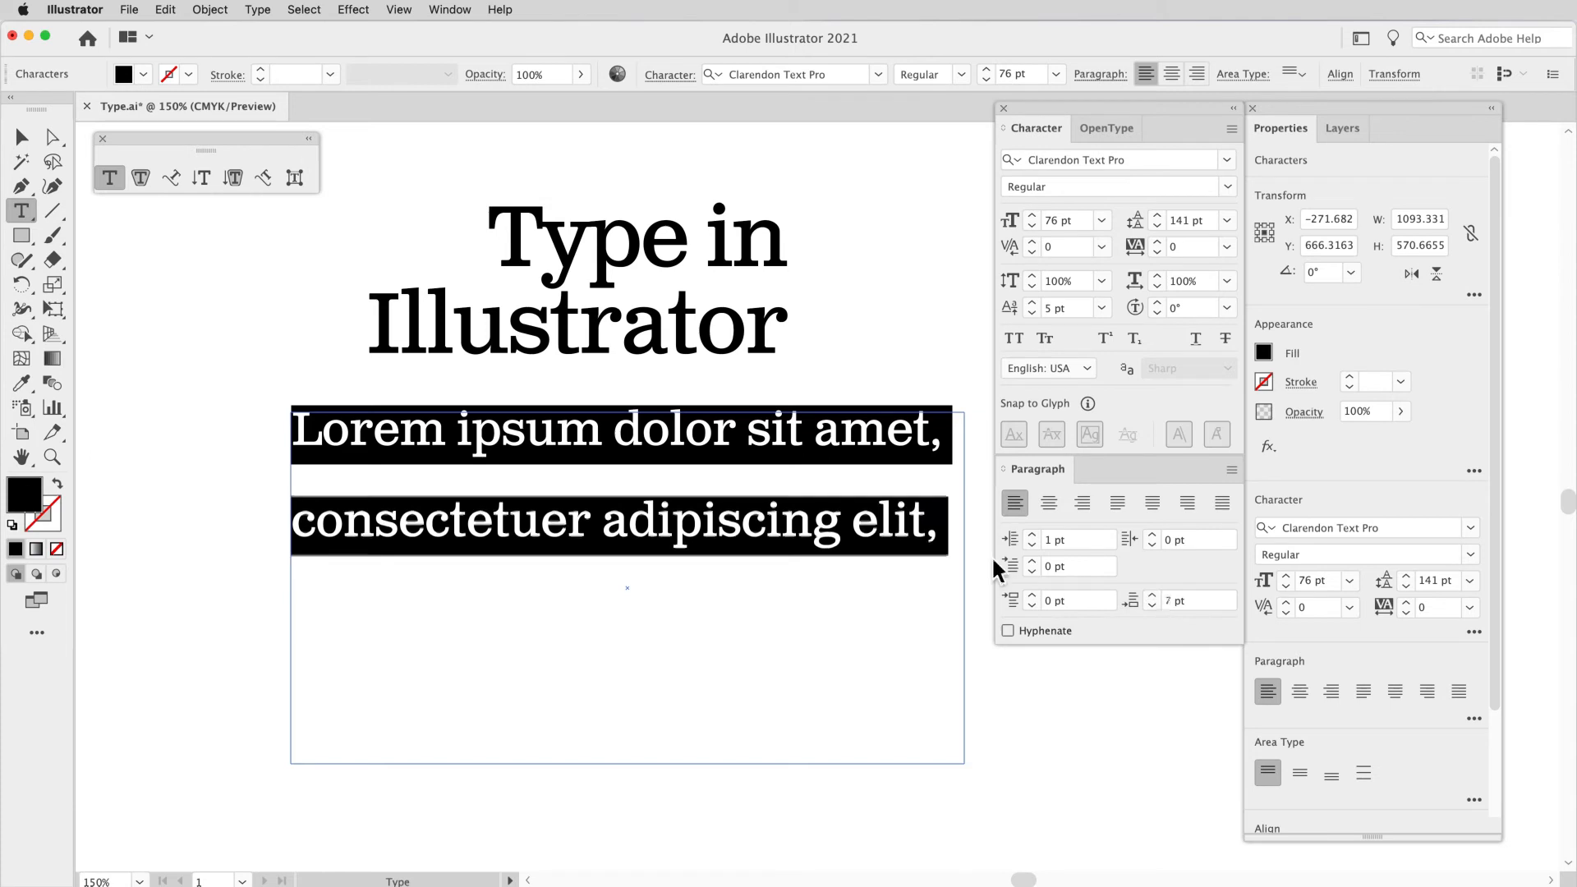
Step: Insert line breaks before "adipiscing" and before "dolor" in the placeholder text
click(608, 525)
key(Return)
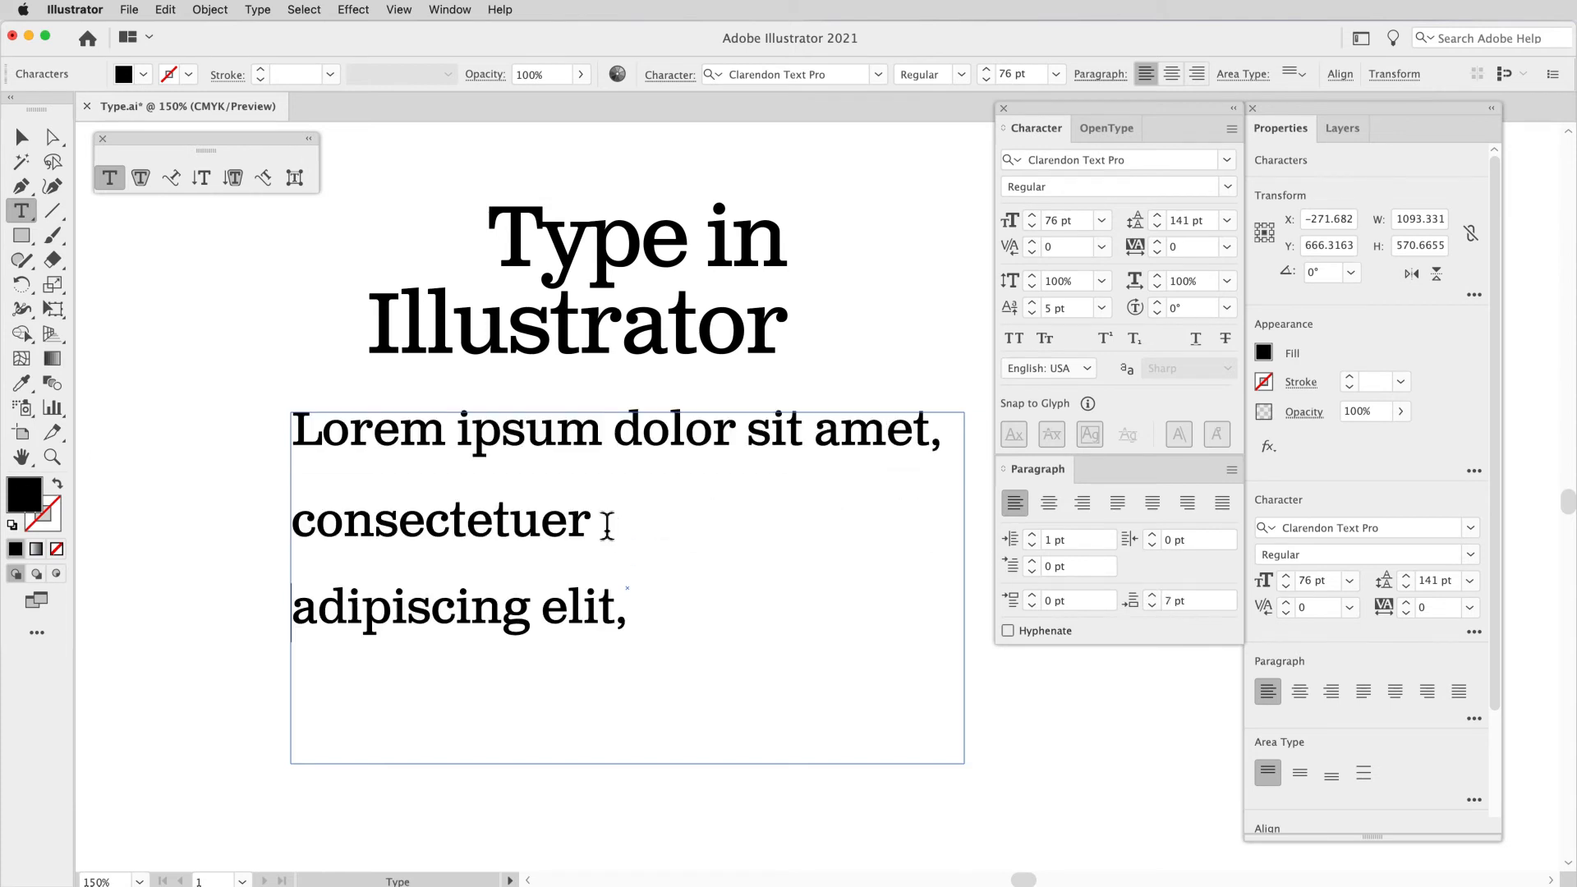
click(624, 445)
key(Return)
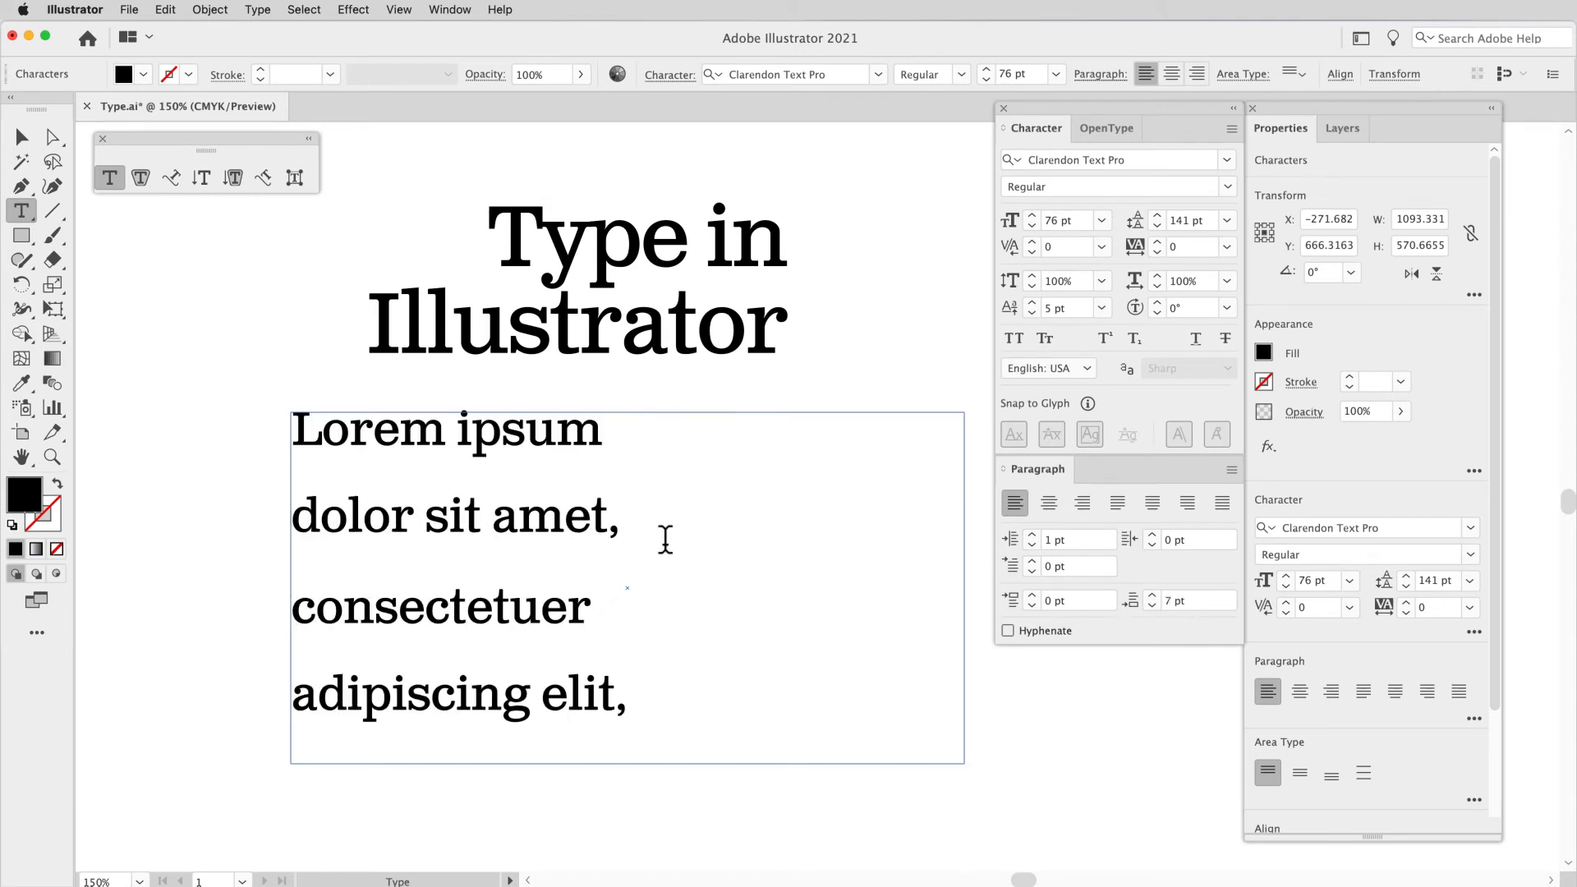
Step: Set the leading of all the placeholder text to 80 pt
key(super+a)
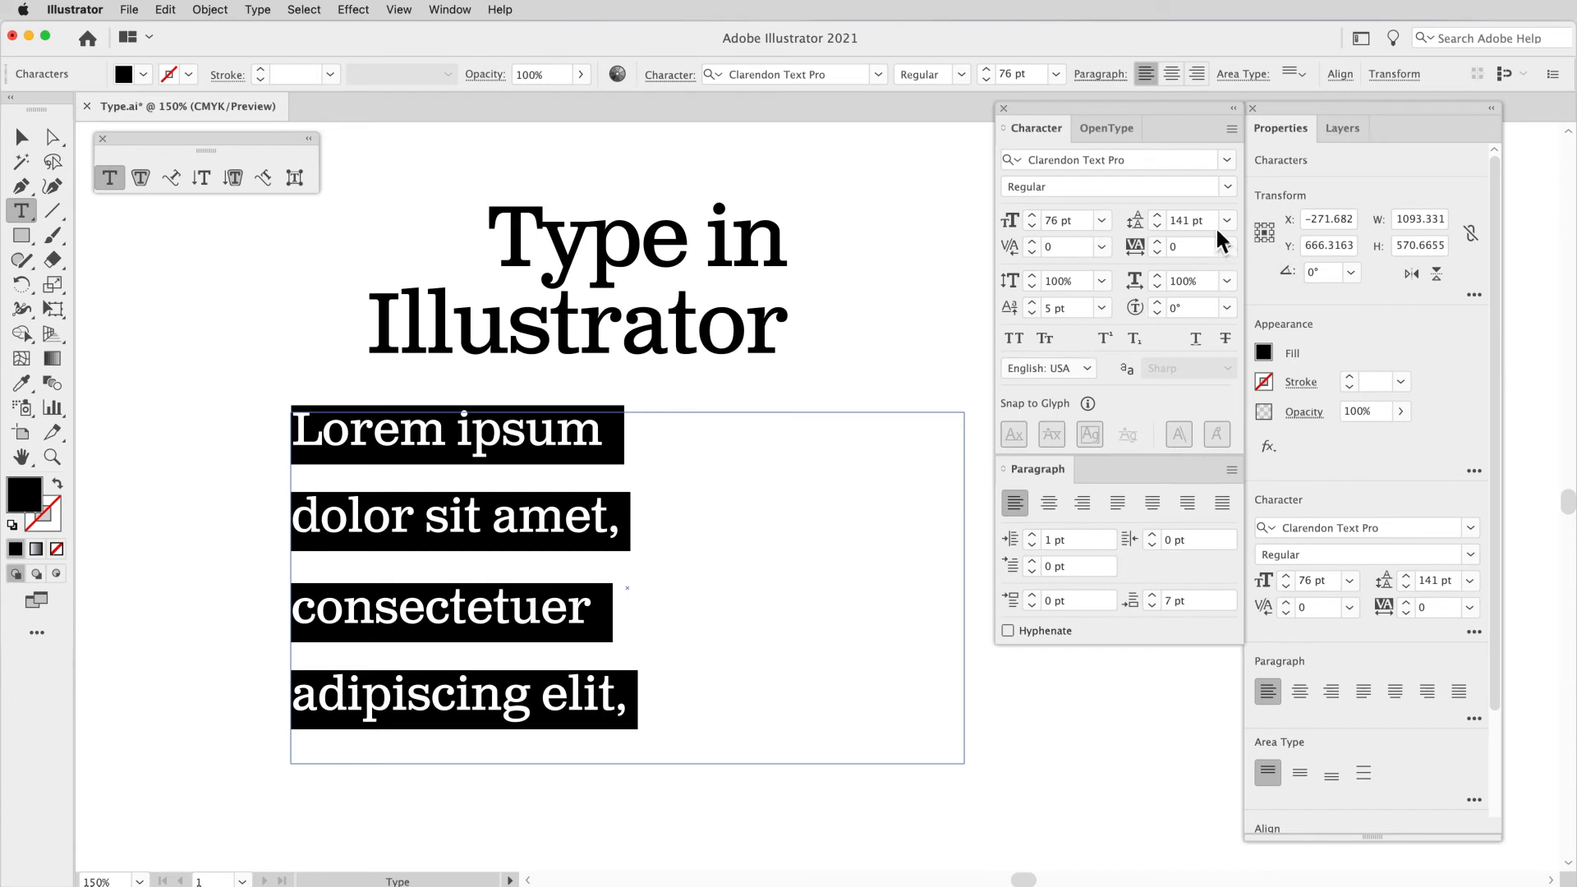
click(1168, 219)
text(80)
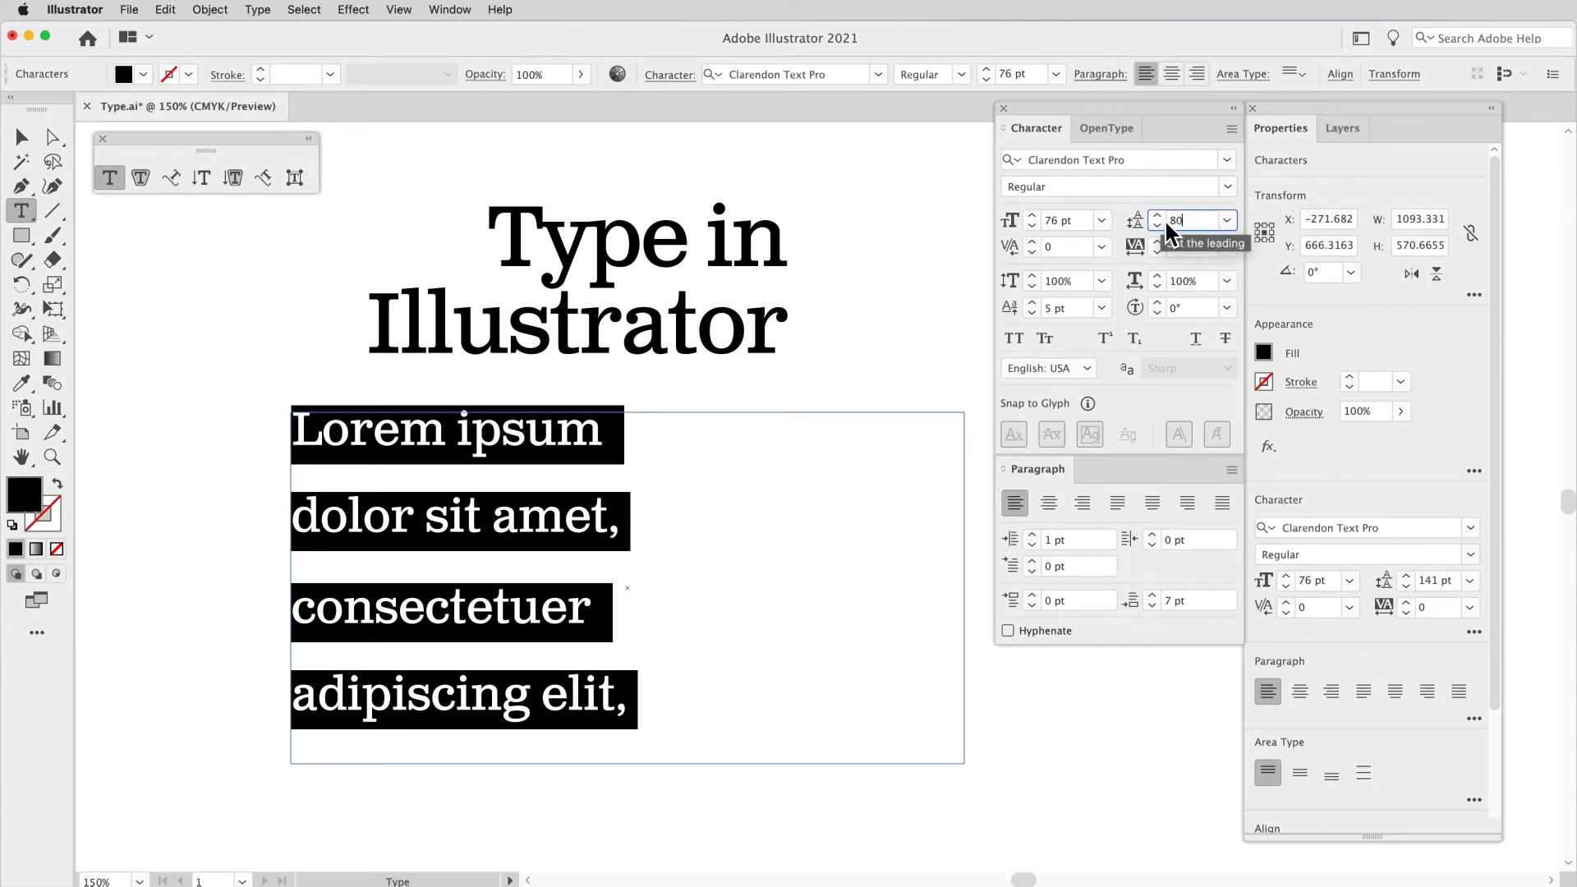
key(Return)
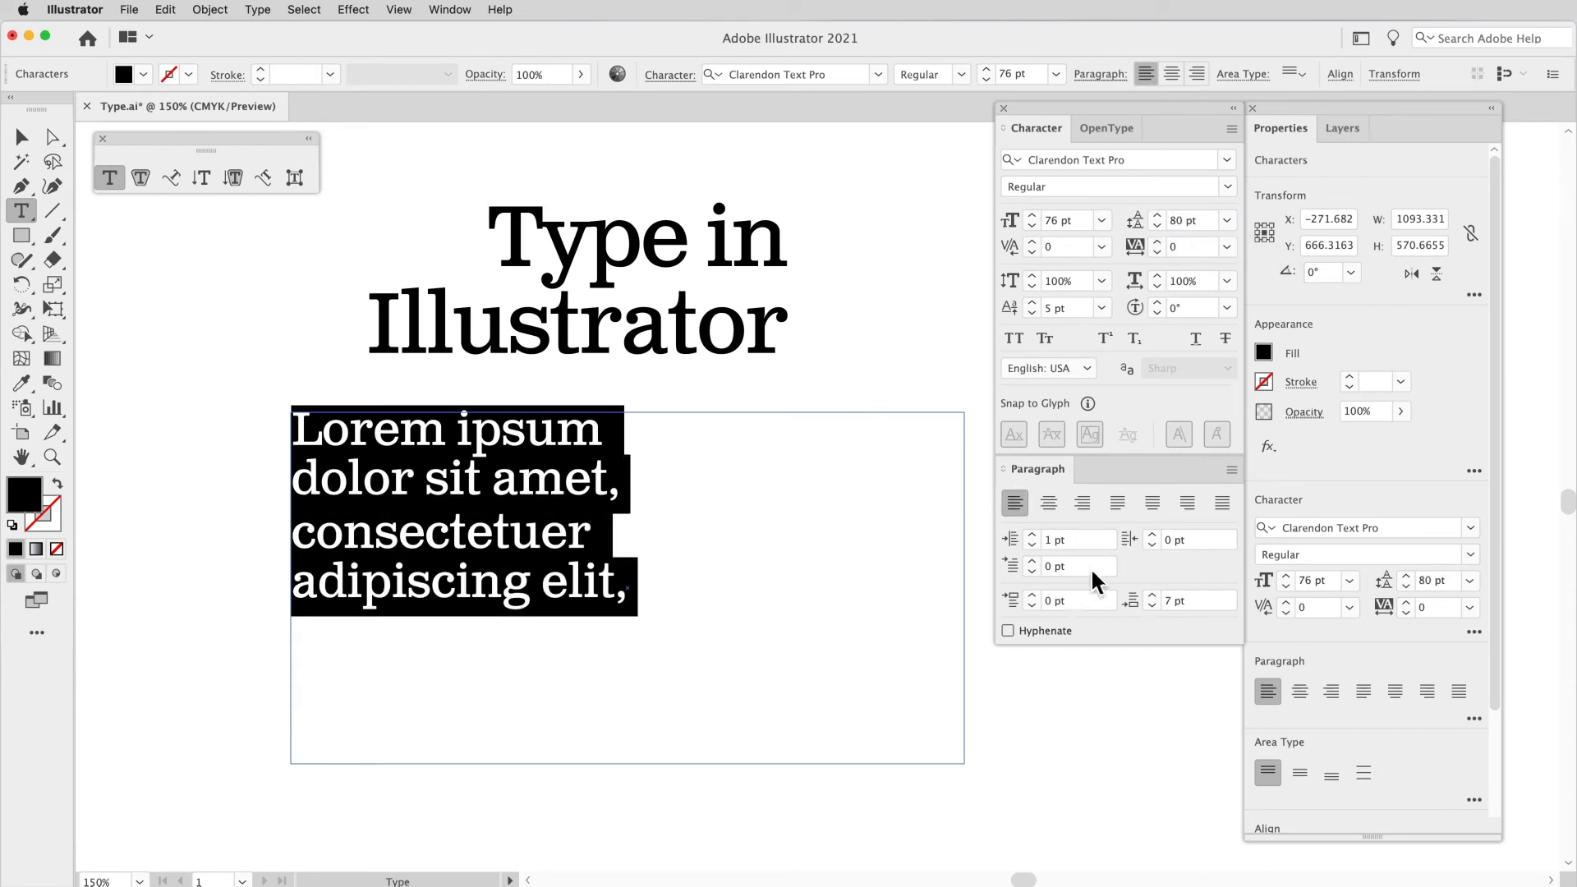
Step: Increase the space after paragraph to 27 pt for the selected placeholder text
click(1155, 596)
click(1156, 596)
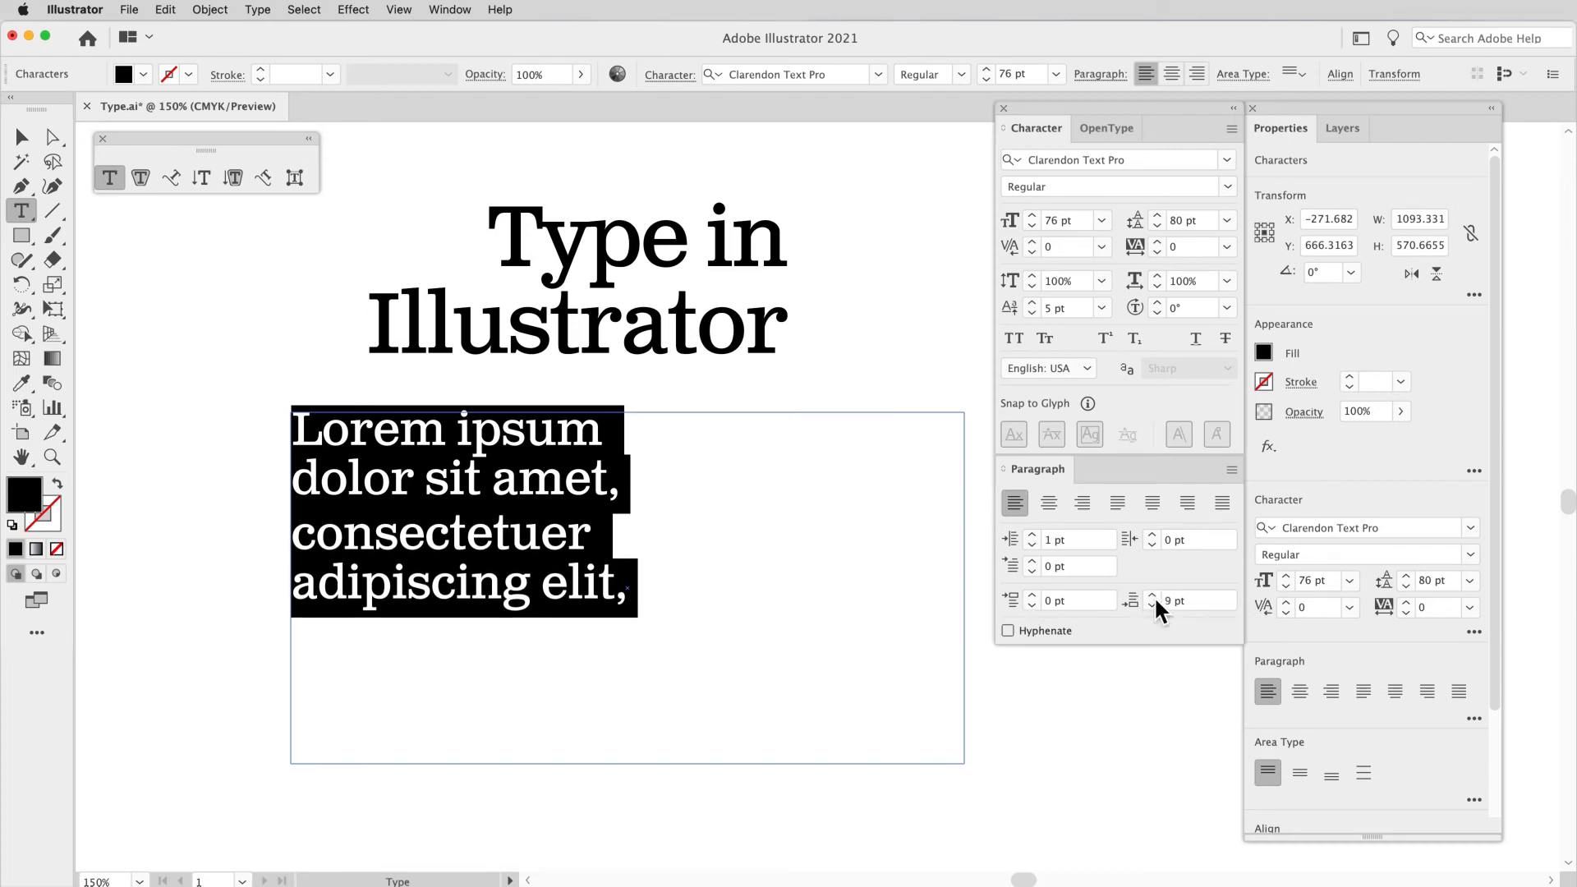
click(1154, 596)
click(1154, 596)
click(1153, 596)
click(1154, 595)
click(1153, 596)
click(1154, 596)
click(1153, 596)
click(1153, 596)
click(1153, 596)
click(1154, 595)
click(1154, 596)
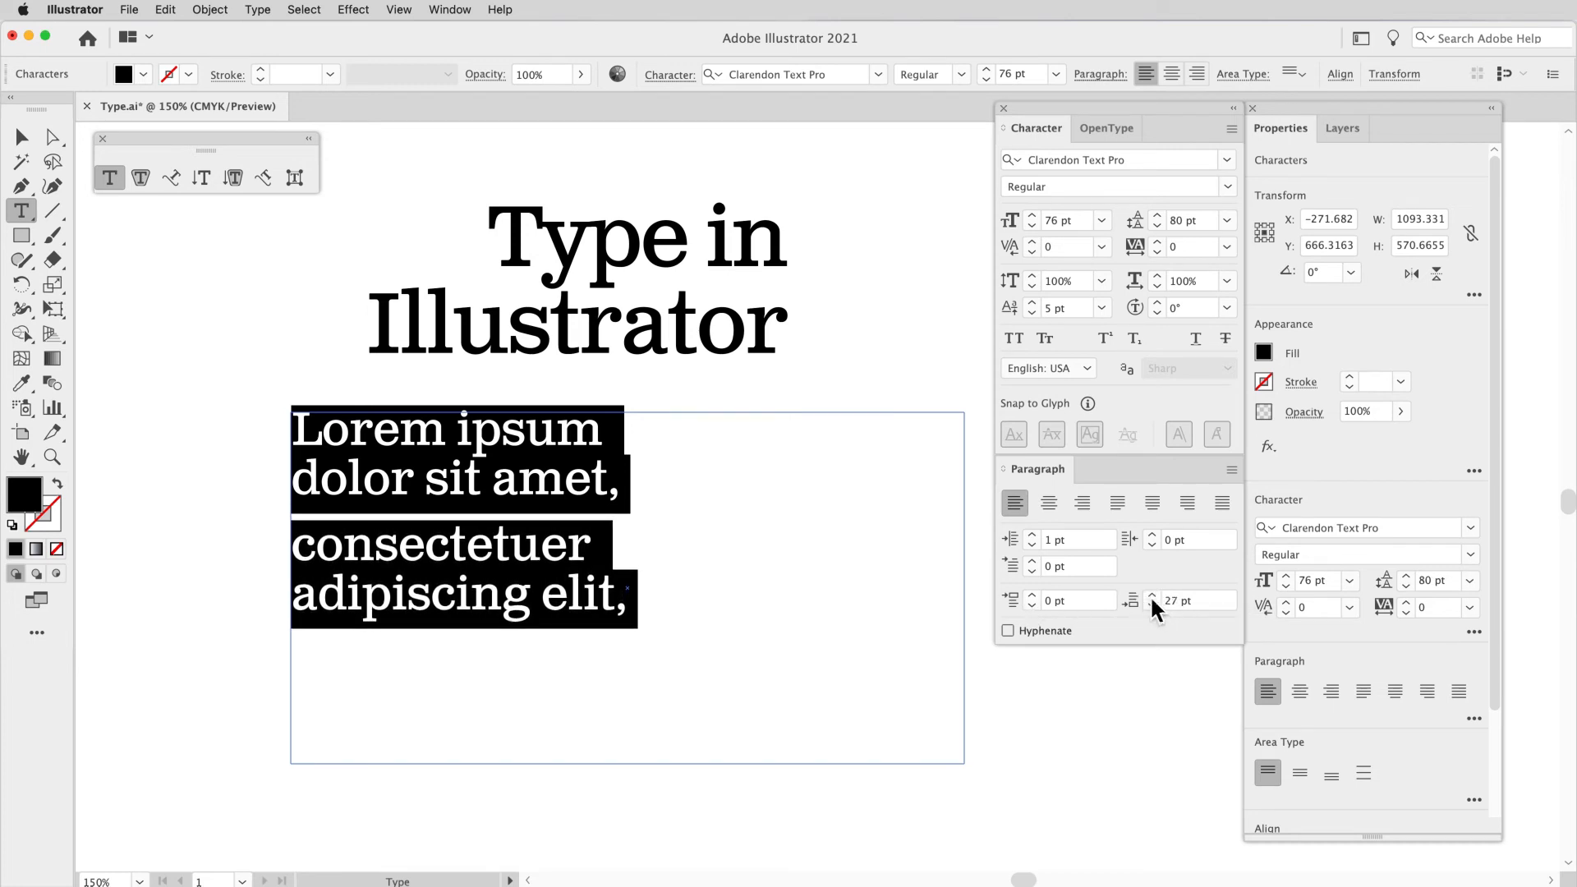
click(654, 500)
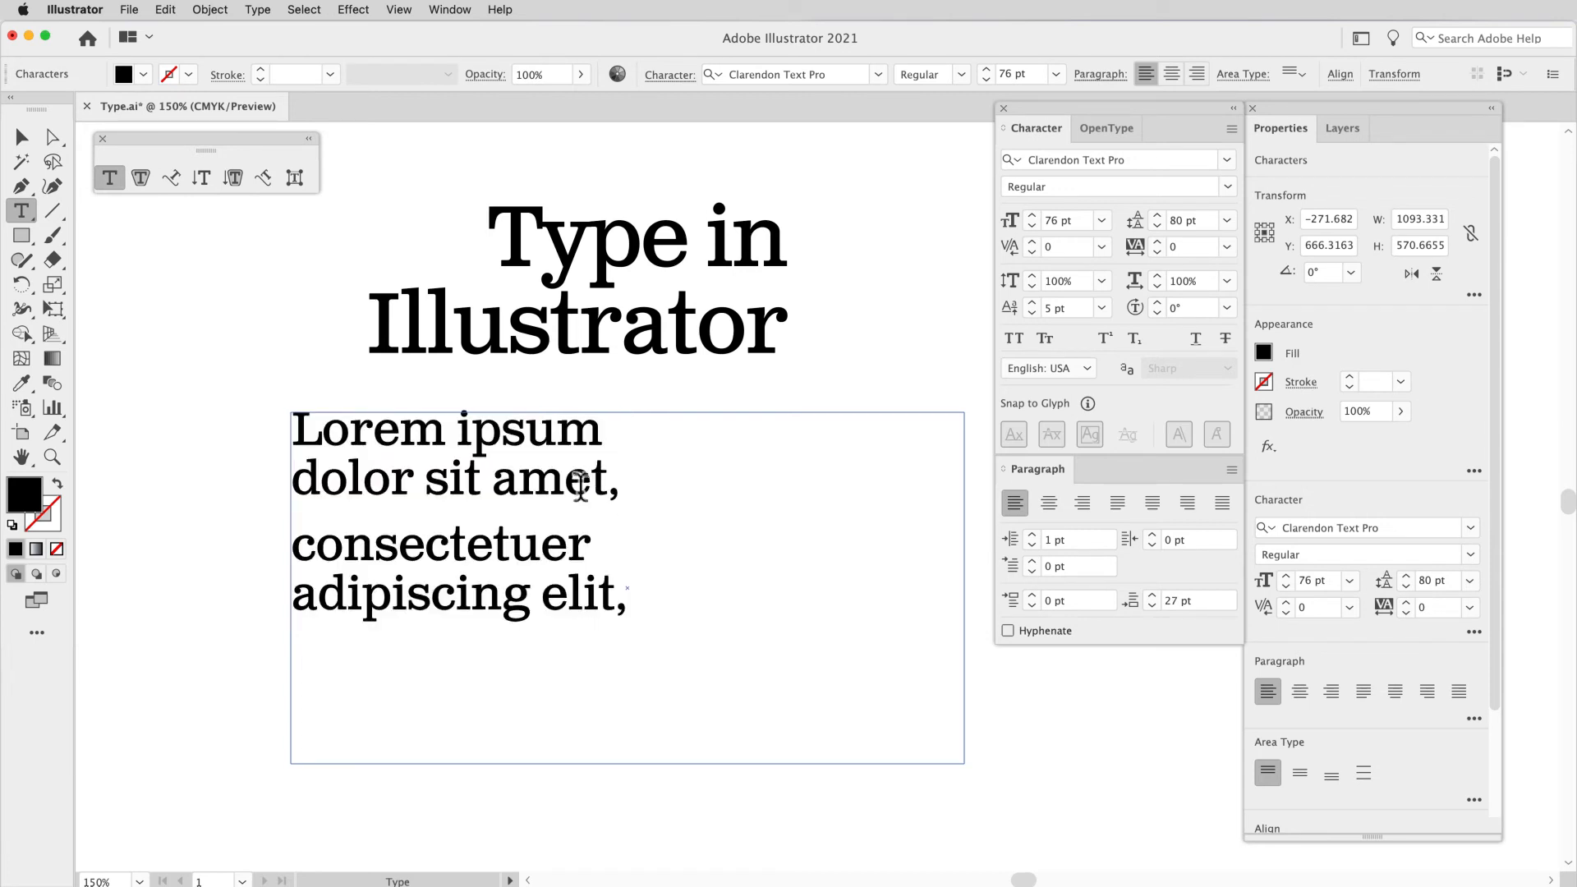
drag(575, 485, 519, 486)
click(510, 545)
double_click(630, 491)
click(636, 493)
click(1171, 600)
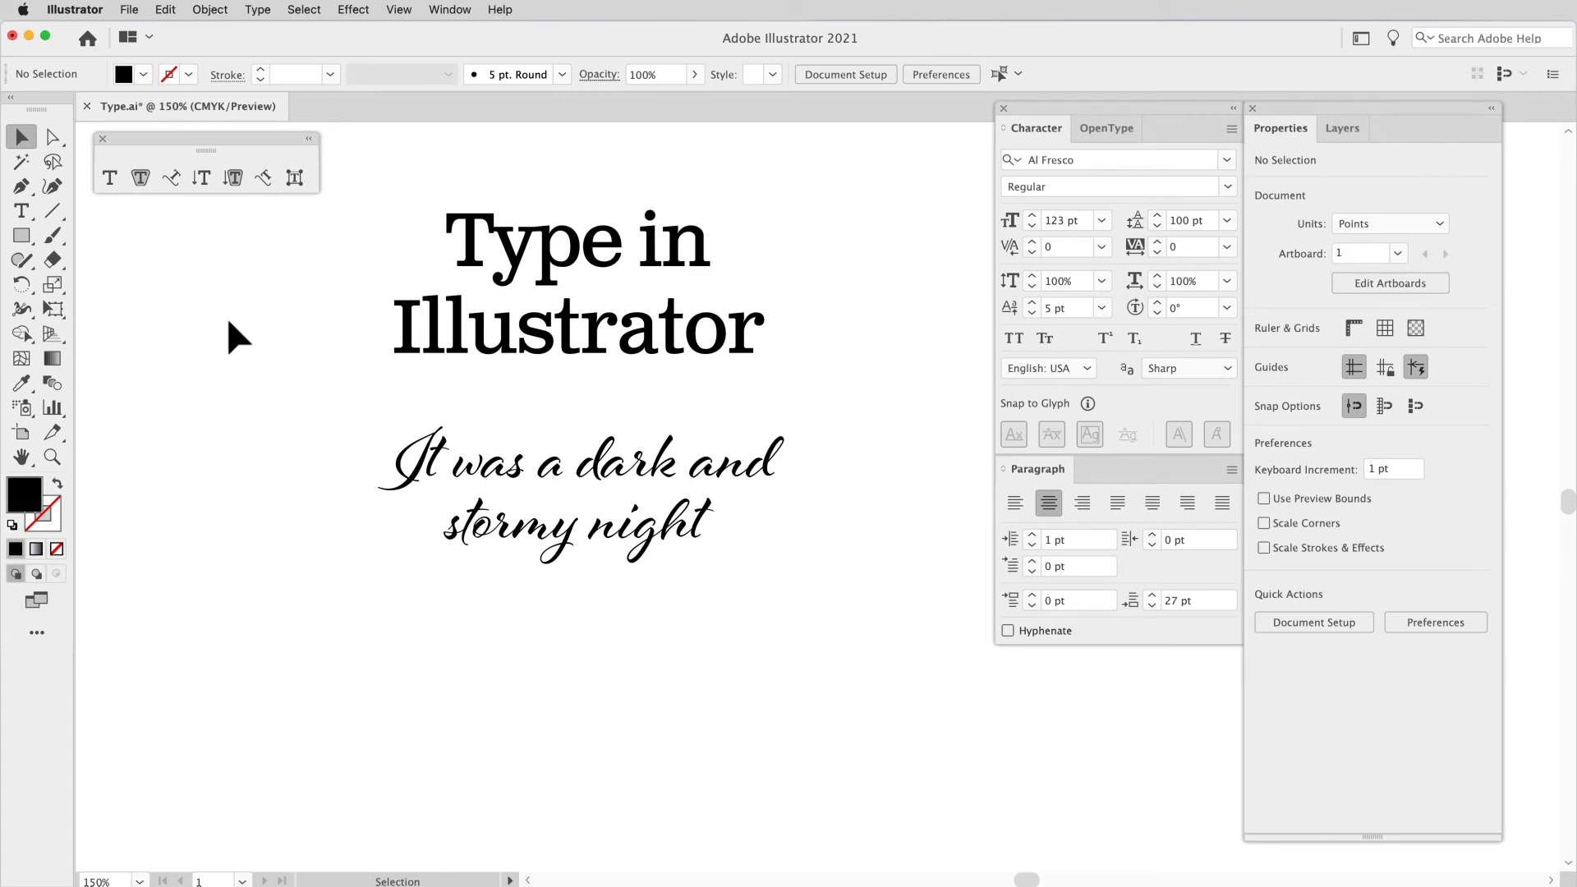
Step: Draw a circle about 408 pt in diameter below the script text and swap its fill and stroke, leaving only a black outline
drag(22, 236, 22, 236)
drag(105, 289, 107, 286)
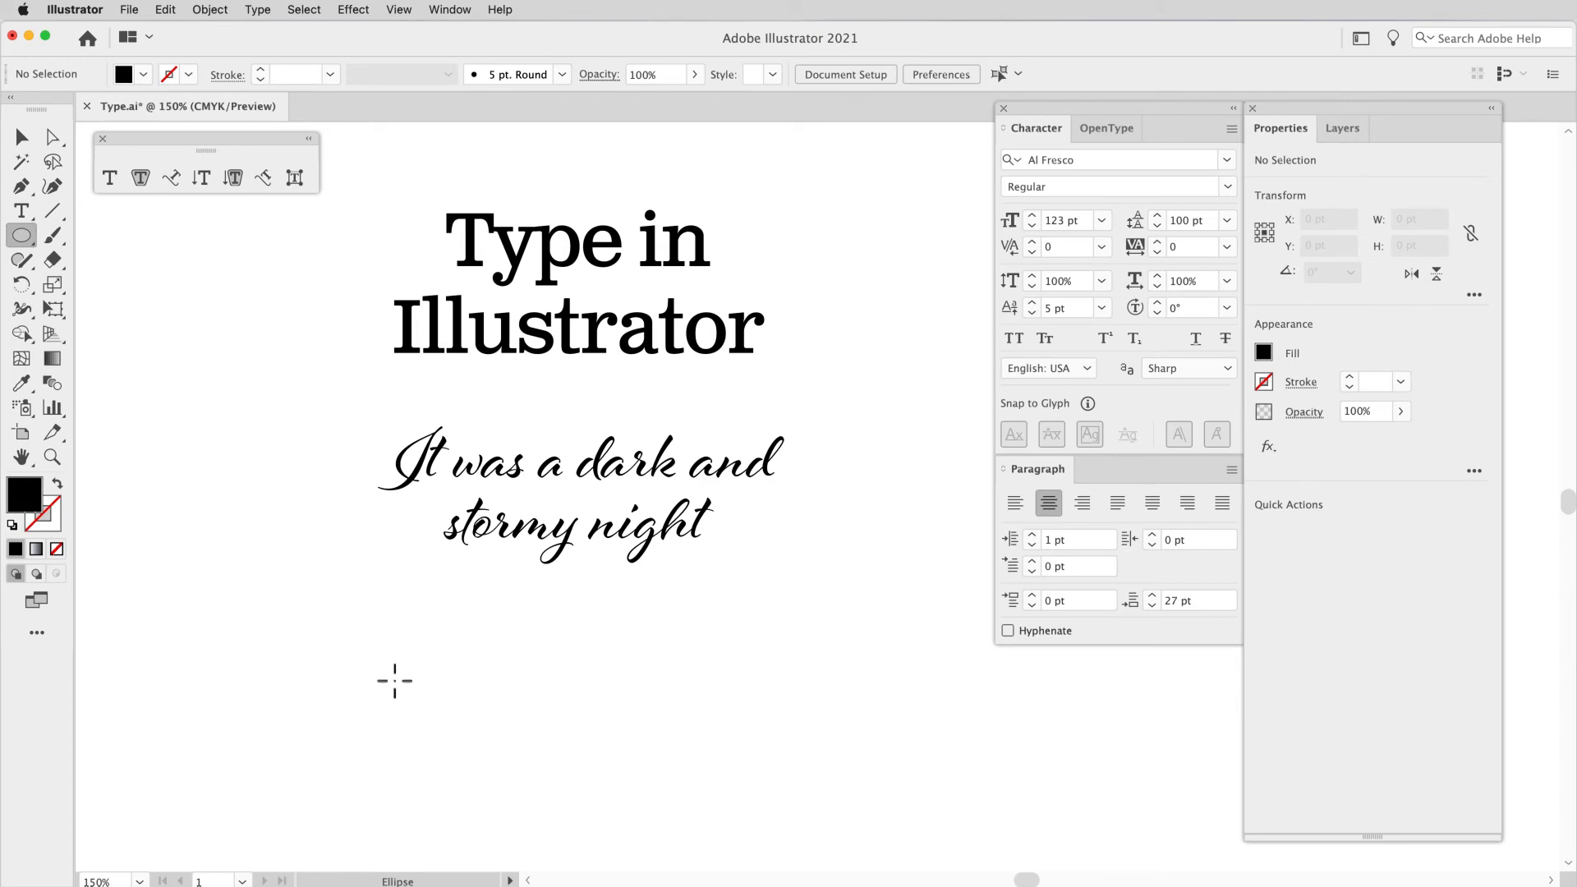
drag(496, 779, 517, 802)
key(shift+x)
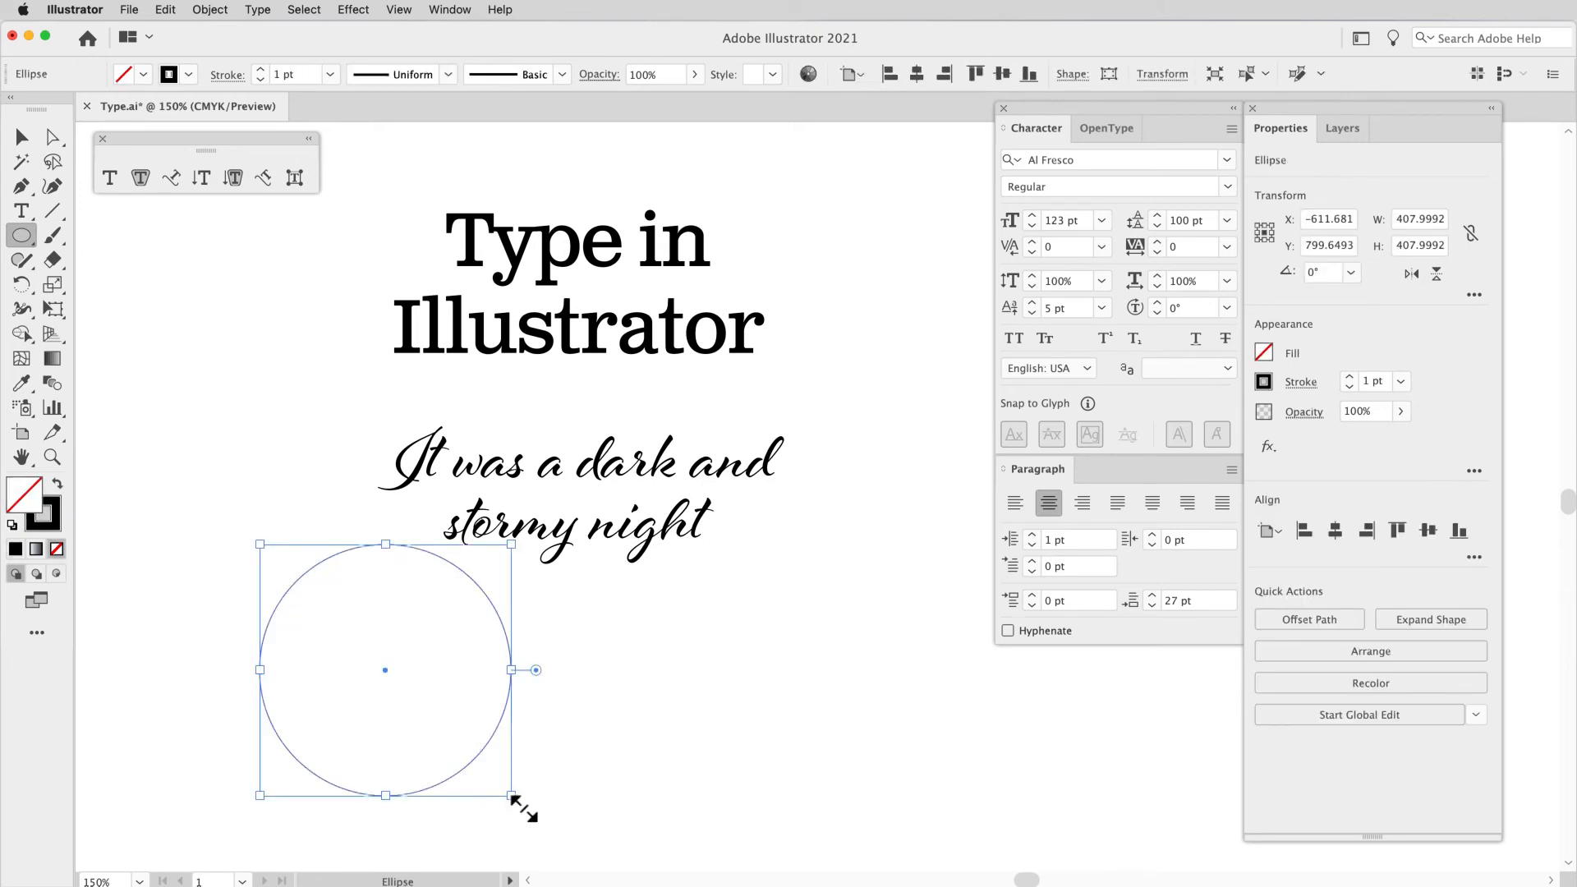
Step: Place point type inside the circle with the Type tool and delete that text again
click(22, 137)
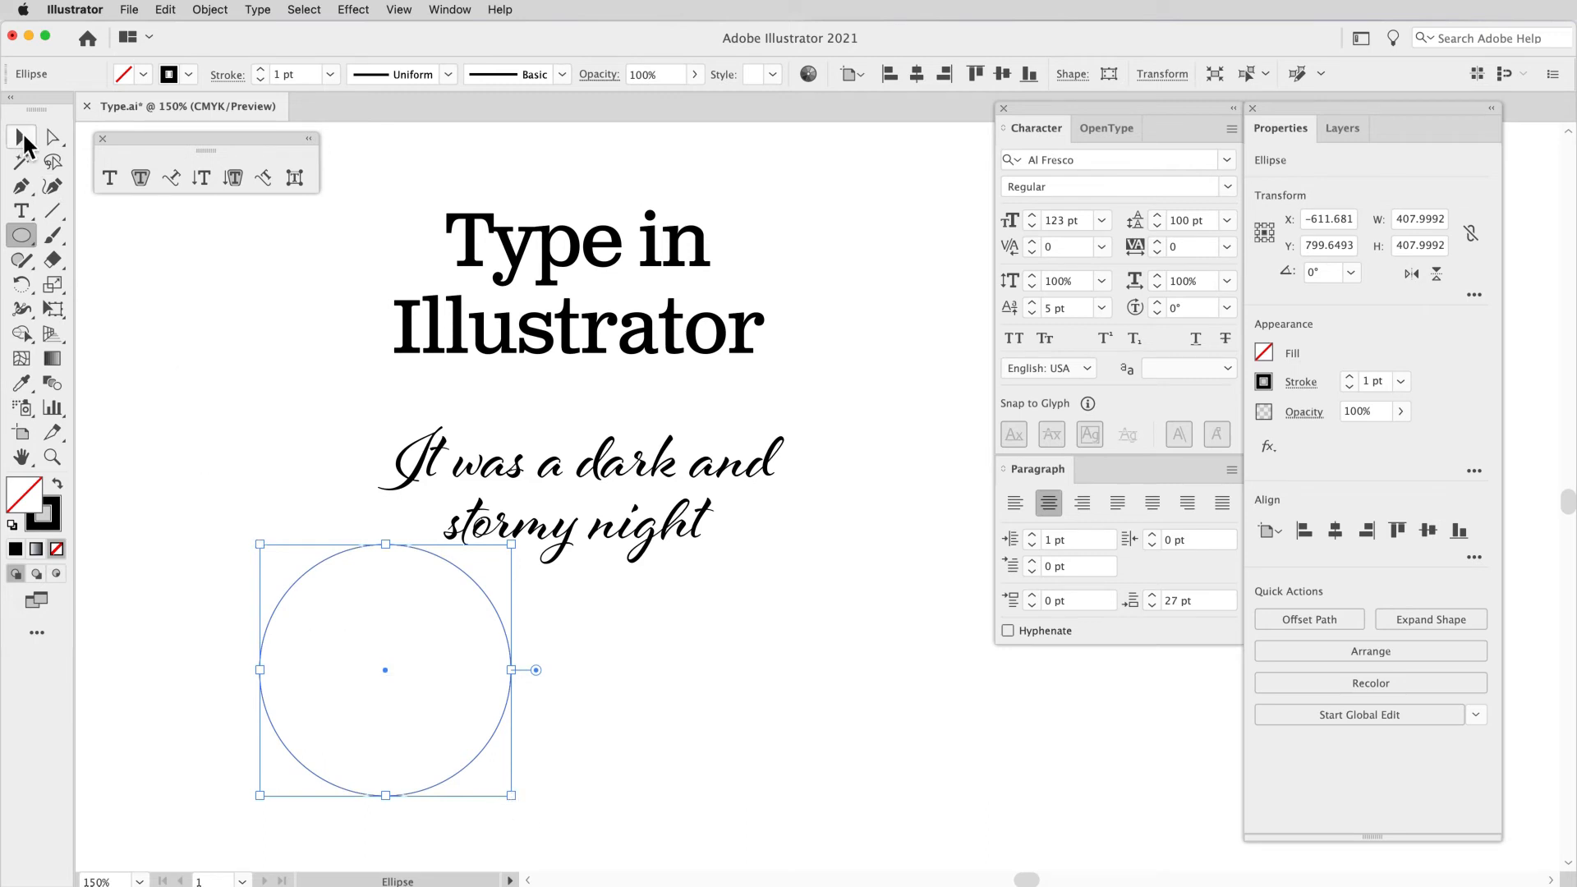
click(109, 177)
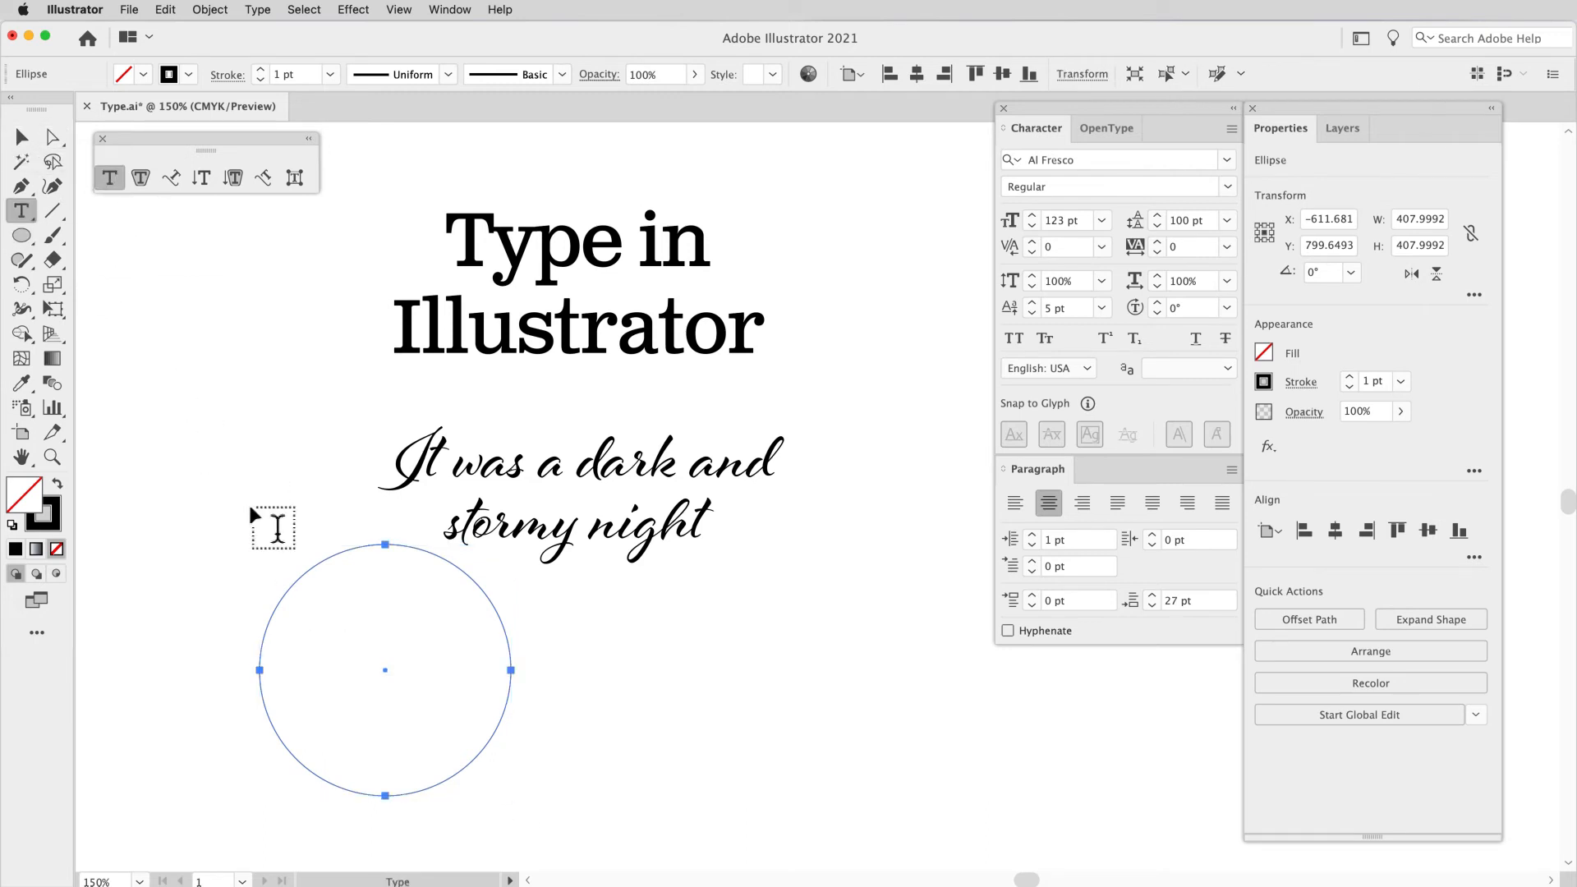
click(316, 593)
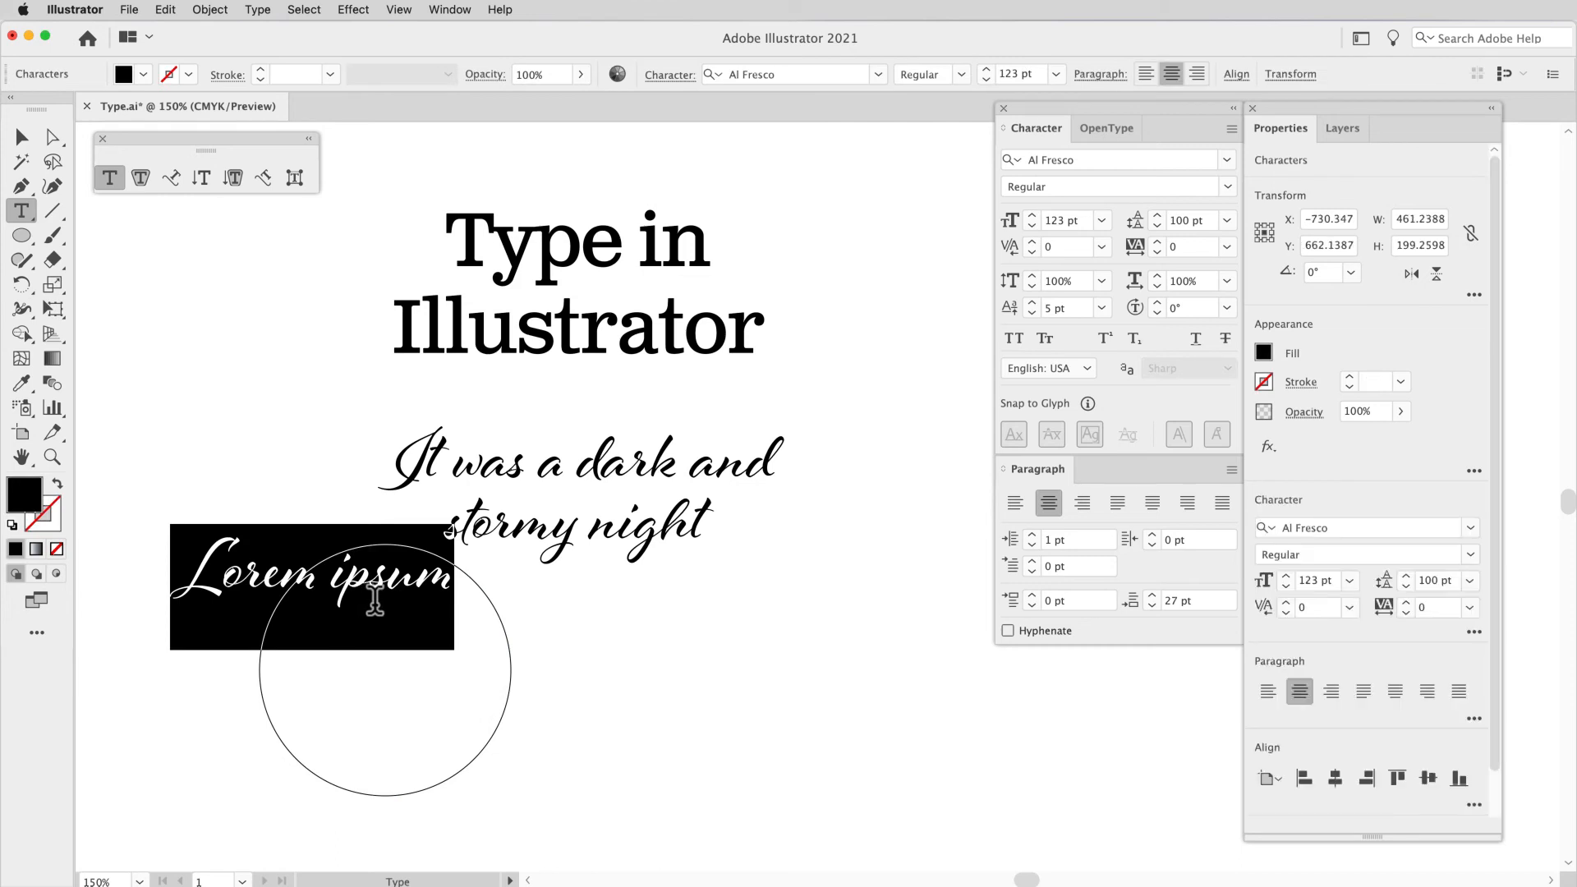
click(33, 140)
key(Delete)
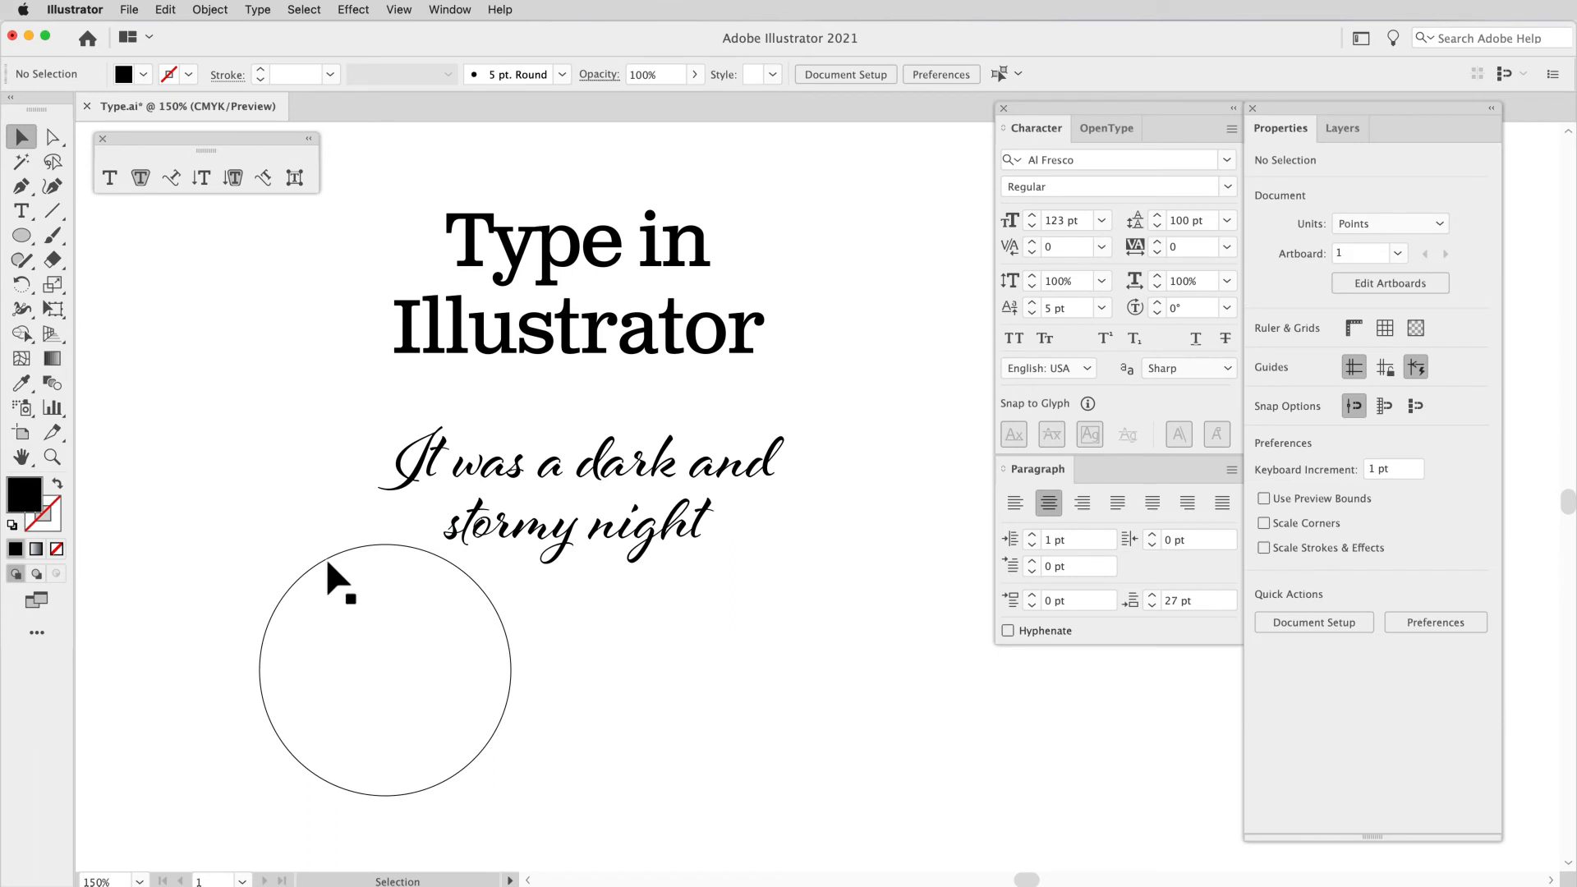
Step: Turn the outlined circle into an area type object filled with placeholder text using the Area Type tool
click(207, 524)
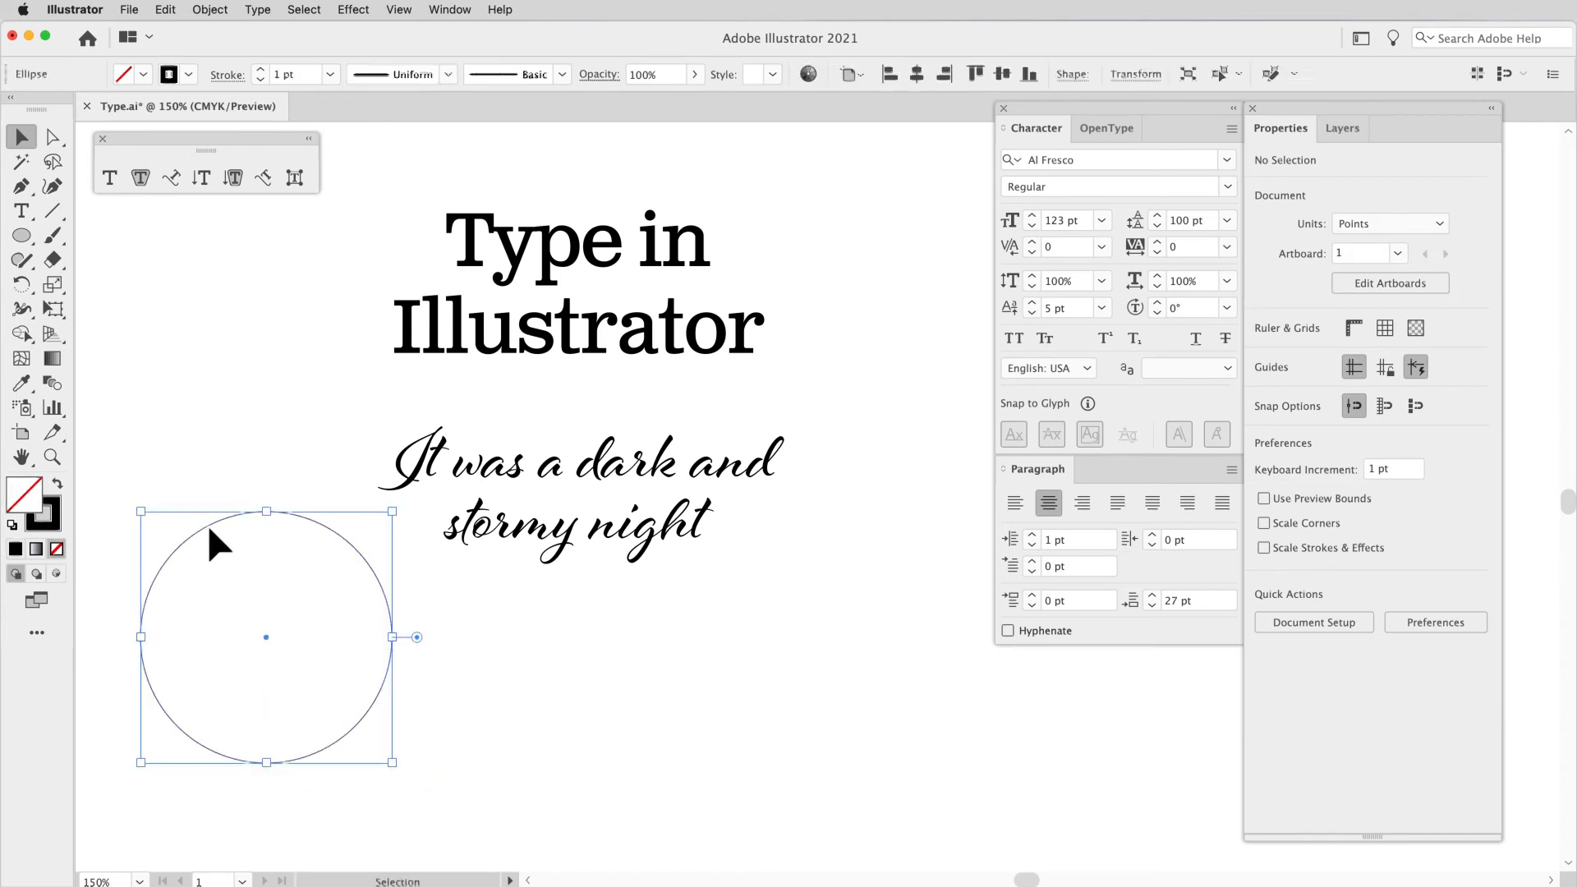
click(142, 176)
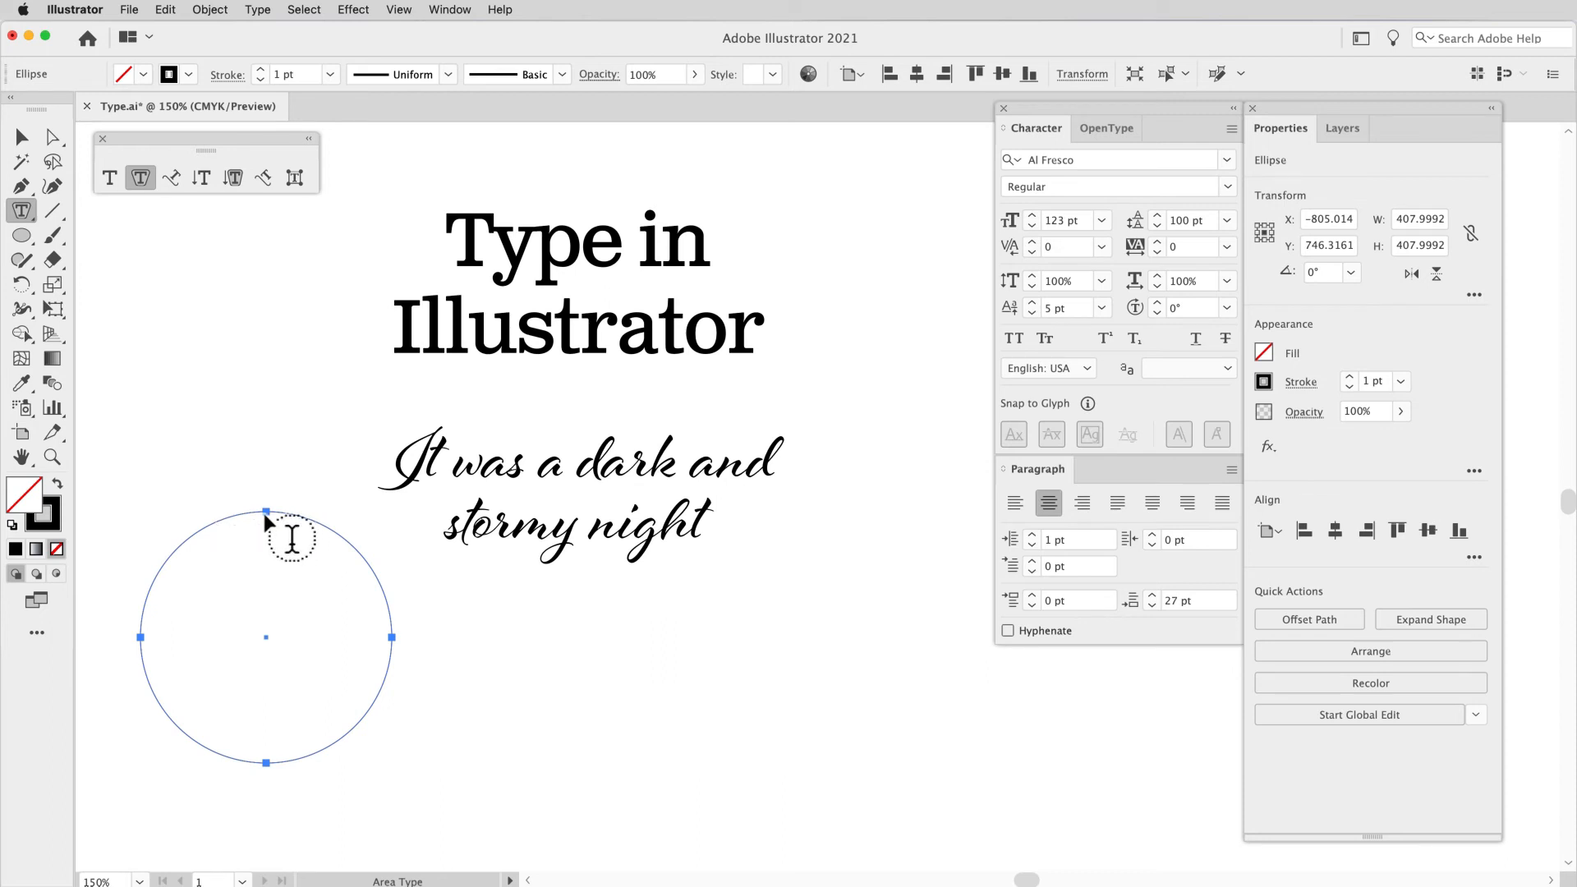
click(233, 519)
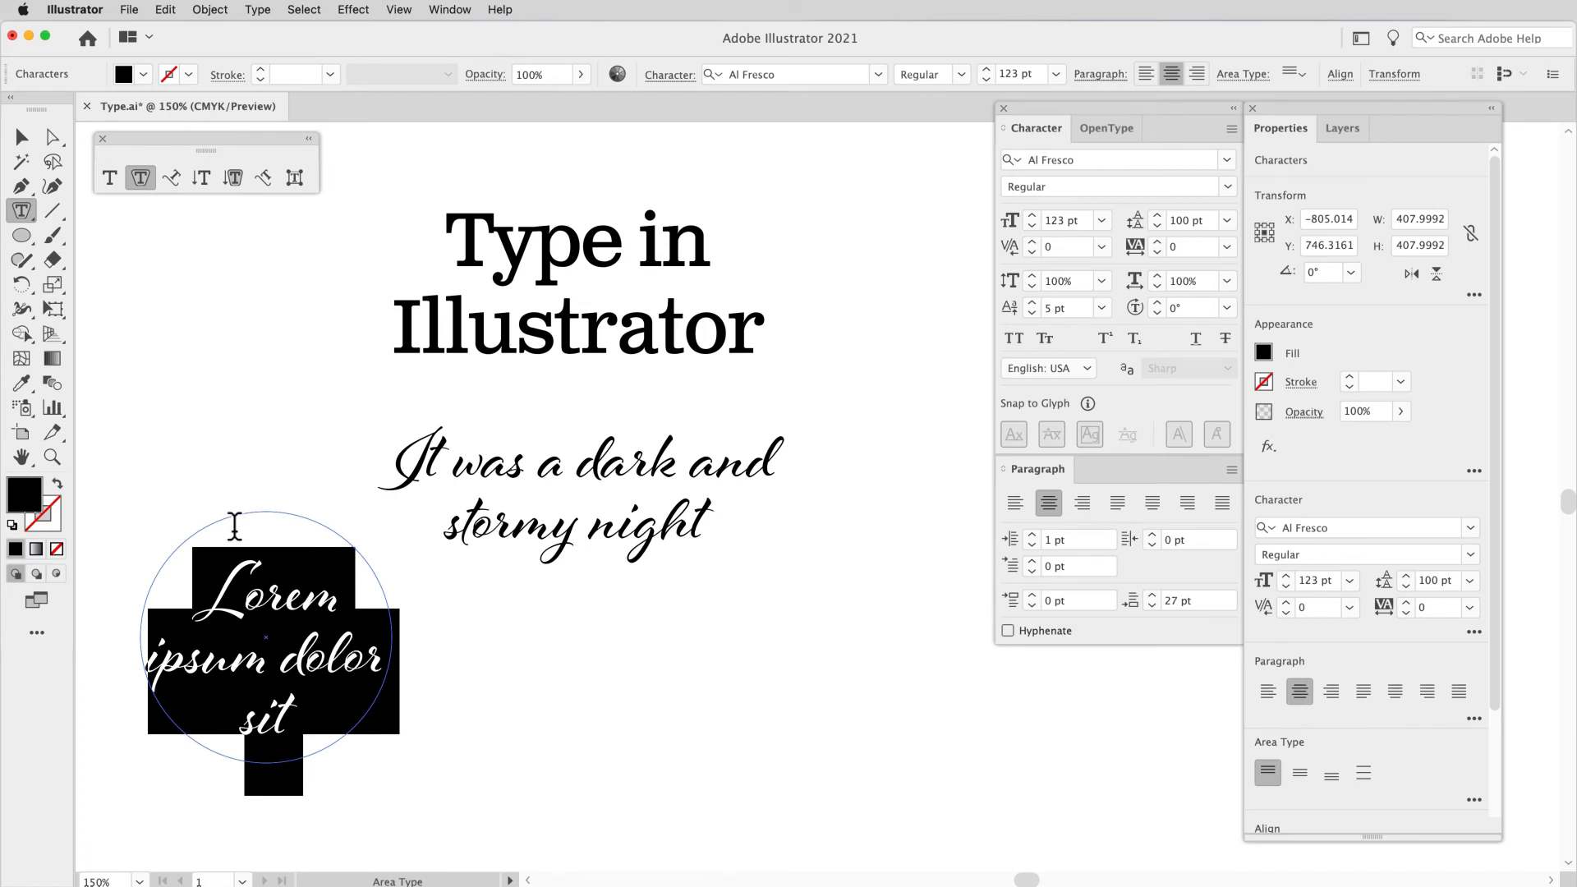
Step: Set the circle's placeholder text in Almaq Refined at a size of 80 pt
super+click(282, 534)
key(super+shift+comma)
key(super+shift+comma)
key(super+shift+comma)
key(super+shift+comma)
key(super+shift+comma)
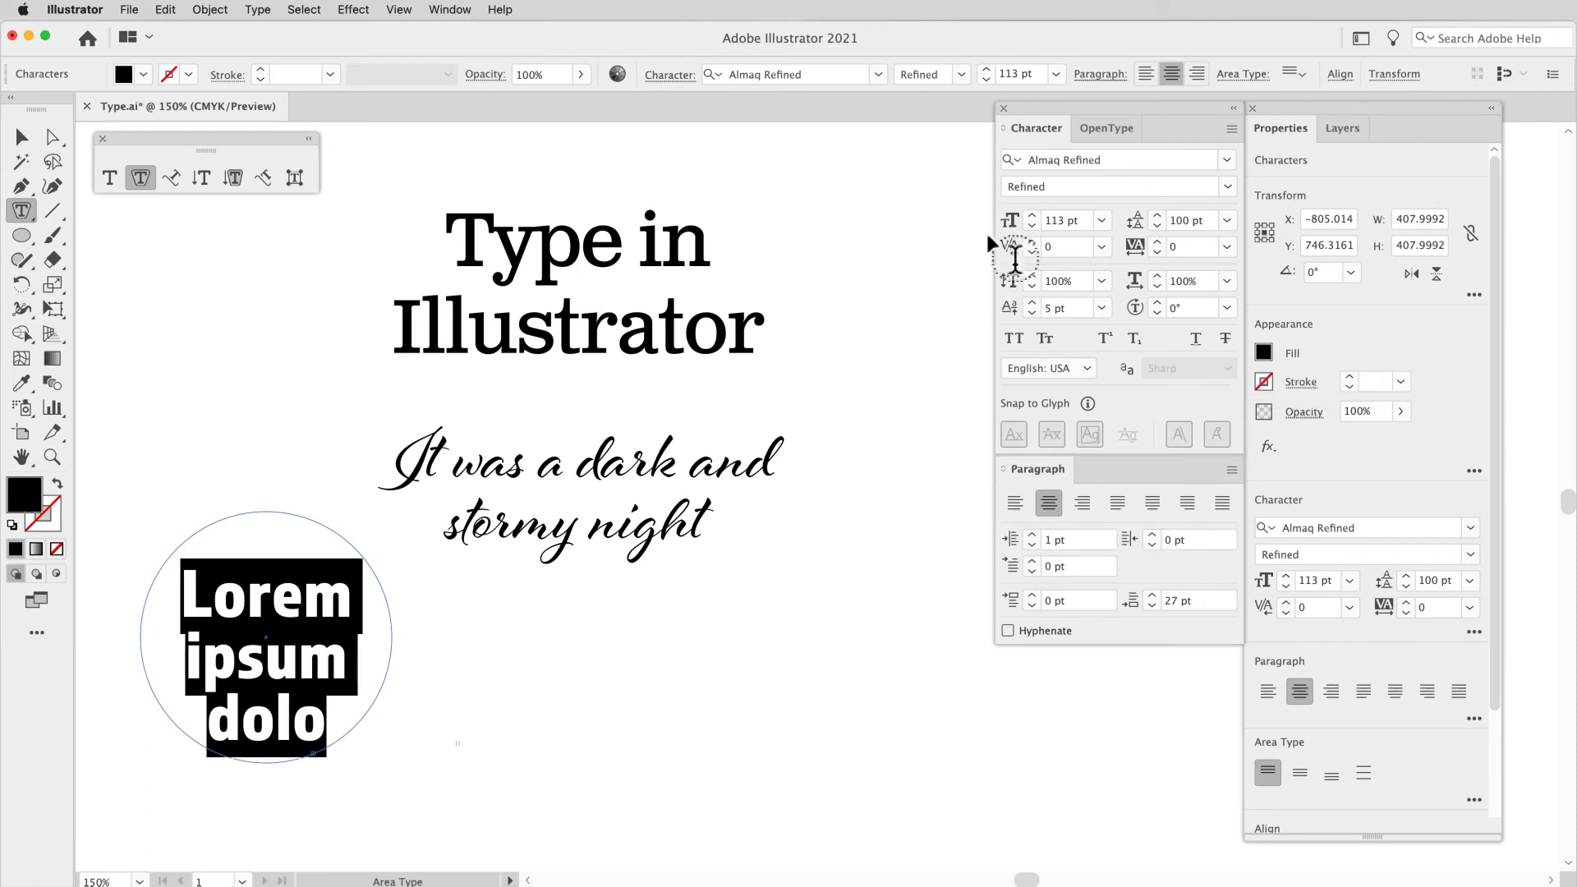
click(1040, 220)
text(80)
key(Return)
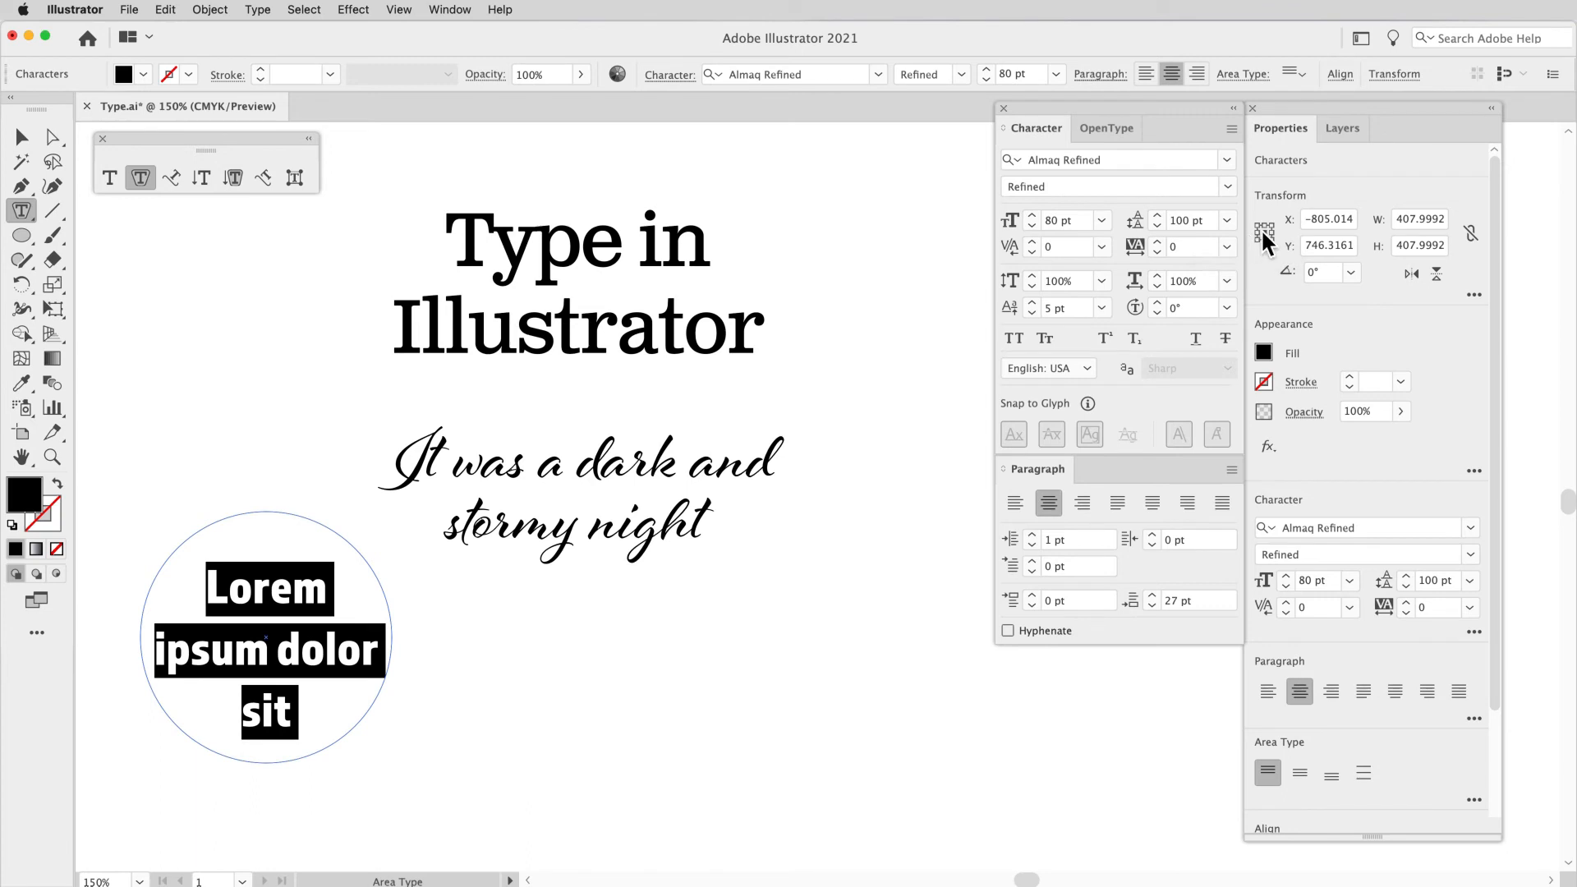
Step: Try a leading of 150 pt on the circle's text and reduce it to 48 pt
click(1168, 220)
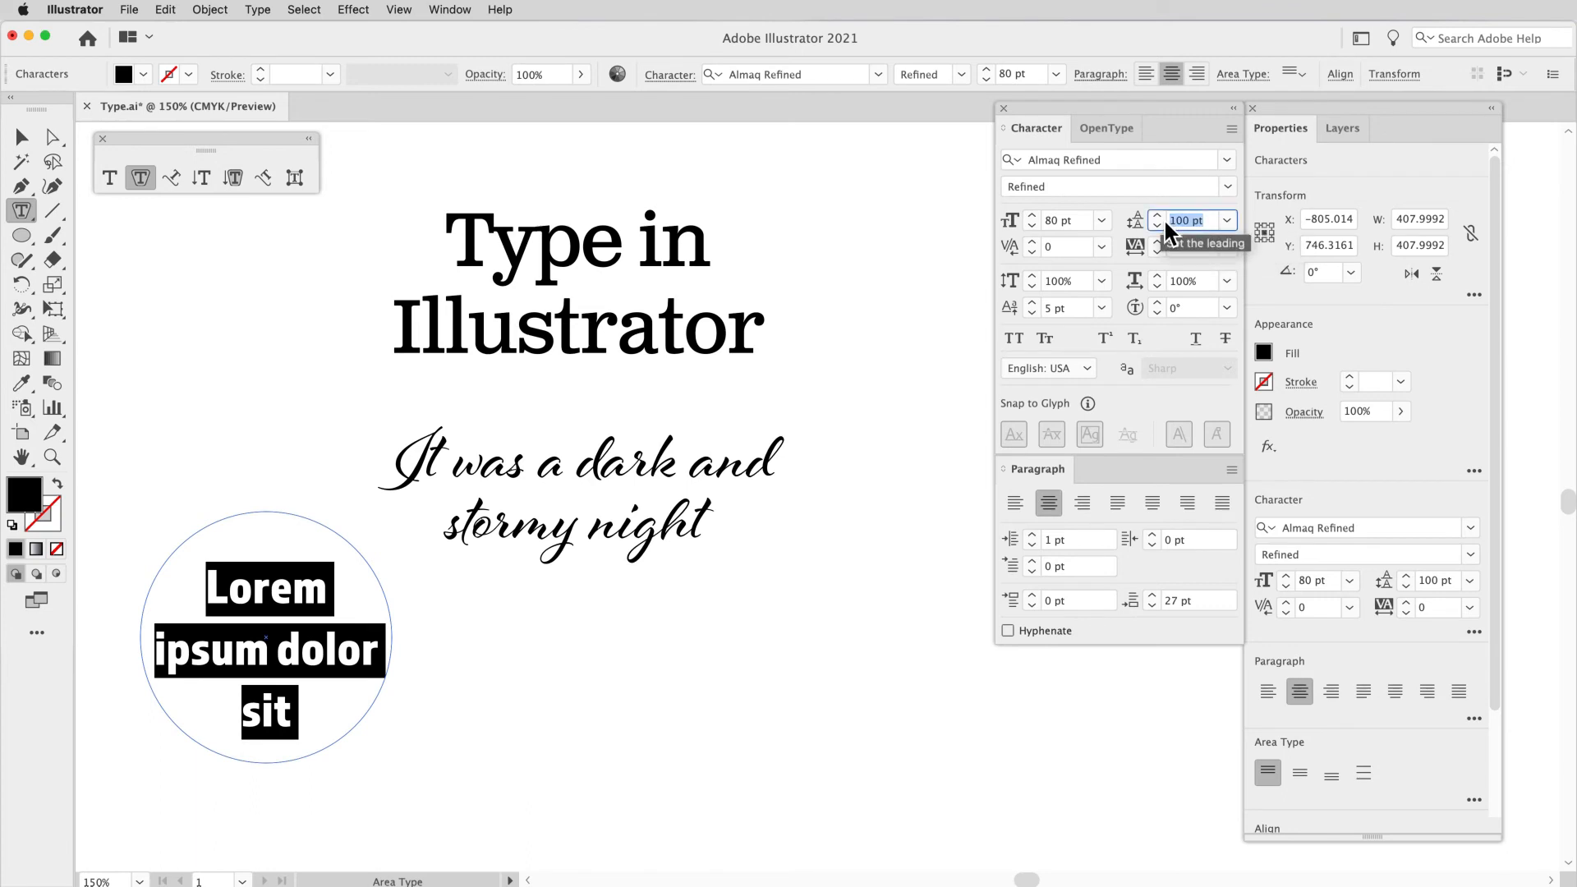
text(150)
key(Return)
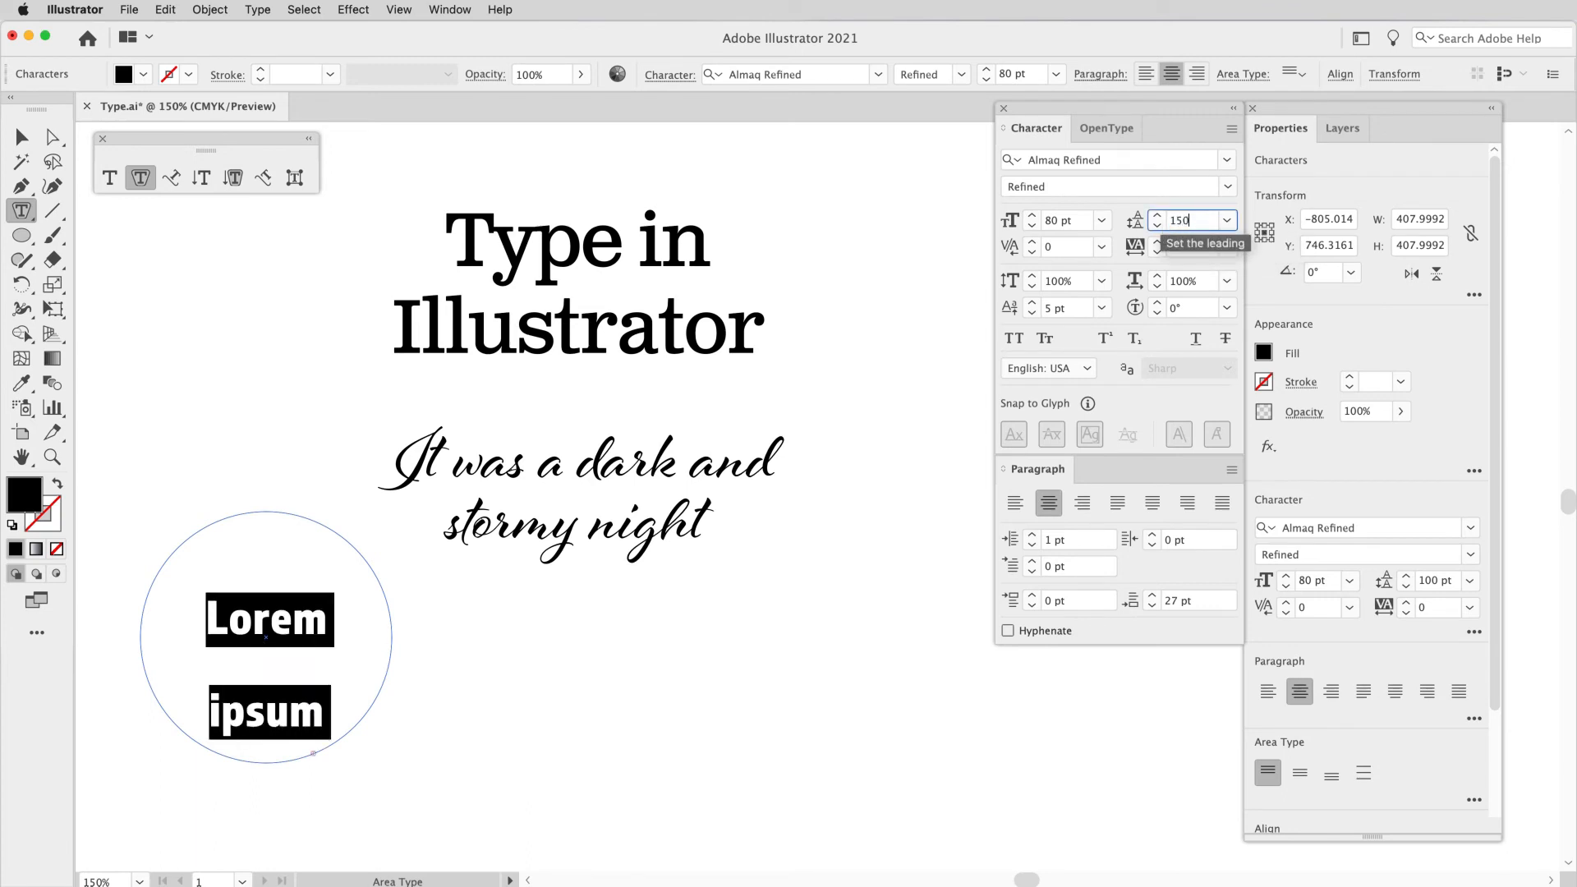
click(1227, 220)
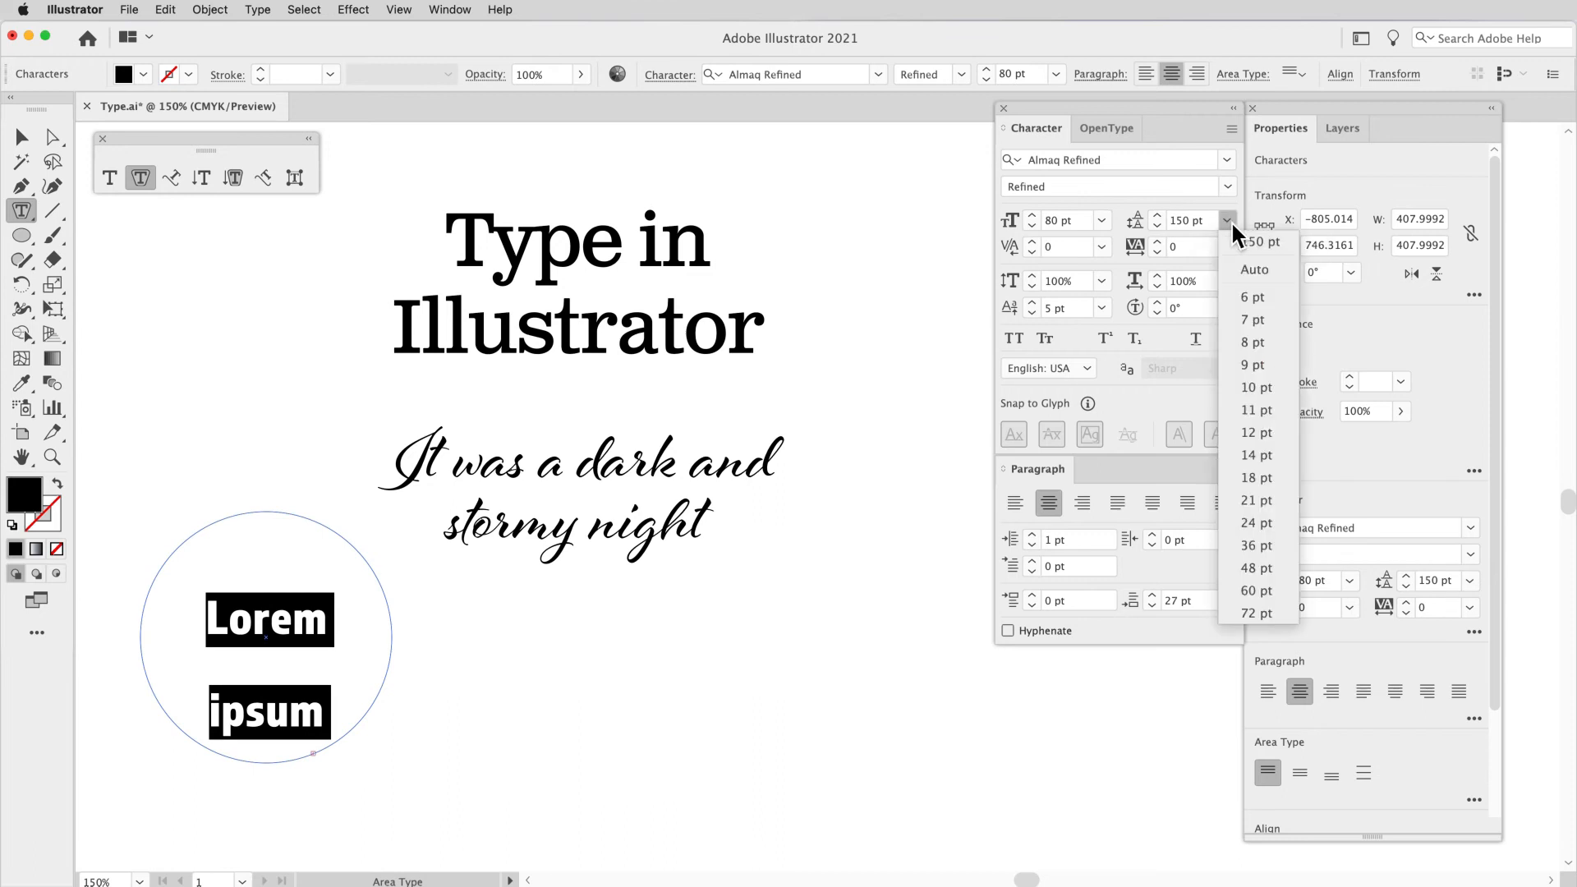
click(1263, 566)
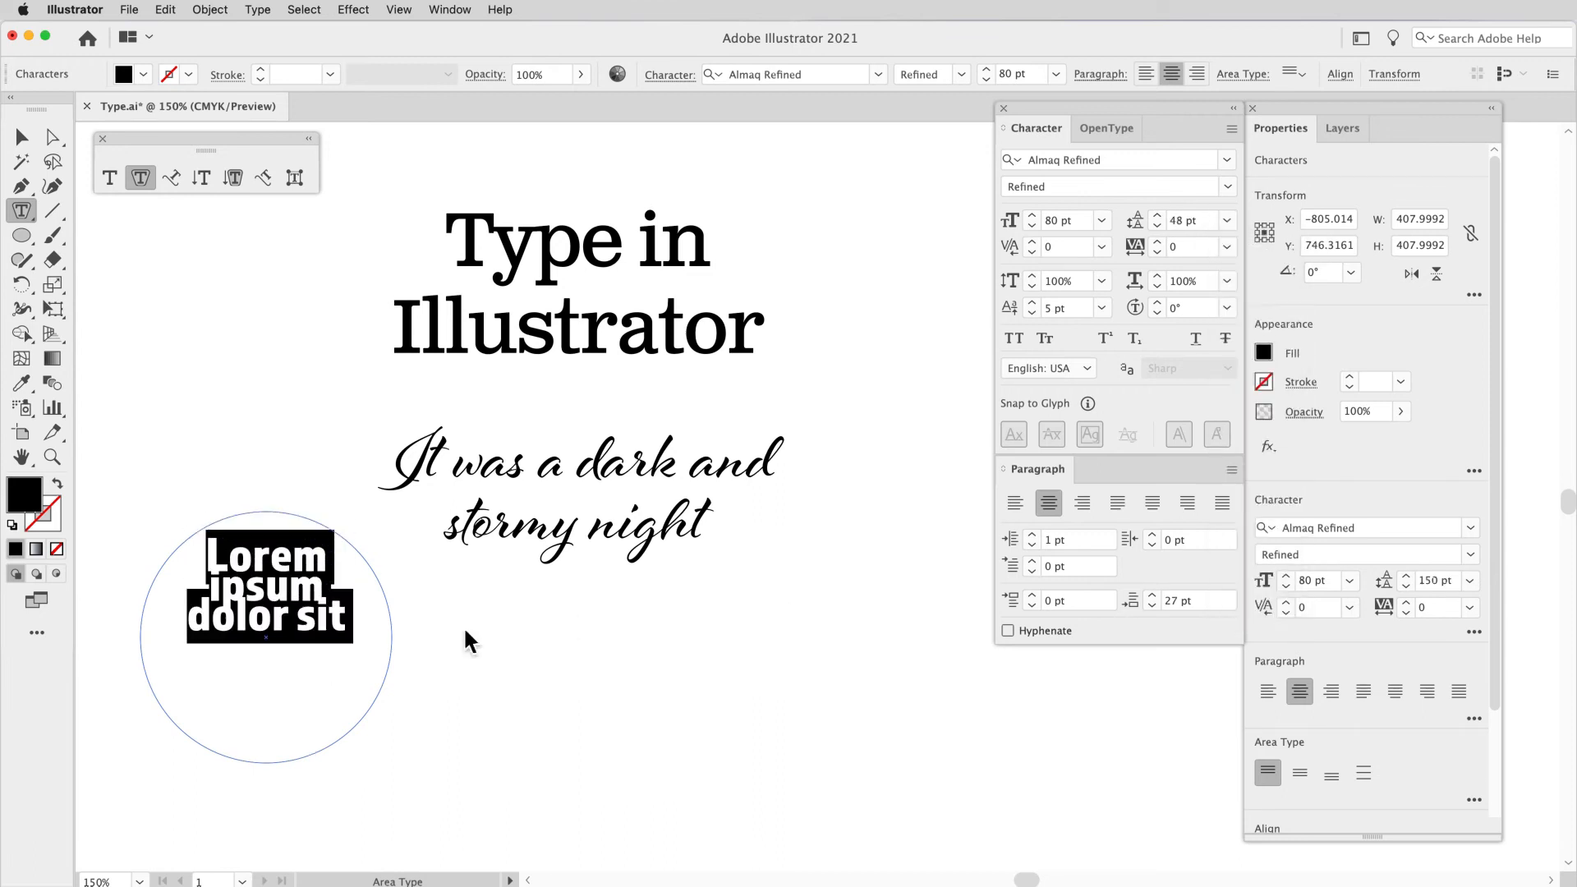
Step: Move the circle with its text to just below the script text
click(353, 629)
drag(353, 628, 187, 553)
click(22, 141)
drag(332, 573, 832, 631)
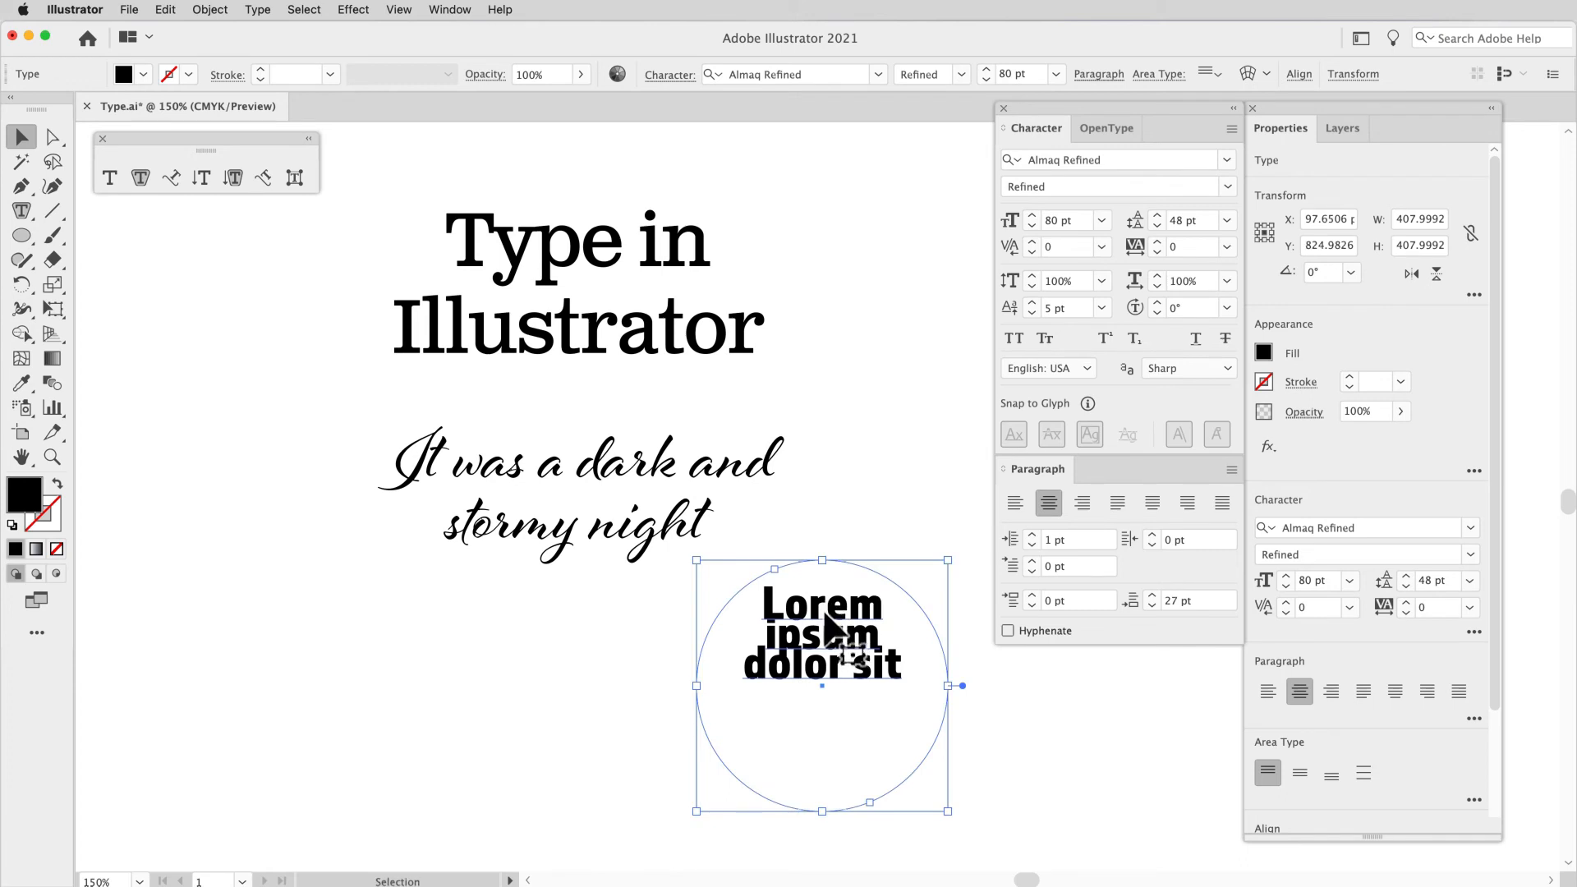
drag(824, 613, 573, 643)
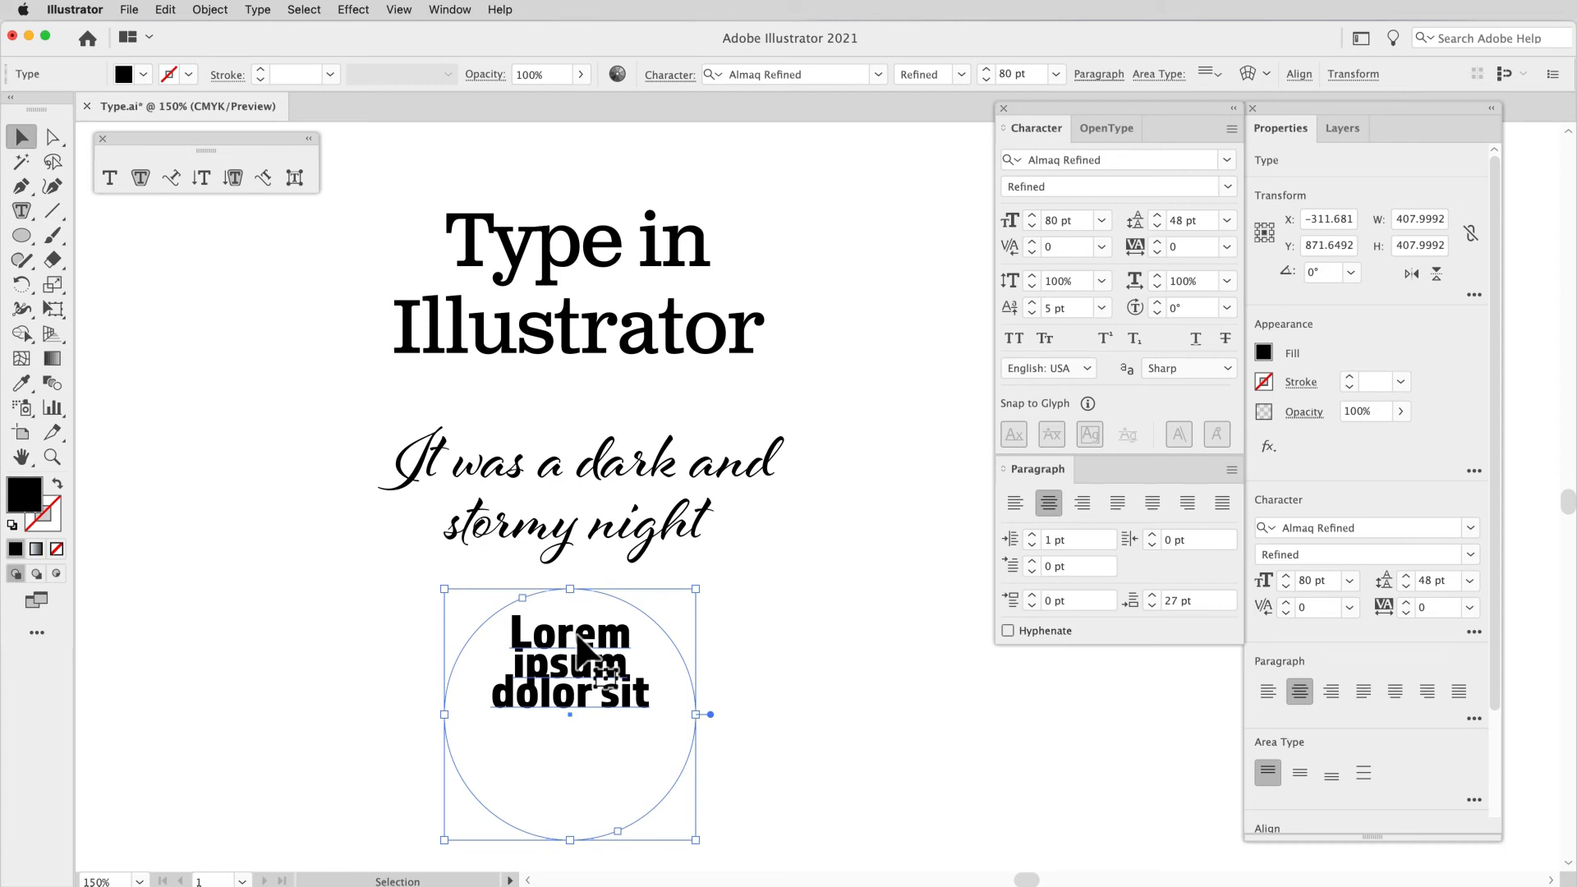
Step: Select part of the circle's text with the Type tool, leave text editing and delete the whole circle with its text
click(146, 179)
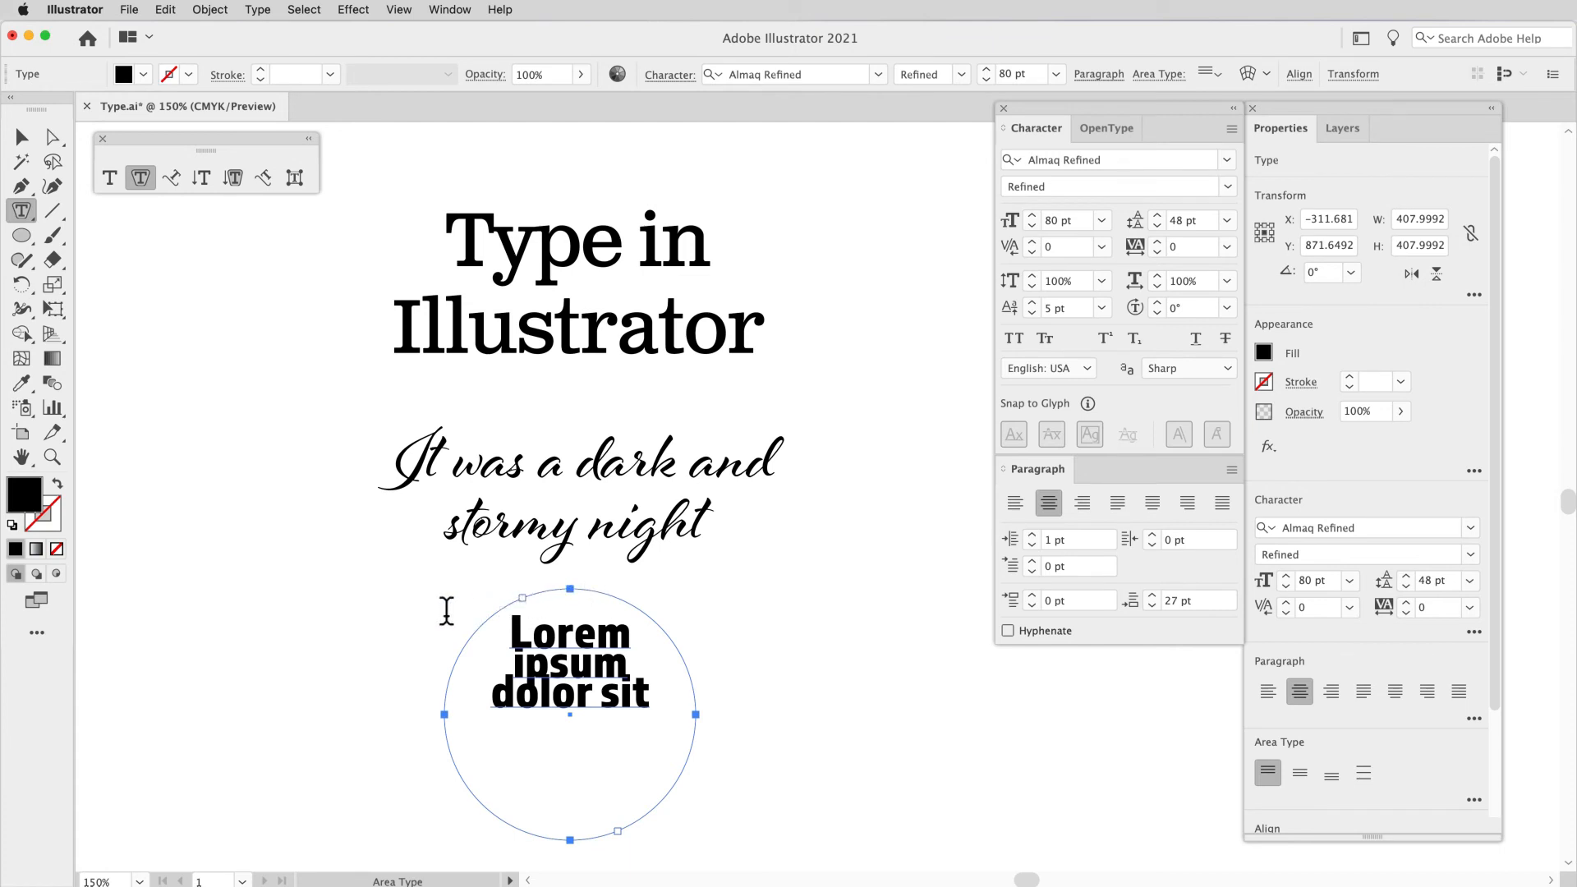
click(109, 177)
click(600, 667)
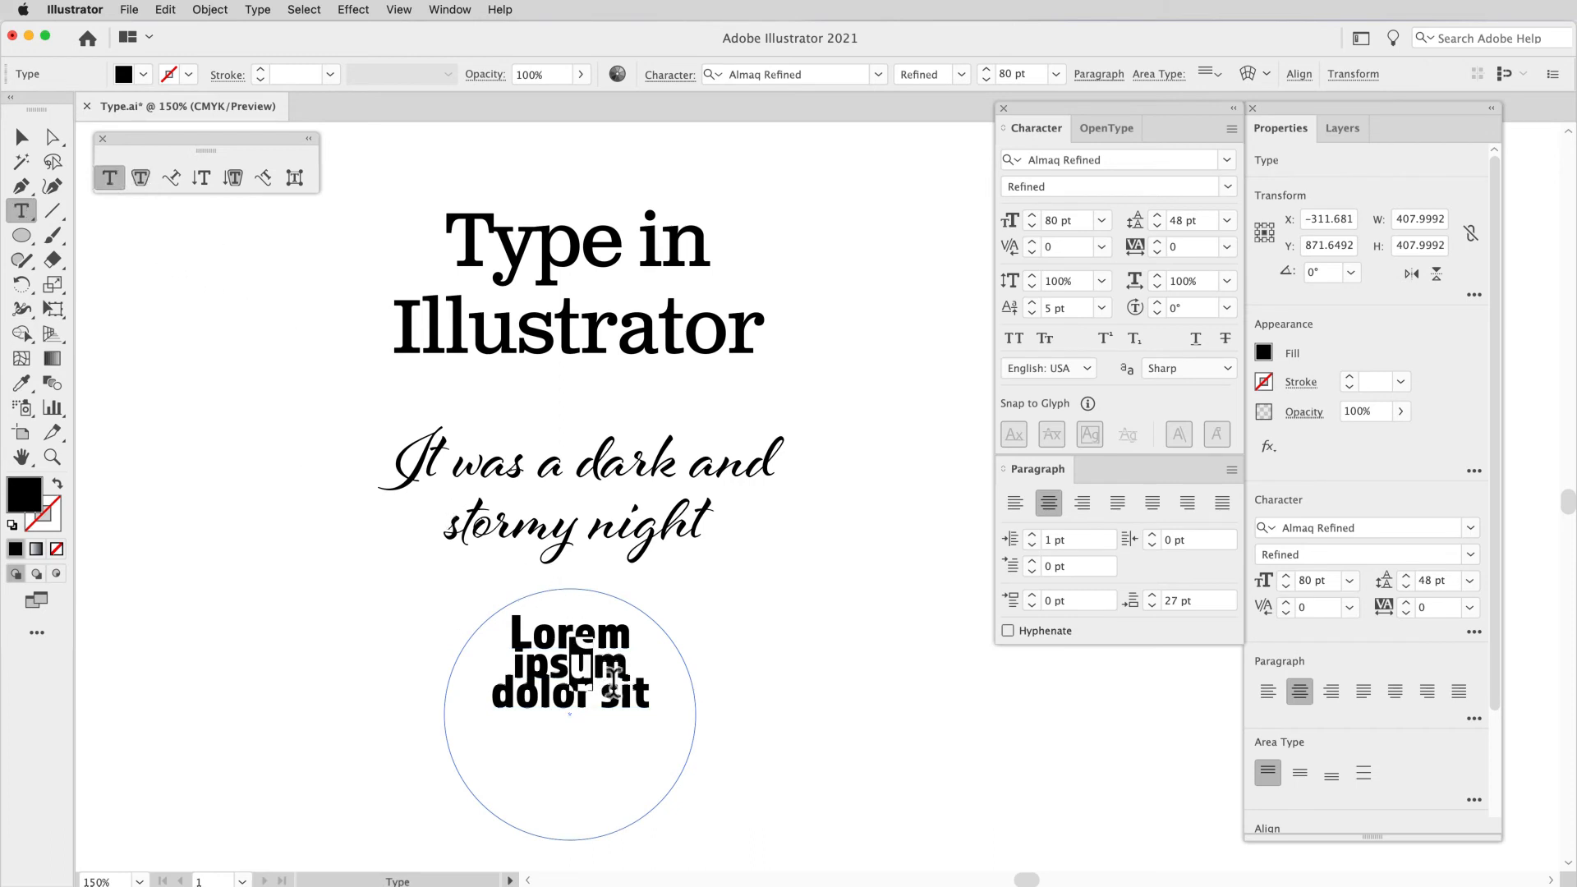
drag(604, 667, 645, 692)
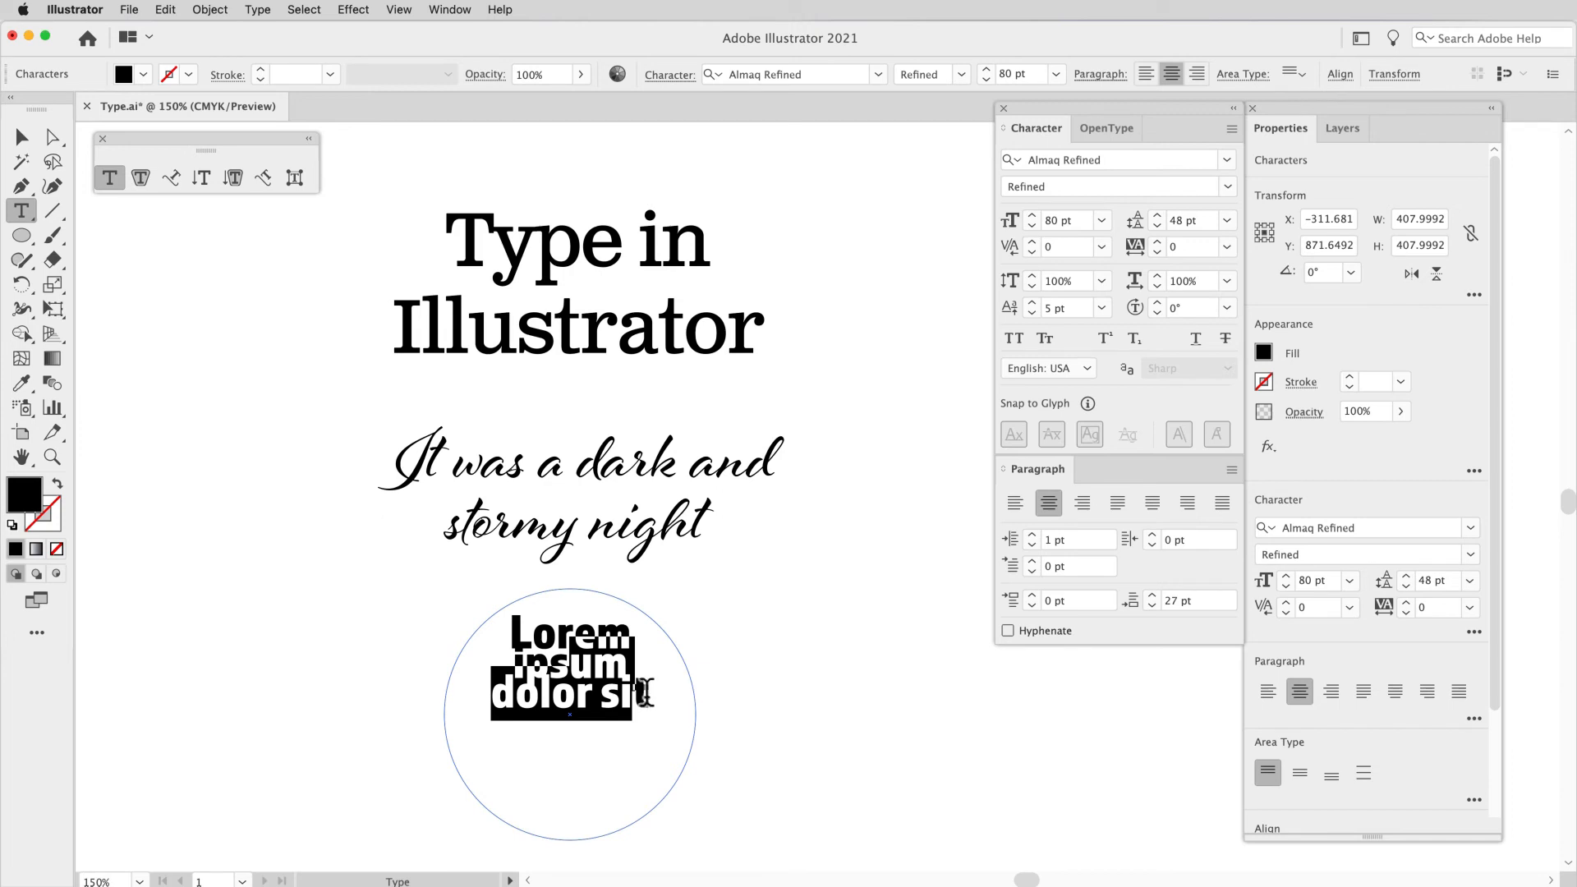
click(24, 144)
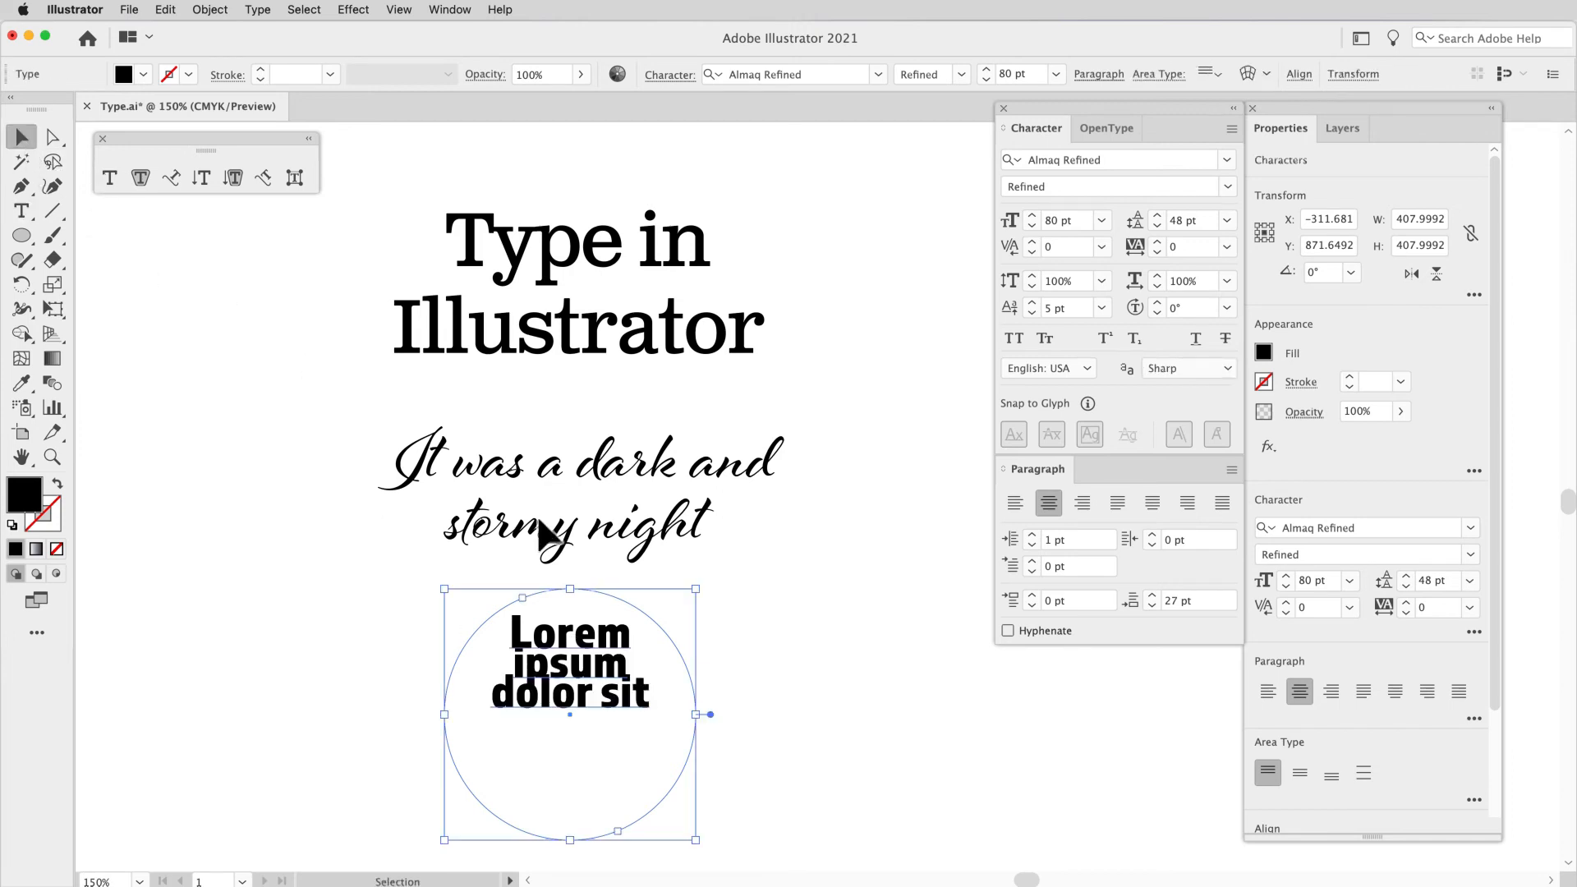
key(Delete)
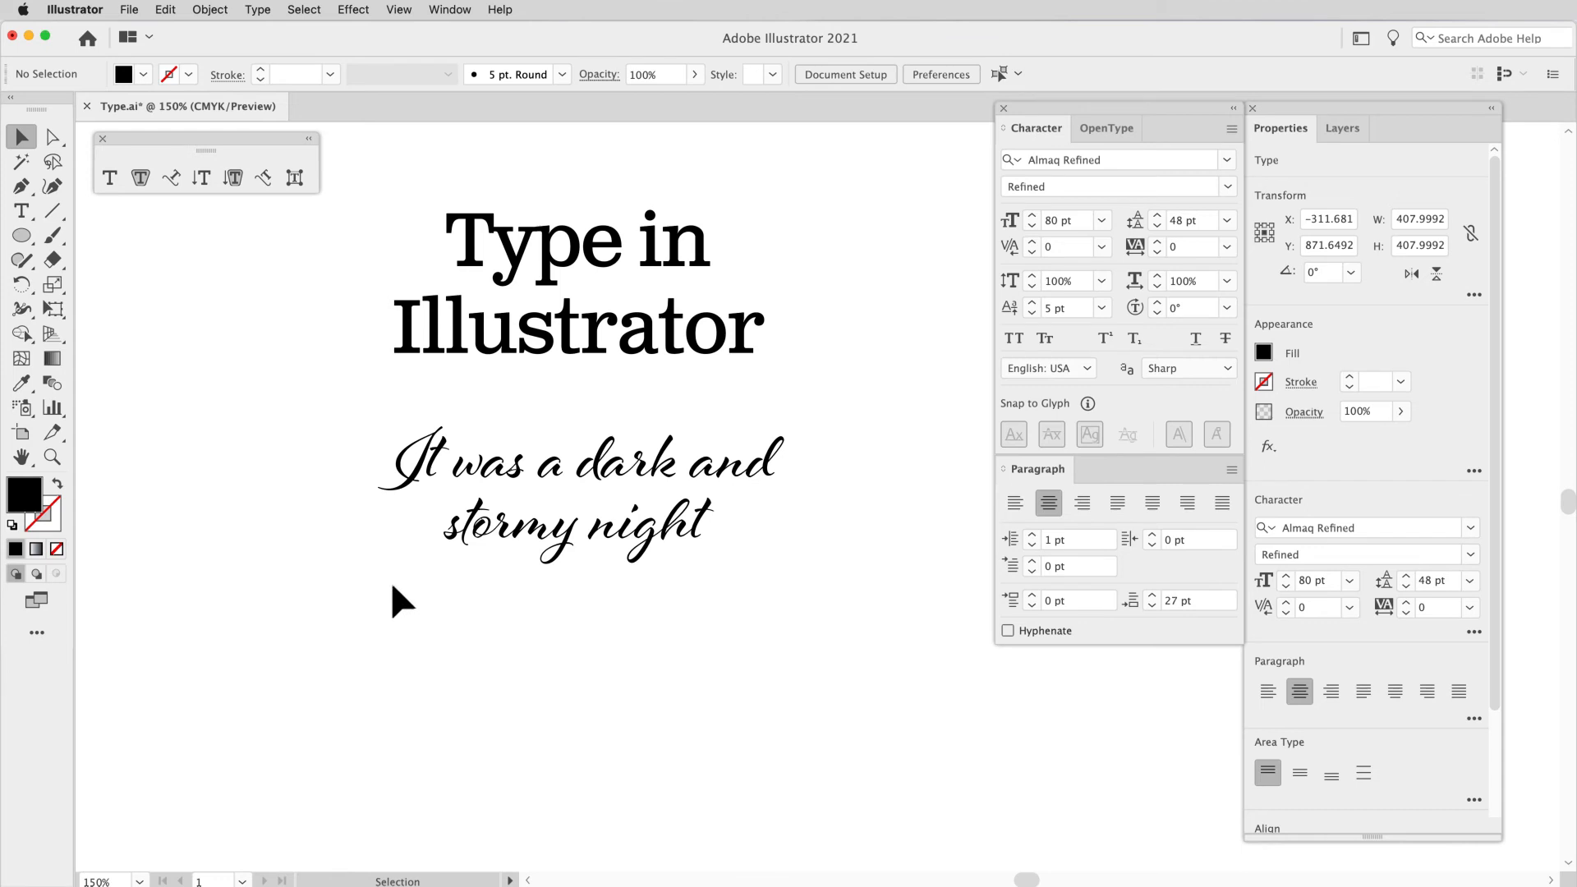
Step: Draw a black circle about 536 pt in diameter in the empty area beside the title and script text
drag(430, 599, 643, 585)
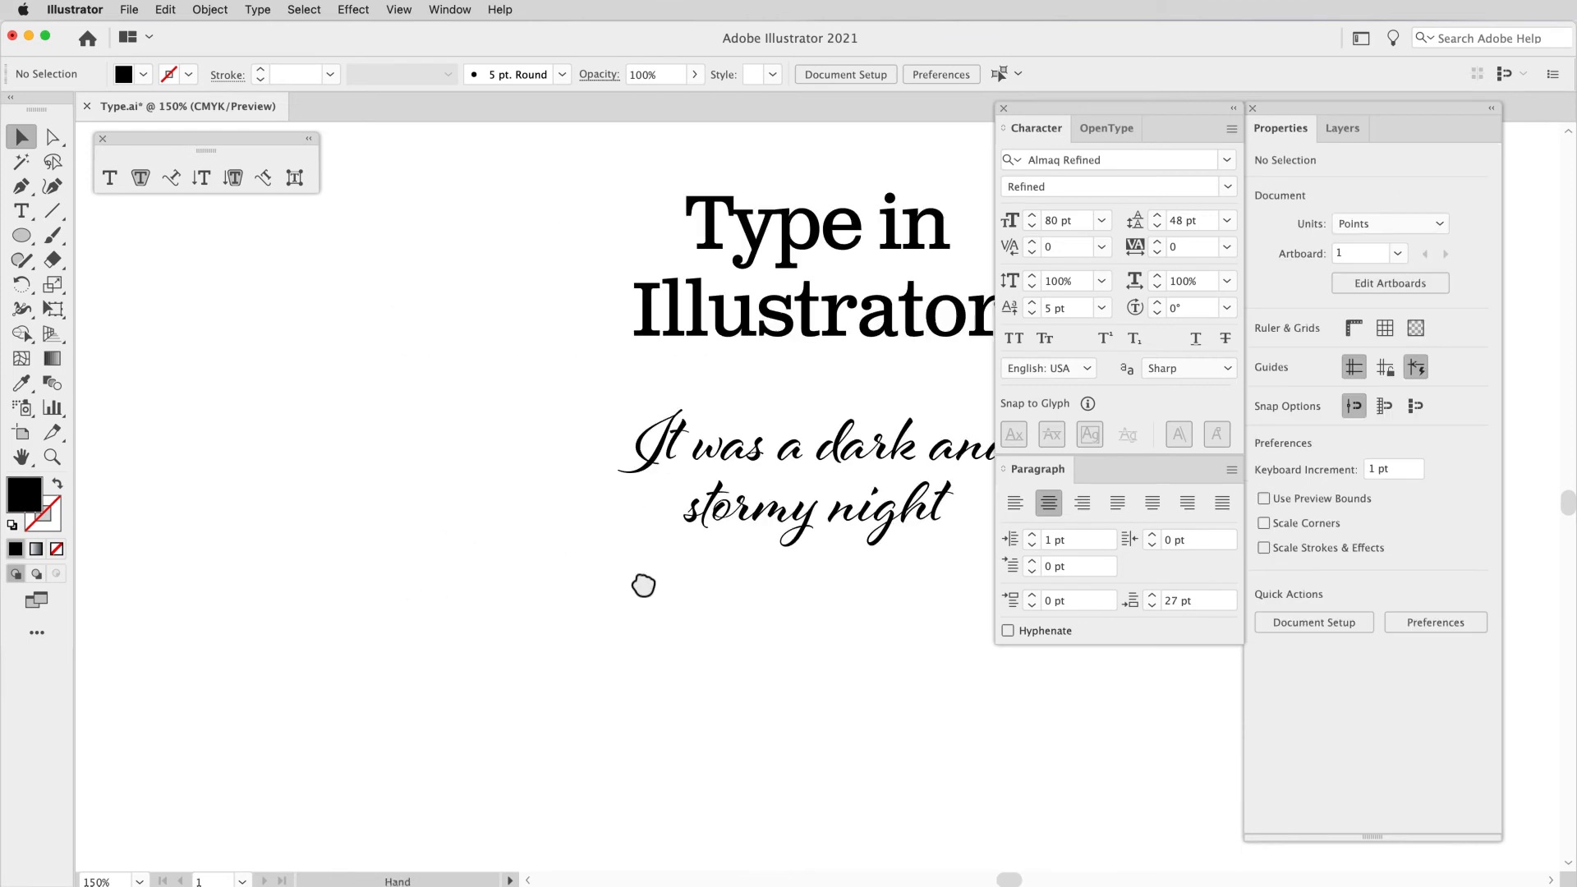
click(22, 236)
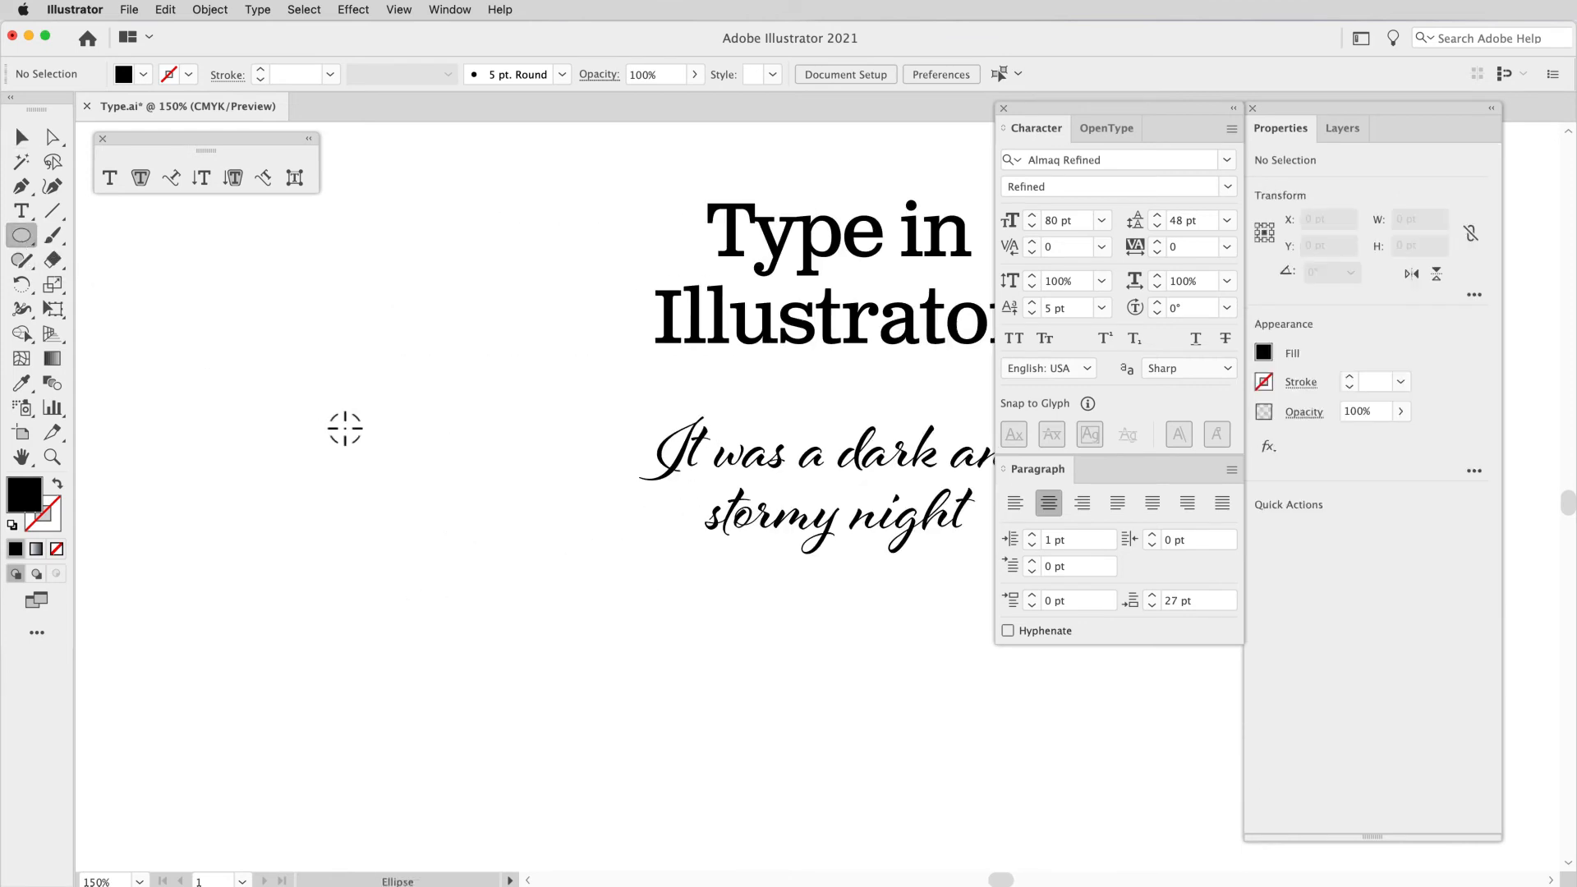
drag(345, 428, 510, 566)
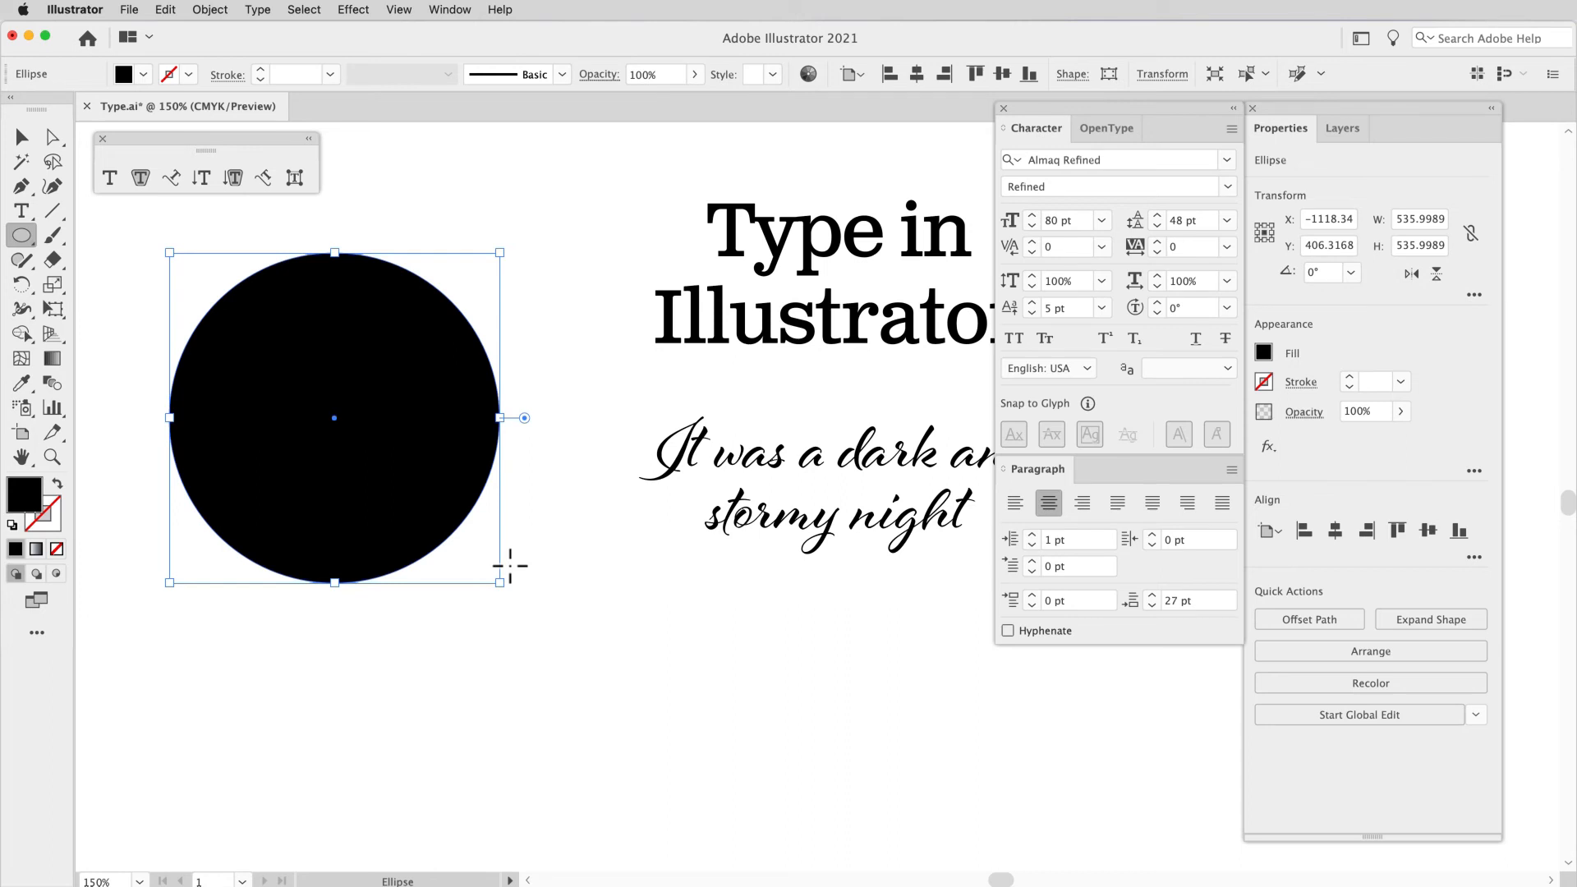
Step: Put the text "Type on path" along the circle's outline using the Type on a Path tool
click(174, 176)
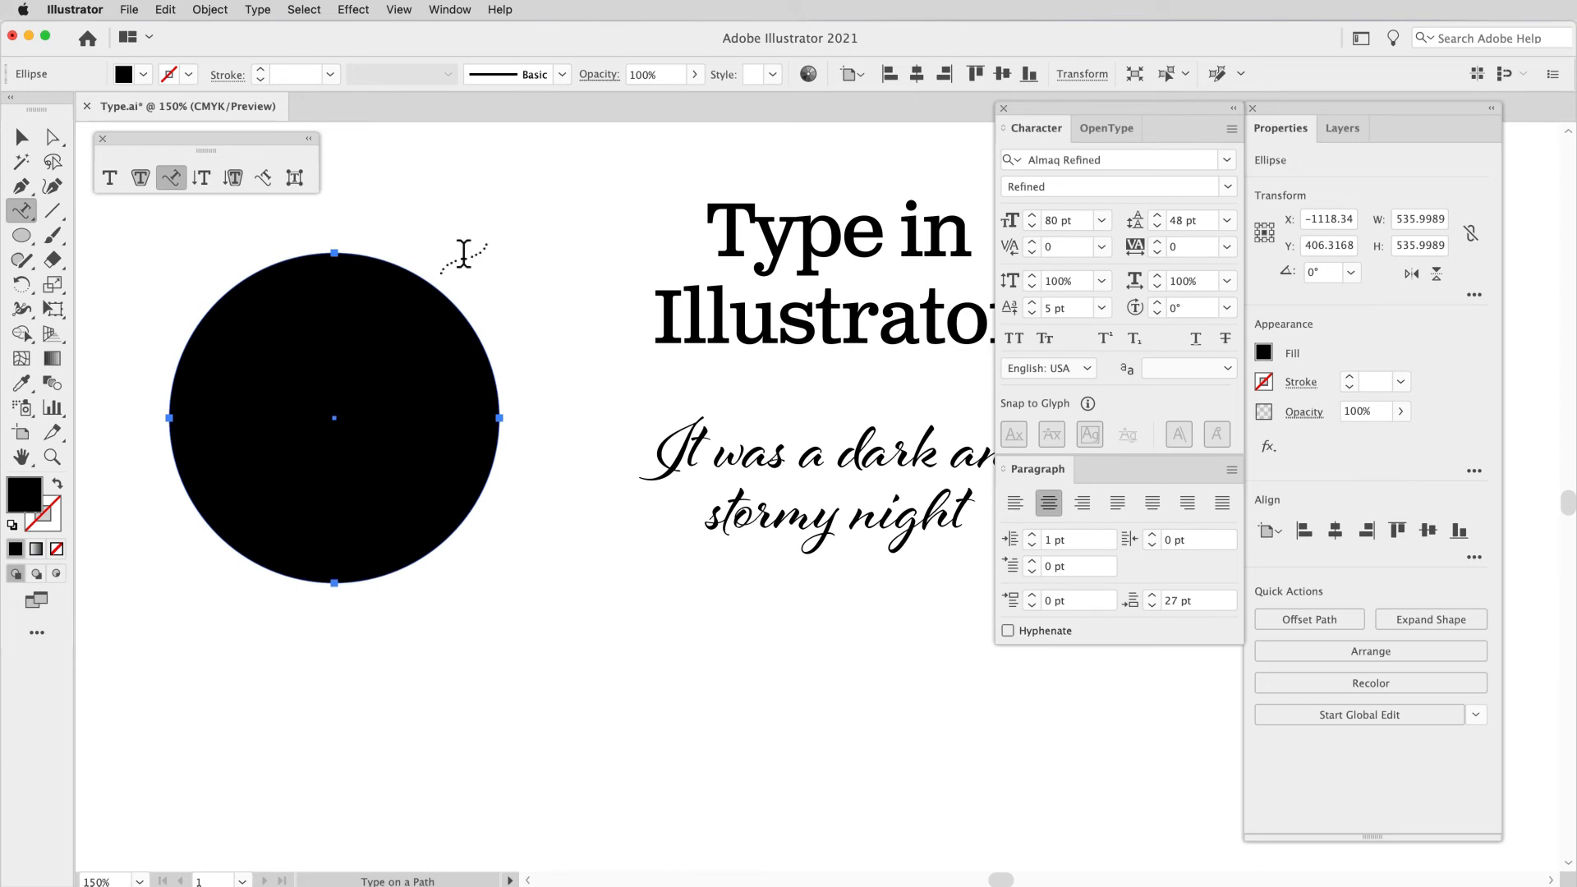
click(410, 272)
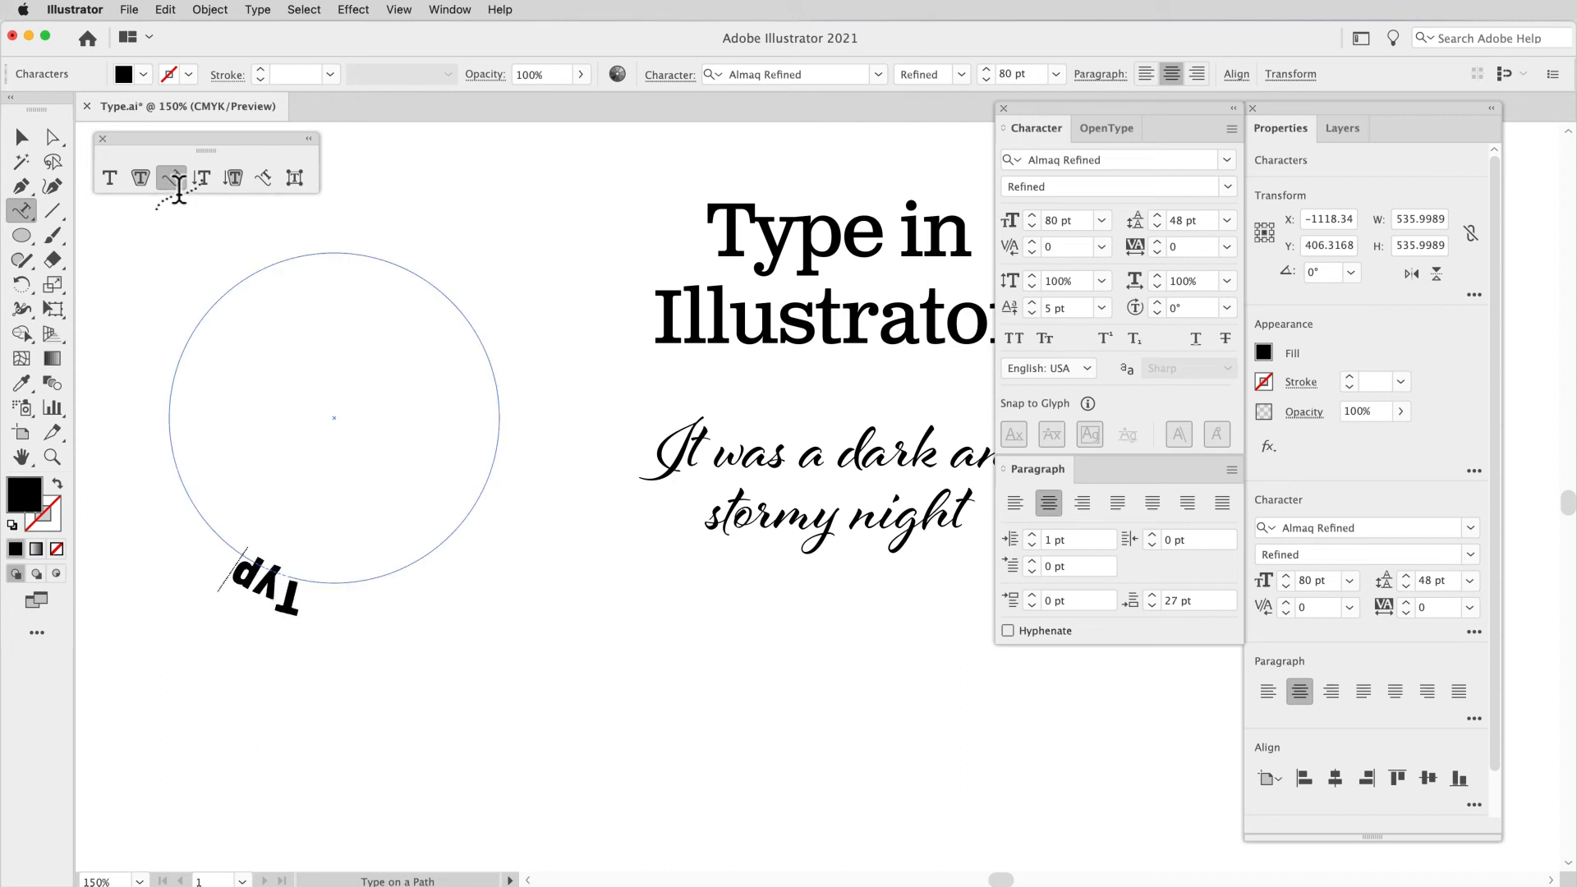
text(e on path)
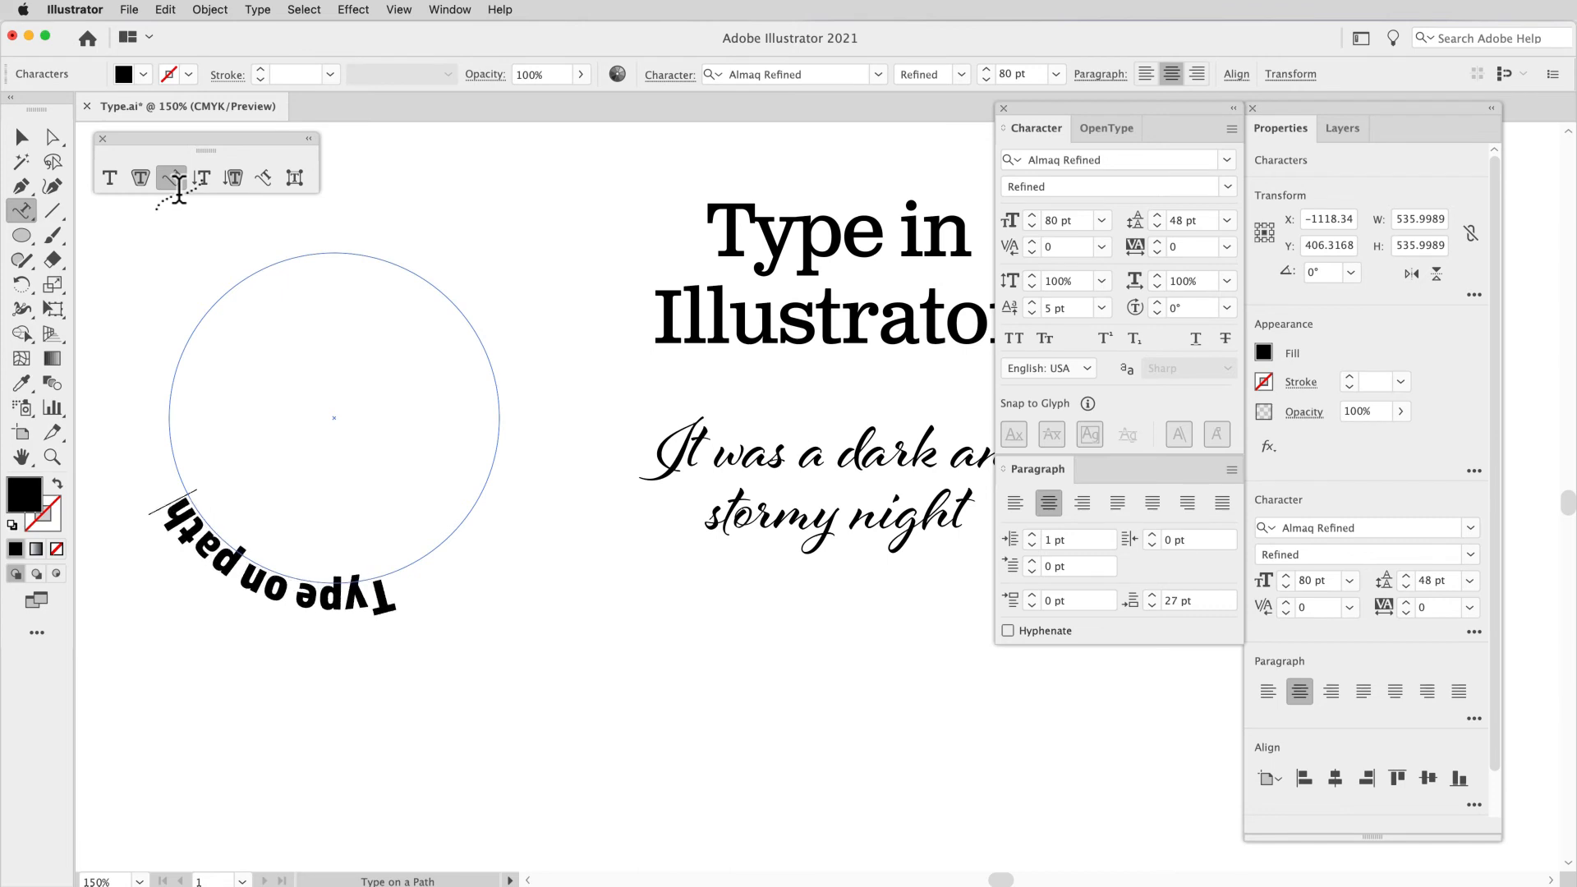
Step: Copy the phrase "Type on path" and paste it repeatedly until it occurs four times around the circle
key(super+a)
key(super+c)
key(super+v)
key(super+v)
key(super+v)
key(super+v)
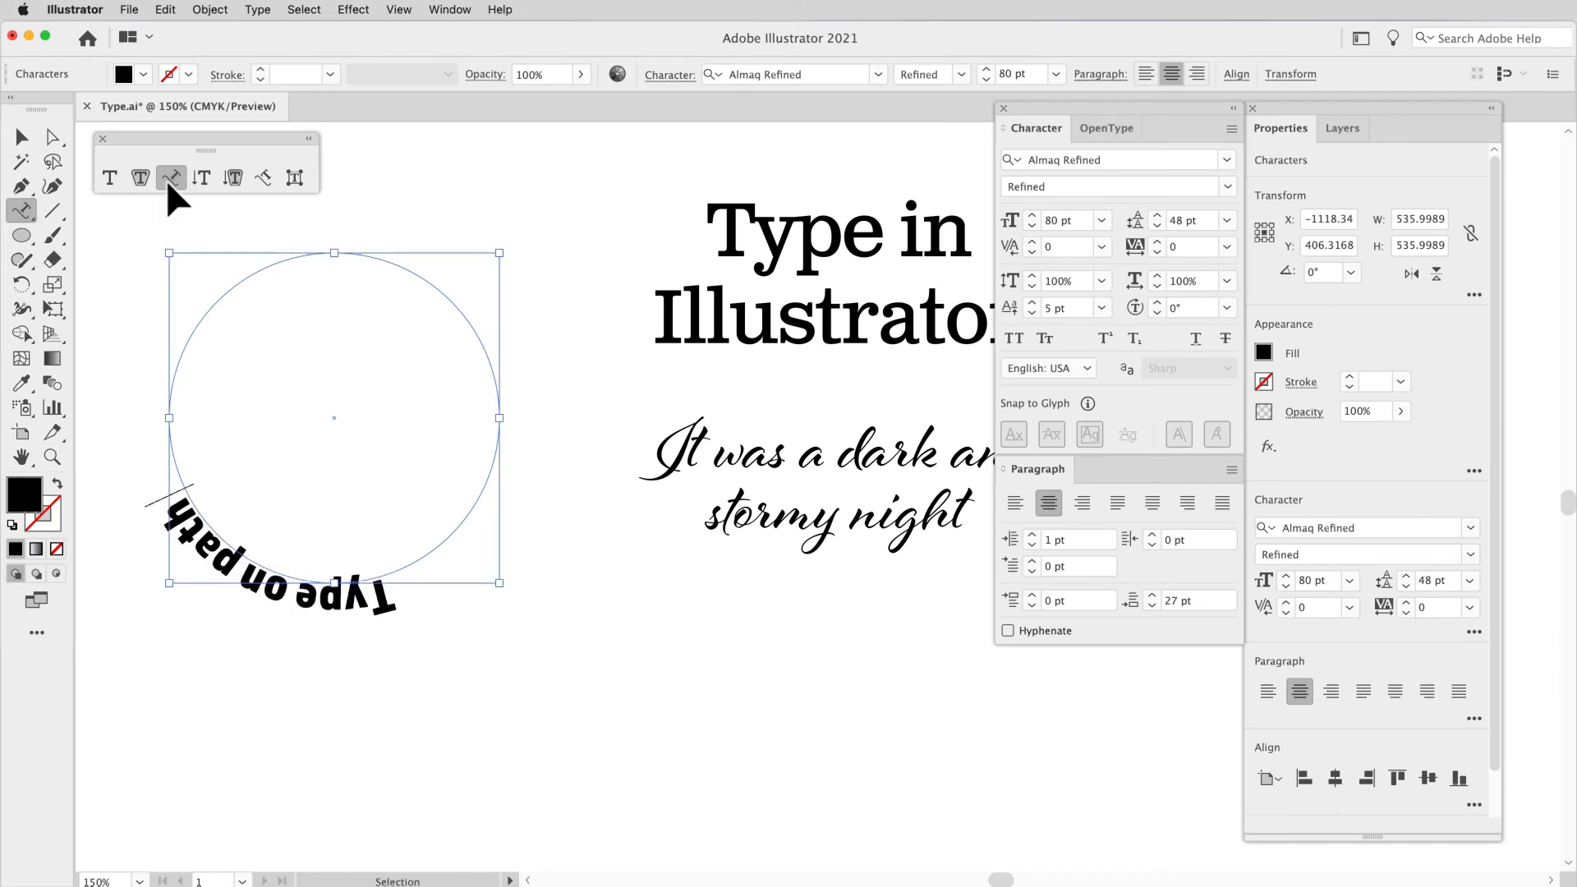
key(super+shift+a)
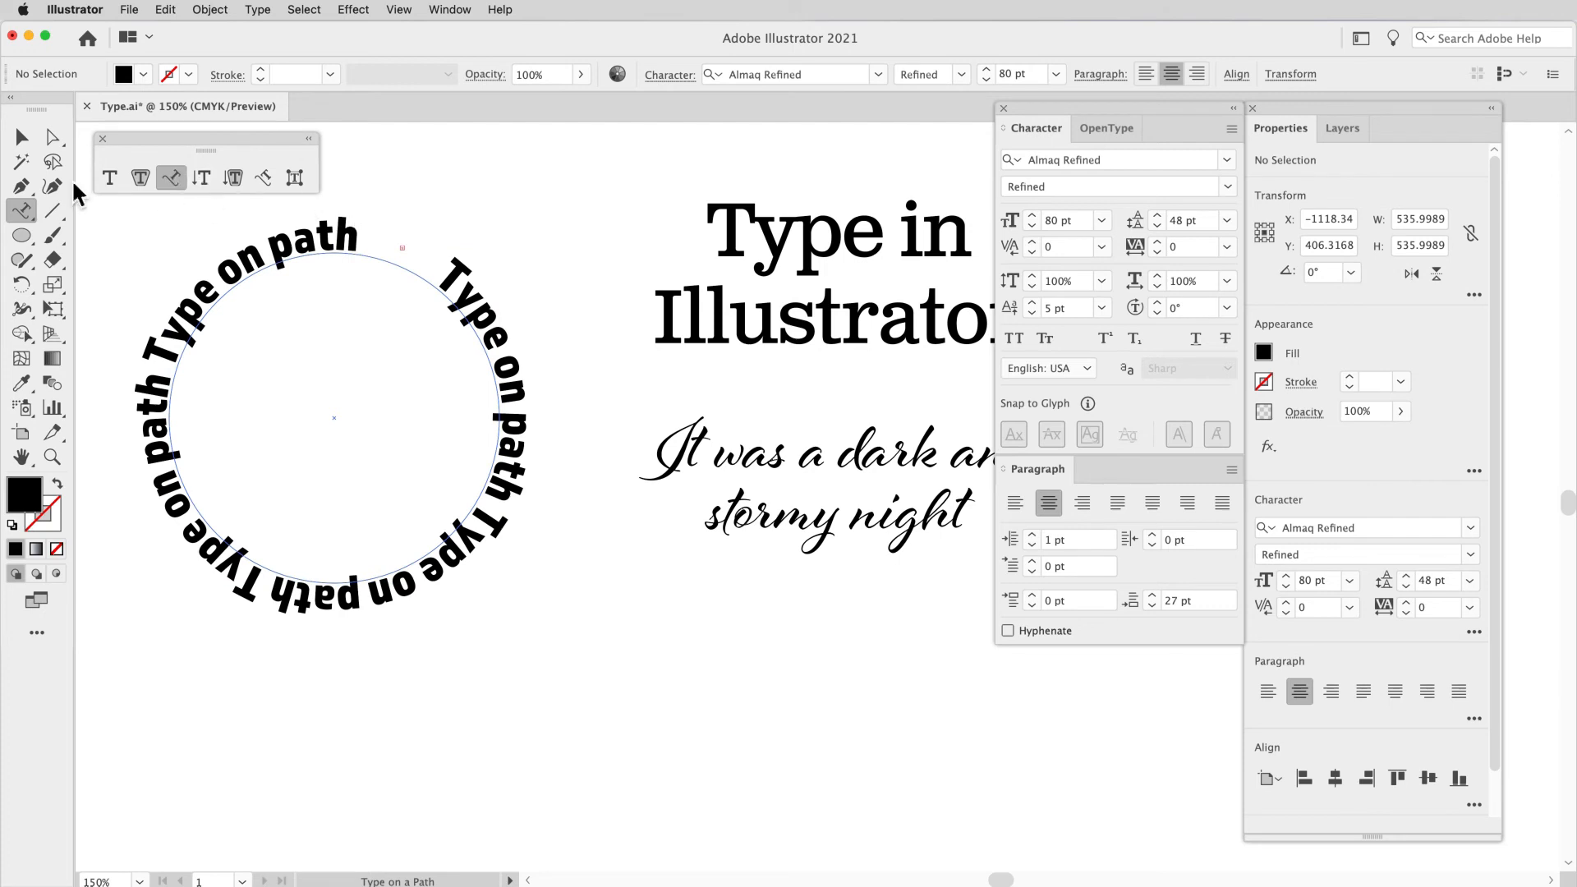
Step: Insert an extra space before the last "Type on path" phrase on the circle
click(20, 137)
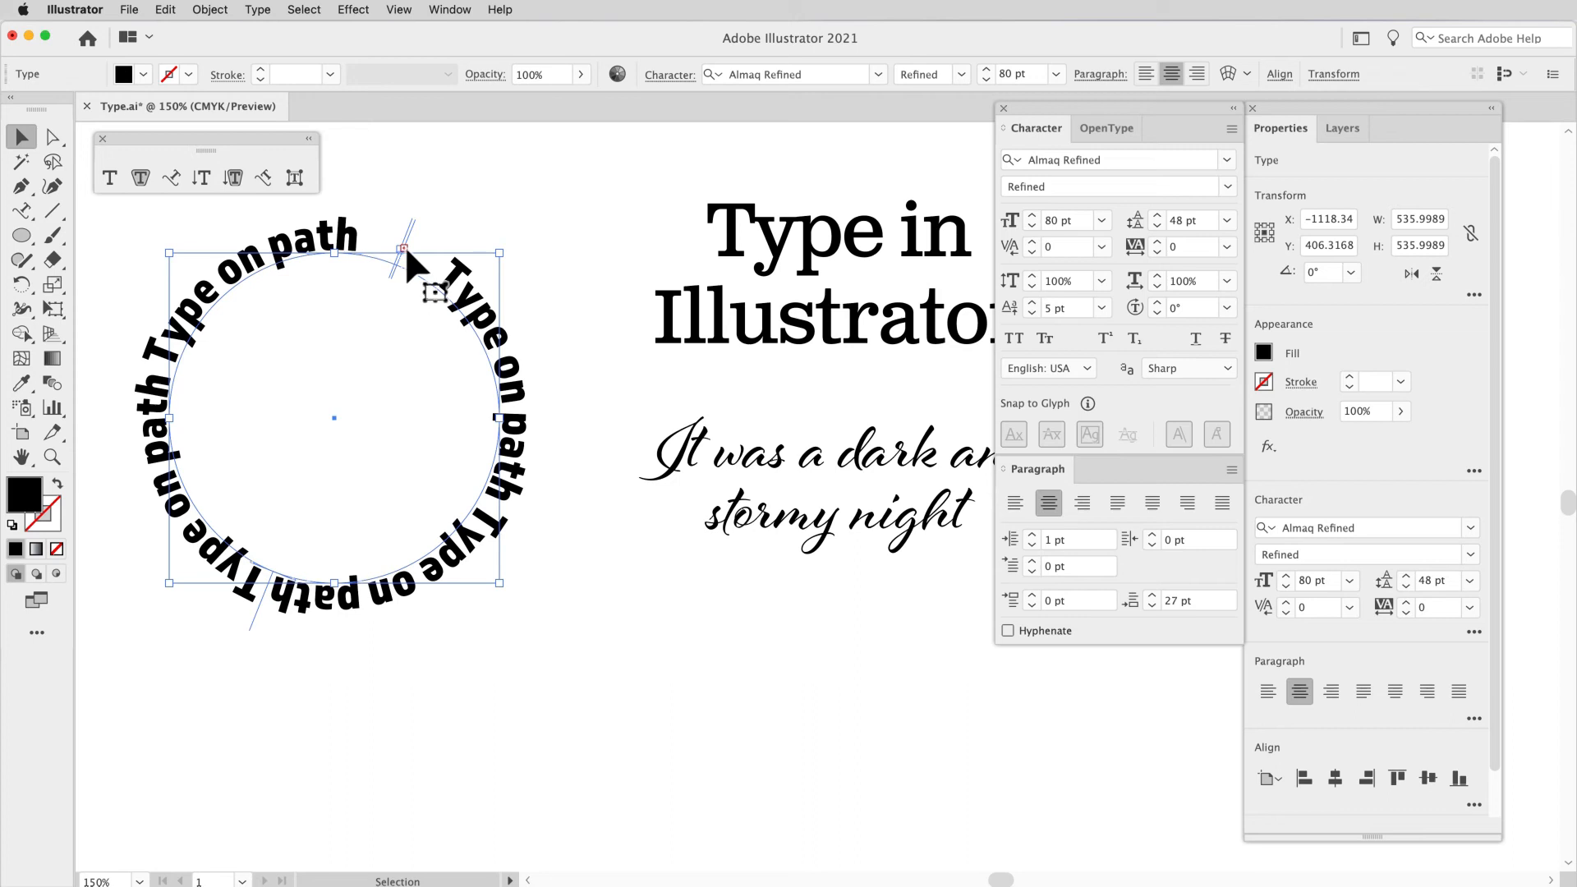
double_click(357, 236)
drag(361, 239, 179, 365)
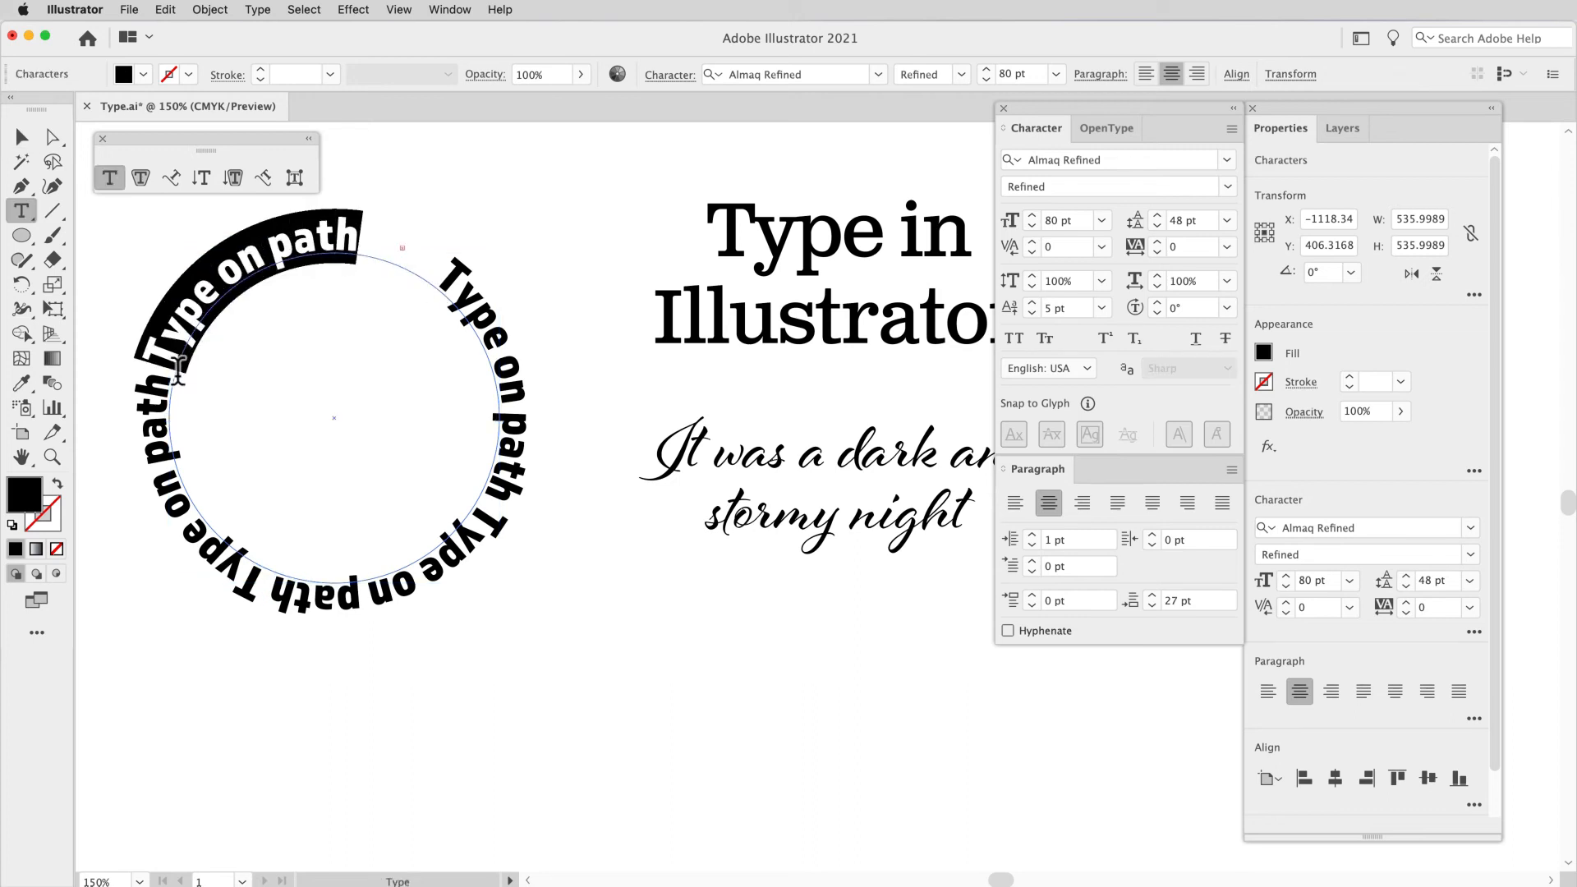
click(179, 365)
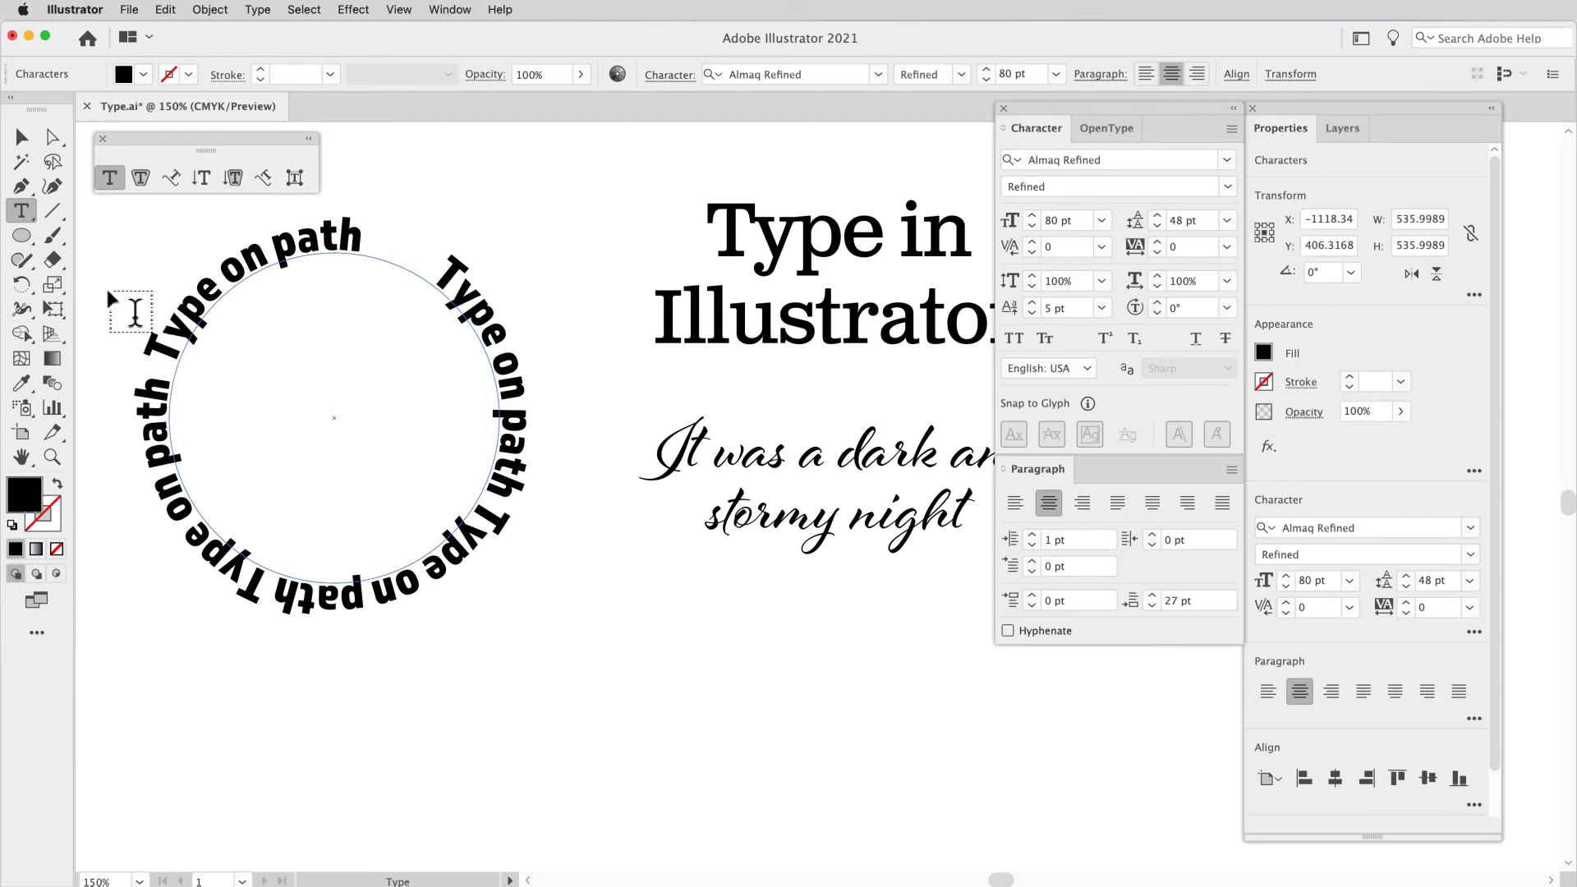
Step: Shift the start bracket of the path type slightly clockwise at the circle's upper right and adjust the end bracket beside it
click(25, 140)
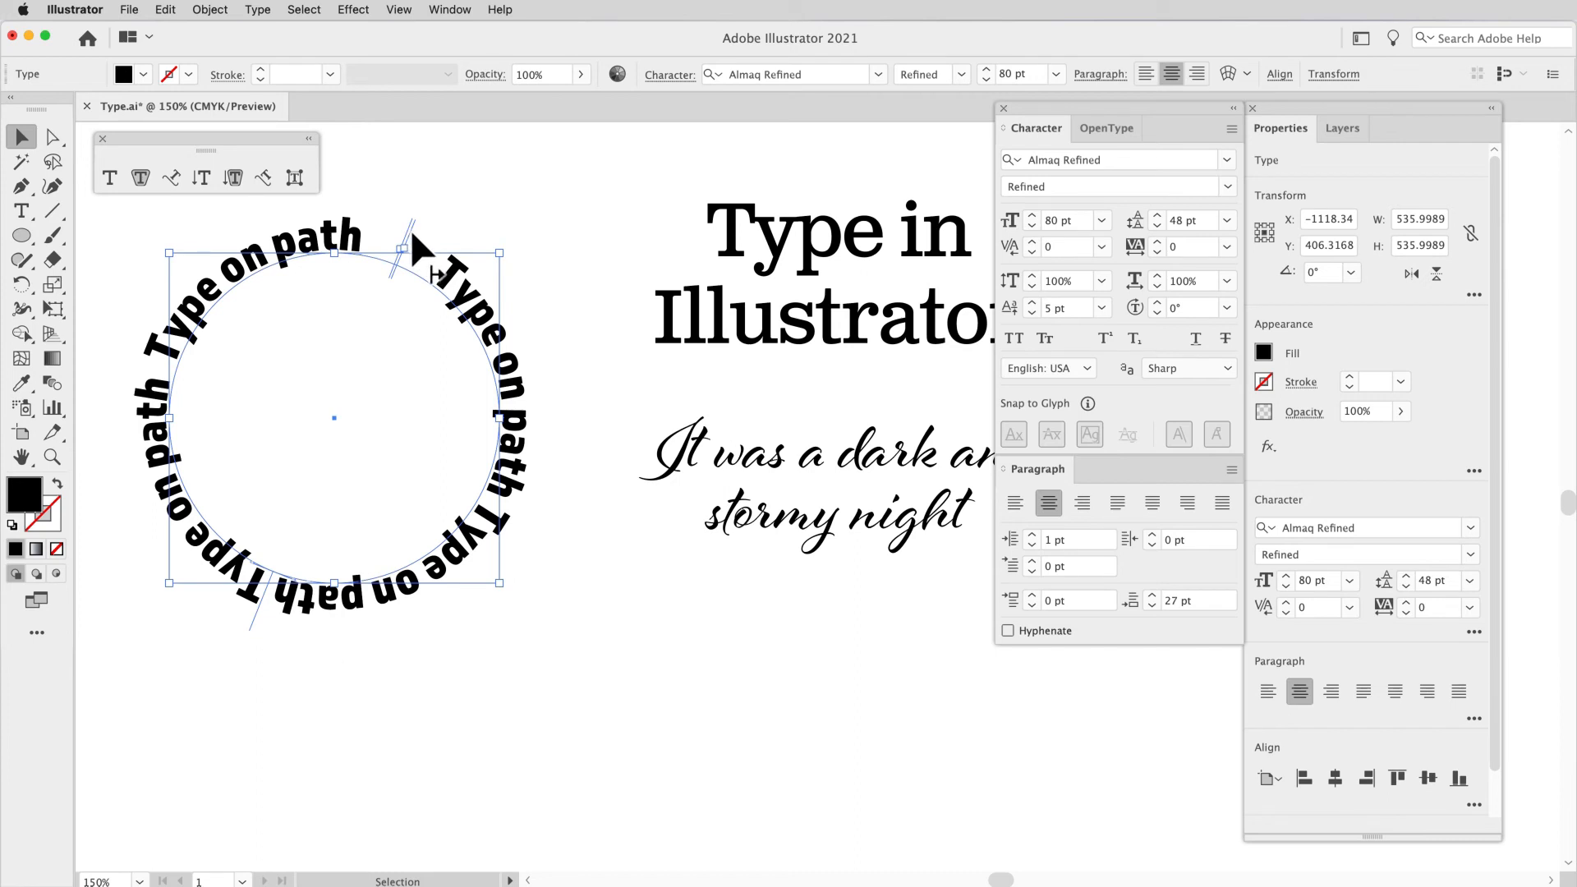
drag(415, 231, 460, 271)
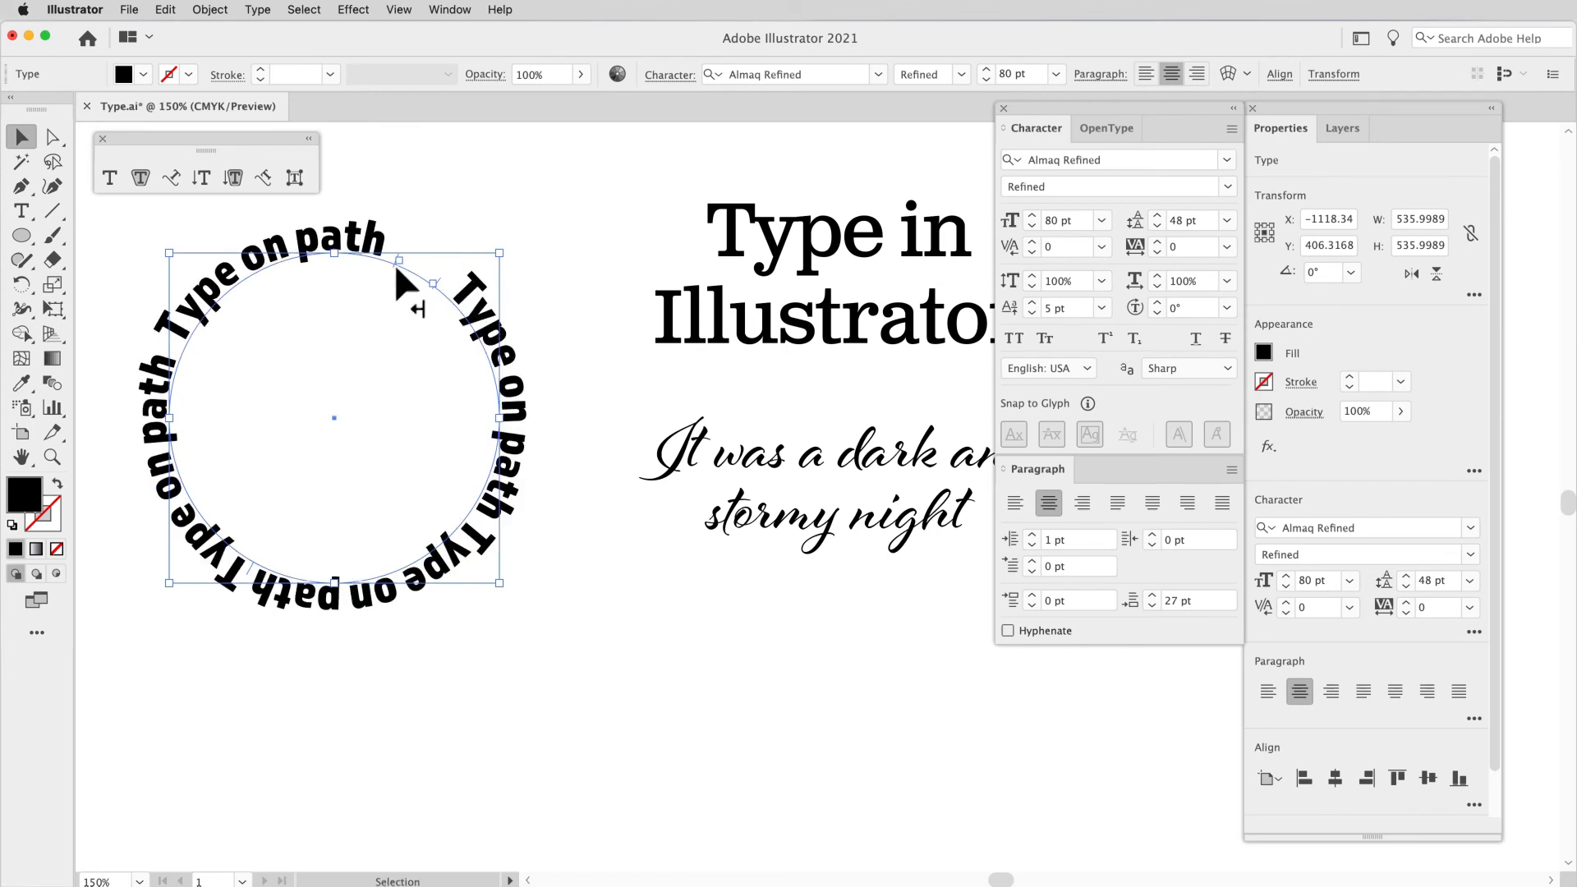
mouse_move(395, 269)
mouse_down()
mouse_move(345, 262)
mouse_move(400, 262)
mouse_up()
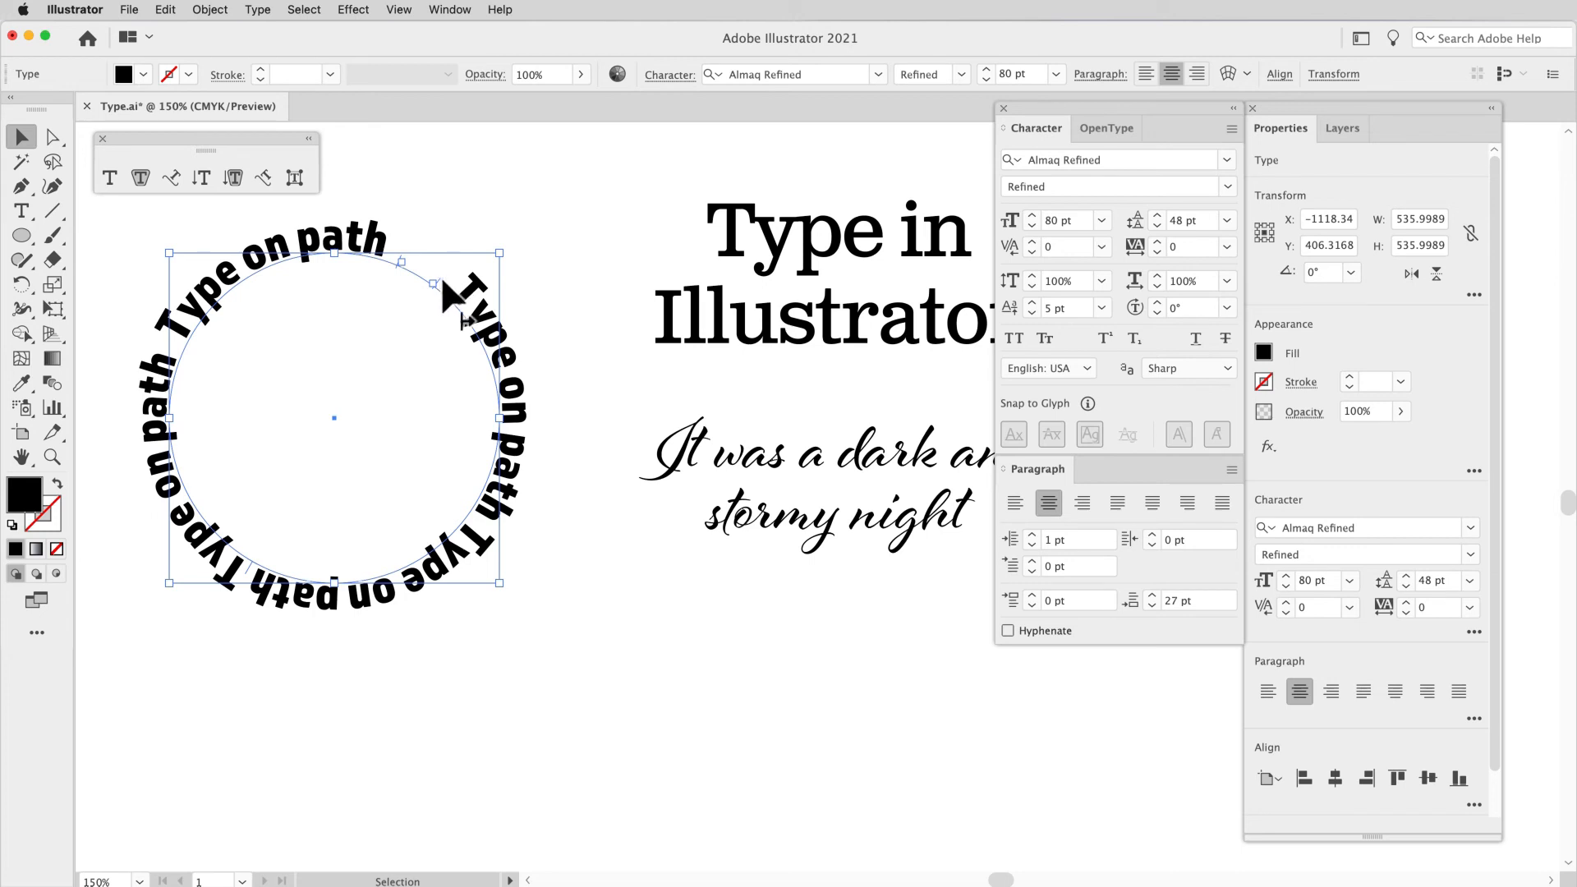
mouse_move(444, 282)
mouse_down()
mouse_move(436, 269)
mouse_move(461, 249)
mouse_move(424, 306)
mouse_move(442, 283)
mouse_up()
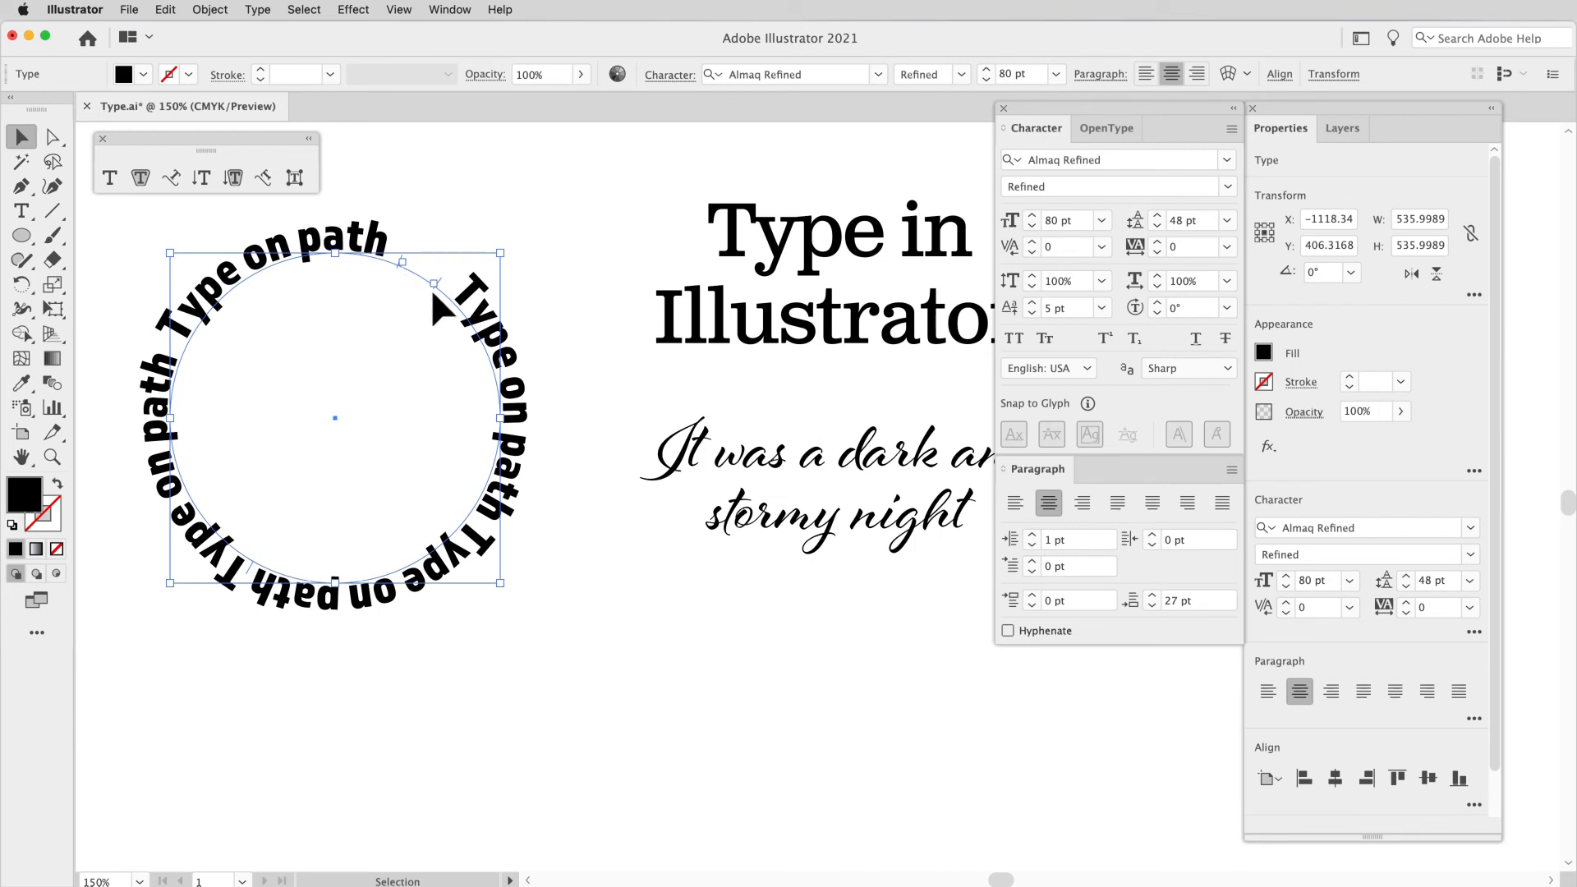
Step: Move the path type's start and end brackets to the circle's lower left and shift the circle slightly down and right
drag(446, 307, 229, 516)
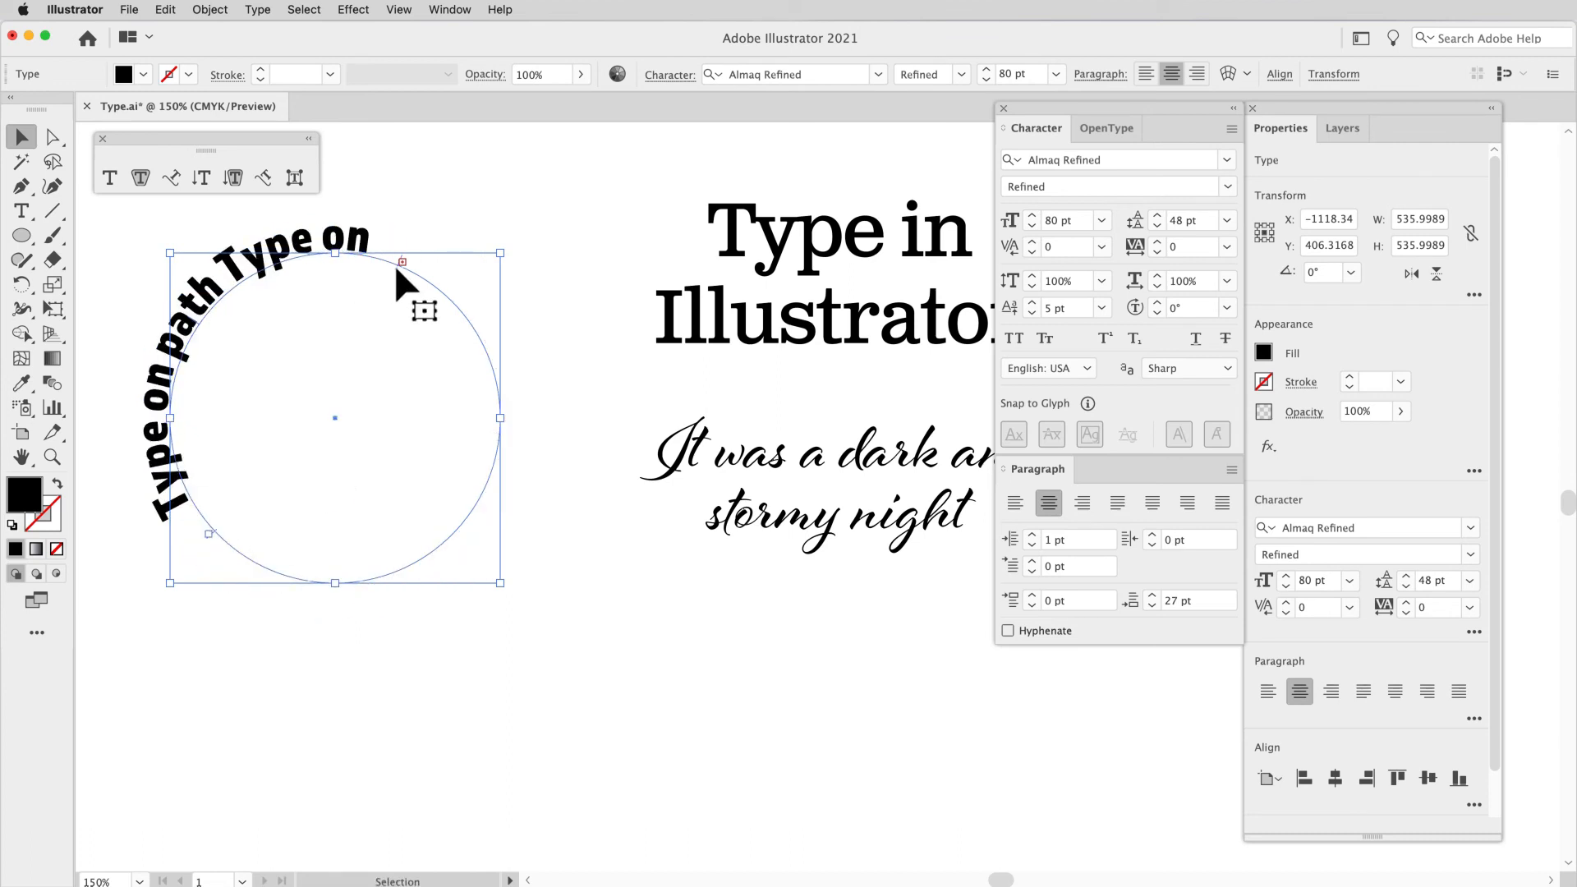
drag(396, 267, 474, 352)
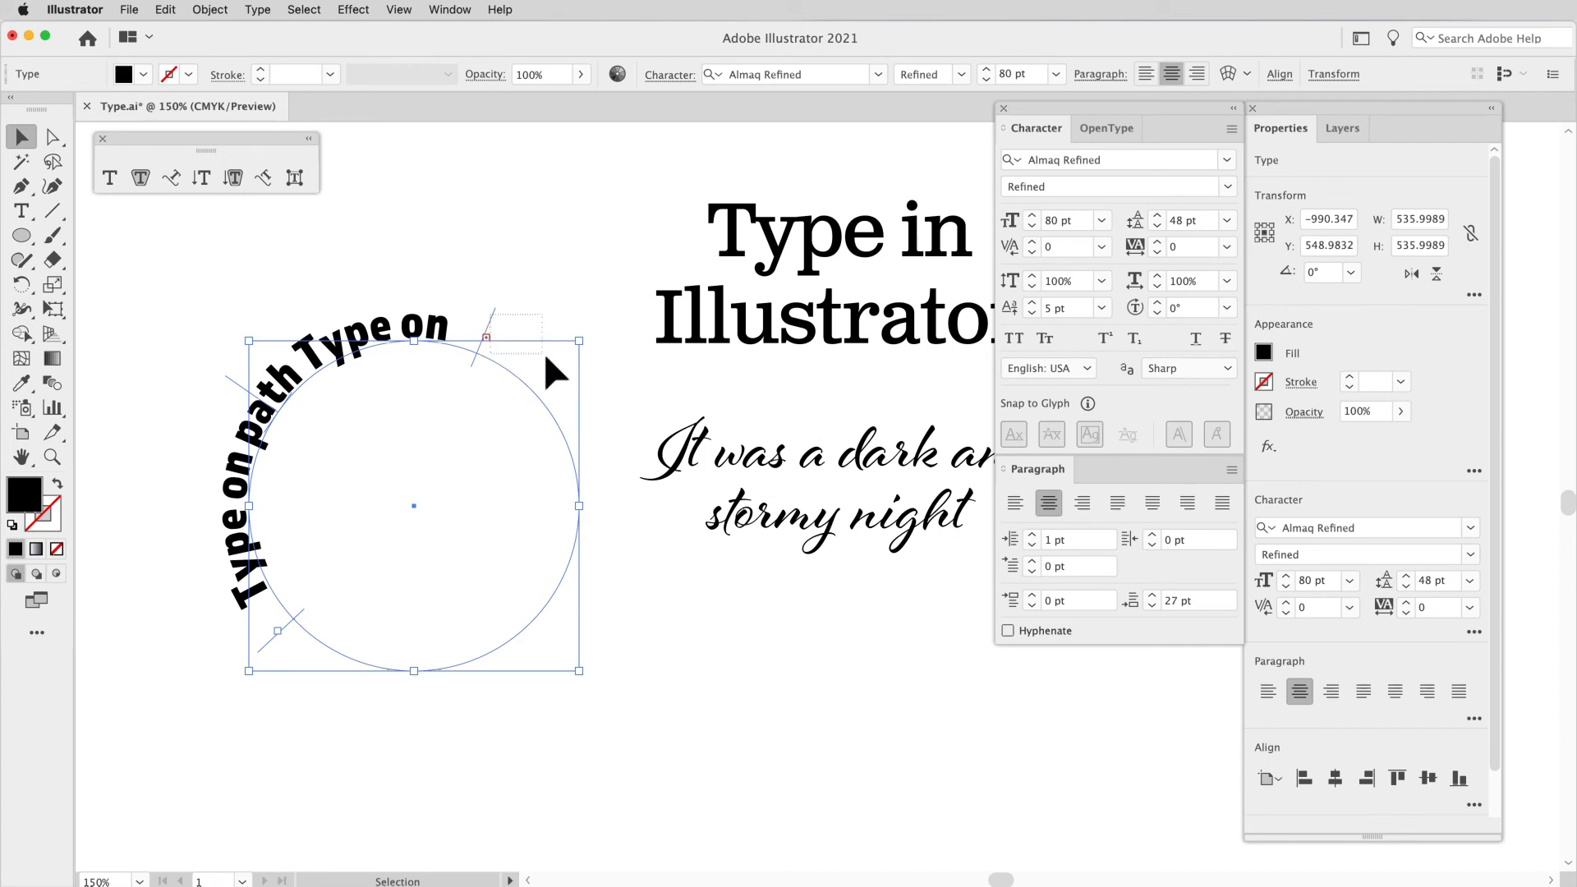
drag(474, 356, 309, 657)
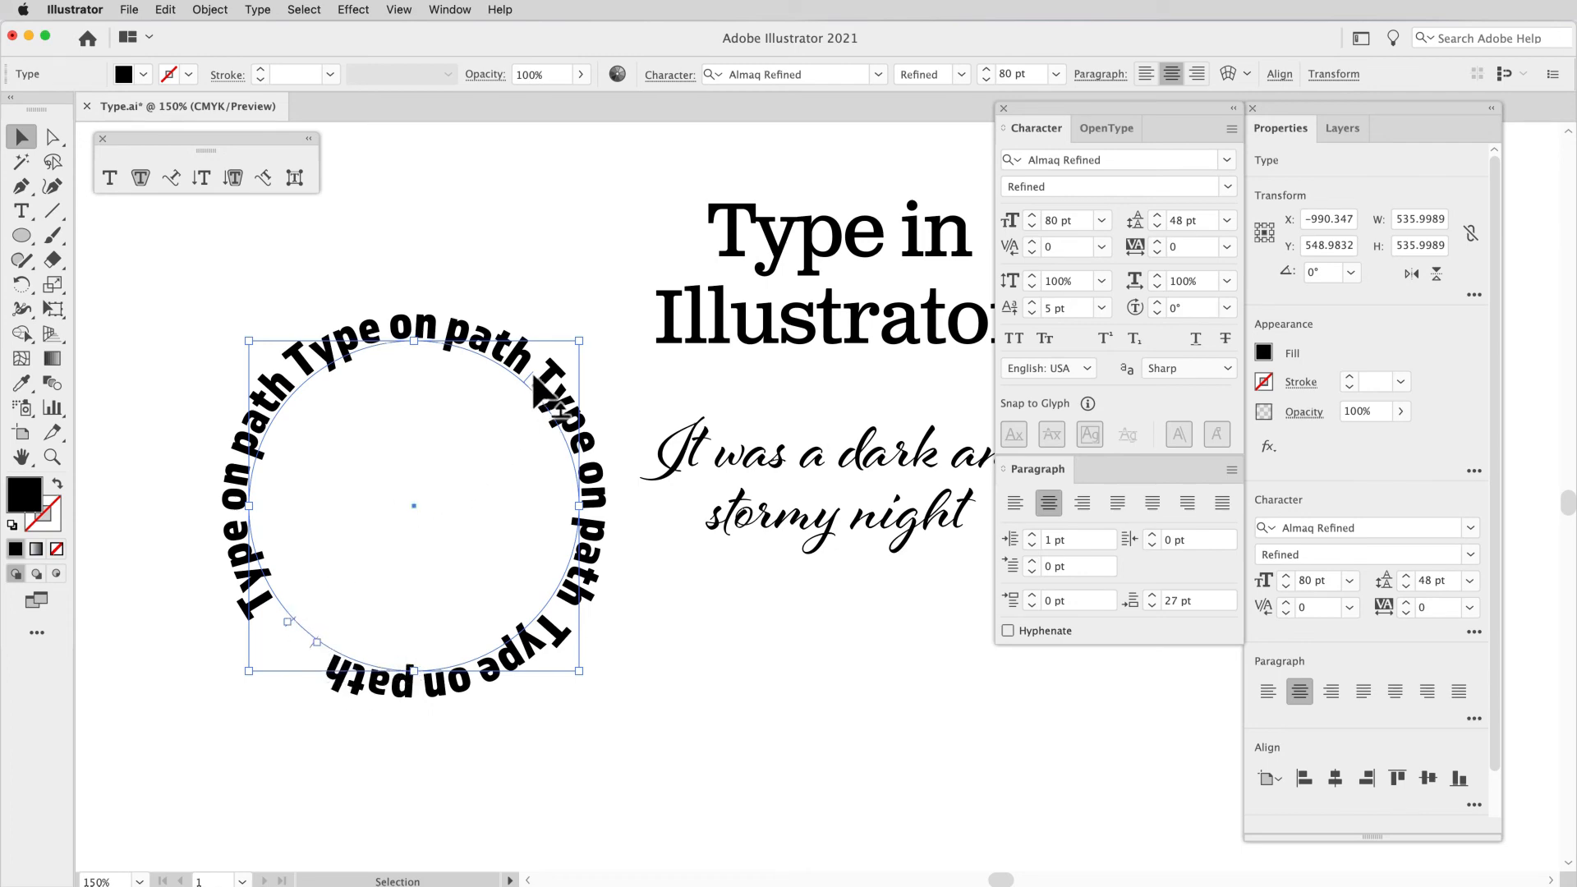
Step: Slide the path type around the circle so that one "Type on path" phrase starts at the circle's top centre
drag(530, 371, 427, 329)
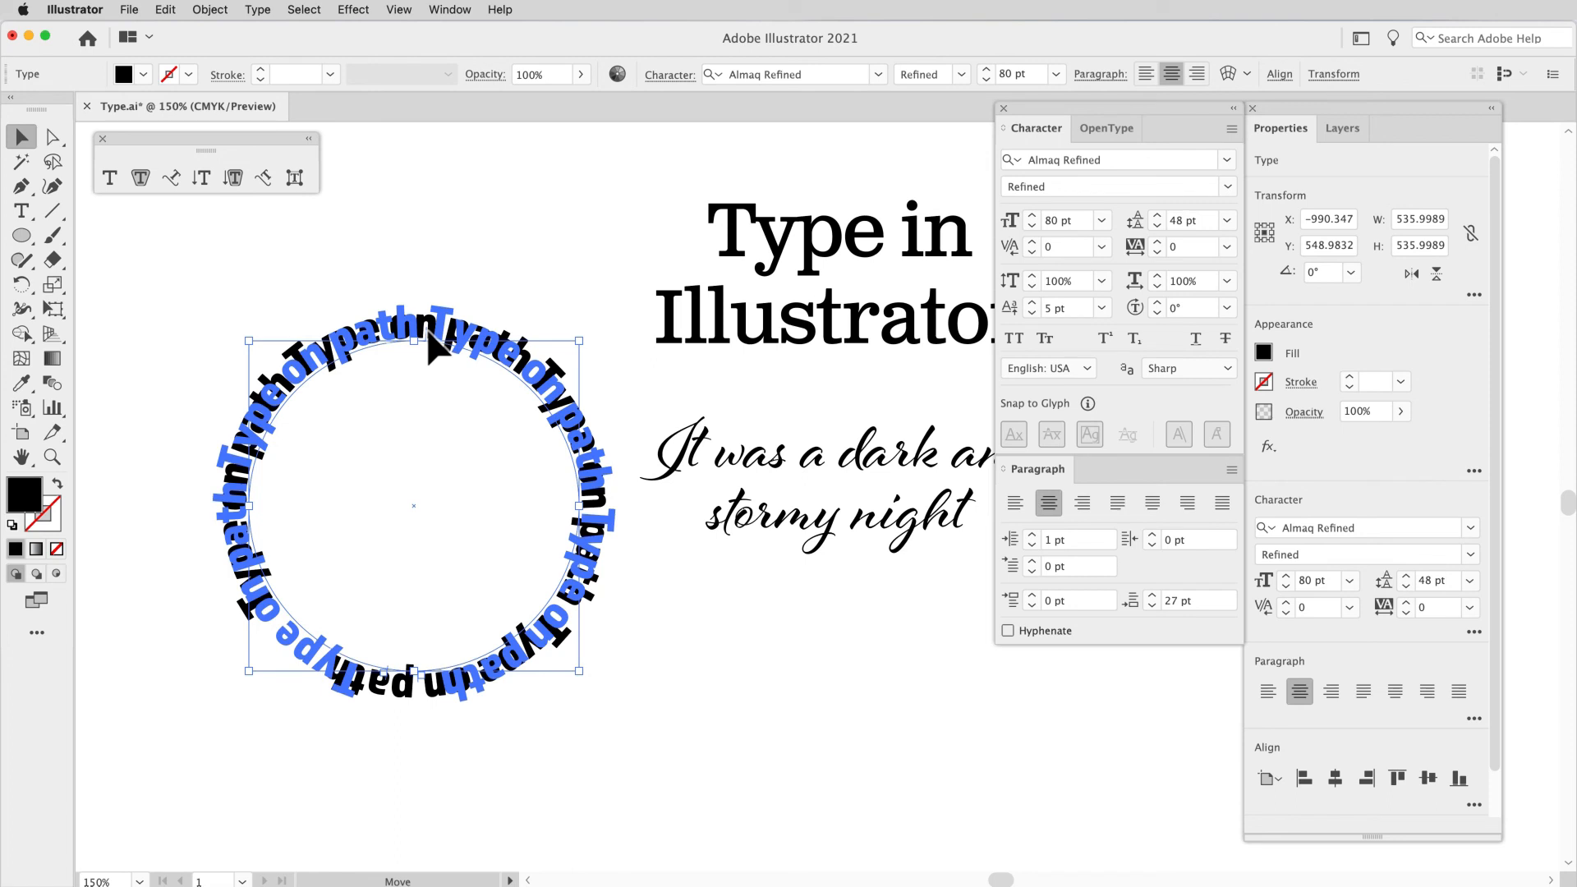
drag(426, 329, 394, 327)
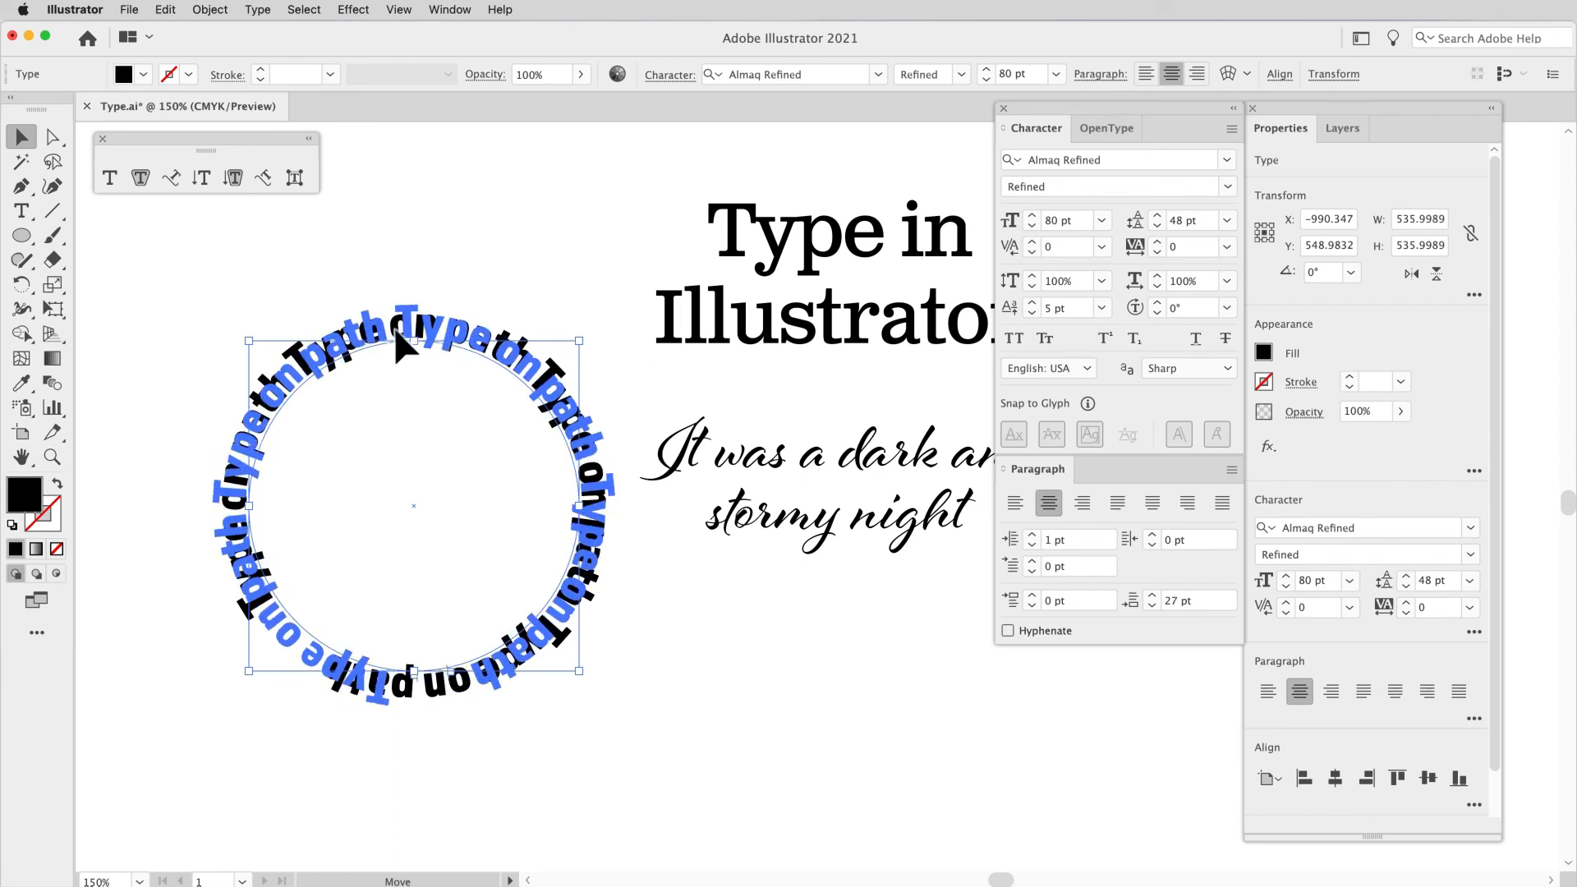
mouse_move(395, 327)
mouse_down()
mouse_move(390, 361)
mouse_move(348, 397)
mouse_move(317, 355)
mouse_move(291, 544)
mouse_move(424, 682)
mouse_move(564, 649)
mouse_move(546, 488)
mouse_move(613, 378)
mouse_move(536, 339)
mouse_move(490, 383)
mouse_move(411, 393)
mouse_move(391, 309)
mouse_move(416, 313)
mouse_up()
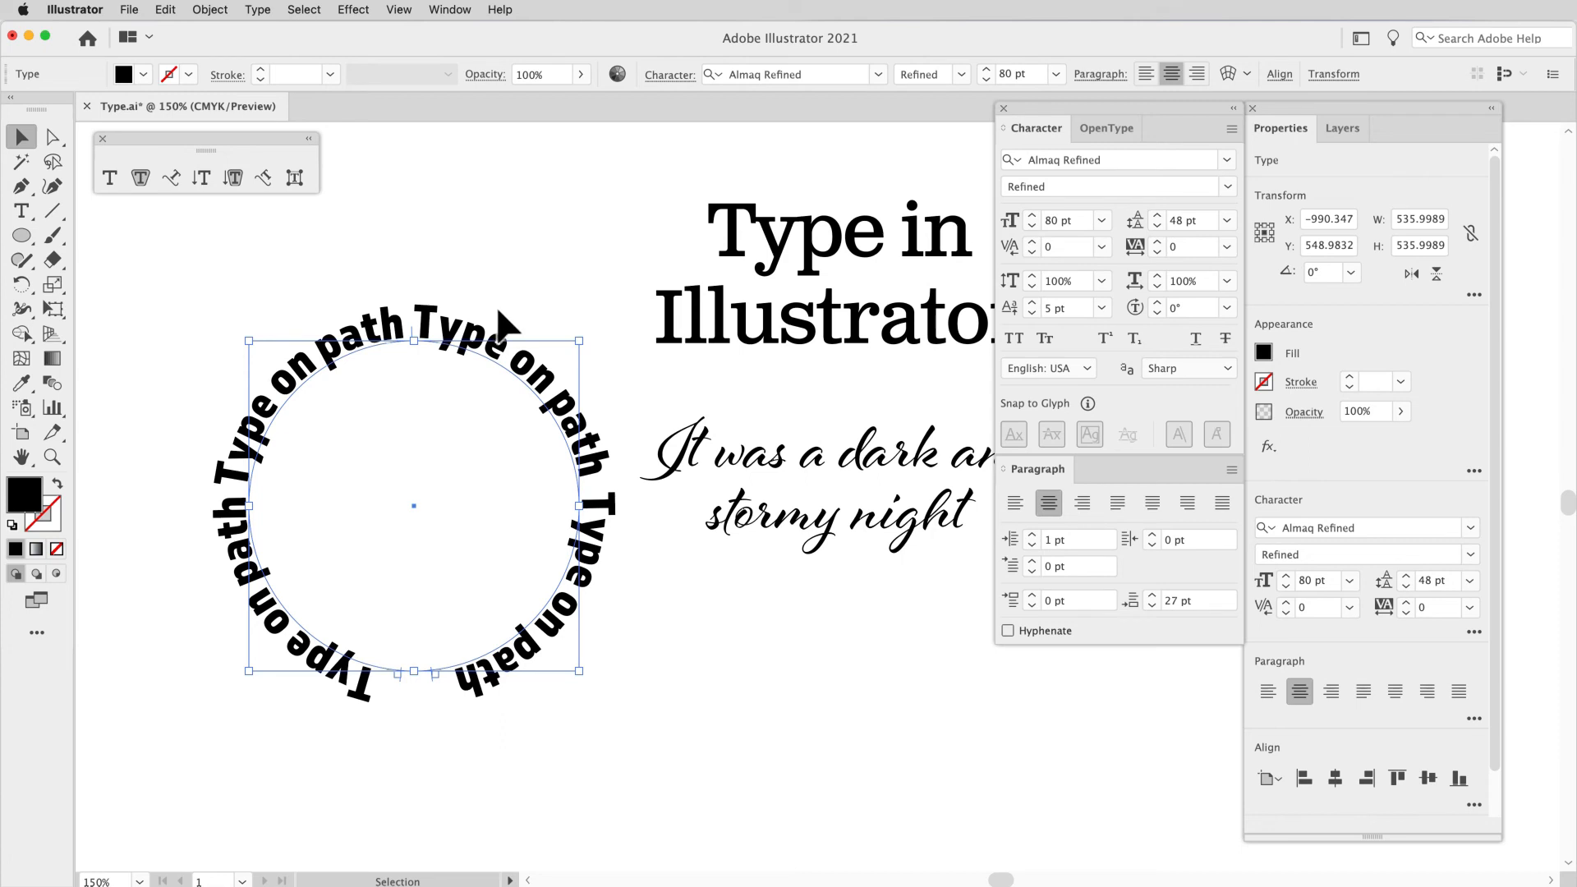
Step: Open the Type on a Path Options for the circular type, move the dialog clear of the artwork and turn on the preview
click(270, 14)
mouse_move(283, 188)
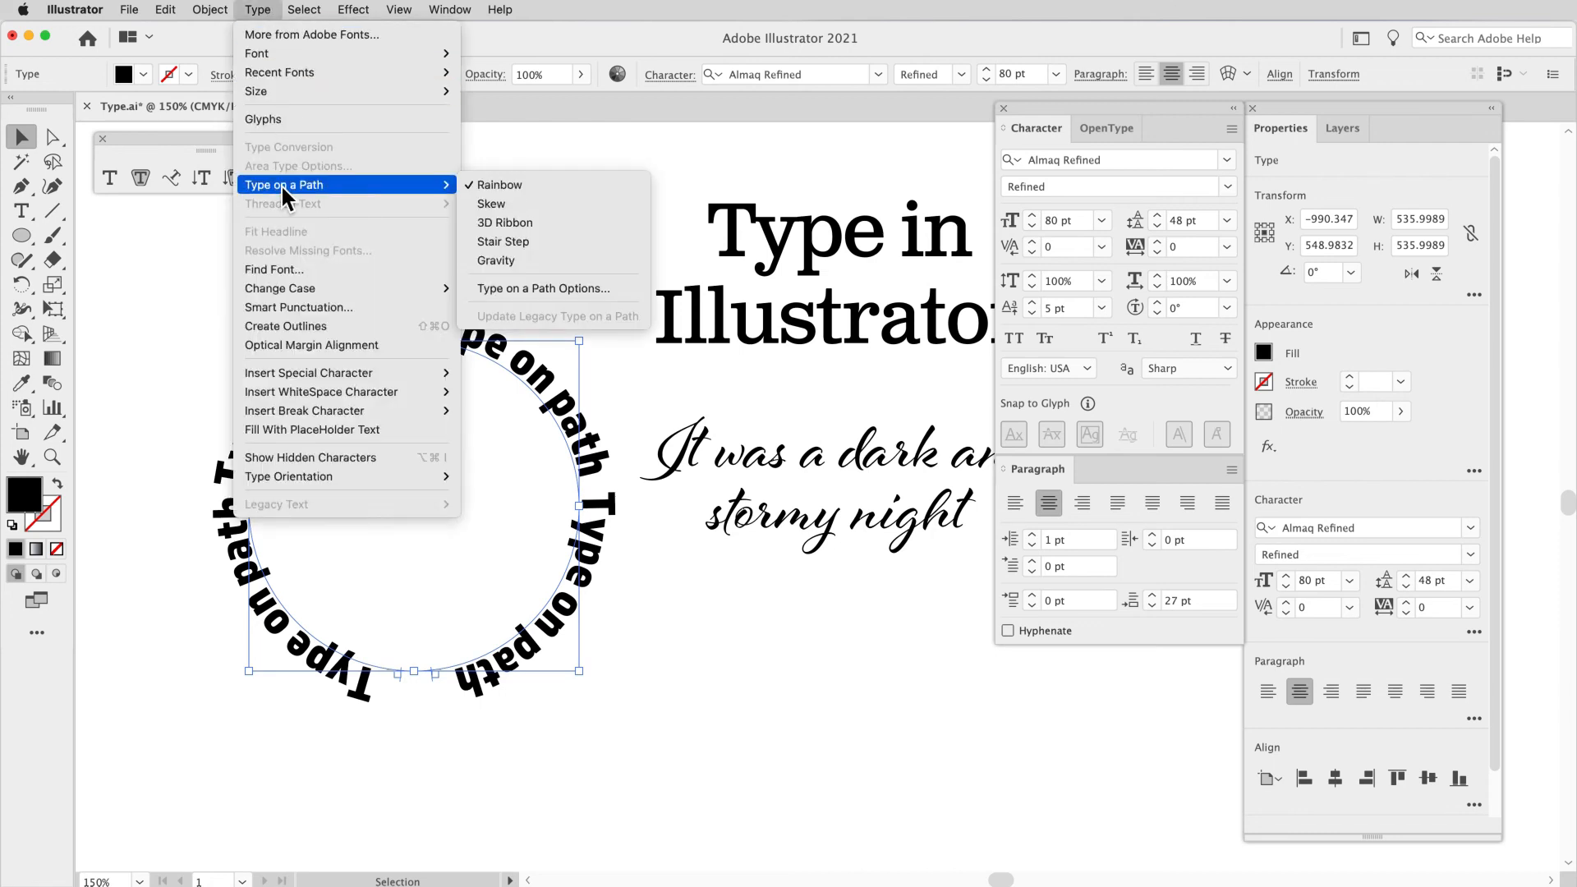
click(524, 290)
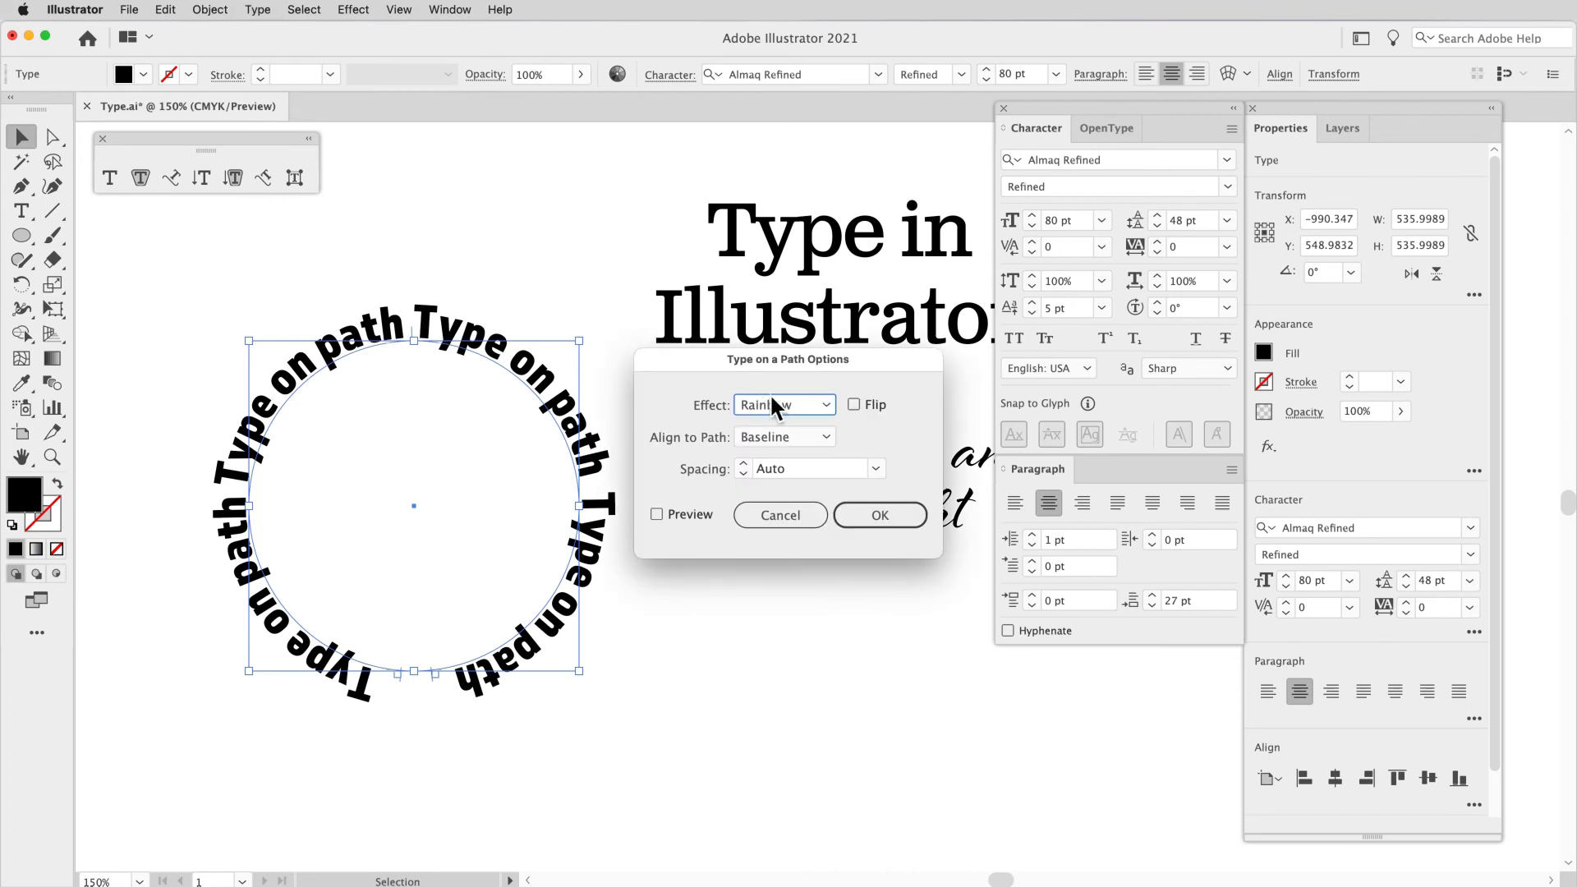
drag(758, 370, 758, 254)
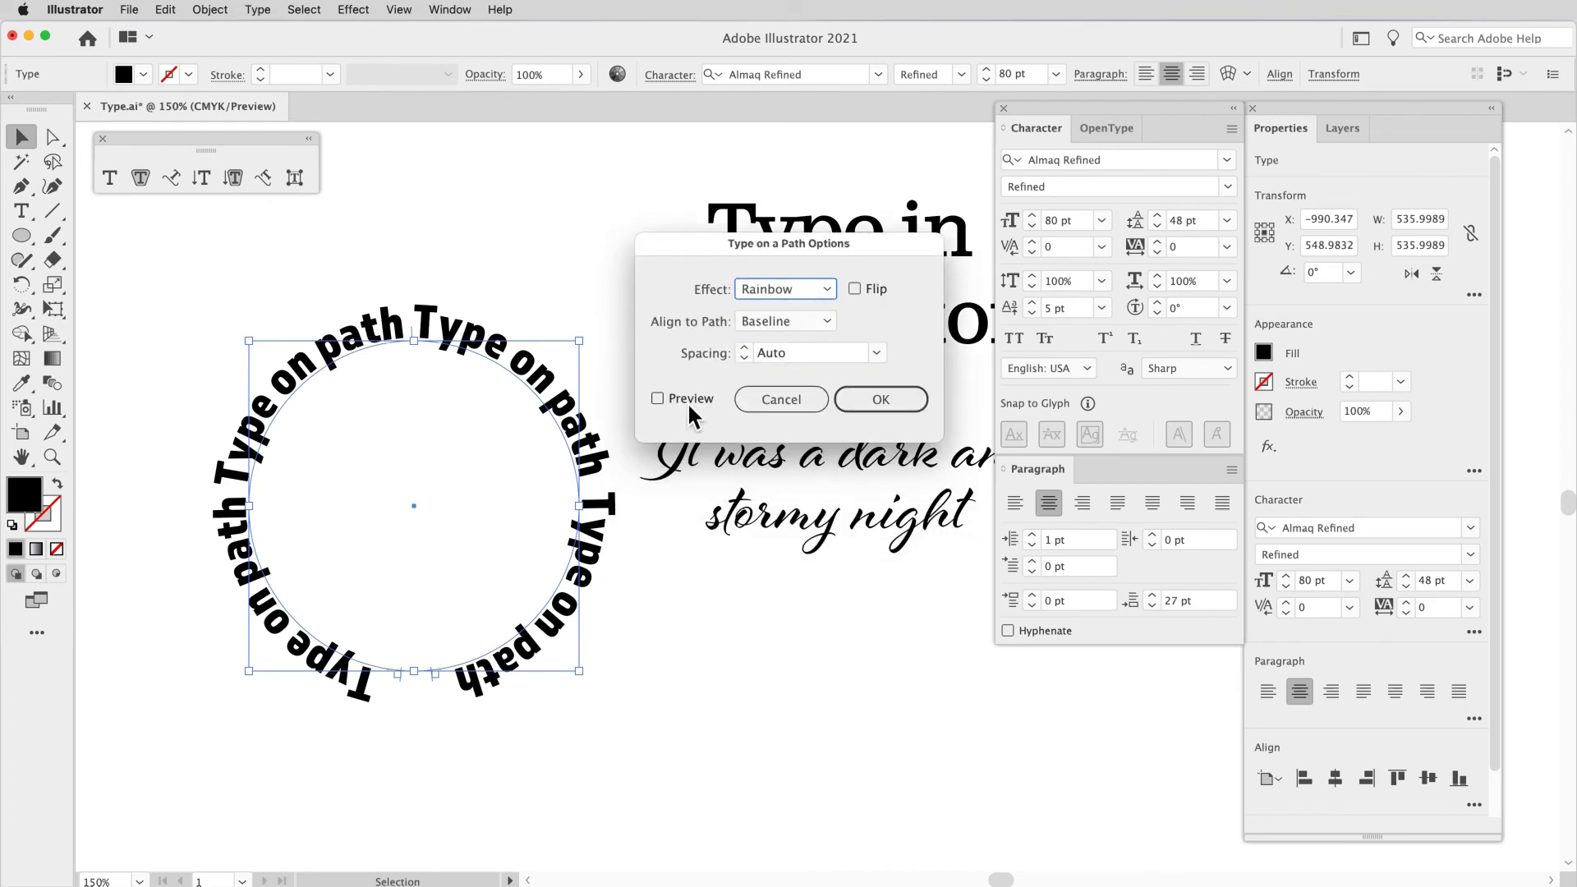
click(657, 399)
Step: Try the Skew, 3D Ribbon, Stair Step and Gravity effects on the circular type and return the effect to Rainbow
click(758, 296)
click(779, 337)
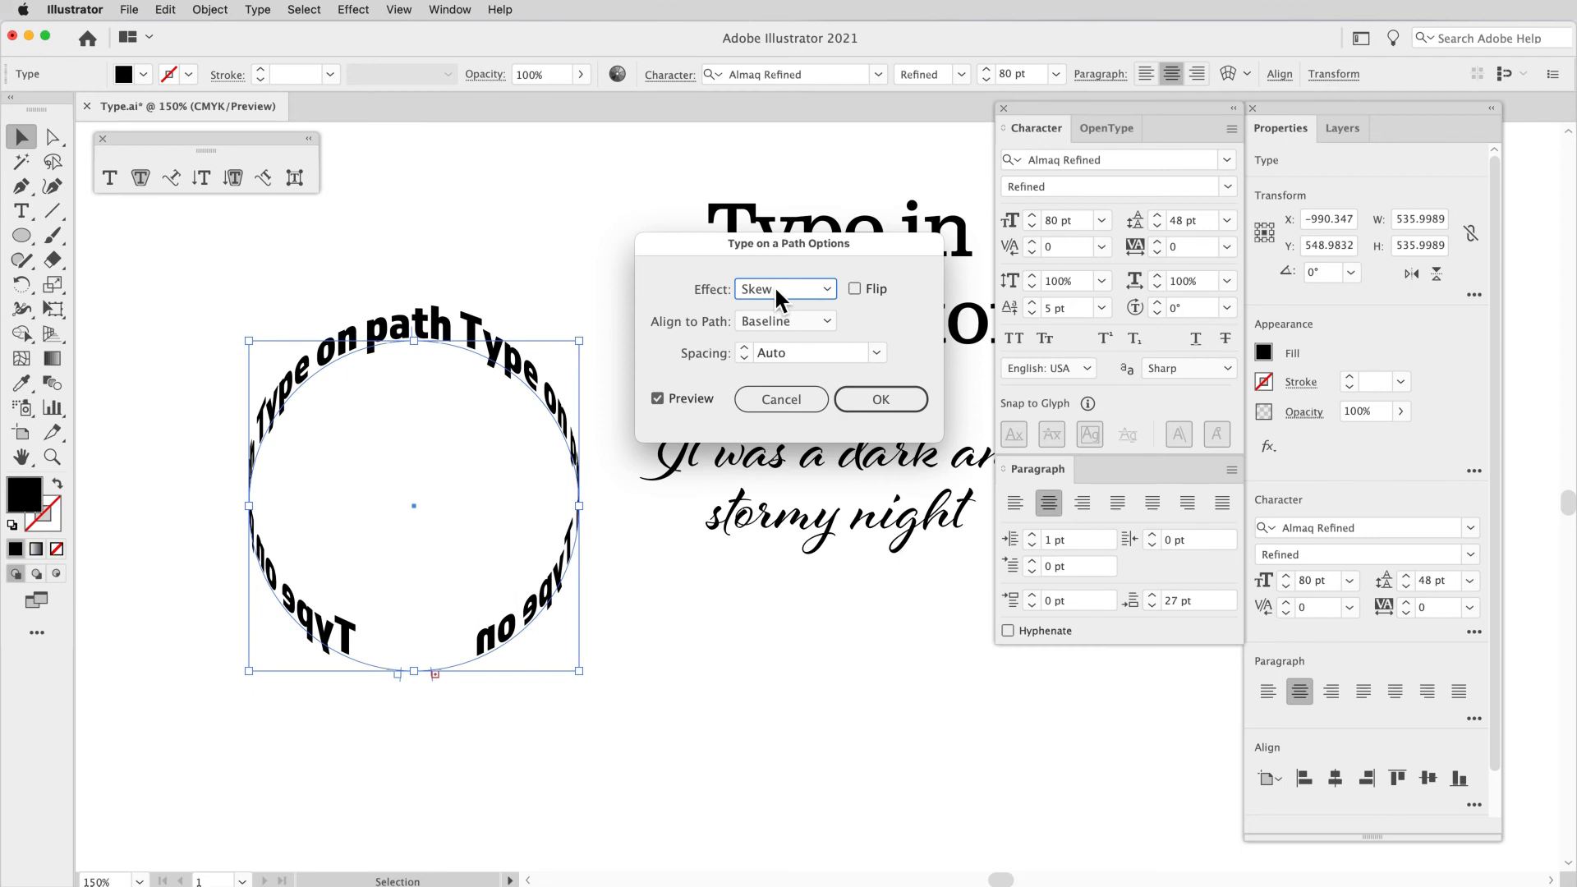
click(774, 284)
click(775, 353)
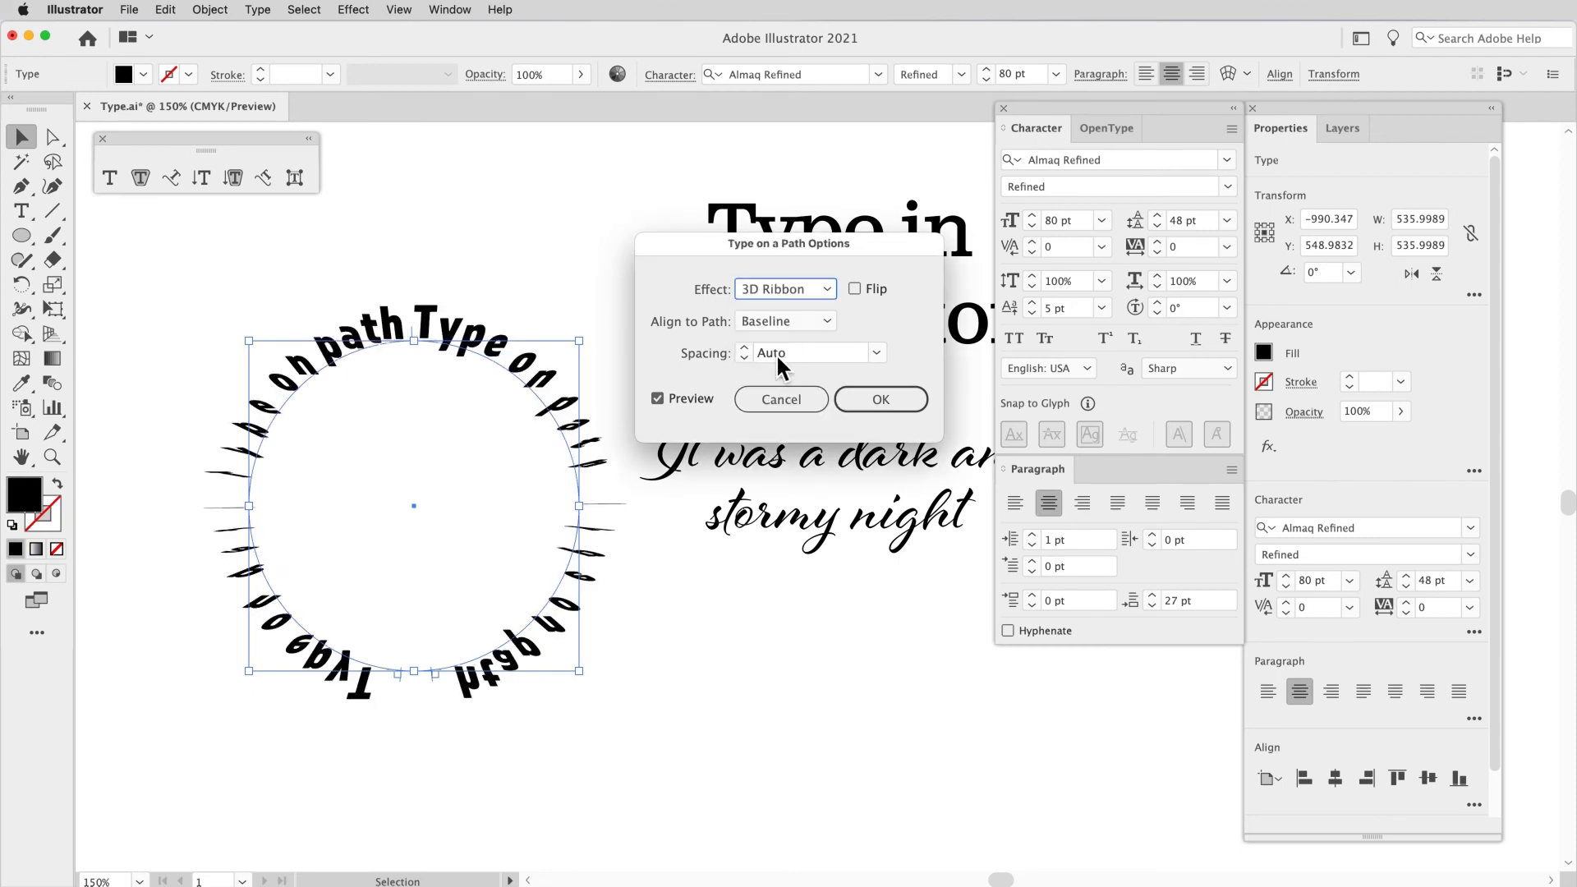
click(781, 291)
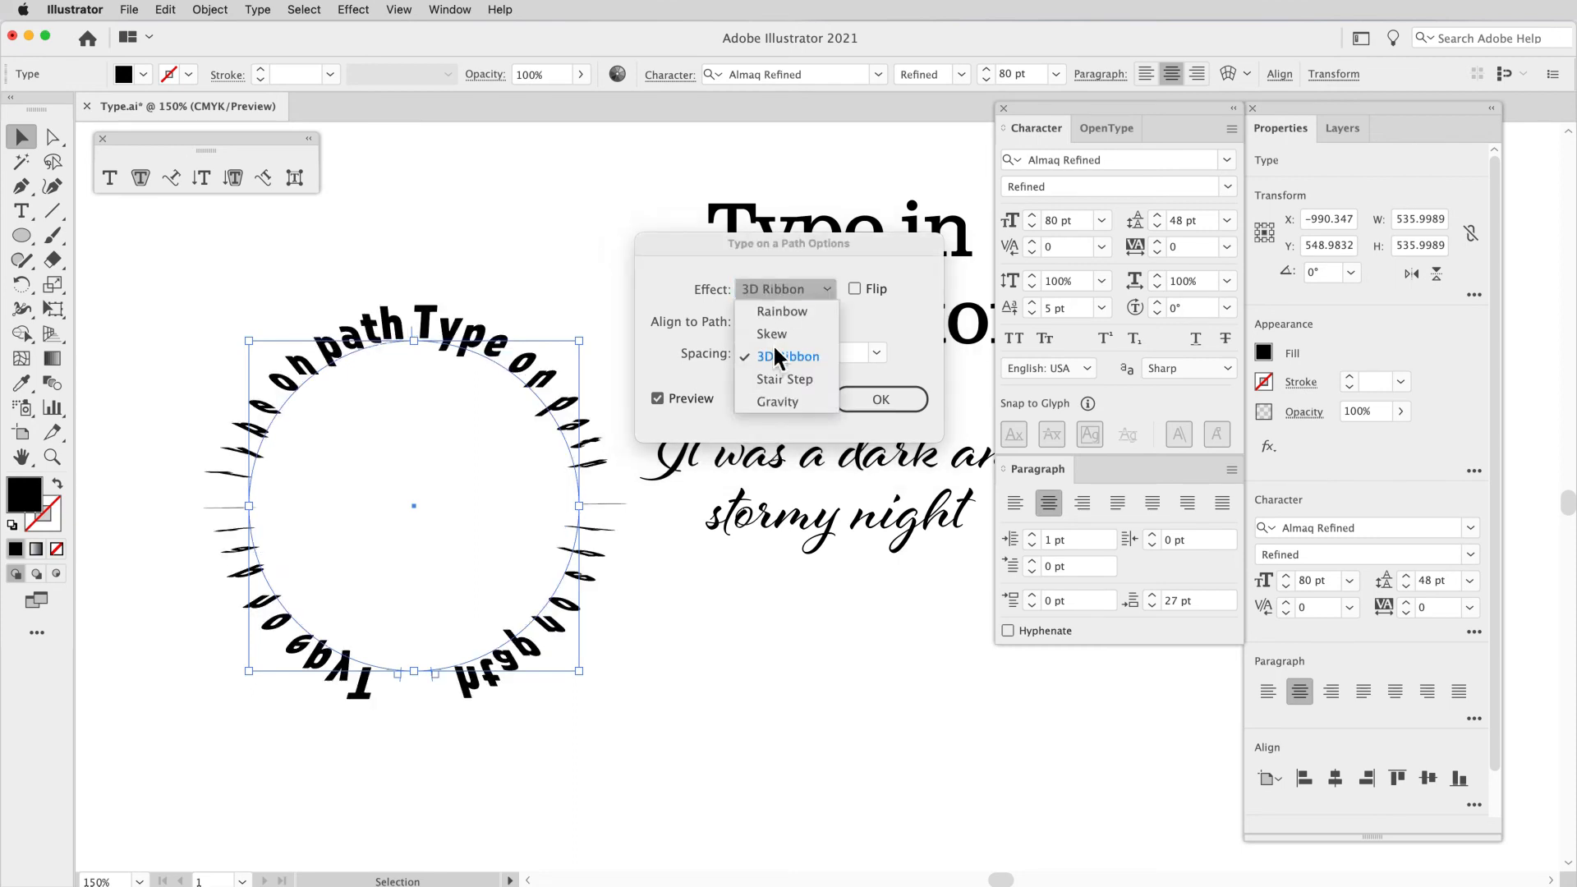
click(779, 380)
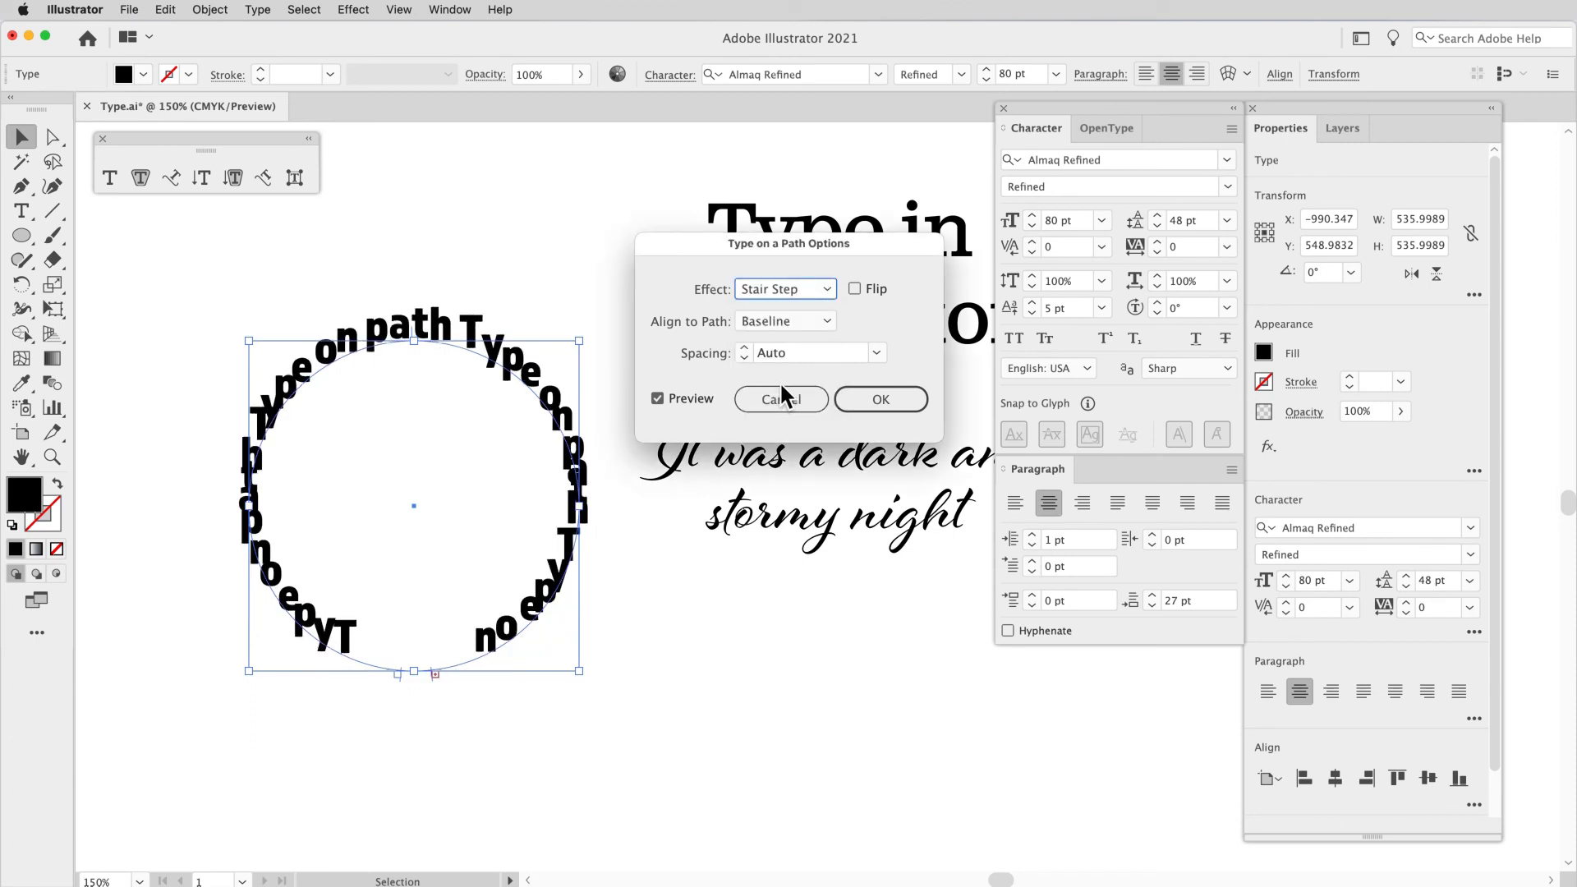
click(781, 292)
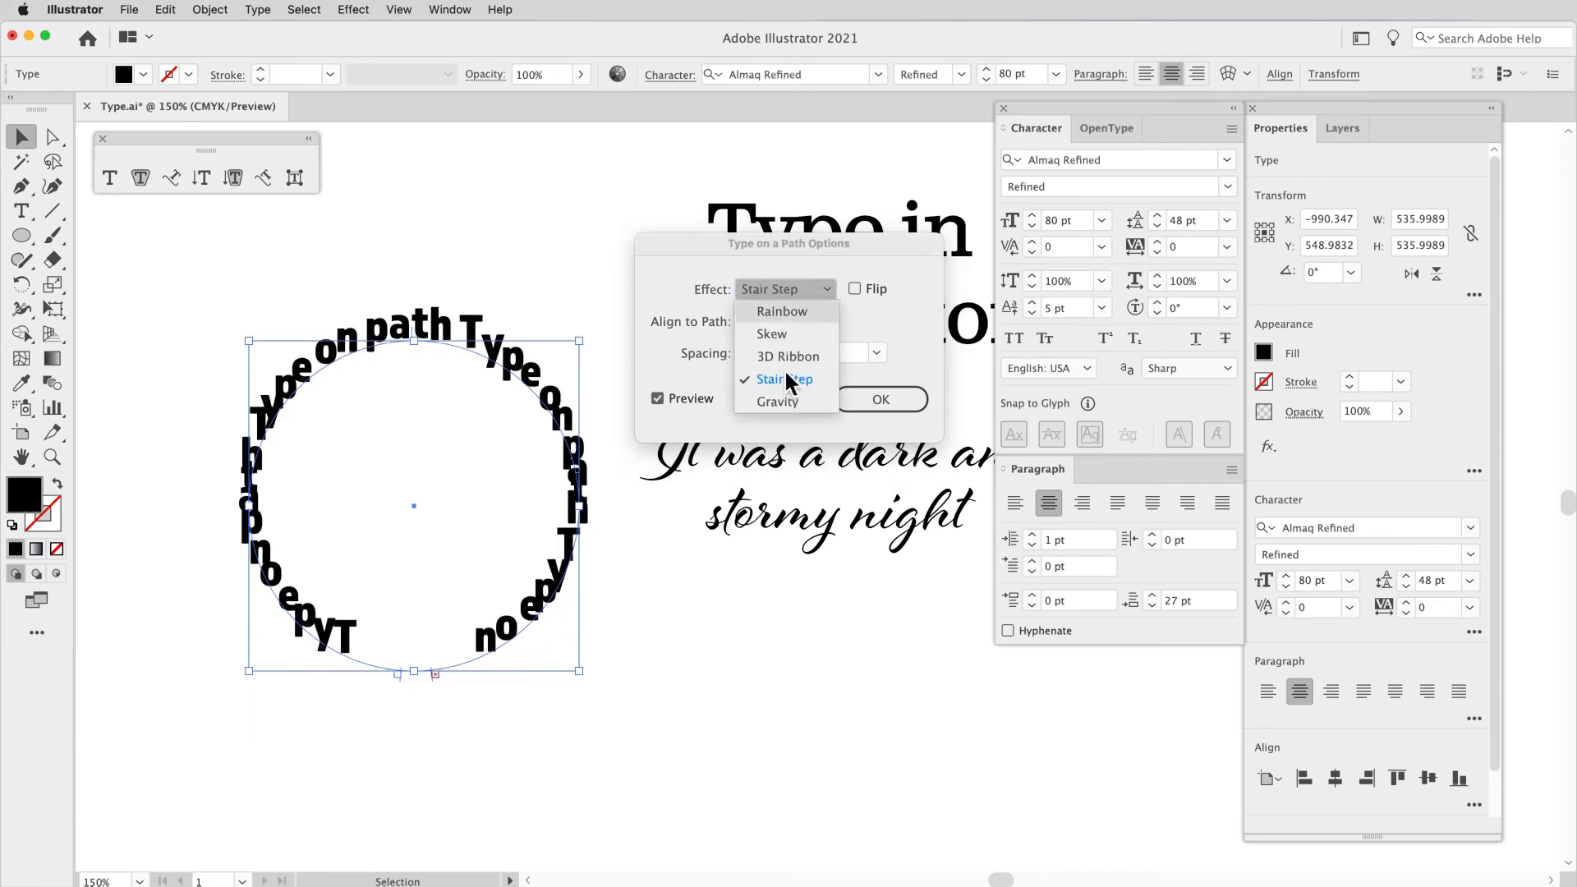
click(787, 399)
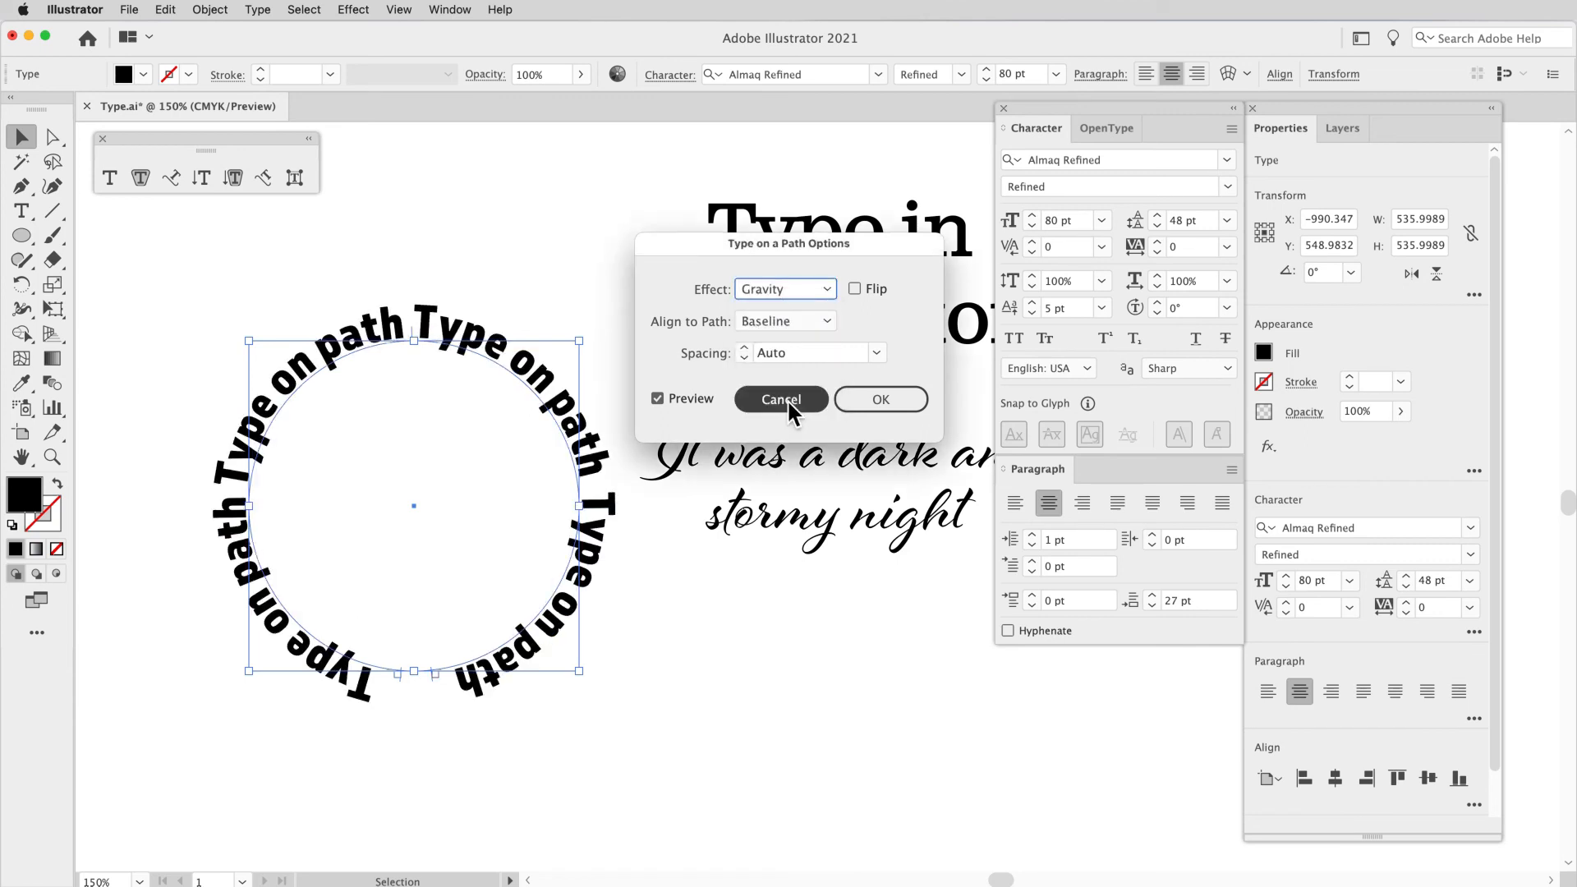
click(785, 286)
click(774, 312)
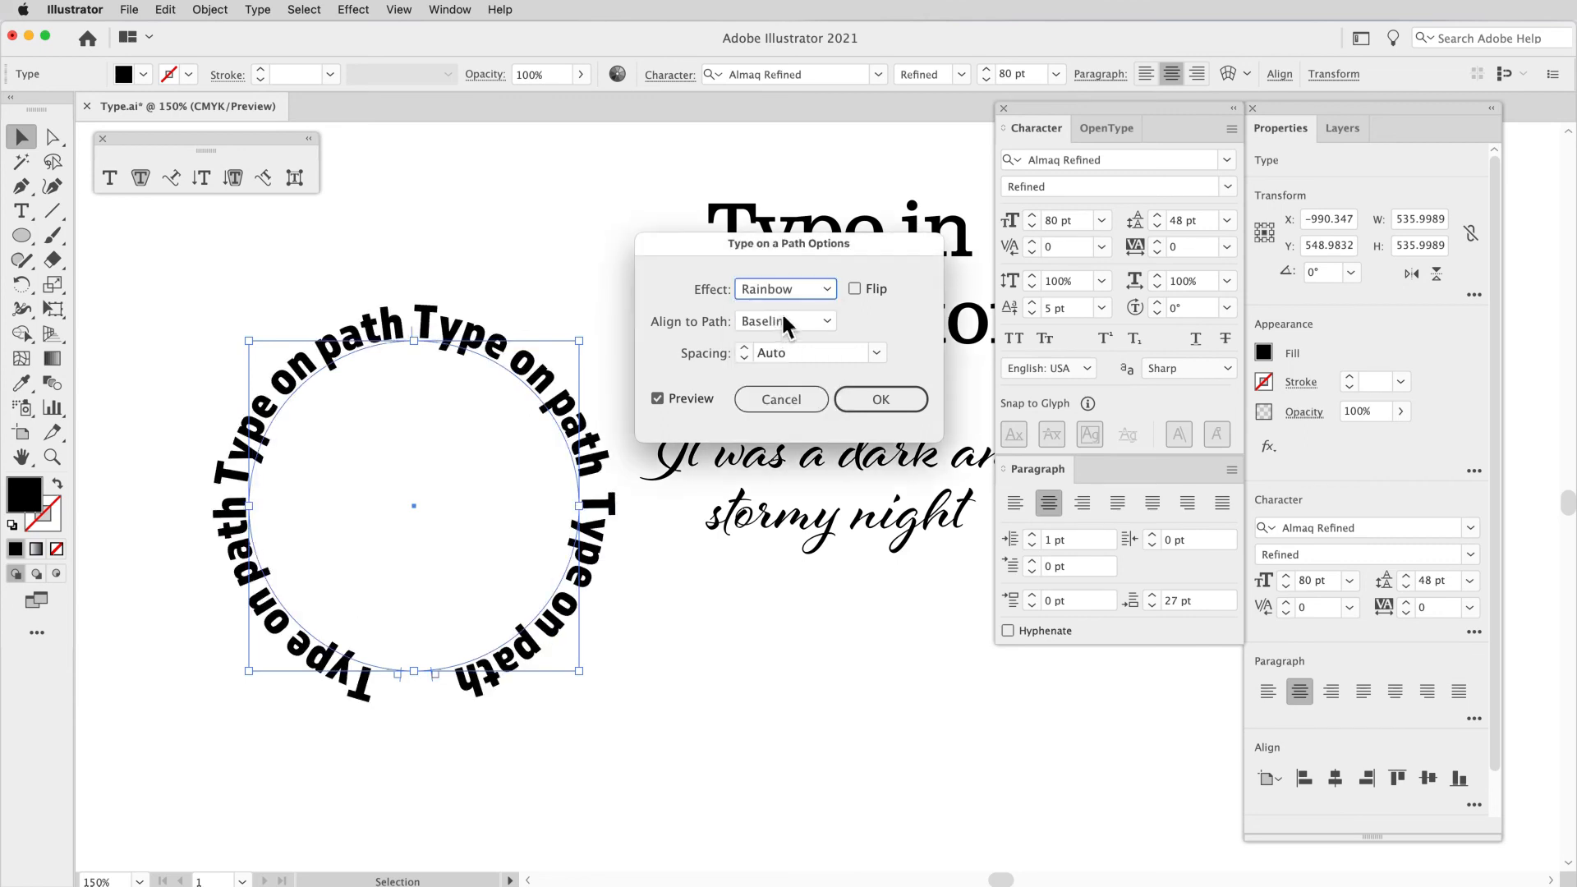
Step: Toggle Flip on and off, and try aligning the circular type to the path by Ascender and Descender before returning to Baseline
click(856, 289)
click(866, 296)
click(803, 321)
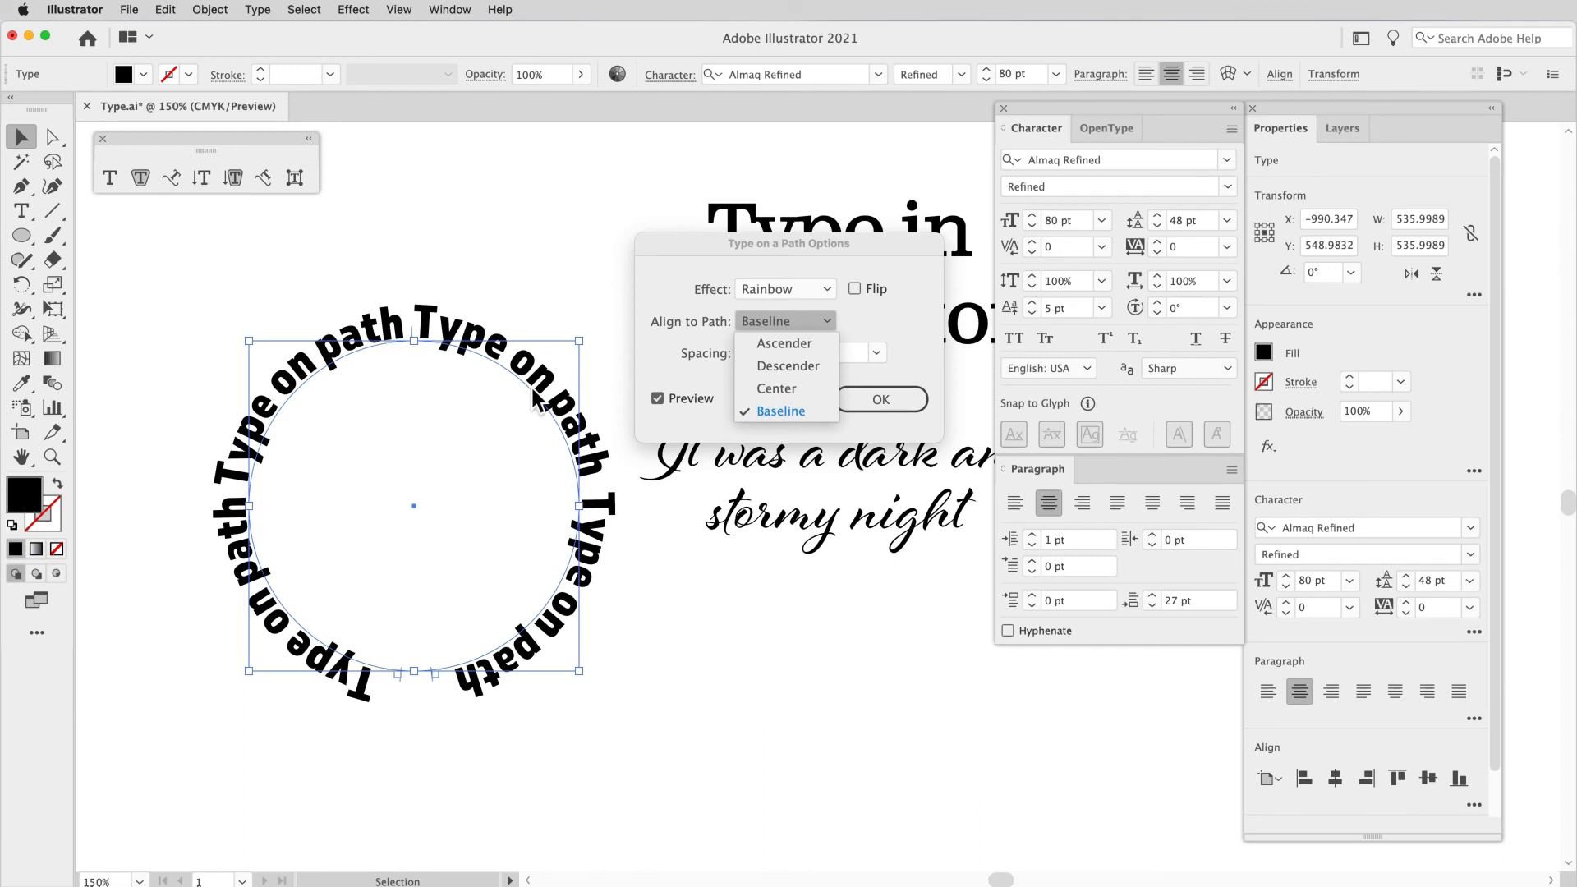
click(779, 345)
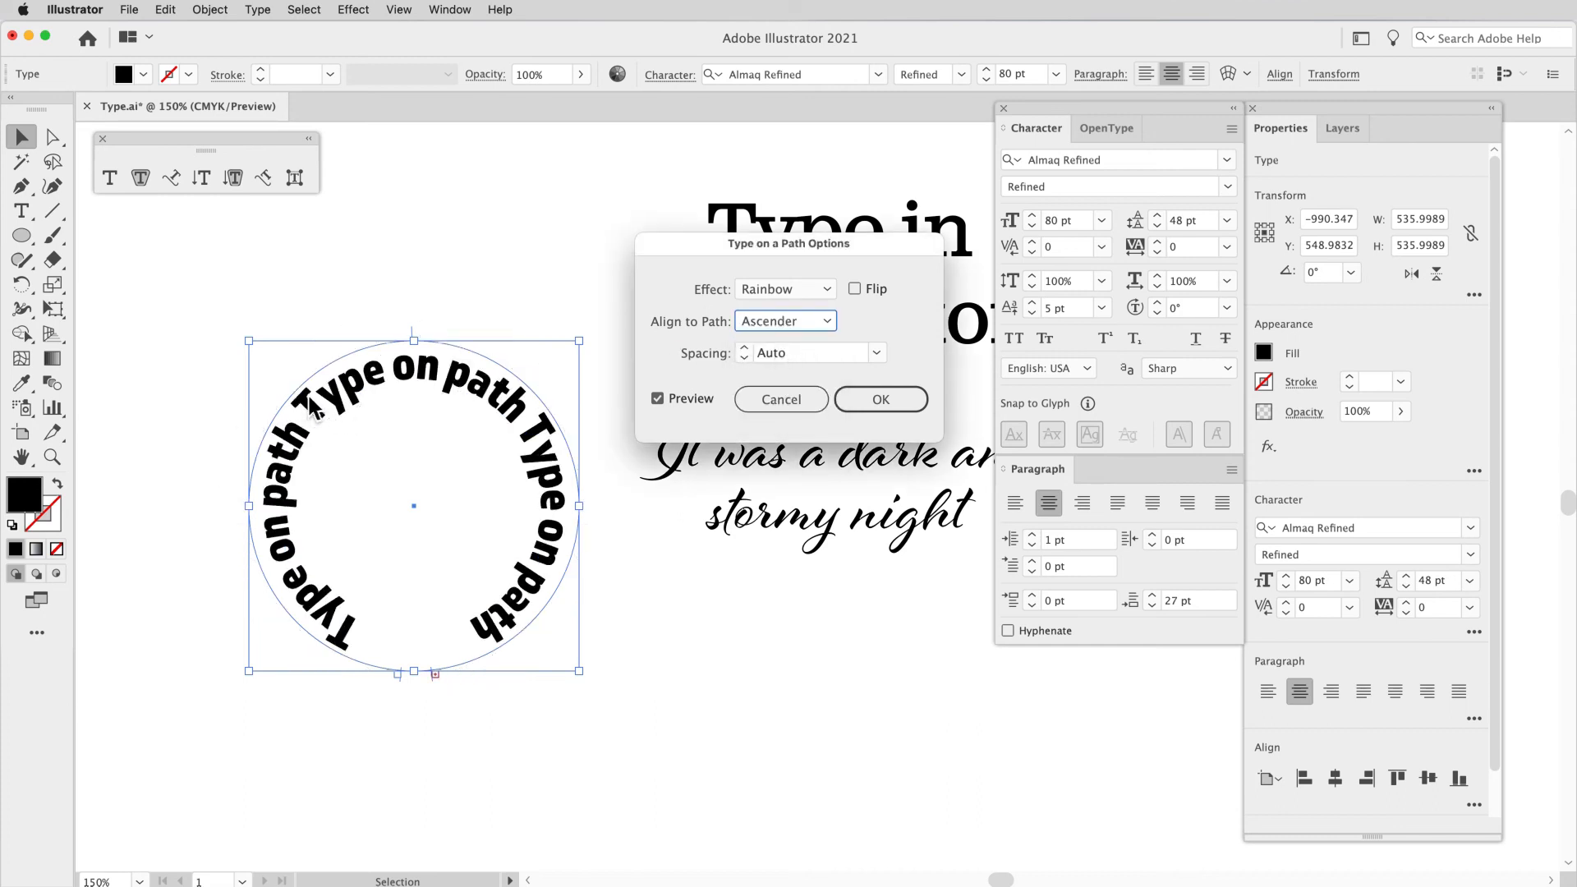
click(785, 322)
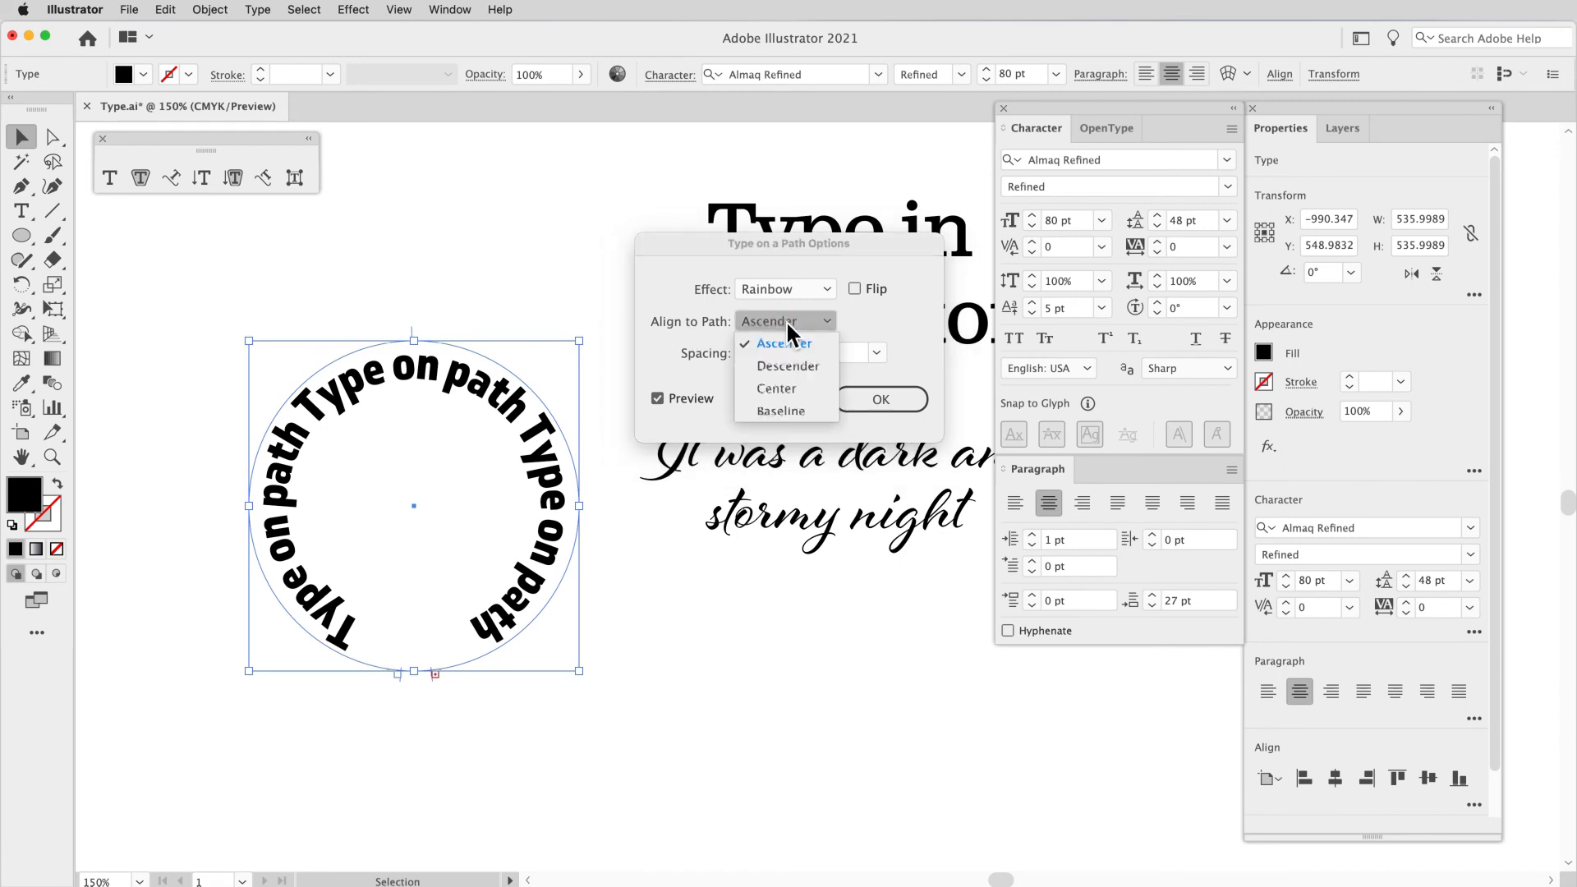
click(787, 366)
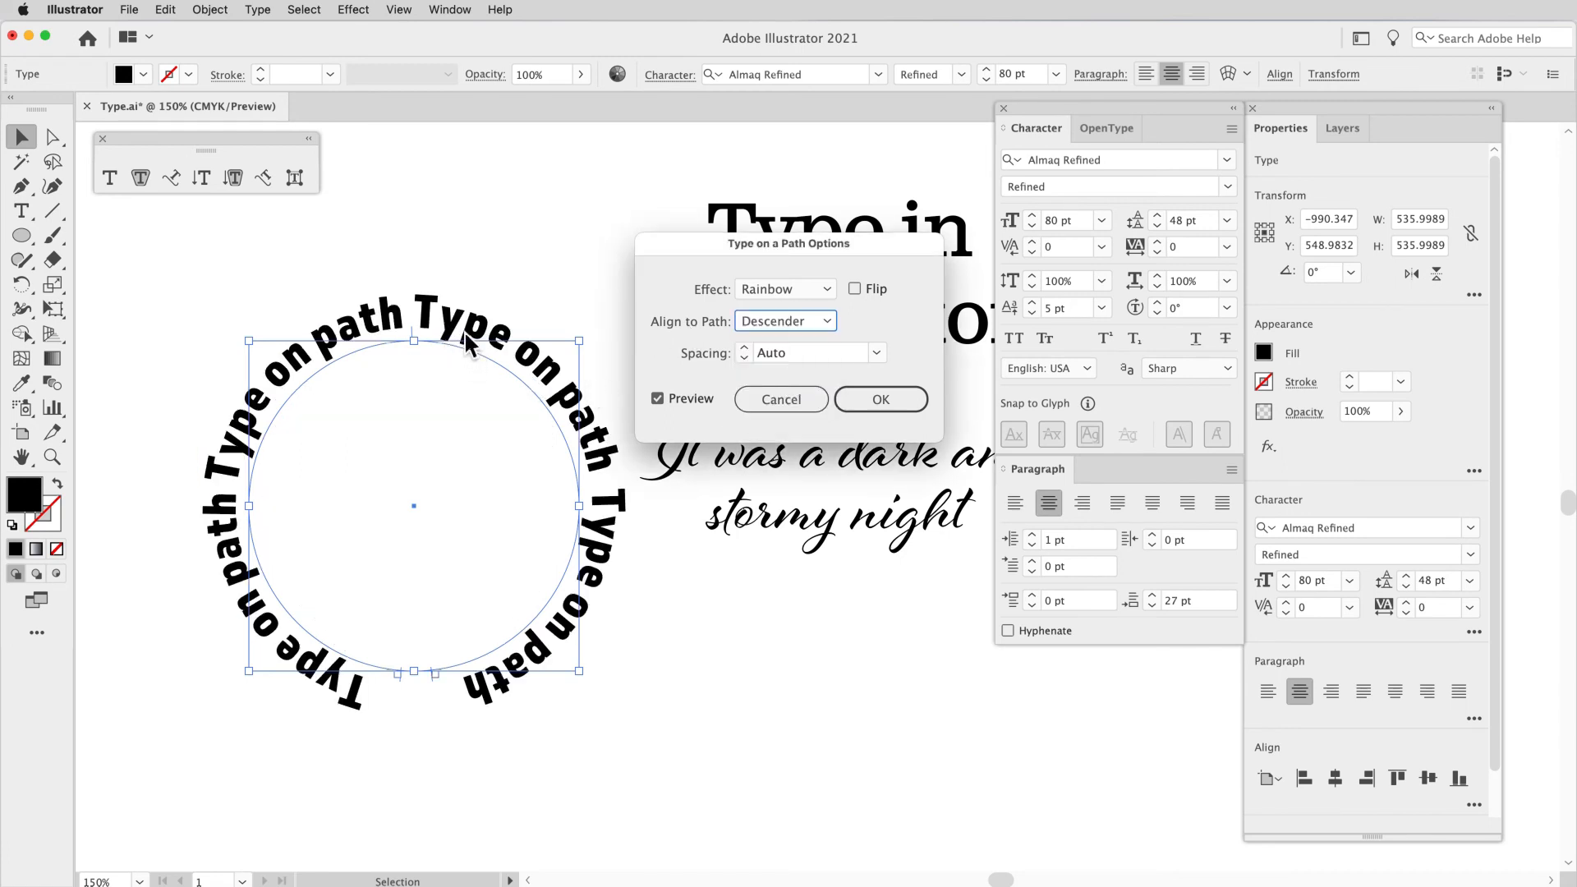
click(764, 322)
click(776, 406)
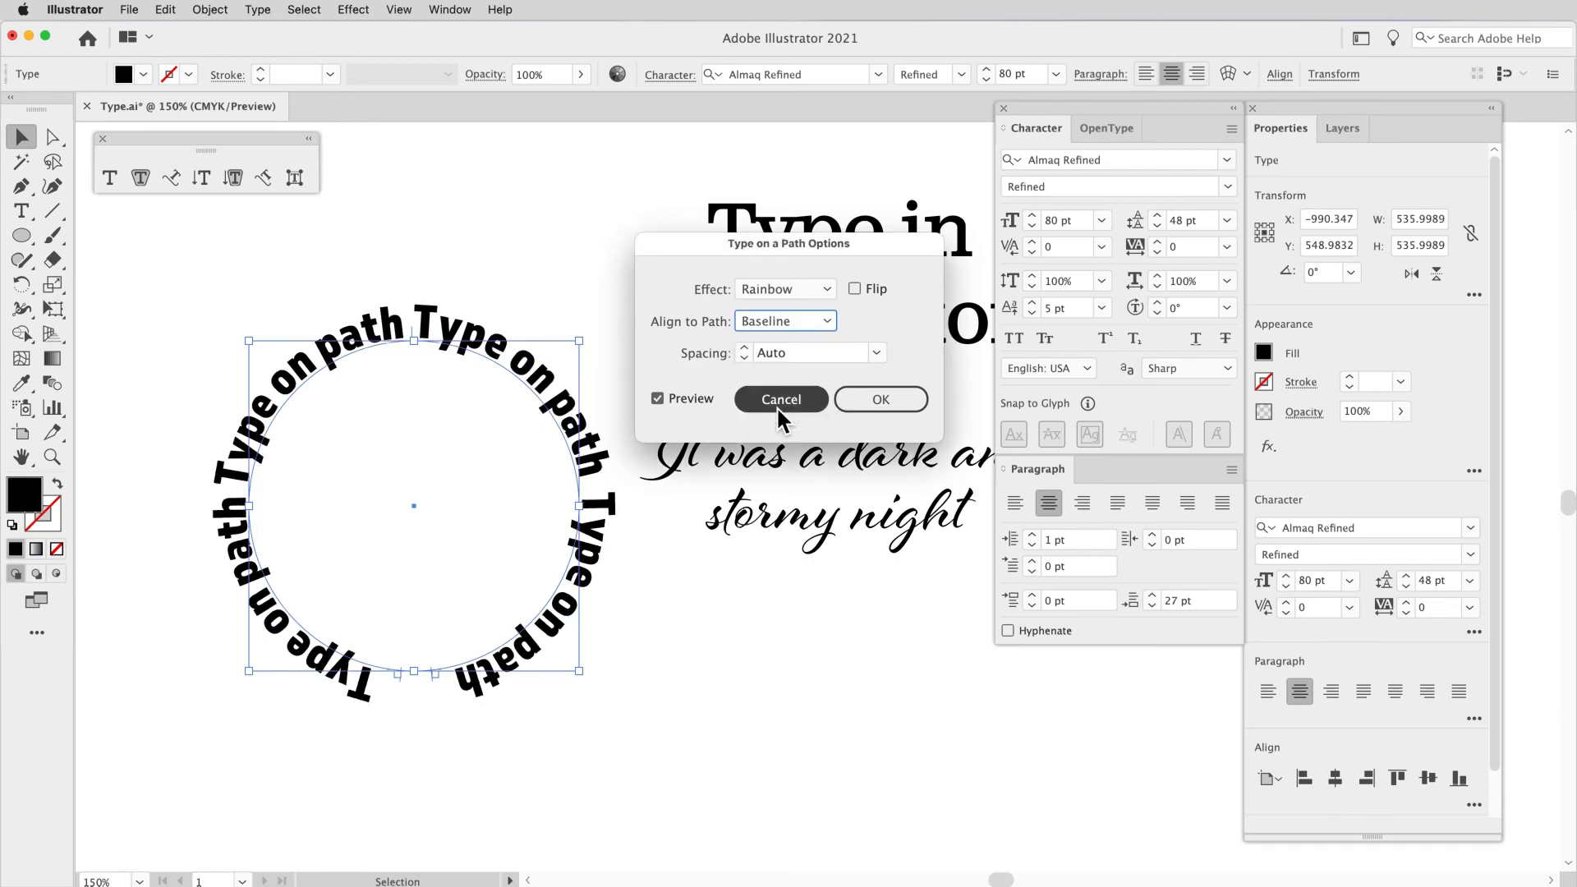
Step: Align the circular type to its path by Center and apply the path options
click(774, 323)
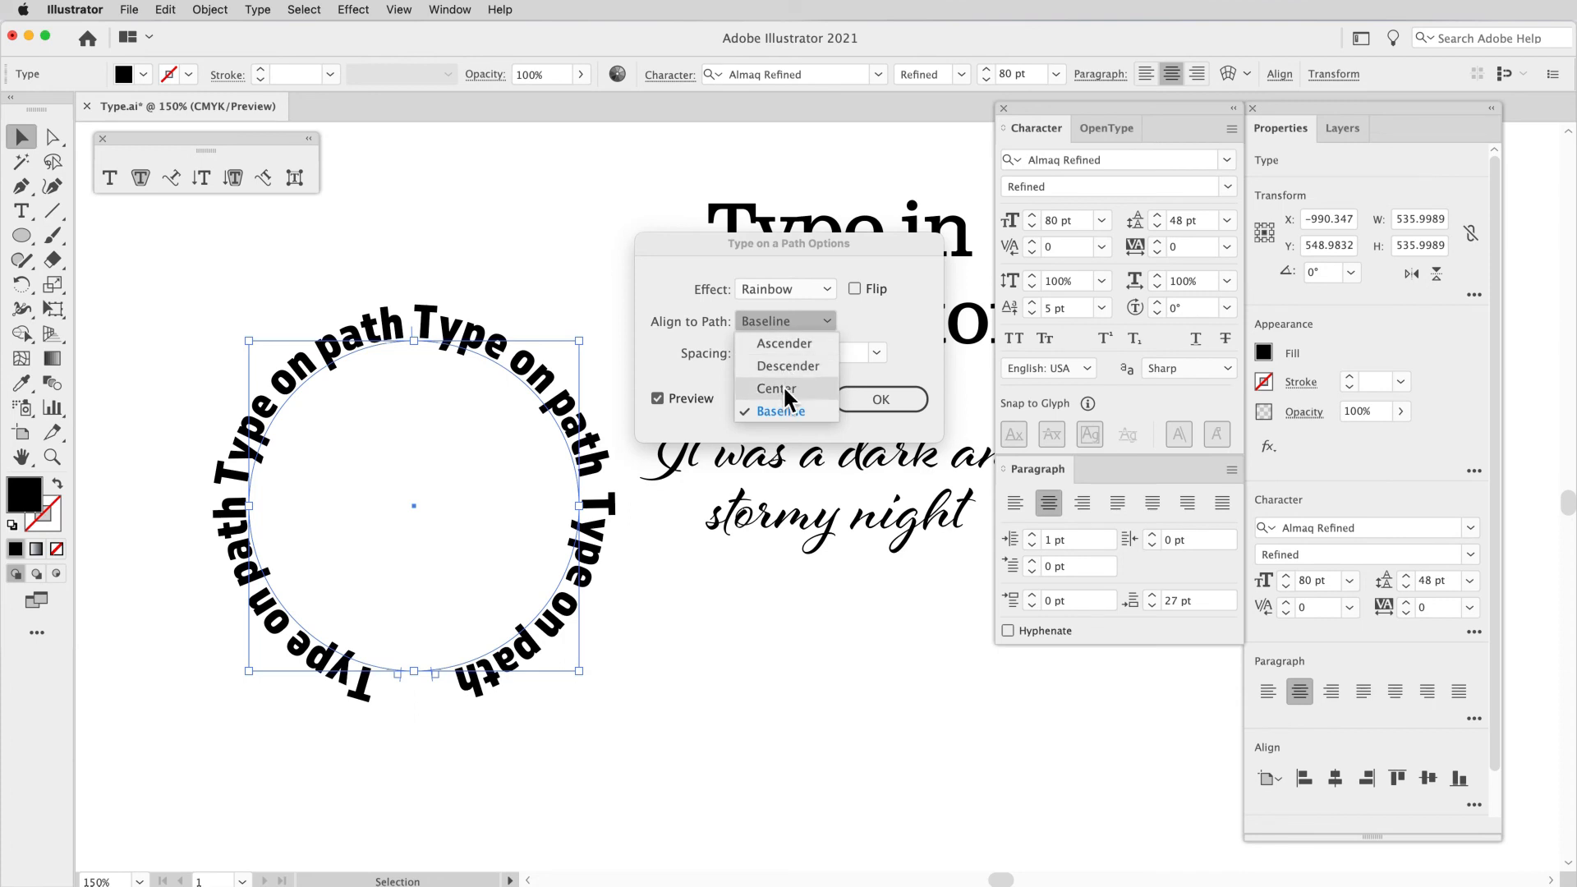
click(782, 386)
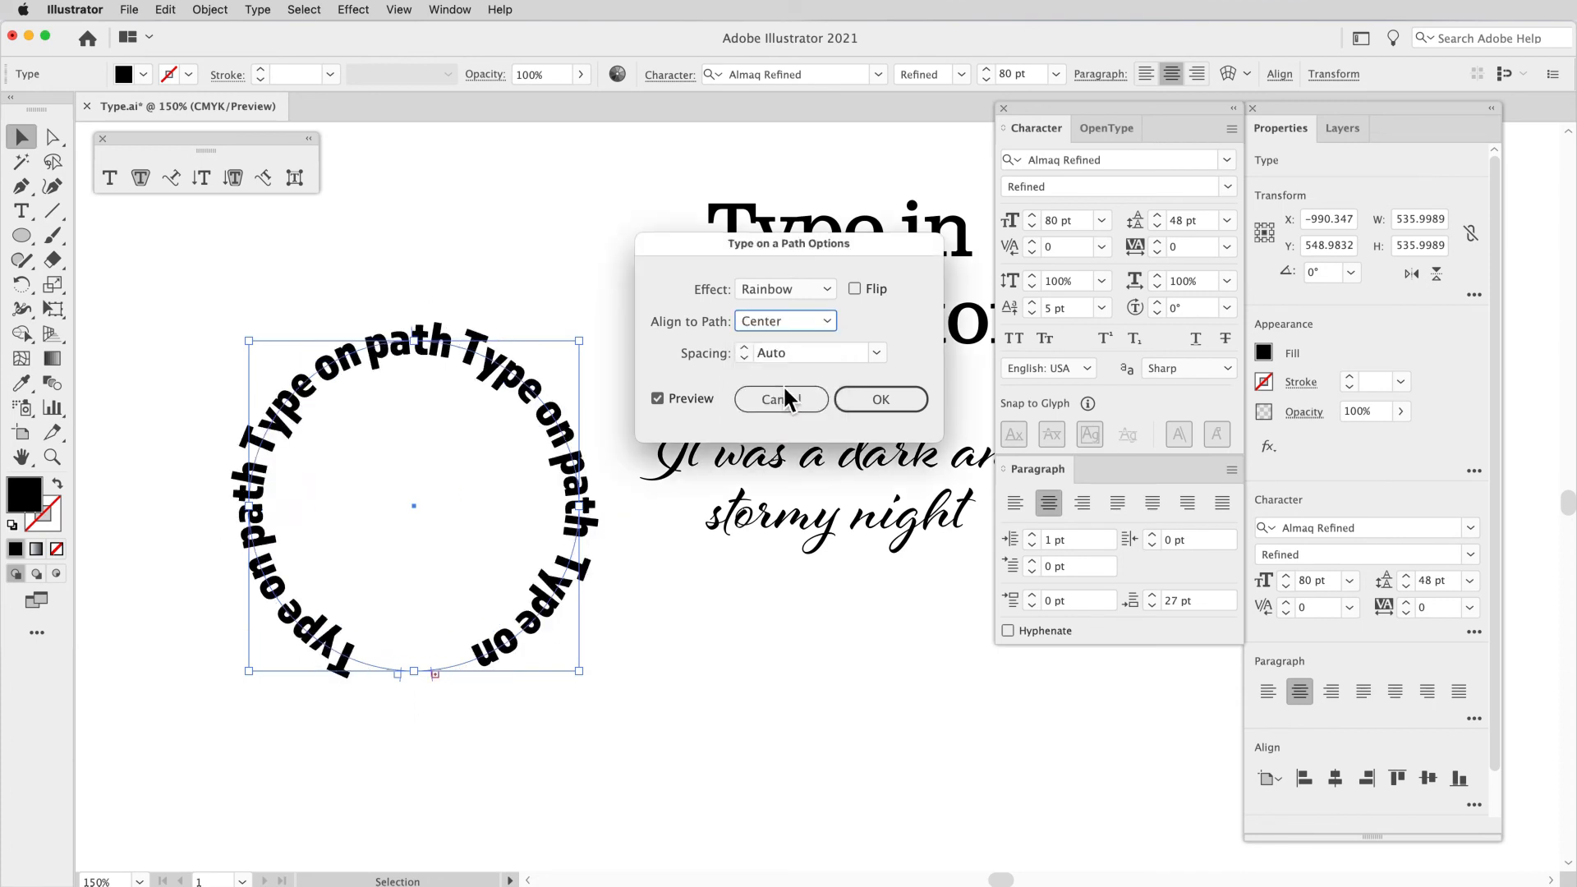
click(874, 398)
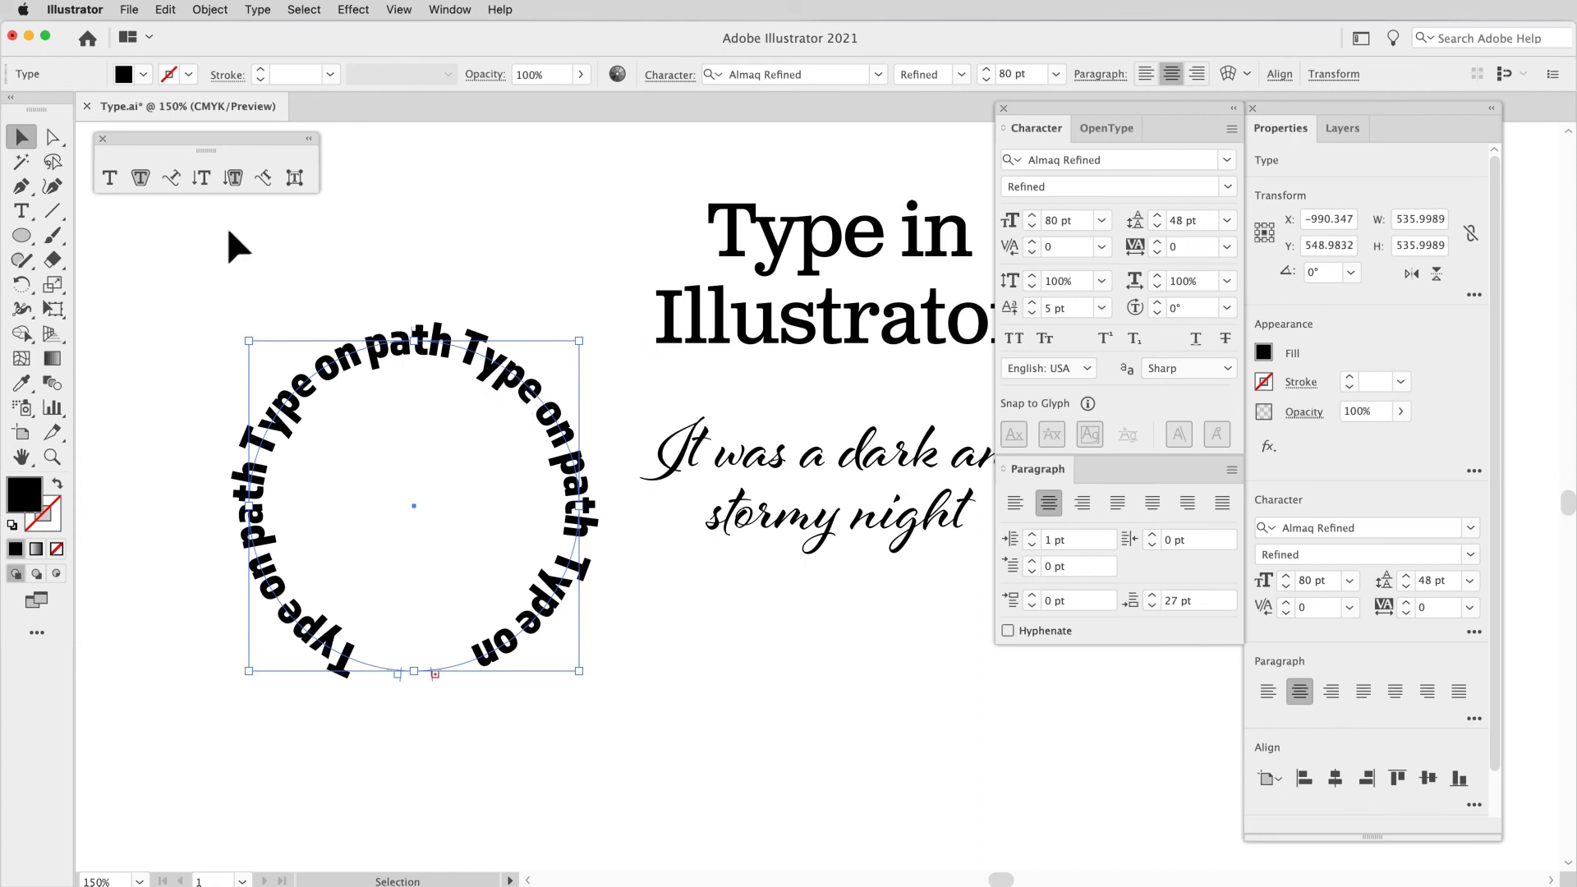
Step: Highlight and deselect part of the circular type, and move the whole object up and slightly left to about X -1025, Y 382 pt
click(112, 178)
drag(339, 355, 277, 450)
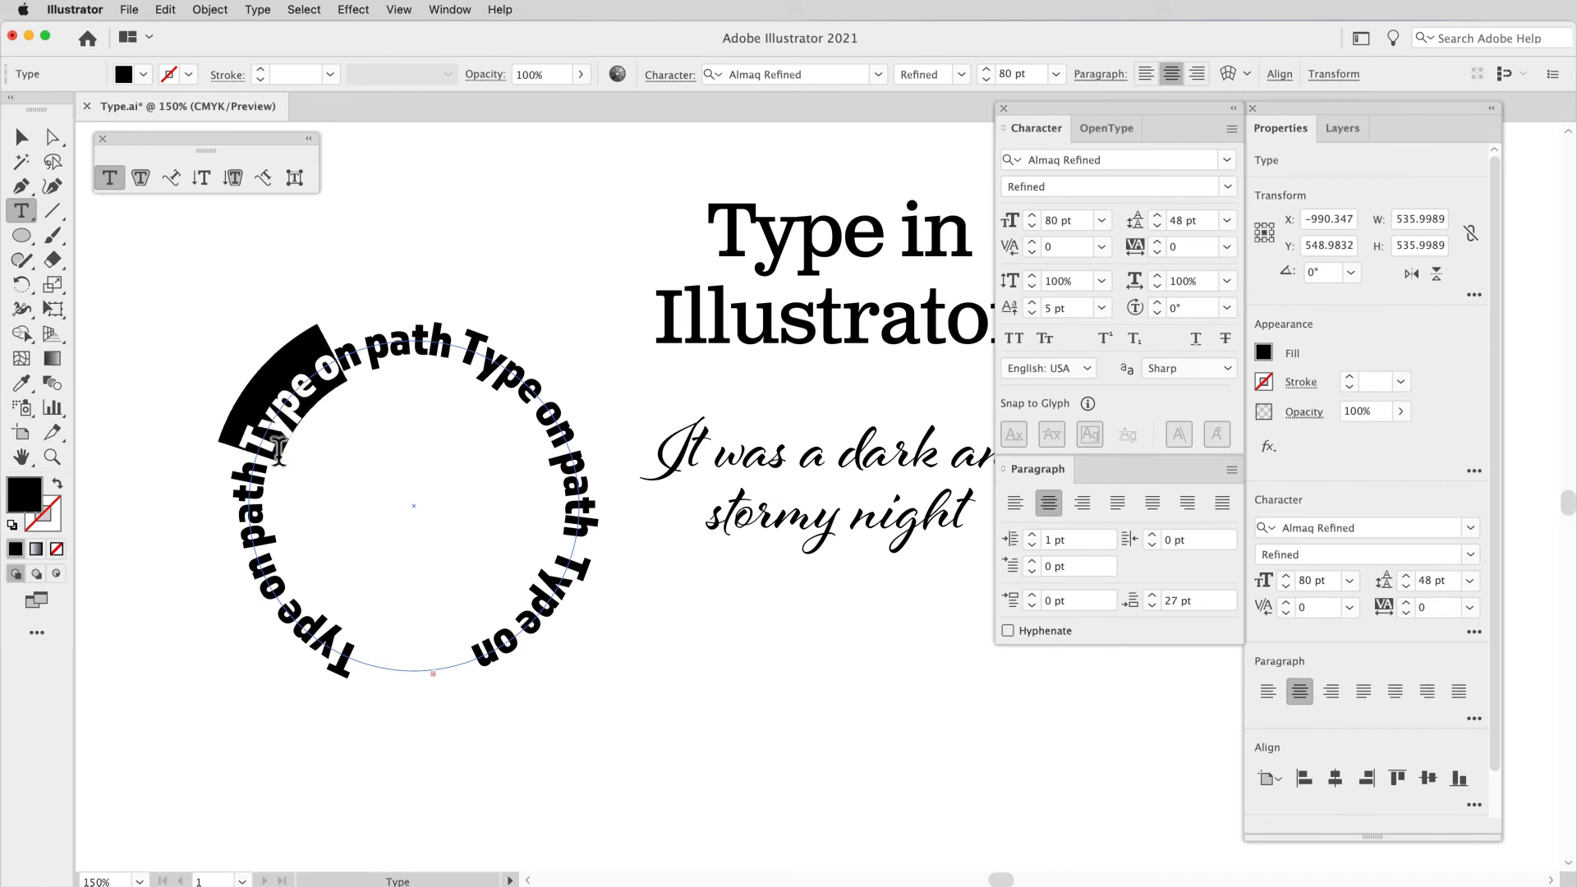
click(276, 450)
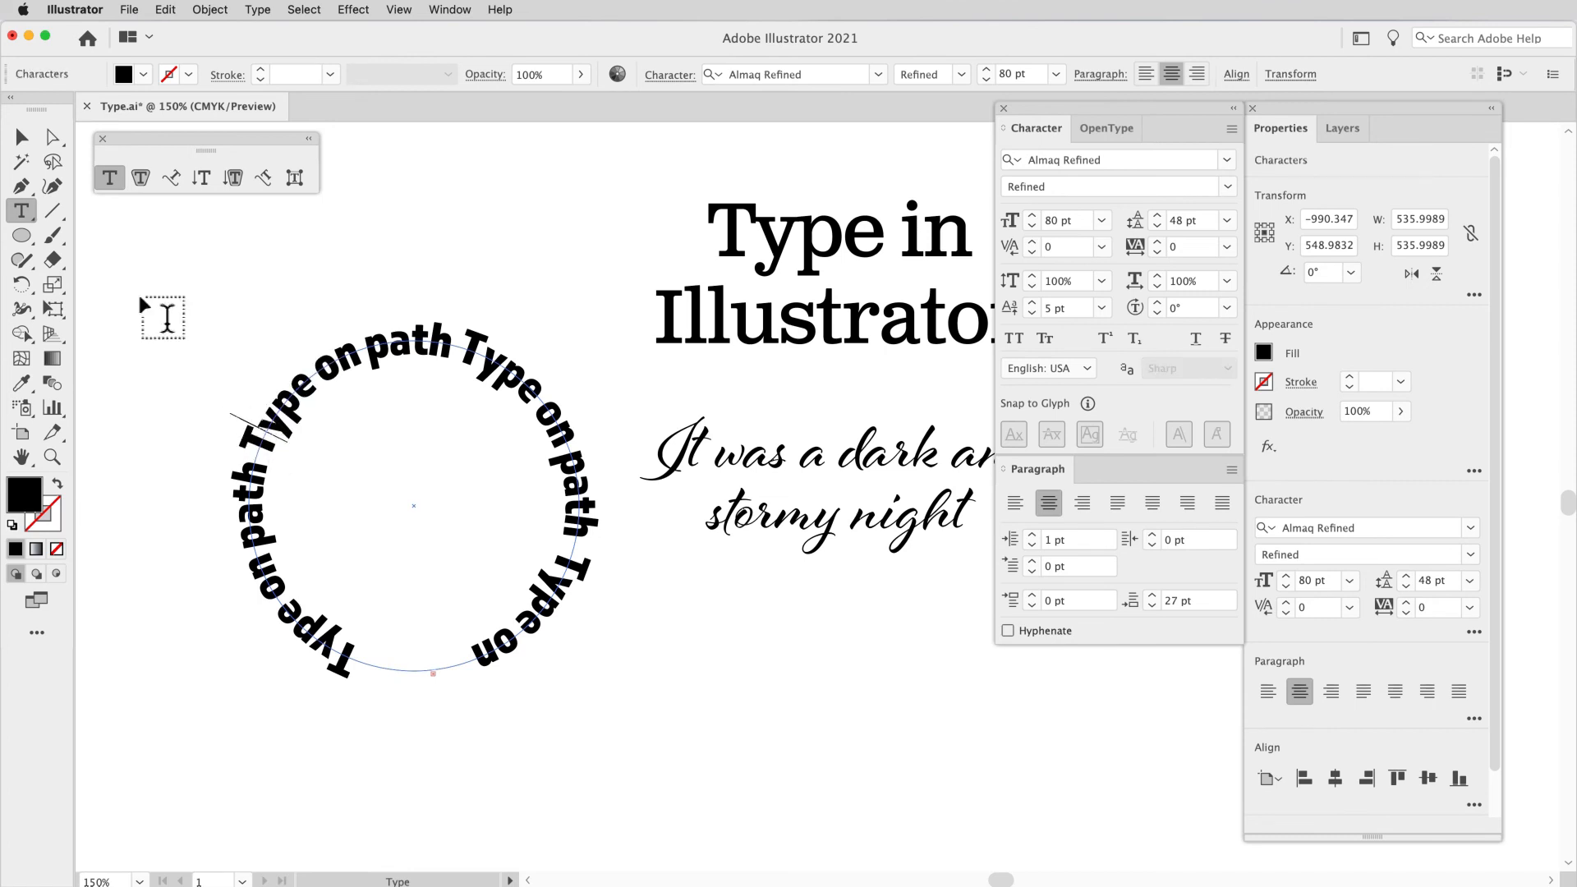
click(22, 136)
drag(442, 349, 421, 246)
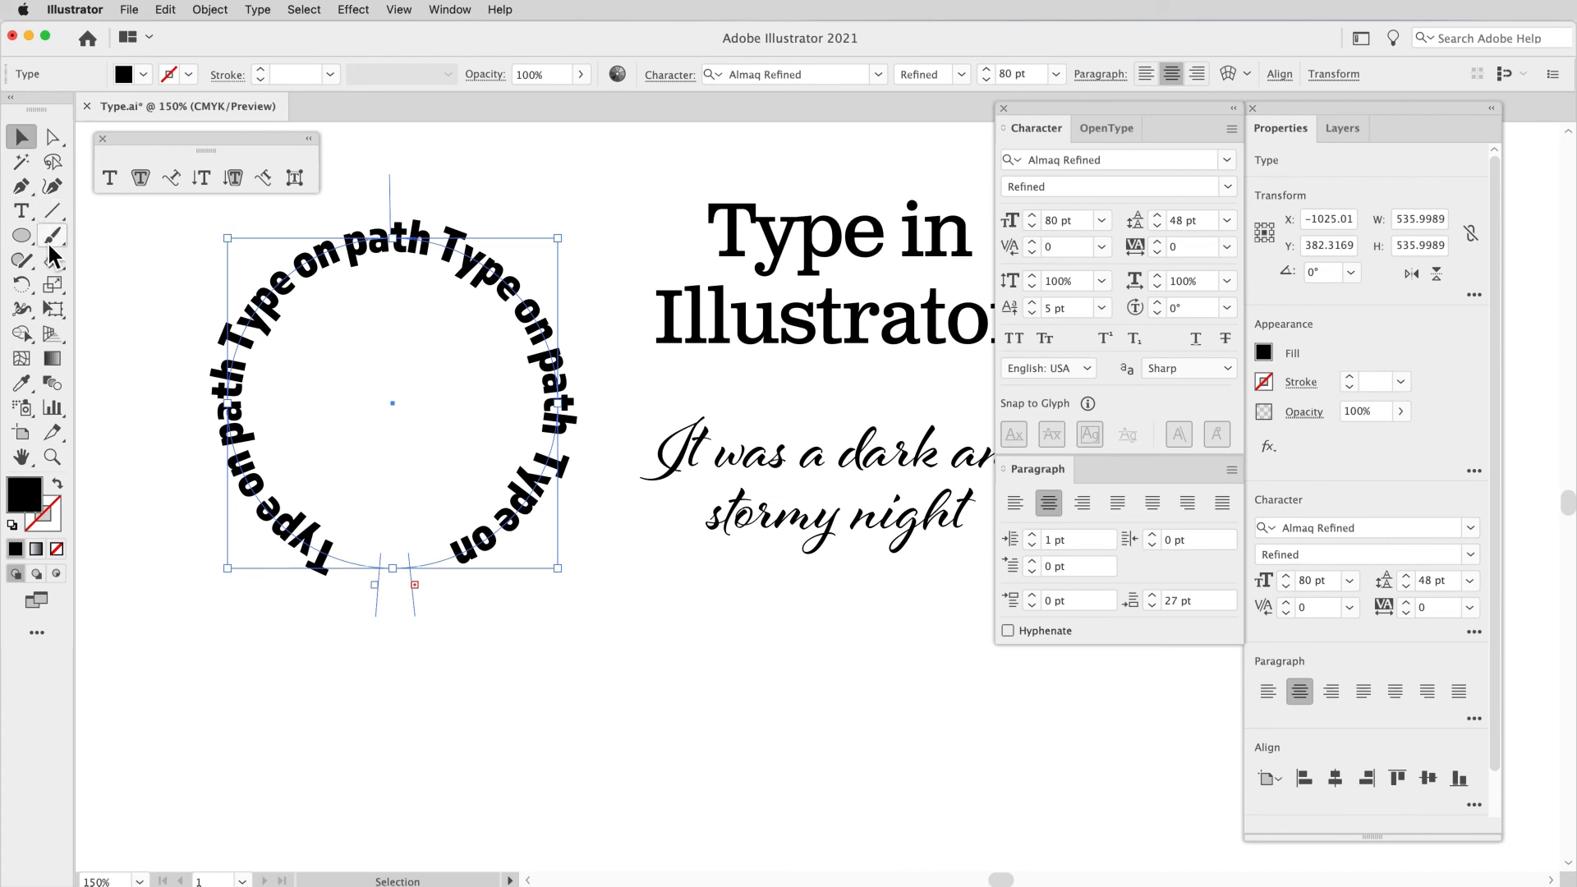
Step: Draw a wavy Pencil path about 1235 pt wide and 115 pt high below the circle and fill it with placeholder path type
key(n)
mouse_move(259, 712)
mouse_down()
mouse_move(444, 714)
mouse_move(615, 760)
mouse_move(768, 724)
mouse_move(990, 740)
mouse_up()
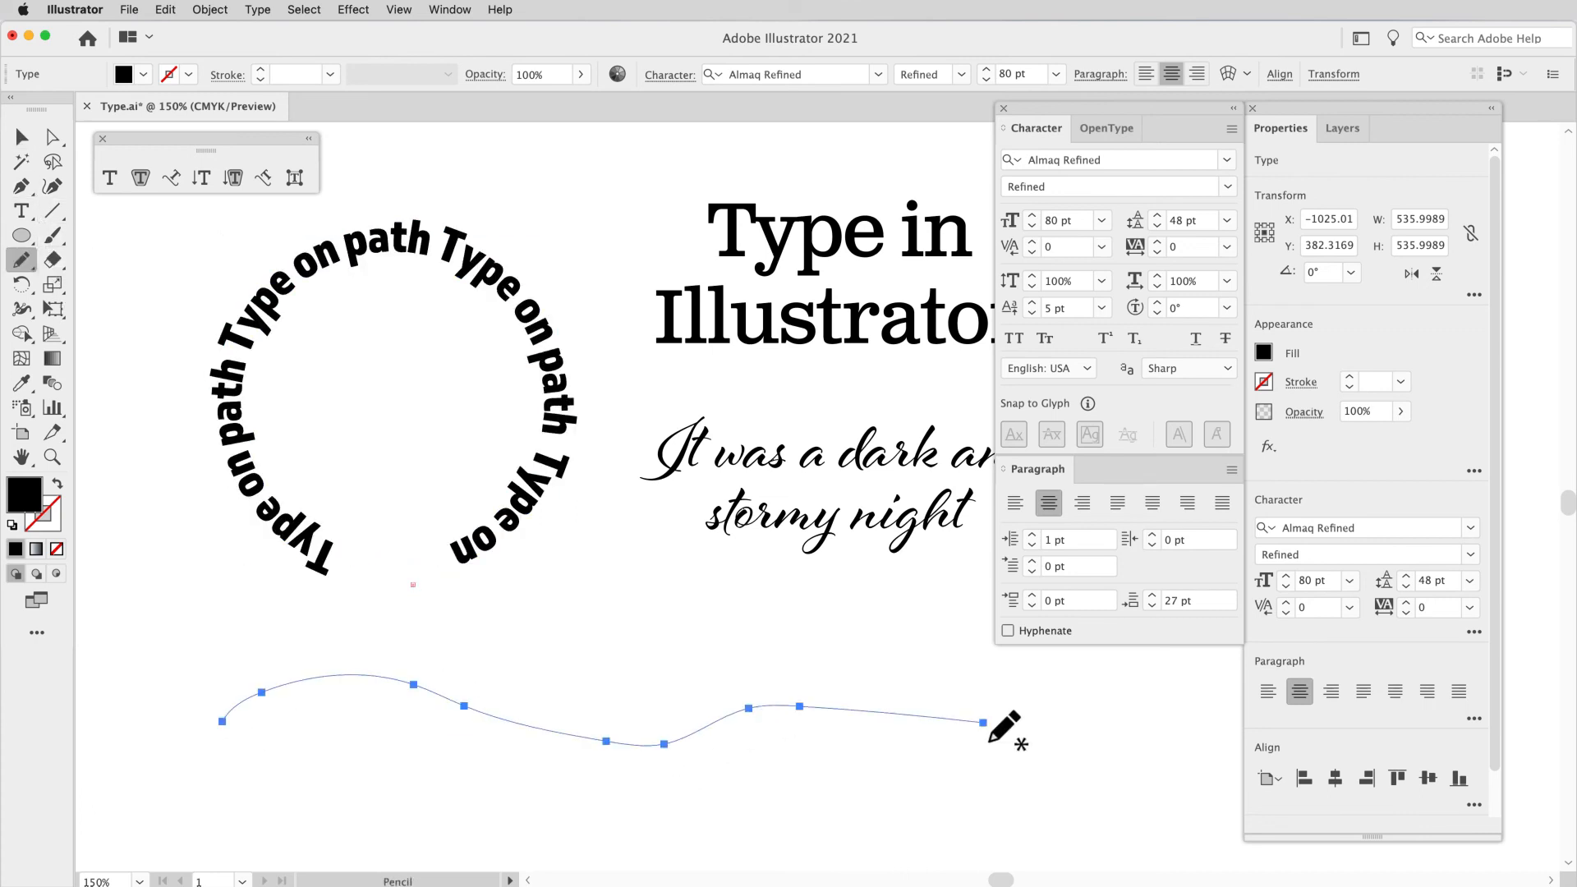
click(173, 189)
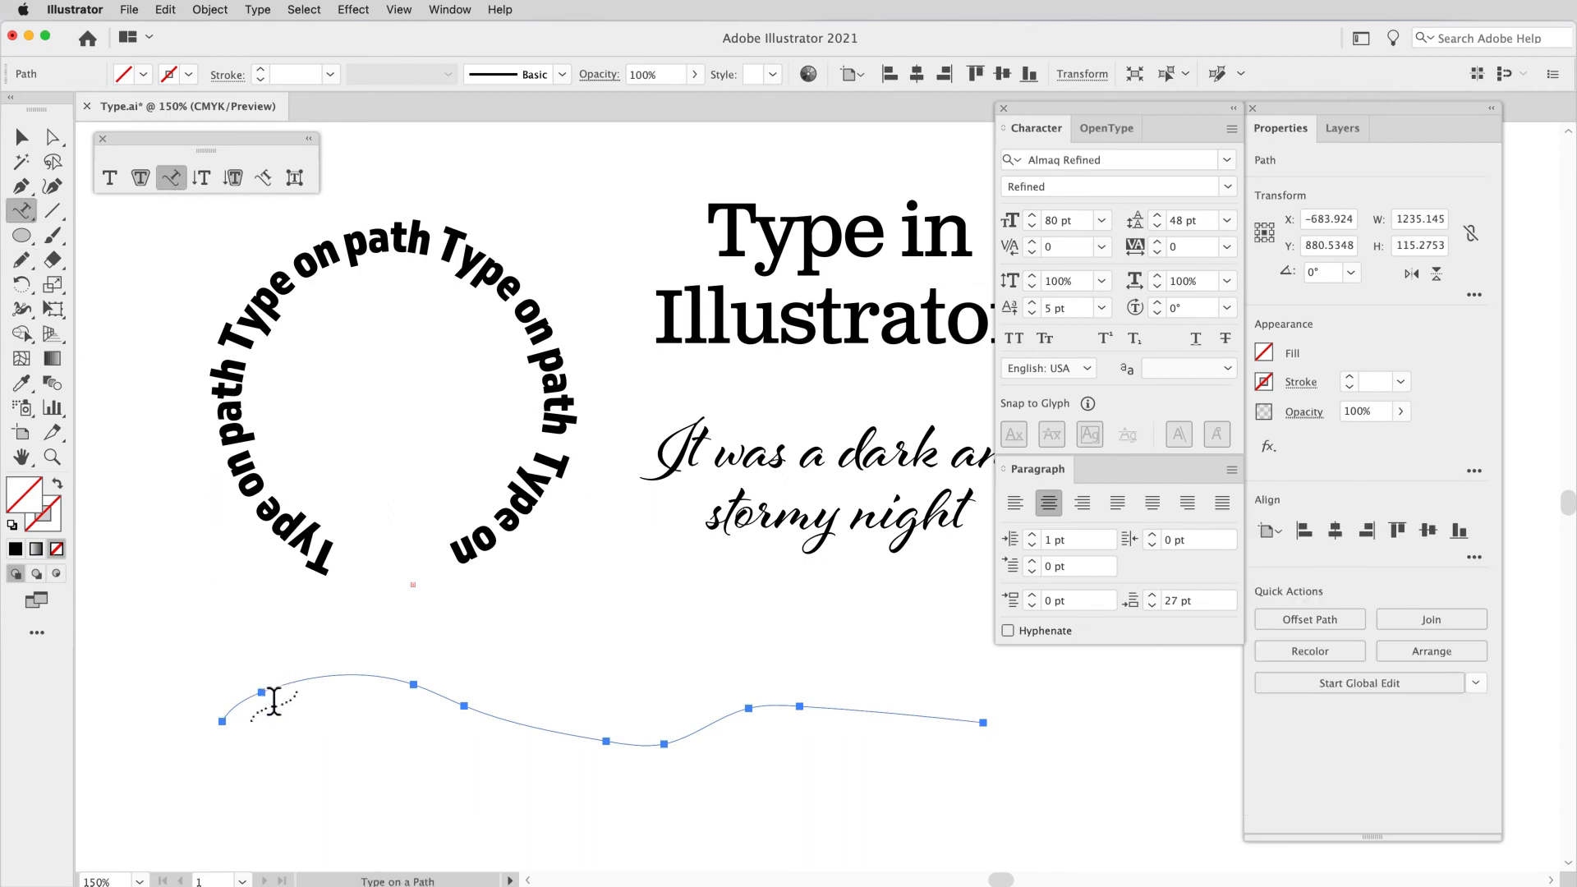
click(273, 698)
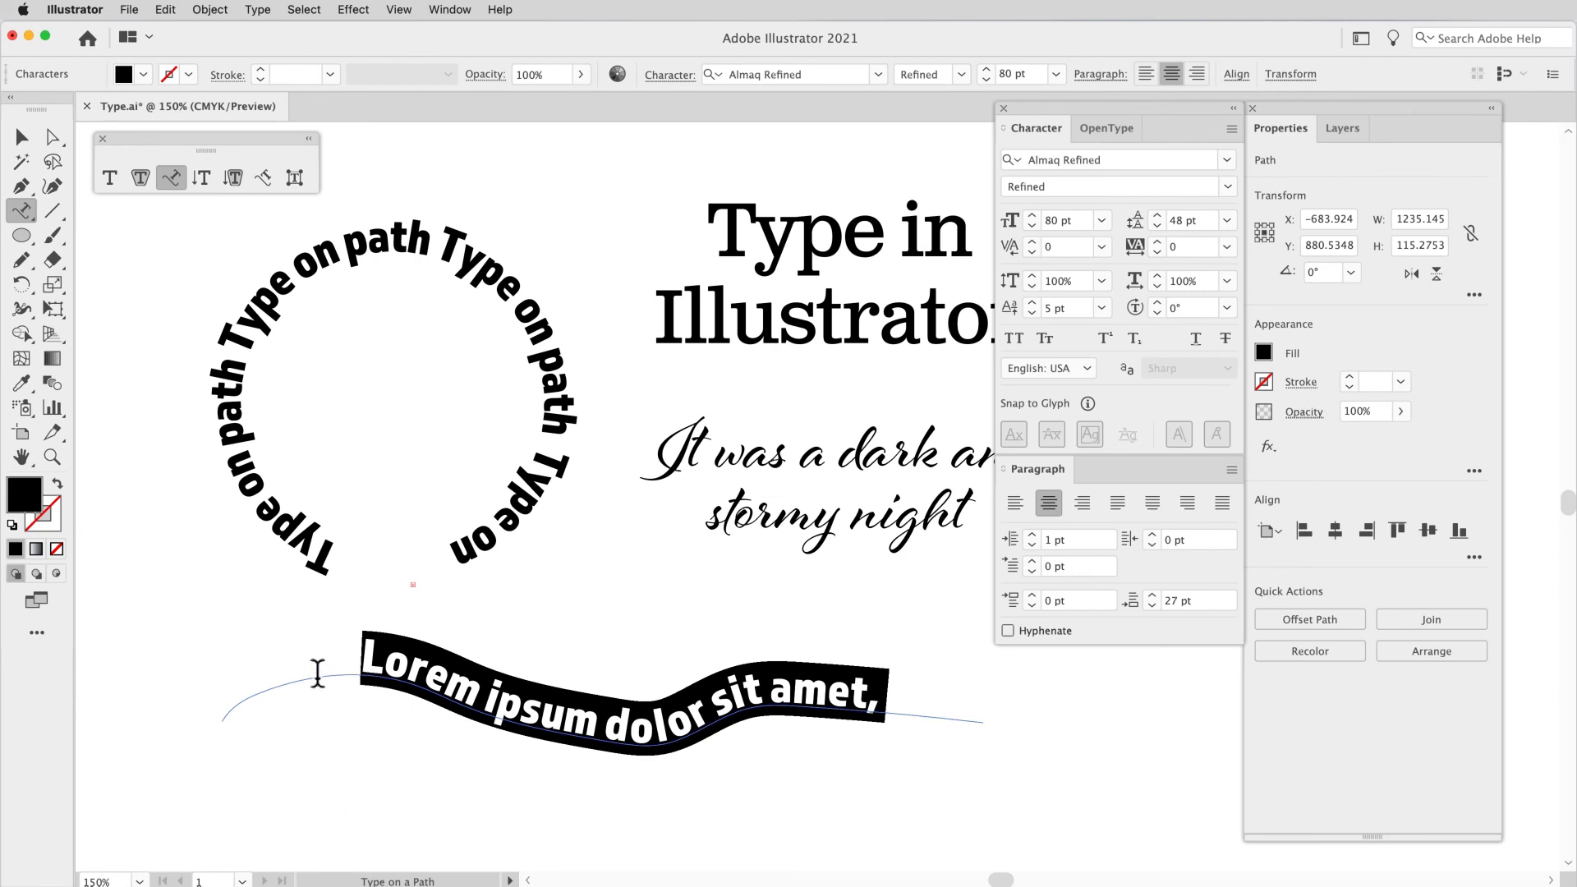
Step: Try left, center and right alignment on the wavy path type, return it to left alignment and delete the object
click(1017, 505)
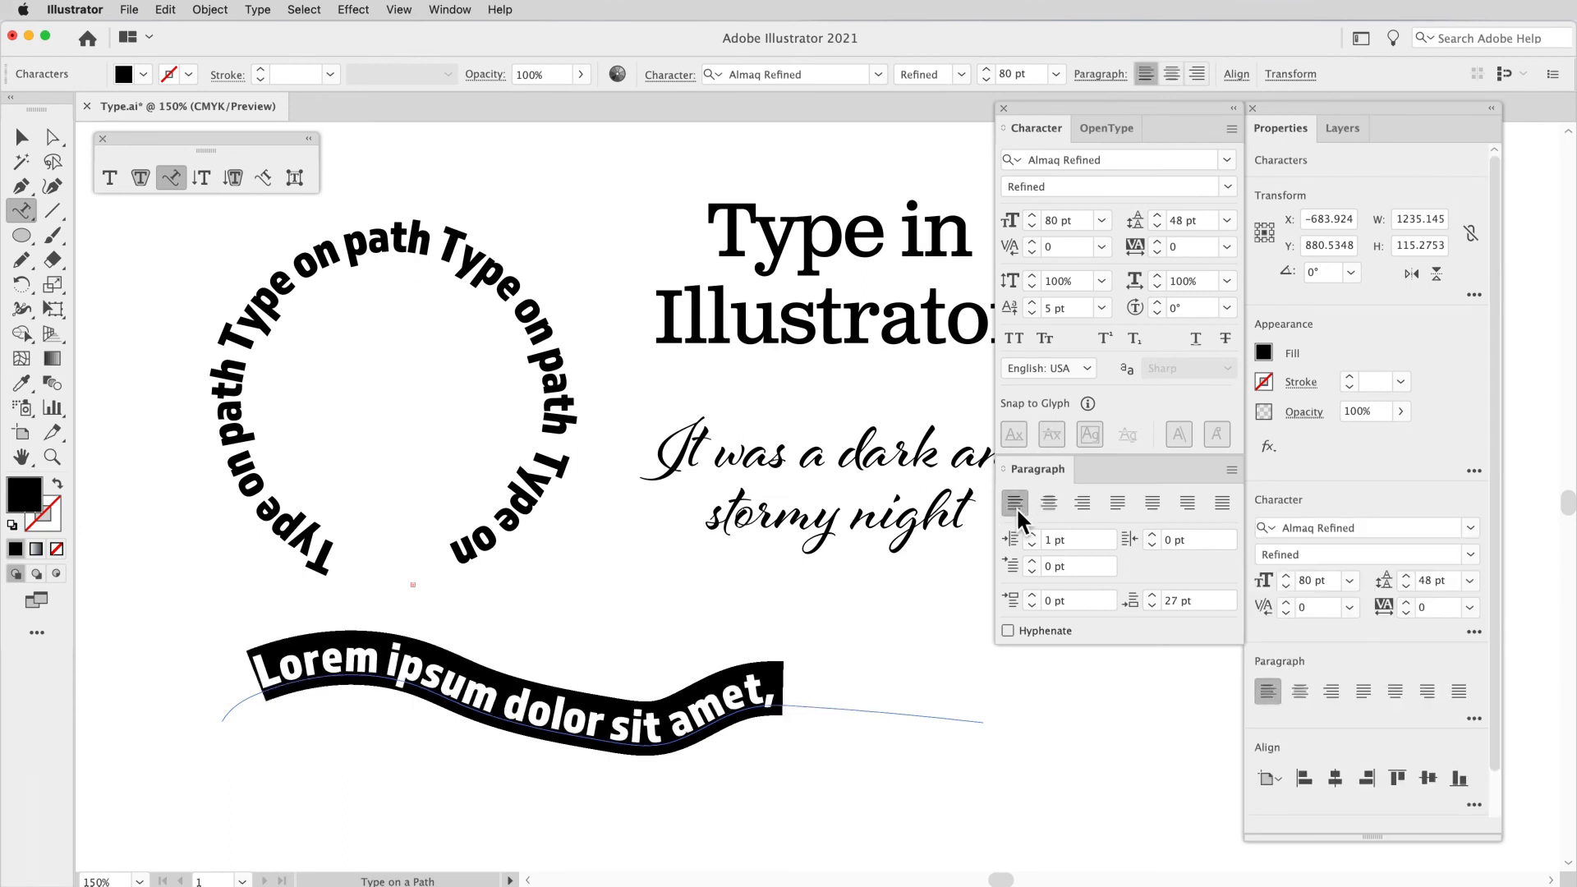
click(1051, 504)
click(1082, 502)
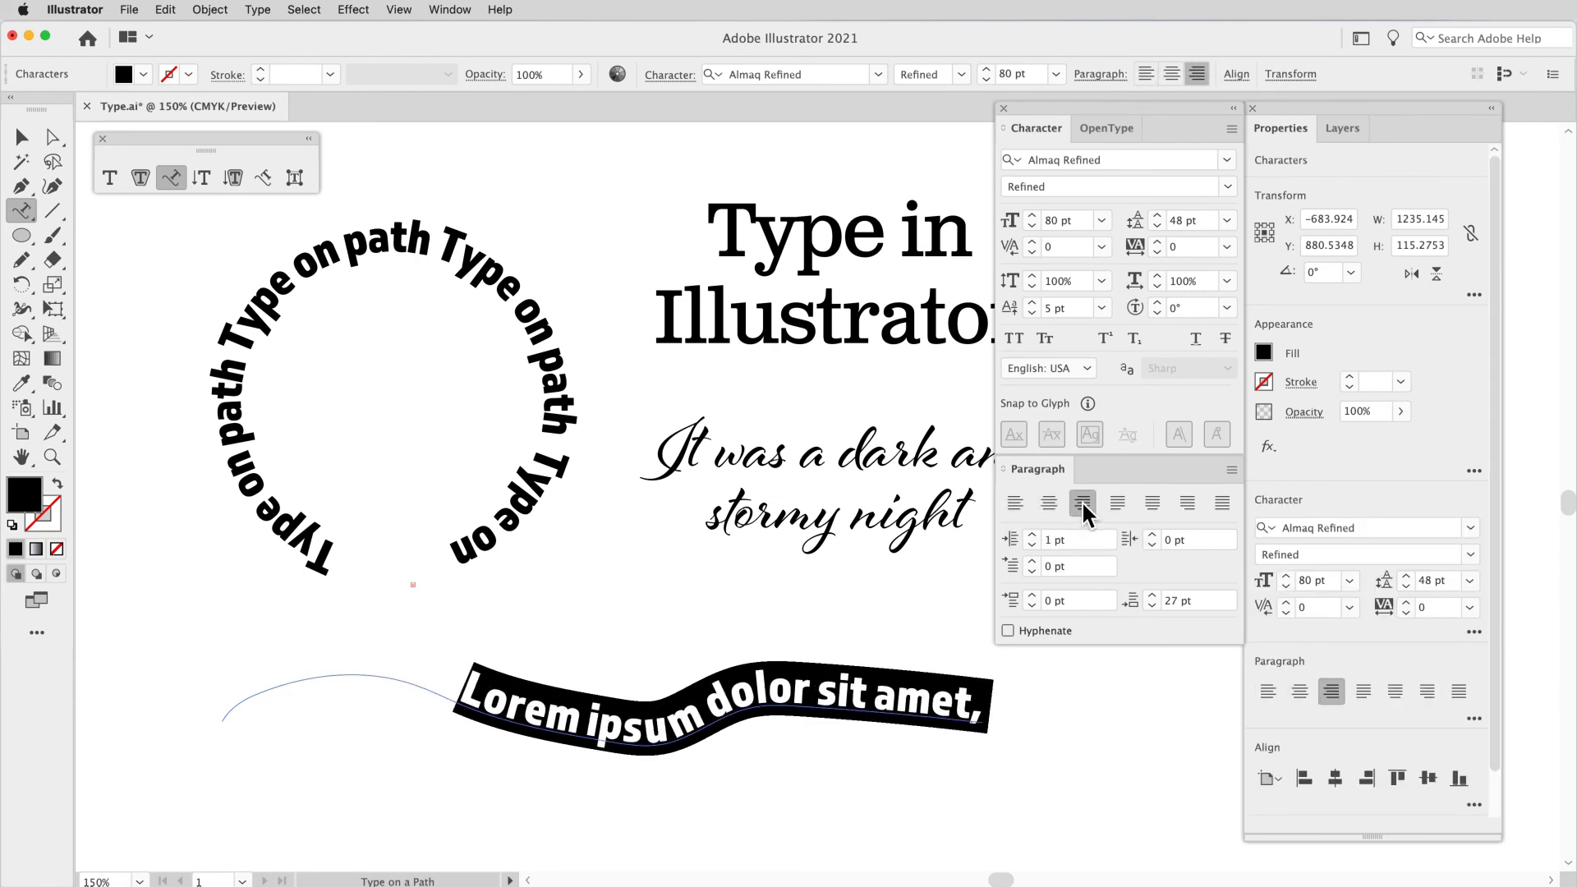
click(1027, 505)
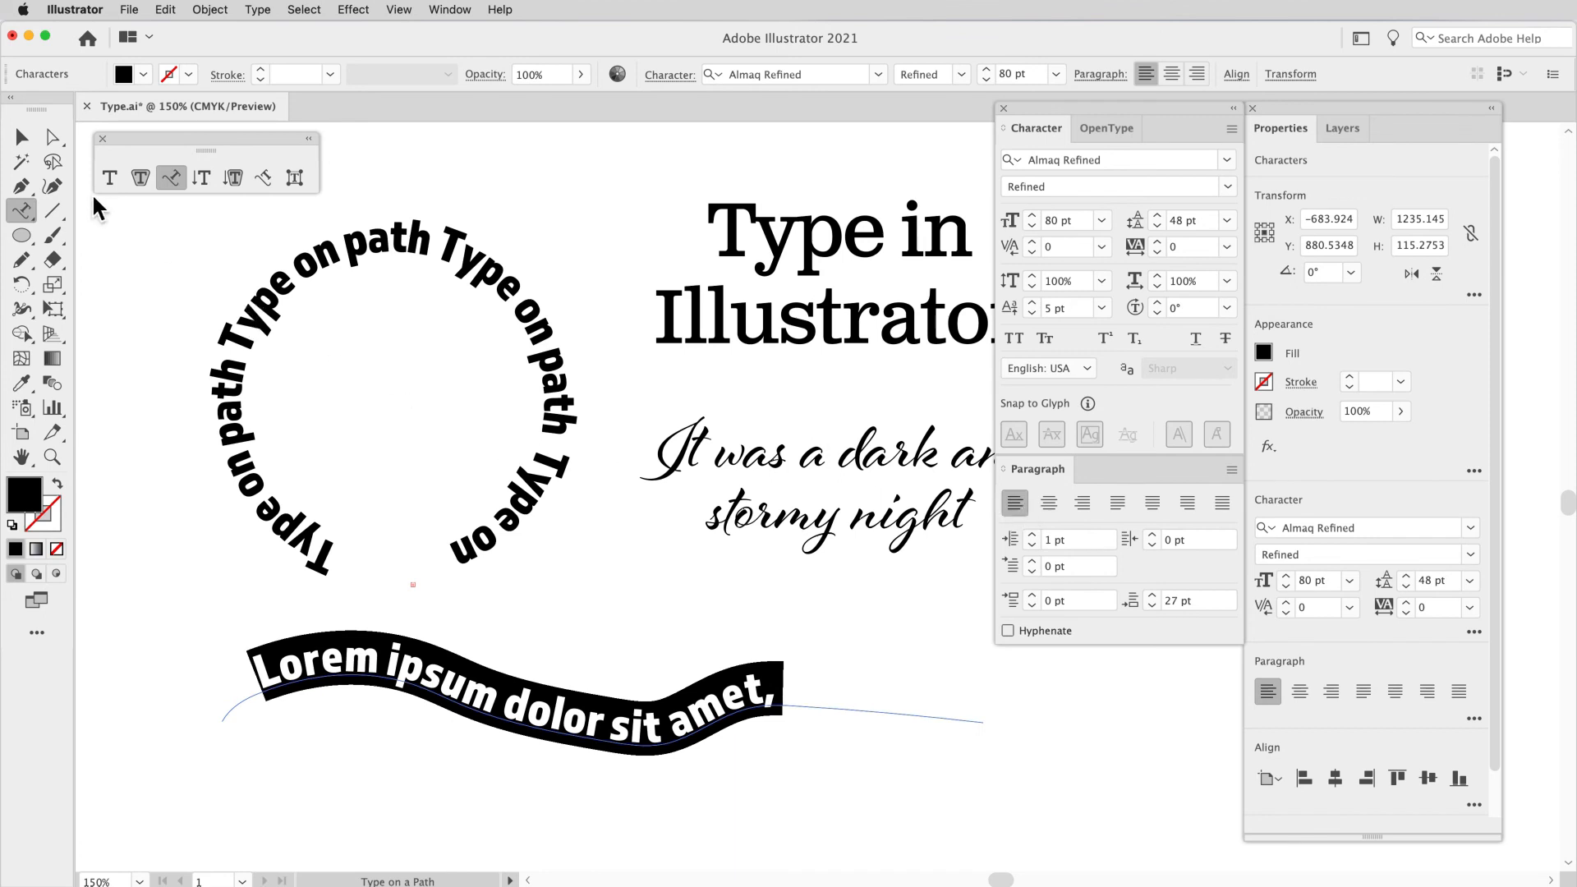
click(29, 142)
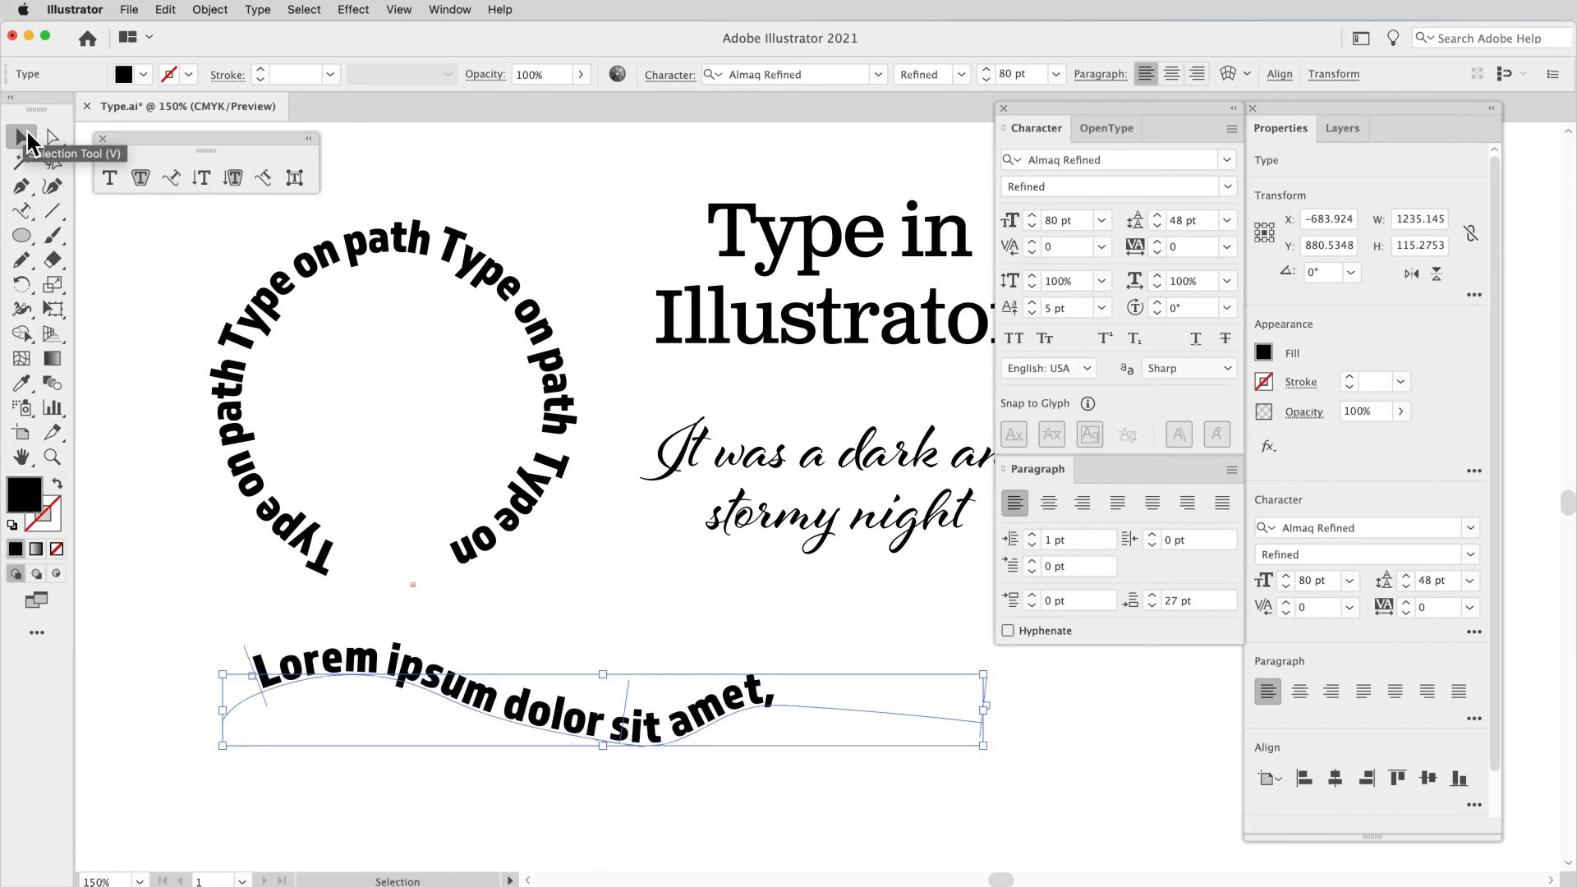
key(Delete)
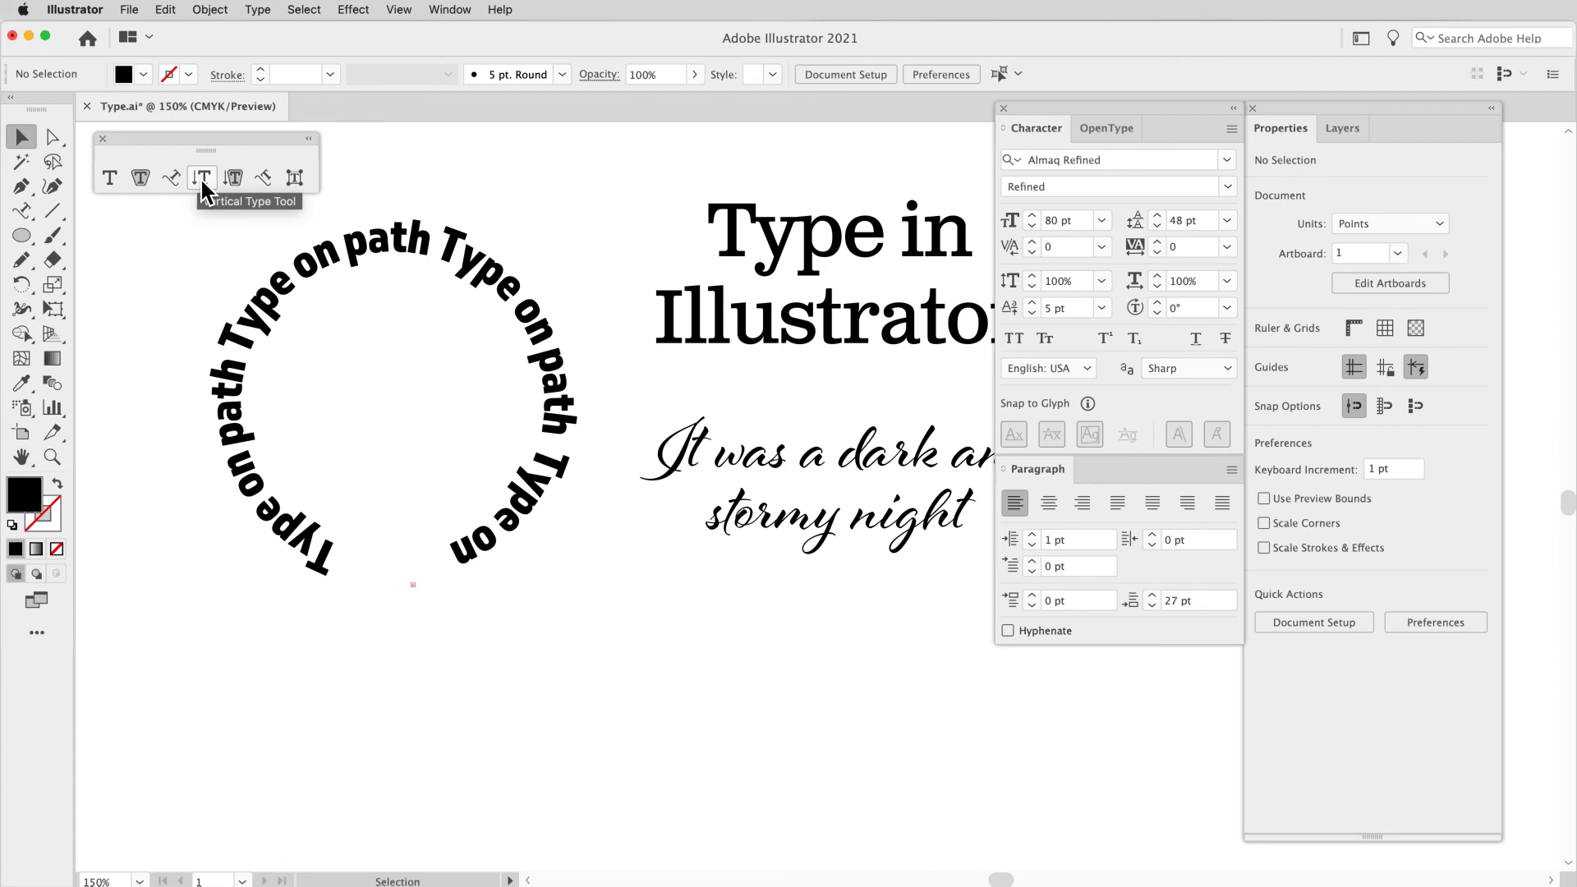
Step: Move the circular type up and to the right to about X -966, Y 322 pt
drag(396, 255, 428, 201)
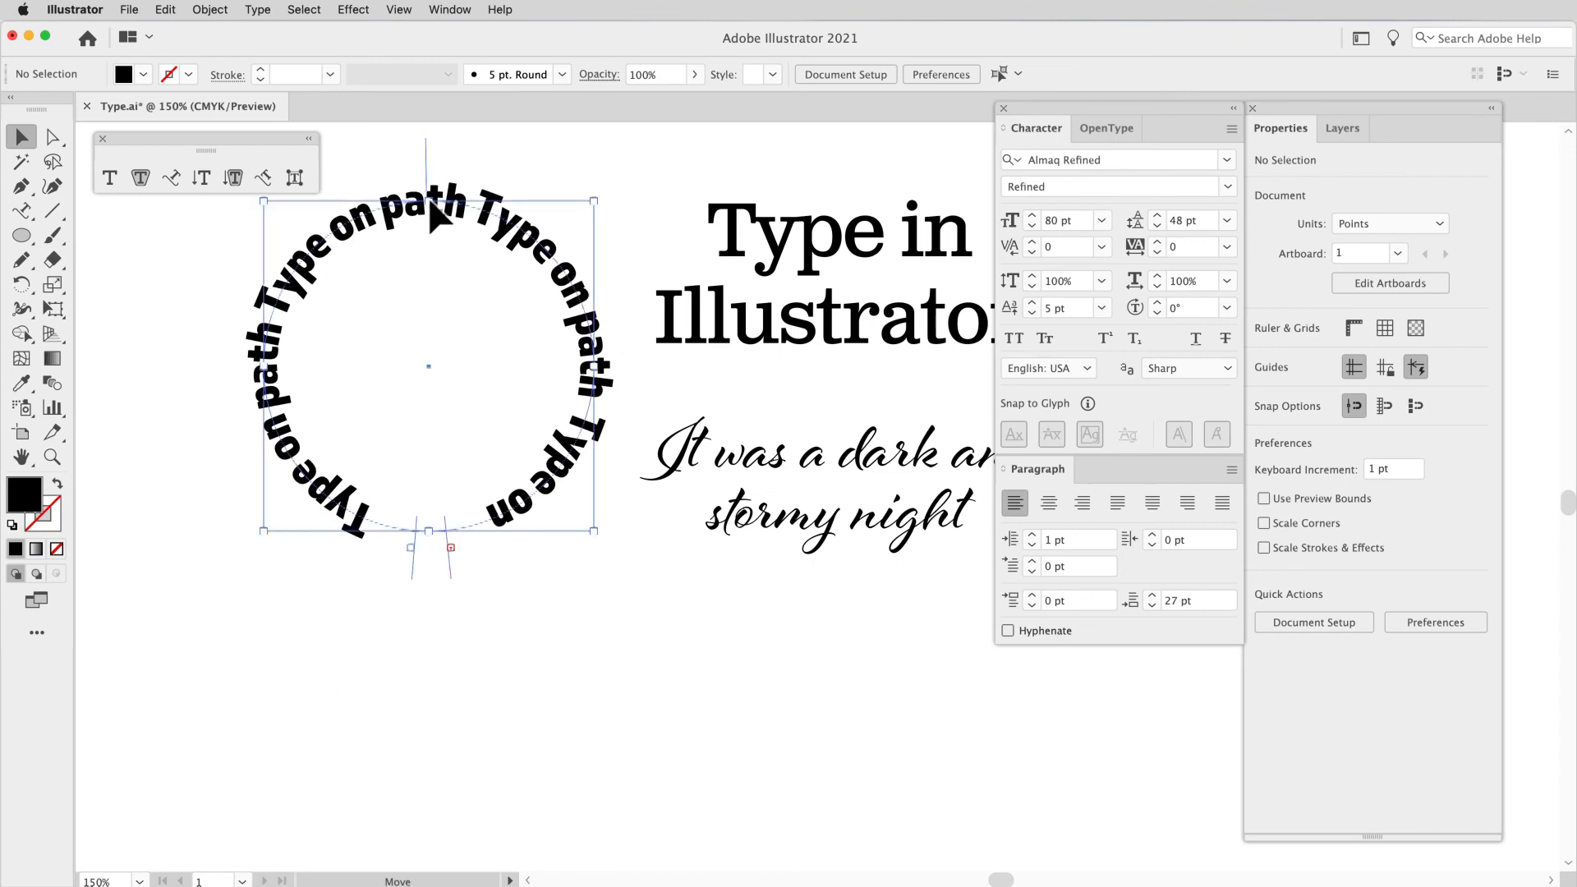
Step: Add vertical point type reading "DO NOT DO THIS" beside the circle's left edge
click(204, 175)
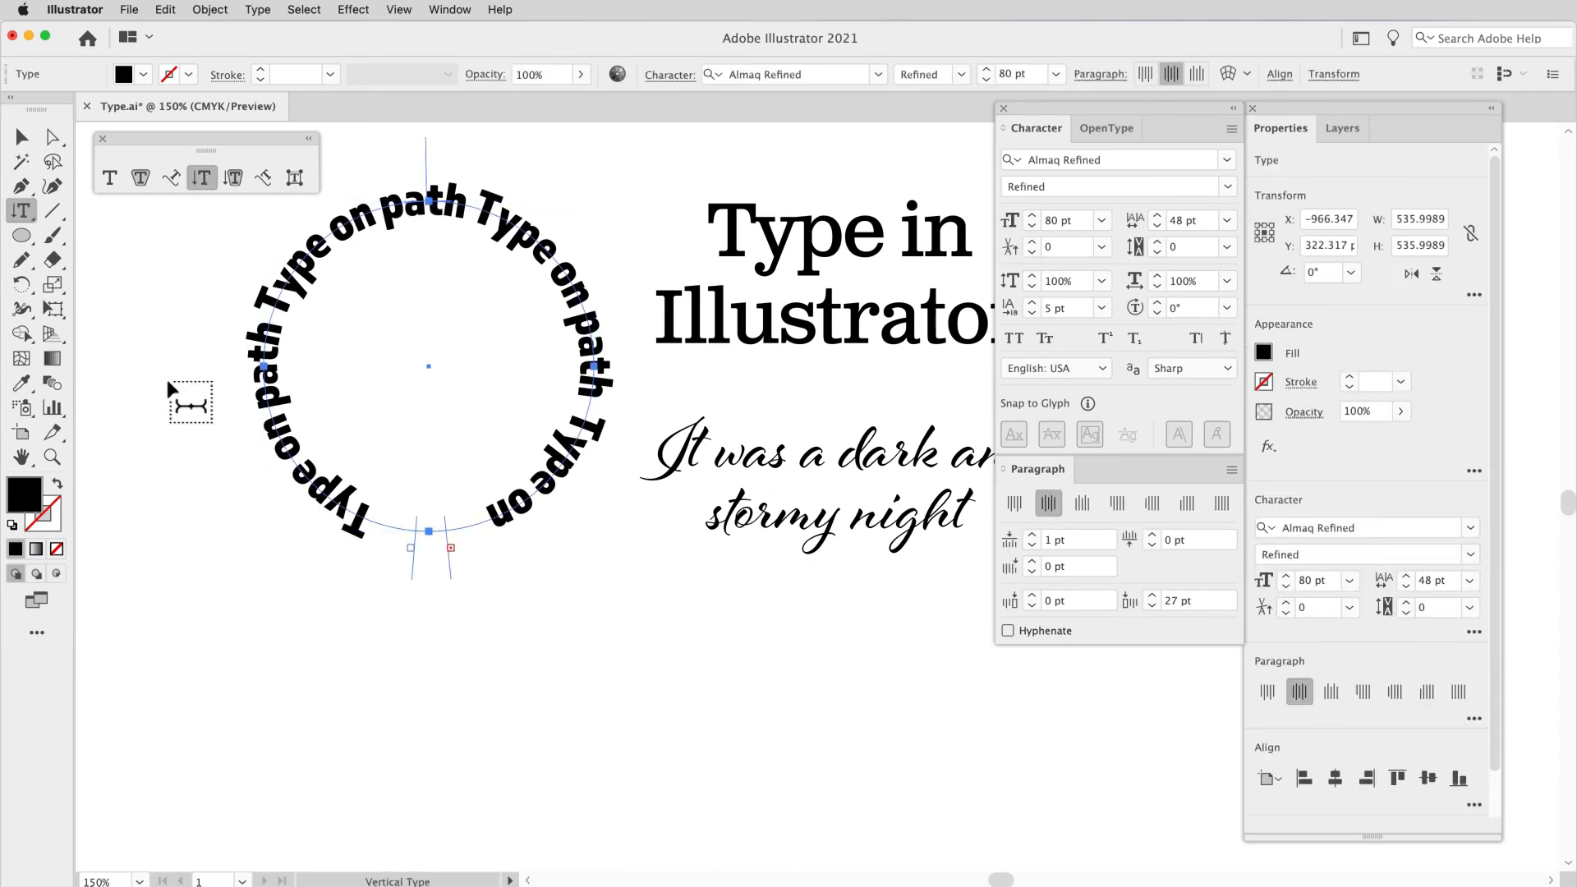
click(166, 382)
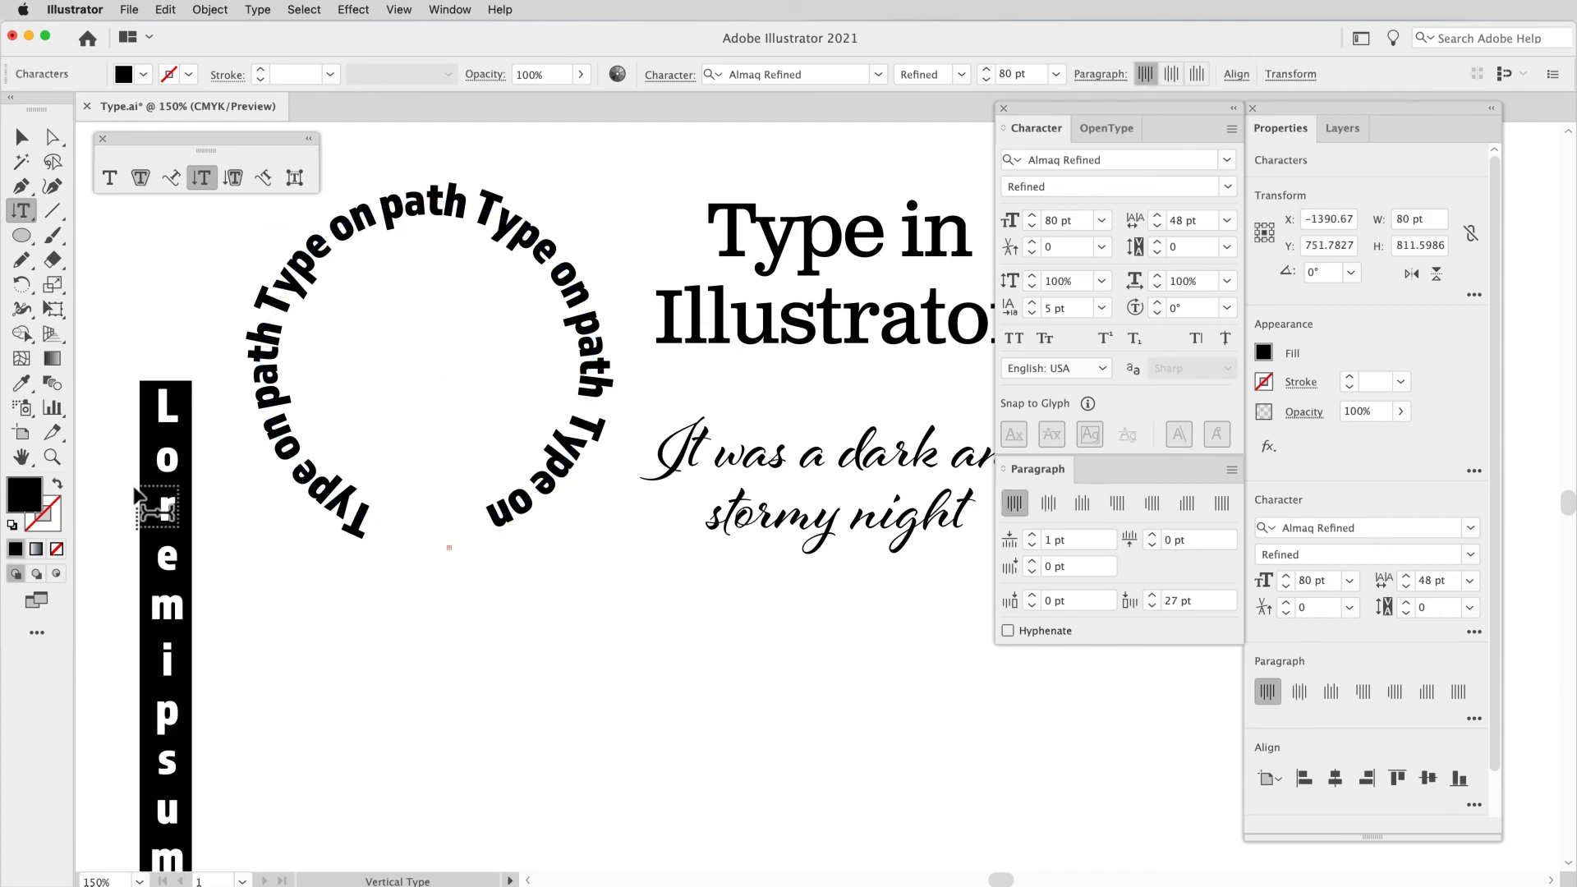
text(DONOT)
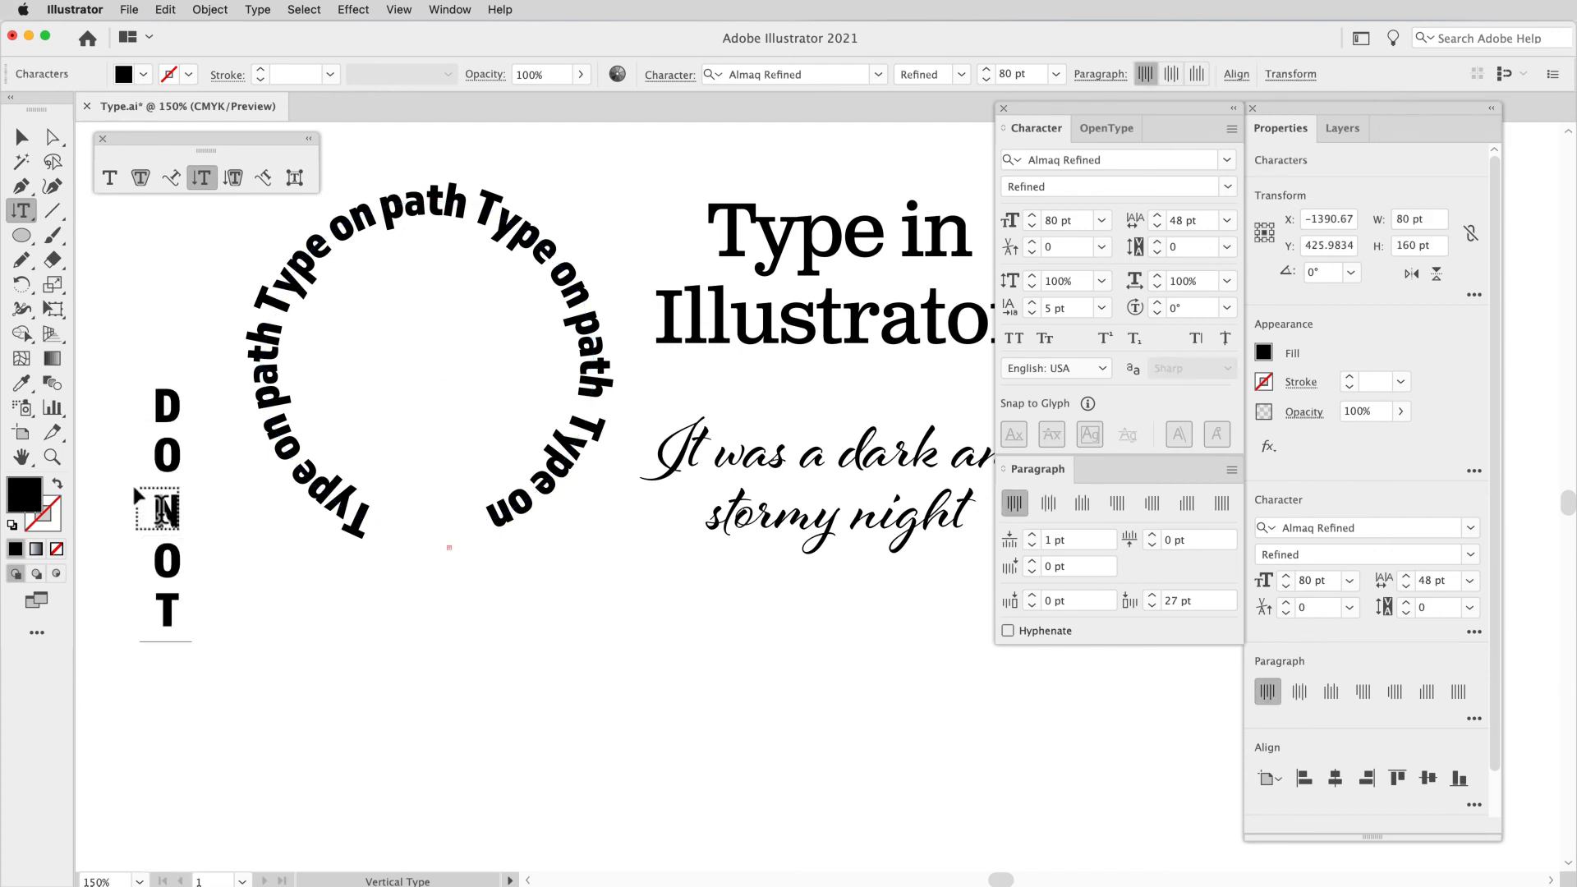
text(DOTHI)
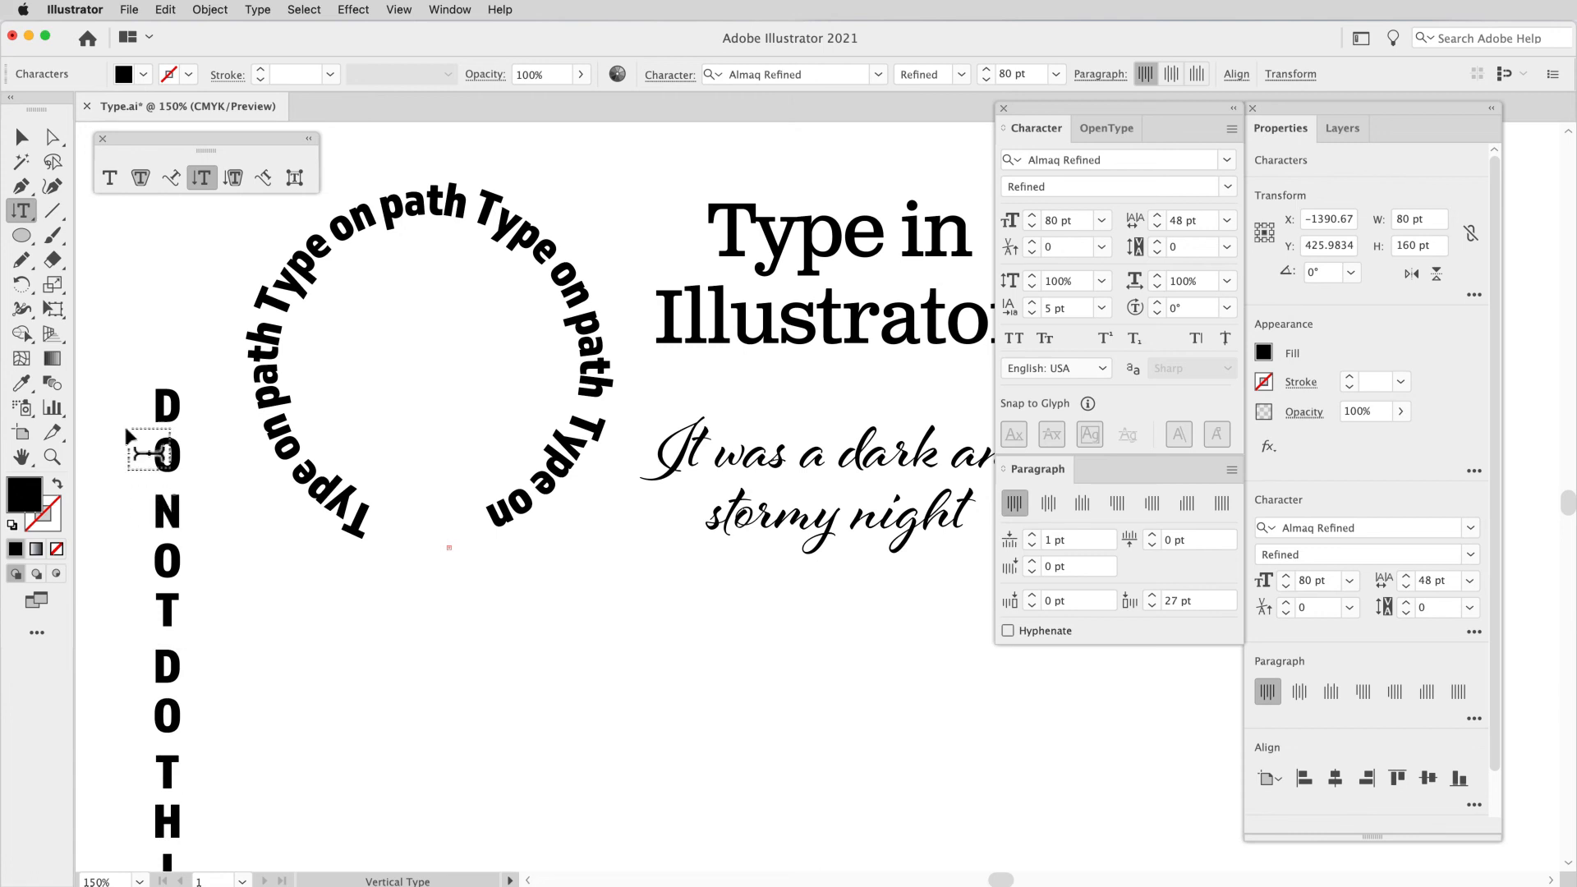
Step: Move the vertical "DO NOT DO THIS" type upward and delete it
click(25, 134)
drag(182, 453, 178, 332)
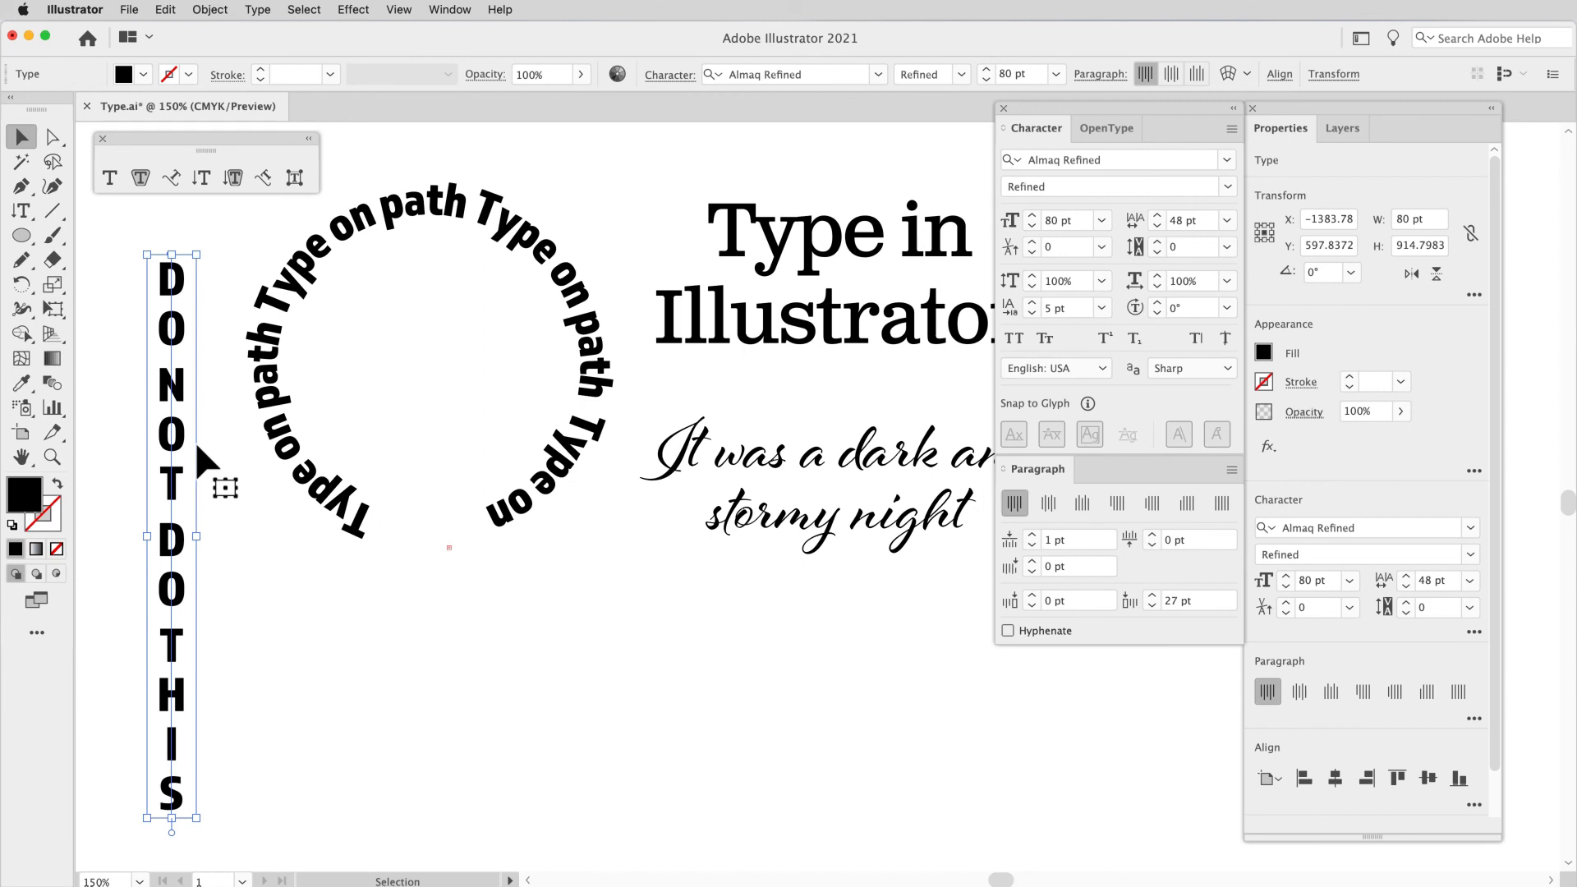
key(Delete)
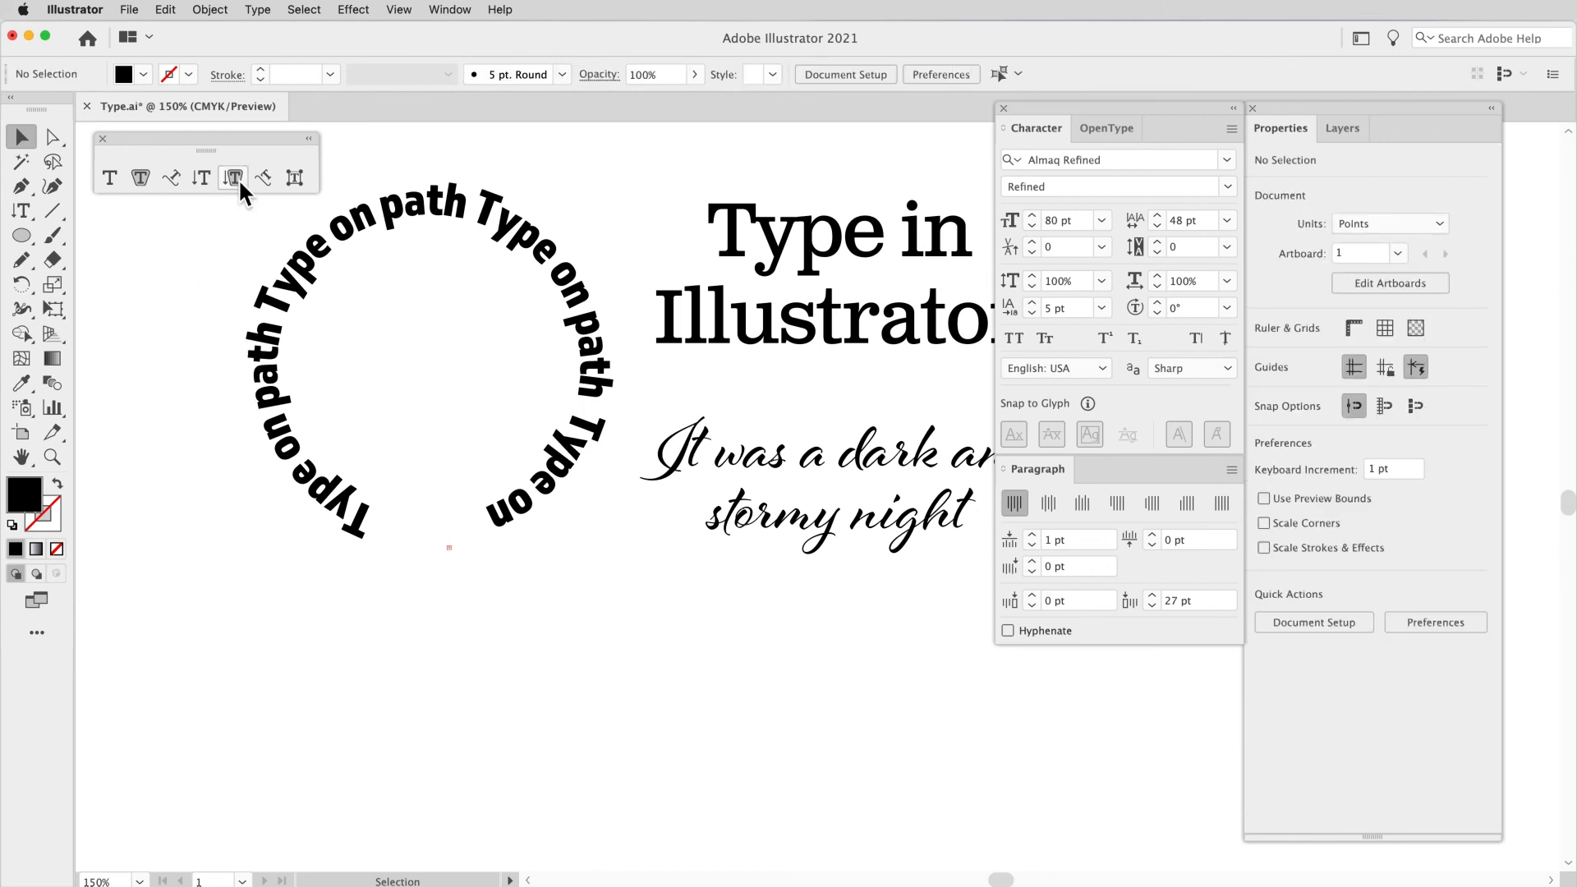
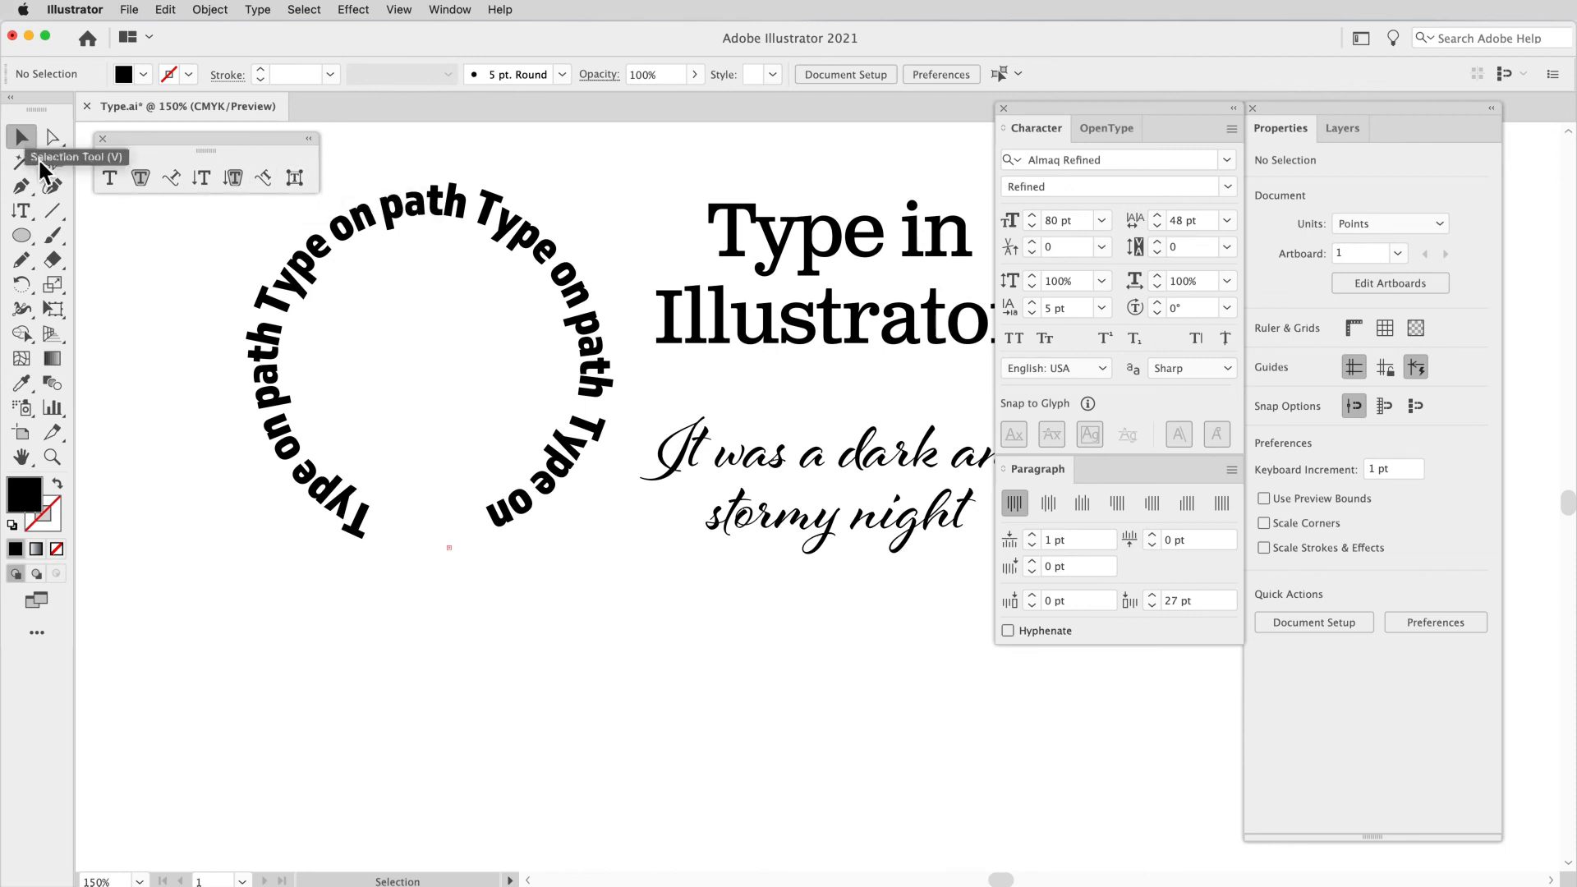
Step: Add horizontal point type reading "Panda" in the empty area below the circular type
click(110, 176)
click(374, 731)
text(Panda)
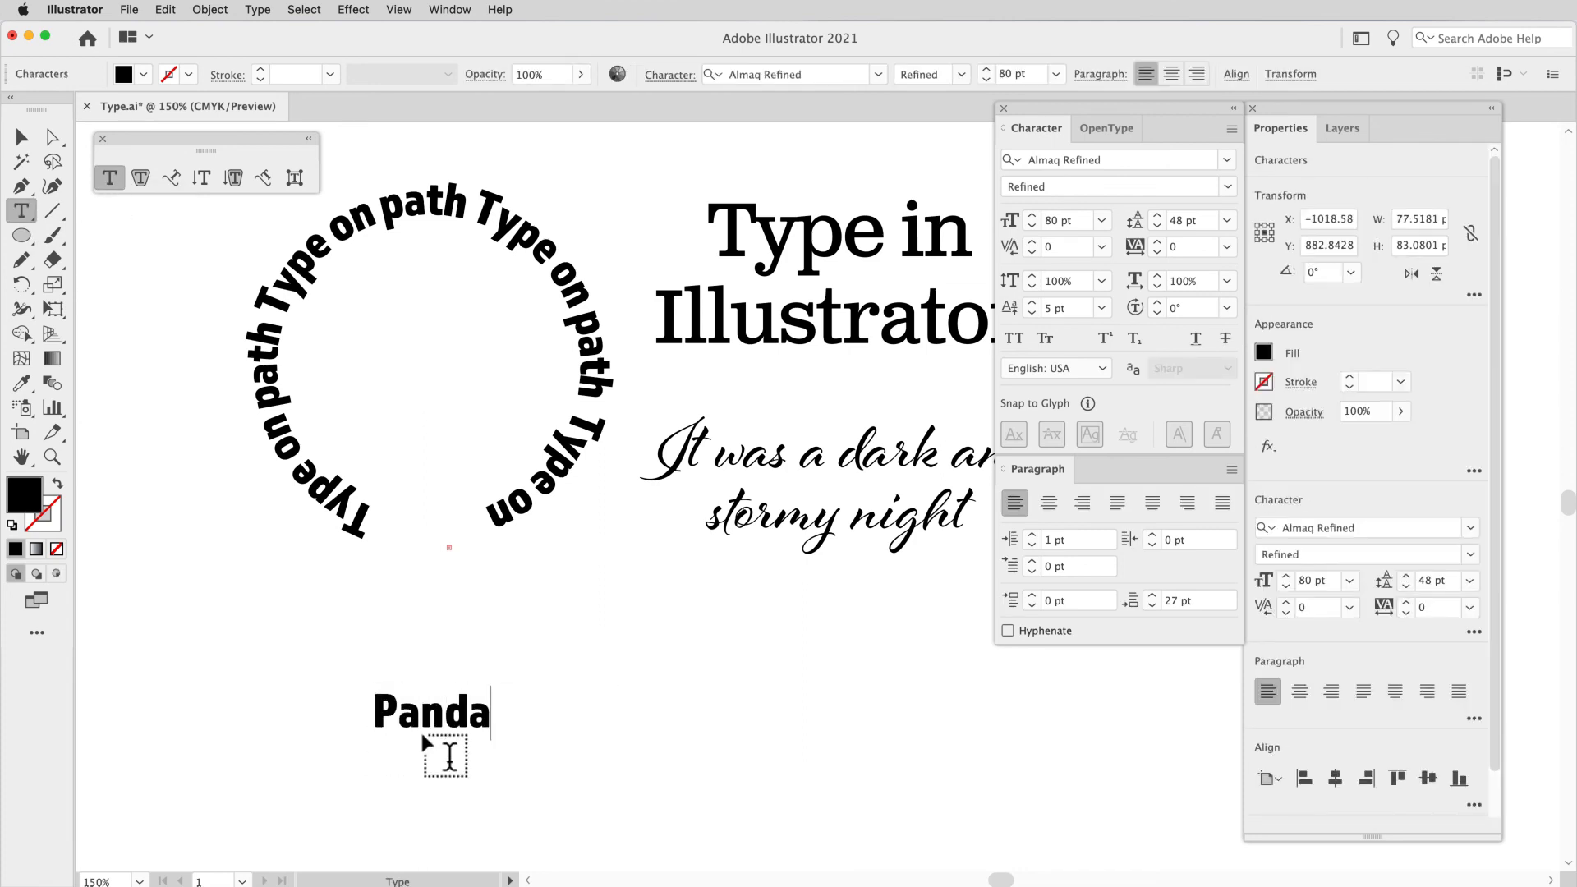
Step: Select the word "Panda" and enlarge it step by step to 216 pt
double_click(425, 735)
key(super+shift+period)
key(super+shift+period)
key(super+shift+period)
key(super+shift+period)
key(super+shift+period)
key(super+shift+period)
key(super+shift+period)
key(super+shift+period)
key(super+shift+period)
key(super+shift+period)
key(super+shift+period)
key(super+shift+period)
key(super+shift+period)
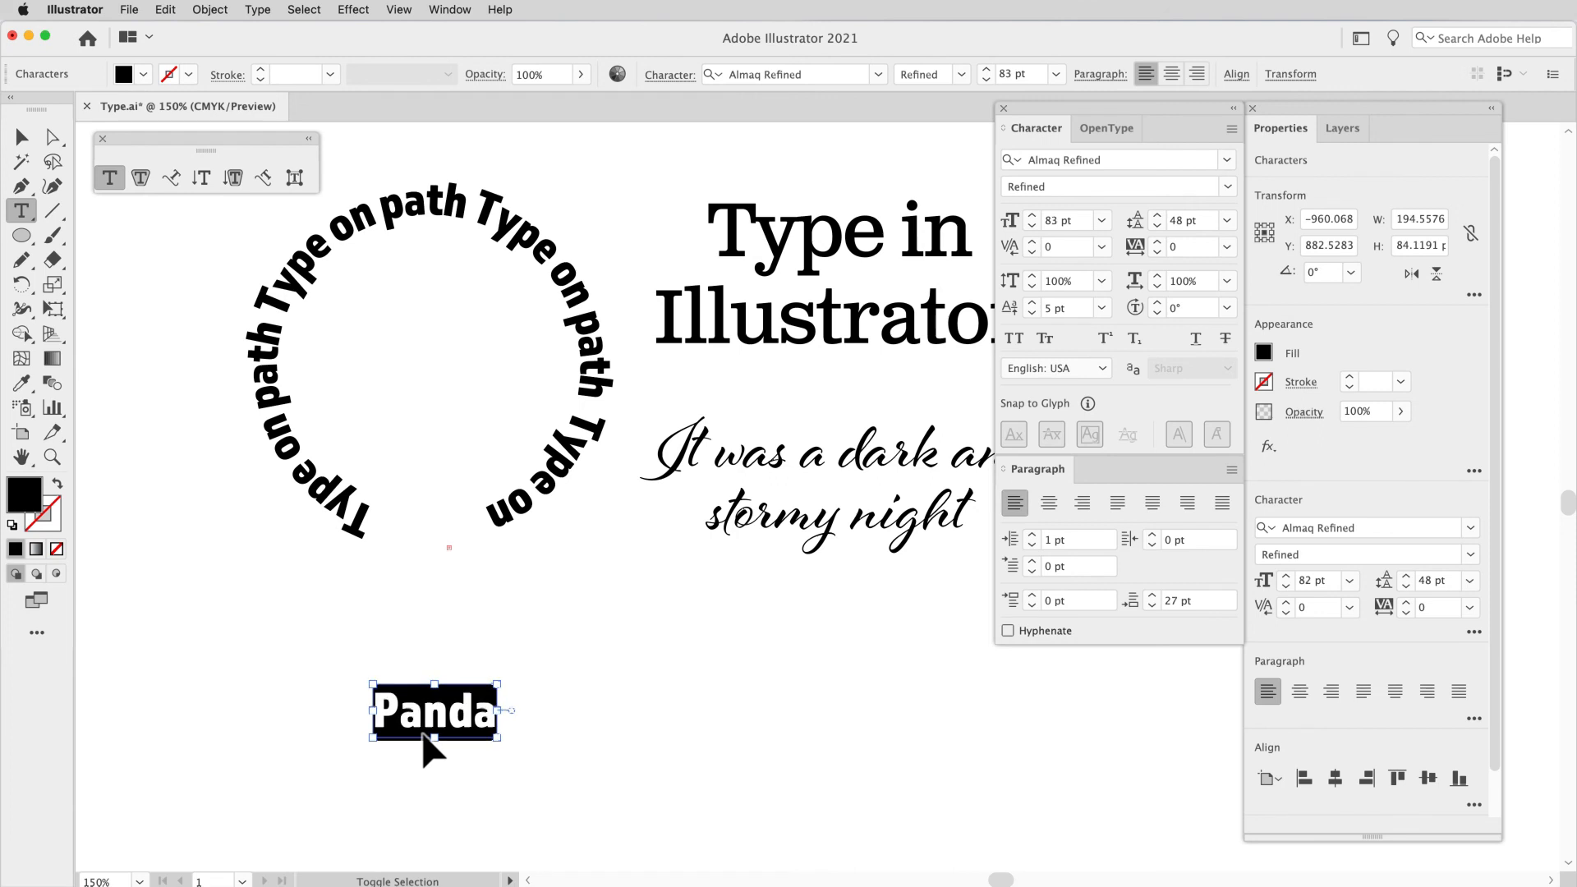
key(super+shift+period)
key(super+shift+period)
key(super+shift+period)
key(super+shift+period)
key(super+shift+period)
key(super+shift+period)
key(super+shift+period)
key(super+shift+period)
key(super+shift+period)
key(super+shift+period)
key(super+shift+period)
key(super+shift+period)
key(super+shift+period)
key(super+shift+period)
key(super+shift+period)
key(super+shift+period)
key(super+shift+period)
key(super+shift+period)
key(super+shift+period)
key(super+shift+period)
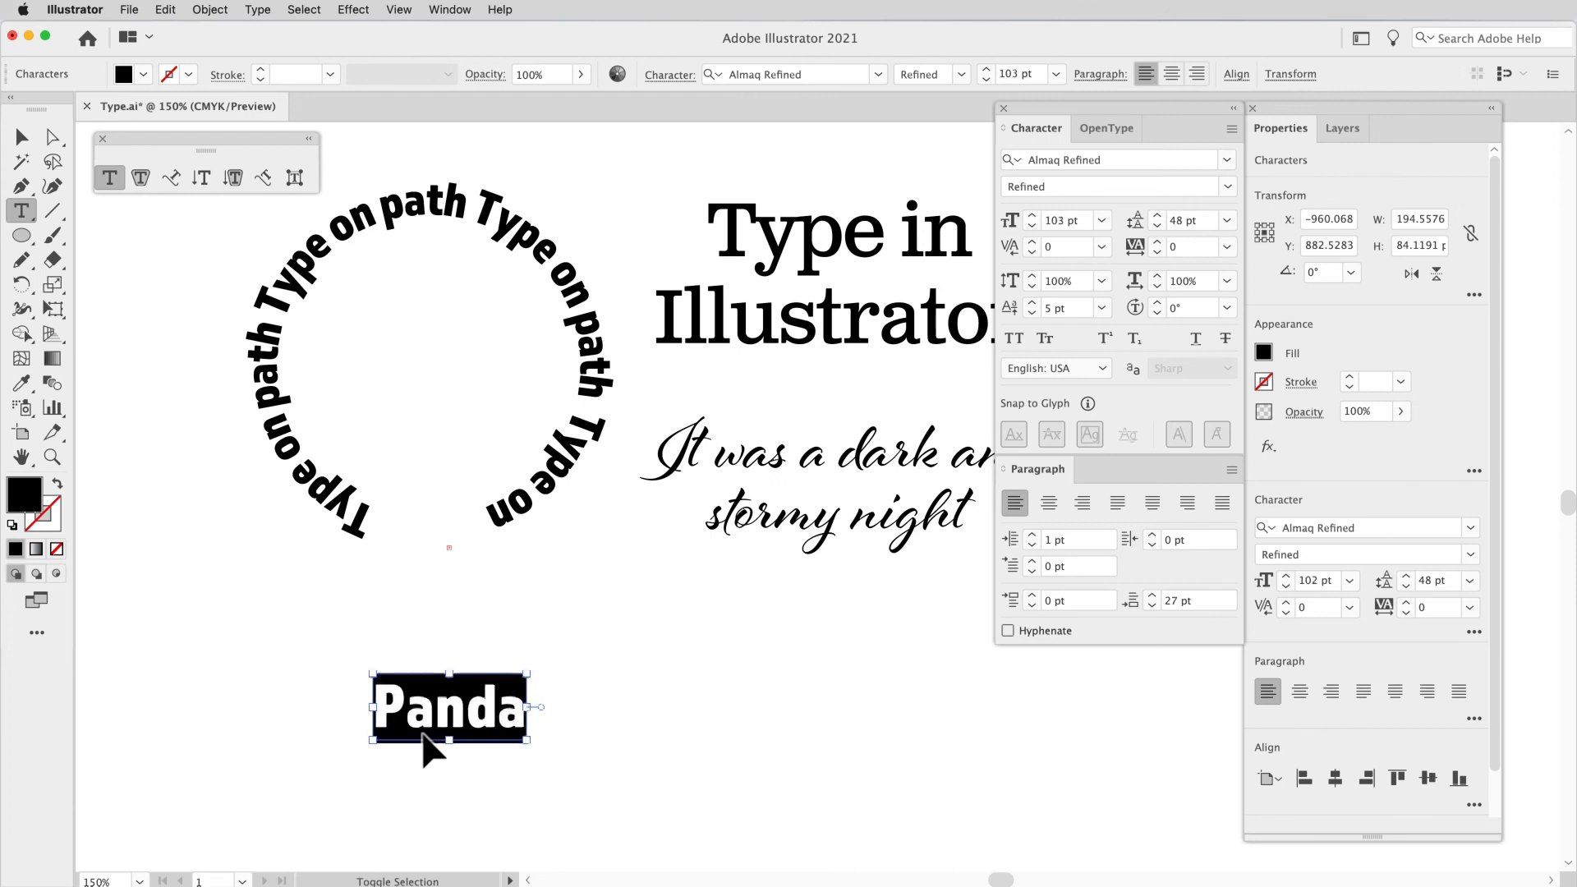
key(super+shift+period)
key(super+shift+period)
key(super+shift+period)
key(super+shift+period)
key(super+shift+period)
key(super+shift+period)
key(super+shift+period)
key(super+shift+period)
key(super+shift+period)
key(super+shift+period)
key(super+shift+period)
key(super+shift+period)
key(super+shift+period)
key(super+shift+period)
key(super+shift+period)
key(super+shift+period)
key(super+shift+period)
key(super+shift+period)
key(super+shift+period)
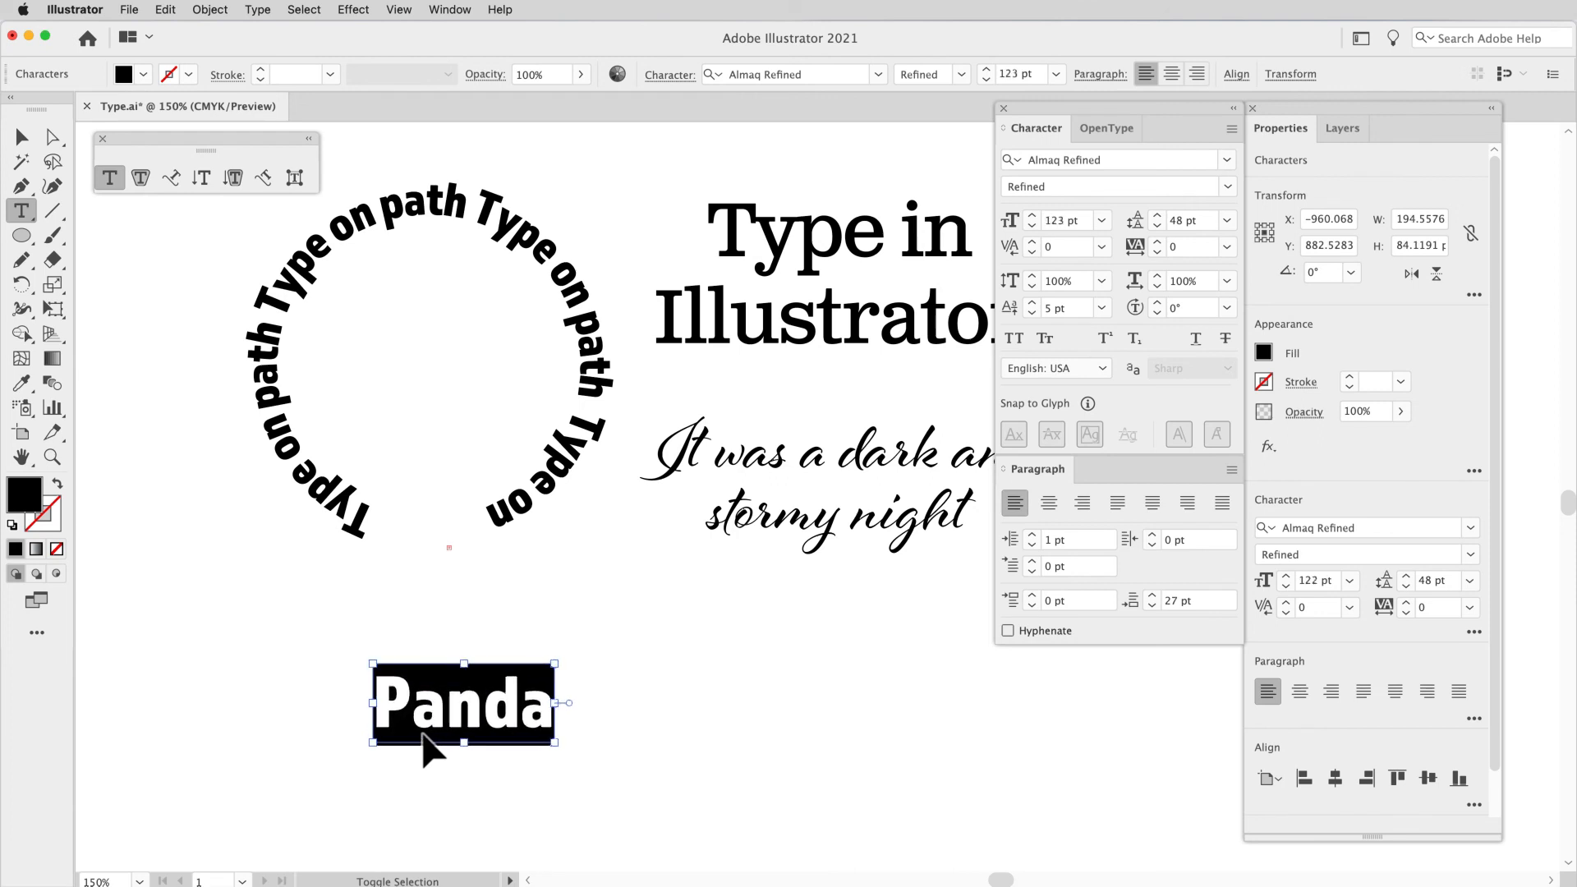
key(super+shift+period)
key(super+shift+period)
key(super+shift+period)
key(super+shift+period)
key(super+shift+period)
key(super+shift+period)
key(super+shift+period)
key(super+shift+period)
key(super+shift+period)
key(super+shift+period)
key(super+shift+period)
key(super+shift+period)
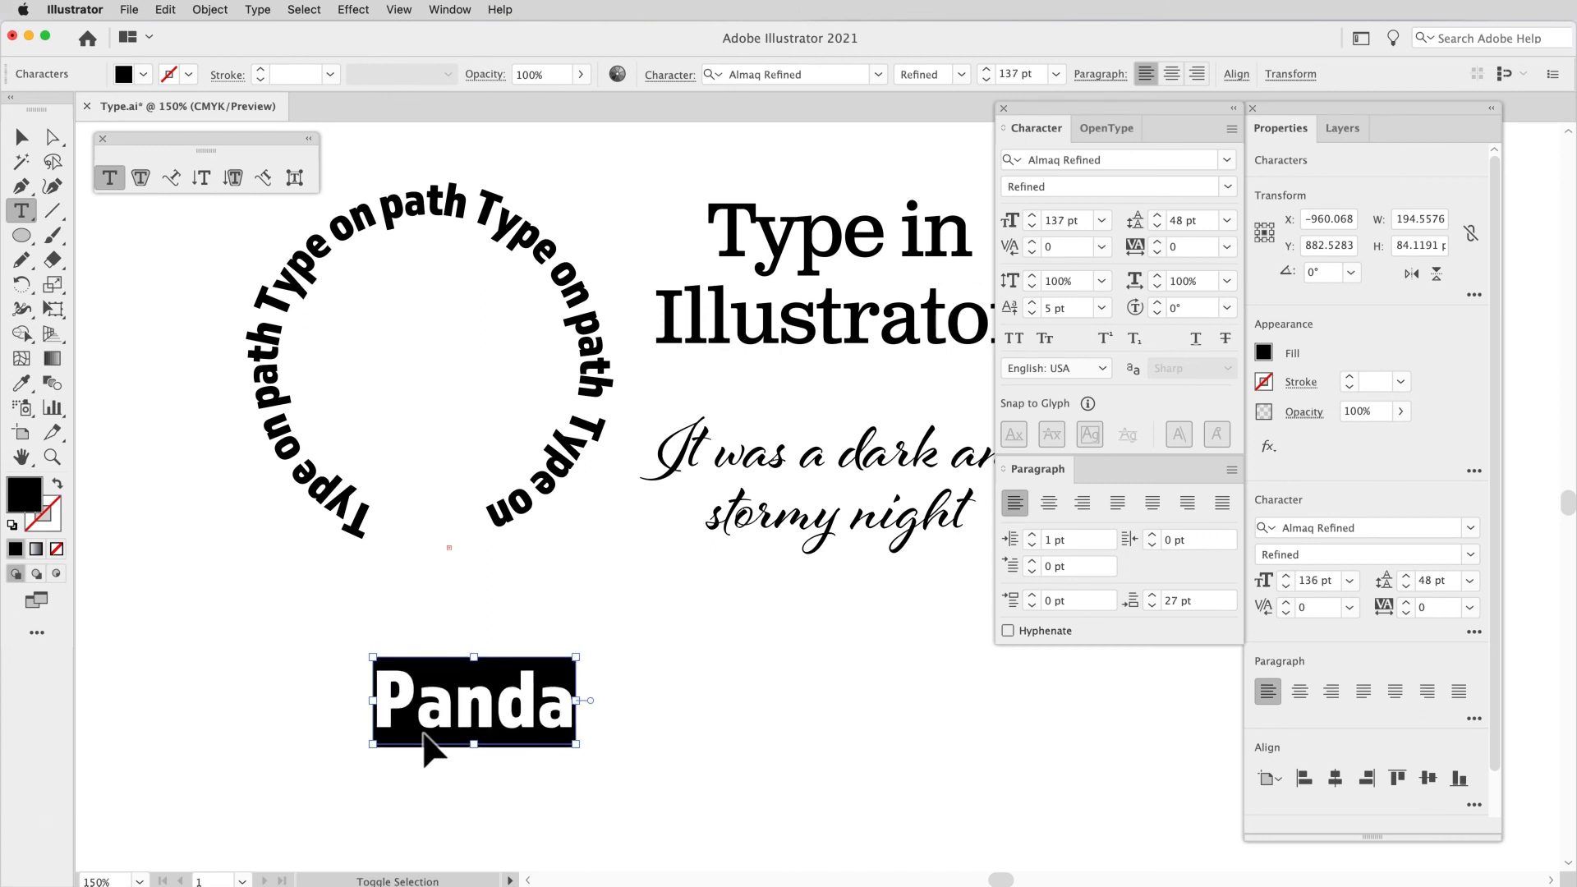
key(super+shift+period)
key(super+shift+period)
key(super+shift+period)
key(super+shift+period)
key(super+shift+period)
key(super+shift+period)
key(super+shift+period)
key(super+shift+period)
key(super+shift+period)
key(super+shift+period)
key(super+shift+period)
key(super+shift+period)
key(super+shift+period)
key(super+shift+period)
key(super+shift+period)
key(super+shift+period)
key(super+shift+period)
key(super+shift+period)
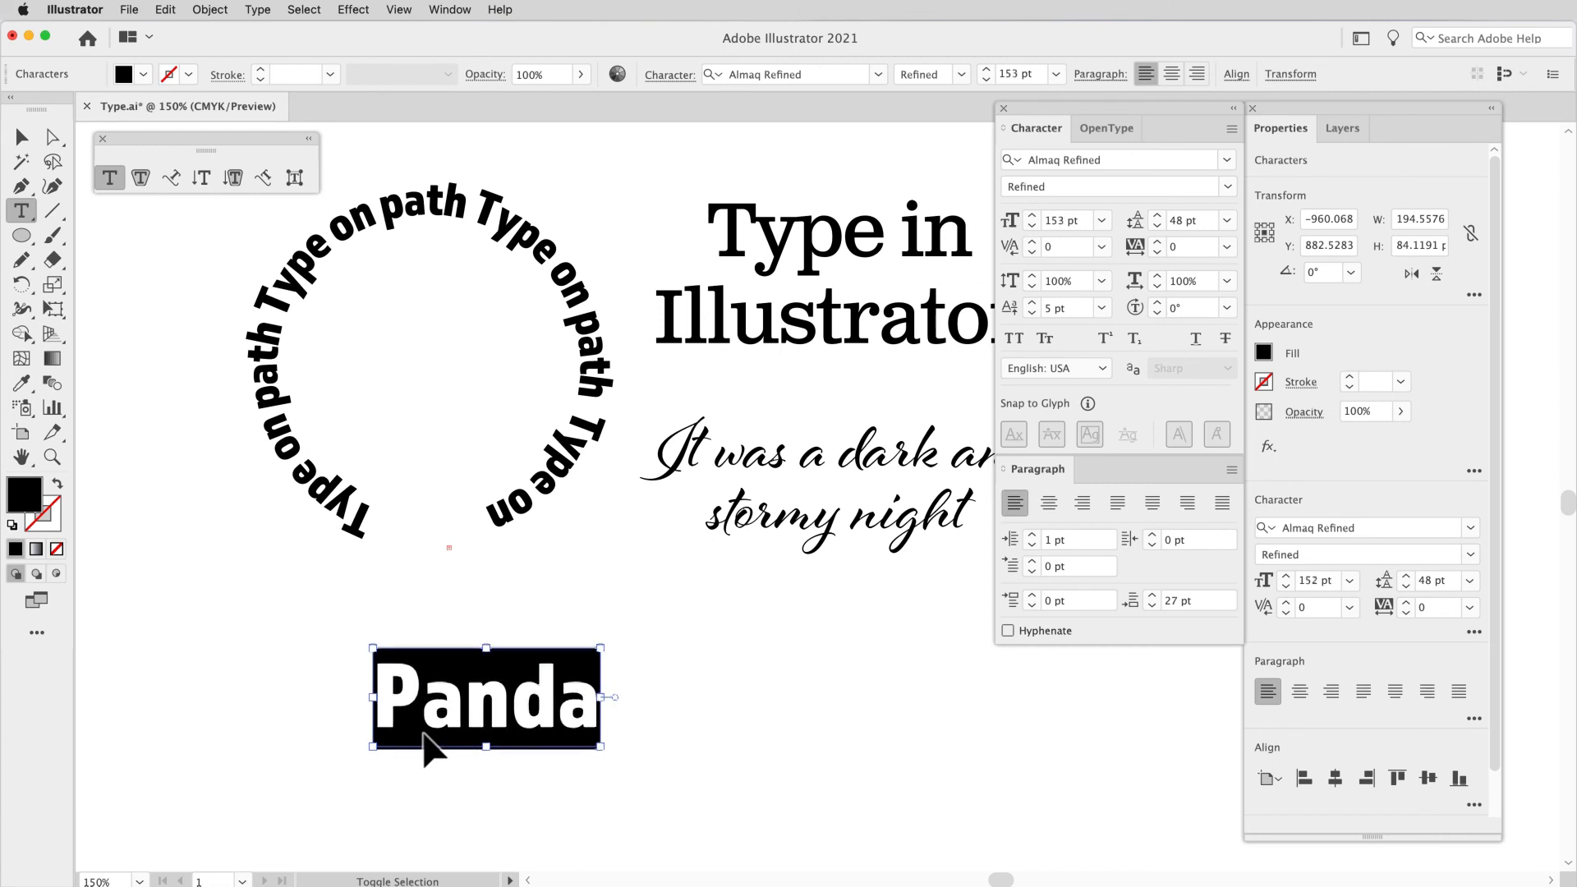
key(super+shift+period)
key(super+shift+period)
key(super+shift+period)
key(super+shift+period)
key(super+shift+period)
key(super+shift+period)
key(super+shift+period)
key(super+shift+period)
key(super+shift+period)
key(super+shift+period)
key(super+shift+period)
key(super+shift+period)
key(super+shift+period)
key(super+shift+period)
key(super+shift+period)
key(super+shift+period)
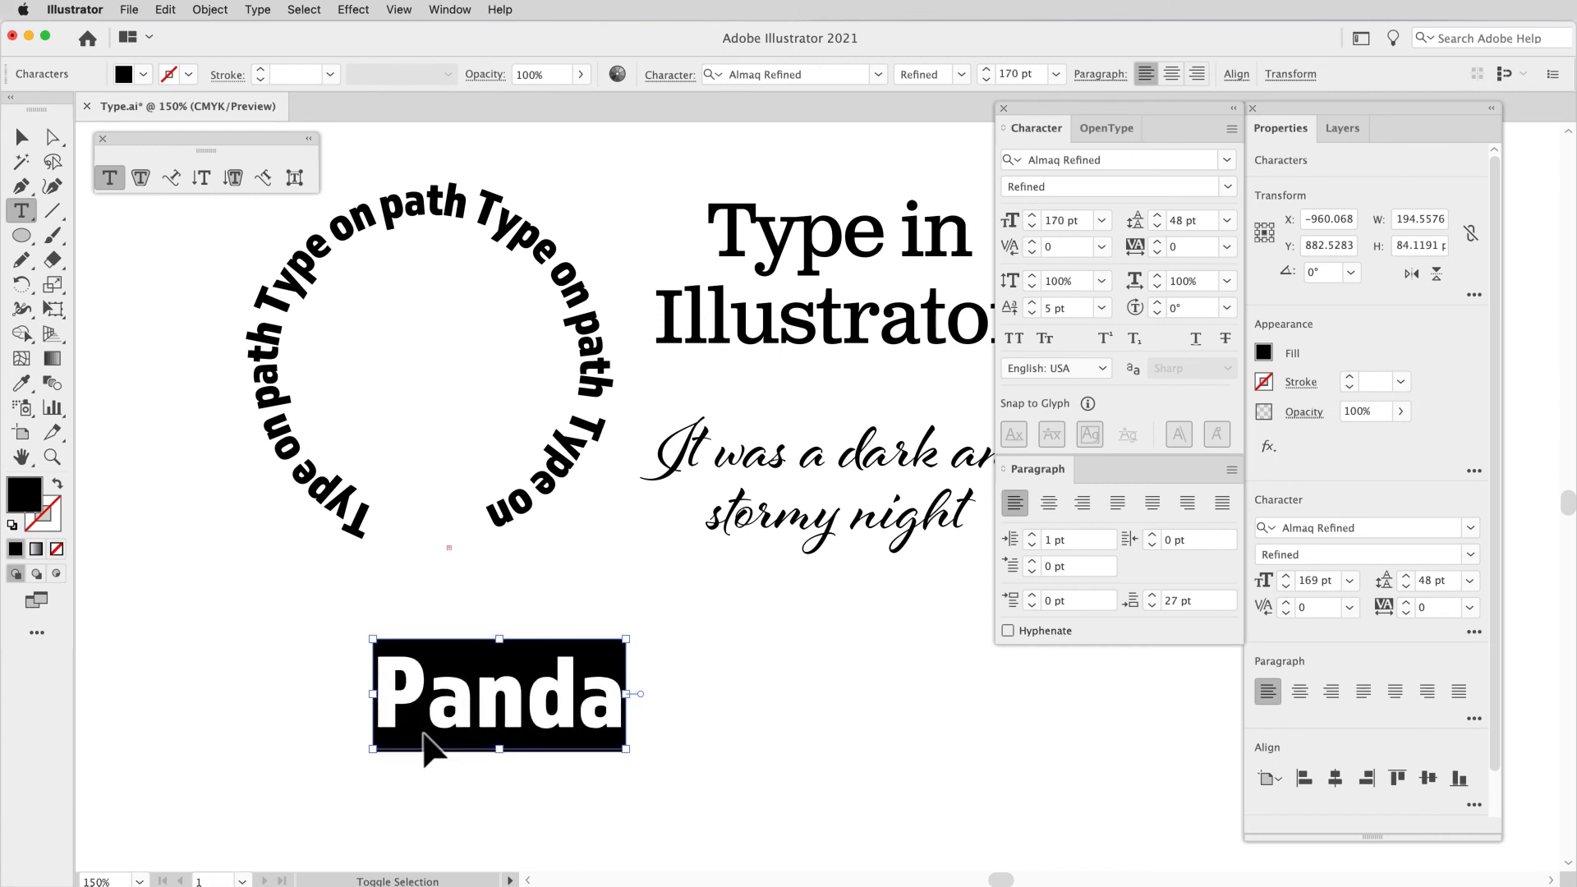
key(super+shift+period)
key(super+shift+period)
key(super+shift+period)
key(super+shift+period)
key(super+shift+period)
key(super+shift+period)
key(super+shift+period)
key(super+shift+period)
key(super+shift+period)
key(super+shift+period)
key(super+shift+period)
key(super+shift+period)
key(super+shift+period)
key(super+shift+period)
key(super+shift+period)
key(super+shift+period)
key(super+shift+period)
key(super+shift+period)
key(super+shift+period)
key(super+shift+period)
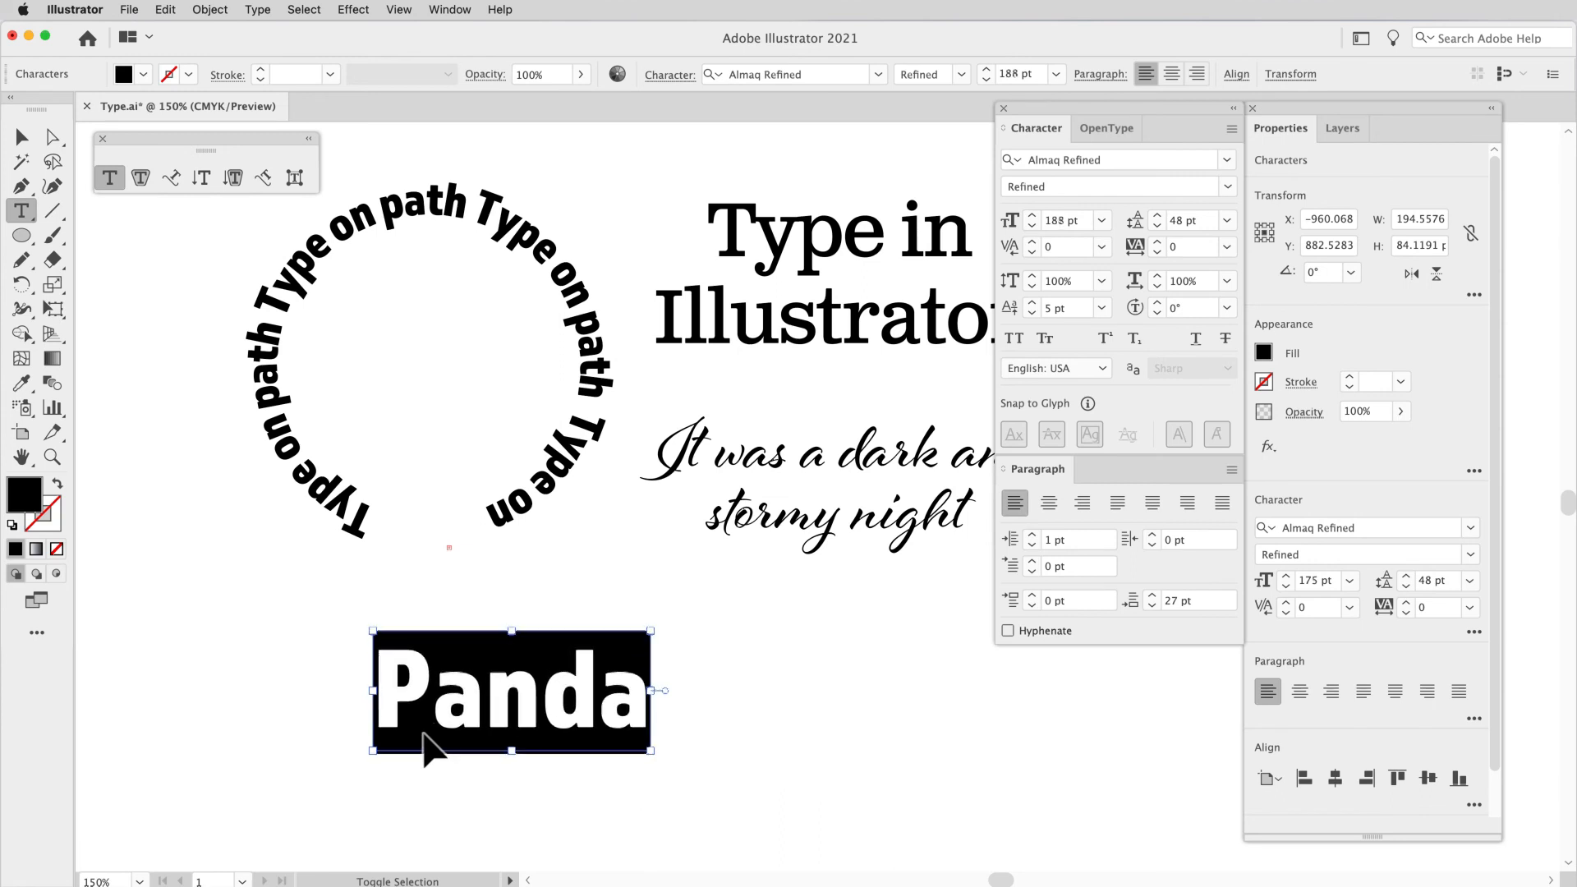
key(super+shift+period)
key(super+shift+period)
key(super+shift+period)
key(super+shift+period)
key(super+shift+period)
key(super+shift+period)
key(super+shift+period)
key(super+shift+period)
key(super+shift+period)
key(super+shift+period)
key(super+shift+period)
key(super+shift+period)
key(super+shift+period)
key(super+shift+period)
key(super+shift+period)
key(super+shift+period)
key(super+shift+period)
key(super+shift+period)
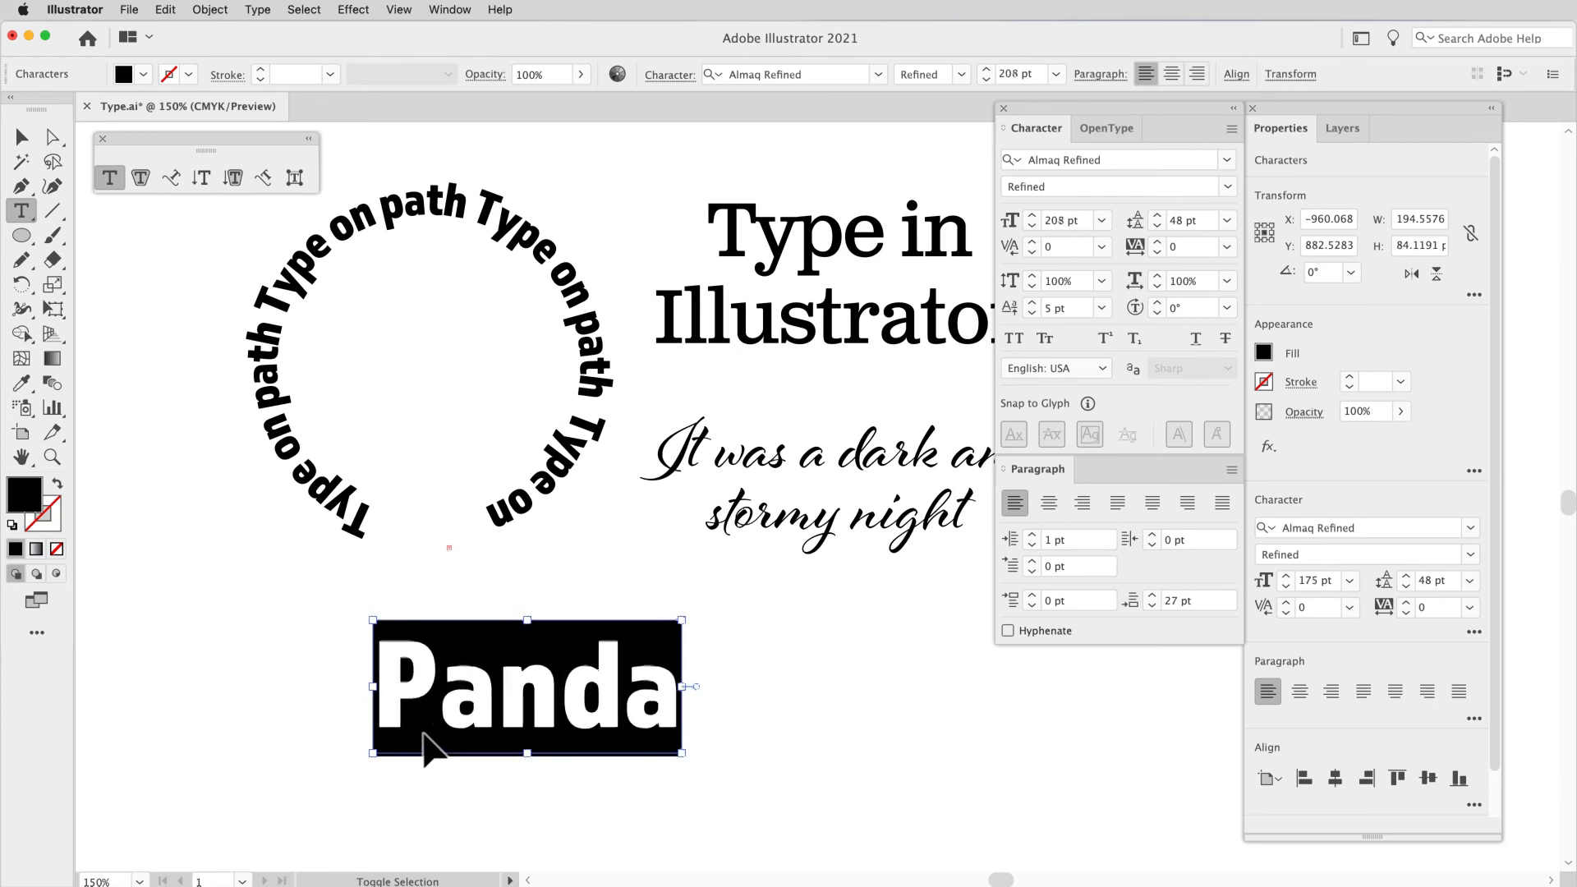
Step: Tighten the kerning in "Panda" to -30 between P and a, and to -10 between each of the other letter pairs
click(442, 723)
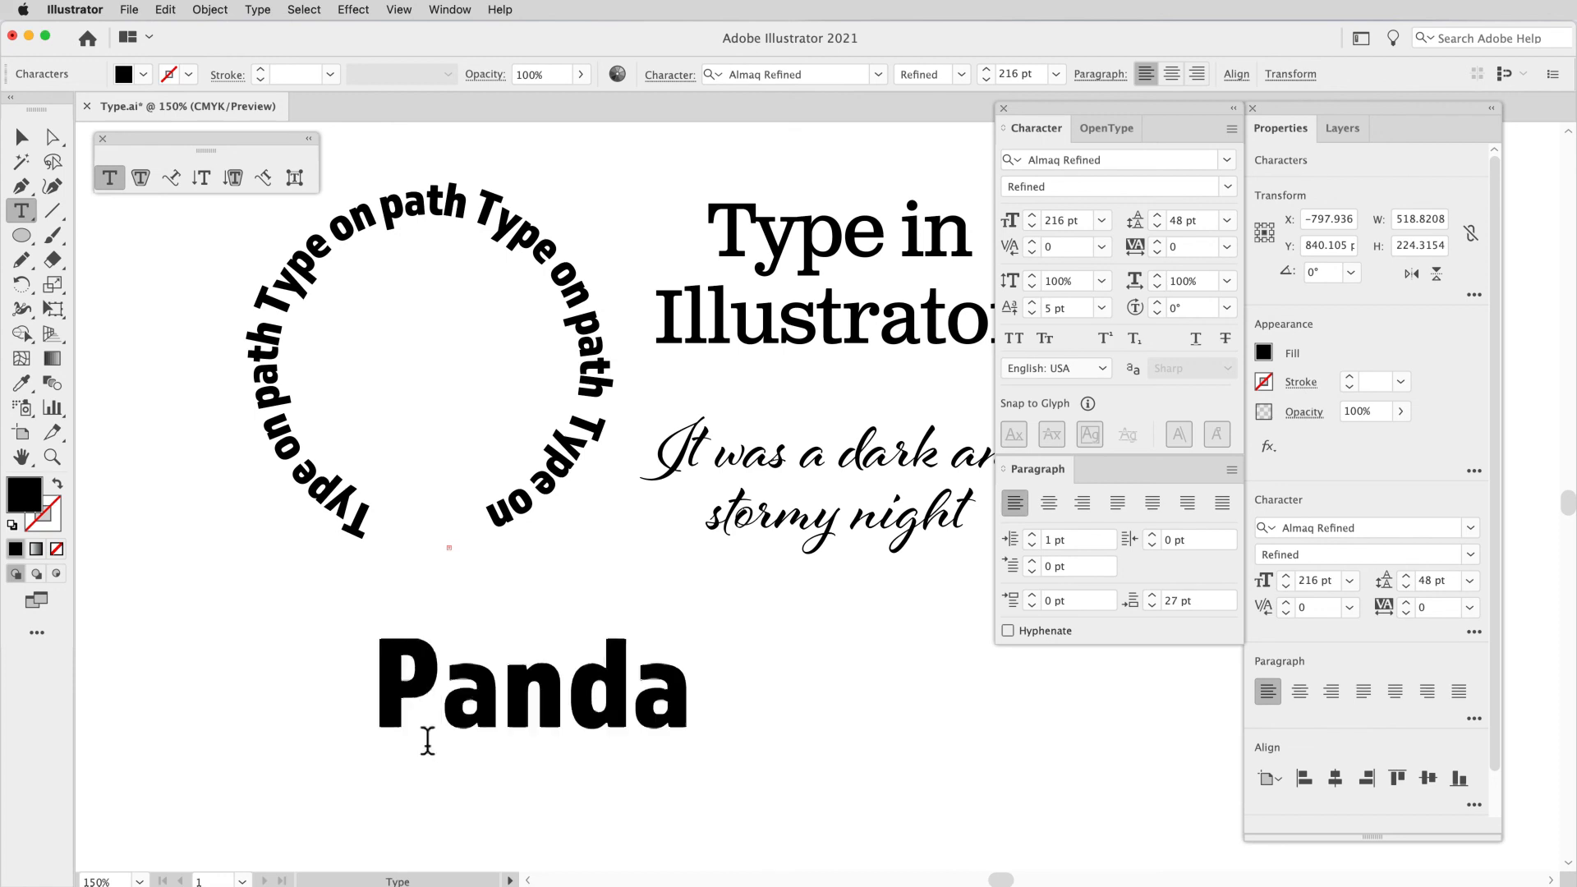
key(alt+Left)
key(alt+Left)
key(alt+Left)
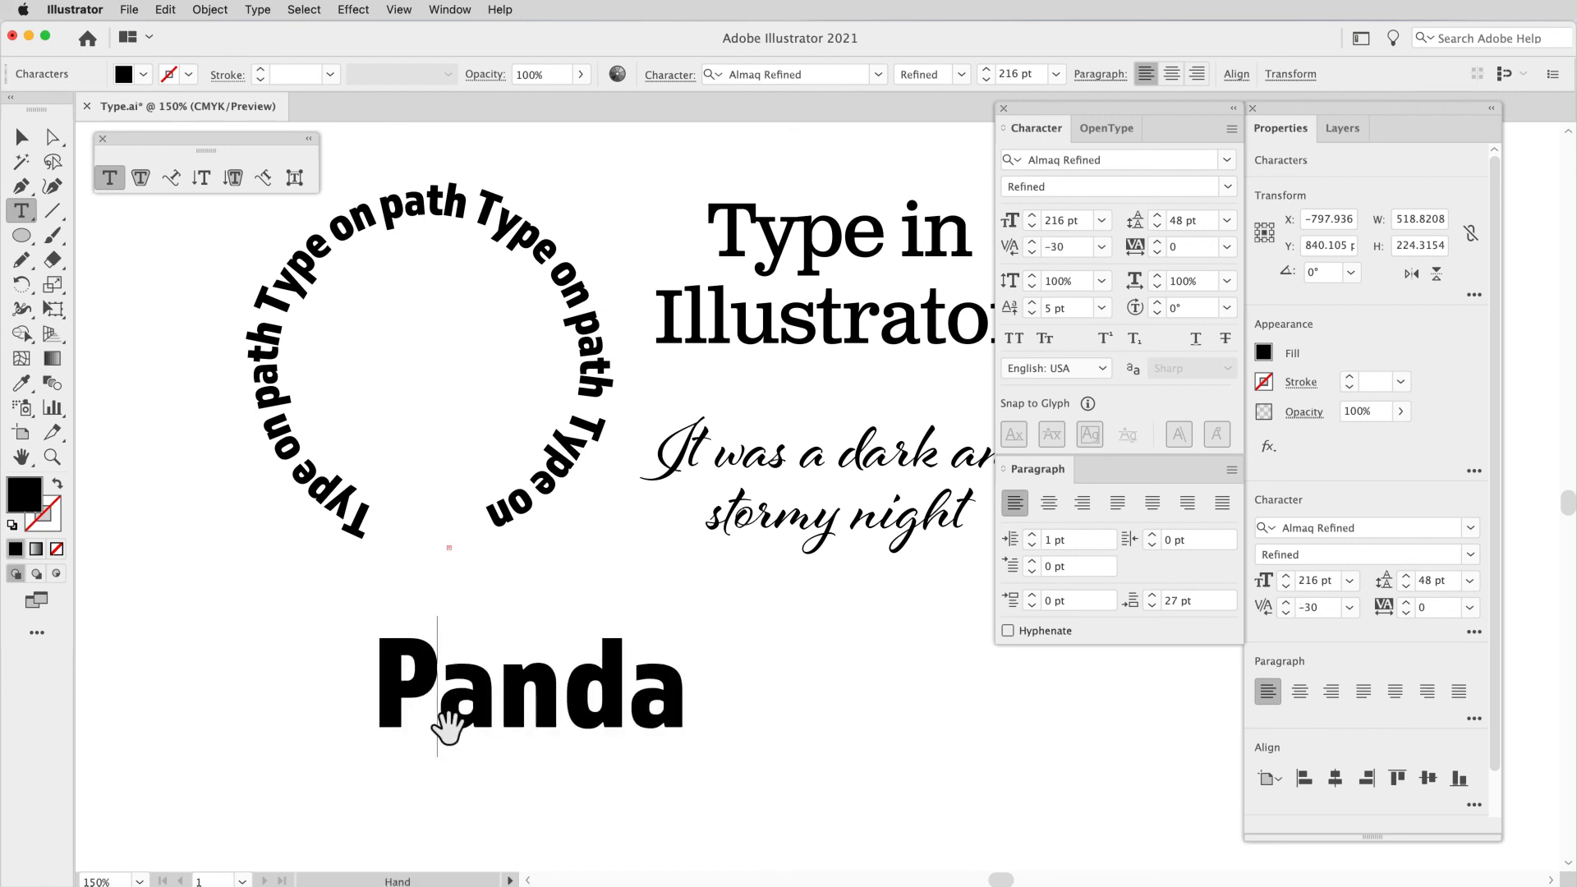
key(Right)
key(Right)
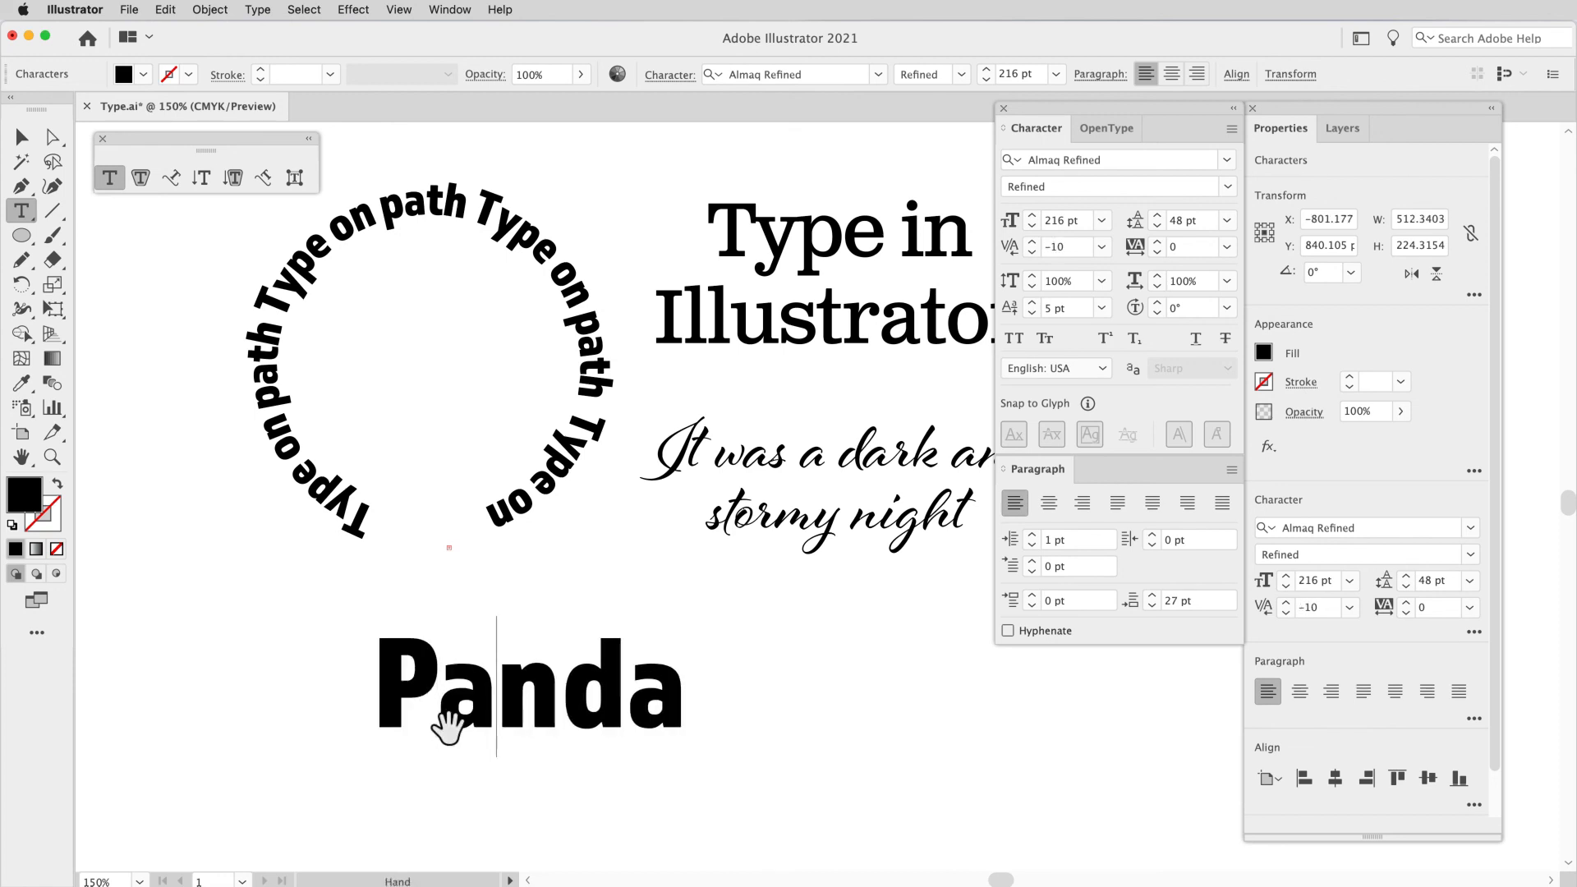
key(alt+Left)
key(Right)
key(alt+Left)
key(alt+Left)
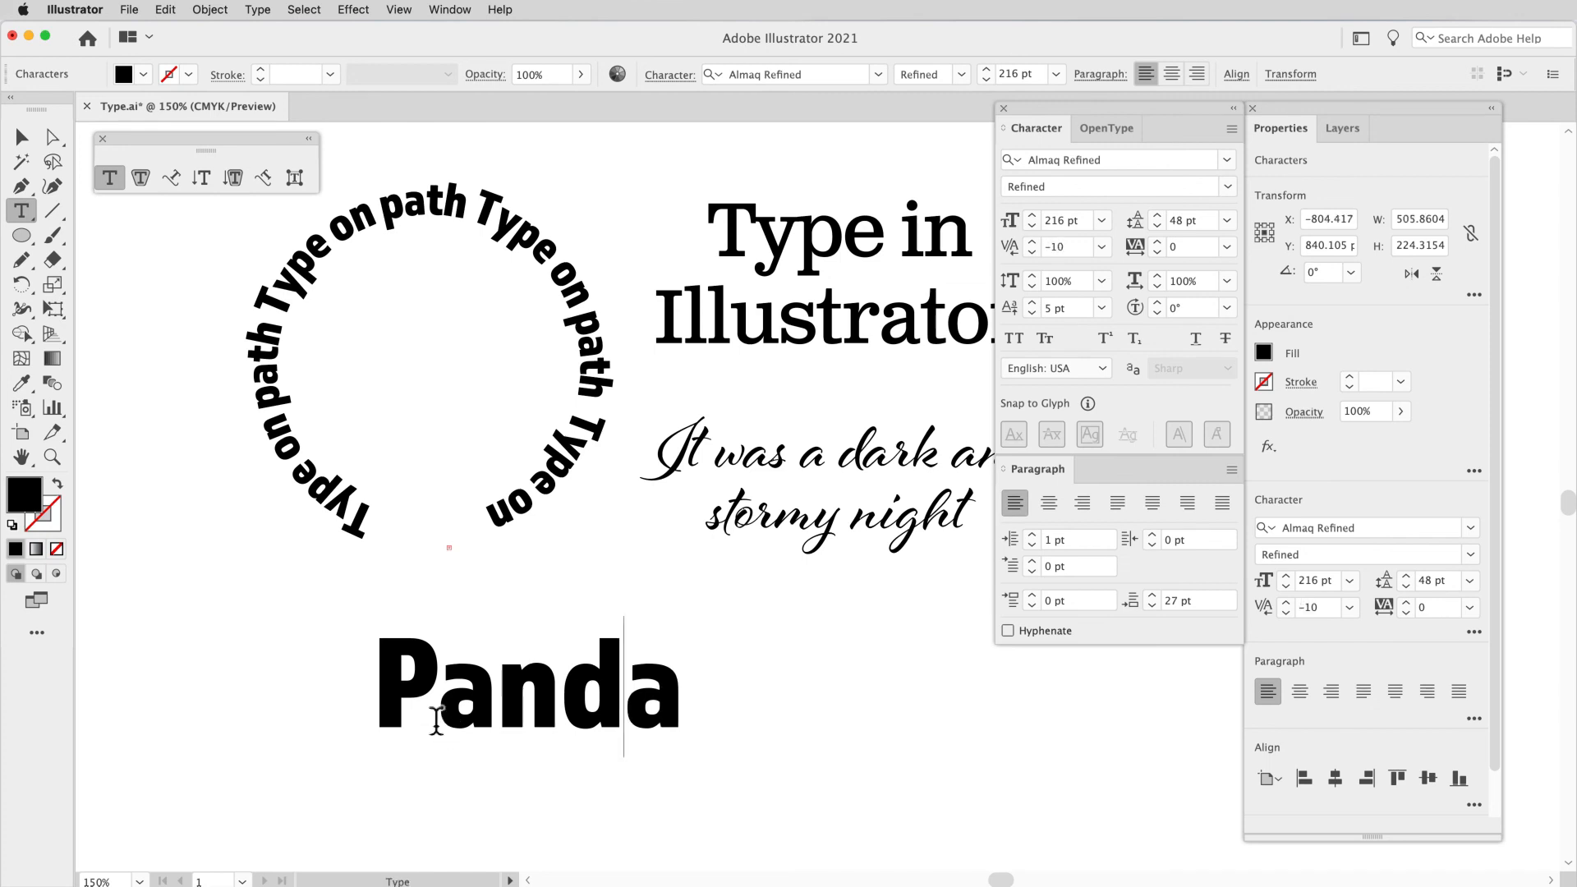
Step: Change the font of the "Panda" type object to FatFrank Heavy
click(25, 141)
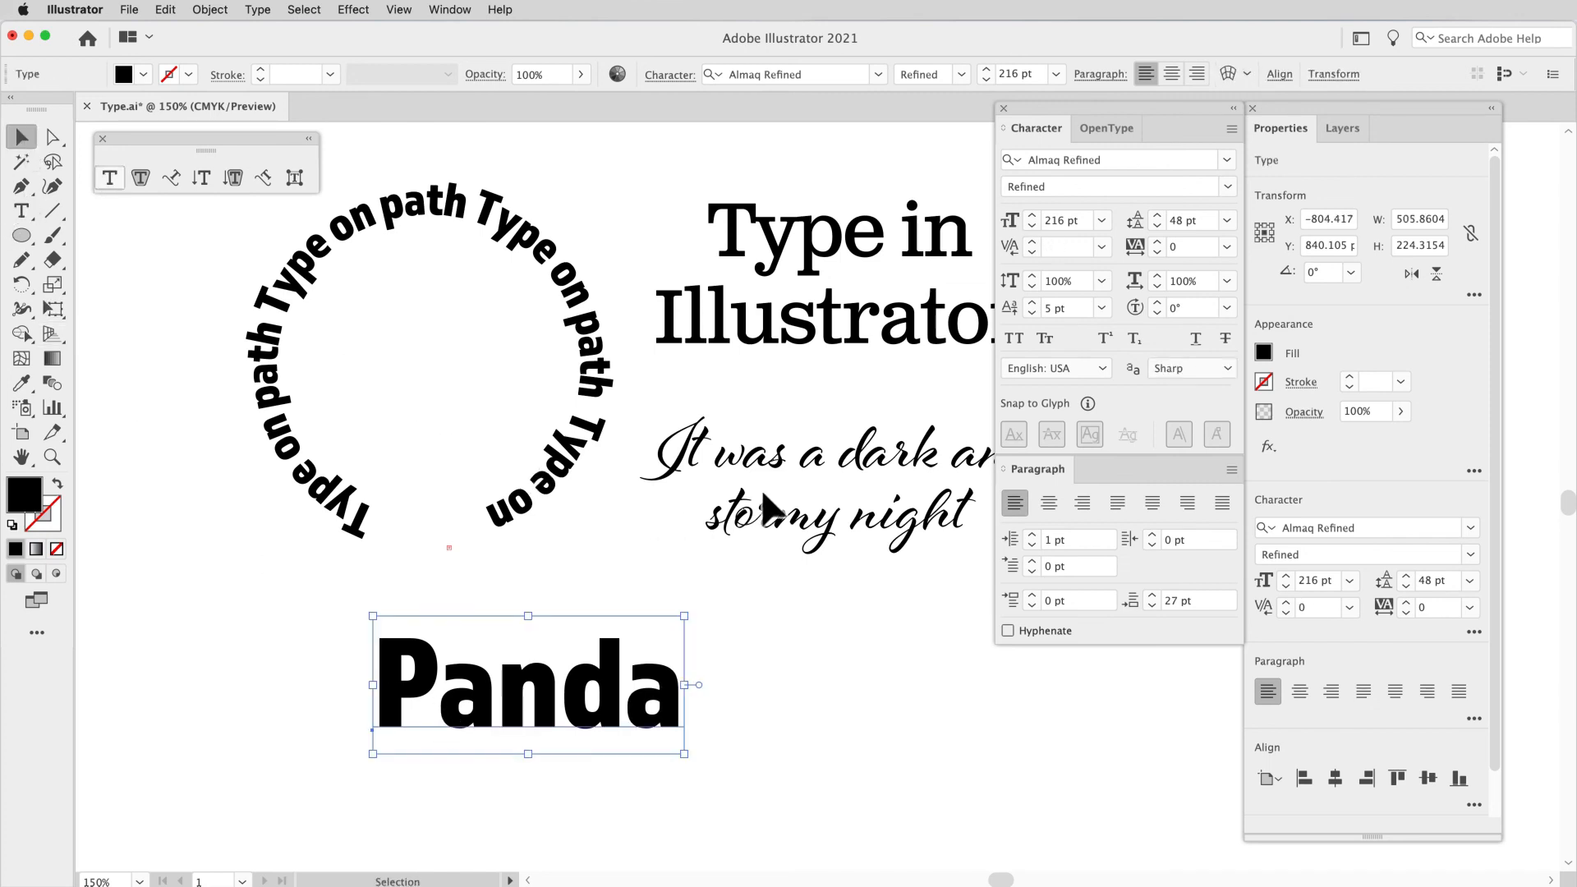
click(1234, 158)
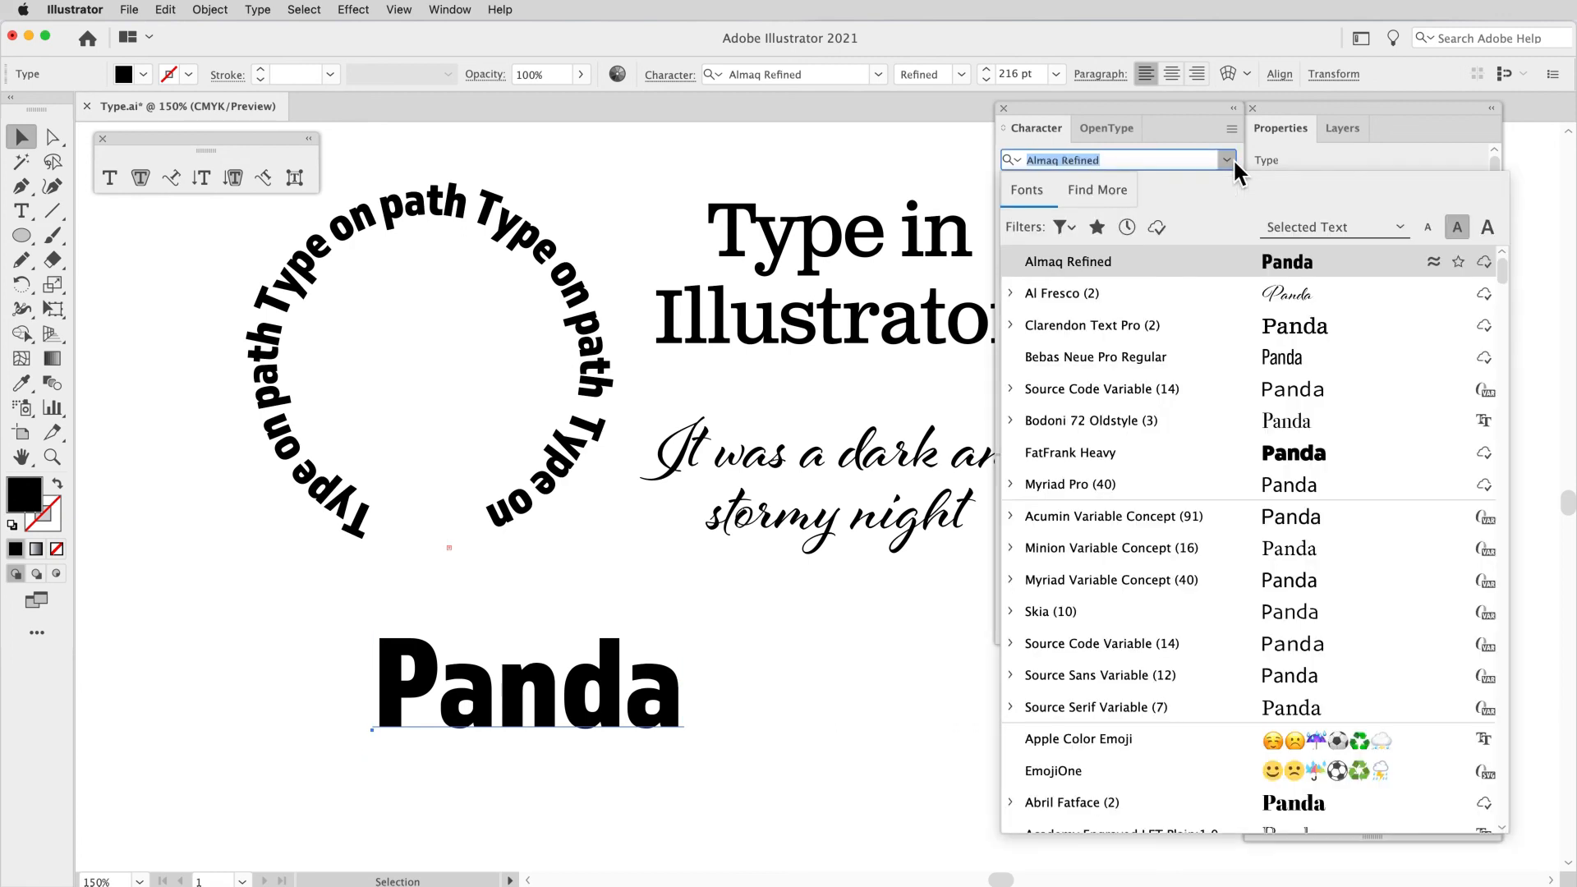
click(1132, 454)
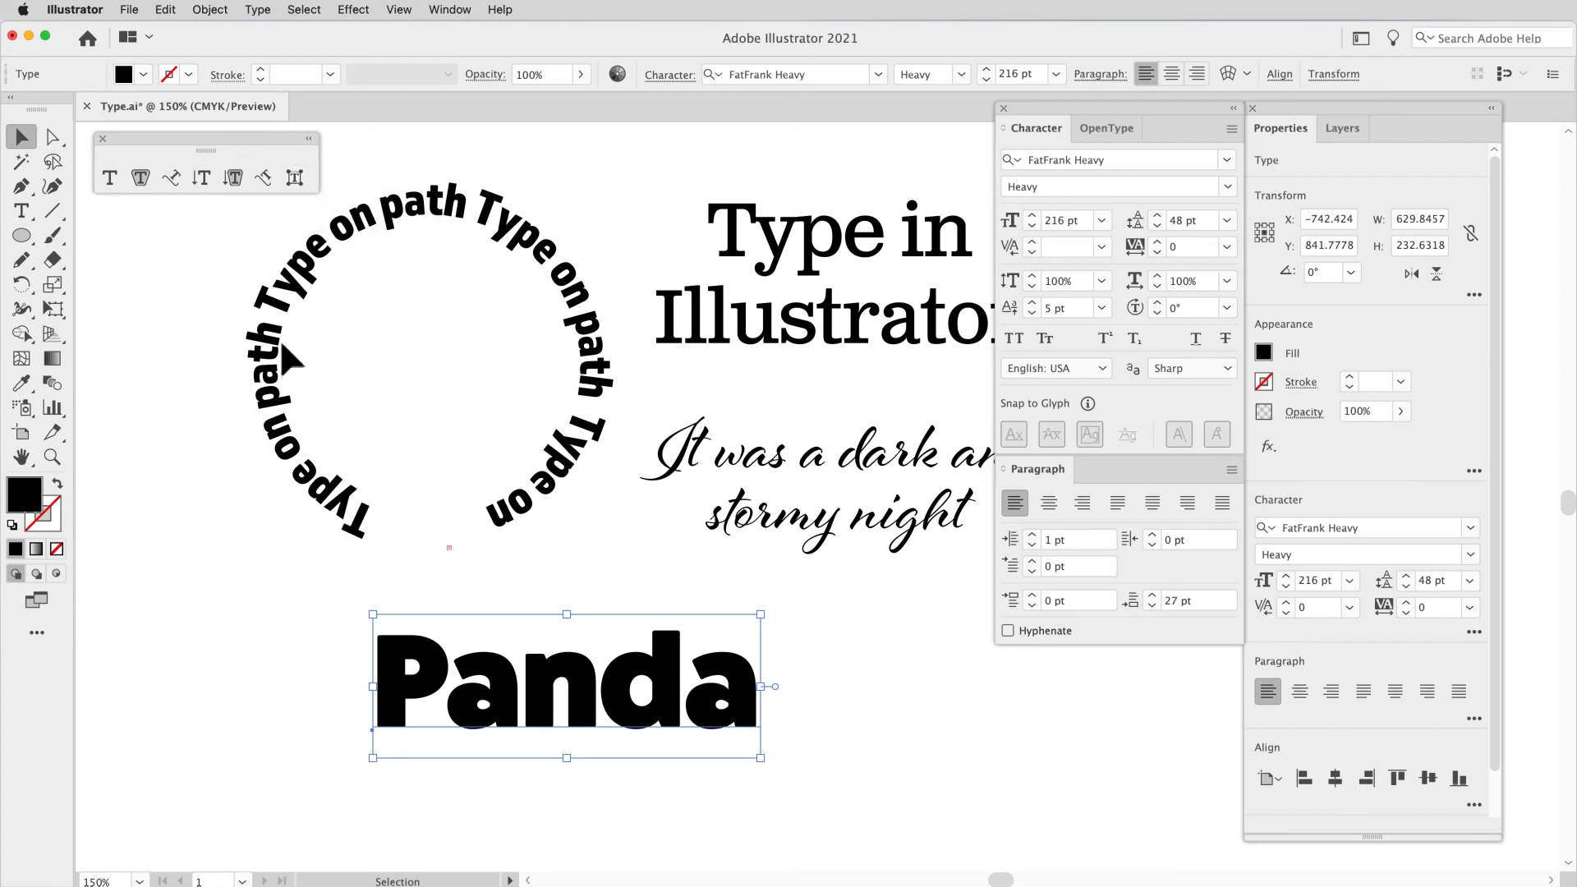
Step: With the Touch Type tool, rotate the first a of "Panda" about 21.6° and scale it to about 98% wide and 99% high
click(294, 178)
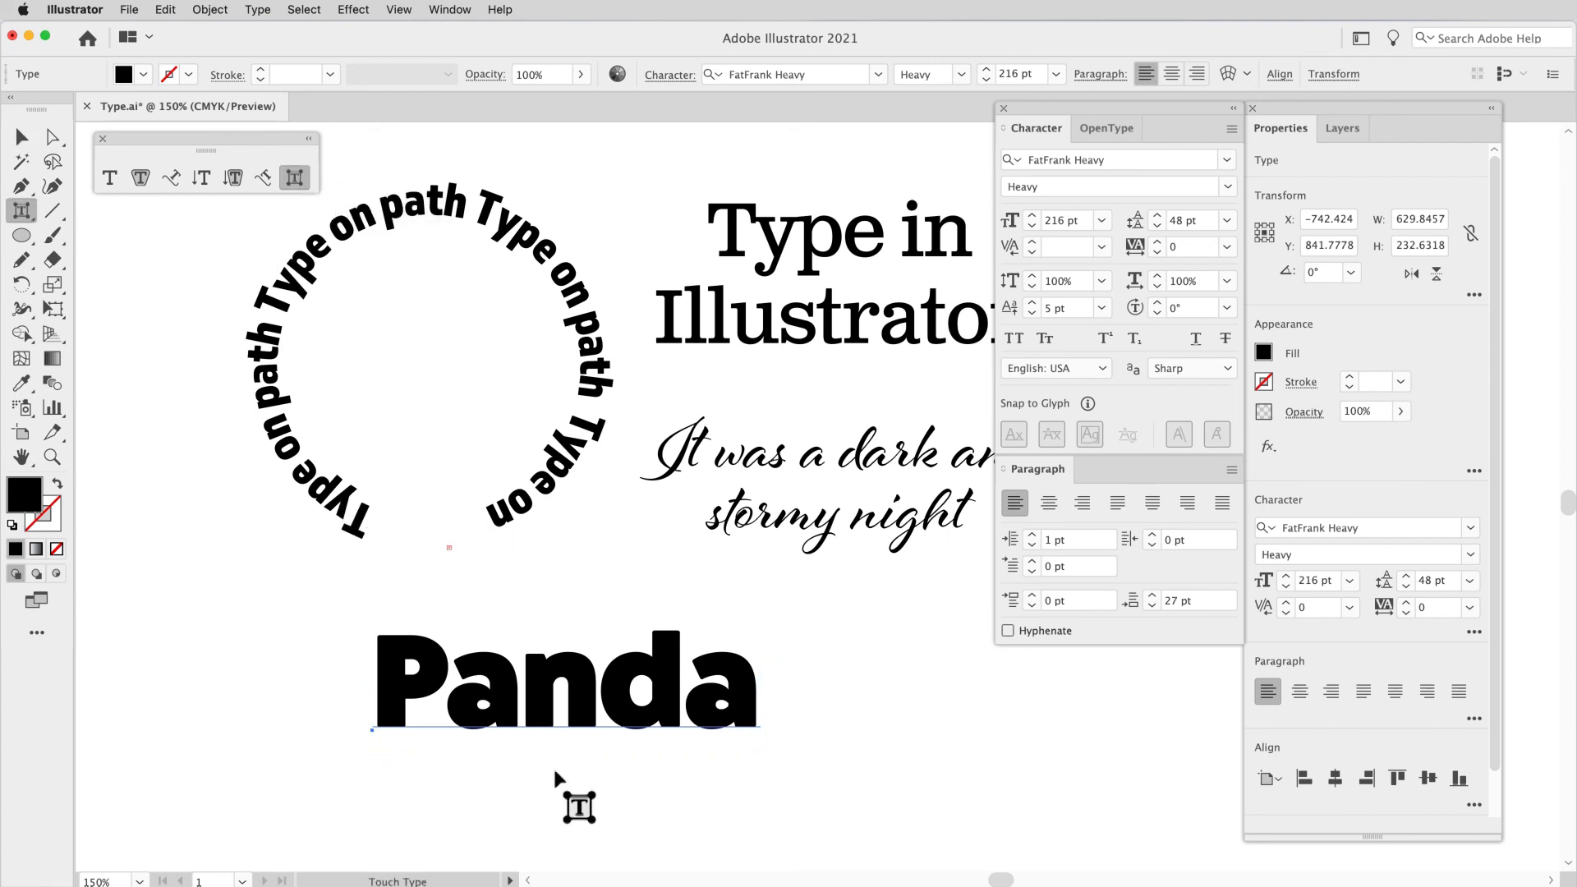
click(509, 695)
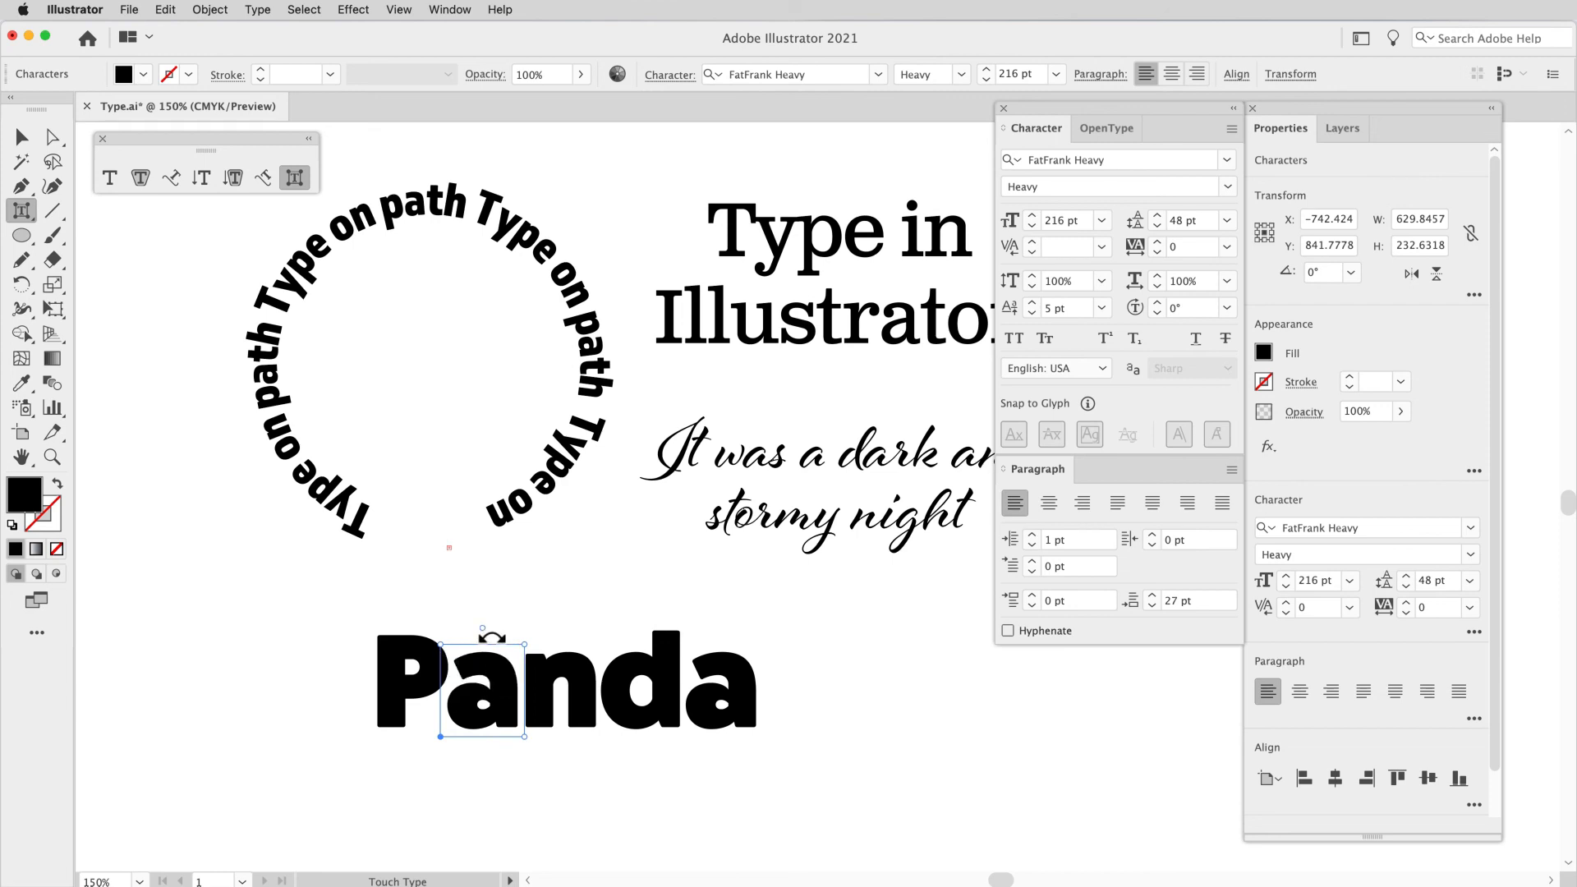
drag(492, 633, 475, 664)
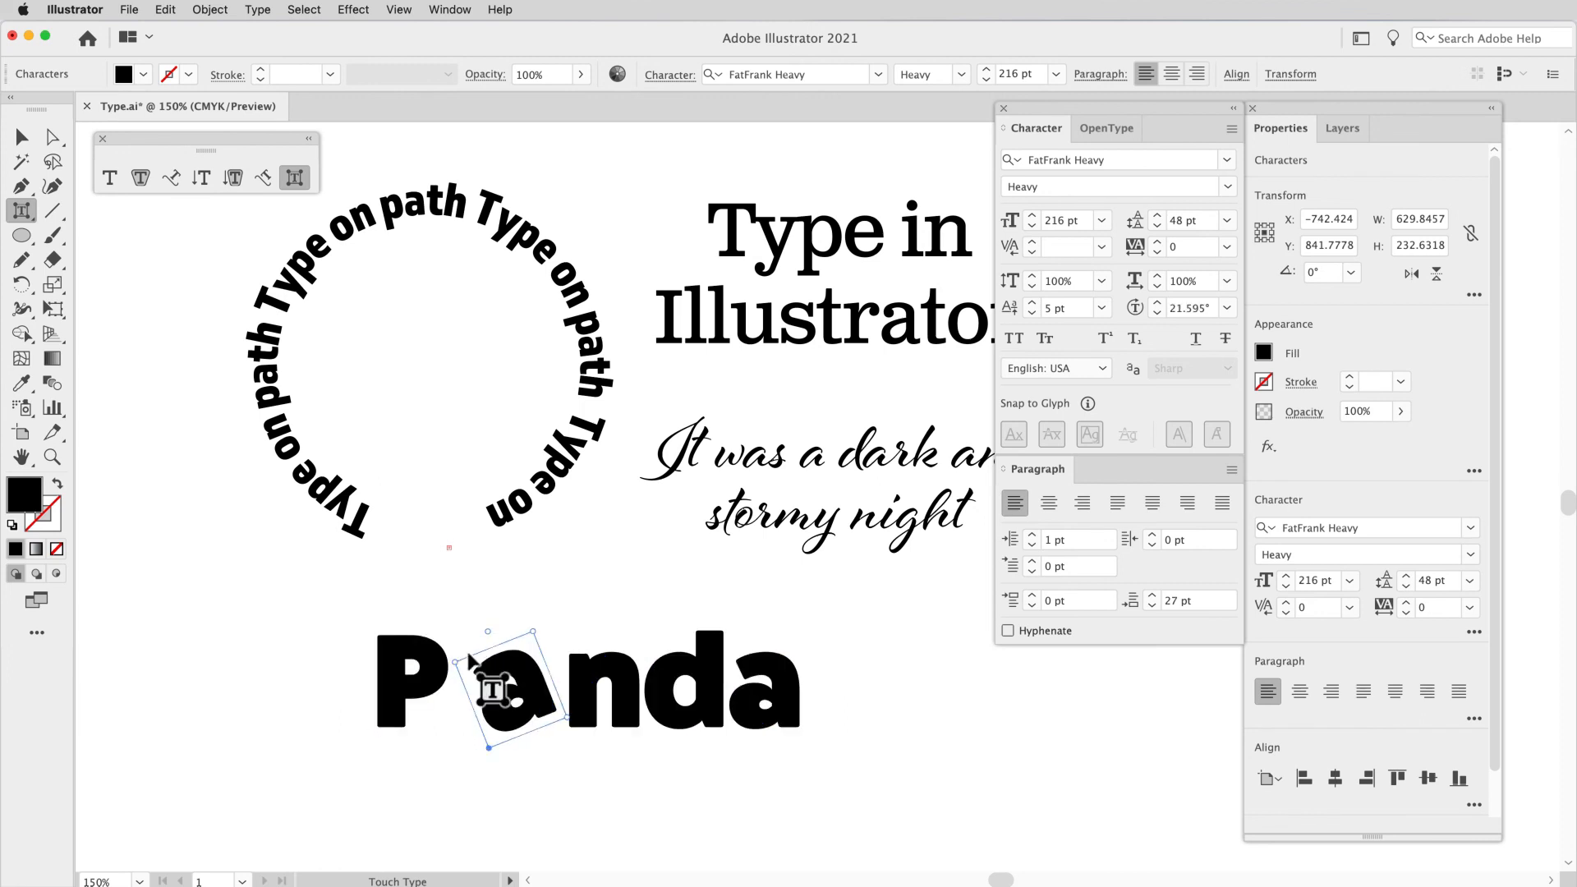
drag(462, 673, 462, 672)
drag(544, 640, 557, 635)
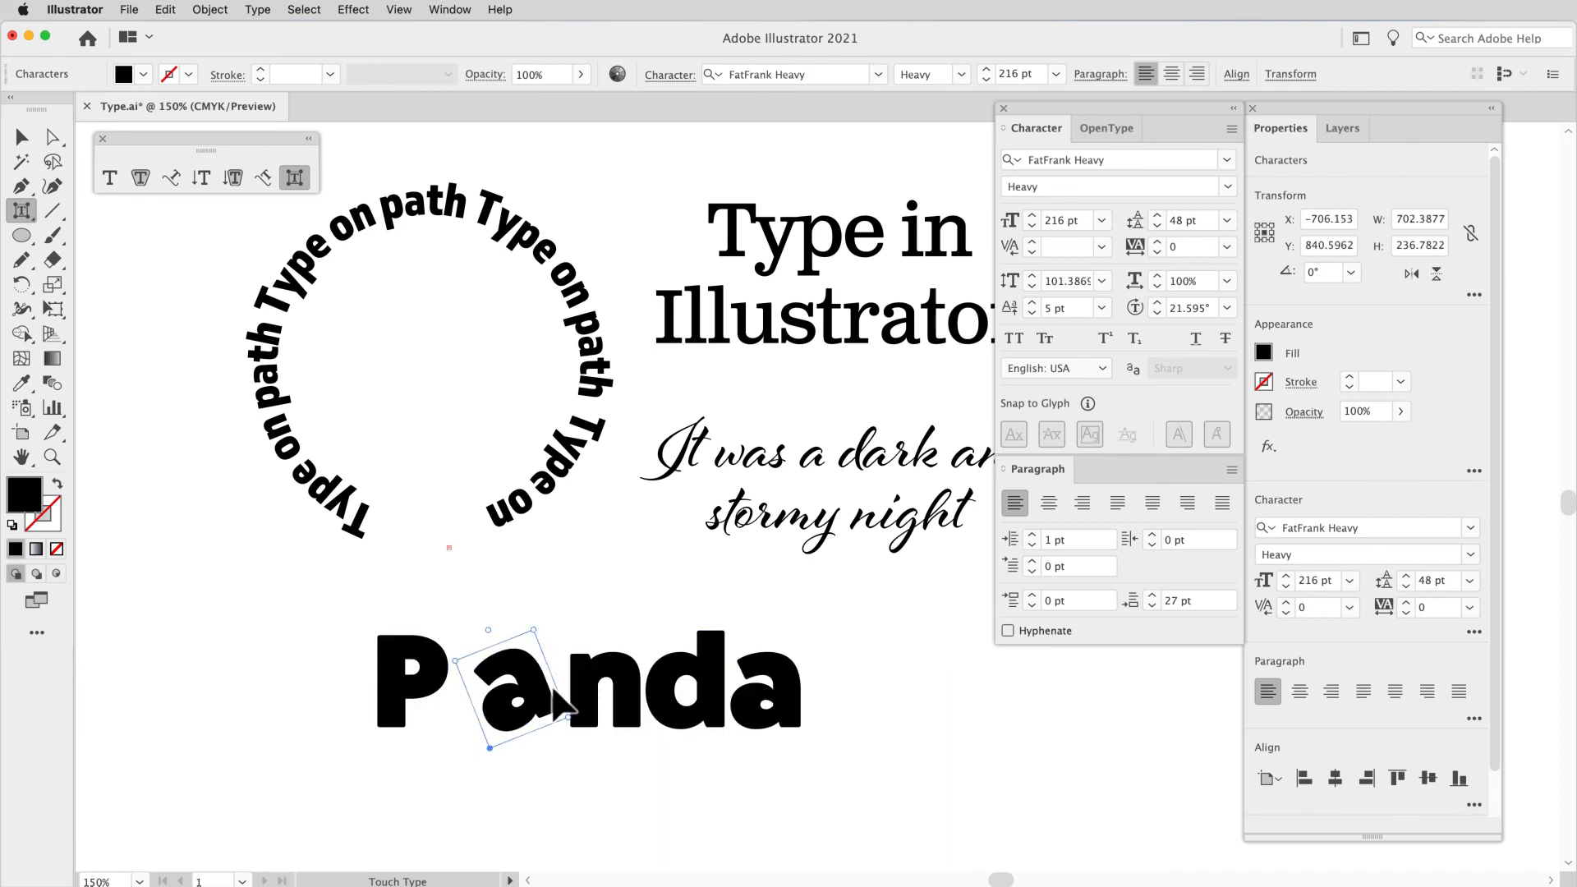
drag(579, 727, 562, 723)
mouse_move(545, 638)
mouse_down()
mouse_move(538, 622)
mouse_move(545, 638)
mouse_up()
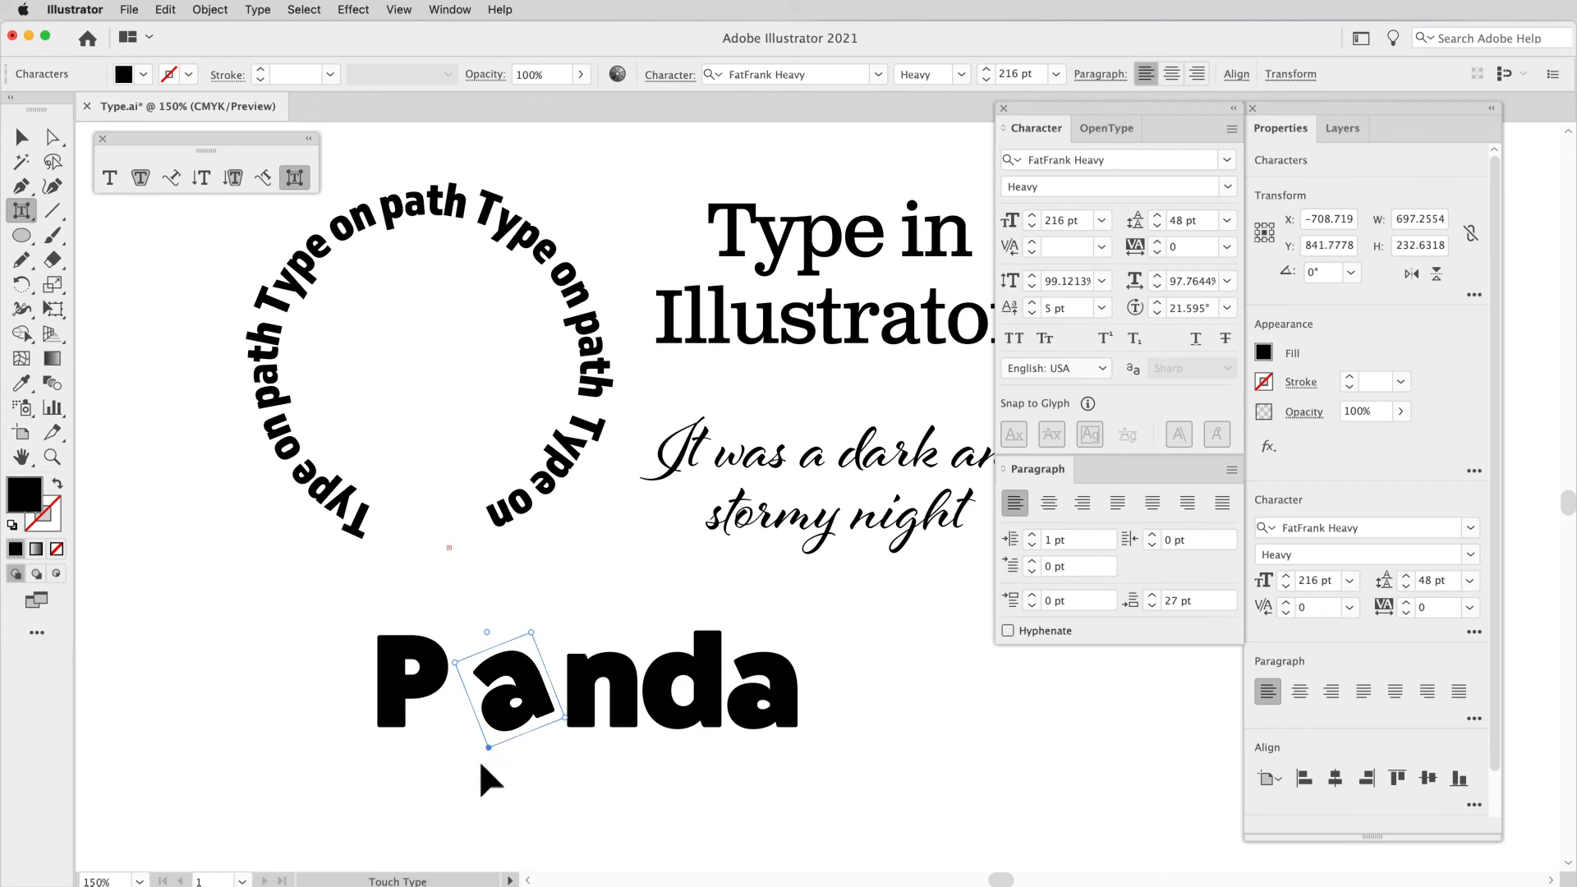
Step: Move the tilted a down against the foot of the P, and raise the n beside the P with a slight tilt
drag(504, 723, 442, 766)
click(517, 707)
drag(524, 689, 486, 734)
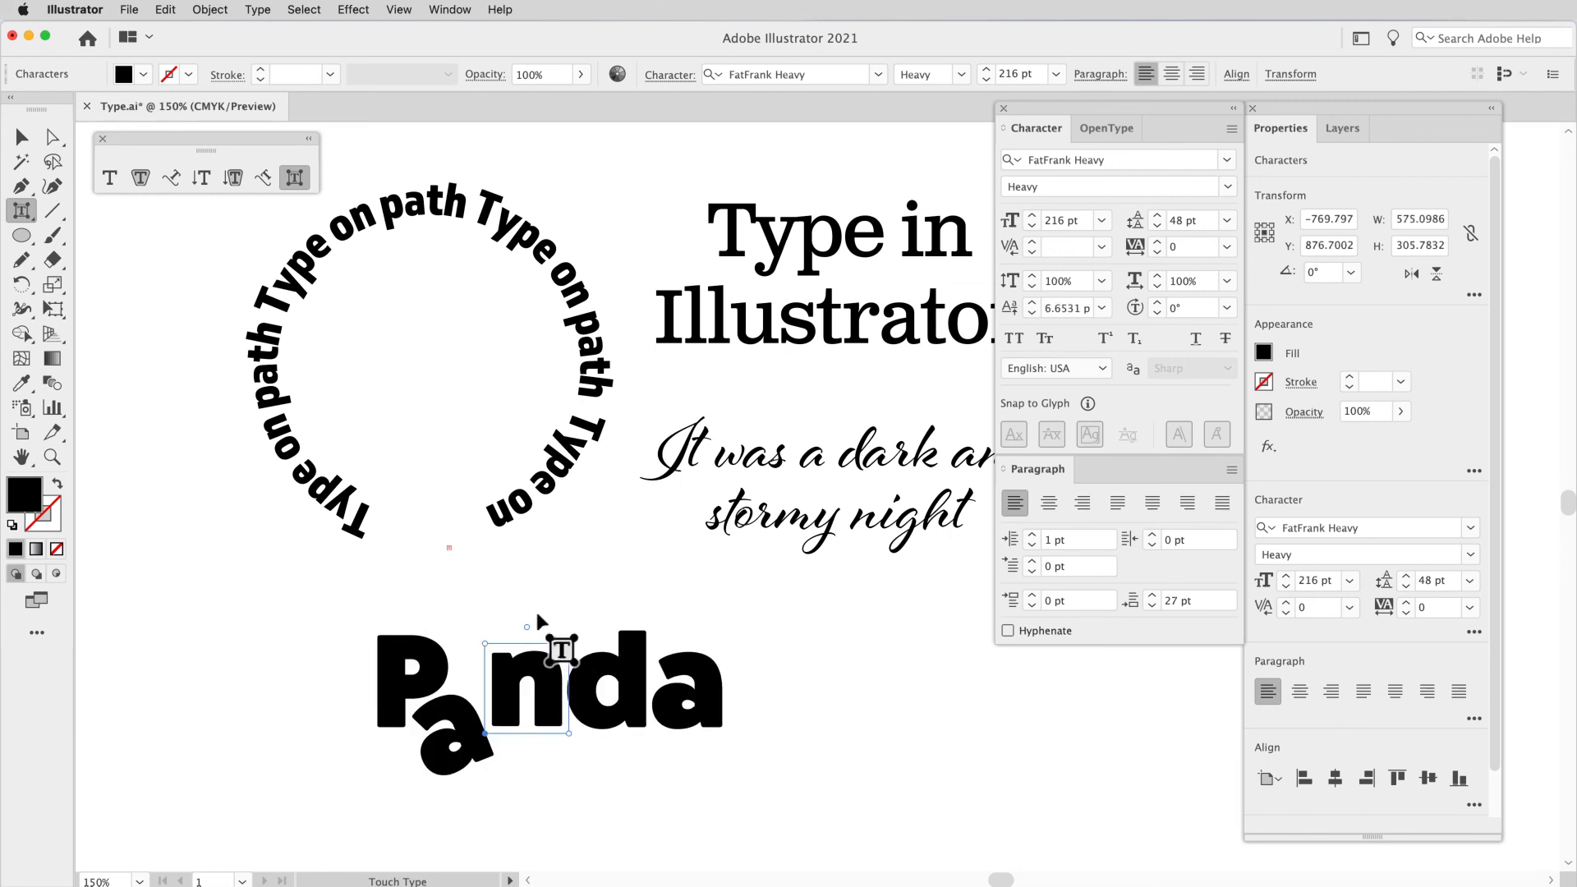
drag(538, 634, 496, 630)
Step: Lower the d of "Panda" to sit beneath the n, and raise and tilt the last a beside it
click(582, 666)
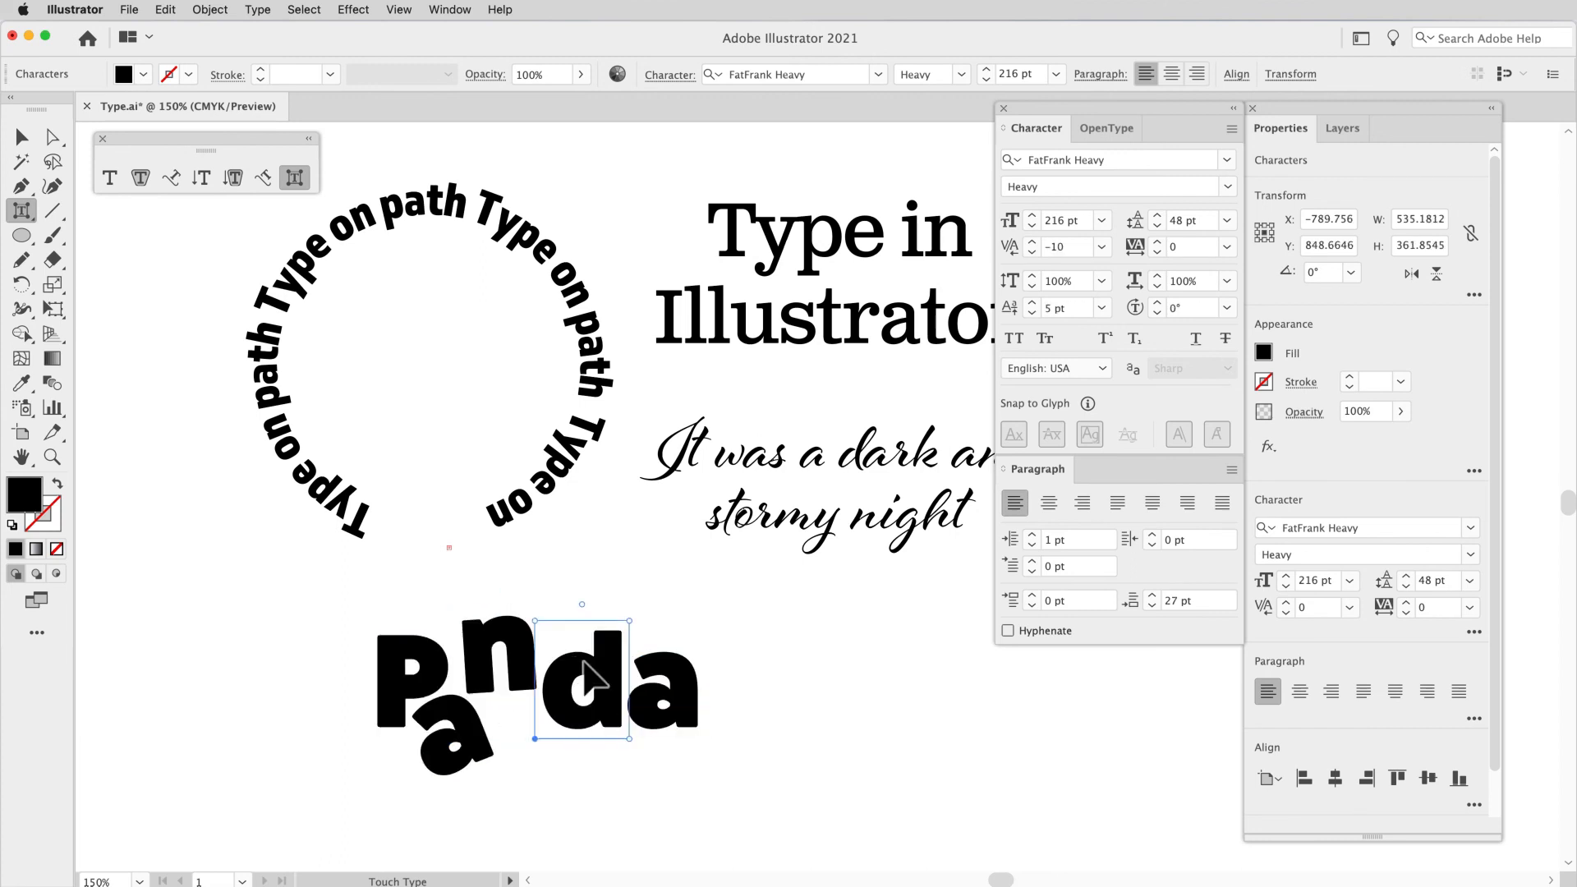
drag(582, 664, 545, 701)
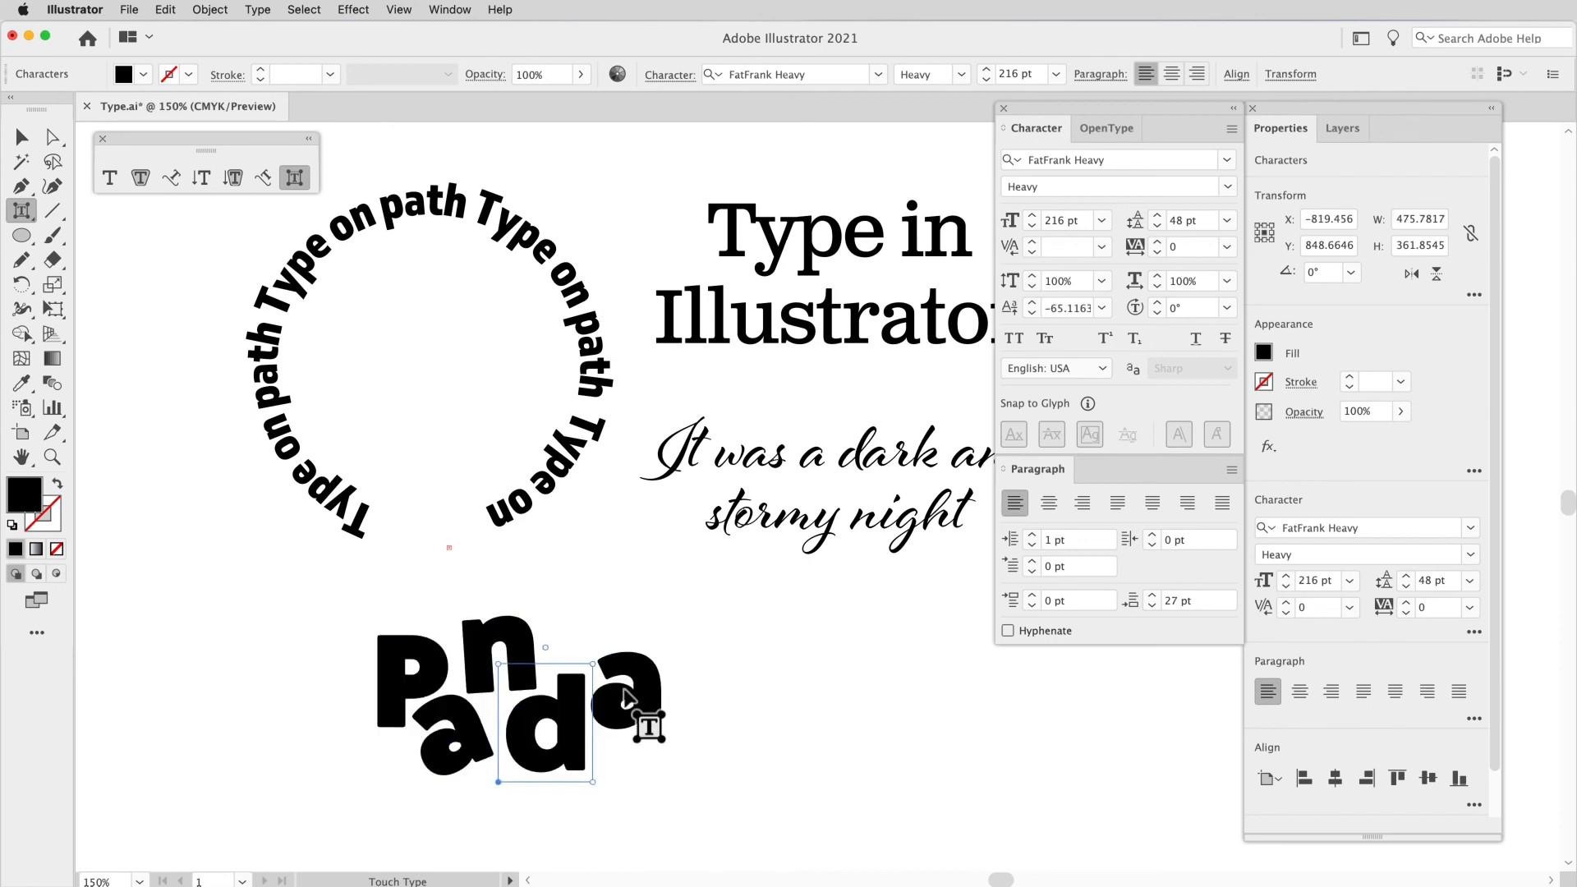
click(643, 705)
drag(641, 694, 649, 679)
drag(631, 620, 640, 667)
click(729, 671)
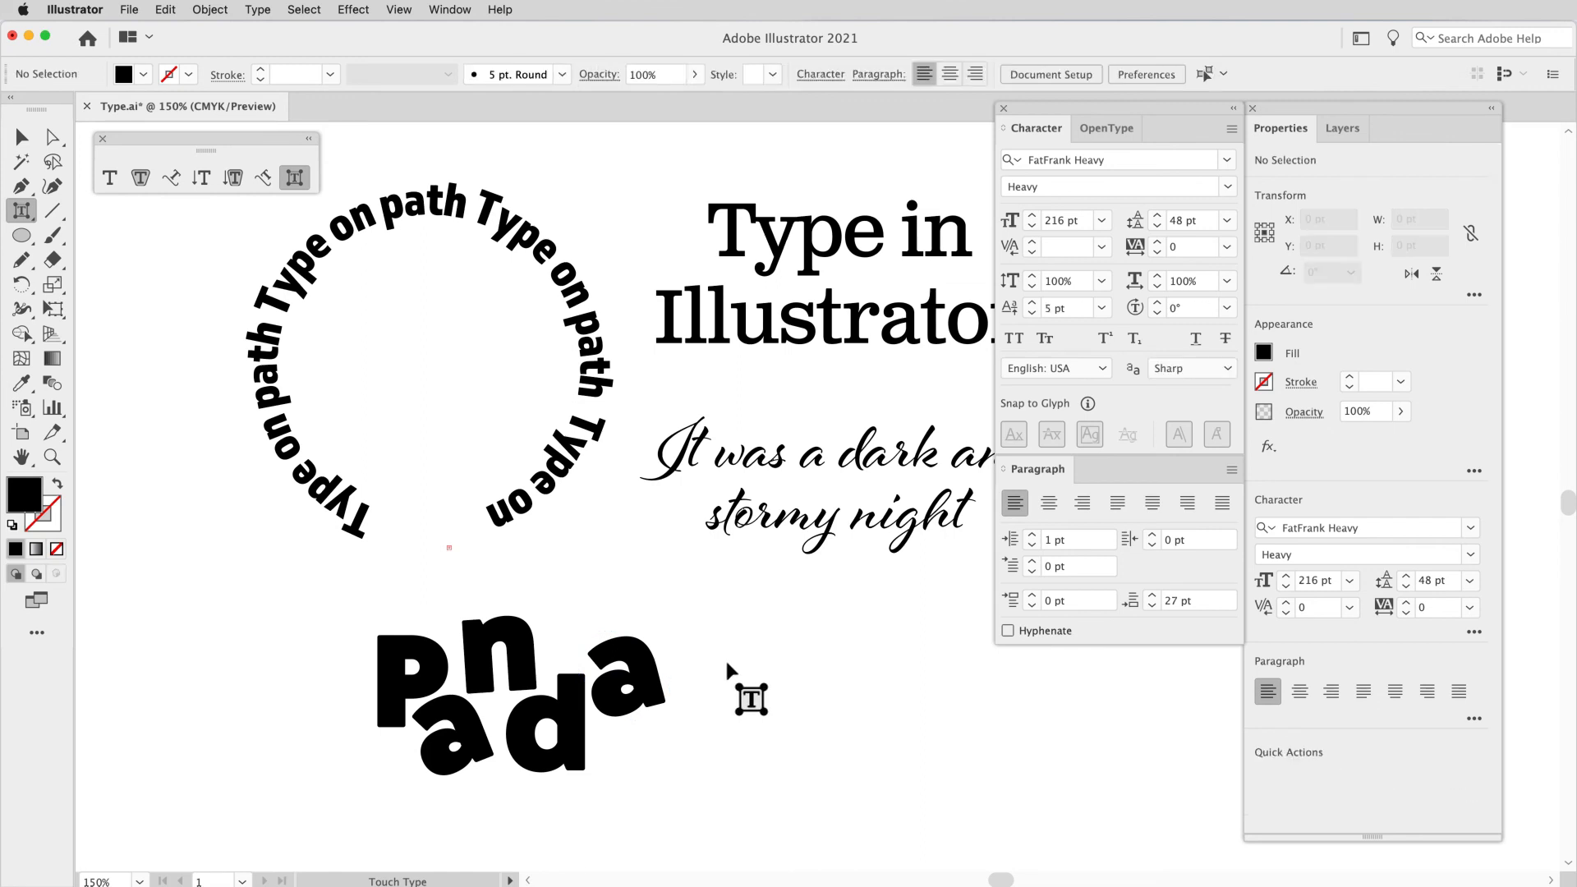
Step: Preview the rearranged "Panda" lettering in other fonts such as Bodoni 72 Oldstyle without applying one
click(32, 132)
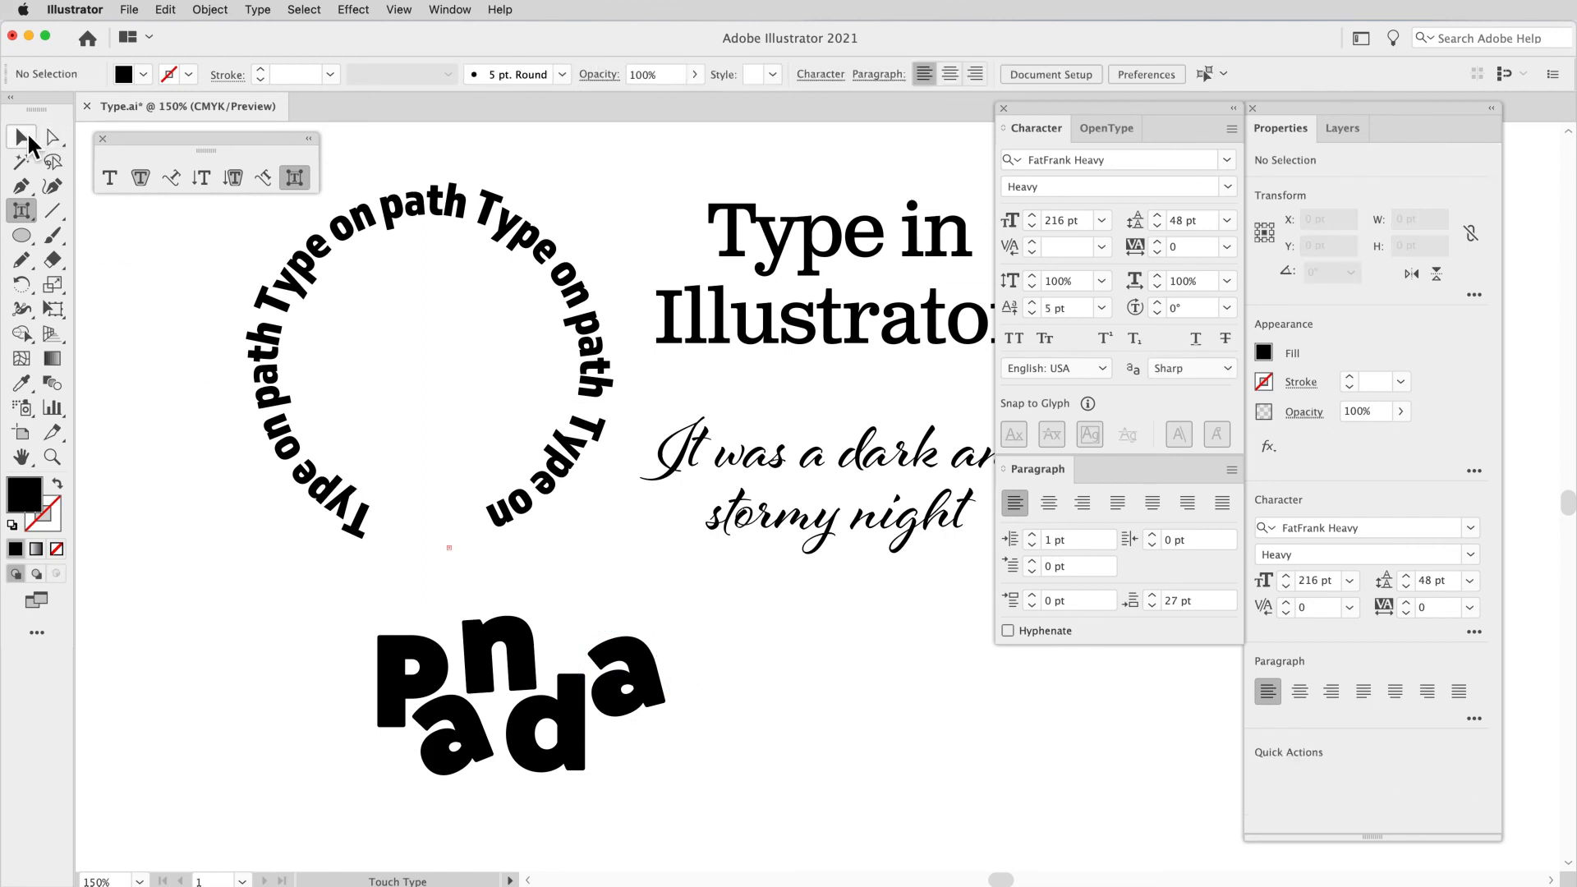
click(481, 677)
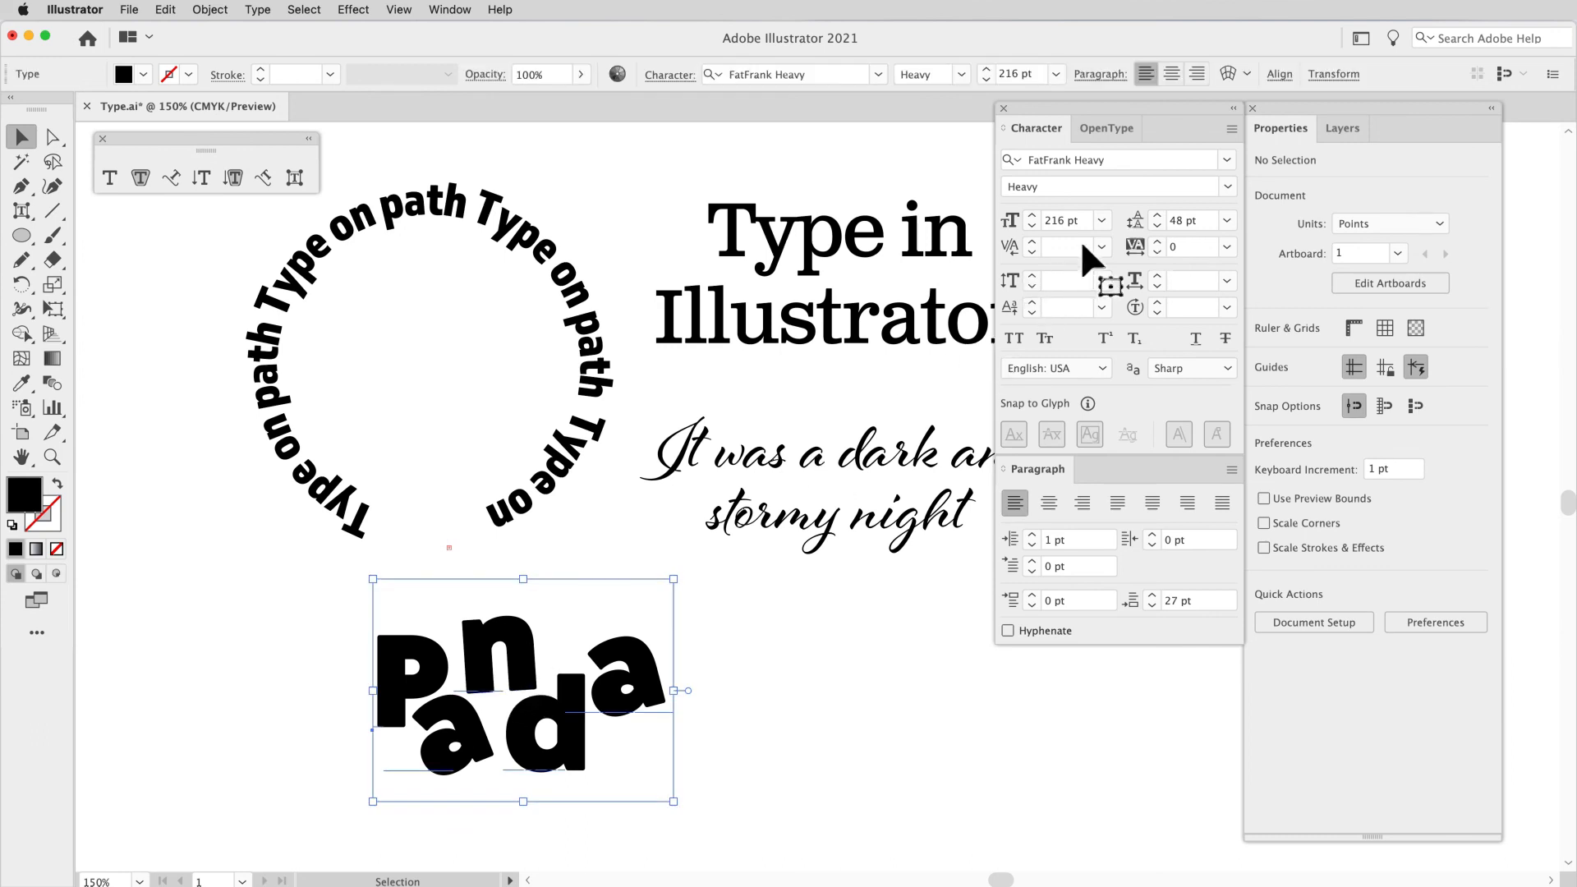
click(1234, 158)
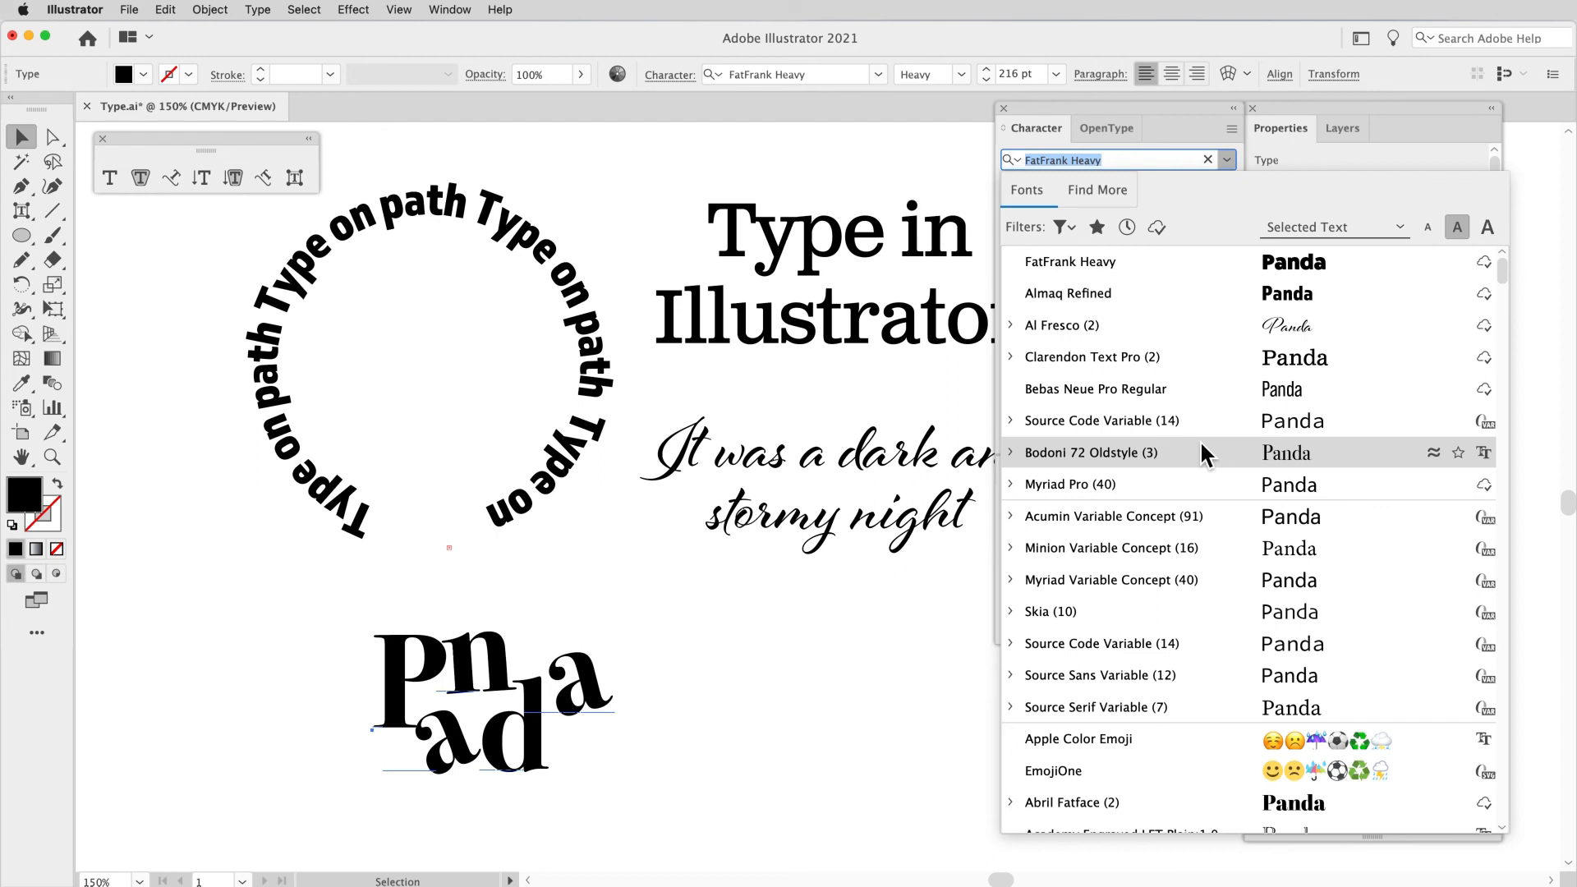
click(870, 675)
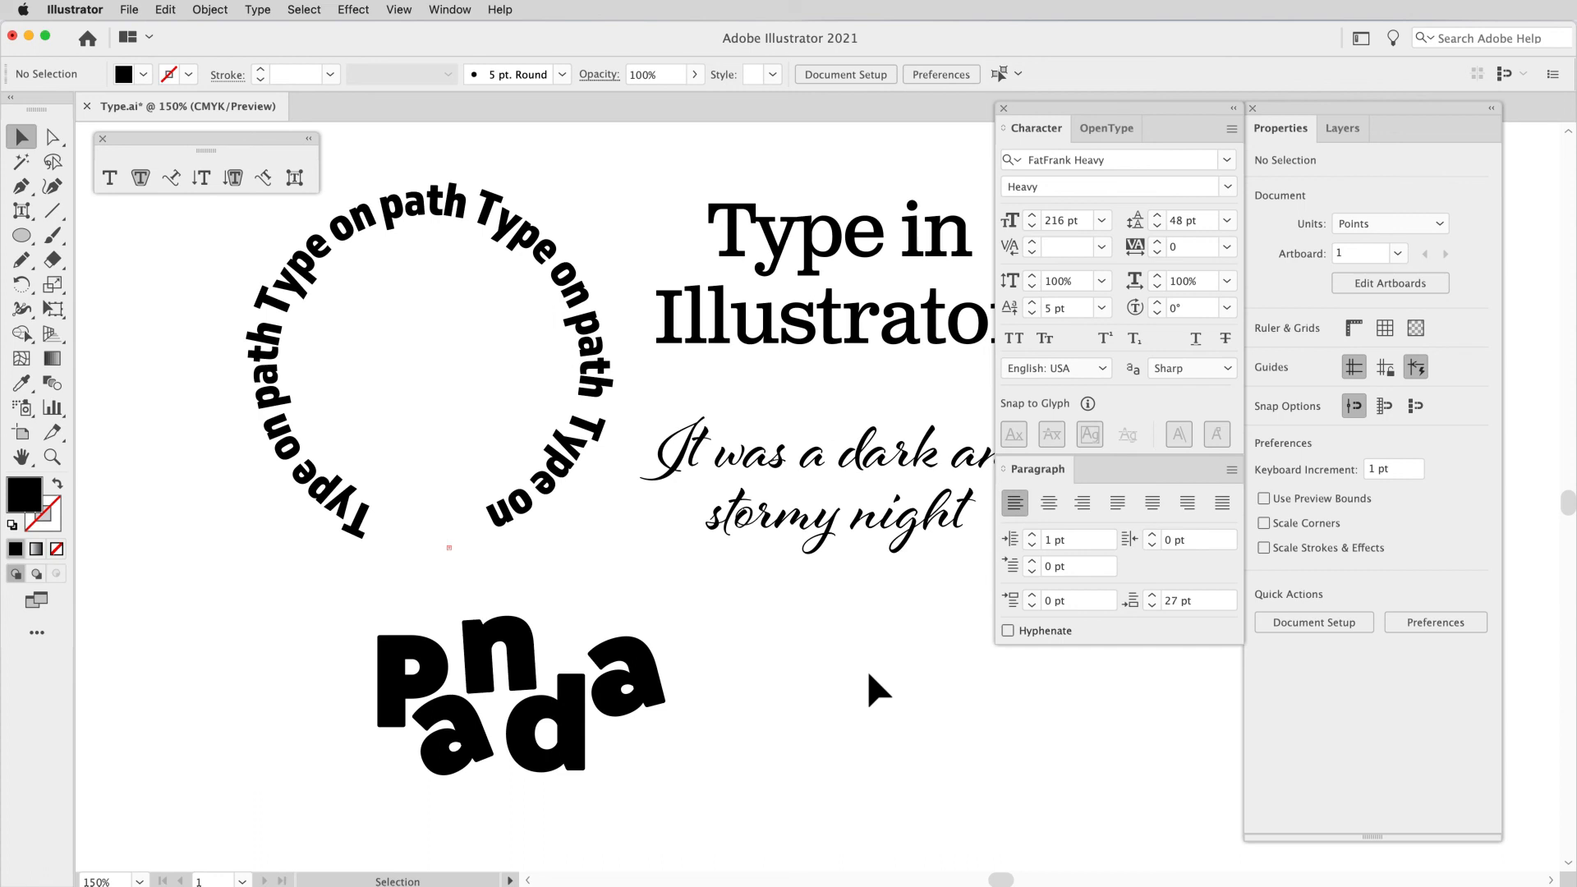
Step: Delete the rearranged "Panda" type object
drag(870, 675, 323, 723)
key(Delete)
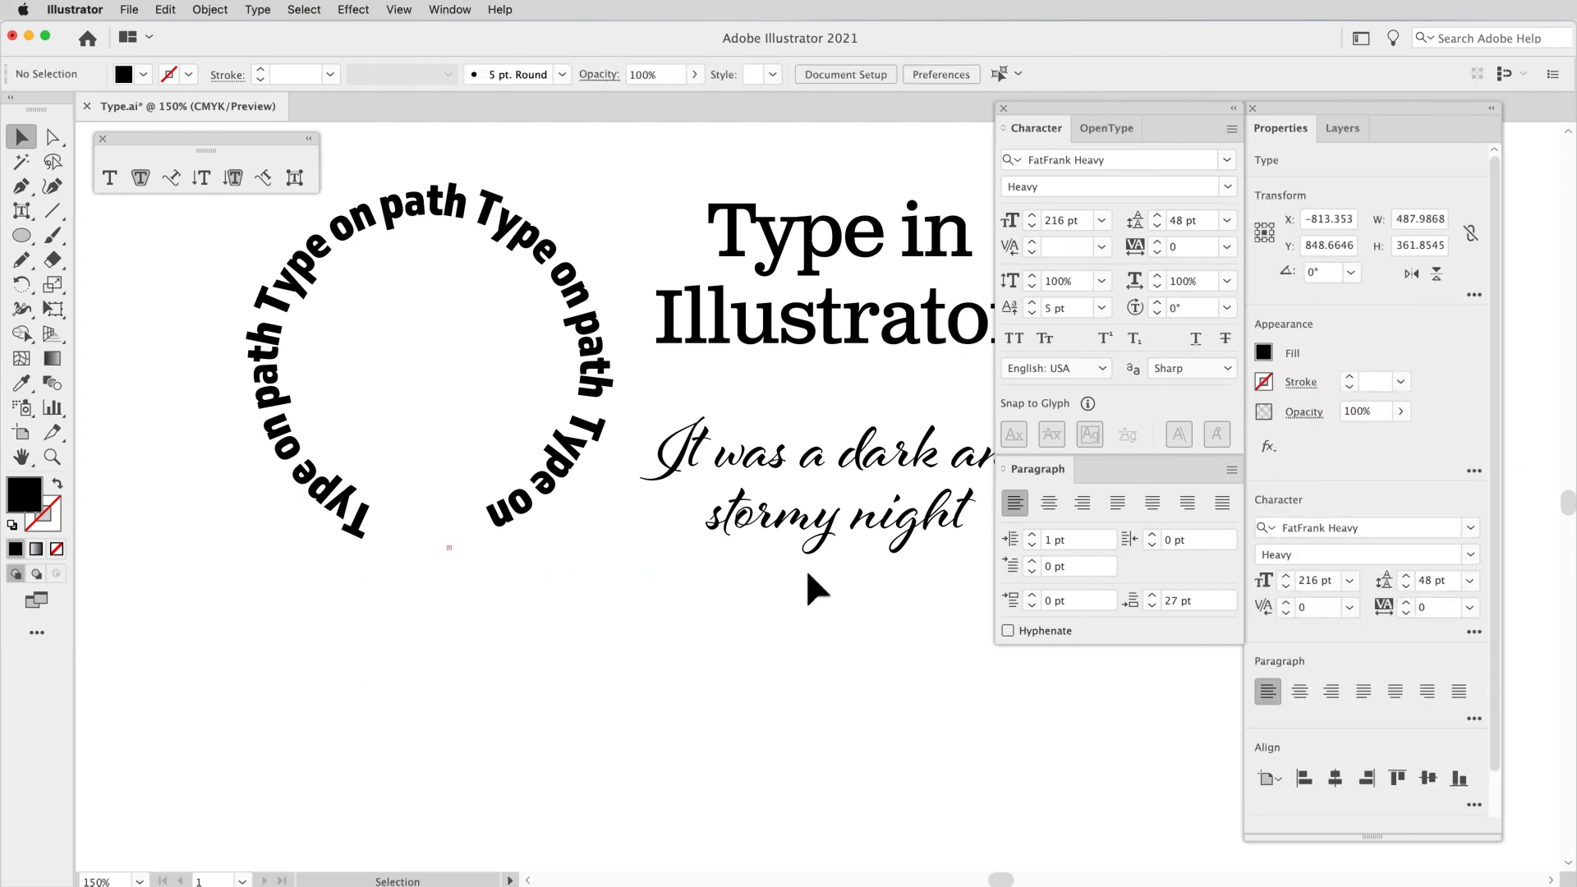
Step: Move the "It was a dark and stormy night" area type down to about X -317, Y 656 pt and fill it with teal
click(827, 546)
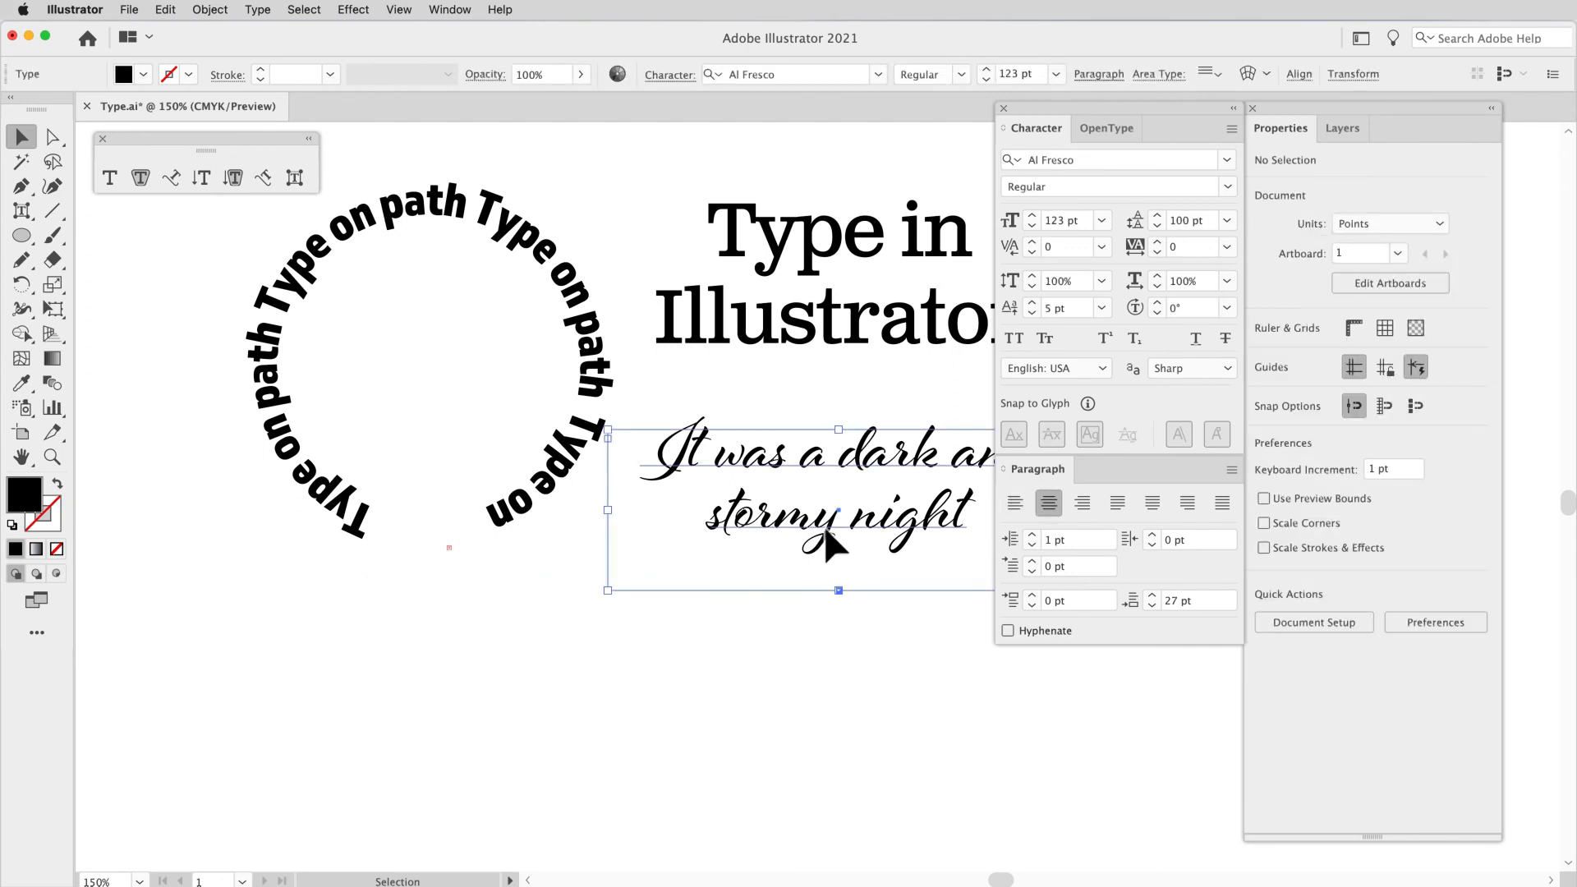
scroll(826, 545, right, 3)
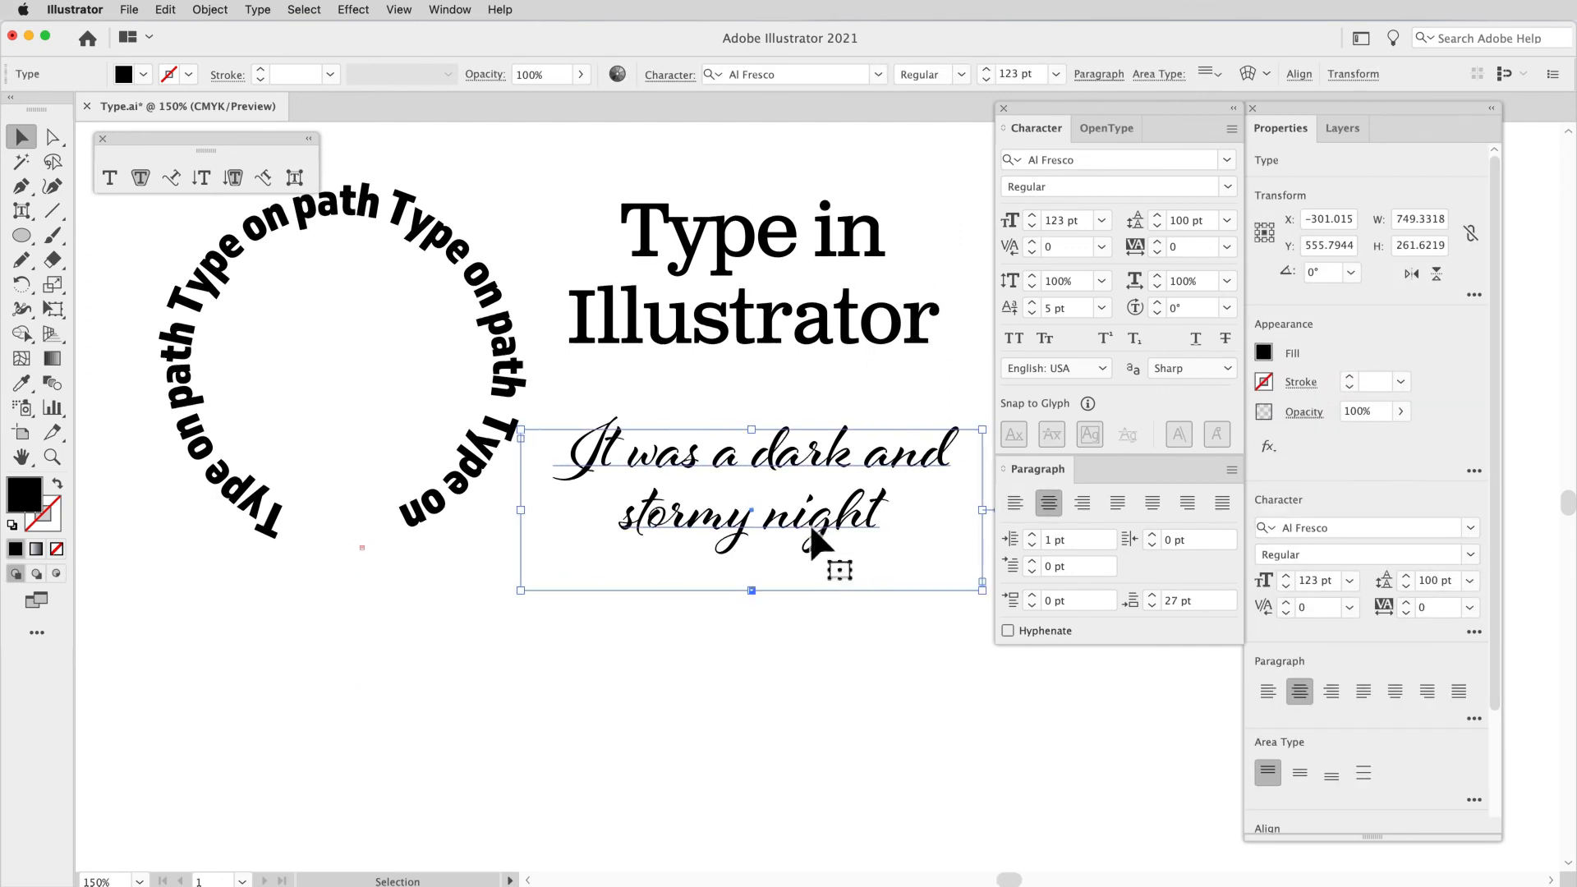
drag(785, 530, 779, 588)
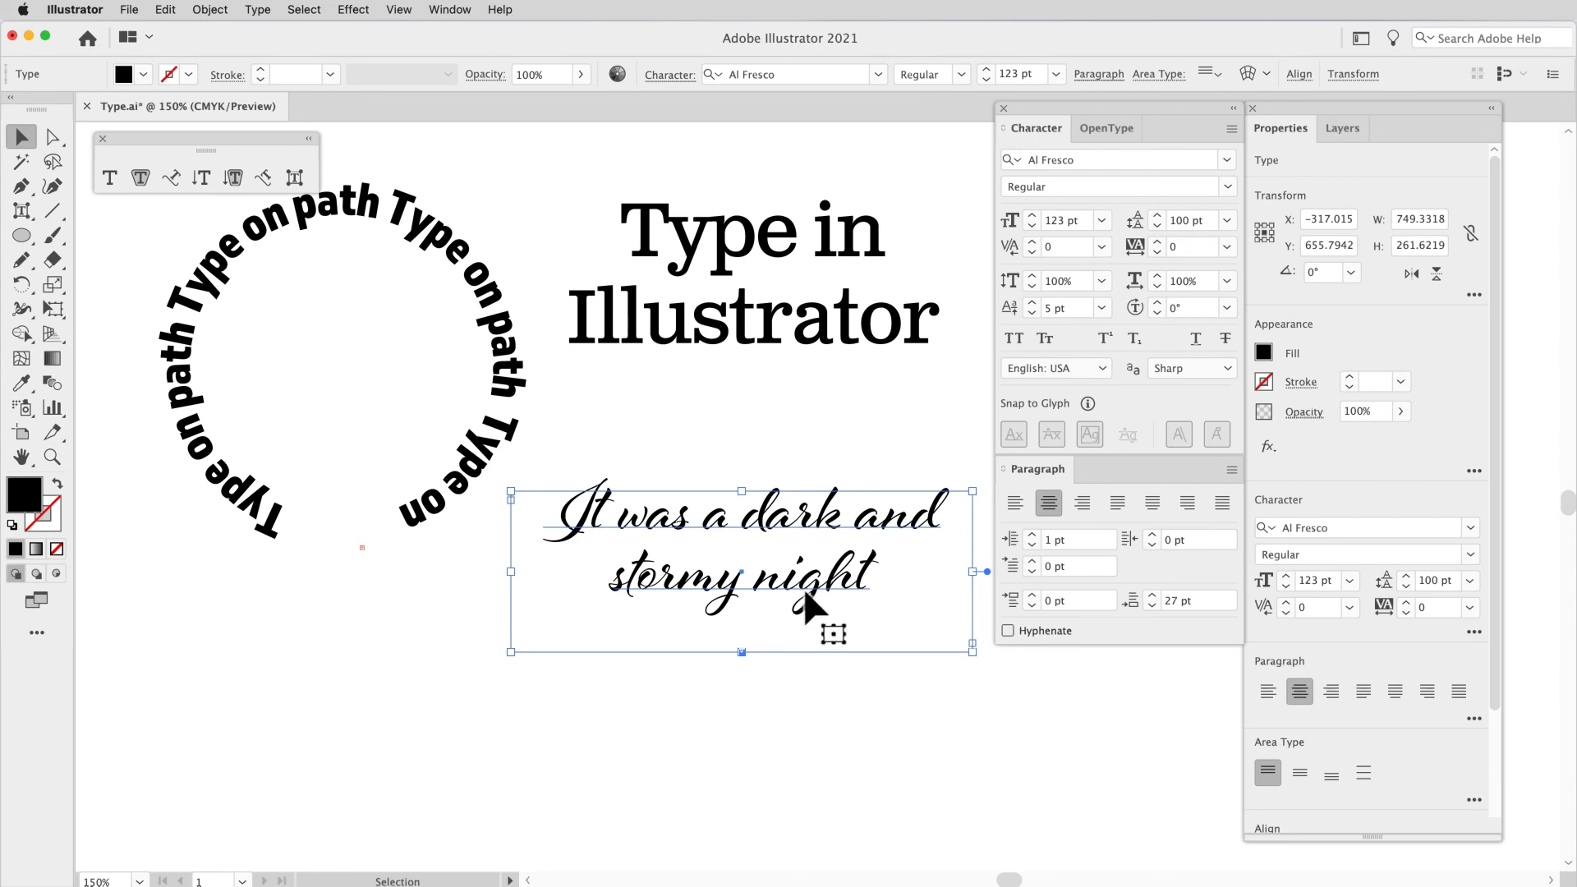
click(1269, 352)
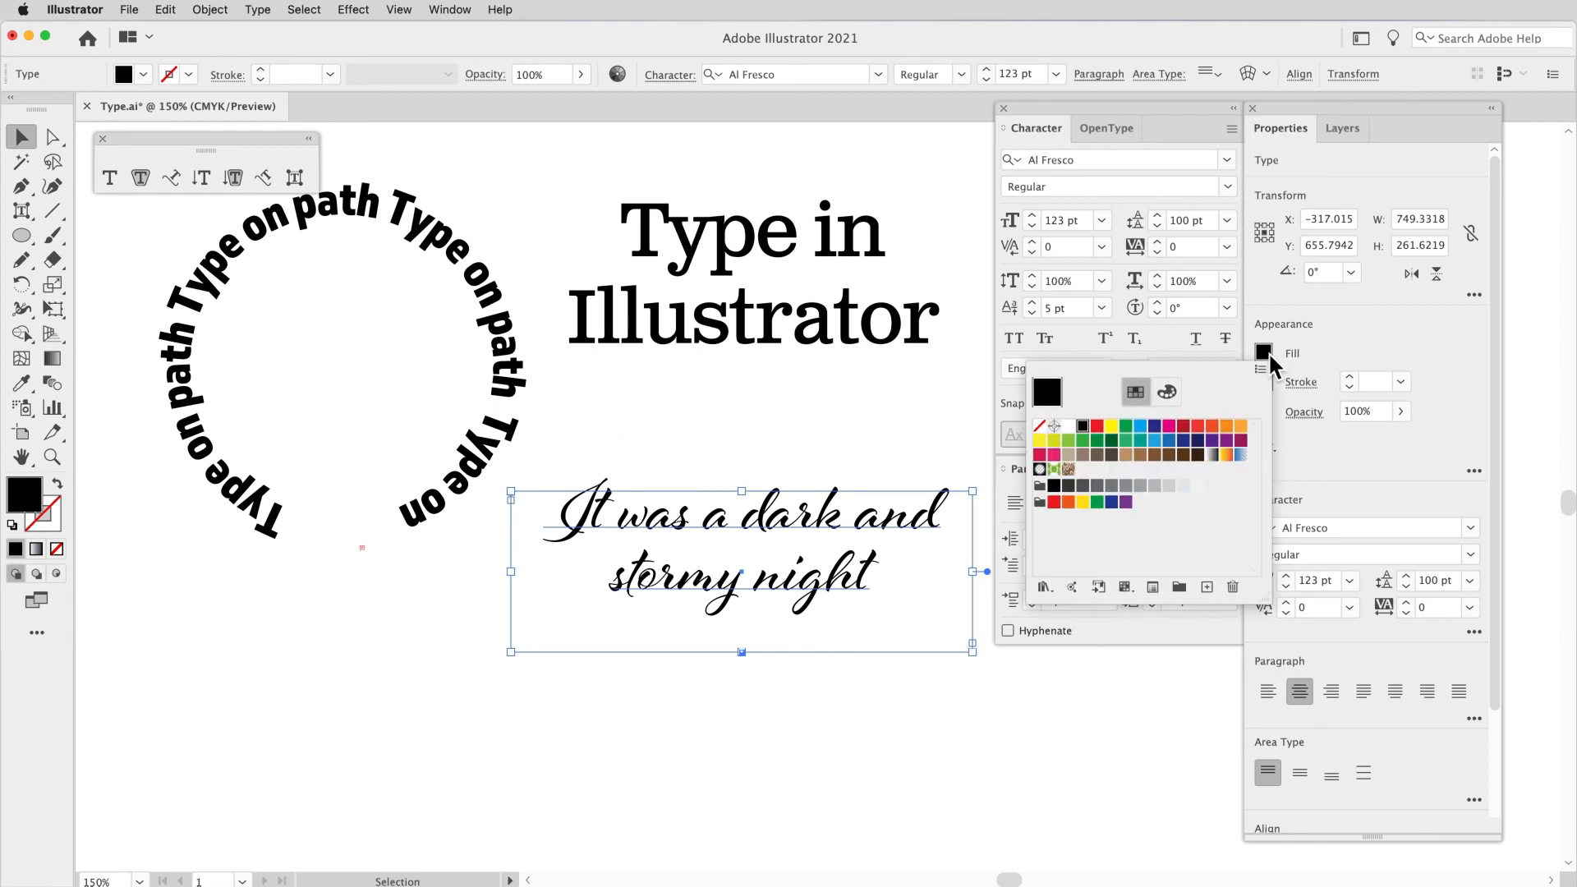
click(1141, 441)
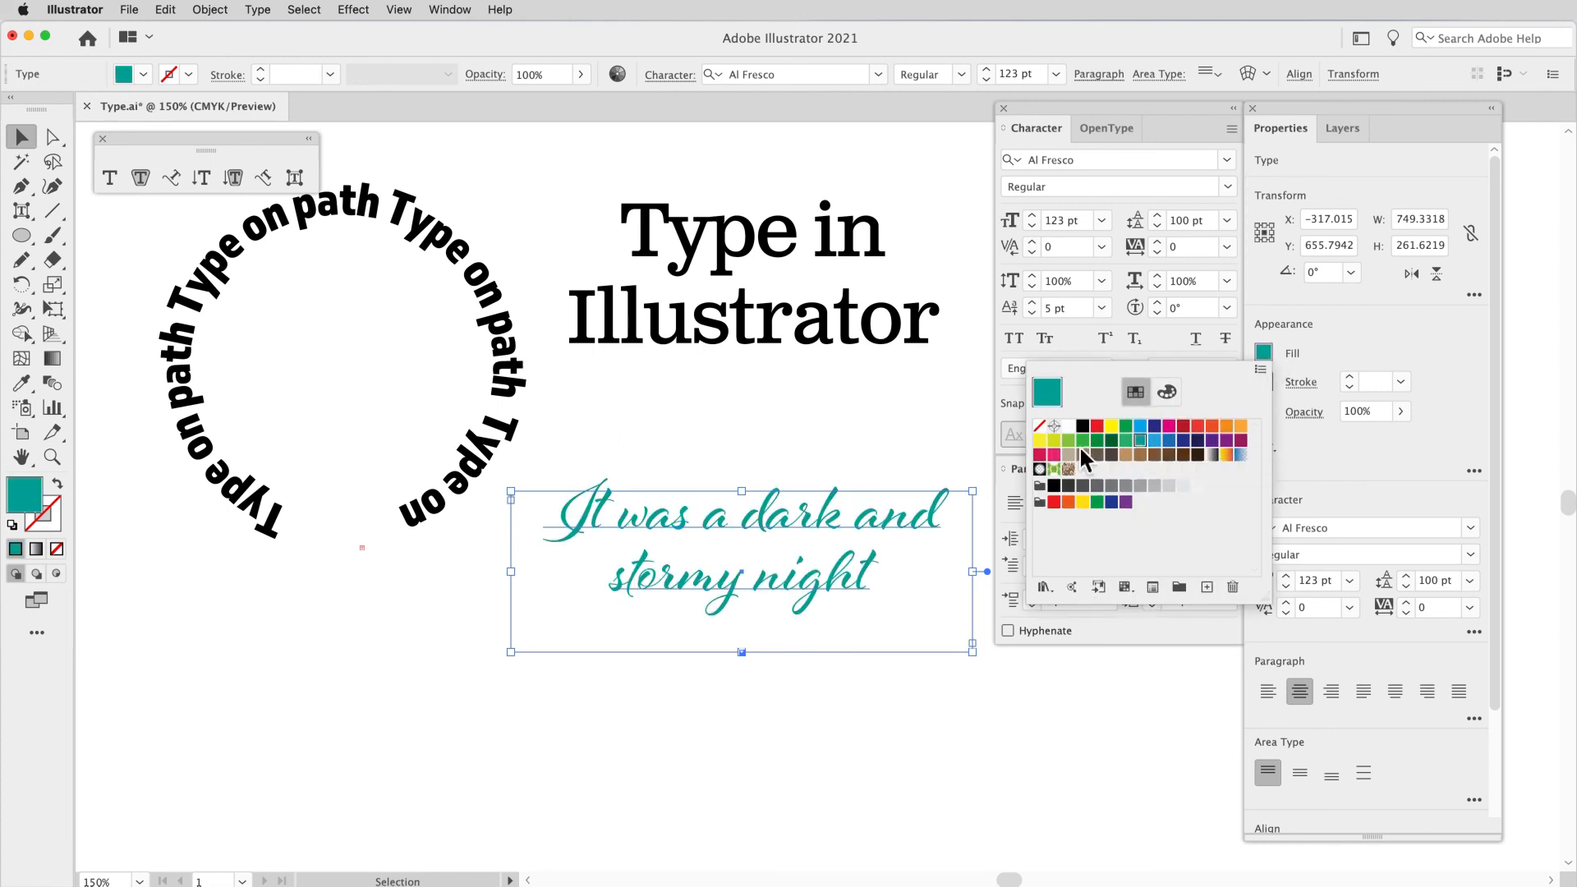
Step: Recolor the "It was a dark and stormy night" area type from the swatches, trying dark green and settling on medium green
click(1113, 441)
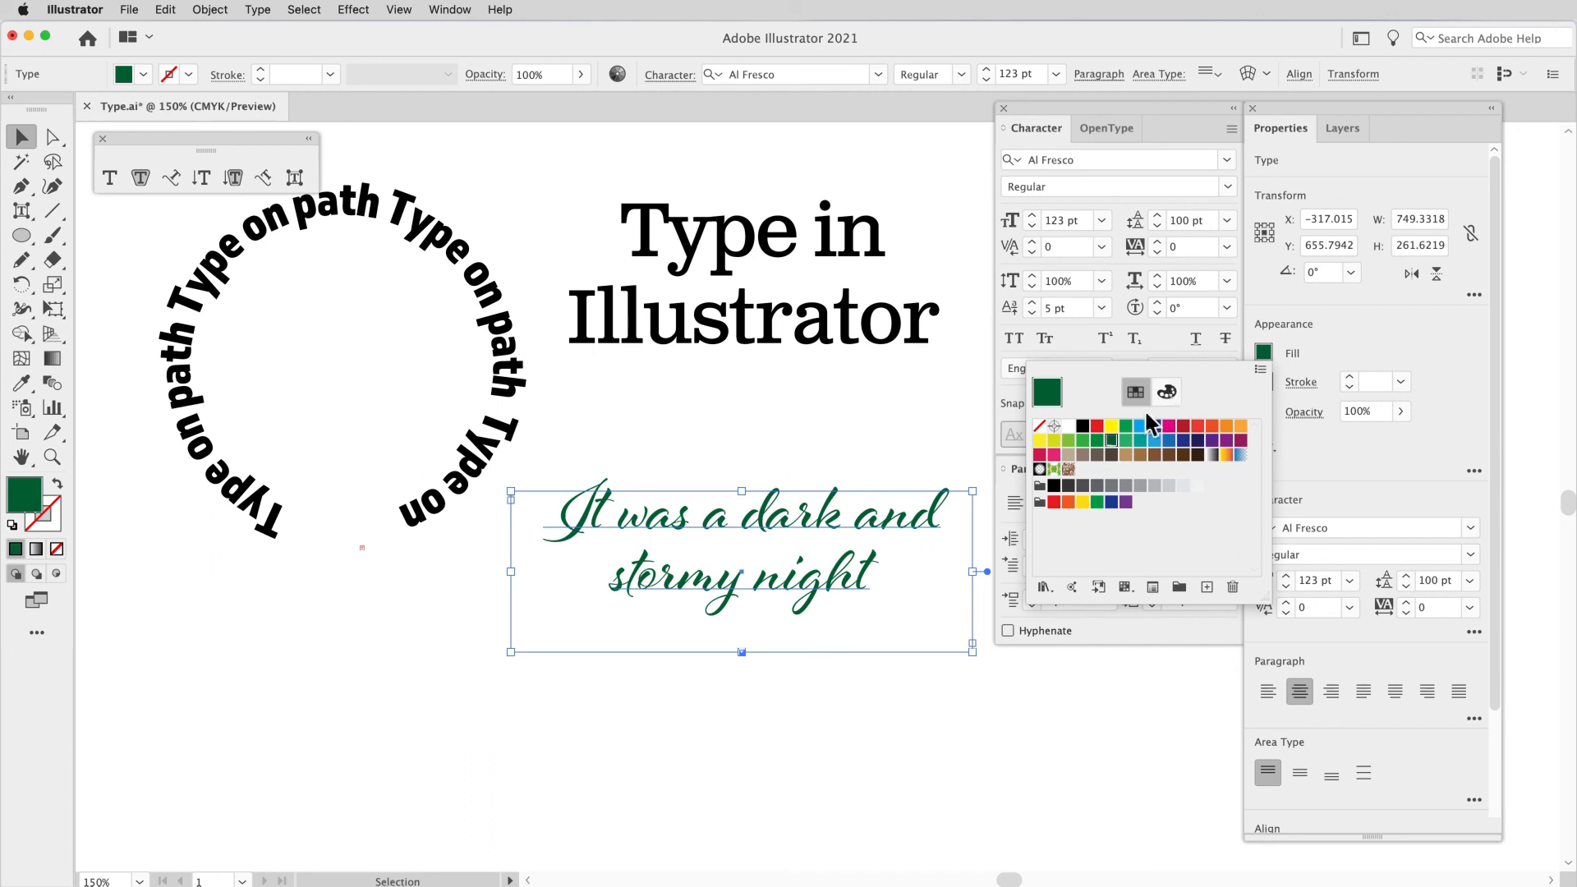
click(1097, 441)
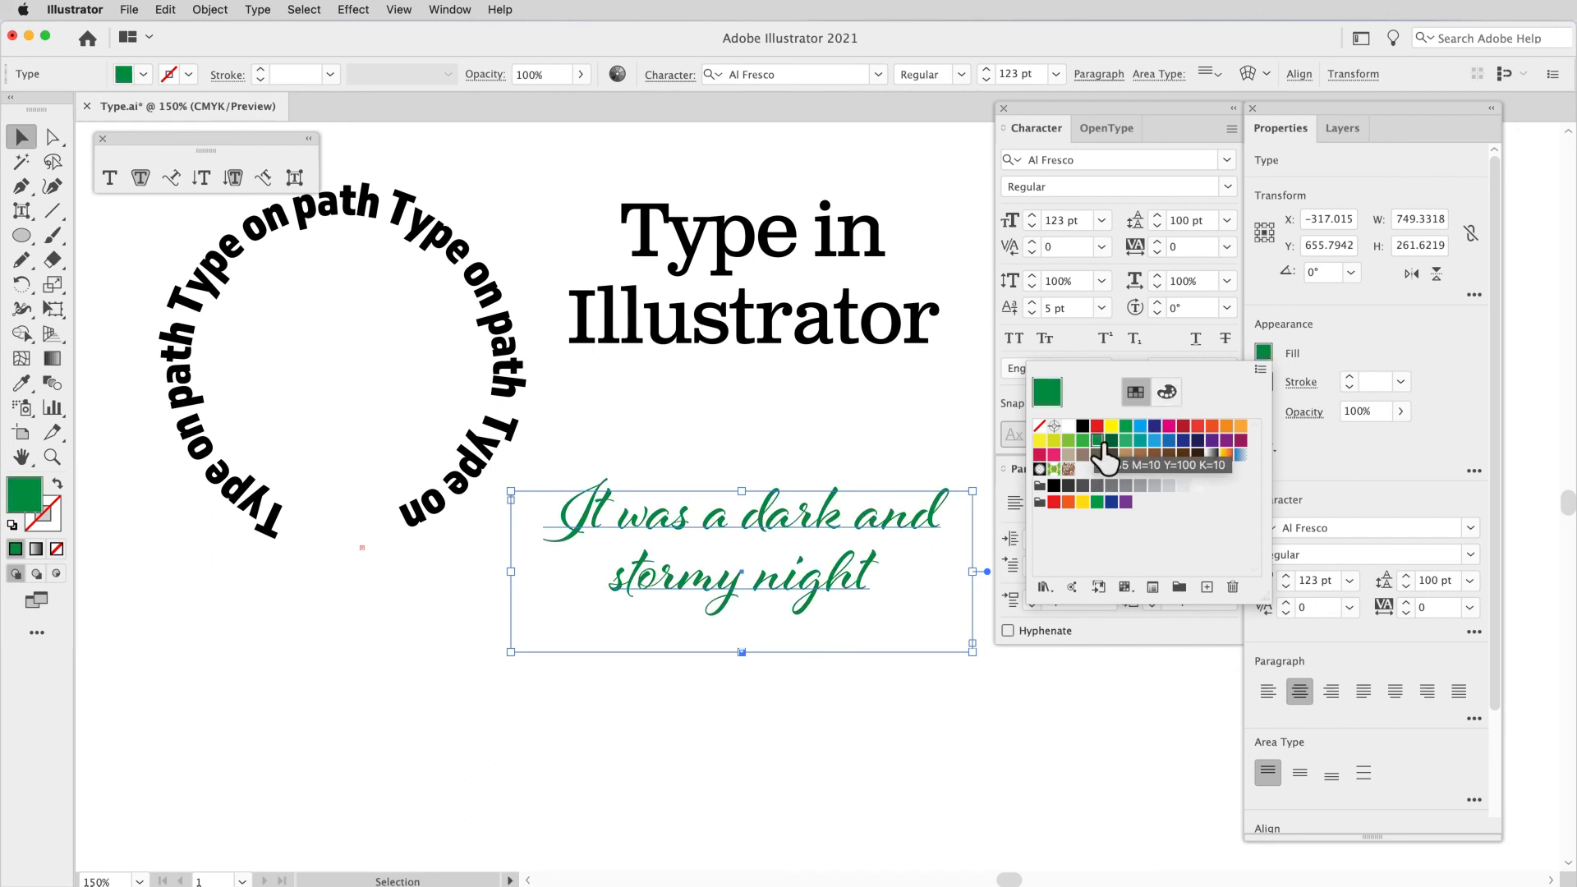
click(942, 413)
Step: Fill only the word "Illustrator" in the "Type in Illustrator" heading with orange
click(851, 327)
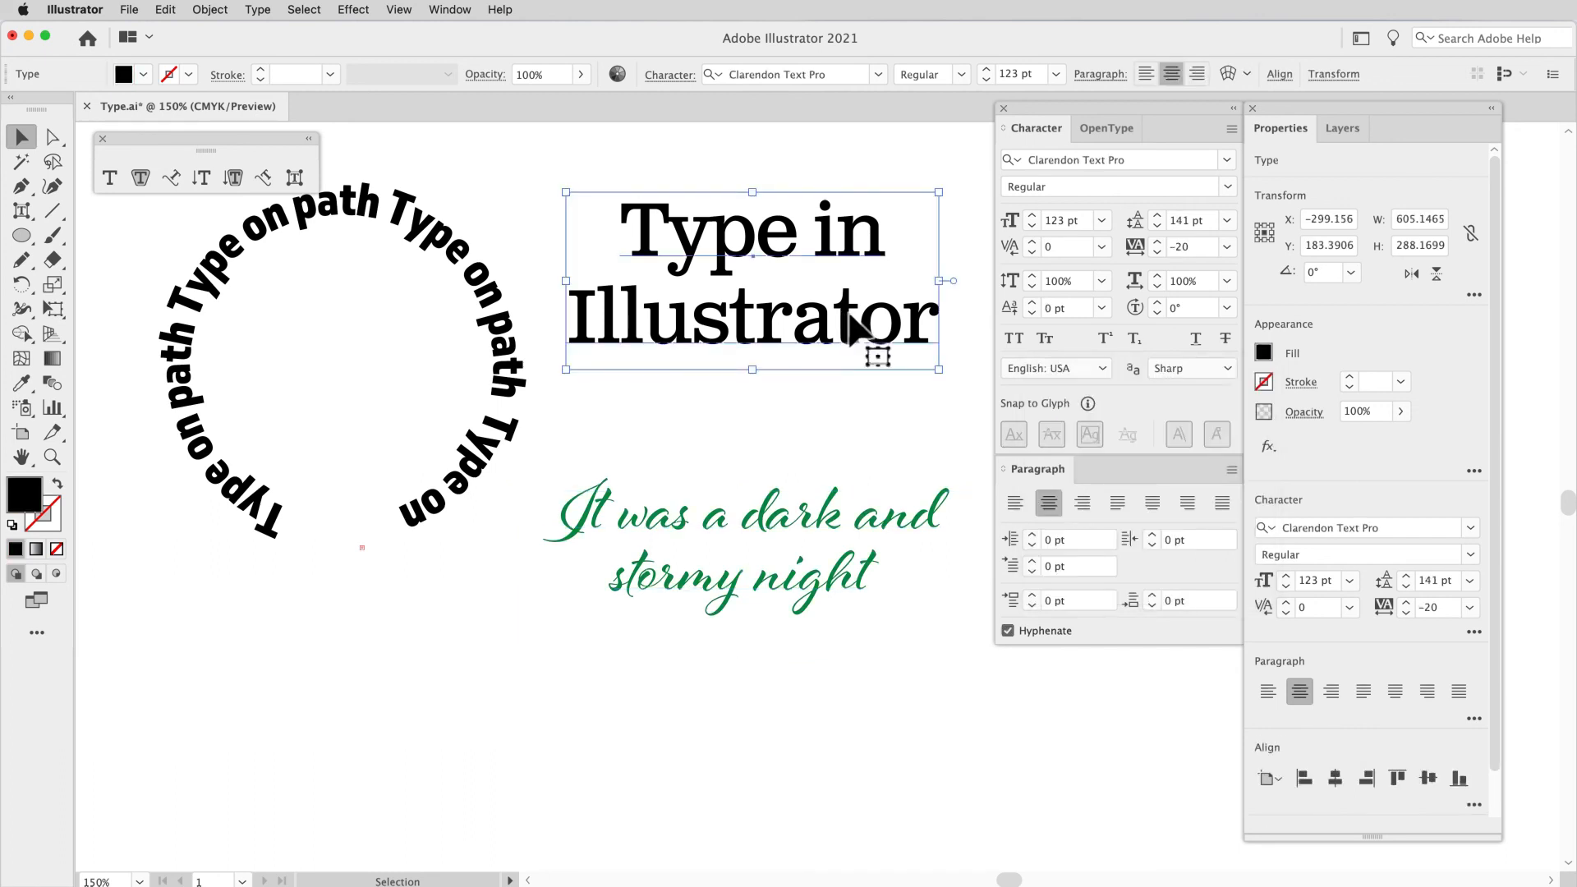
double_click(858, 329)
drag(937, 324, 568, 331)
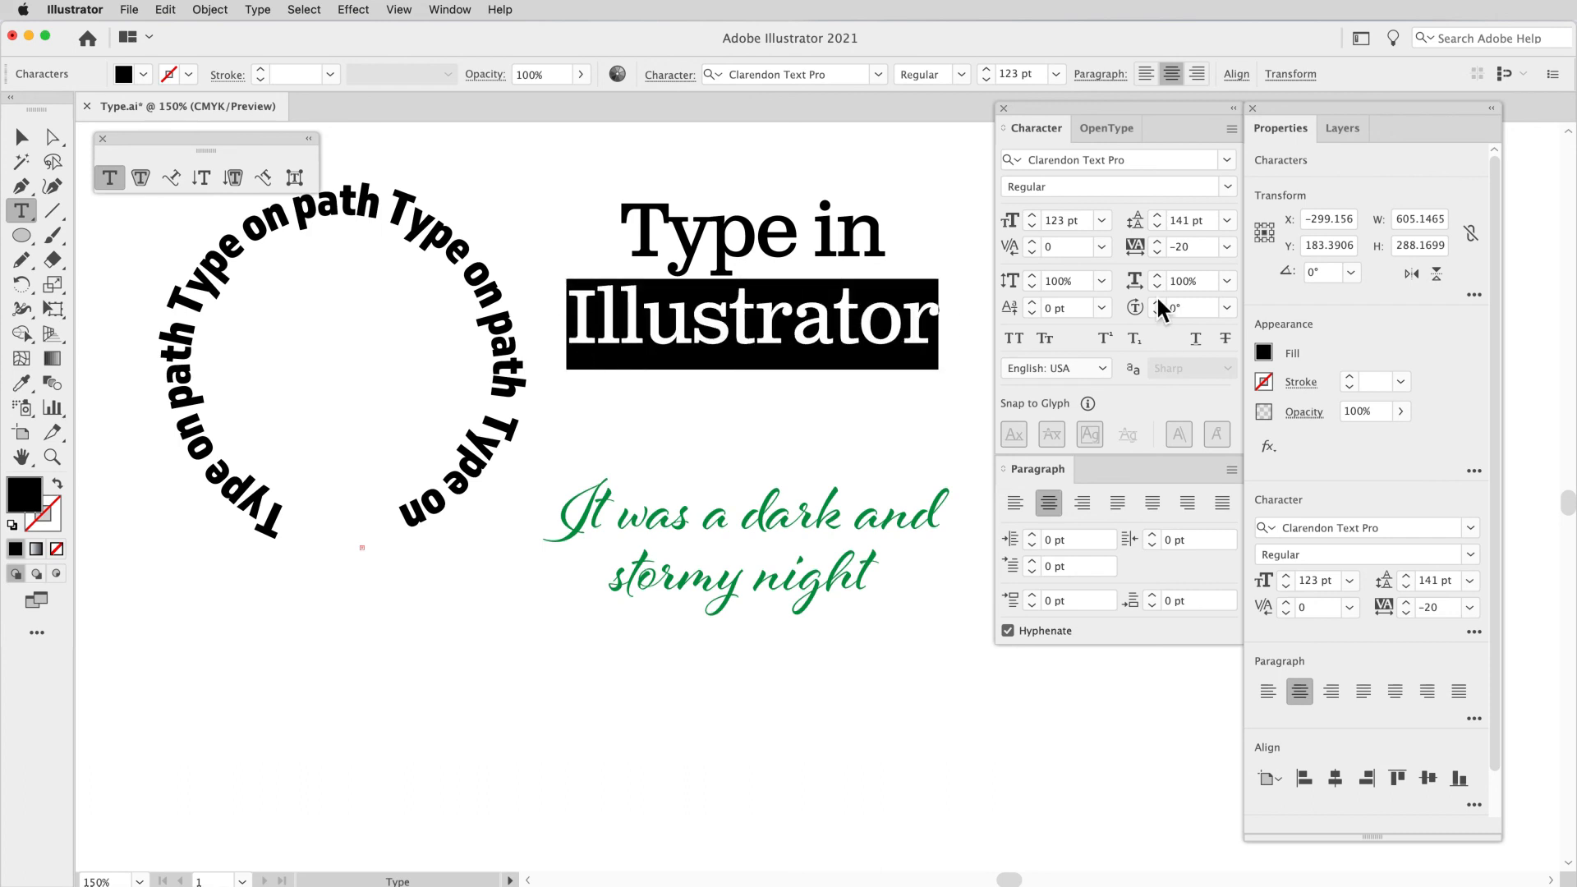
click(1264, 352)
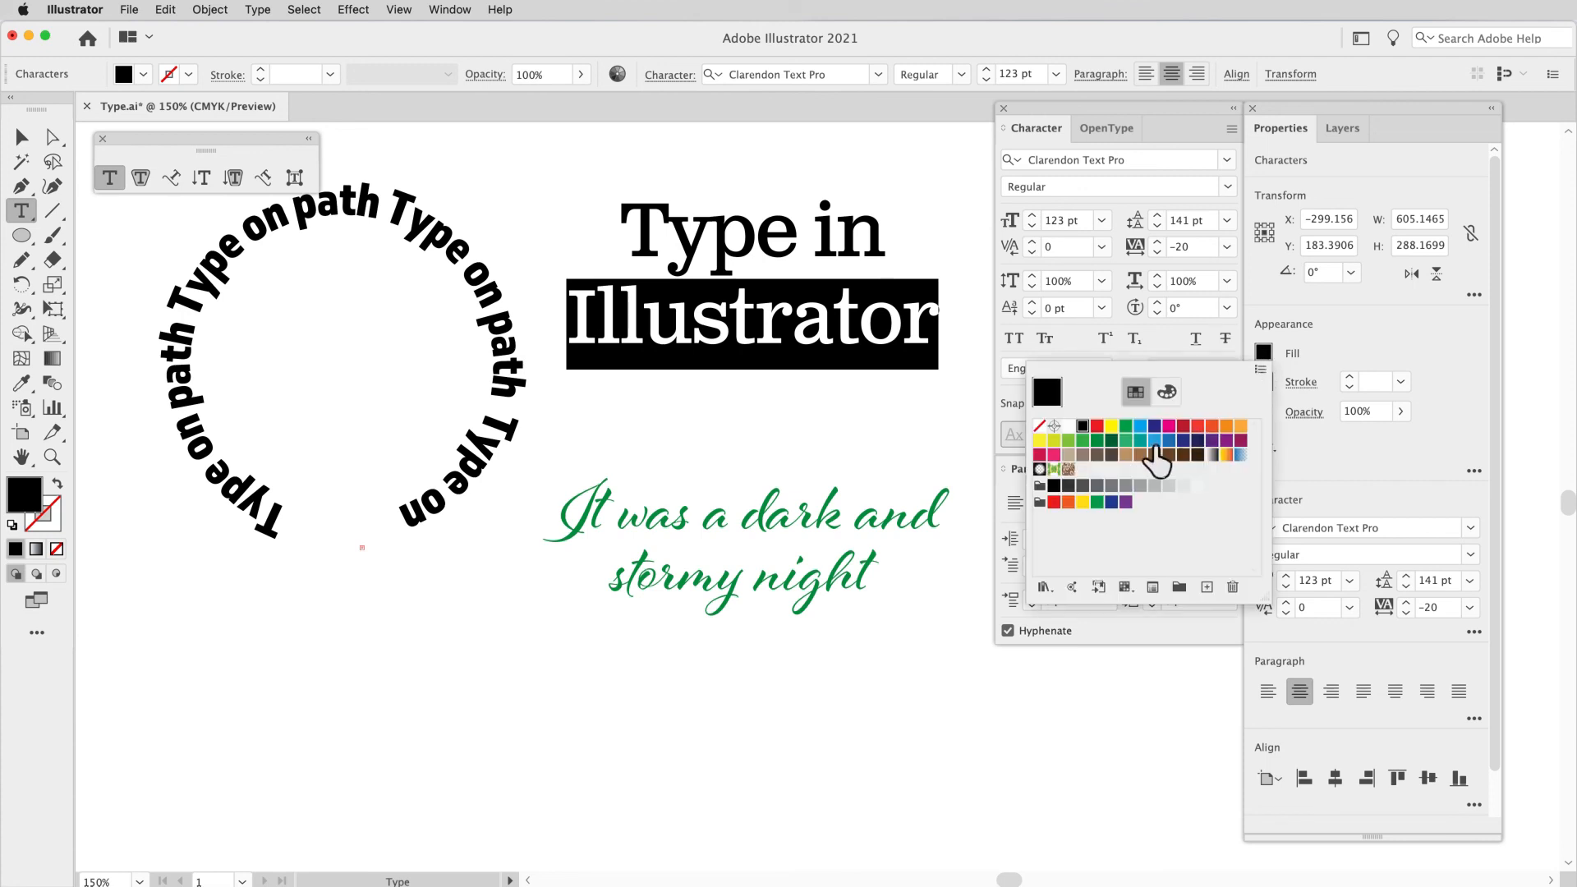
click(1228, 427)
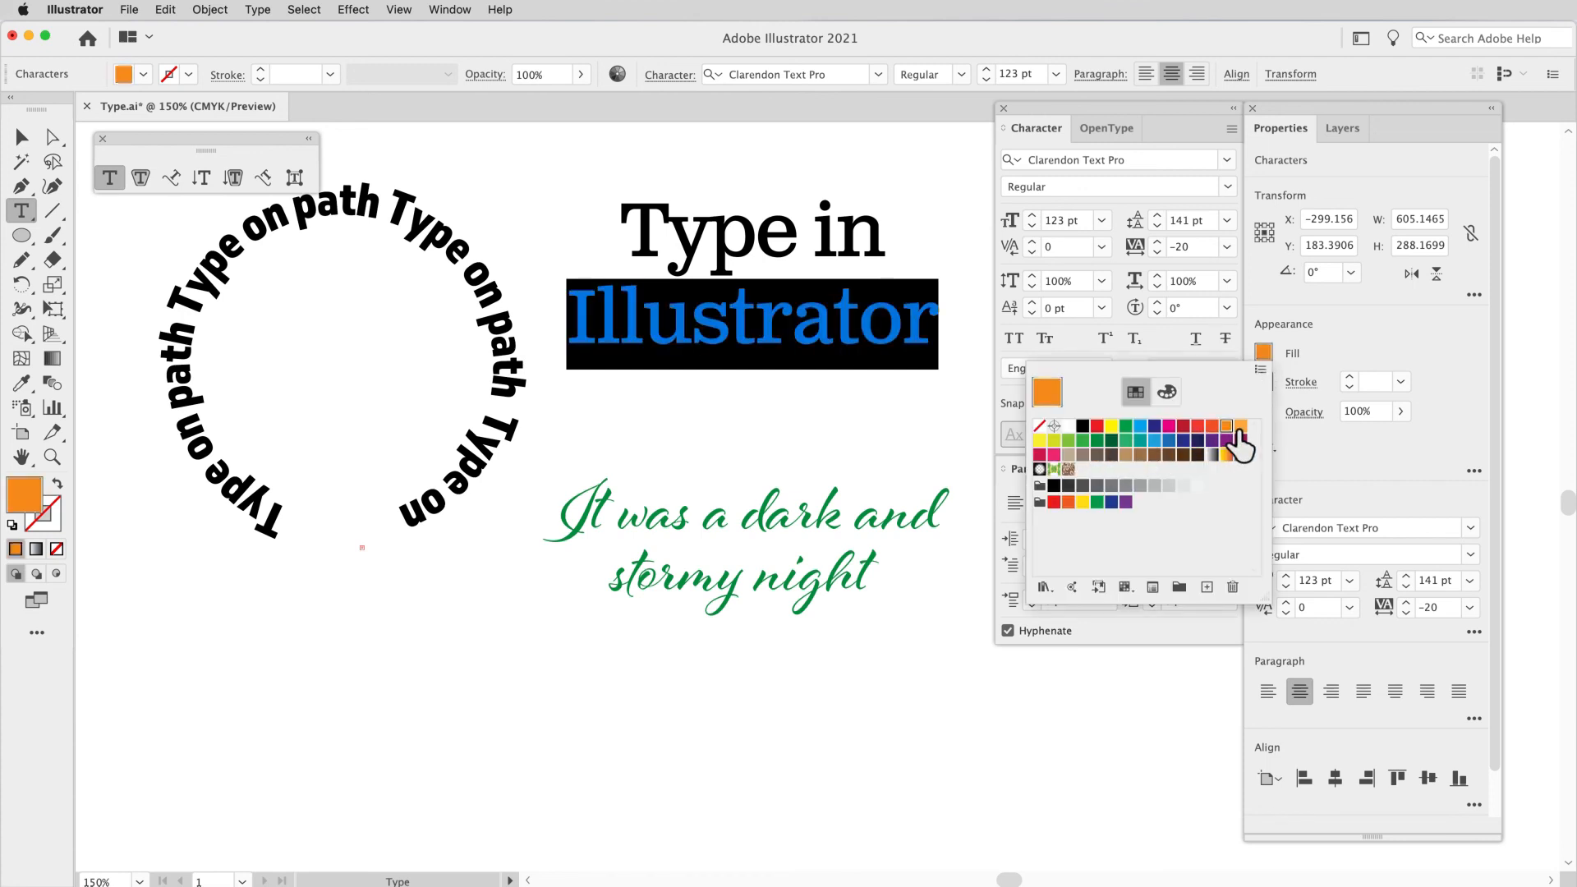
click(868, 333)
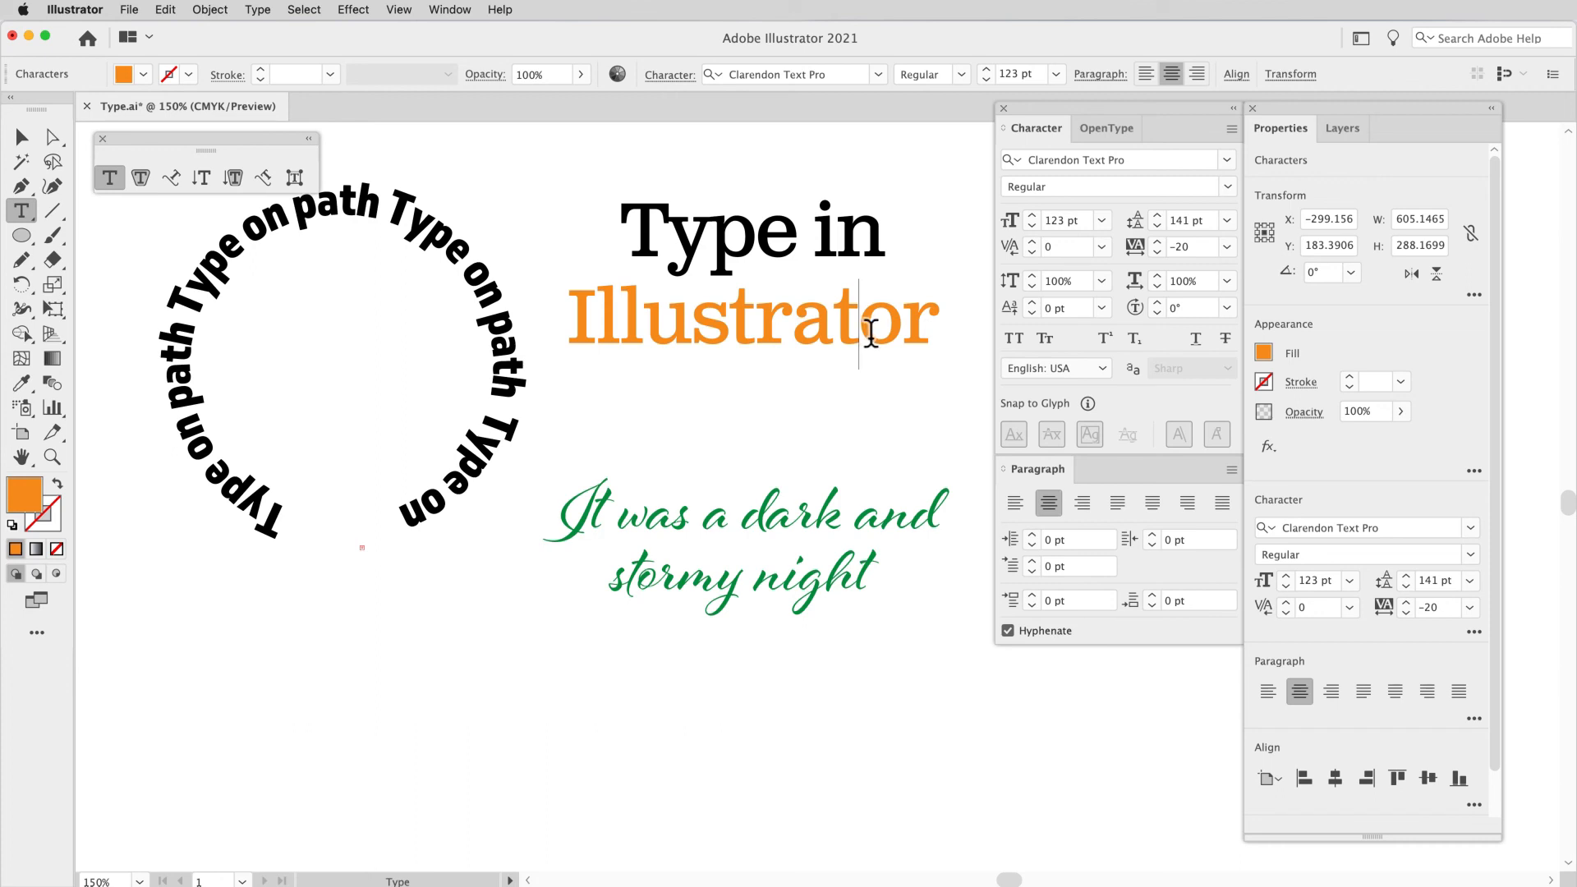
click(23, 140)
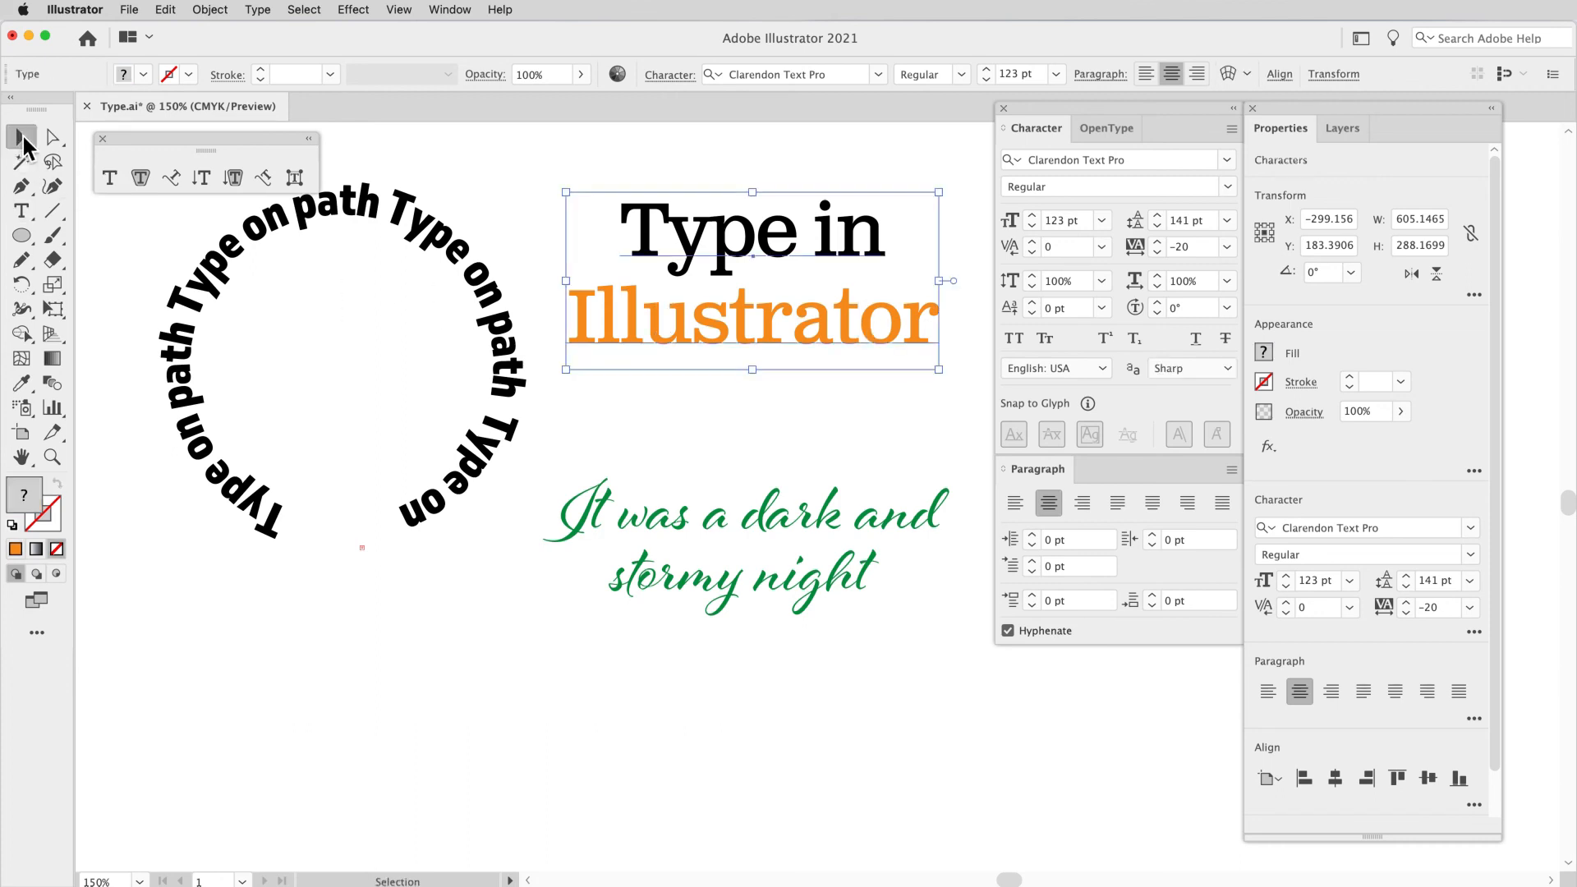
click(618, 407)
Step: Create a point type object reading "Panda" below the "It was a dark and stormy night" text
scroll(618, 407, down, 1)
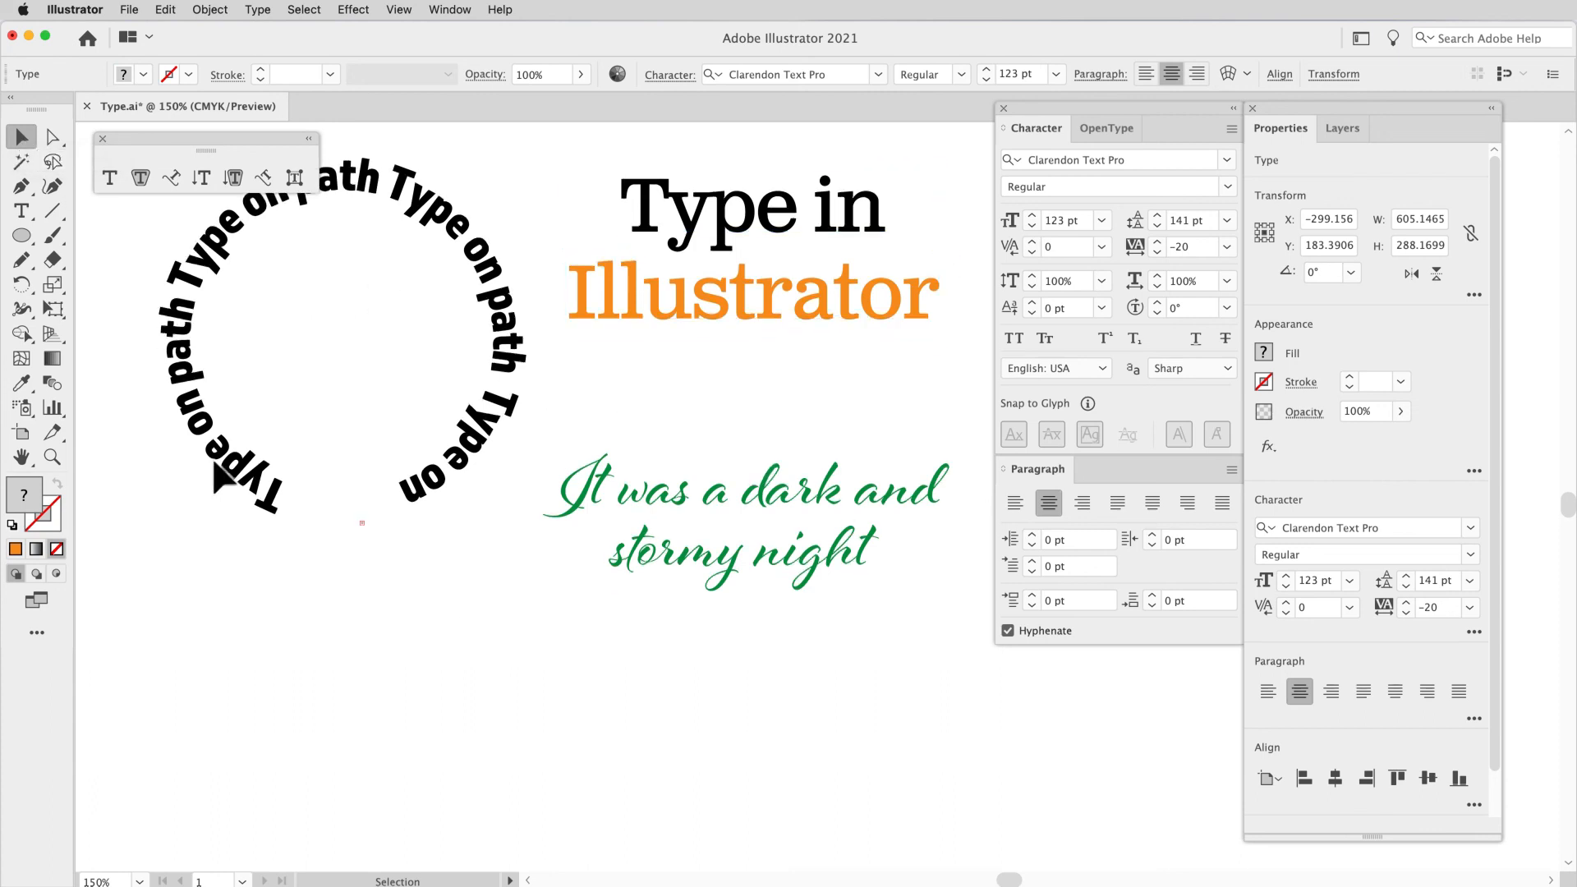
click(22, 211)
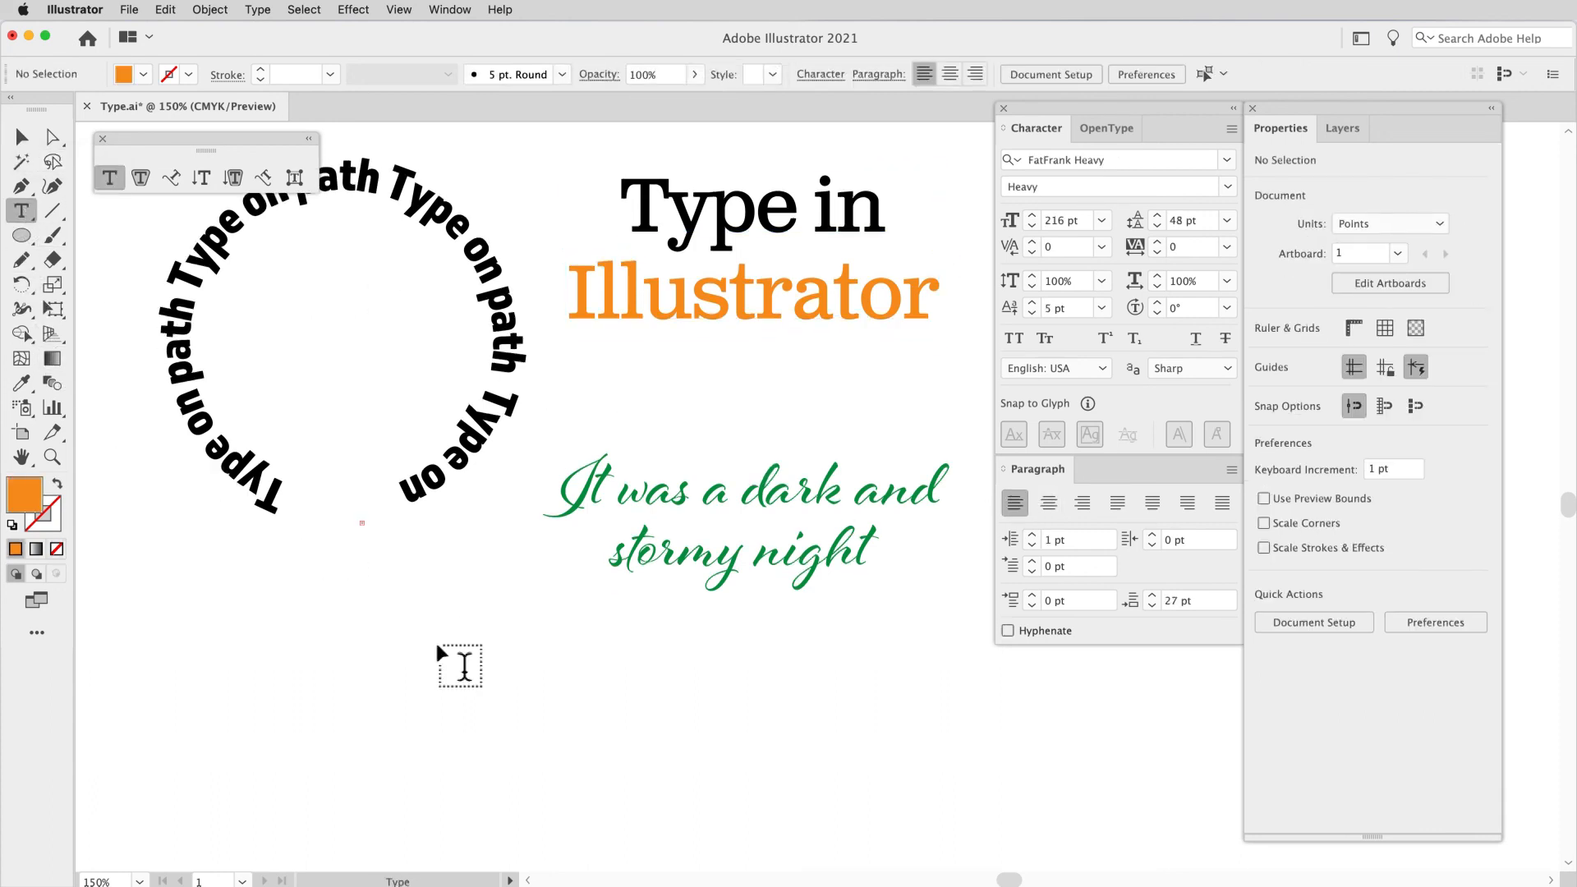
click(464, 683)
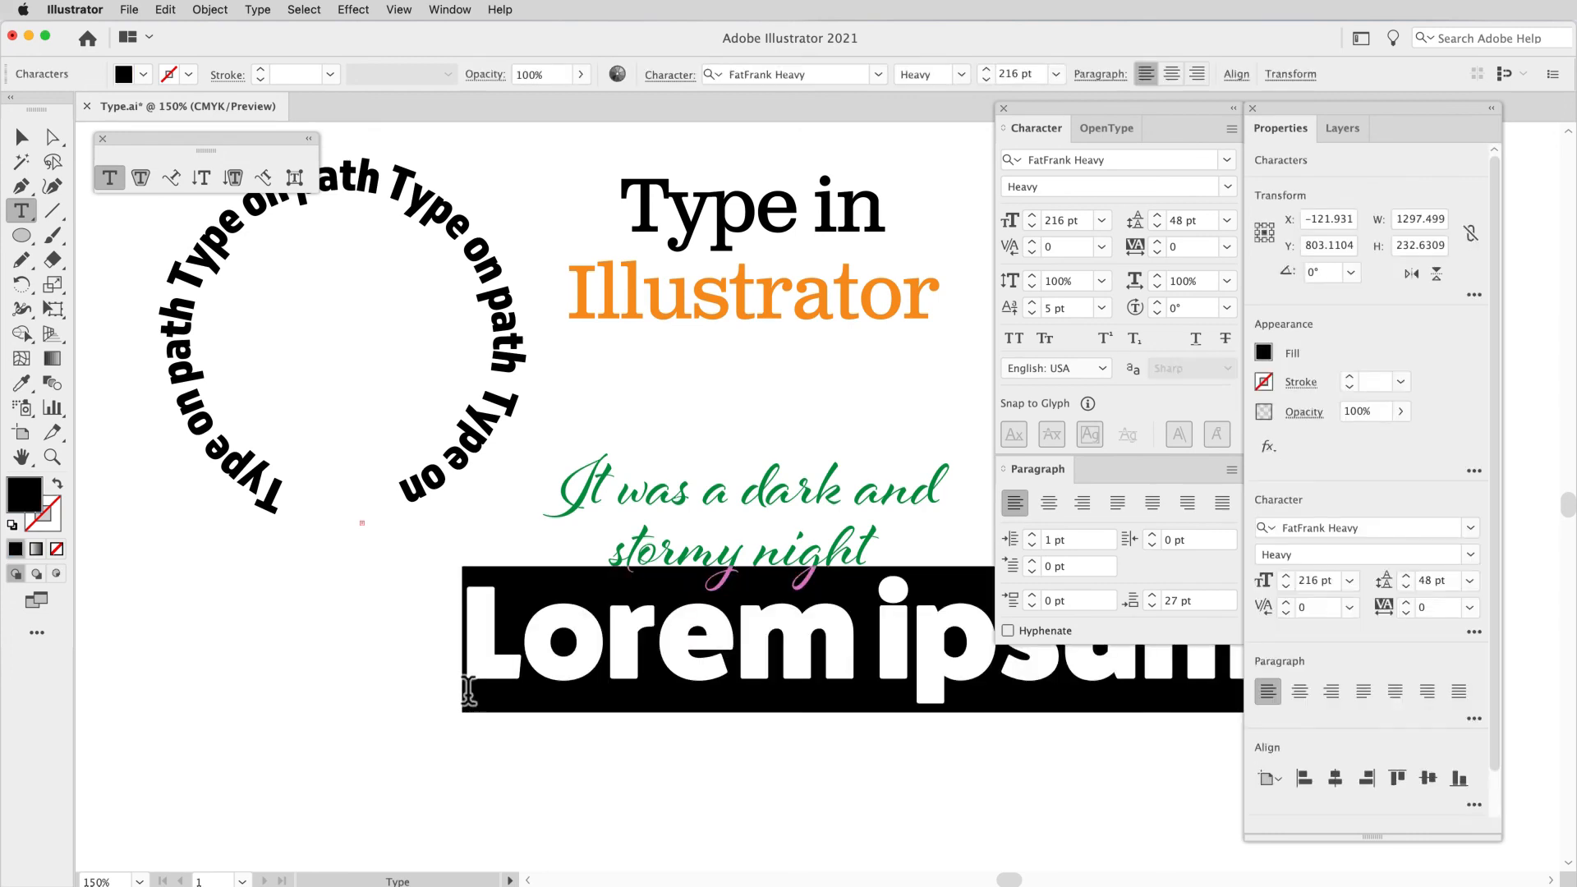
text(Panda)
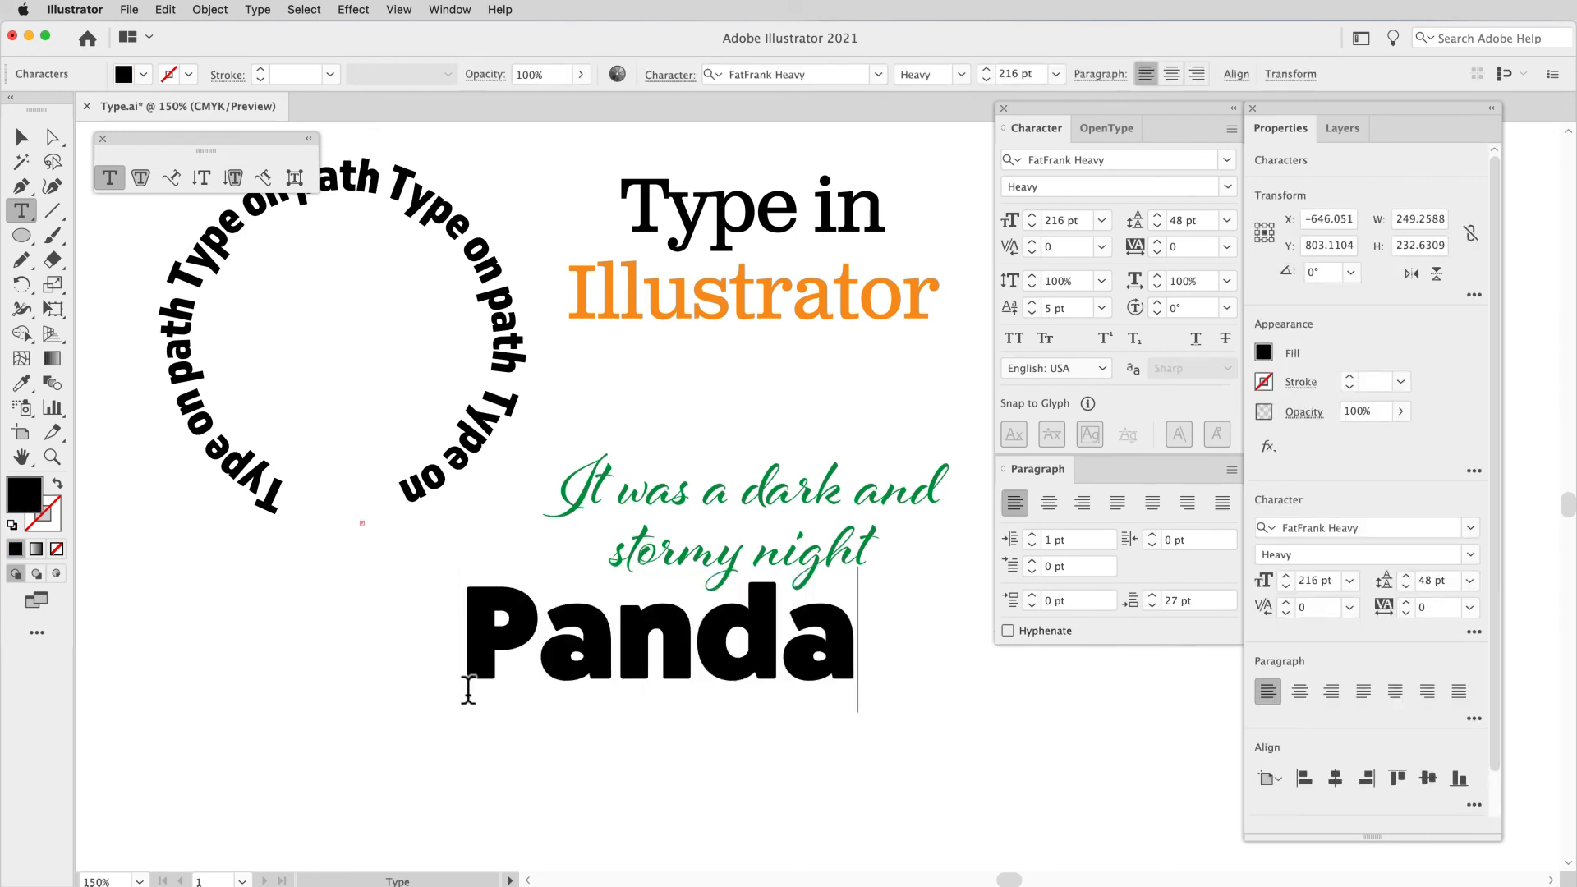
Step: Move "Panda" below the type circle to about X -899, Y 927 pt, and duplicate it to the right at about X -101 pt
click(21, 138)
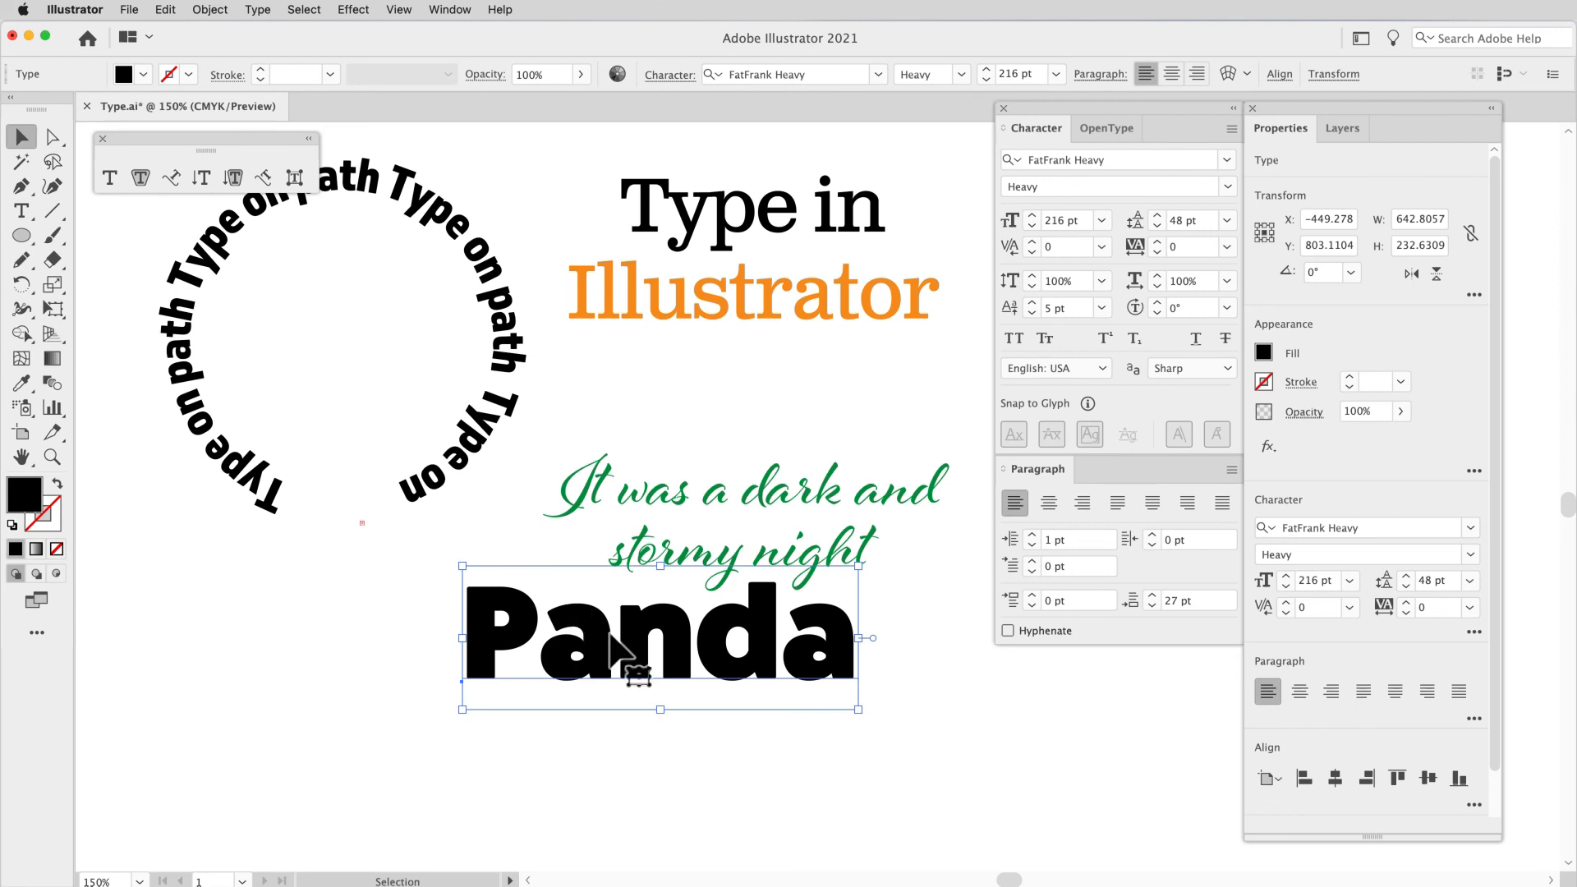
drag(629, 645, 354, 716)
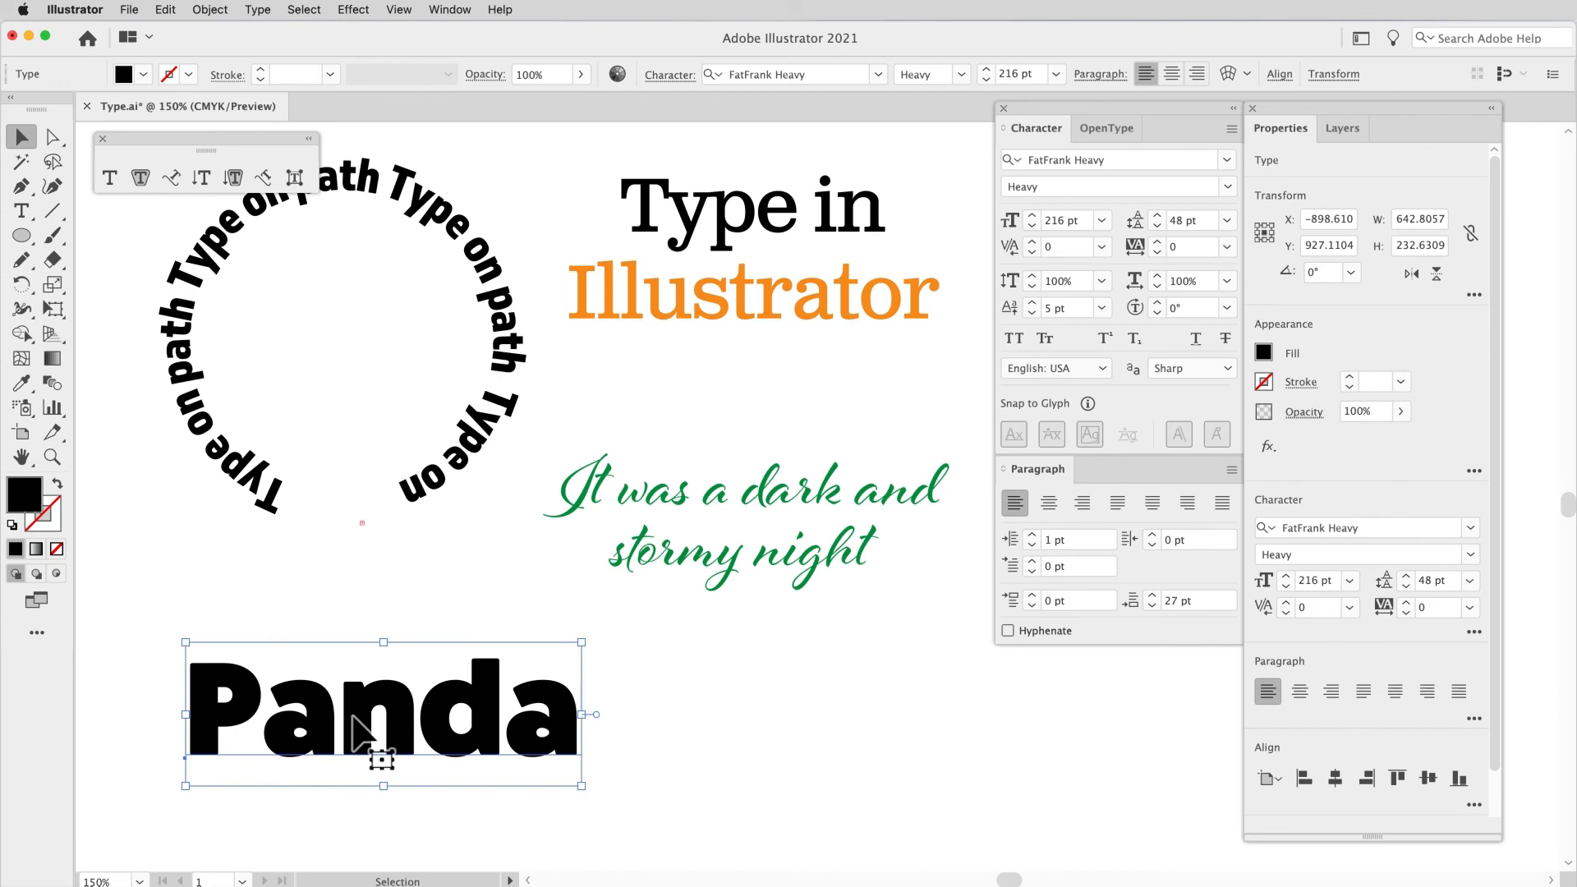
drag(429, 719, 847, 715)
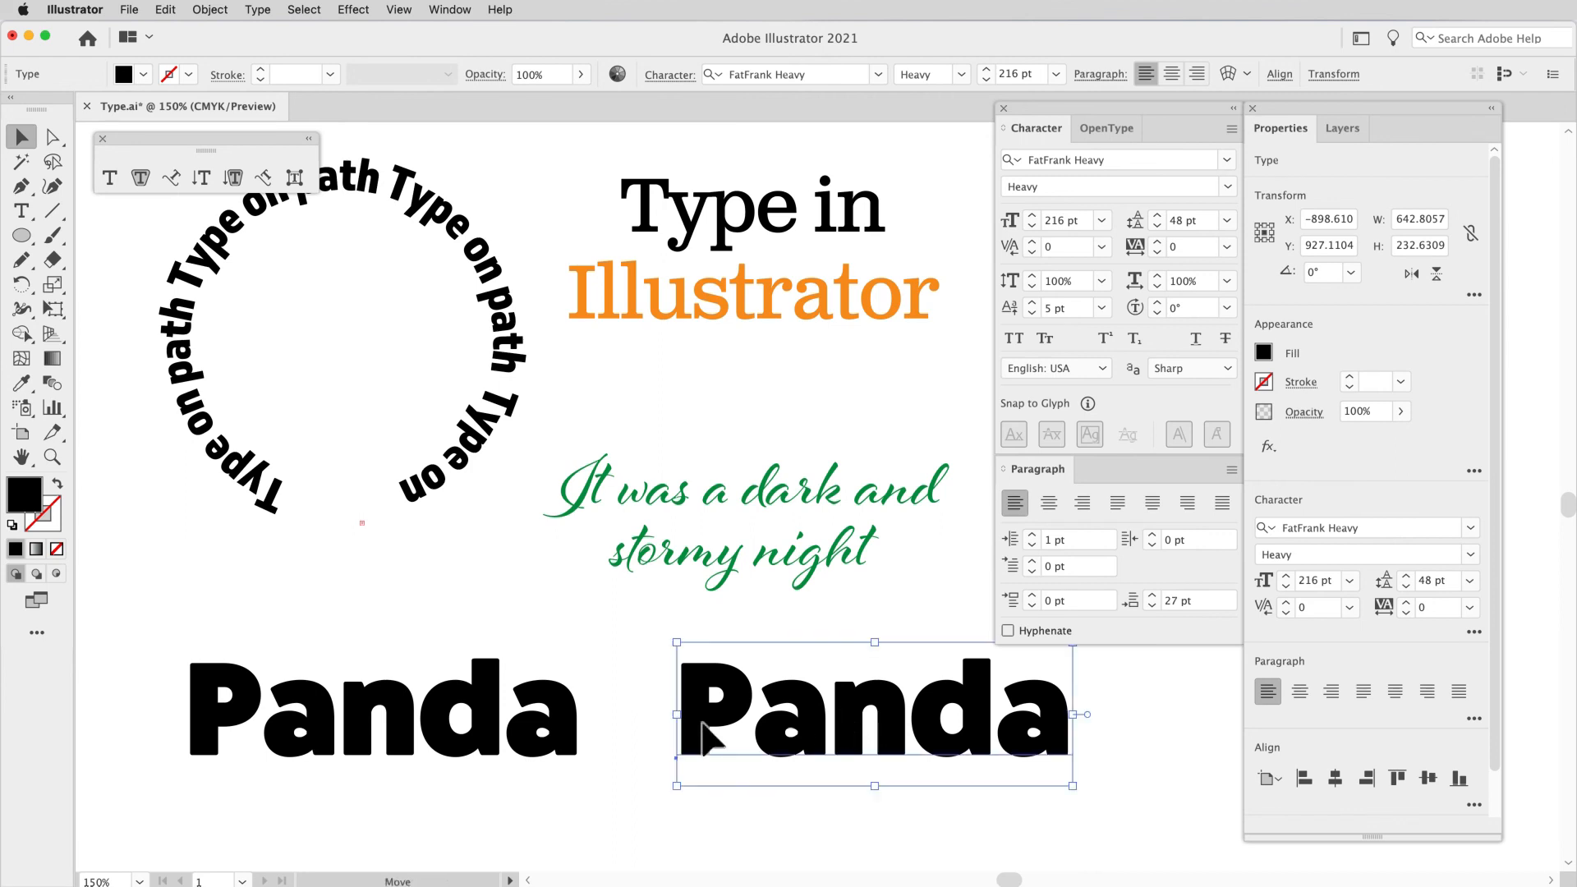
Step: Convert the "Panda" below the type circle to outlines
click(570, 730)
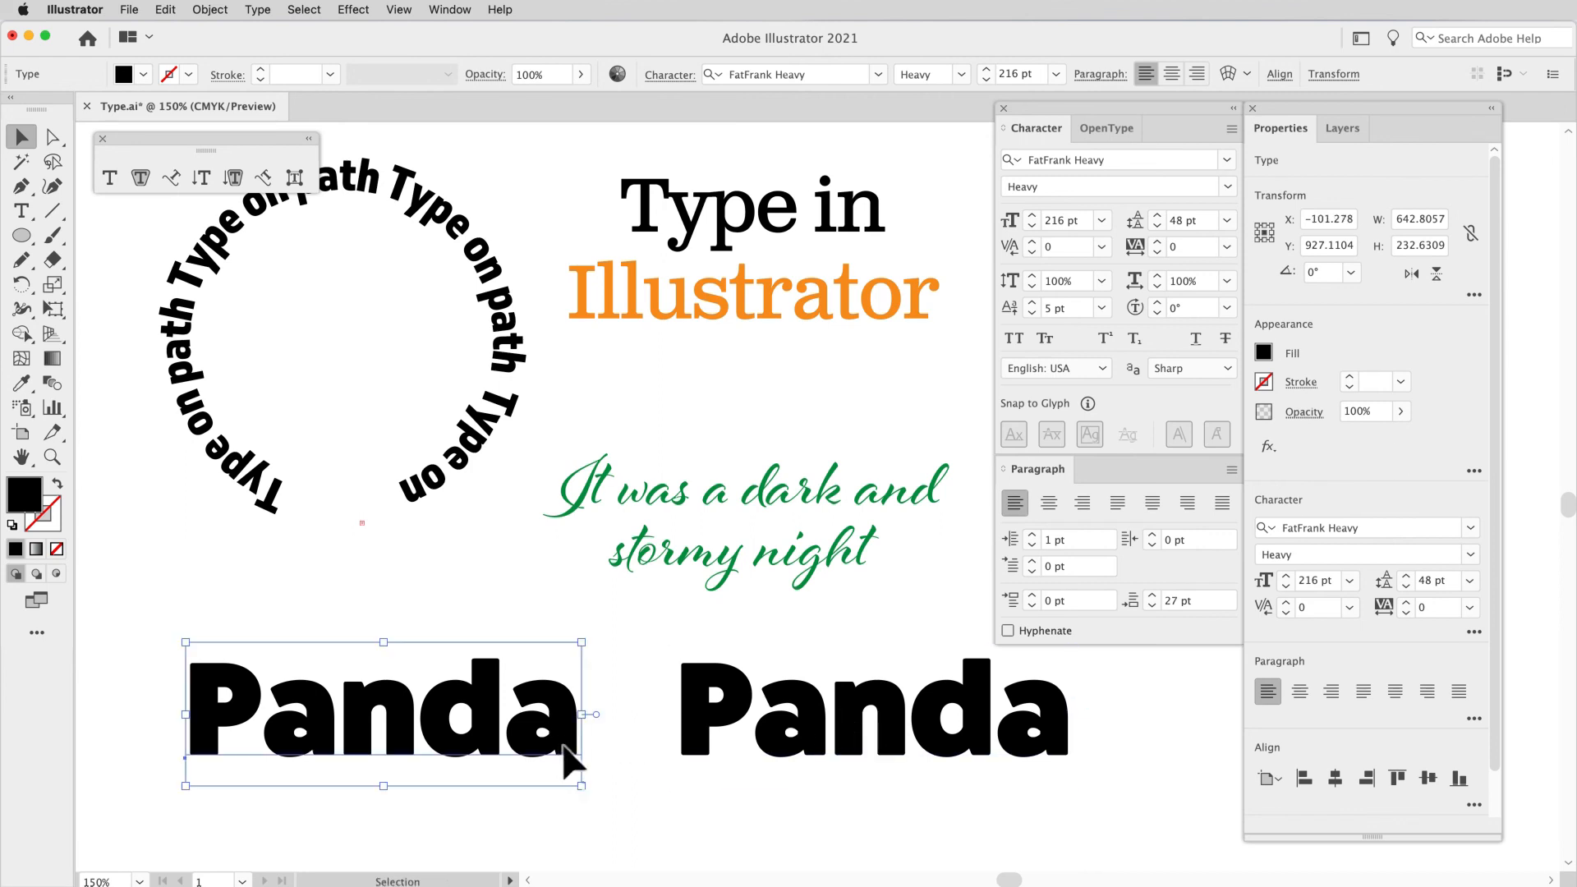
click(251, 9)
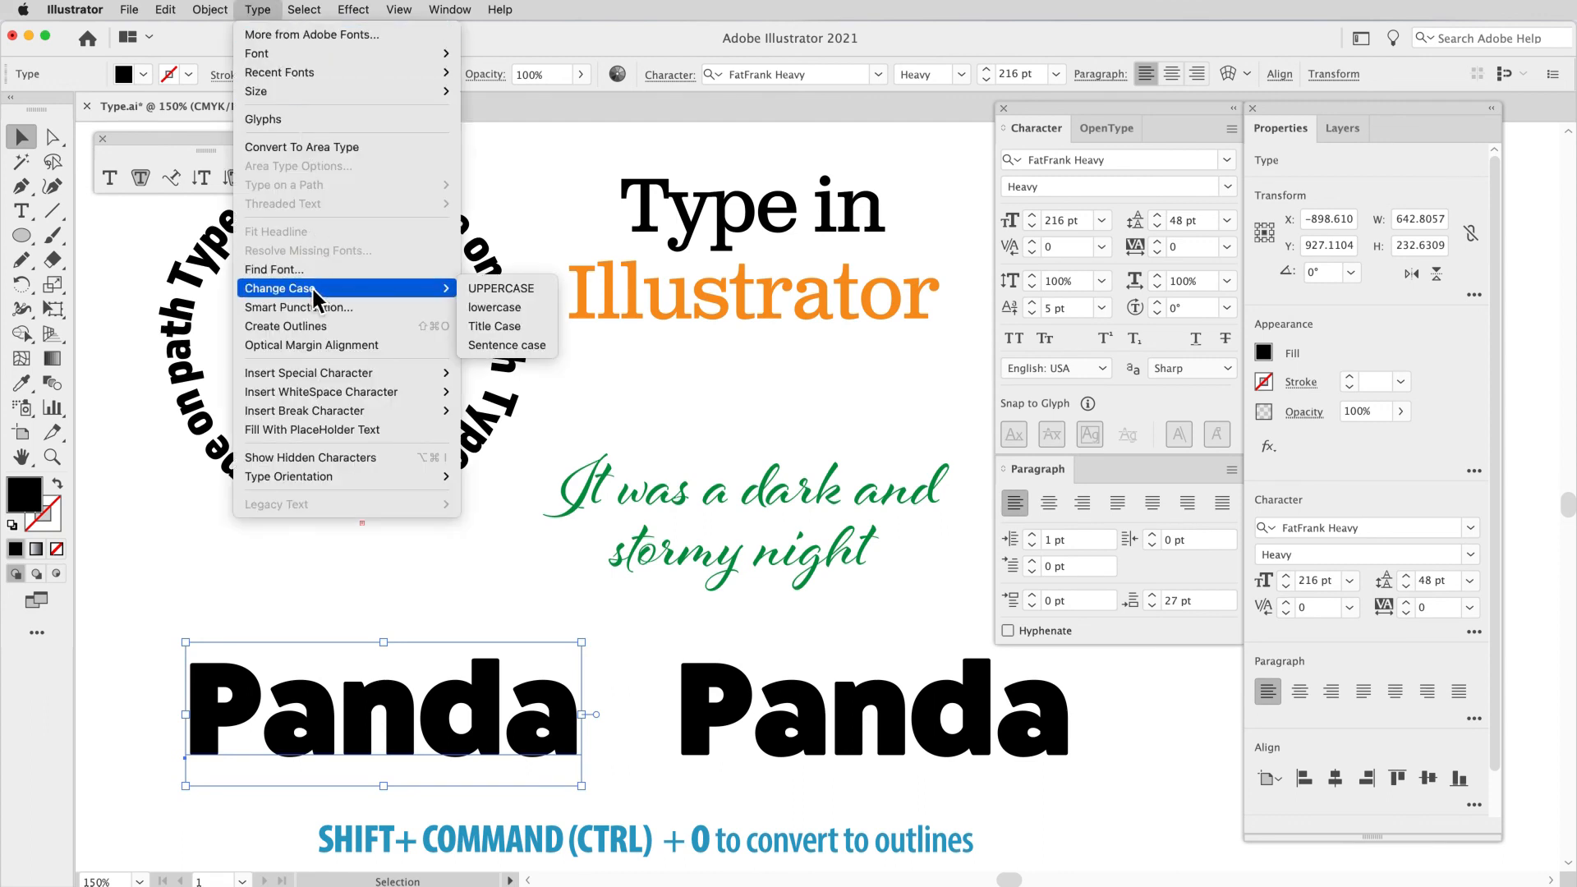
click(436, 327)
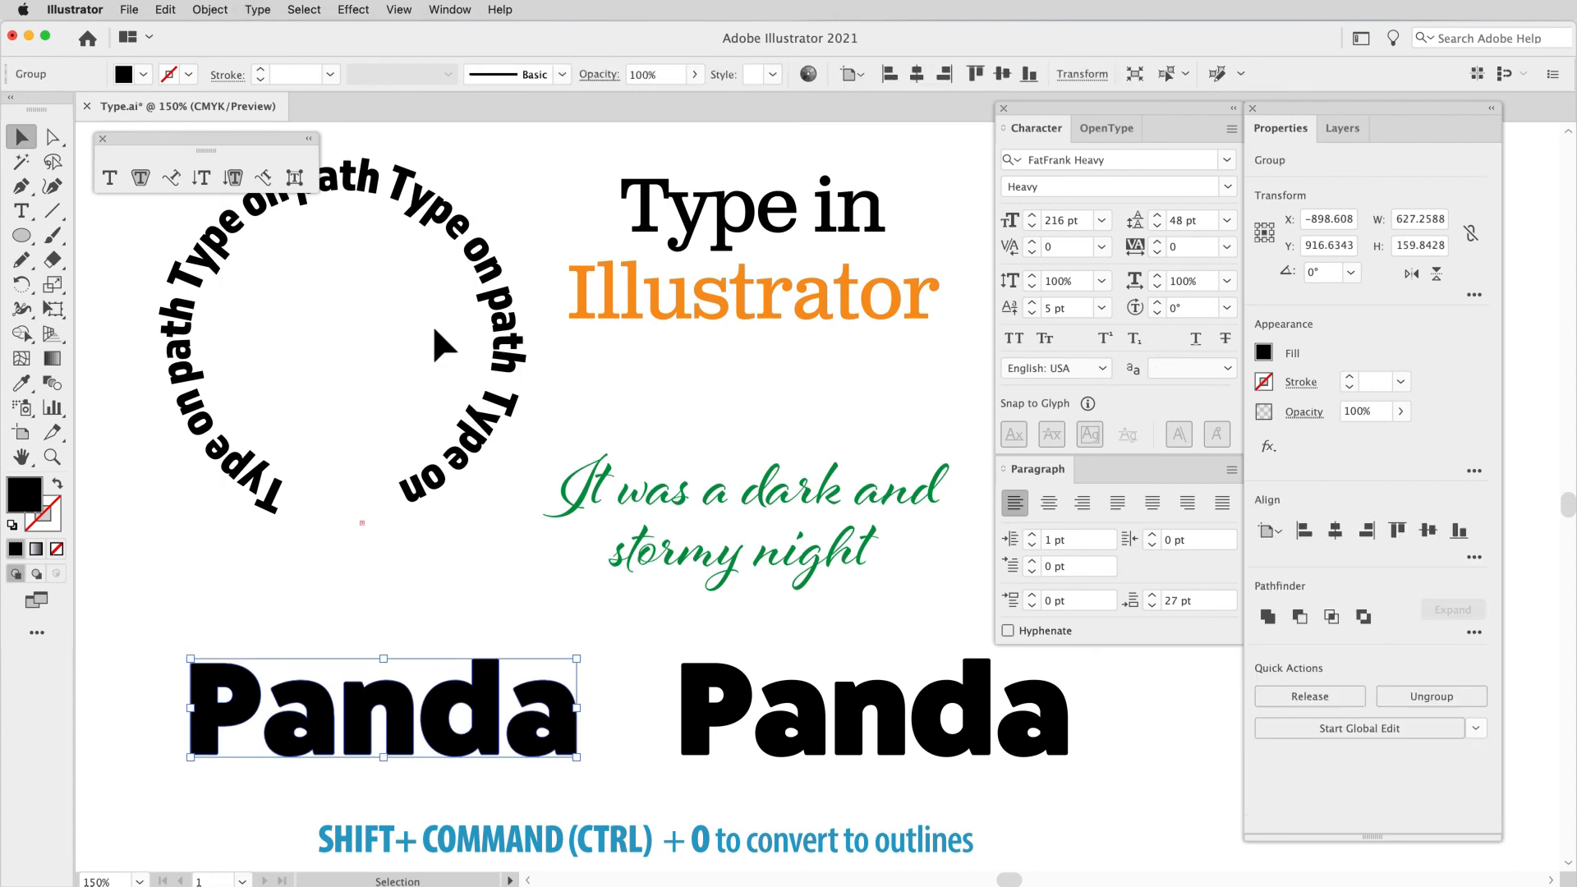
click(529, 606)
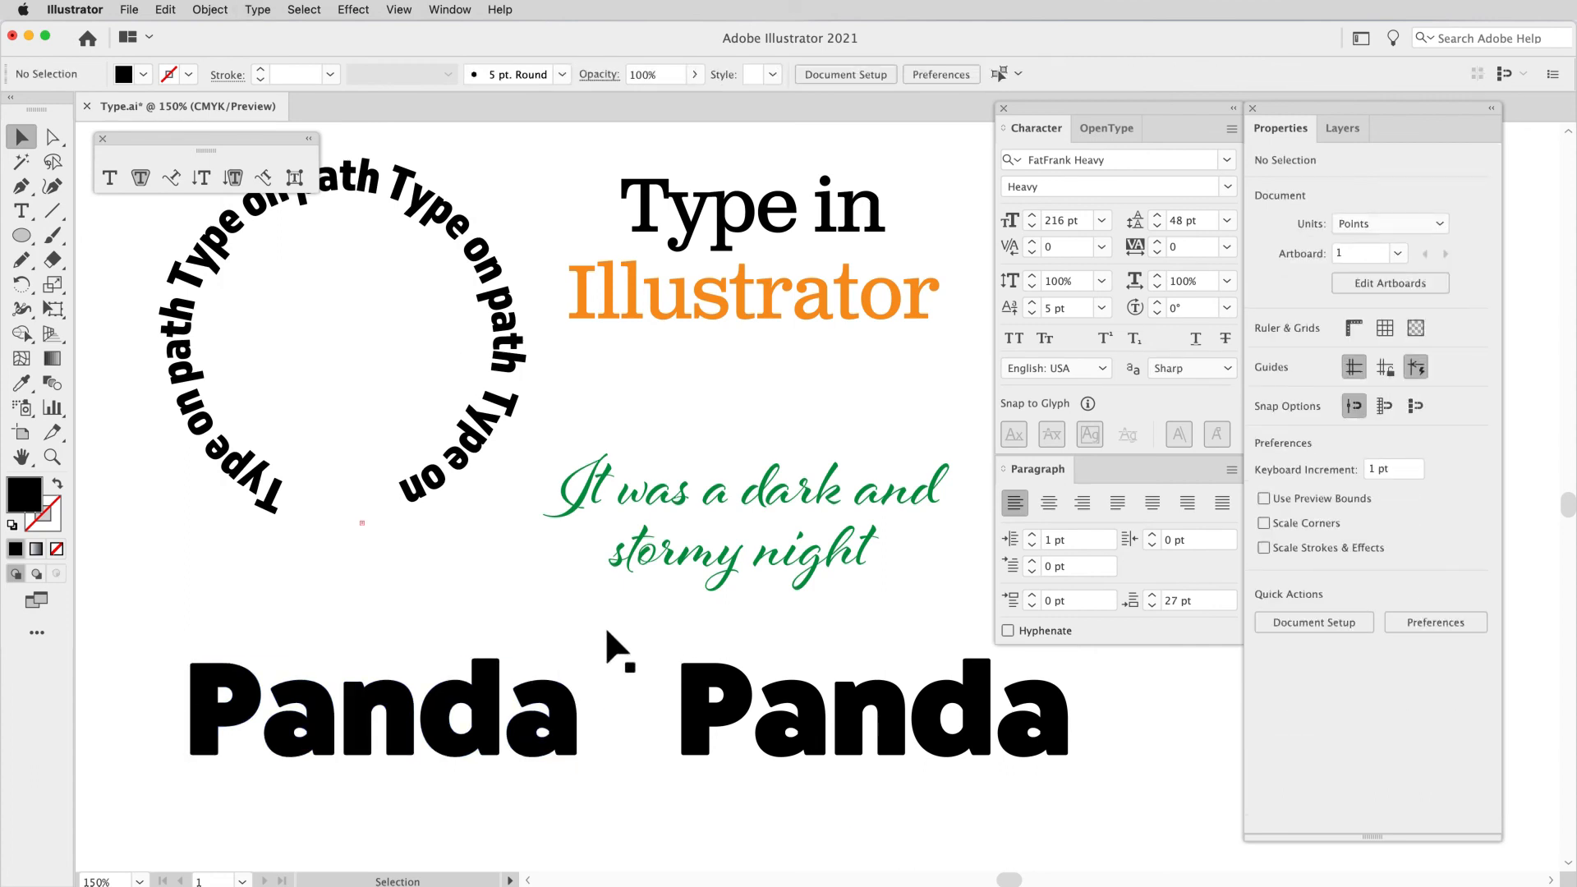
Step: Compare the outlined "Panda" with the live type copy in Outline view, and return to the normal preview
key(super+y)
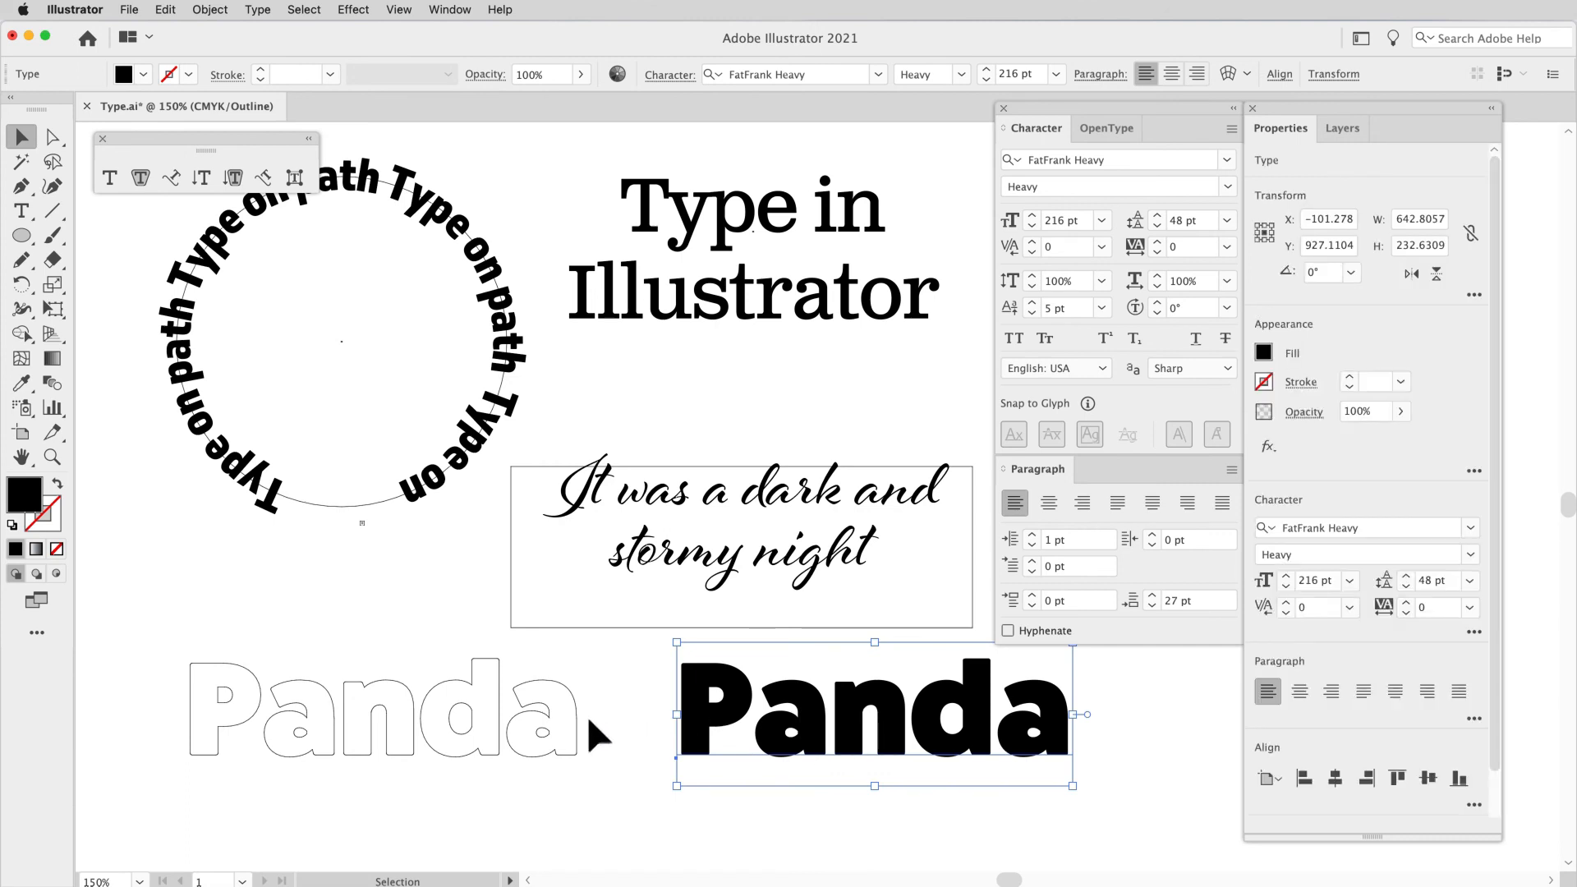
click(515, 754)
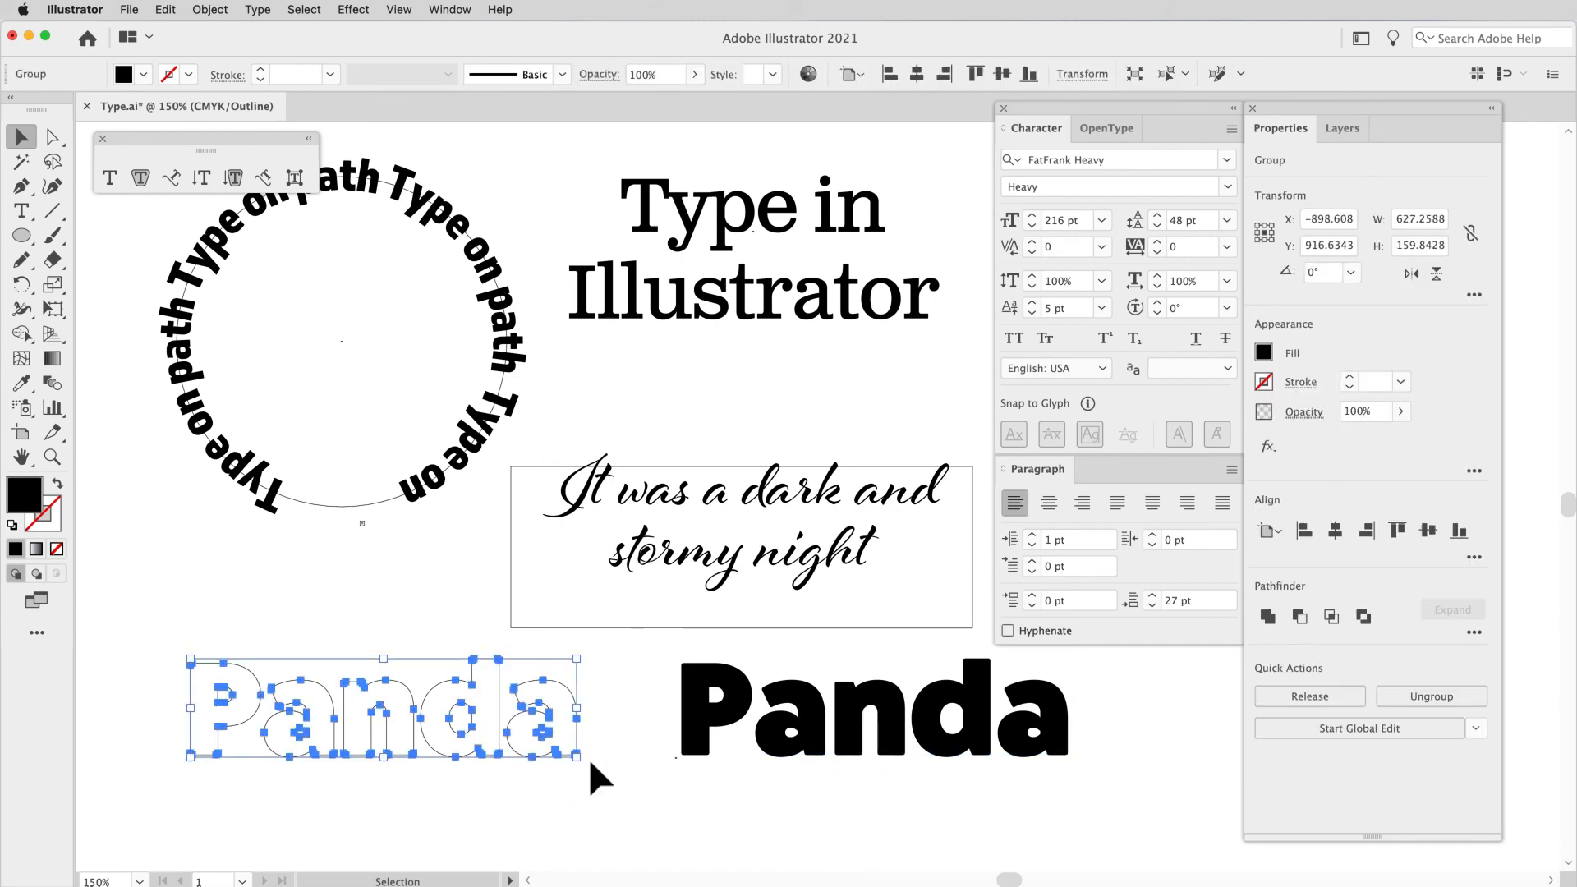
click(465, 780)
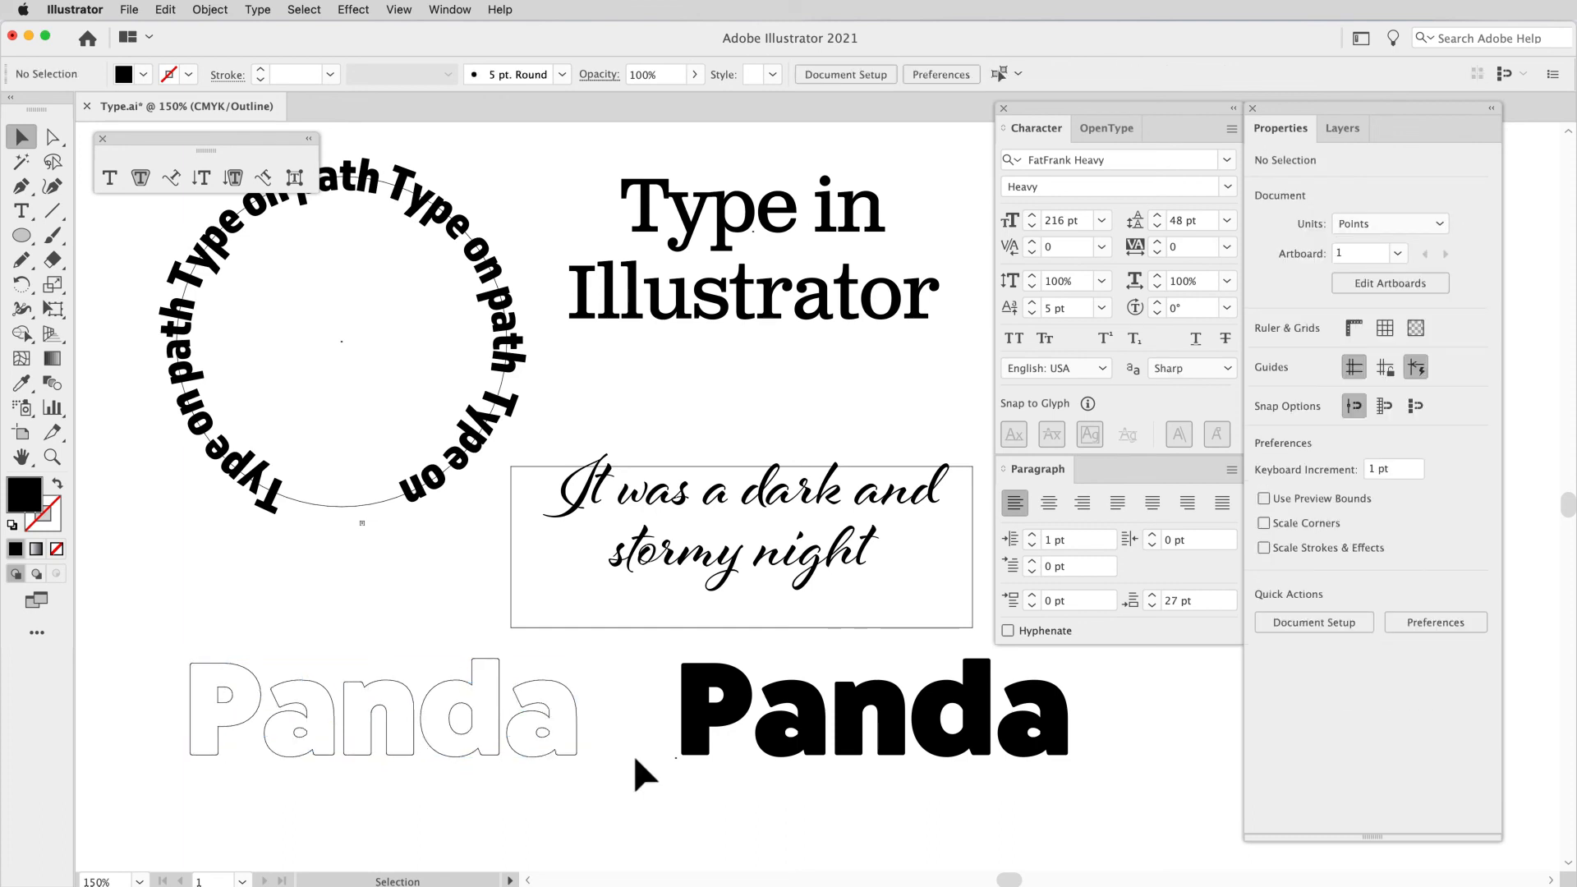
key(super+y)
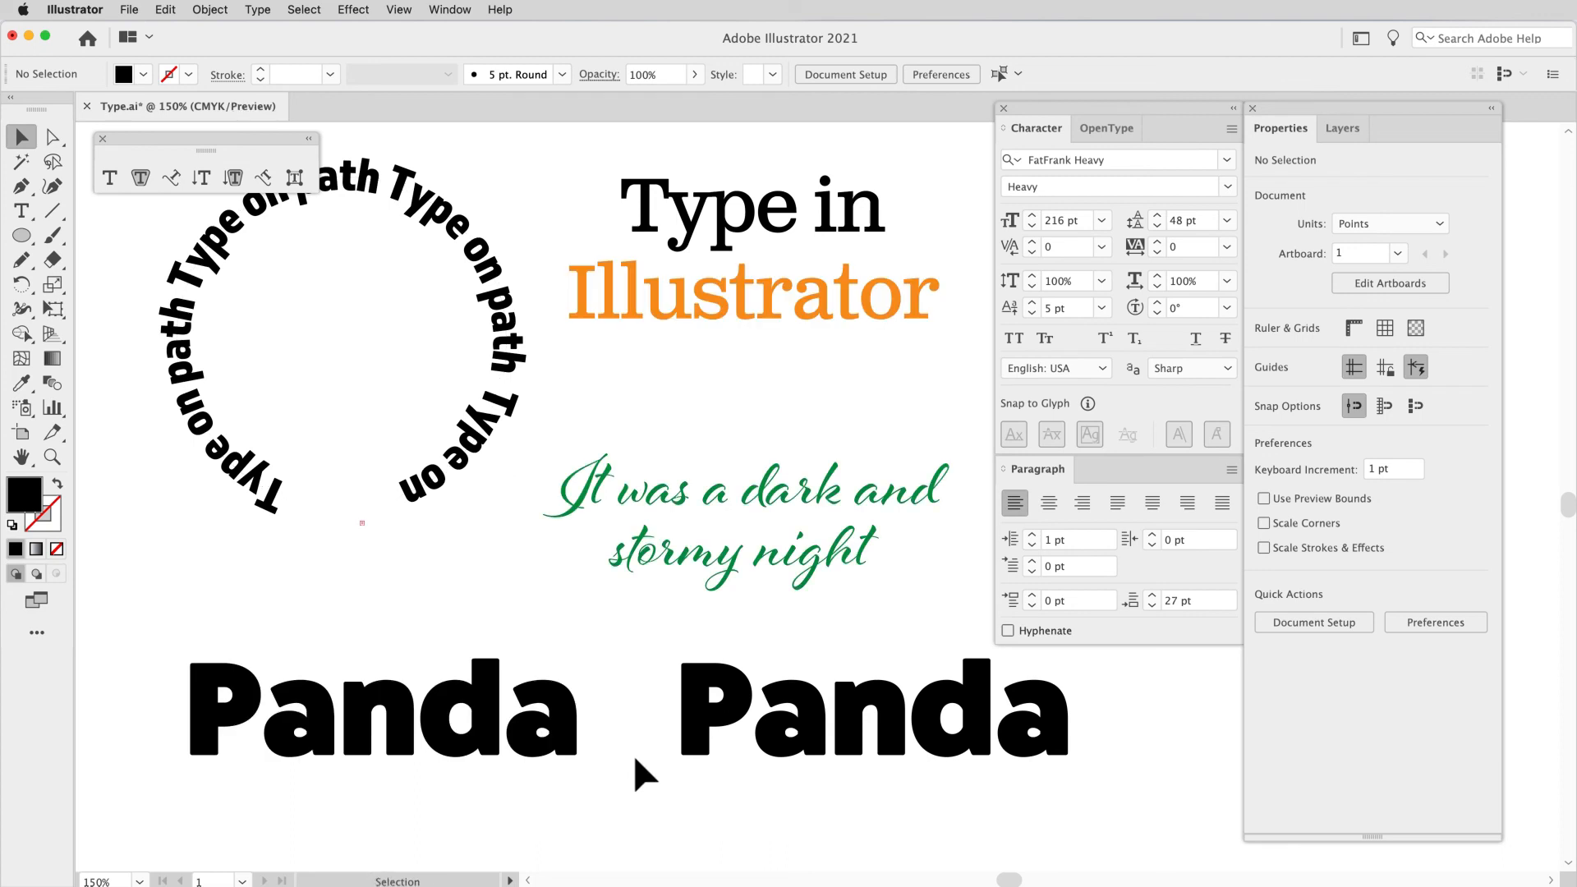
Step: Fill the outlined "Panda" group with orange
click(563, 746)
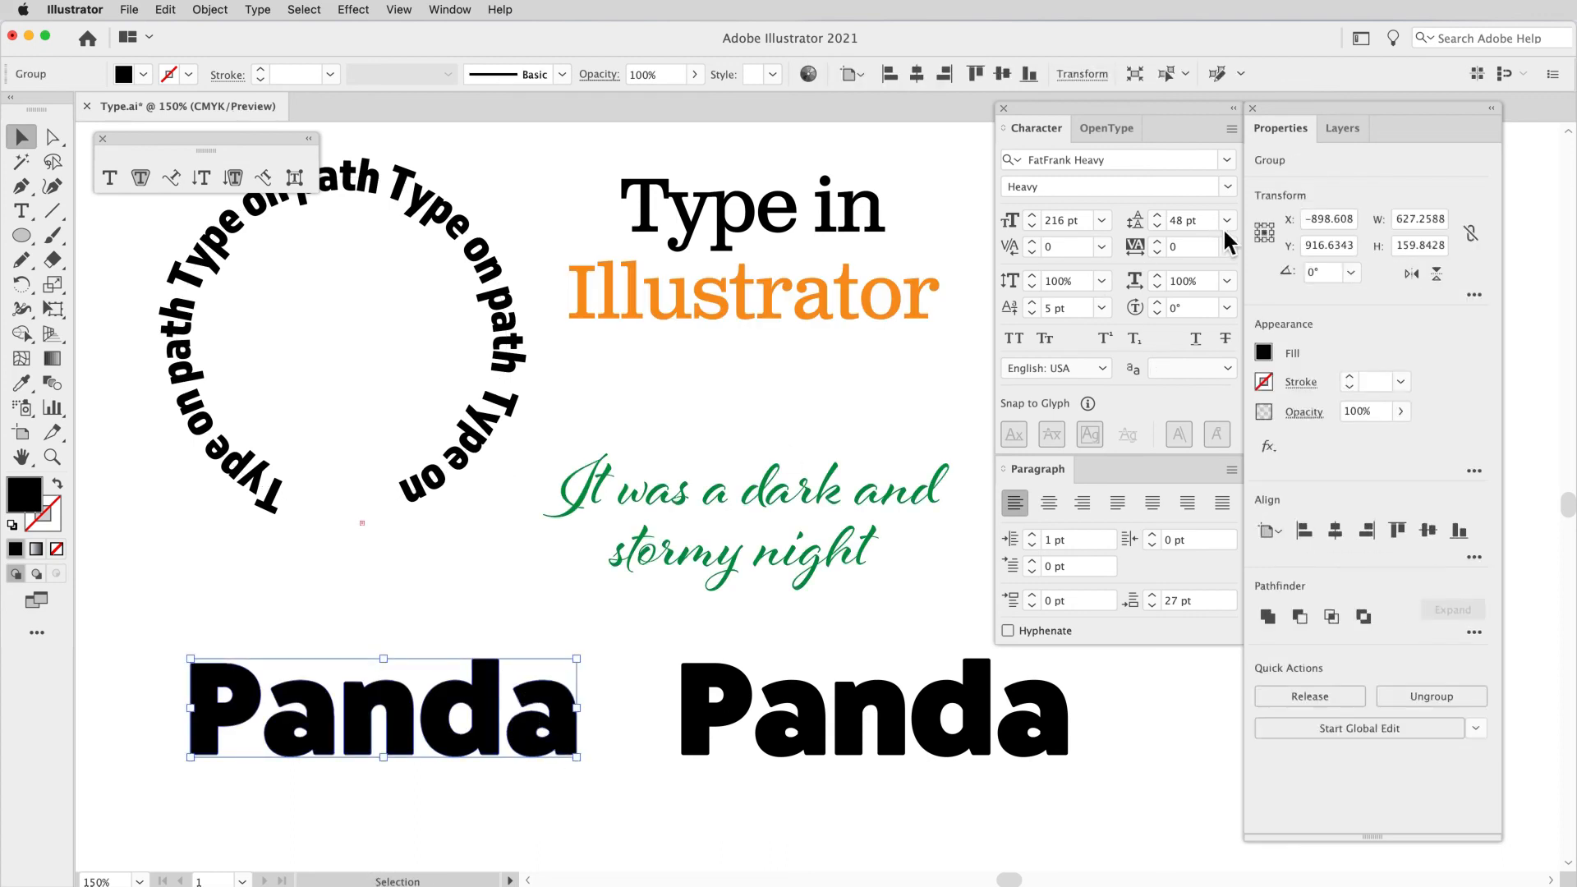
click(1265, 353)
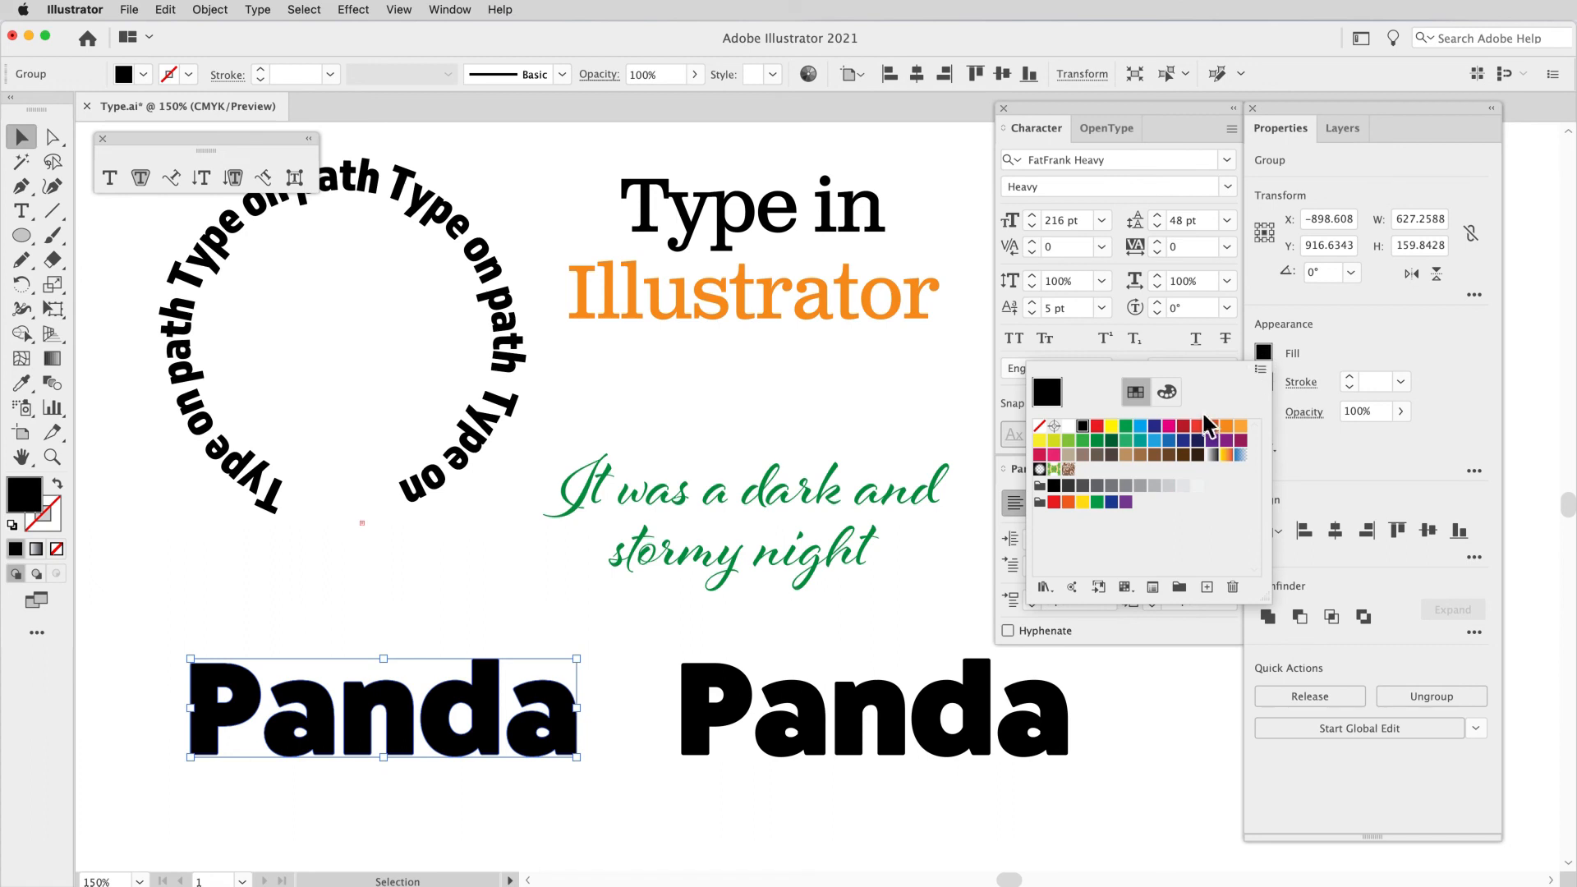
click(1226, 426)
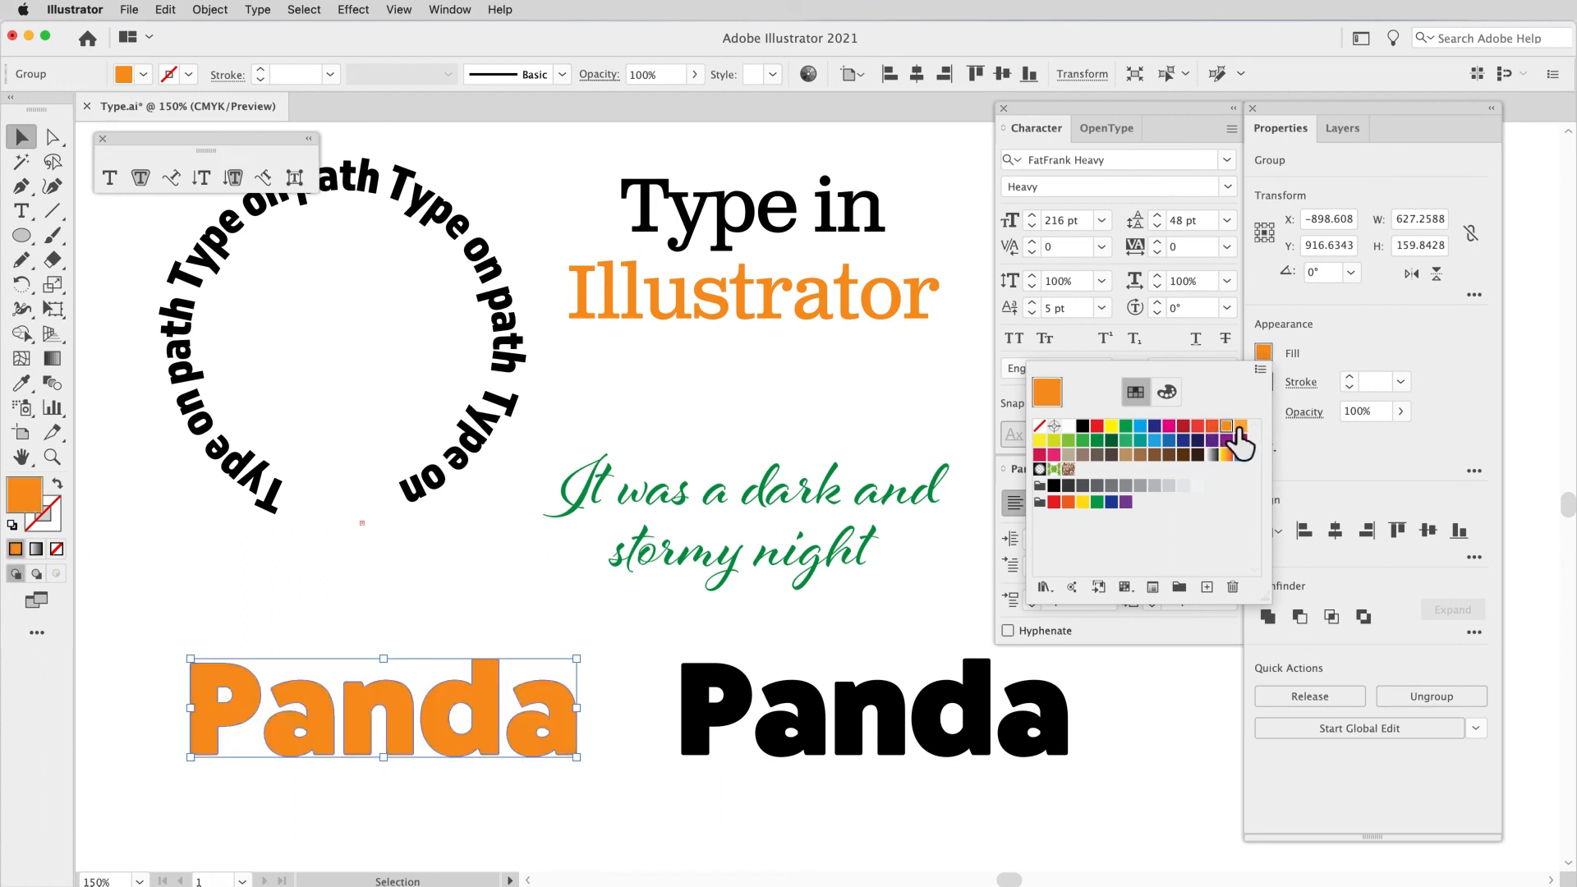
click(510, 612)
Step: Ungroup the outlined orange "Panda" into separate letters and select the n on its own
key(super+8)
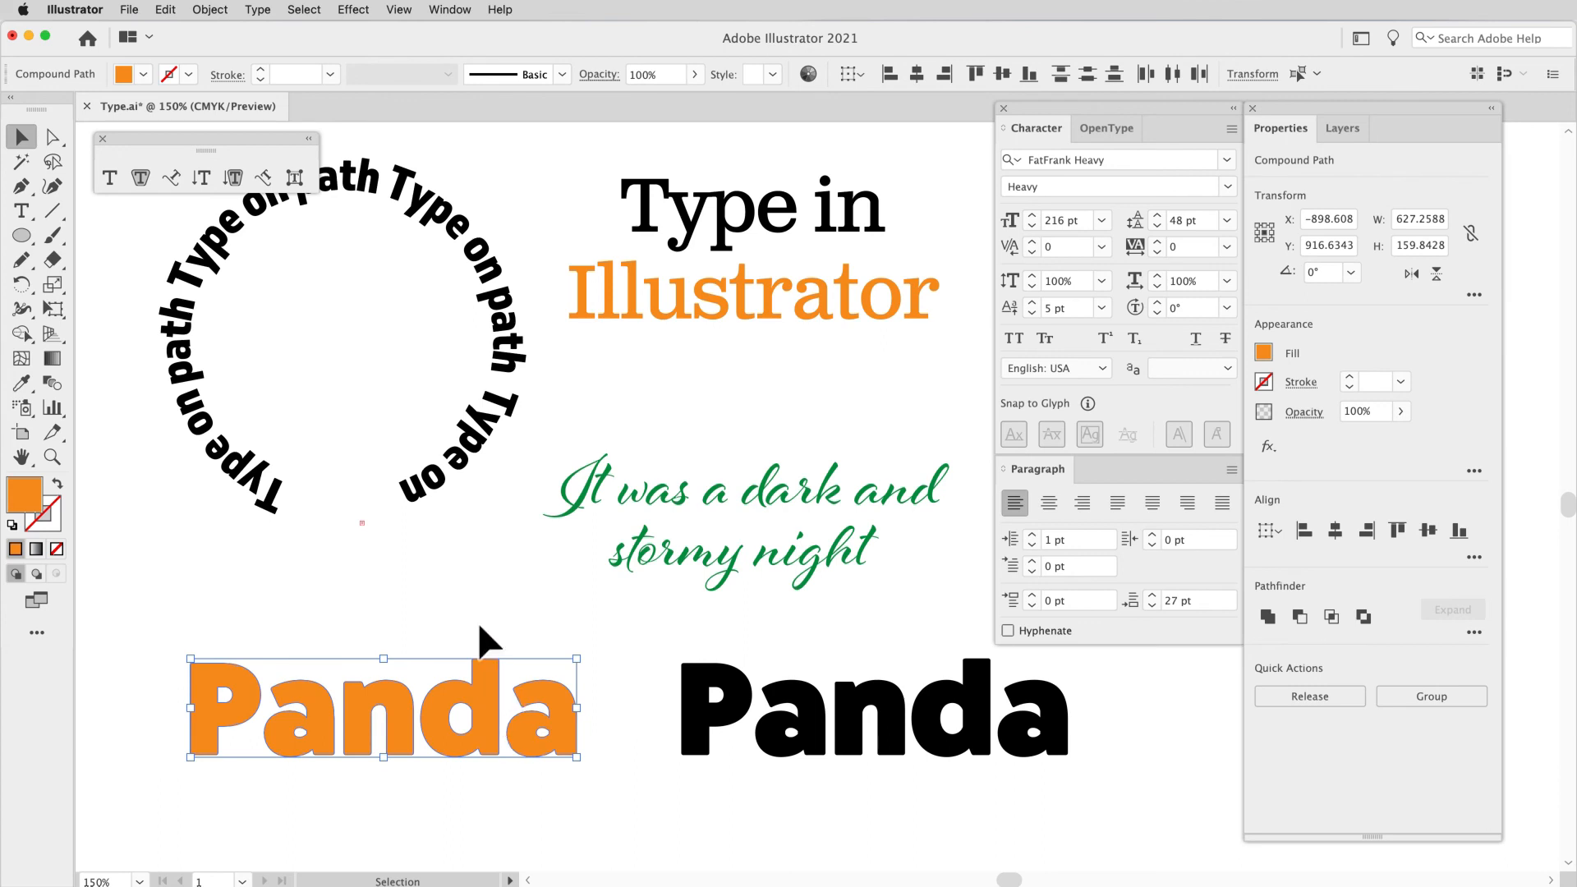
click(481, 628)
click(496, 695)
click(398, 707)
Step: Stretch the stem of the outlined d upward by its top anchor points until the letter is about 262 pt high
scroll(439, 654, left, 3)
scroll(448, 666, down, 3)
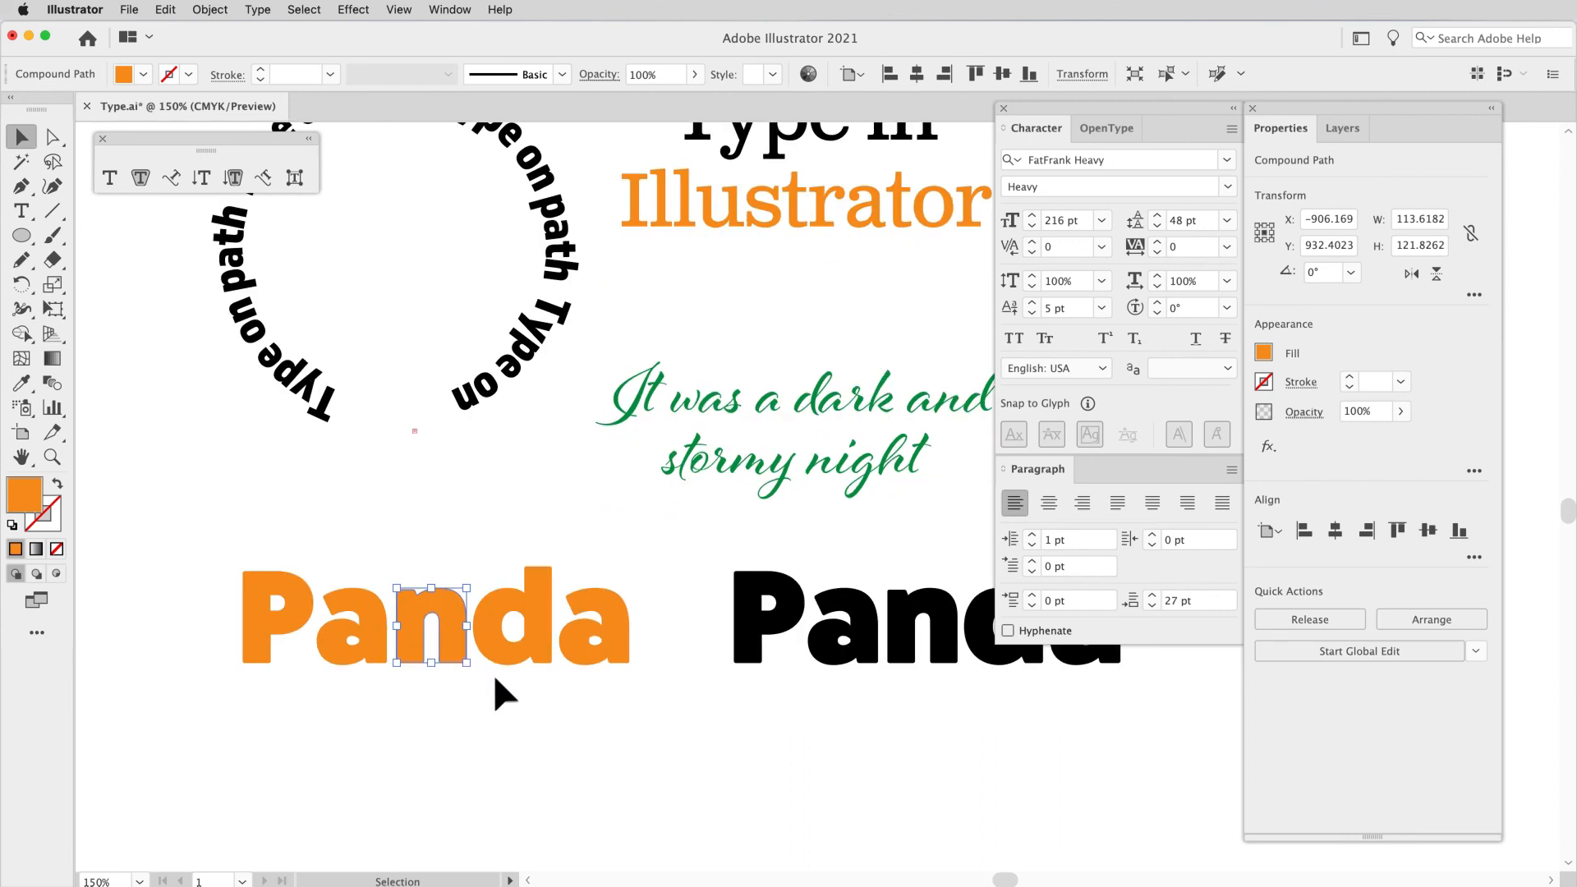
scroll(493, 674, left, 2)
scroll(494, 679, left, 1)
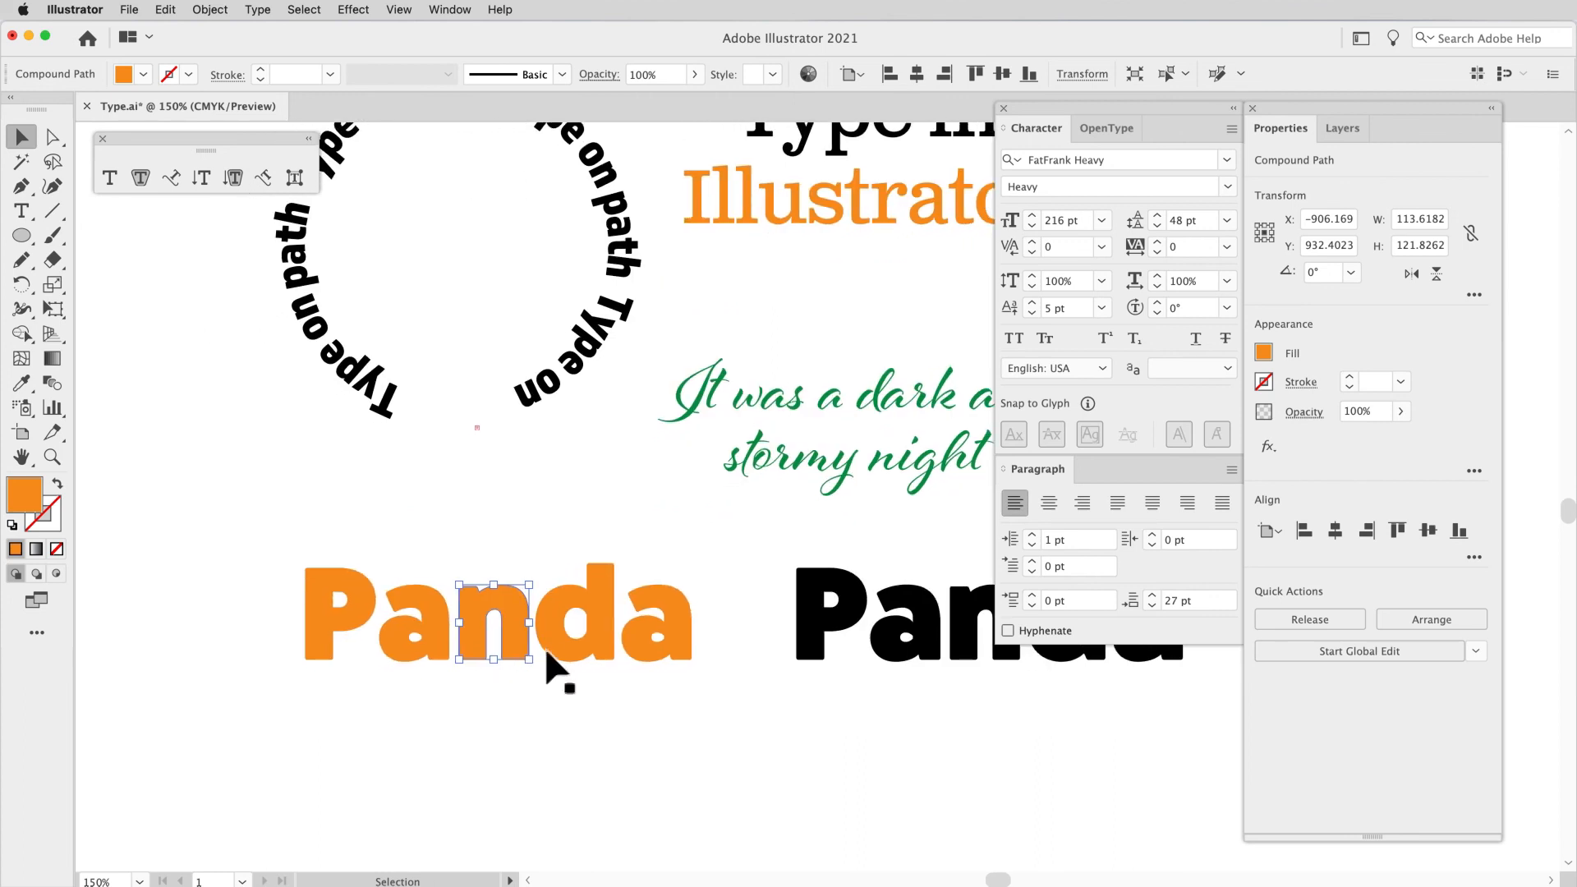
click(597, 645)
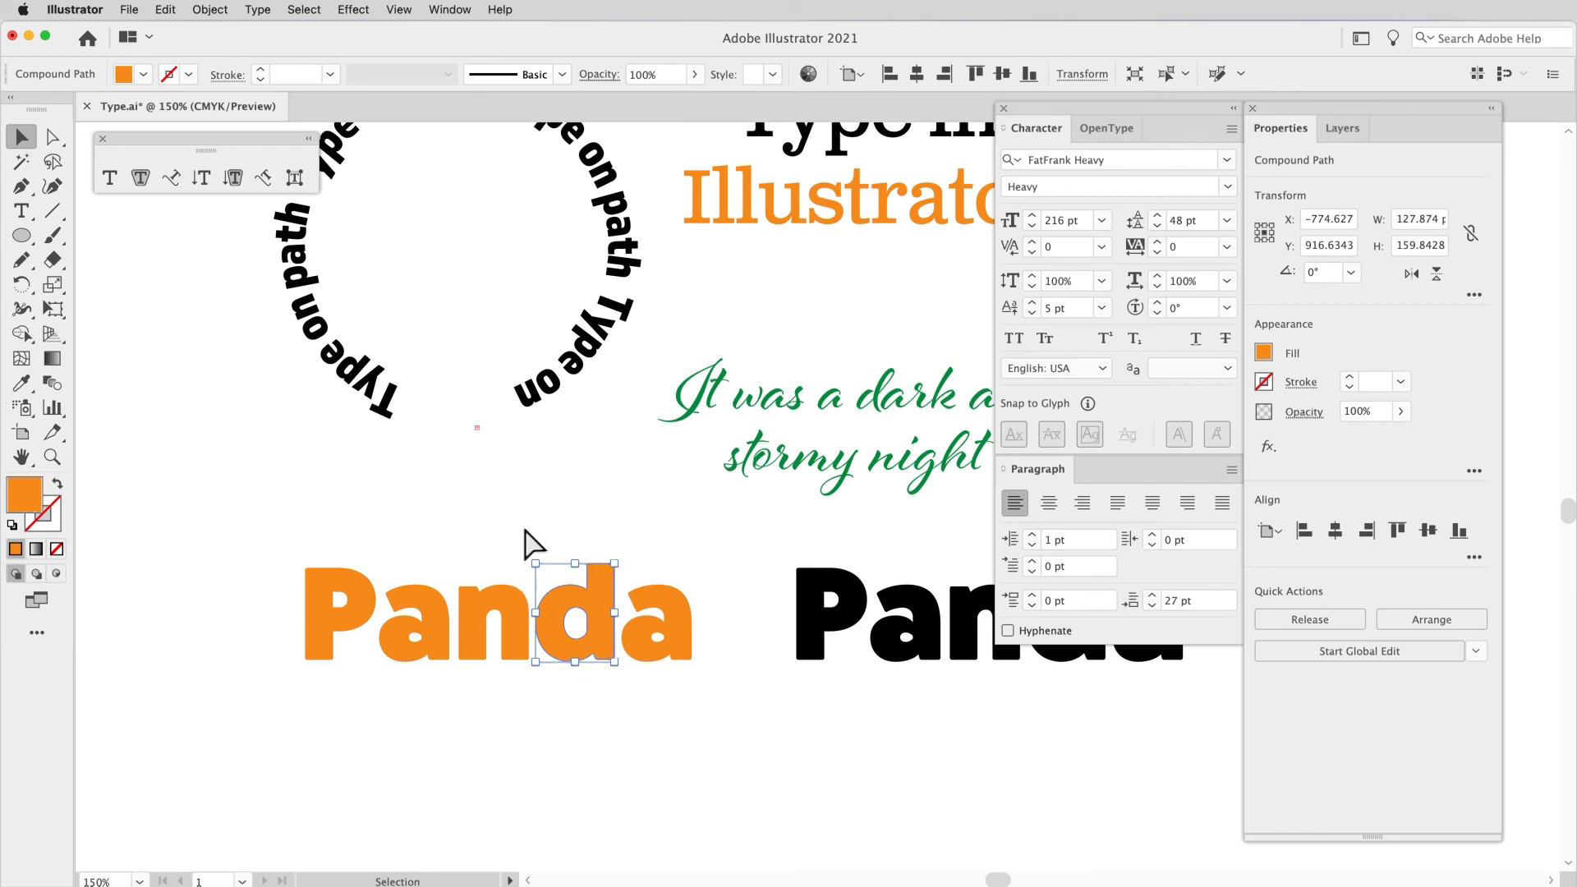
key(a)
drag(539, 514, 613, 500)
click(618, 565)
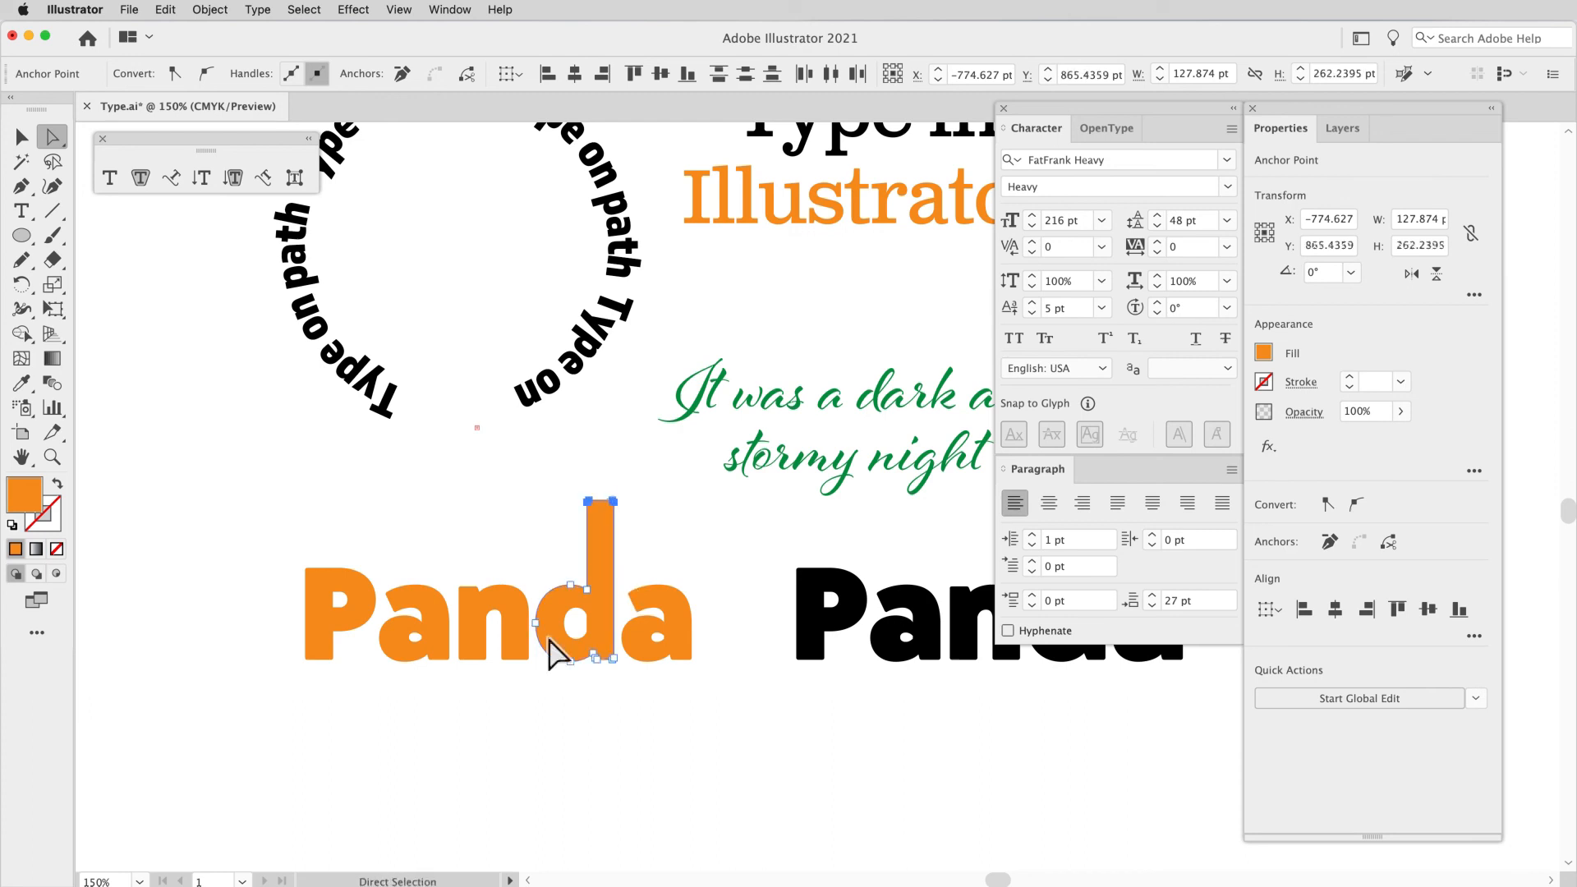
click(555, 684)
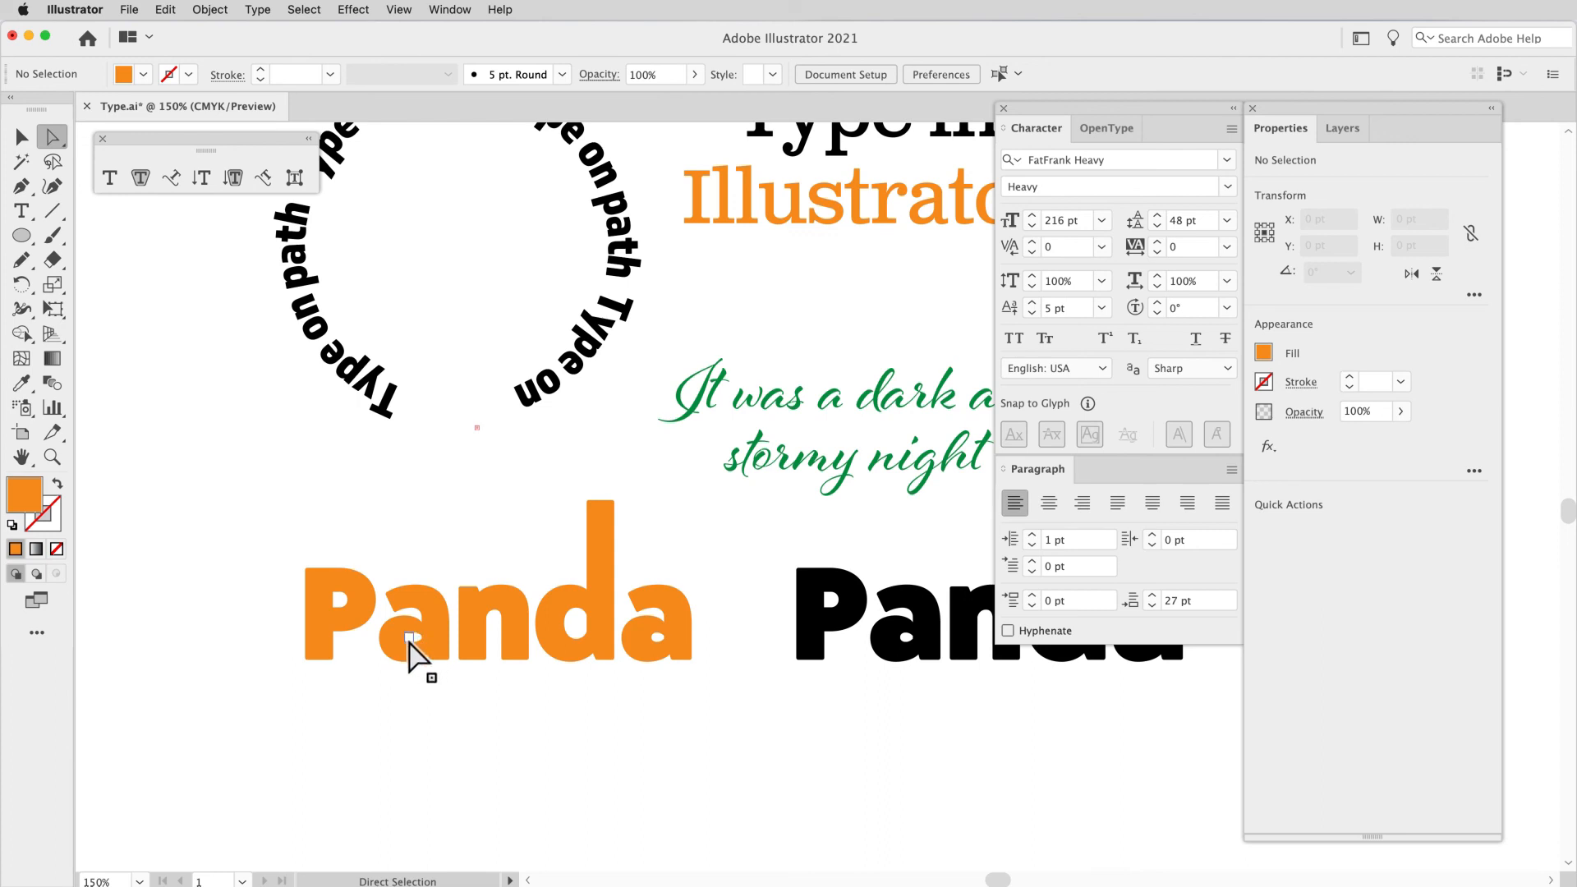
Step: Extend the stem of the outlined P downward by its bottom anchor points until the letter is about 222 pt high
drag(365, 705, 334, 703)
click(419, 704)
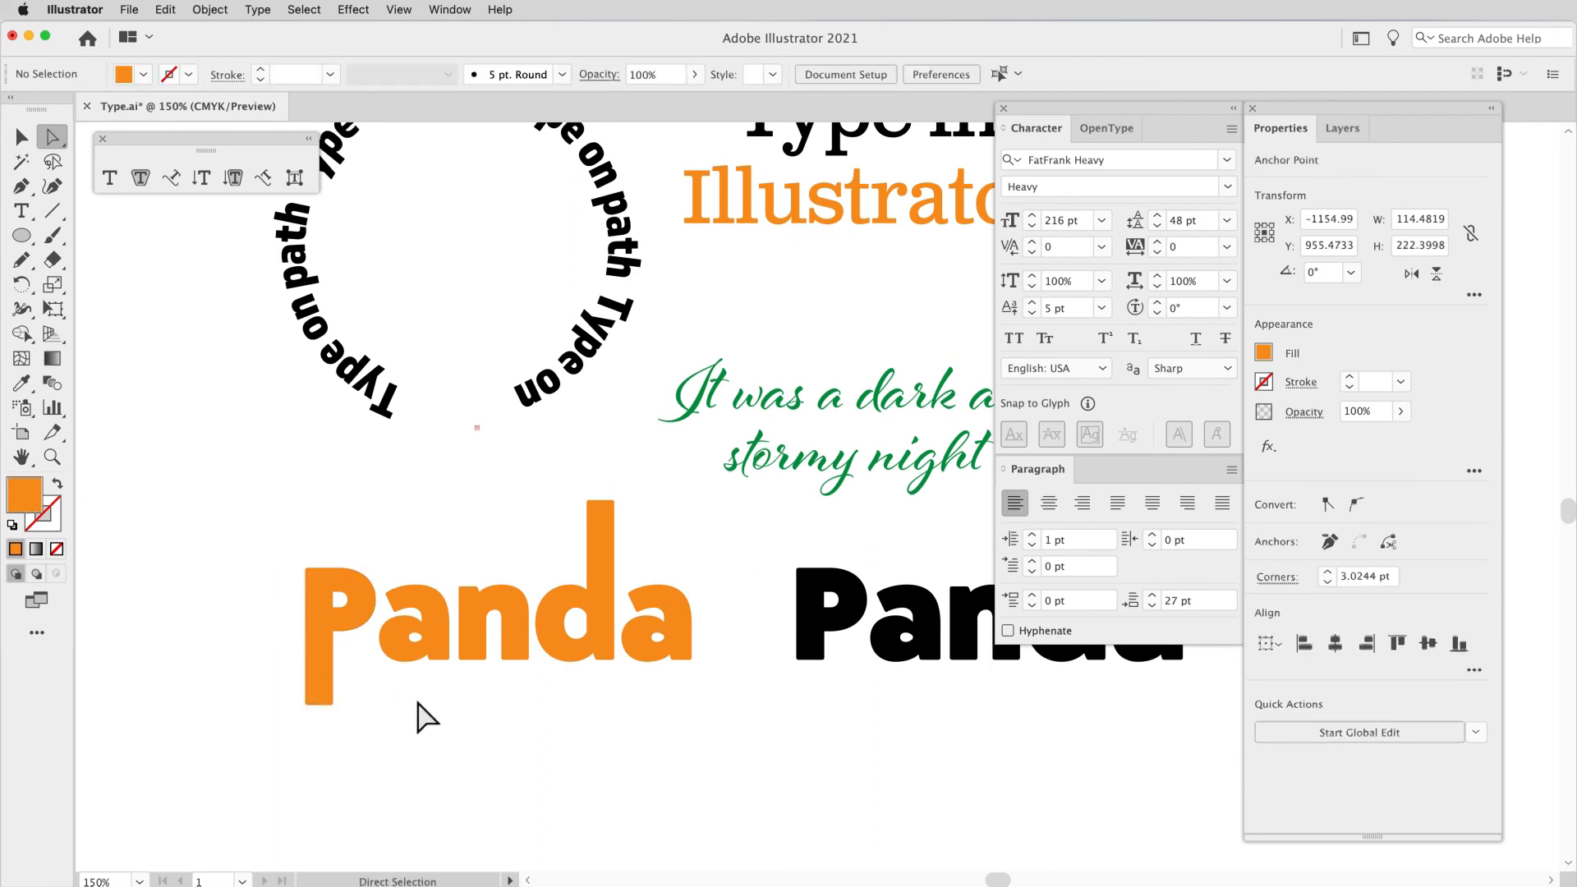
Step: Move the outlined P up and right so its stem ends on the baseline beside the a, and enlarge the letter slightly
key(v)
drag(317, 651, 352, 605)
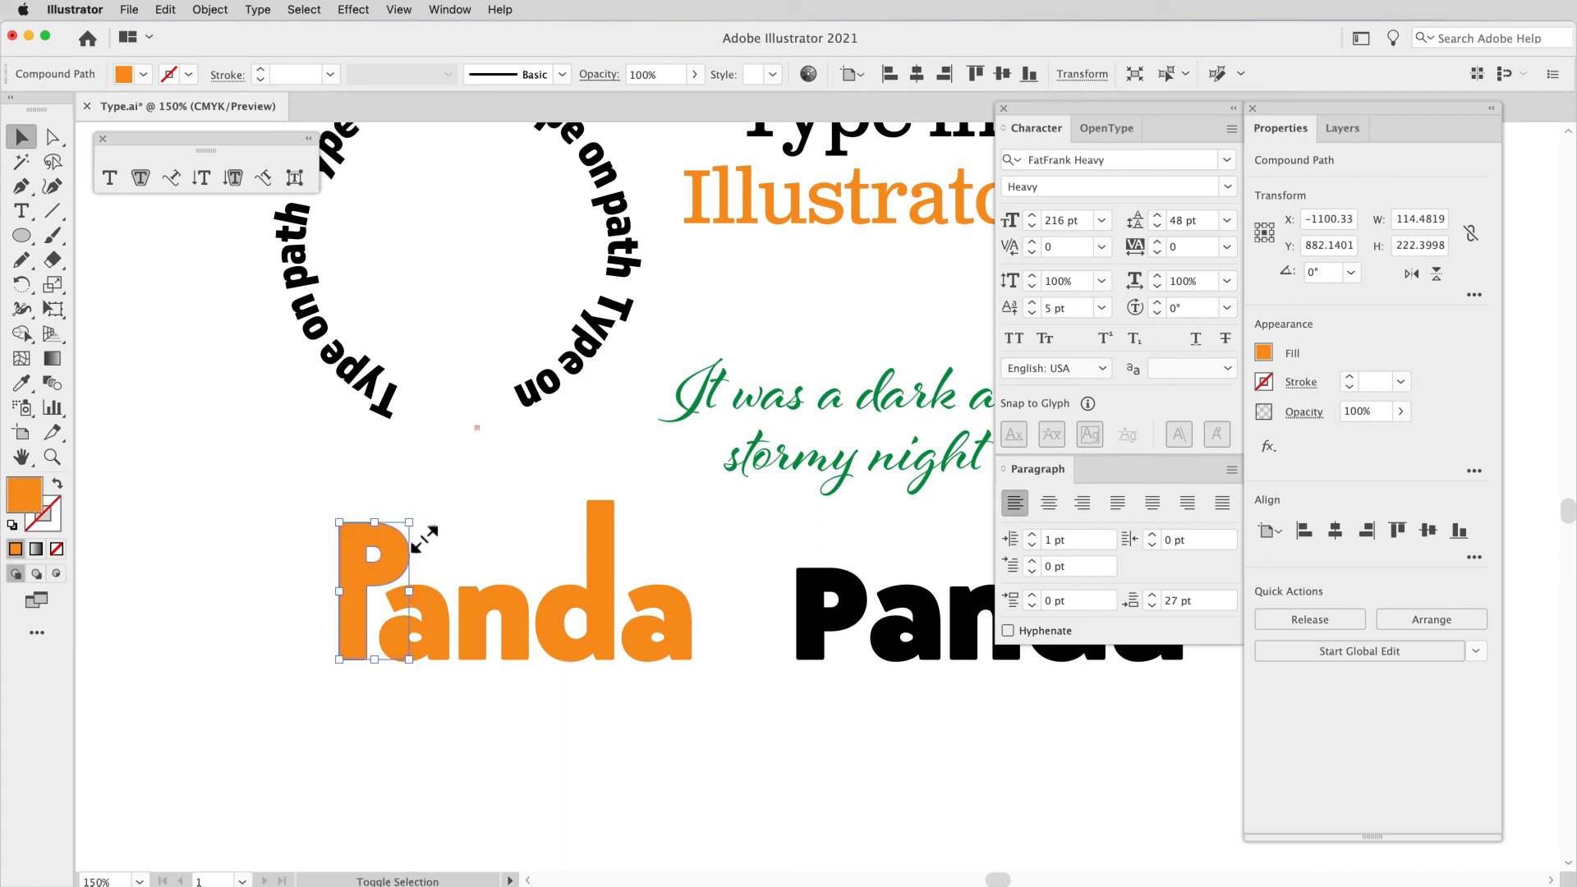
drag(409, 523, 422, 521)
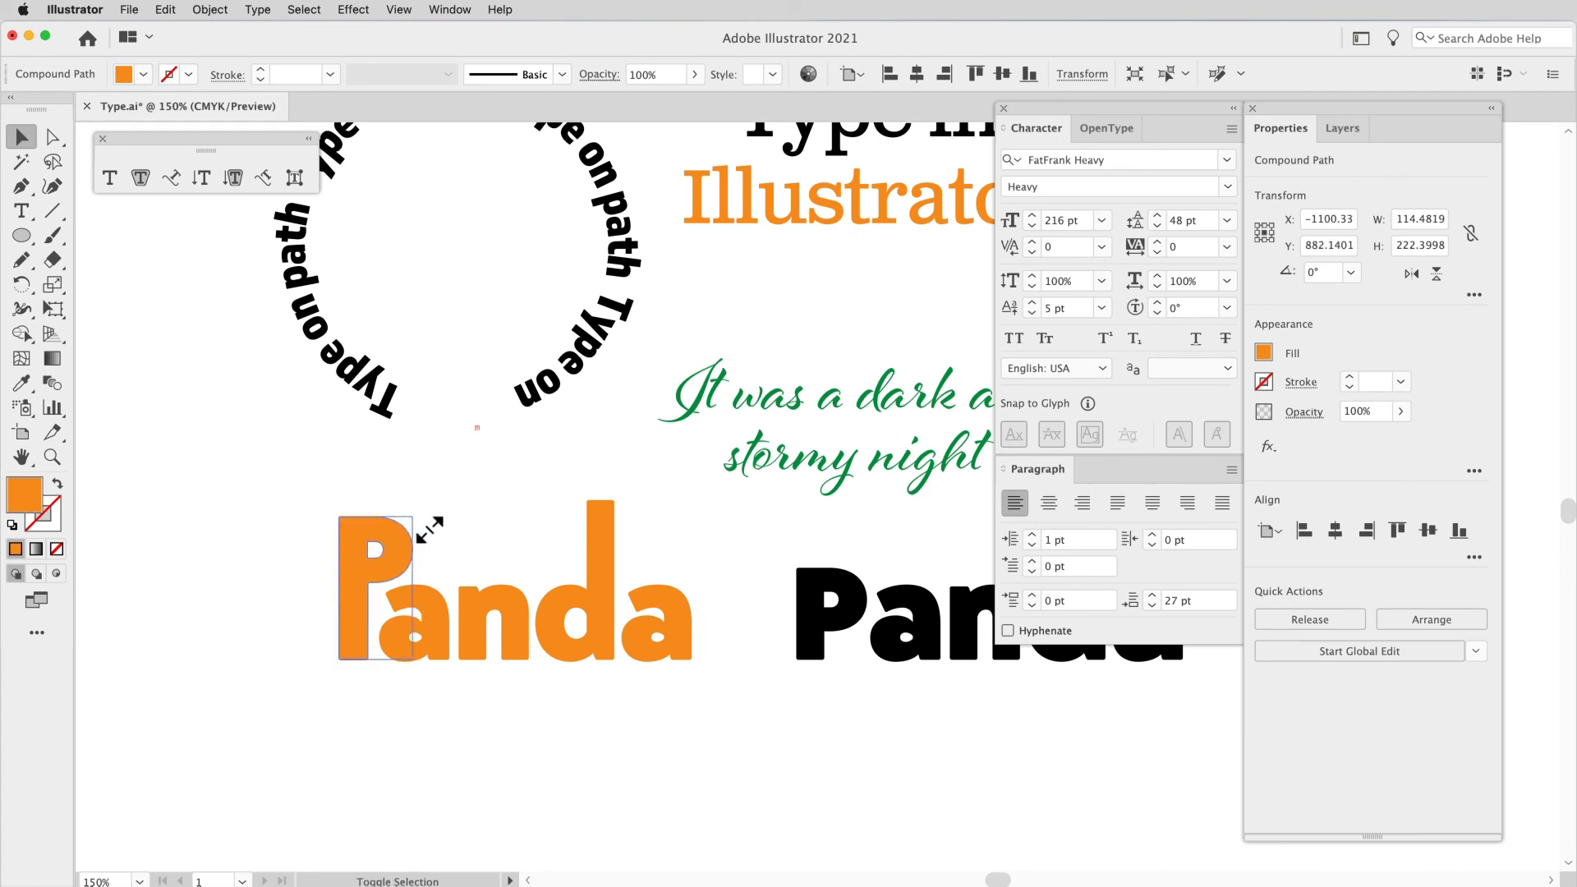
click(475, 514)
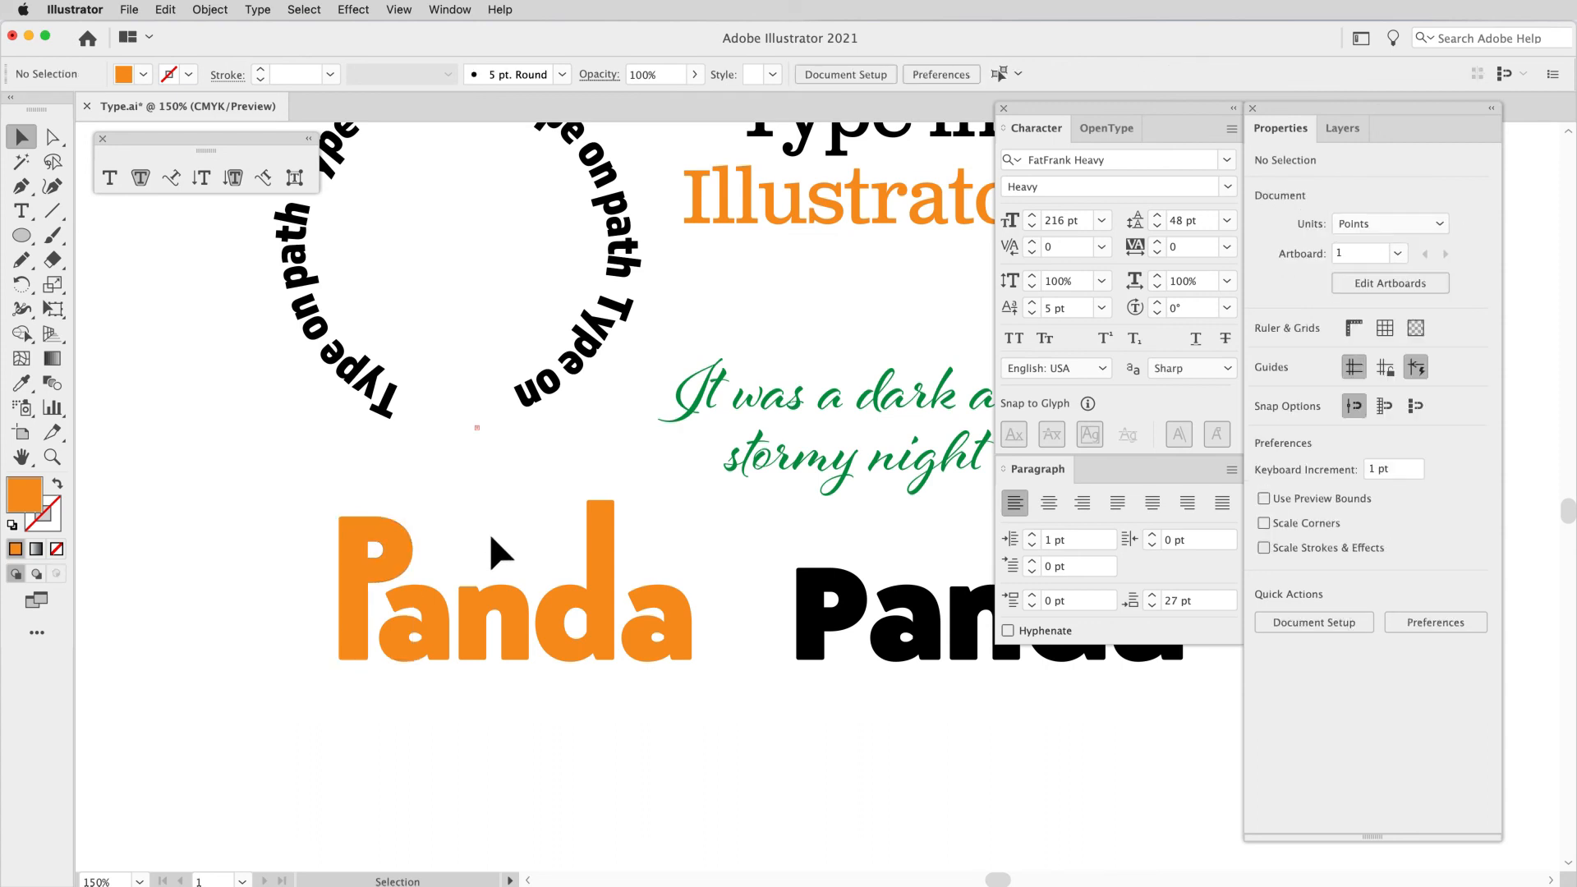
Step: Lower the top anchor points of the outlined d until the letter is about 238 pt high, level with the P
key(a)
drag(552, 489, 622, 516)
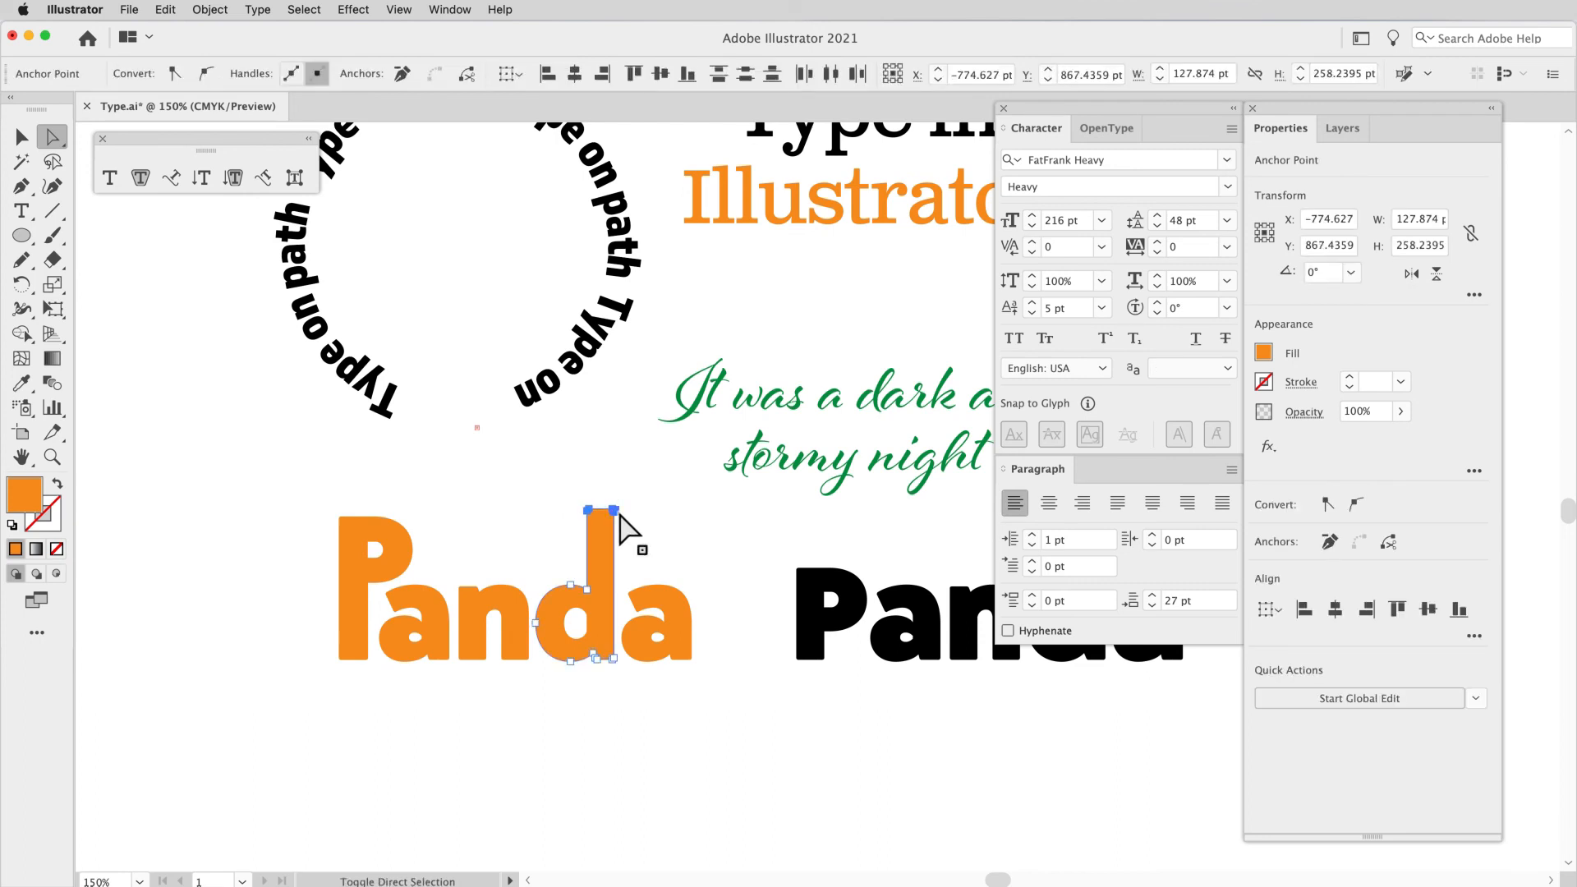
click(525, 530)
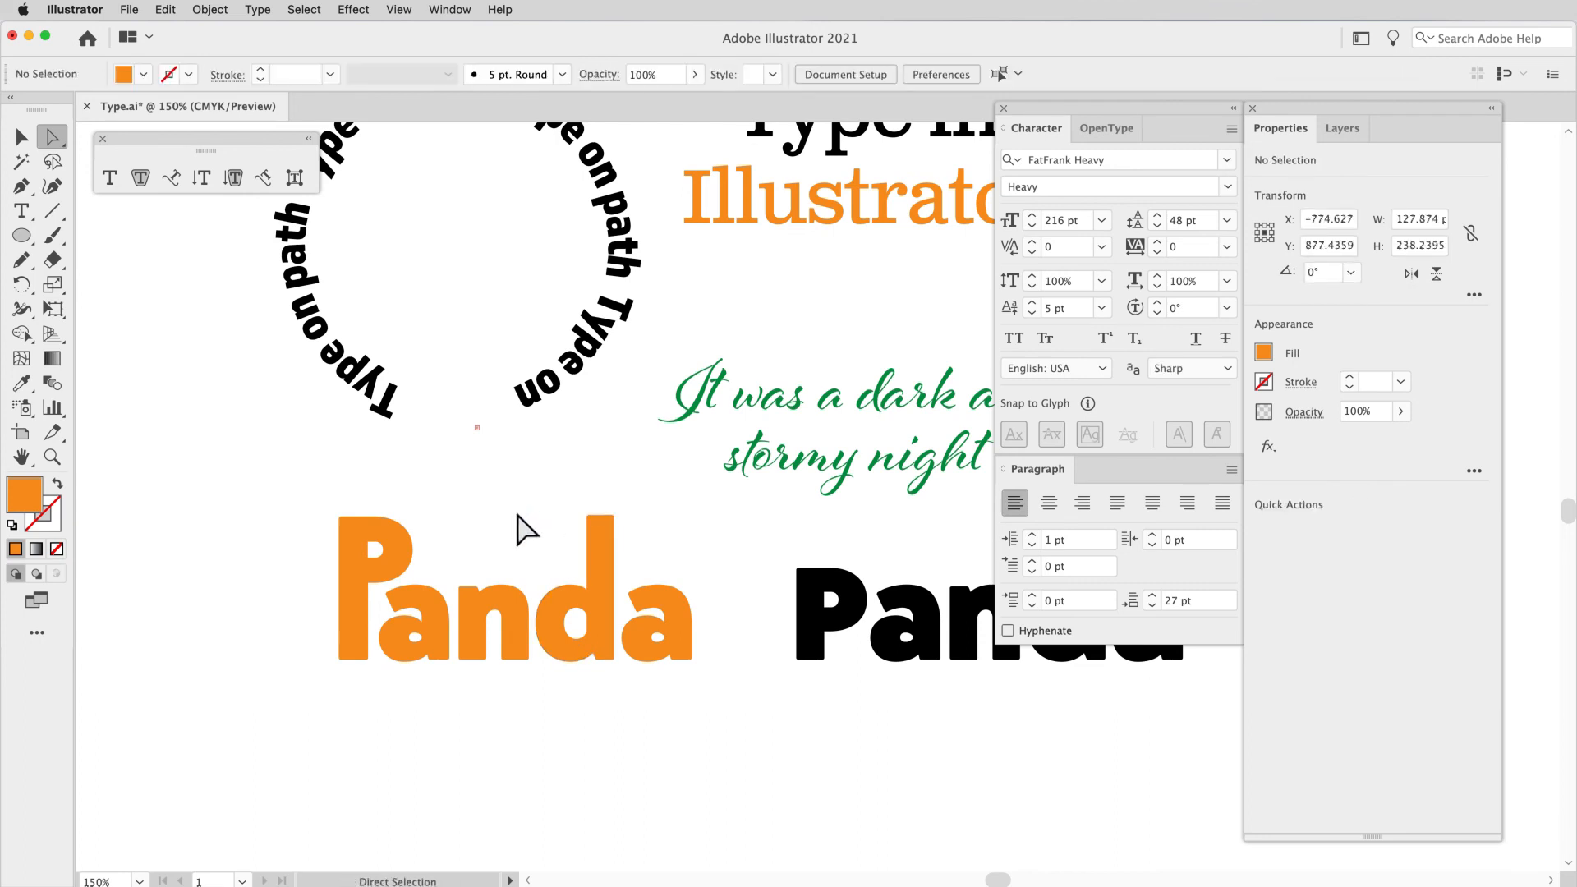
Step: Expand Layer 1 and examine its entries for the live Panda text, the script text, the type on a path and the Type in Illustrator text
scroll(526, 530, right, 3)
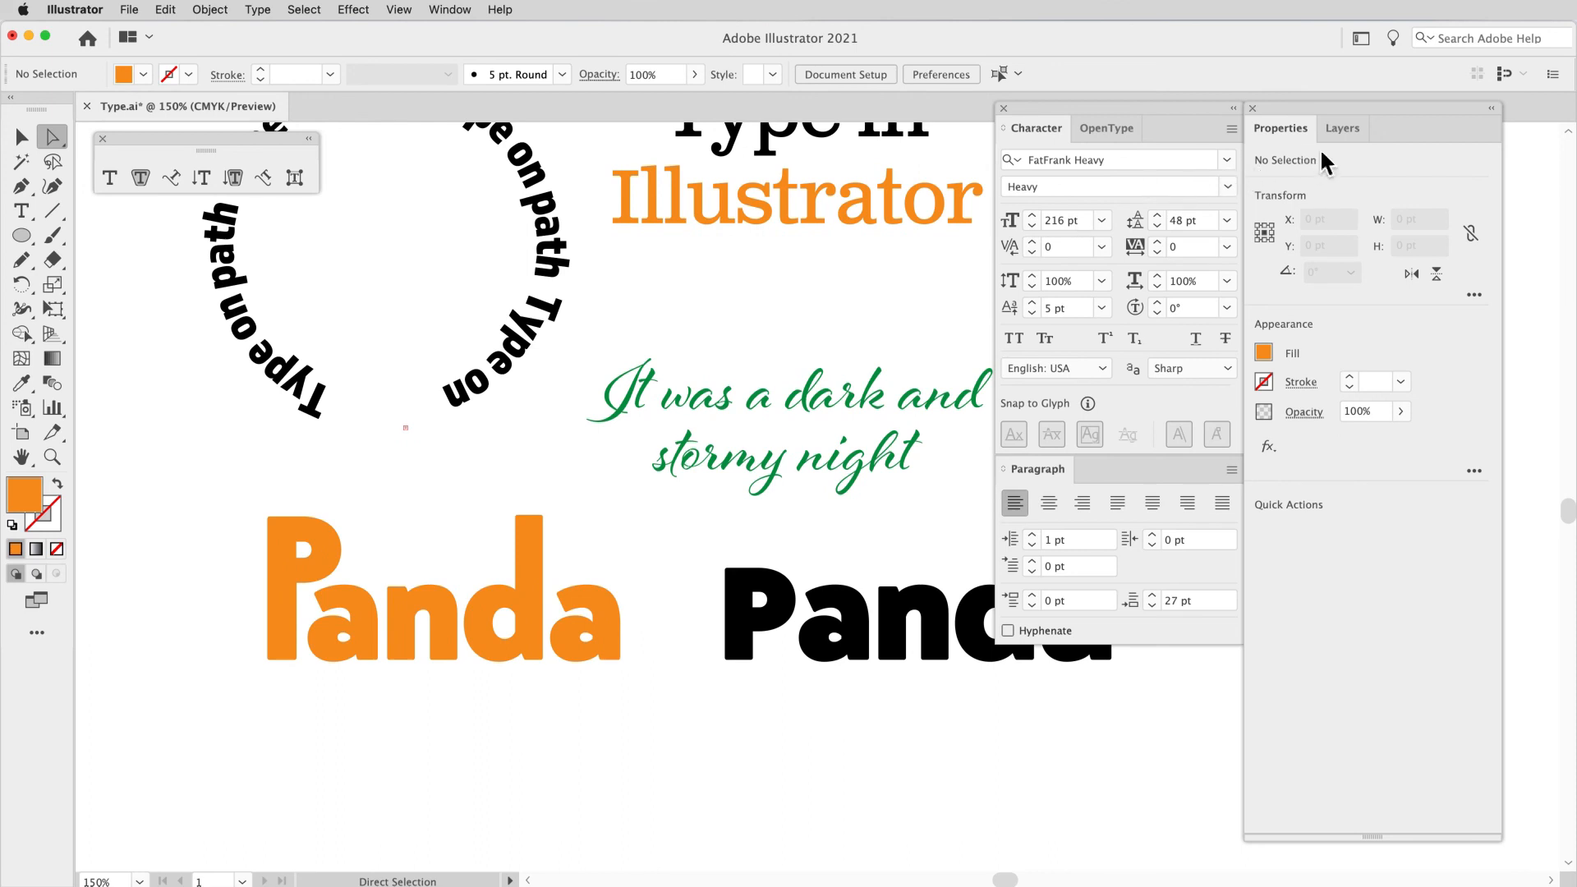
click(1339, 135)
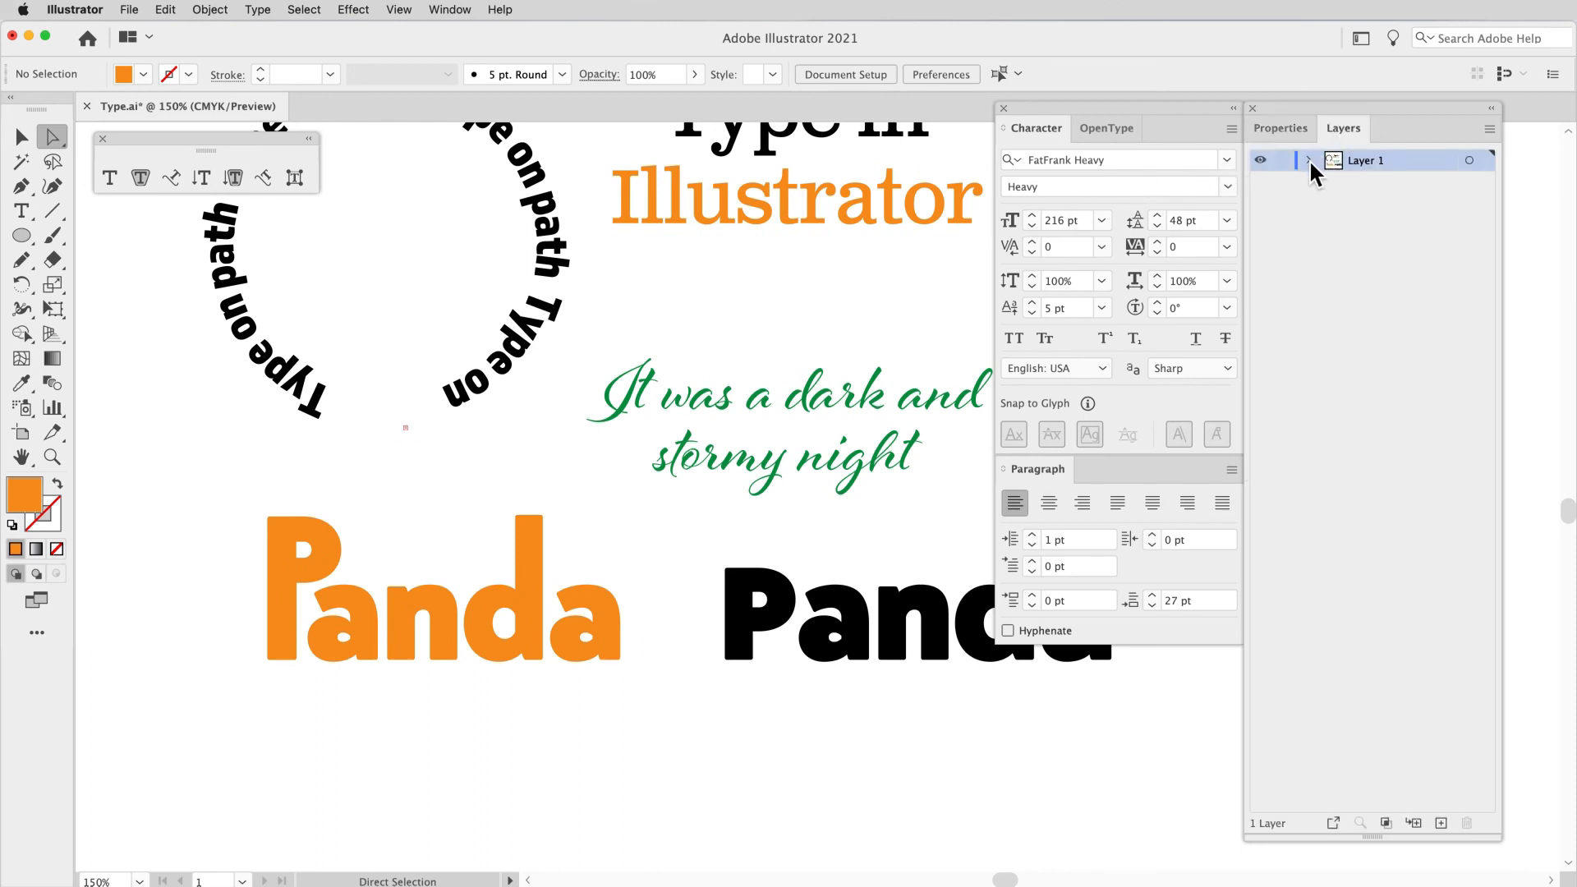
click(1310, 159)
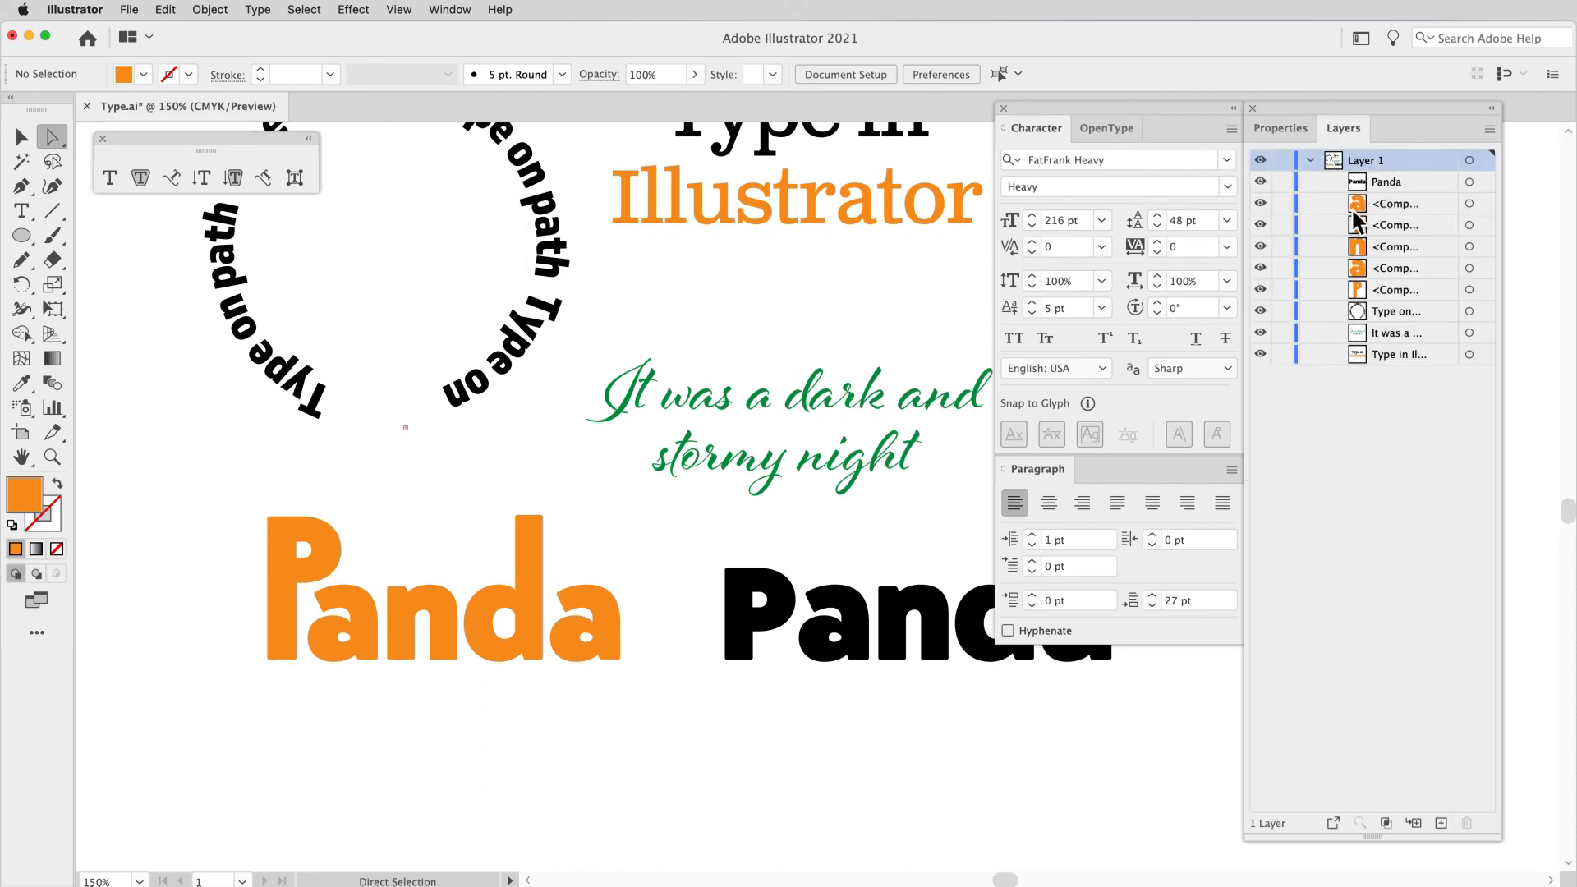
click(1390, 183)
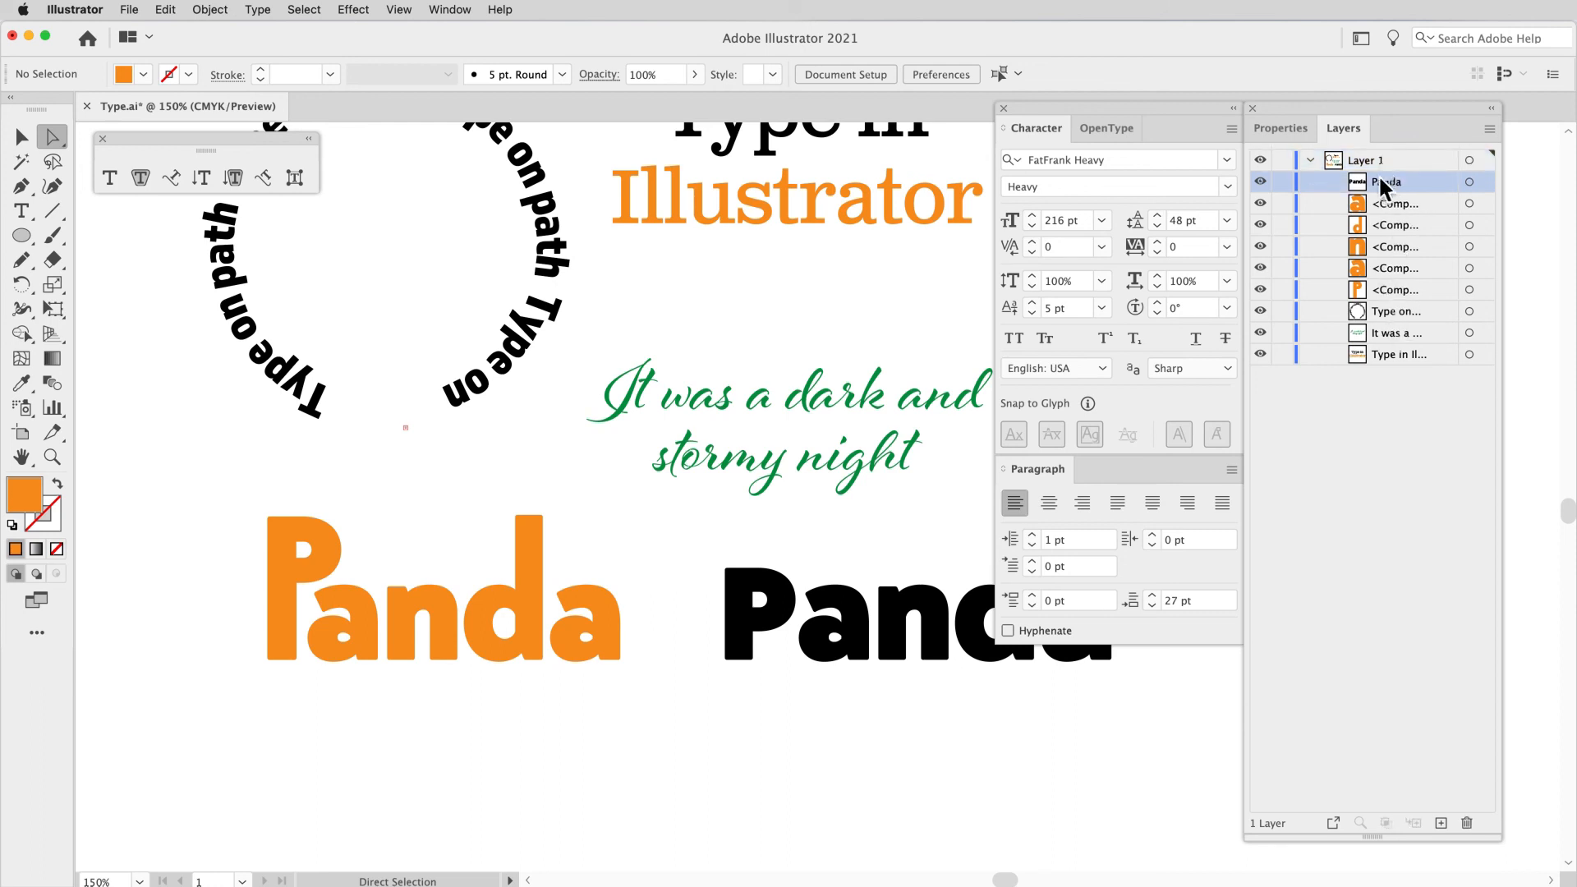
click(1394, 337)
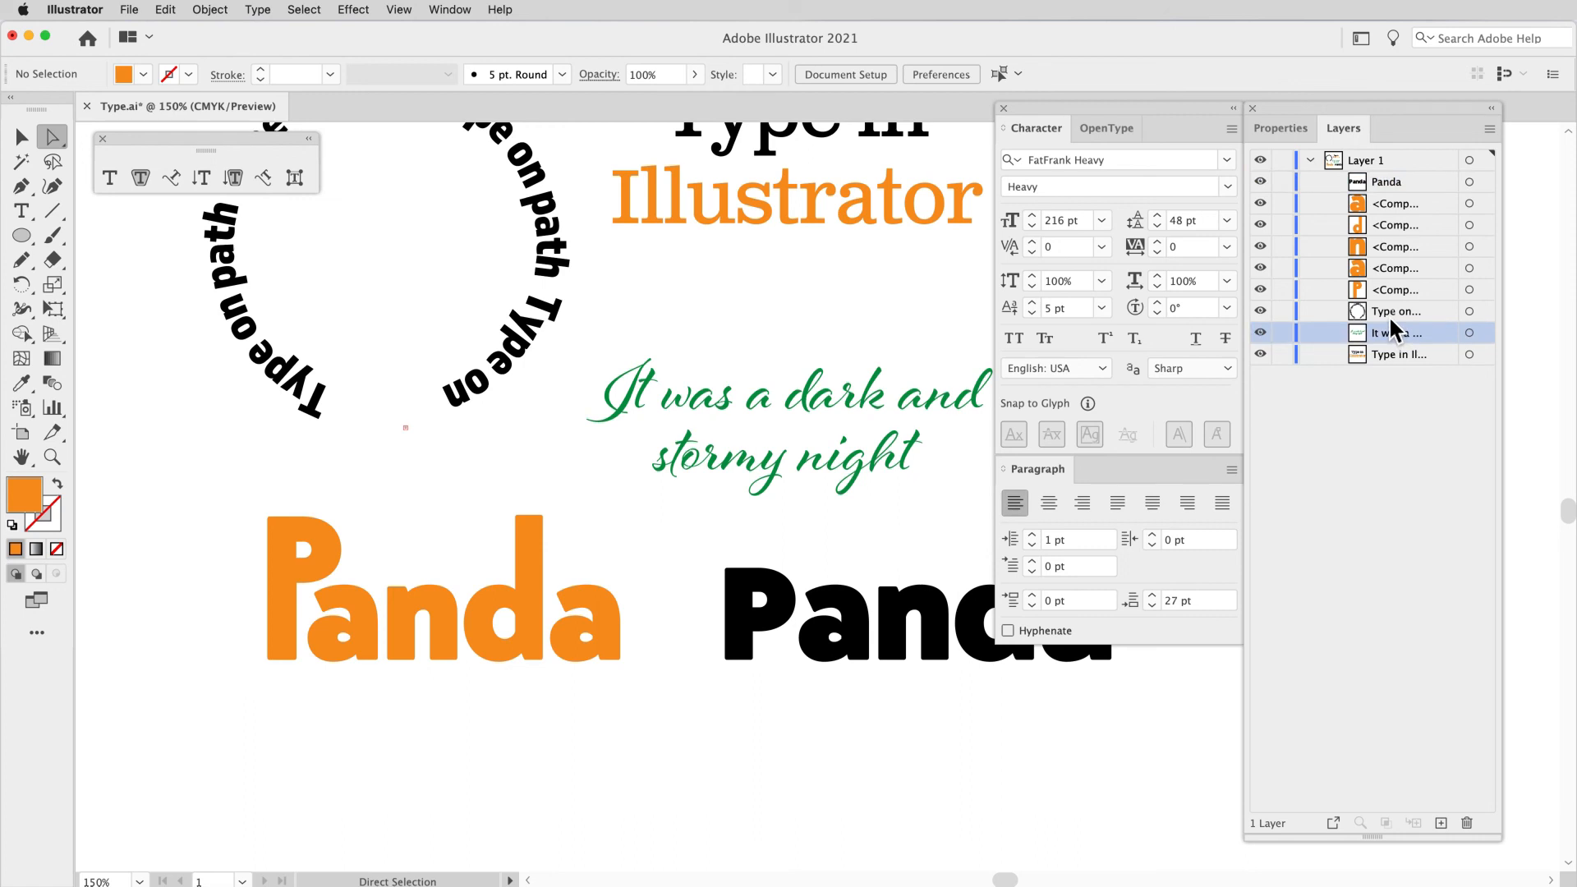
click(1391, 317)
click(1392, 355)
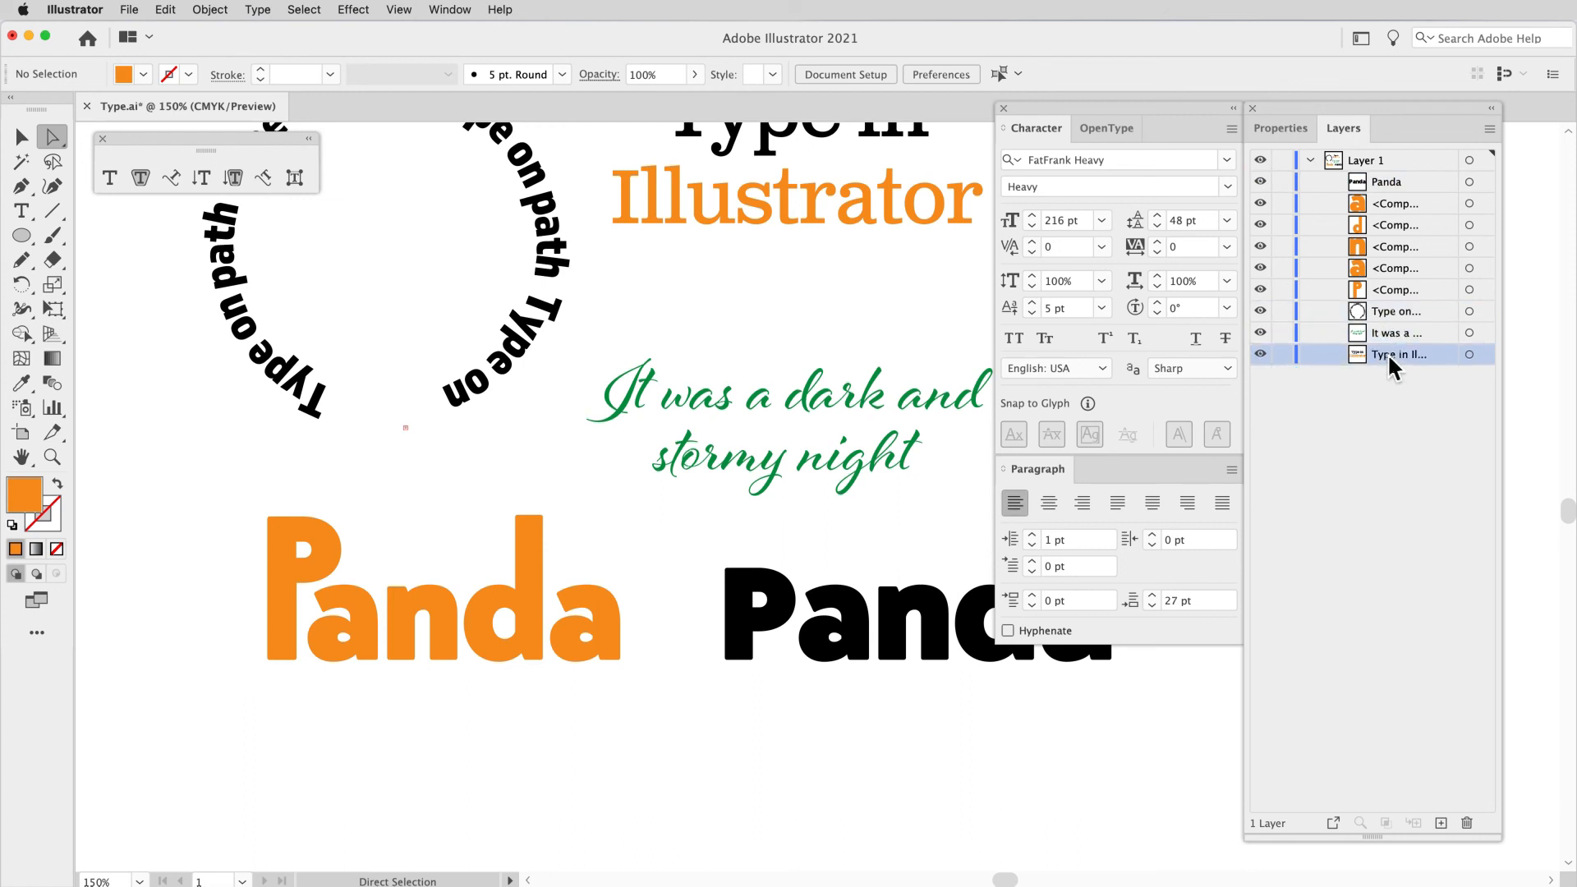
Step: Select the outlined orange Panda letters to examine their layer entries, deselect everything, and widen the layer list to fit the full object names
click(21, 136)
drag(177, 520, 625, 664)
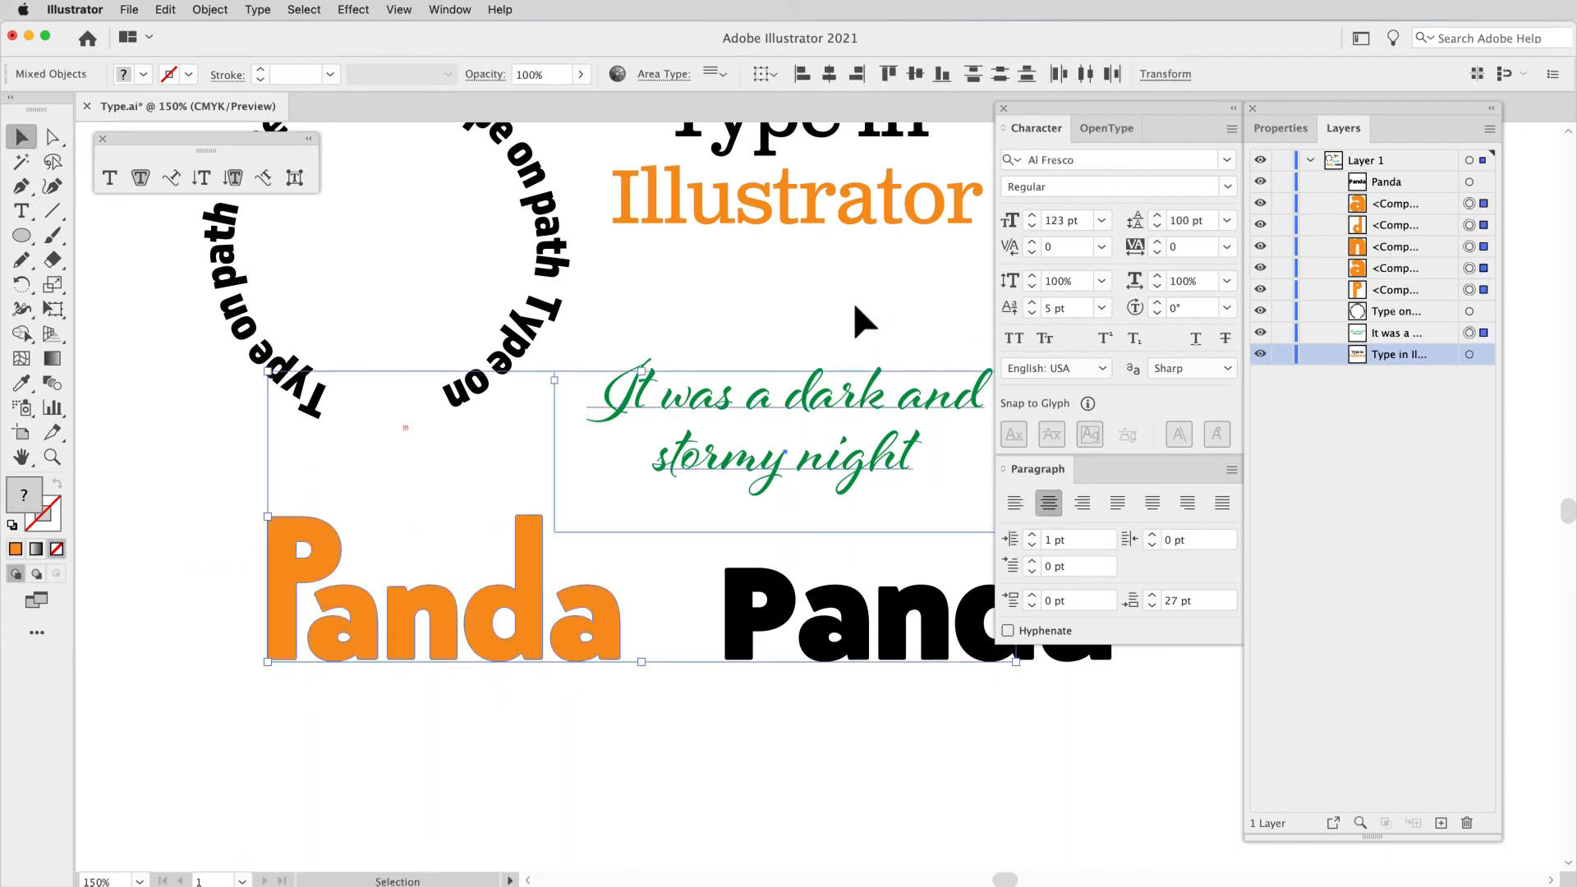
key(super+shift+a)
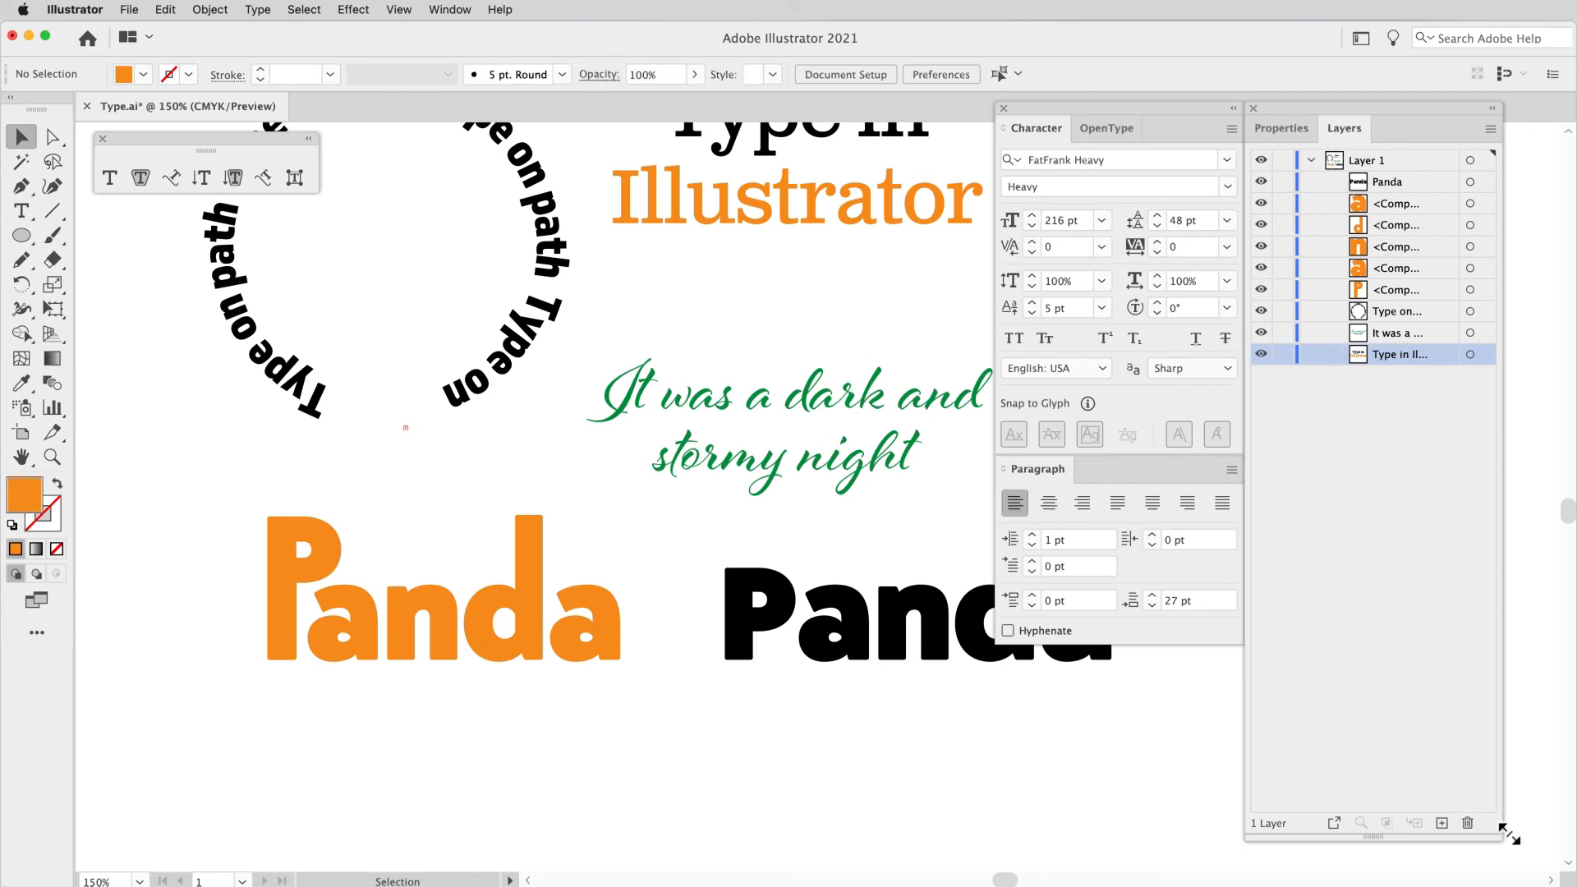
drag(1510, 833, 1558, 846)
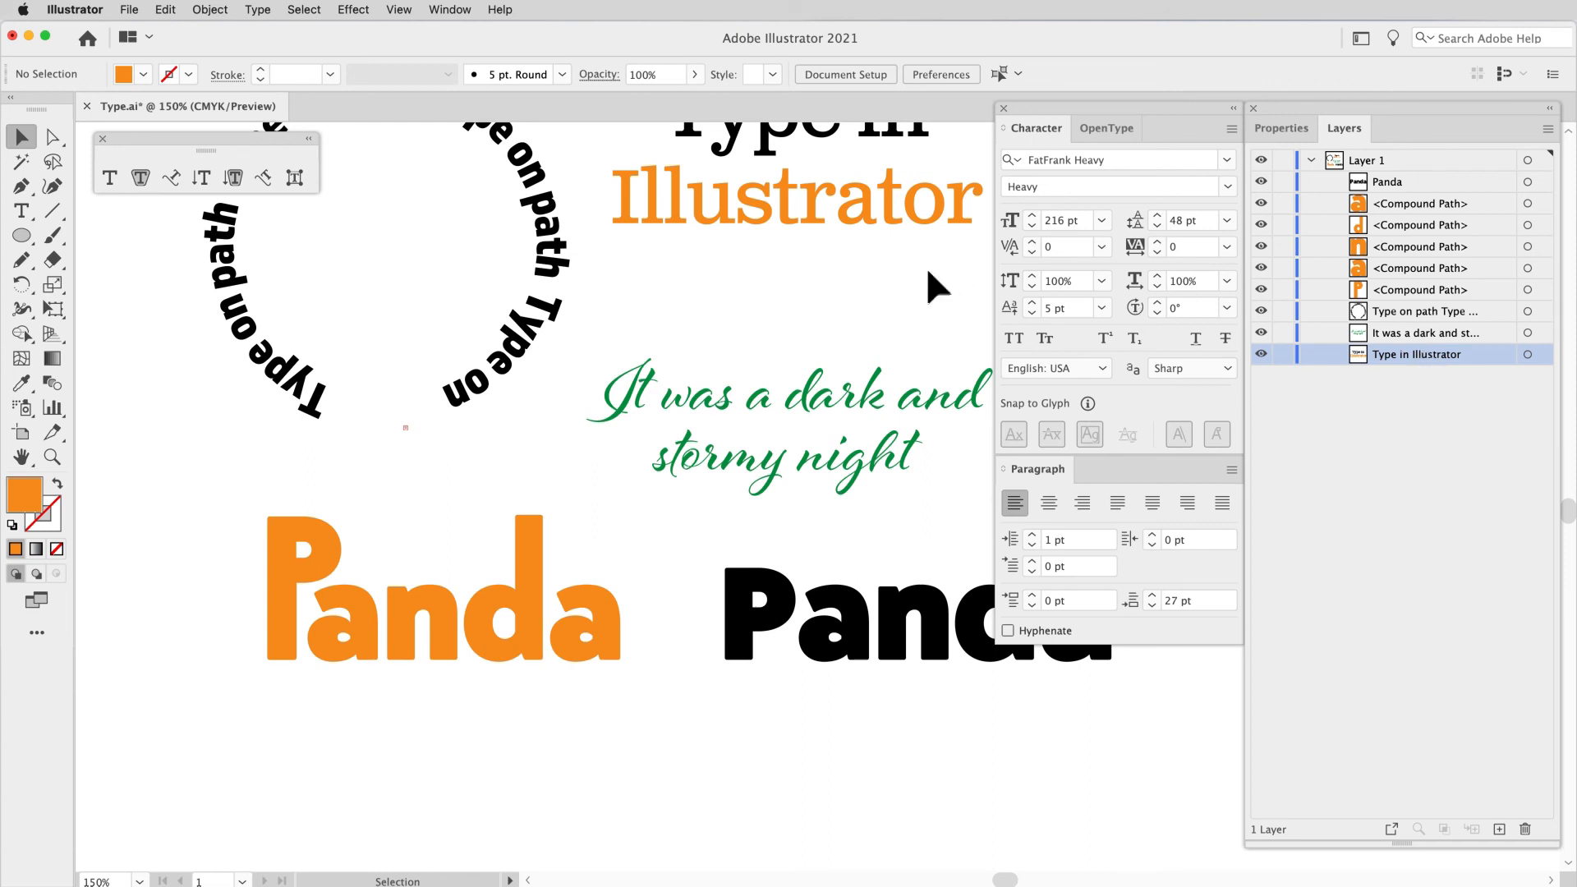
Step: Select the "Type in Illustrator" text and move it slightly down on the artboard
click(867, 217)
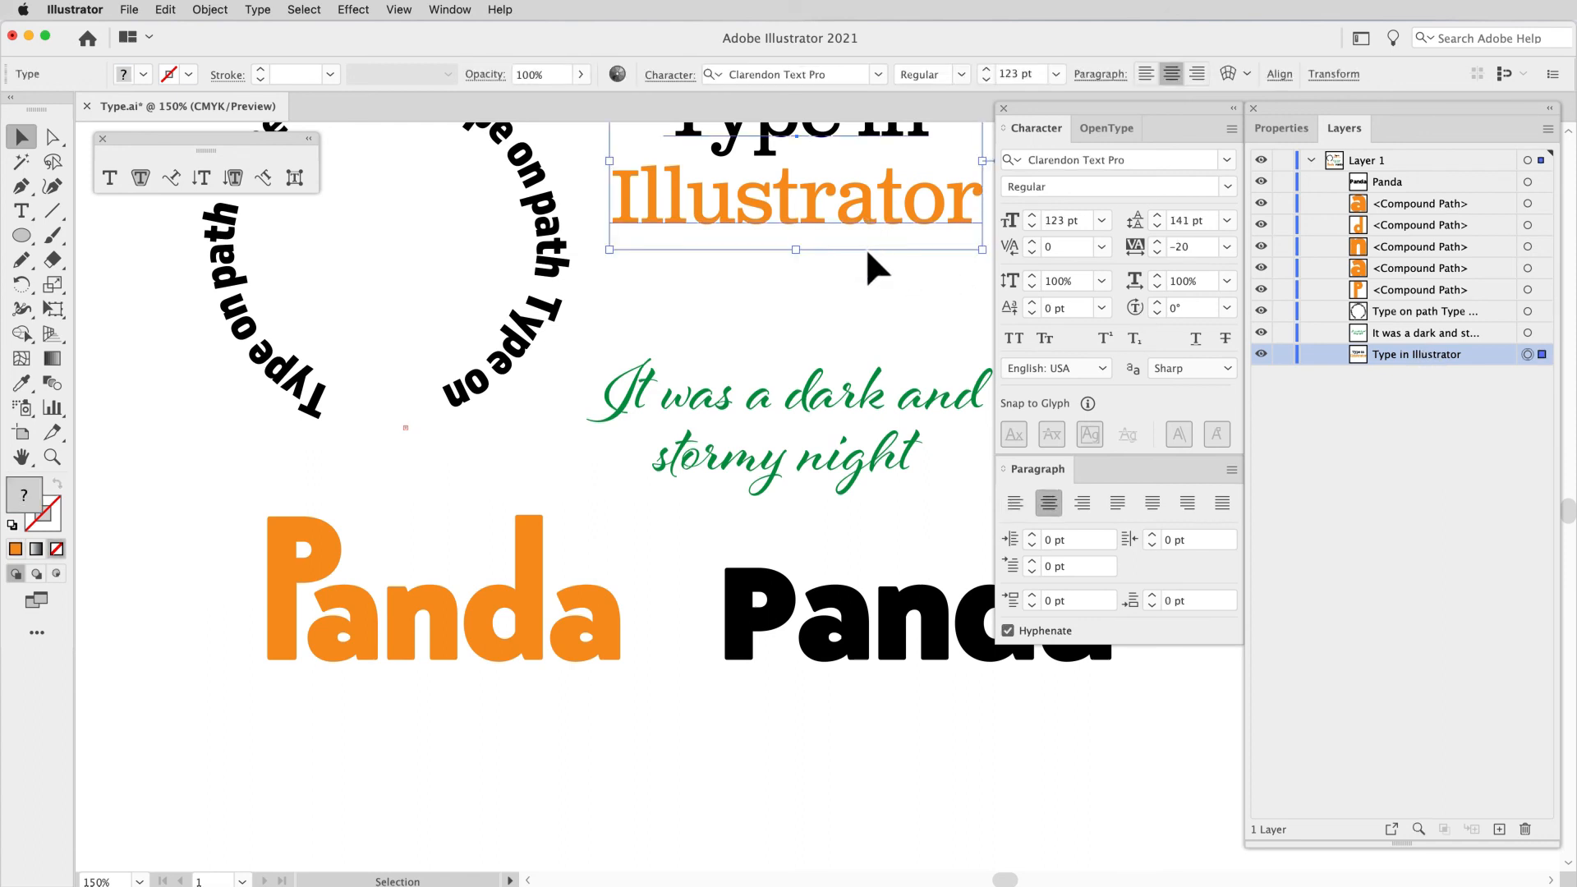
drag(864, 215, 866, 249)
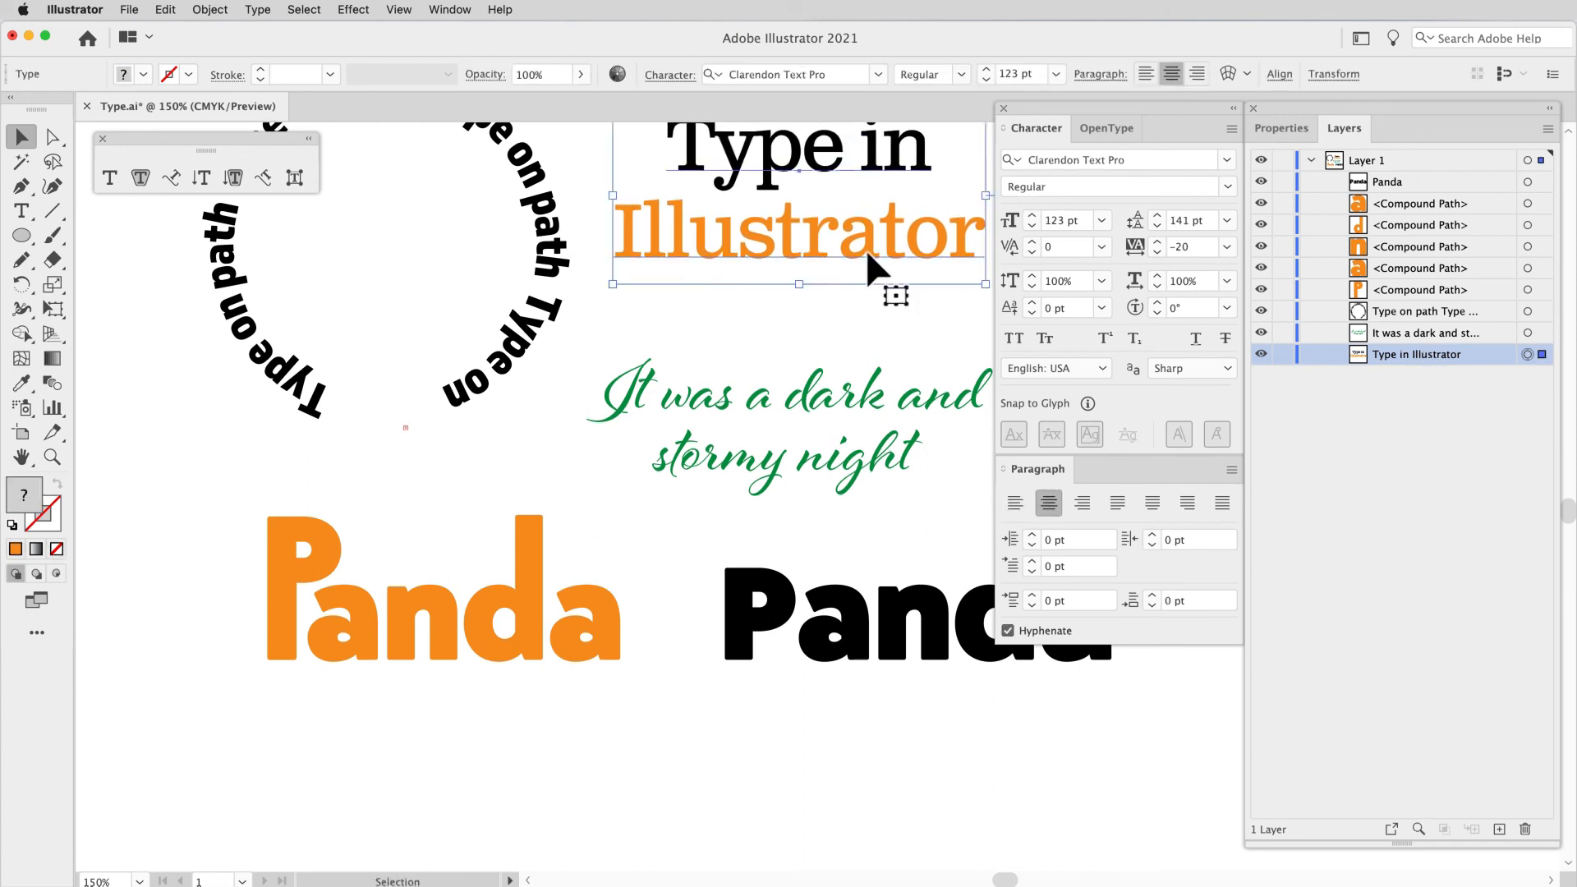